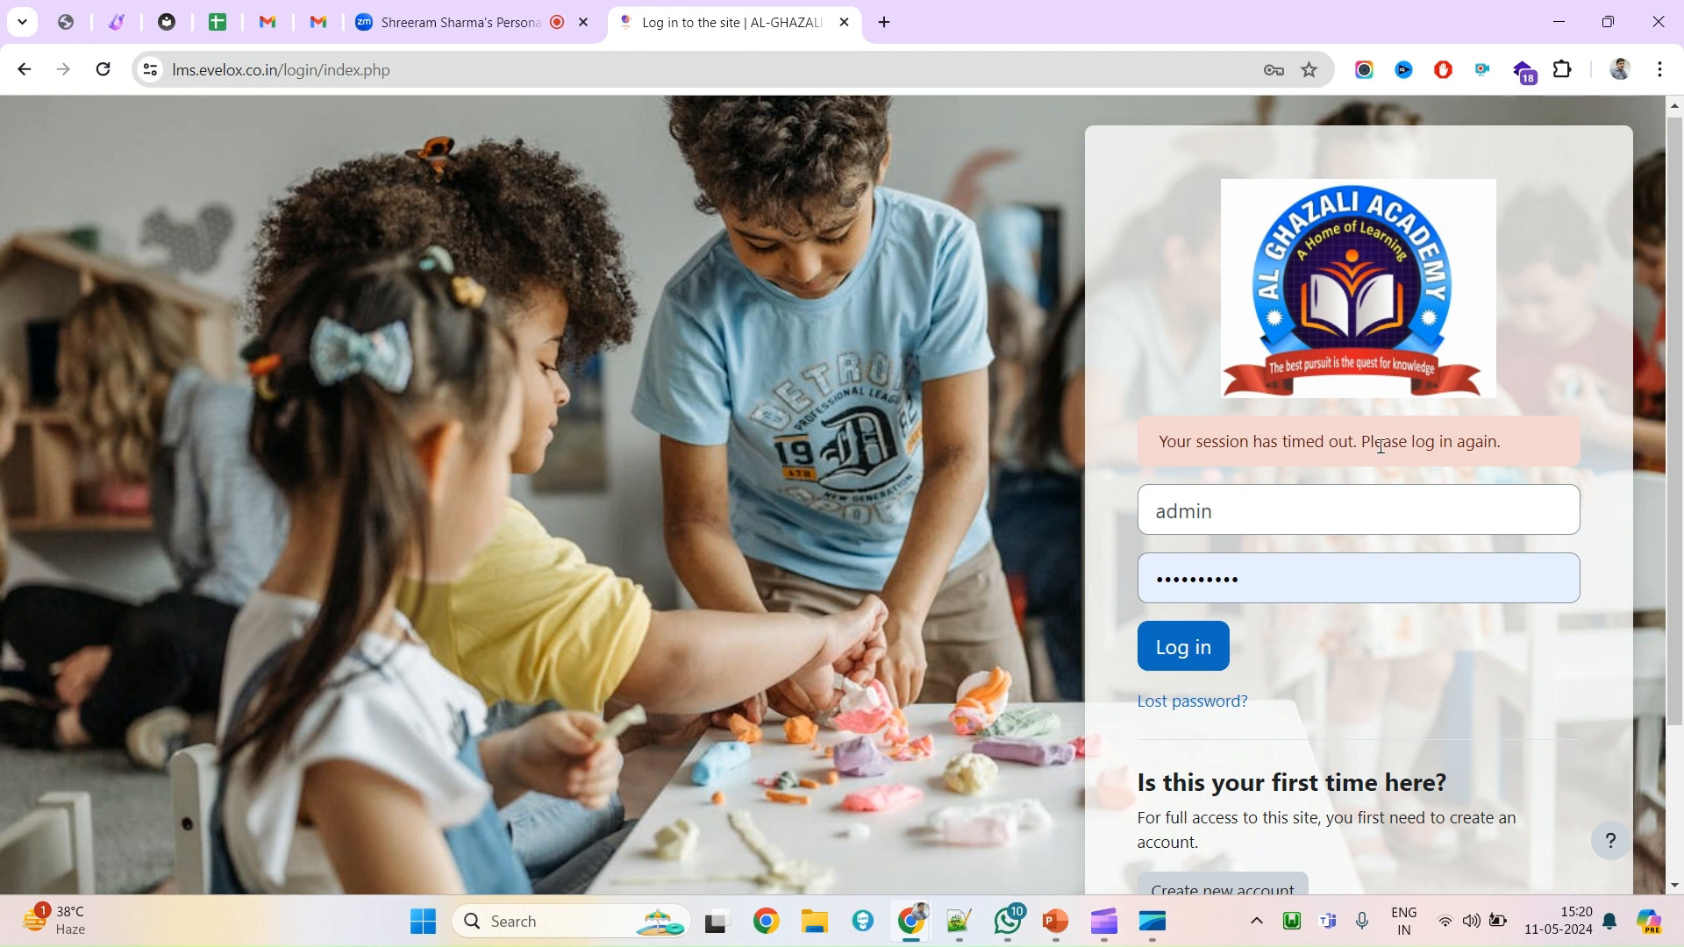
Review the login page's first-time visitor text and submit the admin login.
{"action": "scroll", "coordinate": [1320, 671], "scroll_direction": "down", "scroll_amount": 3}
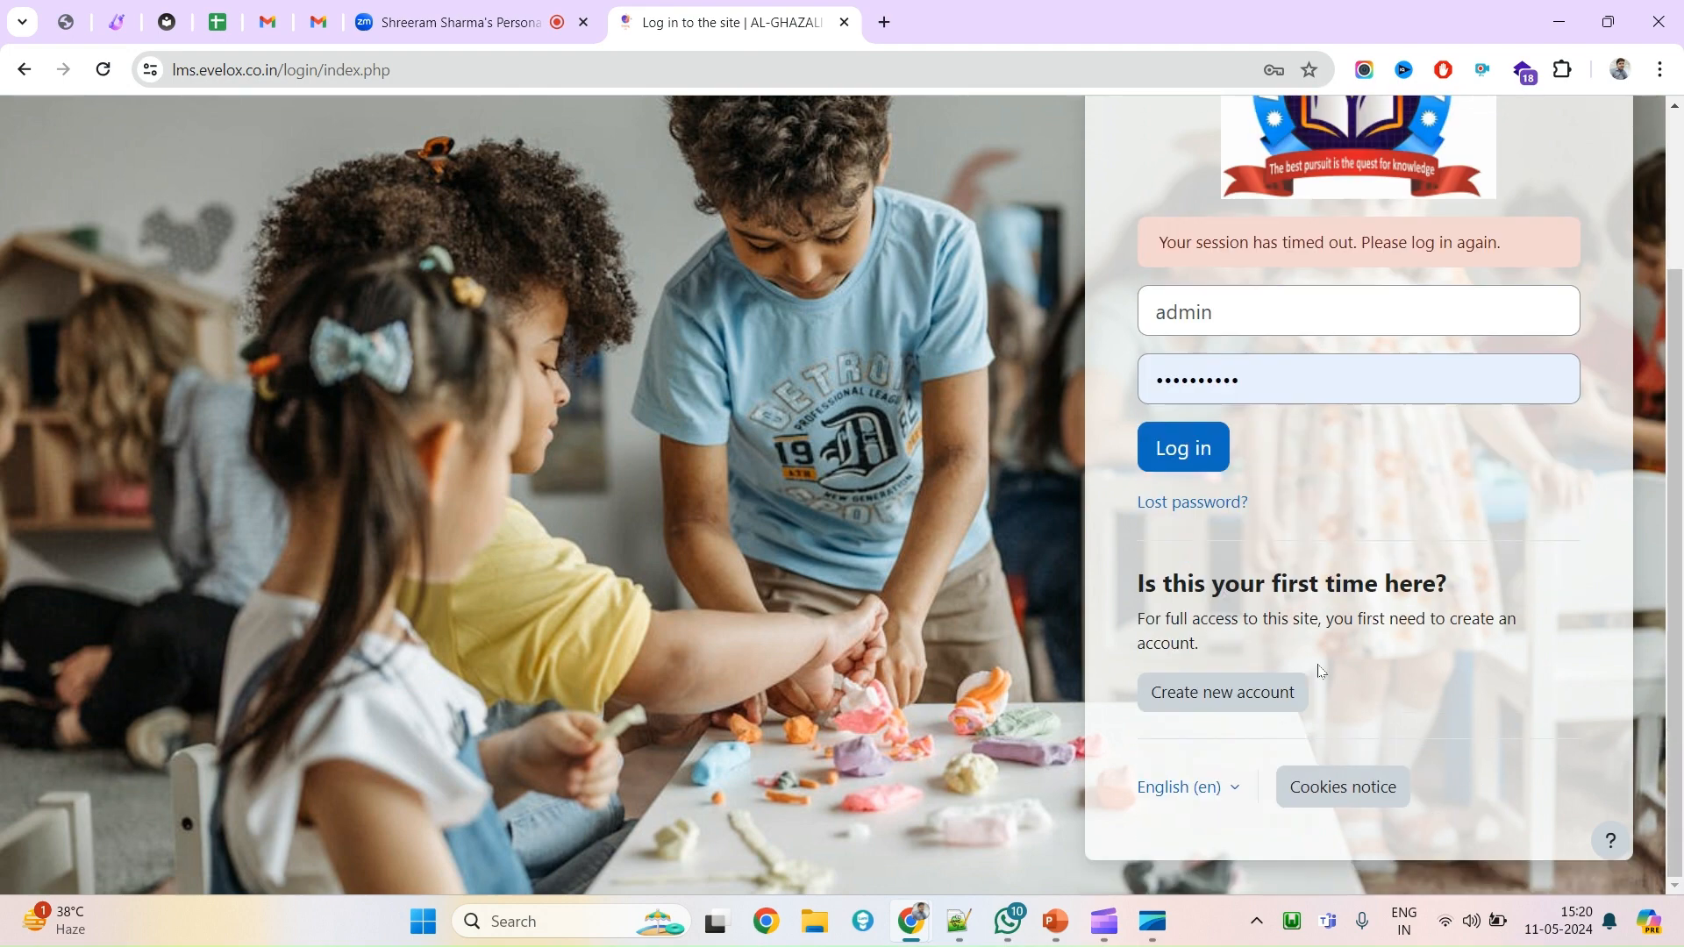
{"action": "scroll", "coordinate": [1320, 670], "scroll_direction": "up", "scroll_amount": 1}
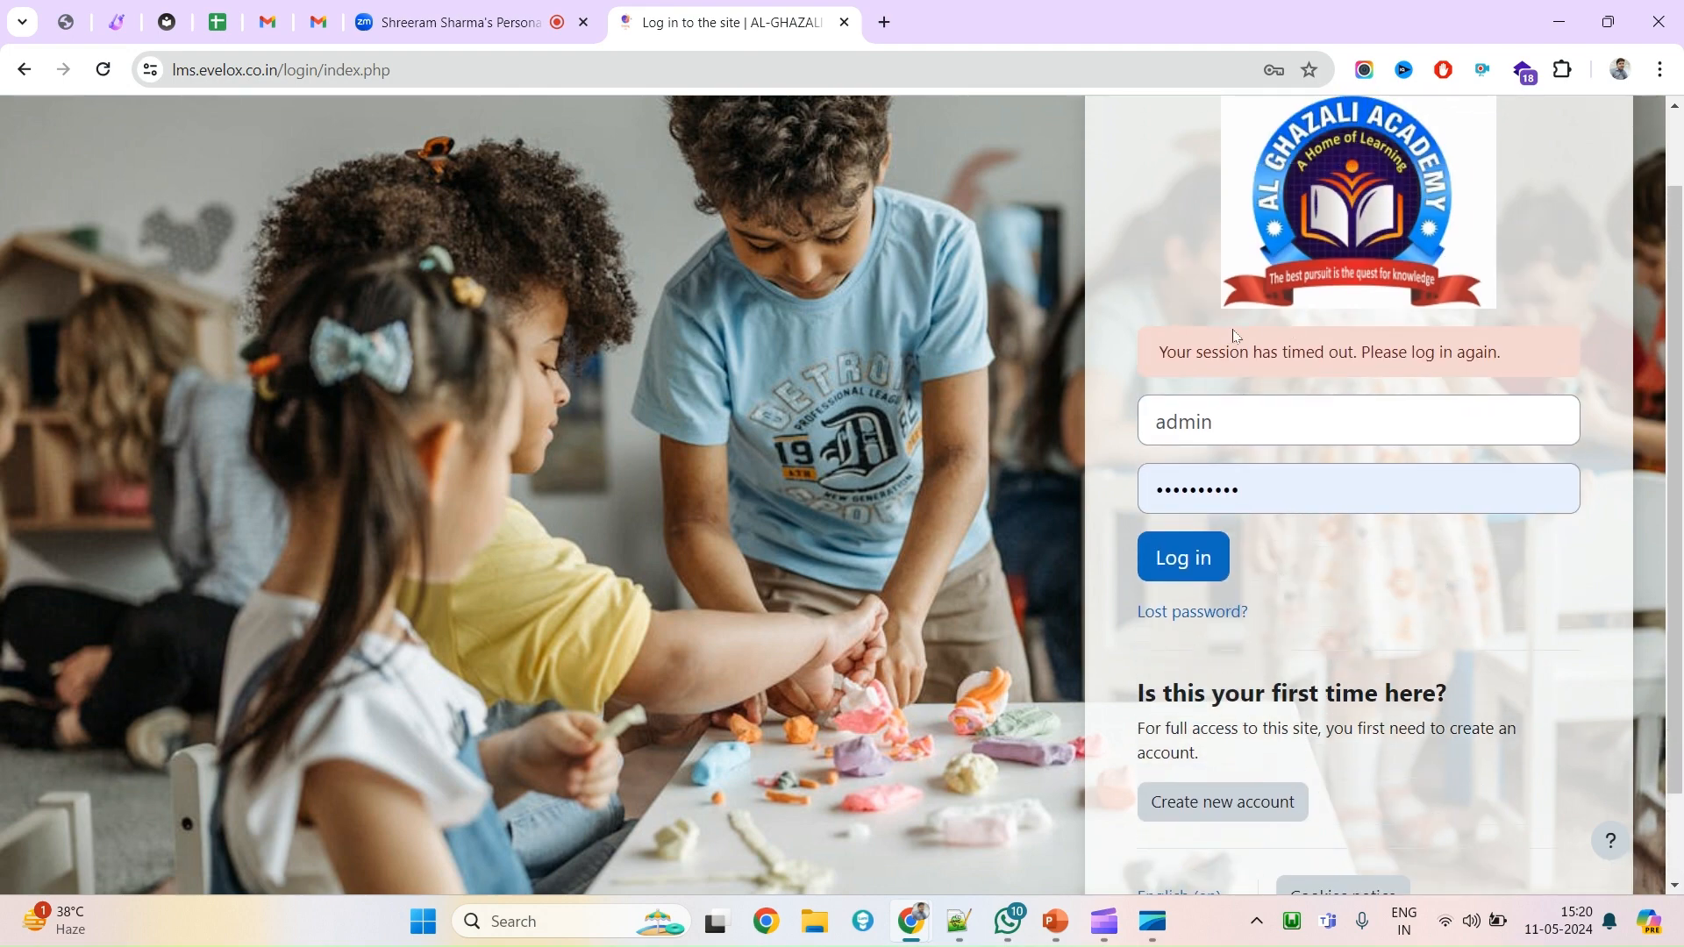
{"action": "scroll", "coordinate": [1228, 334], "scroll_direction": "up", "scroll_amount": 1}
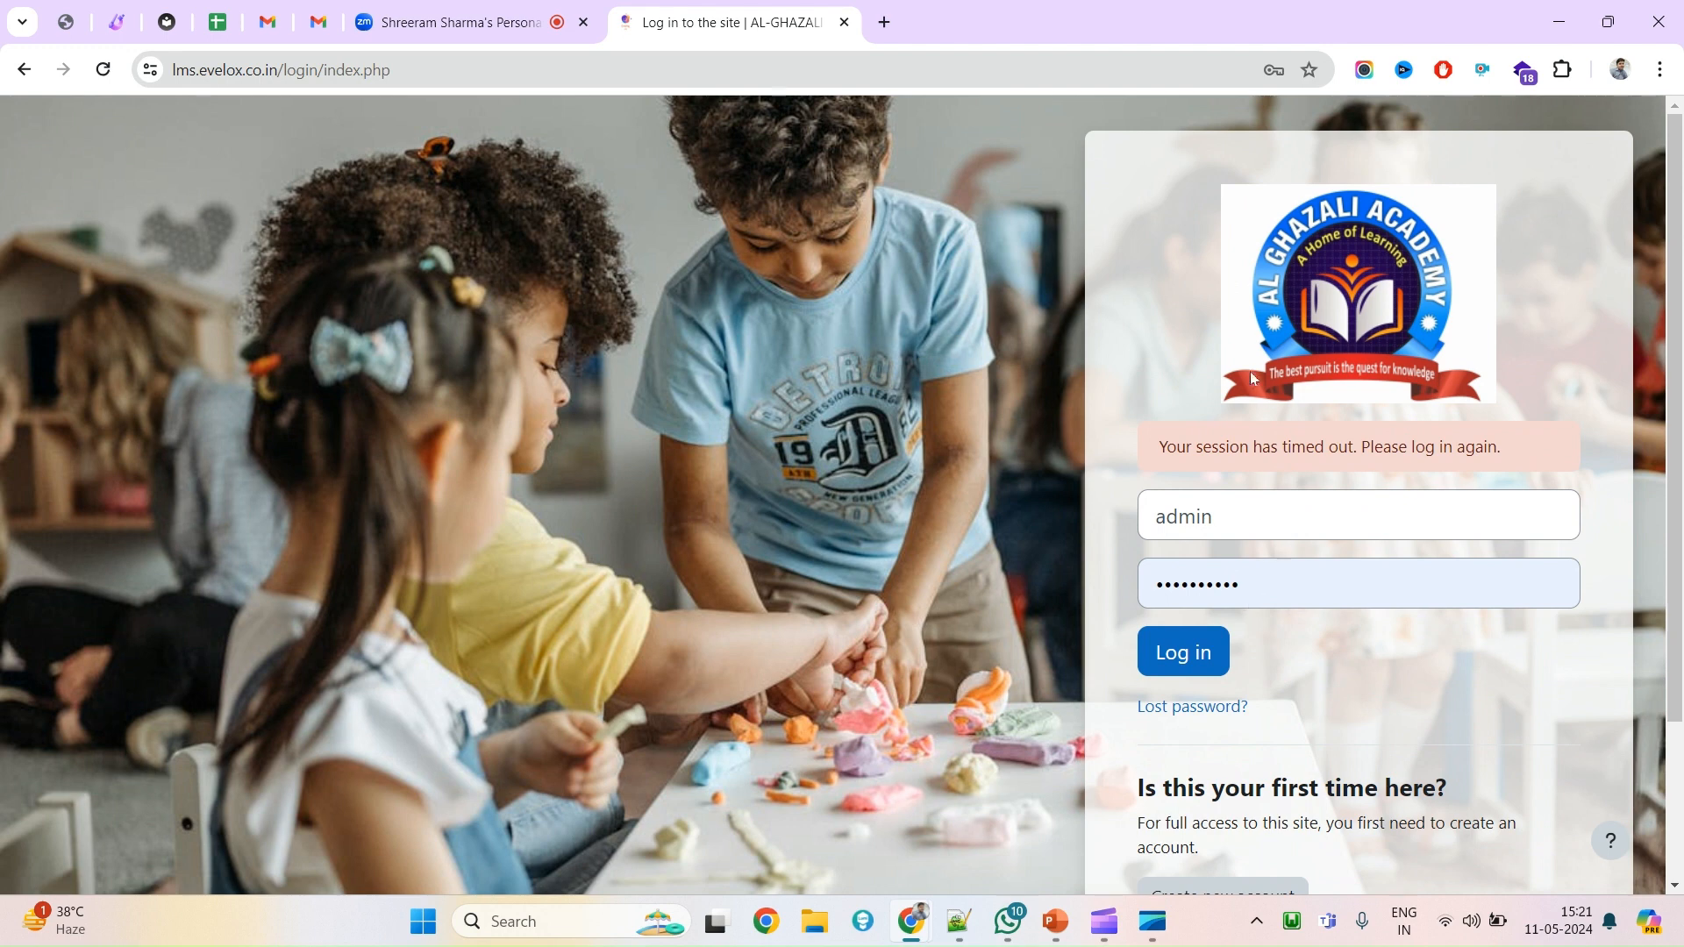
{"action": "scroll", "coordinate": [1196, 710], "scroll_direction": "down", "scroll_amount": 2}
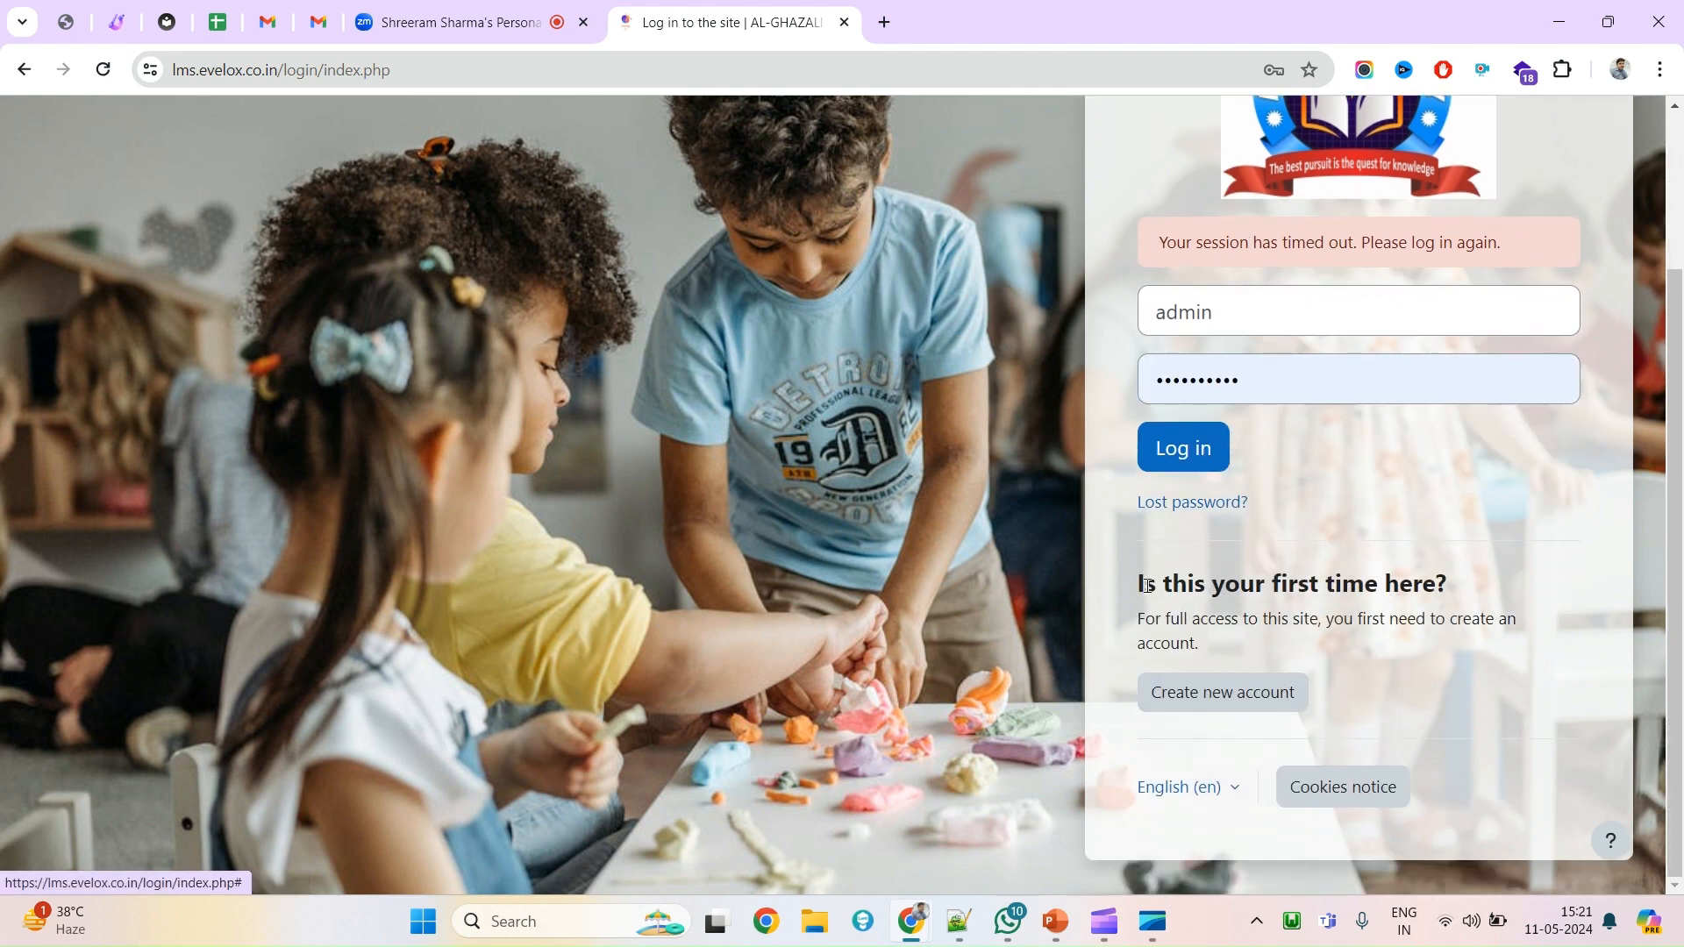
{"action": "left_click_drag", "start_coordinate": [1144, 583], "coordinate": [1412, 583]}
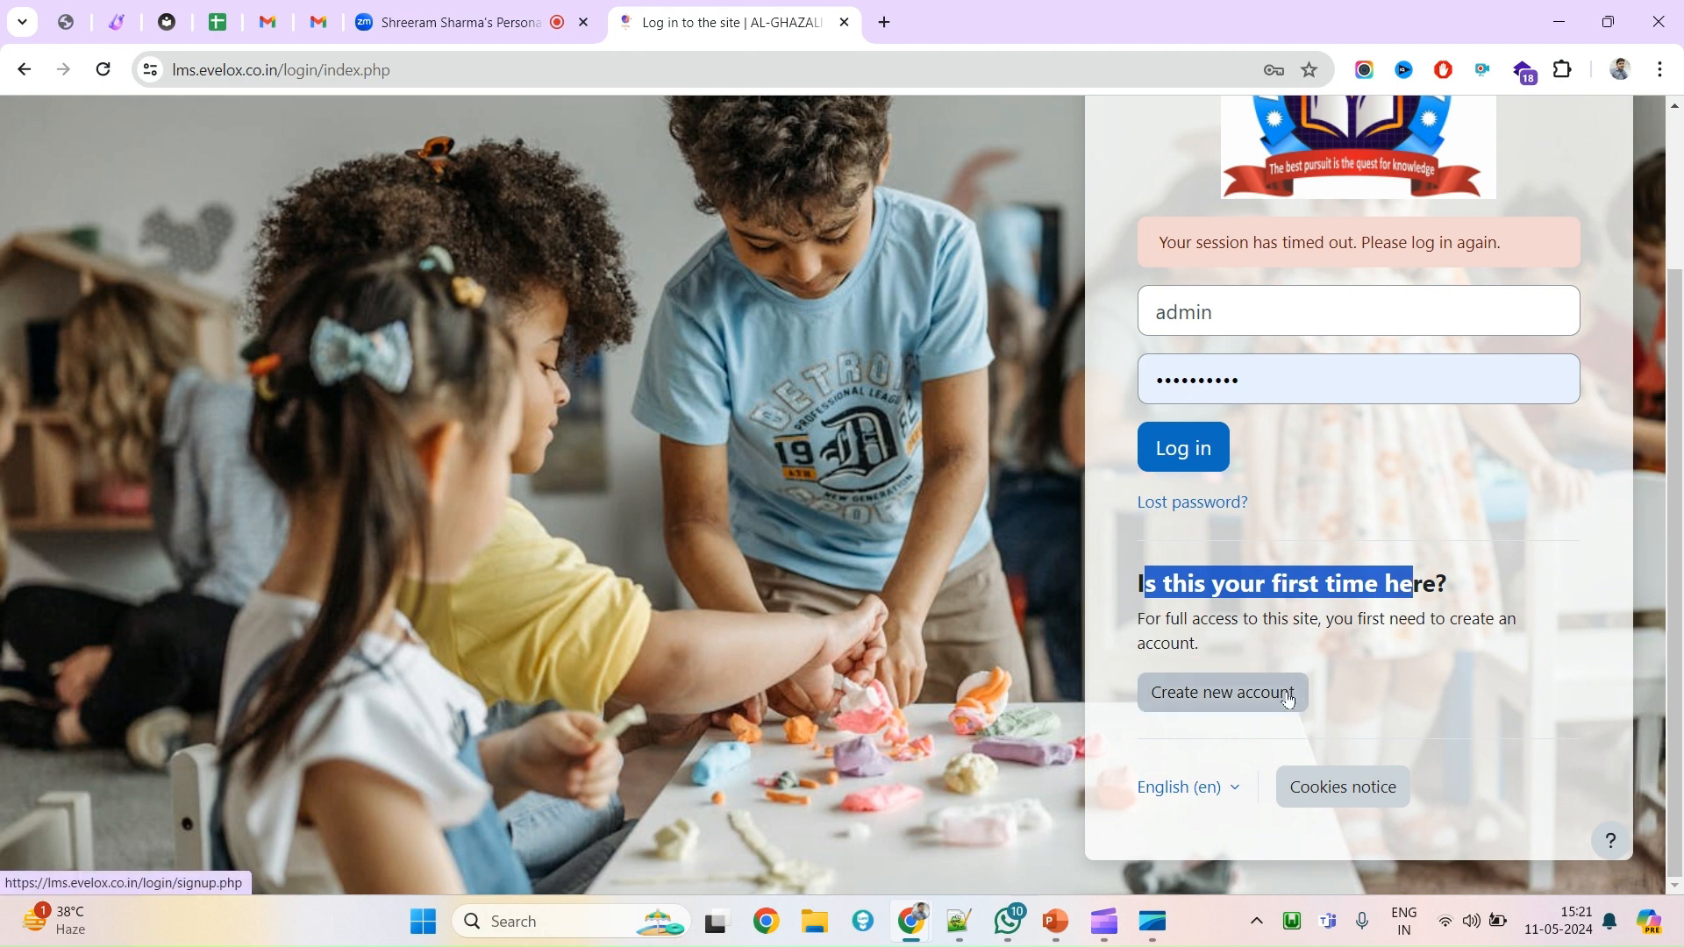
{"action": "left_click", "coordinate": [1361, 637]}
{"action": "left_click_drag", "start_coordinate": [1137, 583], "coordinate": [1320, 658]}
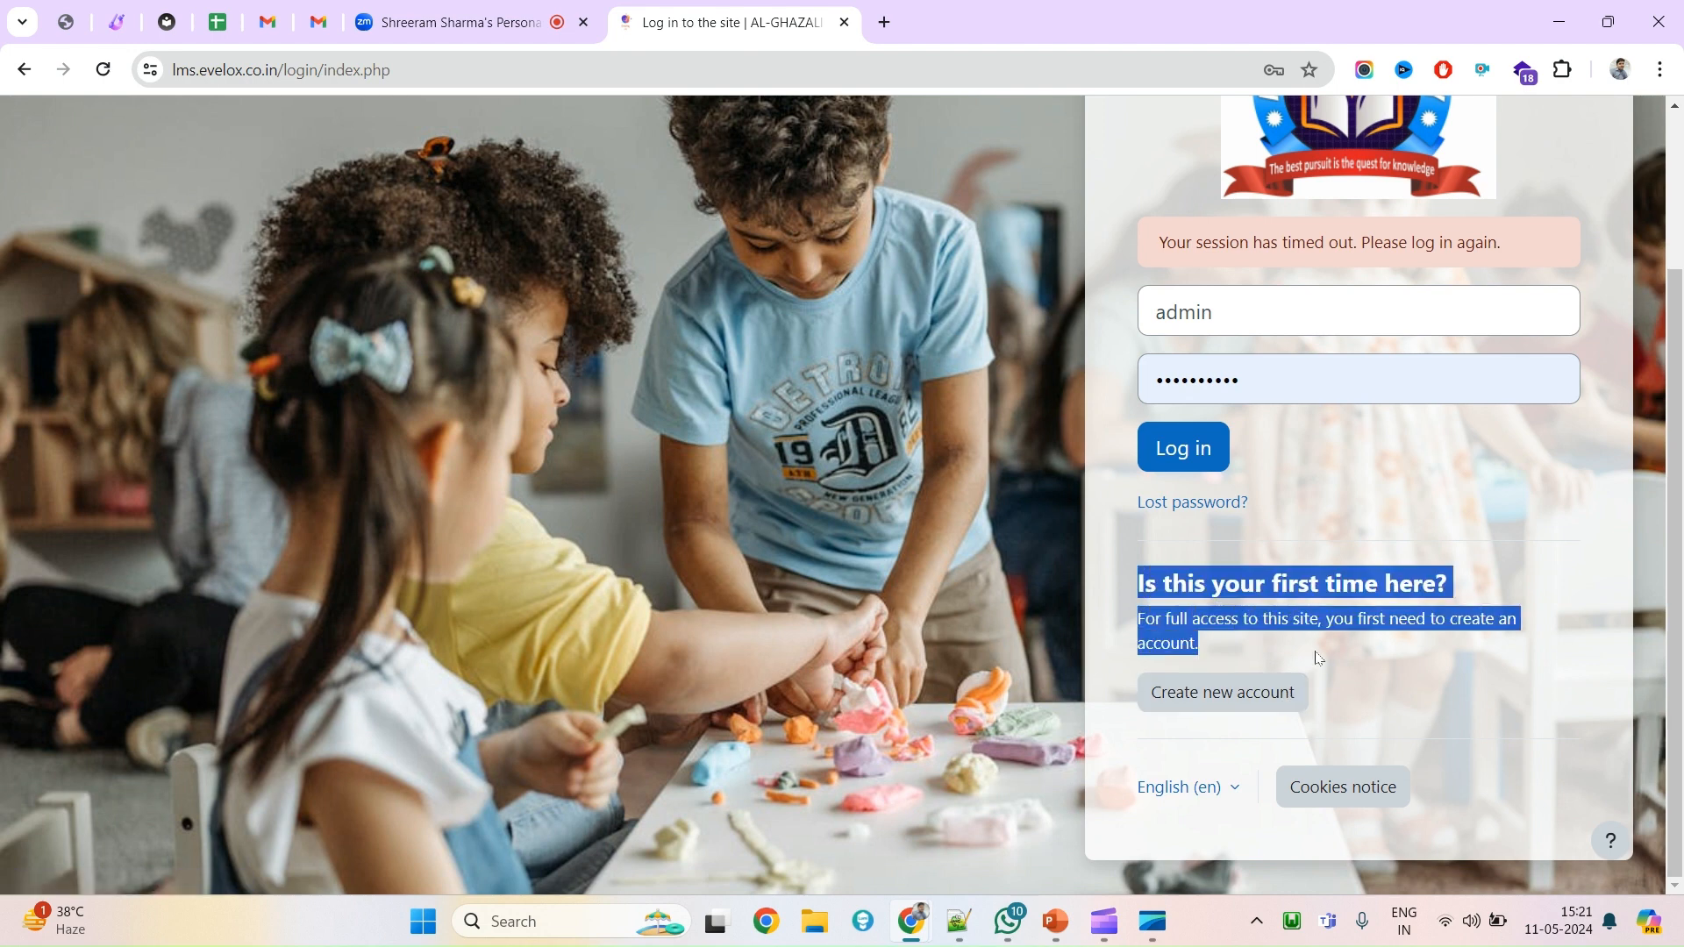
{"action": "left_click_drag", "start_coordinate": [1138, 583], "coordinate": [1293, 649]}
{"action": "left_click", "coordinate": [1199, 463]}
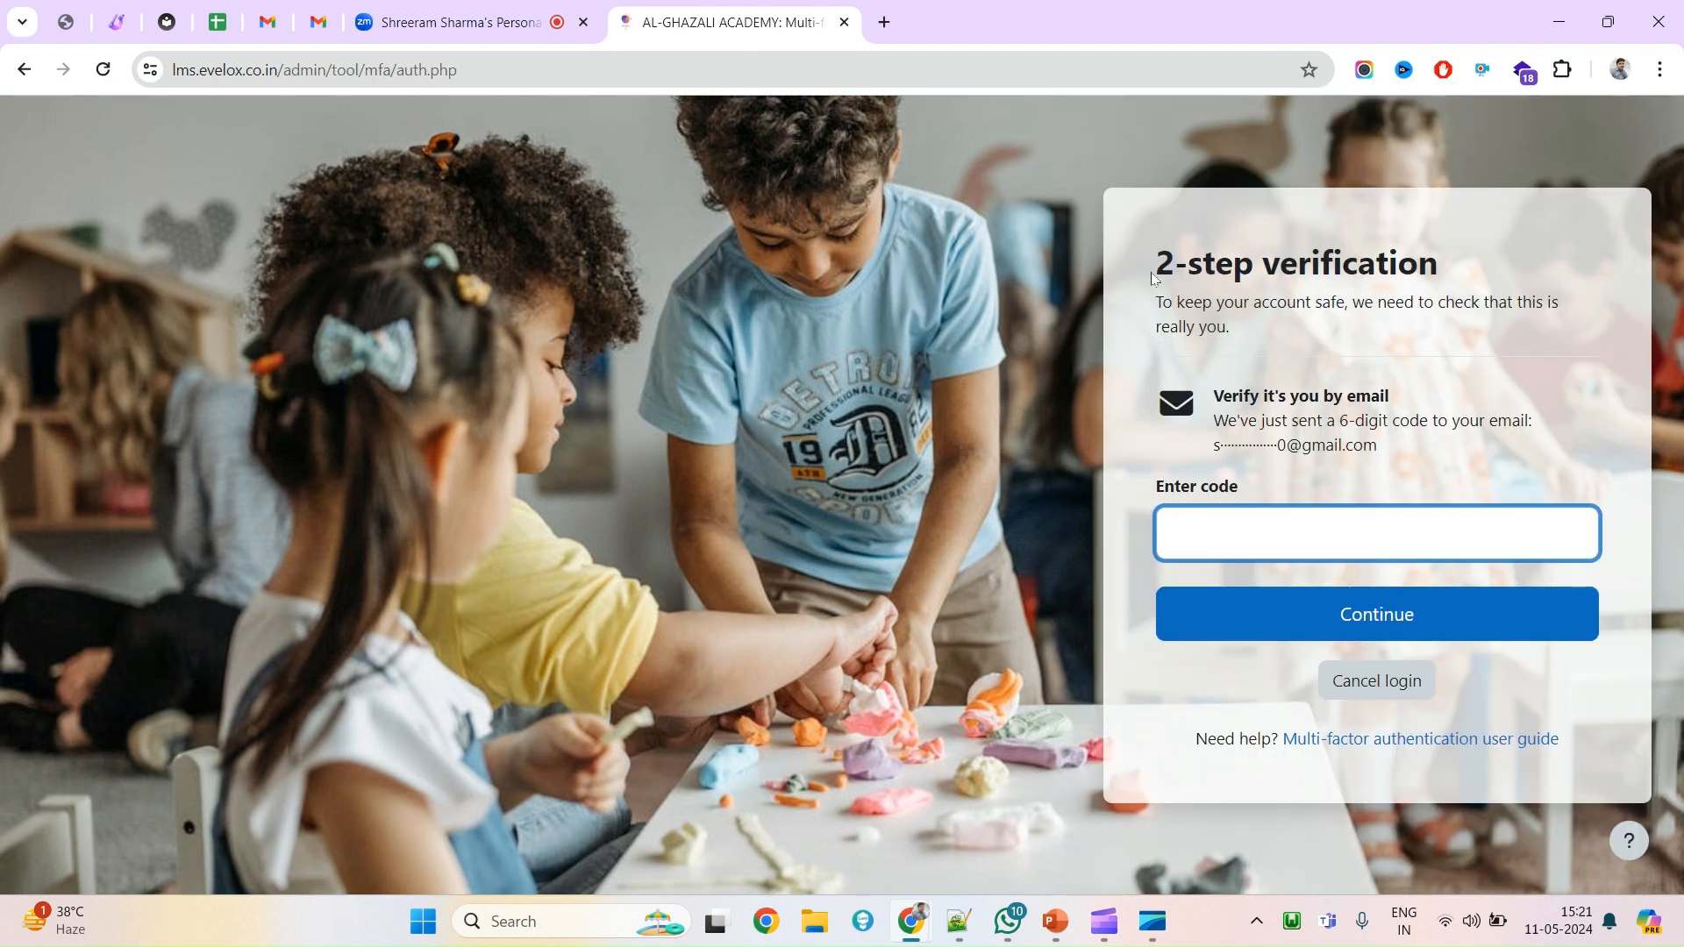
Copy the six-digit code from the Gmail verification email and focus the Enter code field.
{"action": "left_click_drag", "start_coordinate": [1150, 271], "coordinate": [1441, 268]}
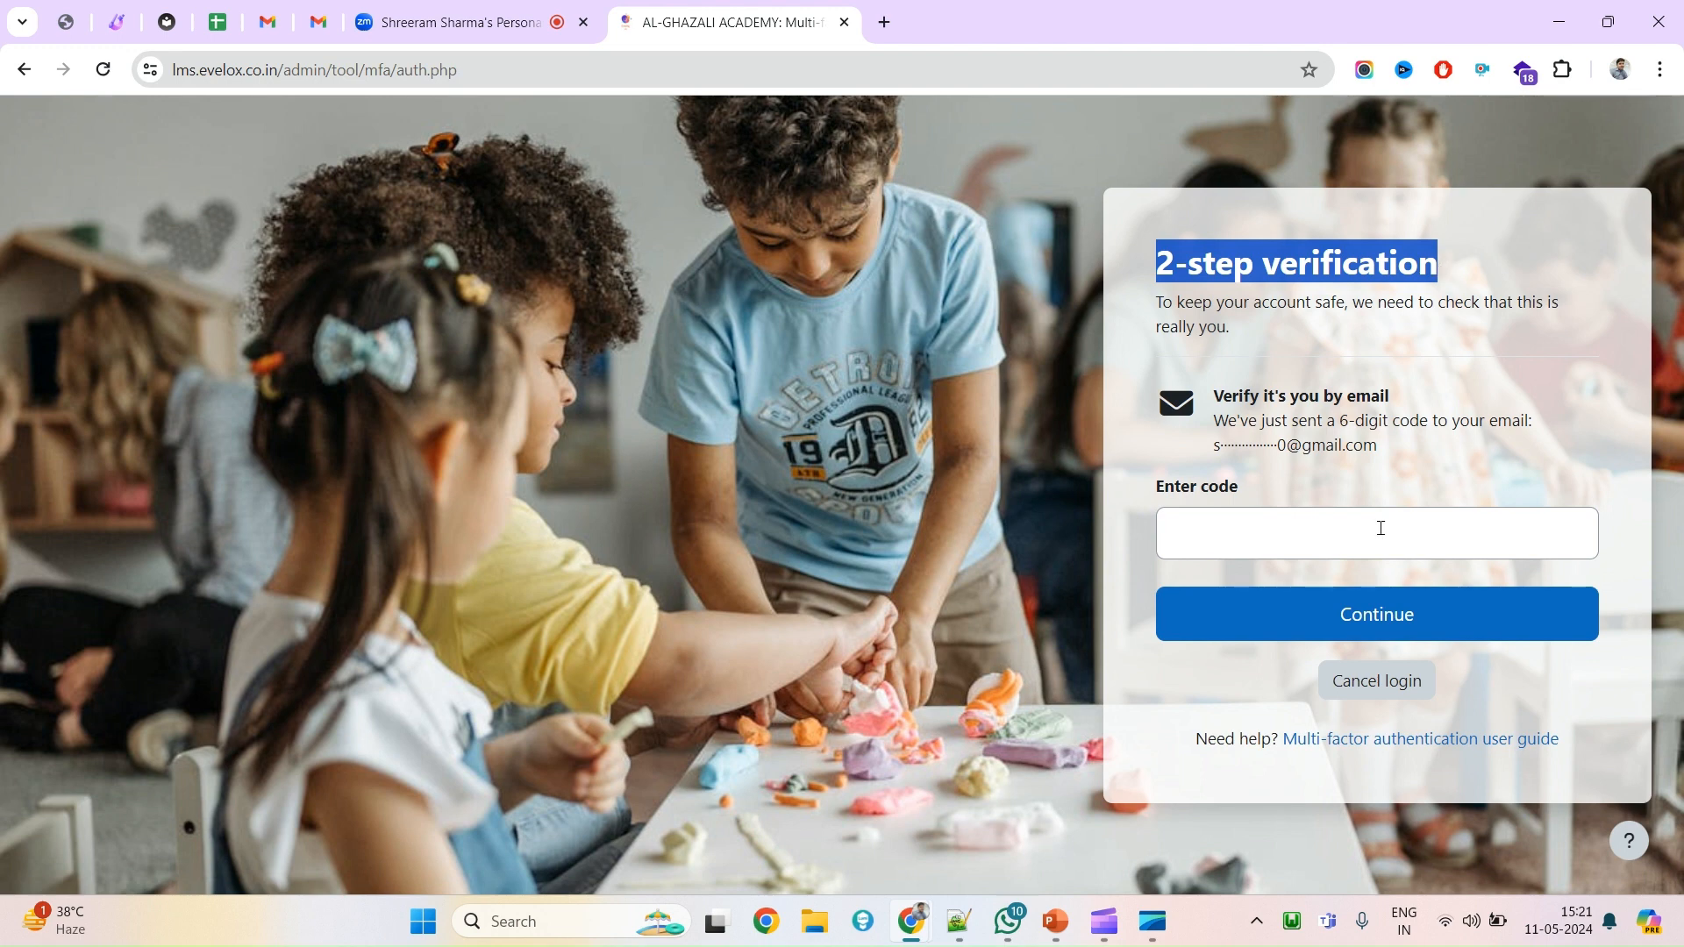
{"action": "left_click", "coordinate": [320, 25]}
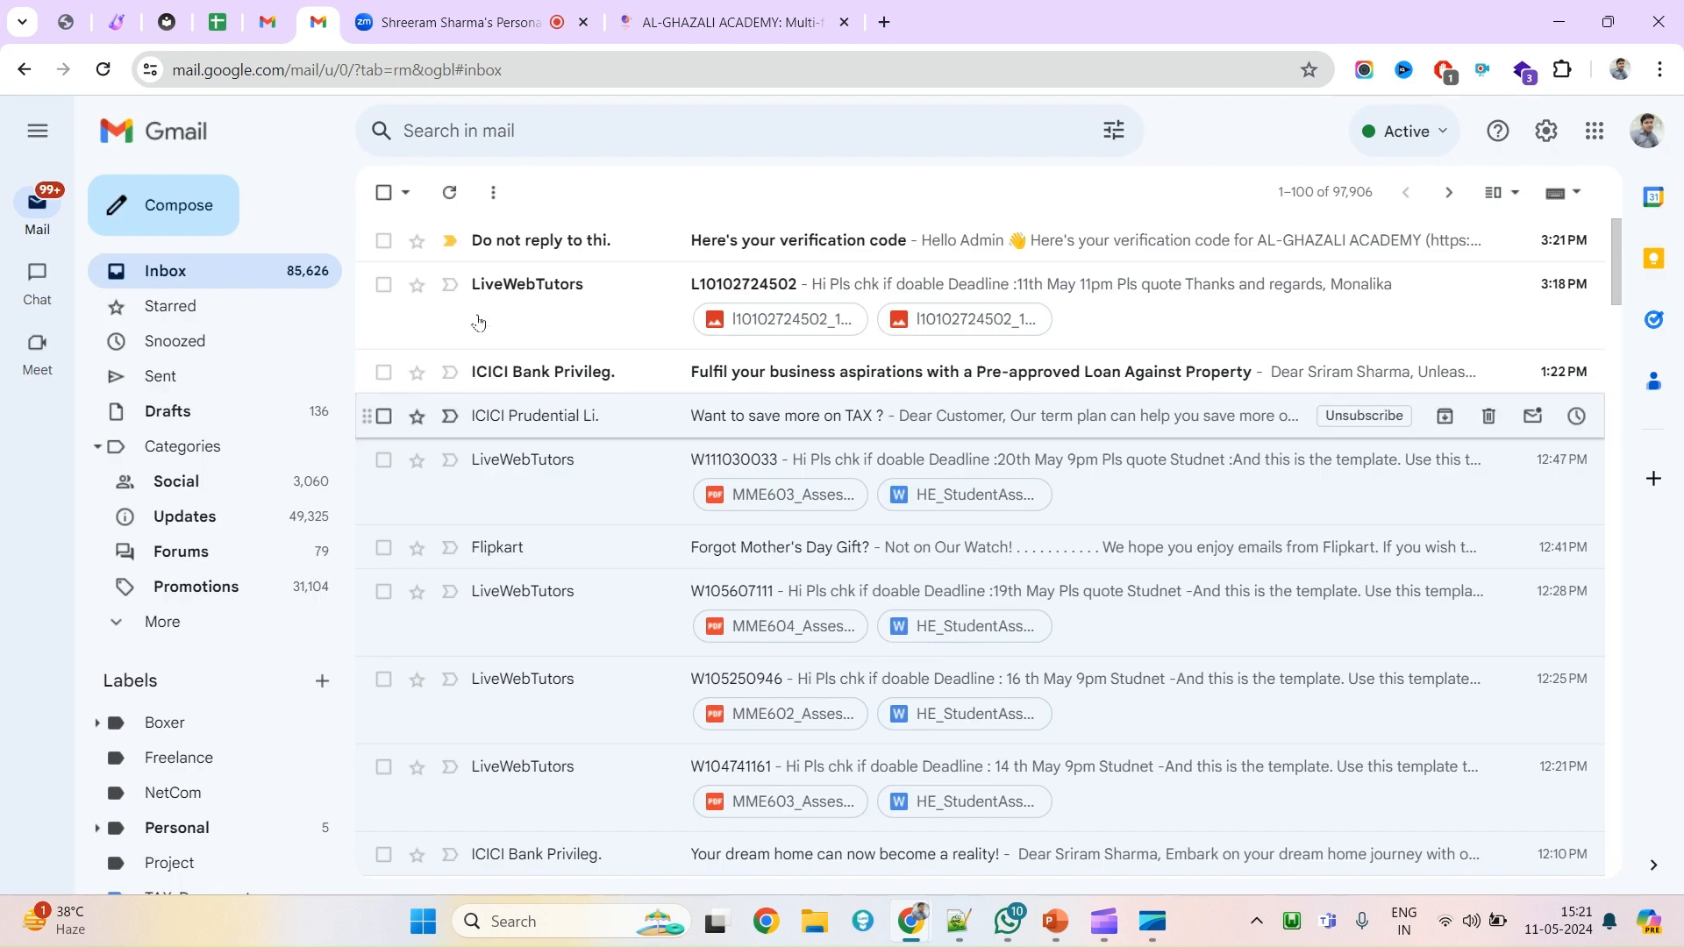
{"action": "left_click", "coordinate": [556, 248]}
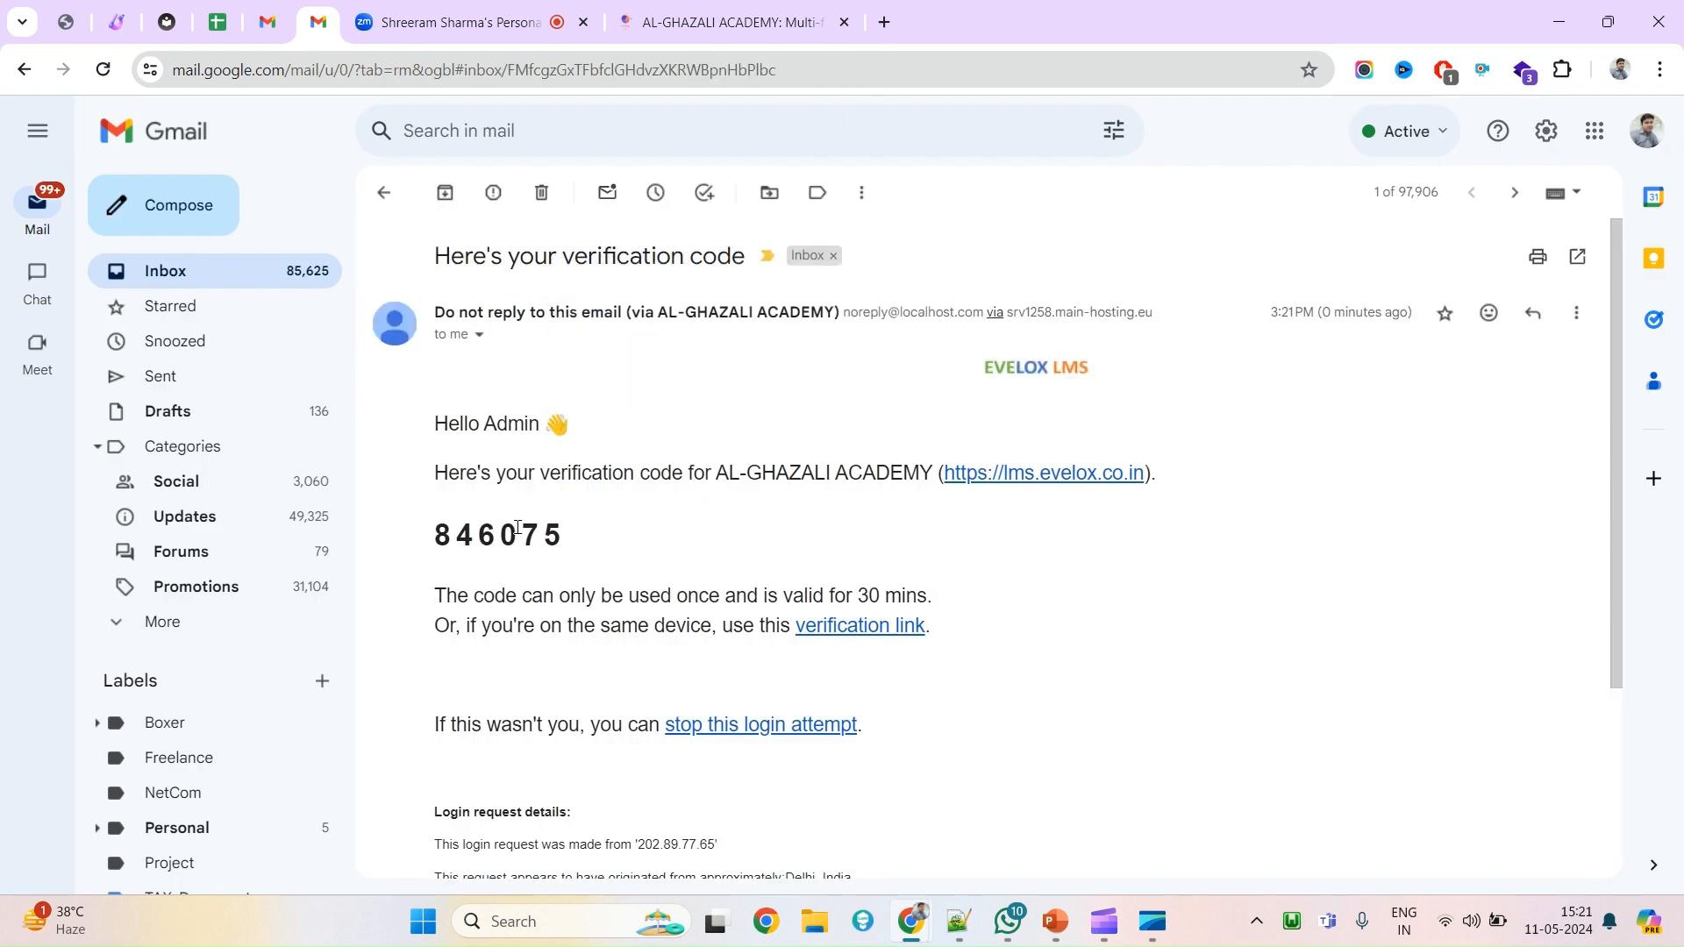
{"action": "double_click", "coordinate": [517, 529]}
{"action": "key", "text": "ctrl+c"}
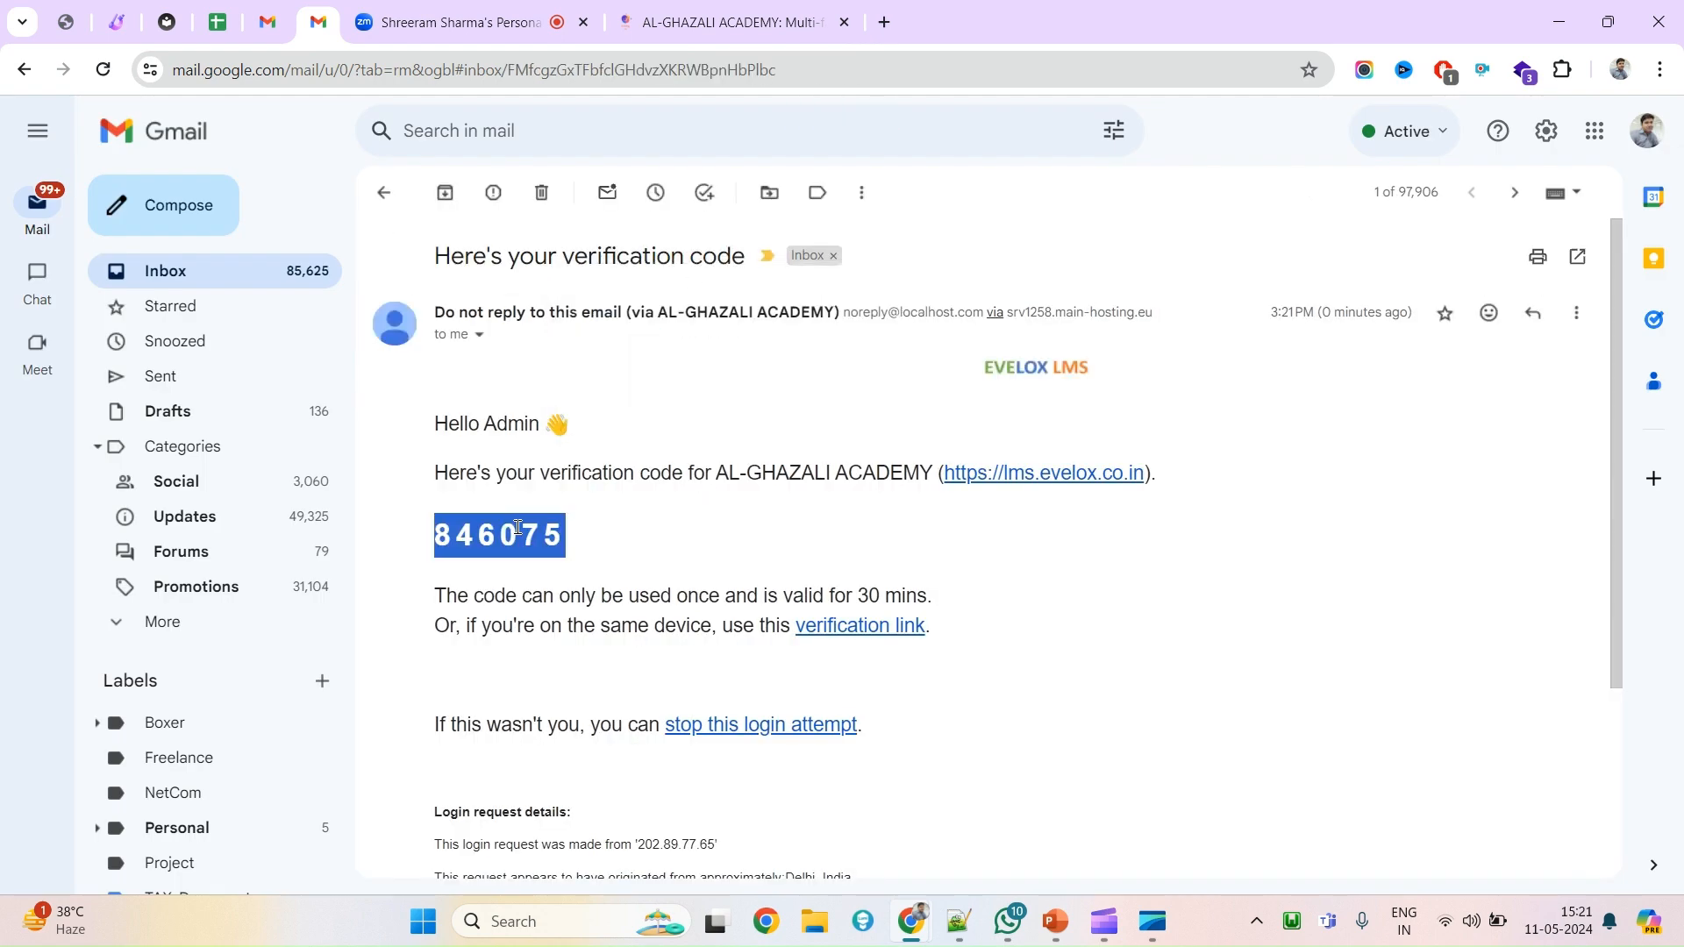
{"action": "left_click", "coordinate": [691, 7]}
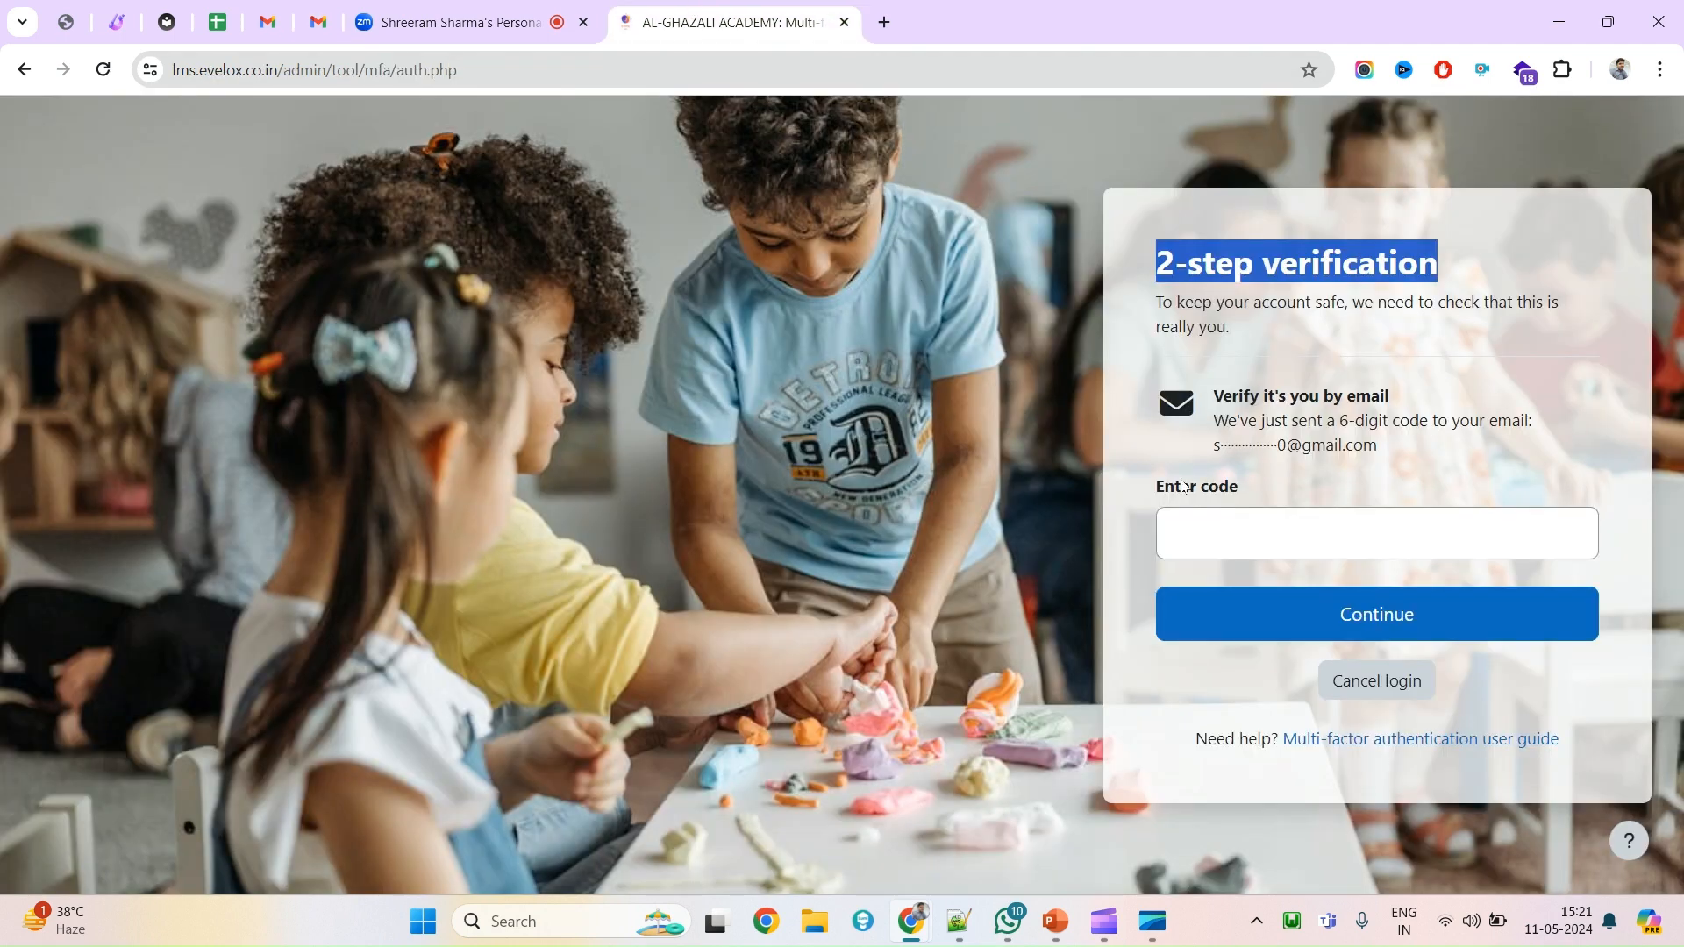
{"action": "left_click", "coordinate": [1234, 526]}
Paste the verification code to complete 2-step verification and reach the Dashboard.
{"action": "key", "text": "ctrl+v"}
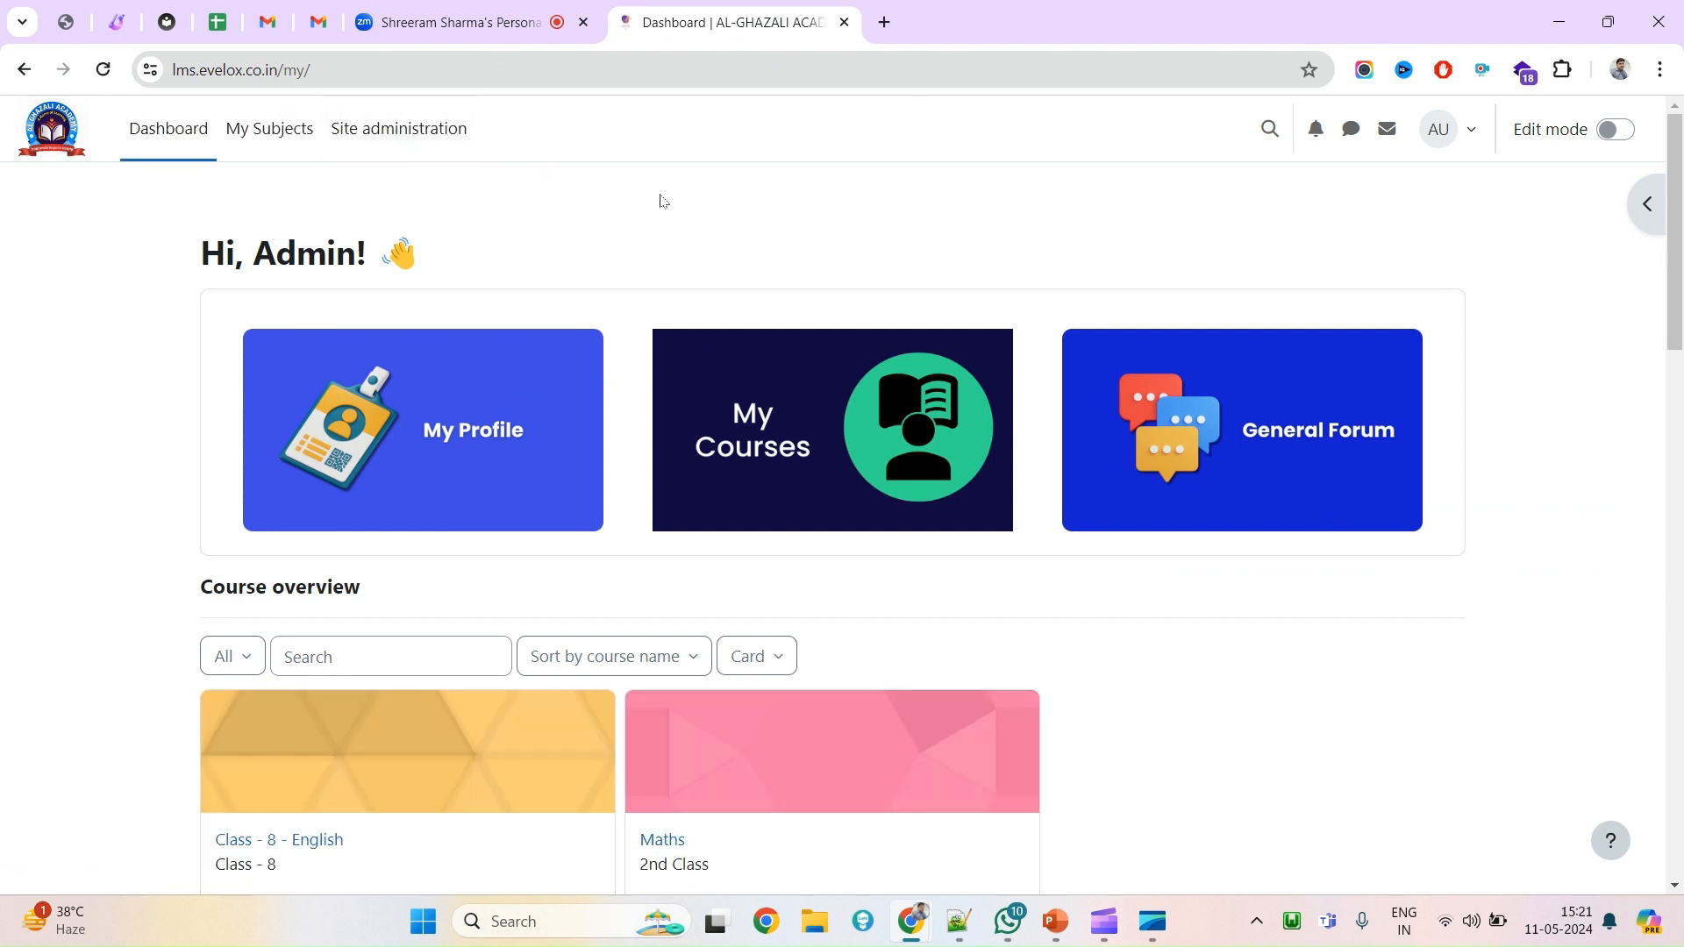
{"action": "scroll", "coordinate": [626, 502], "scroll_direction": "down", "scroll_amount": 3}
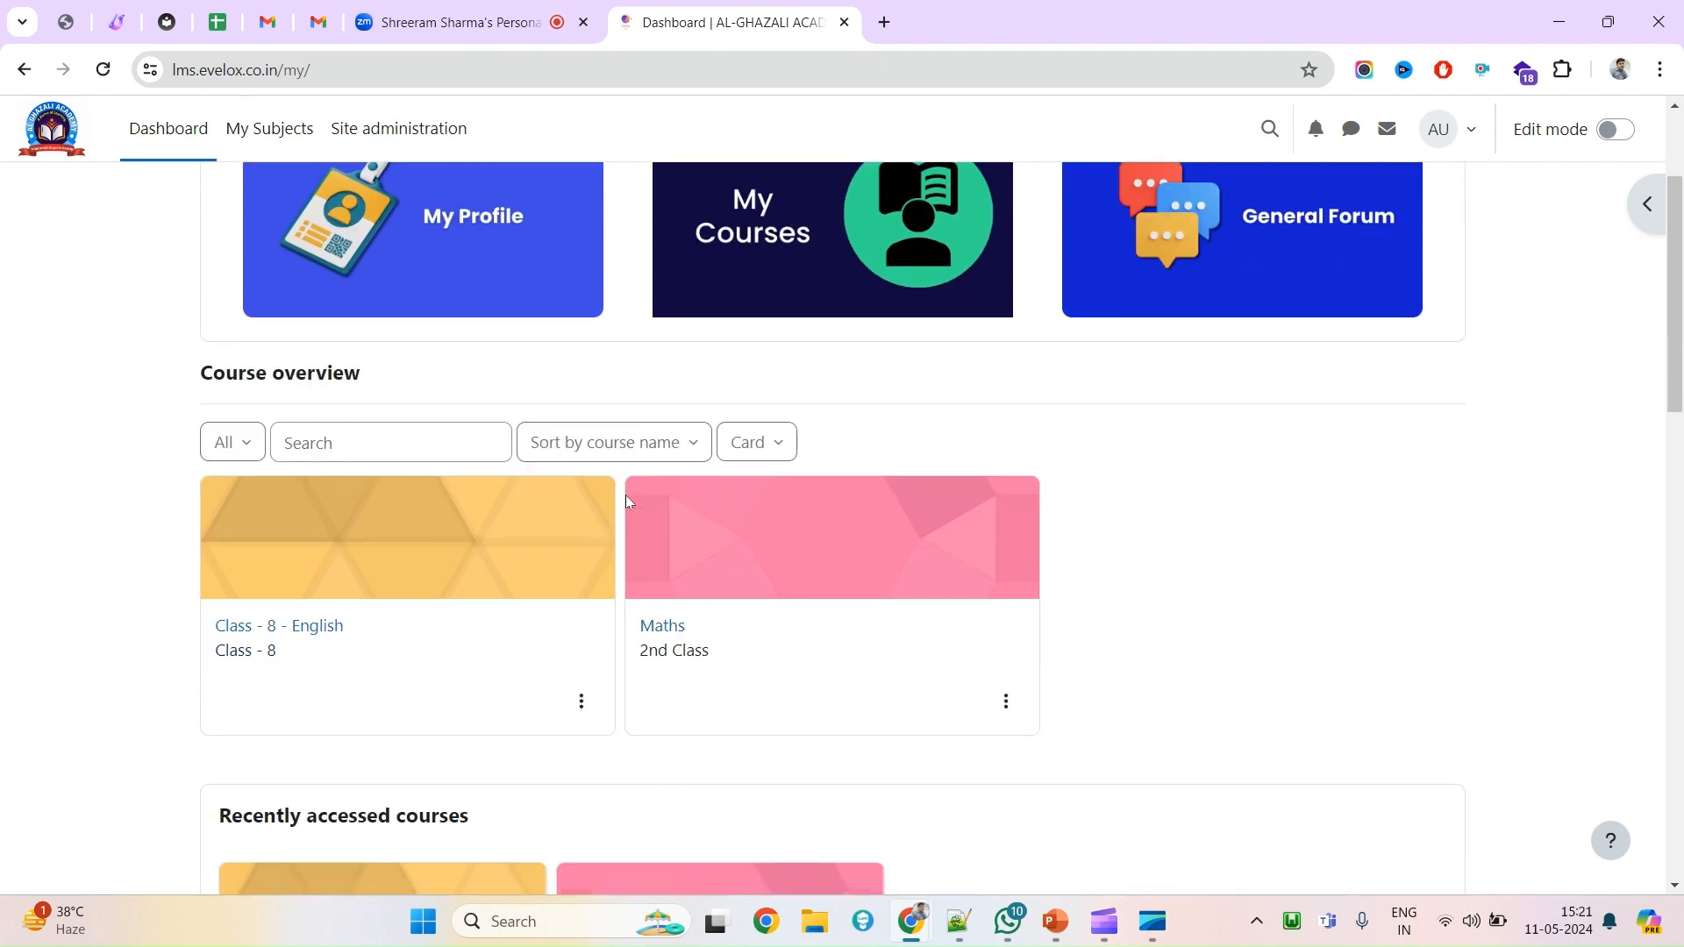
{"action": "scroll", "coordinate": [626, 502], "scroll_direction": "up", "scroll_amount": 3}
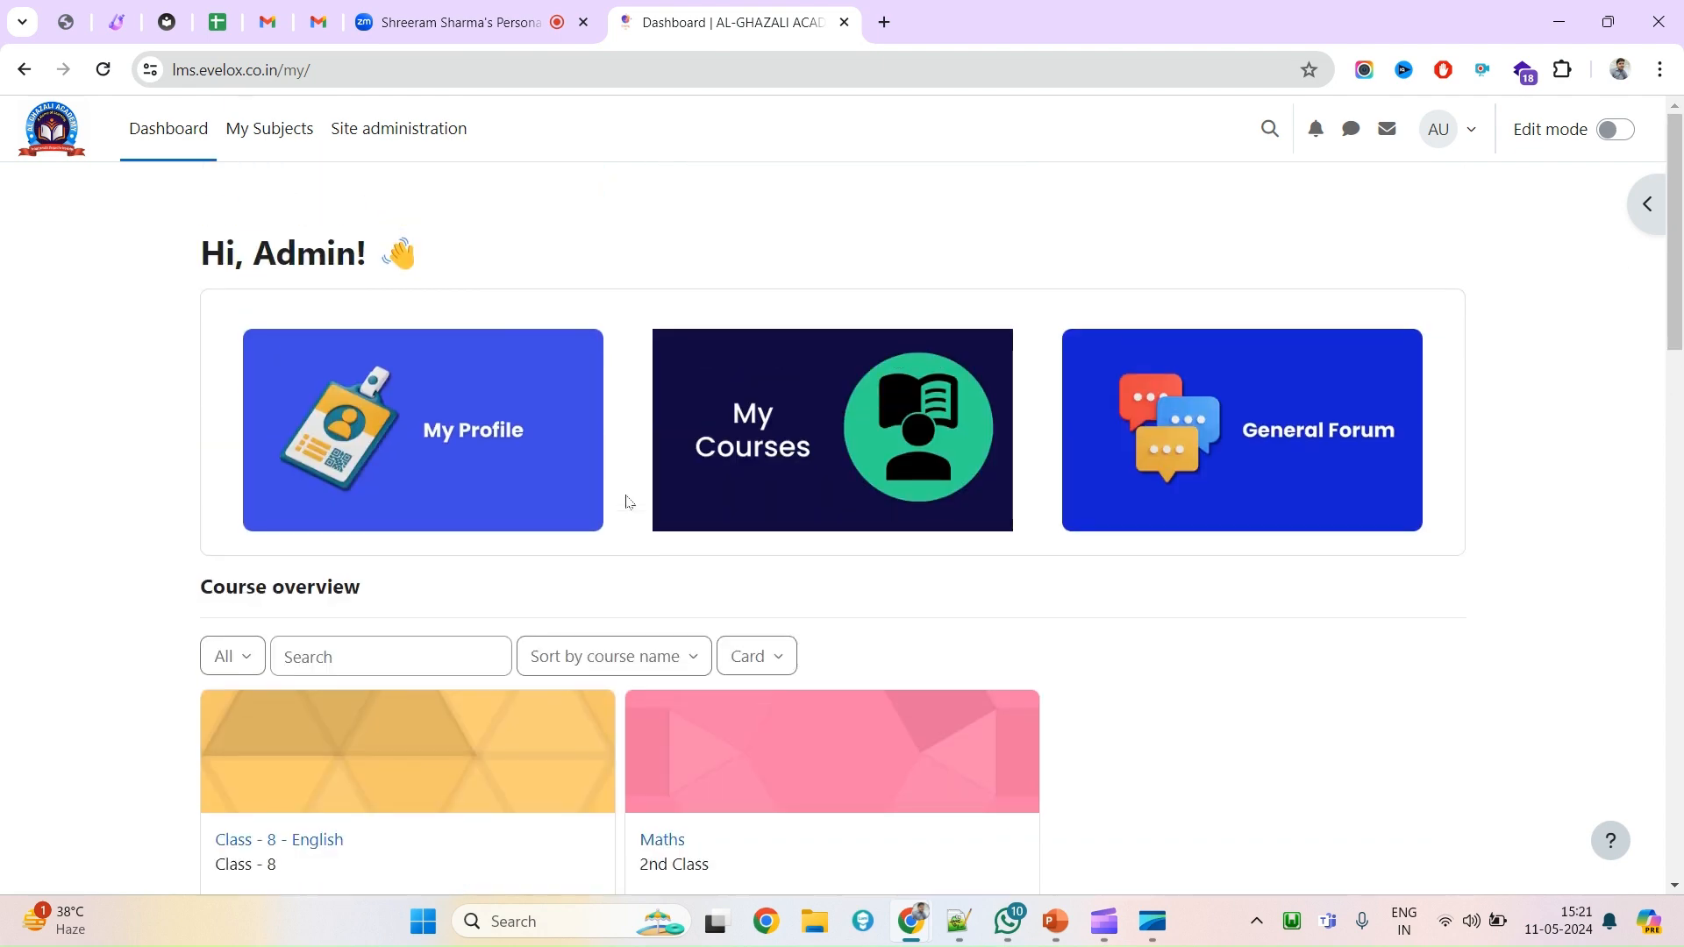
{"action": "left_click", "coordinate": [321, 29]}
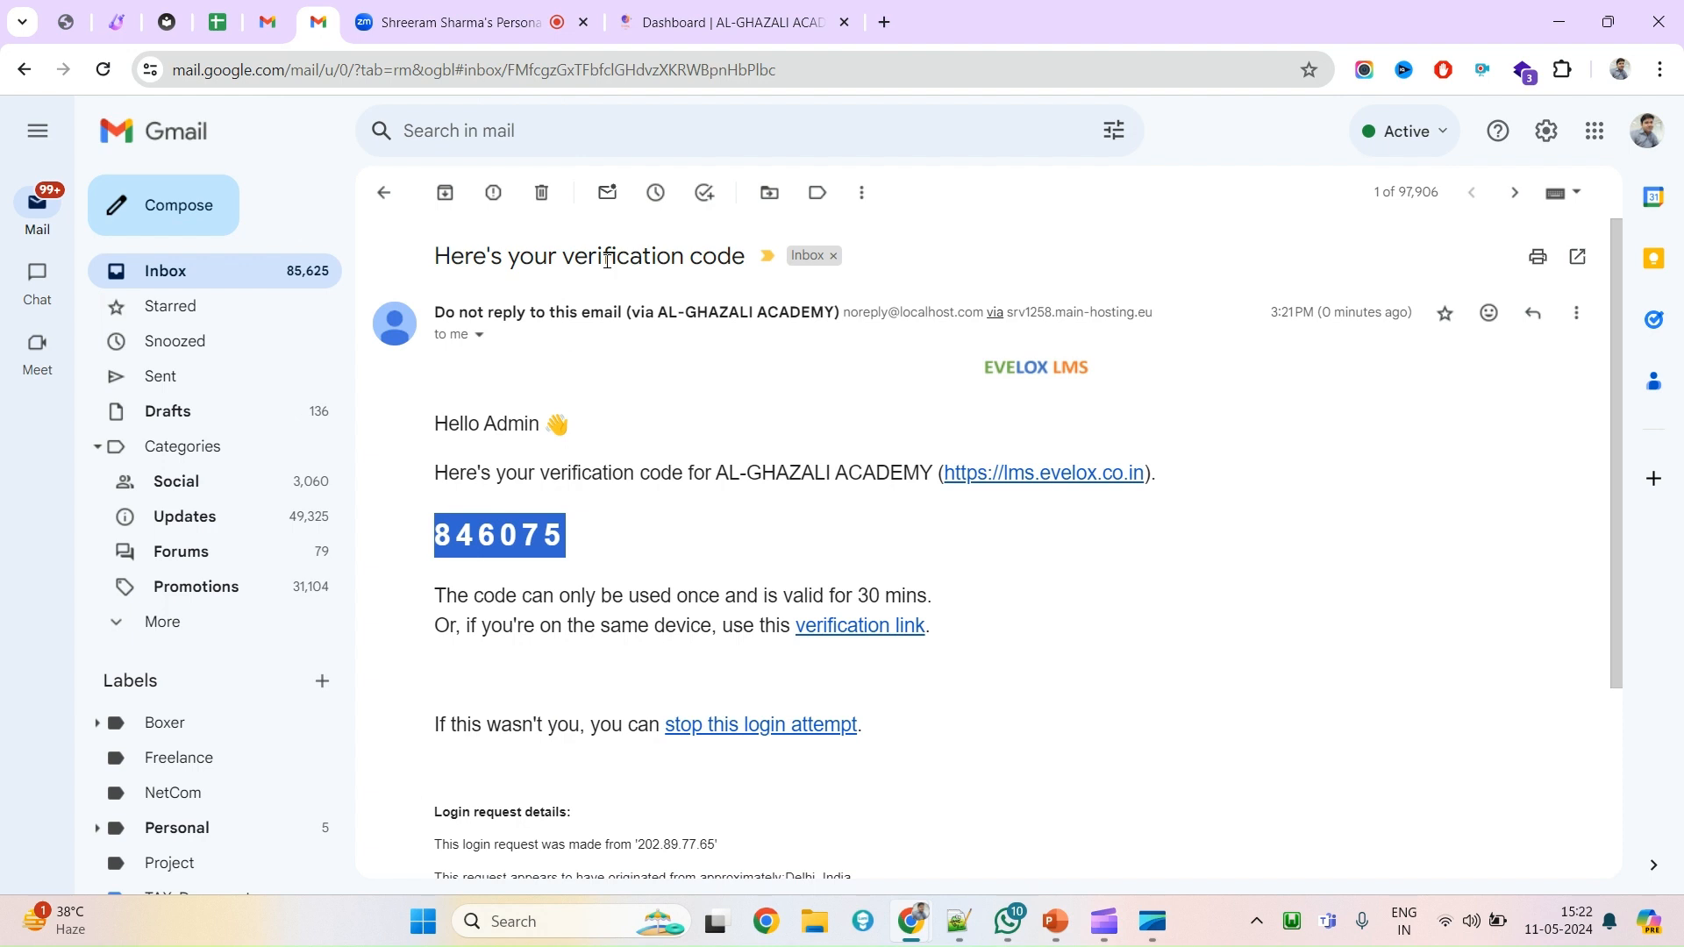
{"action": "left_click", "coordinate": [717, 28]}
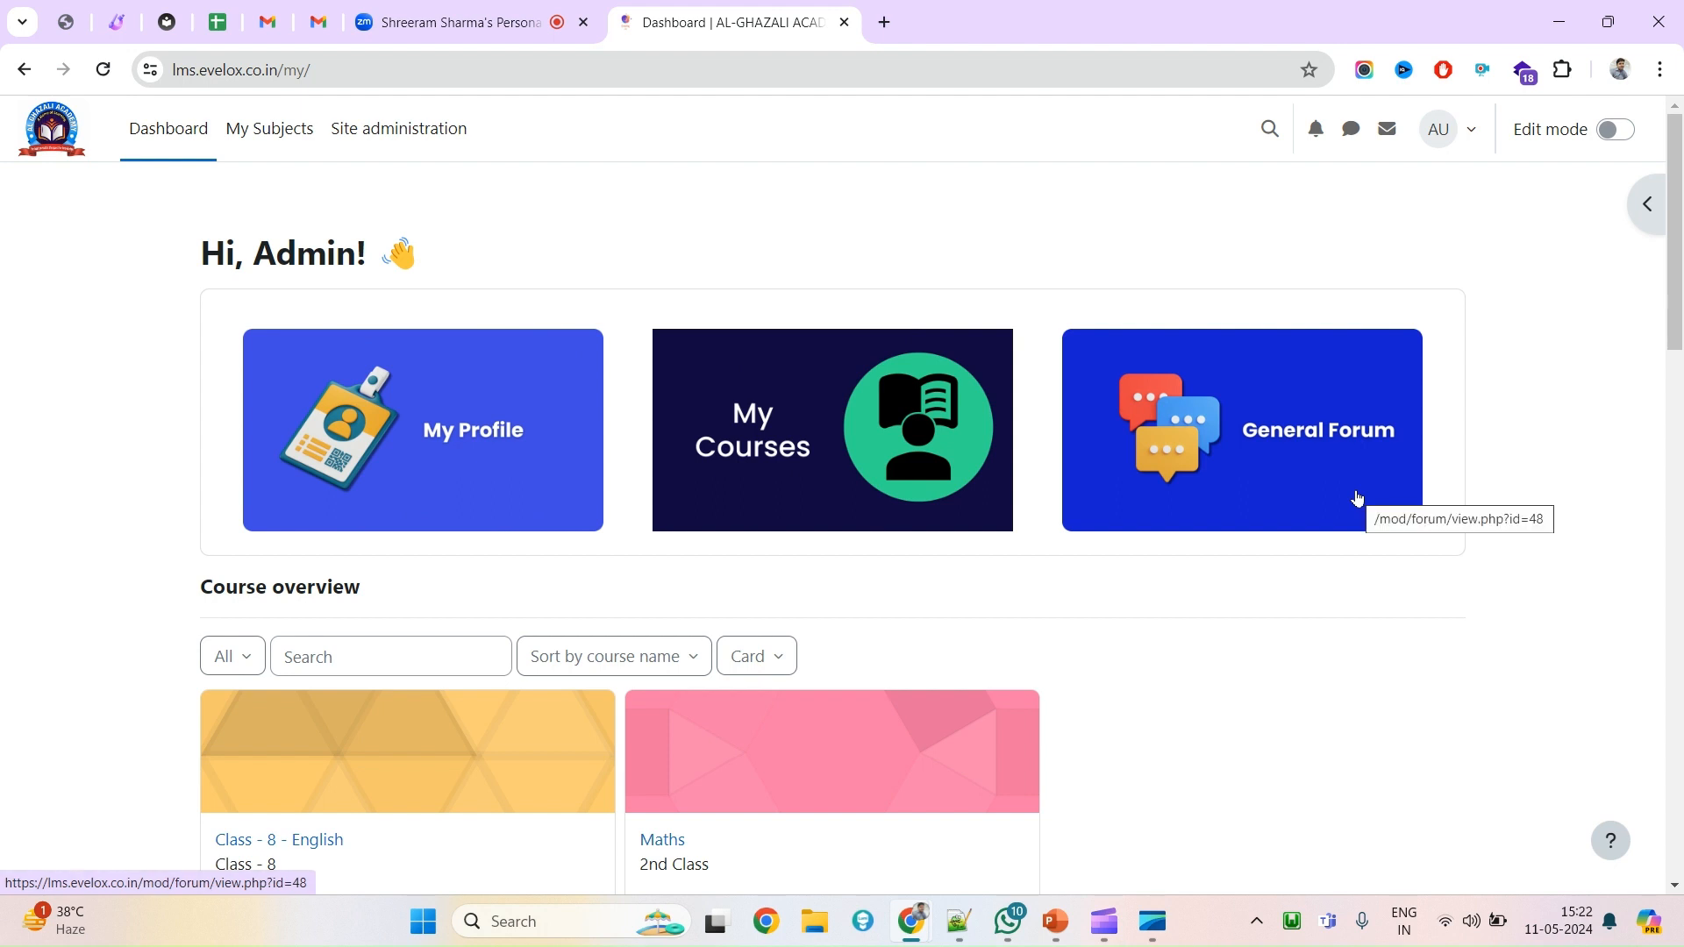
Browse the Dashboard's Course overview and Recently accessed courses sections.
{"action": "scroll", "coordinate": [1297, 545], "scroll_direction": "down", "scroll_amount": 1}
{"action": "scroll", "coordinate": [1053, 449], "scroll_direction": "up", "scroll_amount": 1}
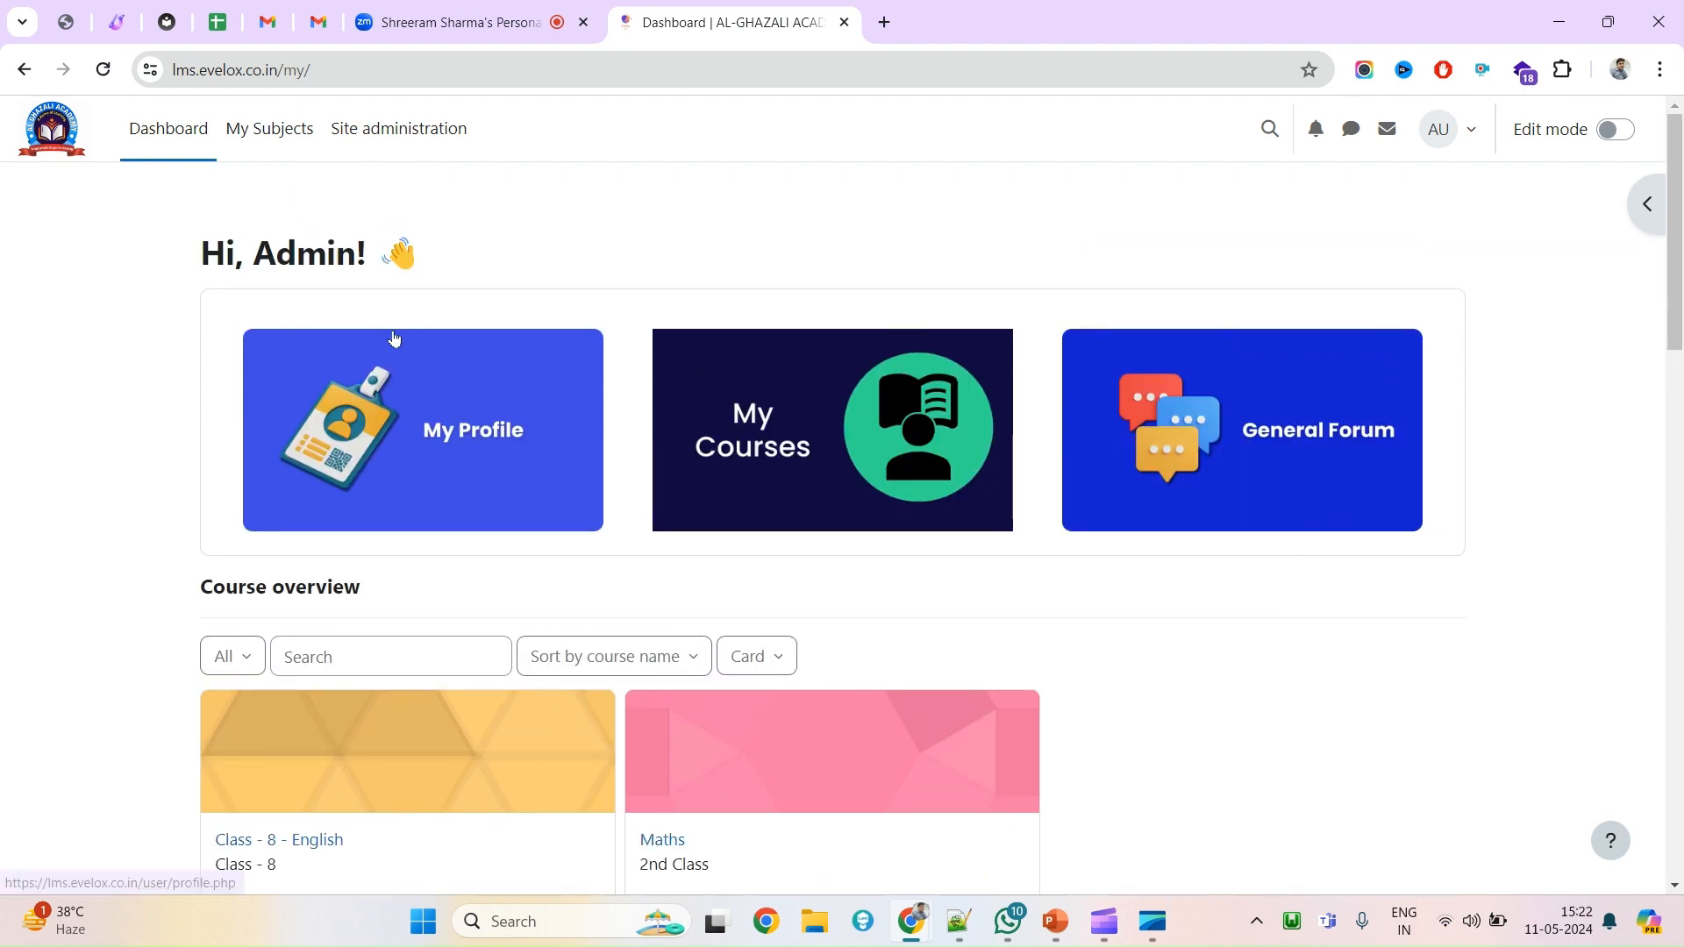
{"action": "triple_click", "coordinate": [225, 585]}
{"action": "scroll", "coordinate": [333, 600], "scroll_direction": "down", "scroll_amount": 2}
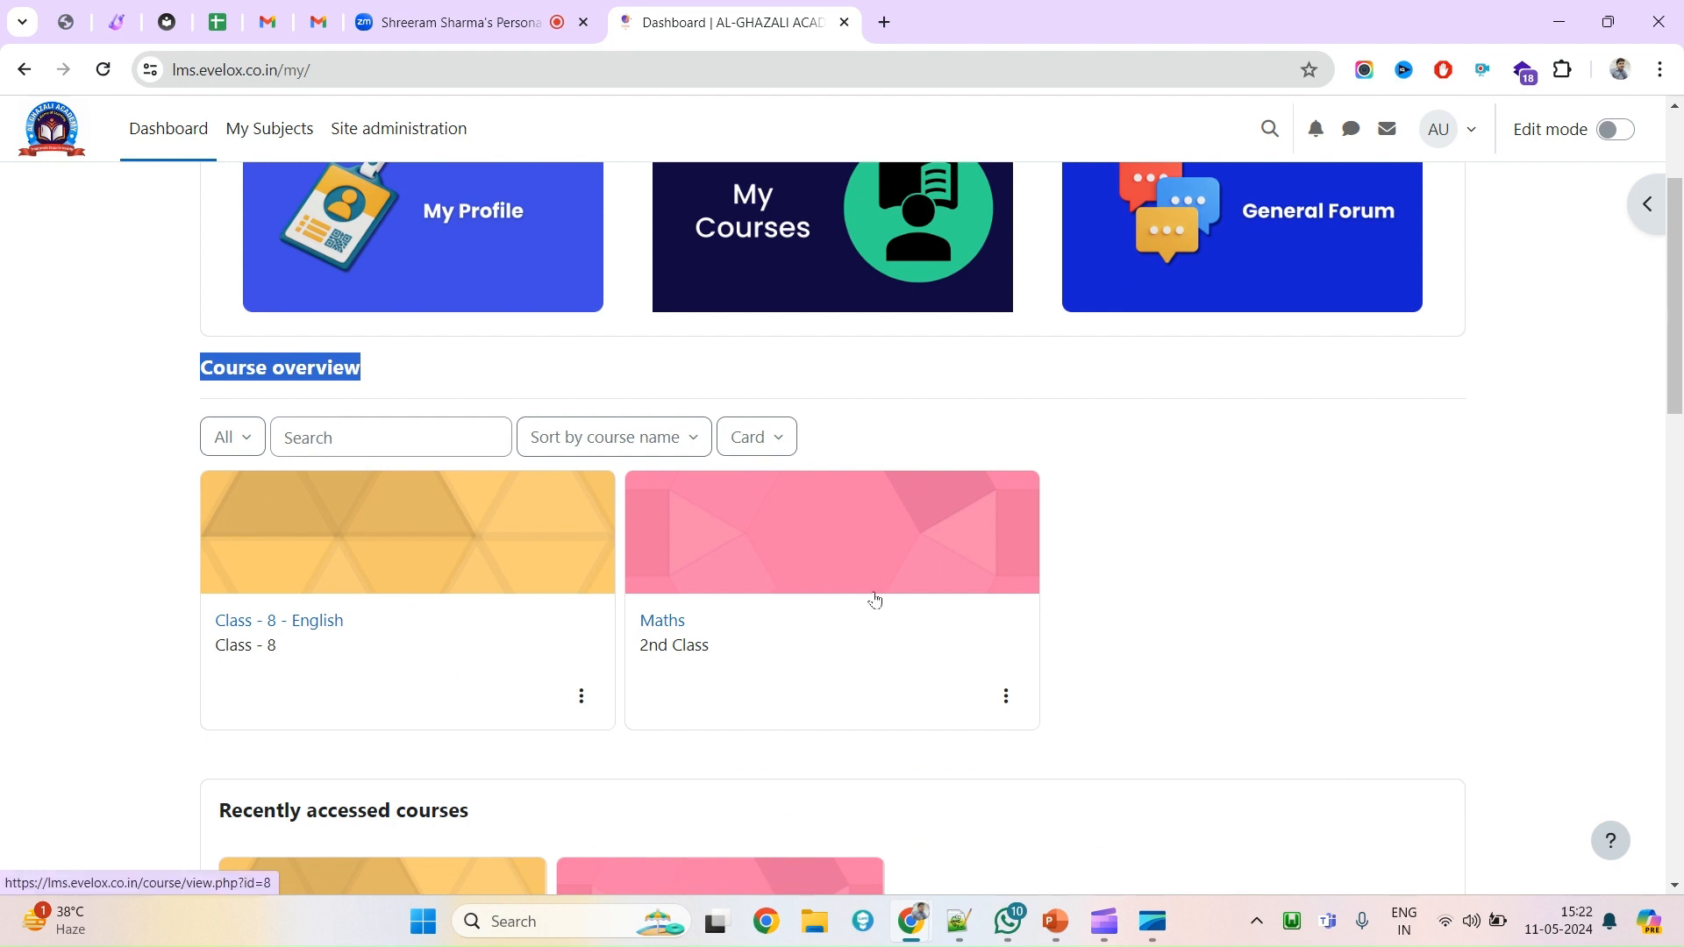
{"action": "scroll", "coordinate": [874, 599], "scroll_direction": "down", "scroll_amount": 4}
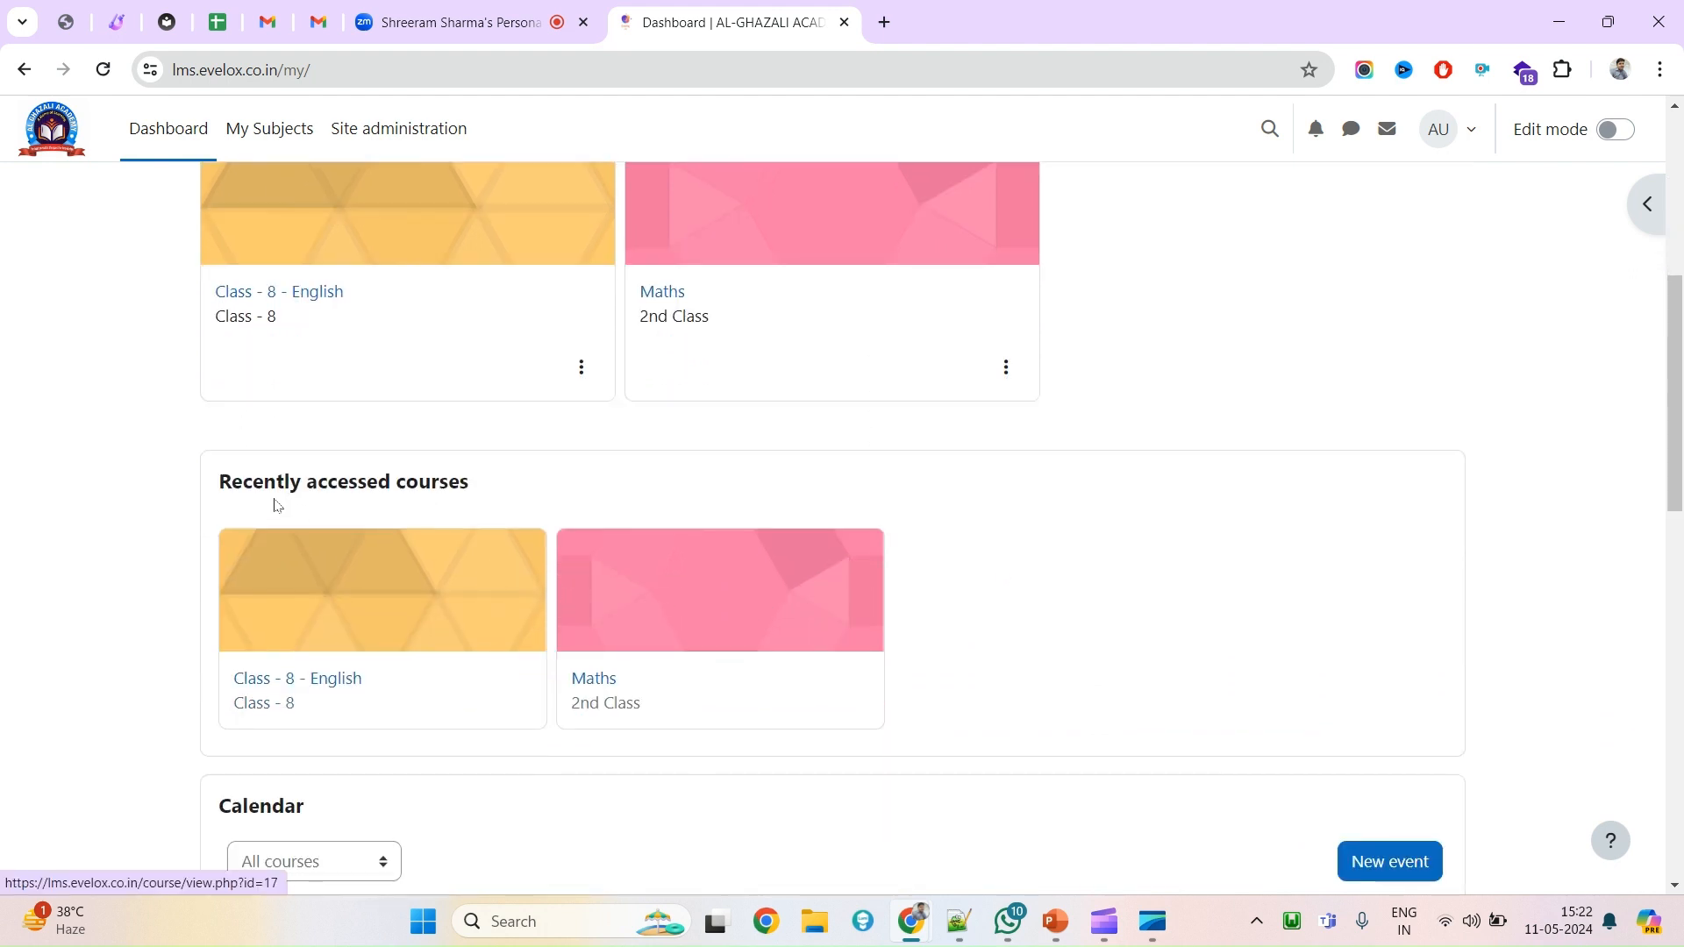
{"action": "left_click_drag", "start_coordinate": [230, 480], "coordinate": [504, 490]}
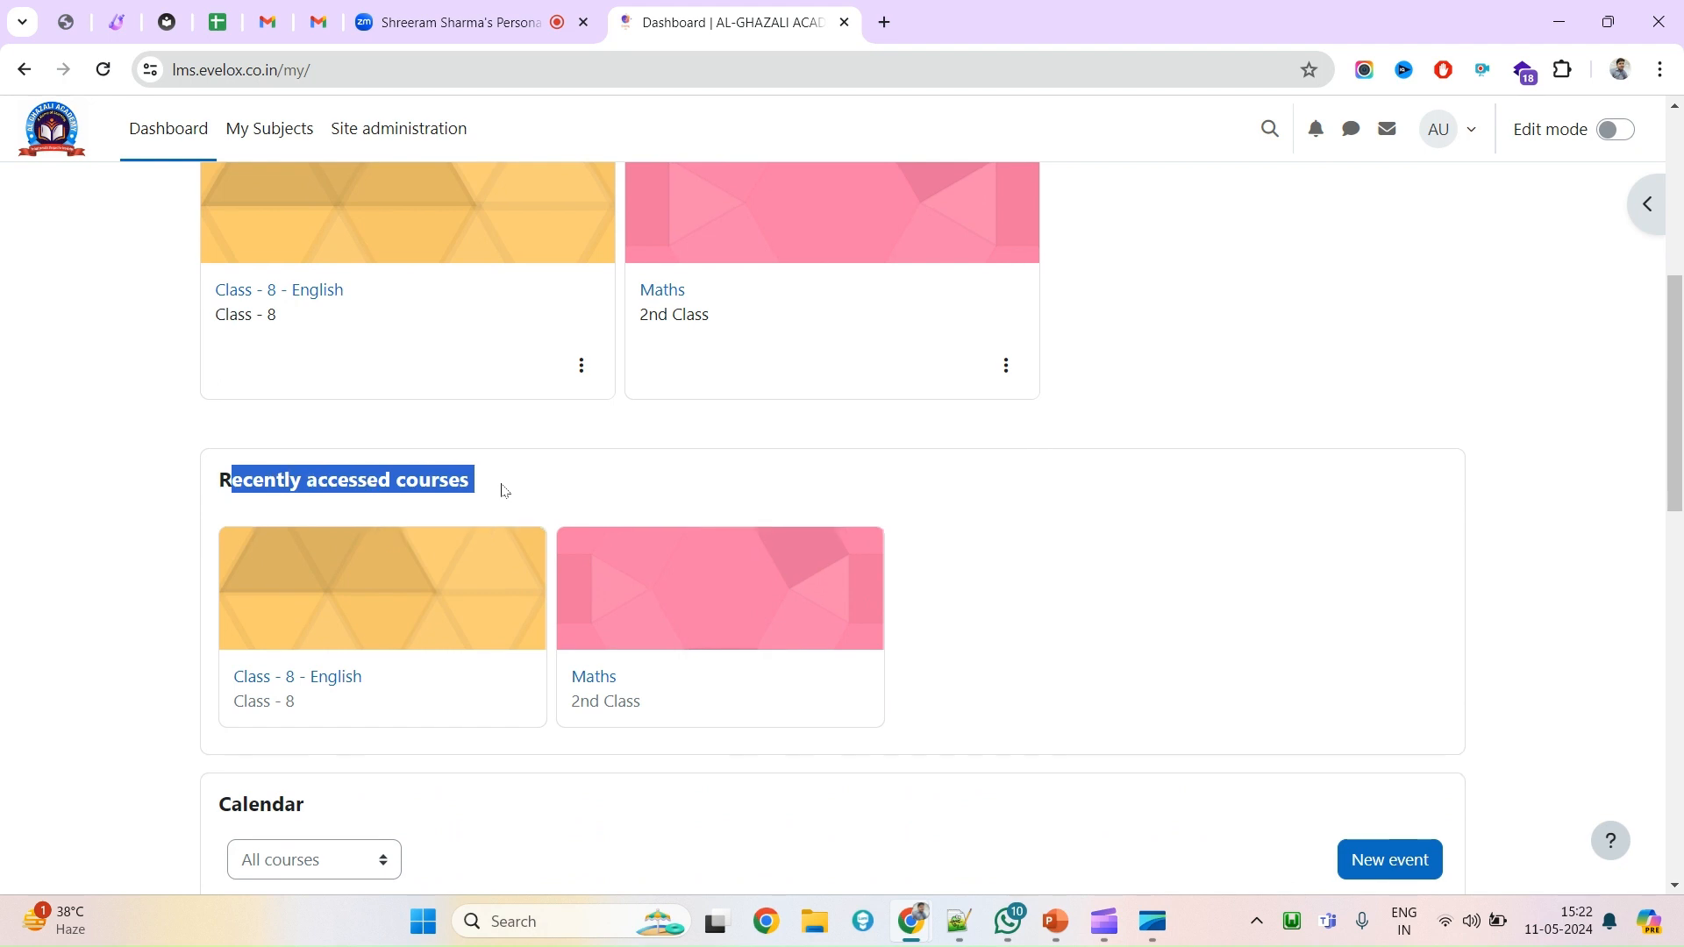
{"action": "scroll", "coordinate": [439, 578], "scroll_direction": "down", "scroll_amount": 5}
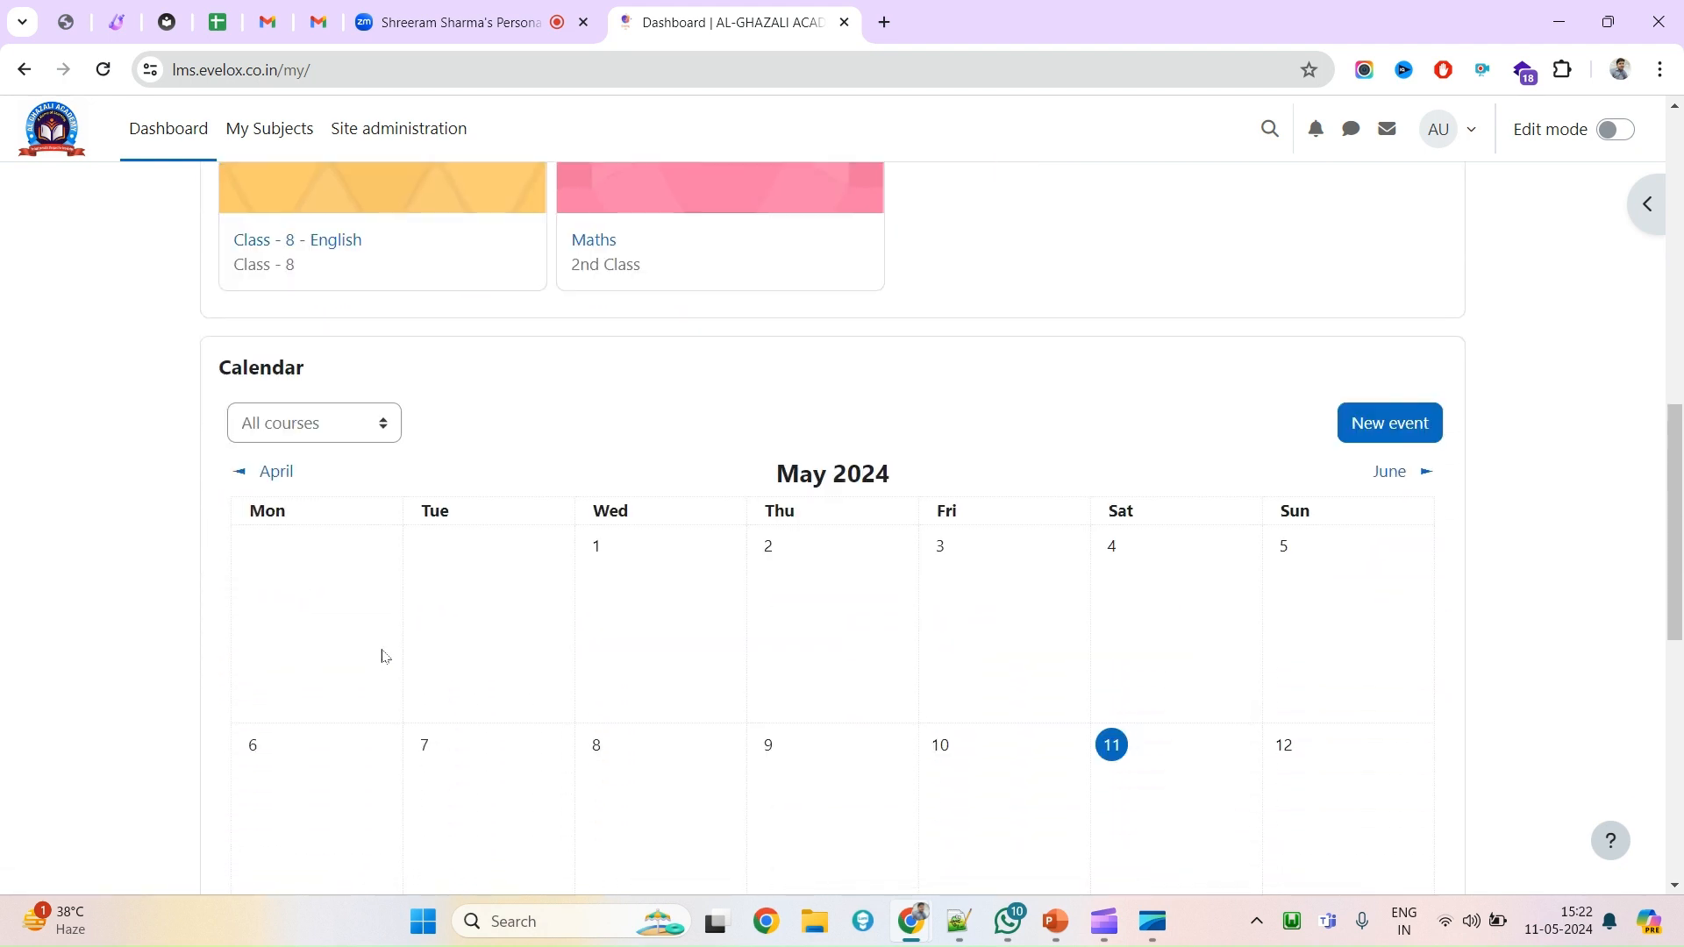
{"action": "scroll", "coordinate": [382, 655], "scroll_direction": "up", "scroll_amount": 9}
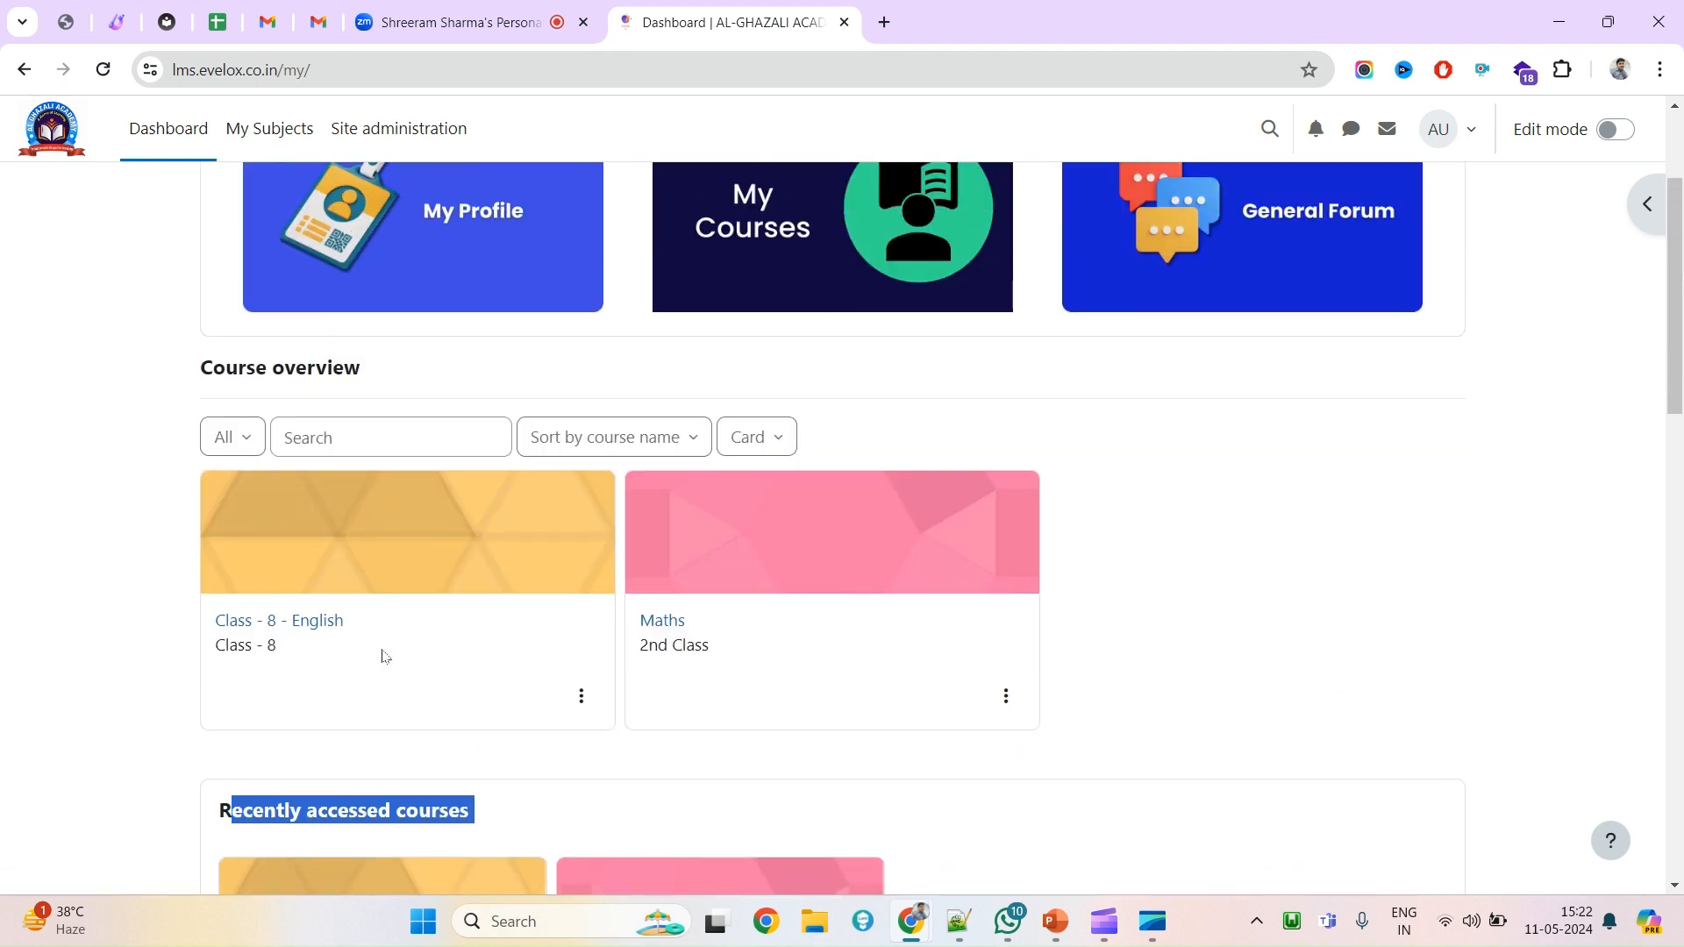
{"action": "scroll", "coordinate": [383, 656], "scroll_direction": "up", "scroll_amount": 3}
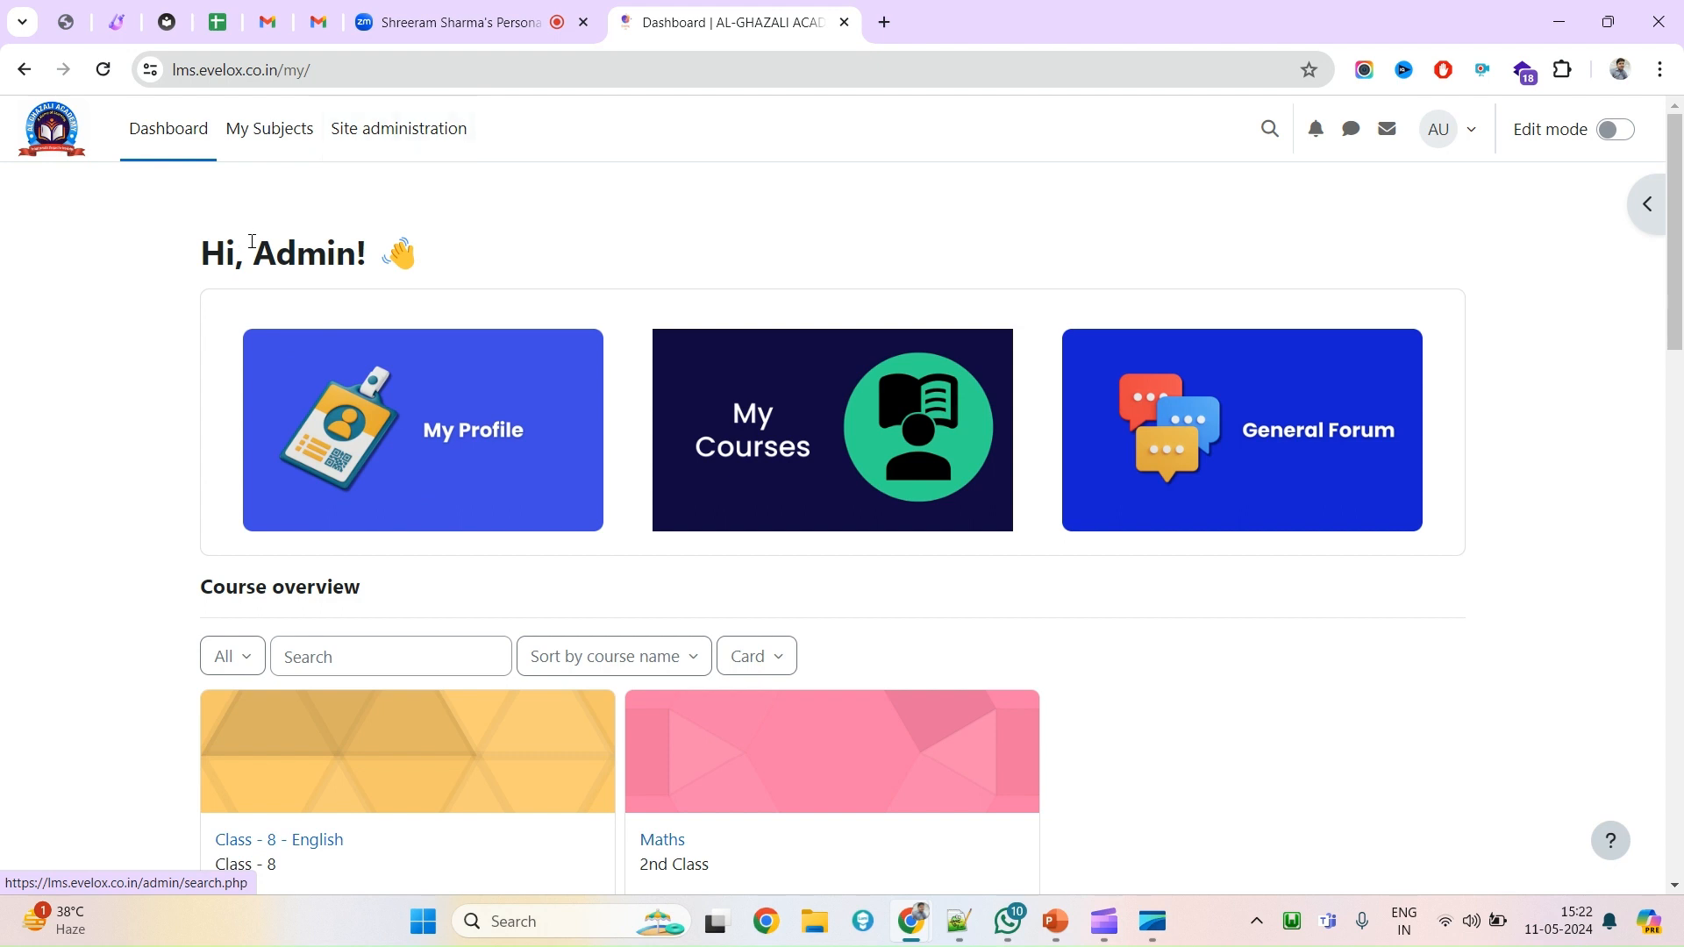
Go to Site administration > Users and open 'Add a new user' under Accounts.
{"action": "left_click", "coordinate": [386, 145]}
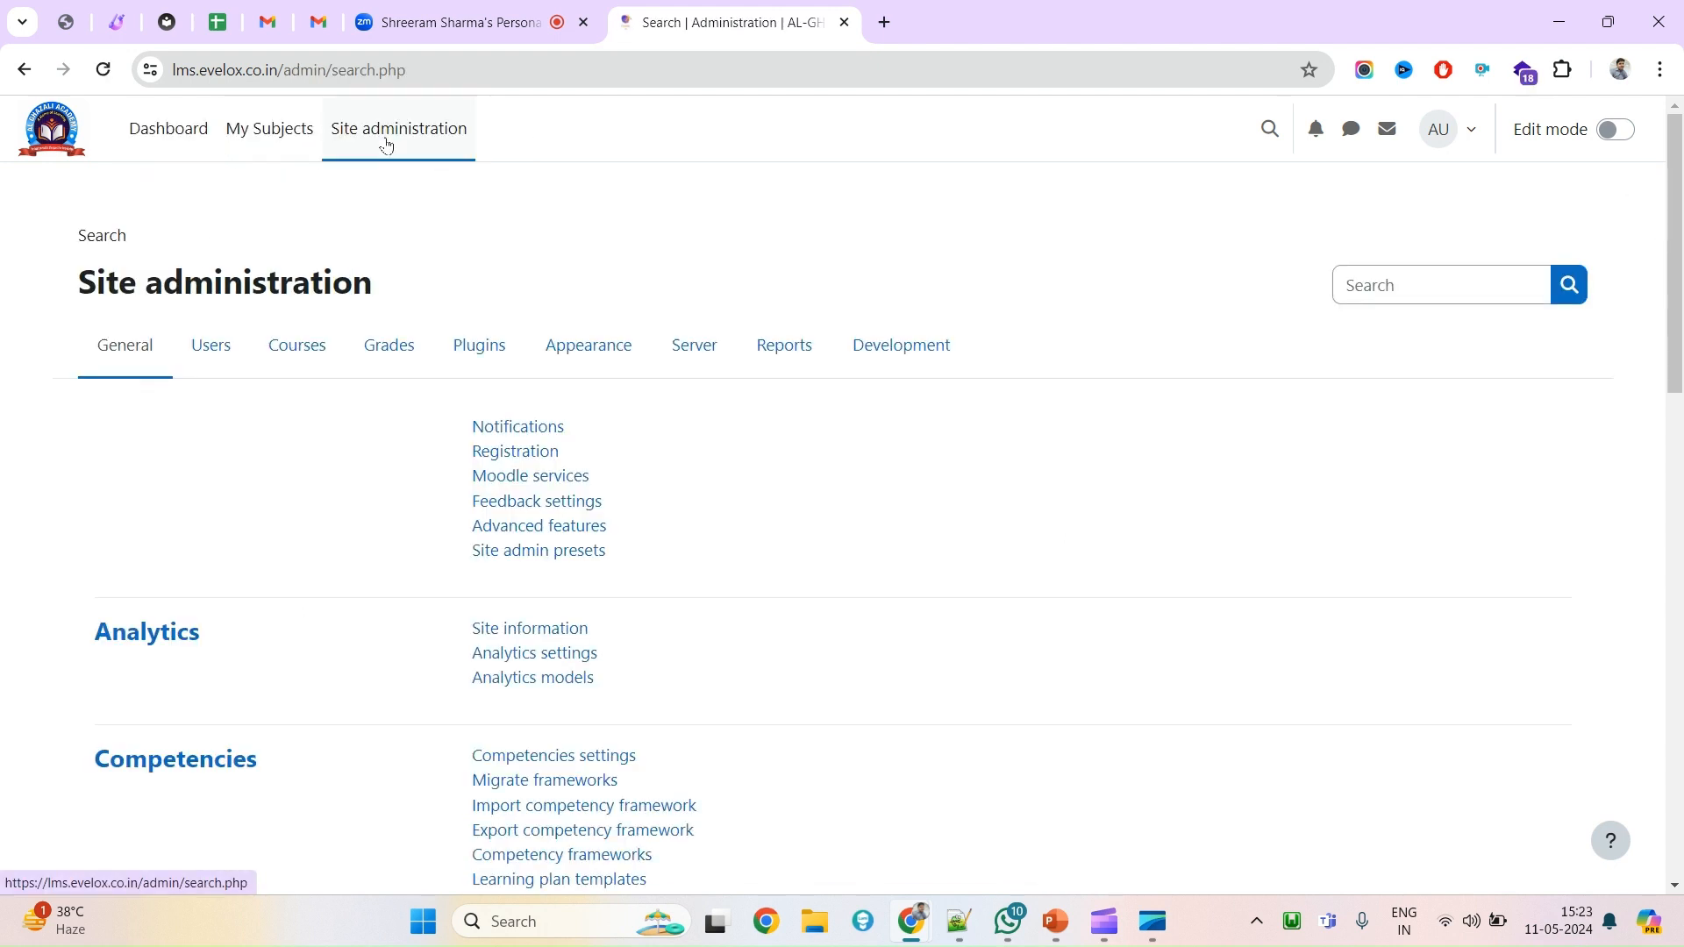
{"action": "left_click", "coordinate": [213, 351]}
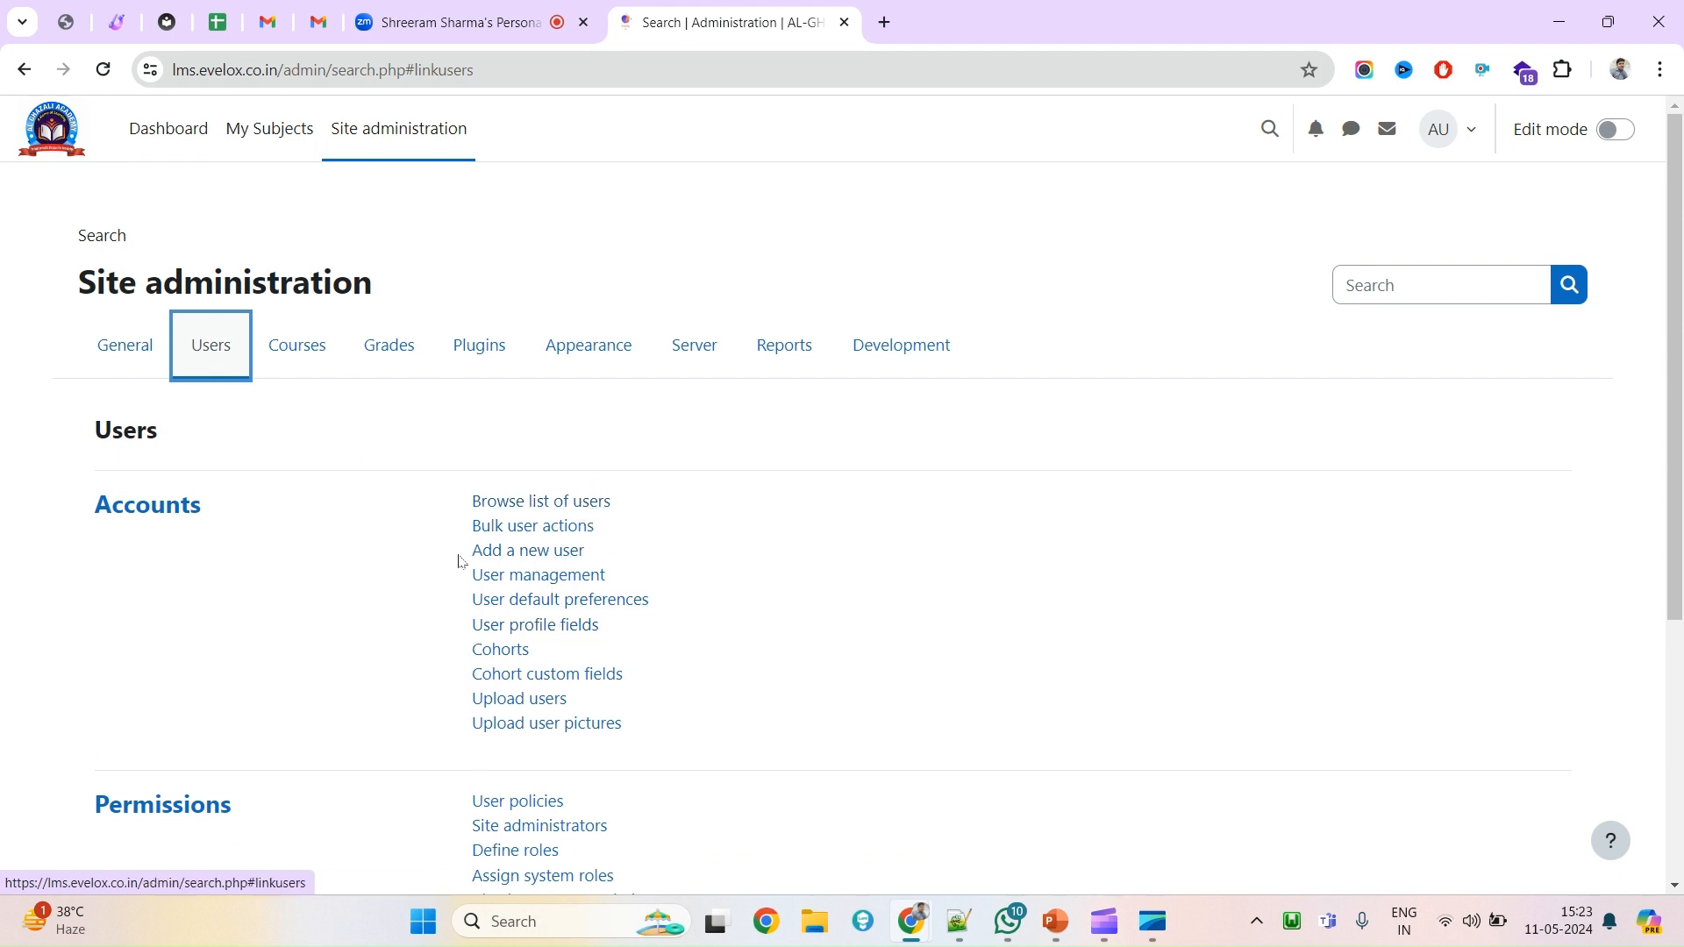
{"action": "left_click_drag", "start_coordinate": [455, 554], "coordinate": [528, 553]}
{"action": "left_click", "coordinate": [645, 555]}
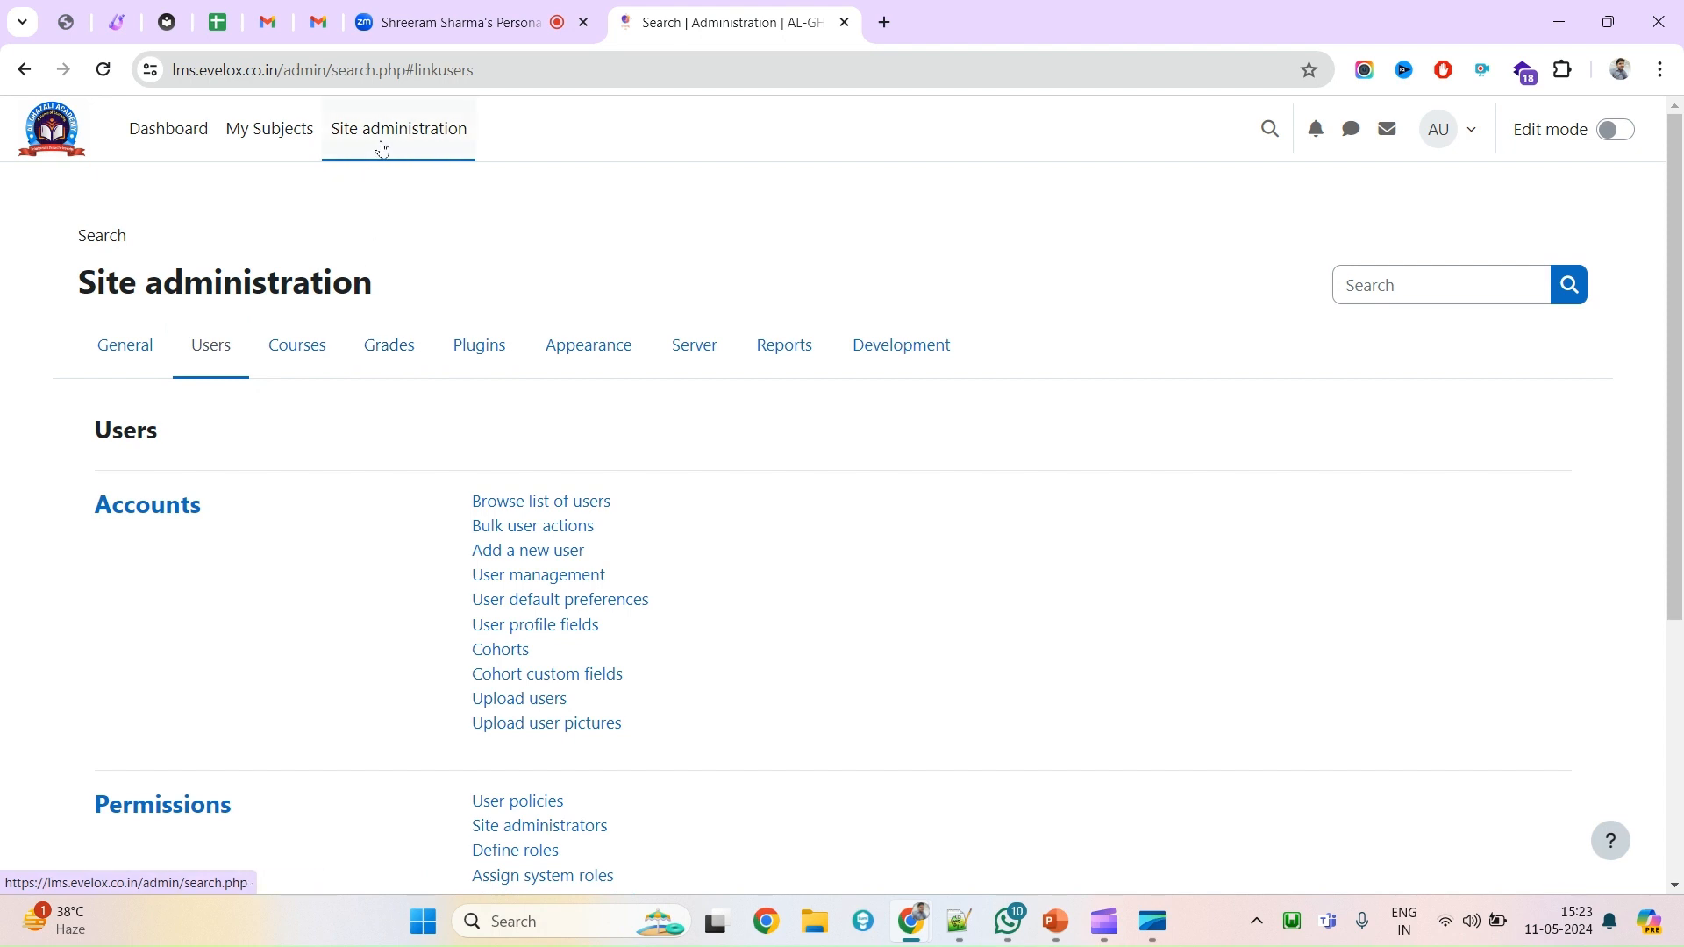
{"action": "left_click", "coordinate": [219, 352]}
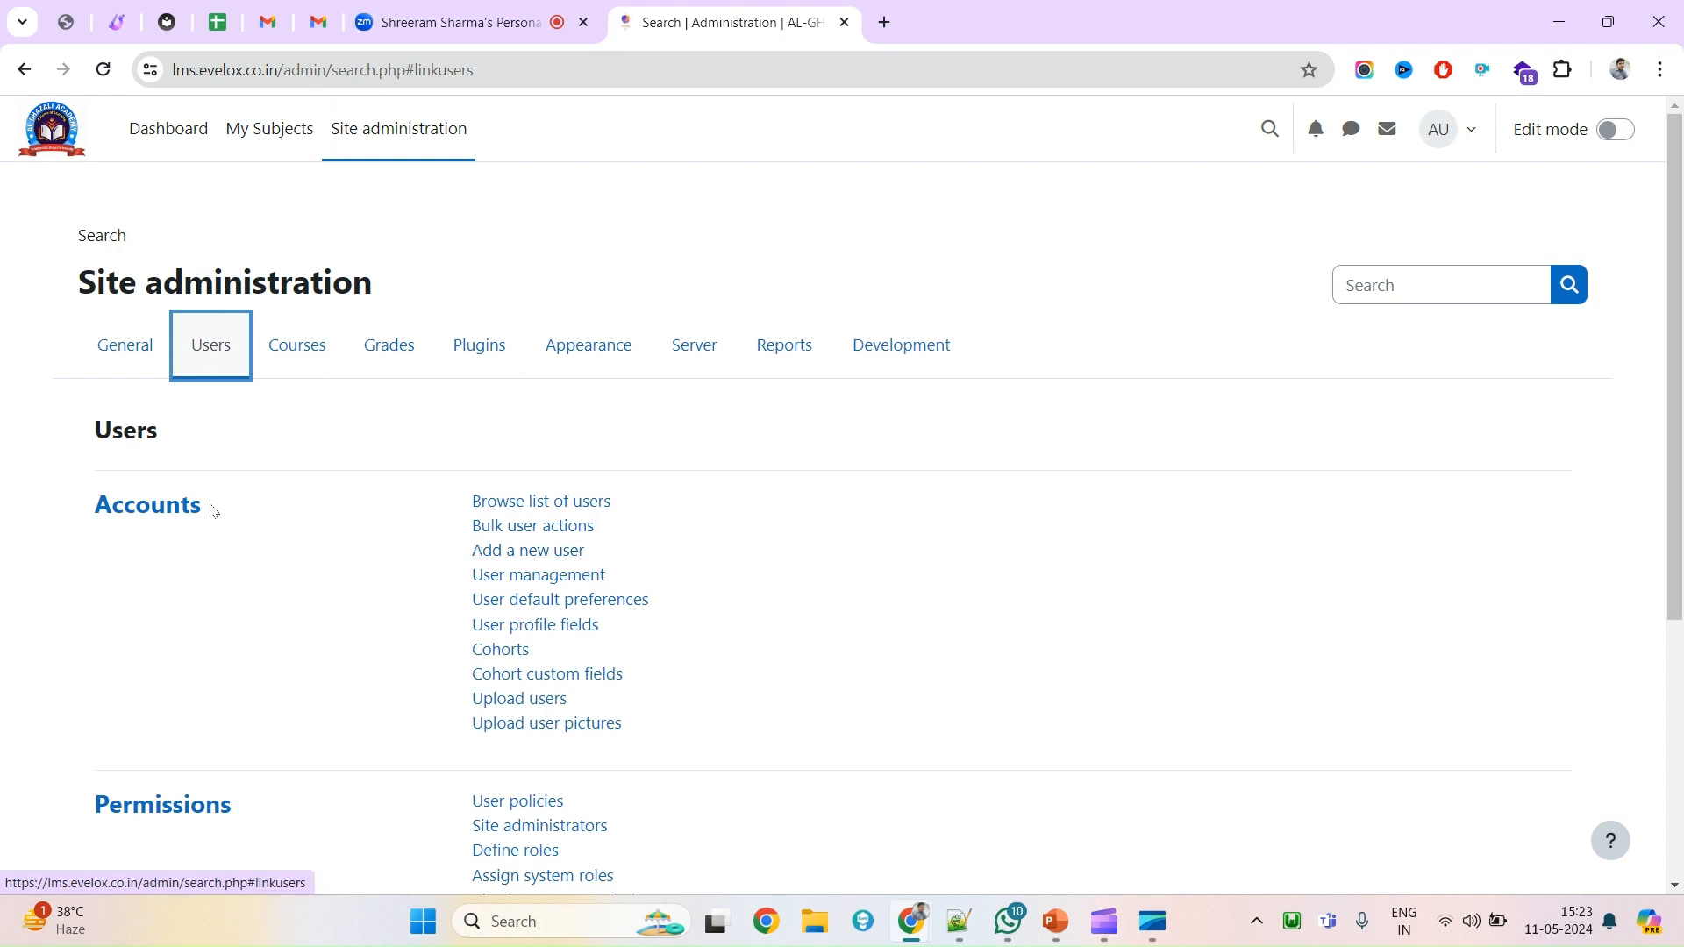
{"action": "left_click_drag", "start_coordinate": [63, 504], "coordinate": [231, 506]}
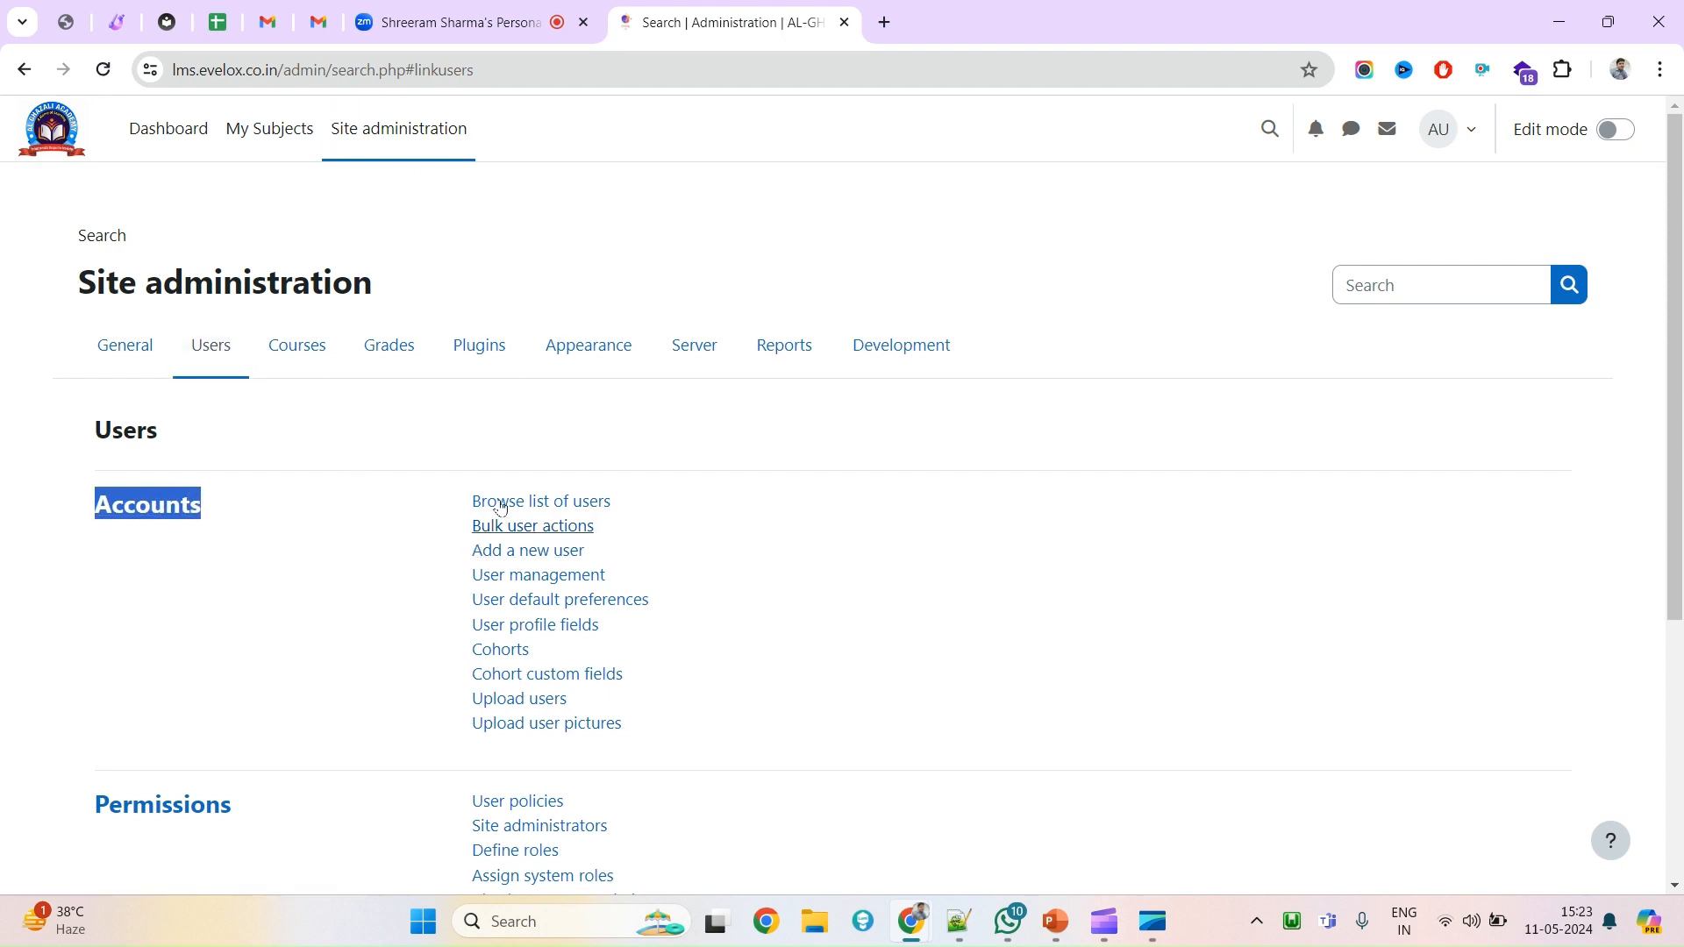
{"action": "left_click_drag", "start_coordinate": [611, 561], "coordinate": [469, 562]}
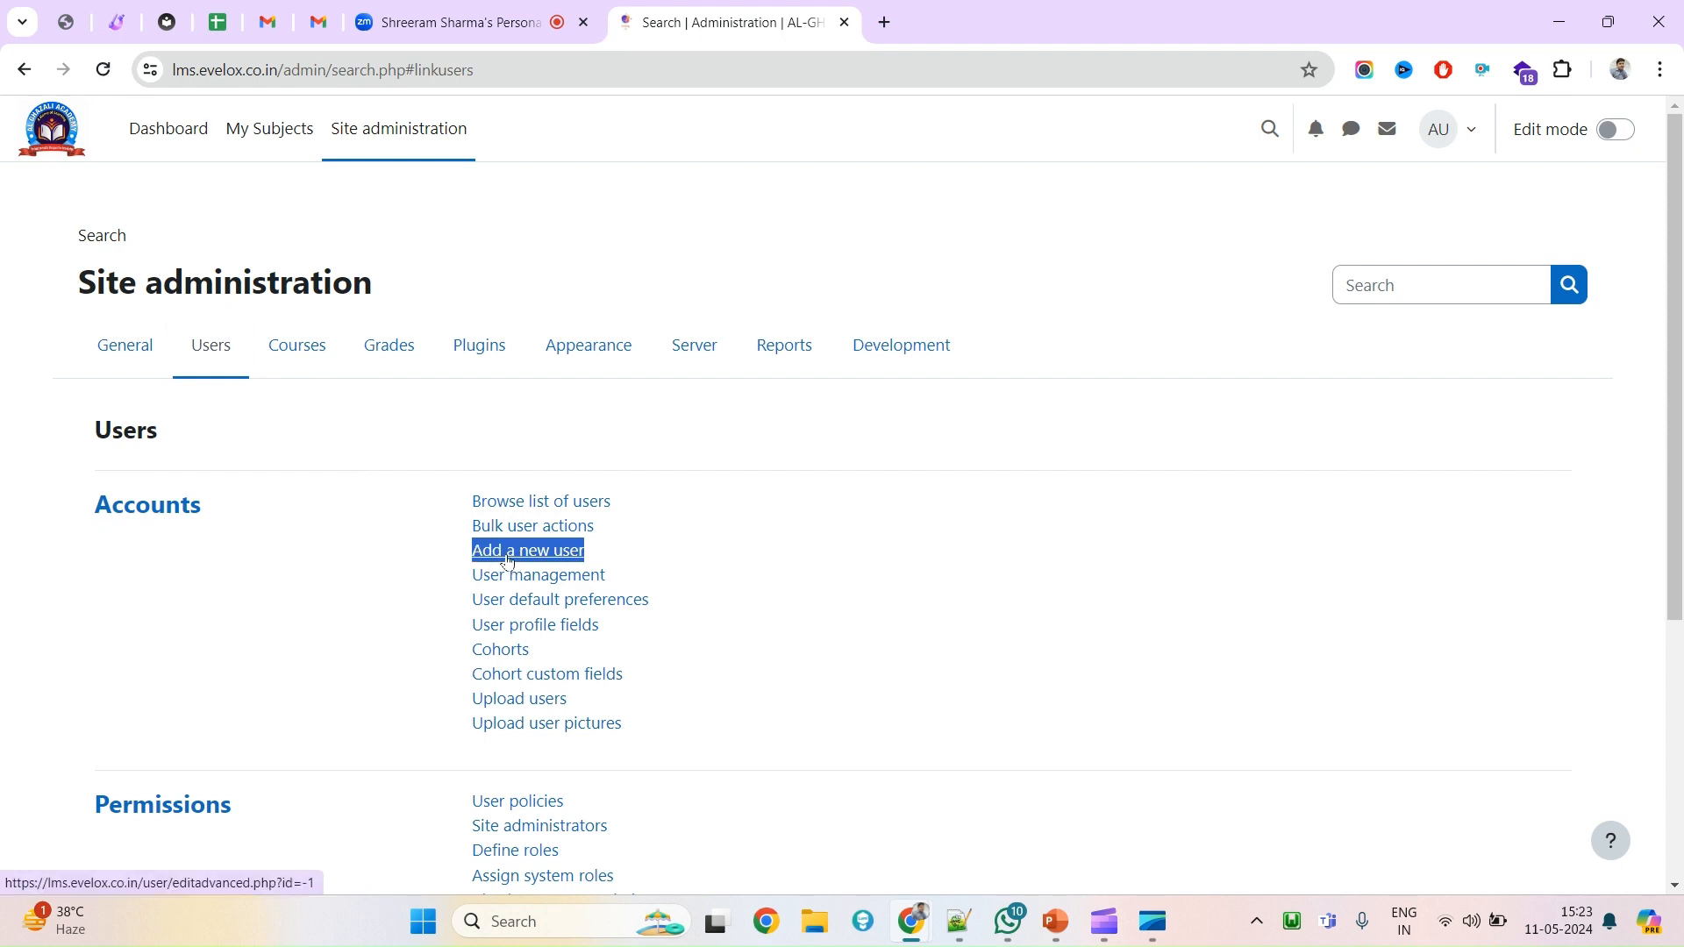
{"action": "left_click", "coordinate": [508, 558]}
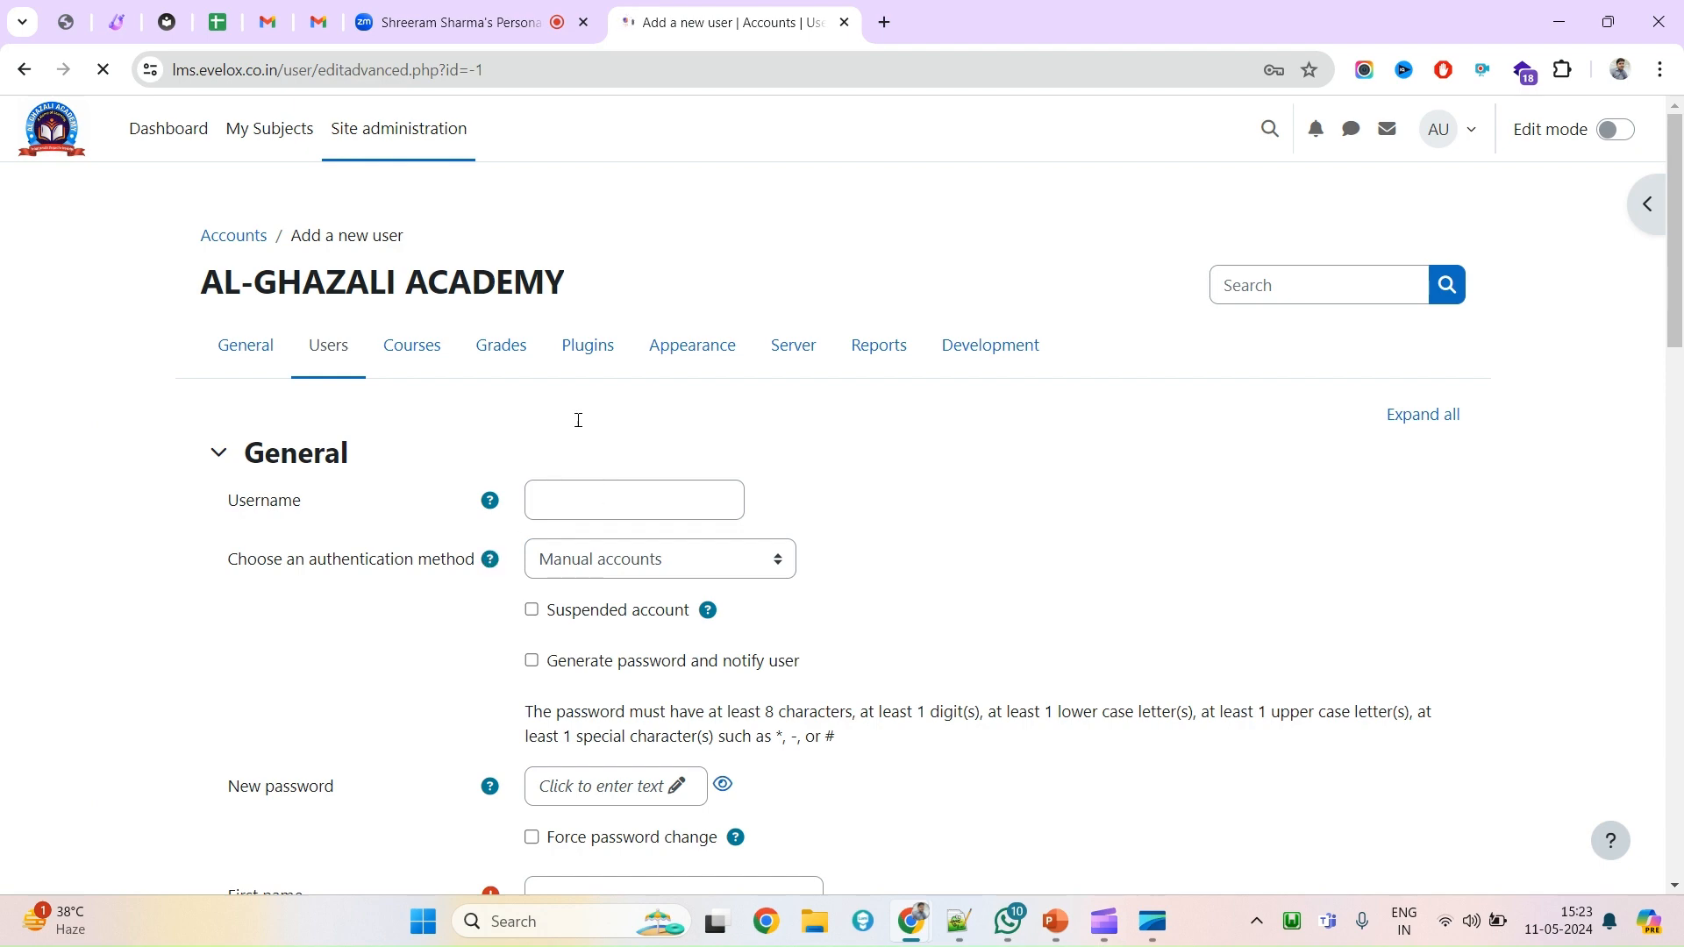
Enter the username learnertest for the new account.
{"action": "scroll", "coordinate": [375, 520], "scroll_direction": "down", "scroll_amount": 12}
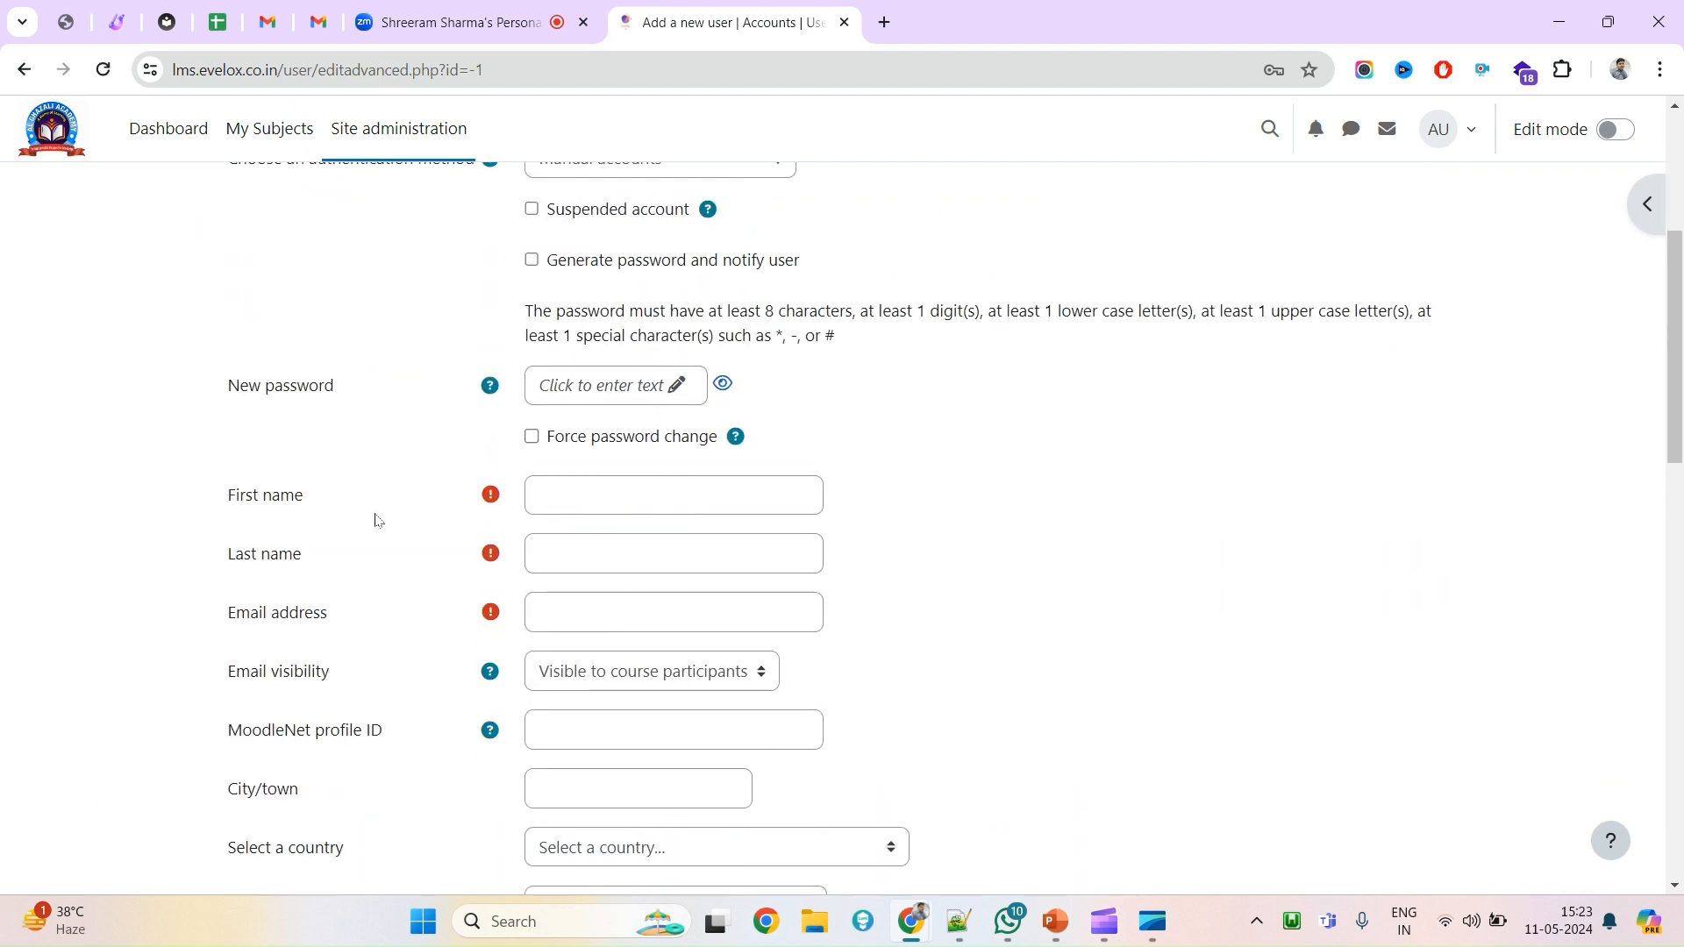
{"action": "scroll", "coordinate": [375, 520], "scroll_direction": "up", "scroll_amount": 10}
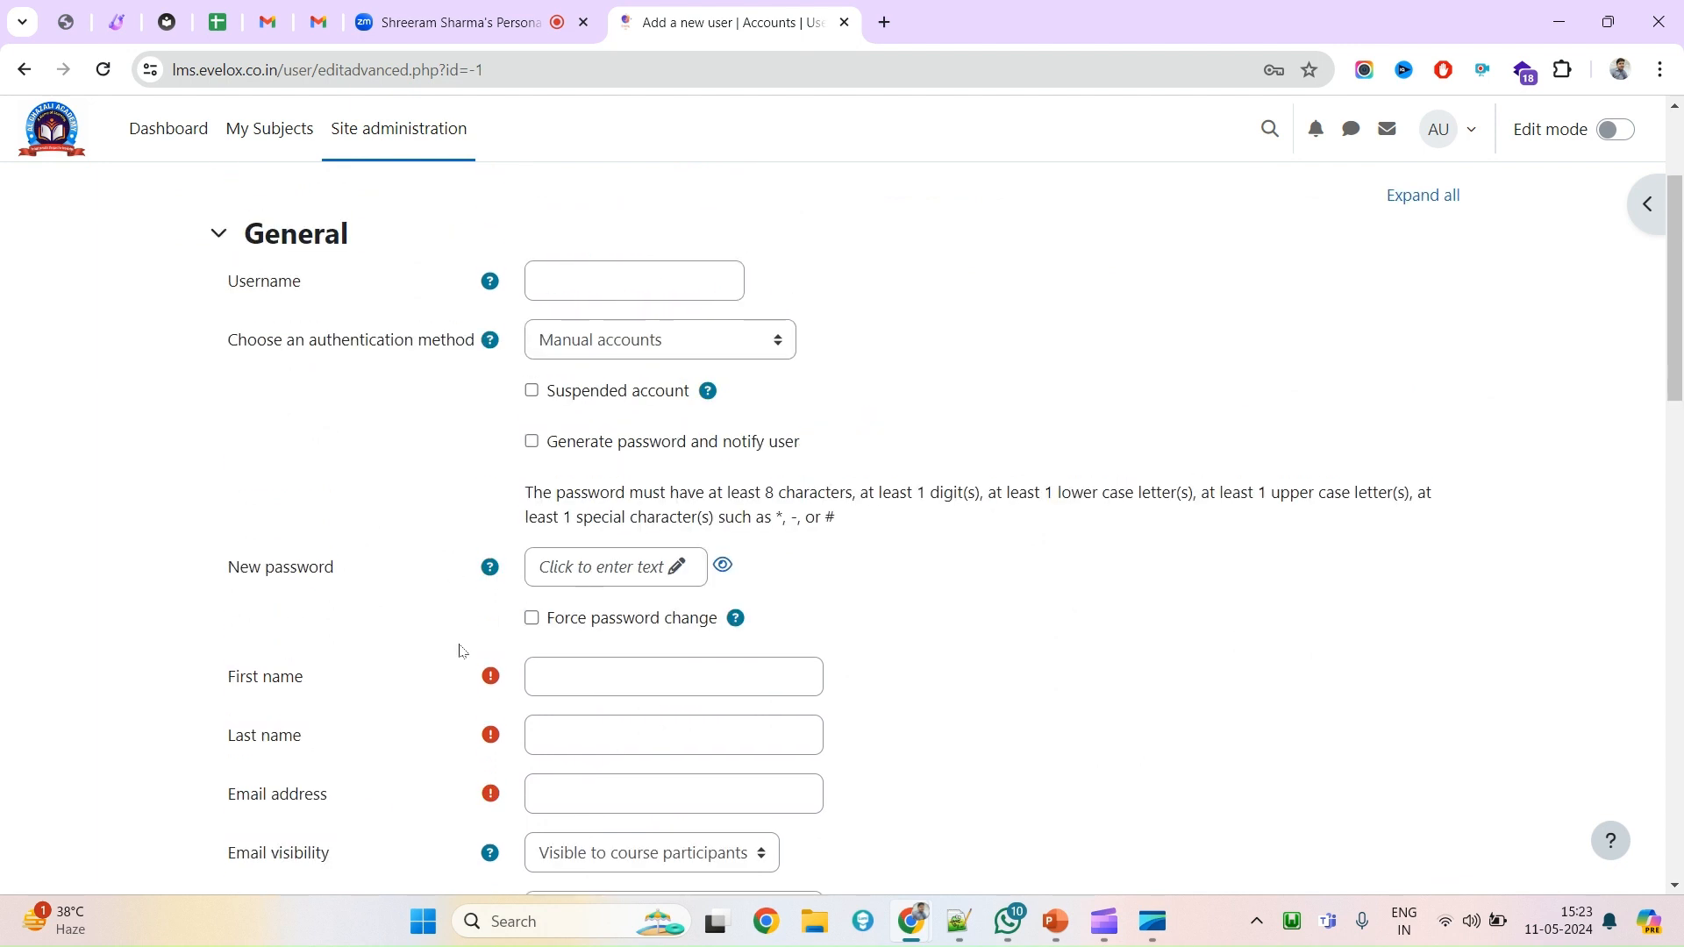
{"action": "left_click_drag", "start_coordinate": [230, 289], "coordinate": [317, 291]}
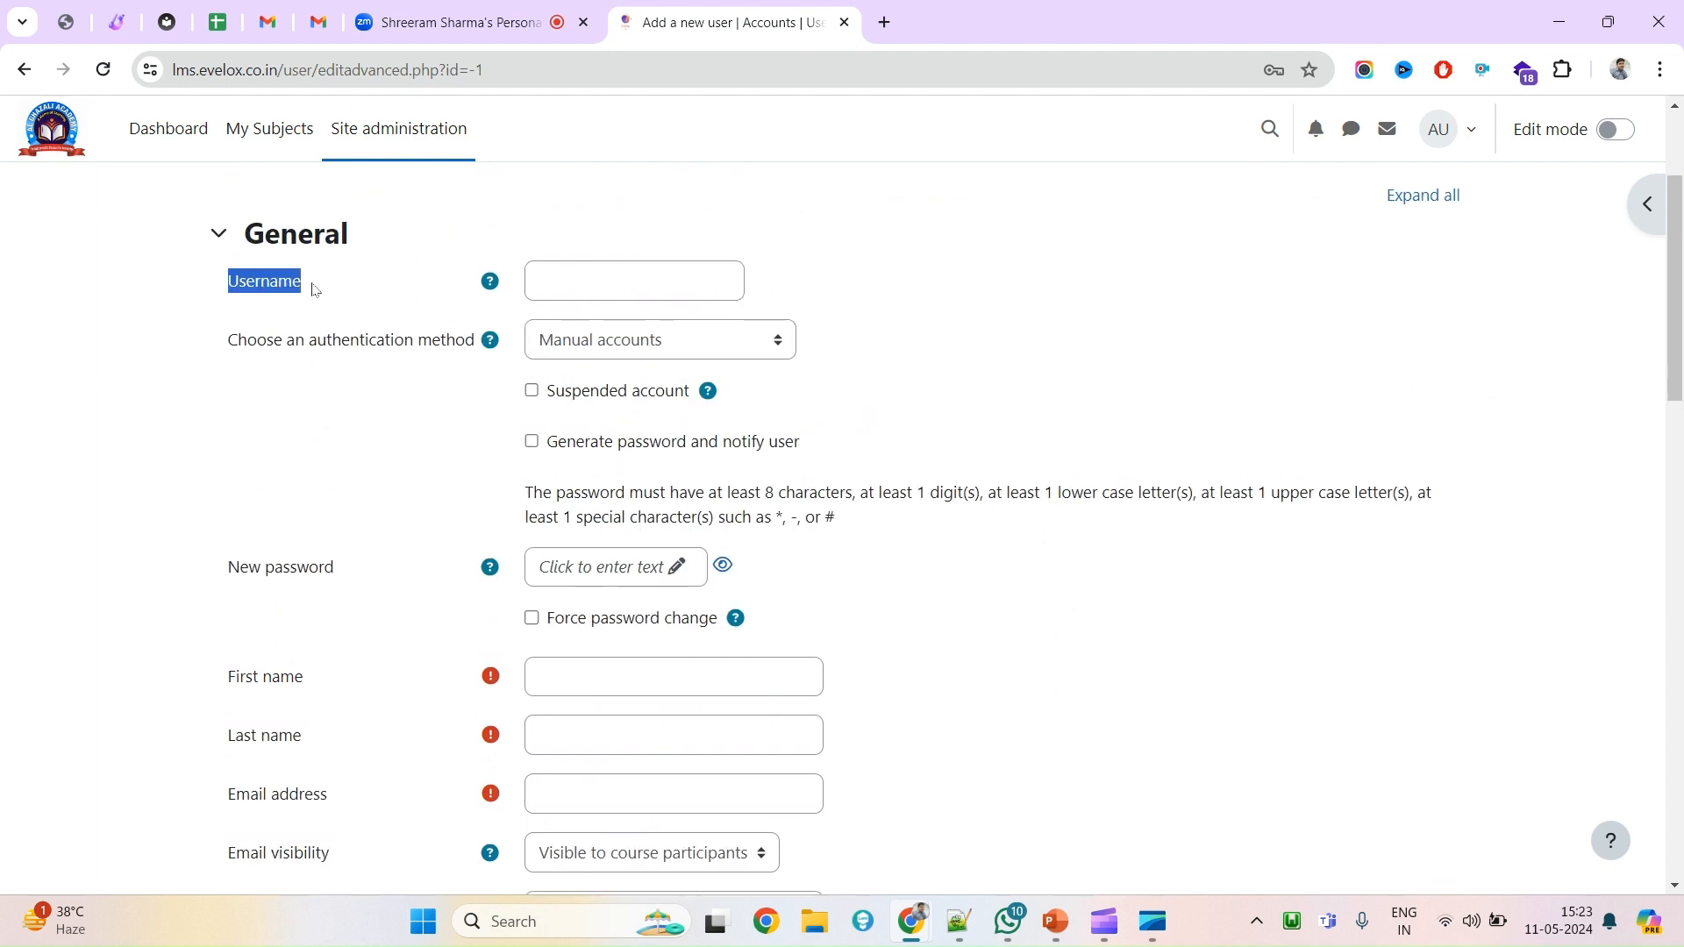
{"action": "scroll", "coordinate": [351, 614], "scroll_direction": "down", "scroll_amount": 2}
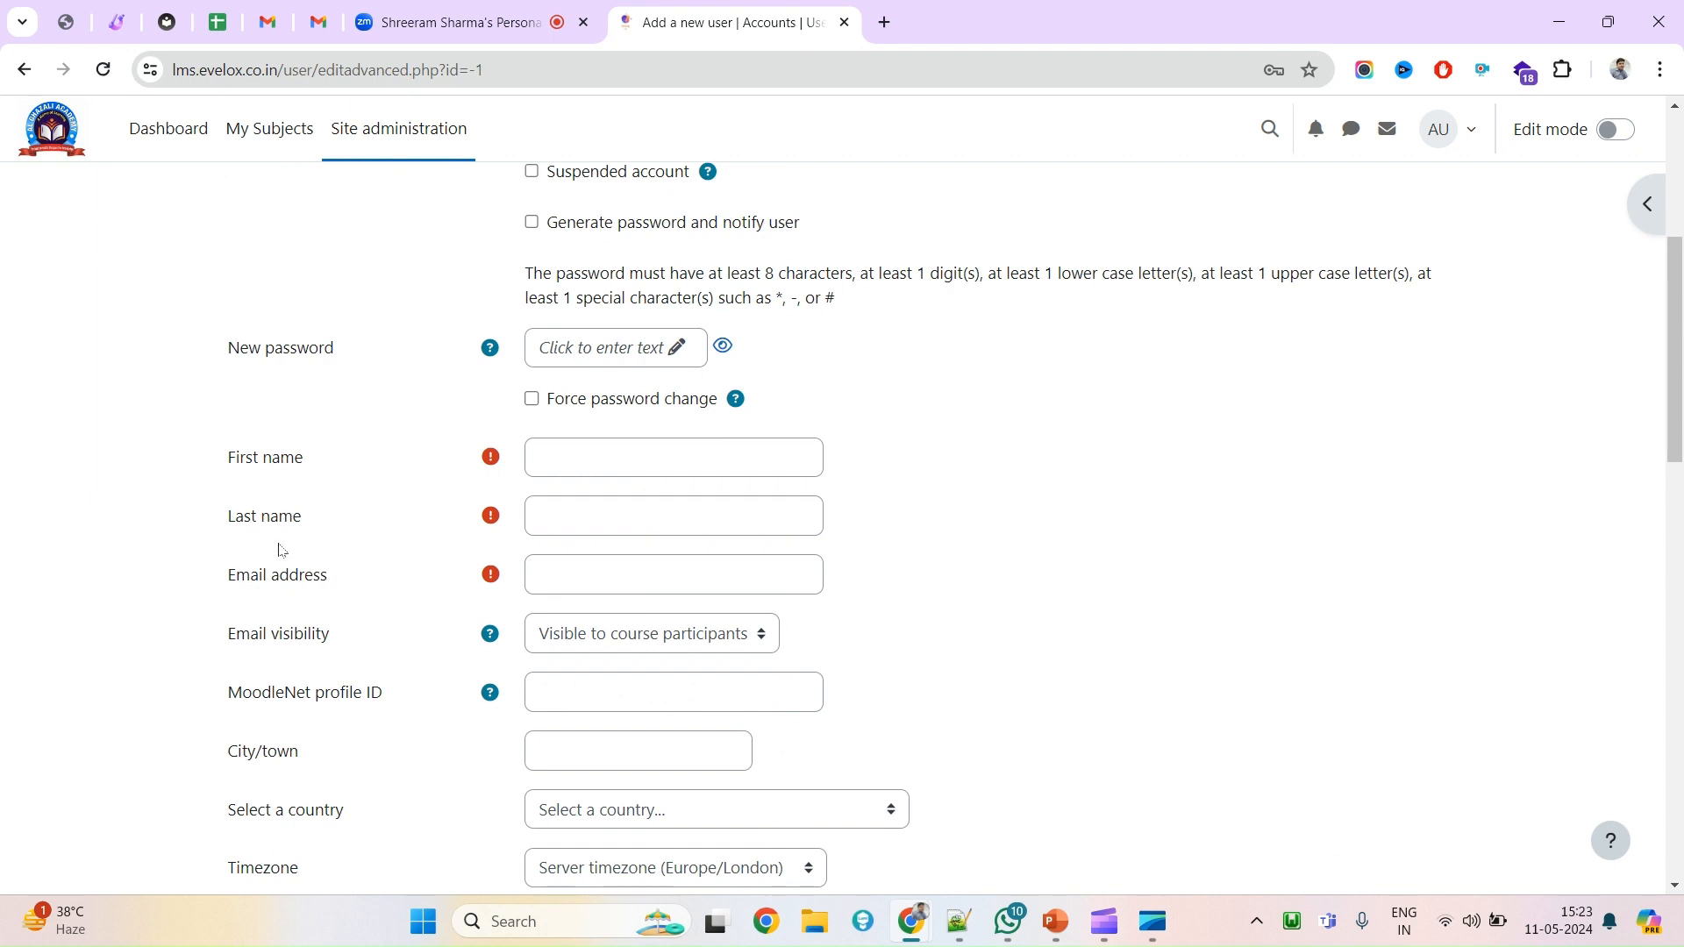
{"action": "scroll", "coordinate": [308, 653], "scroll_direction": "up", "scroll_amount": 4}
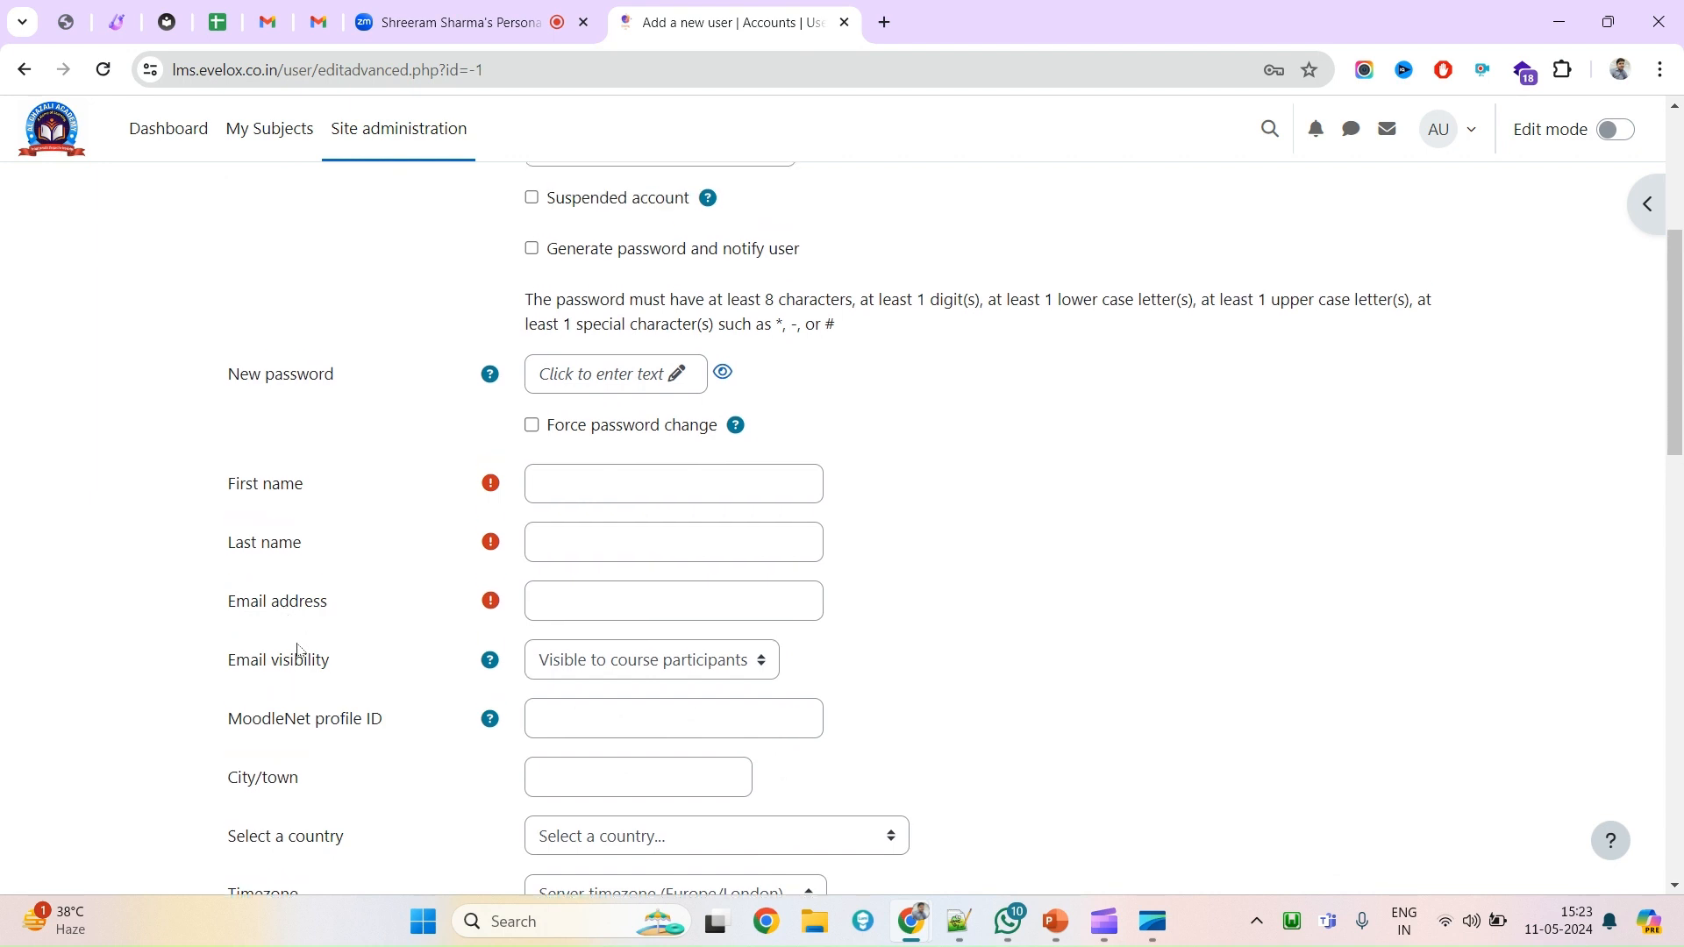
{"action": "left_click", "coordinate": [580, 380]}
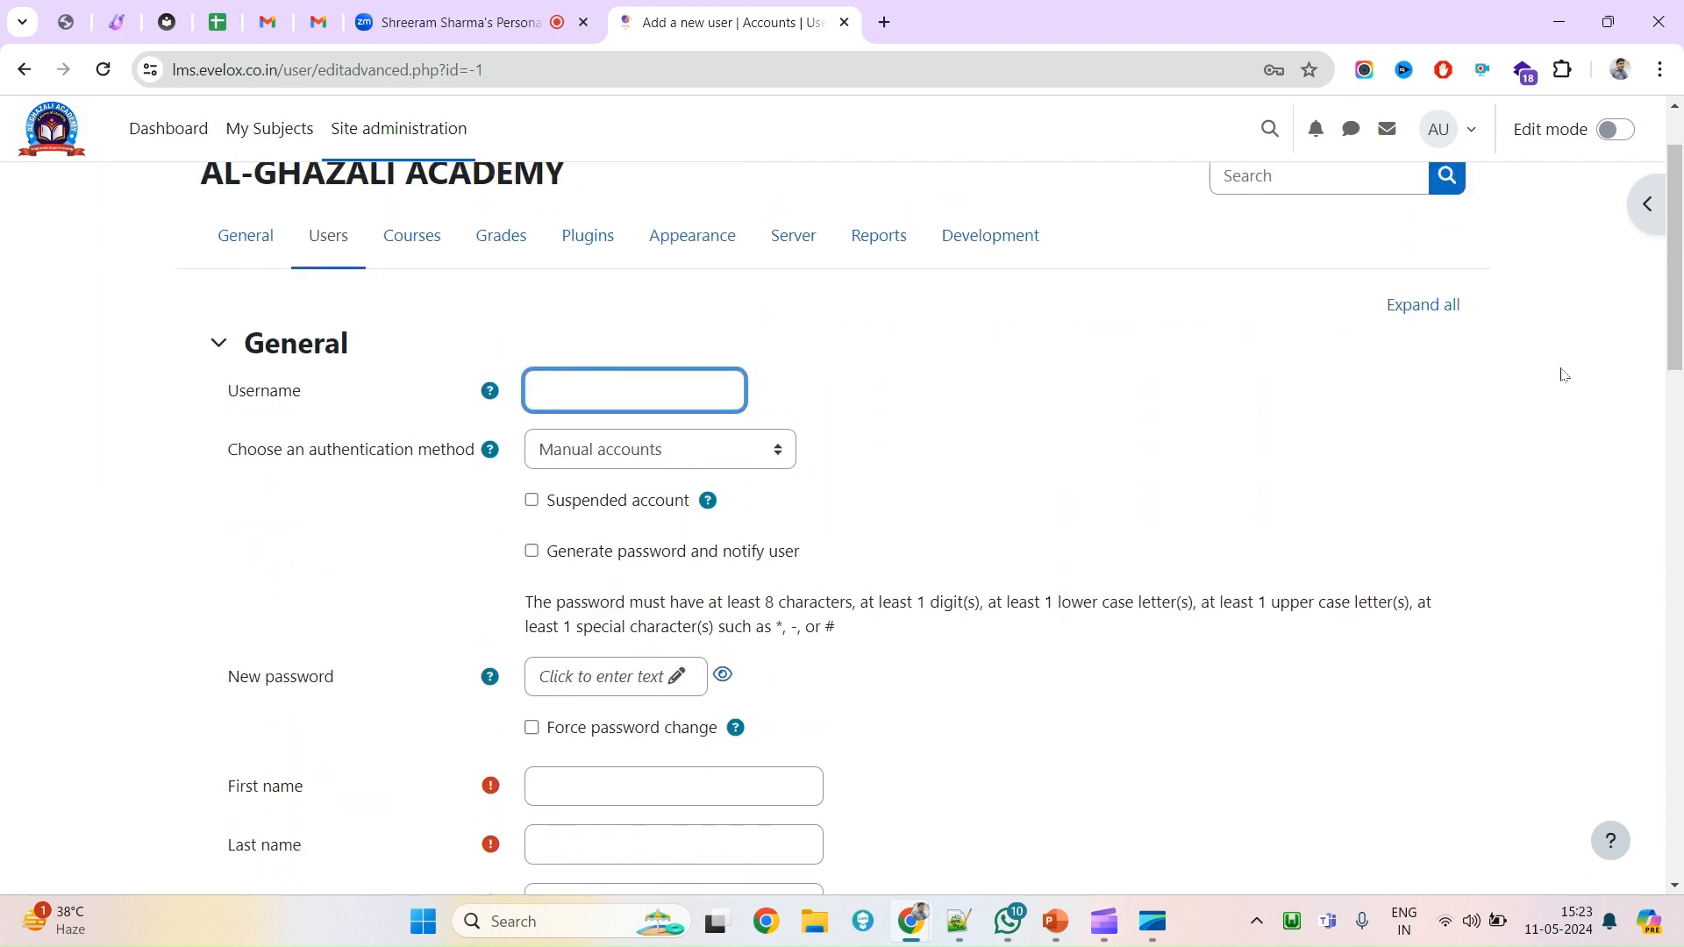
{"action": "type", "text": "learnertest"}
{"action": "key", "text": "ctrl+a"}
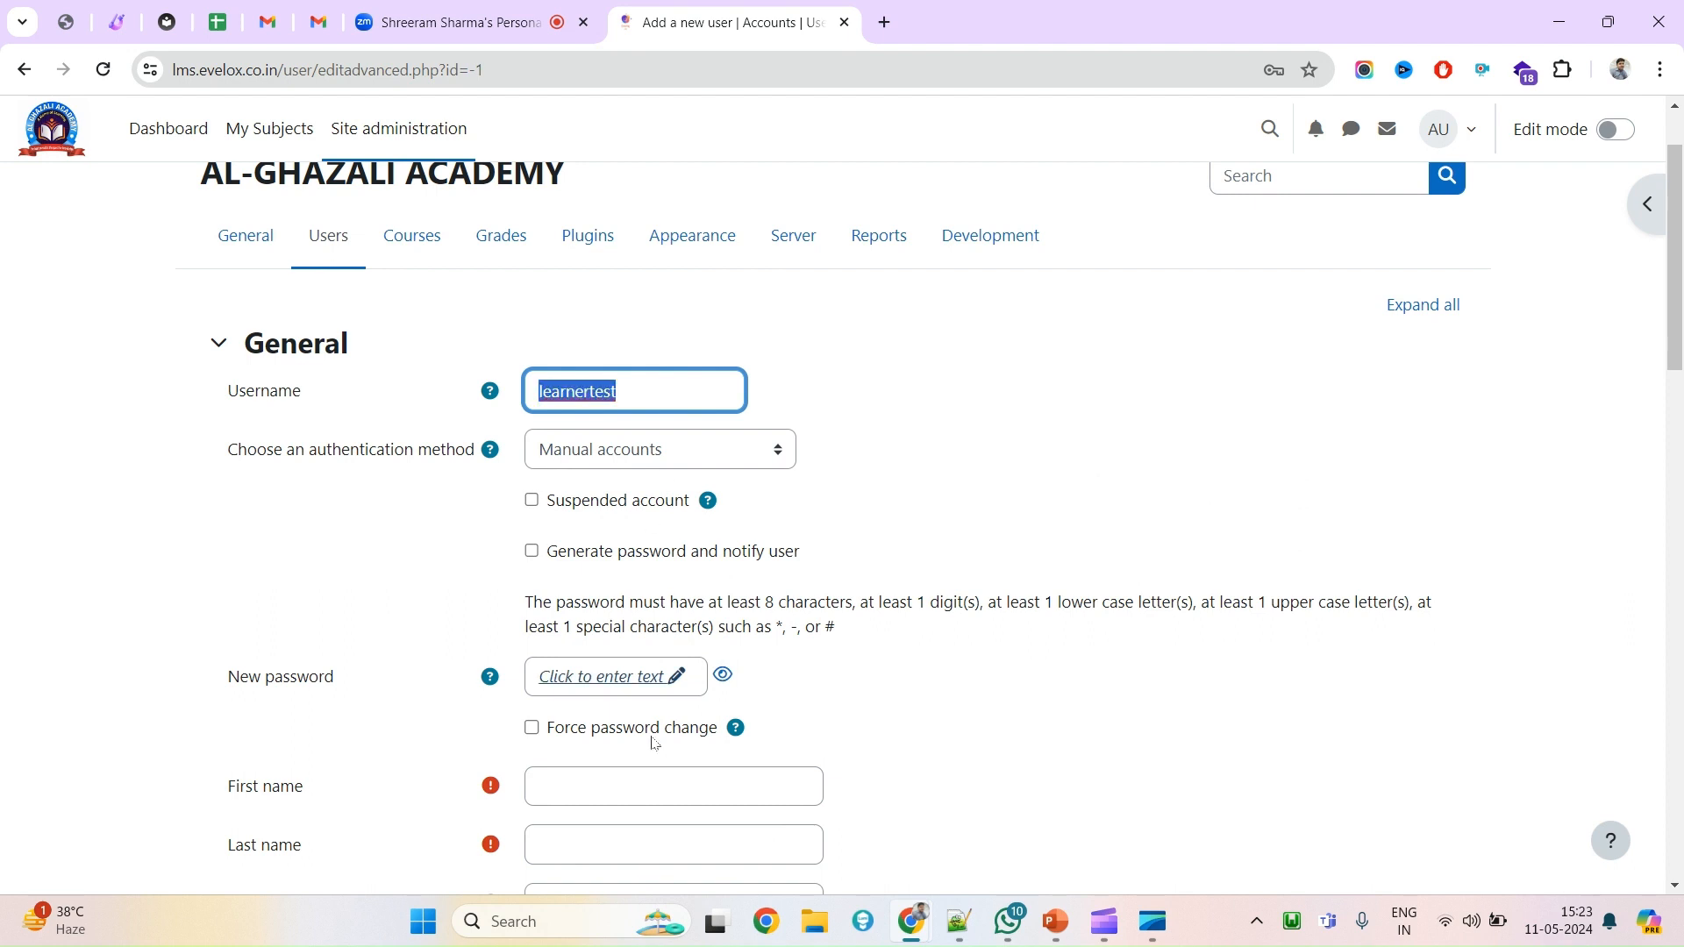
{"action": "scroll", "coordinate": [650, 517], "scroll_direction": "down", "scroll_amount": 3}
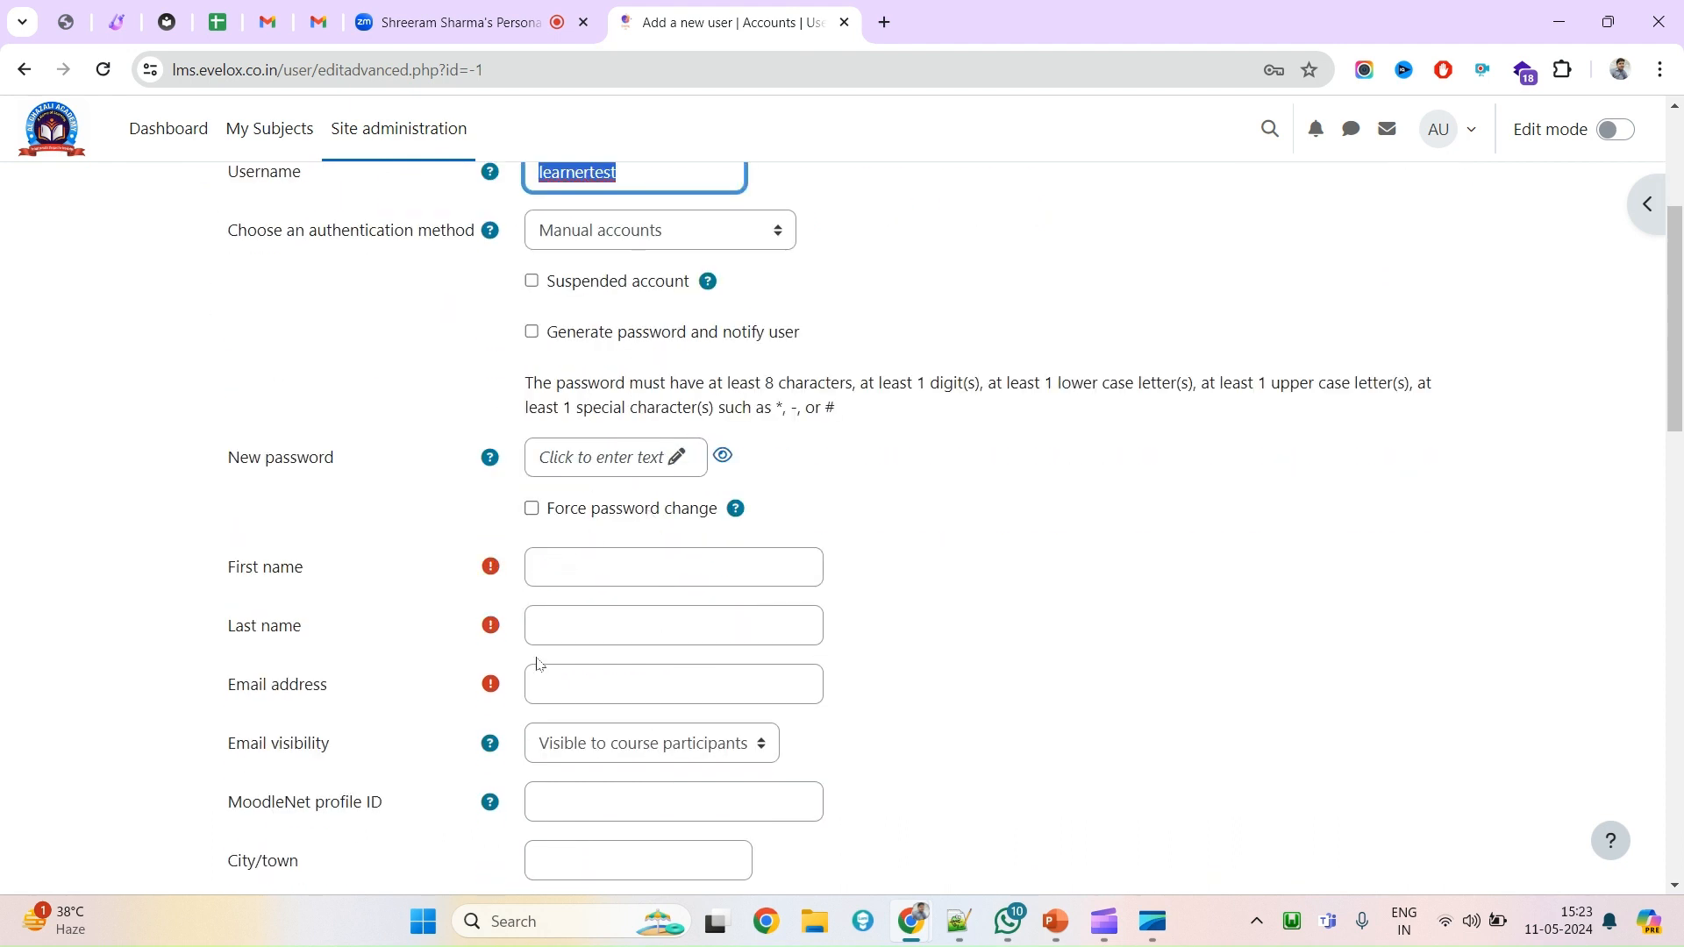
Fill in first name learner, last name test and the user's e-mail address.
{"action": "left_click", "coordinate": [620, 580]}
{"action": "type", "text": "lea"}
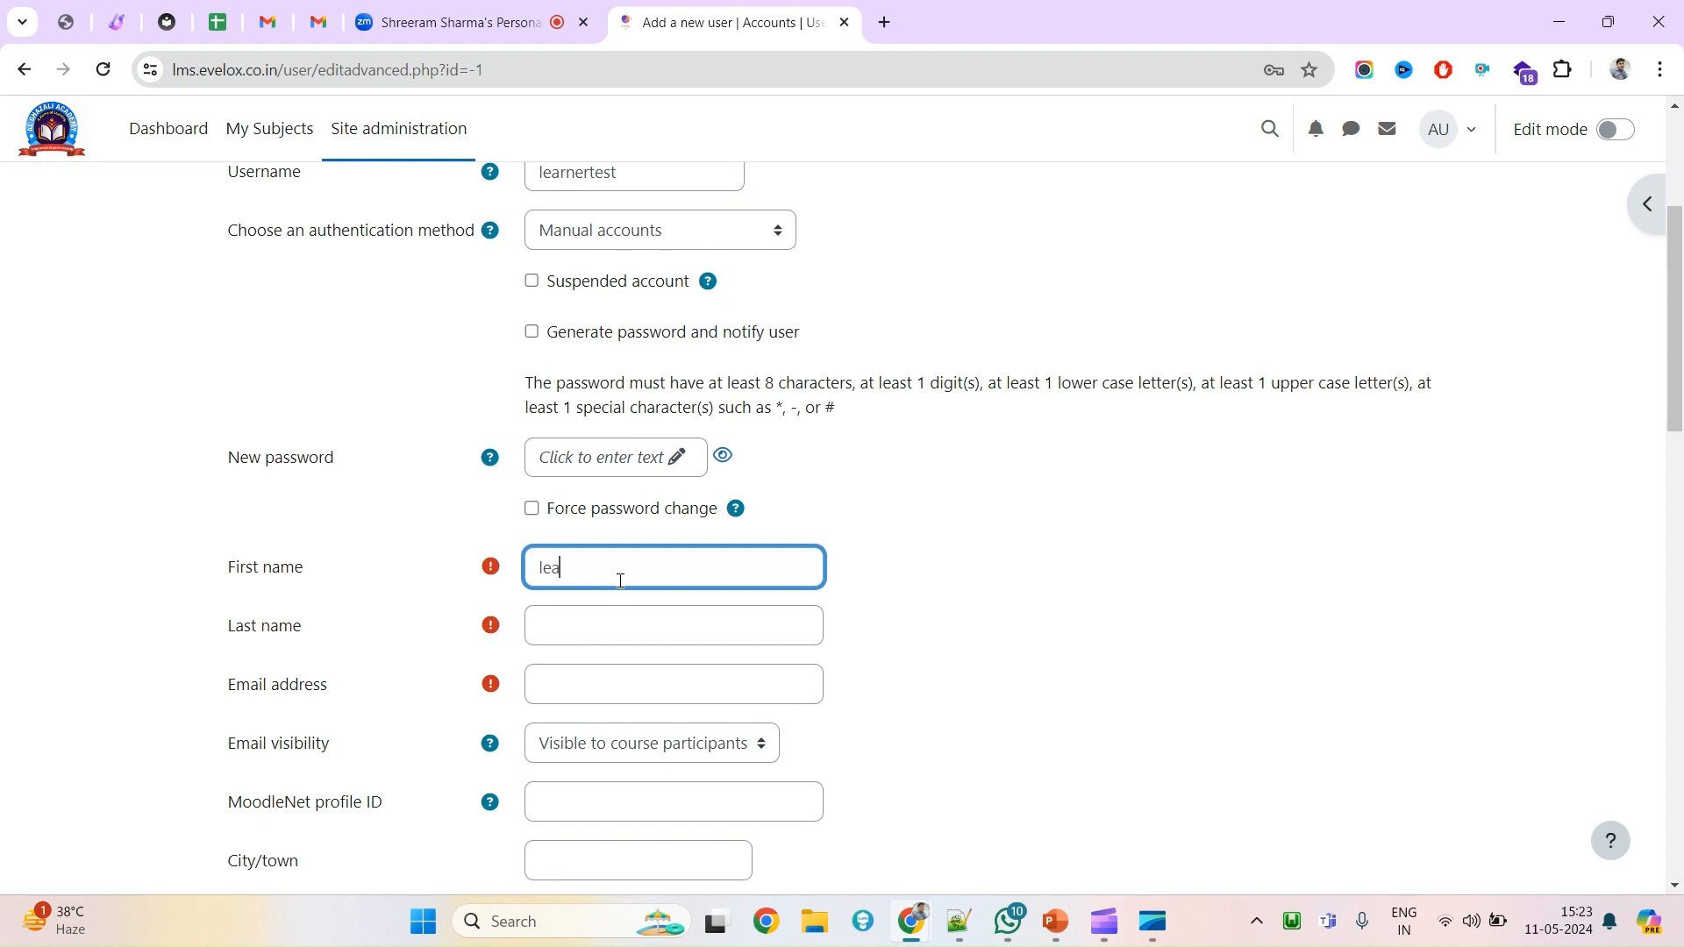
{"action": "type", "text": "rner"}
{"action": "key", "text": "Tab"}
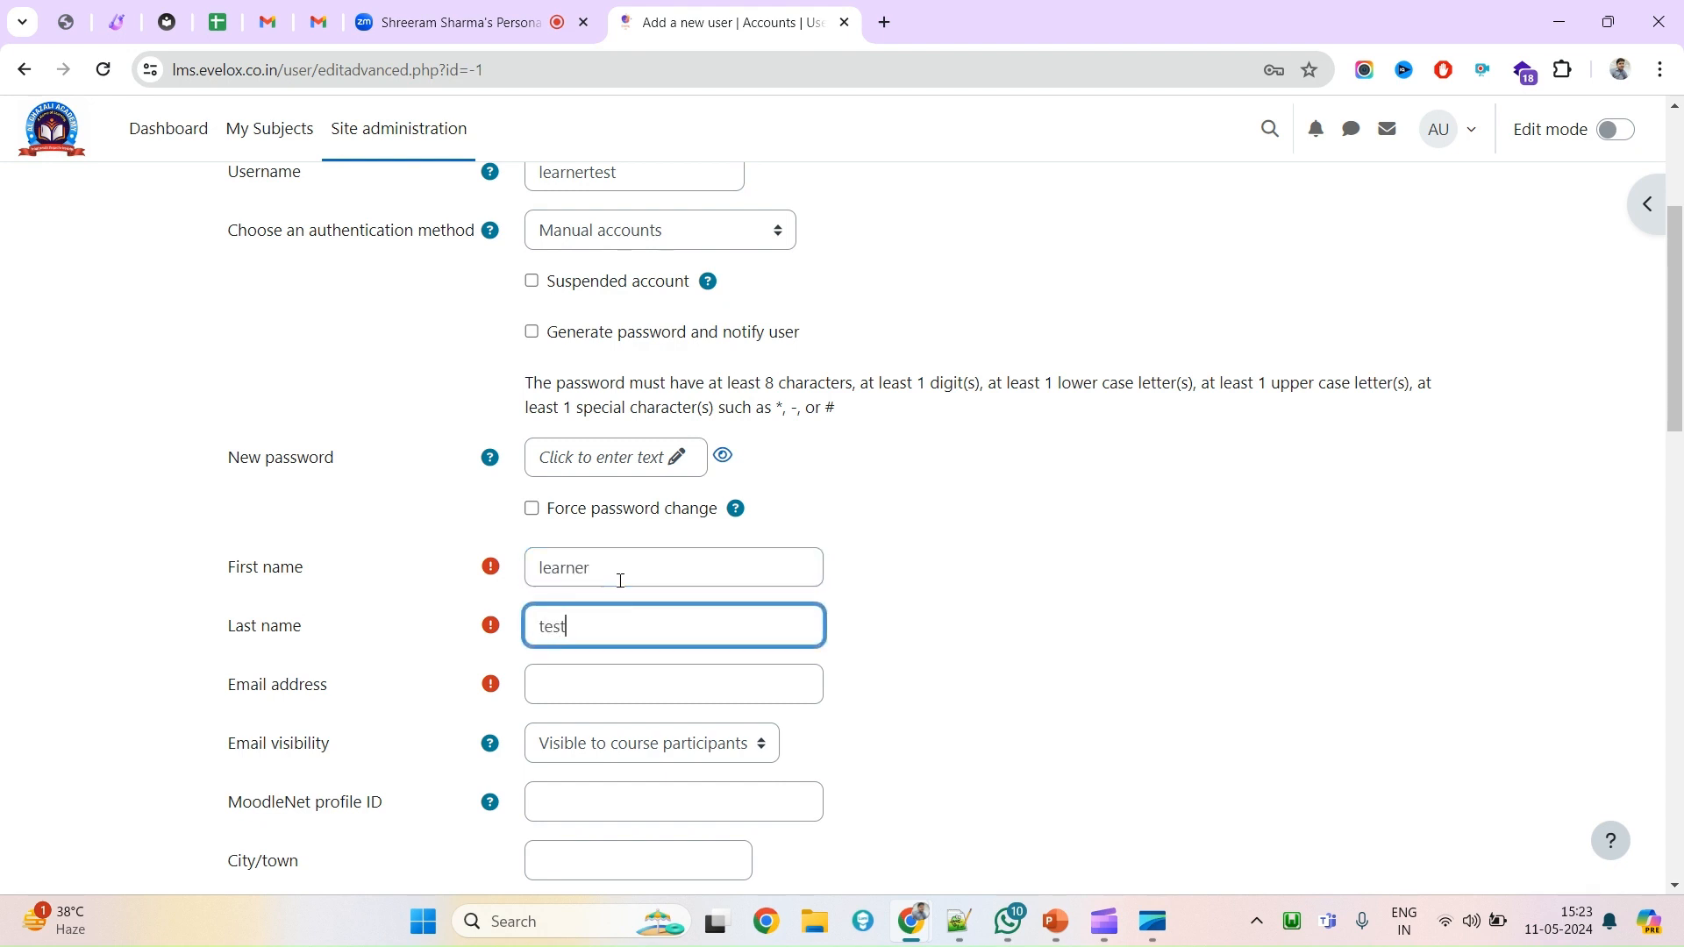
{"action": "key", "text": "Tab"}
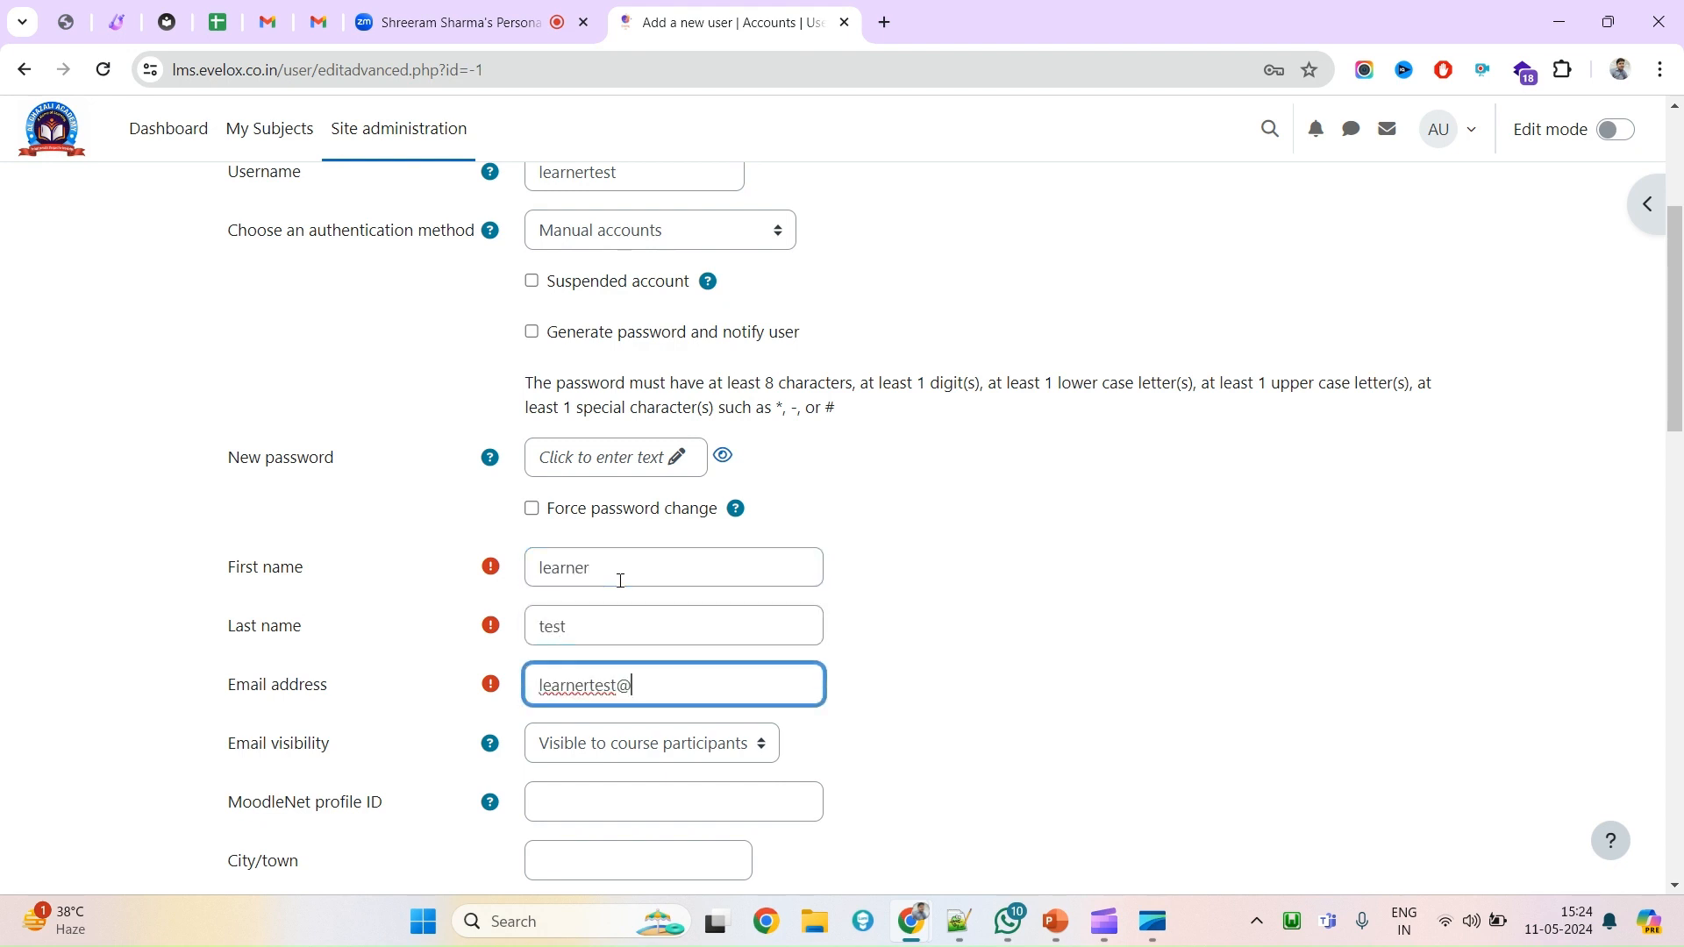
{"action": "scroll", "coordinate": [620, 579], "scroll_direction": "up", "scroll_amount": 1}
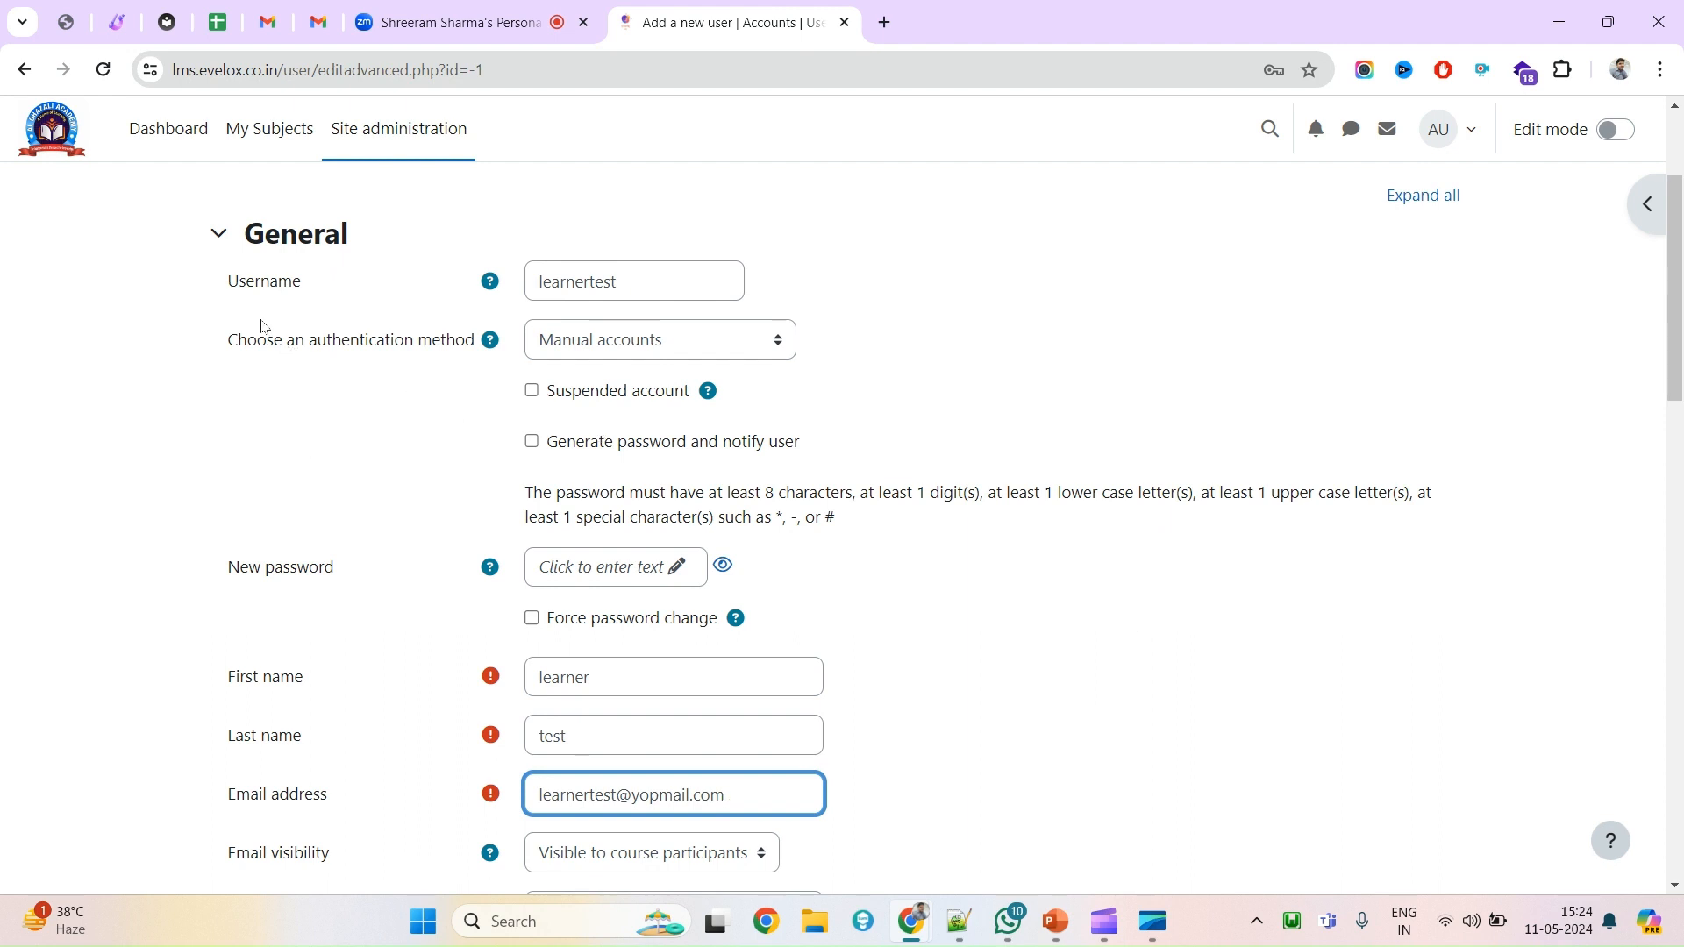
Keep the account active and turn off 'Generate password and notify user' to set a password manually.
{"action": "left_click", "coordinate": [585, 399]}
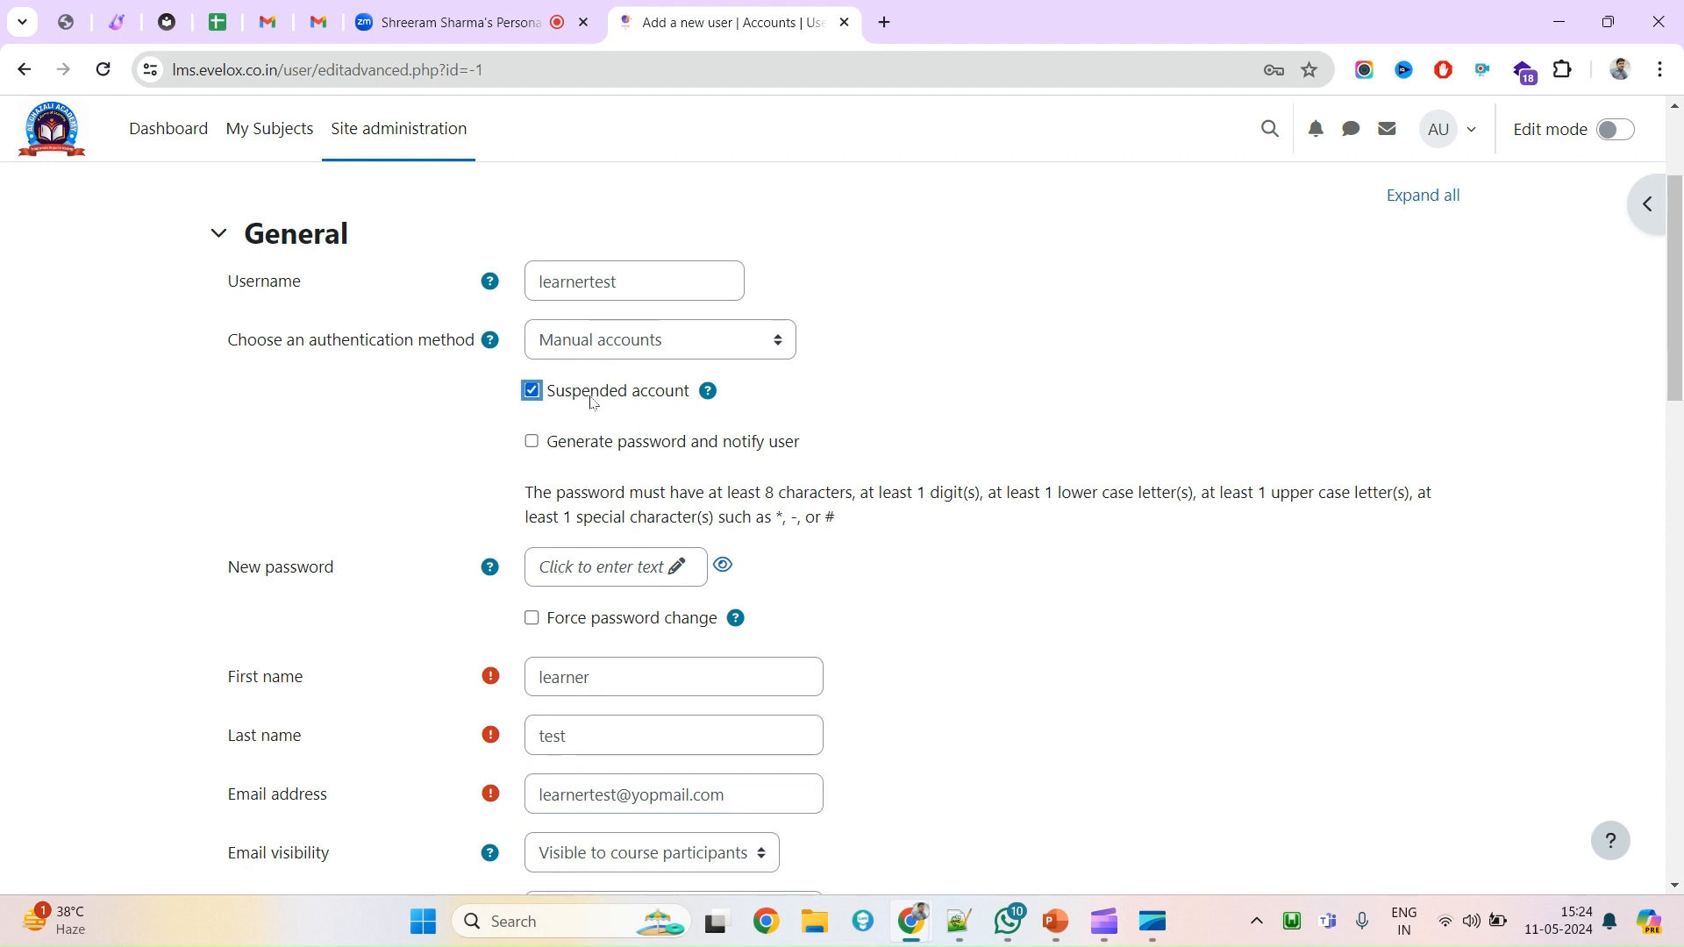
{"action": "left_click", "coordinate": [632, 399]}
{"action": "left_click", "coordinate": [465, 480]}
{"action": "left_click", "coordinate": [593, 451]}
{"action": "triple_click", "coordinate": [646, 803]}
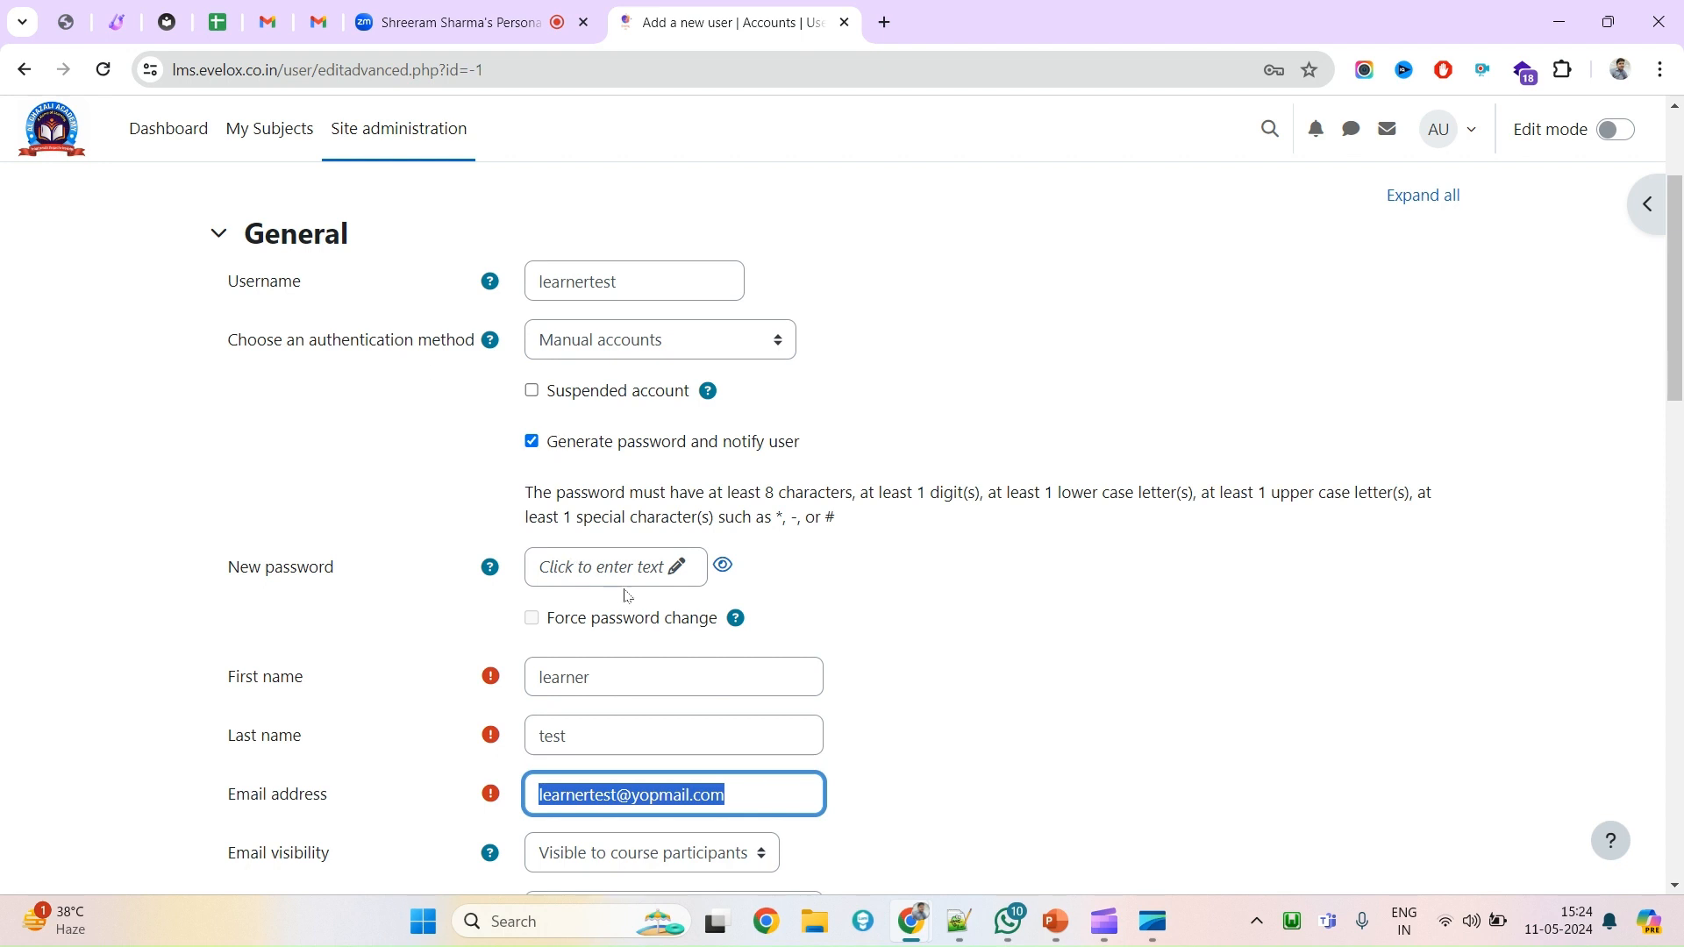
{"action": "left_click", "coordinate": [542, 449]}
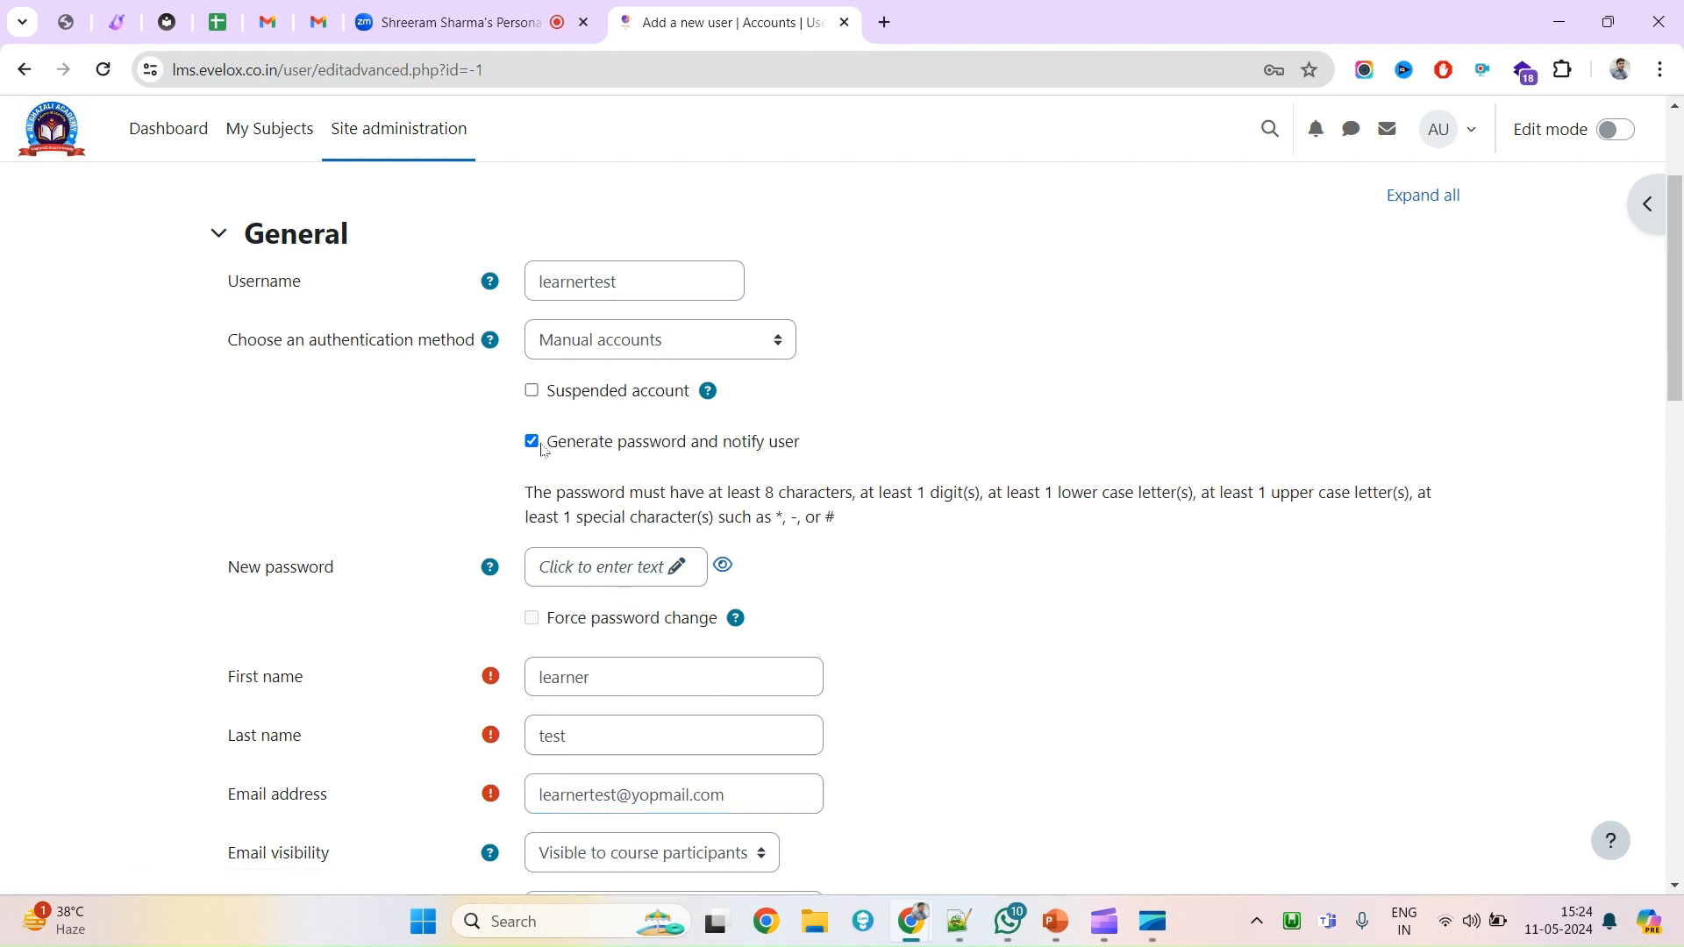
{"action": "left_click", "coordinate": [533, 443]}
{"action": "left_click", "coordinate": [688, 567]}
Replace Chrome's autofilled suggestion with a manually typed new password.
{"action": "left_click", "coordinate": [690, 563]}
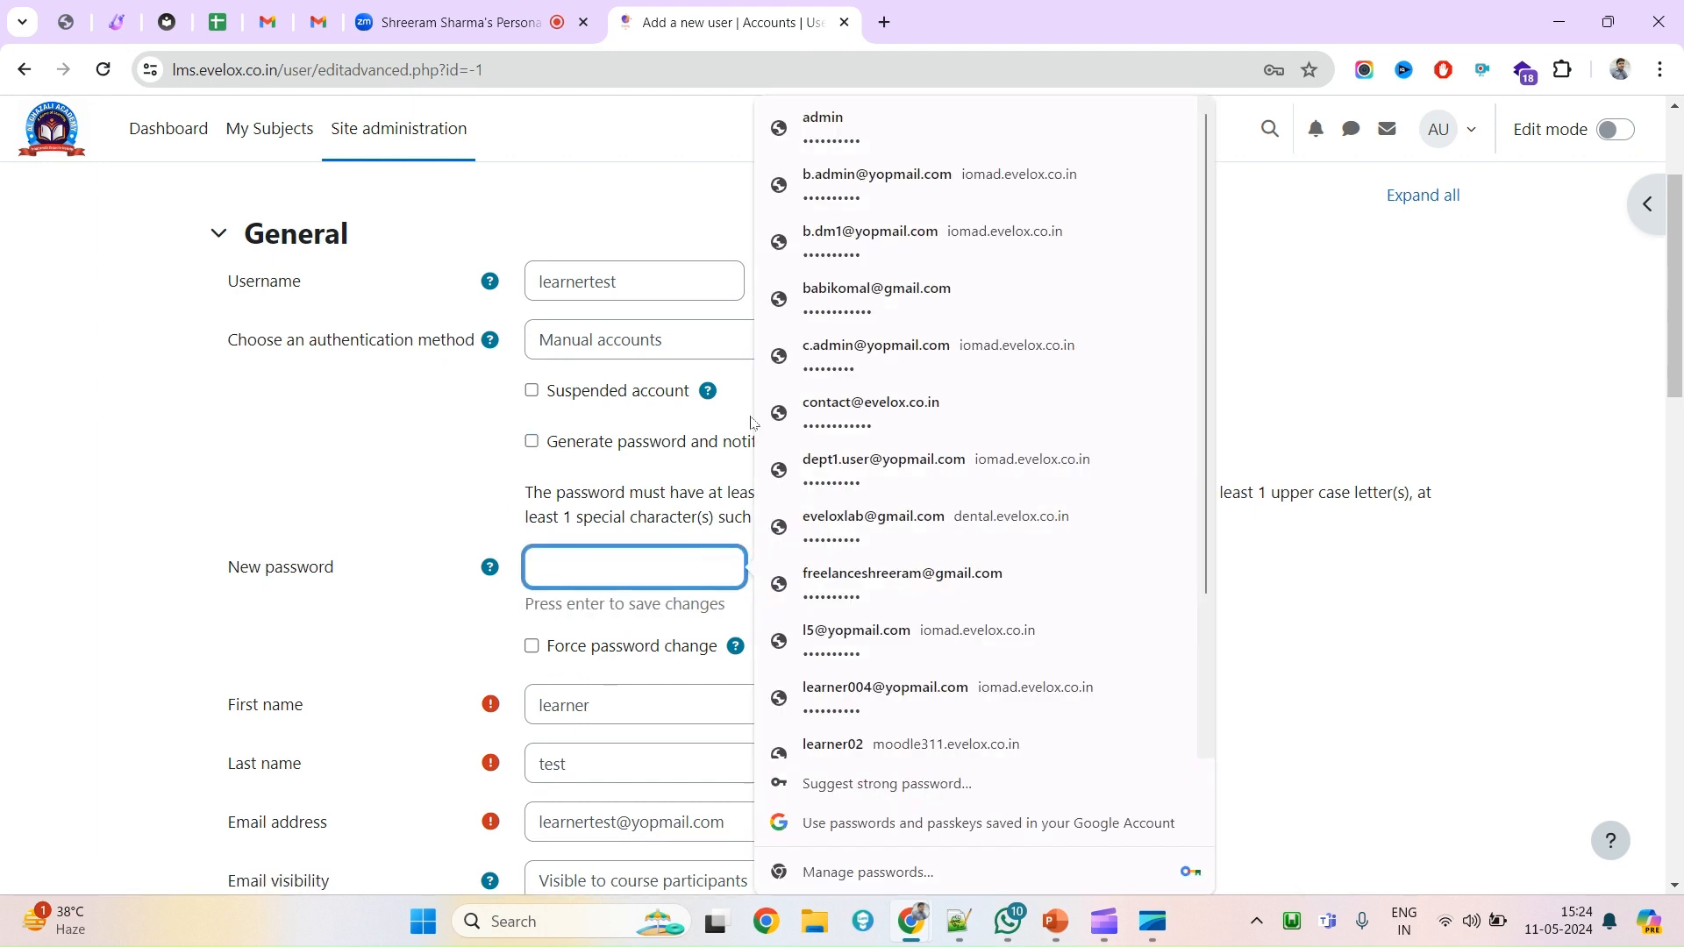
{"action": "left_click", "coordinate": [812, 142]}
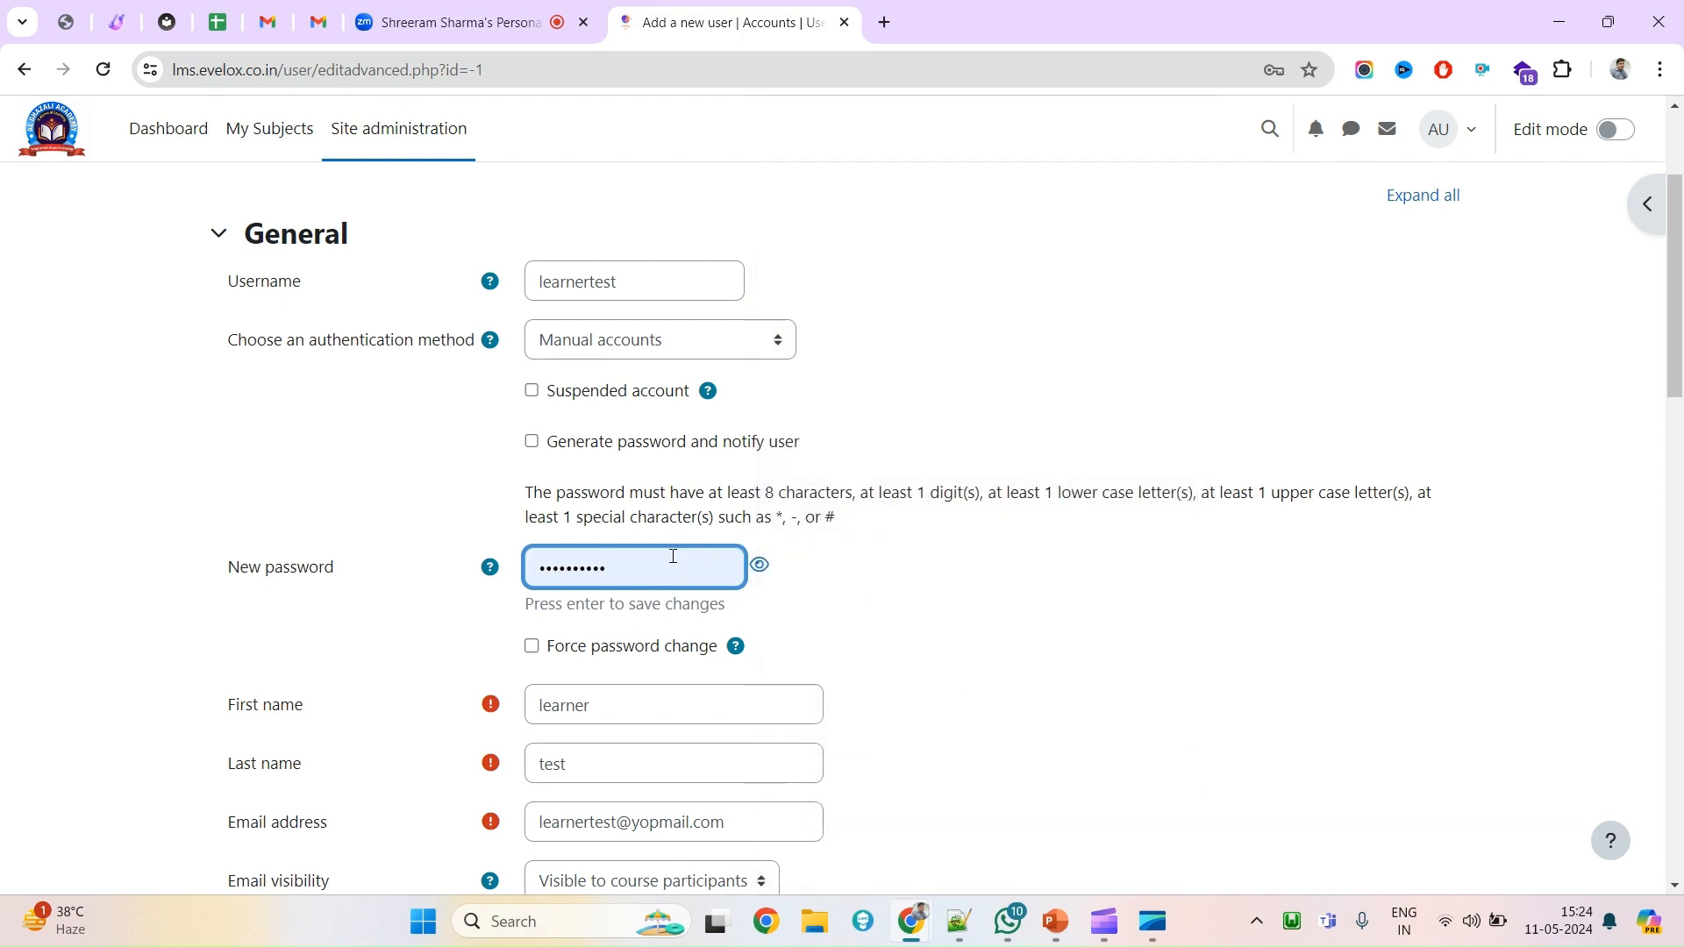
{"action": "double_click", "coordinate": [672, 556]}
{"action": "key", "text": "BackSpace"}
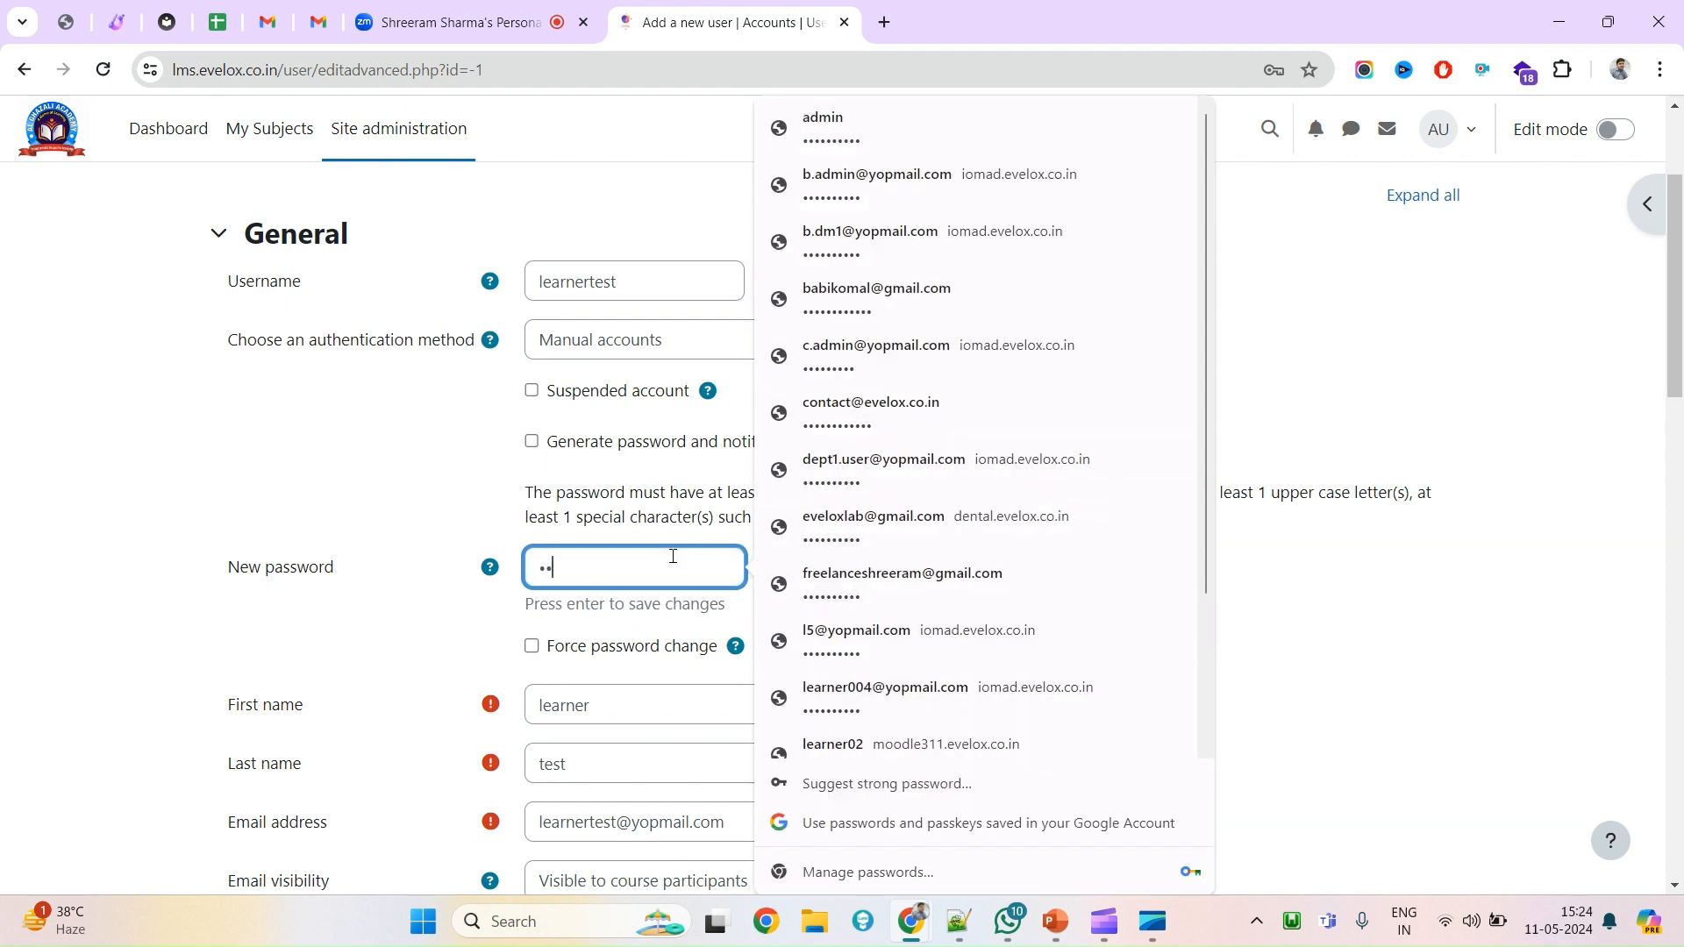
{"action": "left_click", "coordinate": [205, 574]}
Review the City/town and Country settings further down the form.
{"action": "scroll", "coordinate": [631, 684], "scroll_direction": "down", "scroll_amount": 5}
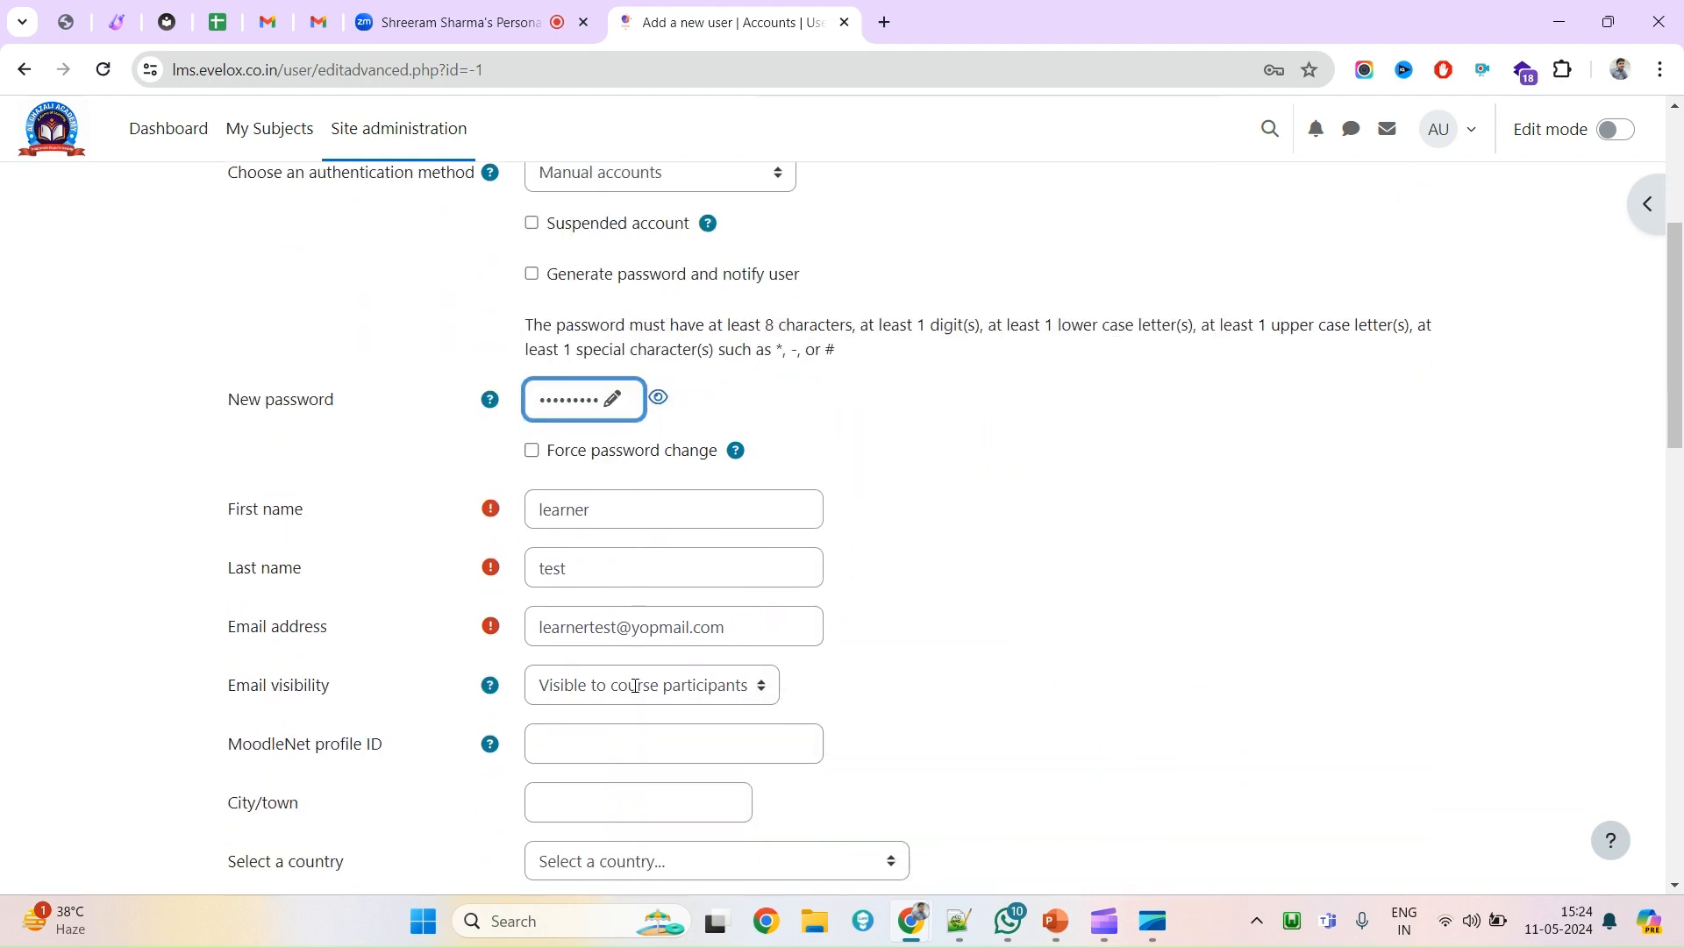
{"action": "scroll", "coordinate": [588, 724], "scroll_direction": "down", "scroll_amount": 2}
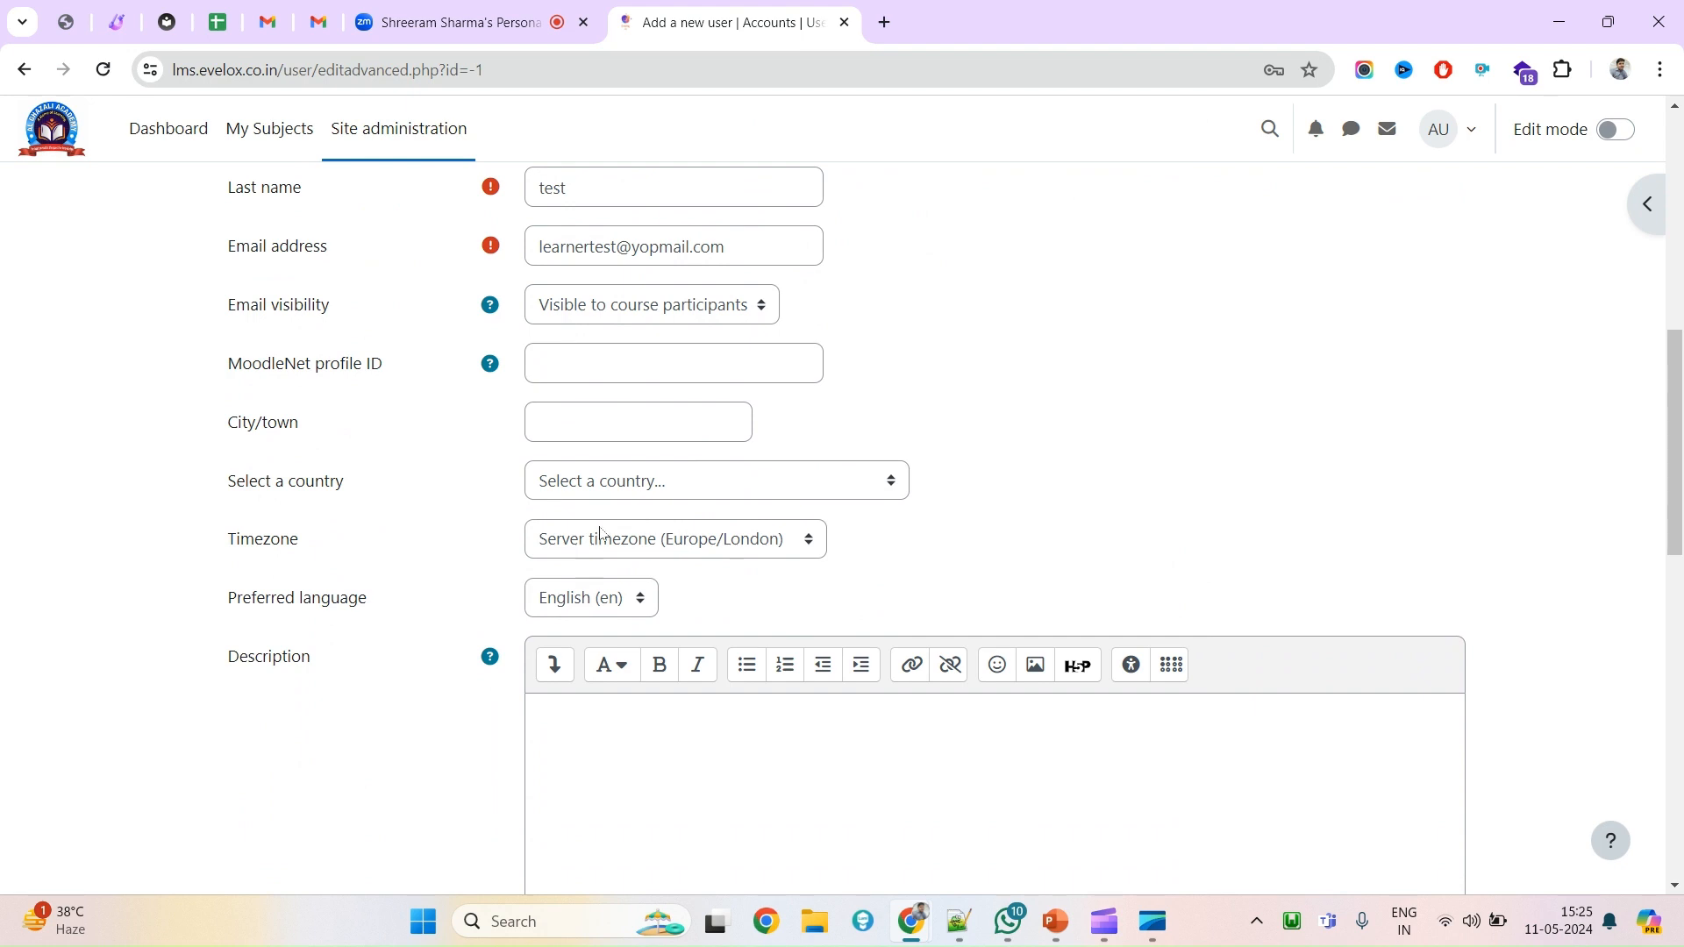
{"action": "scroll", "coordinate": [523, 597], "scroll_direction": "up", "scroll_amount": 2}
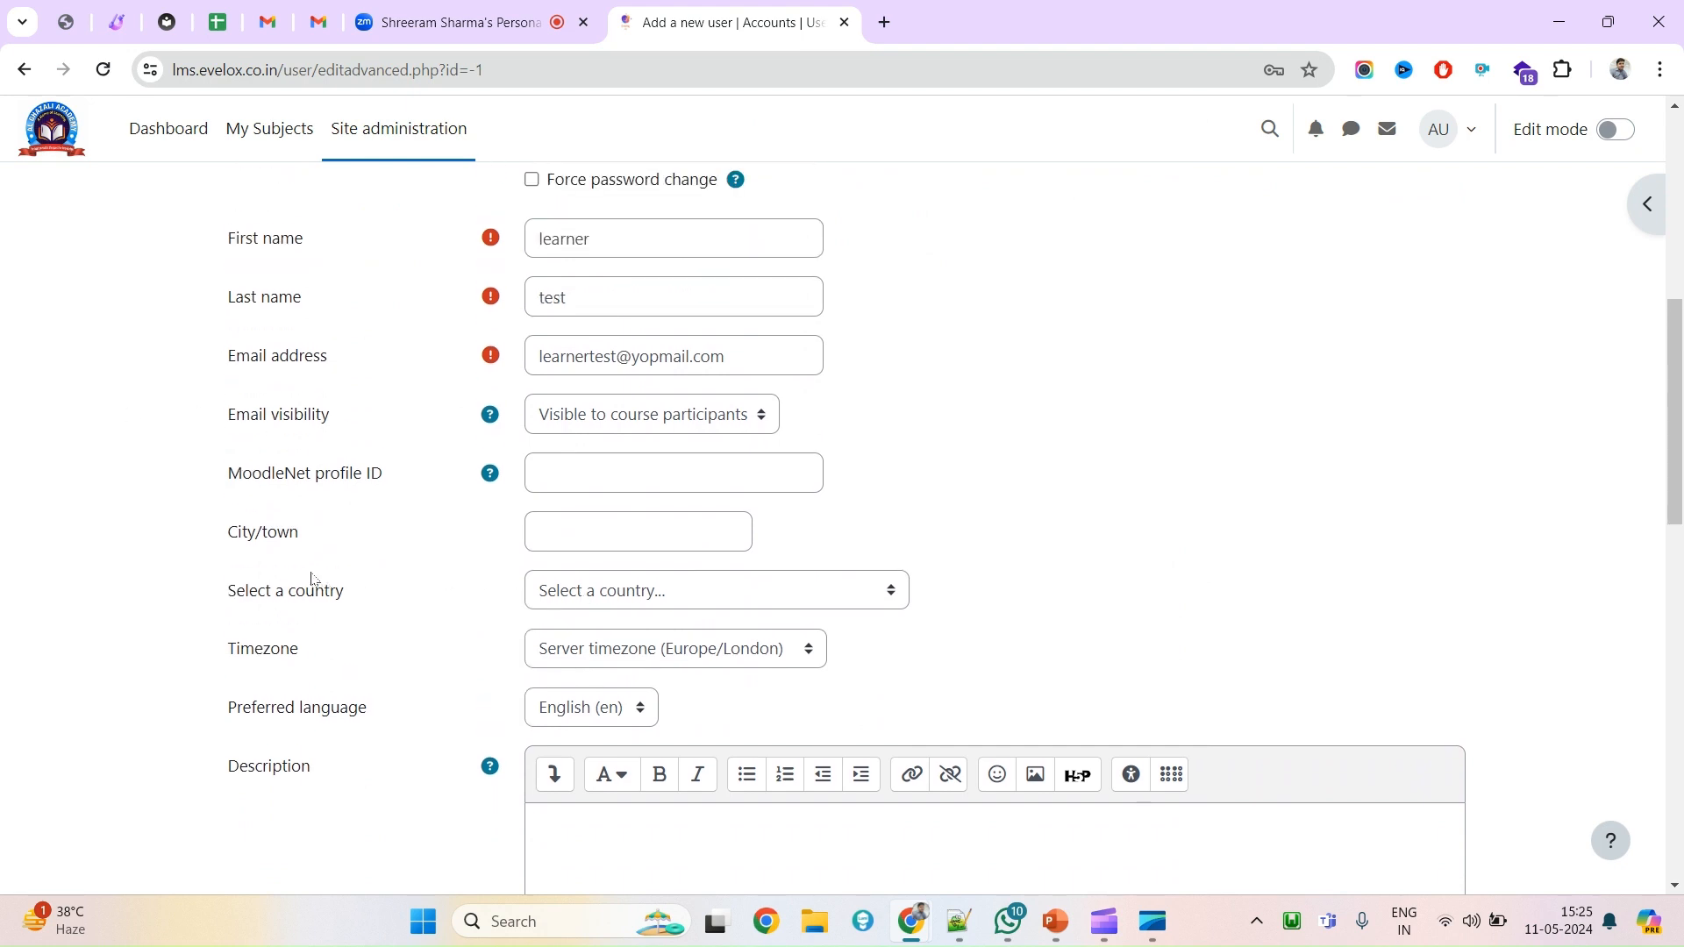
{"action": "left_click_drag", "start_coordinate": [234, 543], "coordinate": [316, 541]}
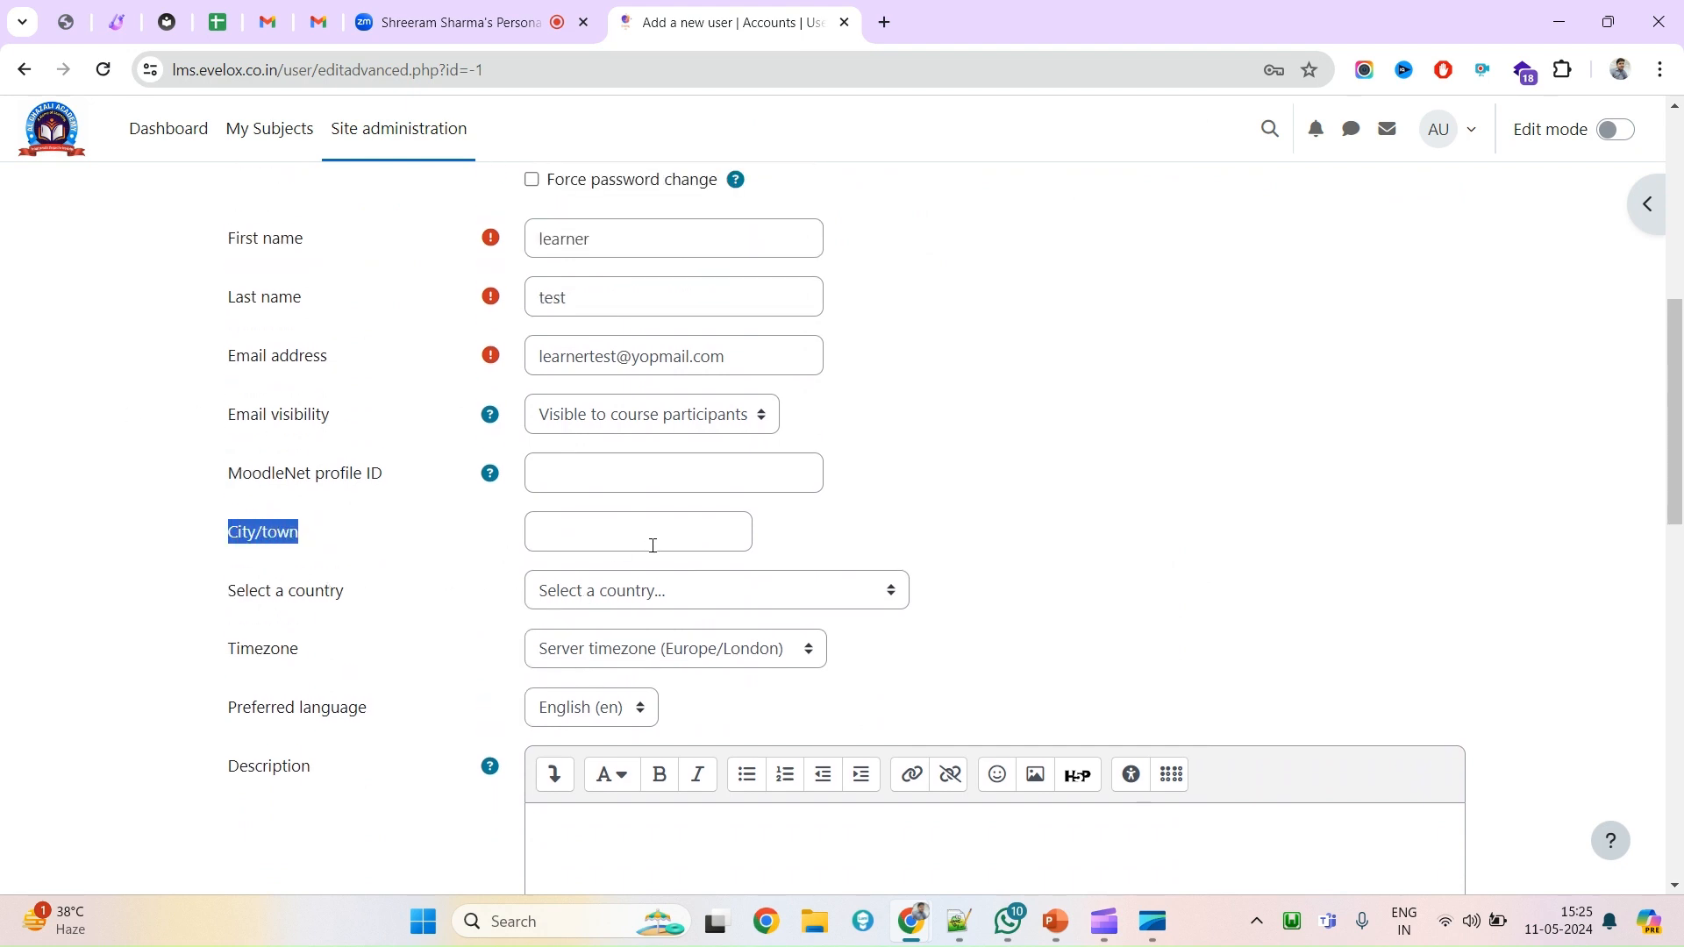
{"action": "scroll", "coordinate": [596, 614], "scroll_direction": "down", "scroll_amount": 2}
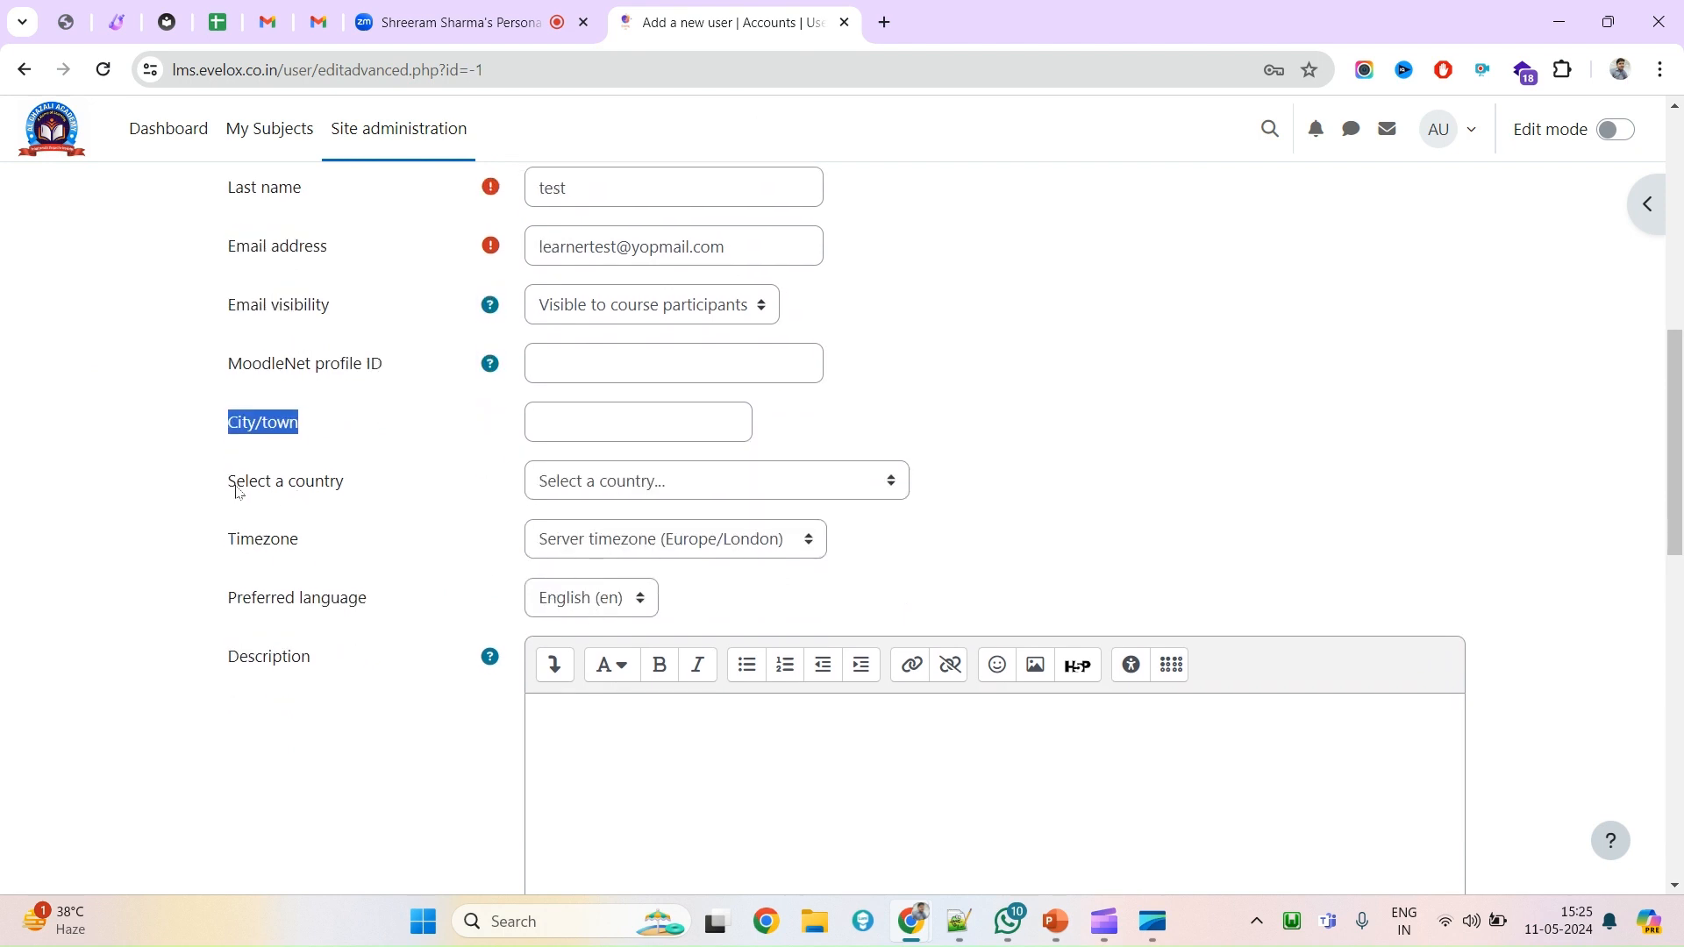
{"action": "left_click_drag", "start_coordinate": [237, 491], "coordinate": [714, 488]}
Leave country and timezone unchanged and keep English as the preferred language.
{"action": "left_click", "coordinate": [714, 484]}
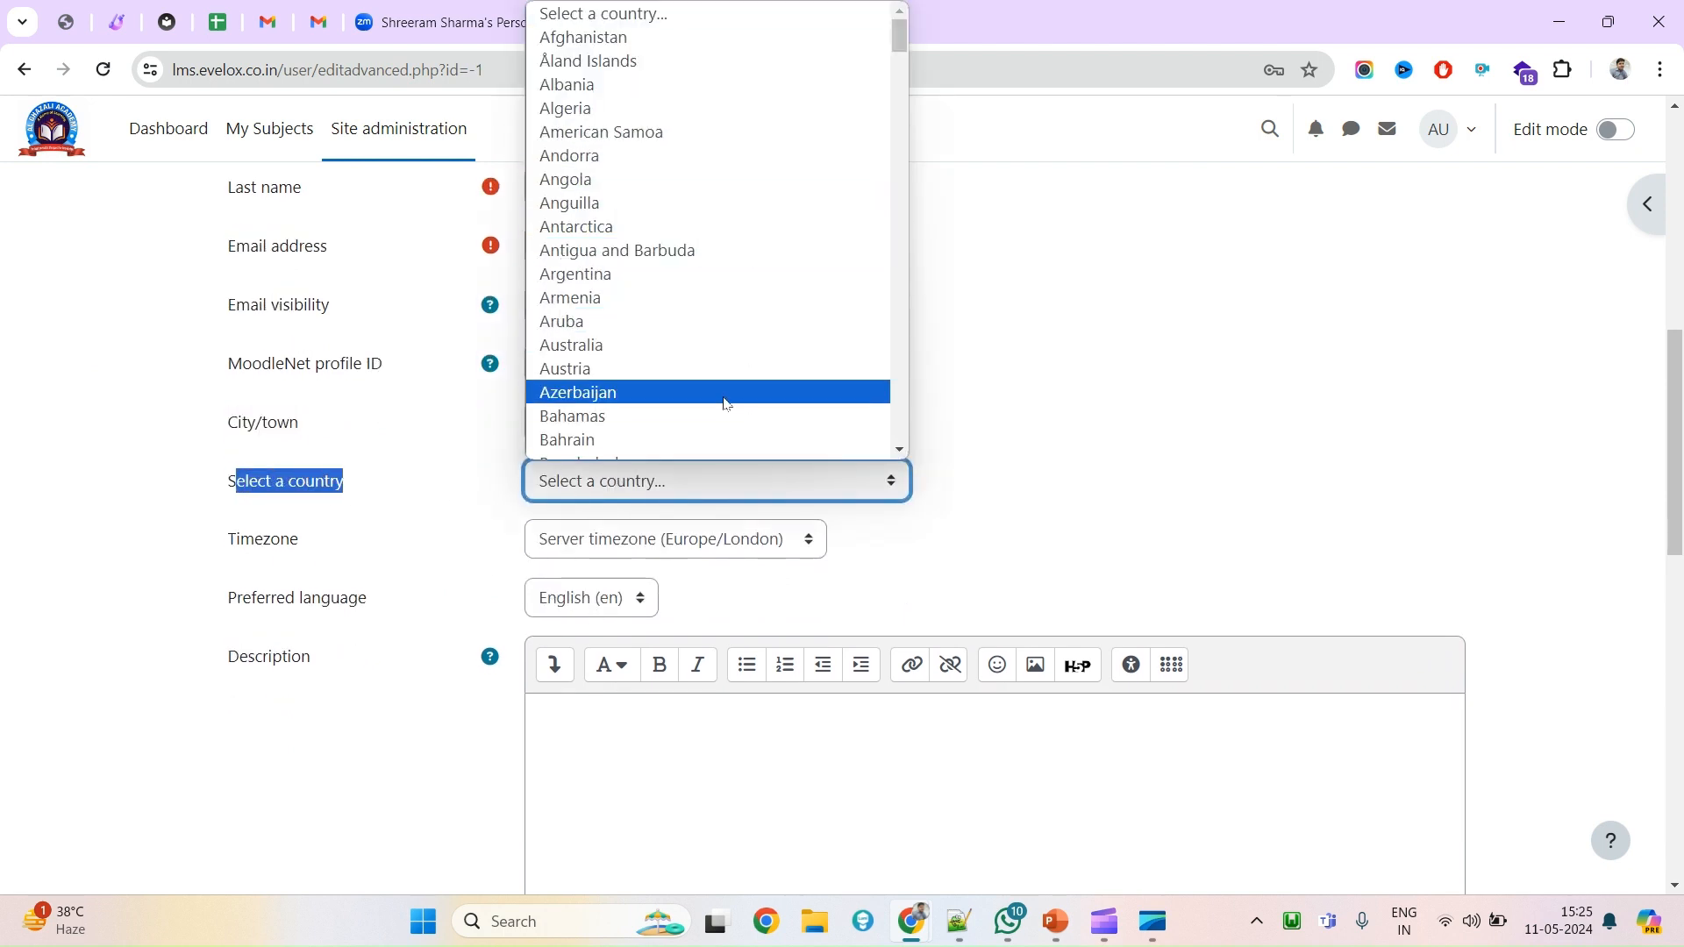
{"action": "scroll", "coordinate": [724, 402], "scroll_direction": "down", "scroll_amount": 3}
{"action": "left_click", "coordinate": [289, 542]}
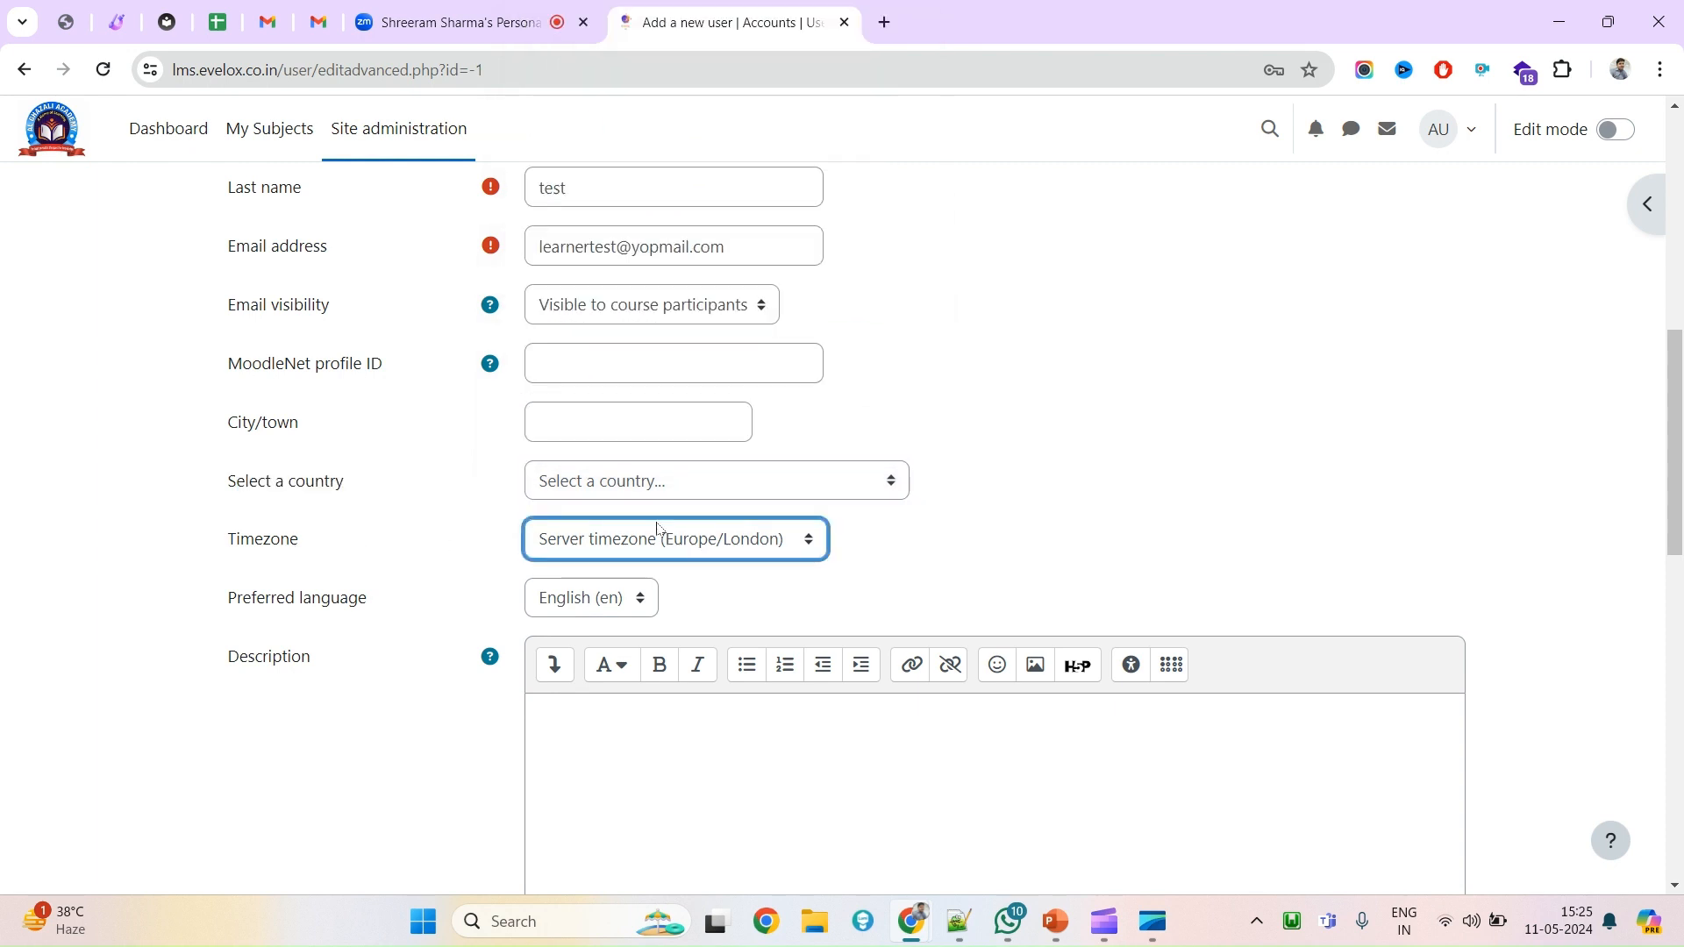
{"action": "left_click", "coordinate": [647, 556]}
{"action": "left_click", "coordinate": [309, 600]}
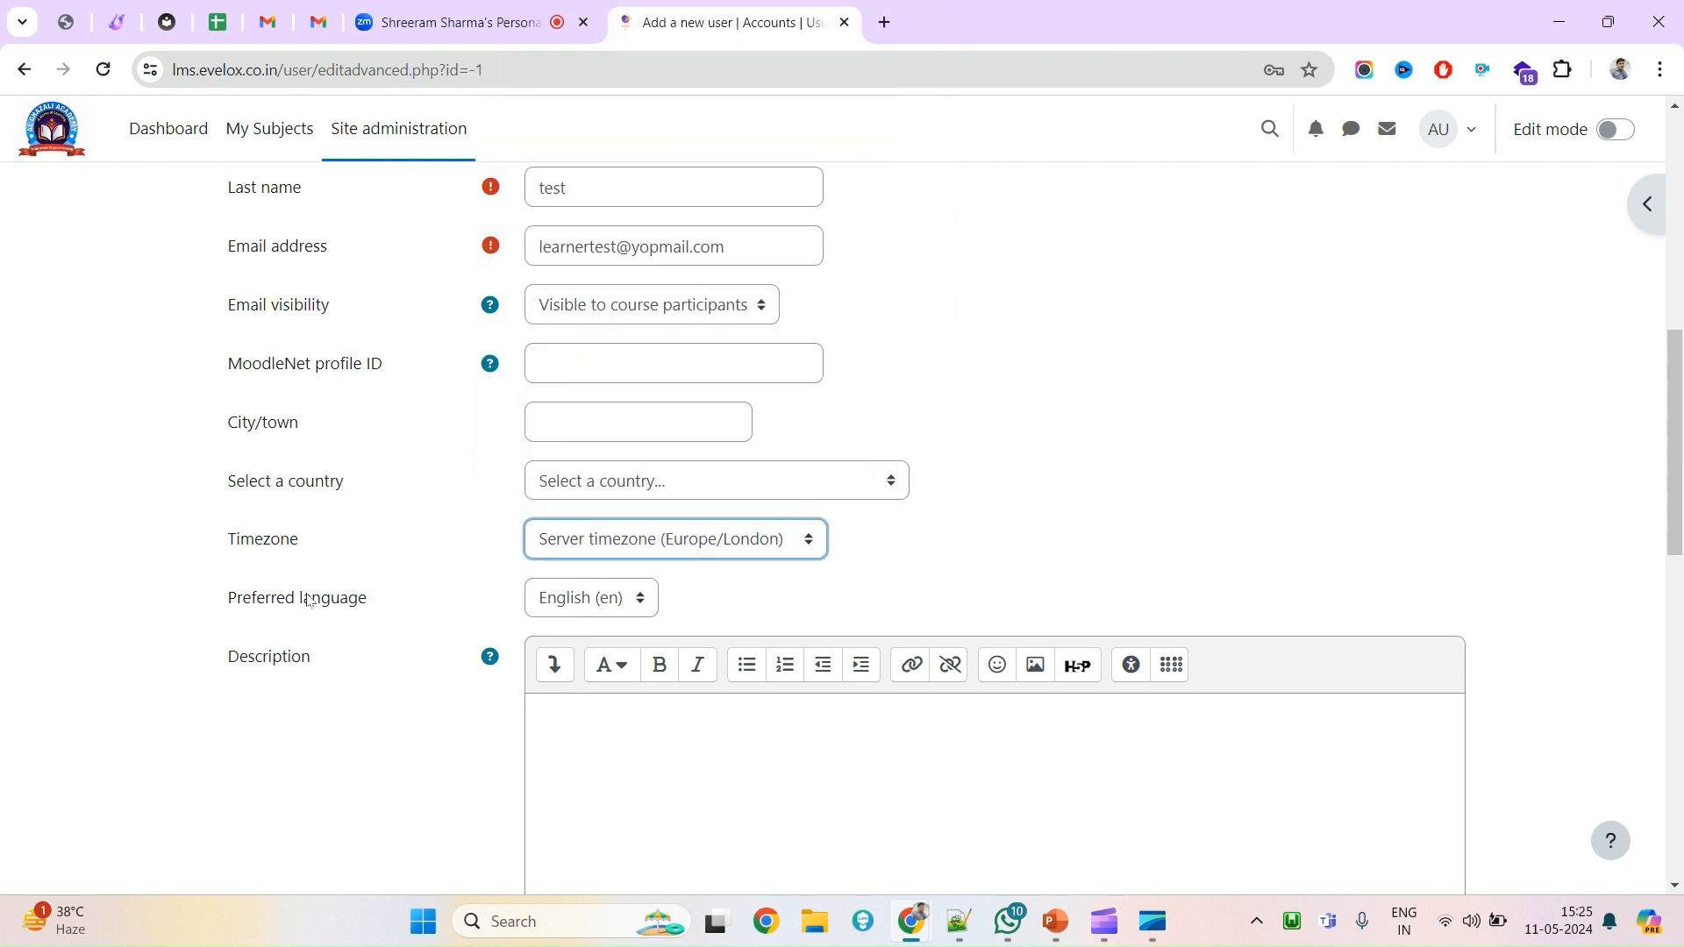
{"action": "left_click", "coordinate": [308, 600]}
{"action": "scroll", "coordinate": [309, 600], "scroll_direction": "down", "scroll_amount": 1}
{"action": "left_click", "coordinate": [566, 488]}
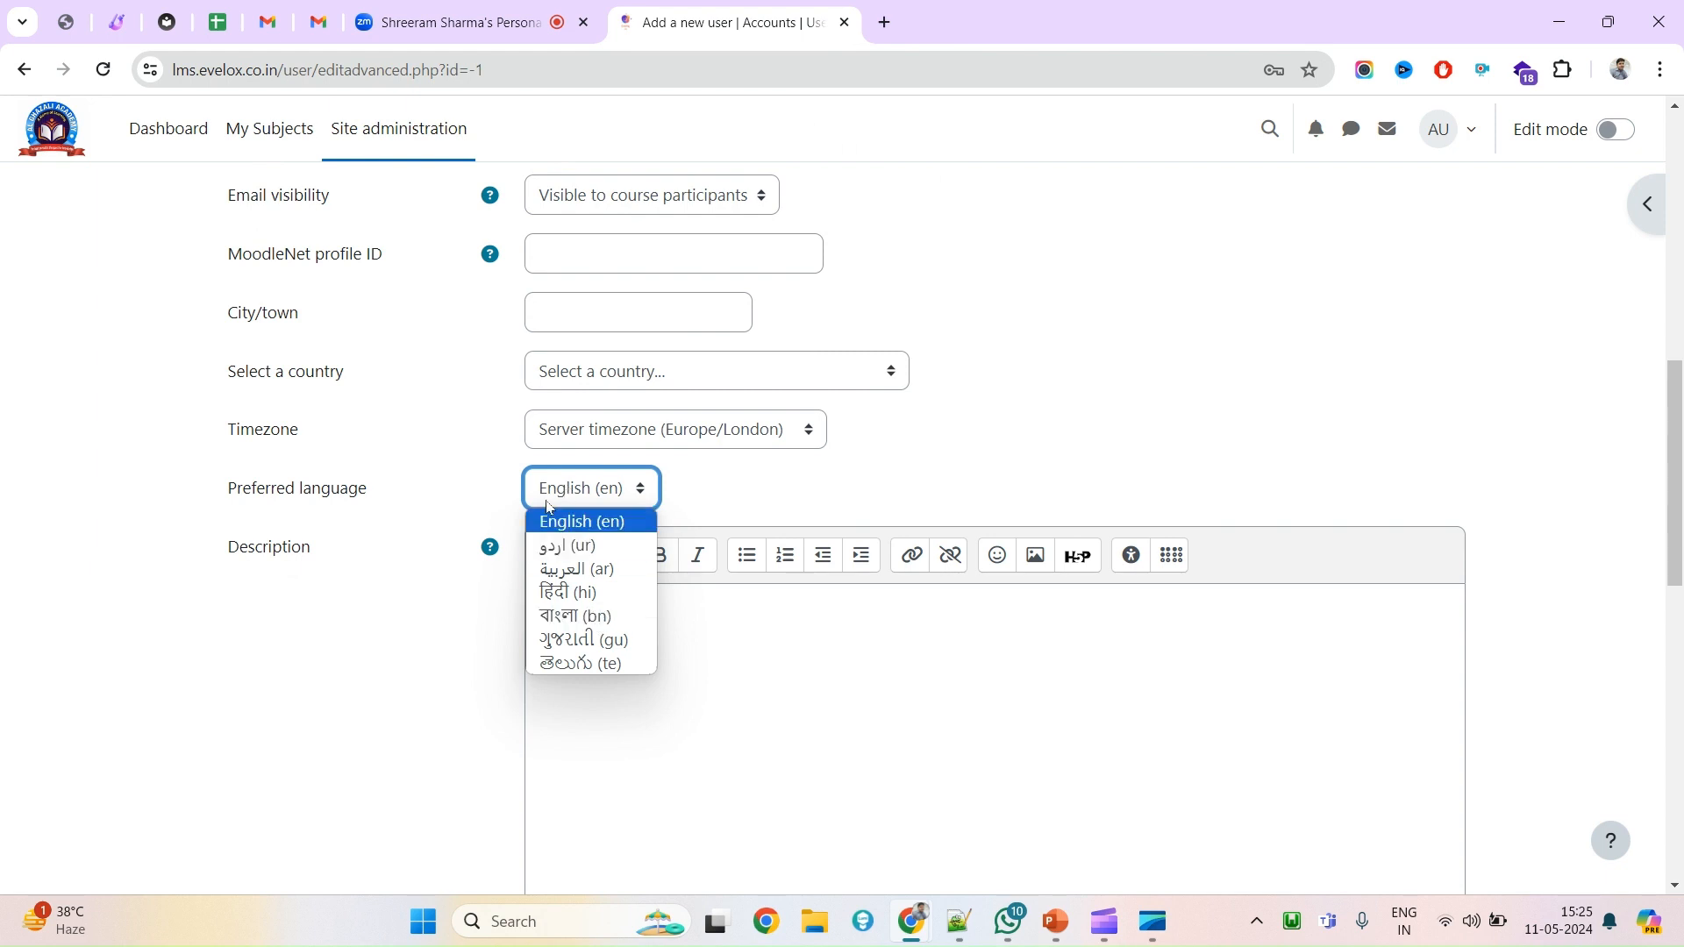
{"action": "key", "text": "Down"}
{"action": "key", "text": "Down"}
{"action": "key", "text": "Down"}
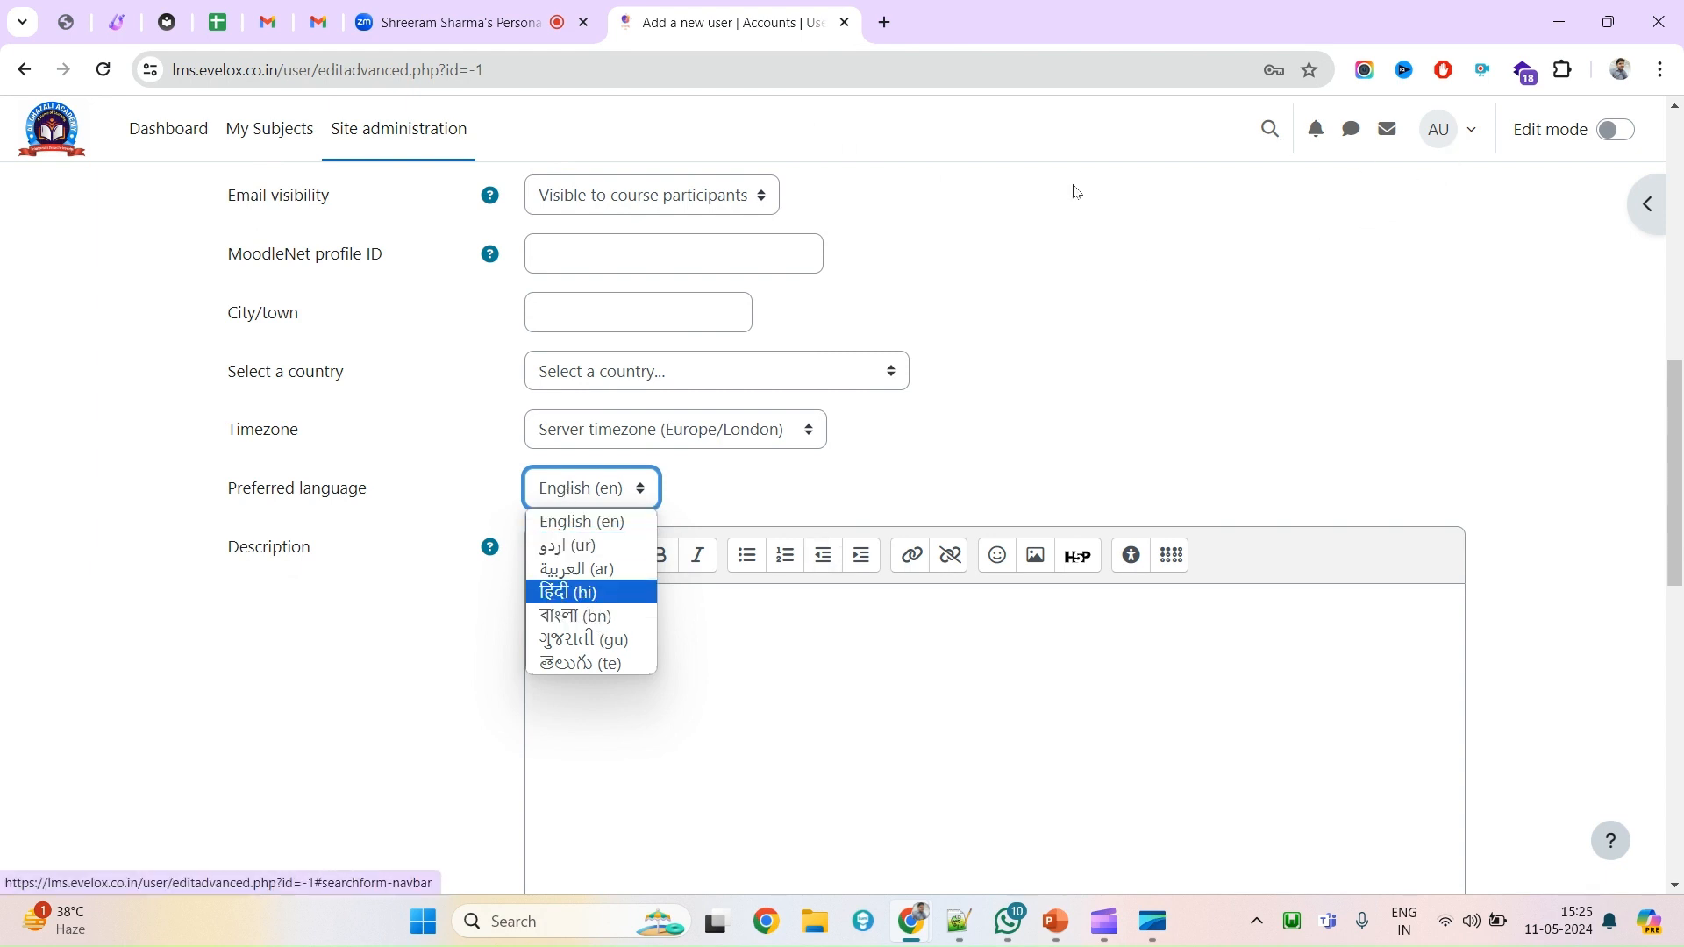
{"action": "left_click", "coordinate": [321, 499]}
Scroll to the bottom of the form and create the user account.
{"action": "scroll", "coordinate": [421, 629], "scroll_direction": "down", "scroll_amount": 6}
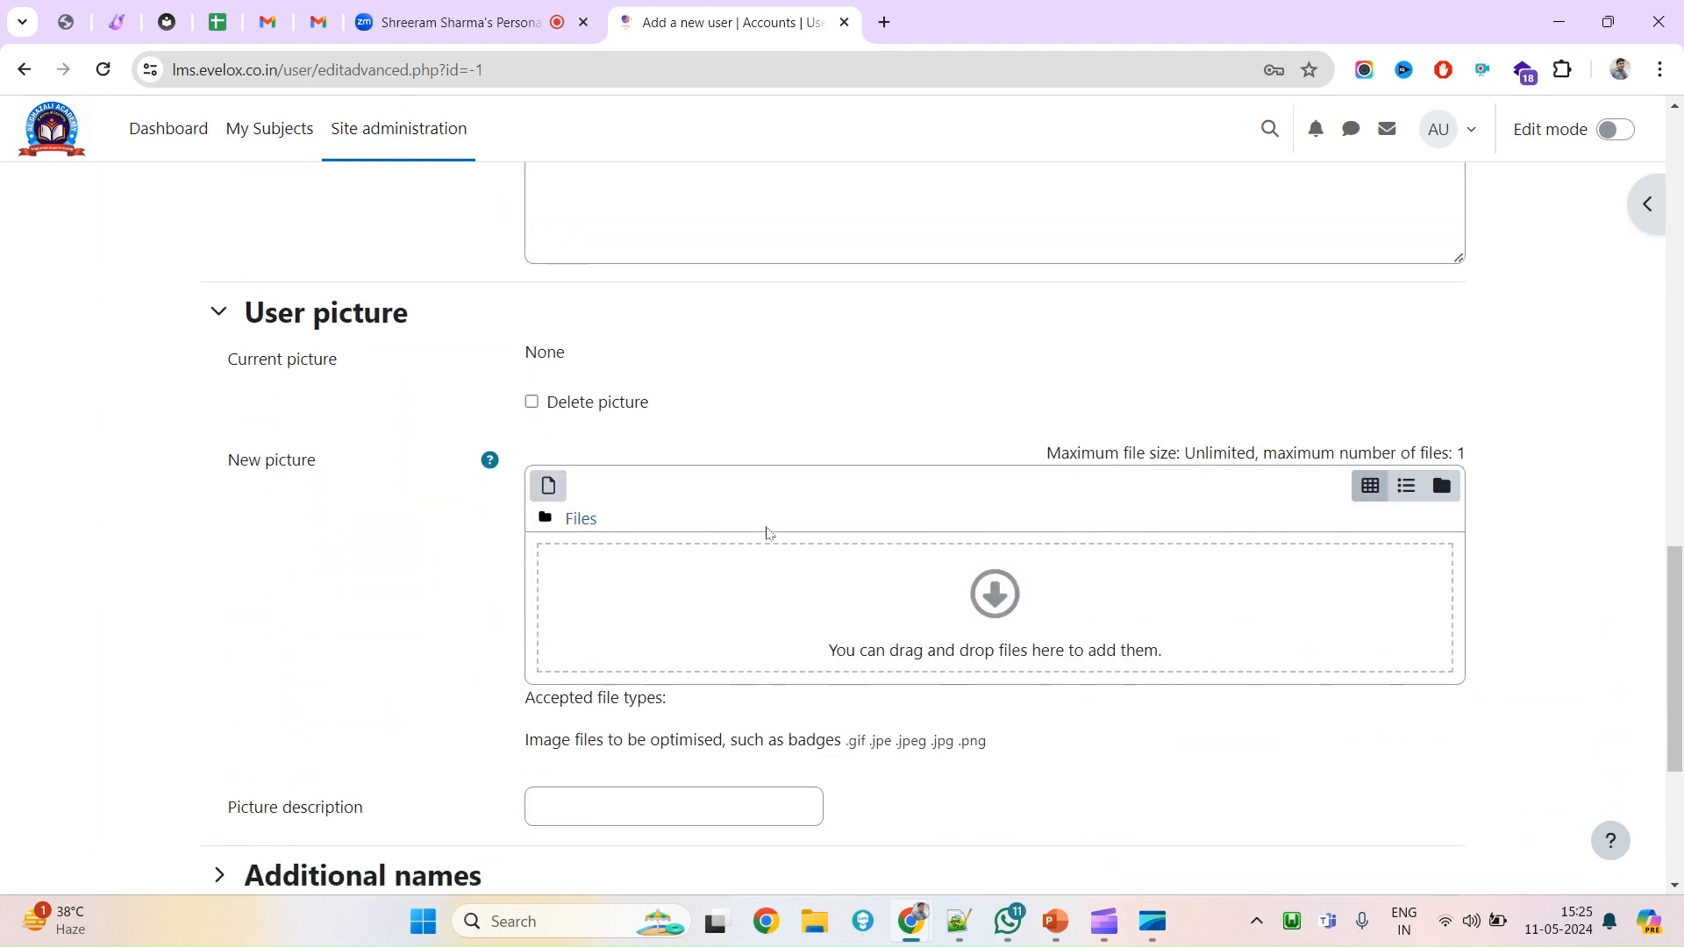
{"action": "scroll", "coordinate": [706, 591], "scroll_direction": "down", "scroll_amount": 4}
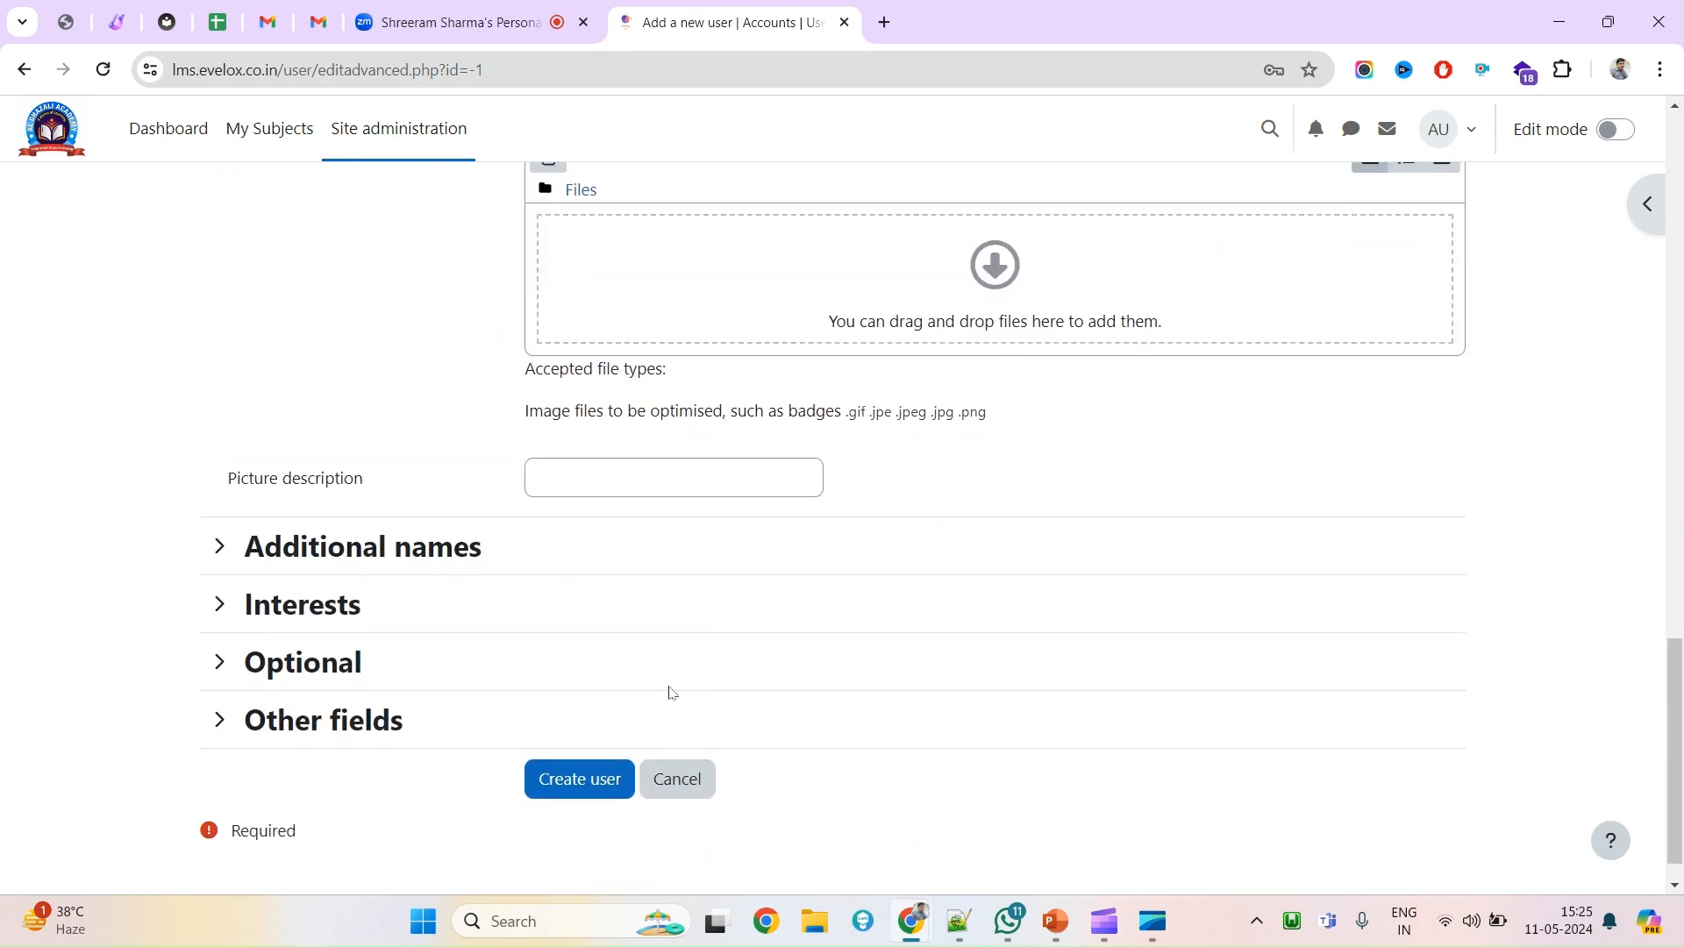
{"action": "scroll", "coordinate": [669, 706], "scroll_direction": "up", "scroll_amount": 12}
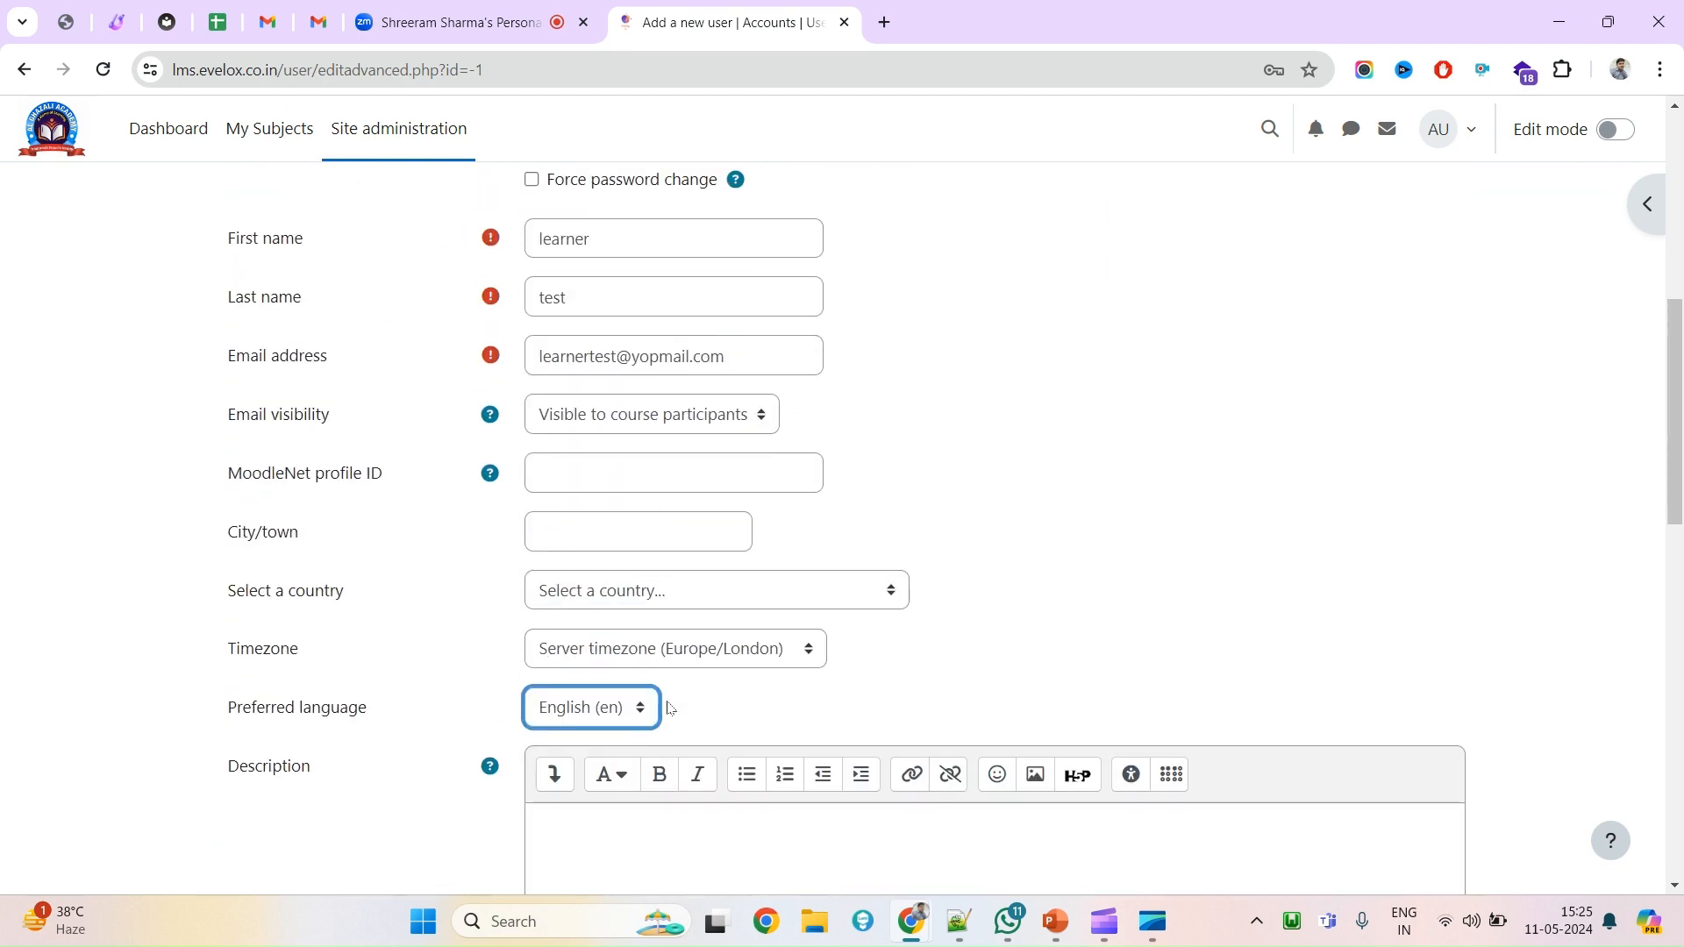
{"action": "scroll", "coordinate": [669, 707], "scroll_direction": "down", "scroll_amount": 9}
{"action": "scroll", "coordinate": [669, 707], "scroll_direction": "down", "scroll_amount": 3}
{"action": "left_click", "coordinate": [597, 795]}
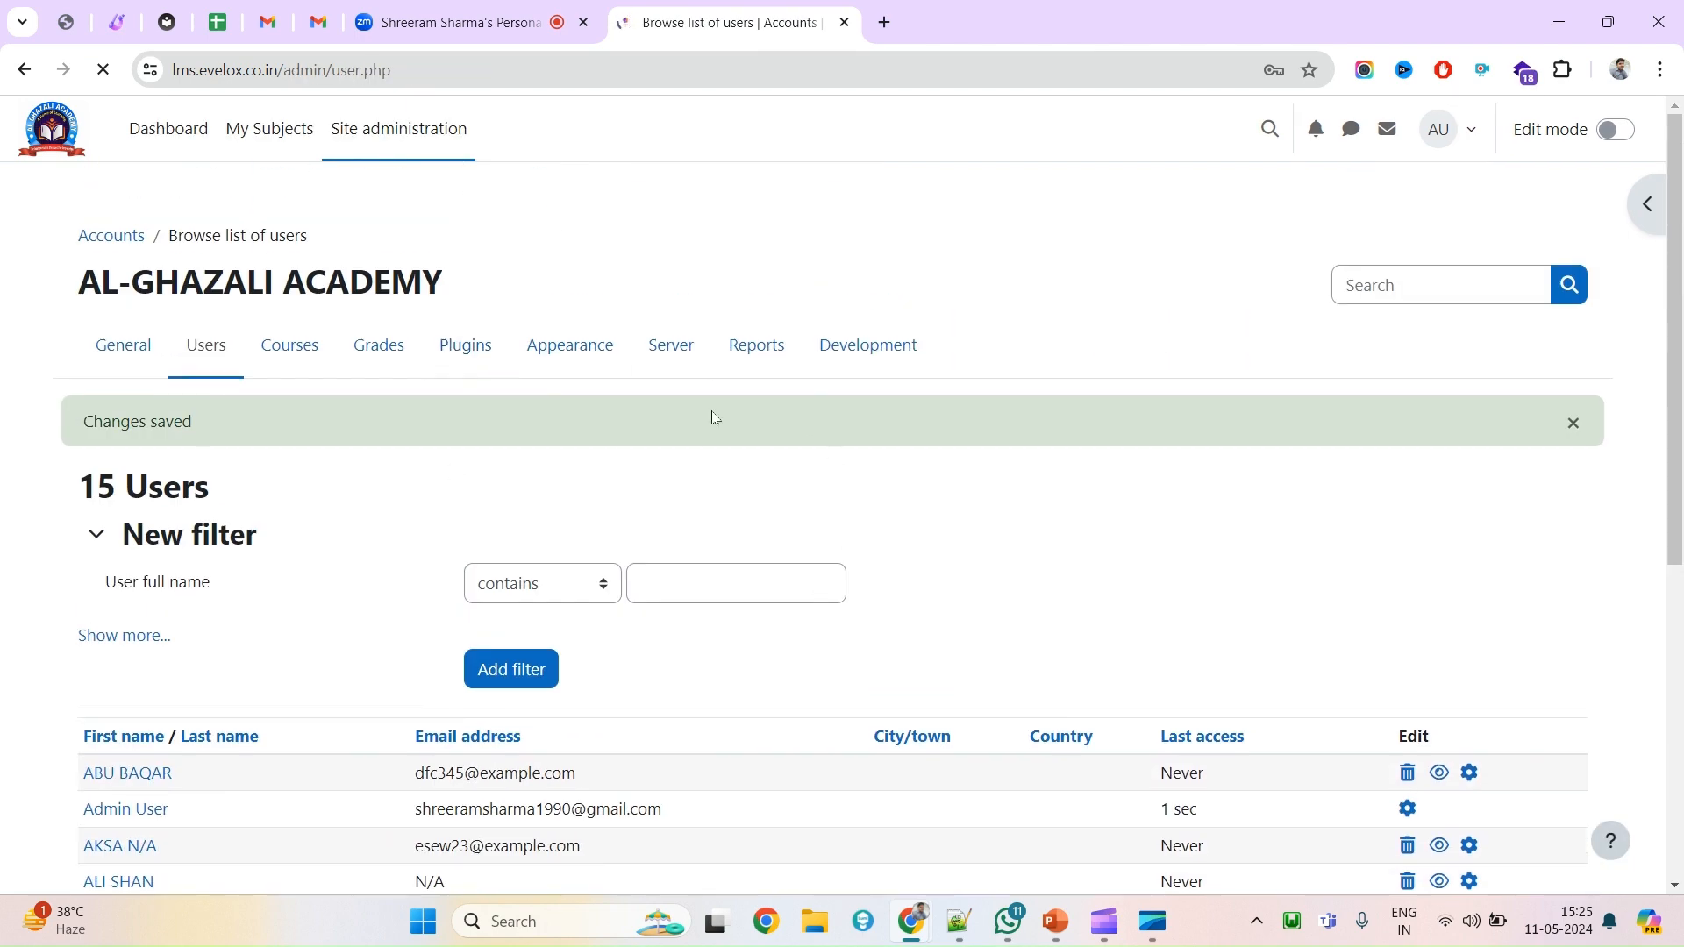
Decline Chrome's offer to save the new user's password.
{"action": "key", "text": "ctrl+f"}
{"action": "key", "text": "ctrl+v"}
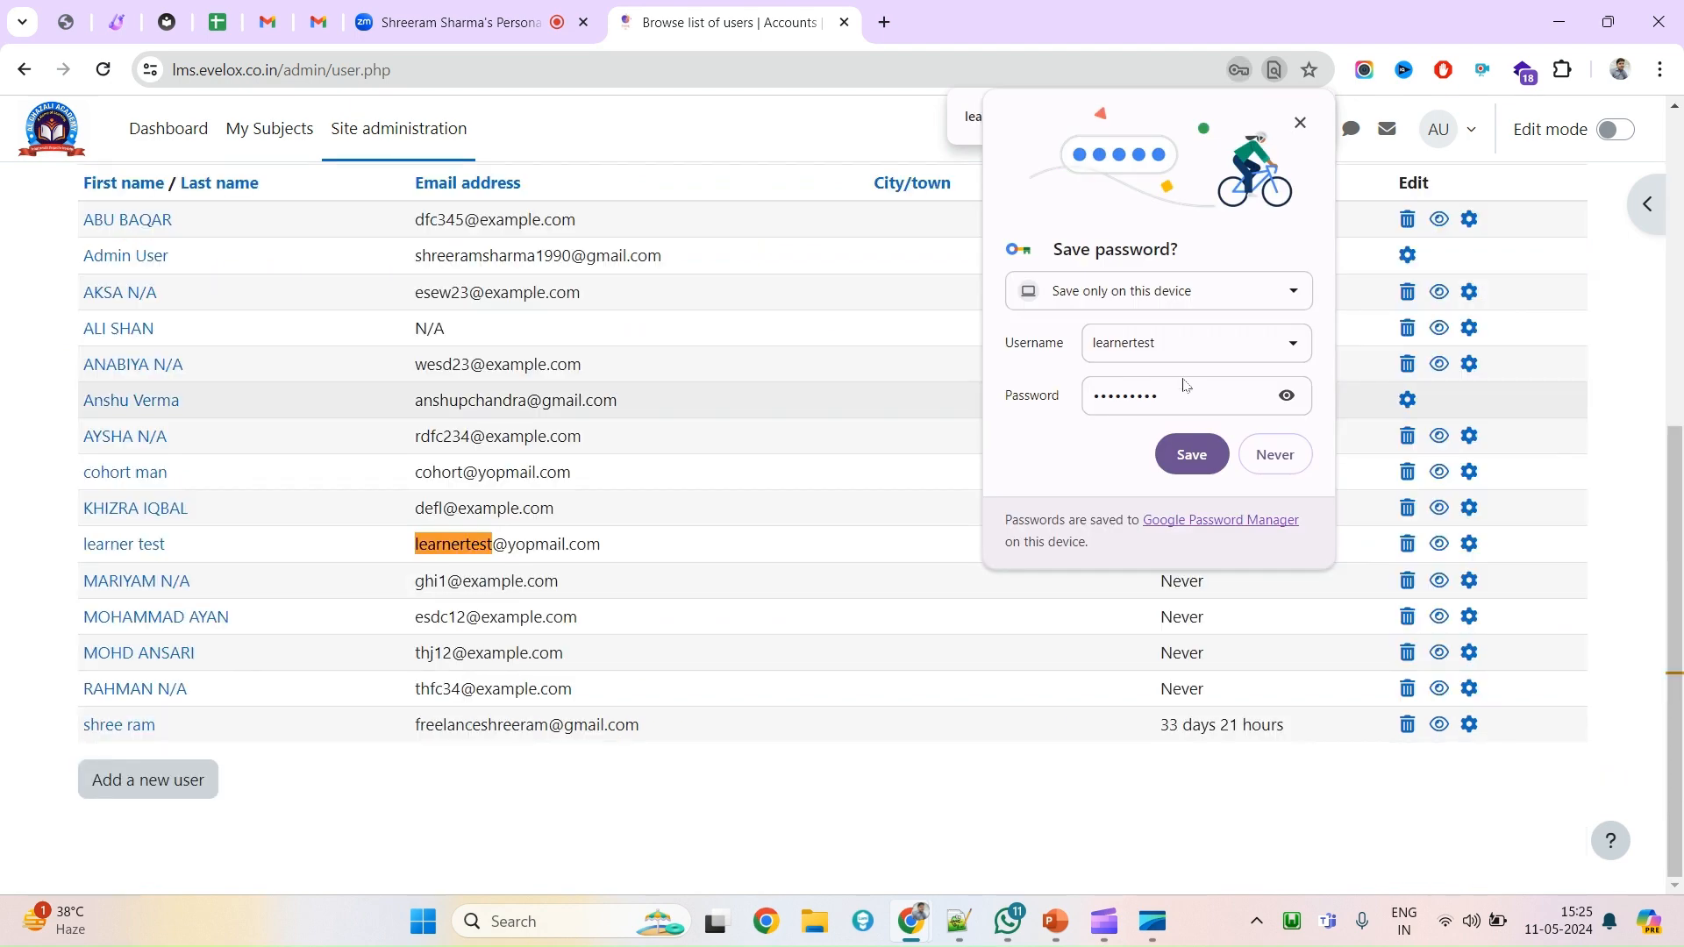
{"action": "left_click", "coordinate": [1273, 453]}
{"action": "scroll", "coordinate": [316, 550], "scroll_direction": "up", "scroll_amount": 6}
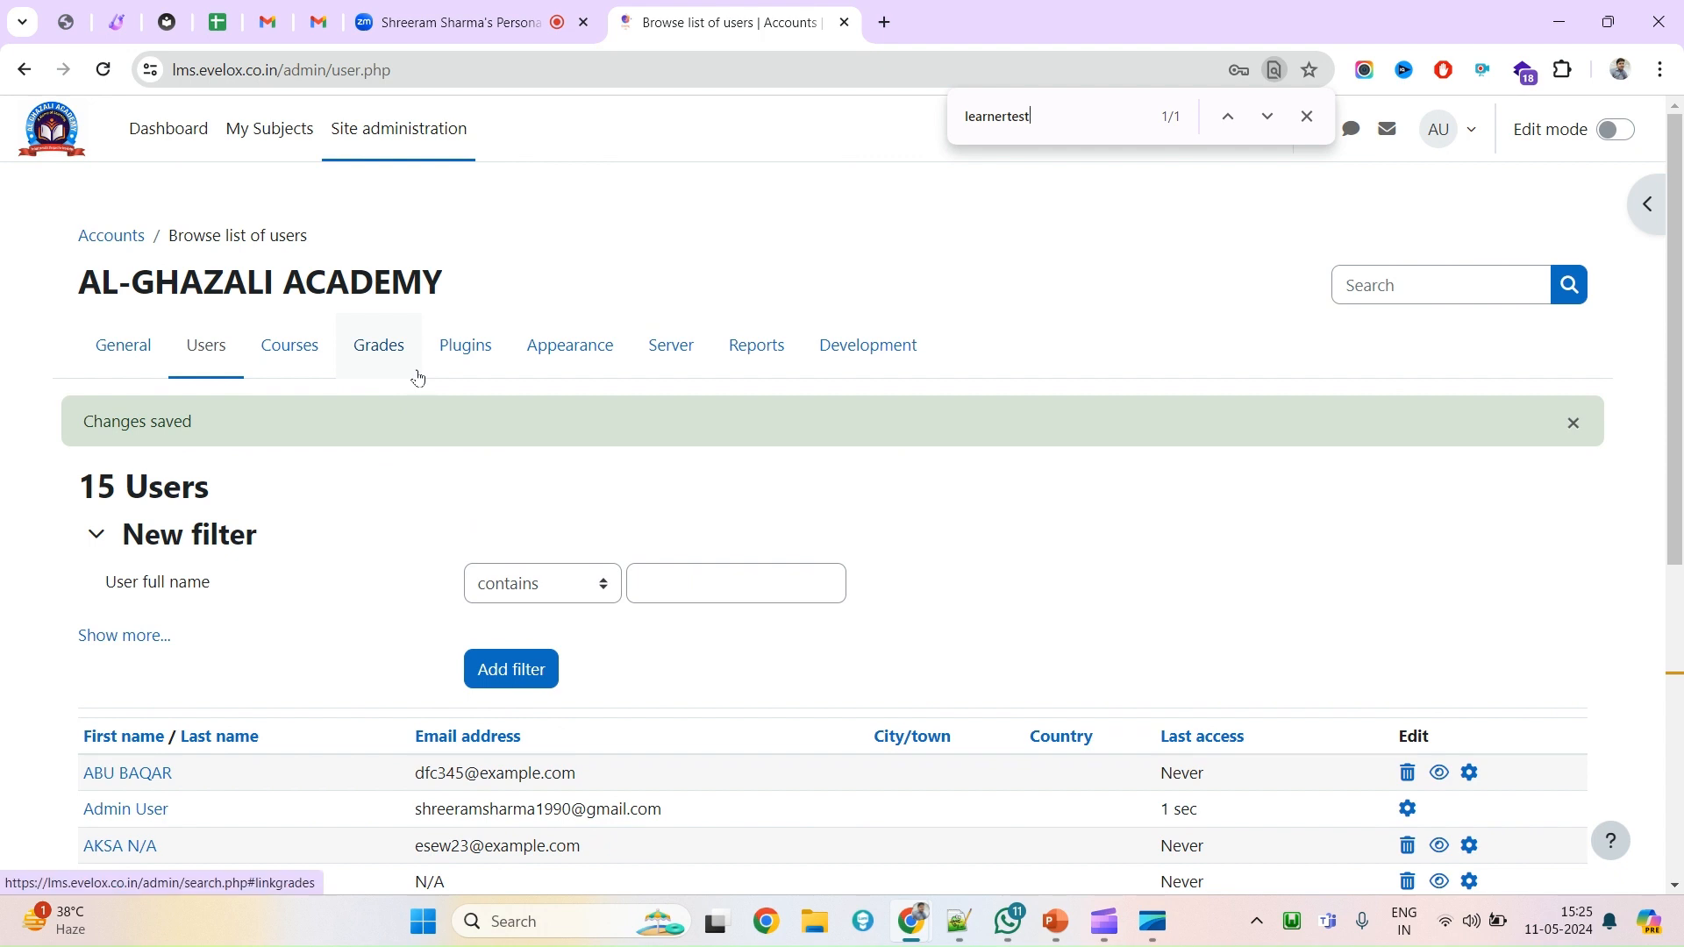
Open Browse list of users and locate the learner test account with last access Never.
{"action": "left_click", "coordinate": [390, 145]}
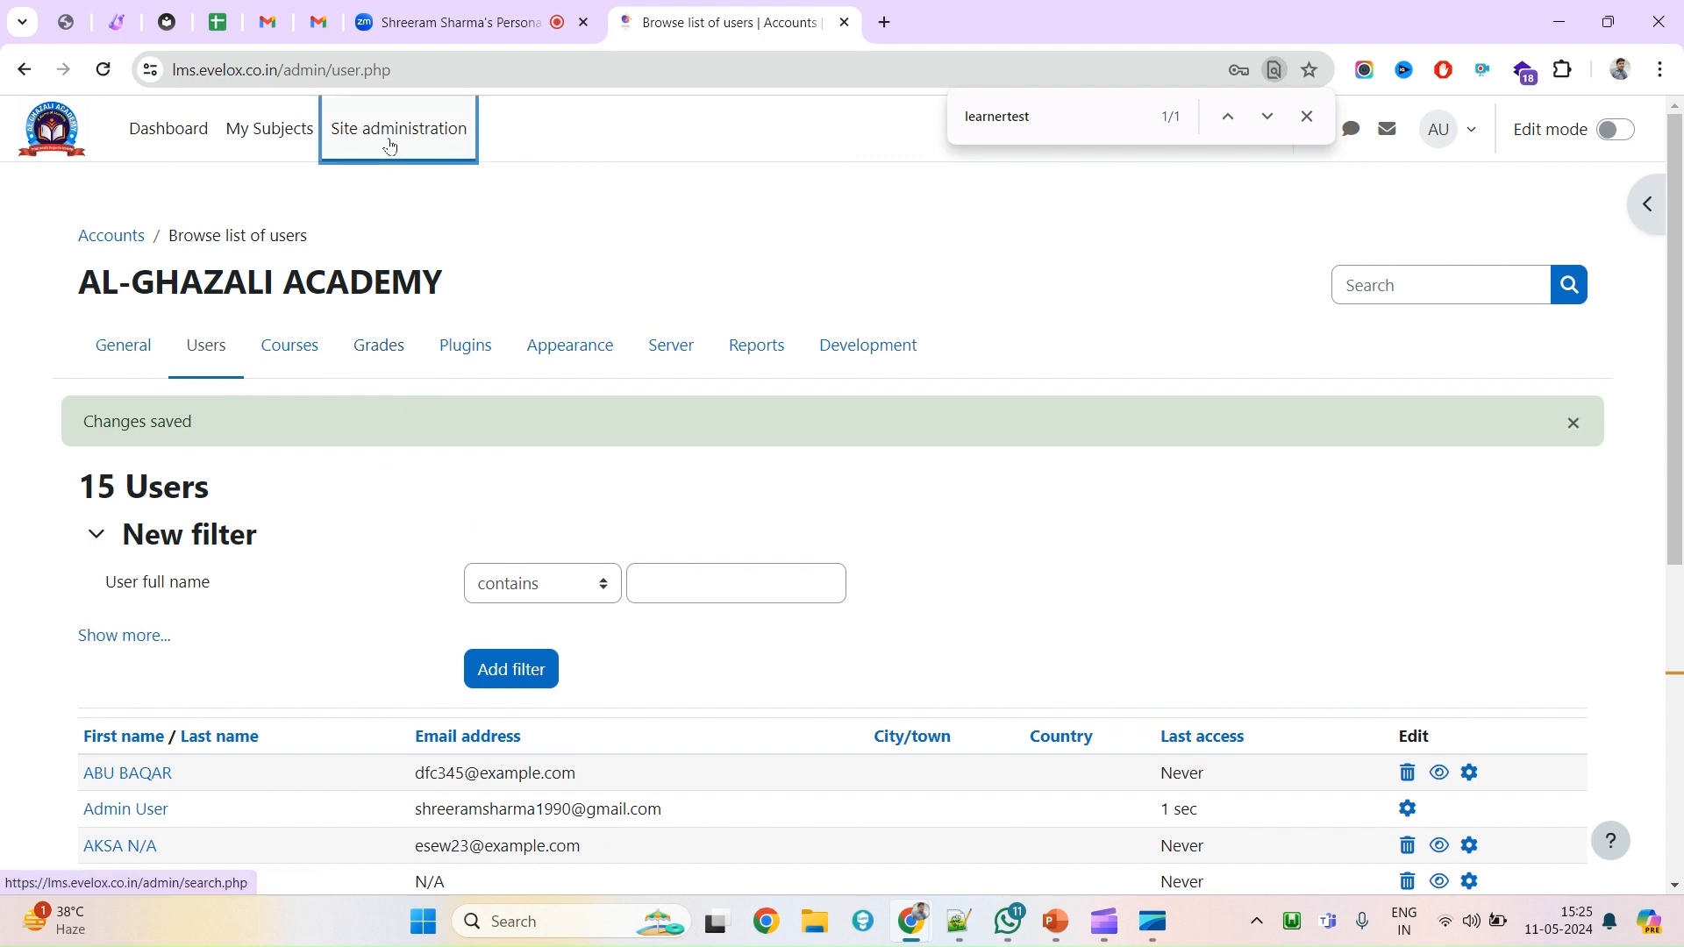
{"action": "left_click", "coordinate": [202, 368]}
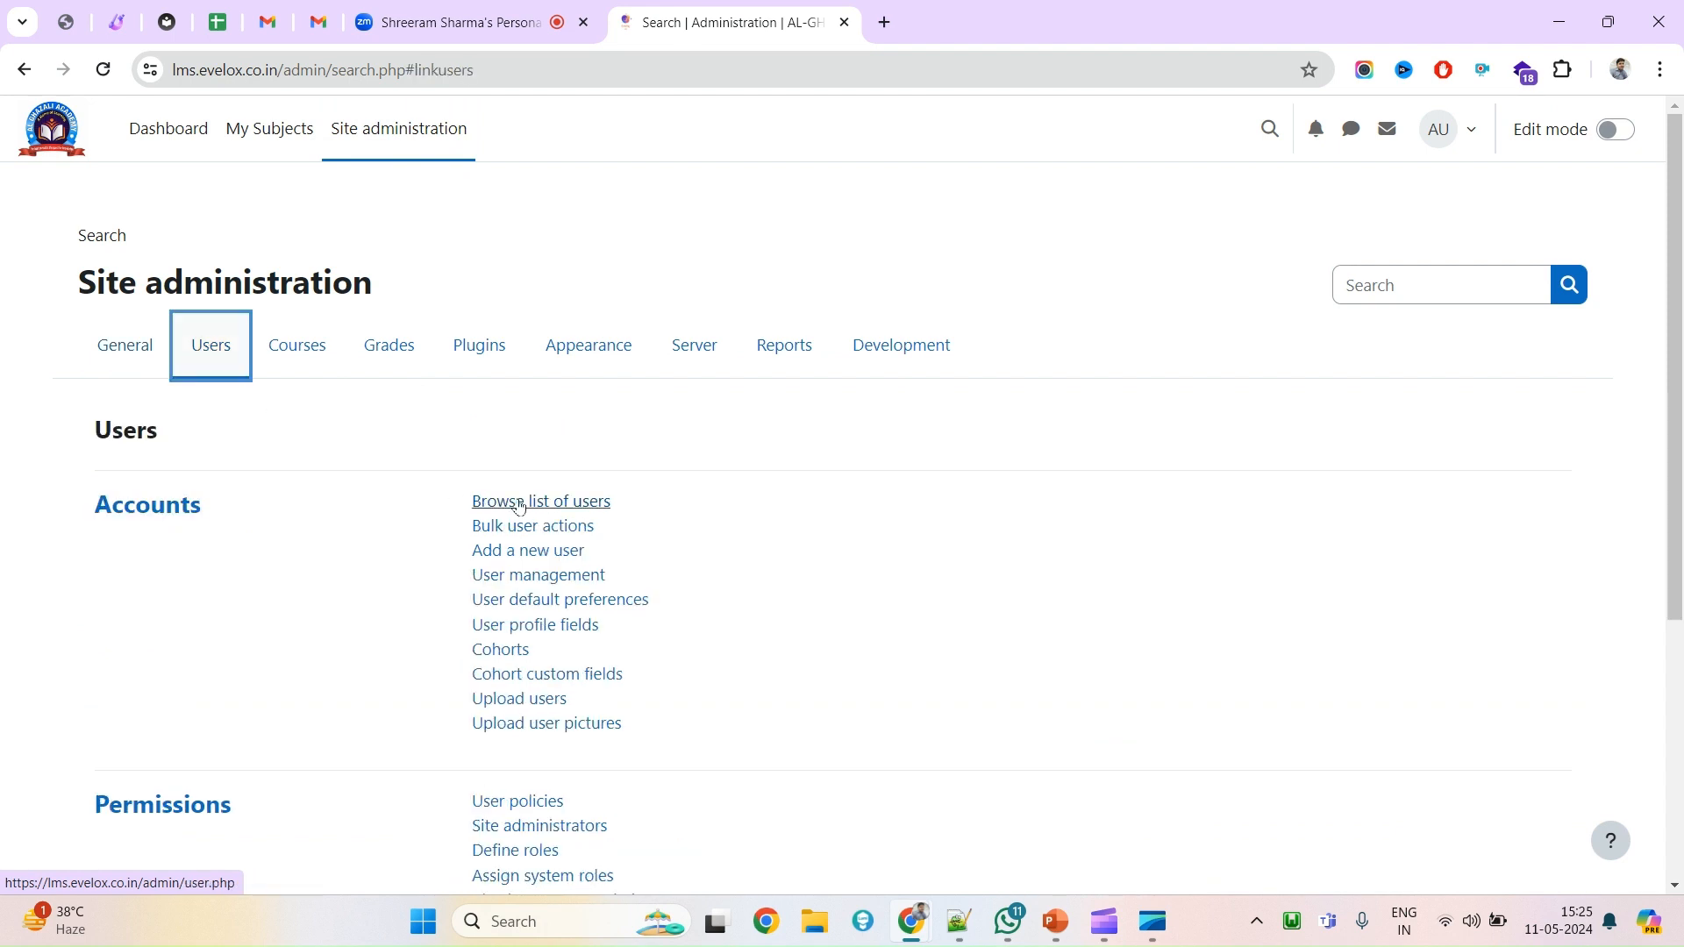
{"action": "left_click", "coordinate": [518, 503]}
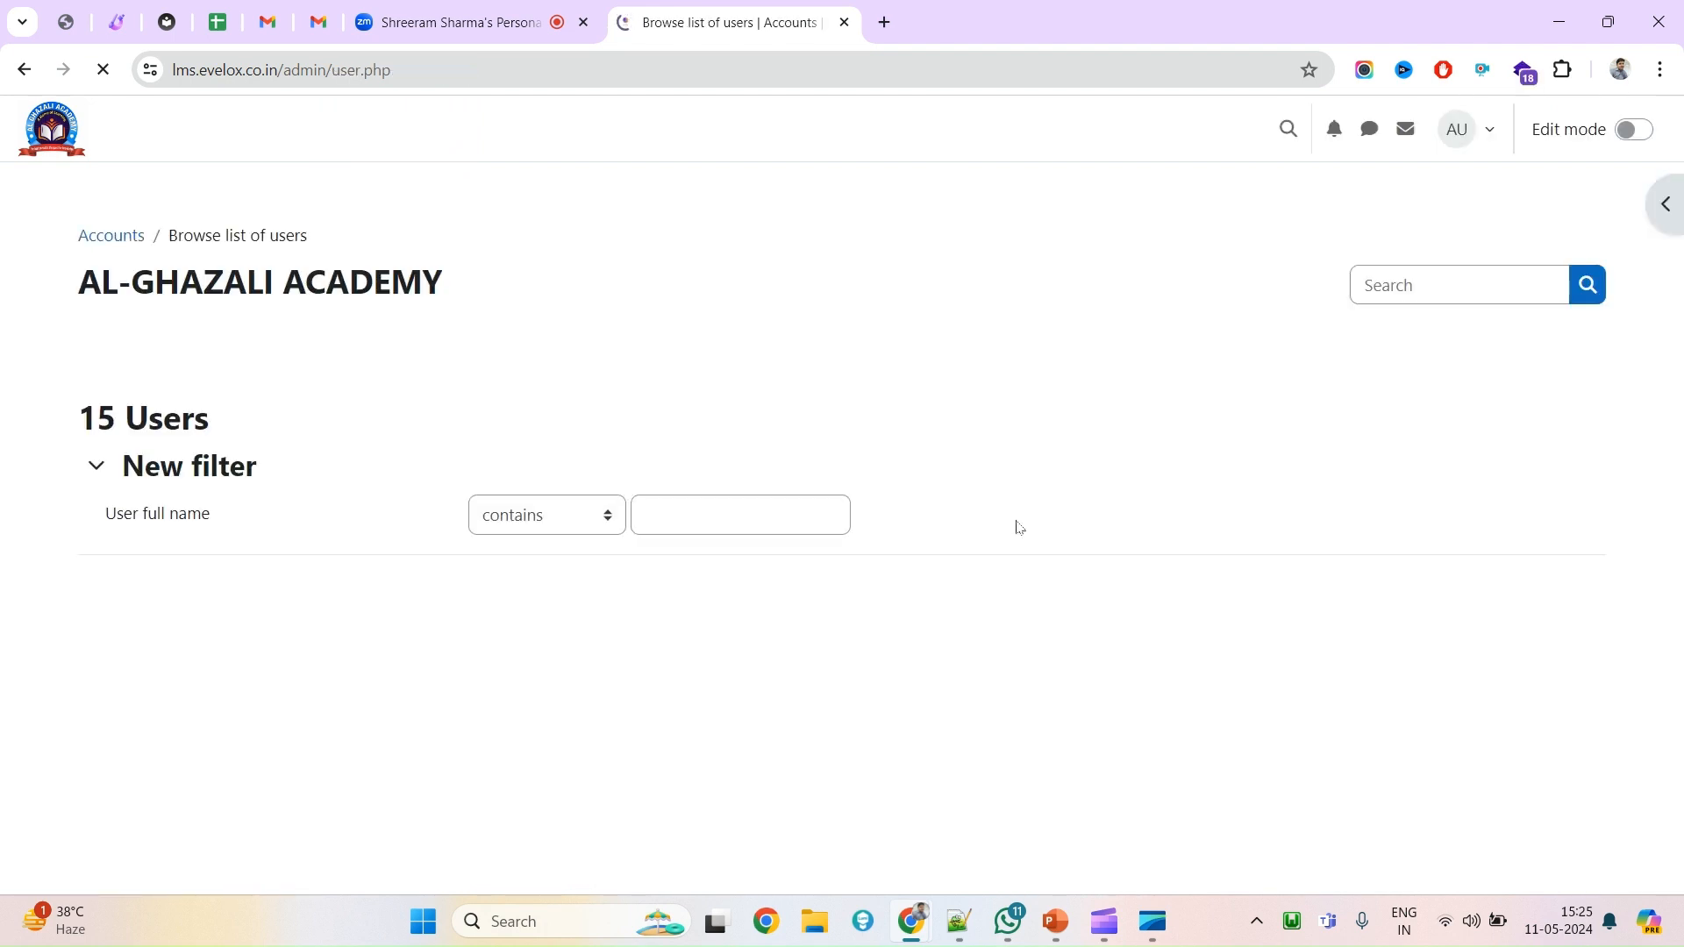
{"action": "scroll", "coordinate": [932, 707], "scroll_direction": "down", "scroll_amount": 5}
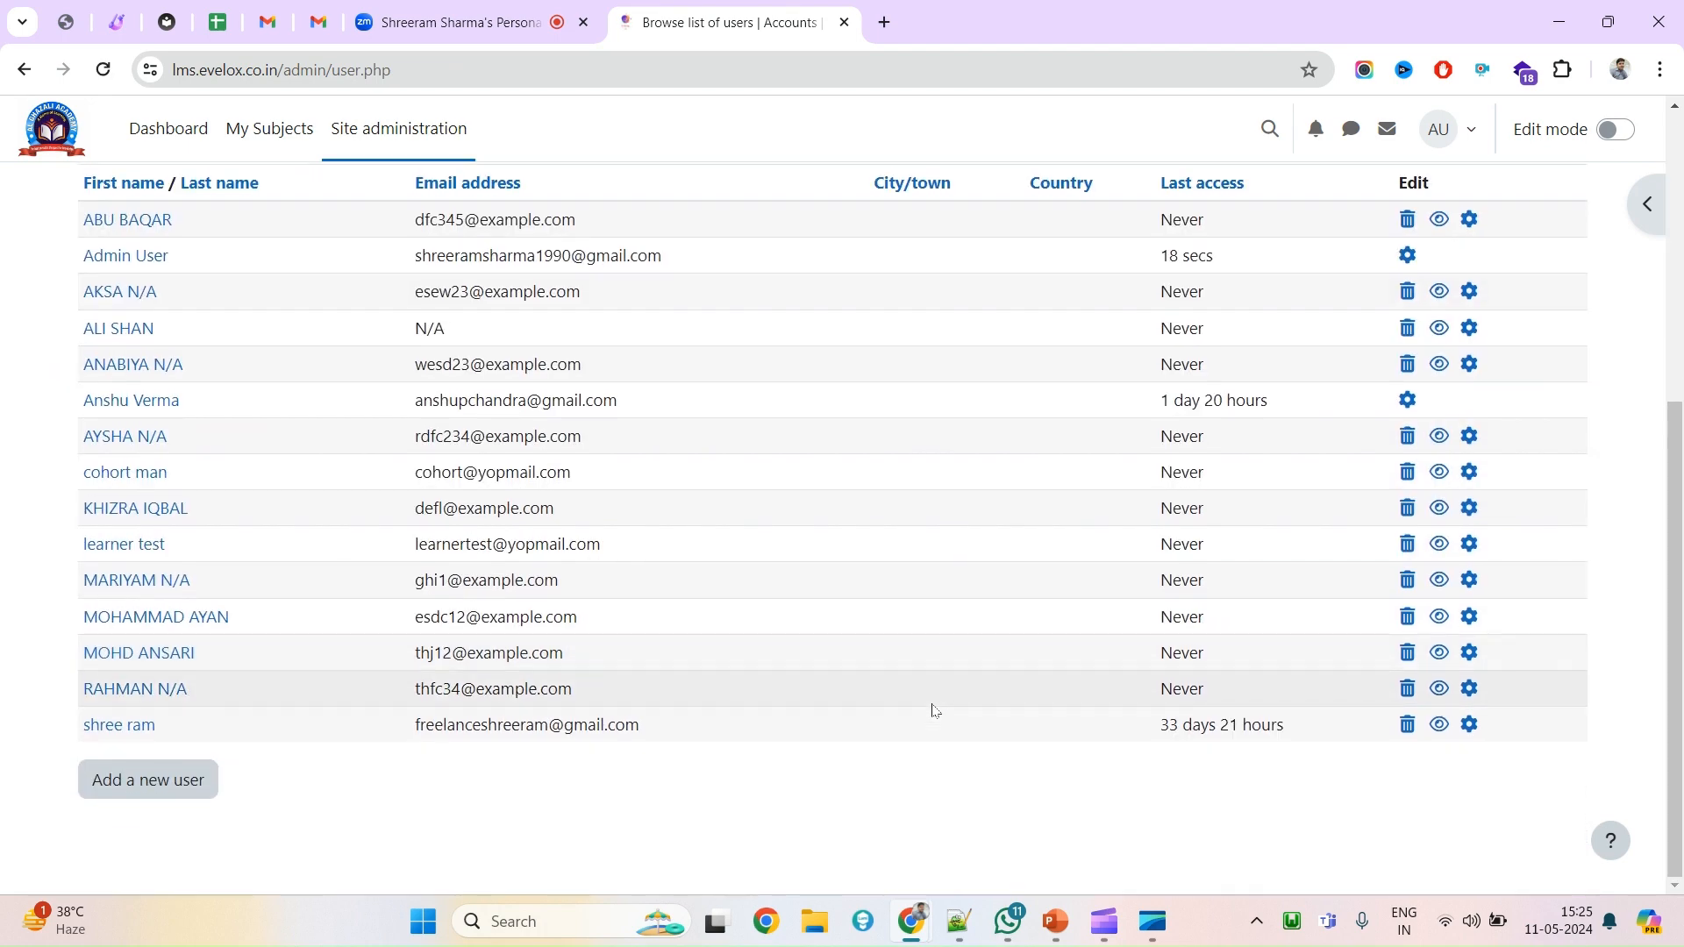
{"action": "key", "text": "ctrl+f"}
{"action": "key", "text": "Return"}
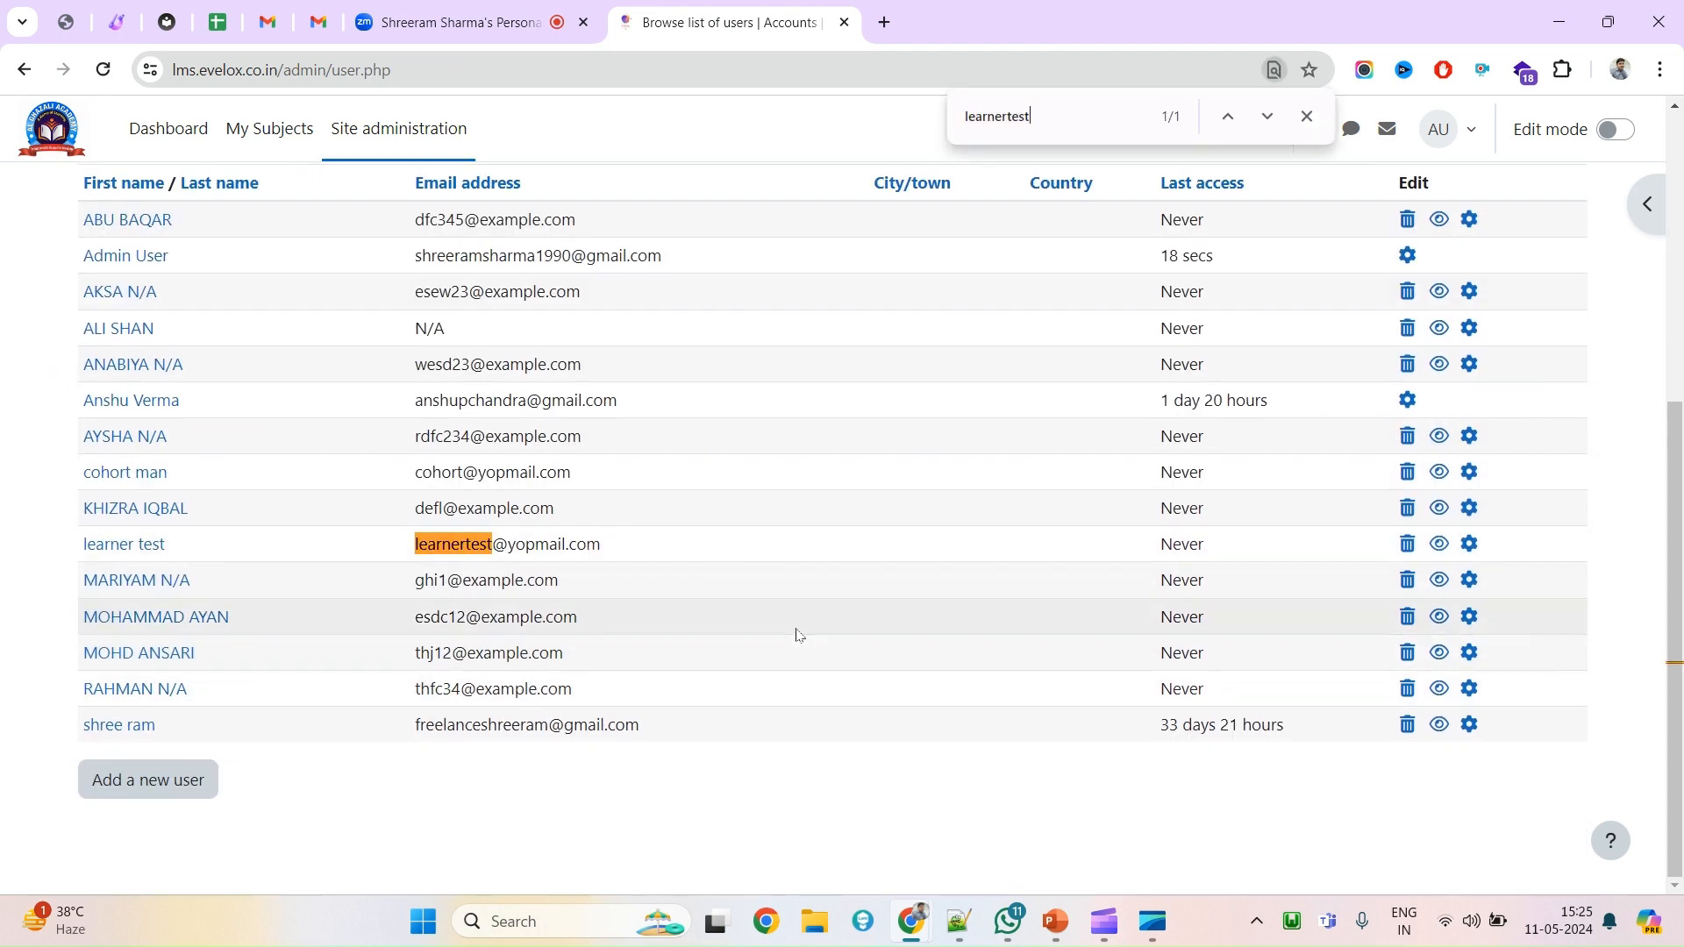
{"action": "scroll", "coordinate": [794, 632], "scroll_direction": "up", "scroll_amount": 1}
{"action": "scroll", "coordinate": [796, 634], "scroll_direction": "up", "scroll_amount": 2}
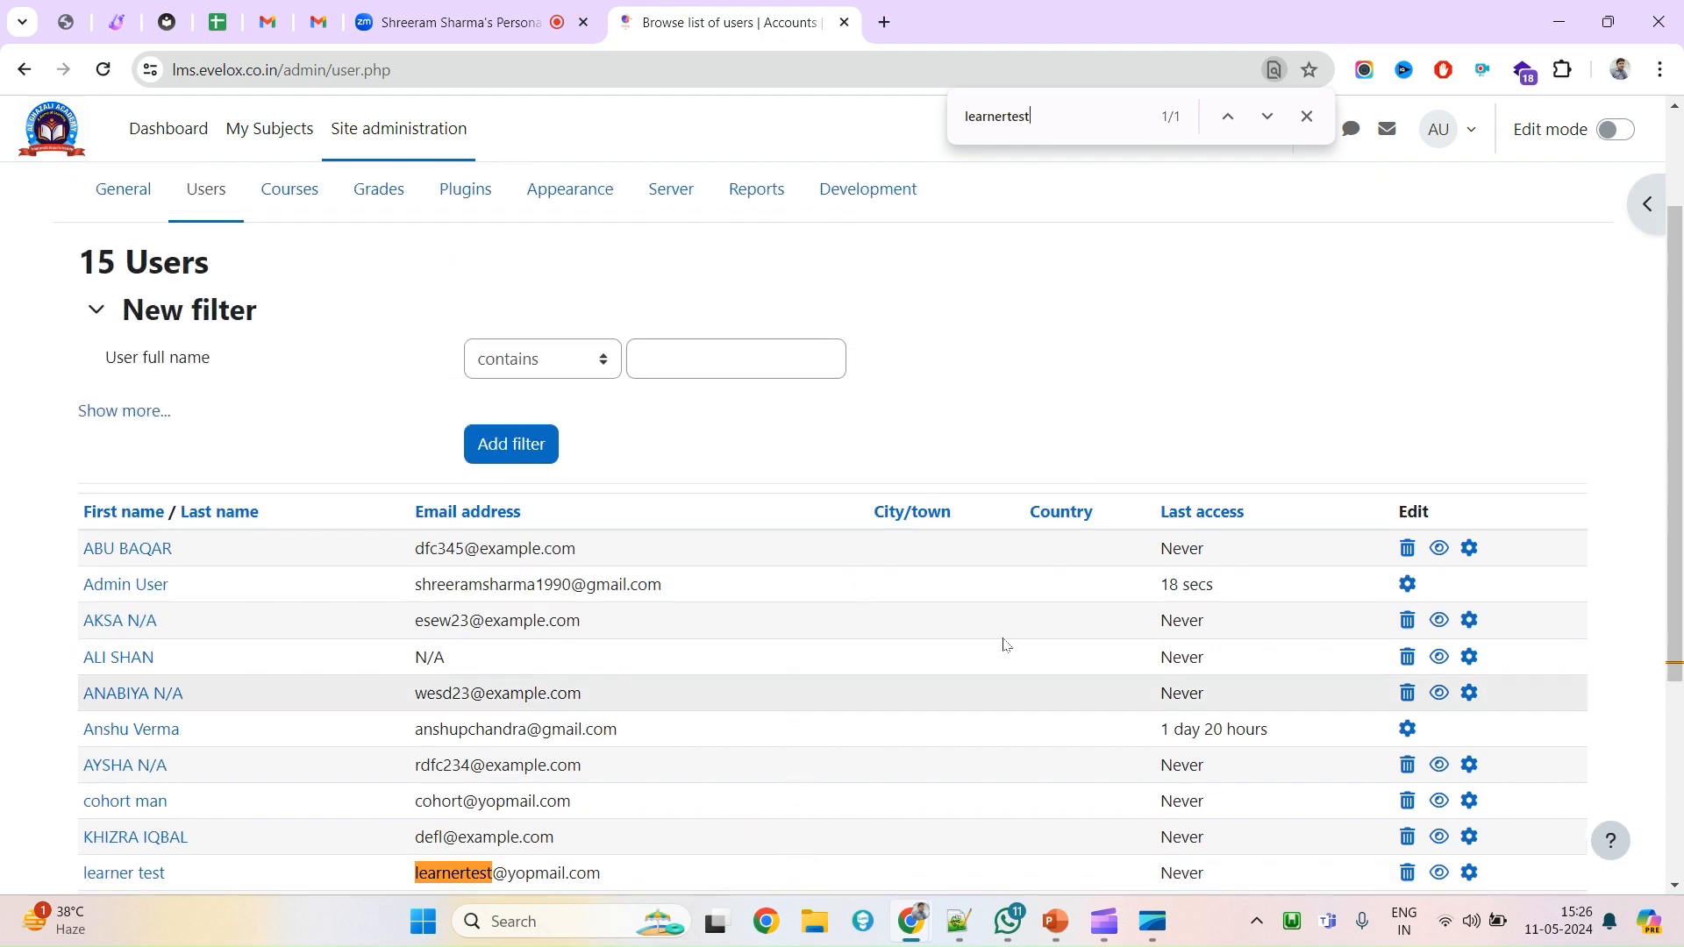
{"action": "scroll", "coordinate": [855, 645], "scroll_direction": "down", "scroll_amount": 1}
{"action": "scroll", "coordinate": [905, 481], "scroll_direction": "down", "scroll_amount": 1}
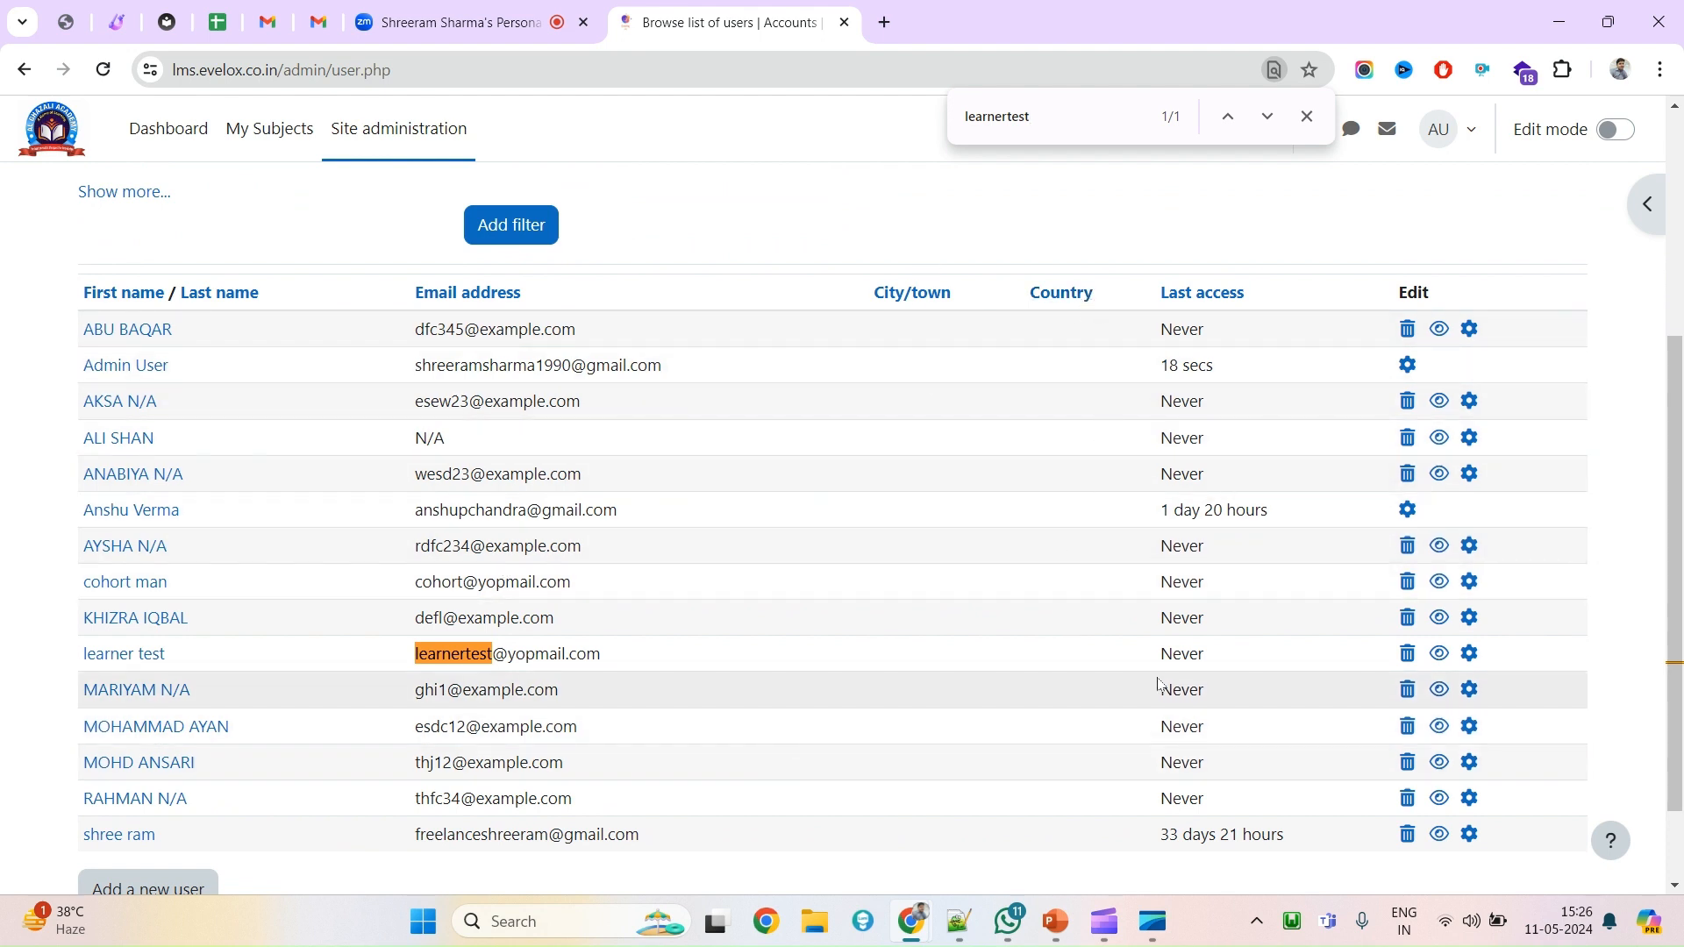
{"action": "double_click", "coordinate": [1179, 653]}
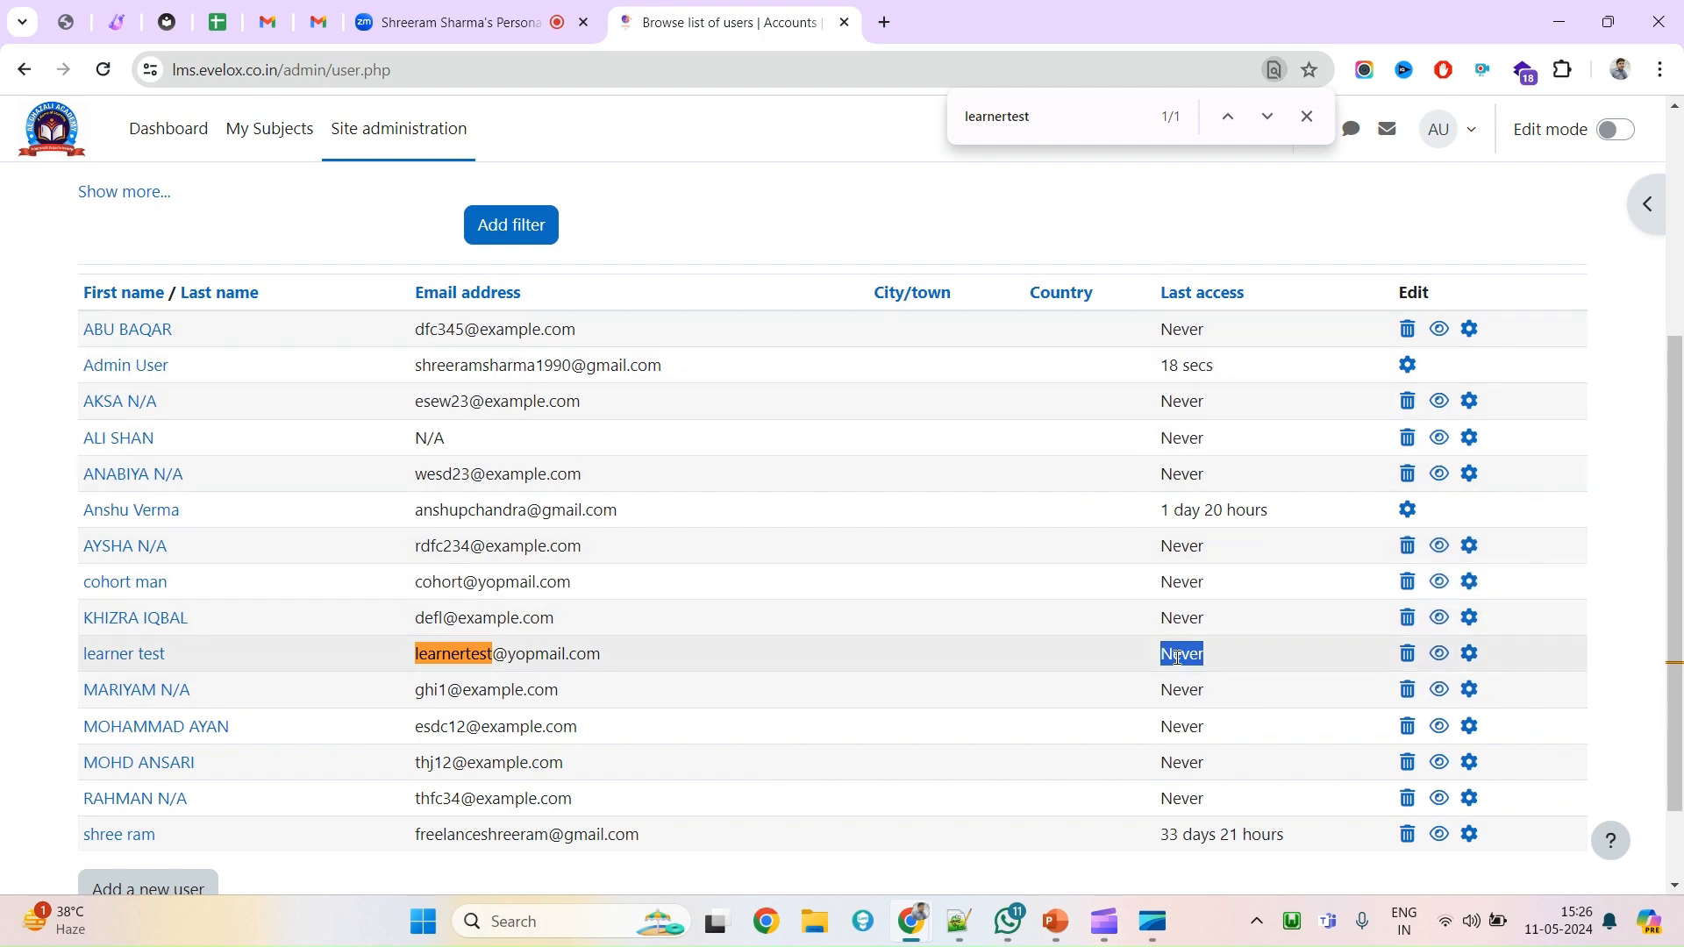
{"action": "scroll", "coordinate": [1149, 648], "scroll_direction": "up", "scroll_amount": 4}
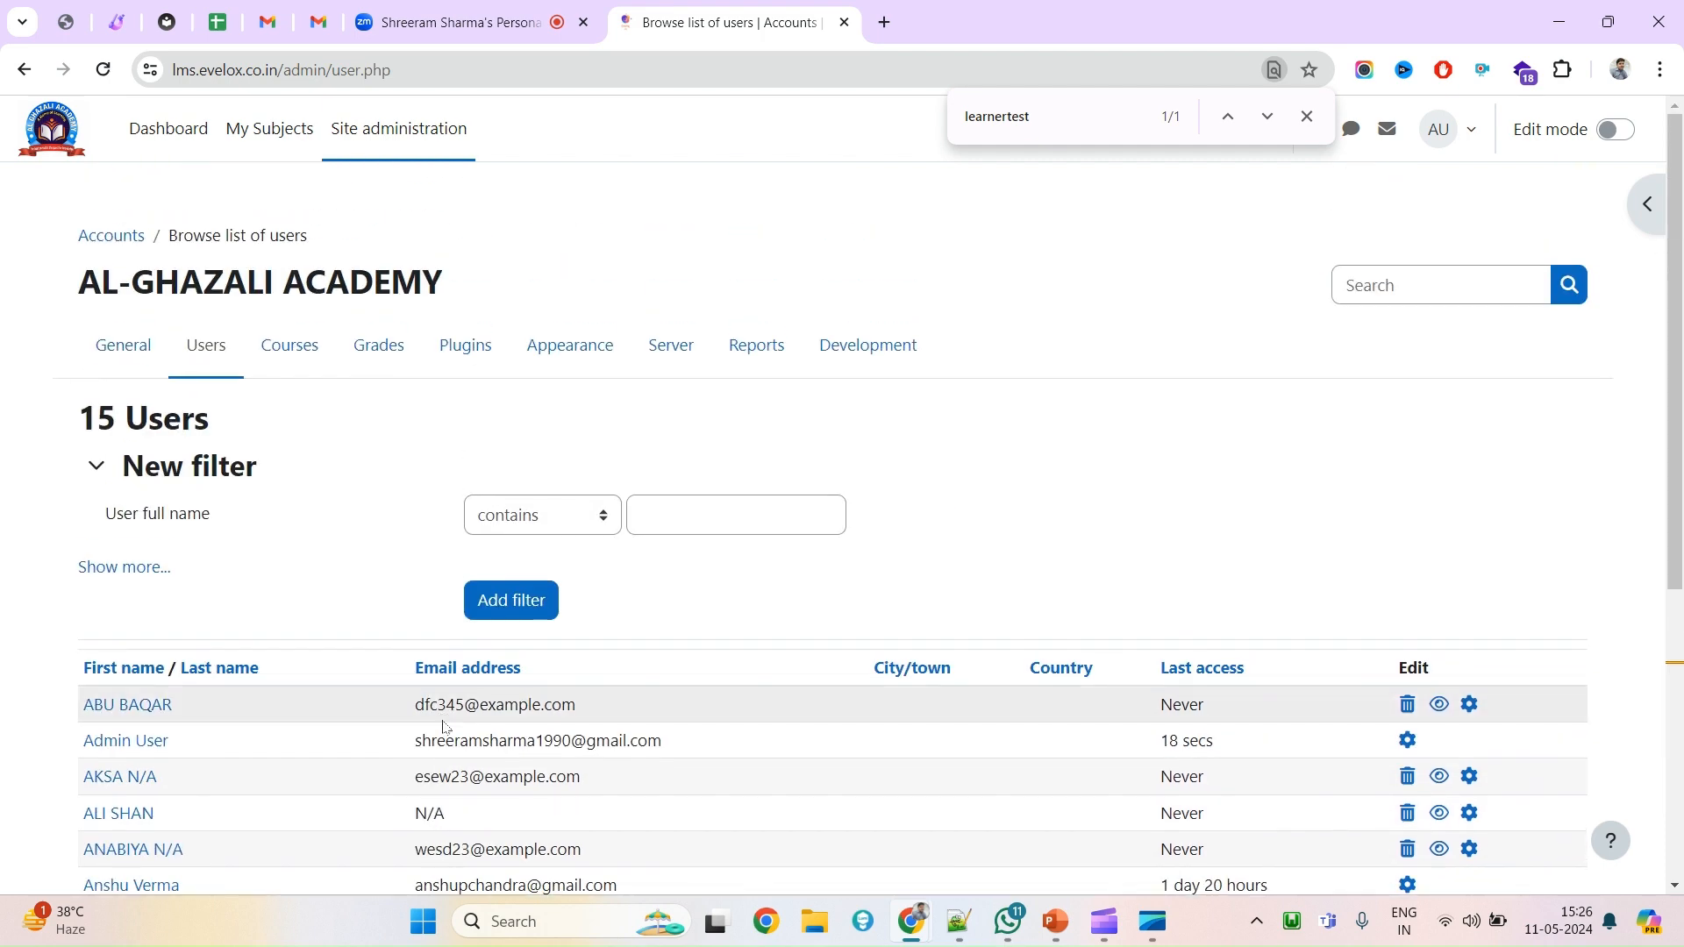
Open Upload users under Accounts and locate its example.csv sample file link.
{"action": "left_click", "coordinate": [185, 358]}
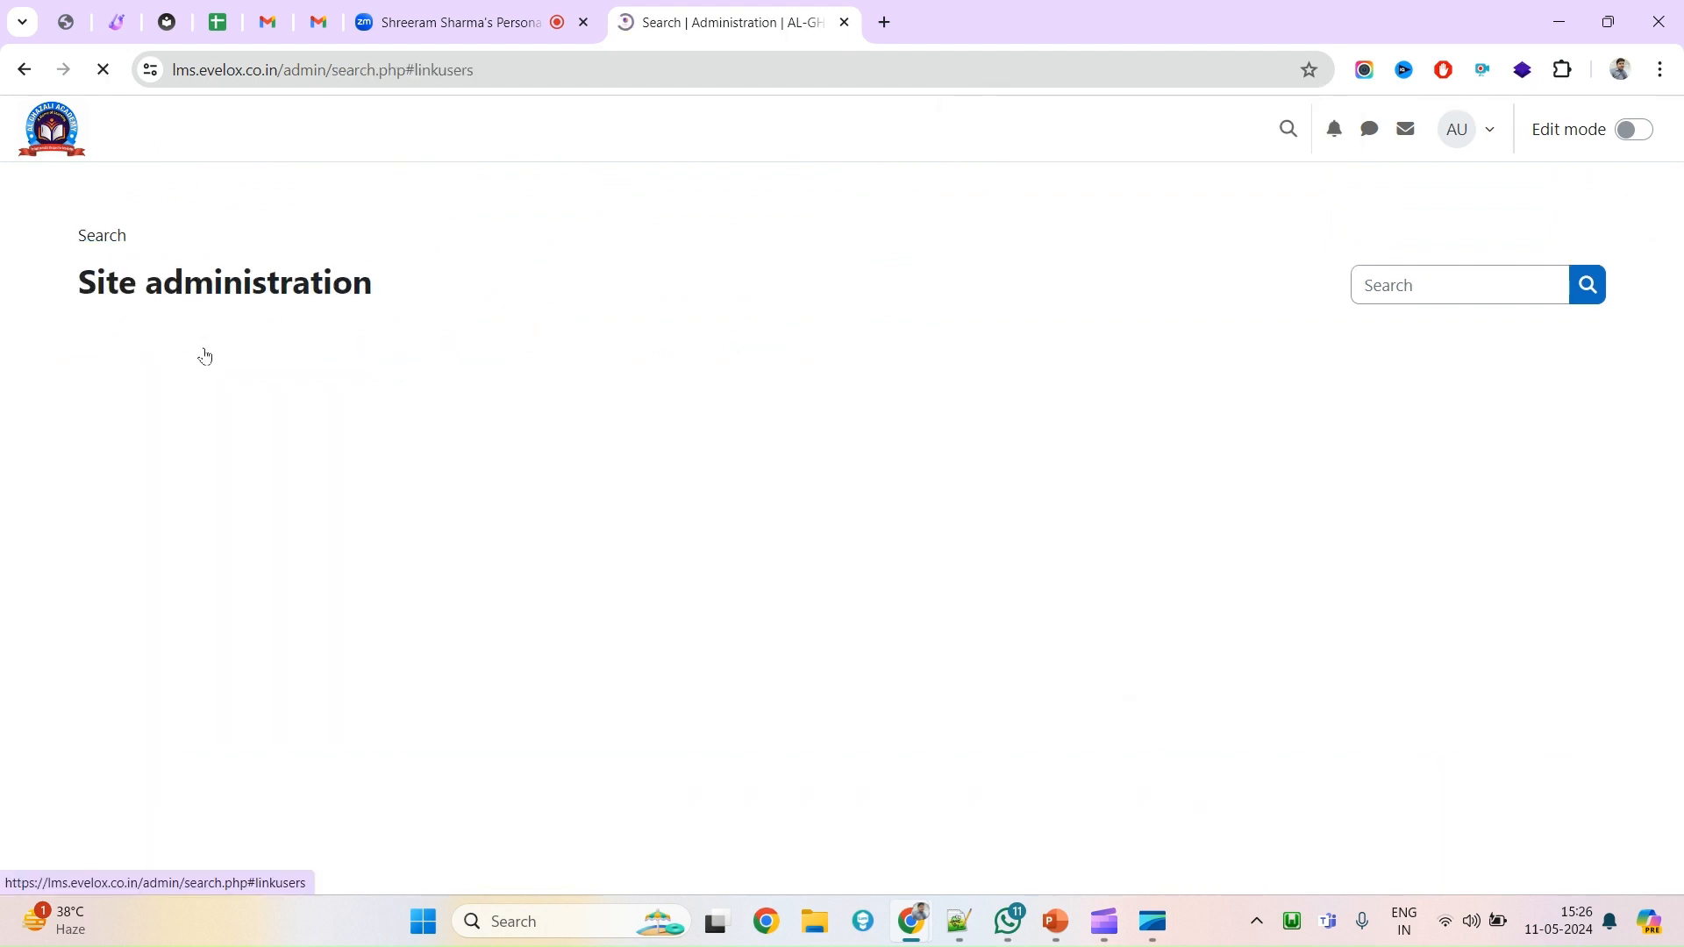
{"action": "scroll", "coordinate": [486, 575], "scroll_direction": "up", "scroll_amount": 1}
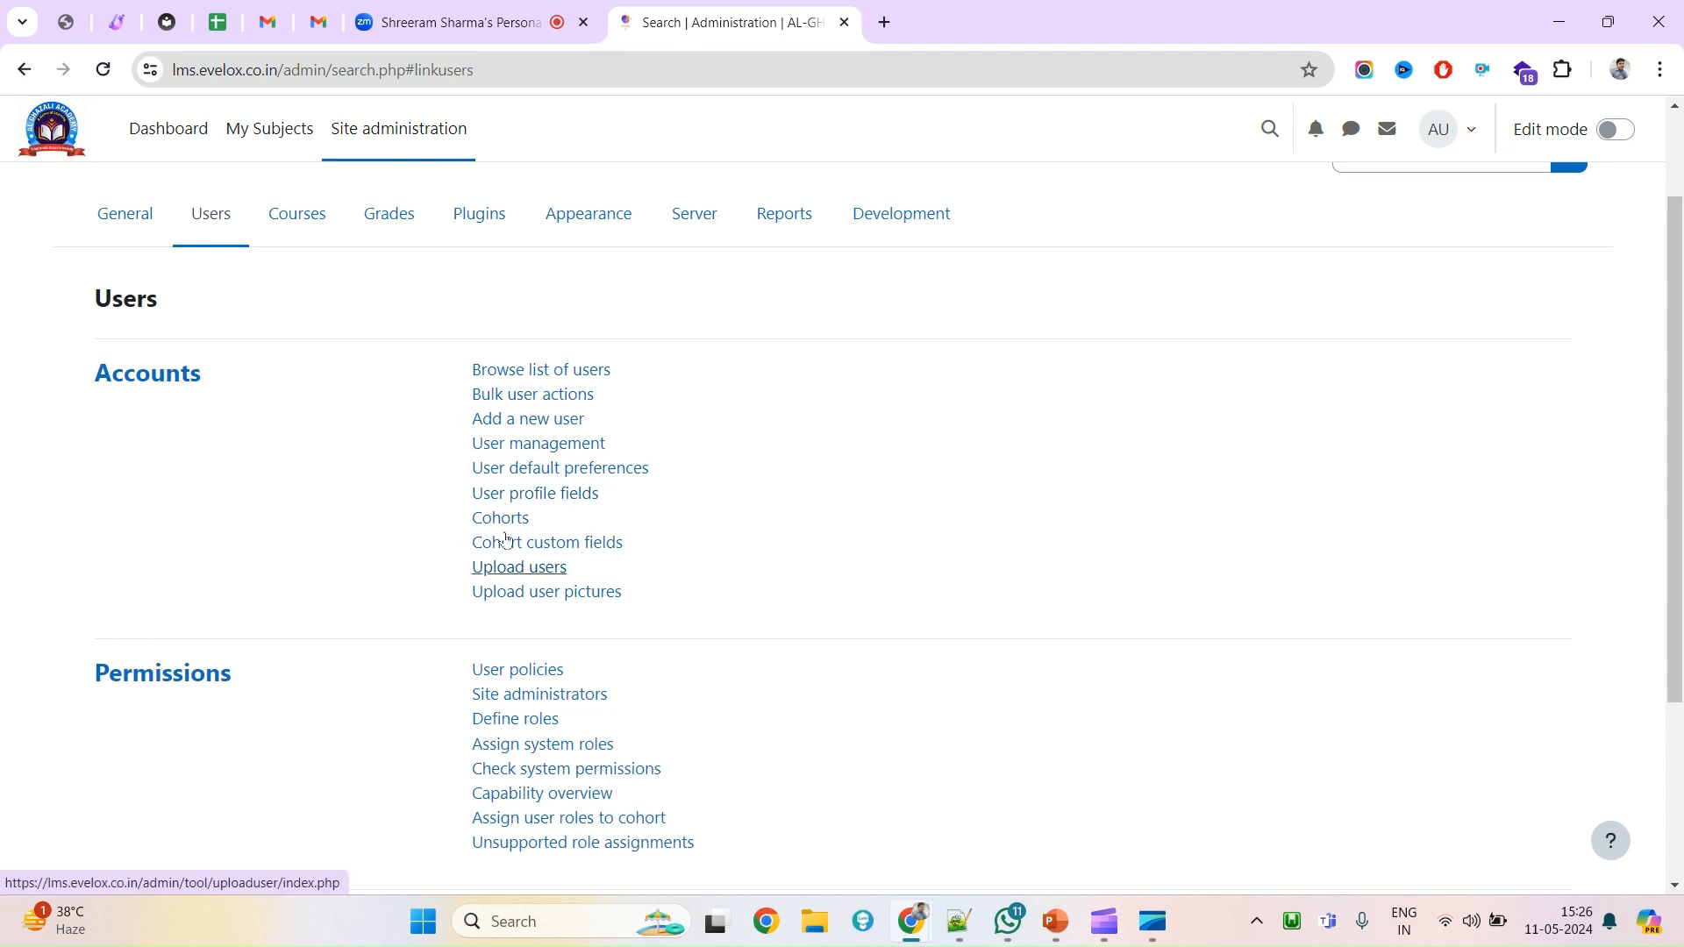
{"action": "left_click_drag", "start_coordinate": [467, 572], "coordinate": [545, 572]}
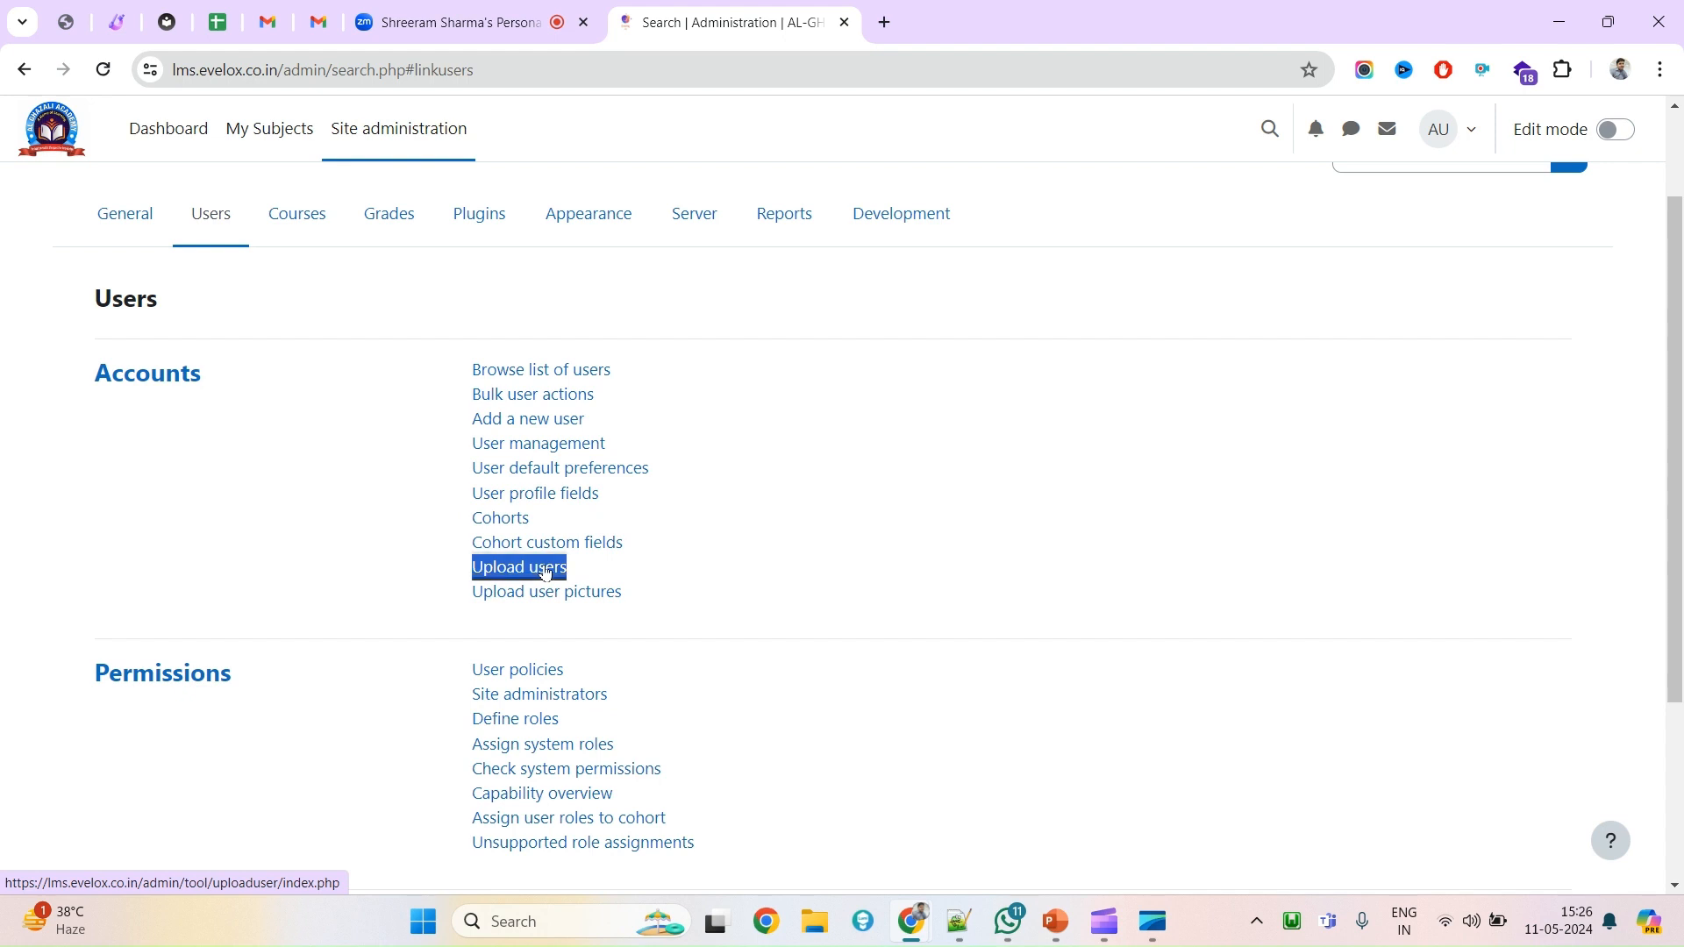
{"action": "left_click", "coordinate": [545, 571]}
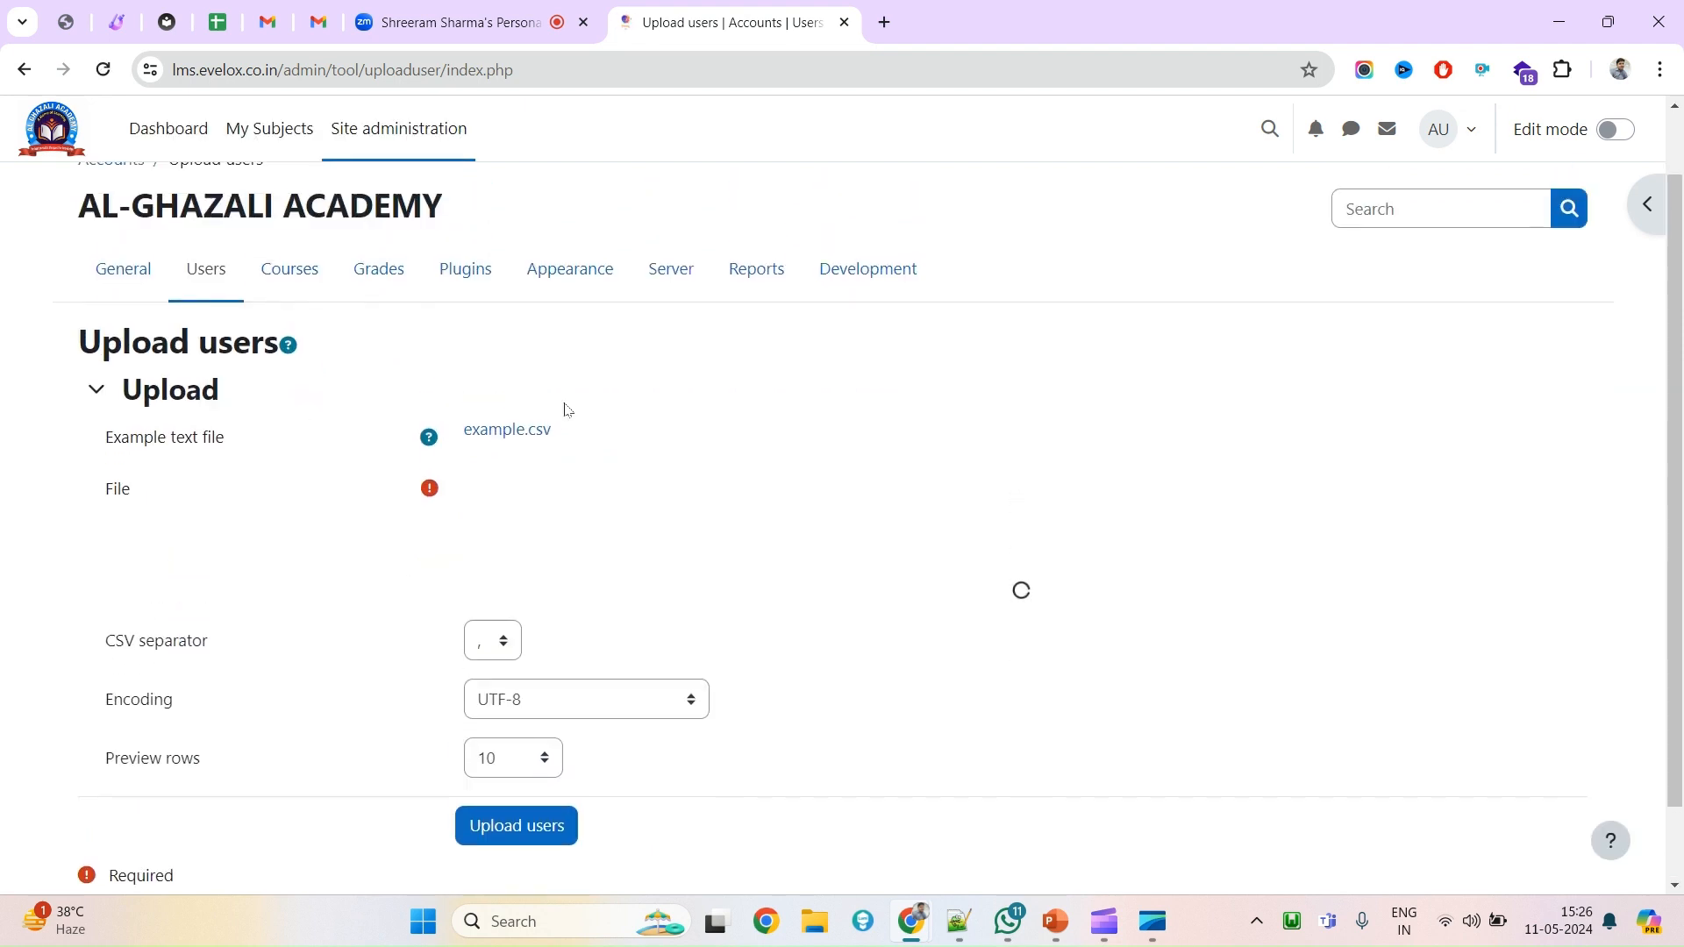
{"action": "scroll", "coordinate": [270, 503], "scroll_direction": "down", "scroll_amount": 1}
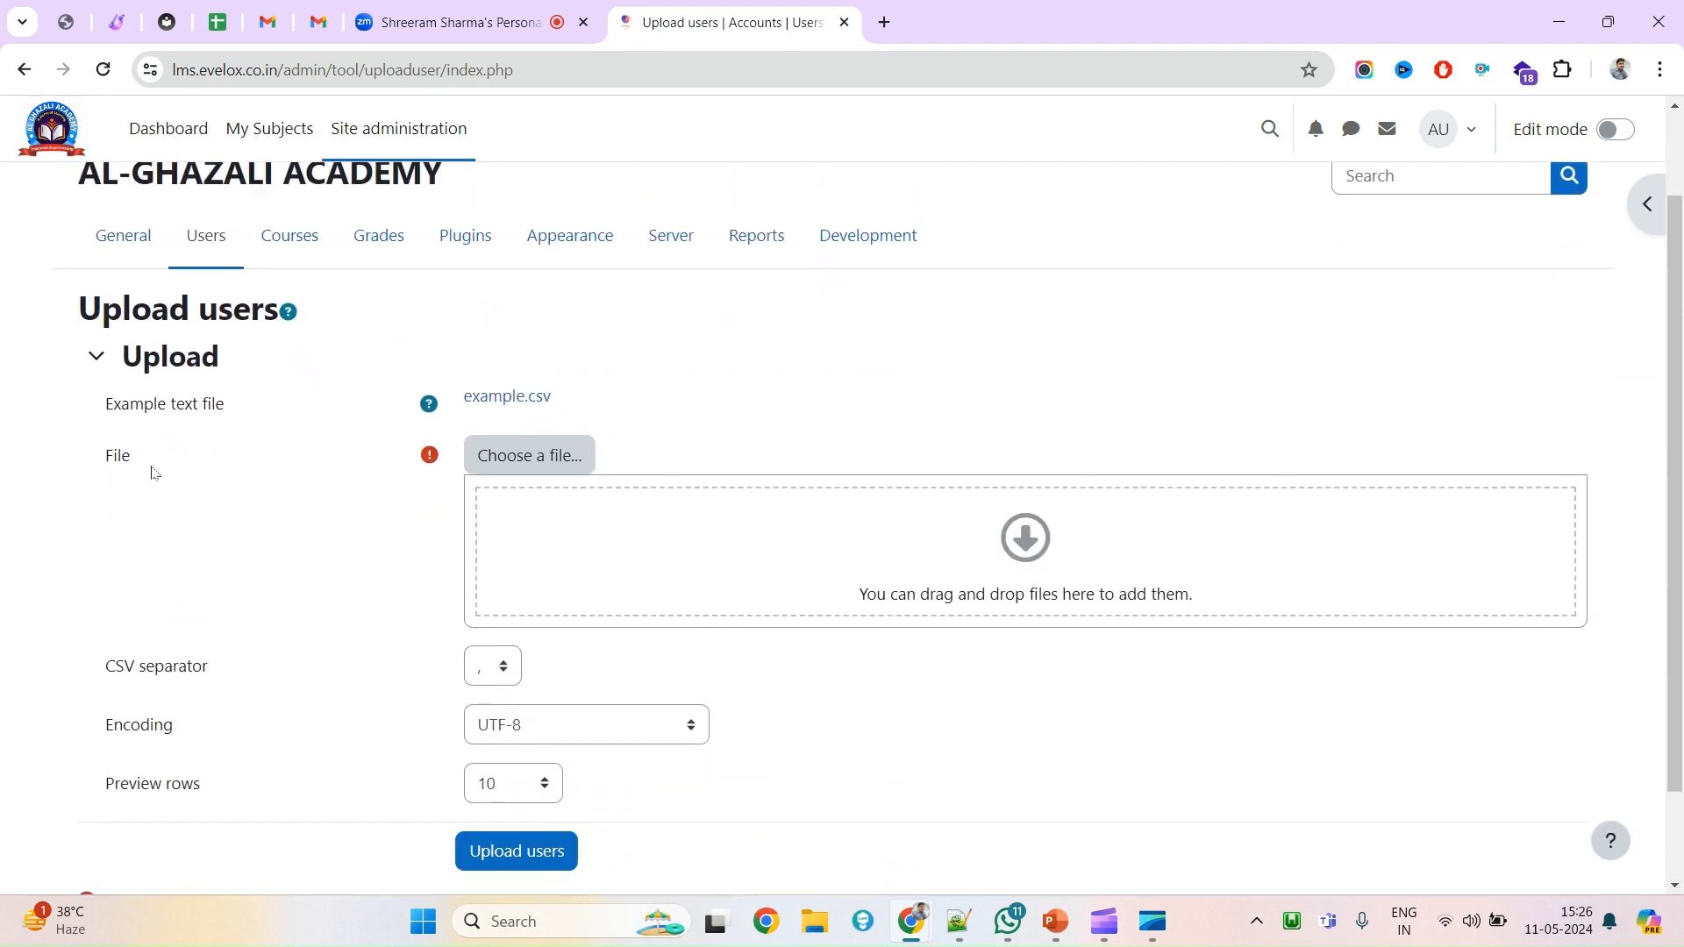
{"action": "left_click_drag", "start_coordinate": [106, 403], "coordinate": [241, 409]}
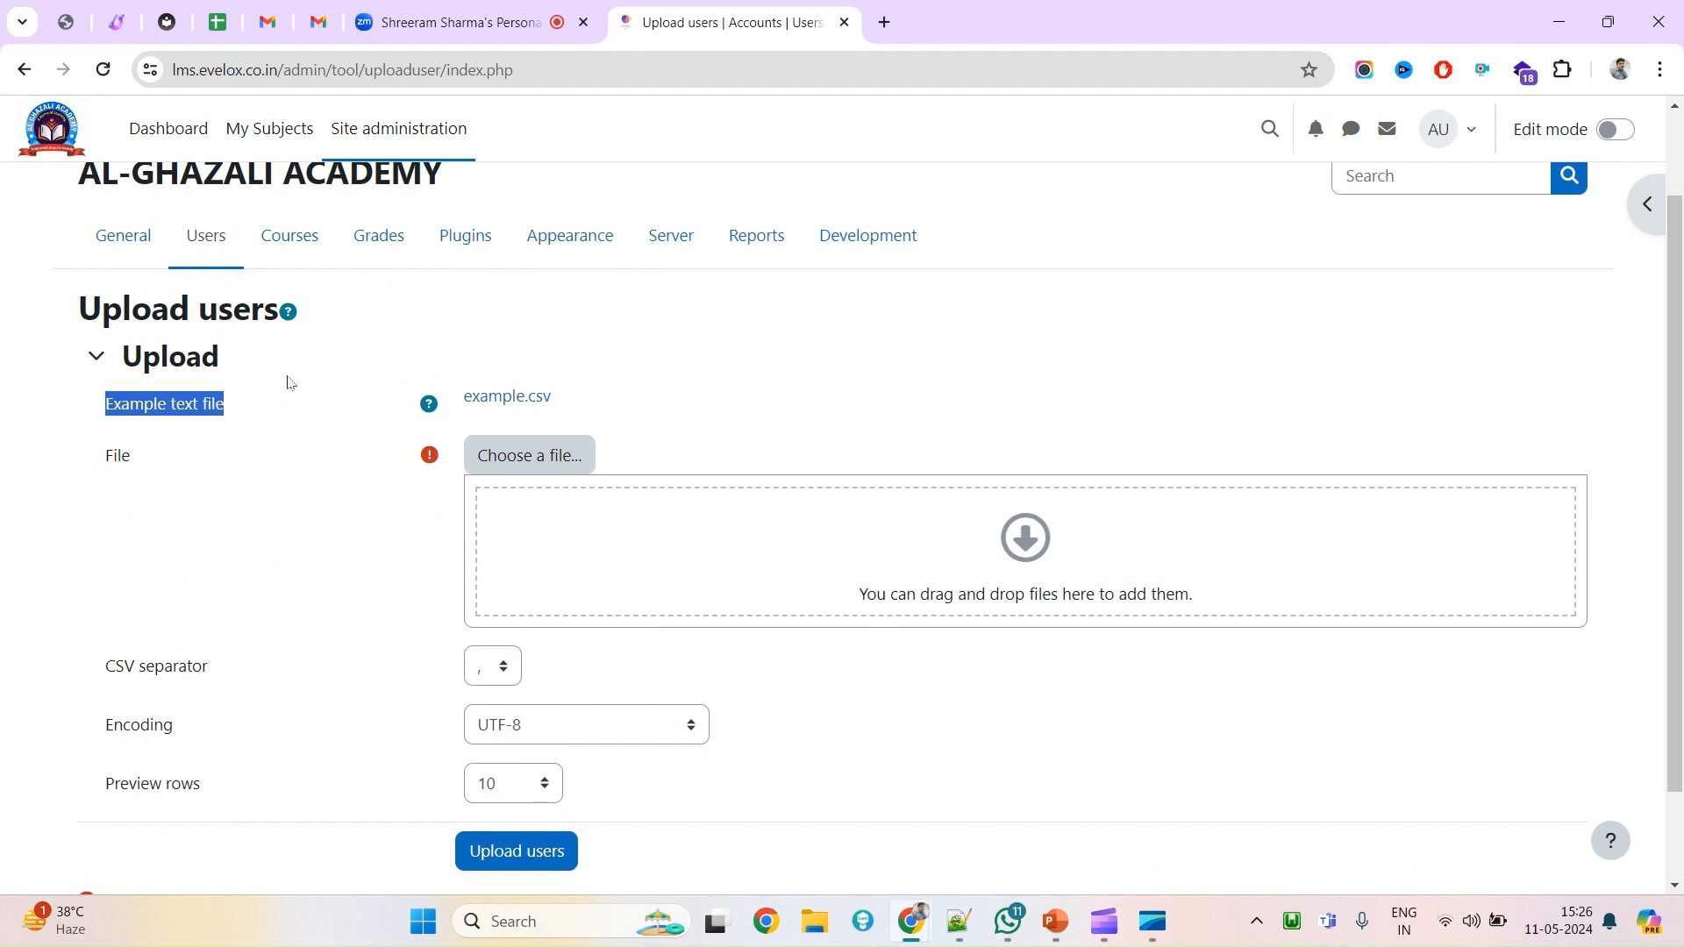
{"action": "scroll", "coordinate": [283, 488], "scroll_direction": "up", "scroll_amount": 1}
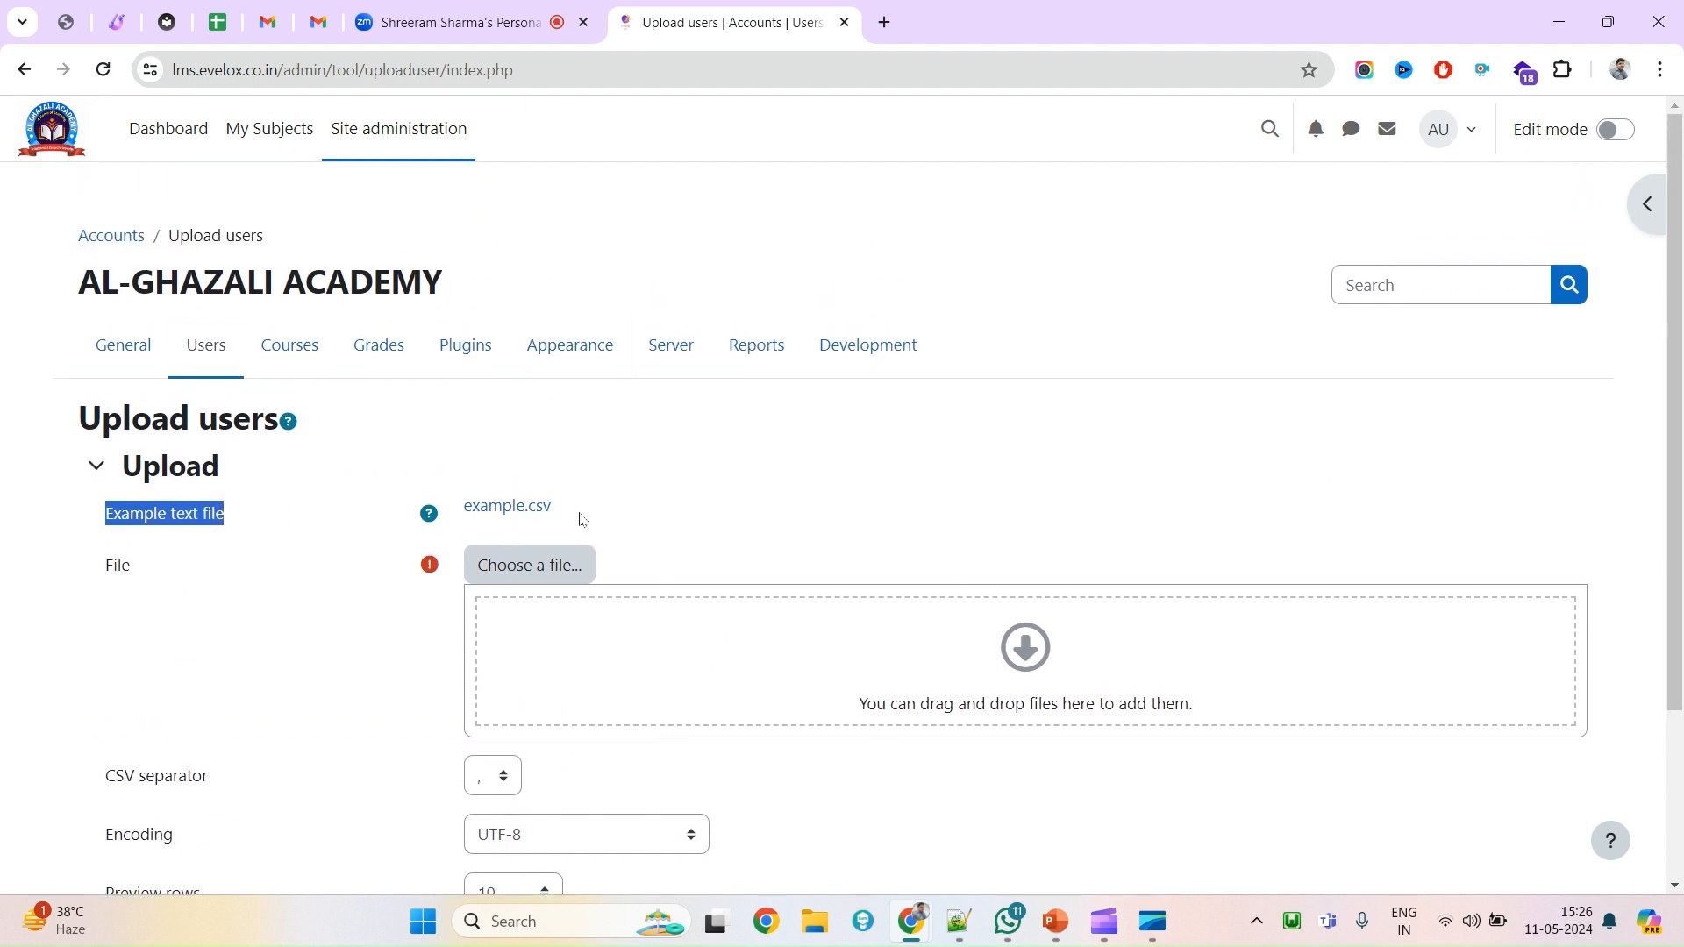
{"action": "left_click_drag", "start_coordinate": [579, 519], "coordinate": [468, 506]}
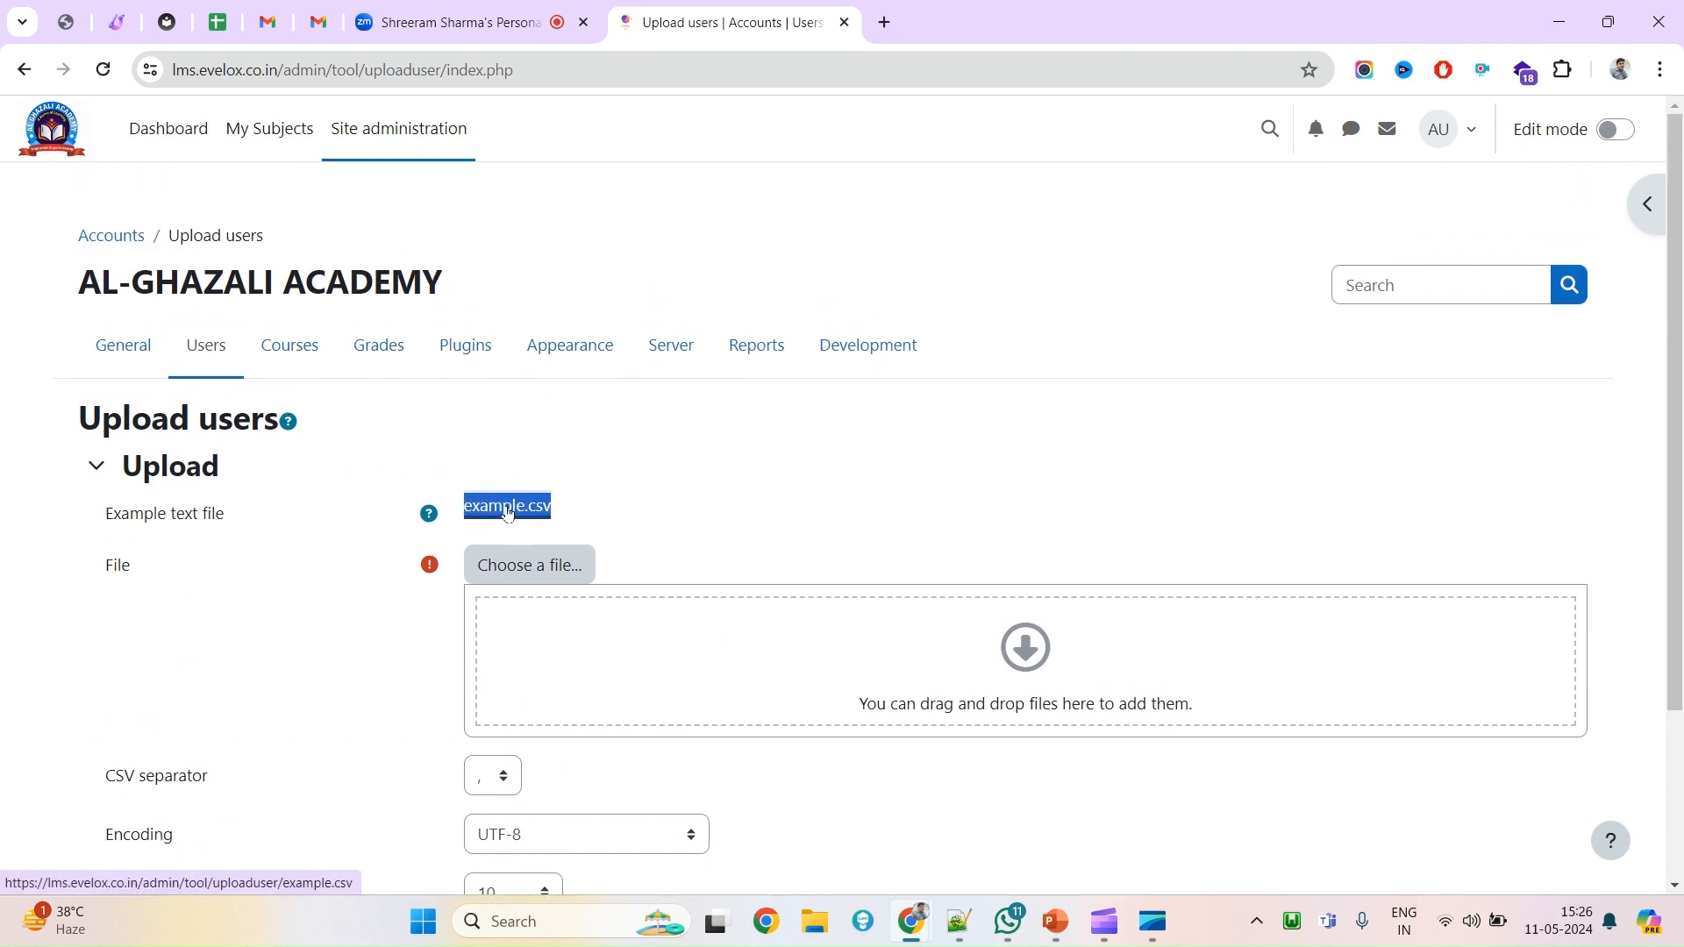
Open example.csv in a new tab and save it to Downloads, overwriting the existing copy.
{"action": "middle_click", "coordinate": [507, 513]}
{"action": "left_click", "coordinate": [921, 5]}
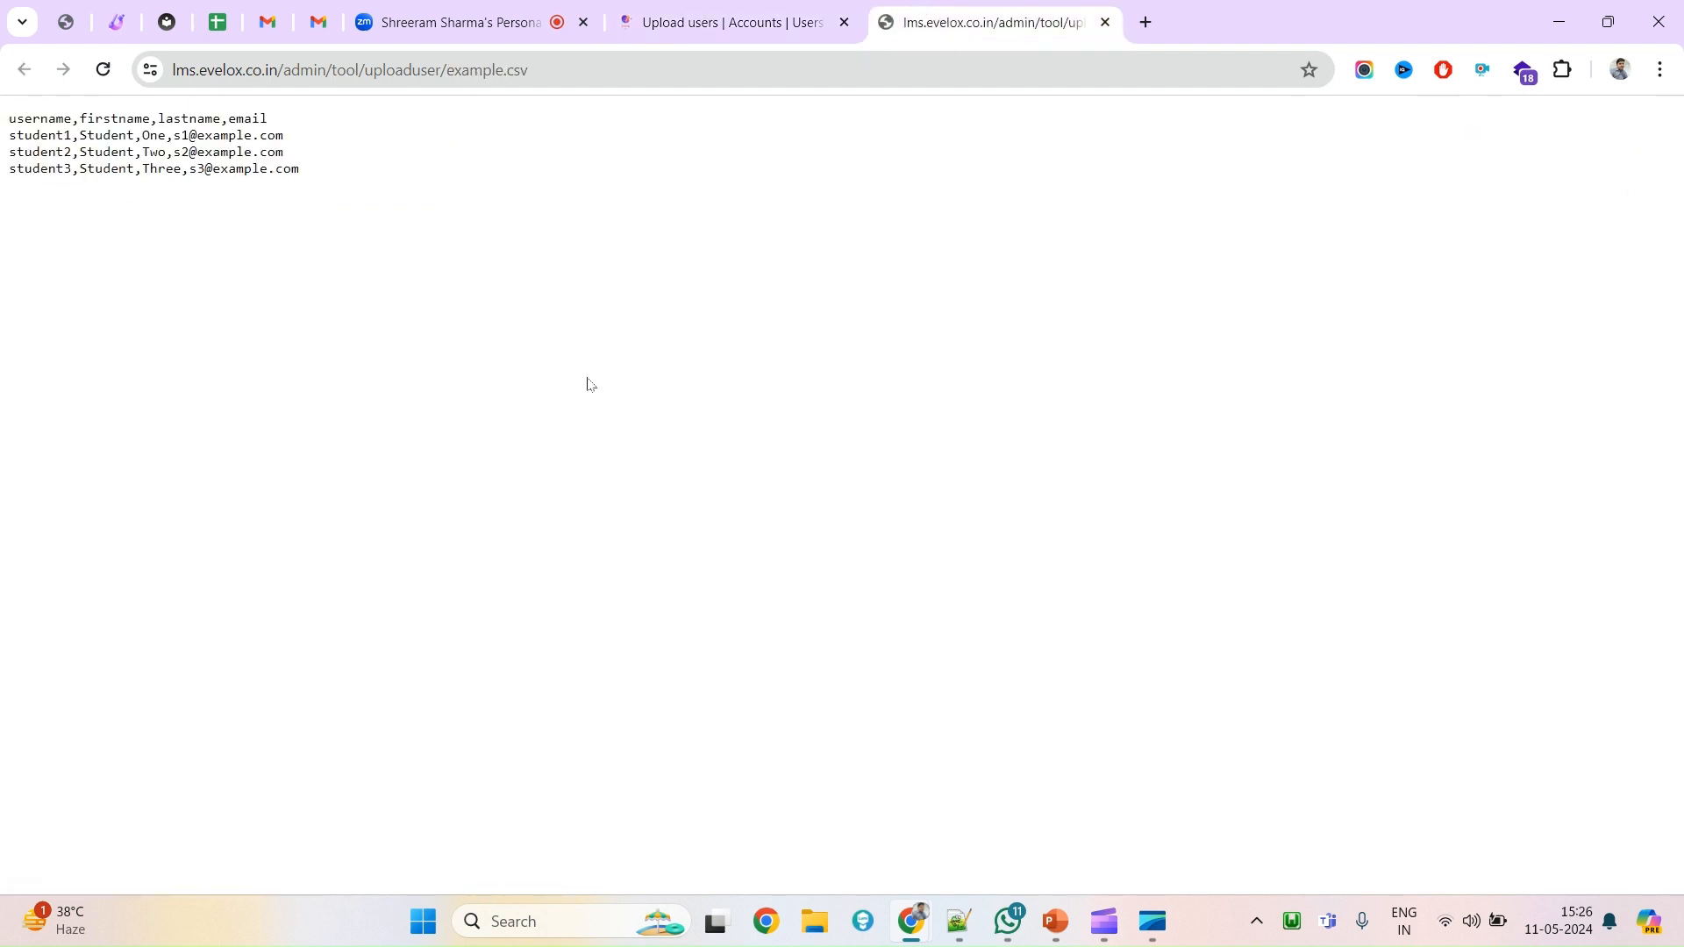
{"action": "key", "text": "ctrl+s"}
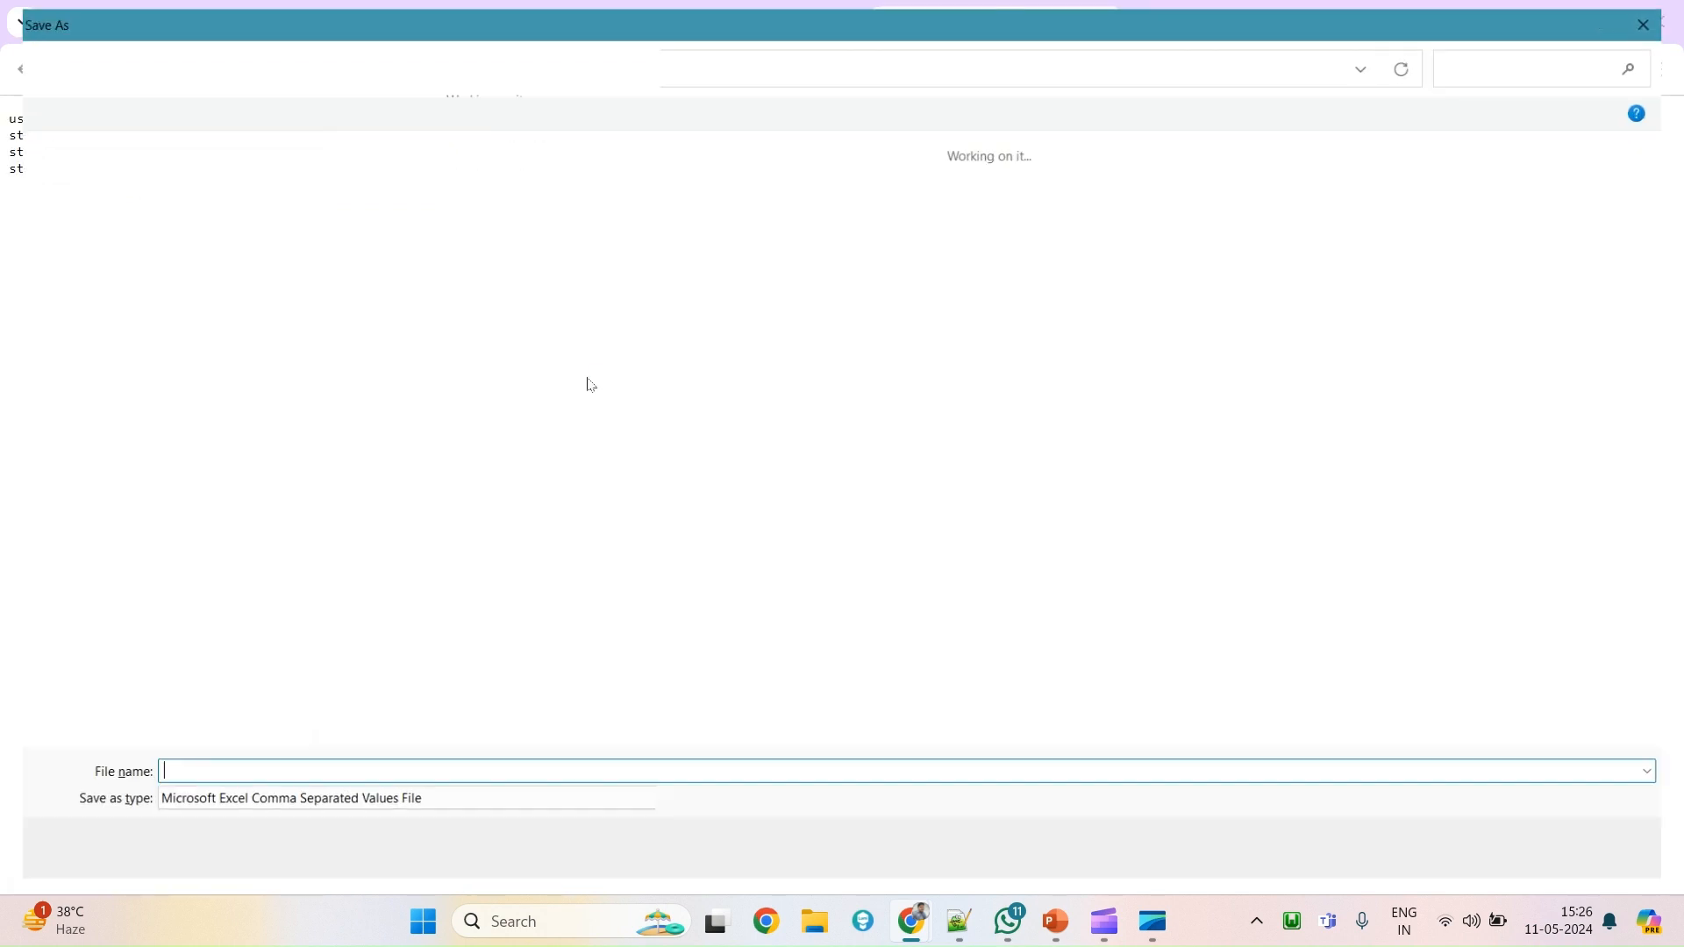
{"action": "left_click", "coordinate": [103, 289]}
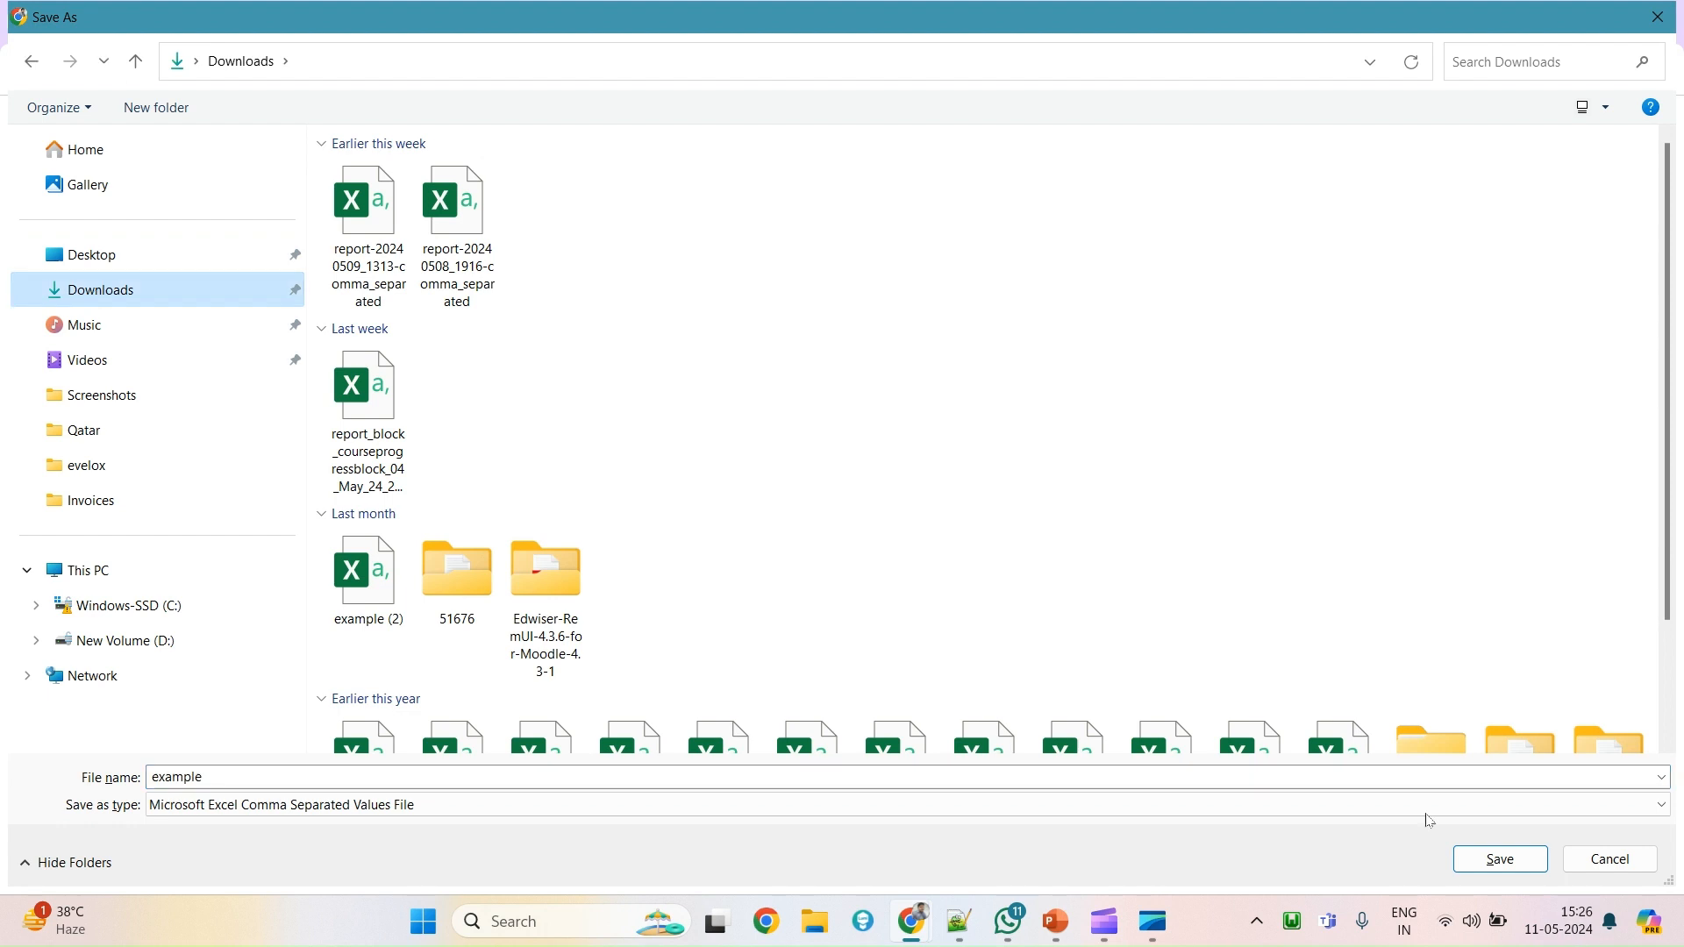
{"action": "left_click", "coordinate": [1496, 858]}
{"action": "left_click", "coordinate": [891, 459]}
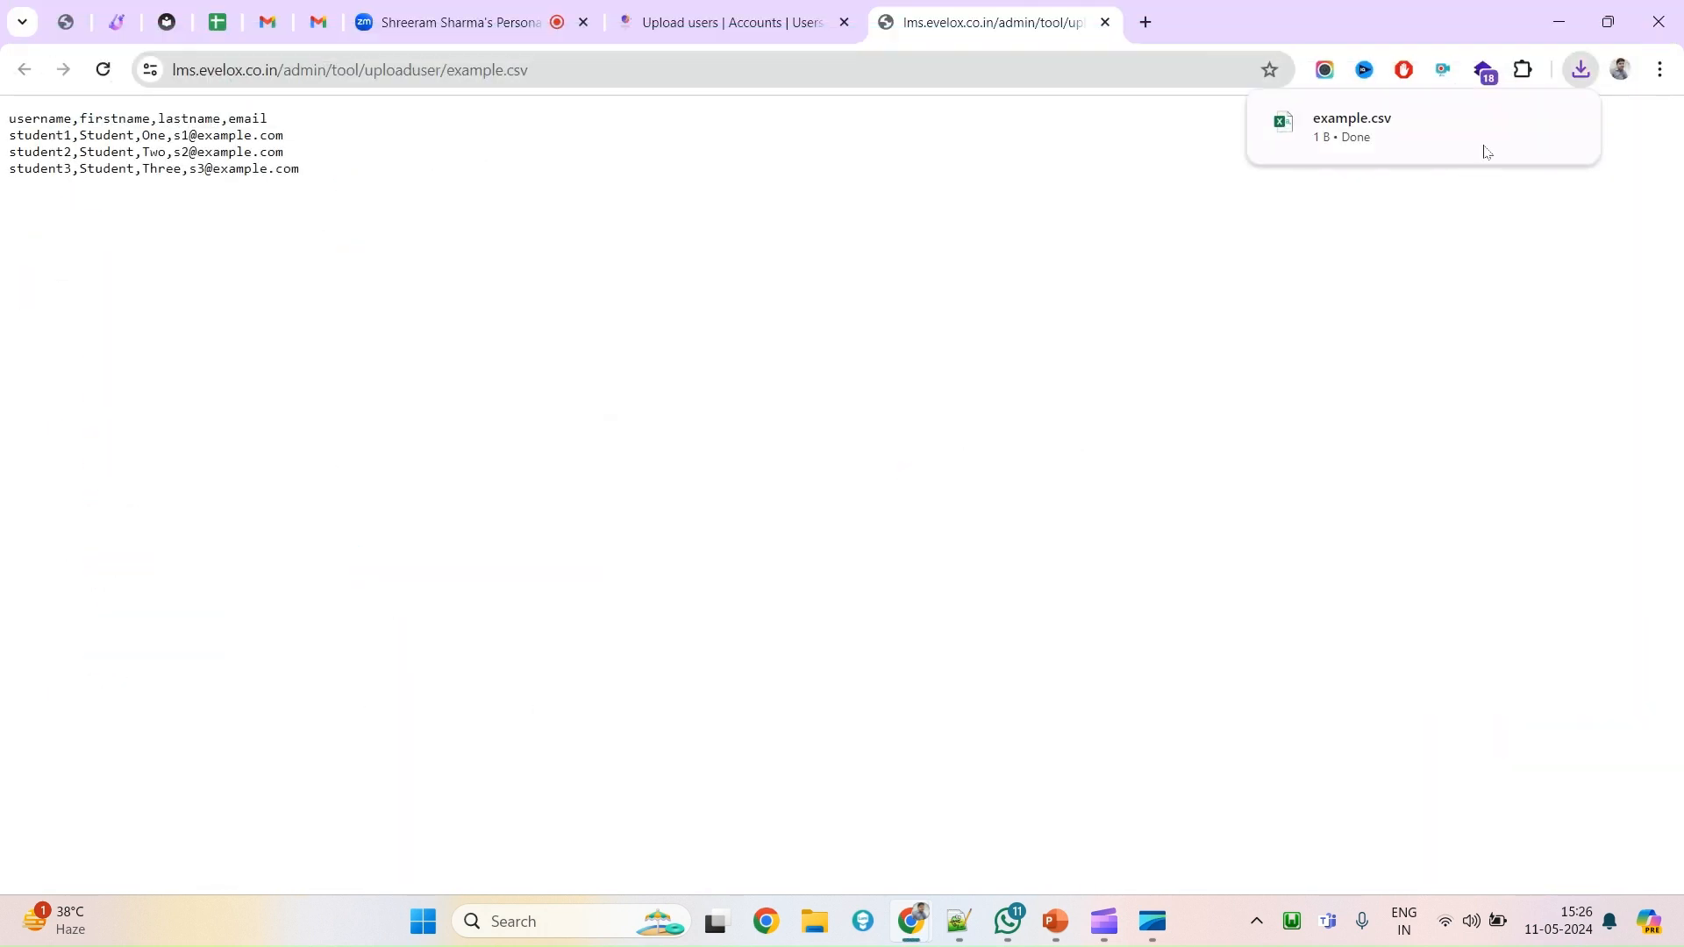
Open the downloaded example.csv in Excel and widen columns A and D.
{"action": "left_click", "coordinate": [1388, 131]}
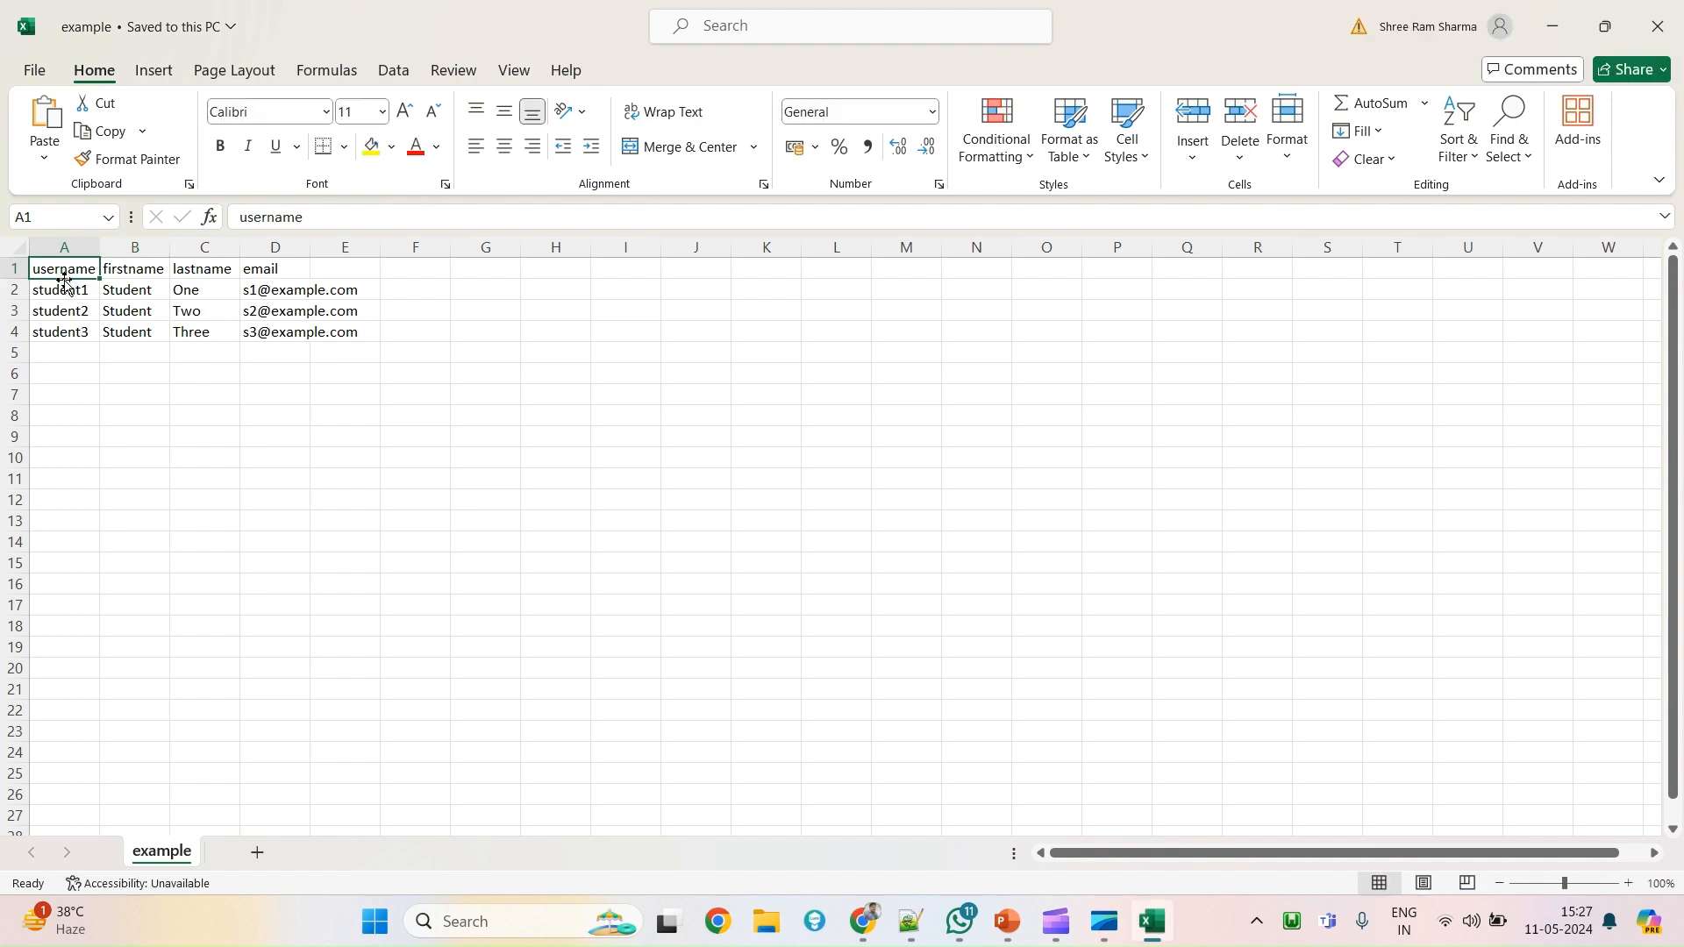
{"action": "left_click", "coordinate": [103, 331]}
{"action": "left_click", "coordinate": [70, 273]}
{"action": "key", "text": "Right"}
{"action": "key", "text": "Right"}
{"action": "key", "text": "Right"}
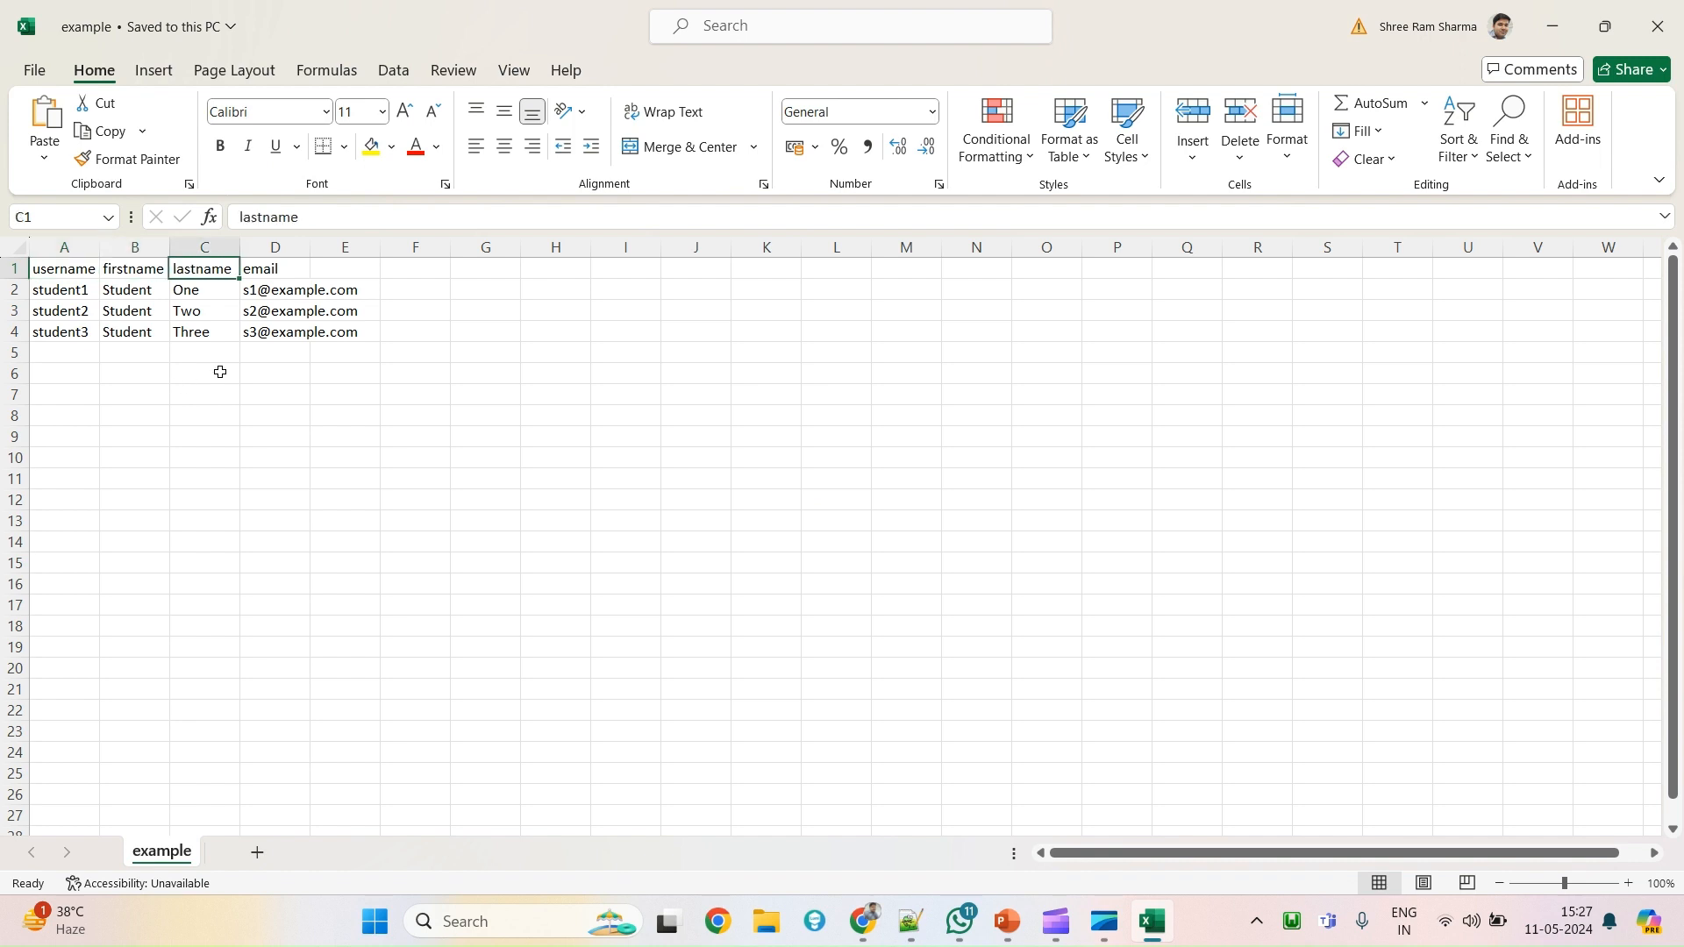
{"action": "double_click", "coordinate": [311, 247]}
{"action": "left_click_drag", "start_coordinate": [94, 253], "coordinate": [128, 253]}
Delete the student3 row from the sheet.
{"action": "left_click", "coordinate": [48, 295]}
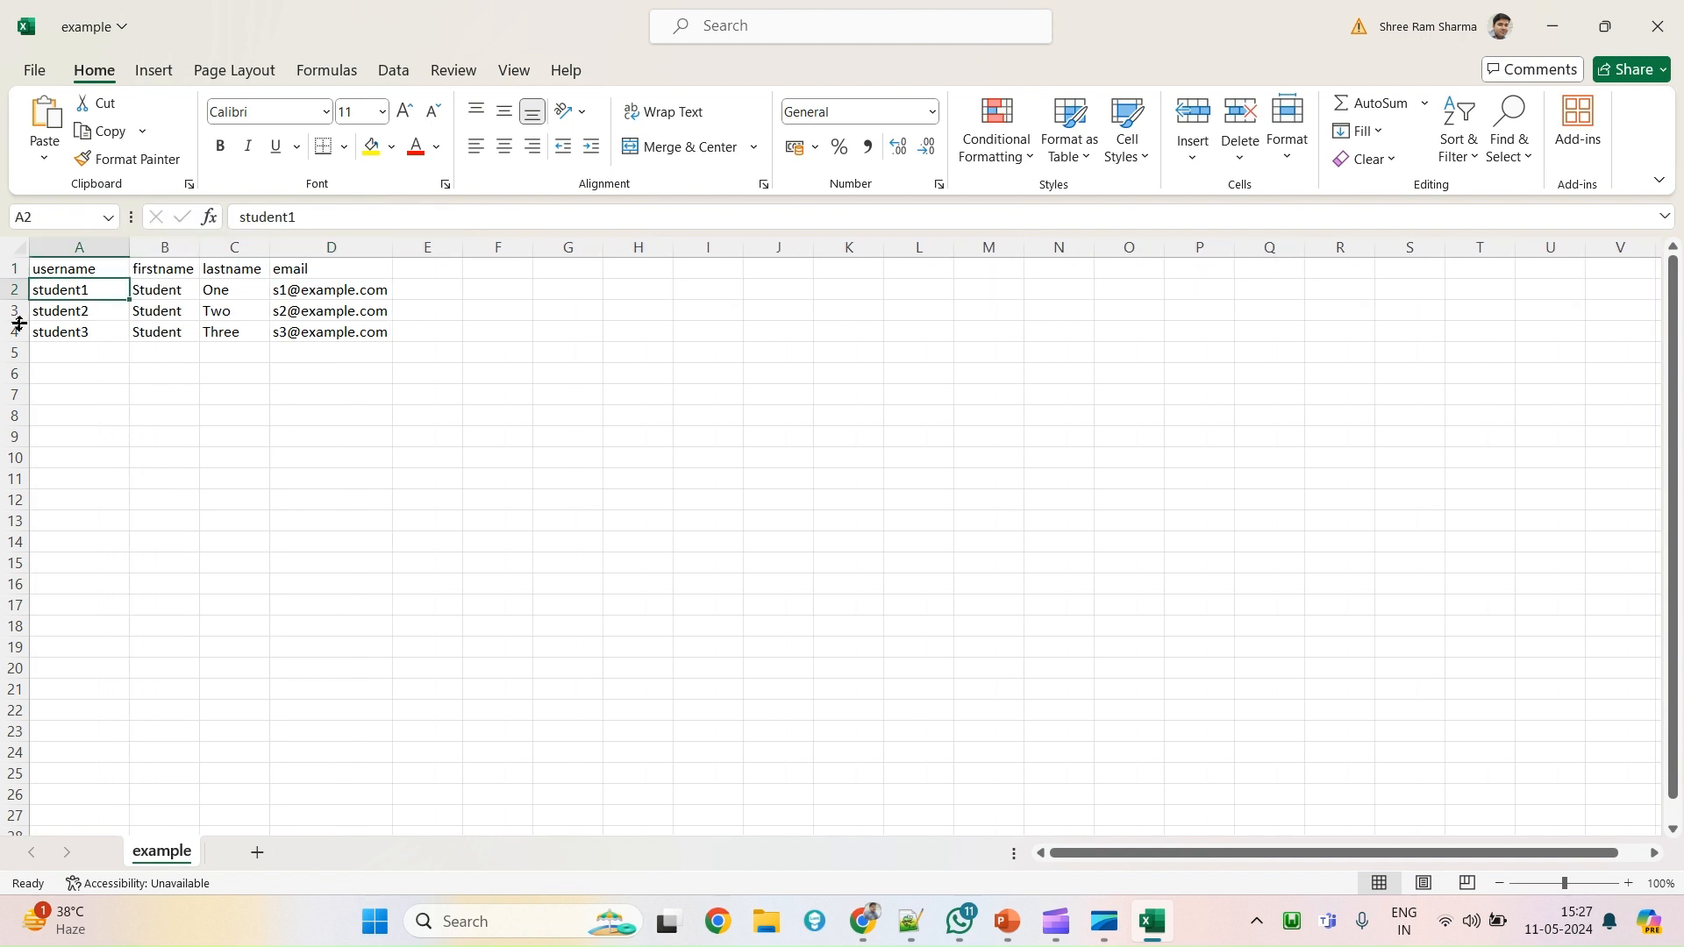
{"action": "mouse_move", "coordinate": [9, 331]}
{"action": "left_mouse_down"}
{"action": "mouse_move", "coordinate": [7, 293]}
{"action": "mouse_move", "coordinate": [6, 309]}
{"action": "left_mouse_up"}
{"action": "right_click", "coordinate": [7, 309]}
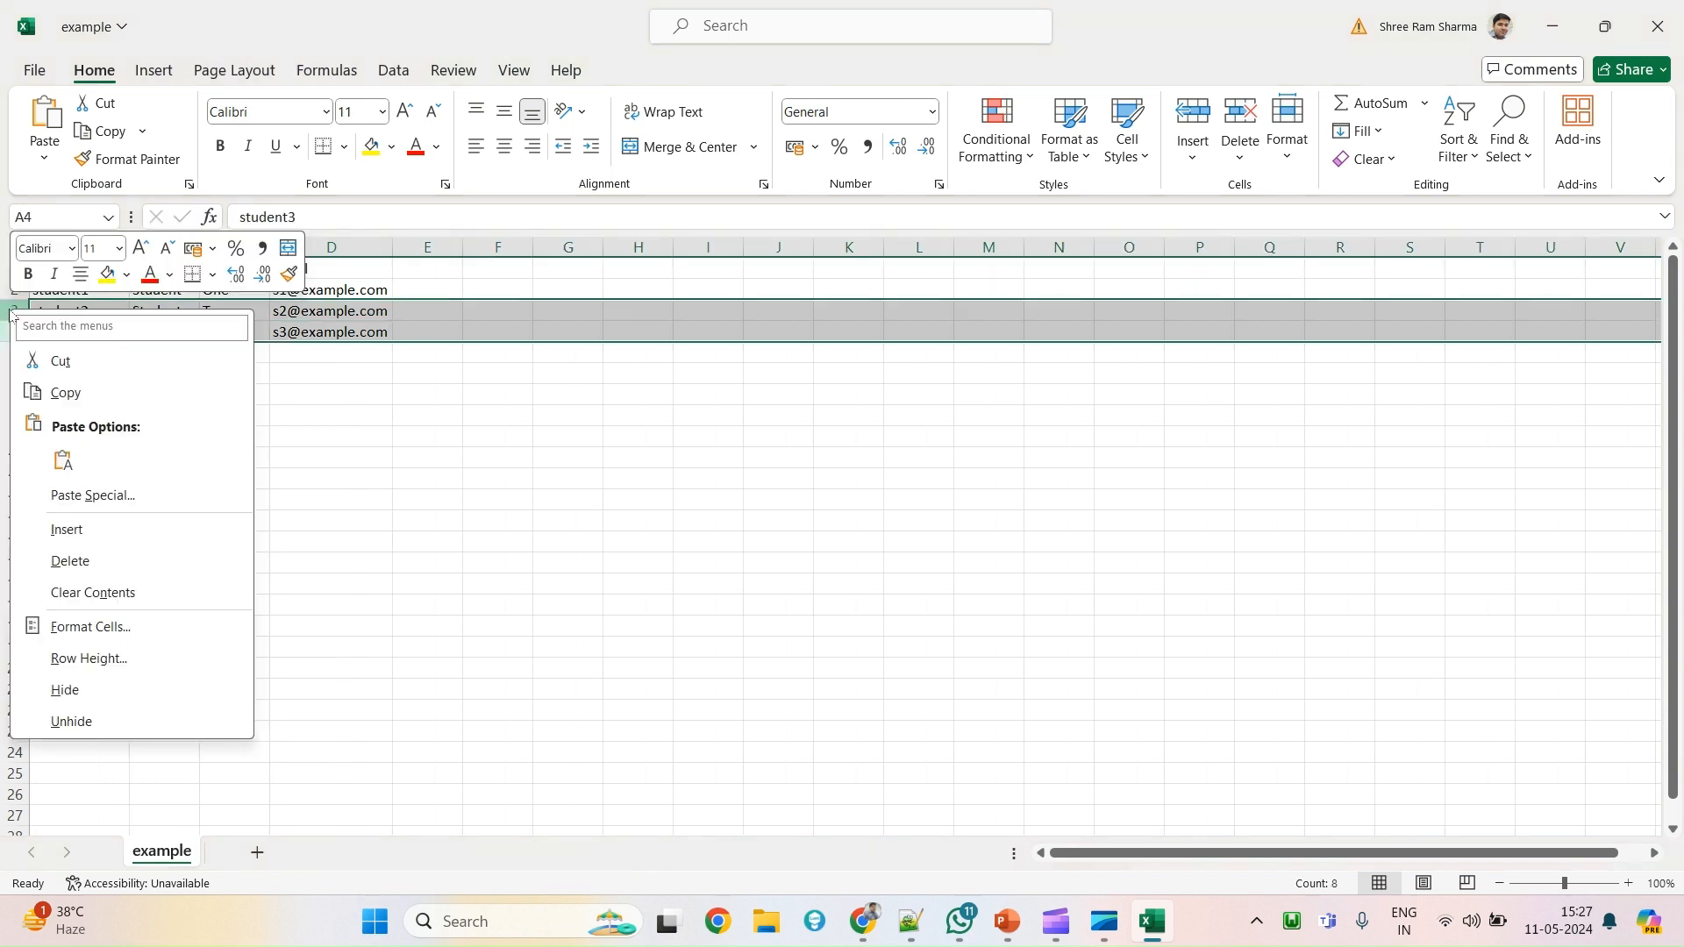
{"action": "key", "text": "Escape"}
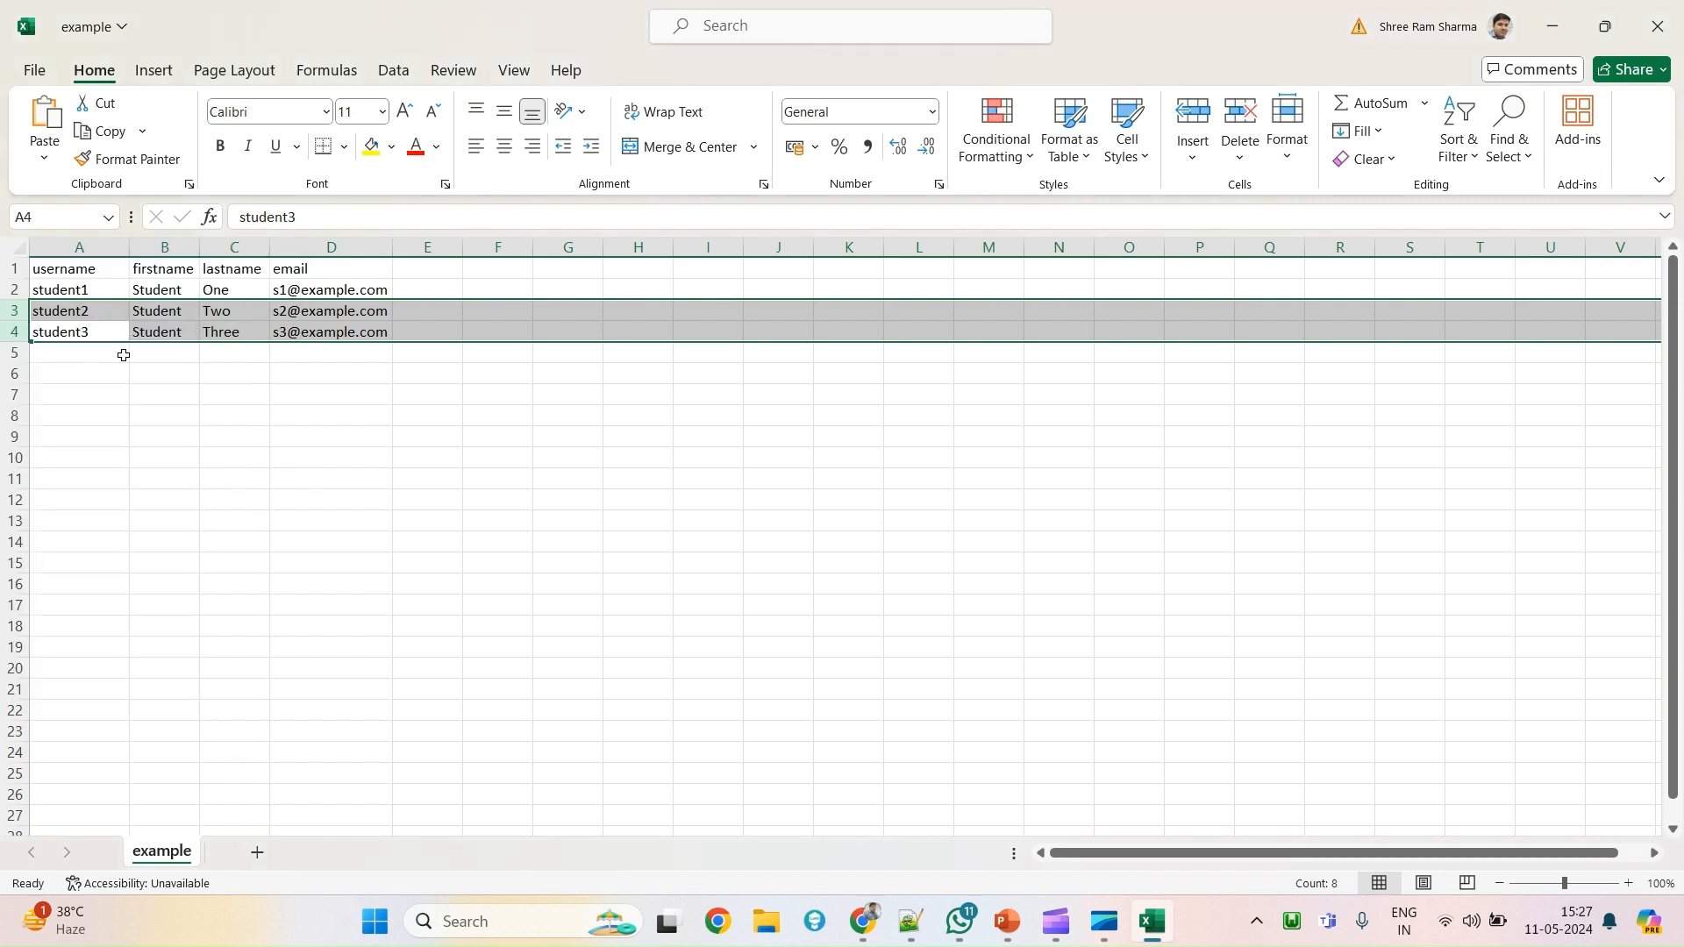
{"action": "right_click", "coordinate": [9, 311]}
{"action": "key", "text": "Escape"}
{"action": "left_click", "coordinate": [14, 332]}
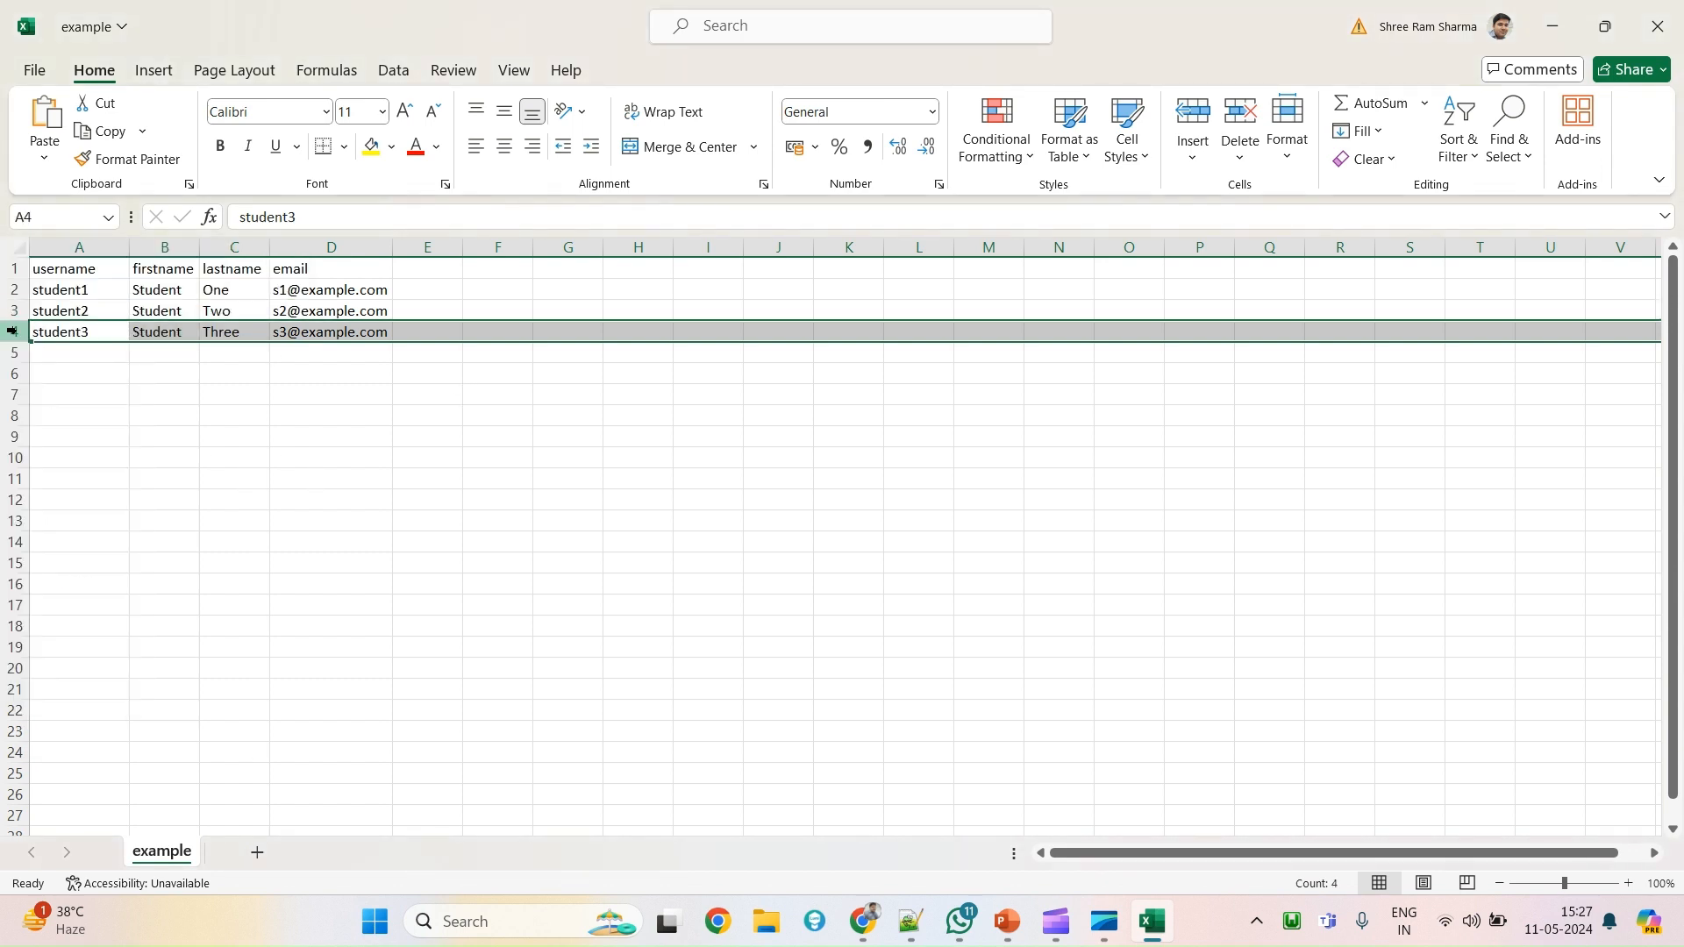
{"action": "right_click", "coordinate": [14, 332]}
{"action": "left_click", "coordinate": [76, 582]}
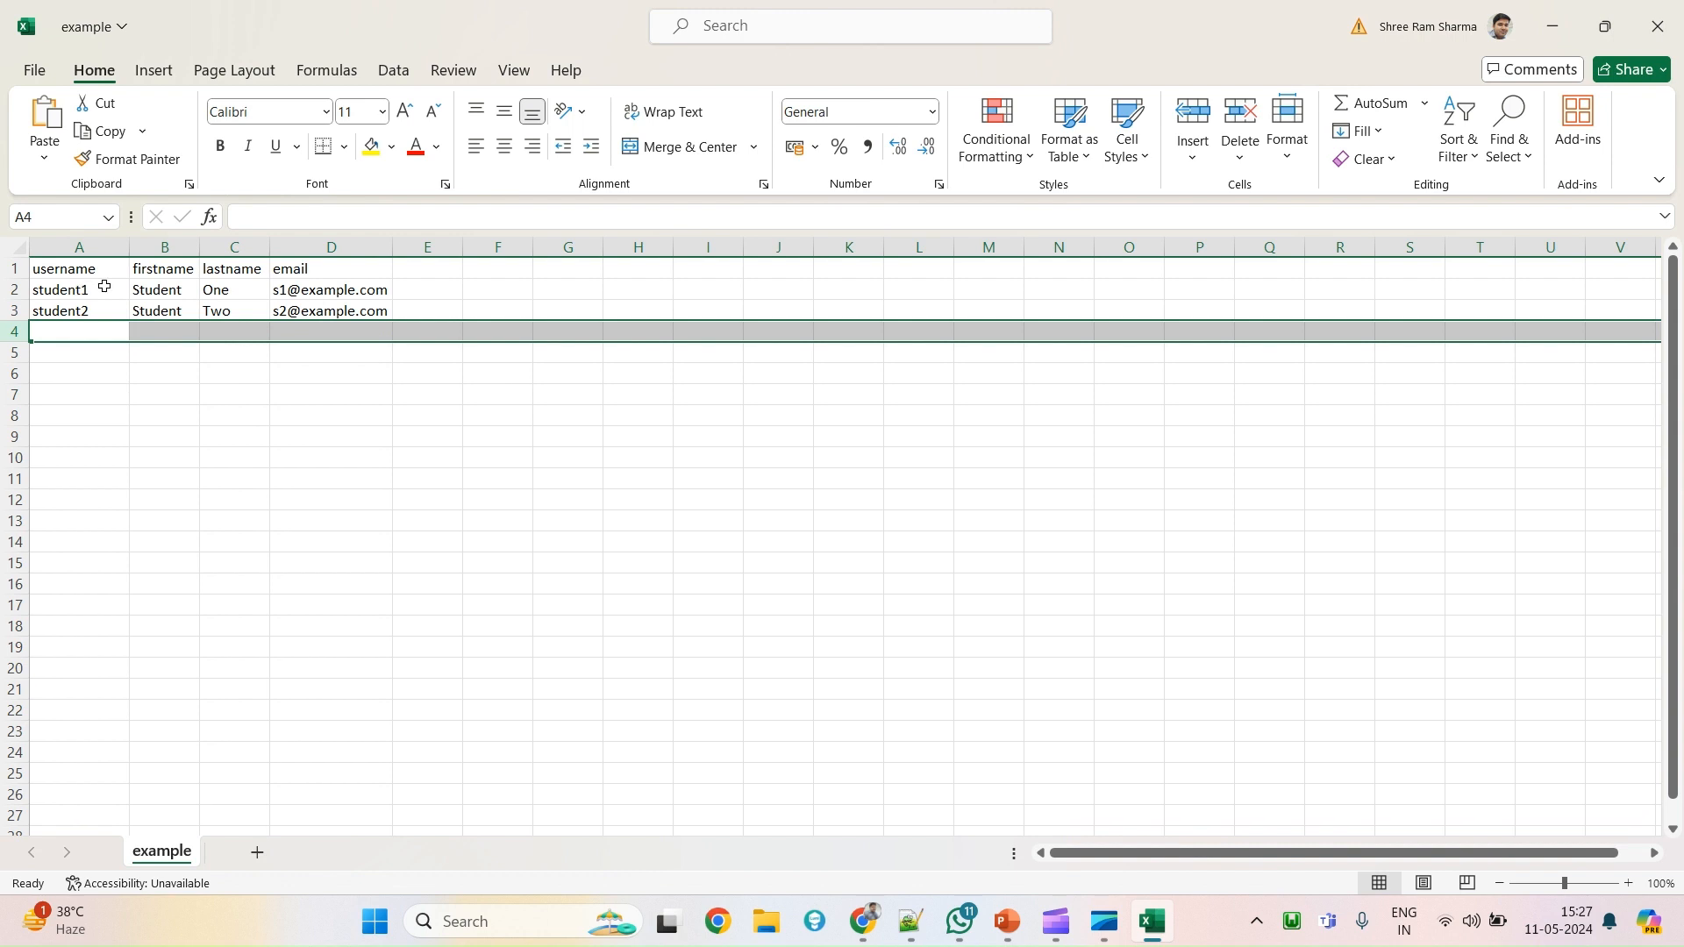
Rename the usernames to student111 and student222.
{"action": "left_click", "coordinate": [102, 288]}
{"action": "double_click", "coordinate": [102, 288]}
{"action": "type", "text": "11"}
{"action": "left_click", "coordinate": [101, 307]}
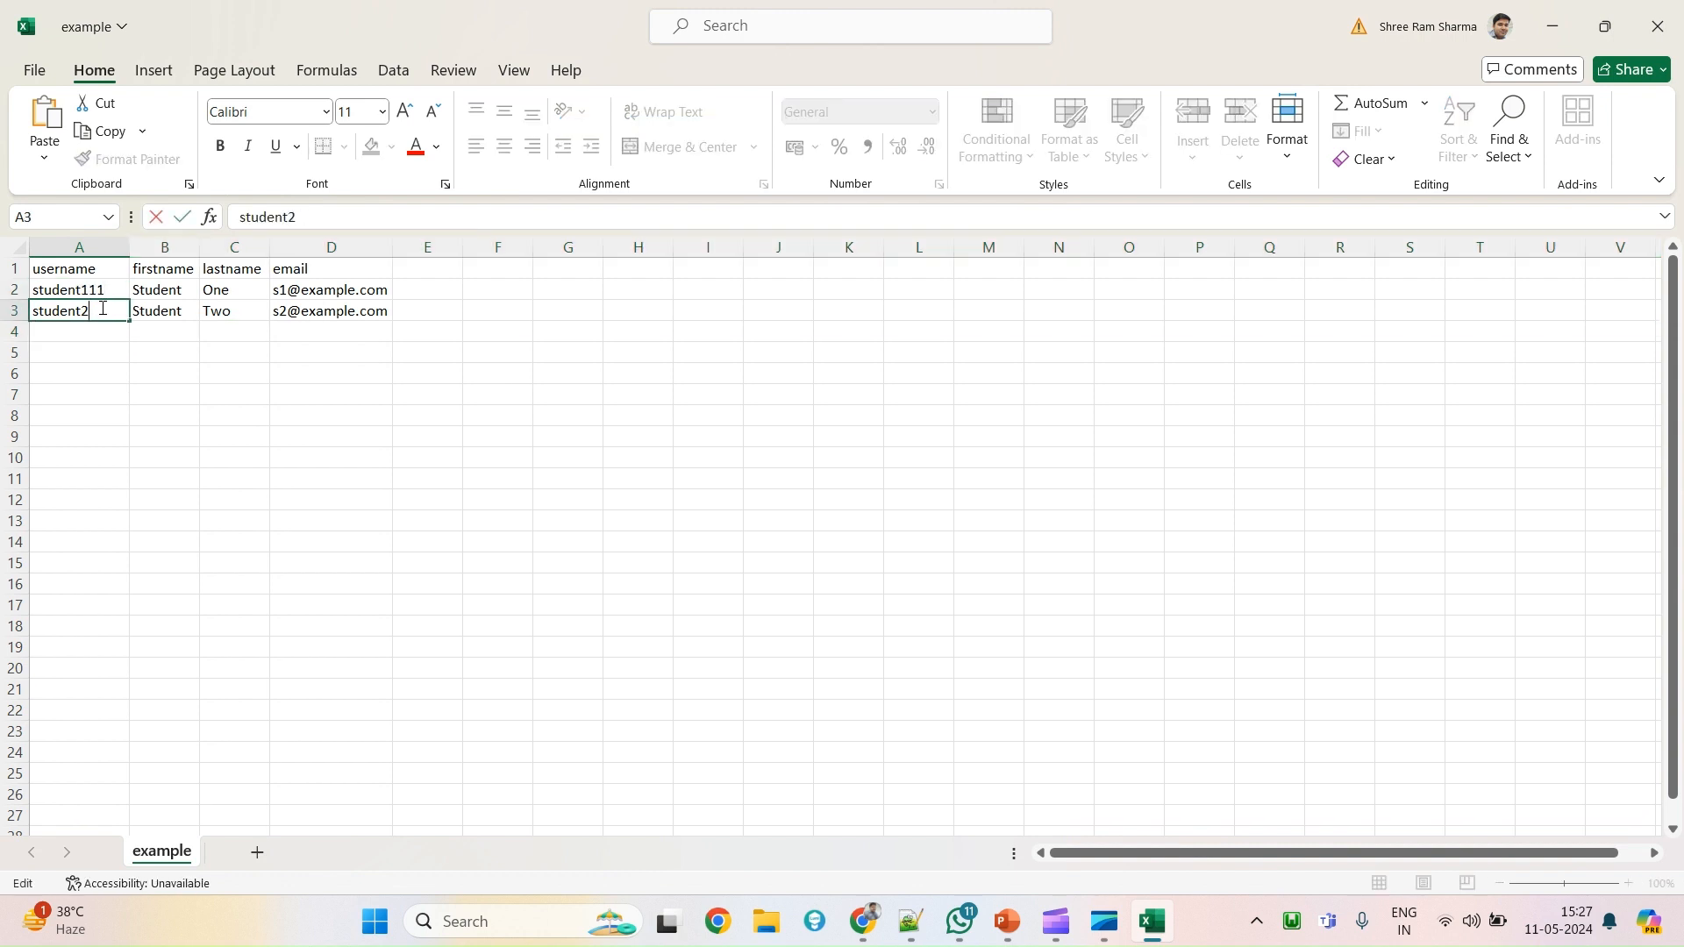
{"action": "double_click", "coordinate": [101, 307]}
{"action": "type", "text": "22"}
{"action": "left_click", "coordinate": [136, 368]}
Change the email addresses in D2 and D3 to match student111 and student222.
{"action": "left_click", "coordinate": [81, 295]}
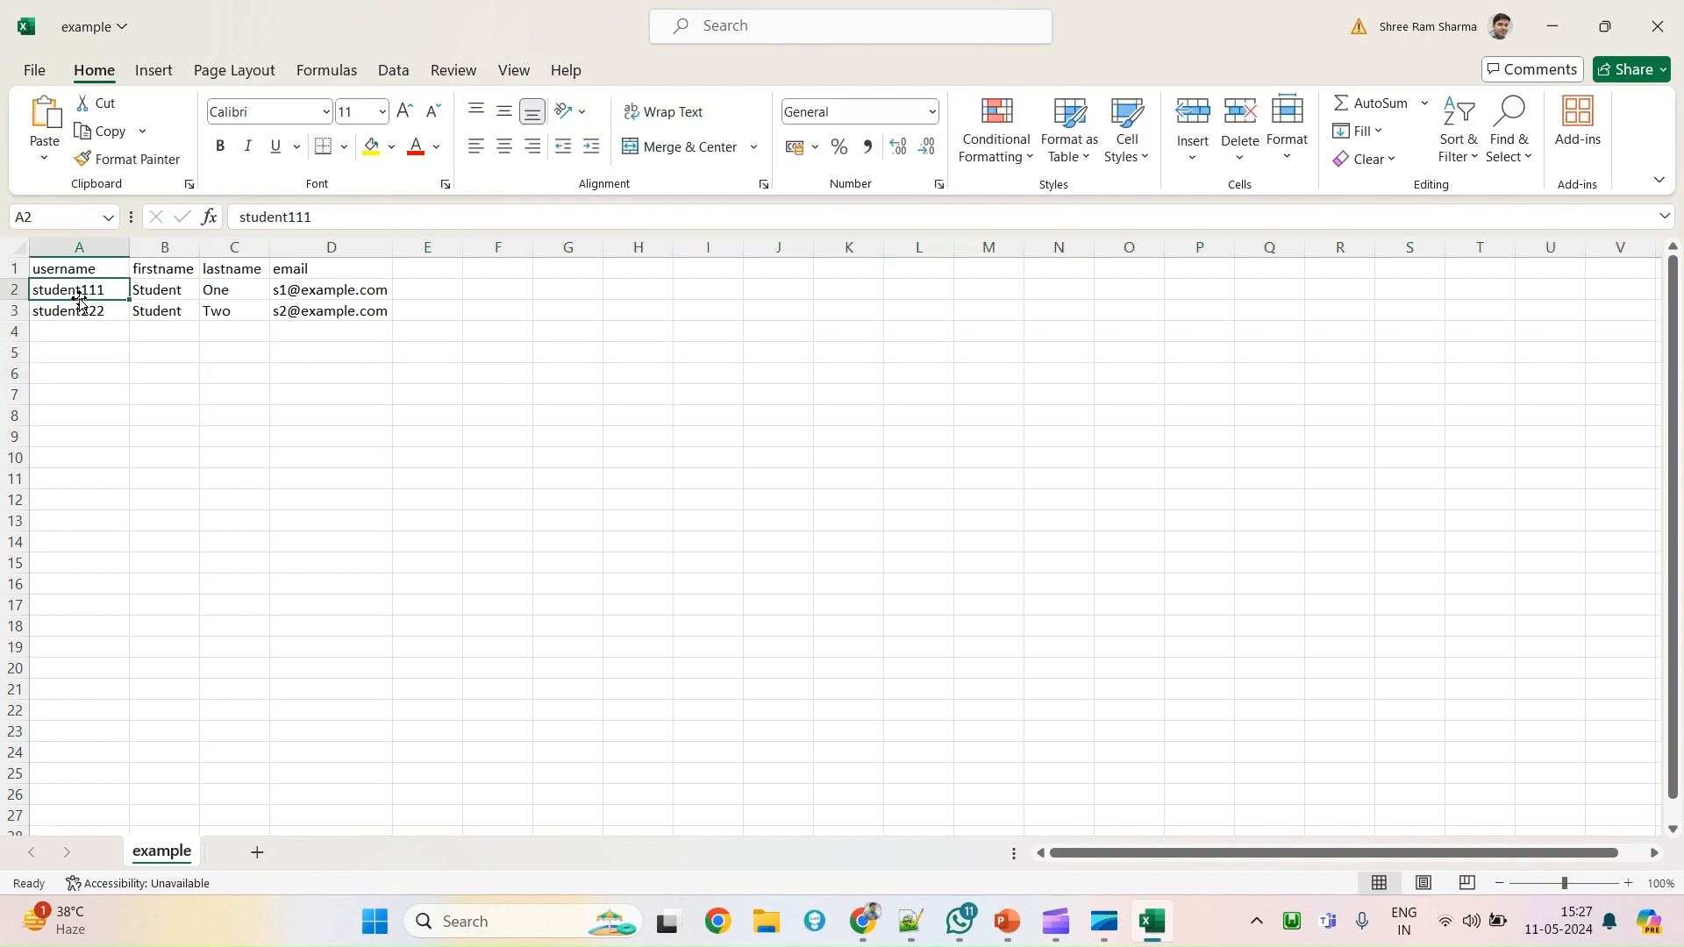
{"action": "key", "text": "ctrl+c"}
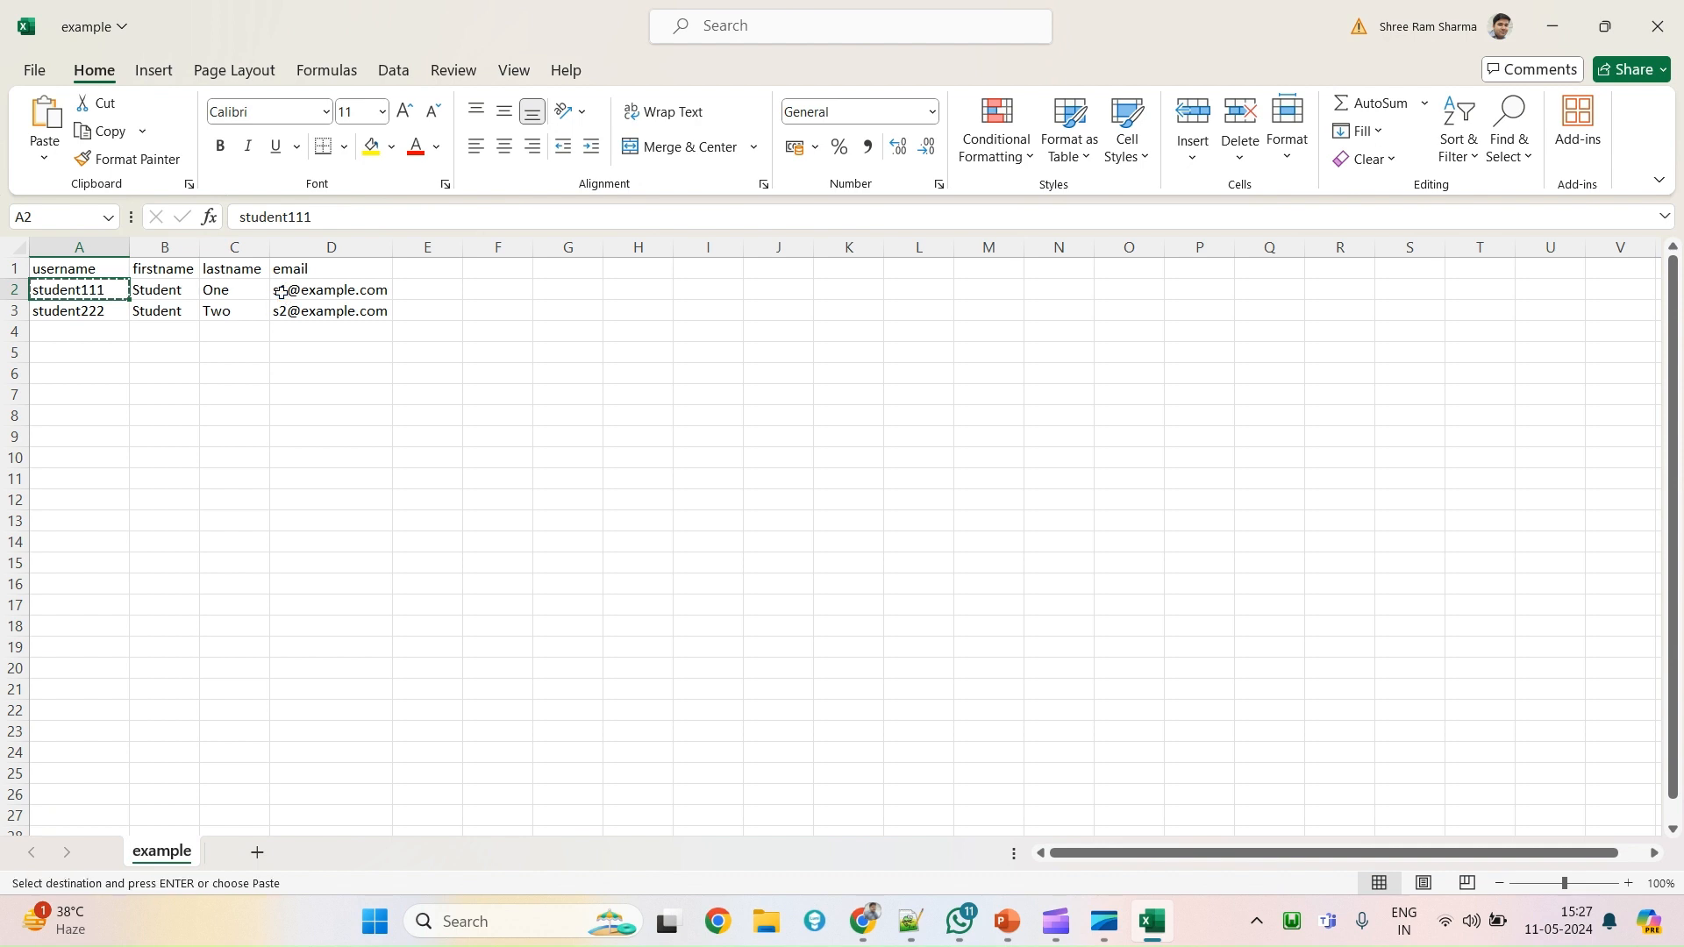
{"action": "left_click", "coordinate": [280, 292]}
{"action": "left_click", "coordinate": [236, 217]}
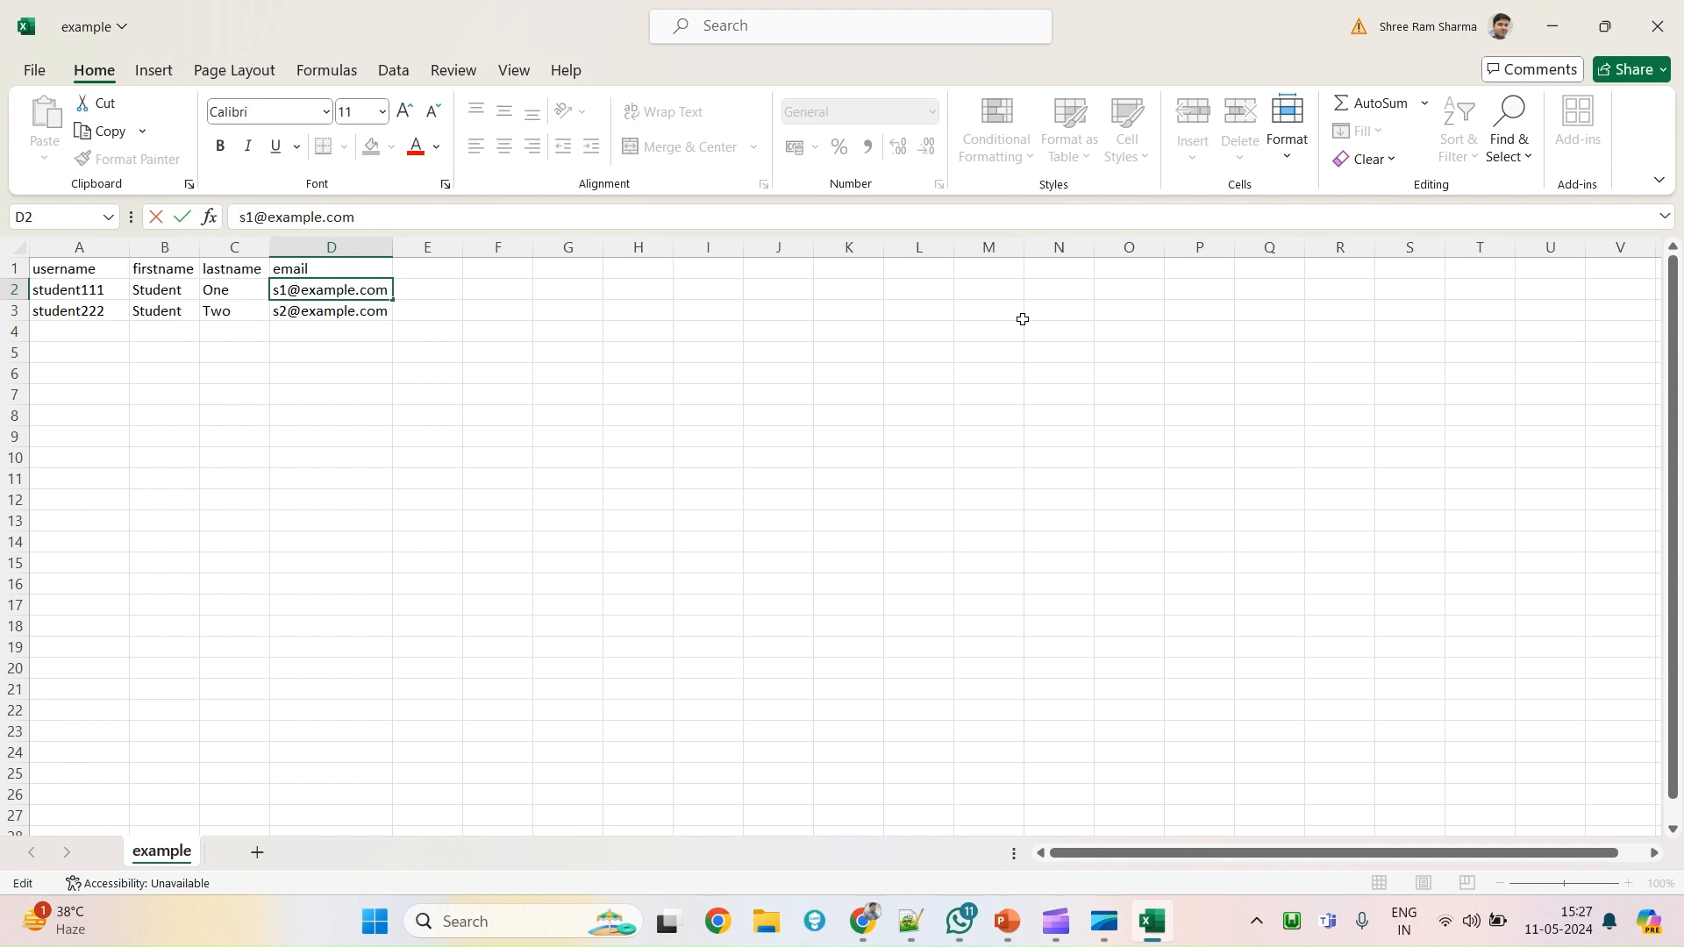
{"action": "type", "text": "111"}
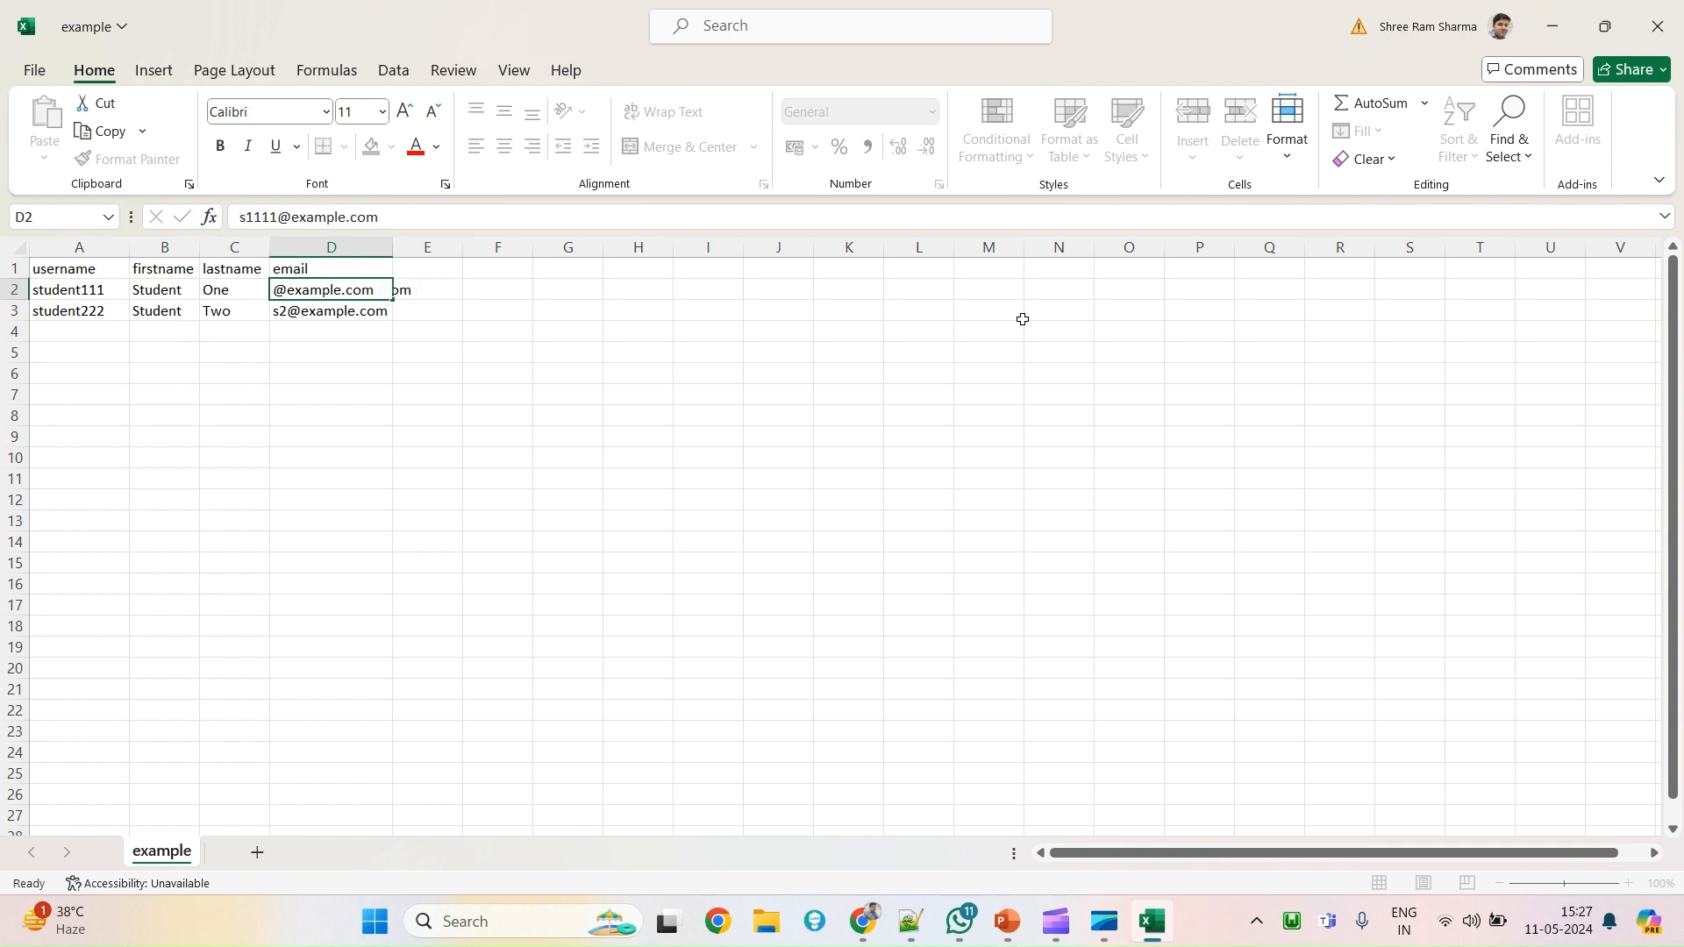
{"action": "key", "text": "Return"}
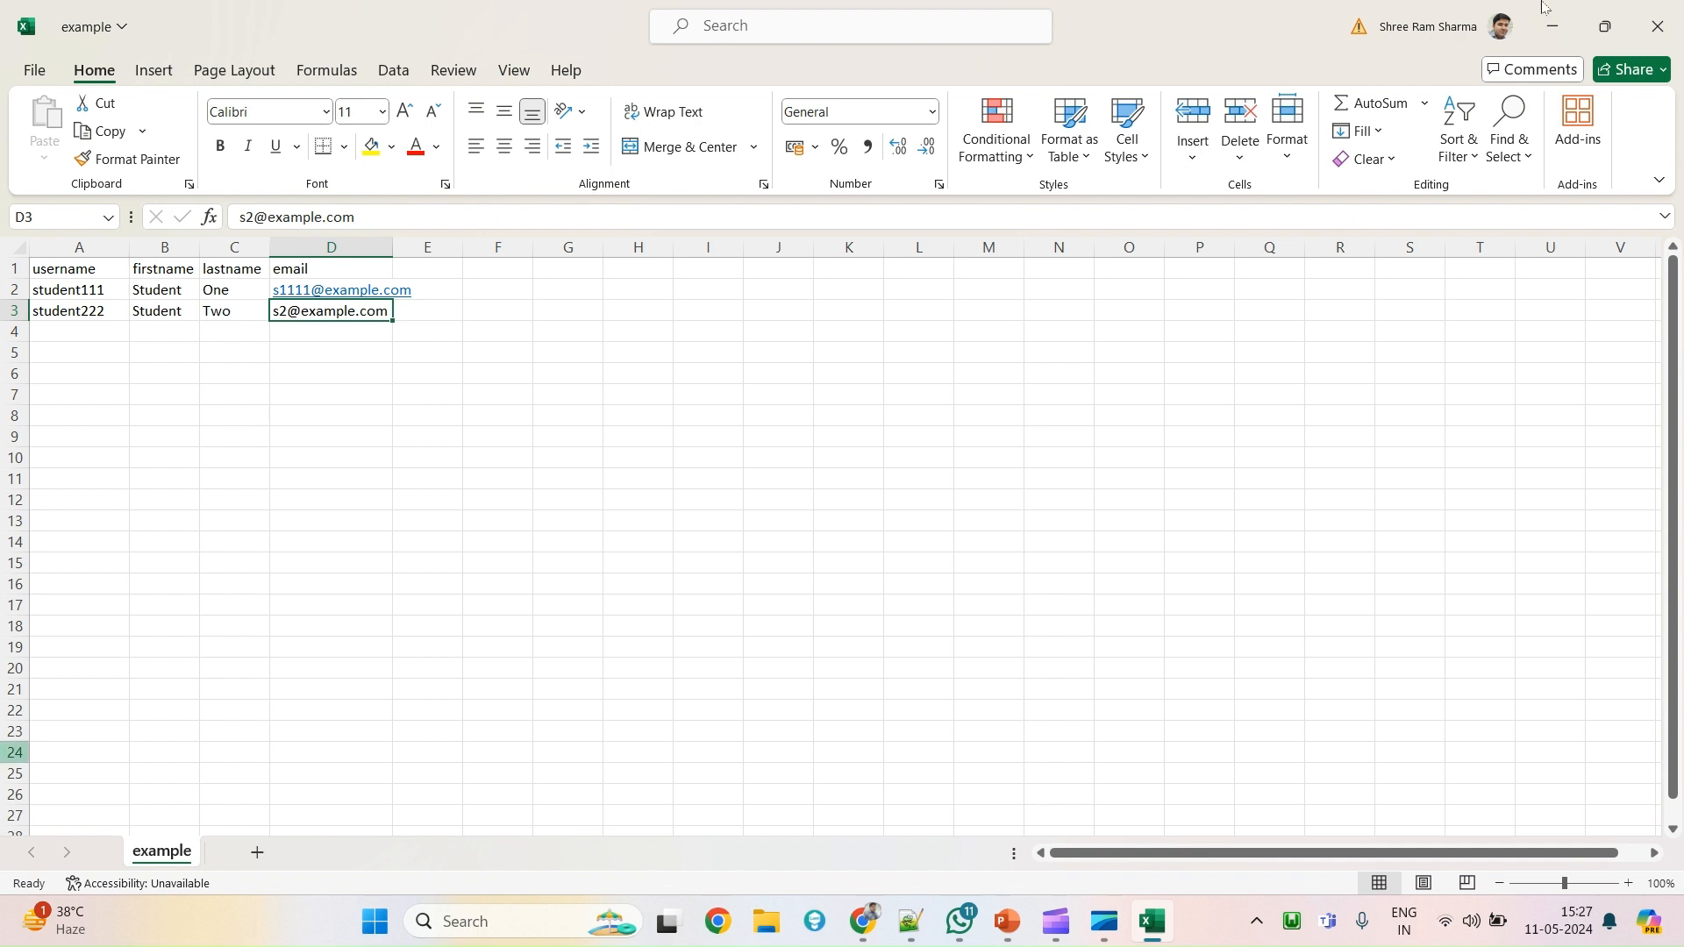
{"action": "left_click", "coordinate": [292, 225]}
{"action": "type", "text": "222"}
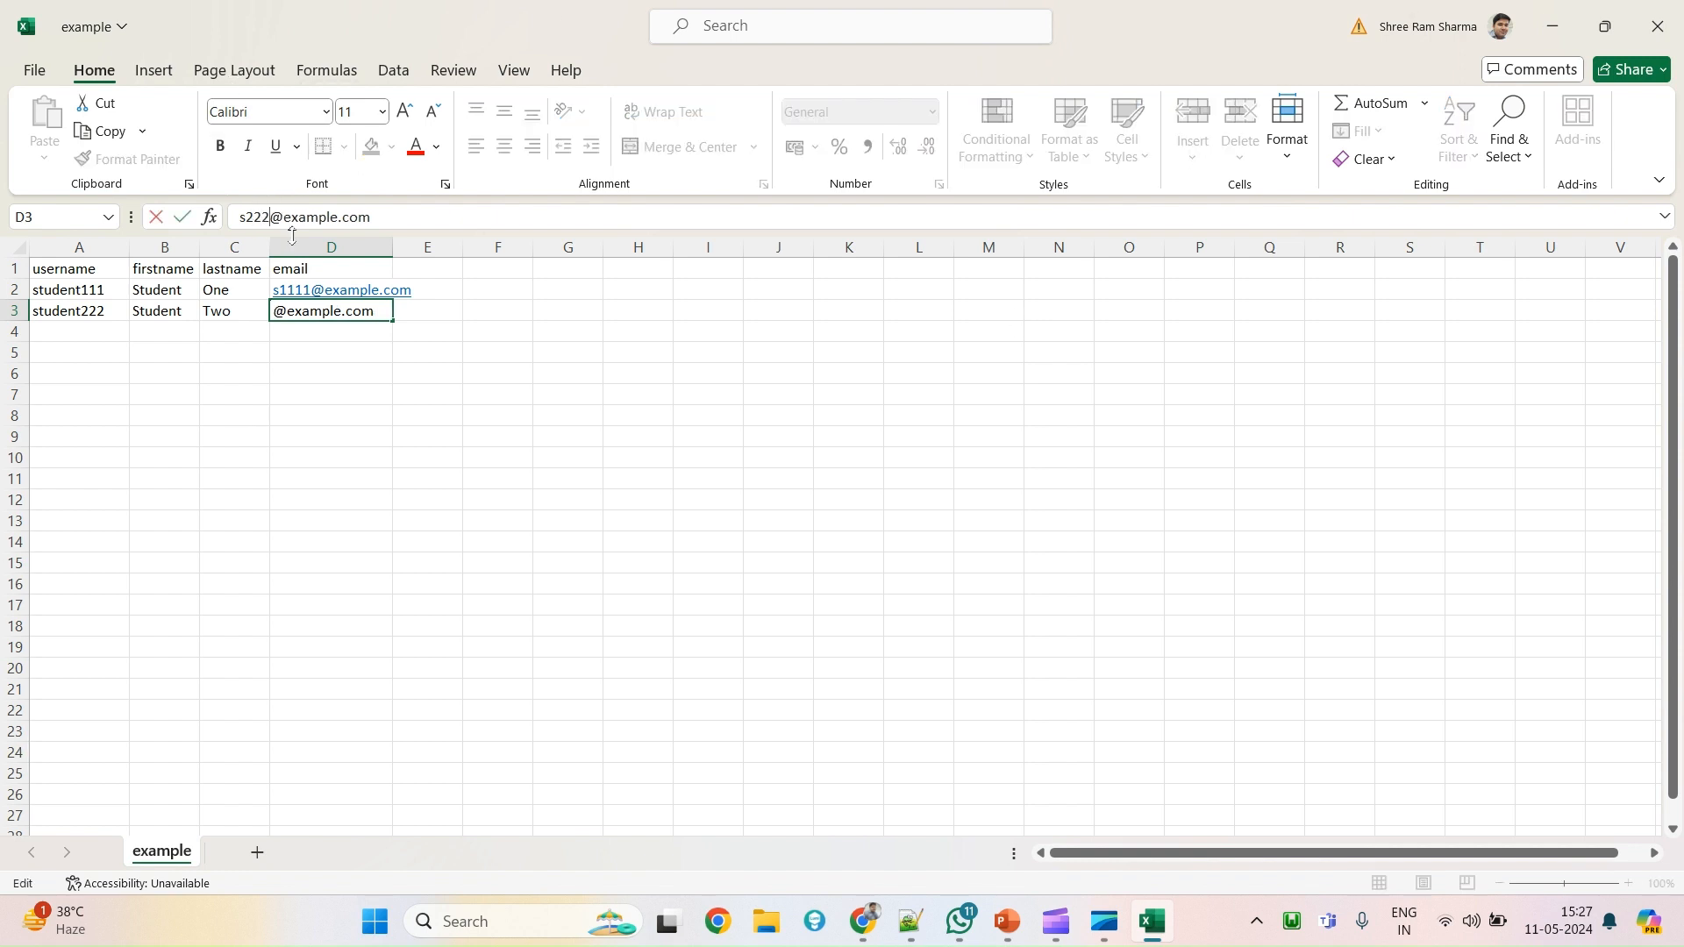
{"action": "key", "text": "Return"}
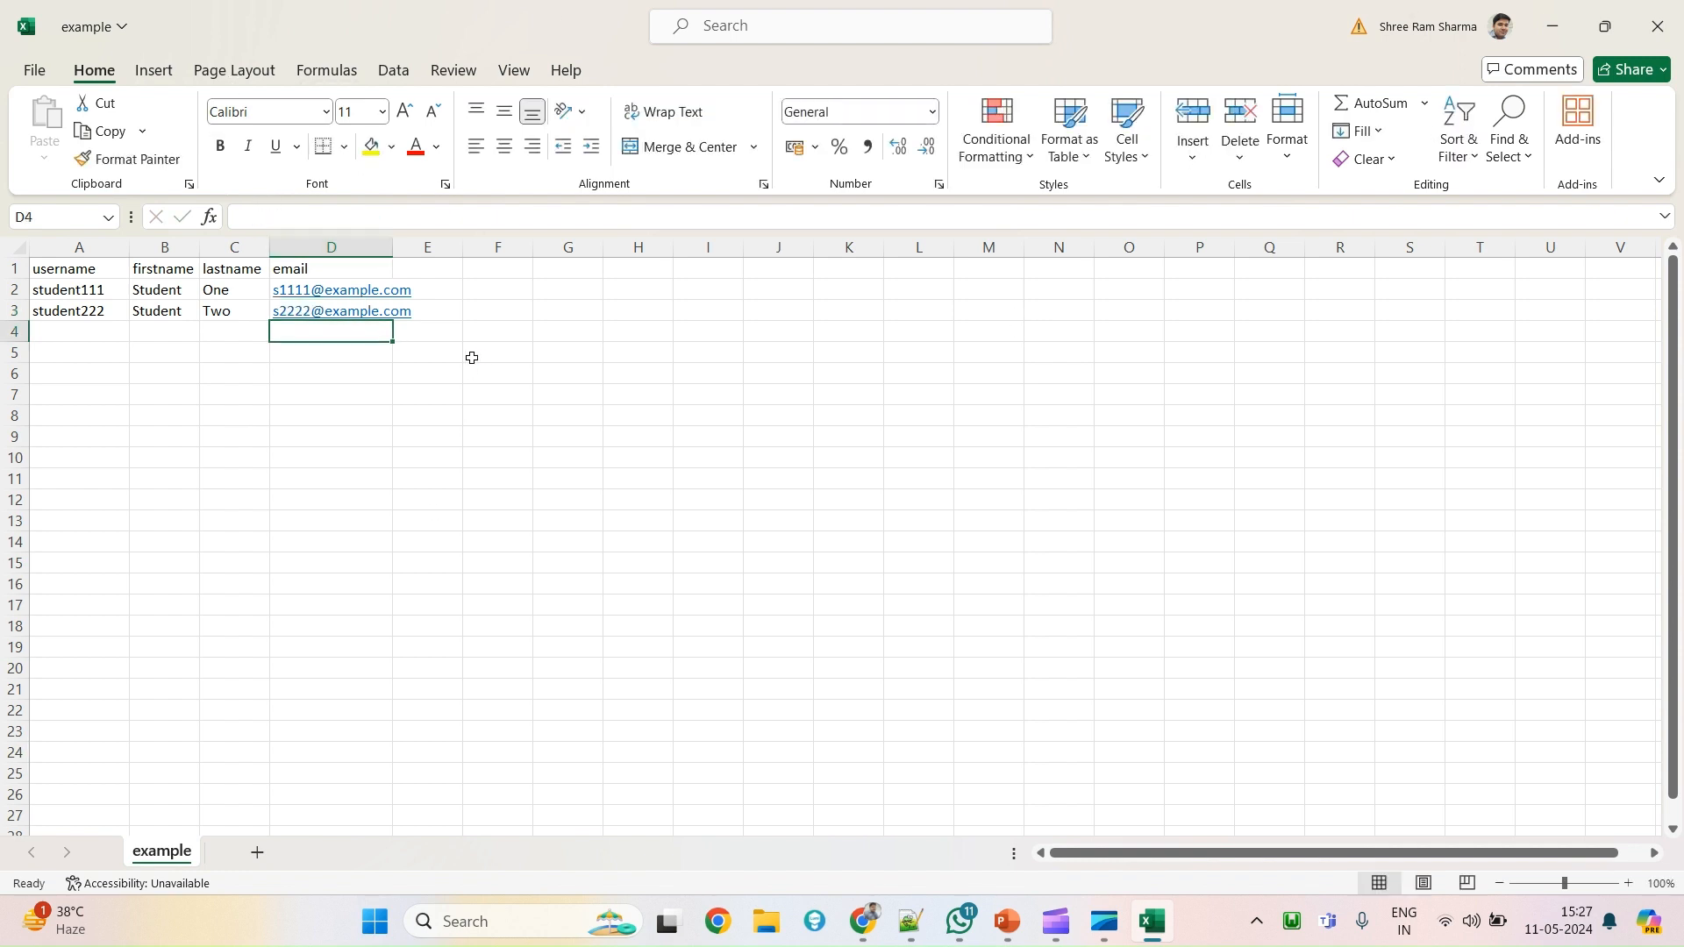
Save the workbook and autofit column D to fit the email addresses.
{"action": "key", "text": "ctrl+s"}
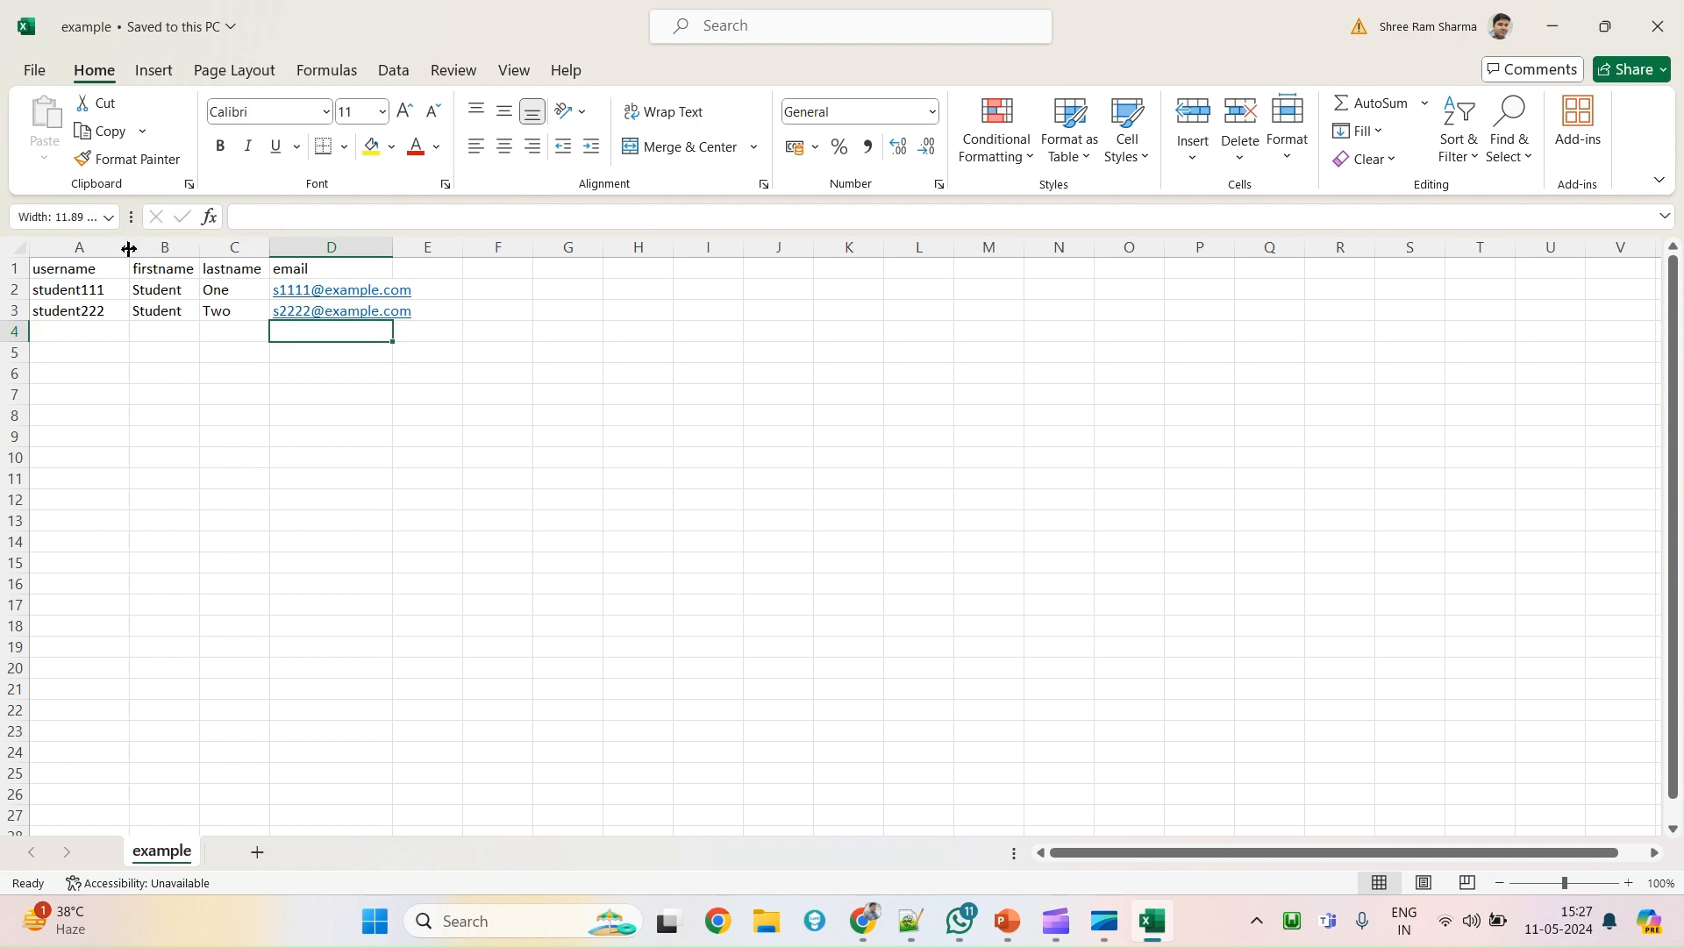
{"action": "double_click", "coordinate": [391, 249]}
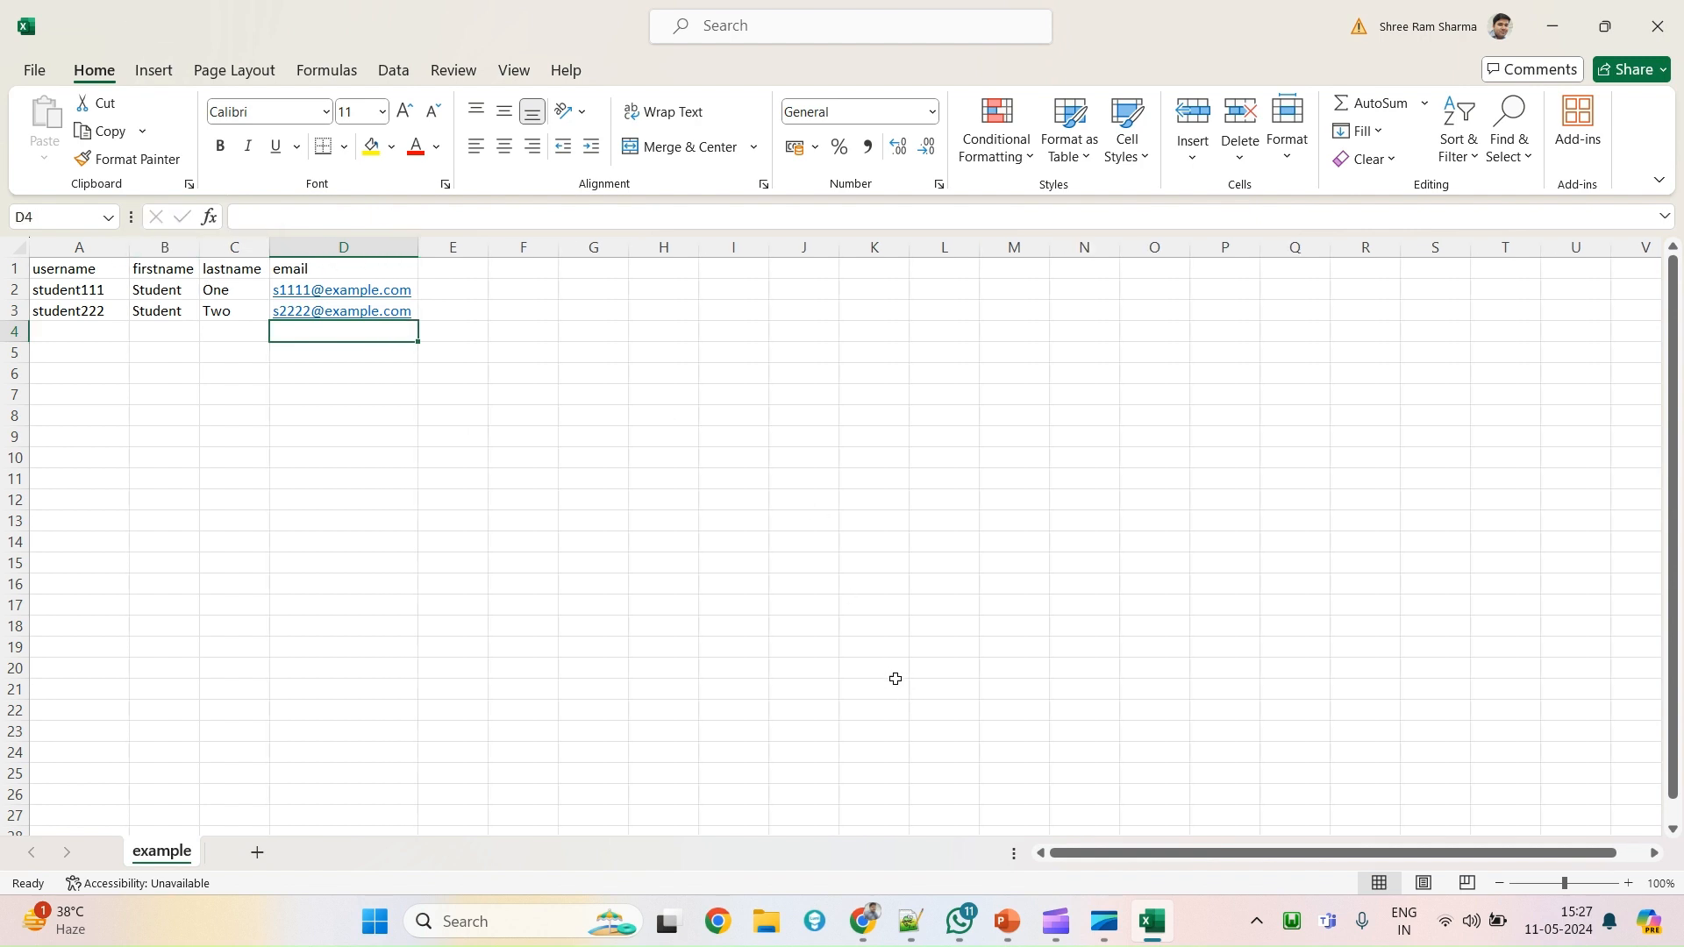
{"action": "key", "text": "alt+Tab"}
Upload example.csv from Downloads into the Upload users form's File area.
{"action": "left_click", "coordinate": [678, 16]}
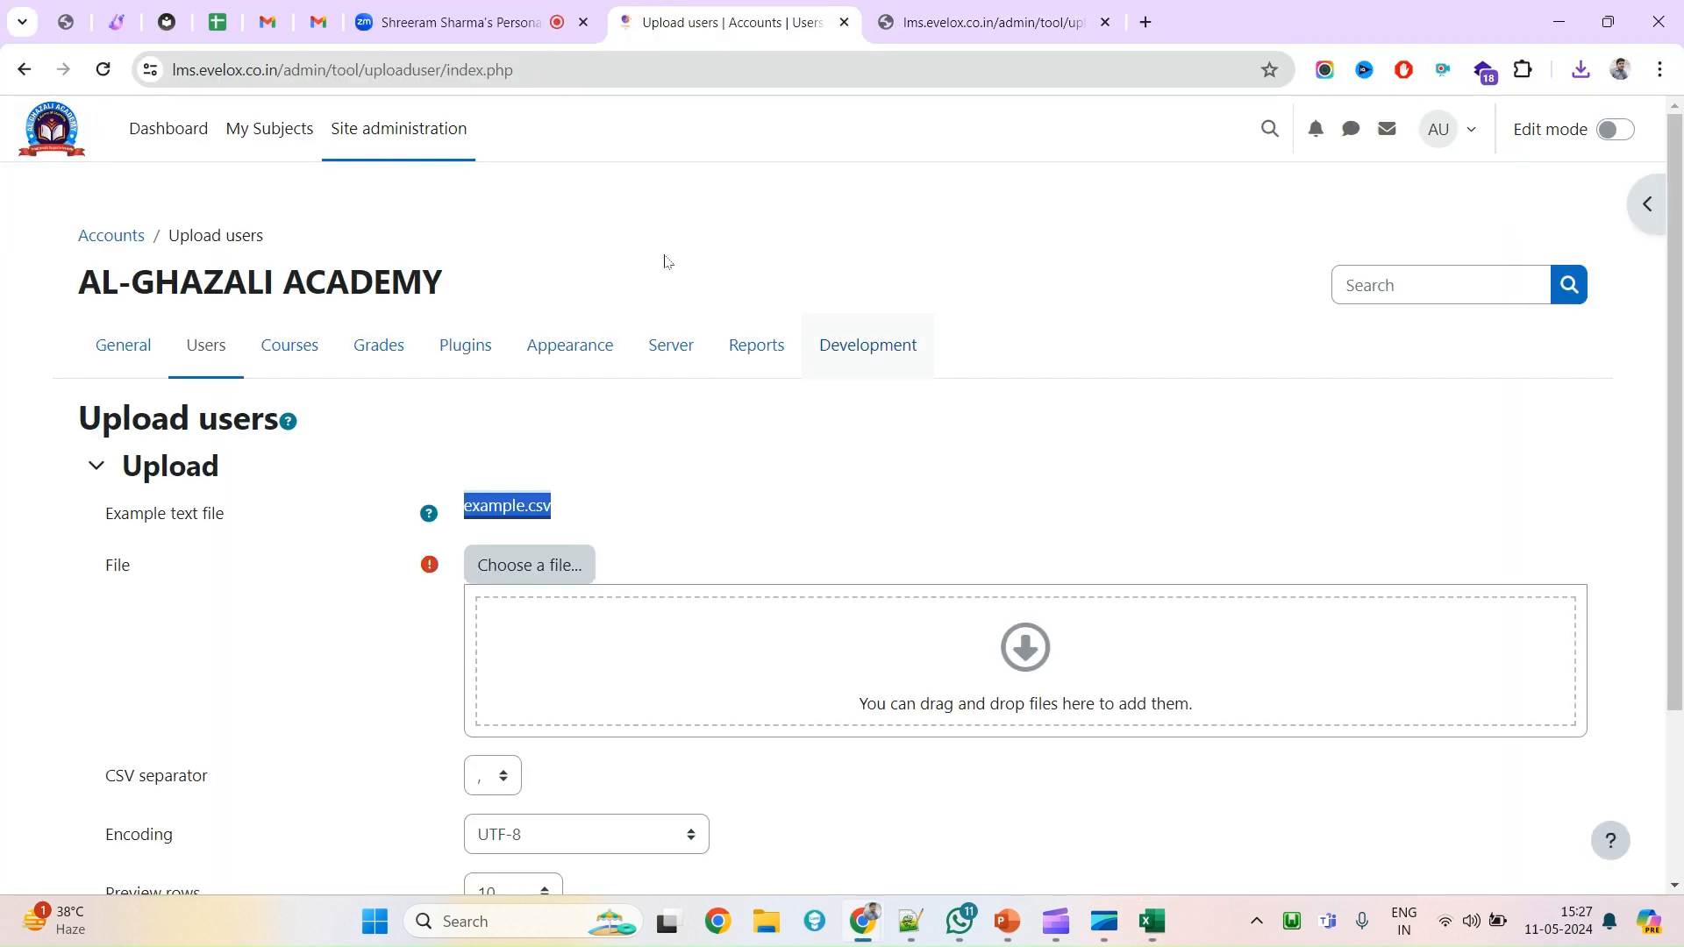
{"action": "scroll", "coordinate": [444, 594], "scroll_direction": "down", "scroll_amount": 1}
{"action": "left_click", "coordinate": [537, 457]}
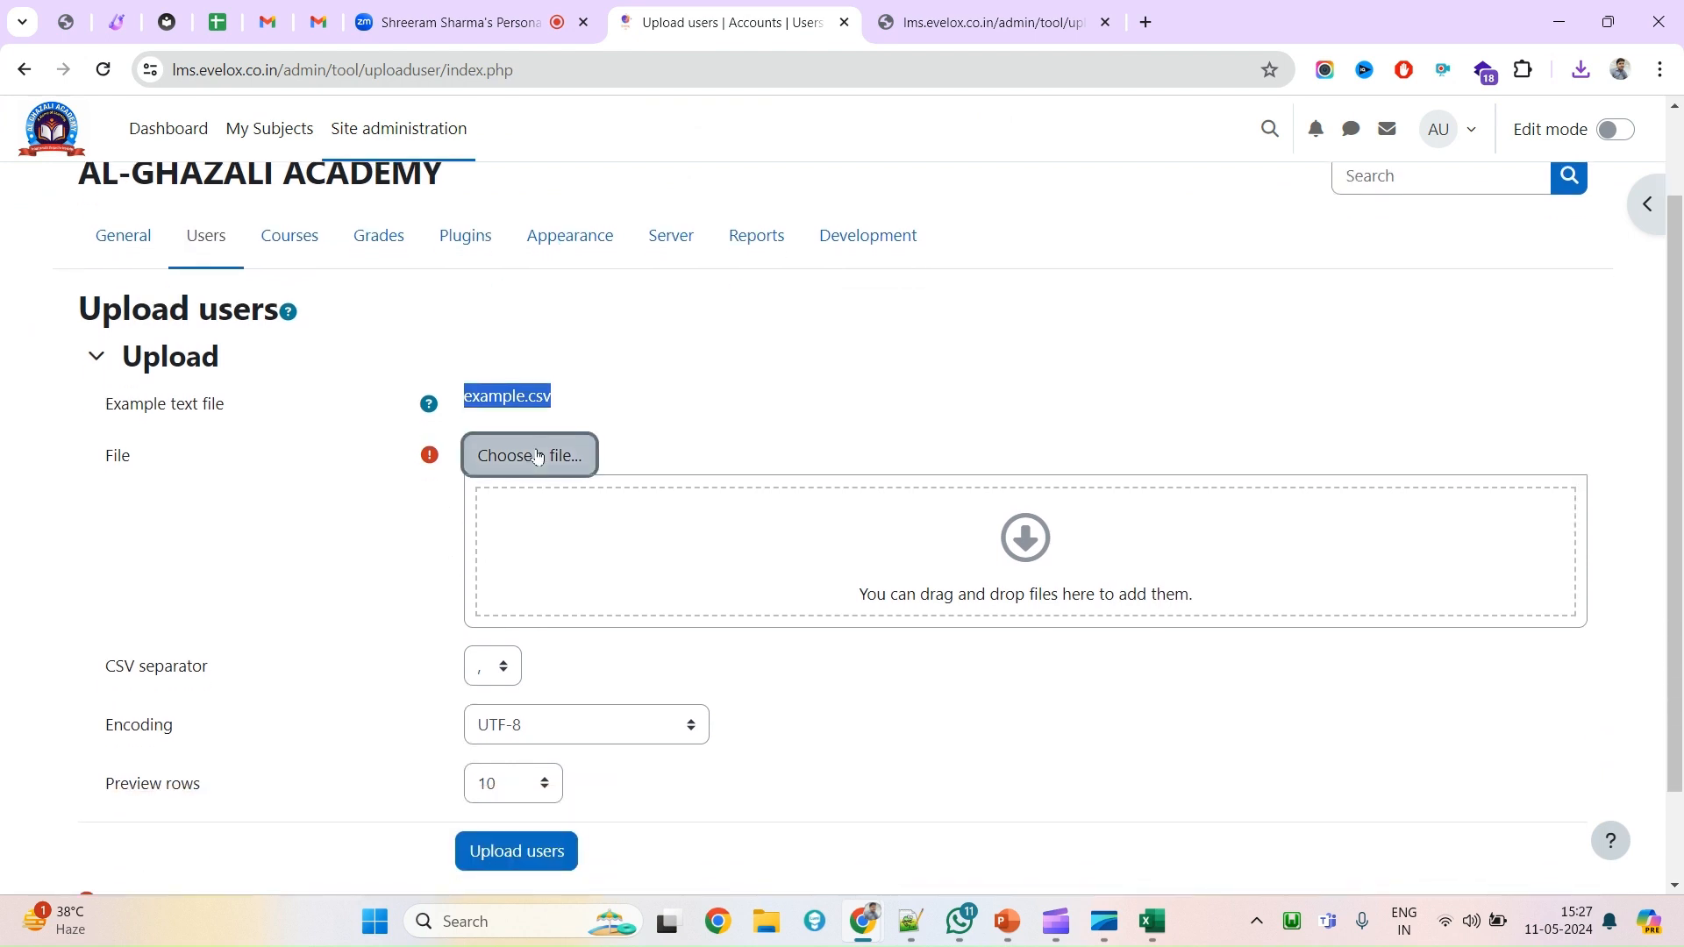
{"action": "left_click", "coordinate": [477, 431]}
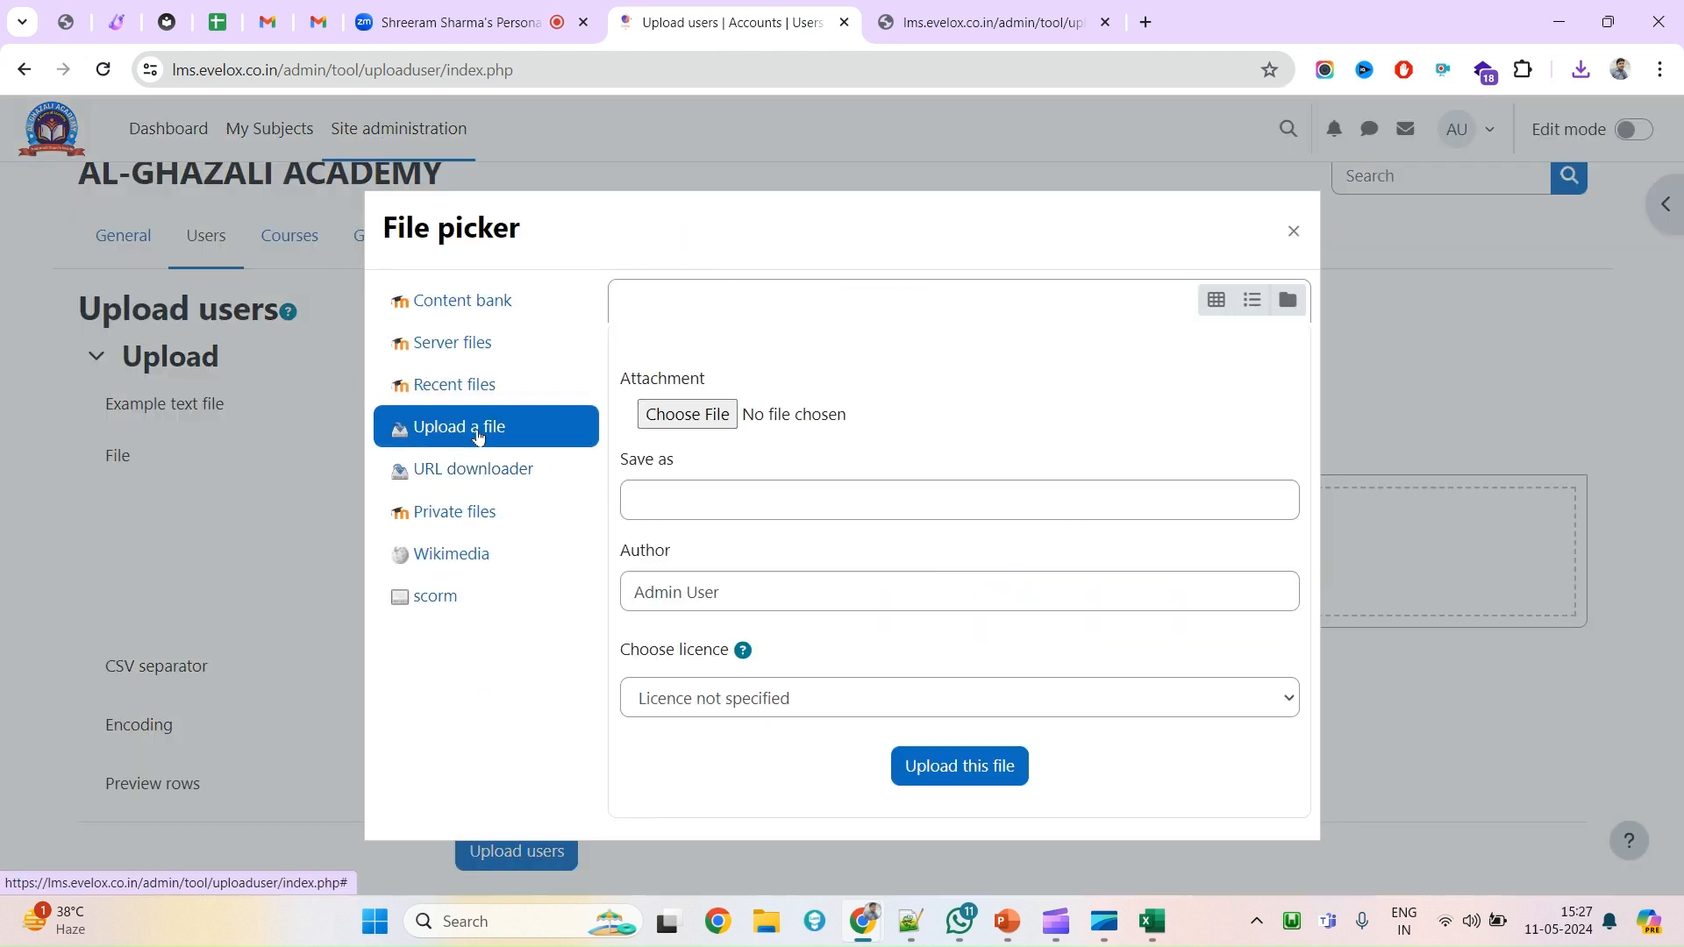
{"action": "left_click", "coordinate": [688, 428]}
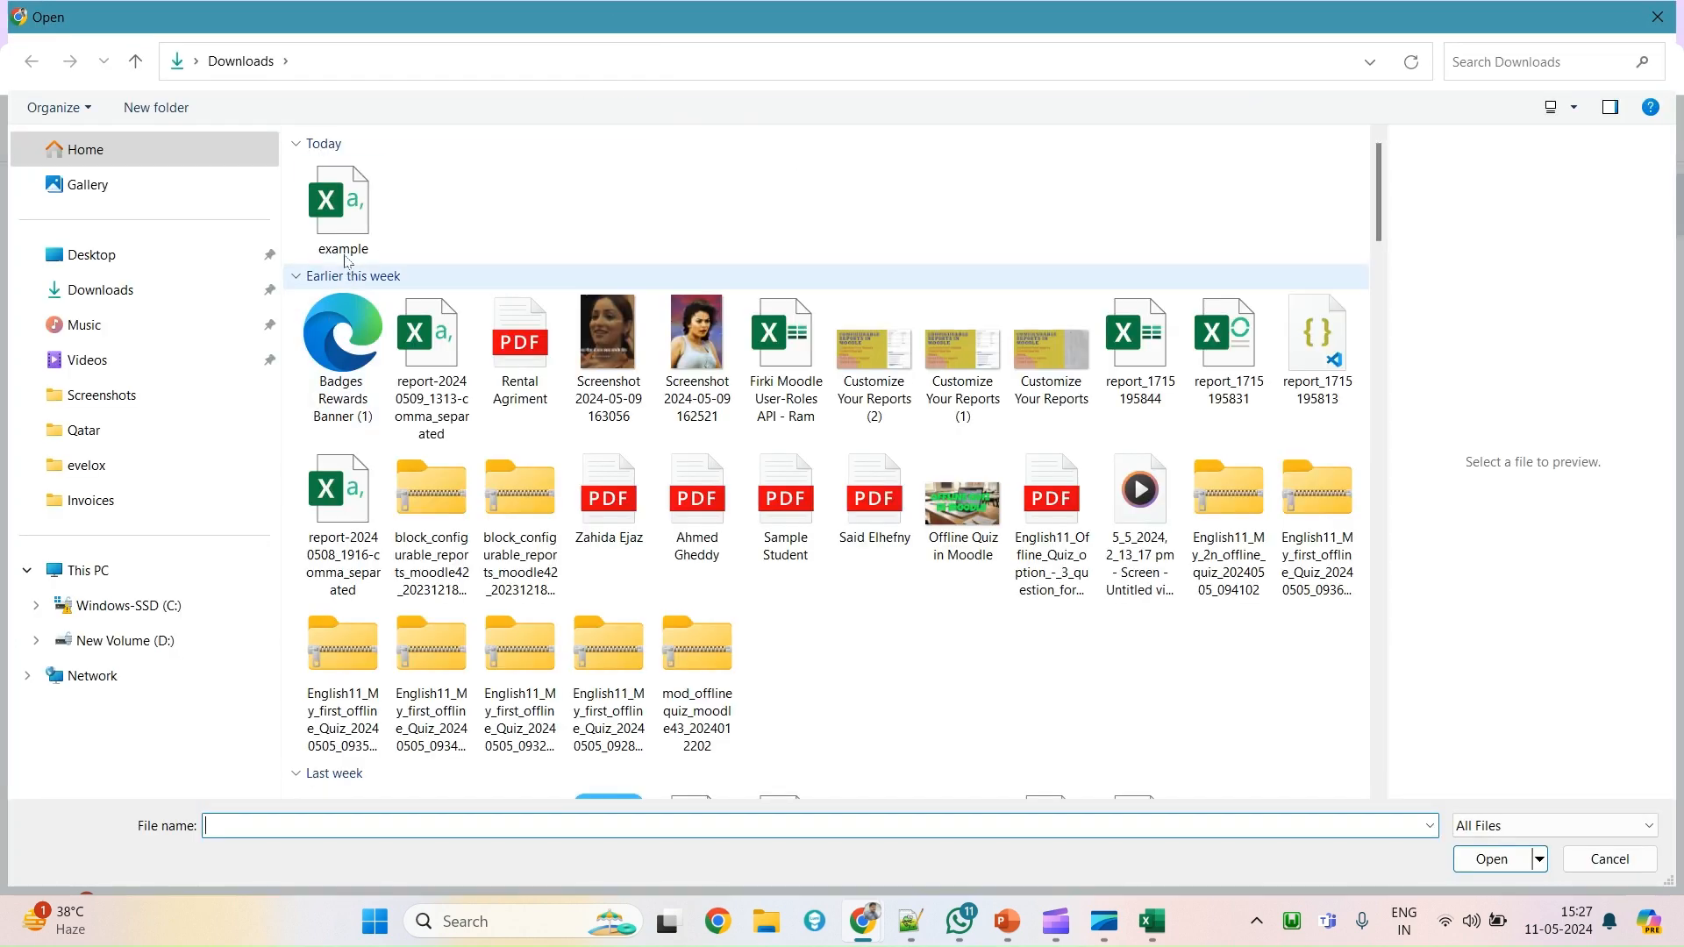
{"action": "double_click", "coordinate": [344, 219]}
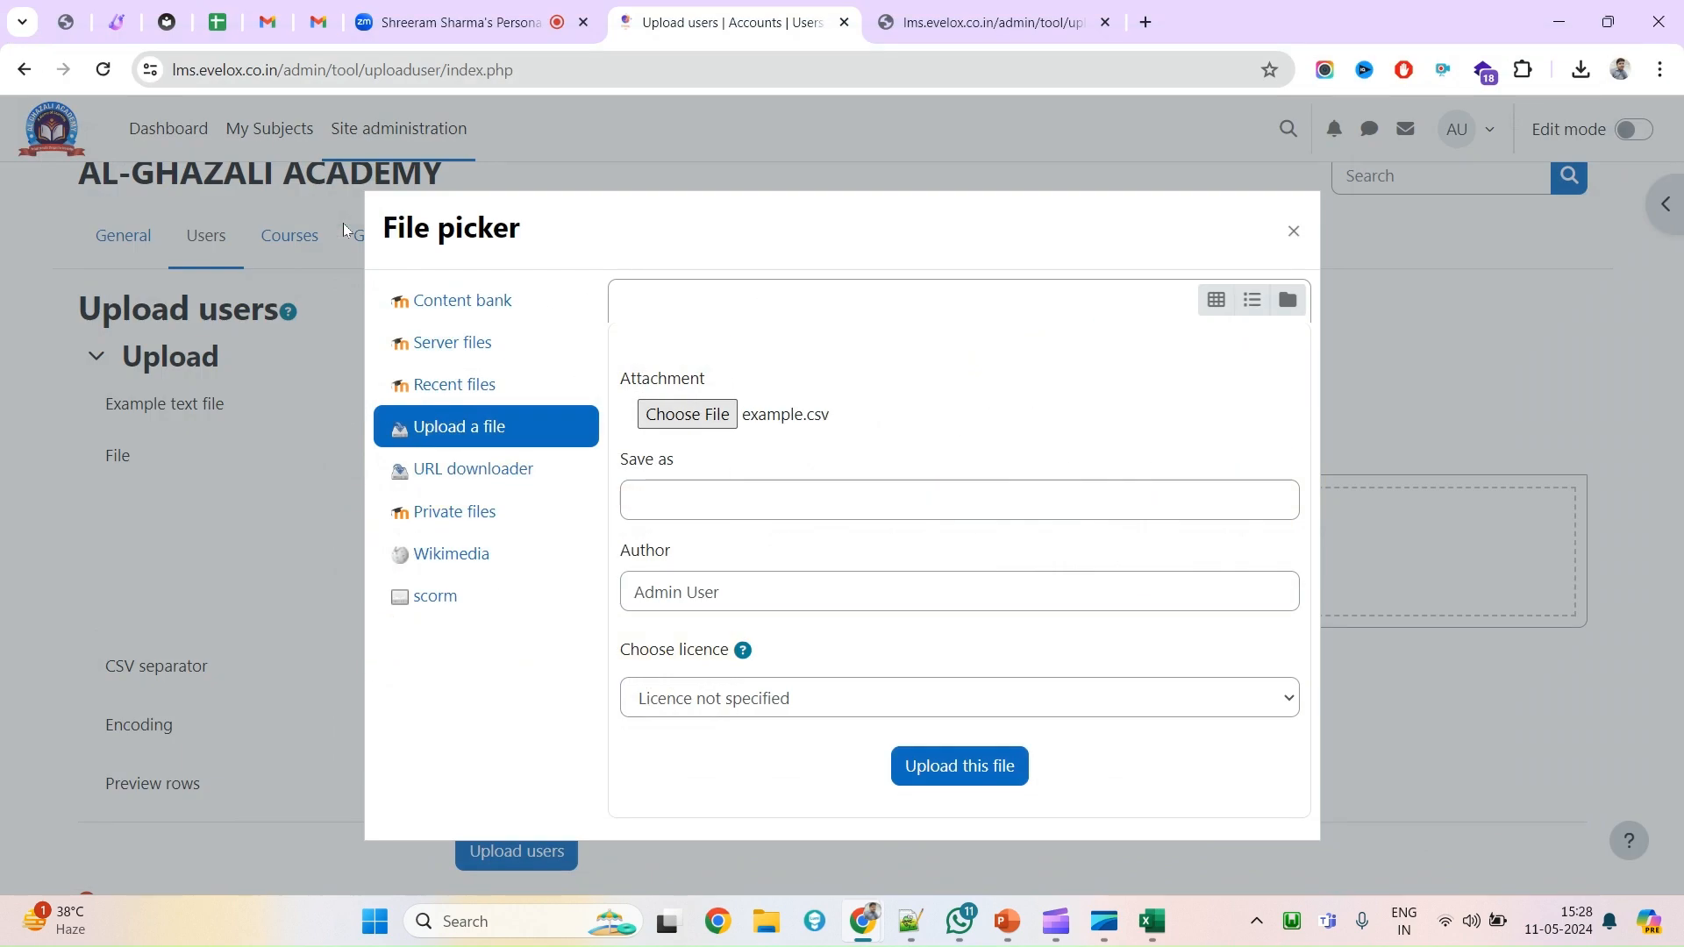
{"action": "left_click", "coordinate": [972, 771]}
{"action": "scroll", "coordinate": [739, 693], "scroll_direction": "down", "scroll_amount": 1}
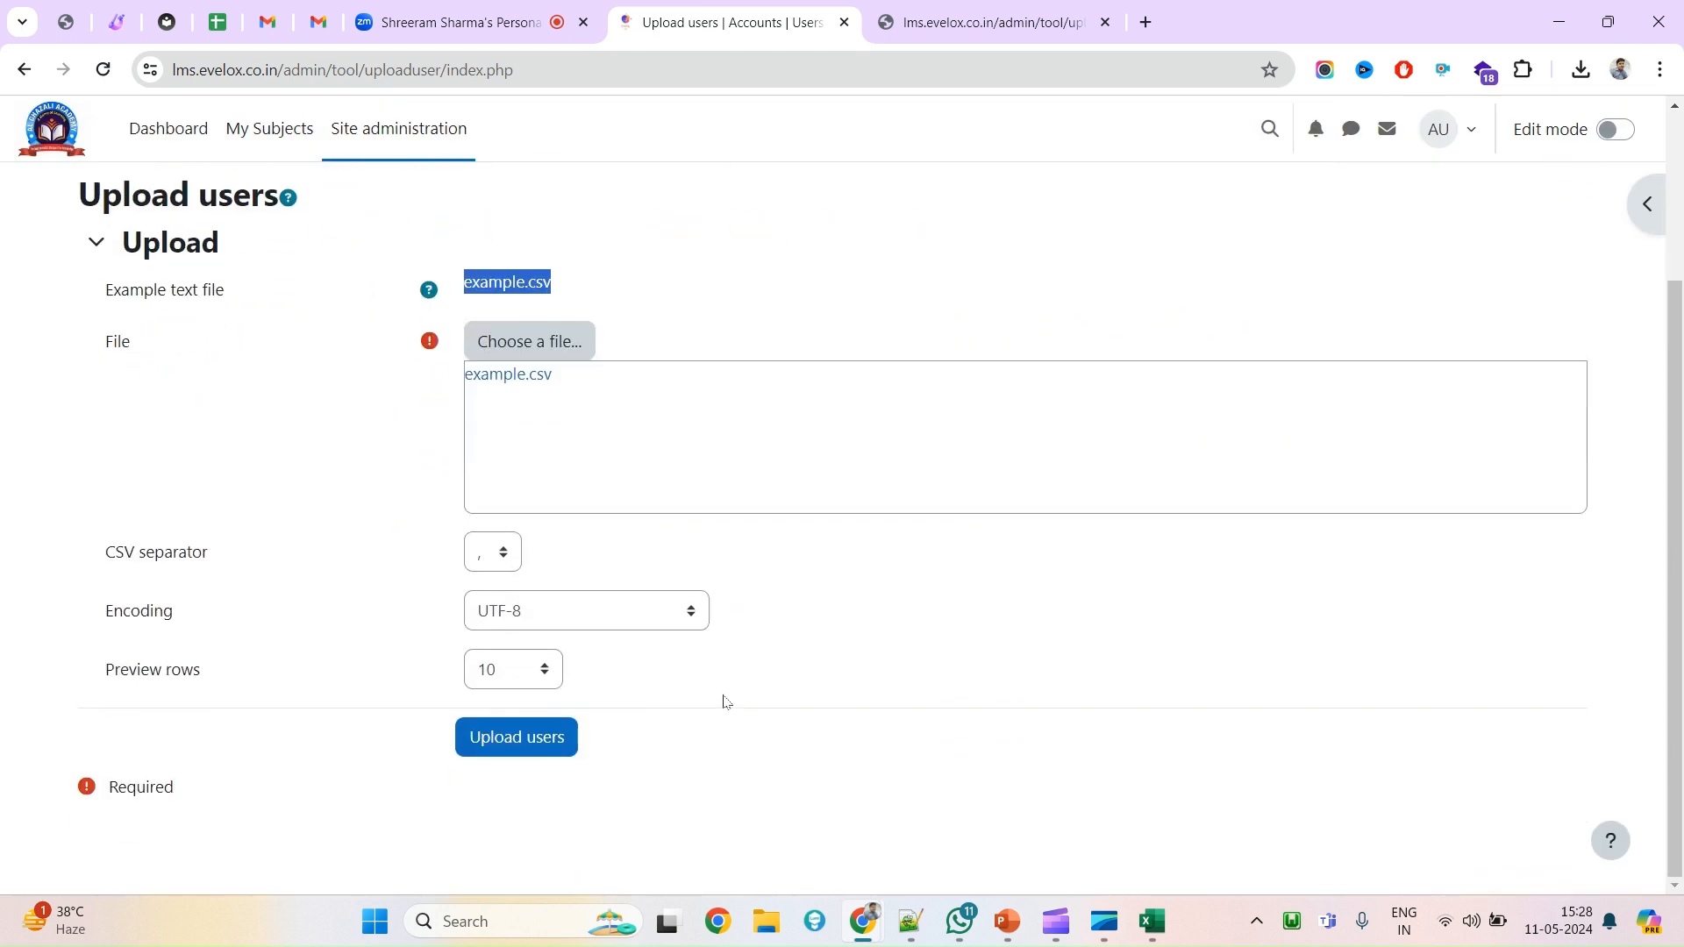
Submit the CSV and review the previewed student111 and student222 rows.
{"action": "left_click", "coordinate": [532, 741]}
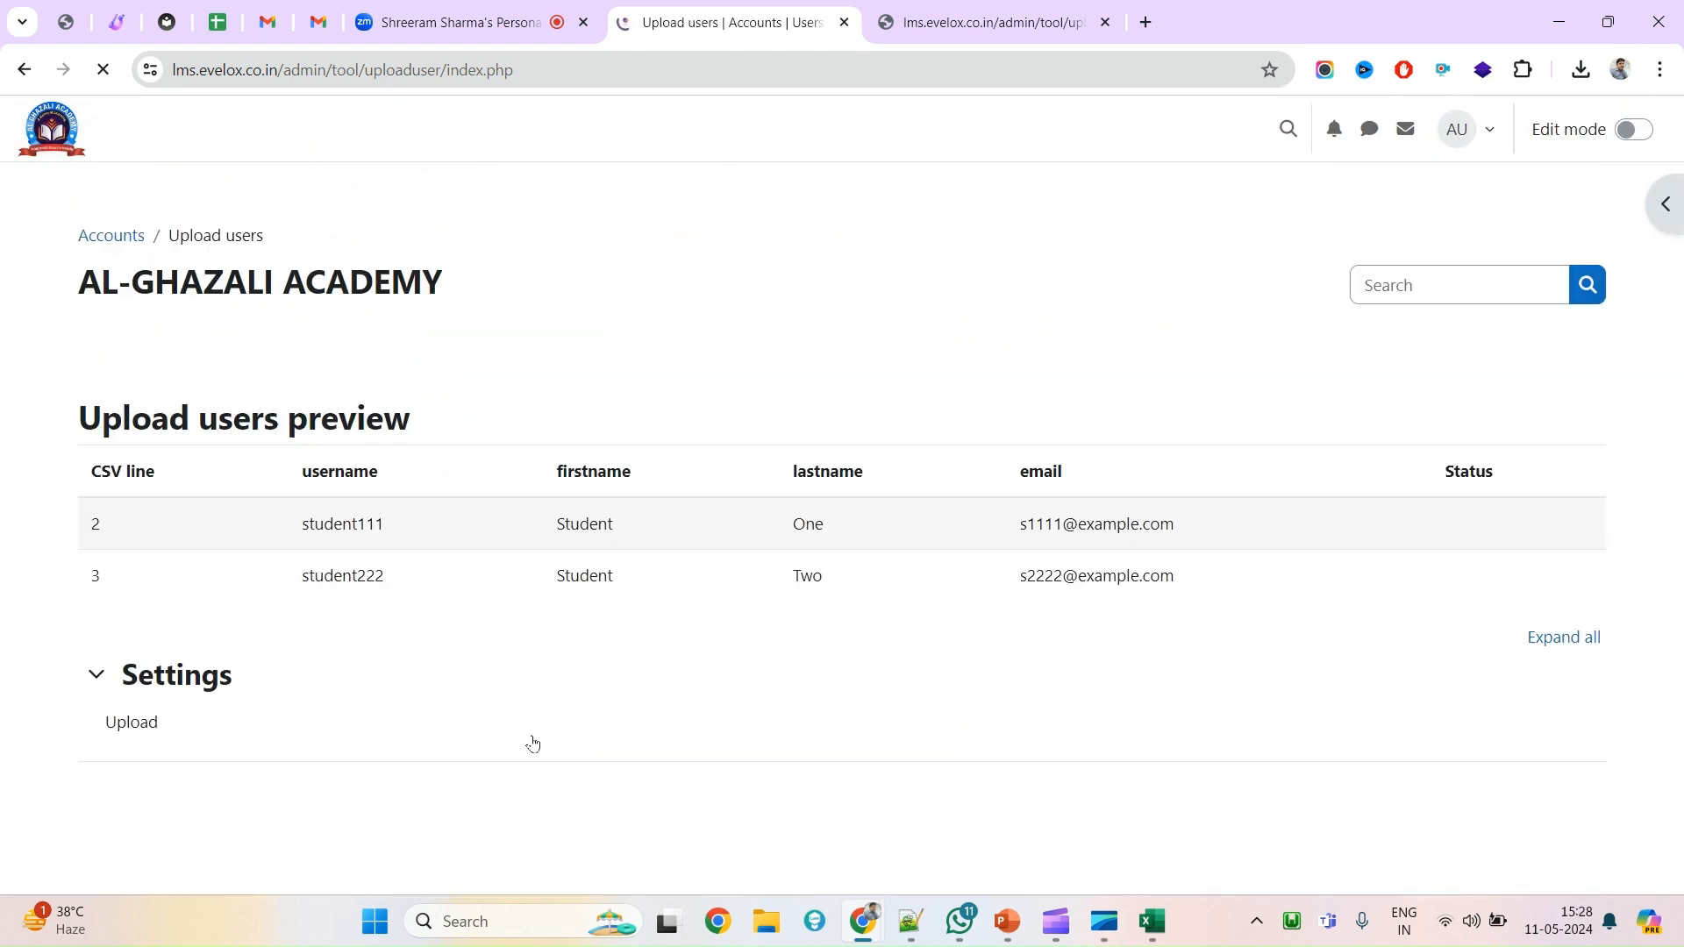
{"action": "scroll", "coordinate": [939, 534], "scroll_direction": "down", "scroll_amount": 6}
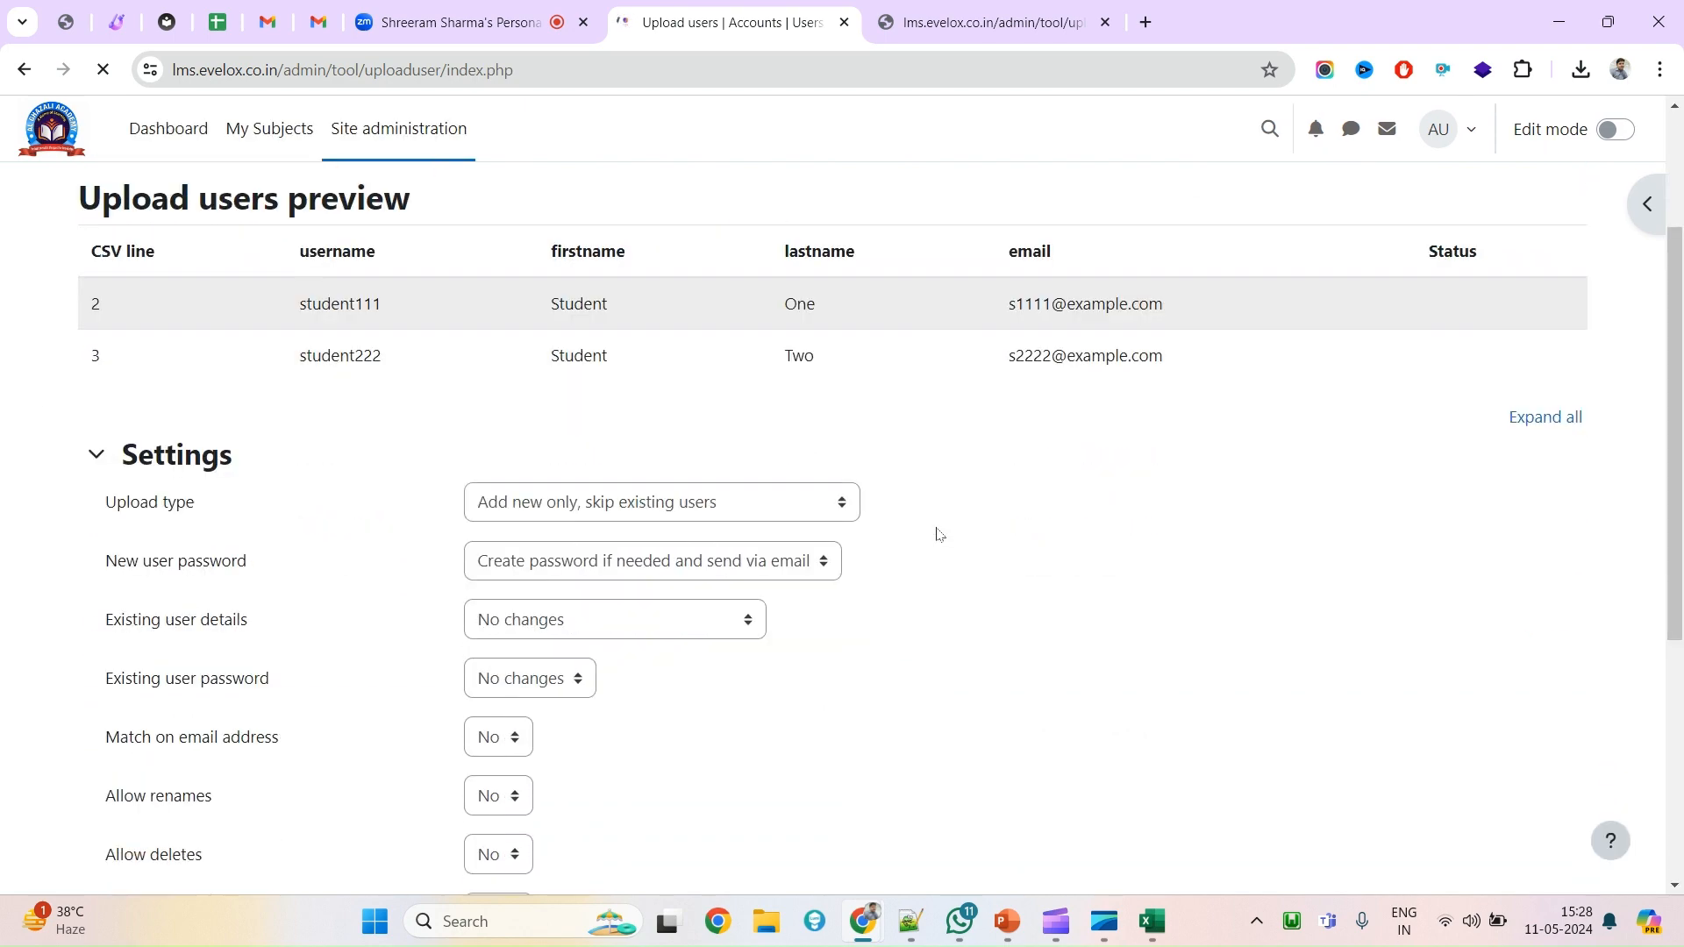
{"action": "scroll", "coordinate": [679, 614], "scroll_direction": "up", "scroll_amount": 6}
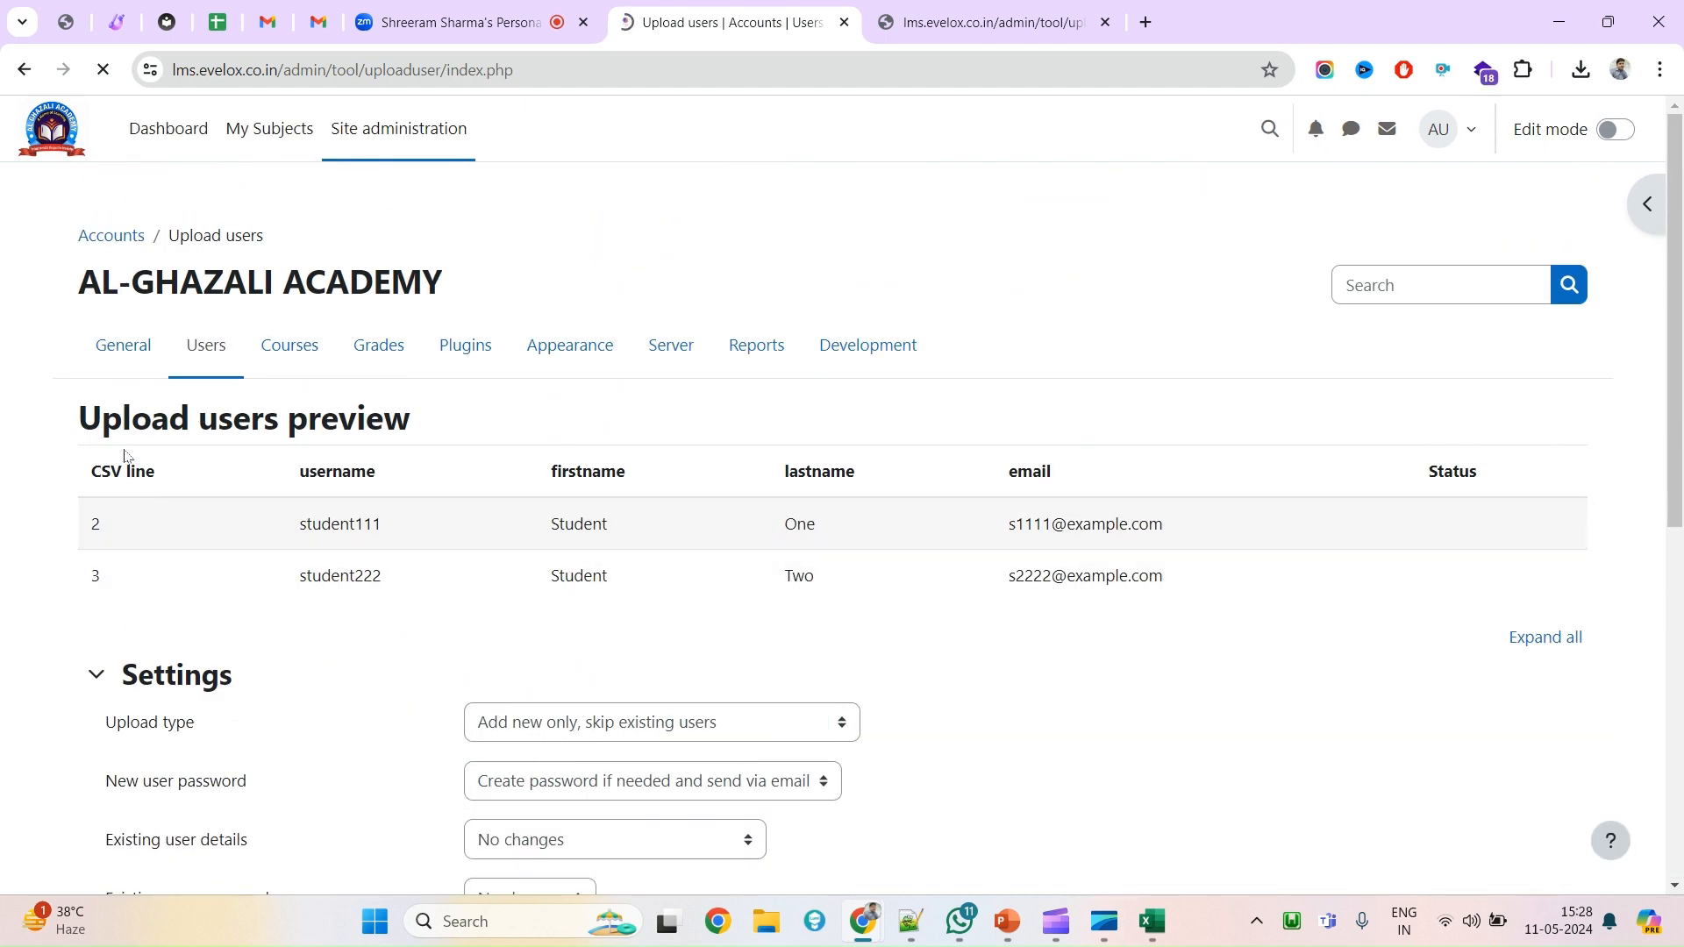
{"action": "left_click_drag", "start_coordinate": [71, 522], "coordinate": [392, 523]}
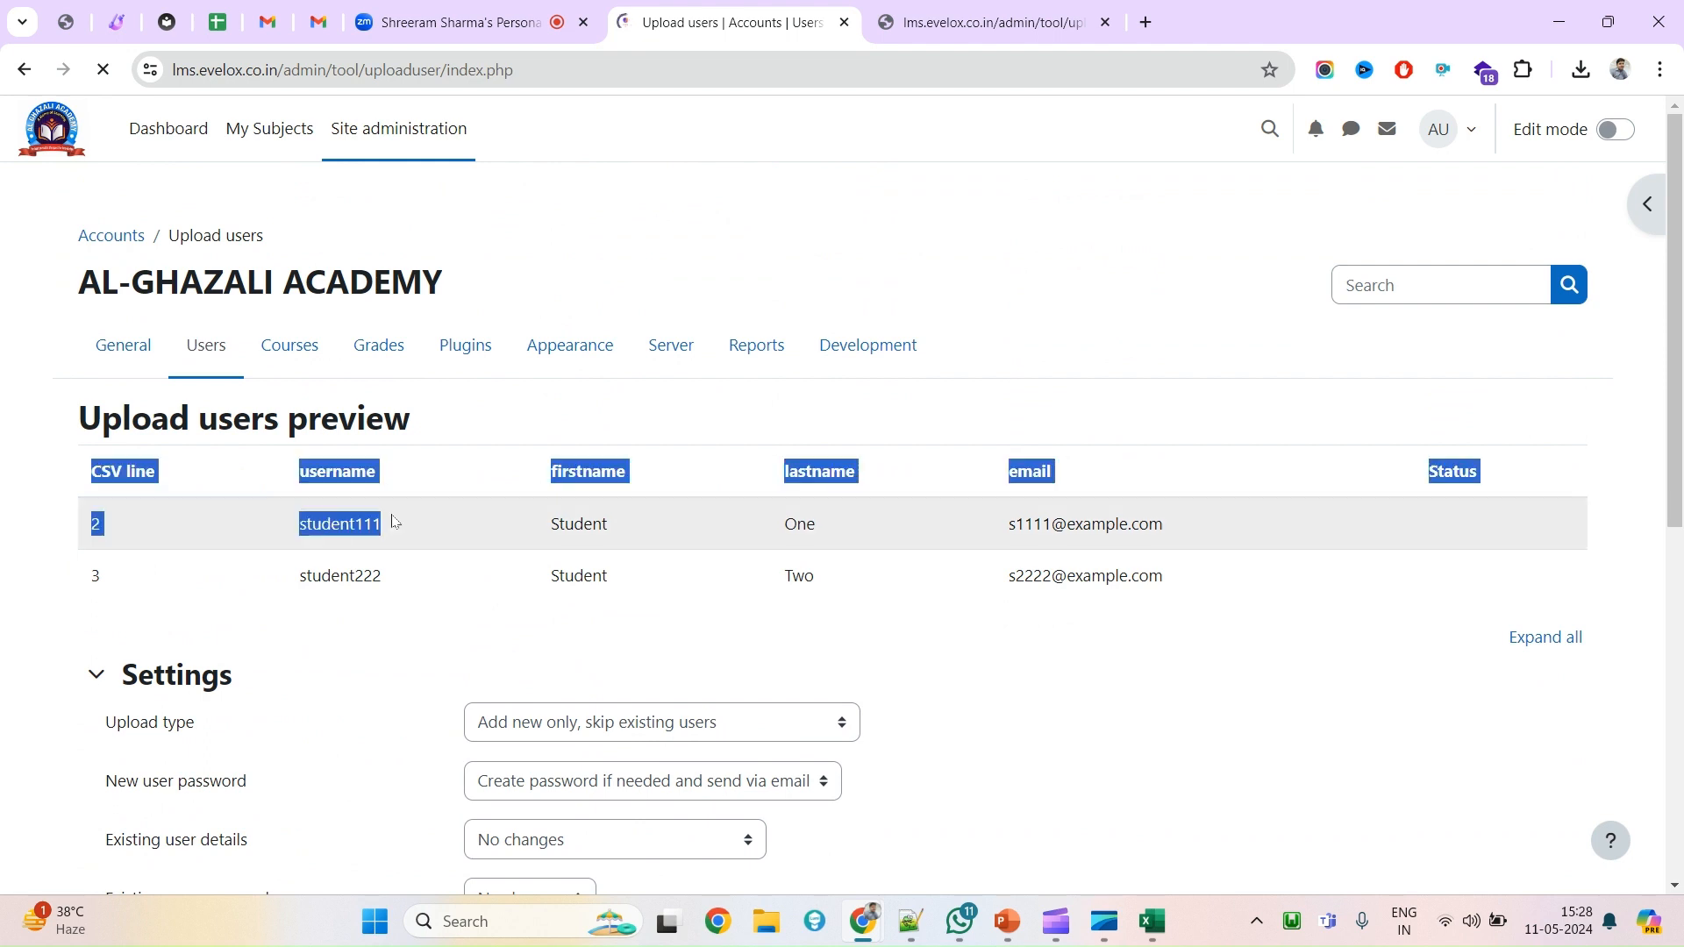
{"action": "left_click", "coordinate": [1187, 523]}
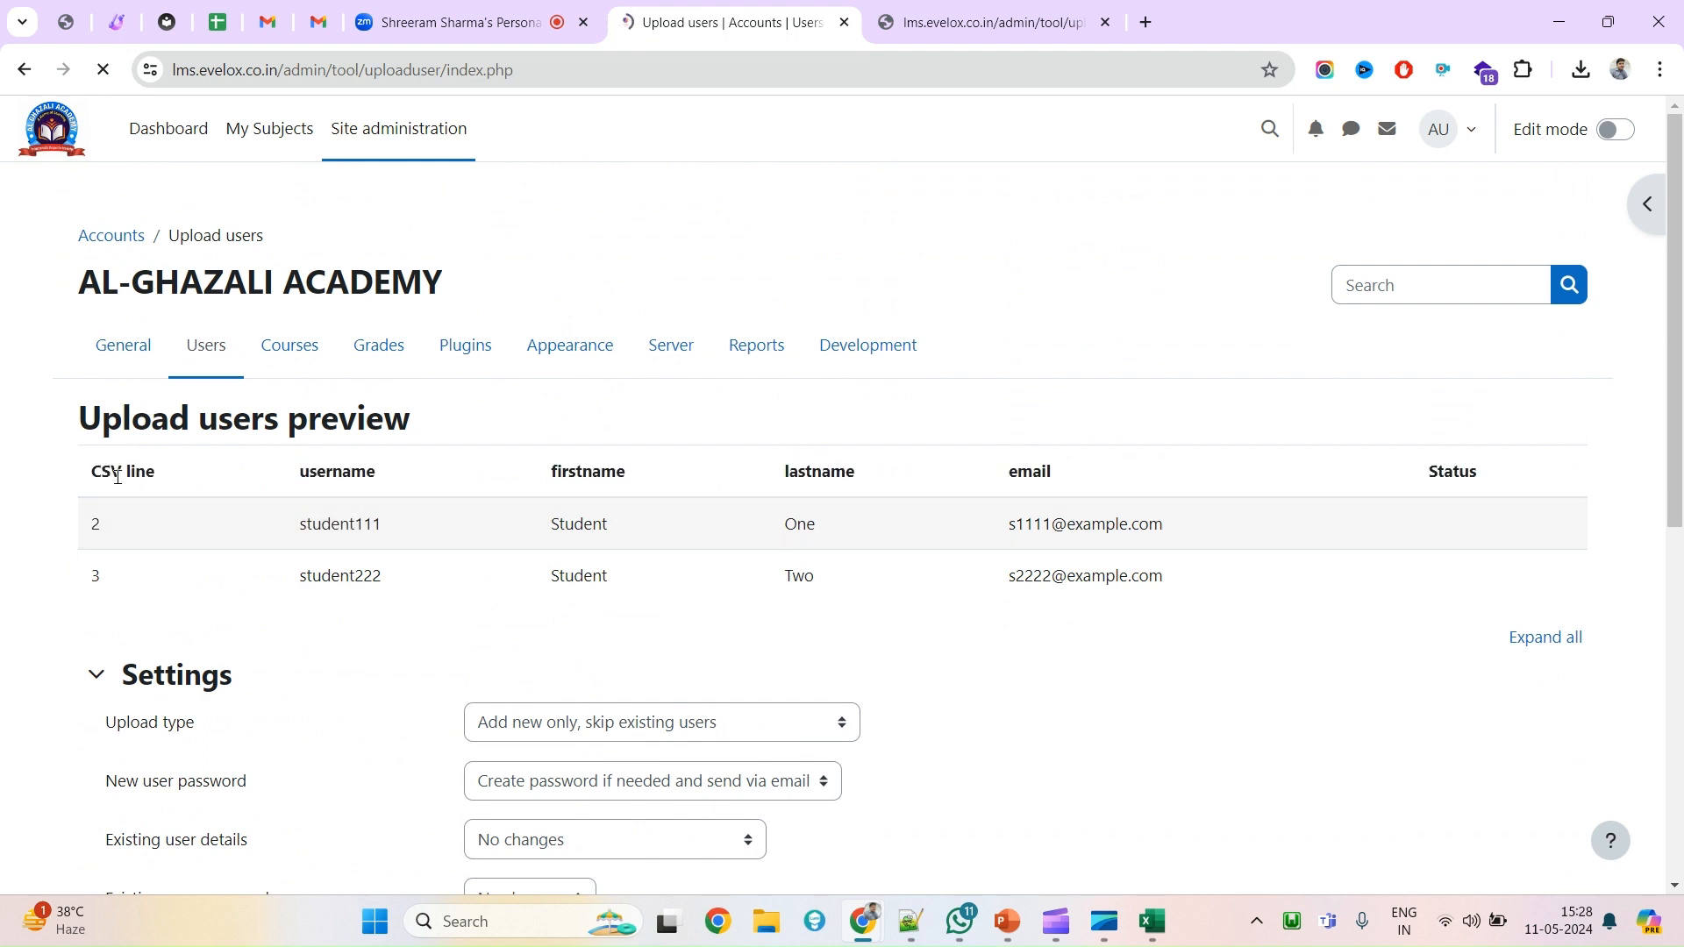
{"action": "left_click_drag", "start_coordinate": [298, 523], "coordinate": [866, 619]}
{"action": "left_click", "coordinate": [800, 618]}
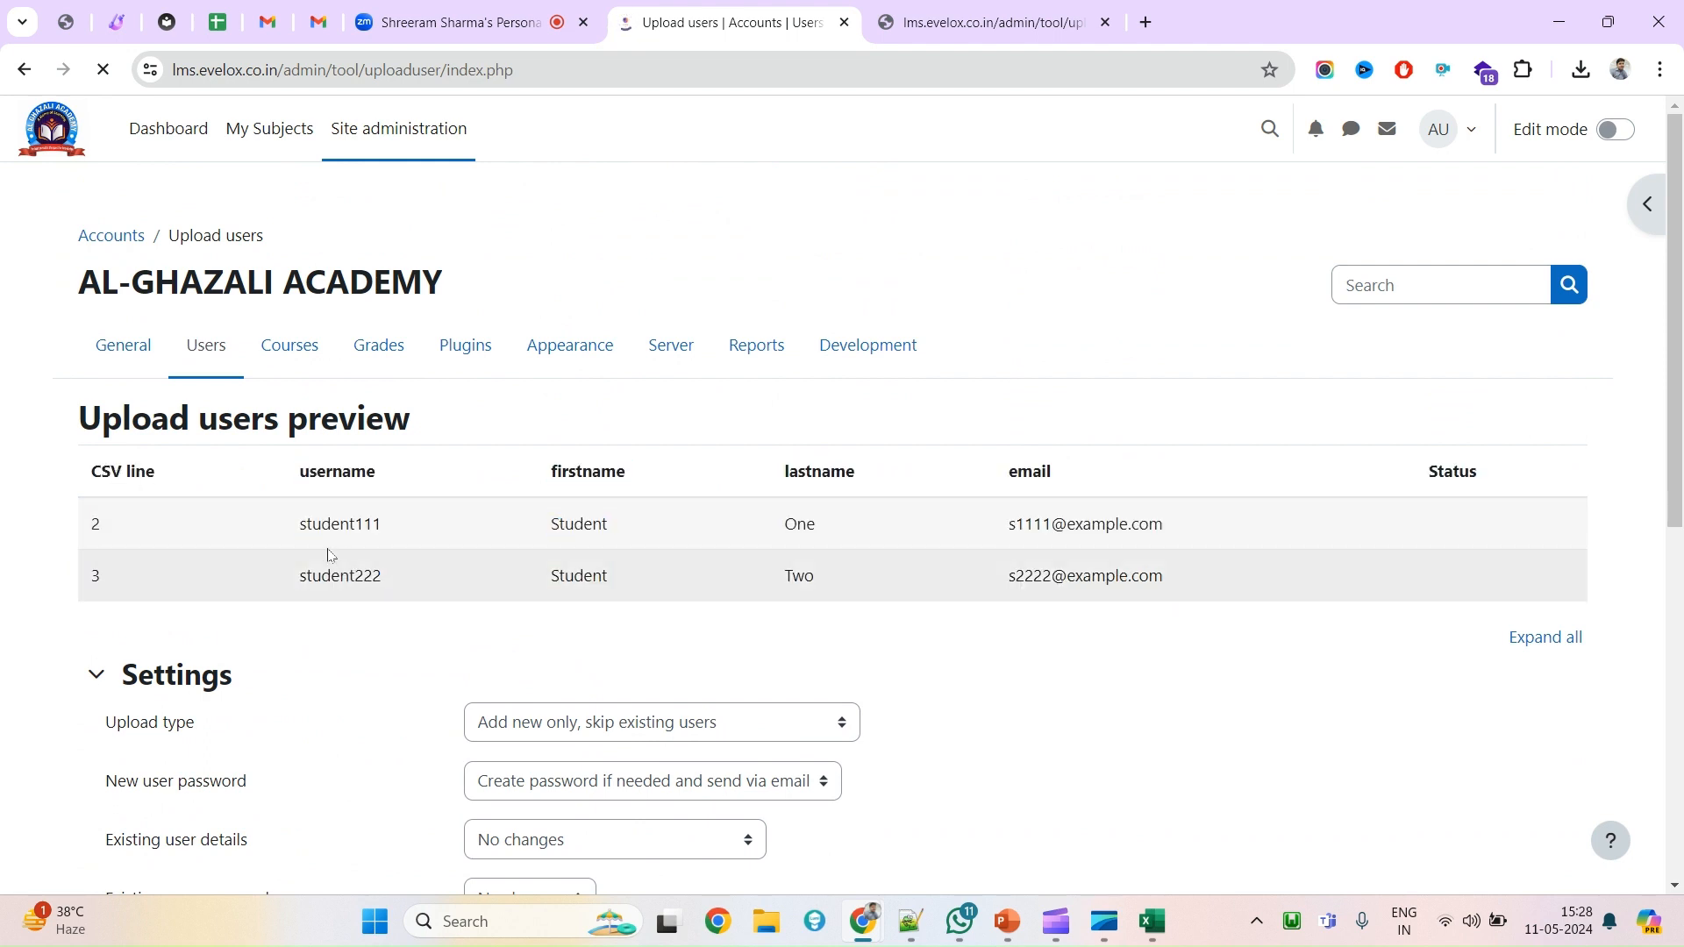
{"action": "left_click_drag", "start_coordinate": [301, 527], "coordinate": [1194, 562]}
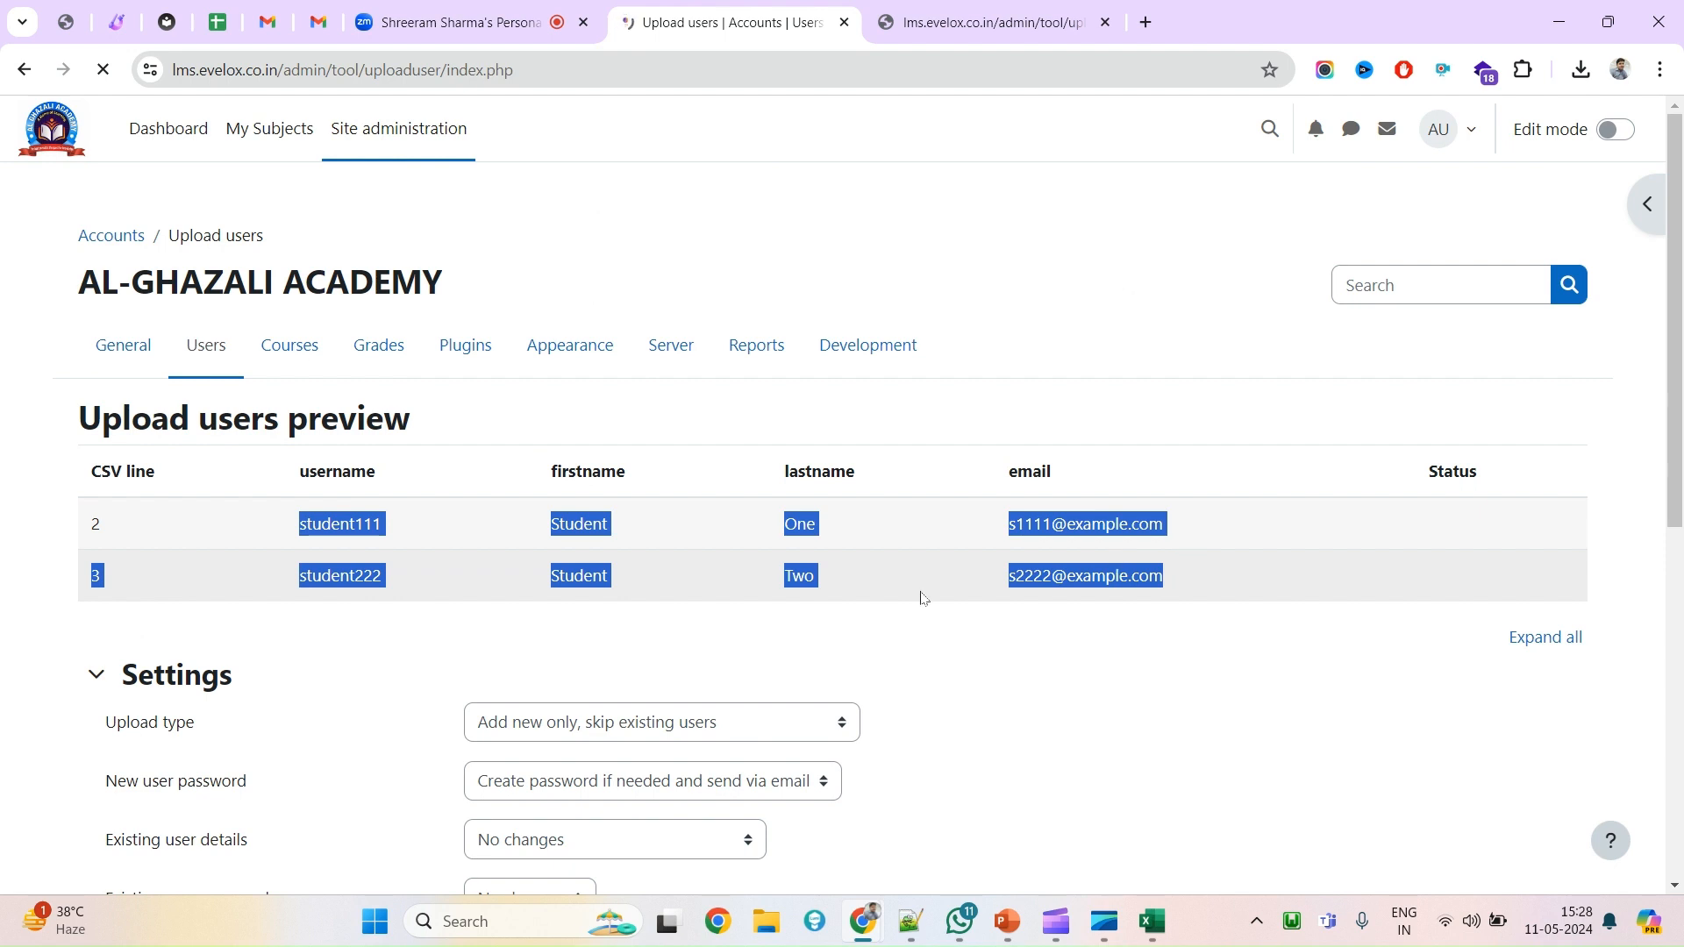
Upload the two student accounts with the default upload settings.
{"action": "scroll", "coordinate": [921, 597], "scroll_direction": "down", "scroll_amount": 1}
{"action": "left_click", "coordinate": [962, 479]}
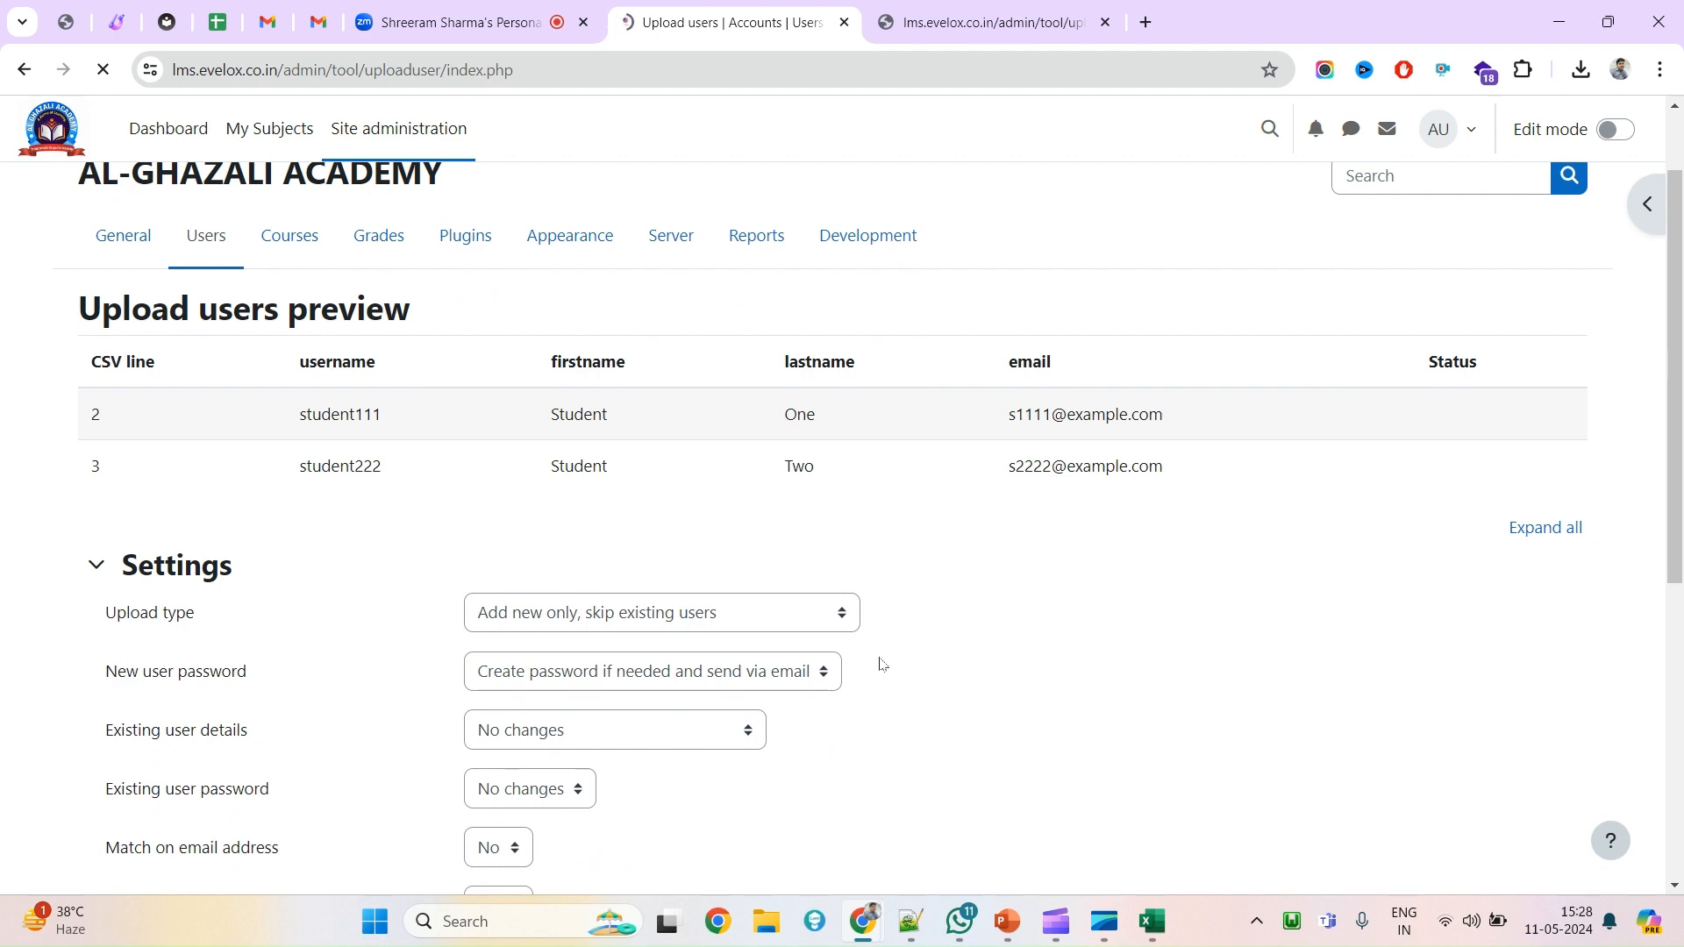
{"action": "scroll", "coordinate": [881, 664], "scroll_direction": "down", "scroll_amount": 6}
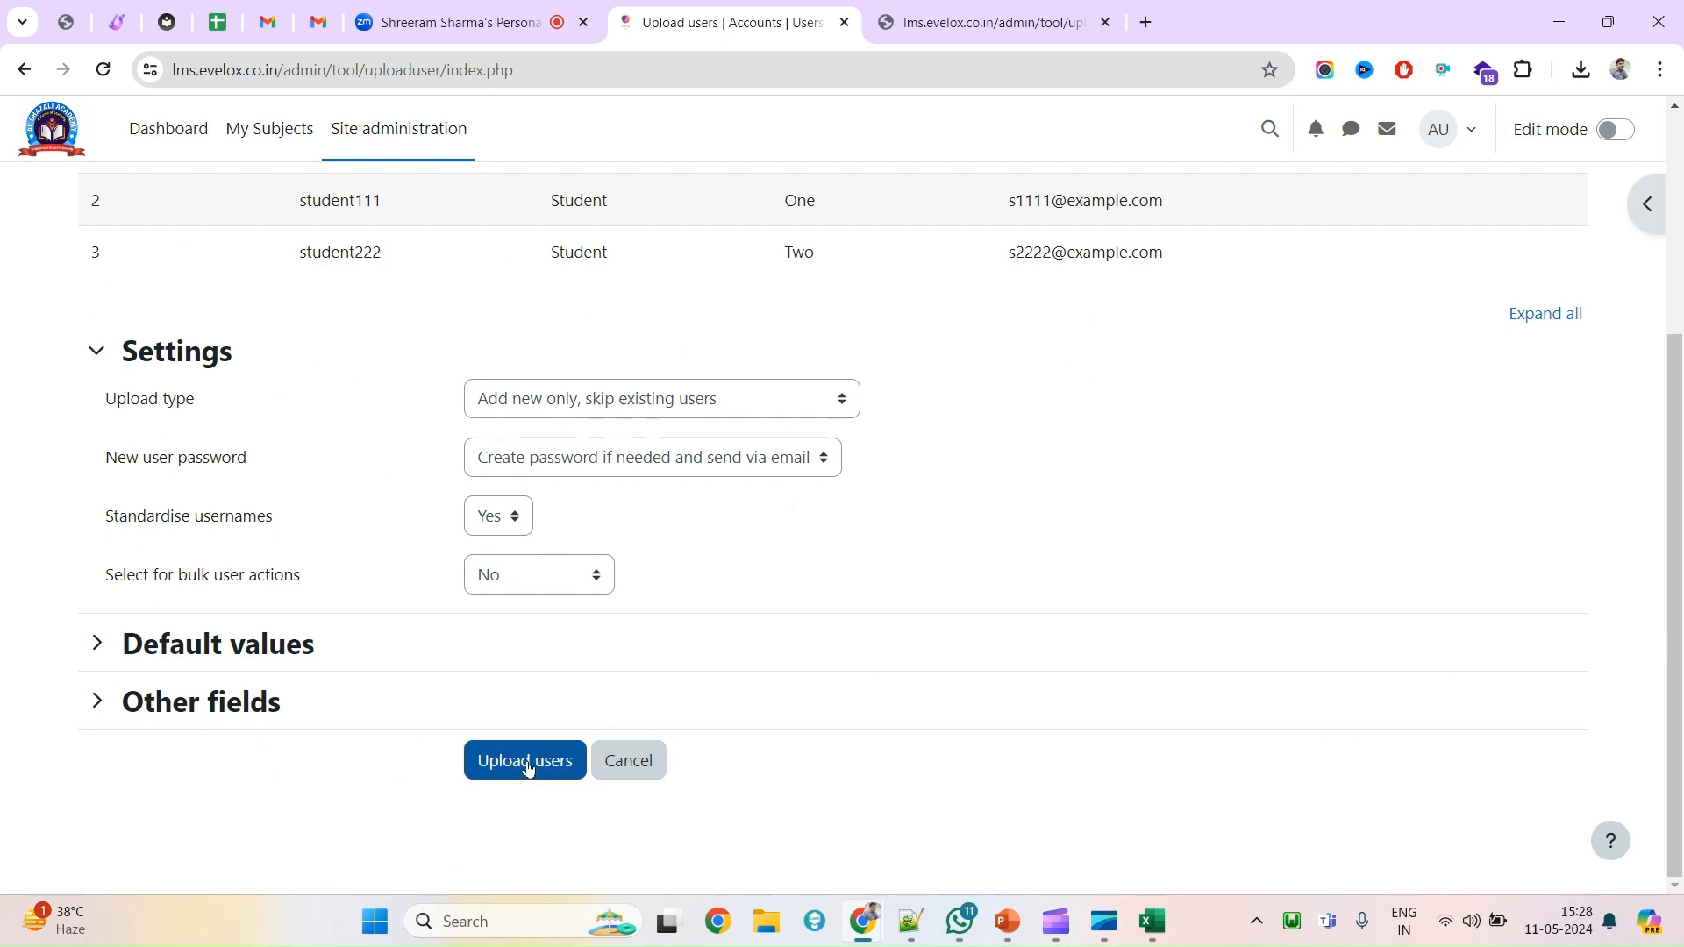
{"action": "scroll", "coordinate": [760, 583], "scroll_direction": "up", "scroll_amount": 3}
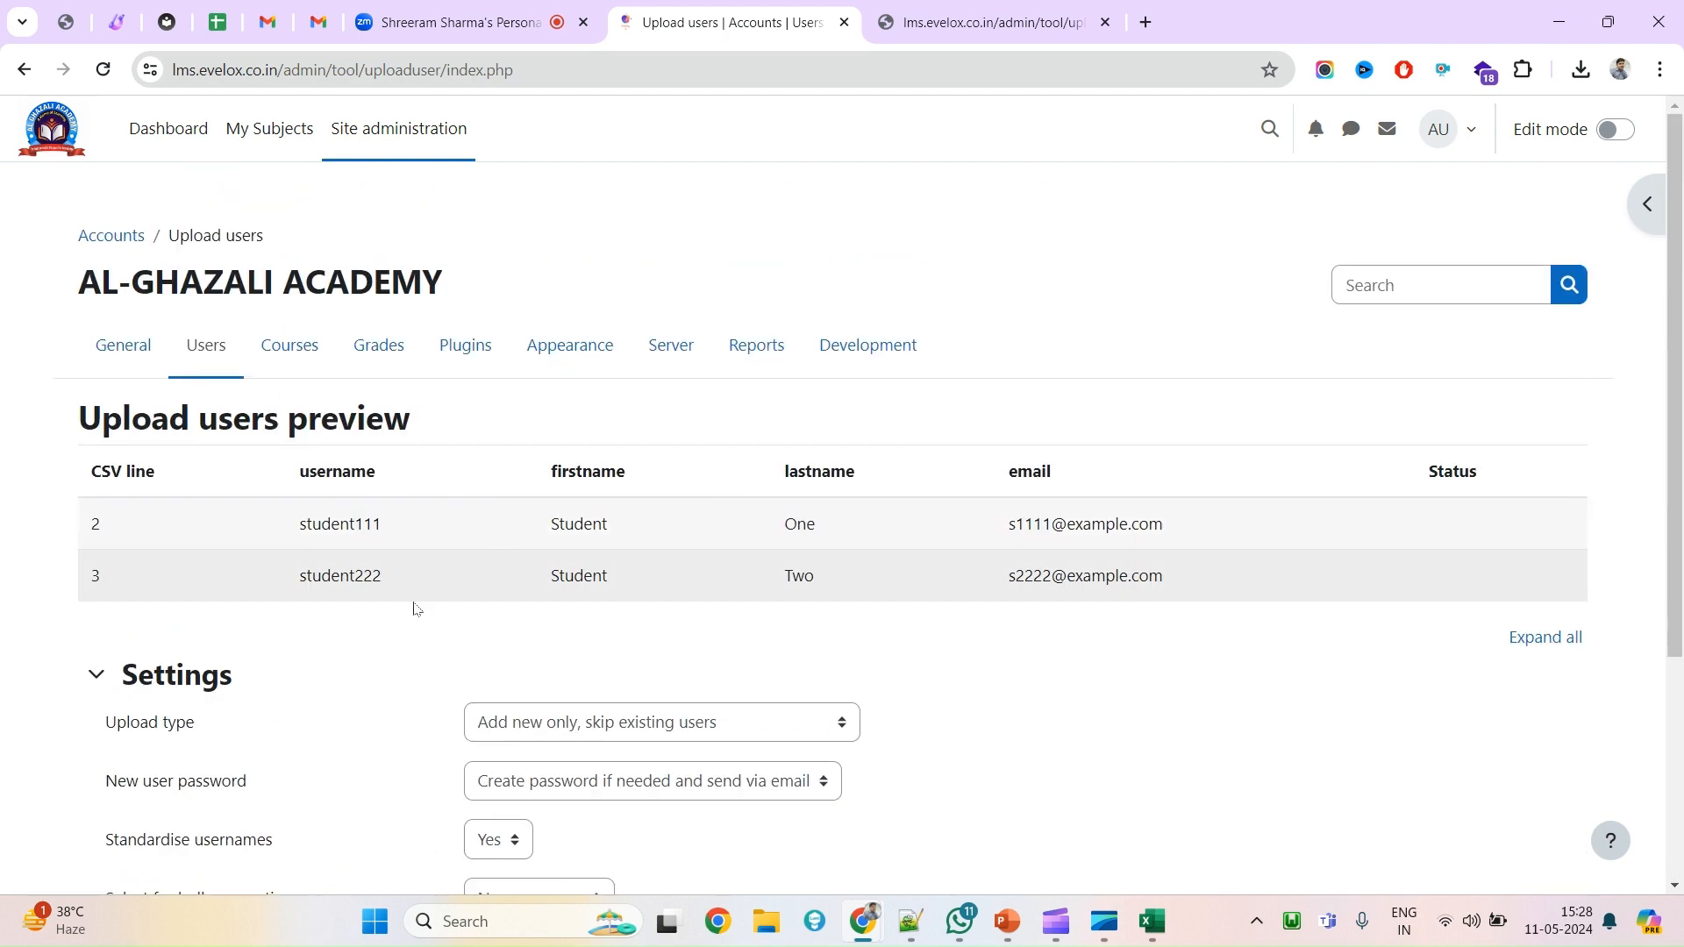
{"action": "scroll", "coordinate": [639, 575], "scroll_direction": "down", "scroll_amount": 1}
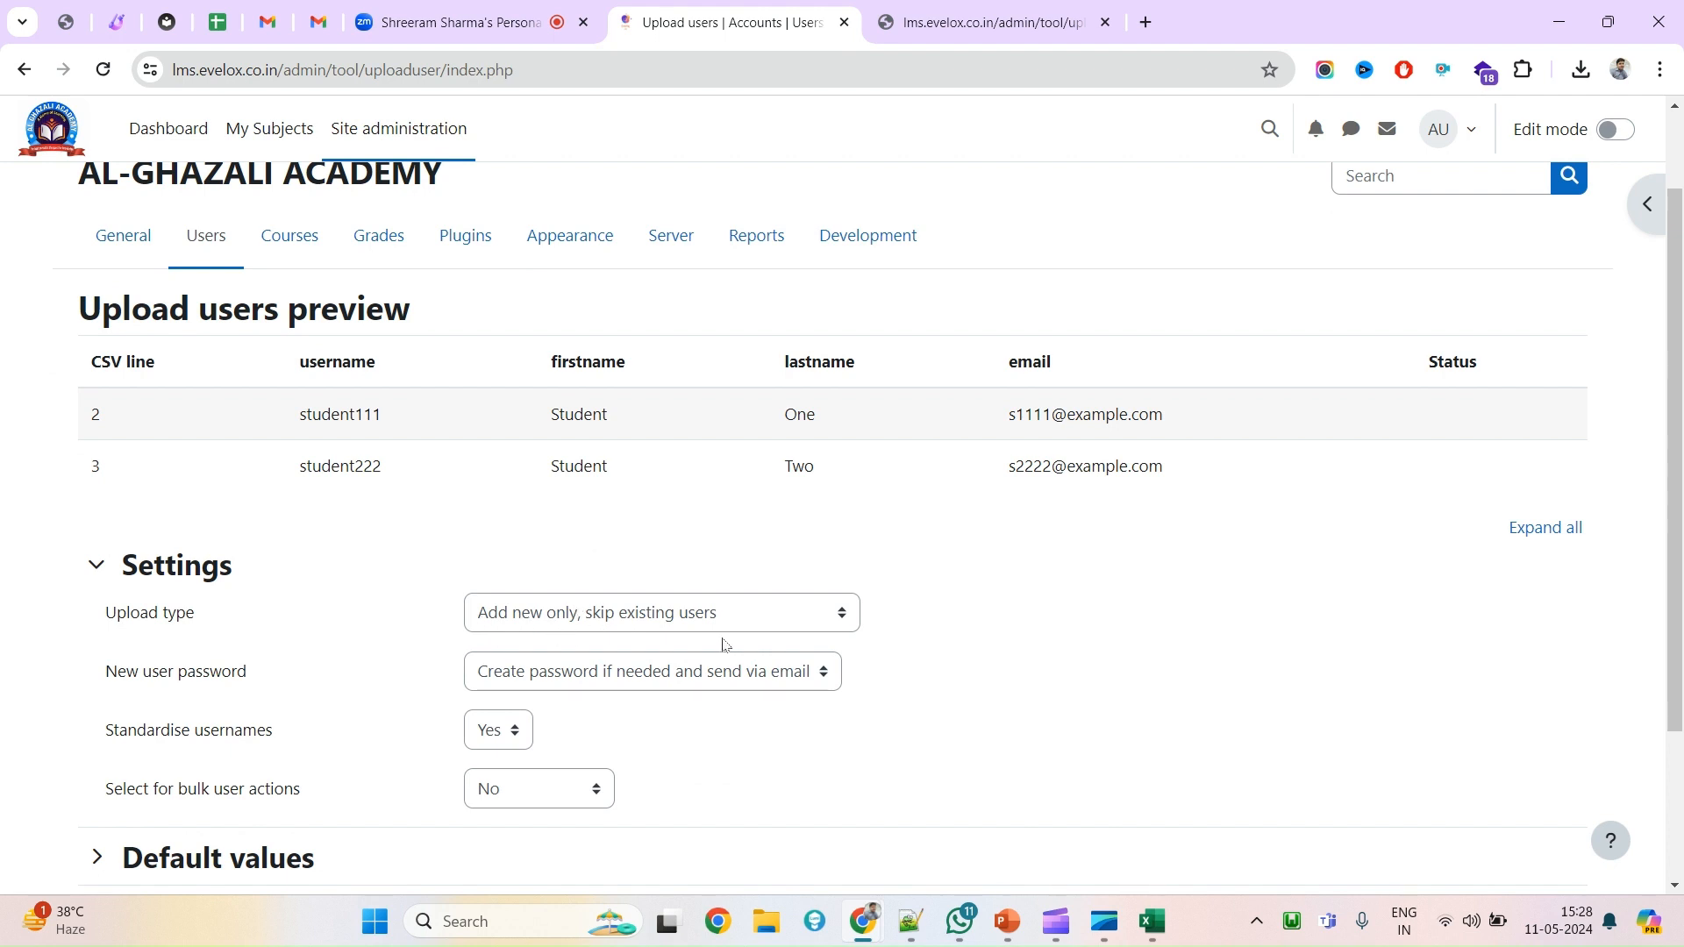
{"action": "scroll", "coordinate": [711, 633], "scroll_direction": "down", "scroll_amount": 3}
{"action": "left_click", "coordinate": [558, 763]}
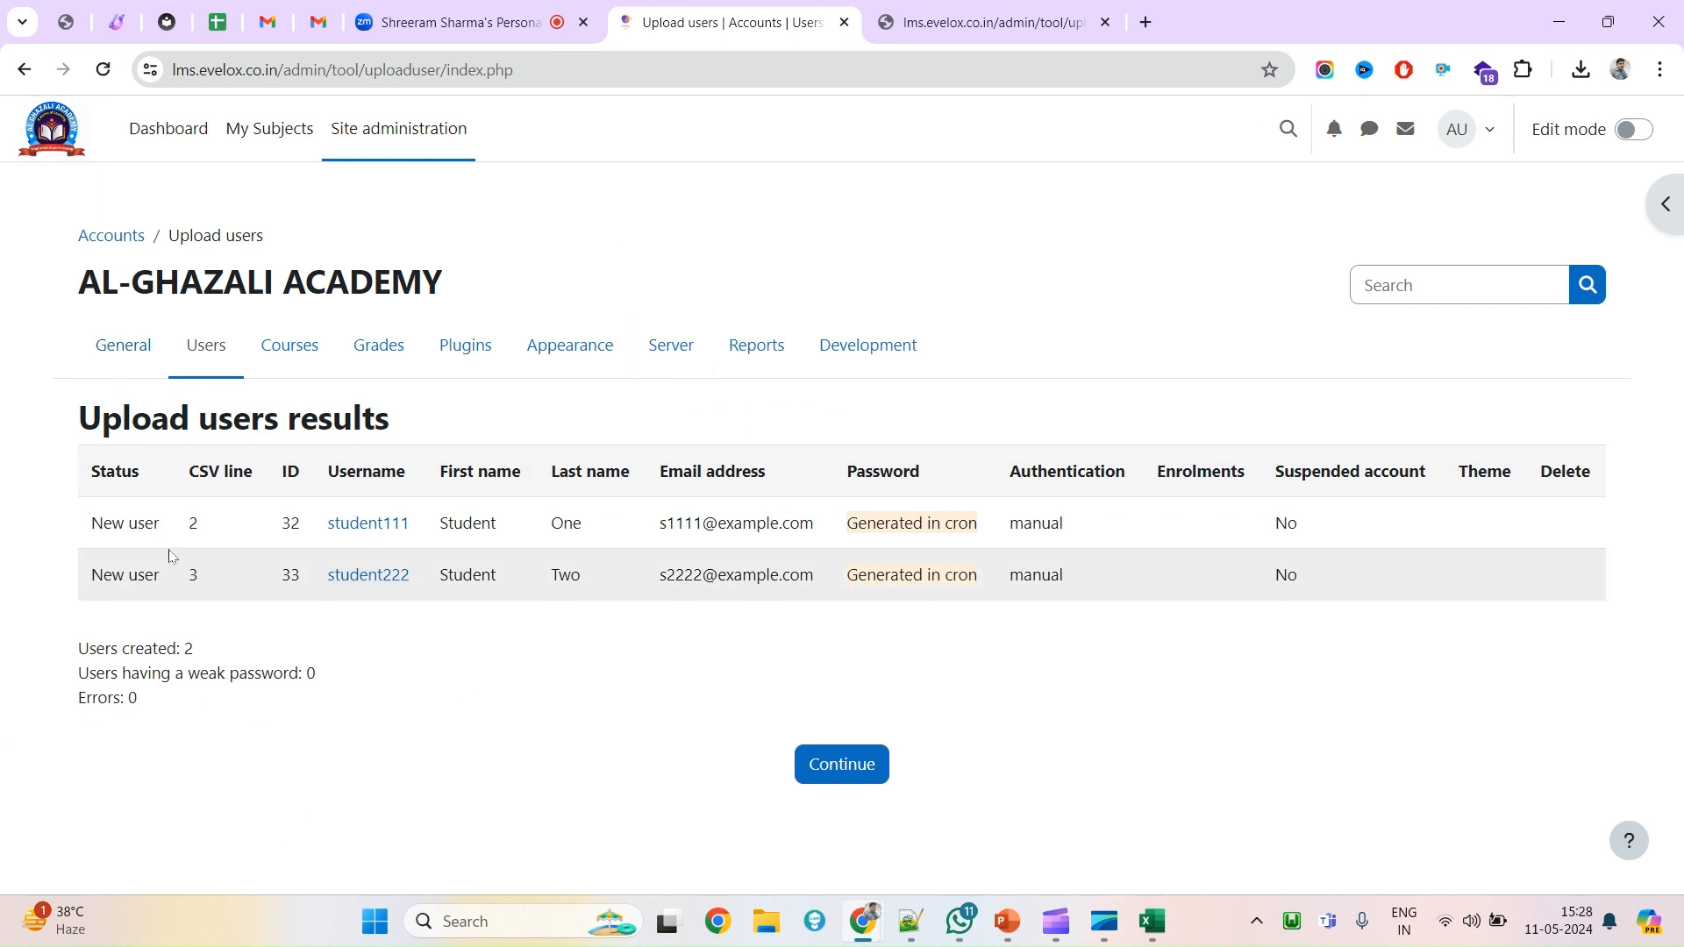
Review the users-created and weak-password summary counts, then open Site administration in a new tab.
{"action": "double_click", "coordinate": [95, 651]}
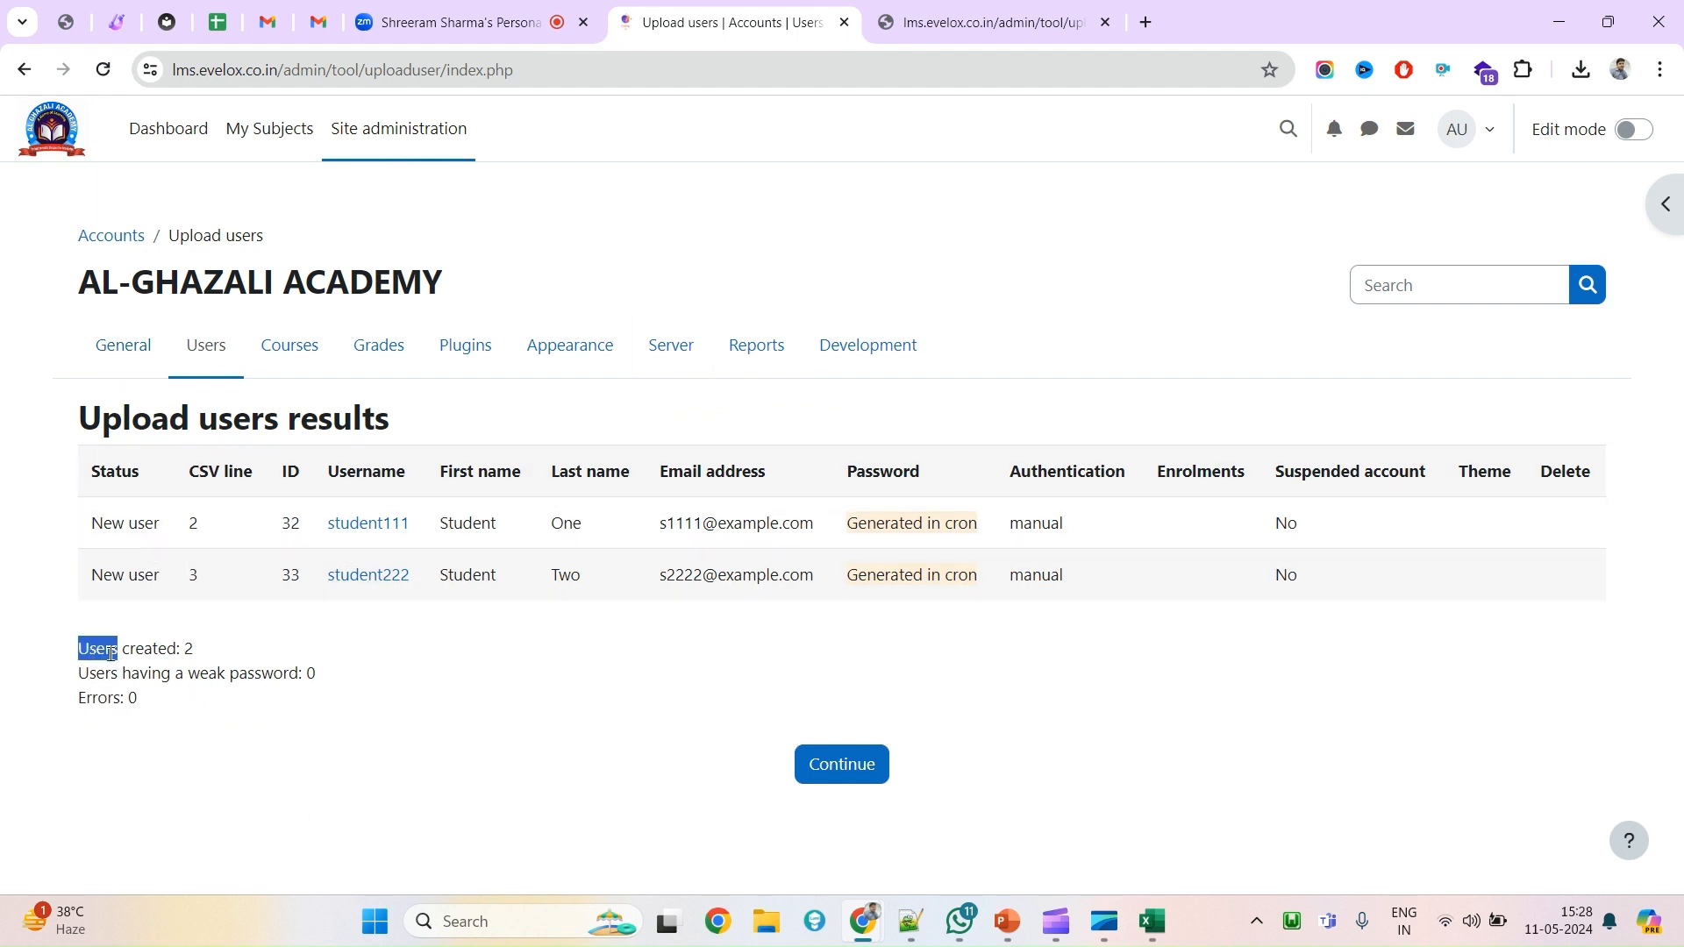
{"action": "mouse_move", "coordinate": [94, 651]}
{"action": "left_mouse_down"}
{"action": "mouse_move", "coordinate": [243, 674]}
{"action": "mouse_move", "coordinate": [199, 714]}
{"action": "mouse_move", "coordinate": [63, 657]}
{"action": "left_mouse_up"}
{"action": "double_click", "coordinate": [84, 675]}
{"action": "double_click", "coordinate": [95, 700]}
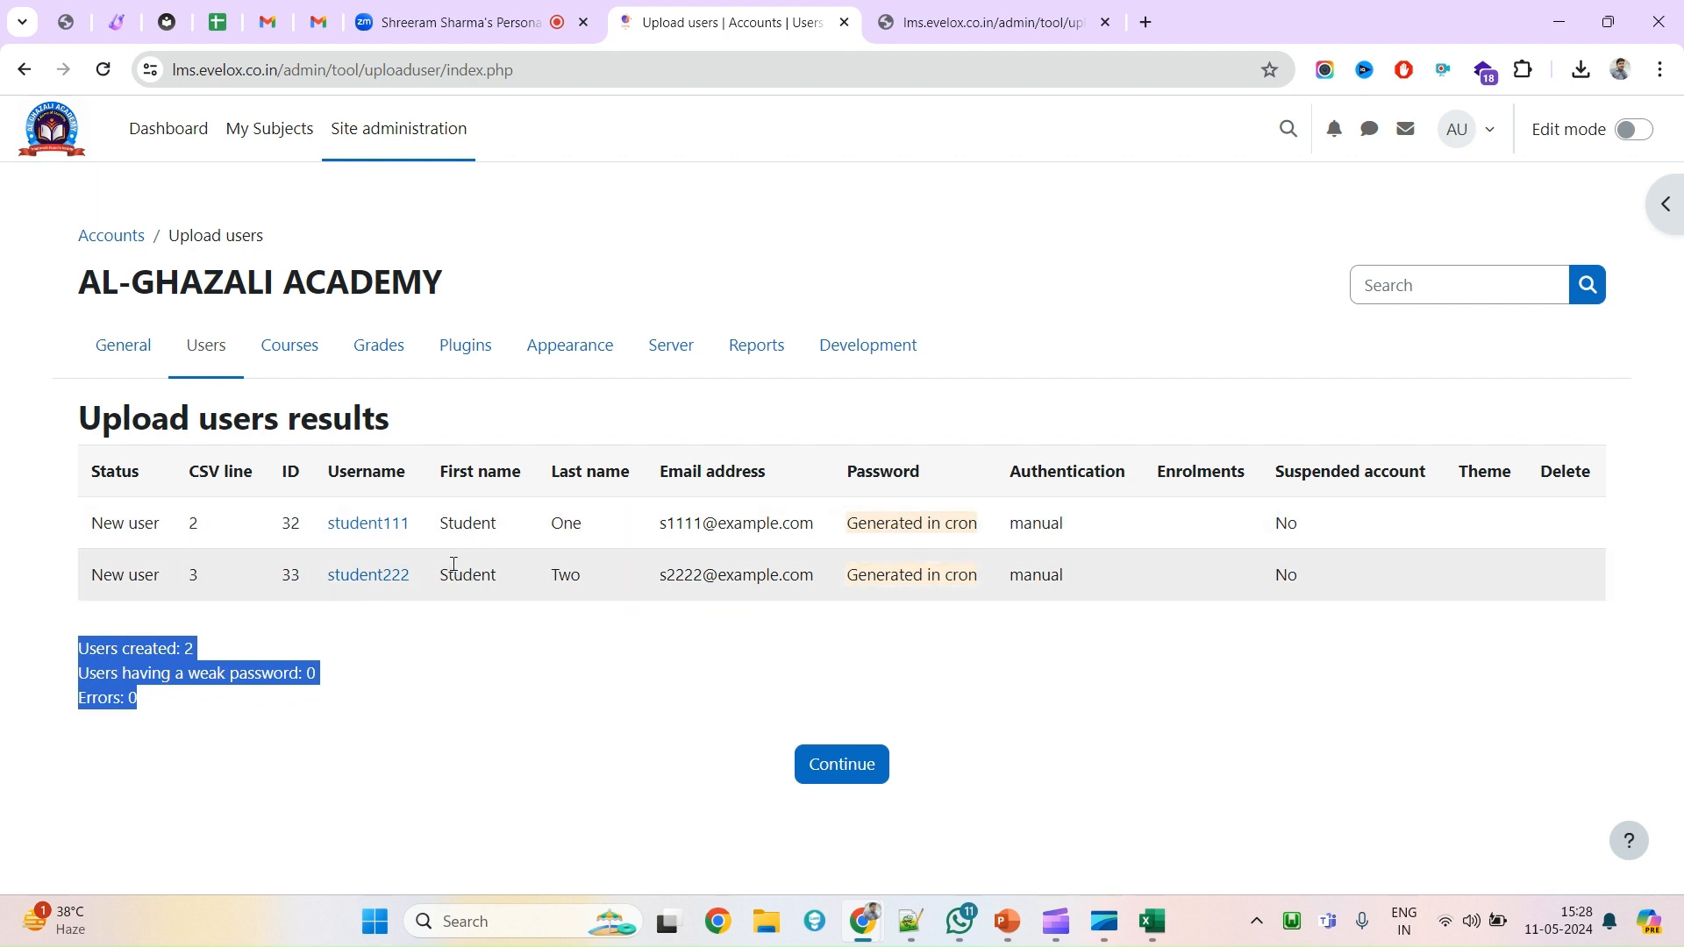
{"action": "triple_click", "coordinate": [692, 523]}
{"action": "key", "text": "ctrl+c"}
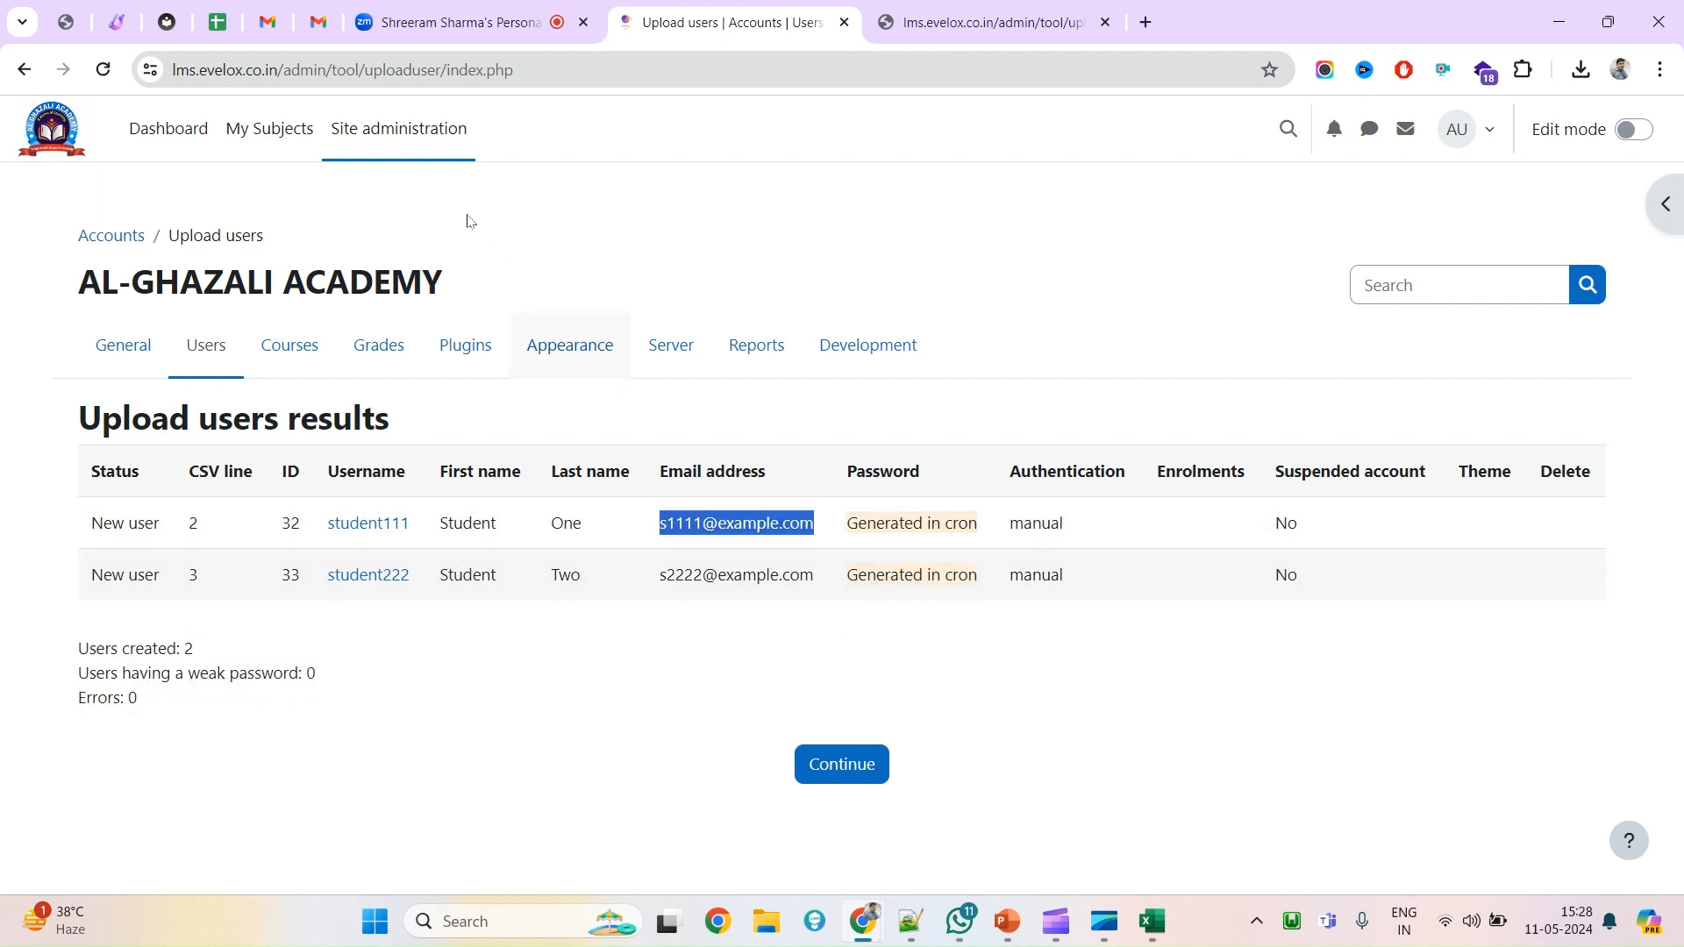
{"action": "left_click", "coordinate": [429, 151]}
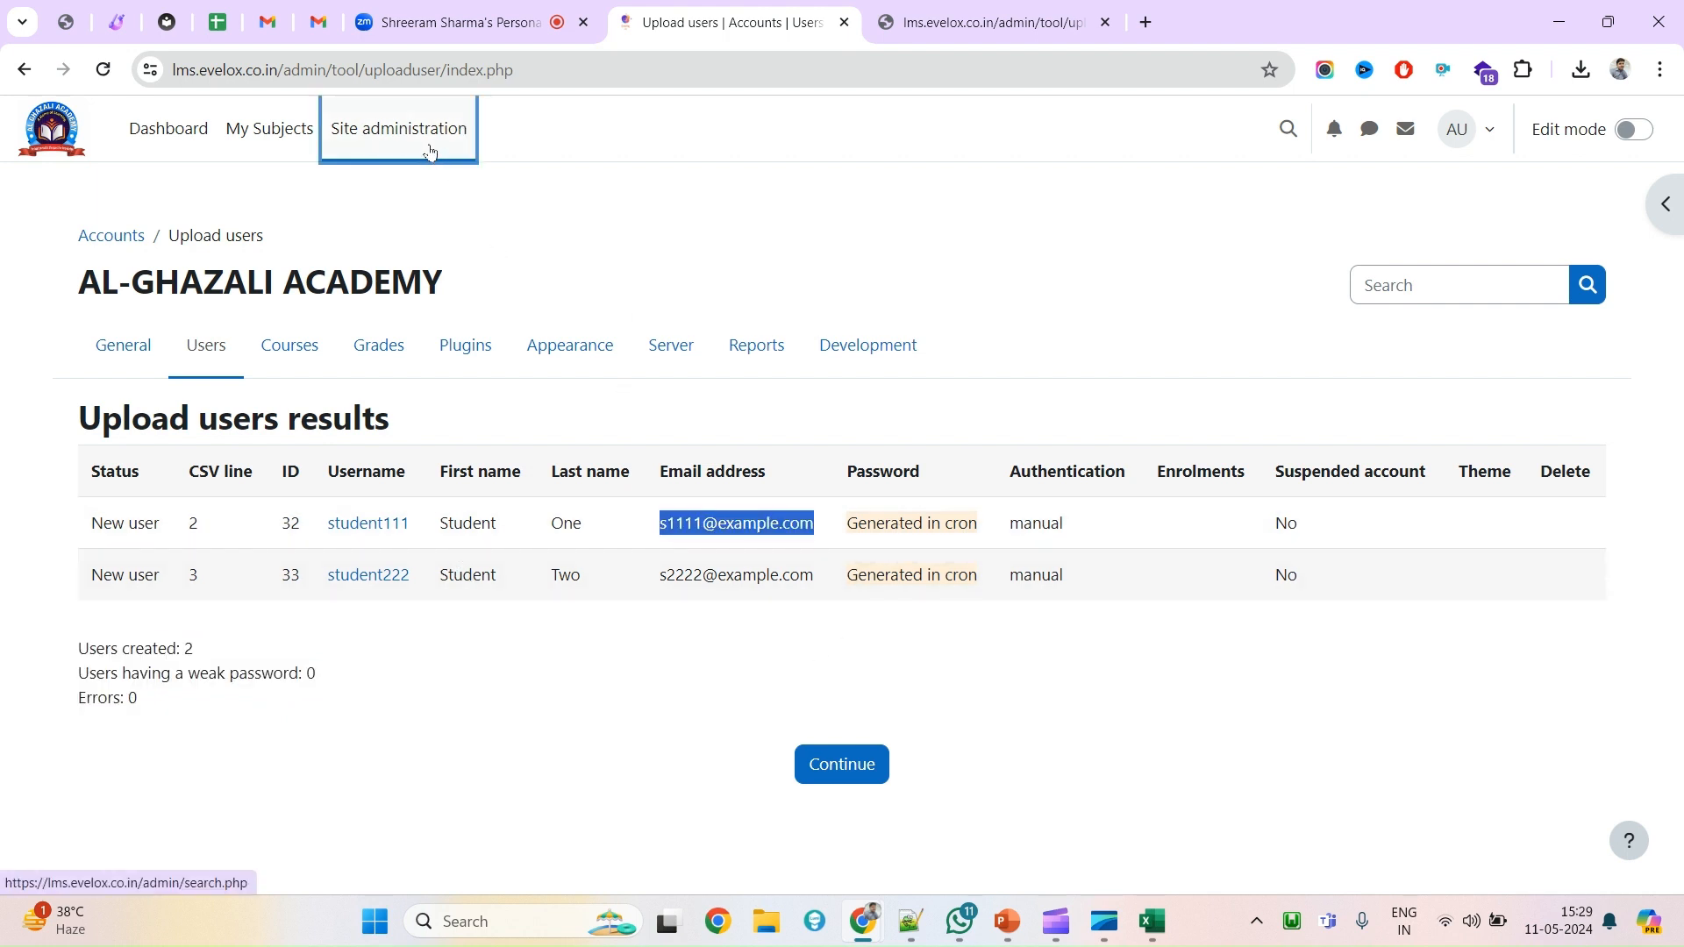
Close the extra tab and open Site administration's Browse list of users.
{"action": "left_click", "coordinate": [1104, 26]}
{"action": "left_click", "coordinate": [991, 22]}
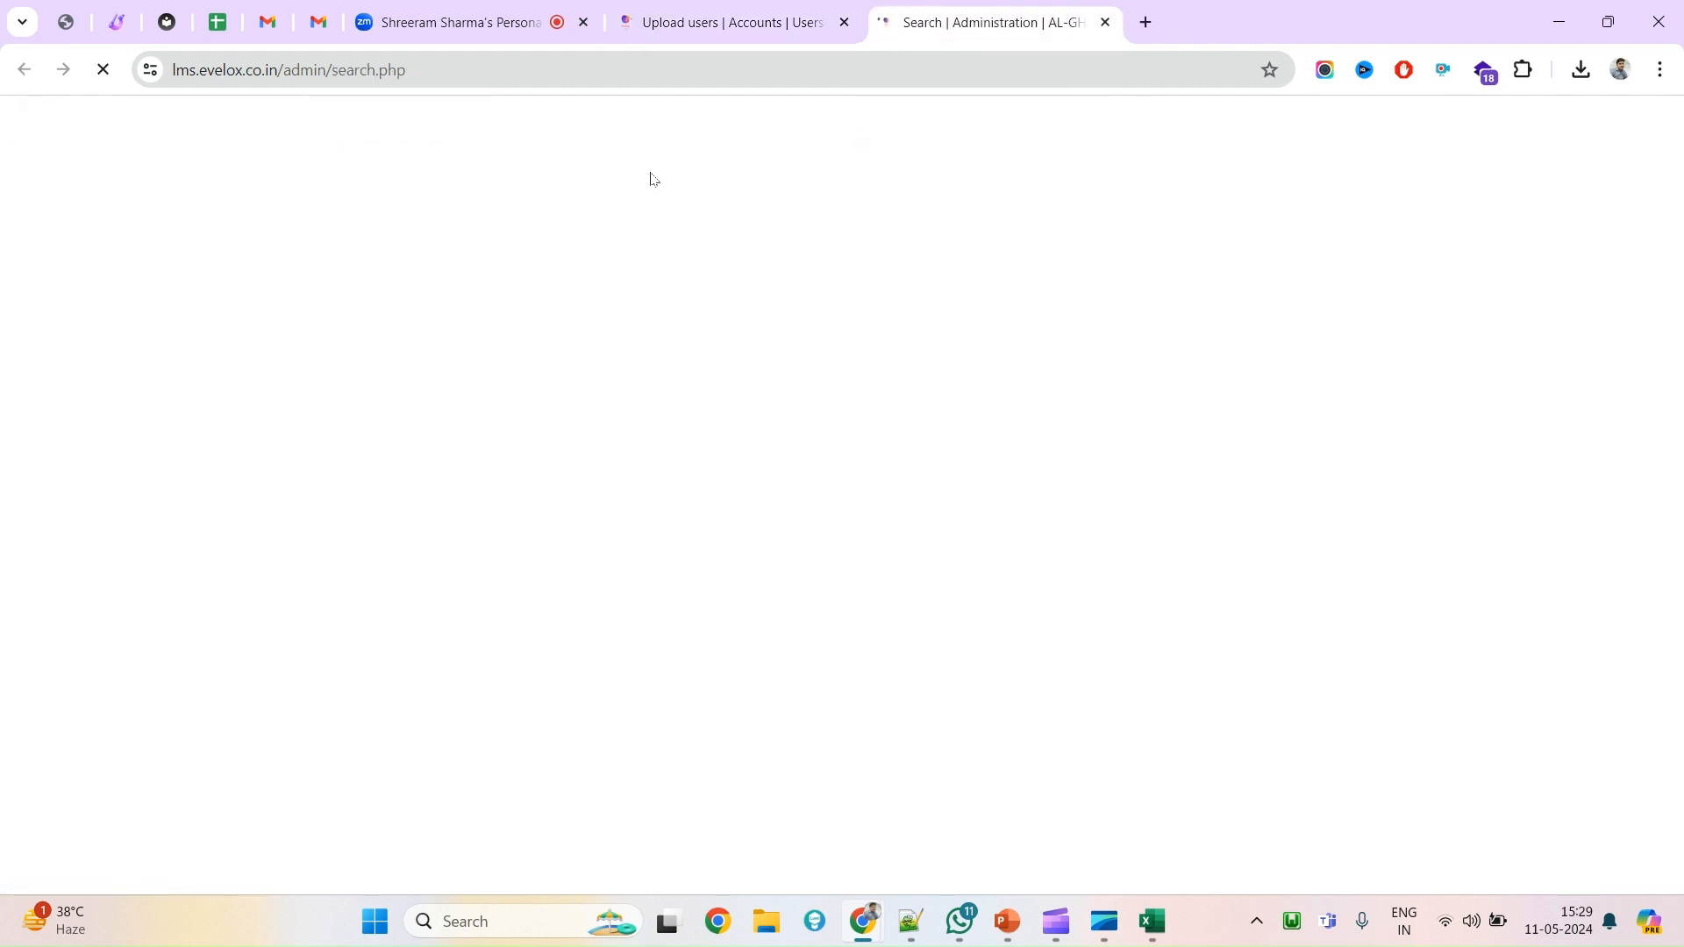
{"action": "left_click", "coordinate": [224, 361]}
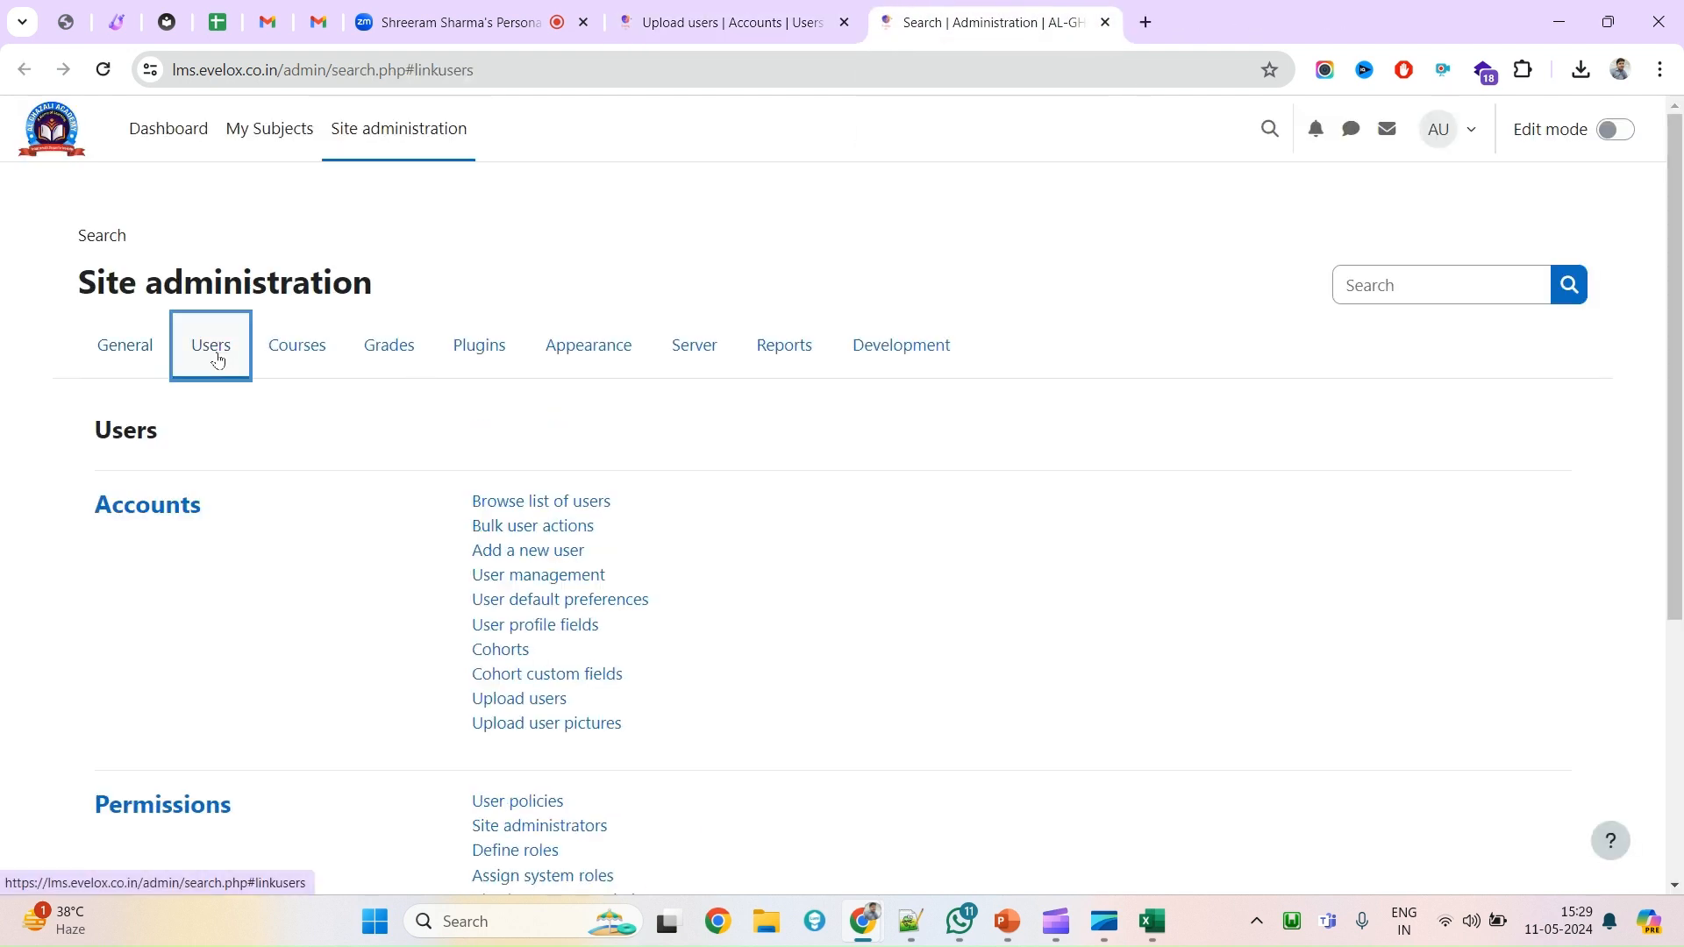
{"action": "left_click", "coordinate": [552, 506]}
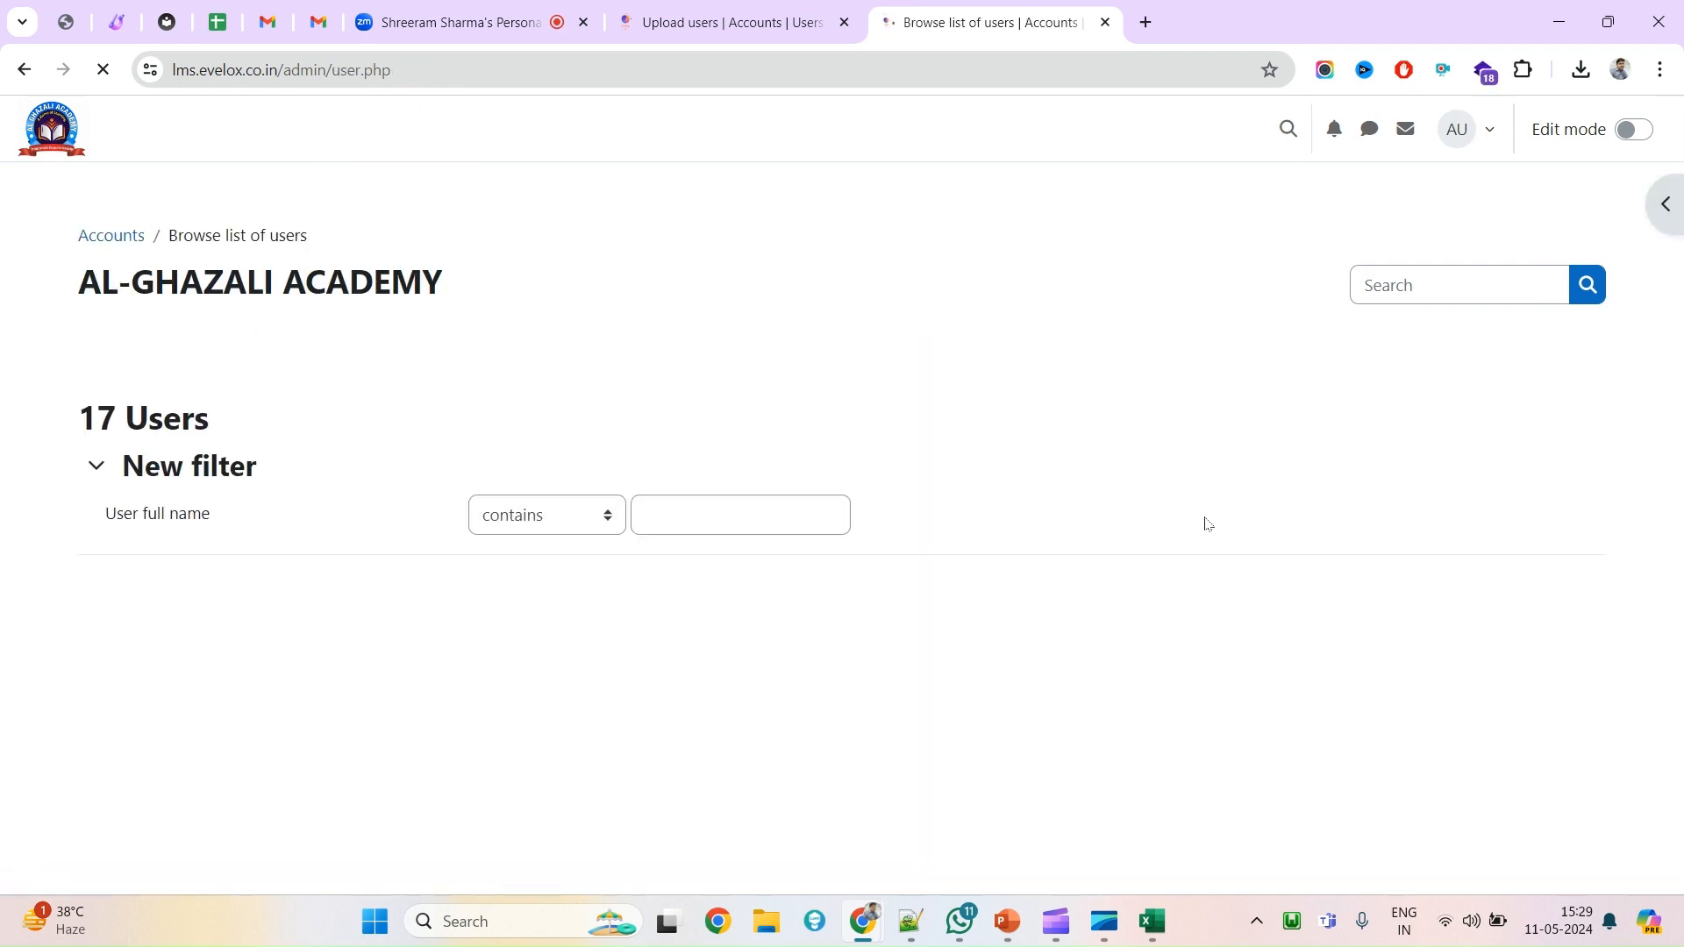
{"action": "key", "text": "ctrl+f"}
{"action": "key", "text": "ctrl+v"}
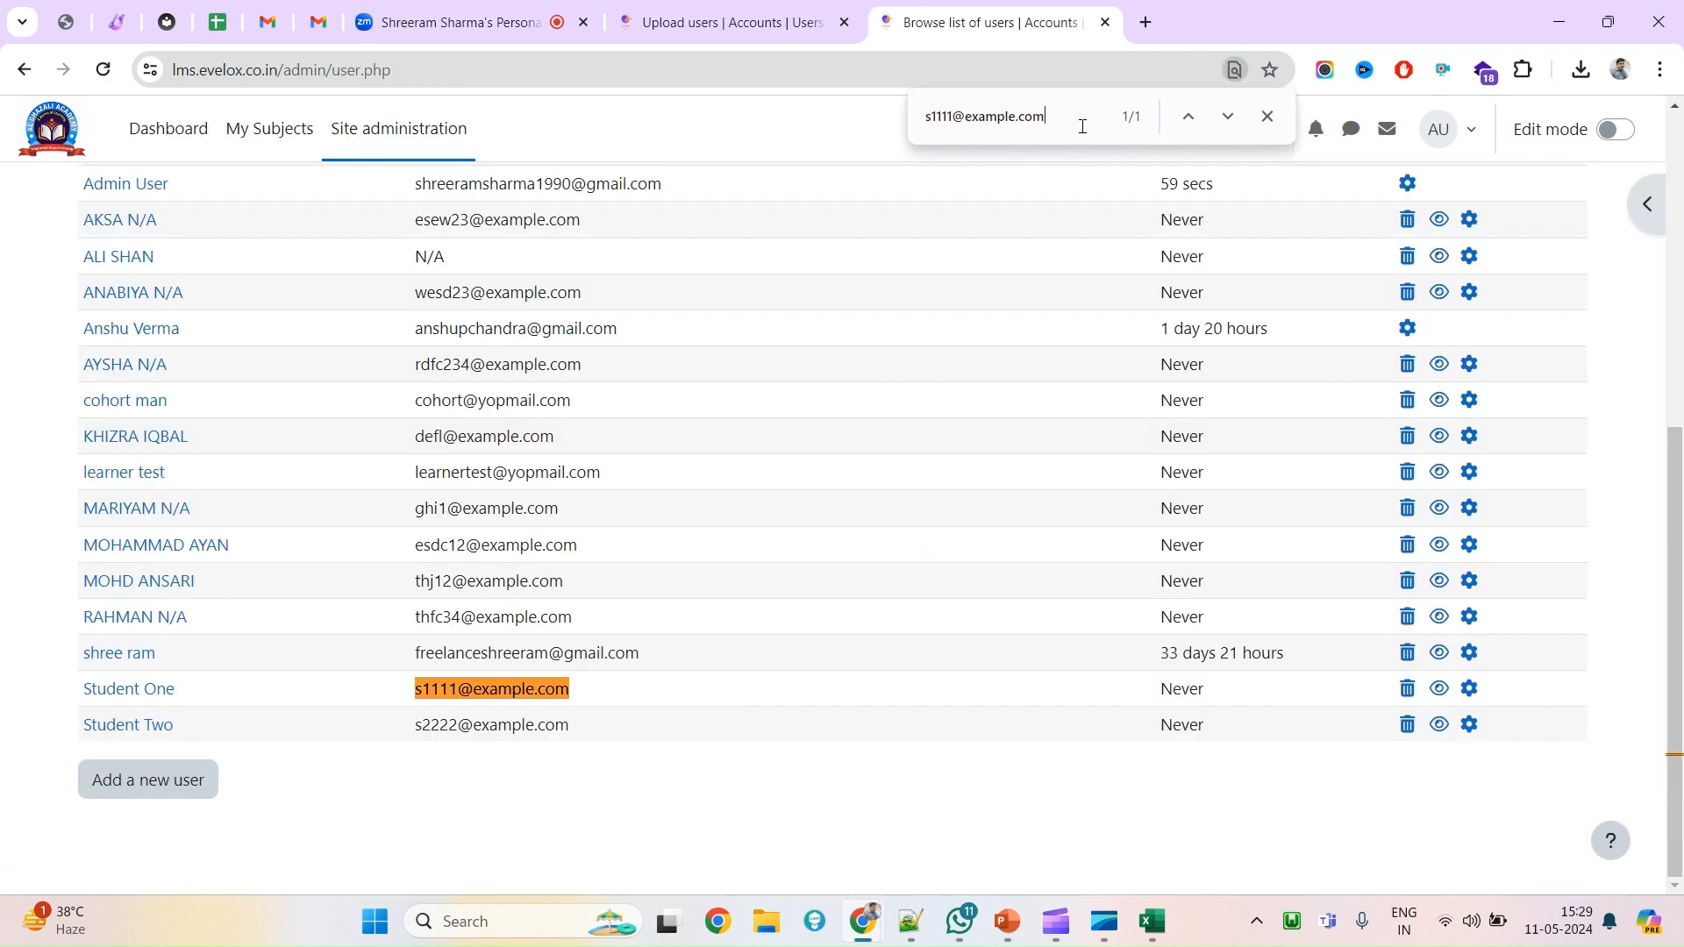
{"action": "double_click", "coordinate": [429, 722]}
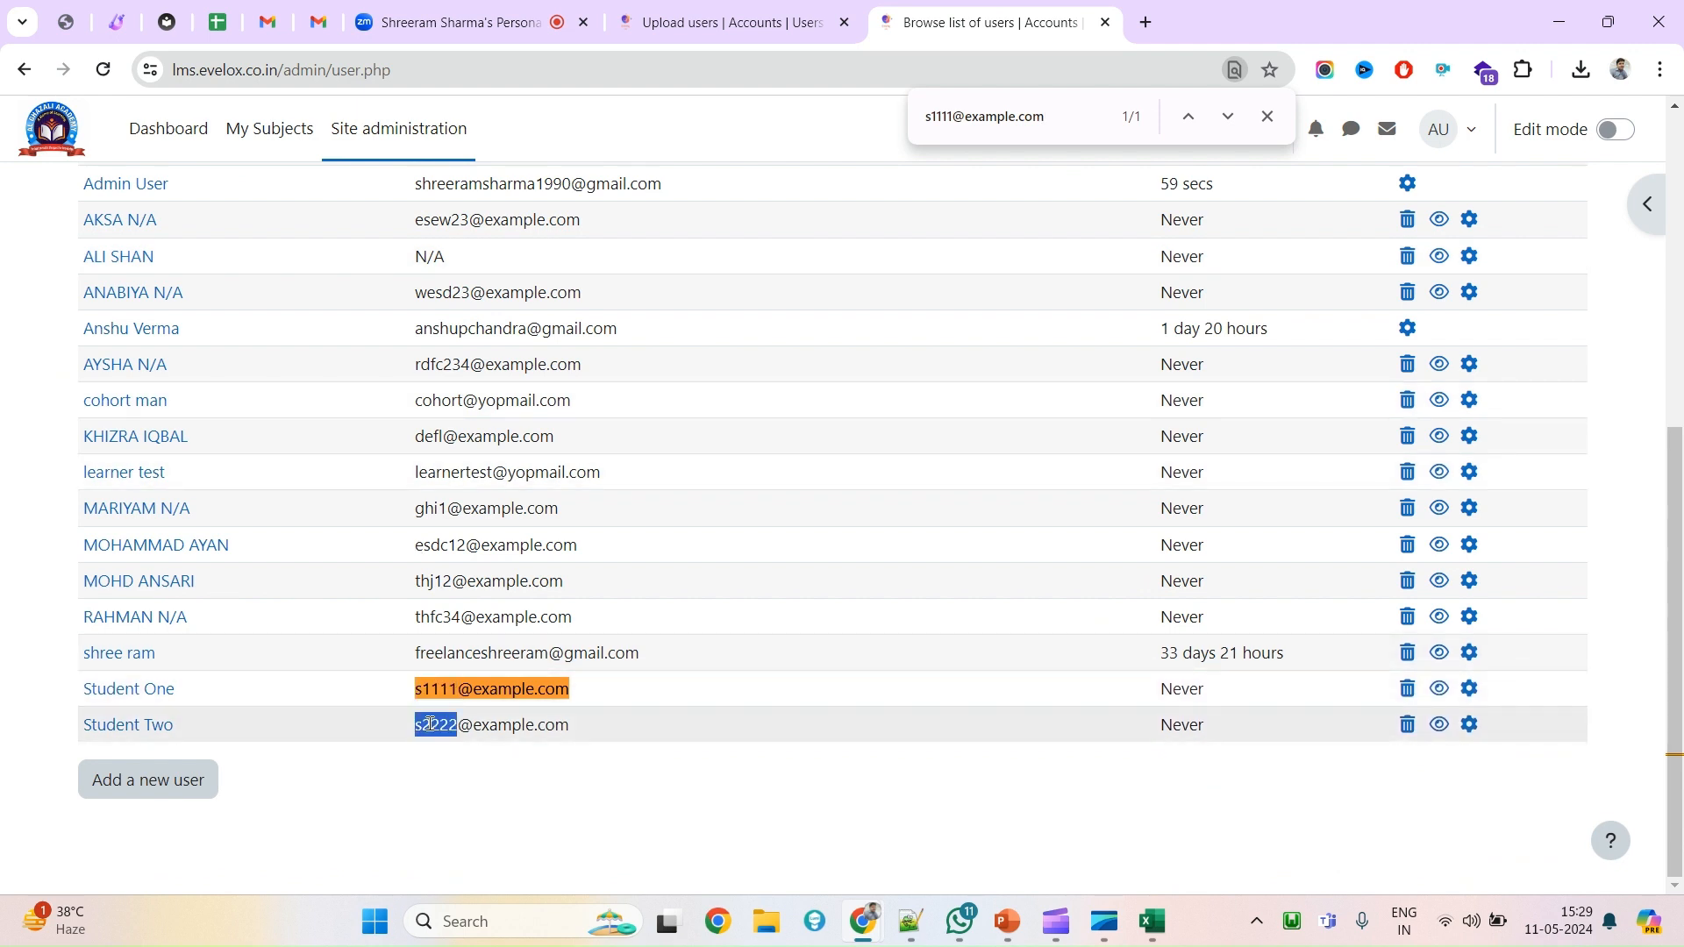
{"action": "scroll", "coordinate": [429, 726], "scroll_direction": "up", "scroll_amount": 6}
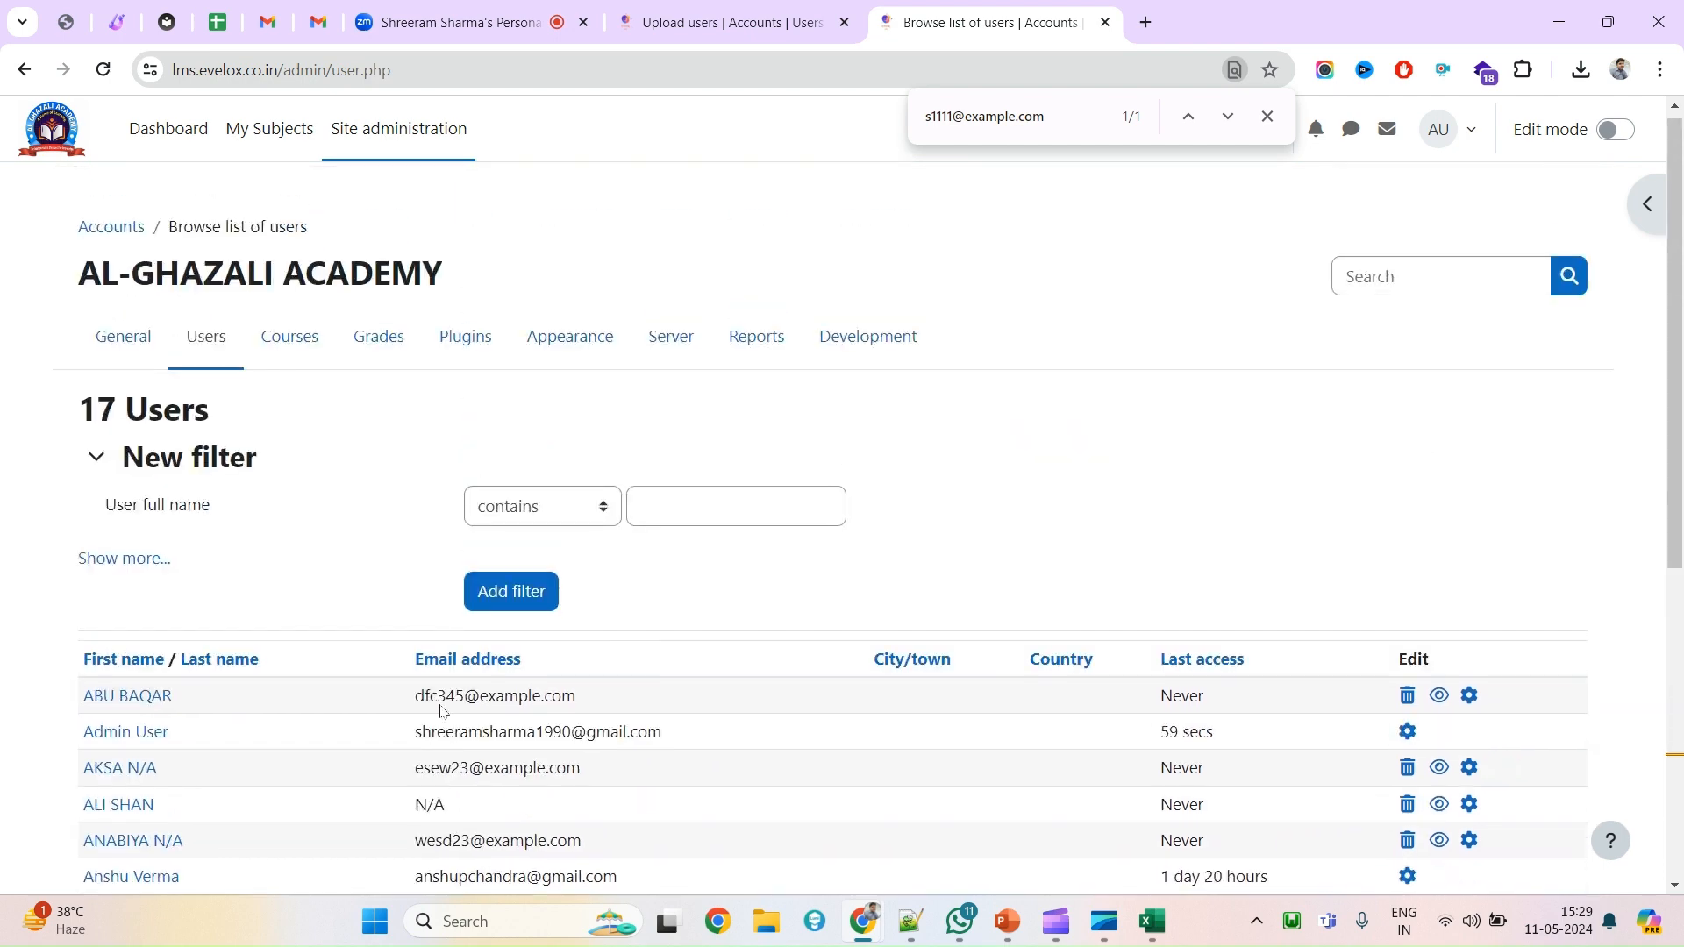
{"action": "scroll", "coordinate": [445, 694], "scroll_direction": "down", "scroll_amount": 5}
{"action": "scroll", "coordinate": [429, 695], "scroll_direction": "up", "scroll_amount": 6}
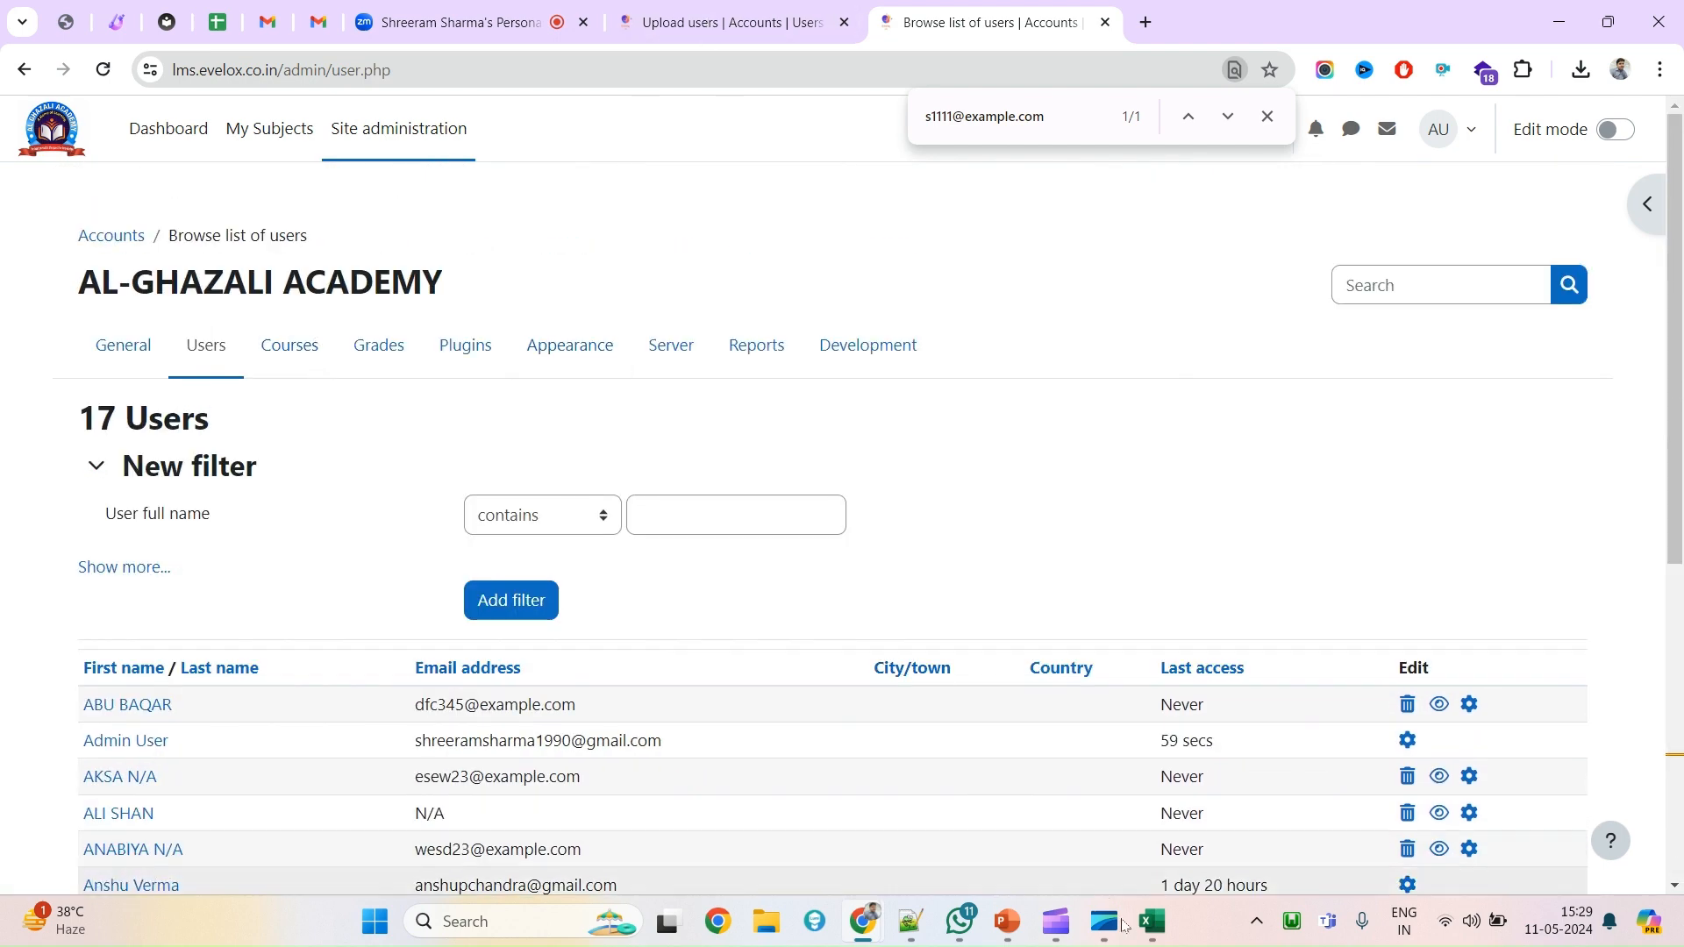
{"action": "left_click", "coordinate": [1151, 921]}
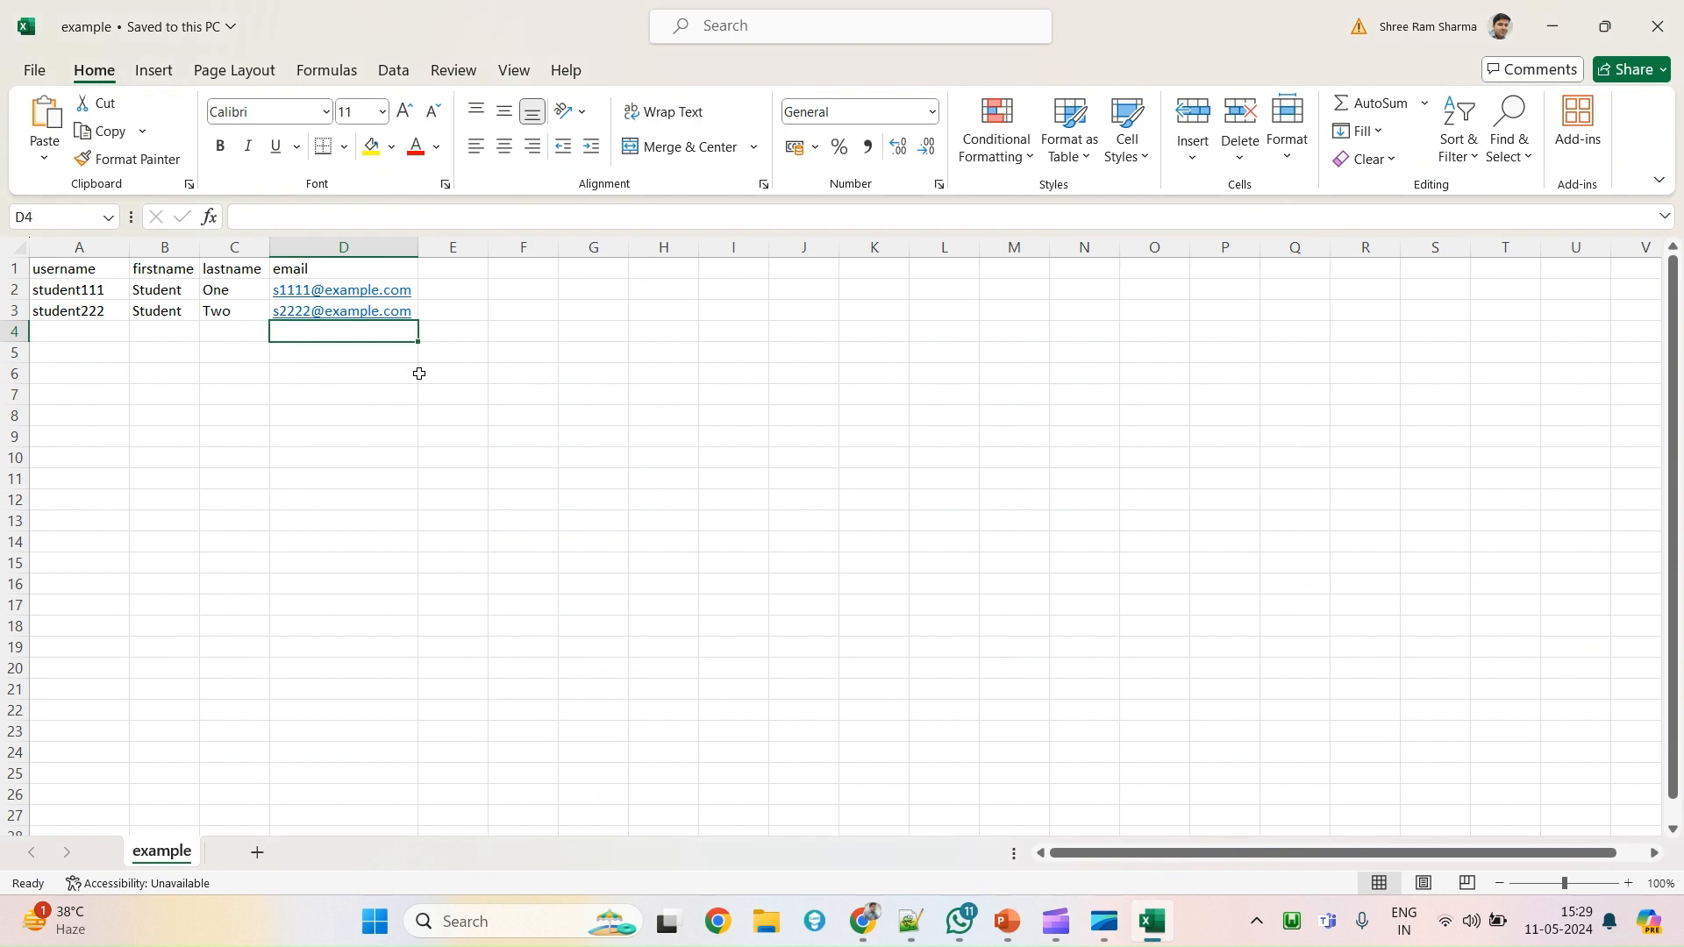
Check the two student rows in the example spreadsheet, then return to the Moodle user list.
{"action": "left_click", "coordinate": [454, 268]}
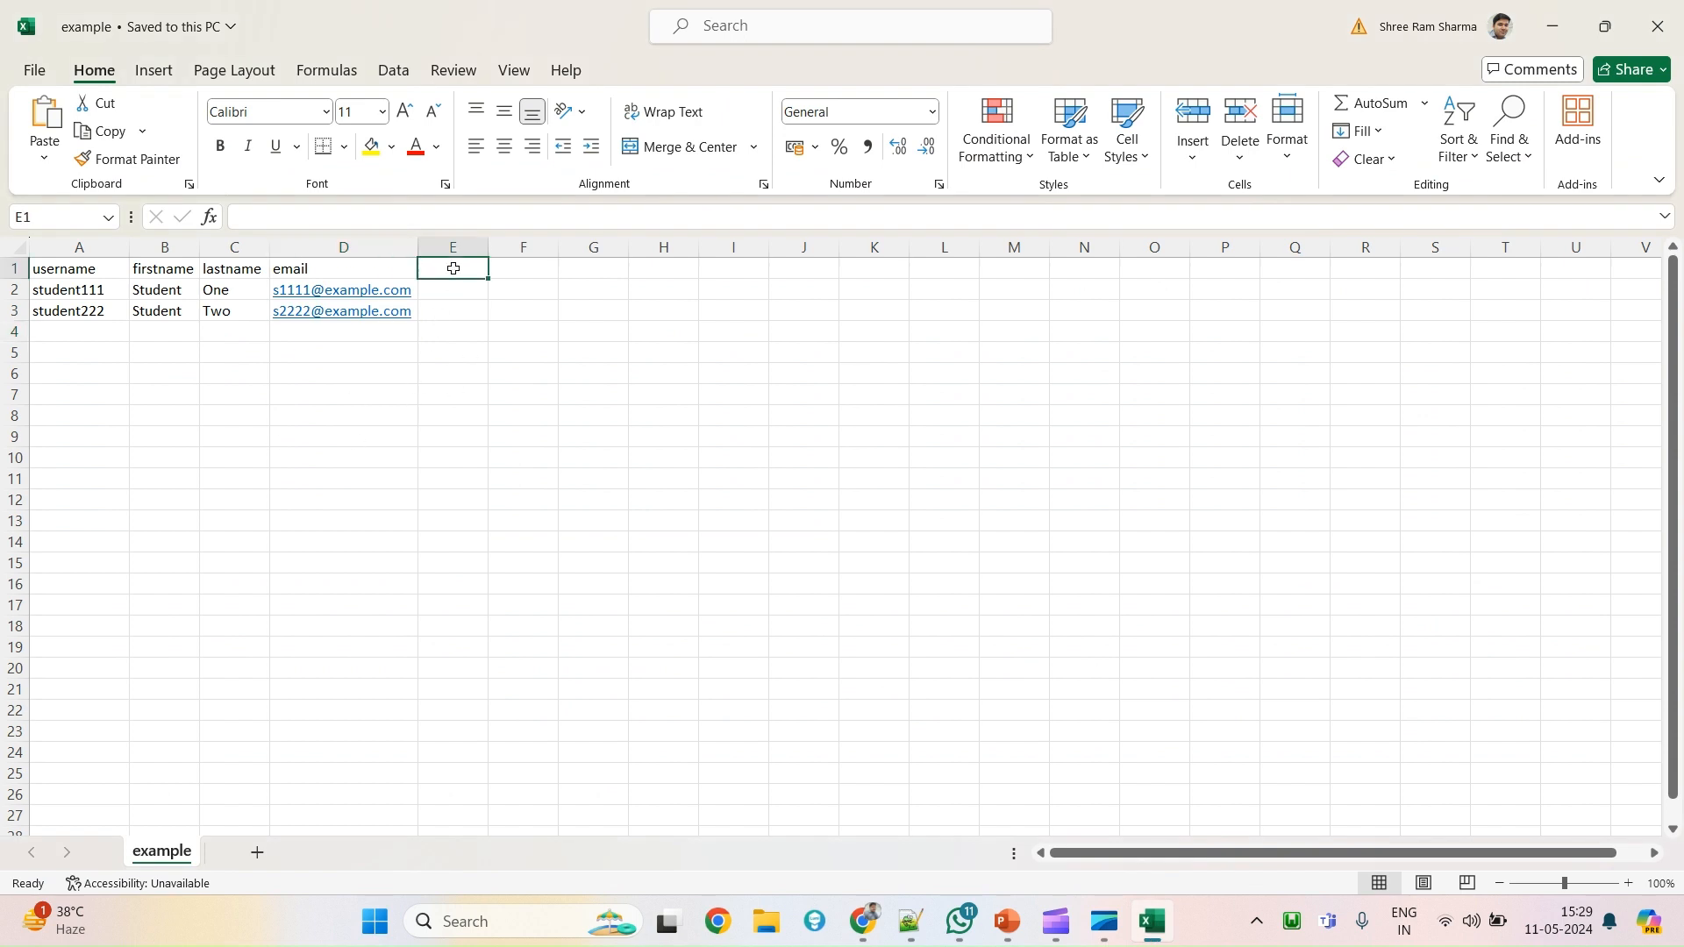
{"action": "left_click", "coordinate": [449, 367]}
{"action": "left_click", "coordinate": [450, 269]}
{"action": "key", "text": "alt+Tab"}
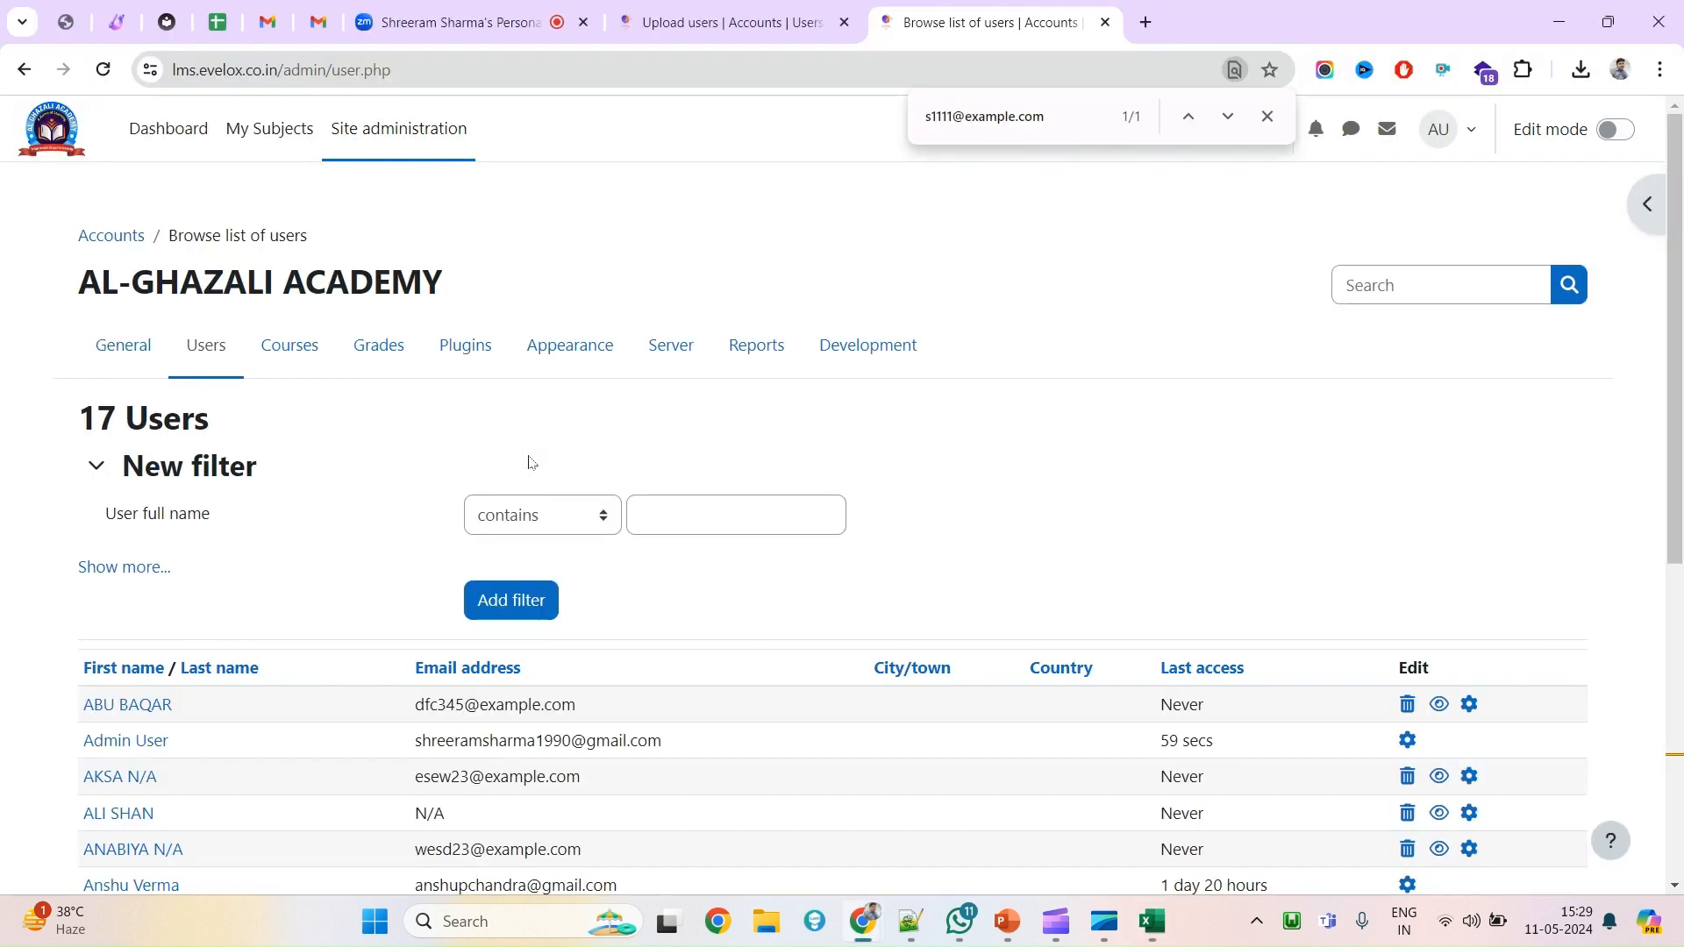
Go to Site administration's Users section and open Bulk user actions.
{"action": "left_click", "coordinate": [212, 363]}
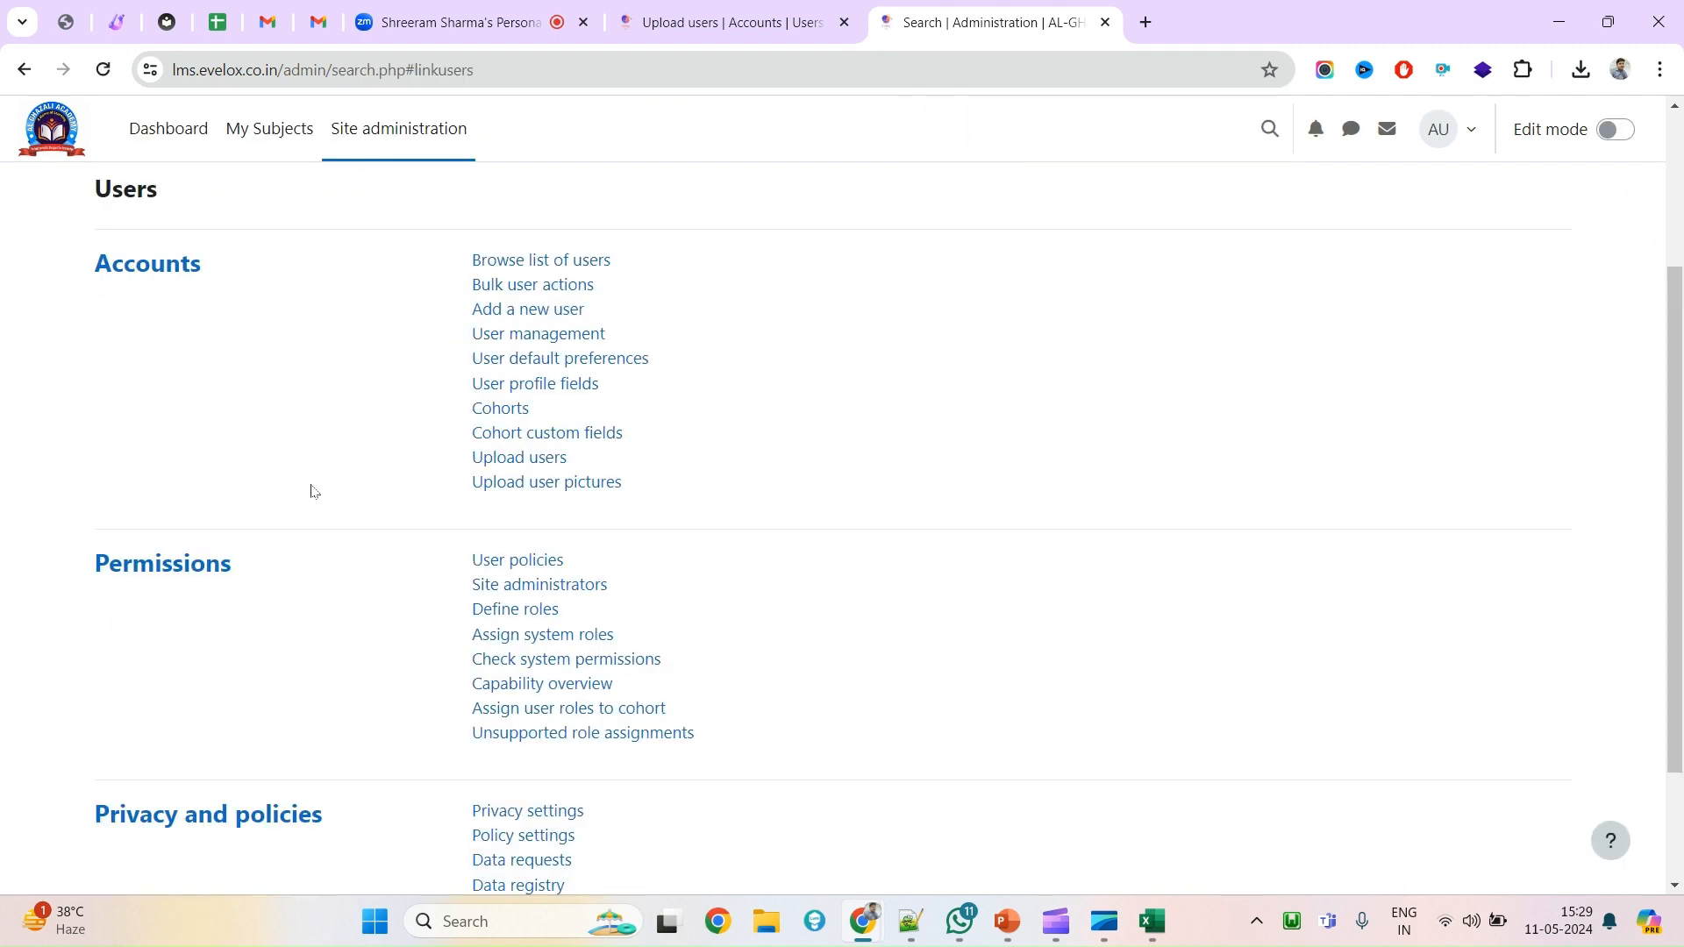
{"action": "scroll", "coordinate": [313, 492], "scroll_direction": "up", "scroll_amount": 1}
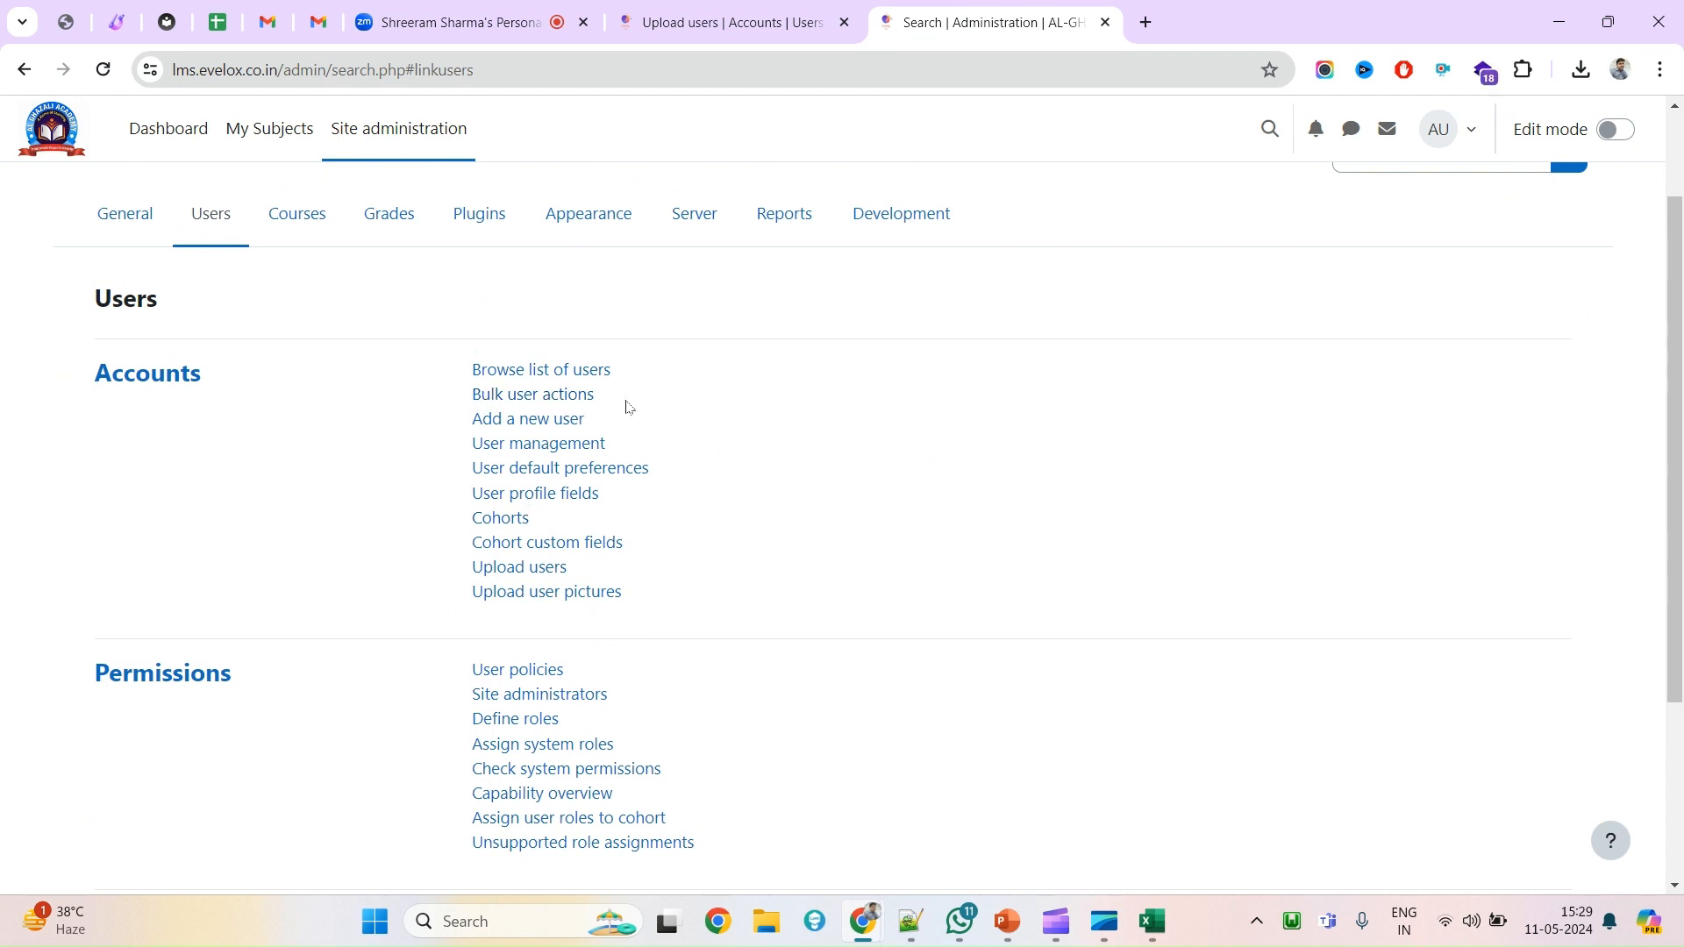
{"action": "left_click_drag", "start_coordinate": [628, 402], "coordinate": [472, 396]}
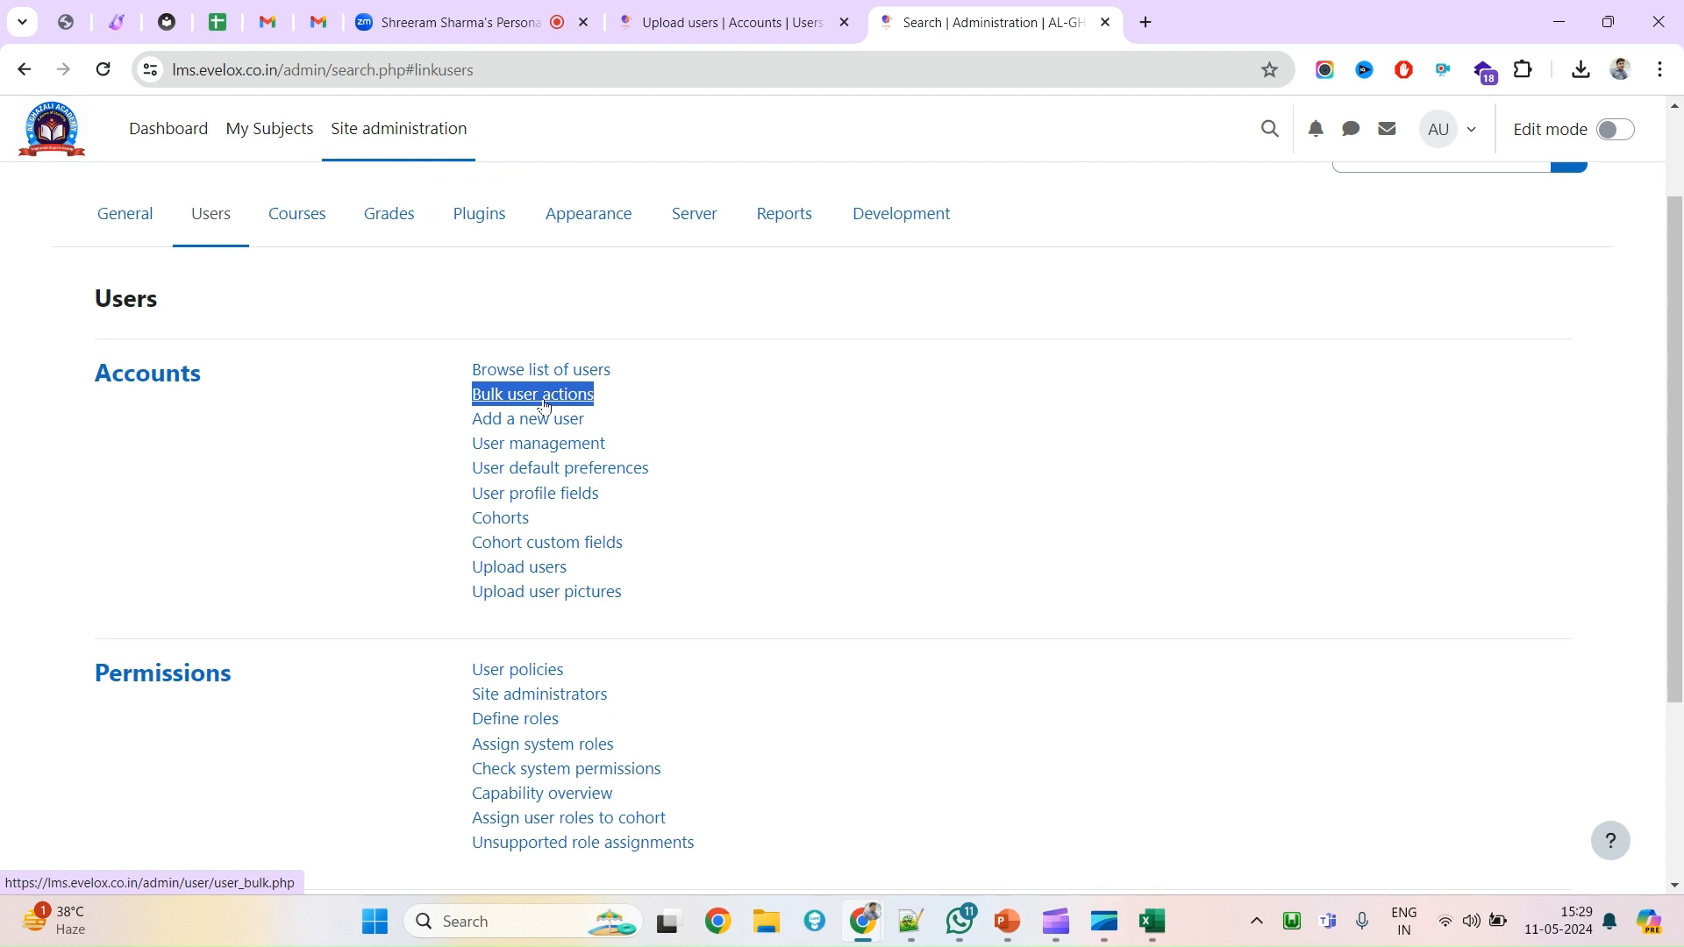
{"action": "left_click", "coordinate": [545, 402]}
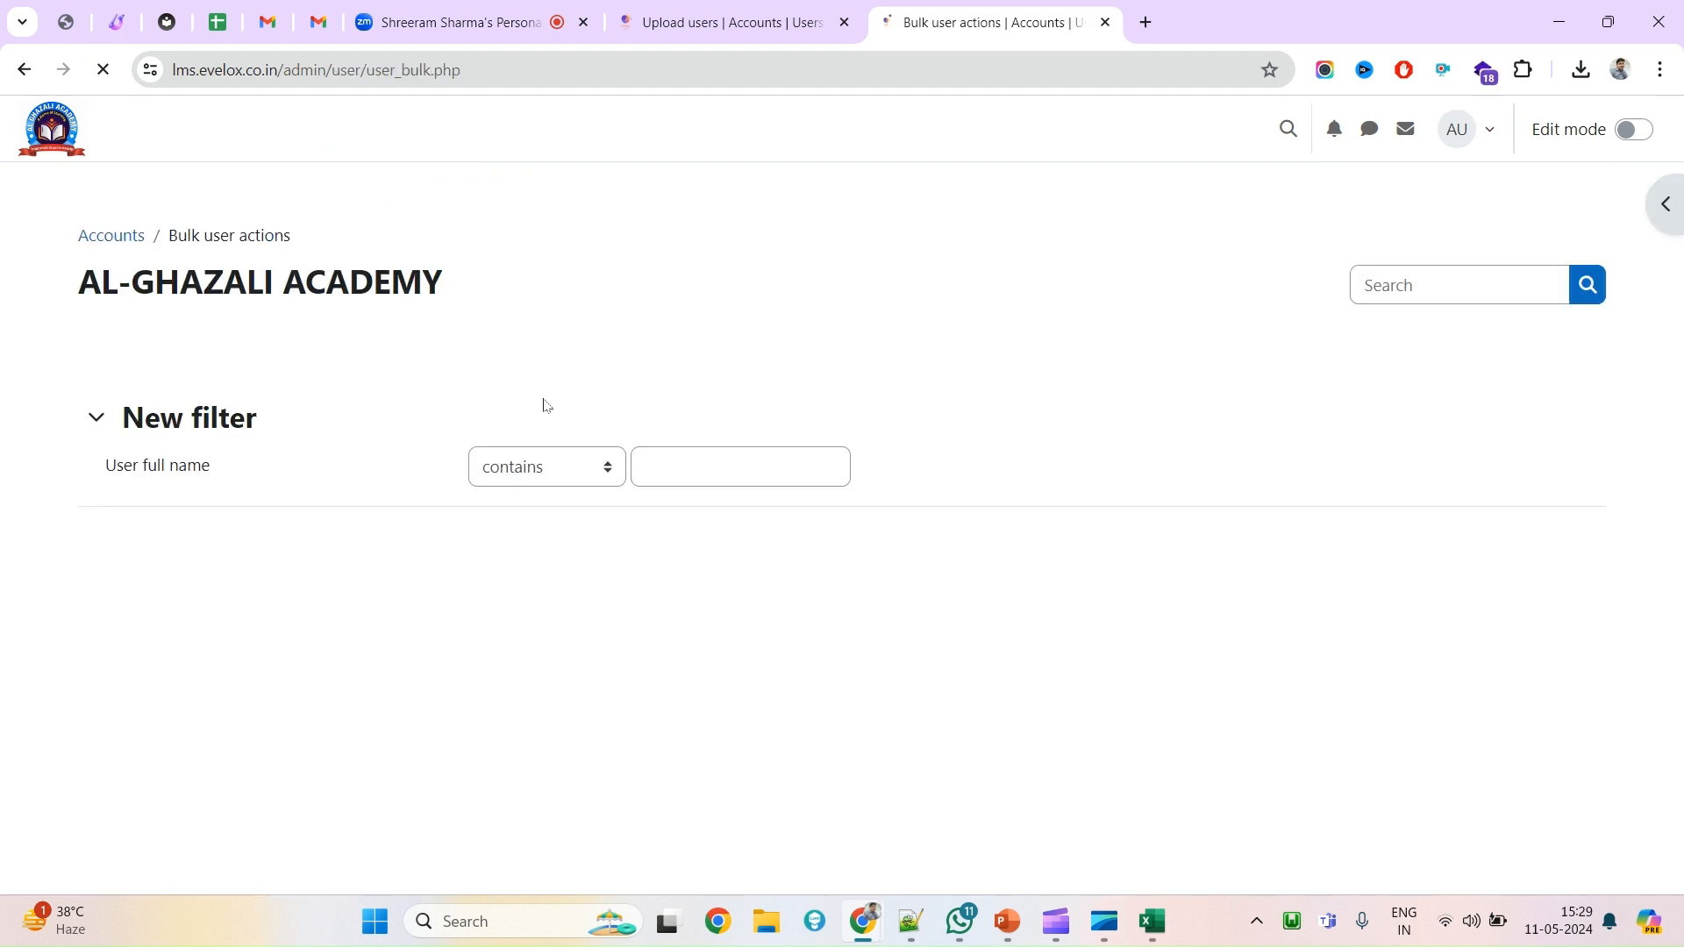
Expand the extra user filter fields and start typing 'examp' in the Email address field.
{"action": "scroll", "coordinate": [582, 676], "scroll_direction": "down", "scroll_amount": 2}
{"action": "scroll", "coordinate": [1424, 587], "scroll_direction": "down", "scroll_amount": 5}
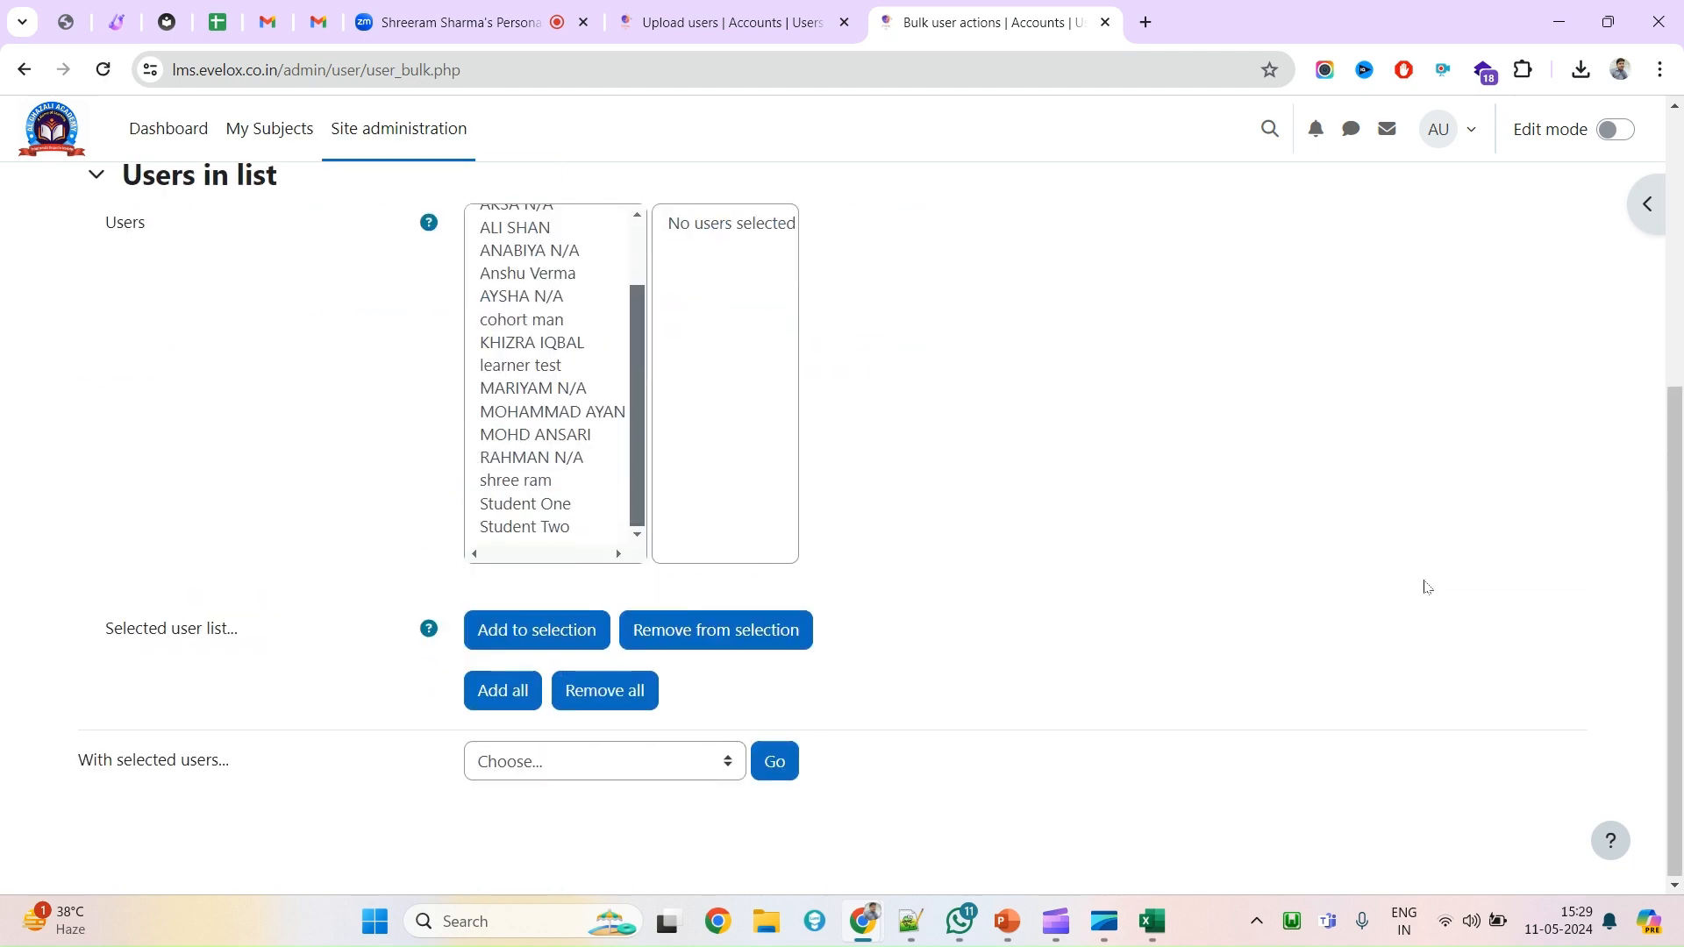
{"action": "scroll", "coordinate": [1438, 583], "scroll_direction": "up", "scroll_amount": 5}
{"action": "left_click", "coordinate": [127, 510]}
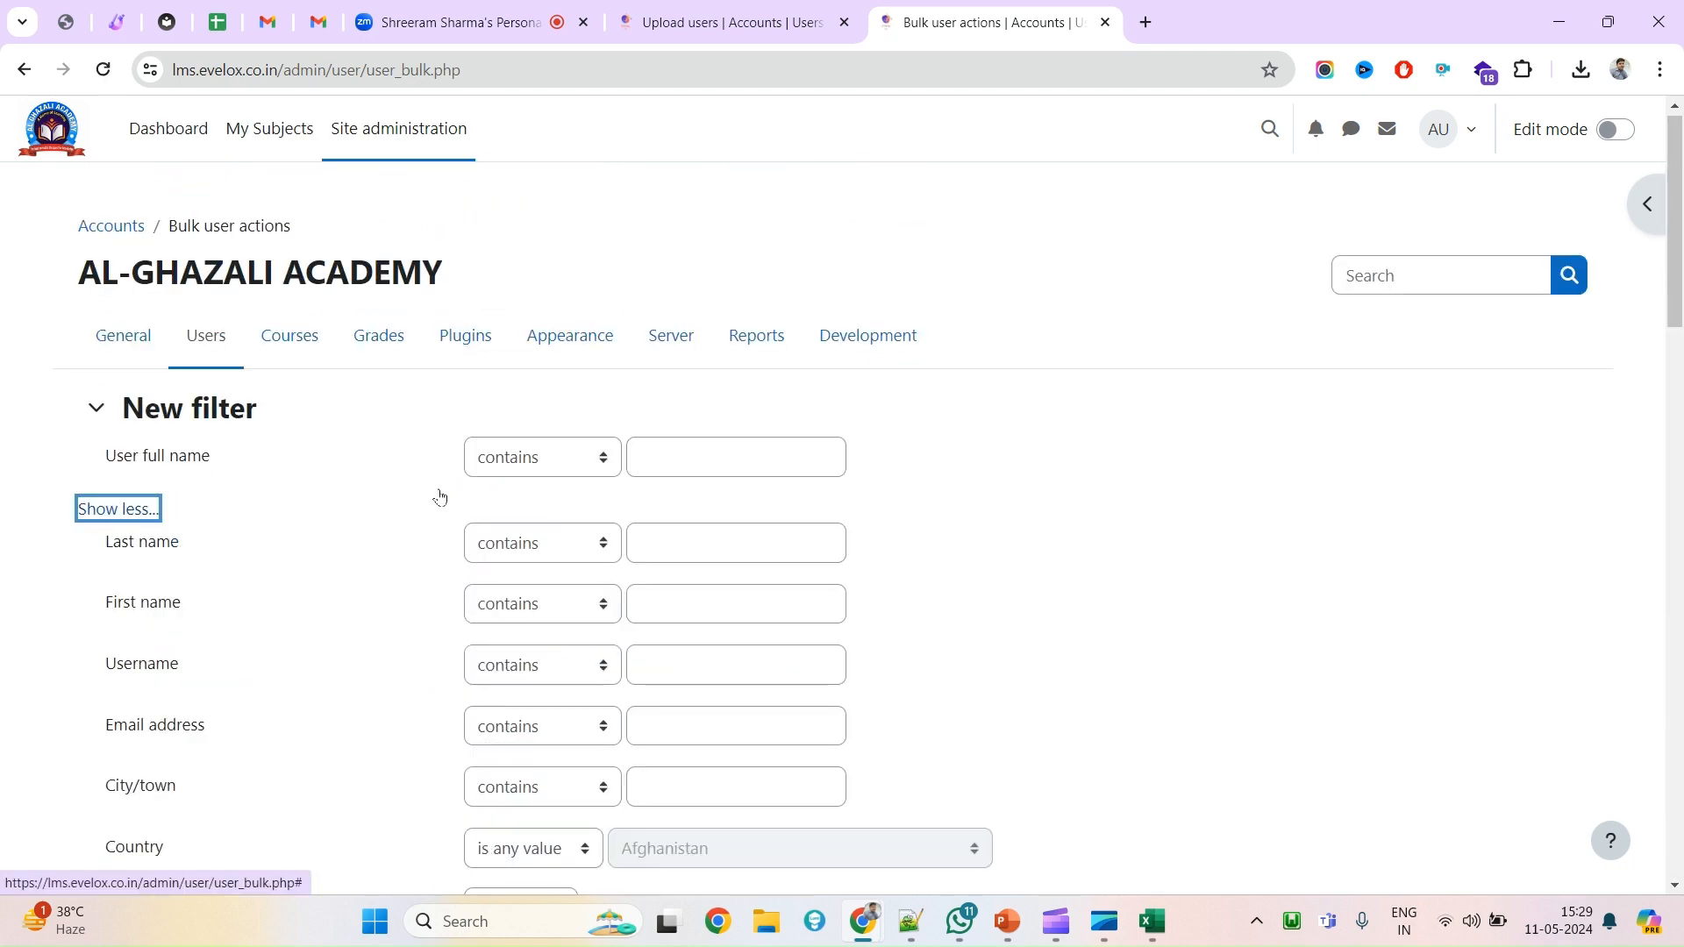
{"action": "scroll", "coordinate": [207, 671], "scroll_direction": "down", "scroll_amount": 4}
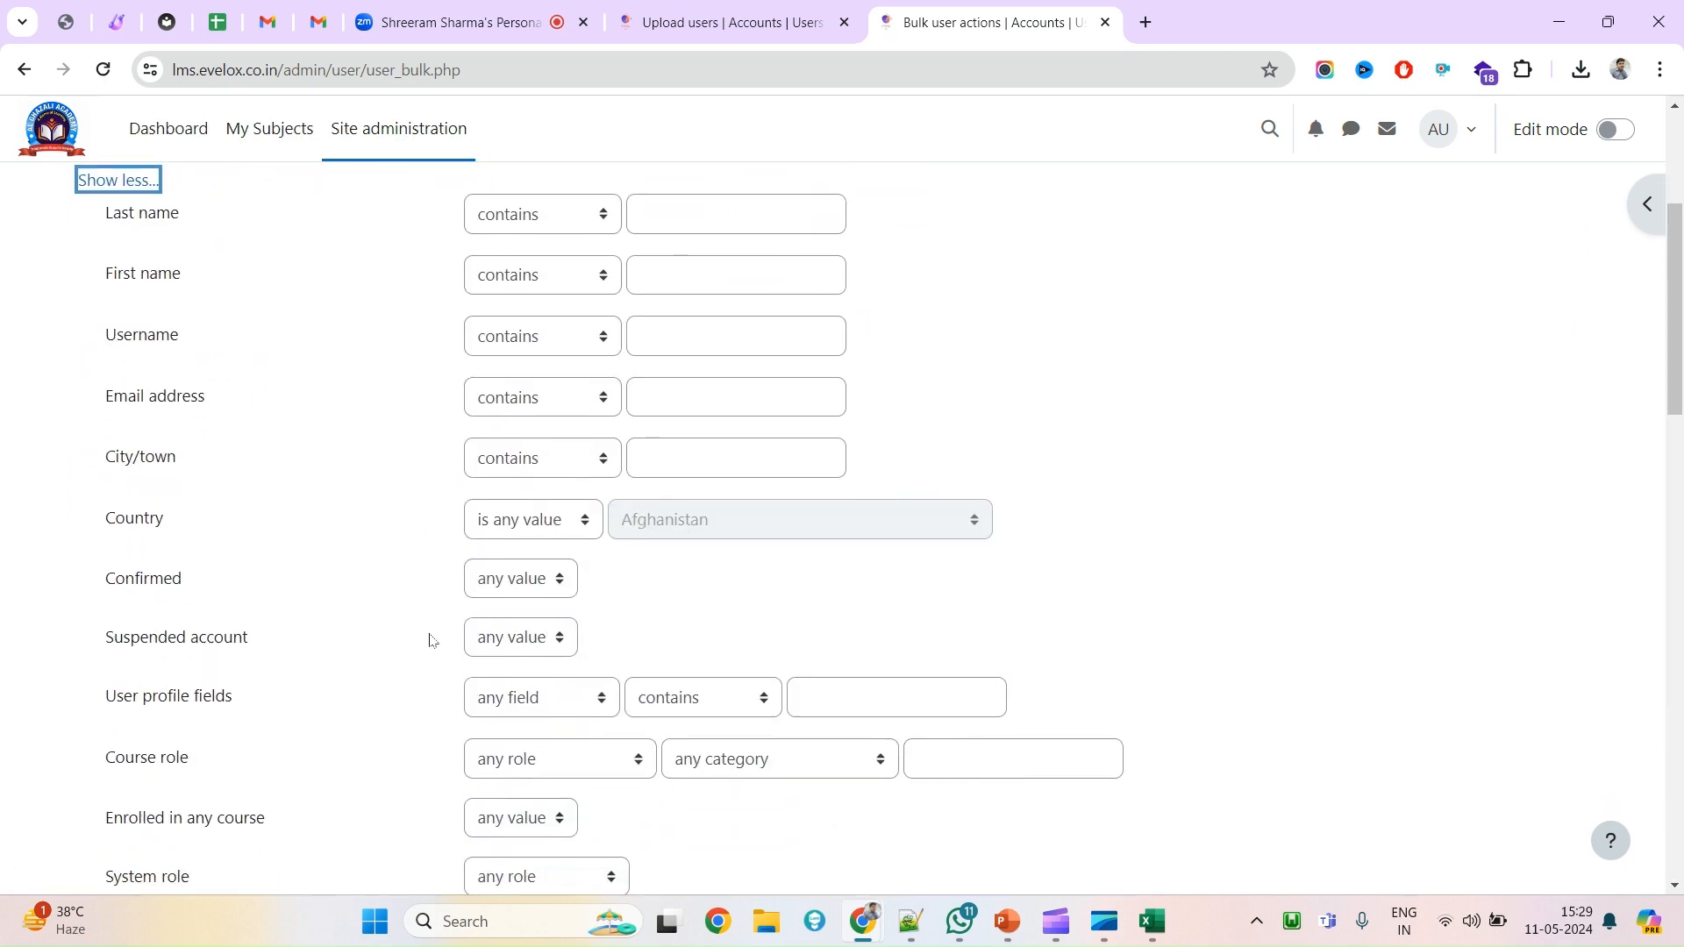
{"action": "scroll", "coordinate": [429, 640], "scroll_direction": "down", "scroll_amount": 5}
{"action": "scroll", "coordinate": [430, 640], "scroll_direction": "up", "scroll_amount": 8}
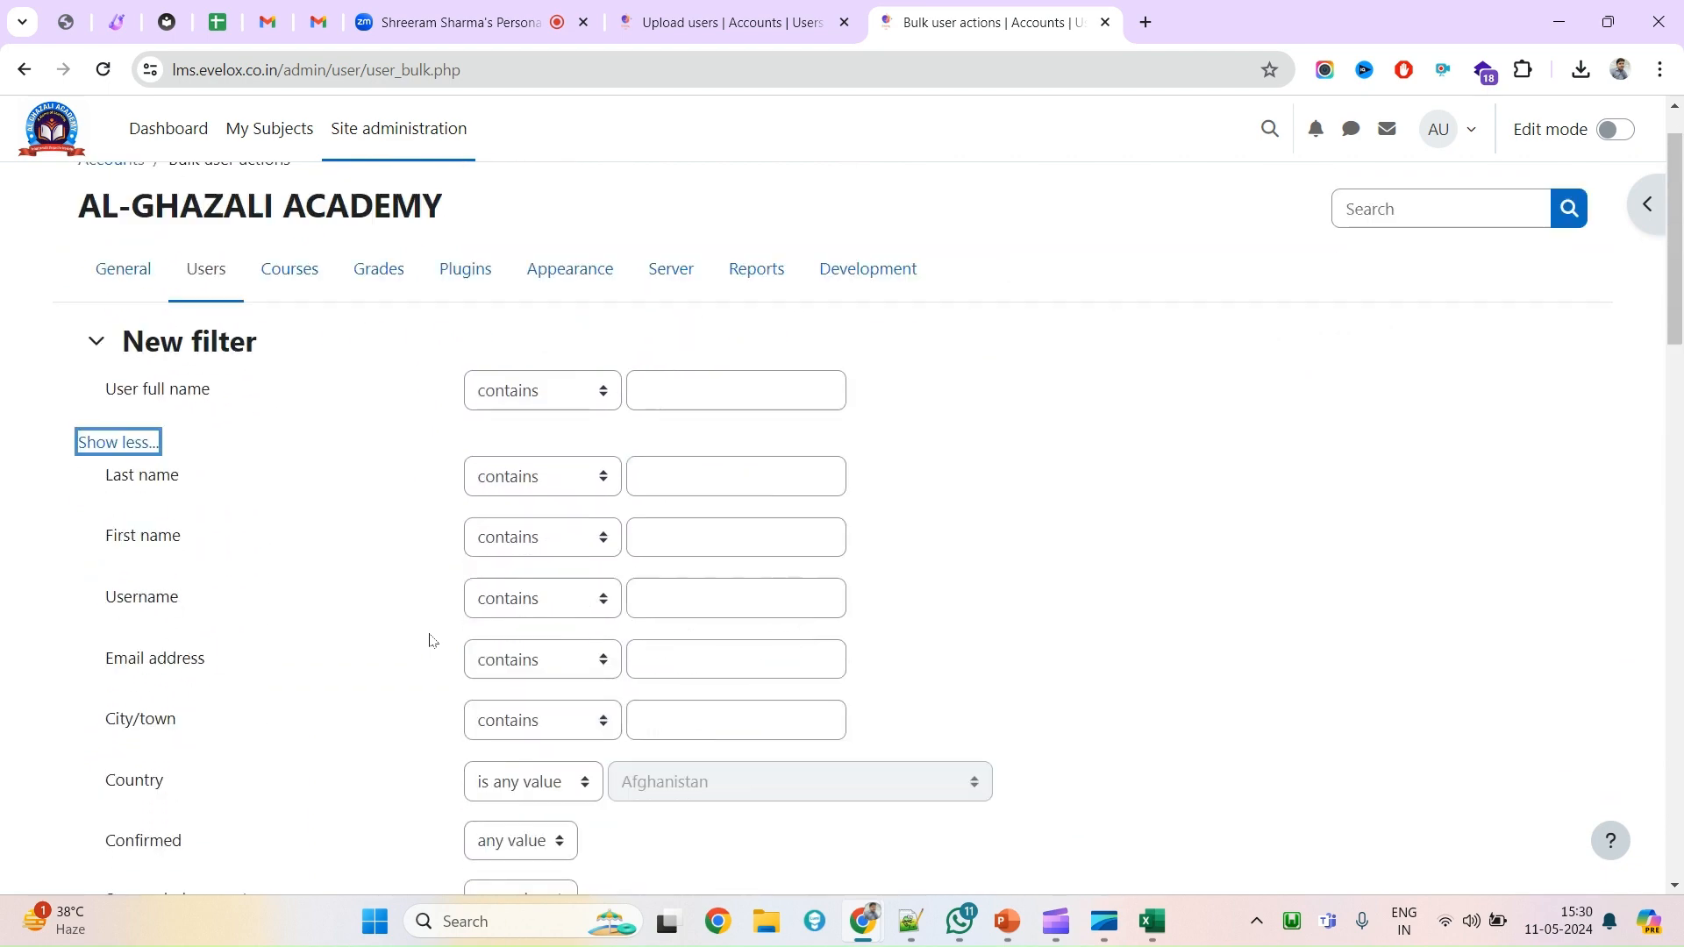
{"action": "scroll", "coordinate": [430, 640], "scroll_direction": "up", "scroll_amount": 1}
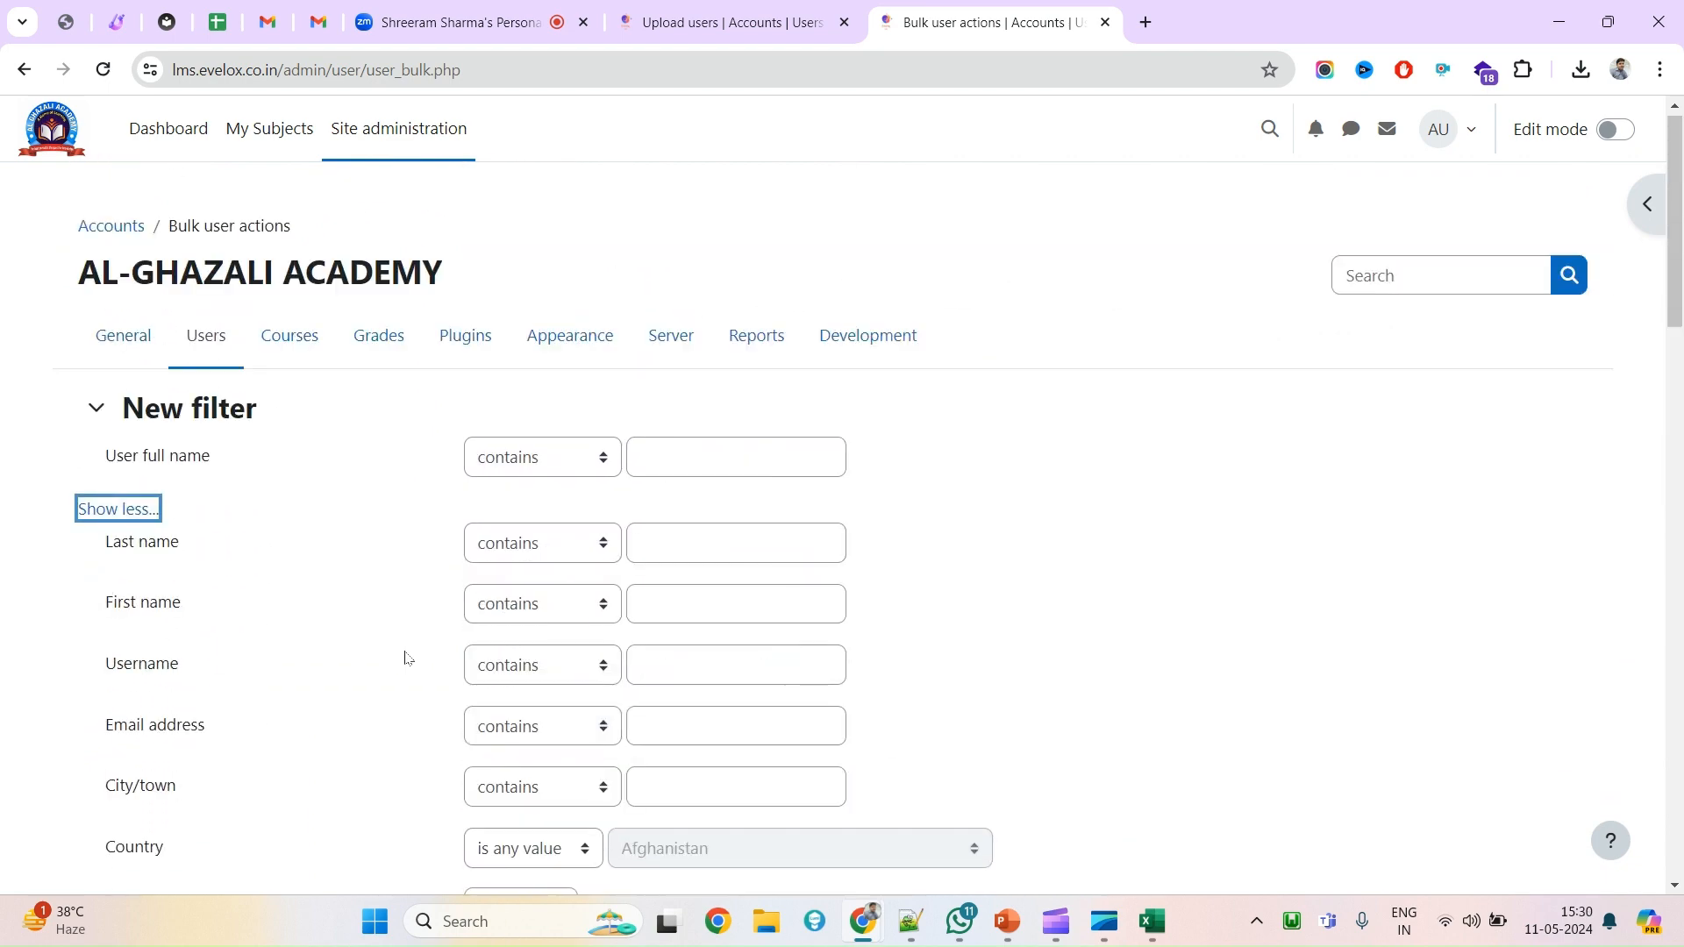
{"action": "left_click", "coordinate": [719, 616]}
{"action": "left_click", "coordinate": [702, 716]}
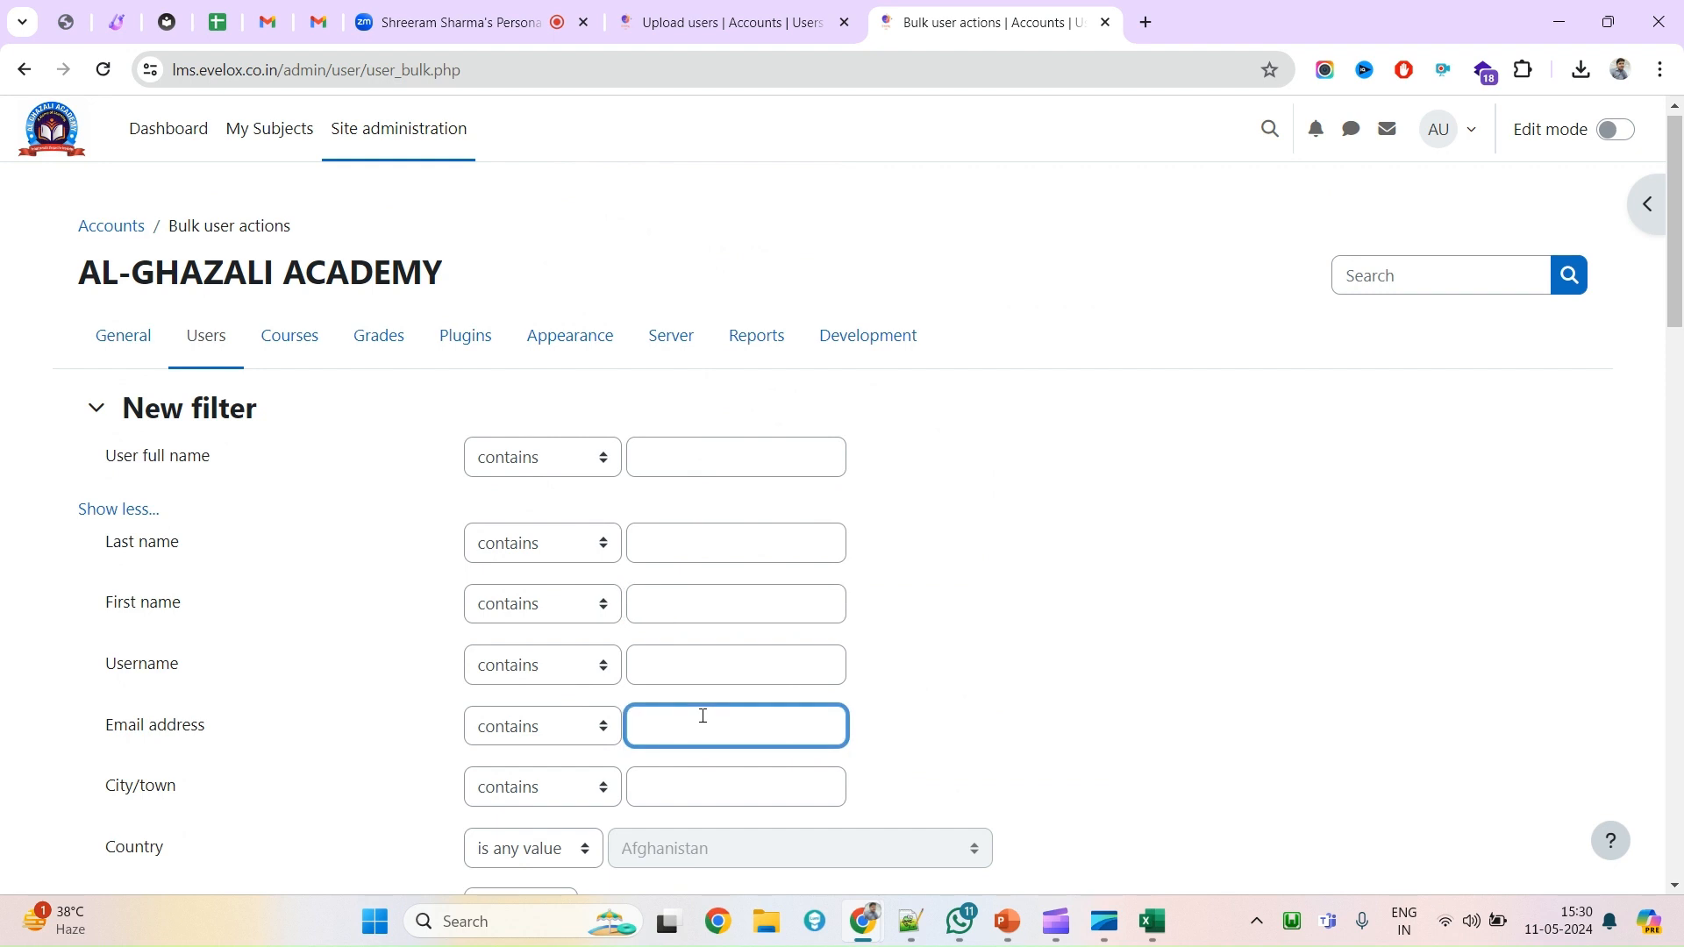
{"action": "type", "text": "example"}
{"action": "double_click", "coordinate": [121, 731]}
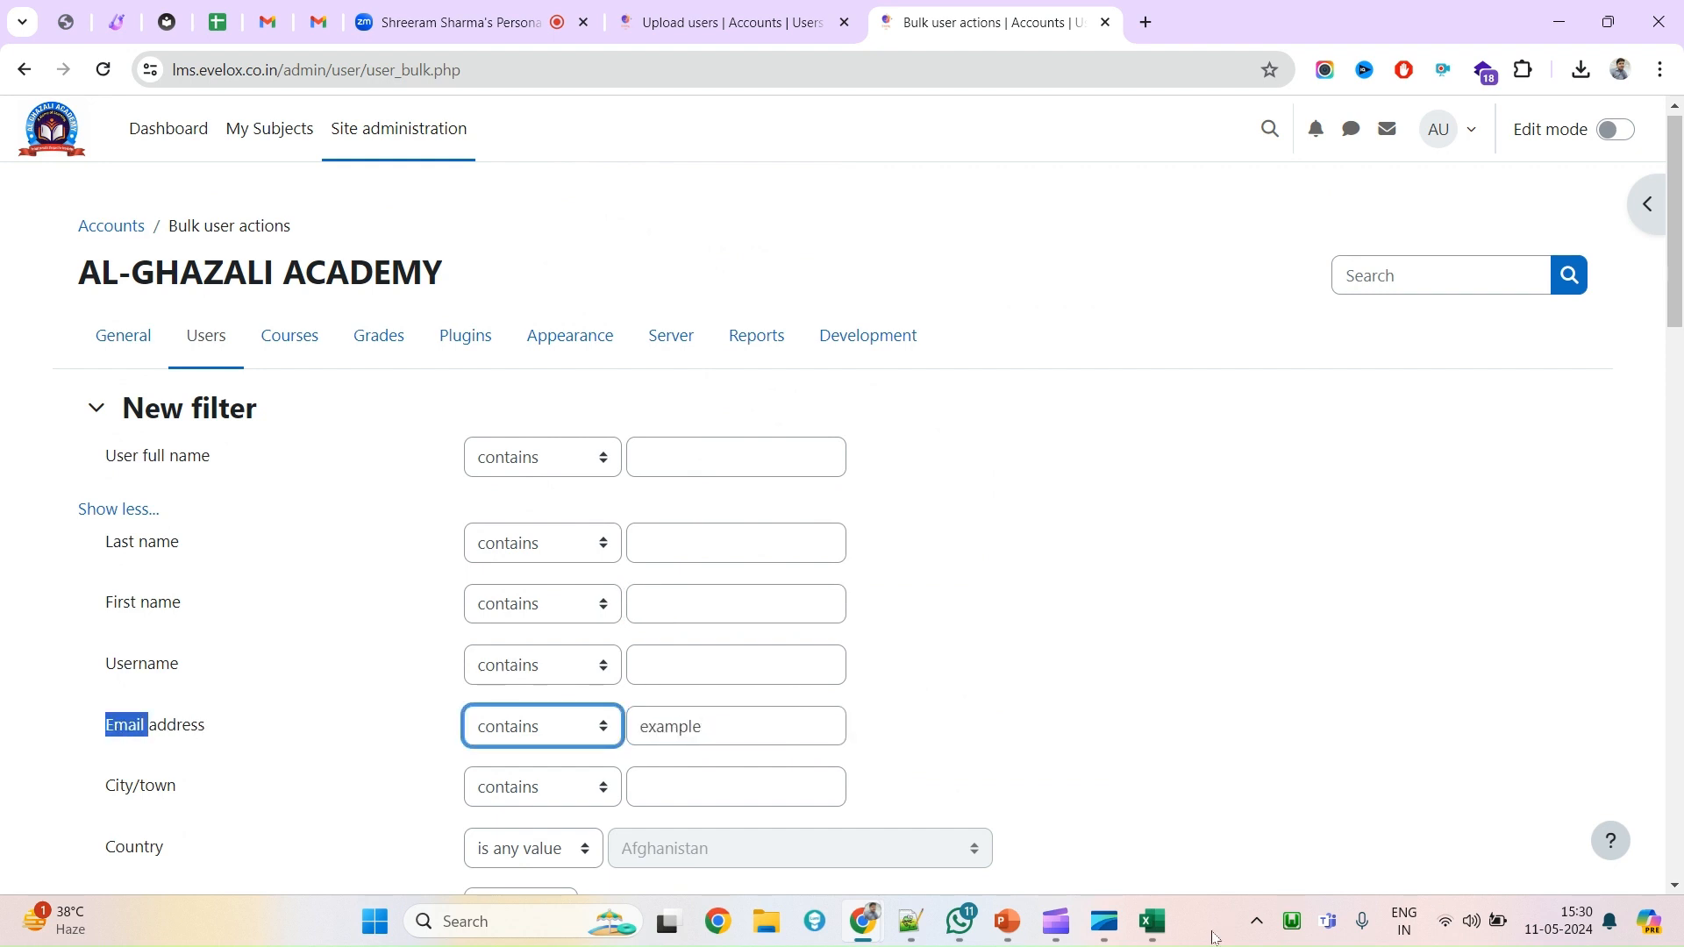
Add an Email address contains 'example.com' filter, narrowing the list to 11 of 17 users.
{"action": "left_click", "coordinate": [1151, 921]}
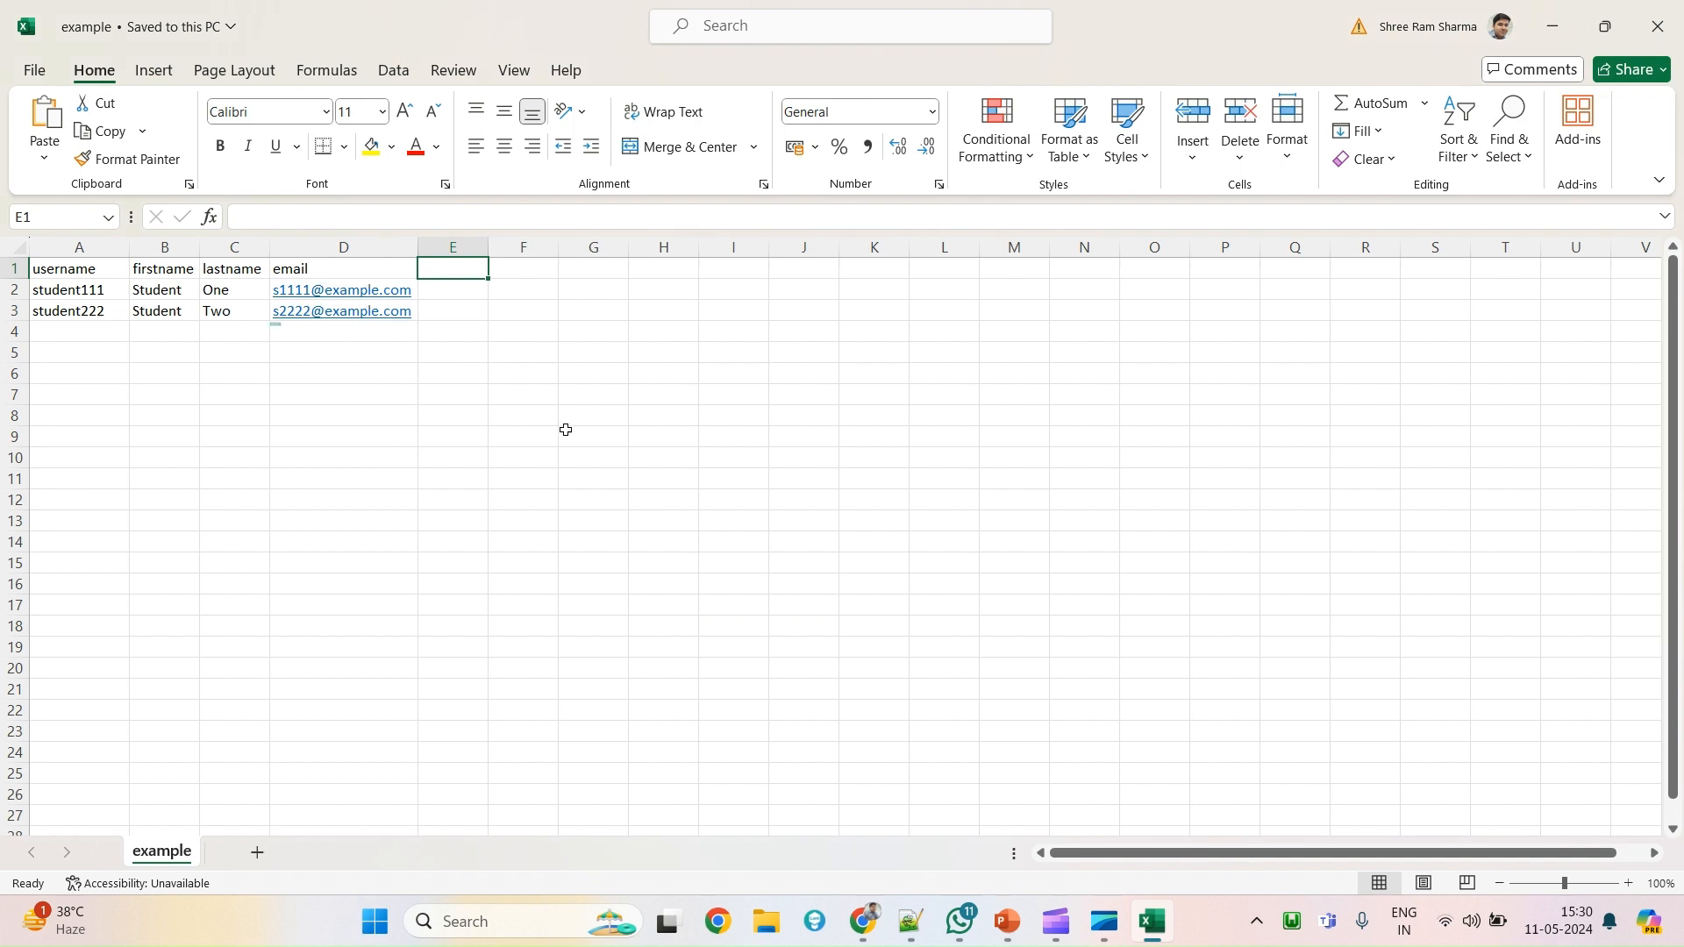
{"action": "key", "text": "alt+Tab"}
{"action": "left_click", "coordinate": [726, 726]}
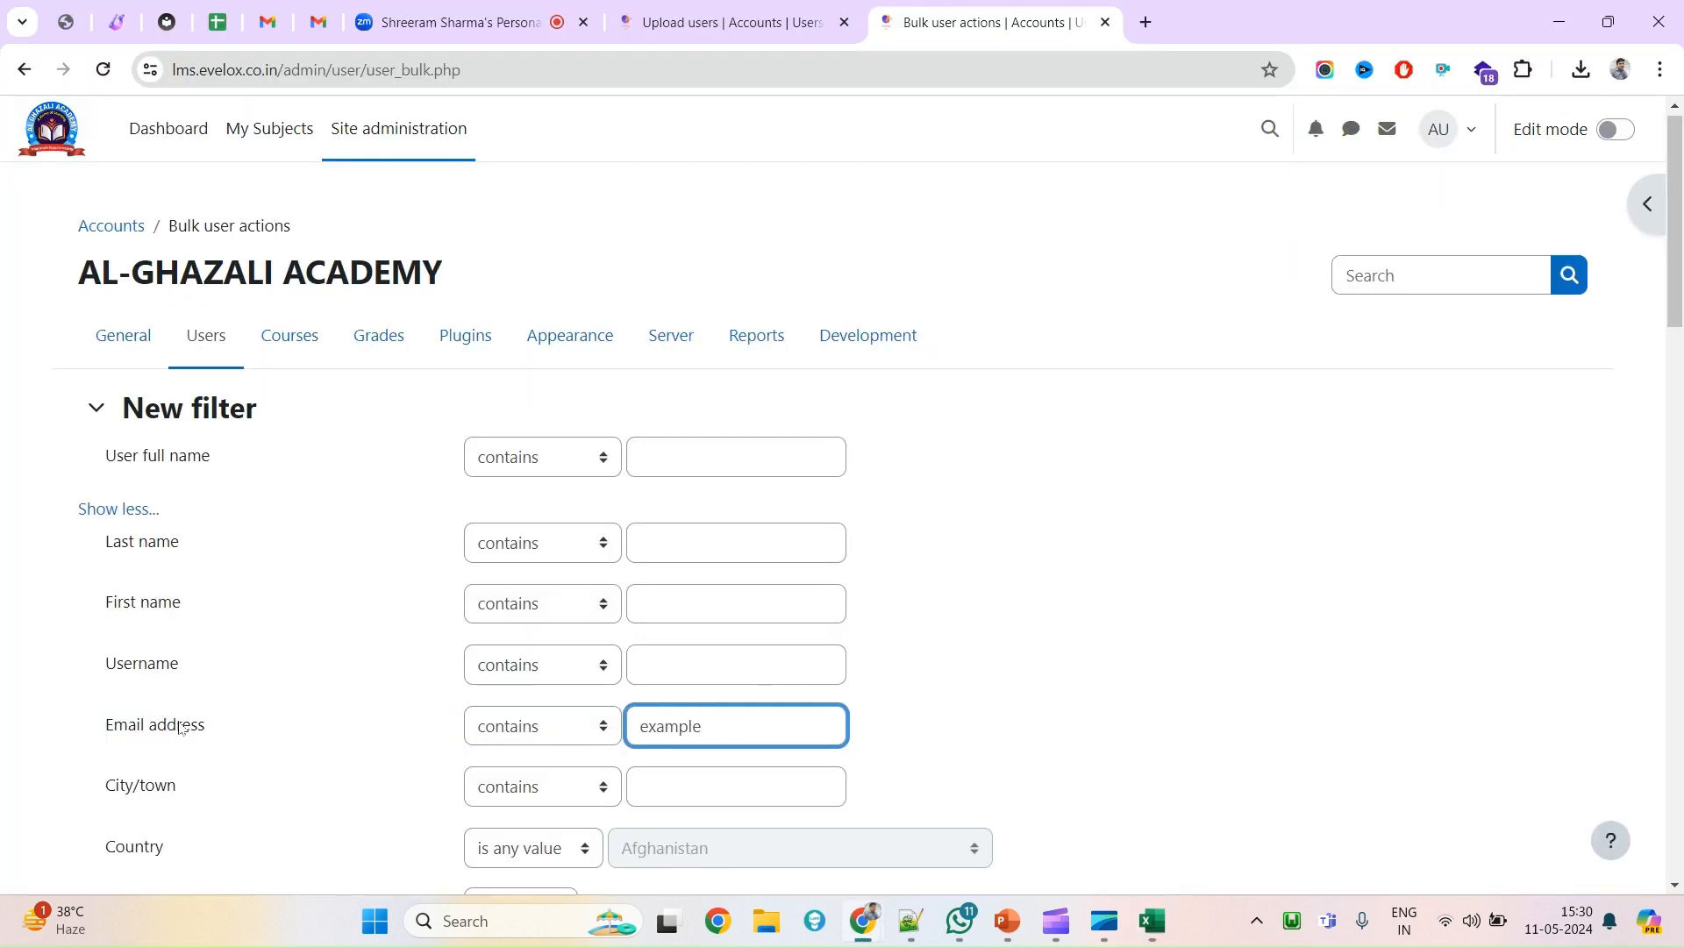
{"action": "type", "text": "example.com"}
{"action": "scroll", "coordinate": [612, 680], "scroll_direction": "down", "scroll_amount": 20}
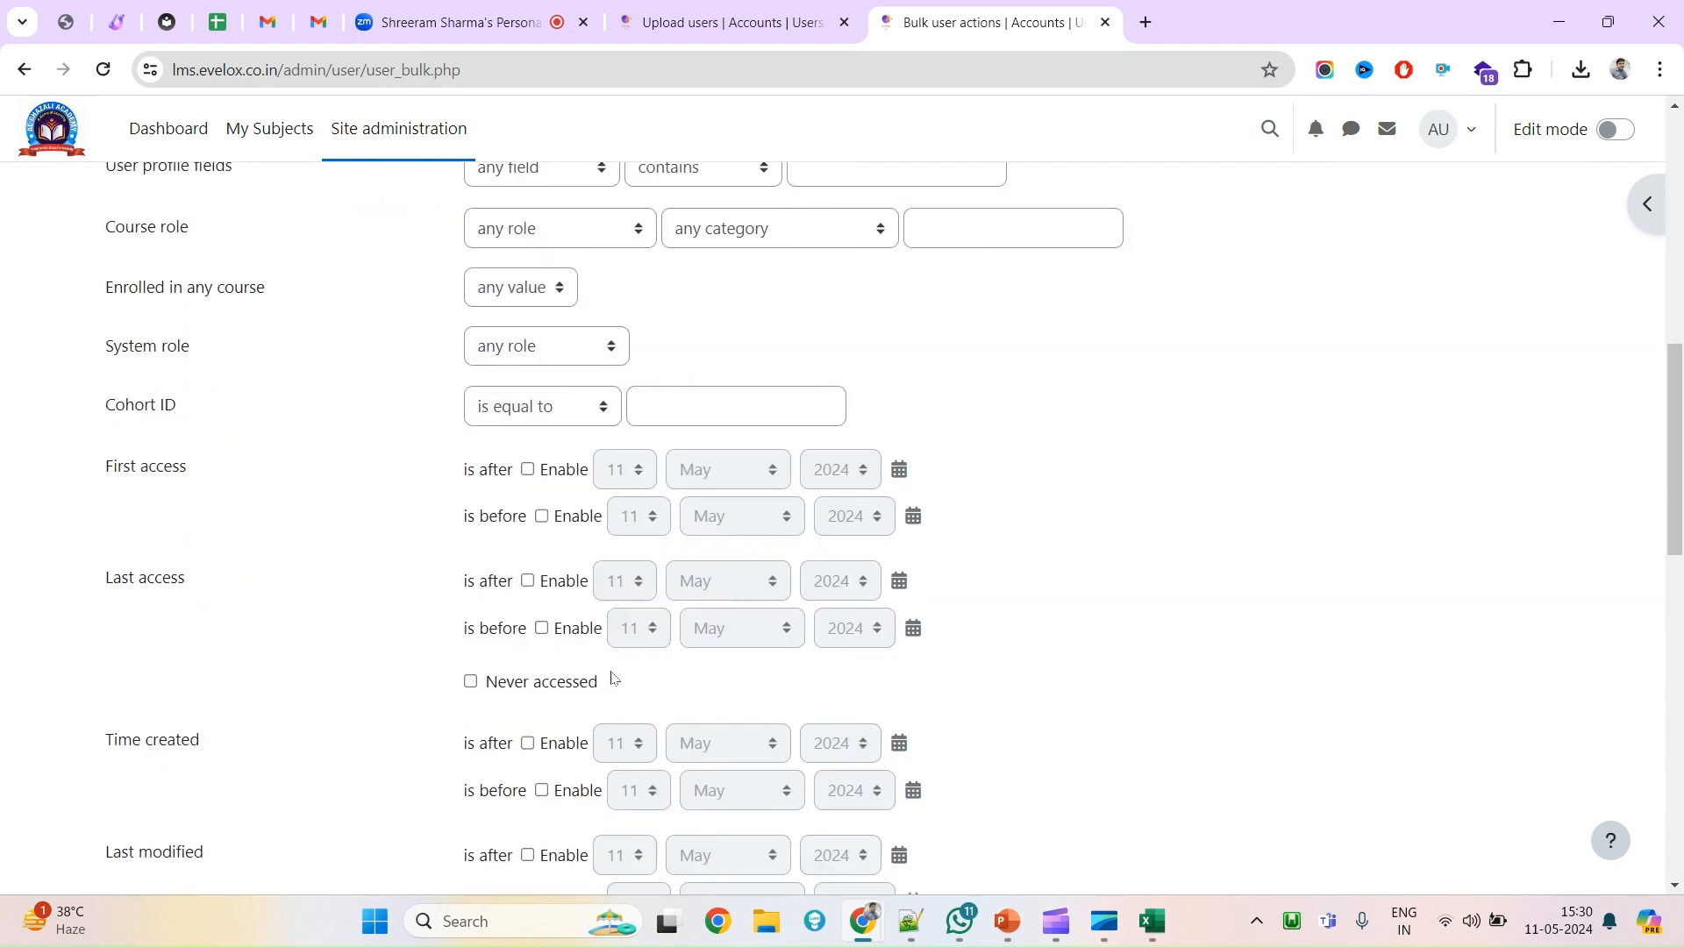
{"action": "left_click", "coordinate": [509, 443]}
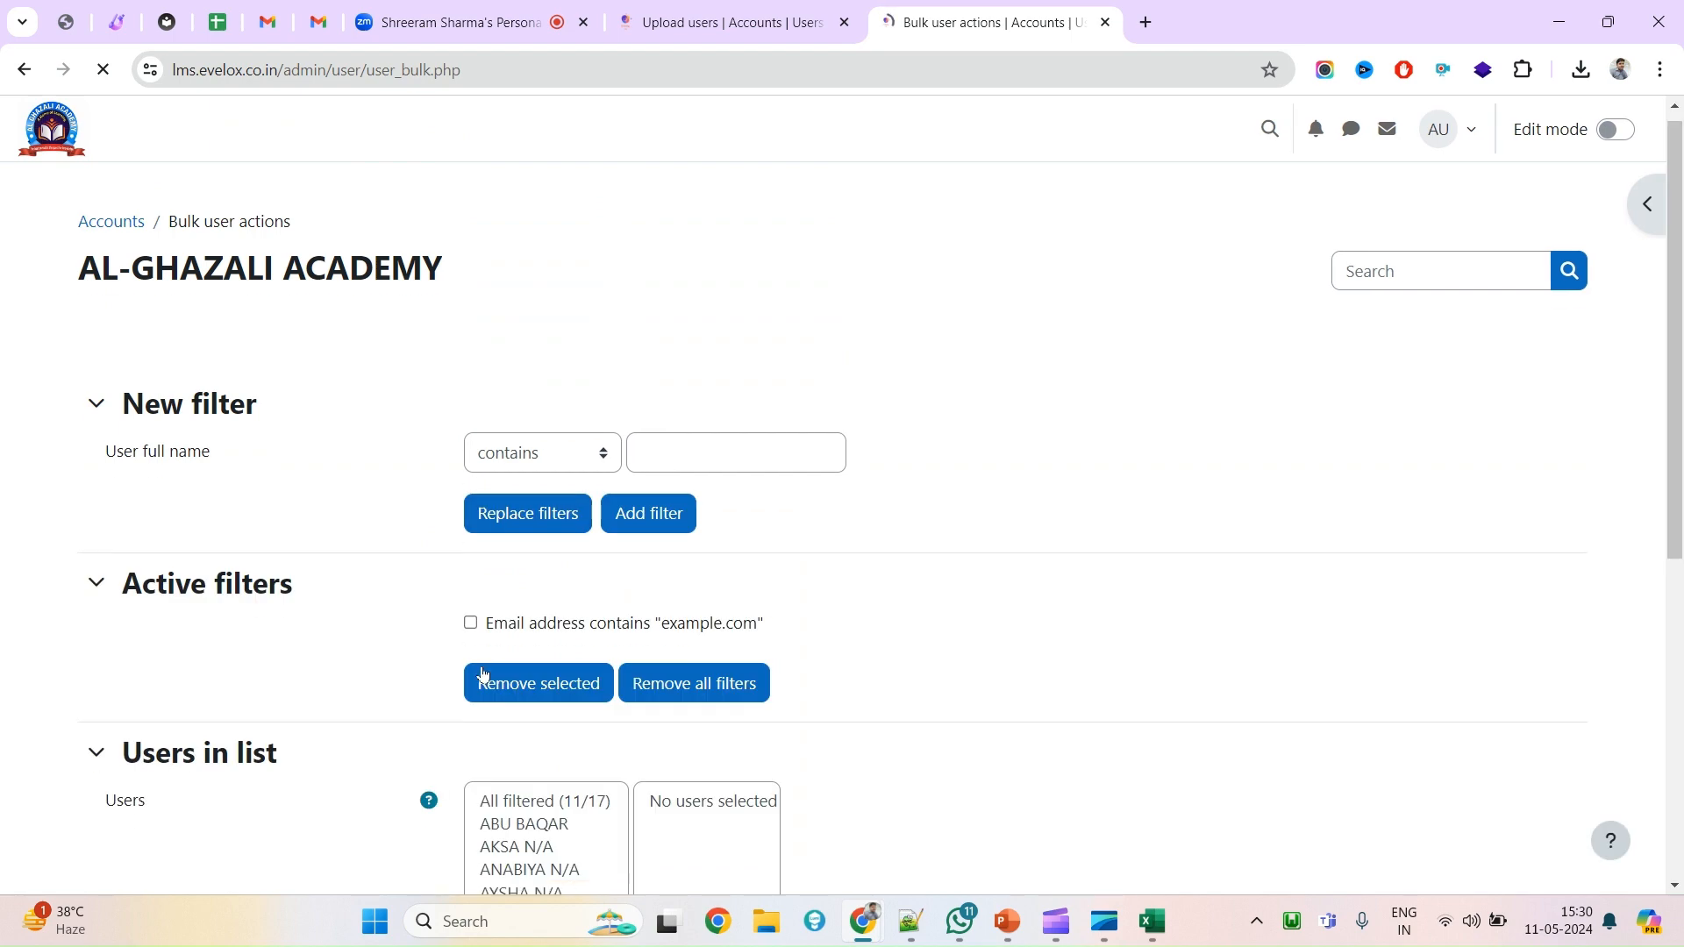
Expand the extra filter fields and search the page for example.com.
{"action": "scroll", "coordinate": [465, 693], "scroll_direction": "down", "scroll_amount": 6}
{"action": "scroll", "coordinate": [570, 509], "scroll_direction": "up", "scroll_amount": 1}
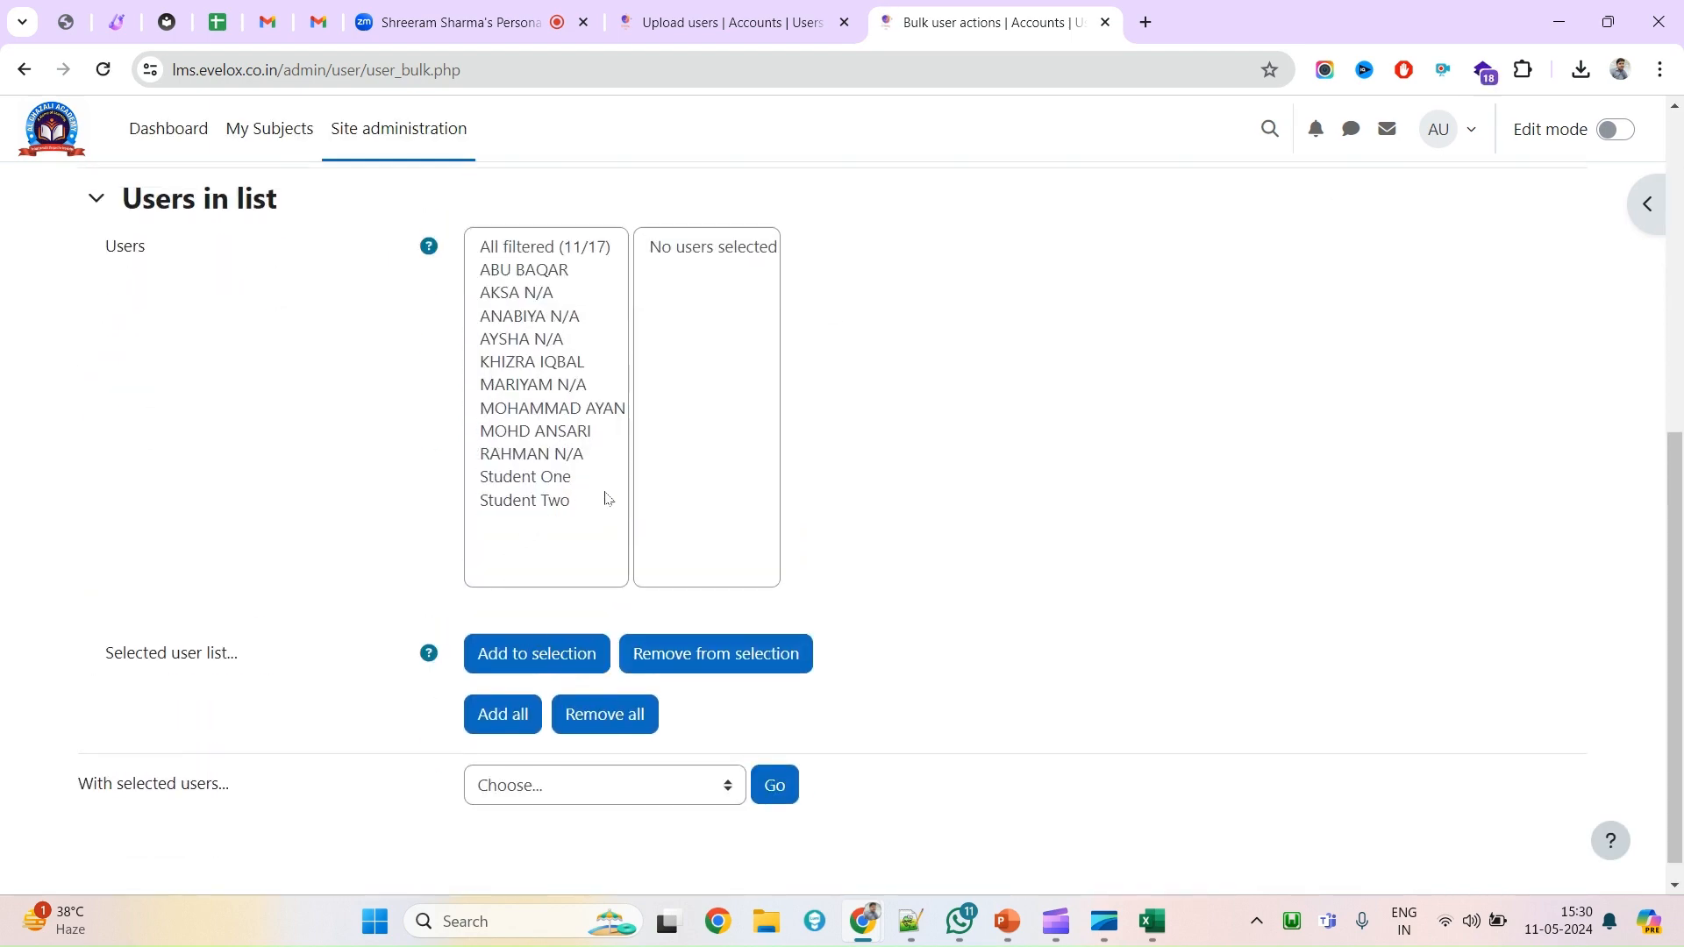
{"action": "scroll", "coordinate": [566, 351], "scroll_direction": "up", "scroll_amount": 3}
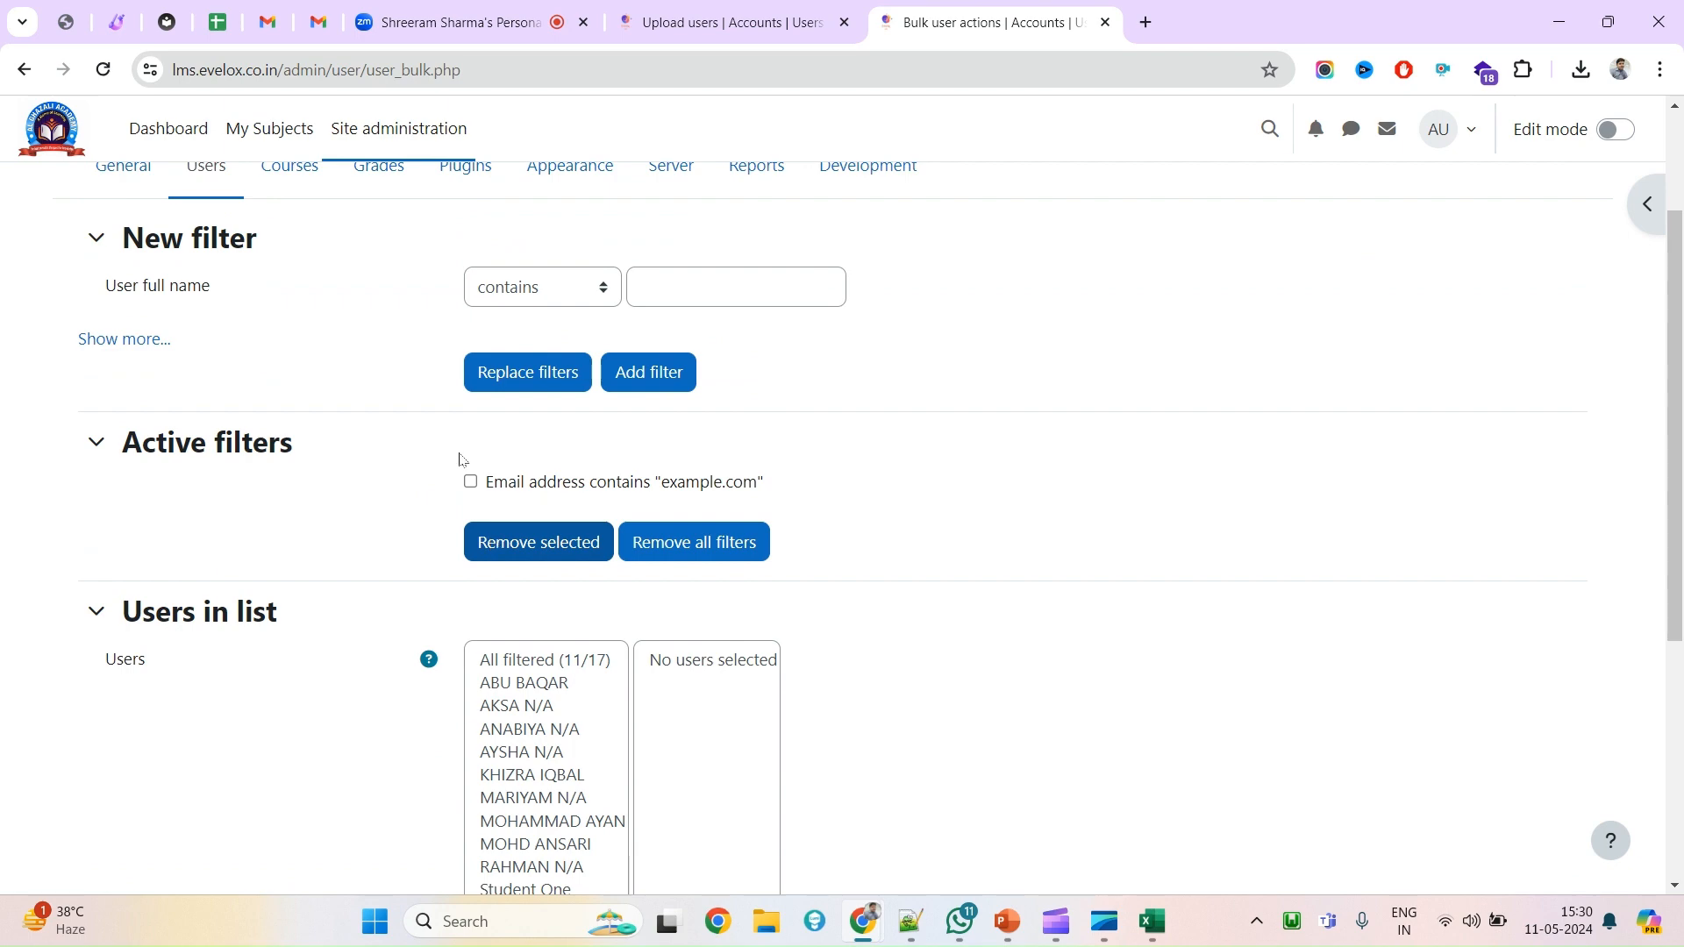
{"action": "left_click", "coordinate": [129, 348]}
{"action": "scroll", "coordinate": [623, 648], "scroll_direction": "down", "scroll_amount": 10}
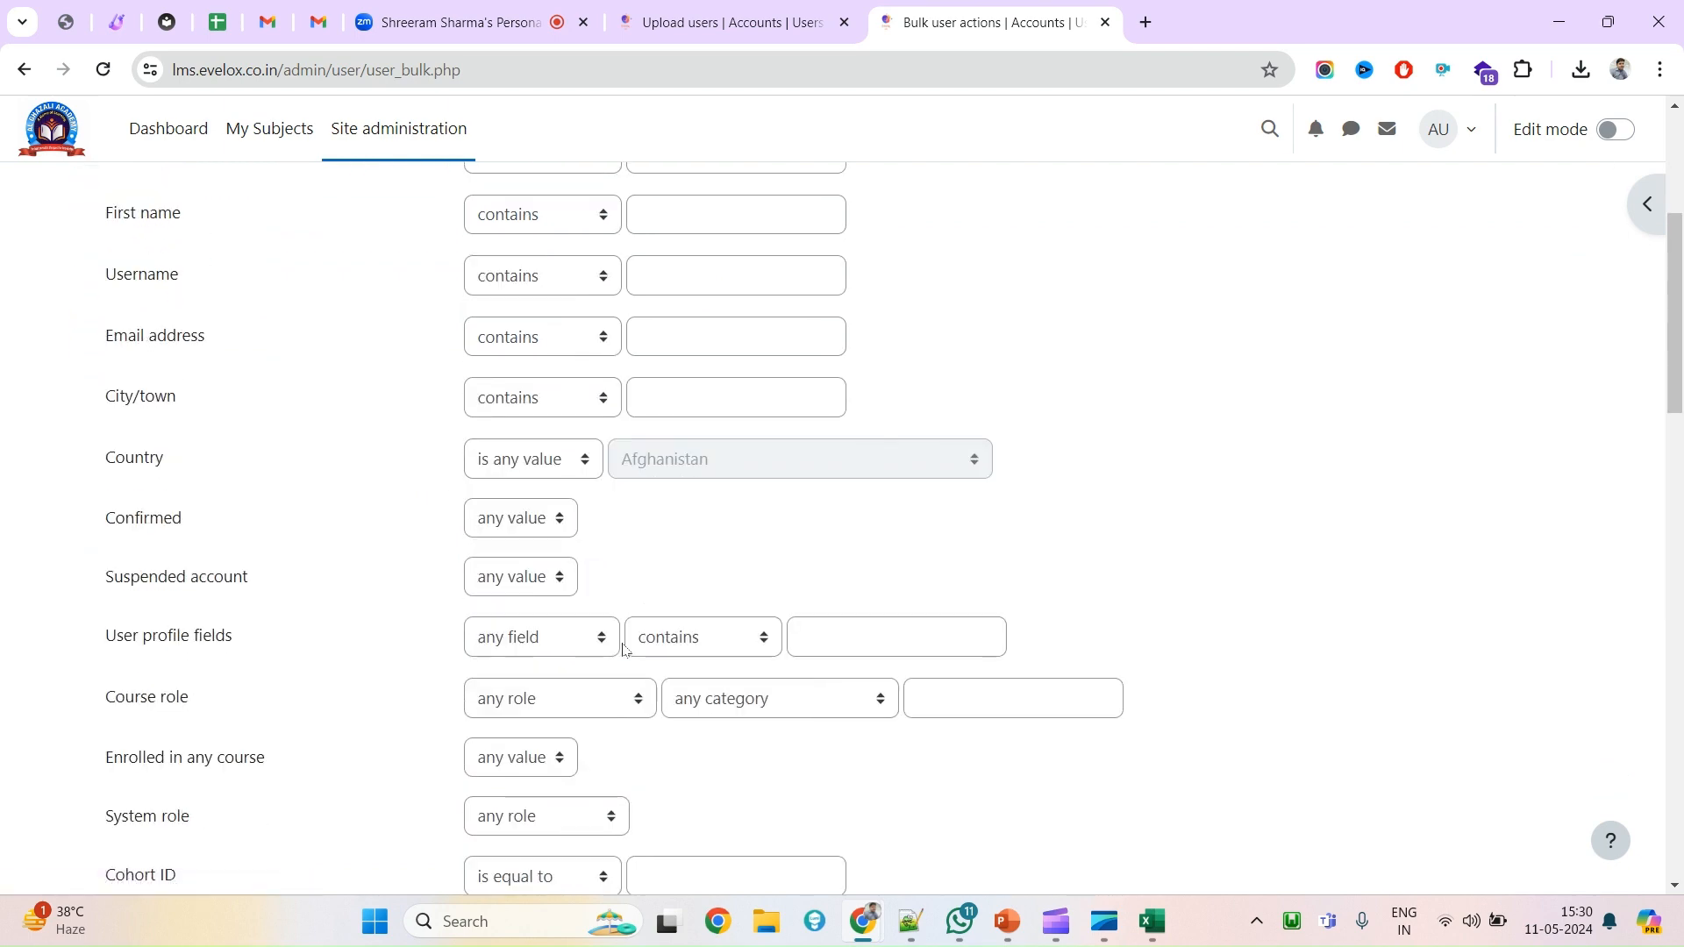
{"action": "key", "text": "ctrl+f"}
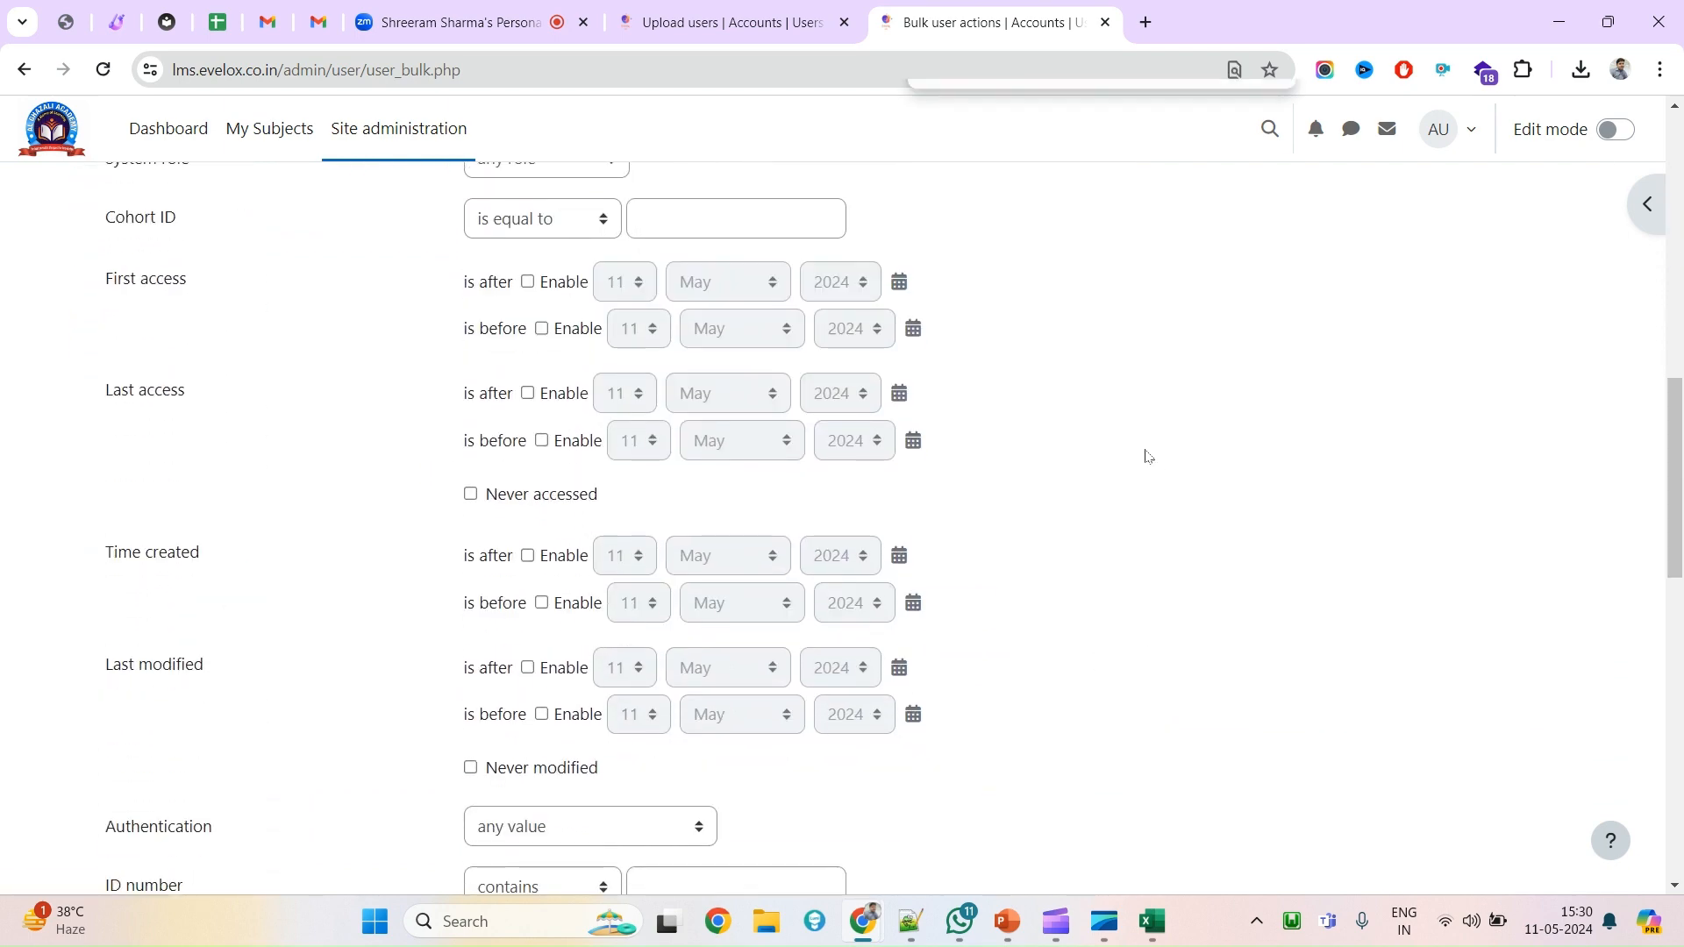
{"action": "left_click_drag", "start_coordinate": [967, 117], "coordinate": [841, 105]}
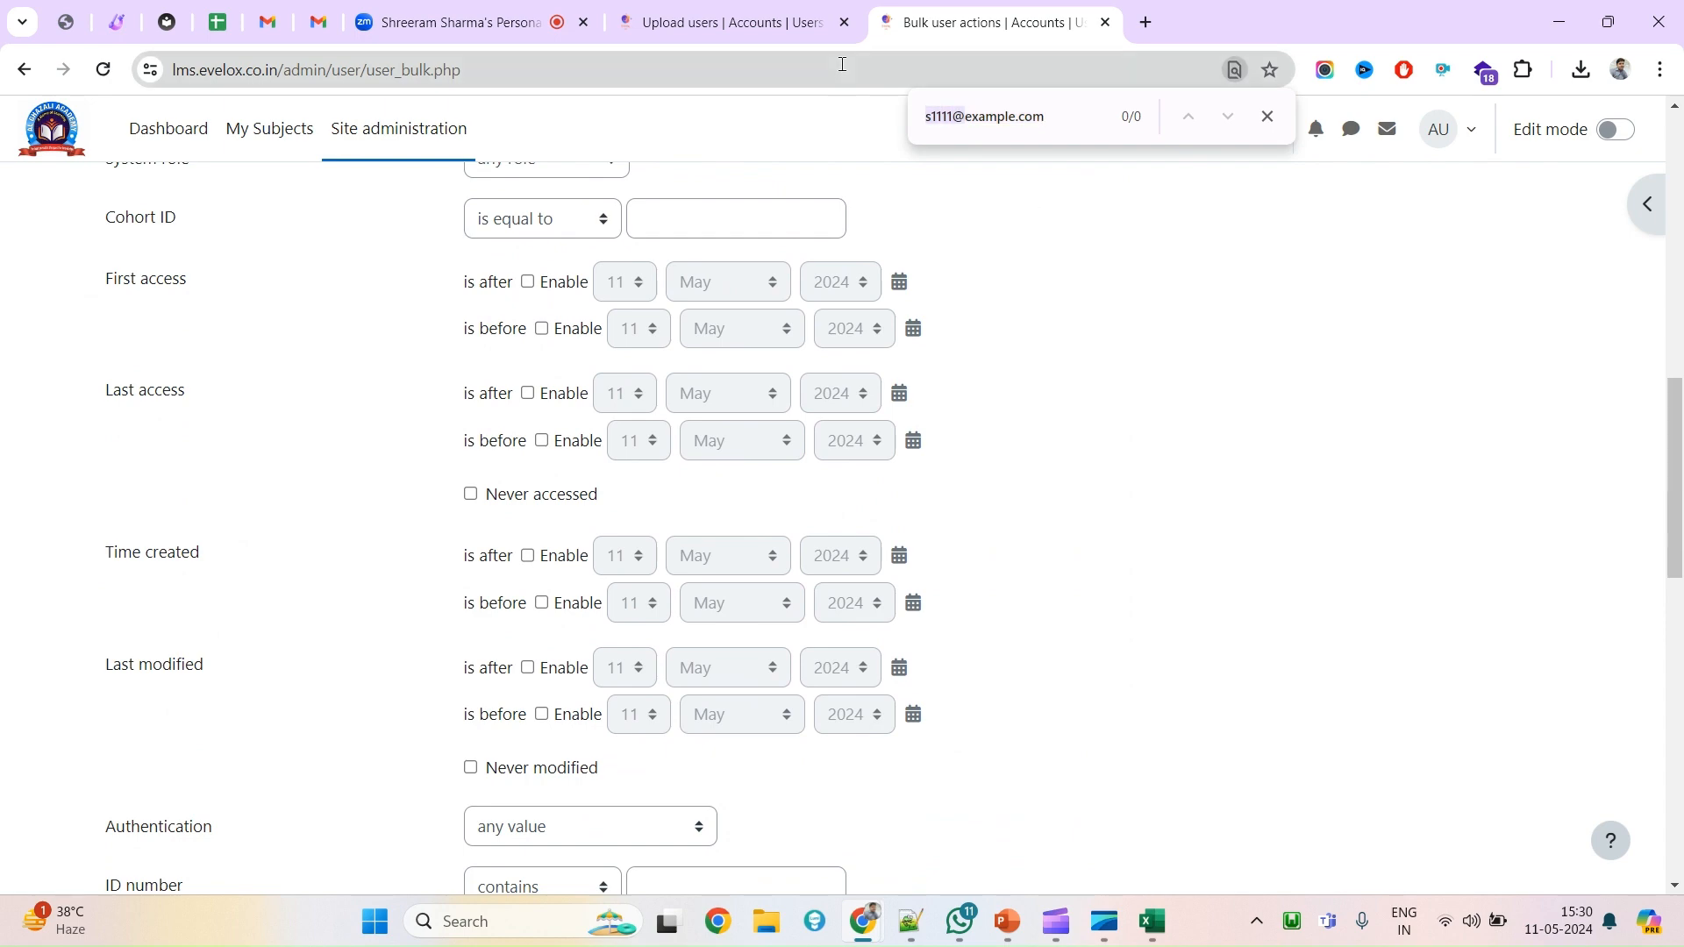
{"action": "key", "text": "BackSpace"}
Review the 11 filtered users and tick the Email address contains 'example.com' active filter.
{"action": "scroll", "coordinate": [767, 456], "scroll_direction": "up", "scroll_amount": 8}
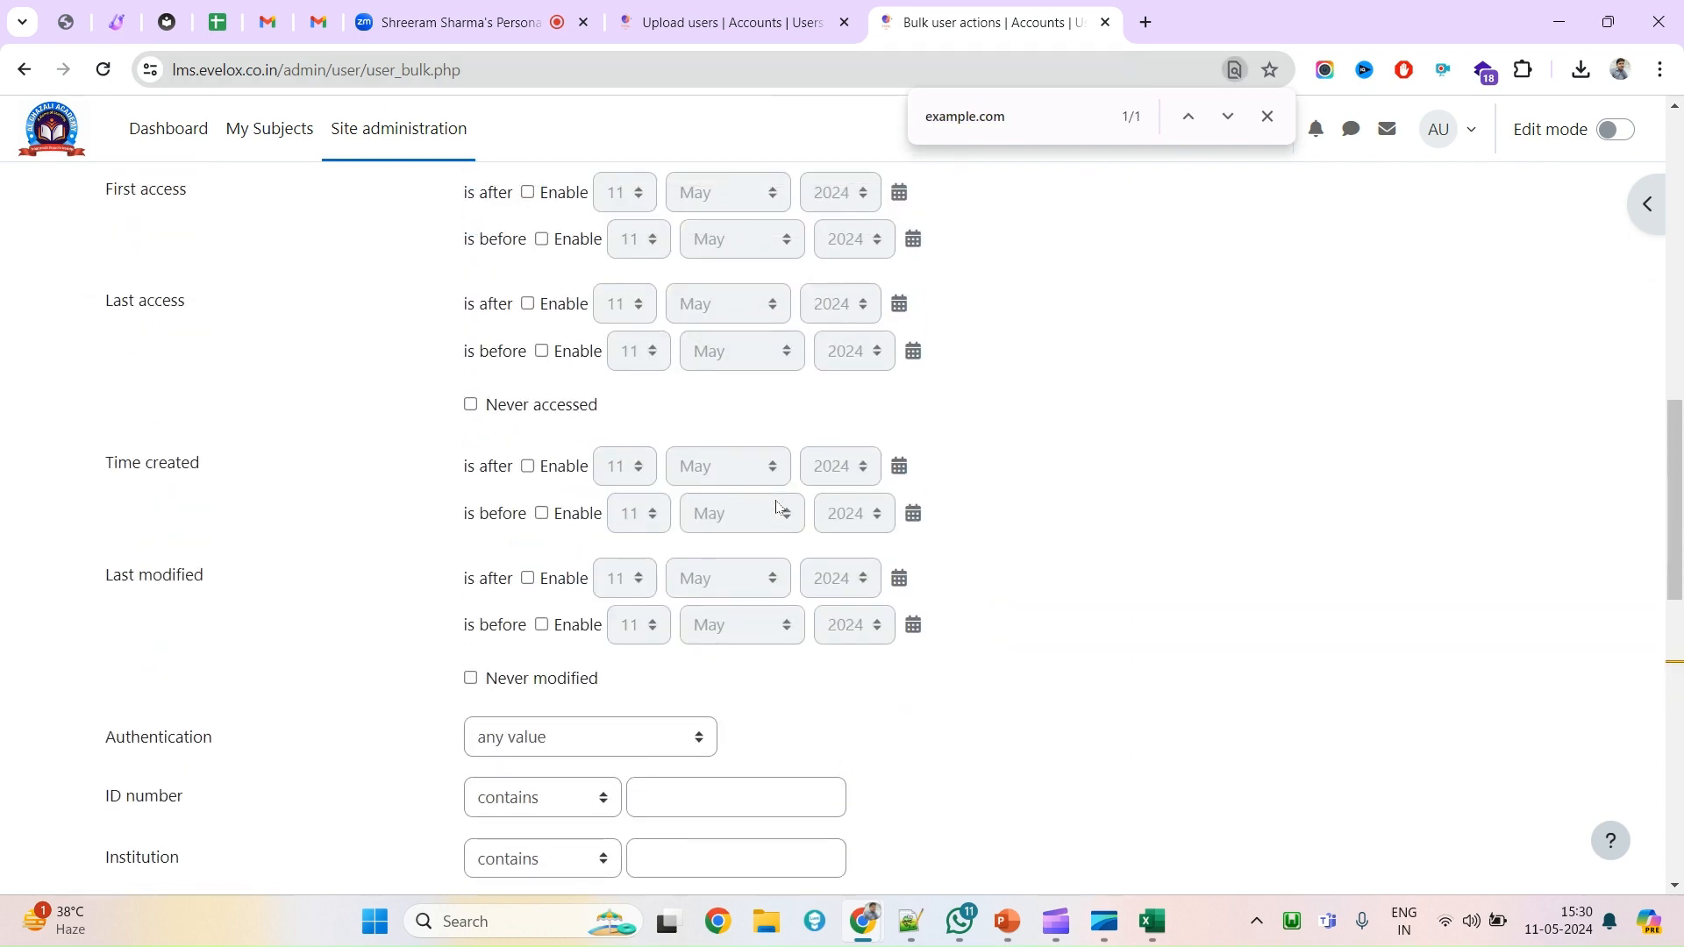
{"action": "scroll", "coordinate": [776, 506], "scroll_direction": "up", "scroll_amount": 9}
{"action": "scroll", "coordinate": [718, 593], "scroll_direction": "down", "scroll_amount": 15}
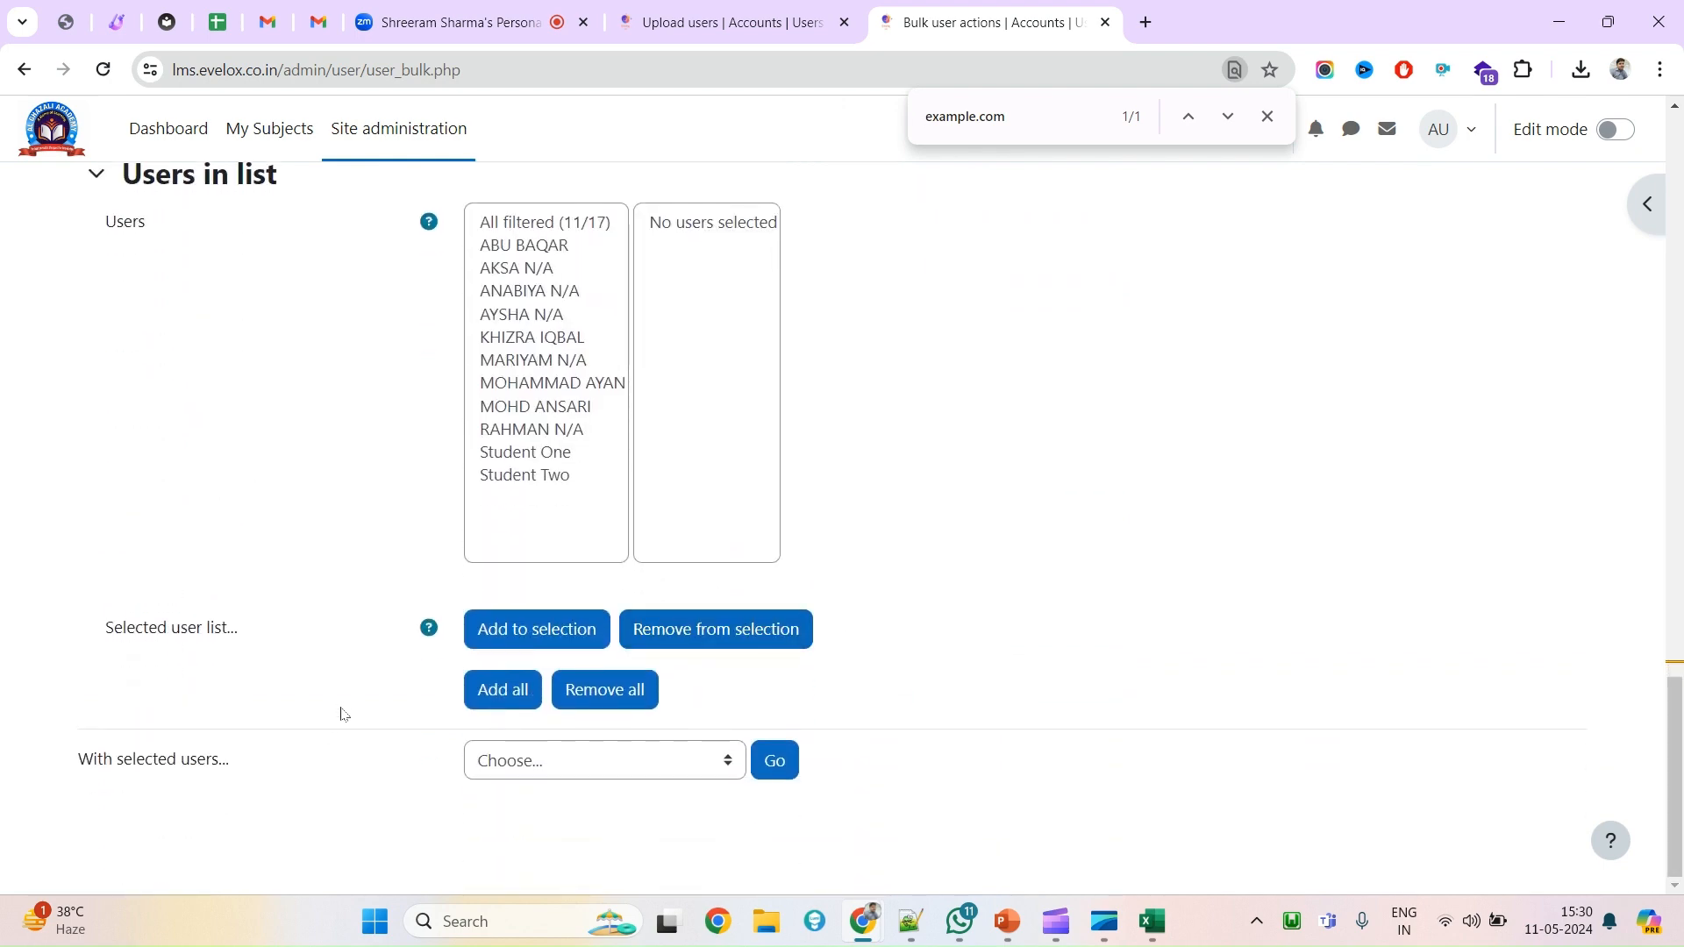
{"action": "scroll", "coordinate": [479, 580], "scroll_direction": "up", "scroll_amount": 15}
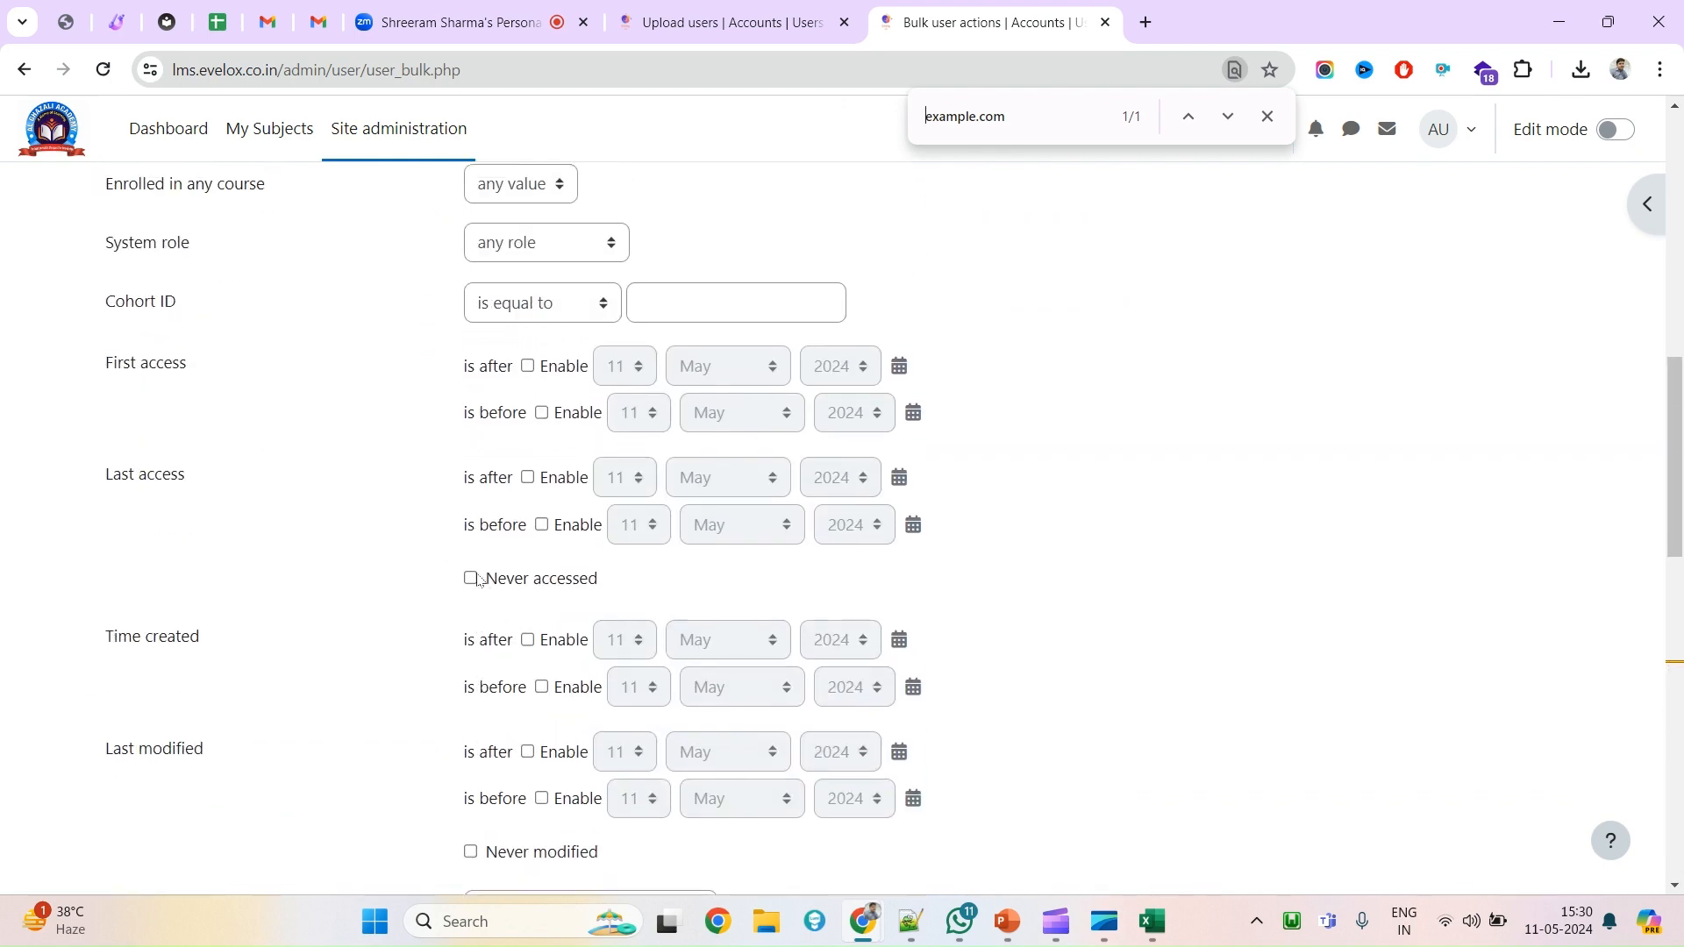
{"action": "scroll", "coordinate": [479, 580], "scroll_direction": "up", "scroll_amount": 4}
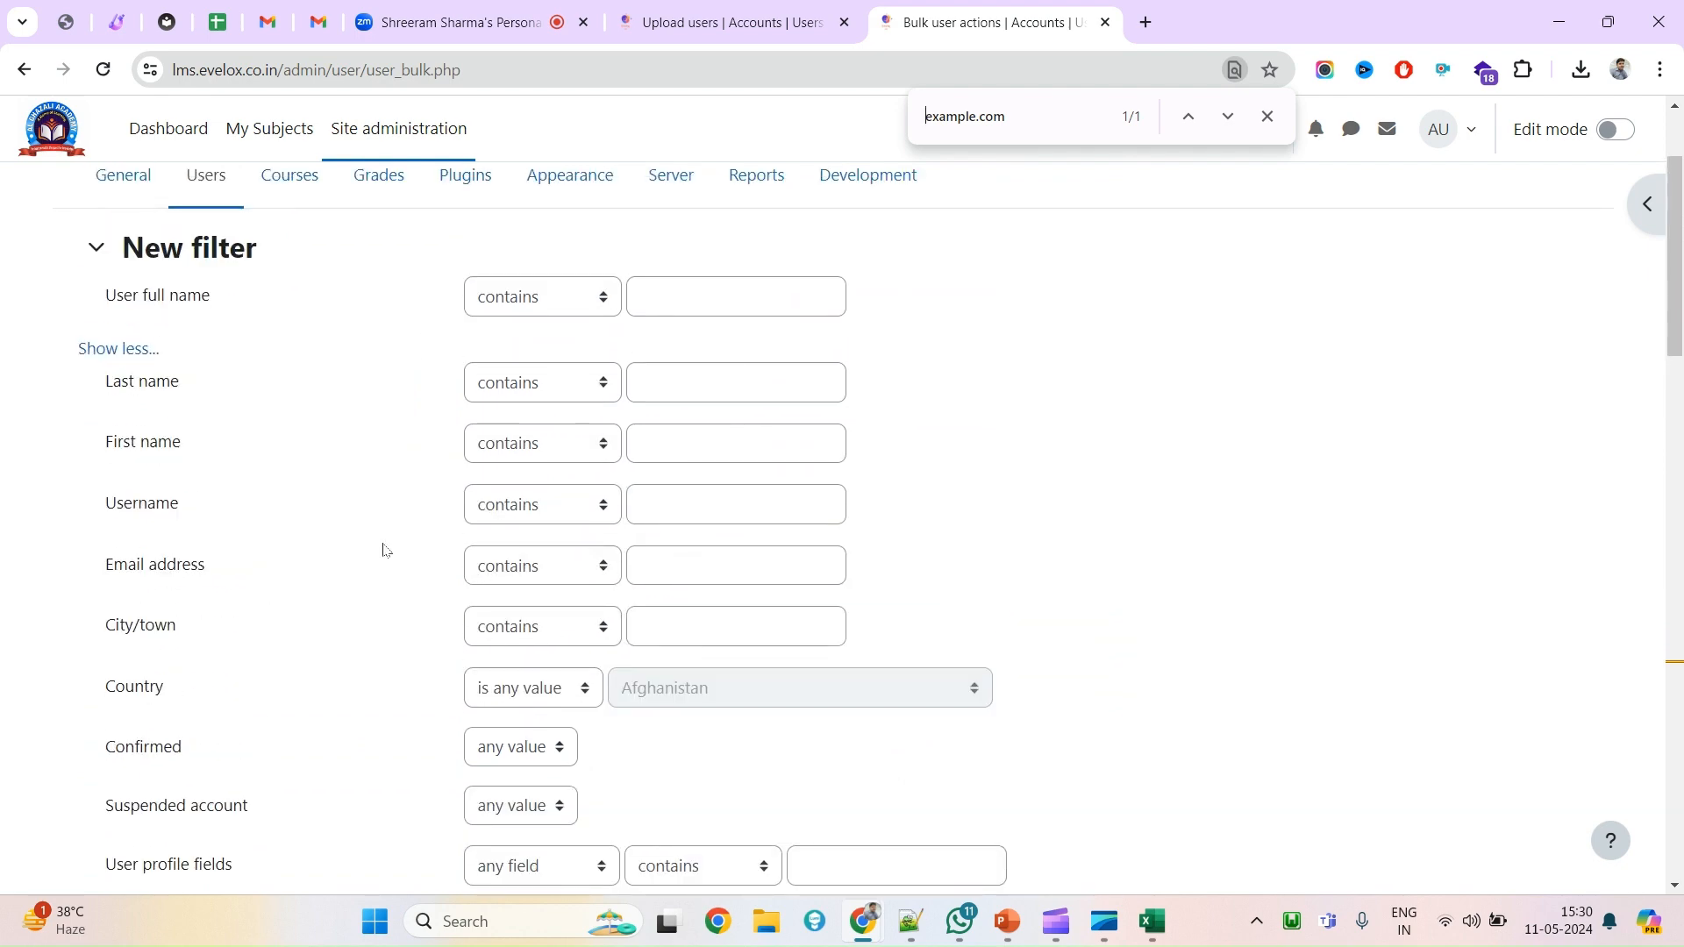
{"action": "scroll", "coordinate": [605, 613], "scroll_direction": "down", "scroll_amount": 10}
{"action": "scroll", "coordinate": [713, 465], "scroll_direction": "up", "scroll_amount": 6}
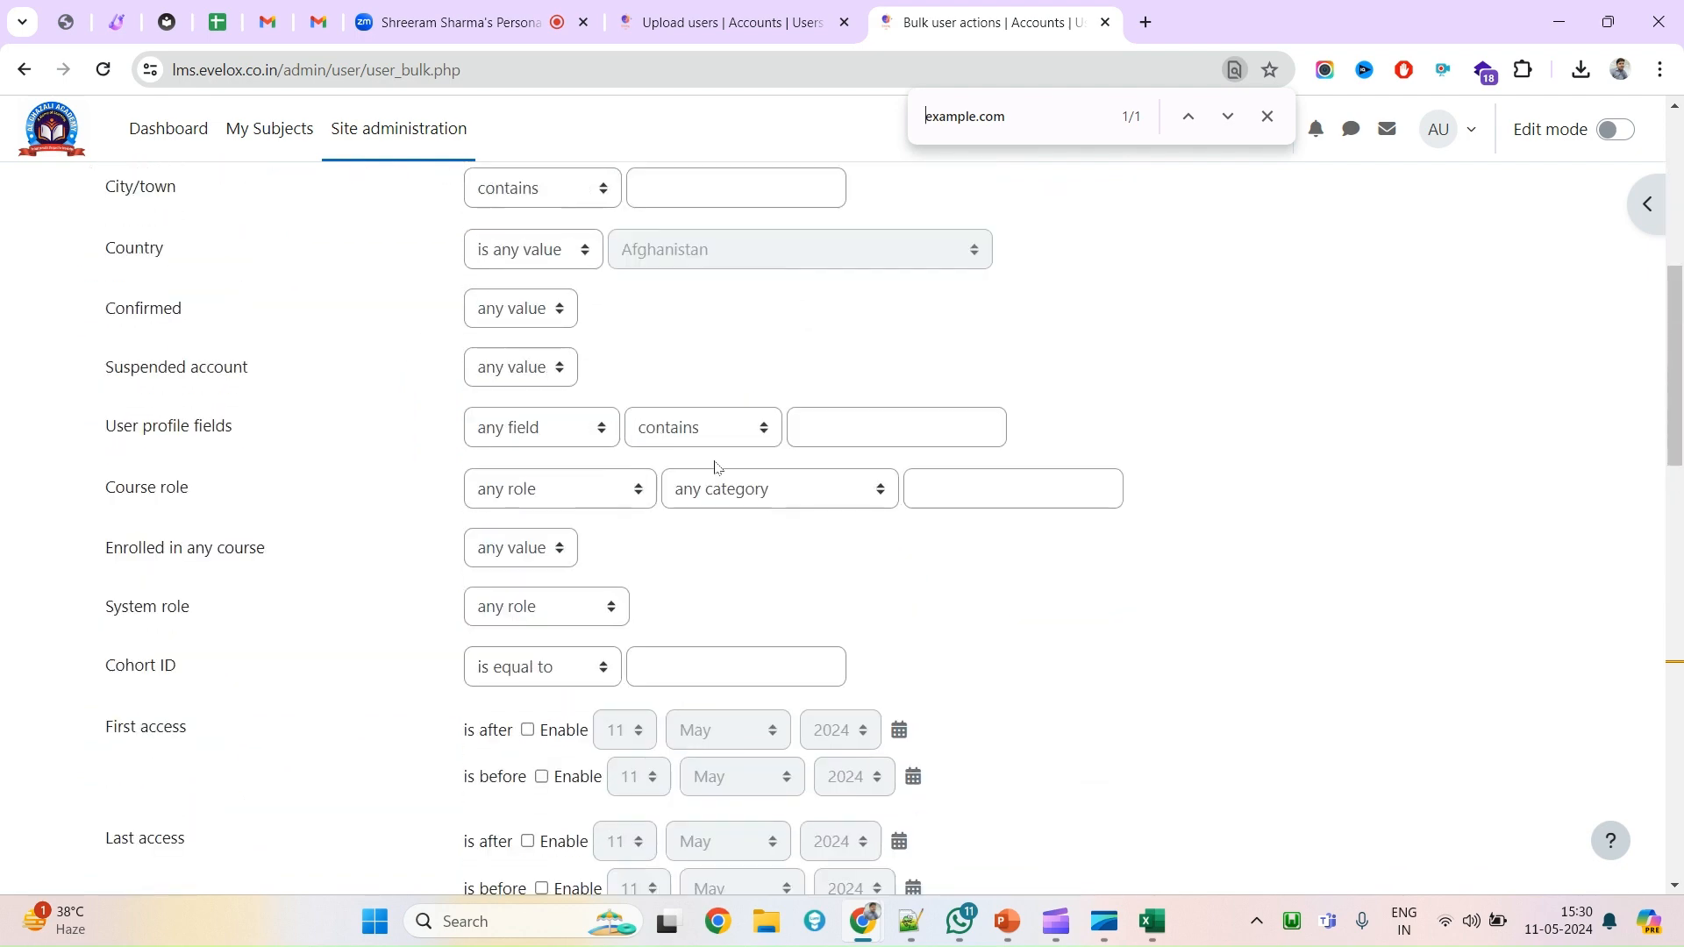
{"action": "scroll", "coordinate": [595, 440], "scroll_direction": "up", "scroll_amount": 2}
{"action": "scroll", "coordinate": [584, 712], "scroll_direction": "down", "scroll_amount": 12}
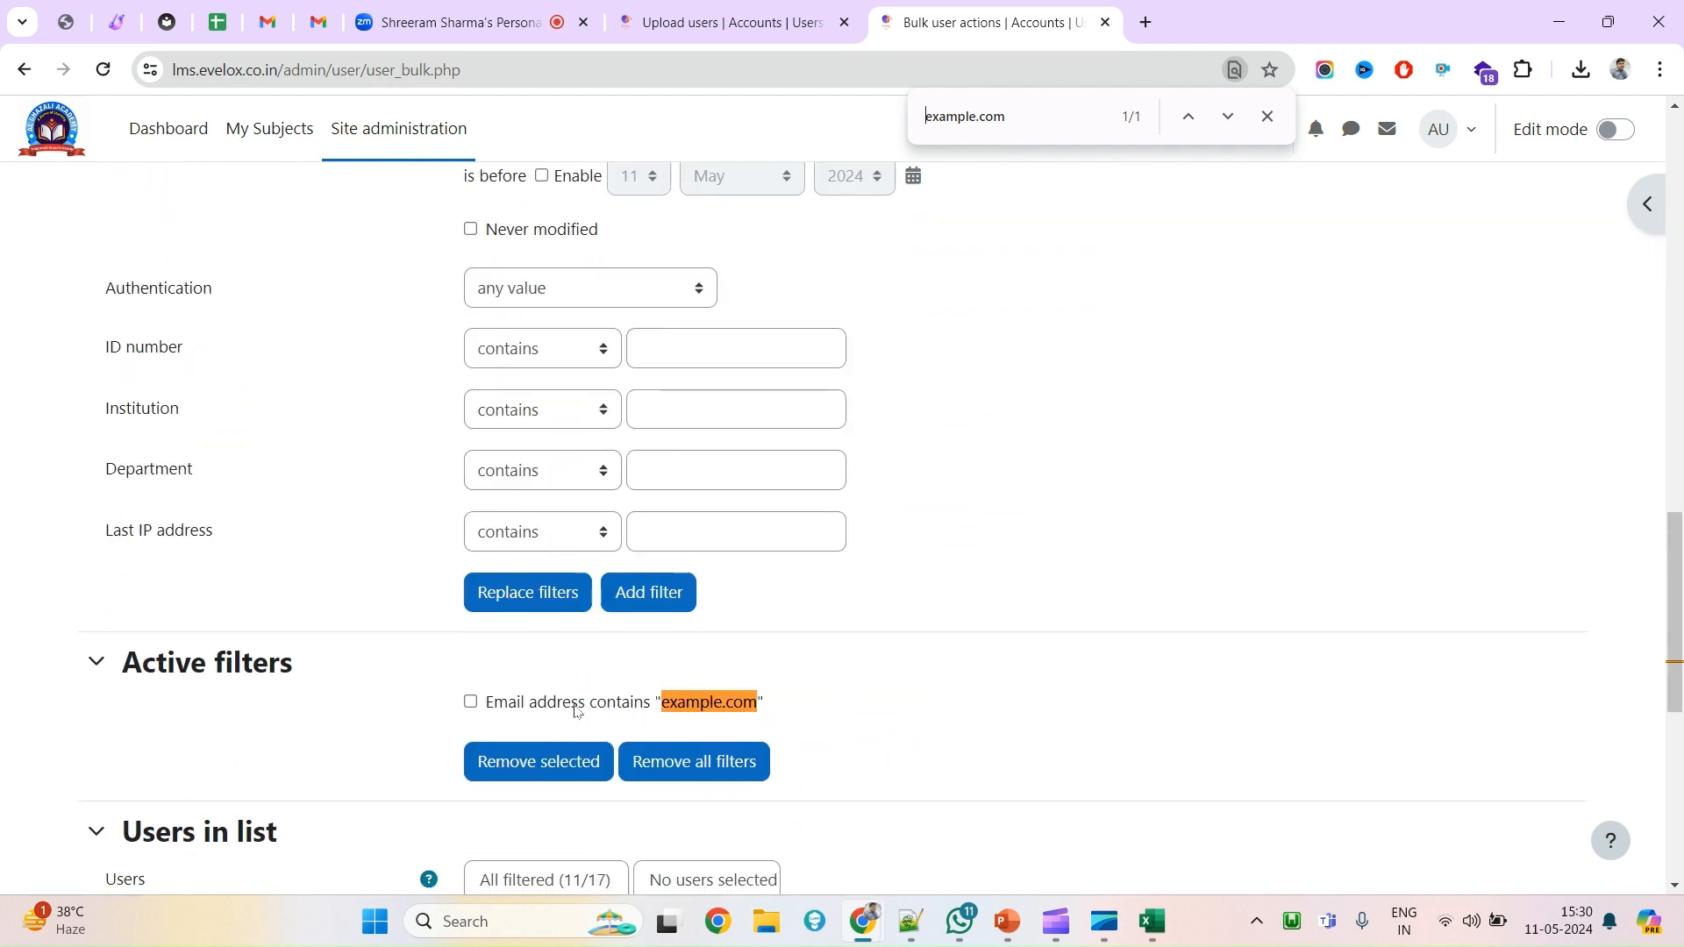
{"action": "scroll", "coordinate": [561, 666], "scroll_direction": "down", "scroll_amount": 1}
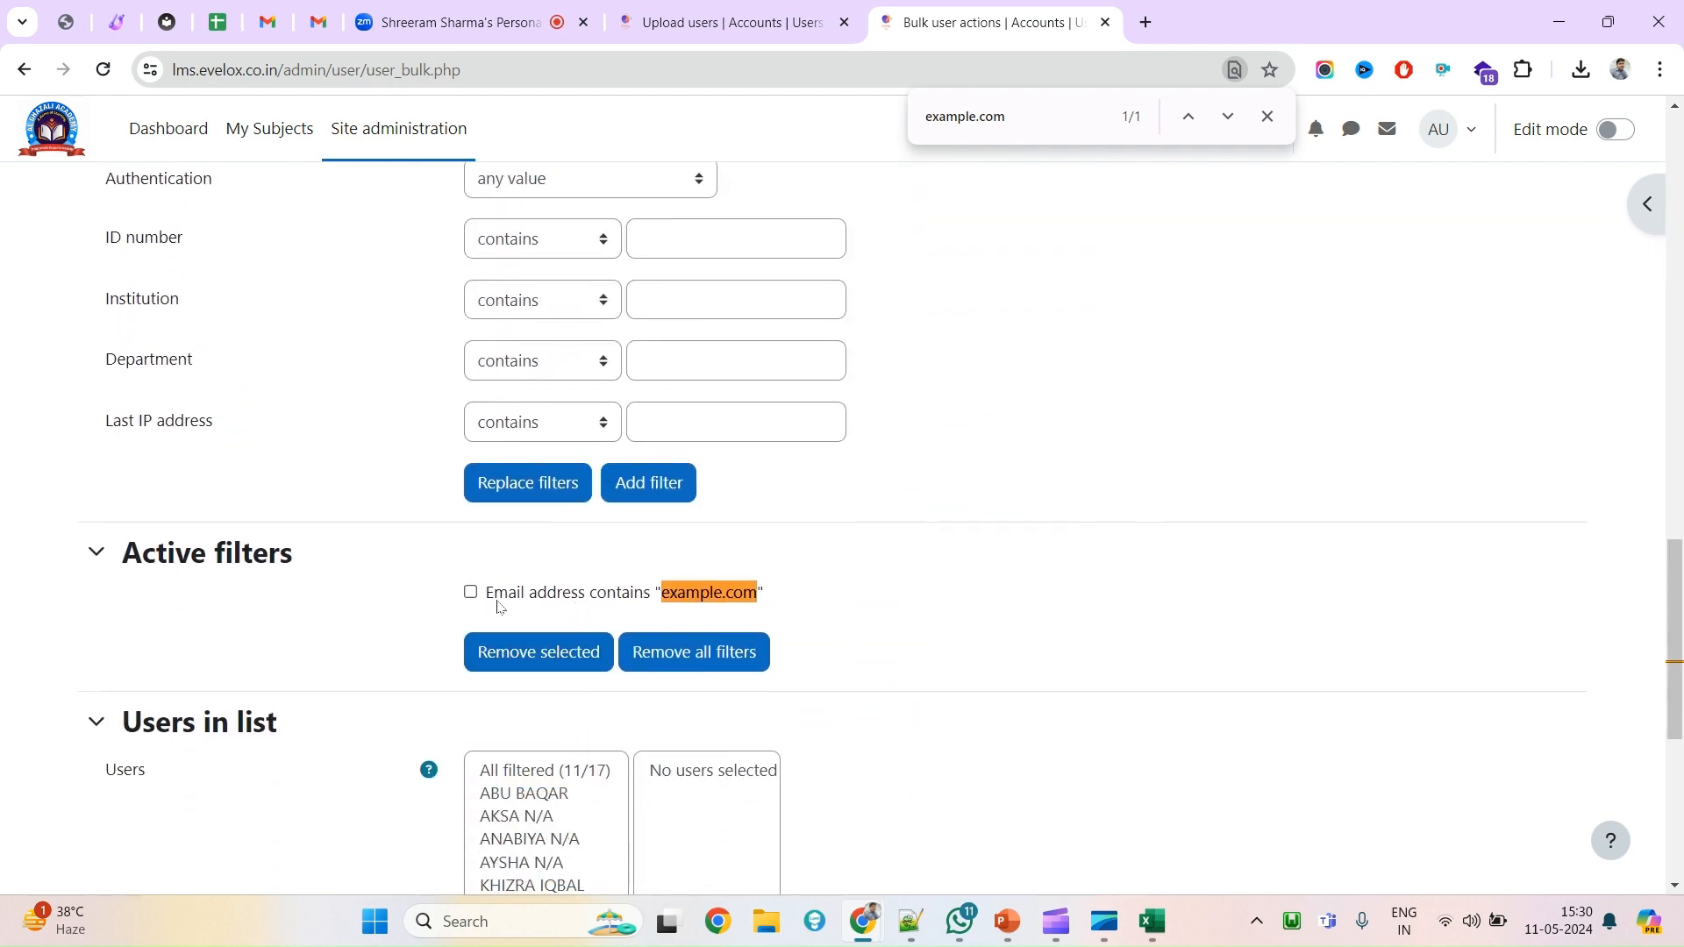
{"action": "scroll", "coordinate": [491, 614], "scroll_direction": "down", "scroll_amount": 3}
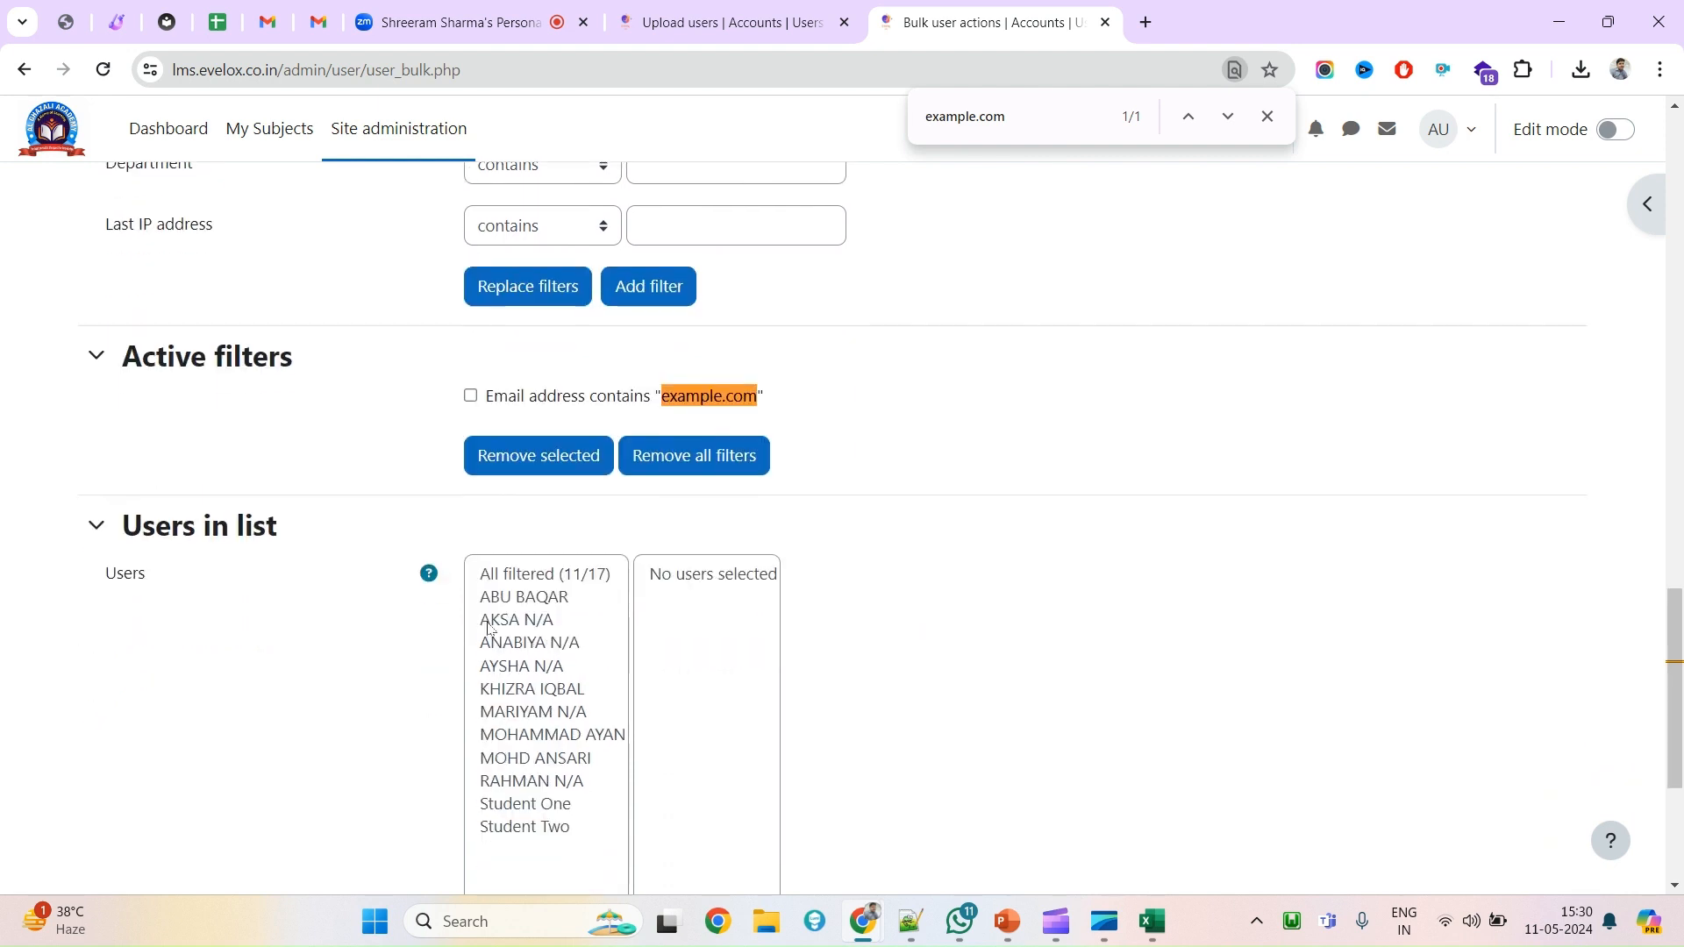
{"action": "left_click", "coordinate": [493, 378]}
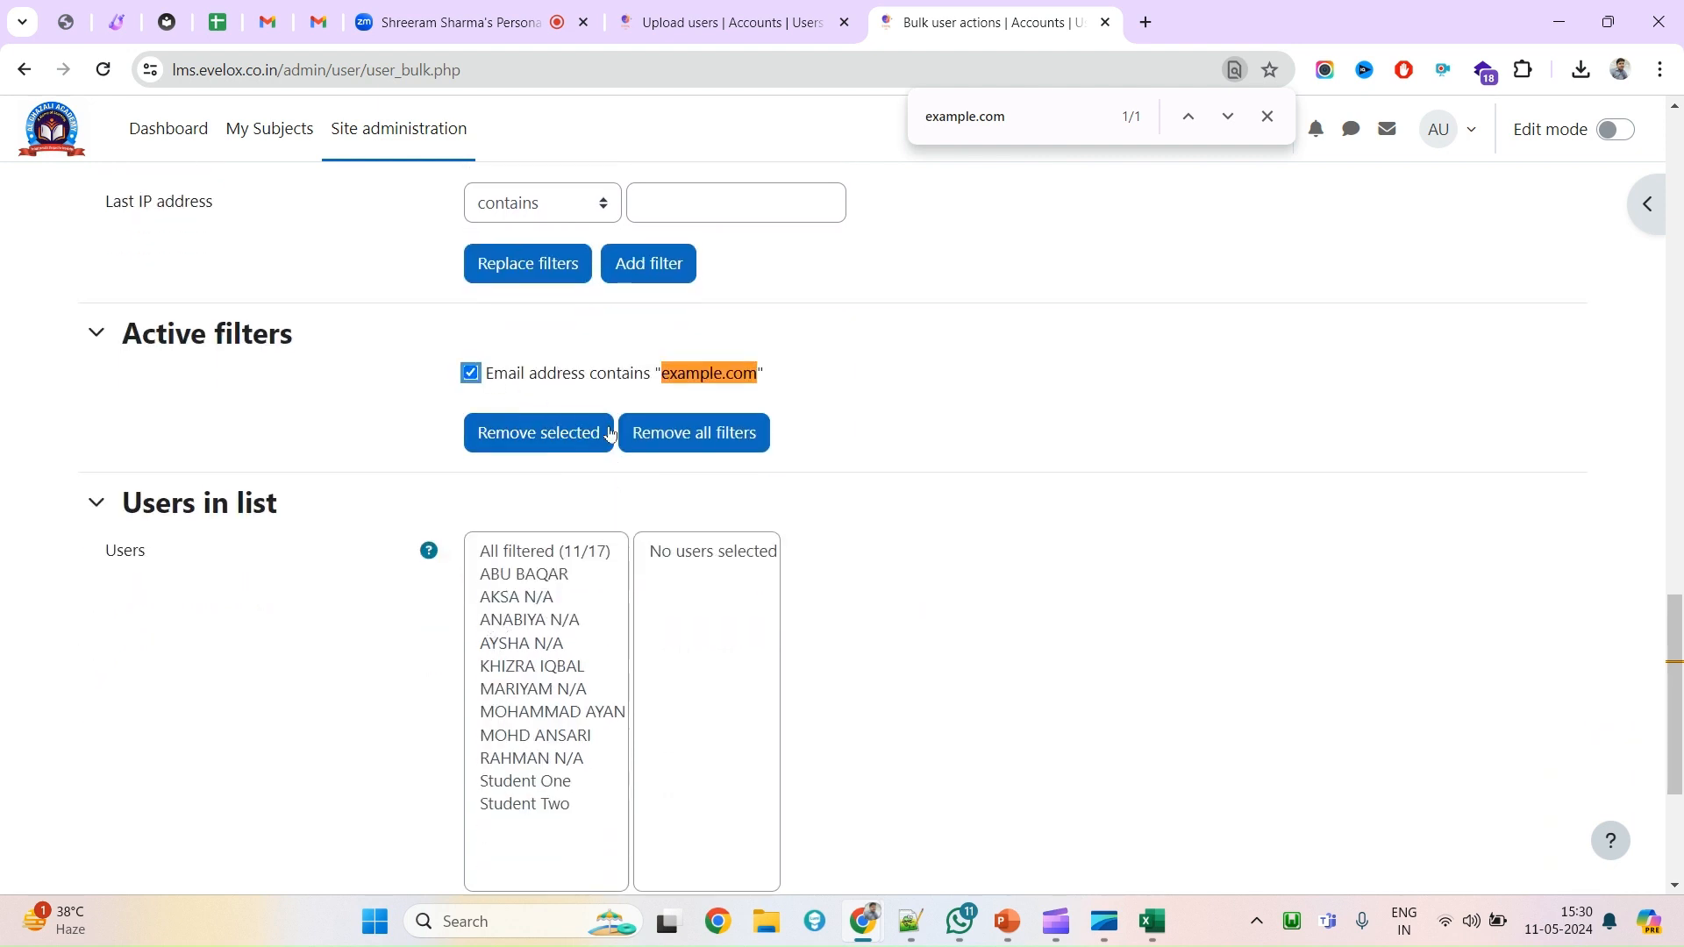
Remove all filters and expand the extra user filter fields.
{"action": "left_click", "coordinate": [683, 449]}
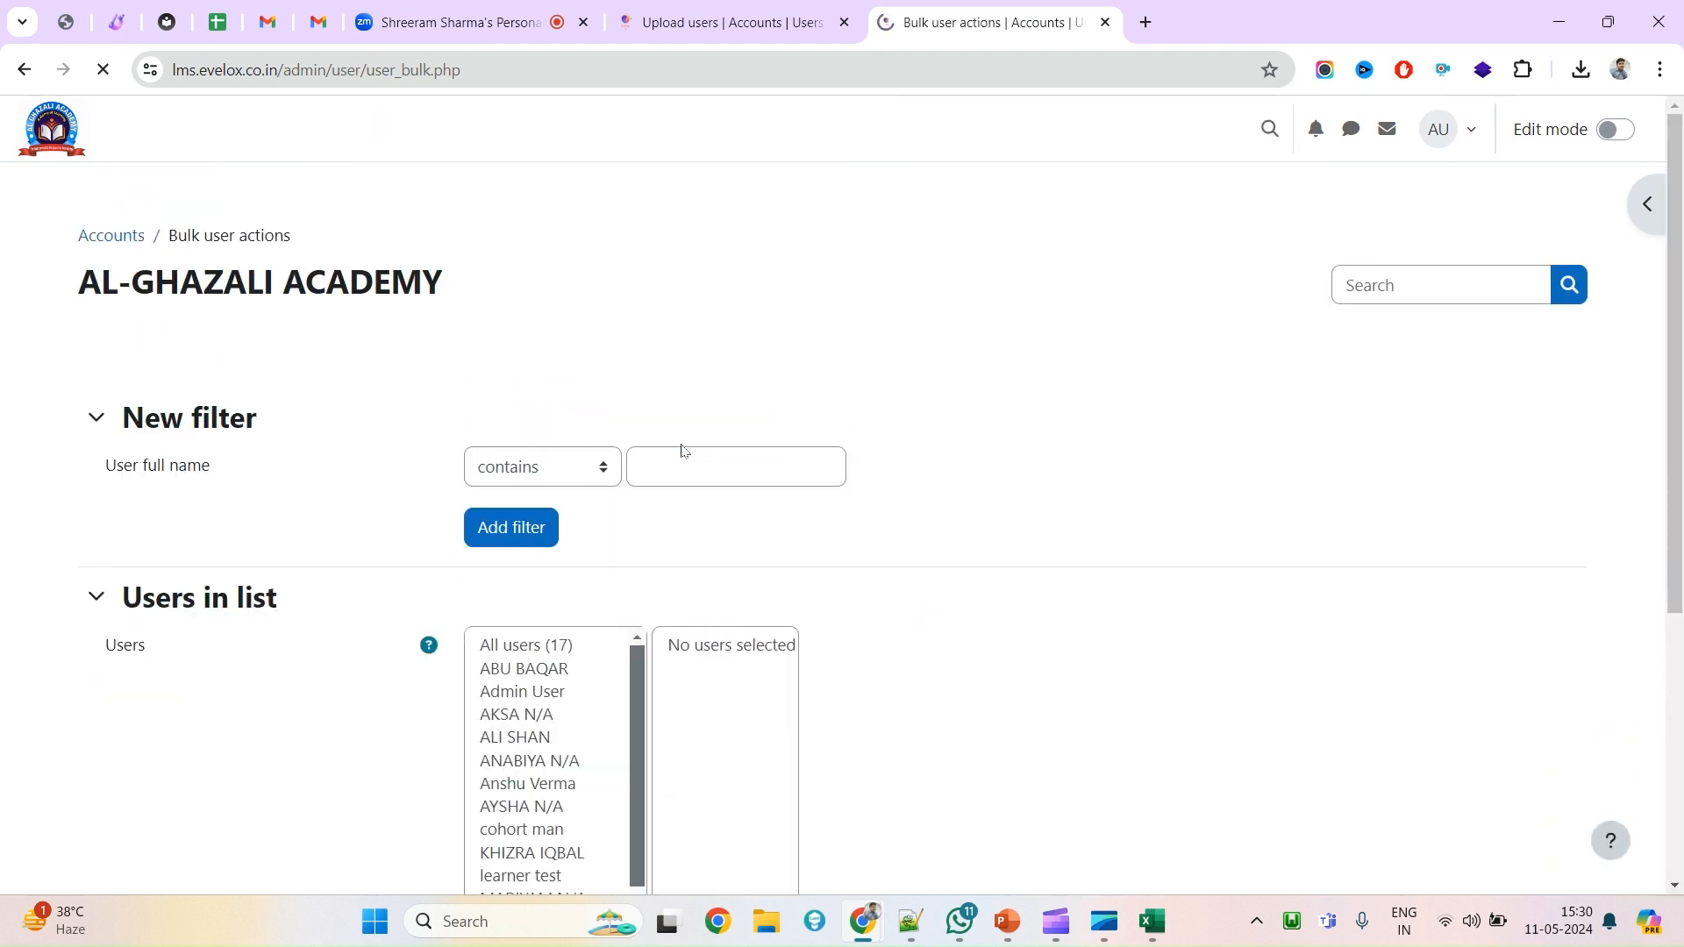
{"action": "scroll", "coordinate": [314, 697], "scroll_direction": "down", "scroll_amount": 5}
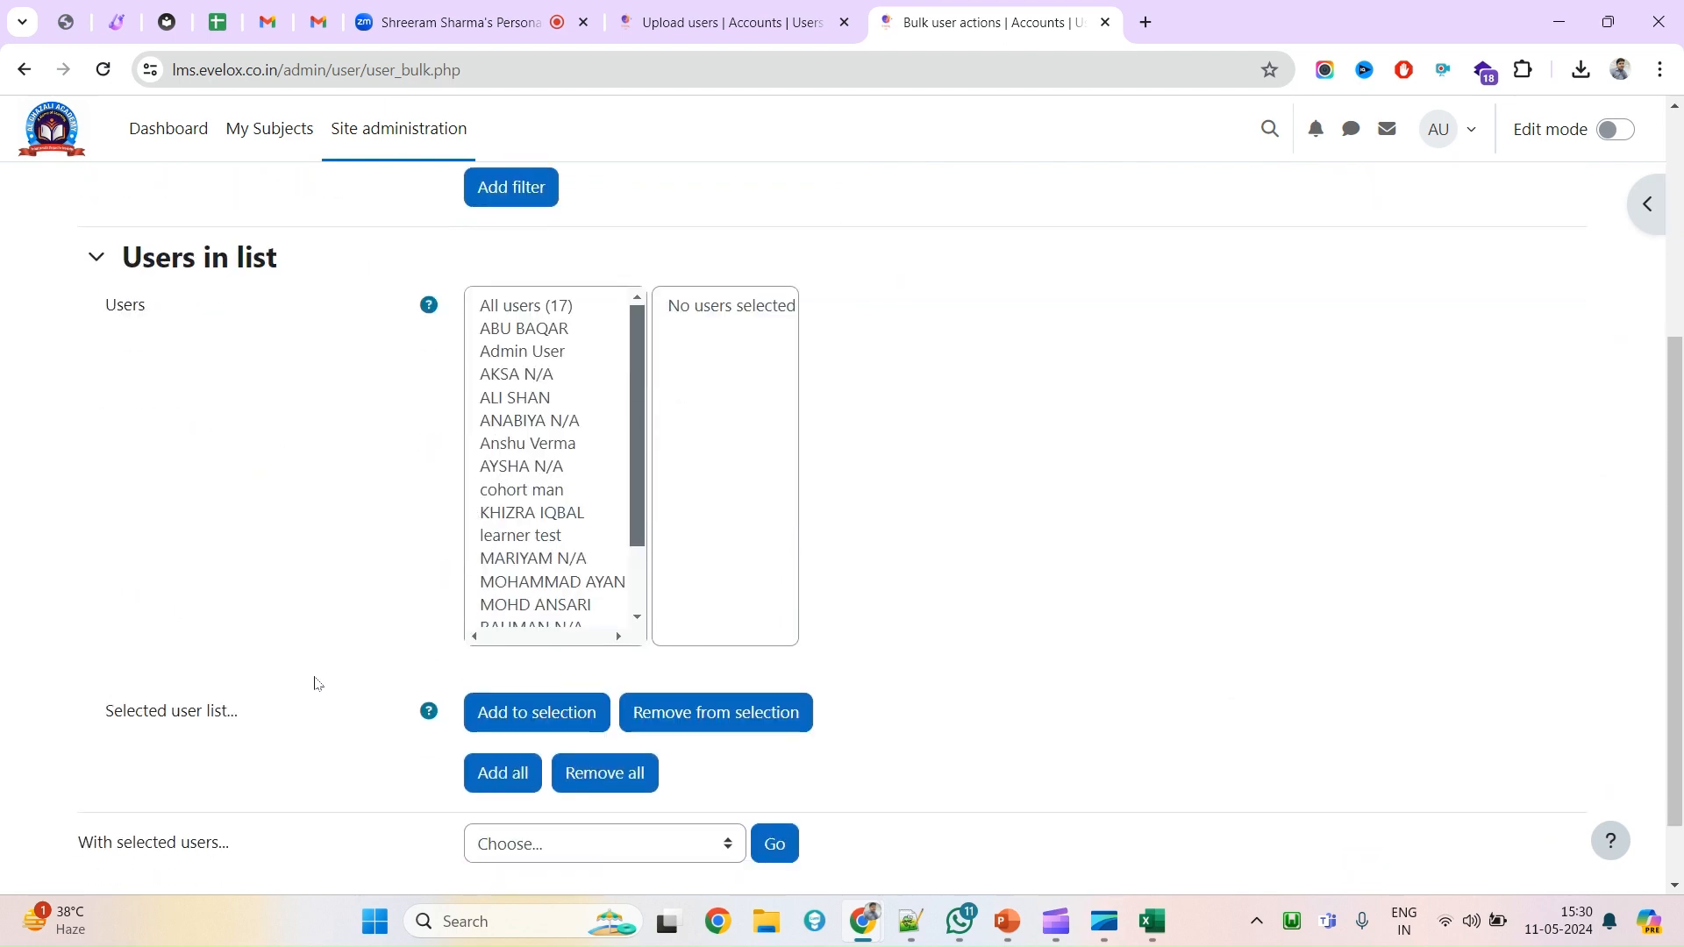
{"action": "scroll", "coordinate": [316, 680], "scroll_direction": "up", "scroll_amount": 5}
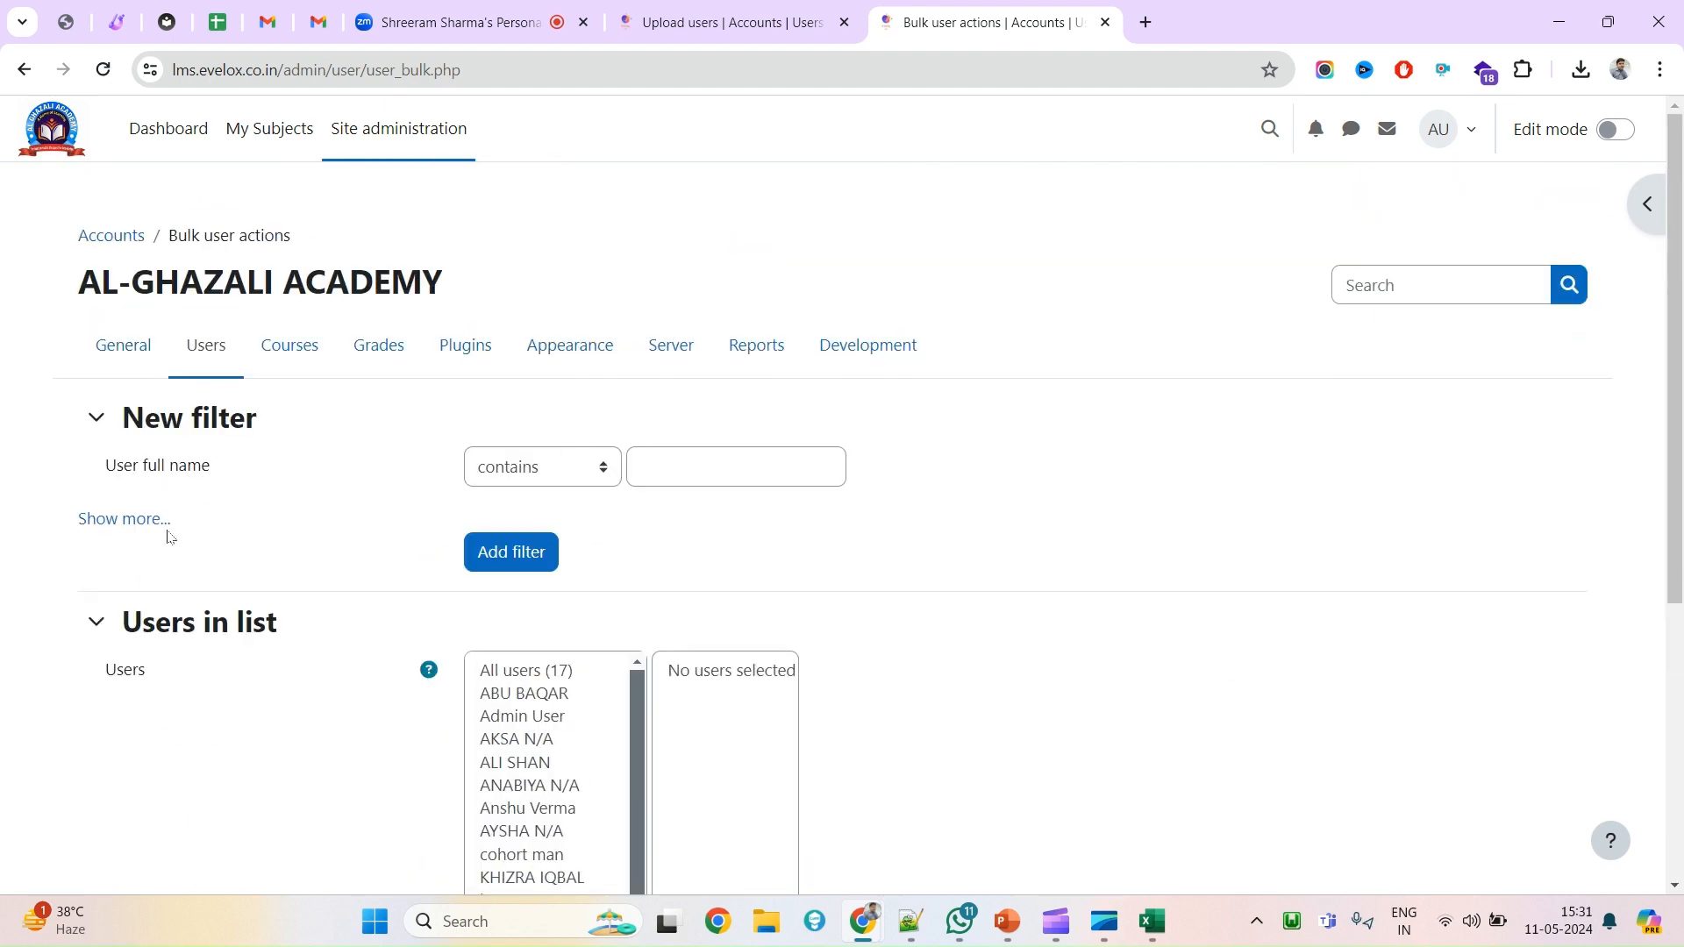
{"action": "left_click", "coordinate": [133, 518]}
{"action": "scroll", "coordinate": [537, 686], "scroll_direction": "down", "scroll_amount": 4}
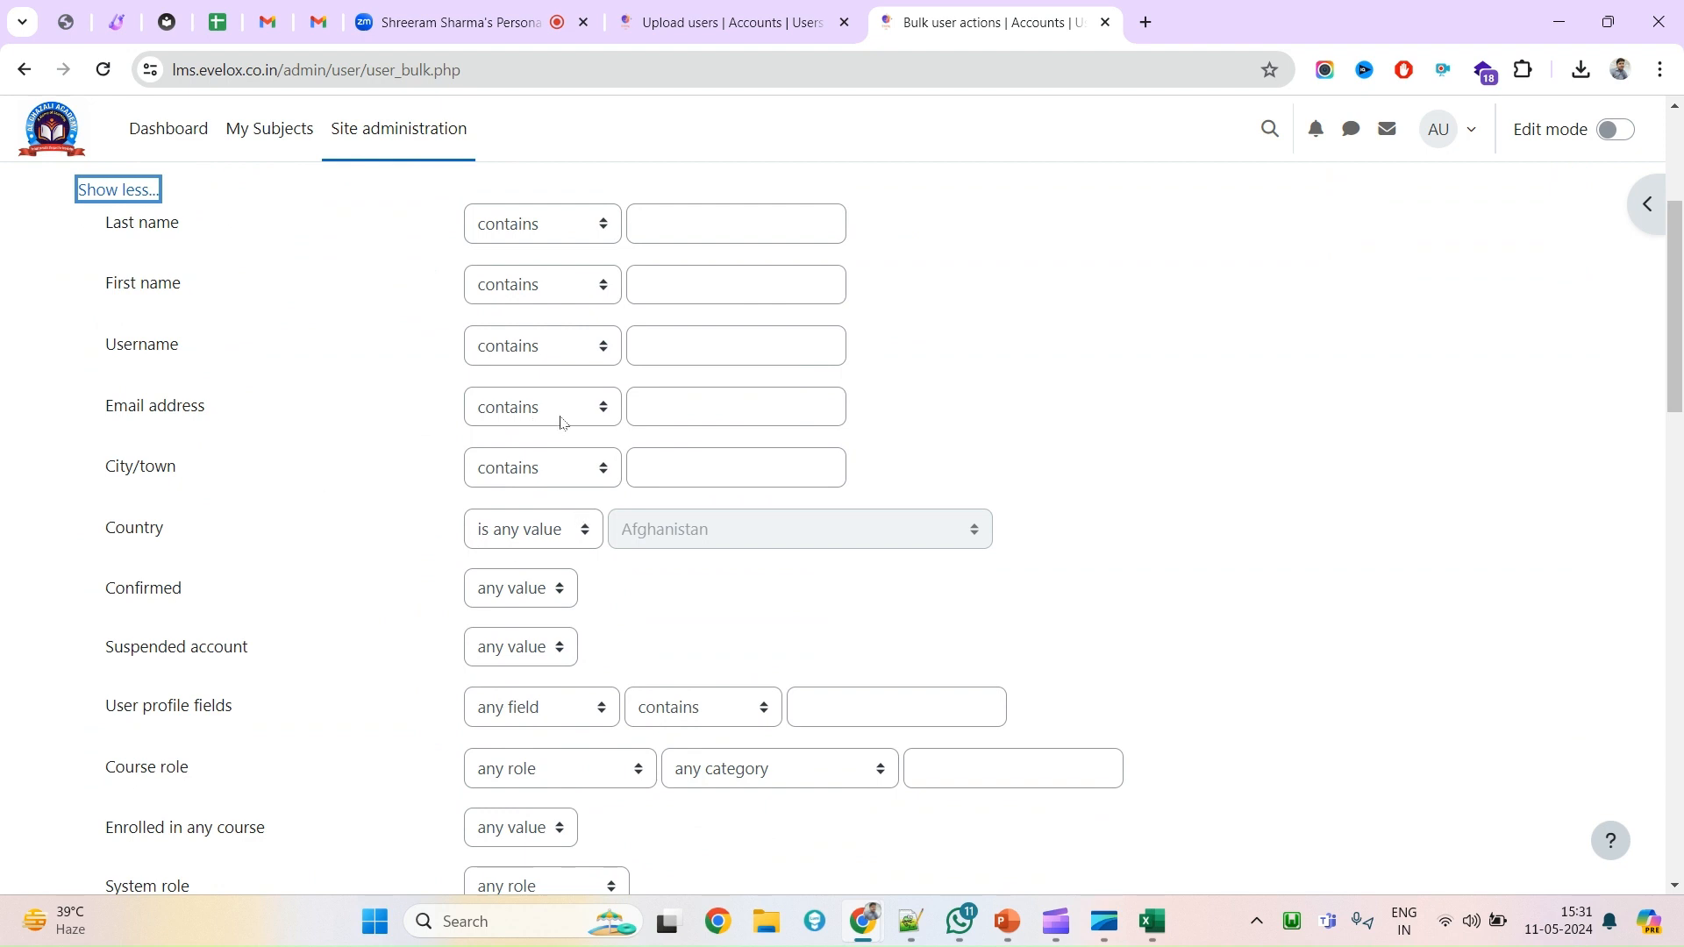
Enter 'example.com' in the Email address filter and add it as a filter.
{"action": "left_click", "coordinate": [698, 411]}
{"action": "key", "text": "ctrl+v"}
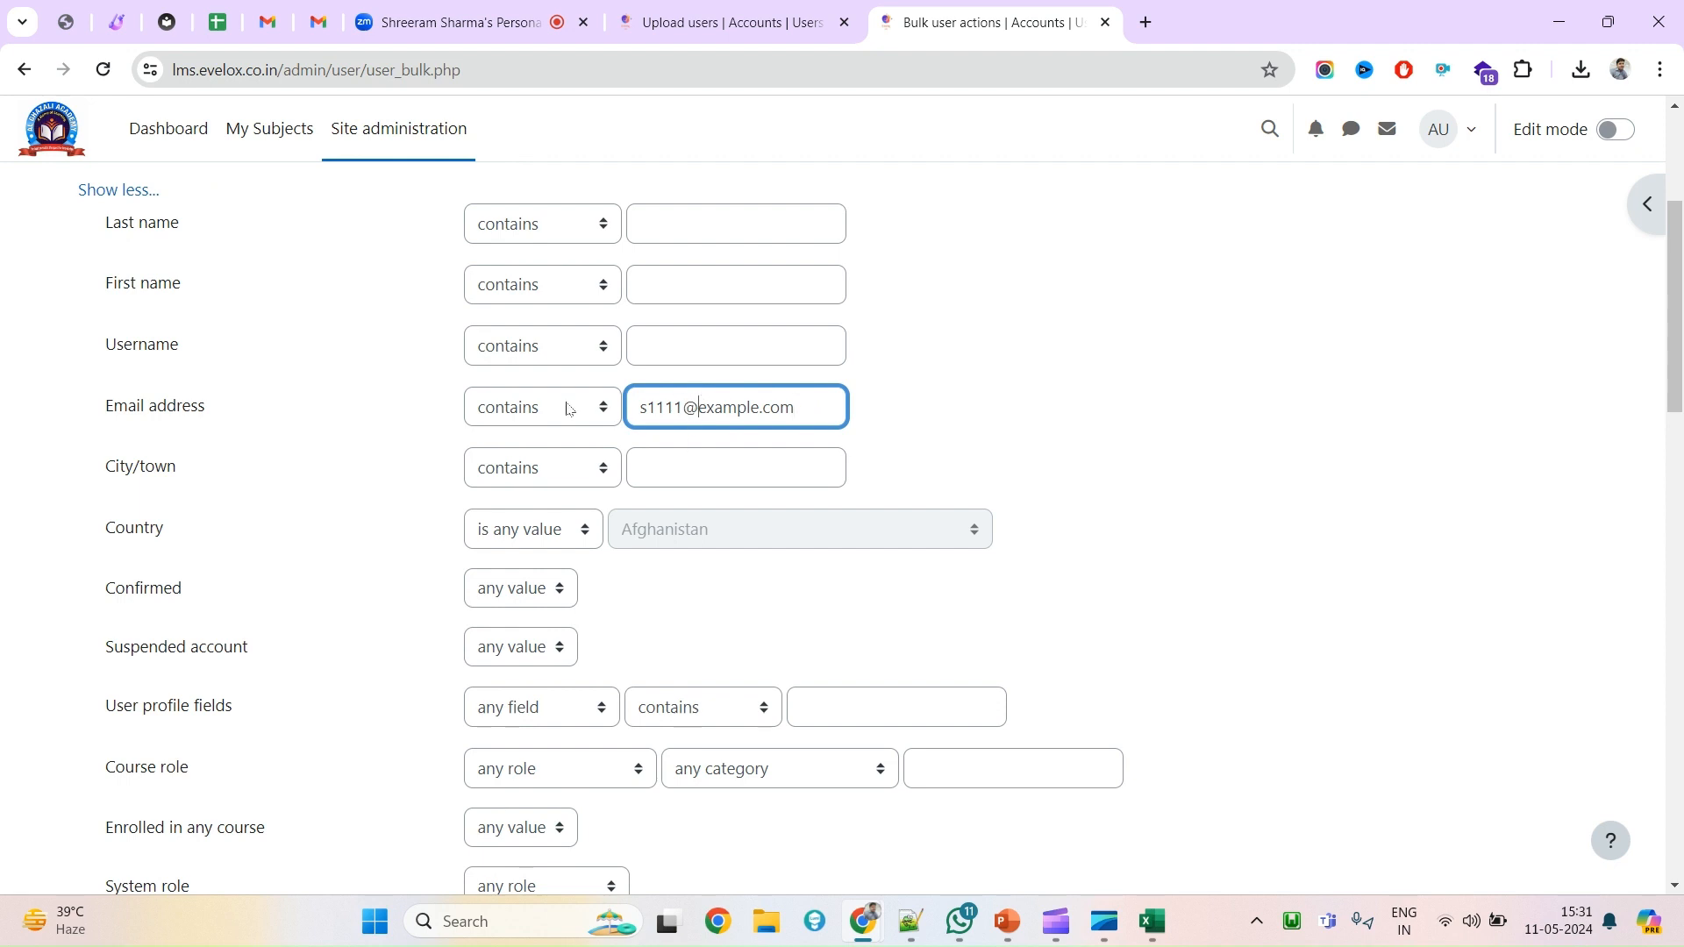
{"action": "key", "text": "shift+Home"}
{"action": "key", "text": "BackSpace"}
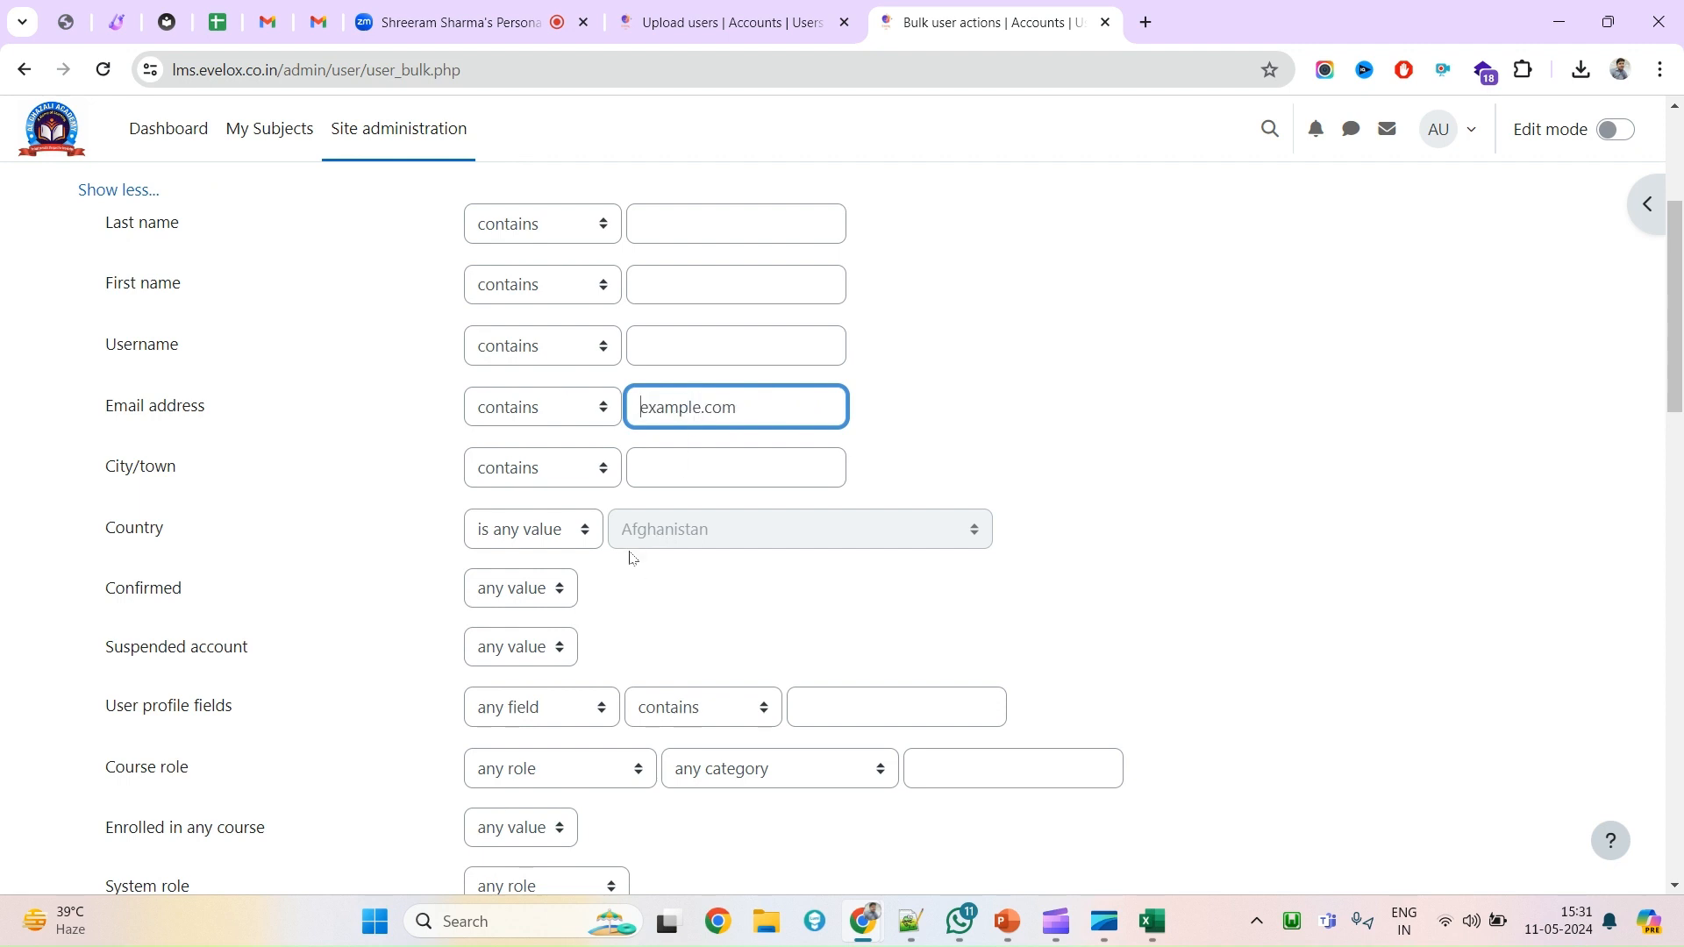
{"action": "scroll", "coordinate": [631, 557], "scroll_direction": "down", "scroll_amount": 15}
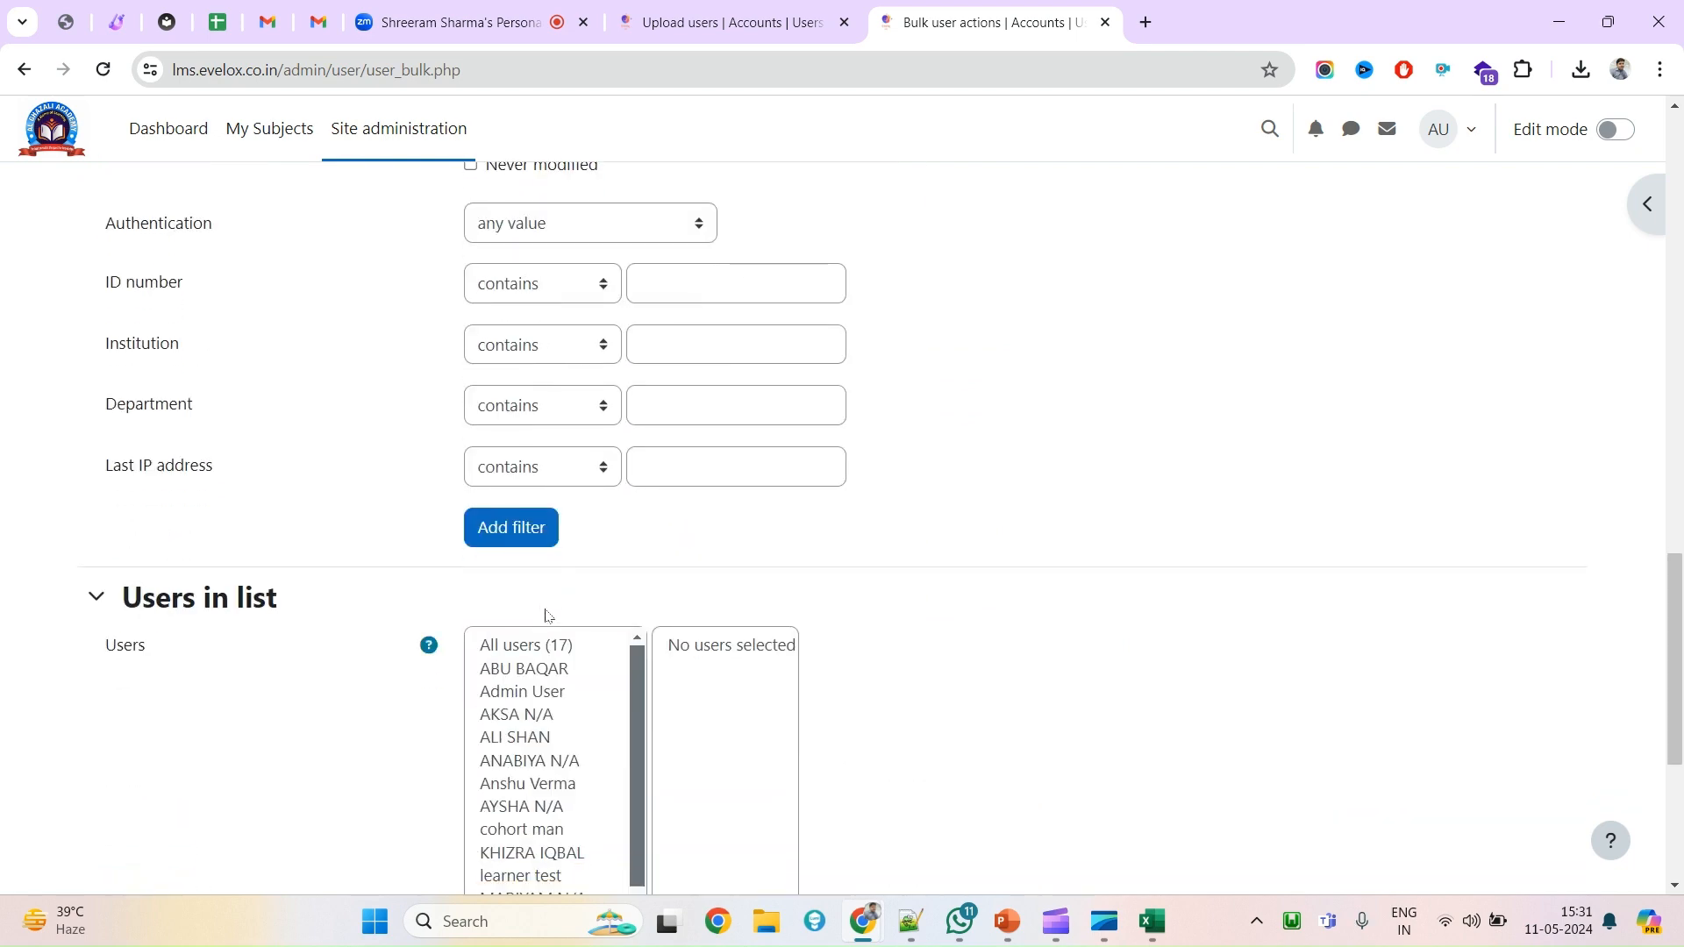
{"action": "scroll", "coordinate": [535, 526], "scroll_direction": "down", "scroll_amount": 1}
{"action": "left_click", "coordinate": [509, 441]}
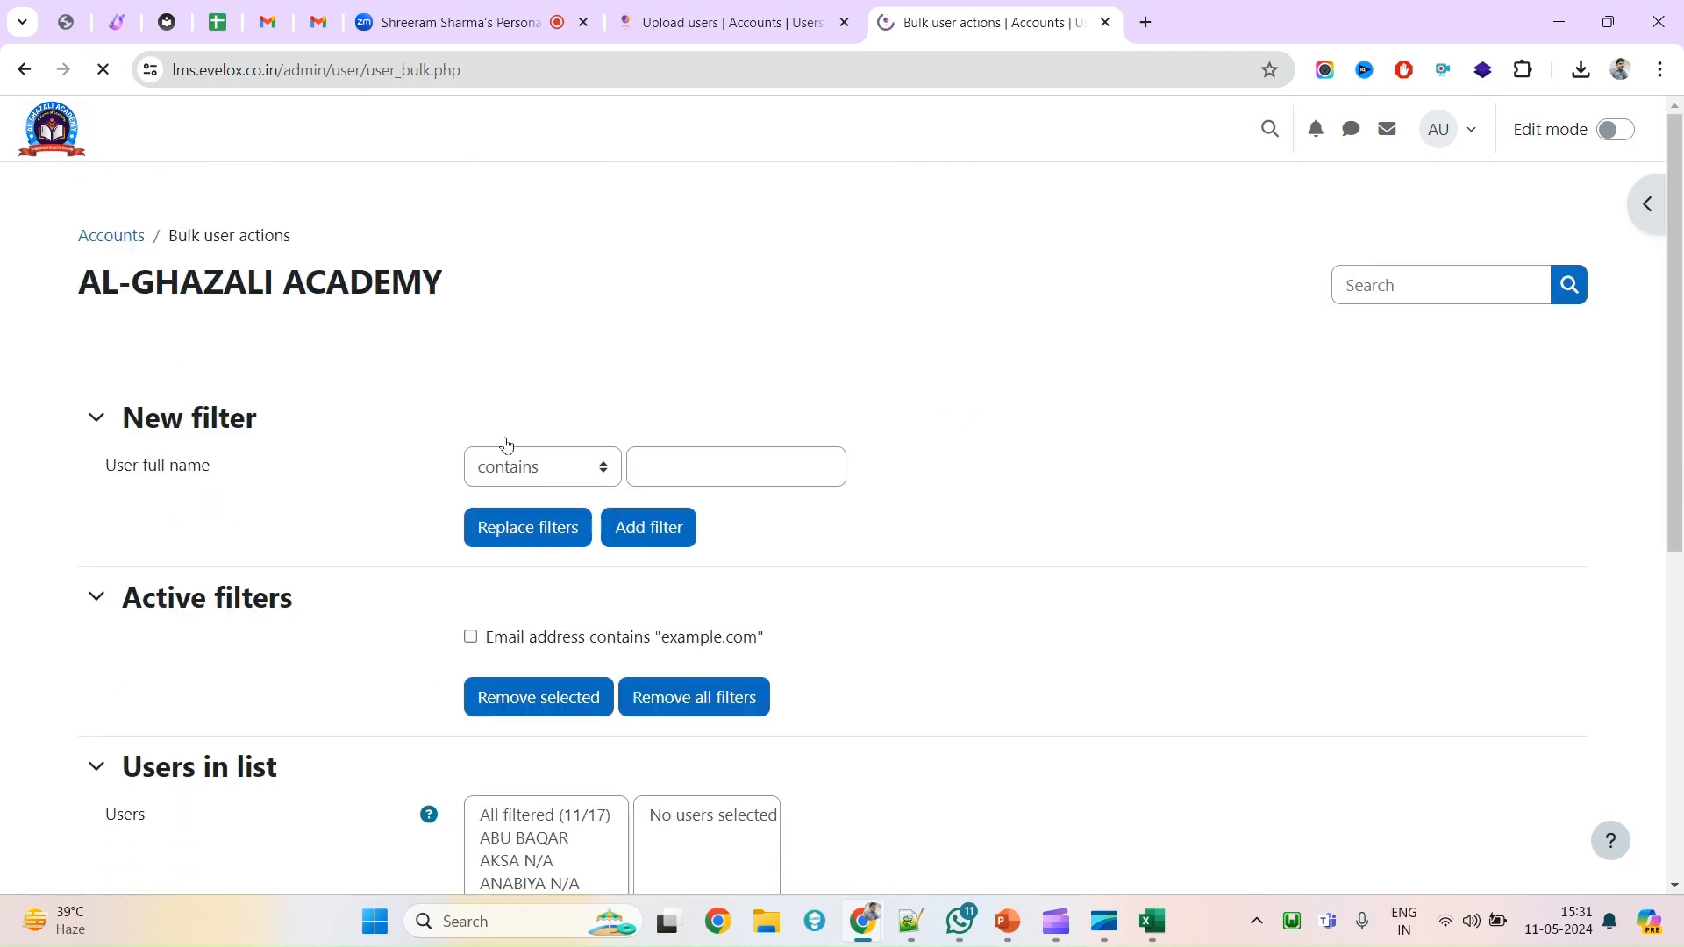
Pick Student One and Student Two from the filtered Users list and add them to the selection.
{"action": "scroll", "coordinate": [526, 543], "scroll_direction": "down", "scroll_amount": 5}
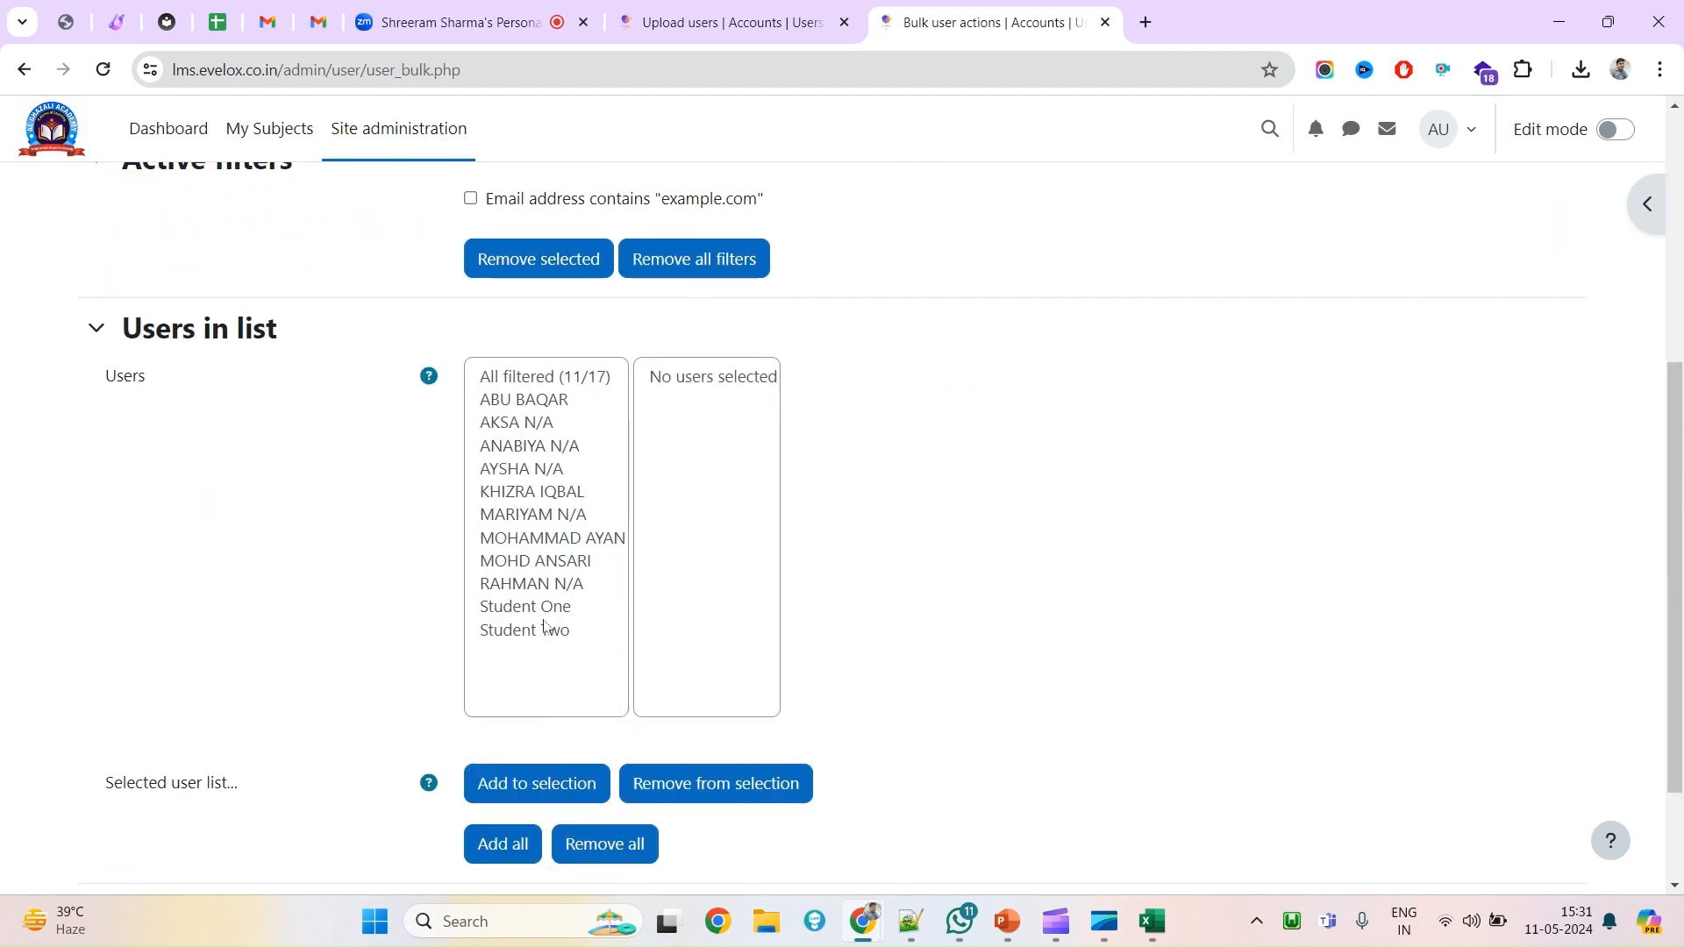
{"action": "left_click", "coordinate": [524, 402]}
{"action": "left_click", "coordinate": [546, 631], "text": "shift"}
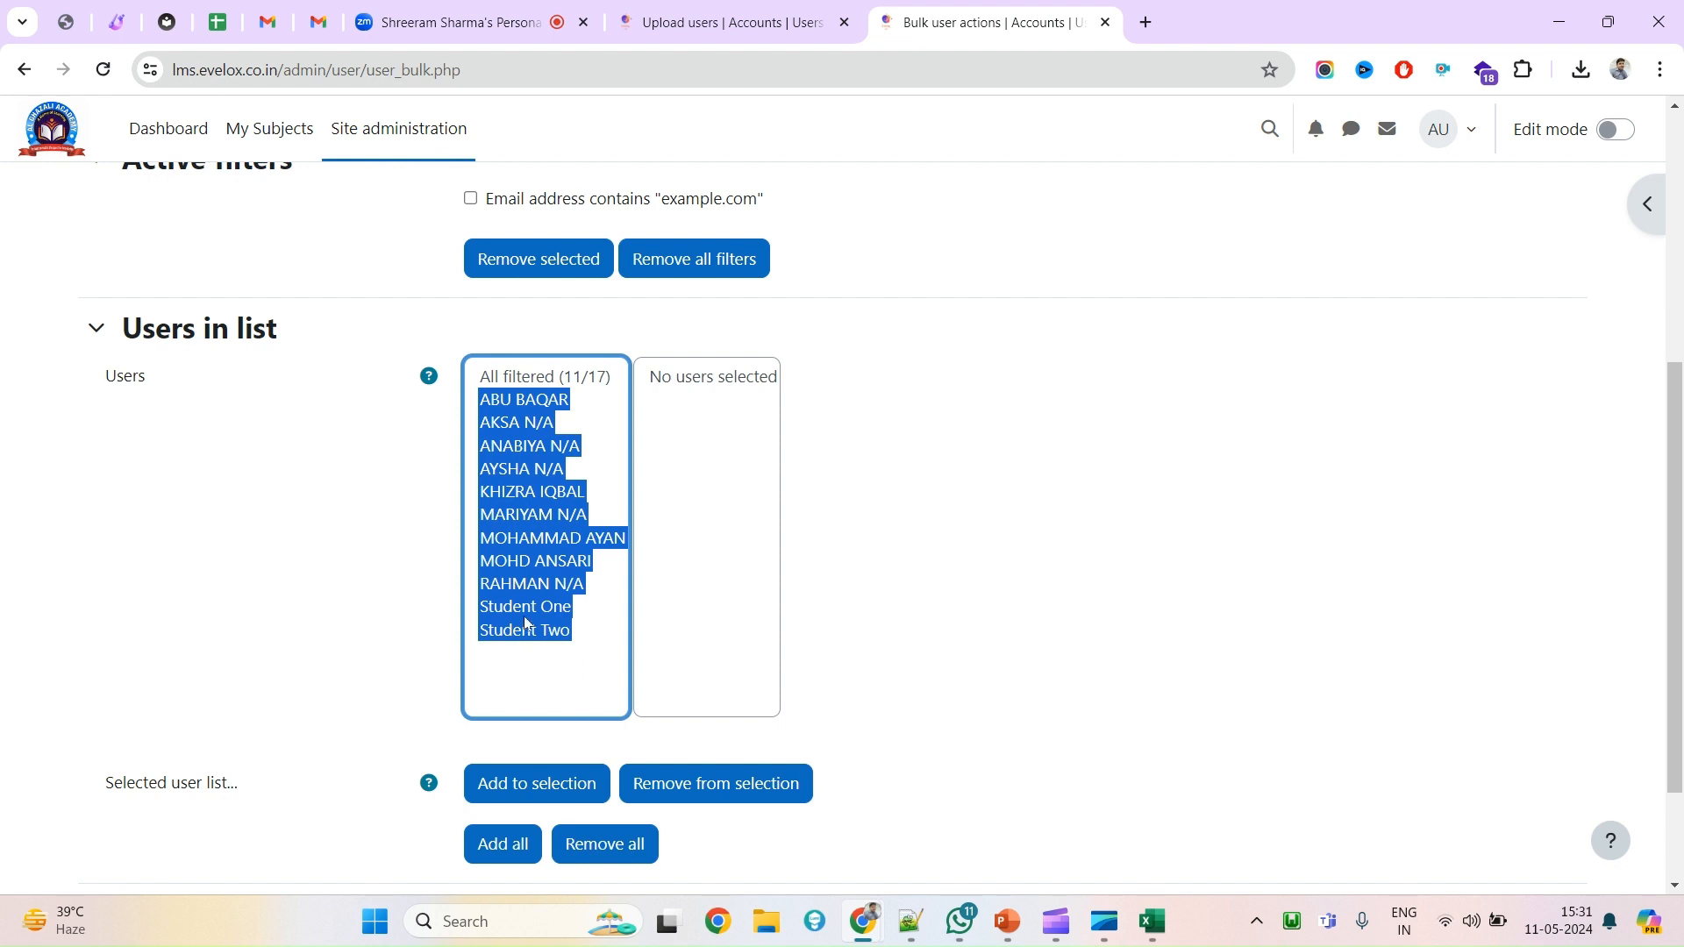
{"action": "left_click", "coordinate": [920, 628]}
{"action": "left_click", "coordinate": [542, 609]}
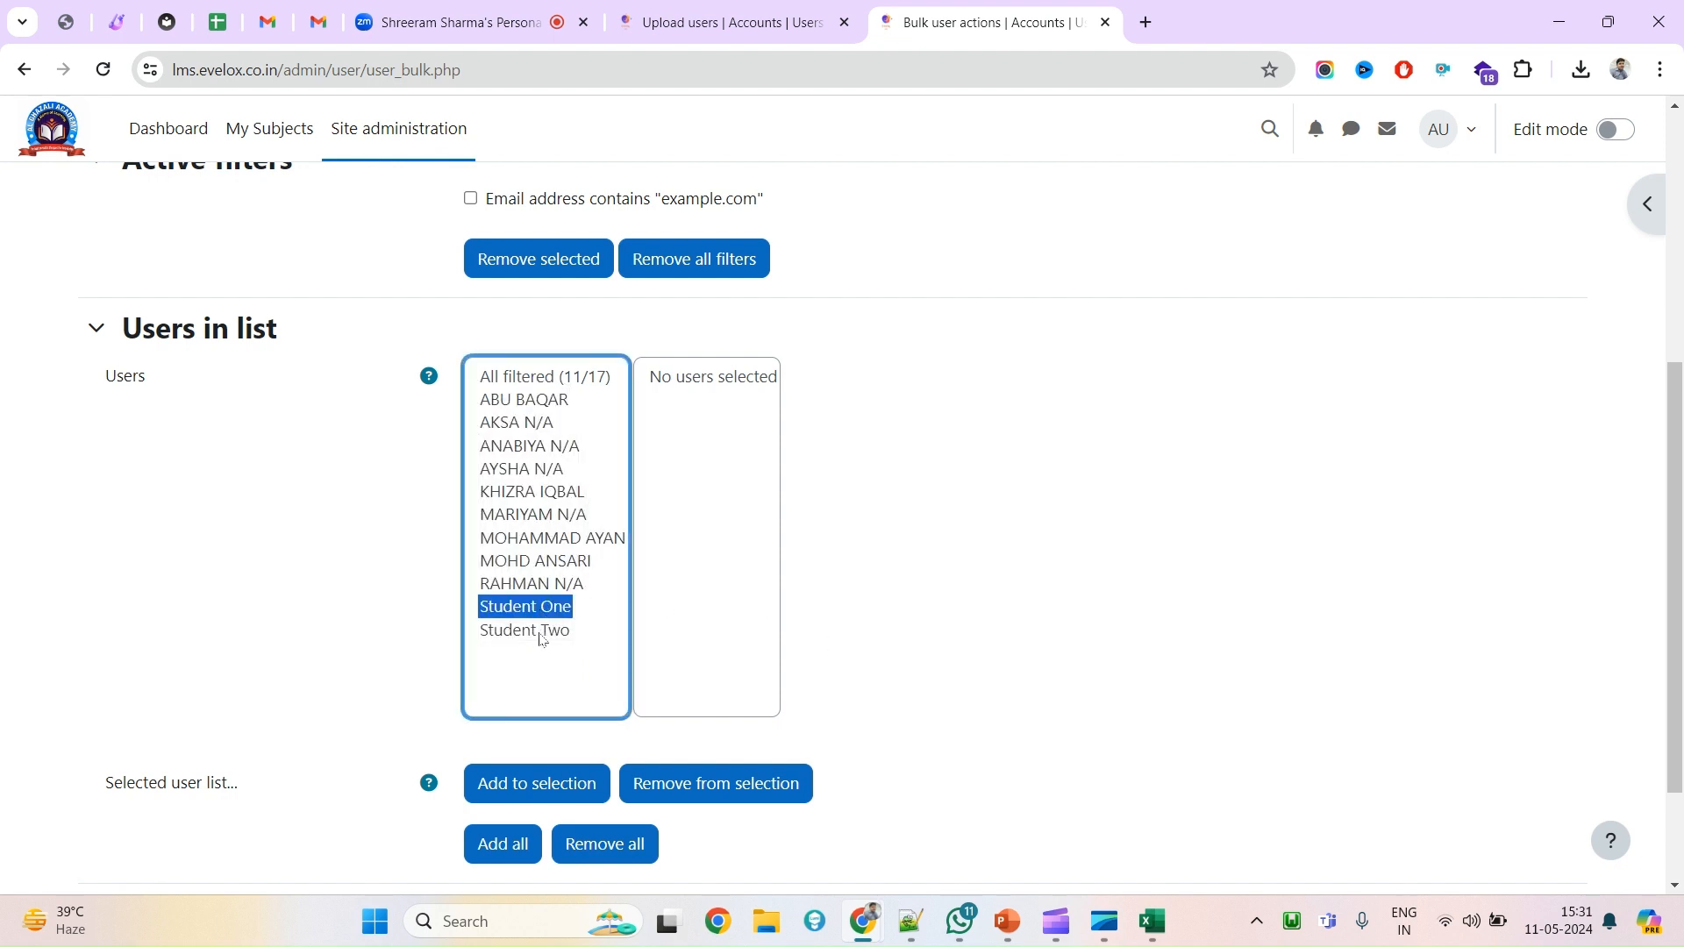
{"action": "left_click", "coordinate": [540, 633], "text": "shift"}
{"action": "scroll", "coordinate": [564, 614], "scroll_direction": "down", "scroll_amount": 1}
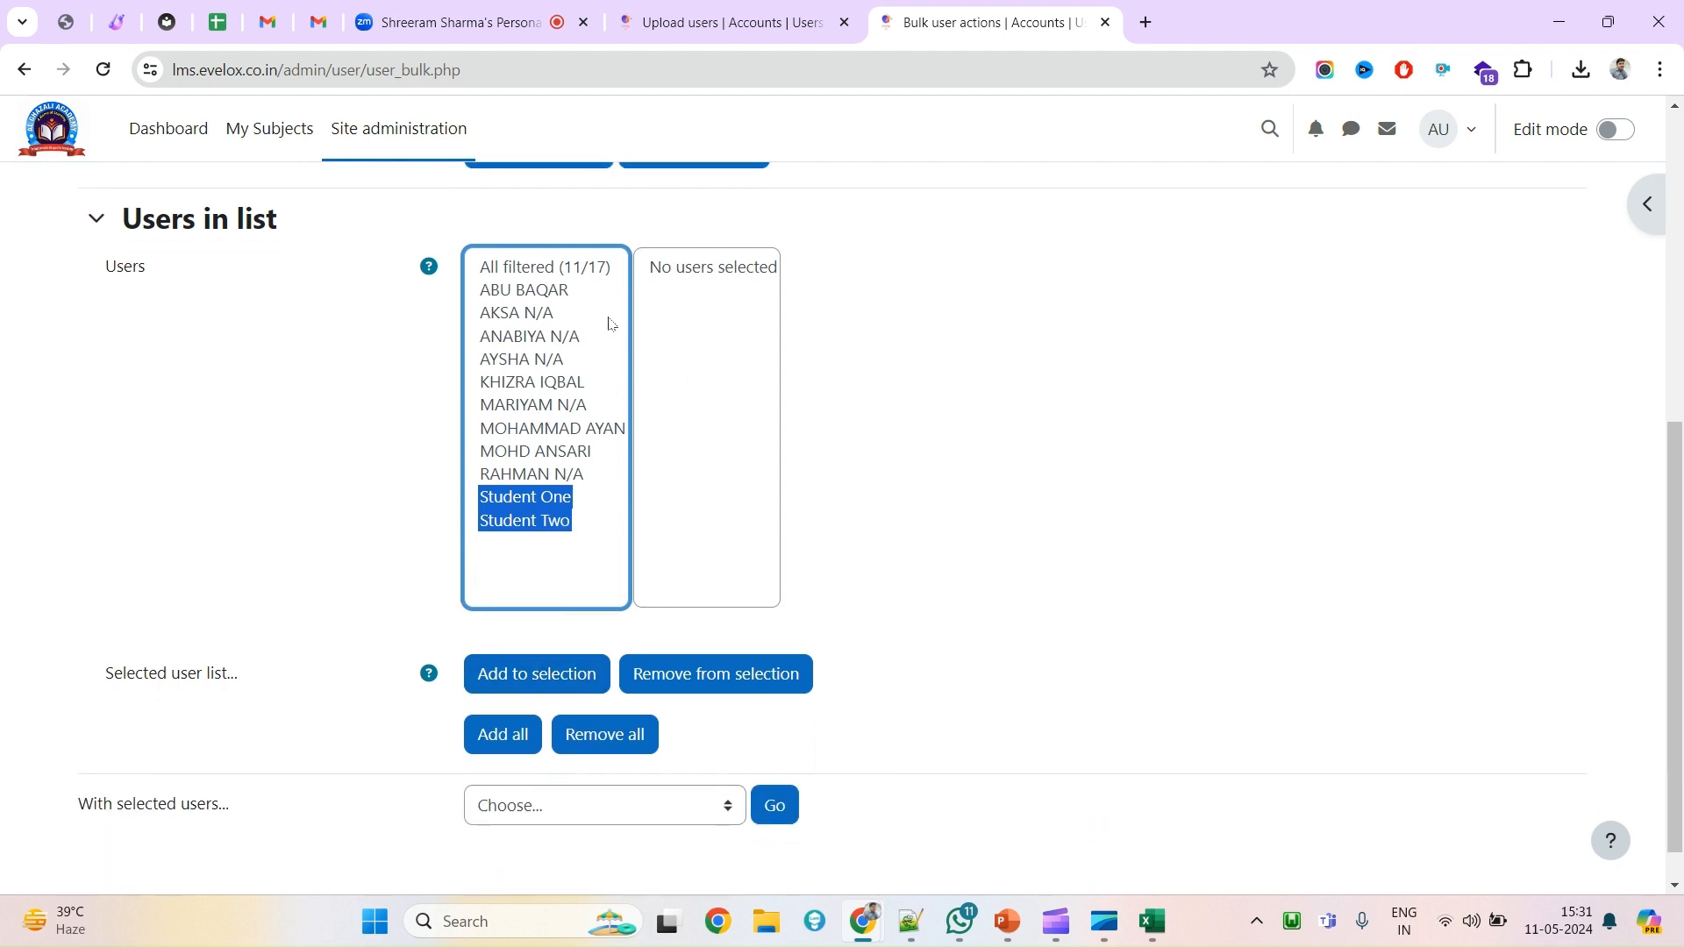
{"action": "left_click", "coordinate": [347, 335]}
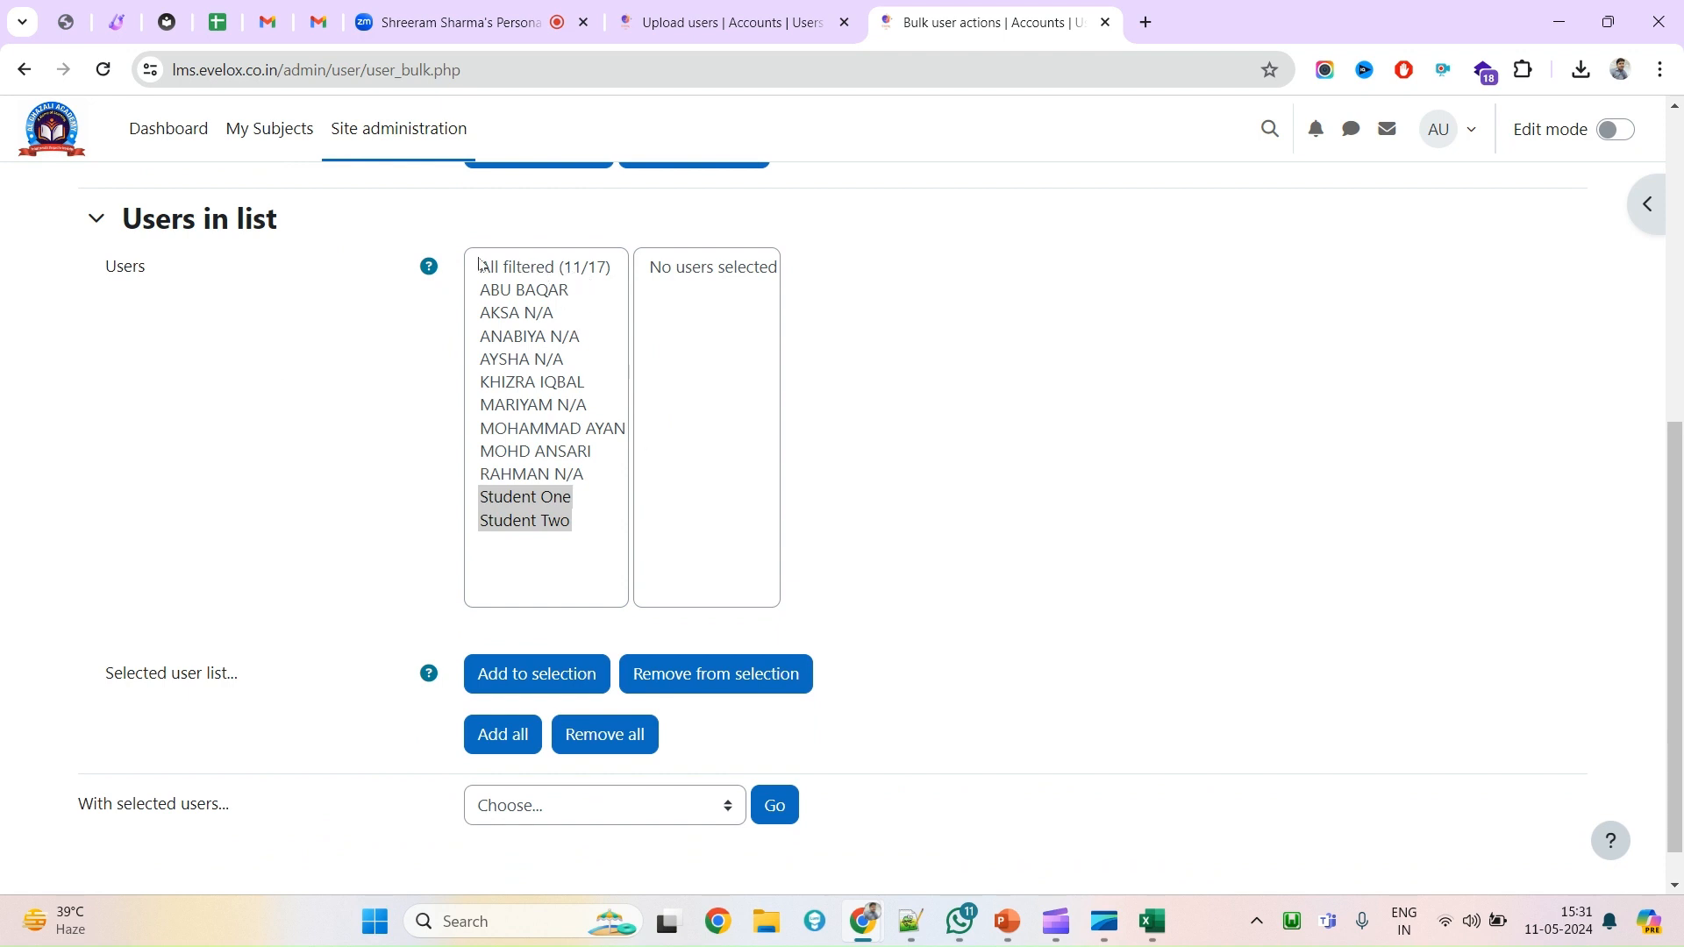
{"action": "left_click", "coordinate": [572, 270]}
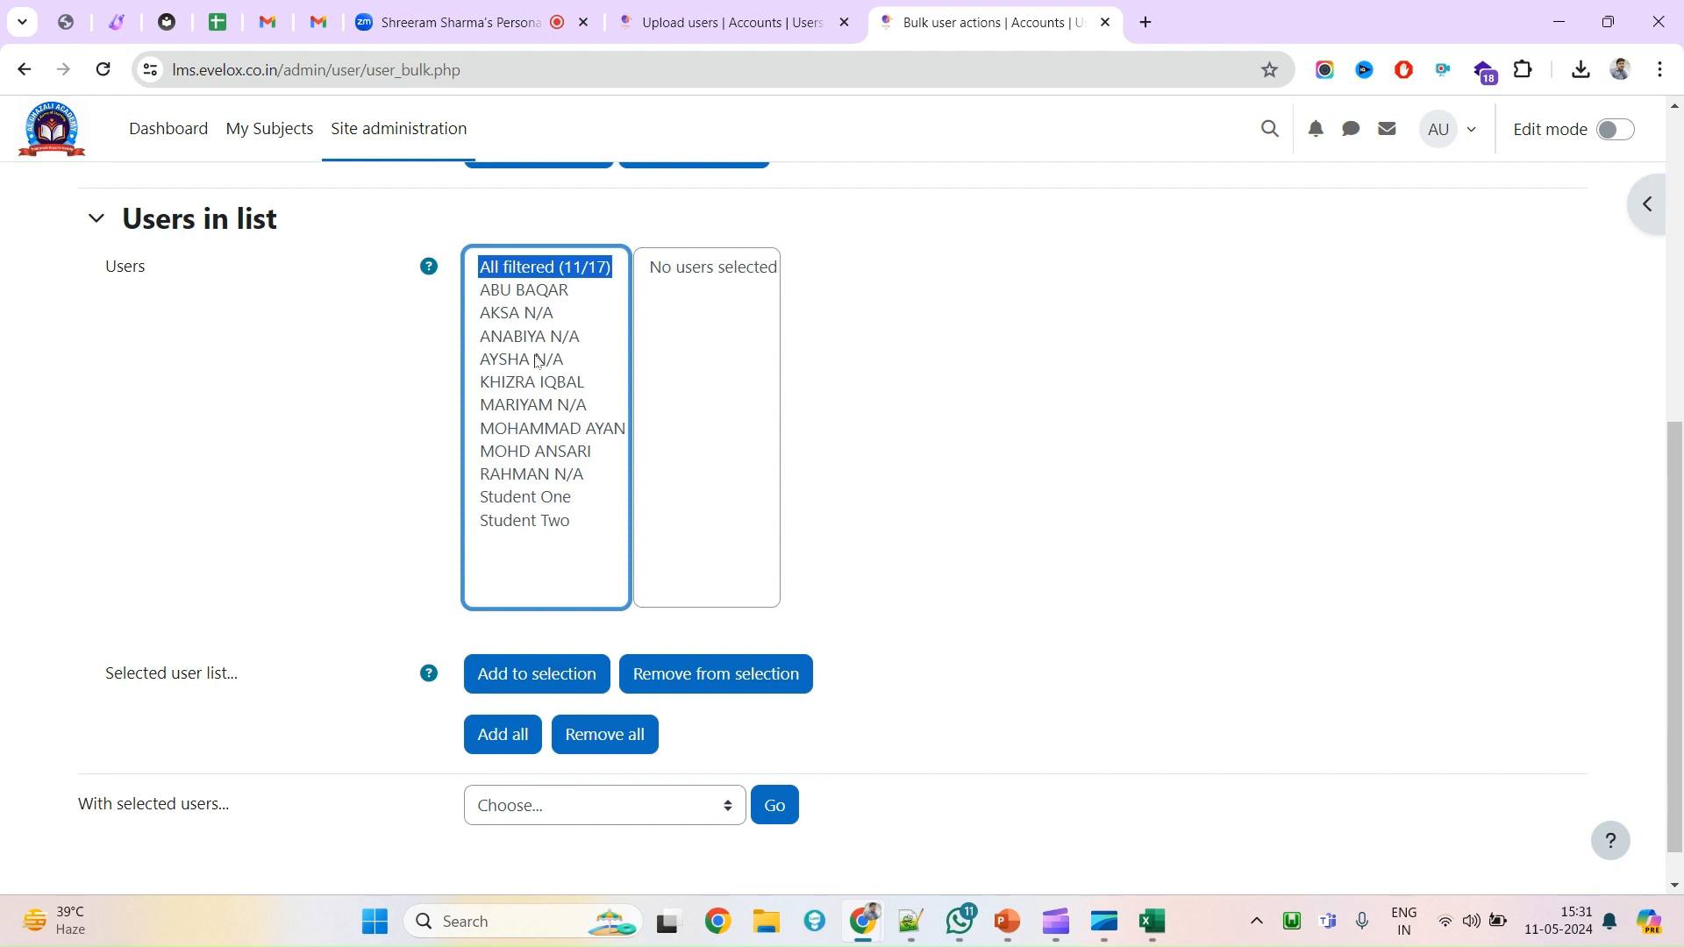
{"action": "left_click", "coordinate": [547, 522]}
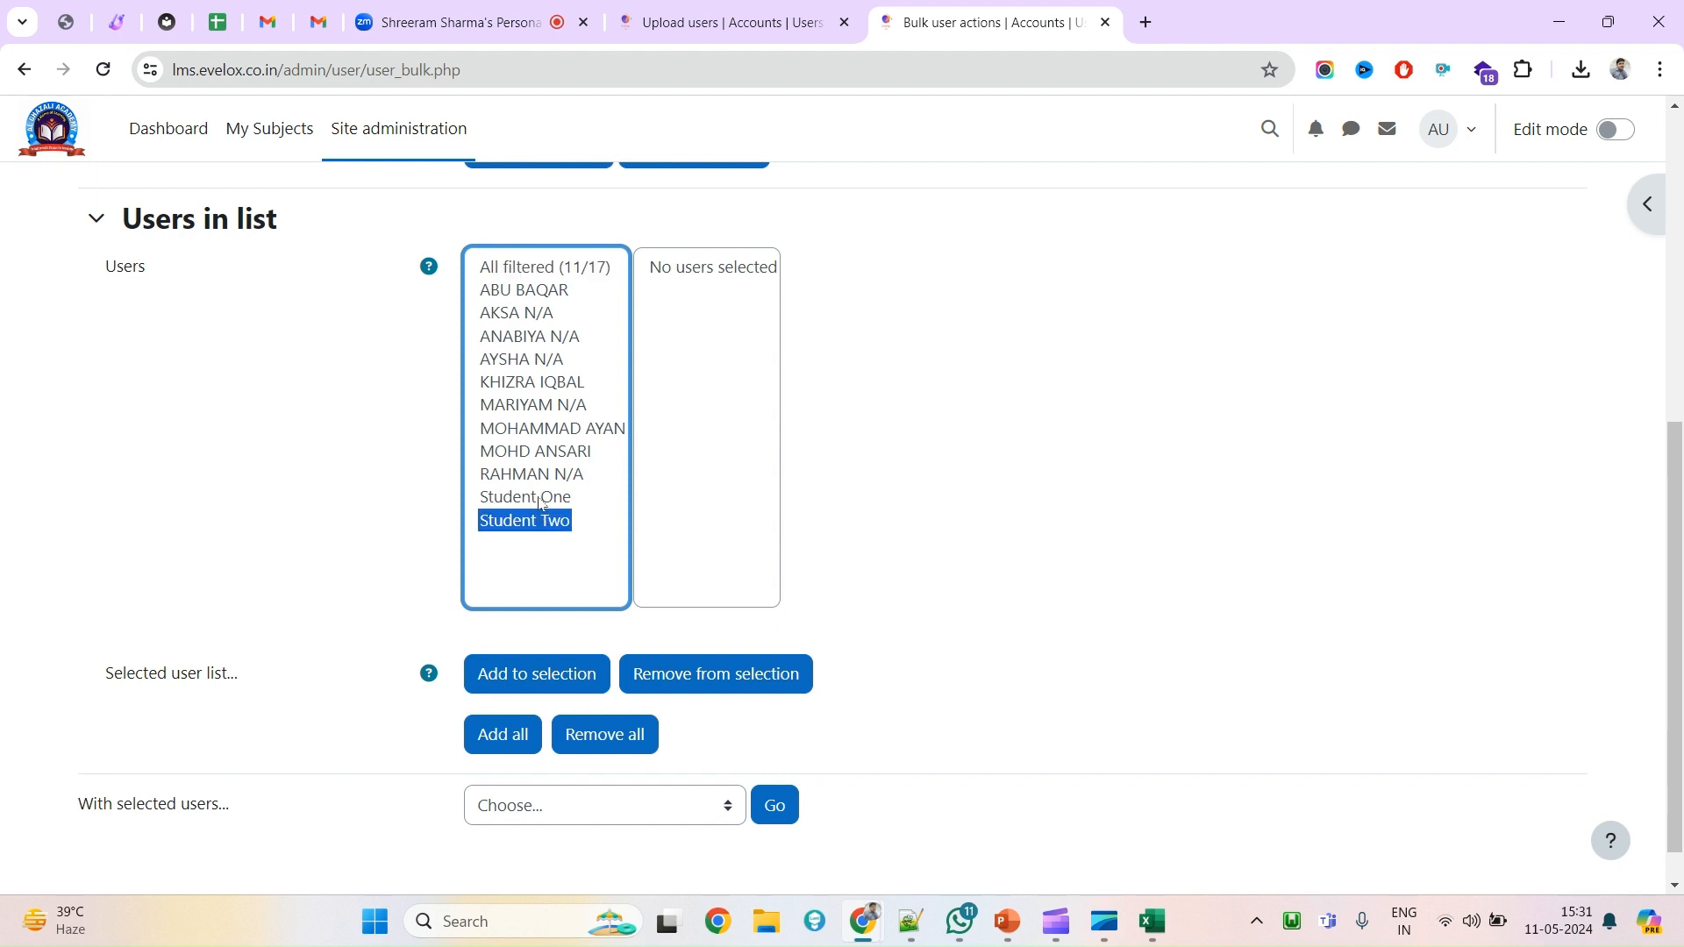
{"action": "left_click", "coordinate": [539, 498], "text": "ctrl"}
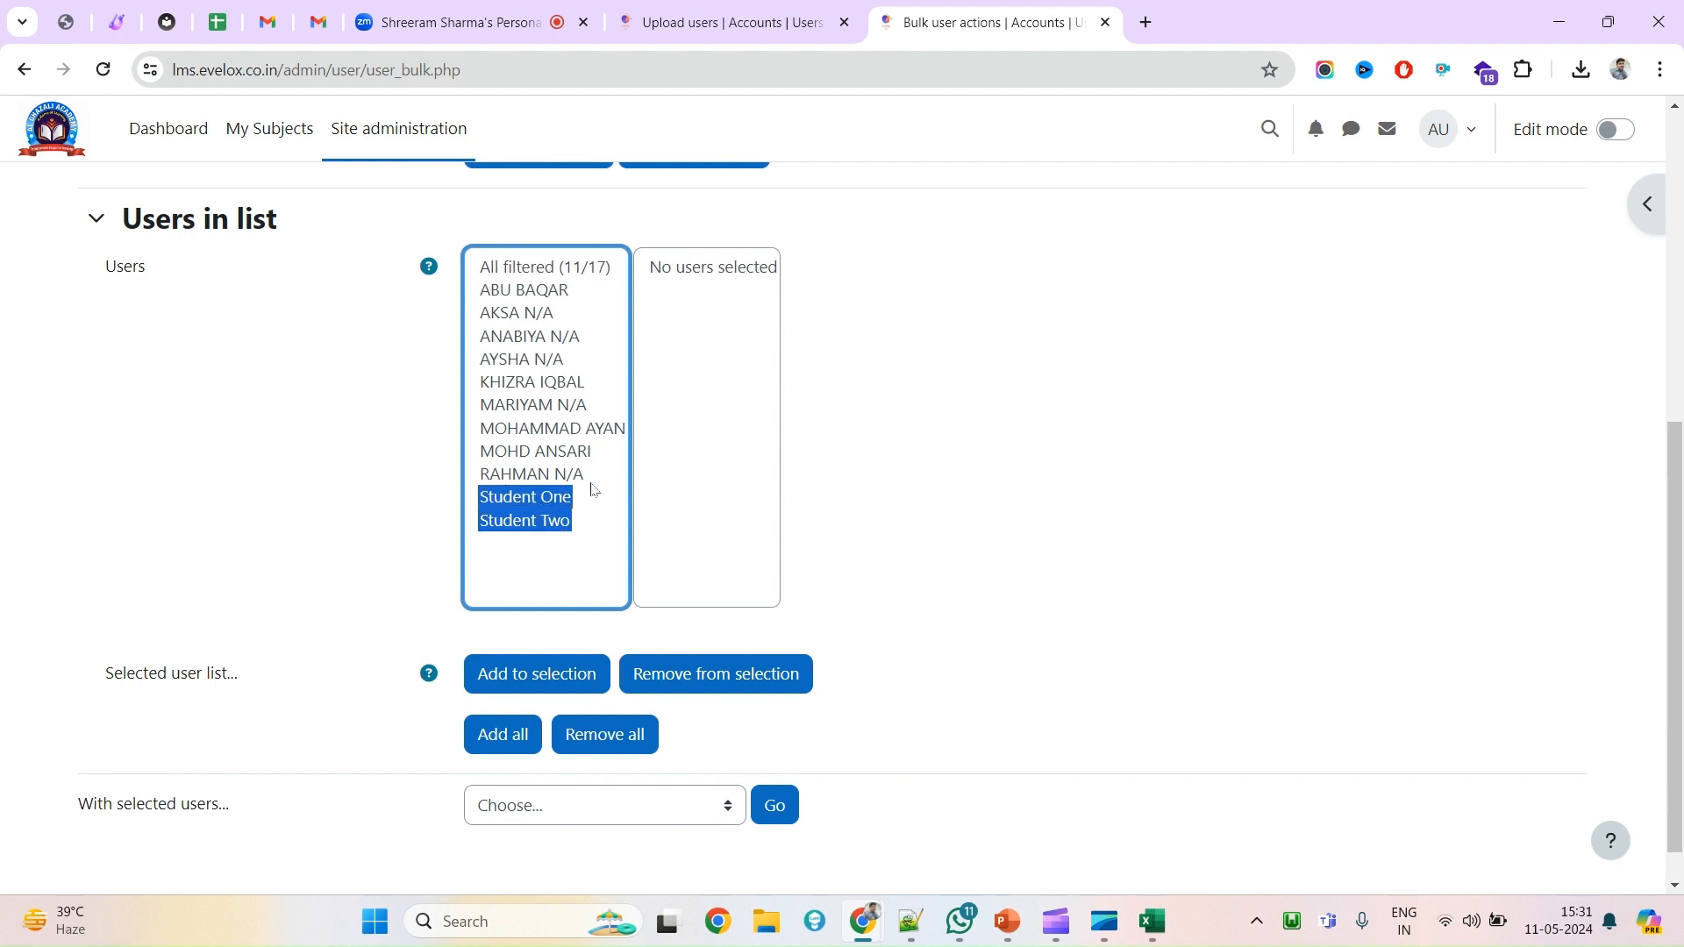
{"action": "left_click", "coordinate": [530, 669]}
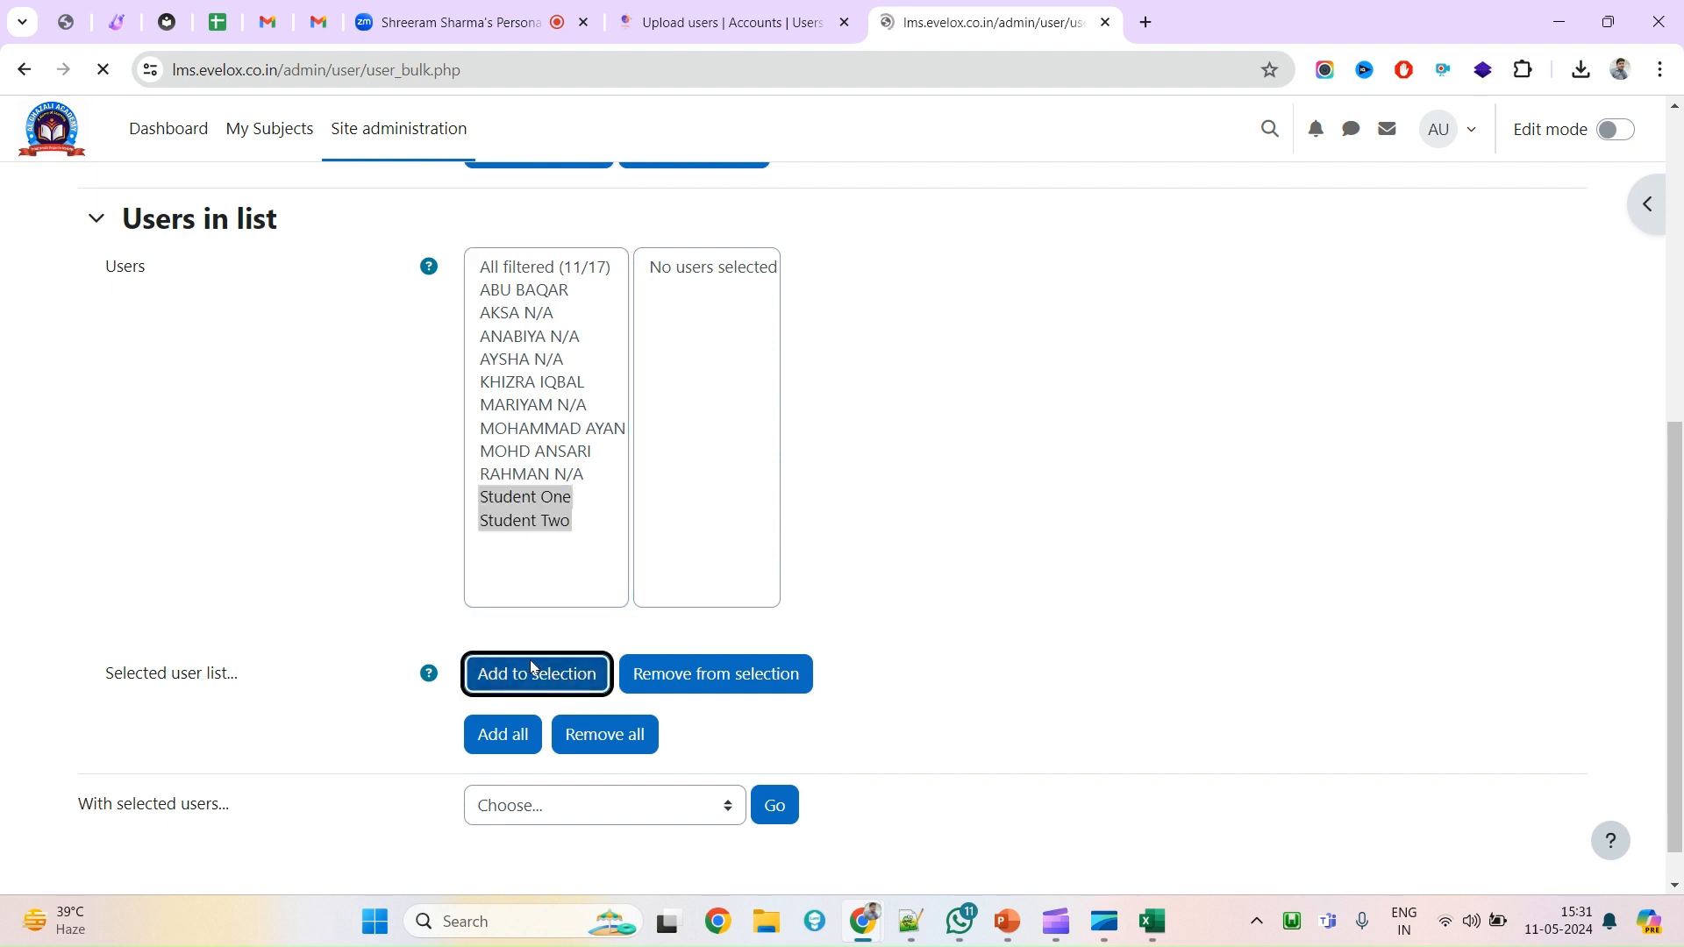
Highlight Student One and Student Two among the selected users (2/17) and expand the With selected users dropdown.
{"action": "scroll", "coordinate": [770, 726], "scroll_direction": "down", "scroll_amount": 4}
{"action": "left_click", "coordinate": [701, 428]}
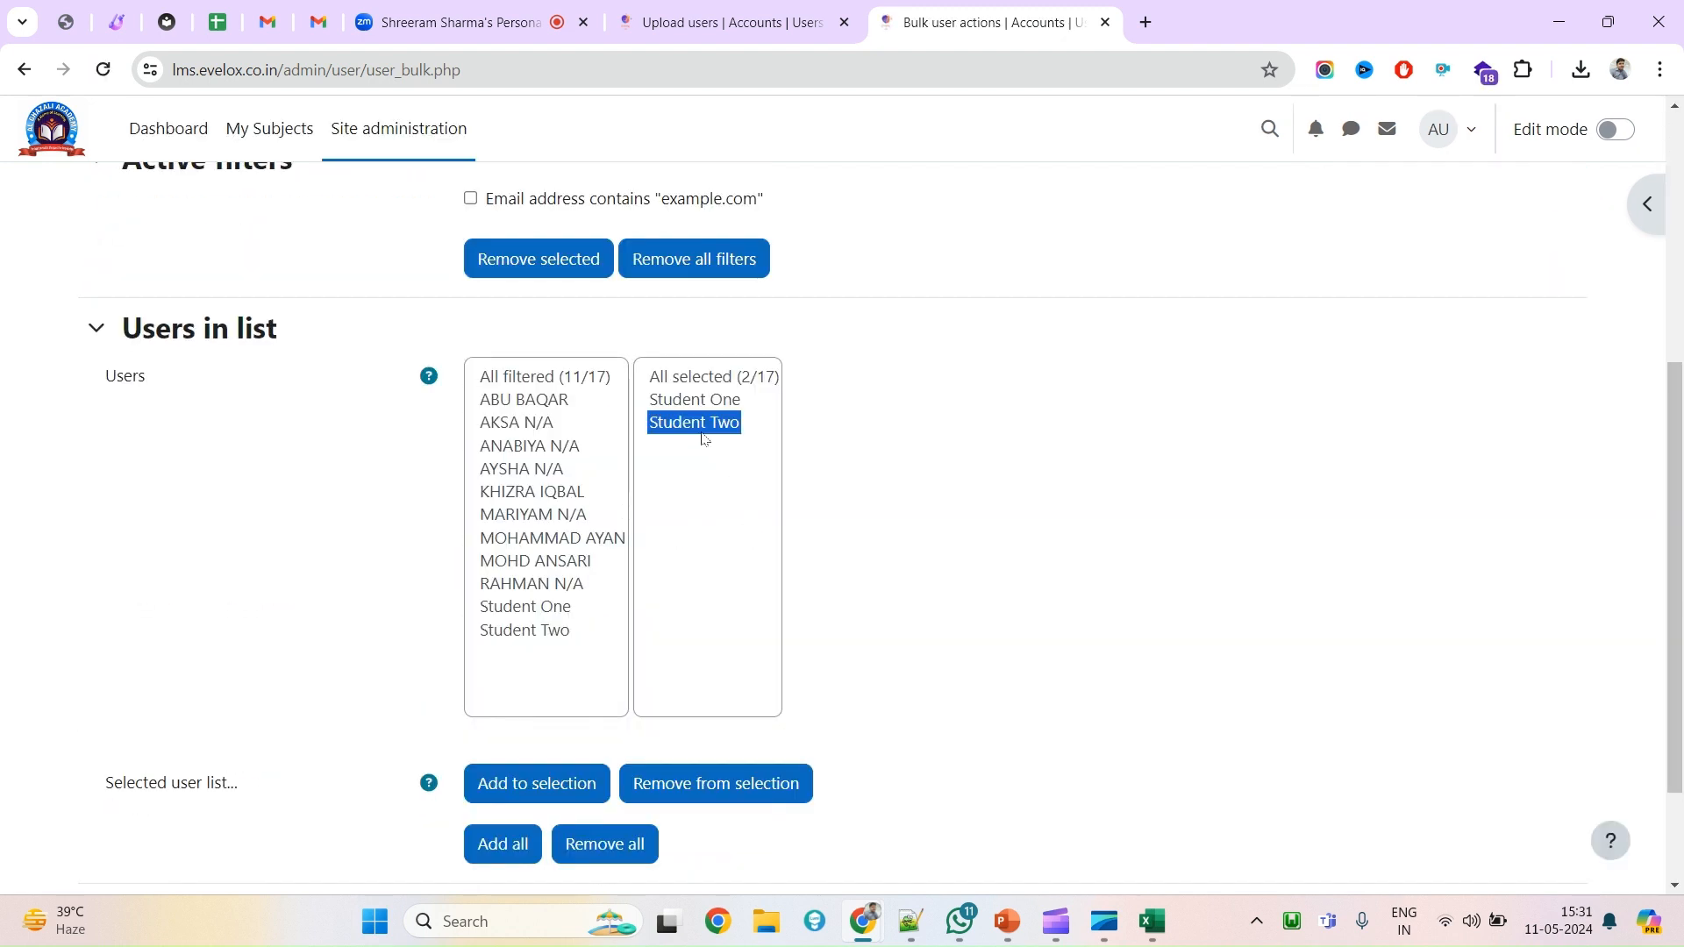
{"action": "left_click", "coordinate": [699, 405], "text": "ctrl"}
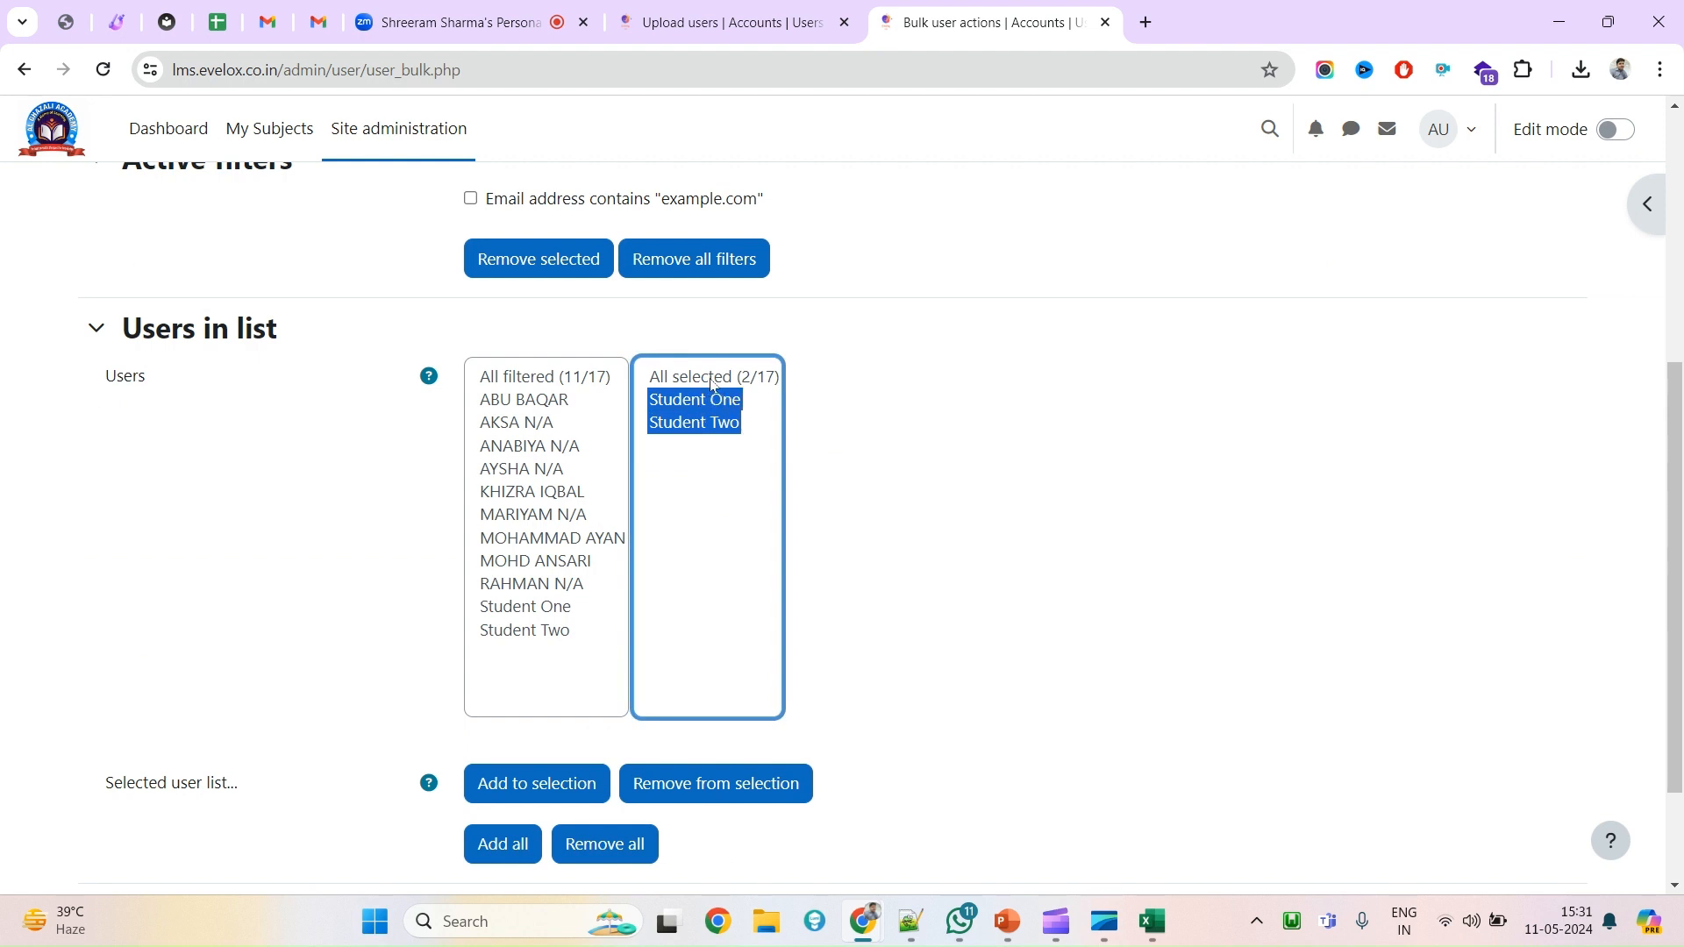
{"action": "left_click", "coordinate": [711, 384]}
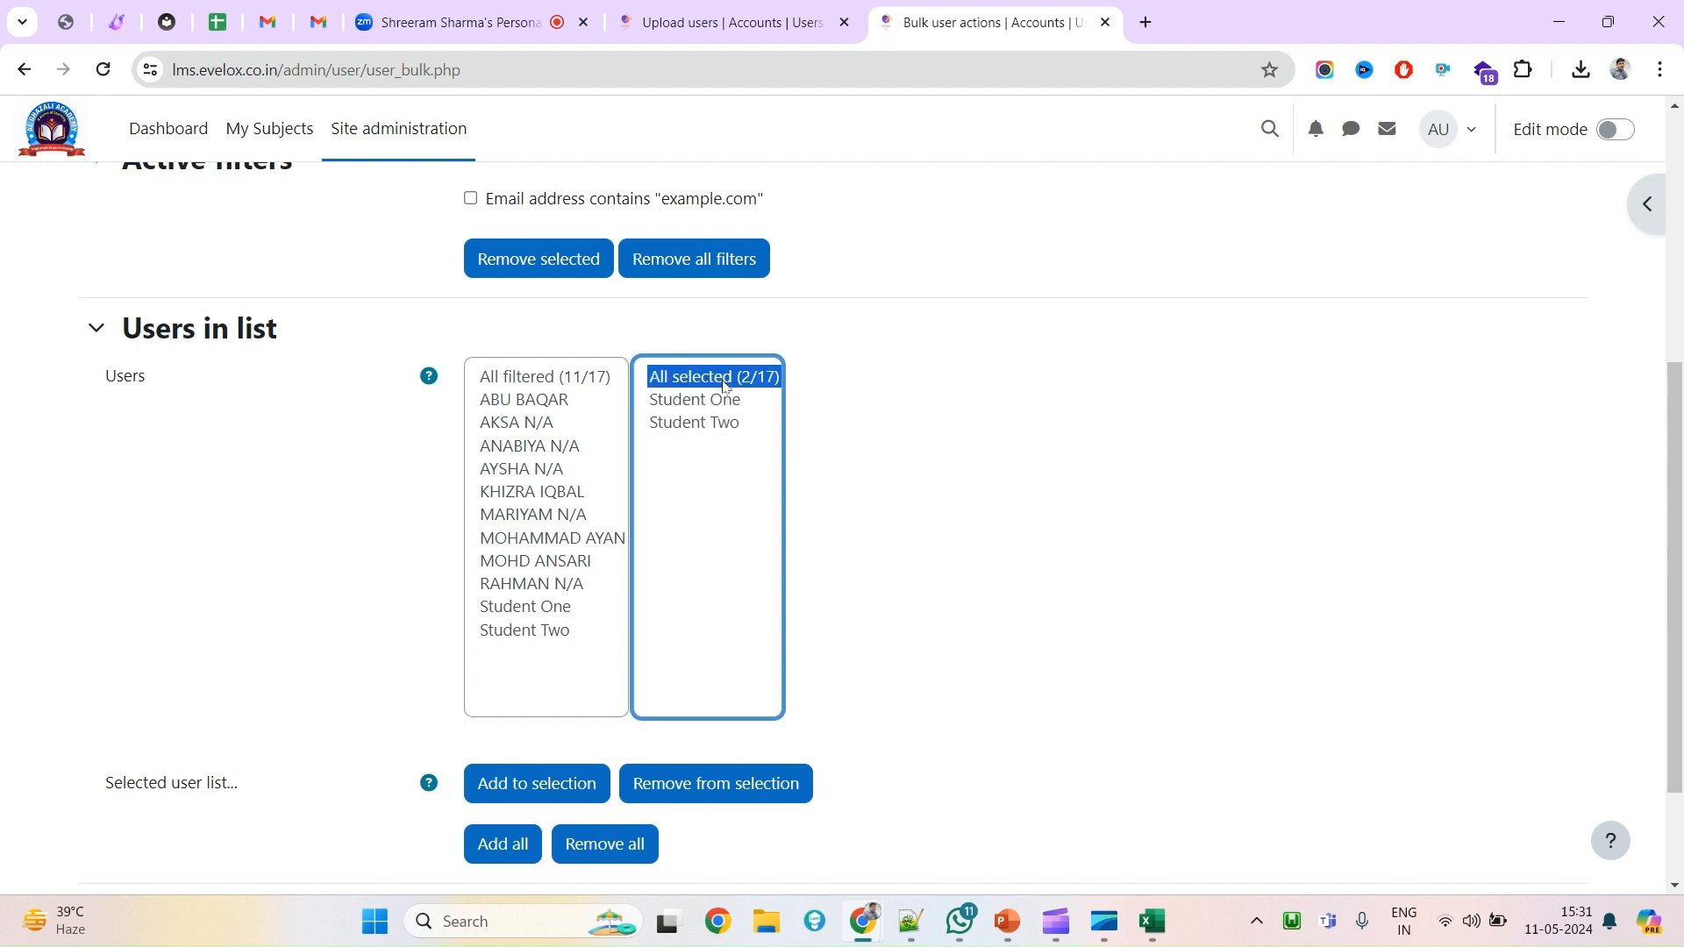
{"action": "left_click", "coordinate": [710, 424]}
{"action": "left_click", "coordinate": [704, 405], "text": "ctrl"}
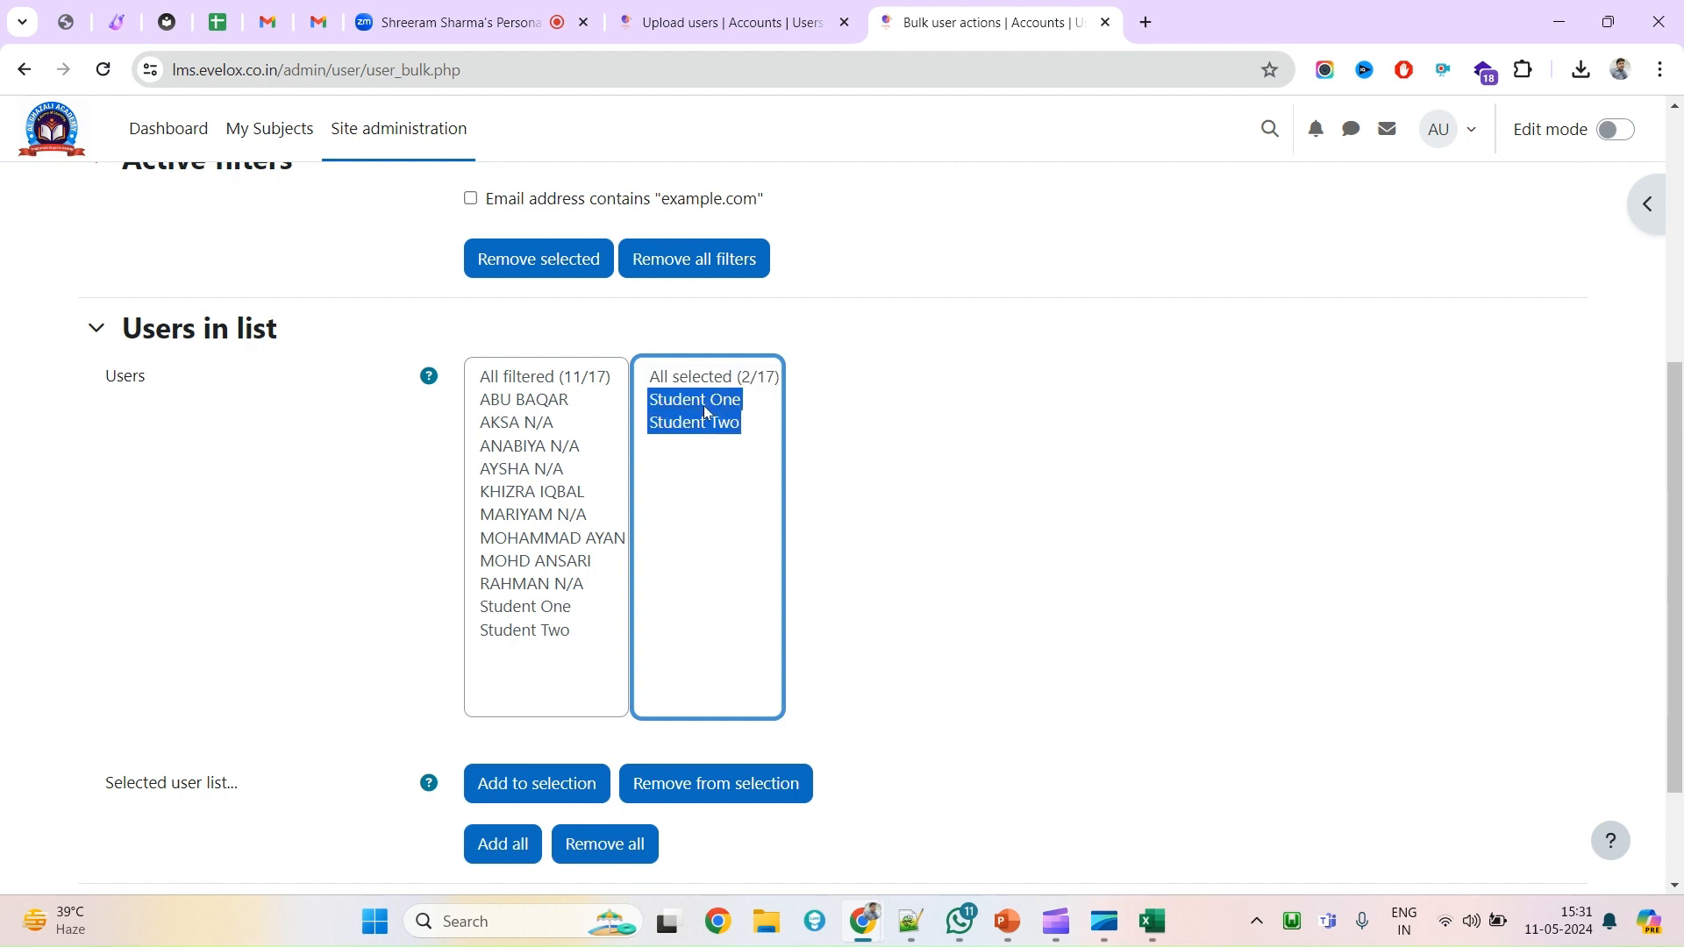
{"action": "scroll", "coordinate": [611, 731], "scroll_direction": "down", "scroll_amount": 2}
{"action": "left_click", "coordinate": [551, 761]}
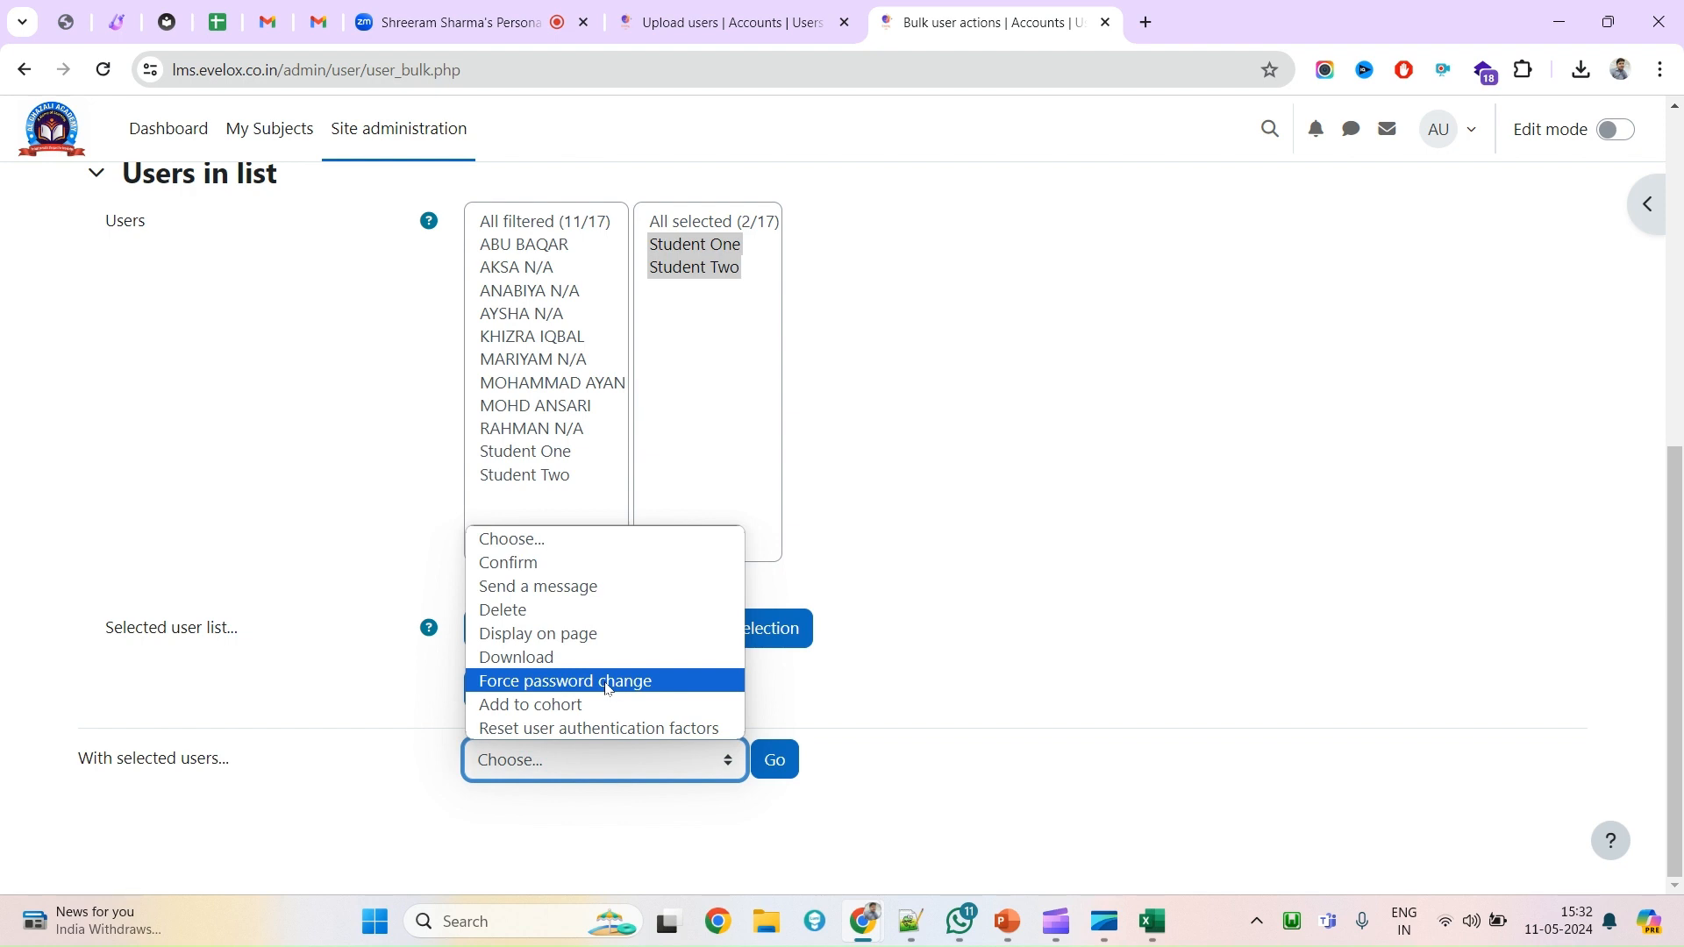
Export the two selected students as comma-separated Users.csv and open the downloaded file.
{"action": "left_click", "coordinate": [561, 663]}
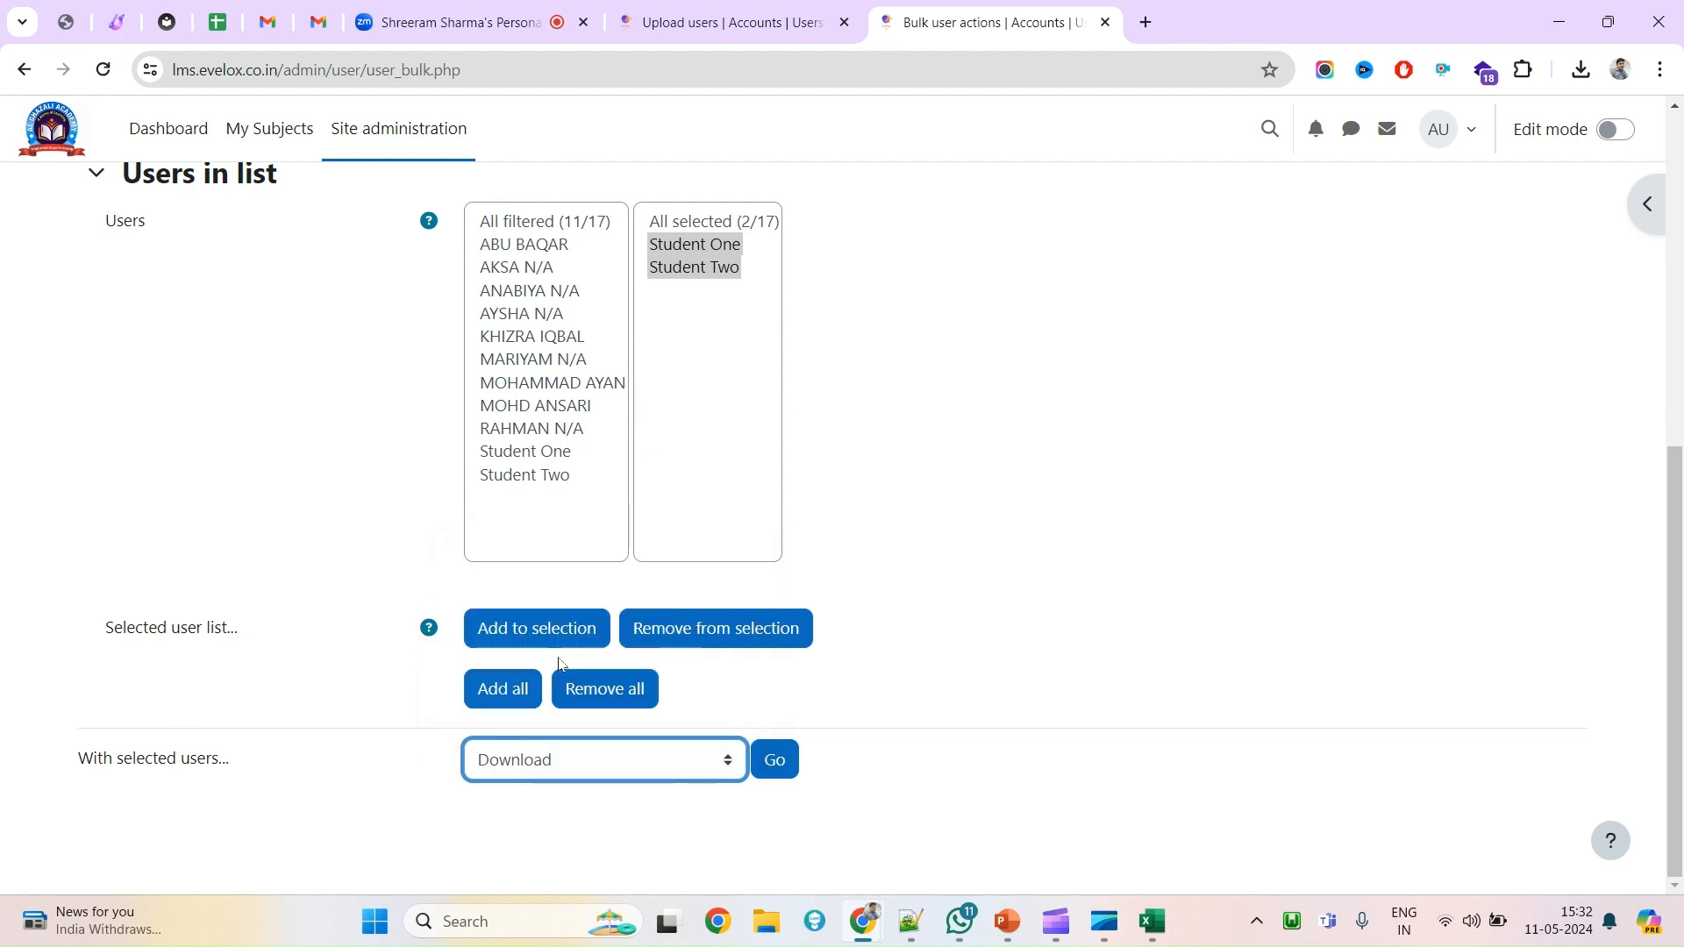
{"action": "left_click", "coordinate": [769, 765]}
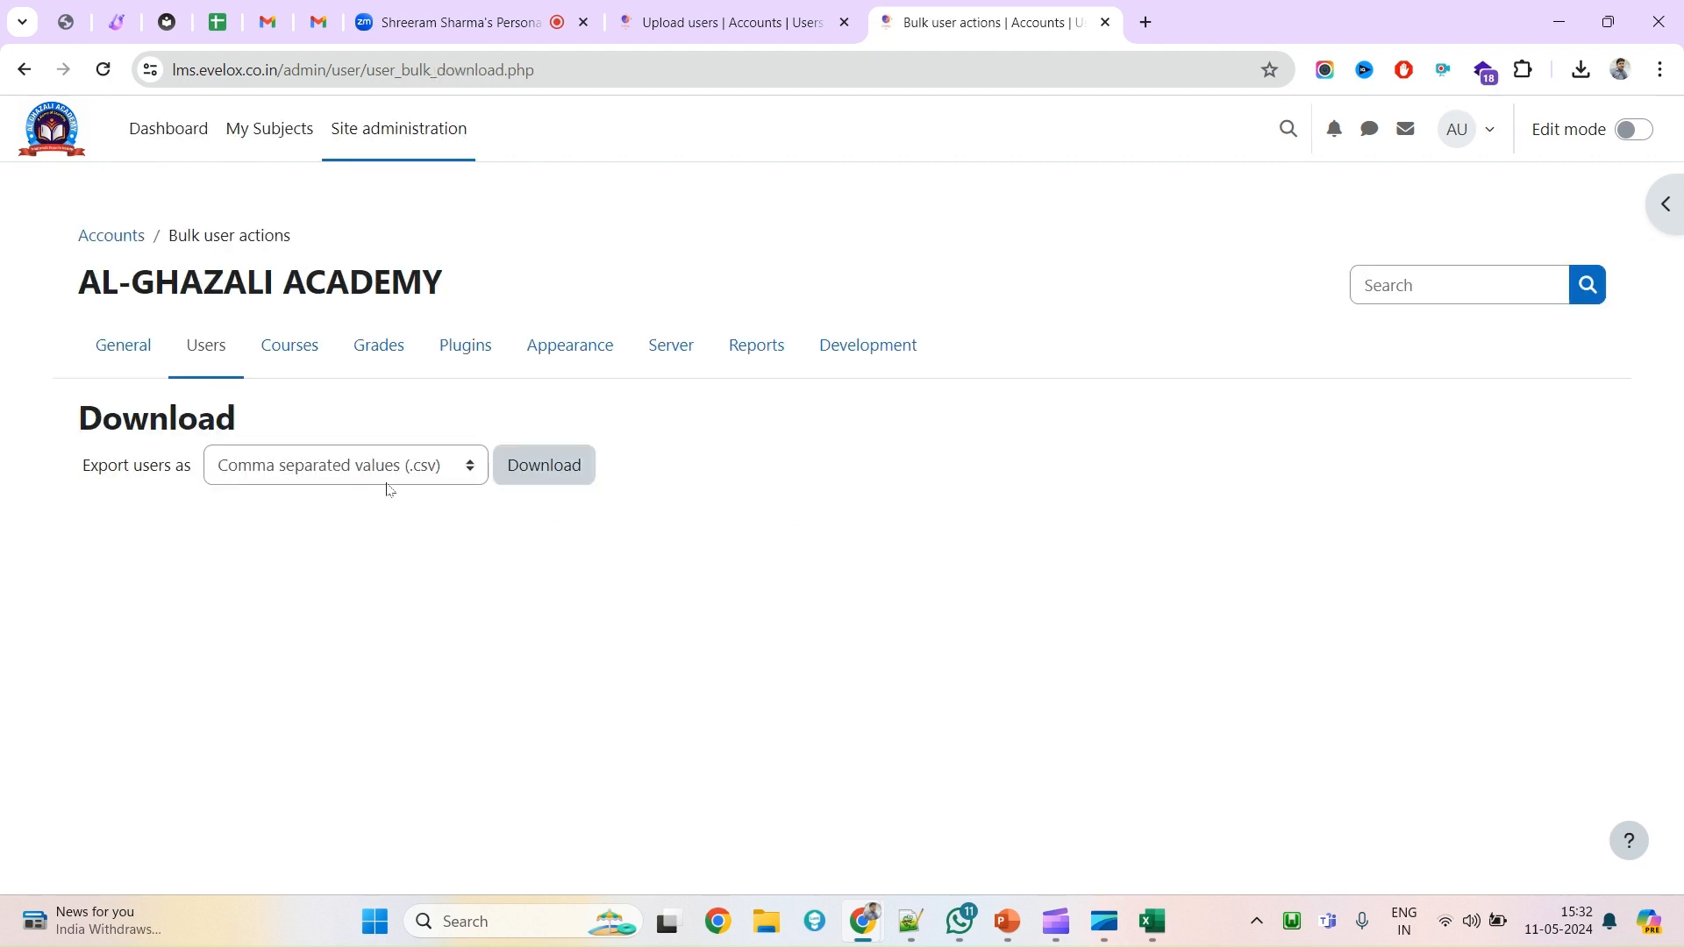
{"action": "left_click", "coordinate": [389, 478]}
{"action": "left_click", "coordinate": [389, 491]}
{"action": "left_click", "coordinate": [536, 474]}
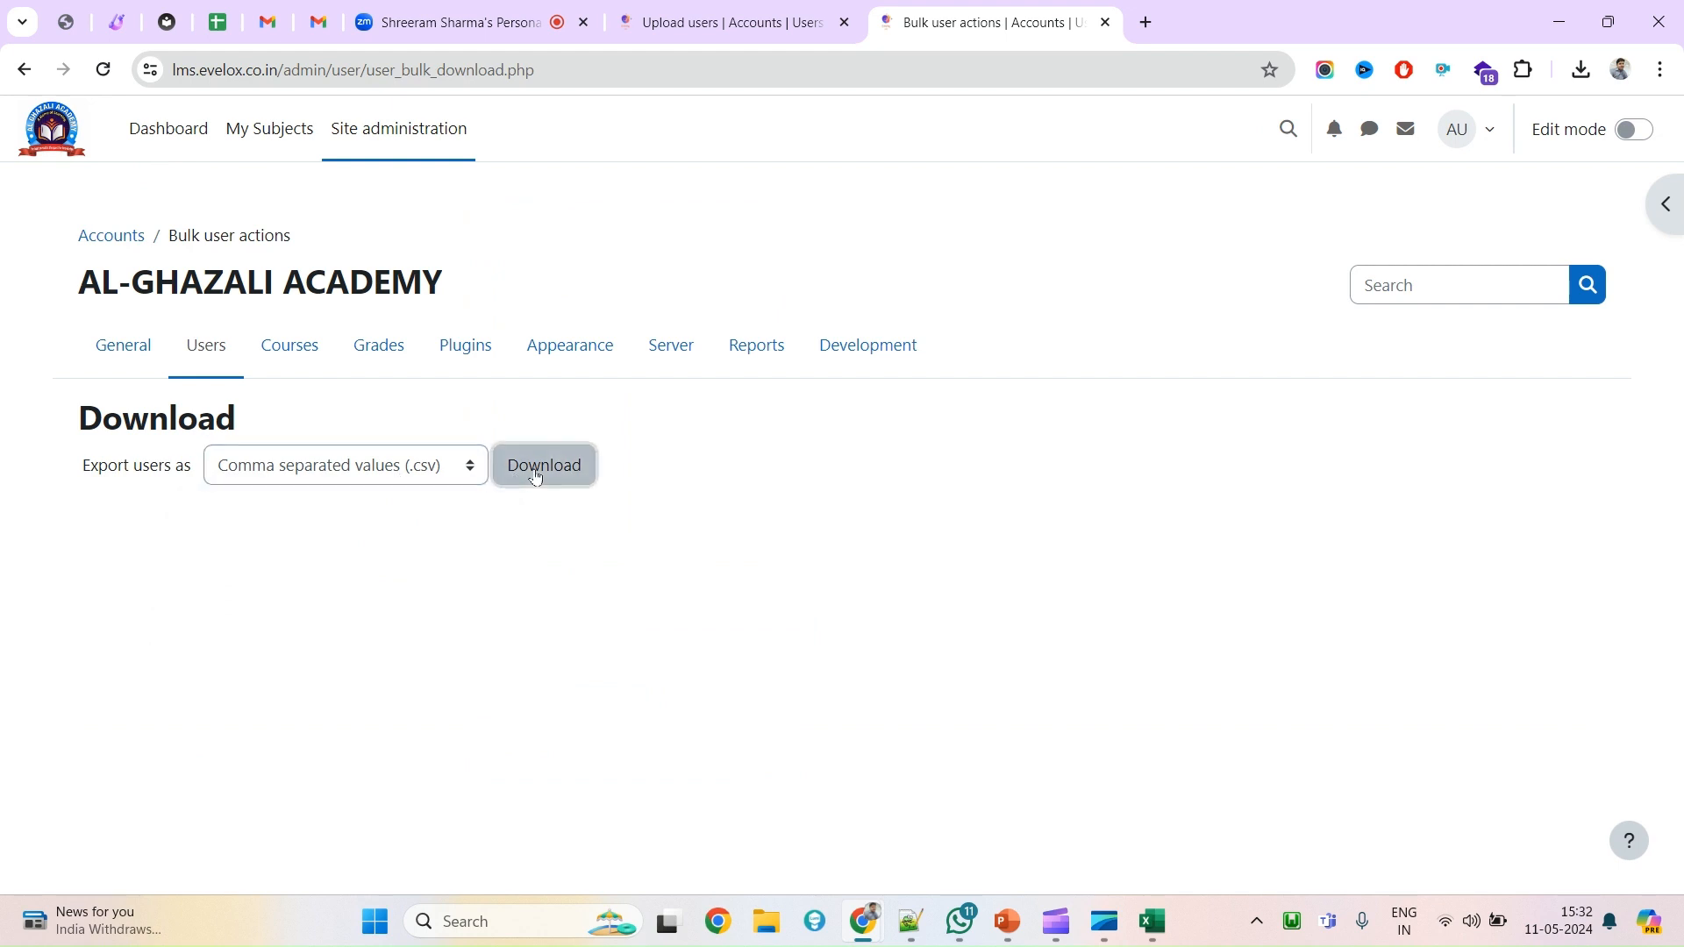
{"action": "left_click", "coordinate": [1583, 72]}
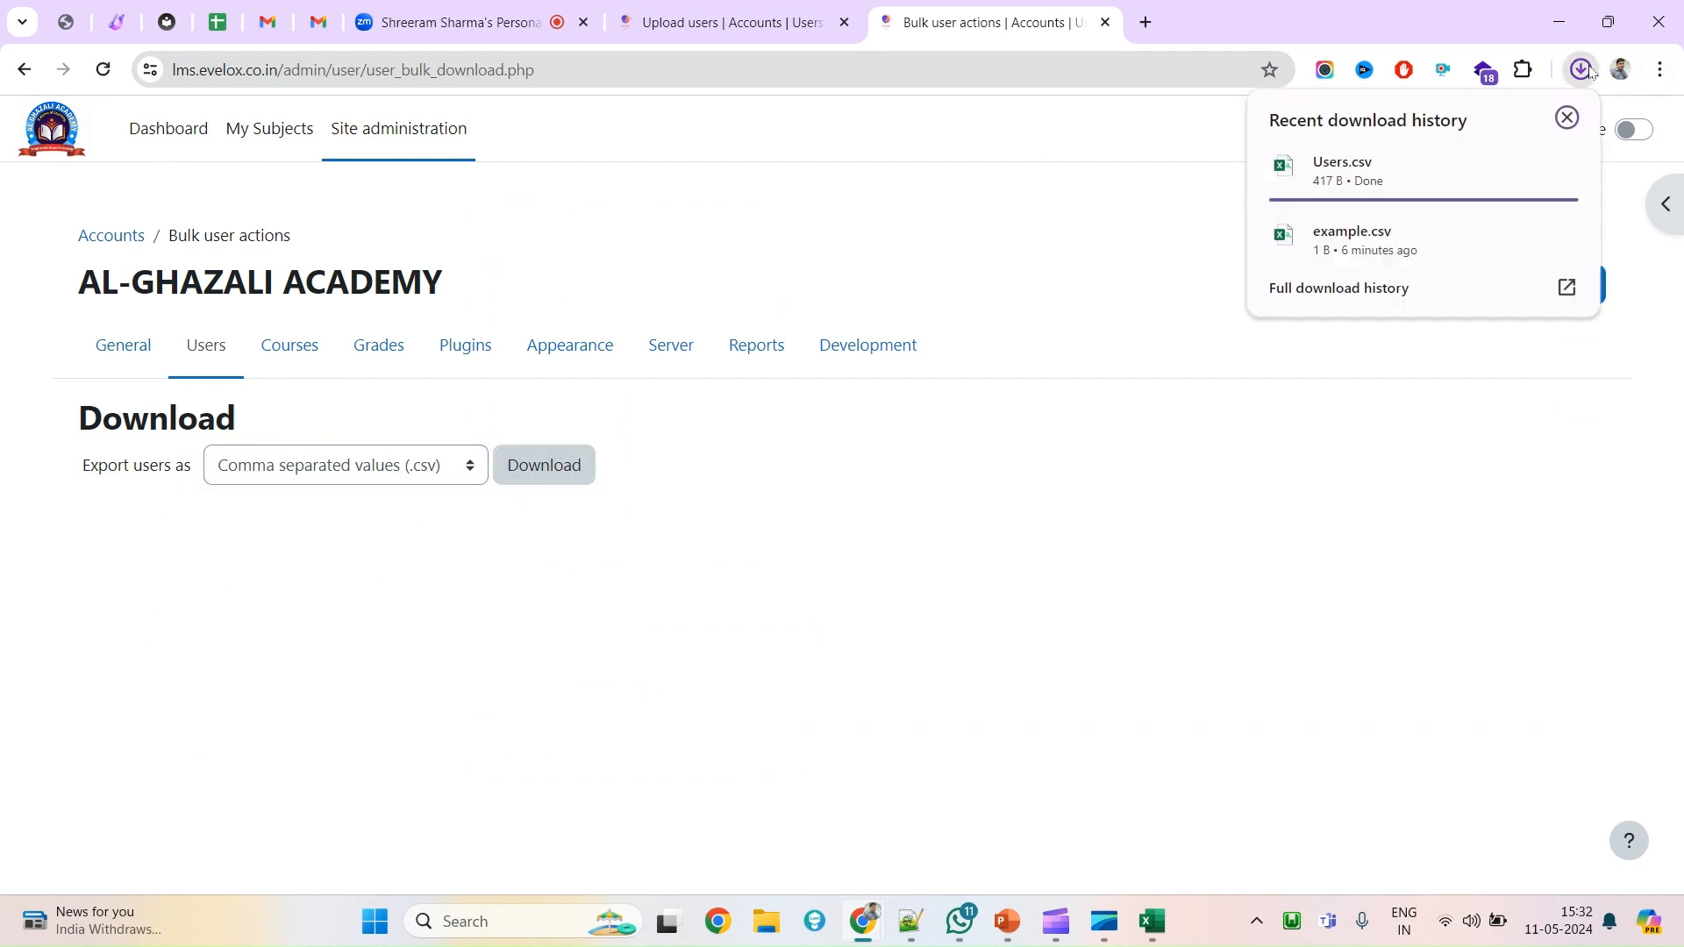
{"action": "left_click", "coordinate": [1365, 183]}
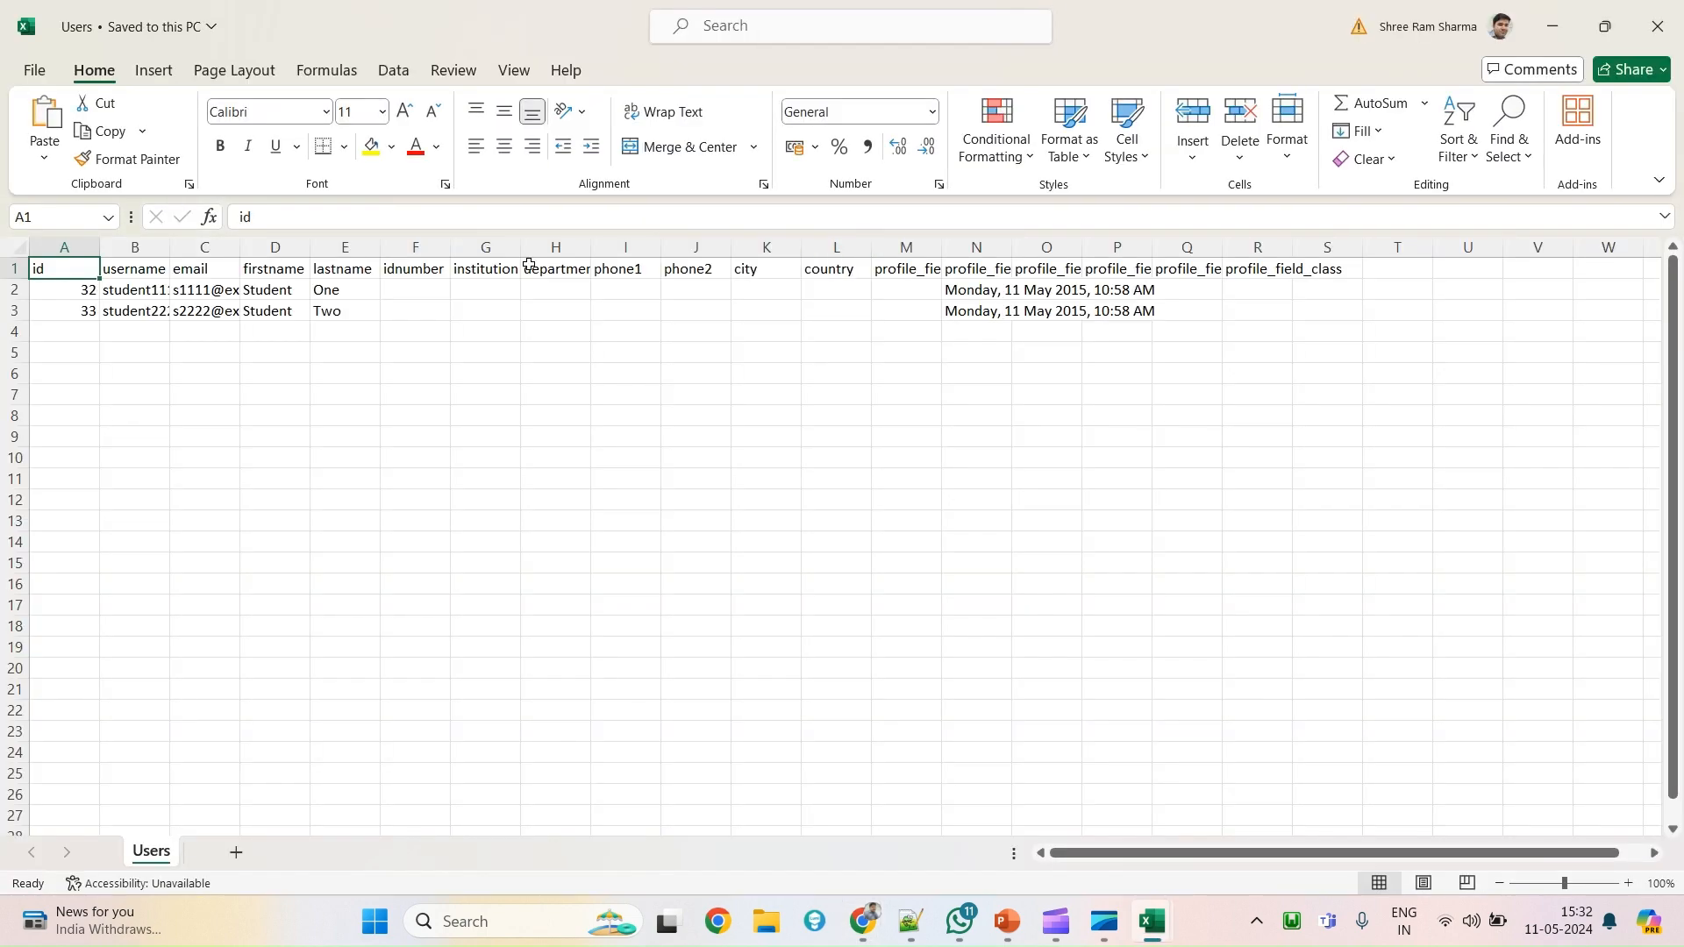
Auto-fit columns B, A and N of Users.csv to show full usernames, ids and dates.
{"action": "double_click", "coordinate": [176, 251]}
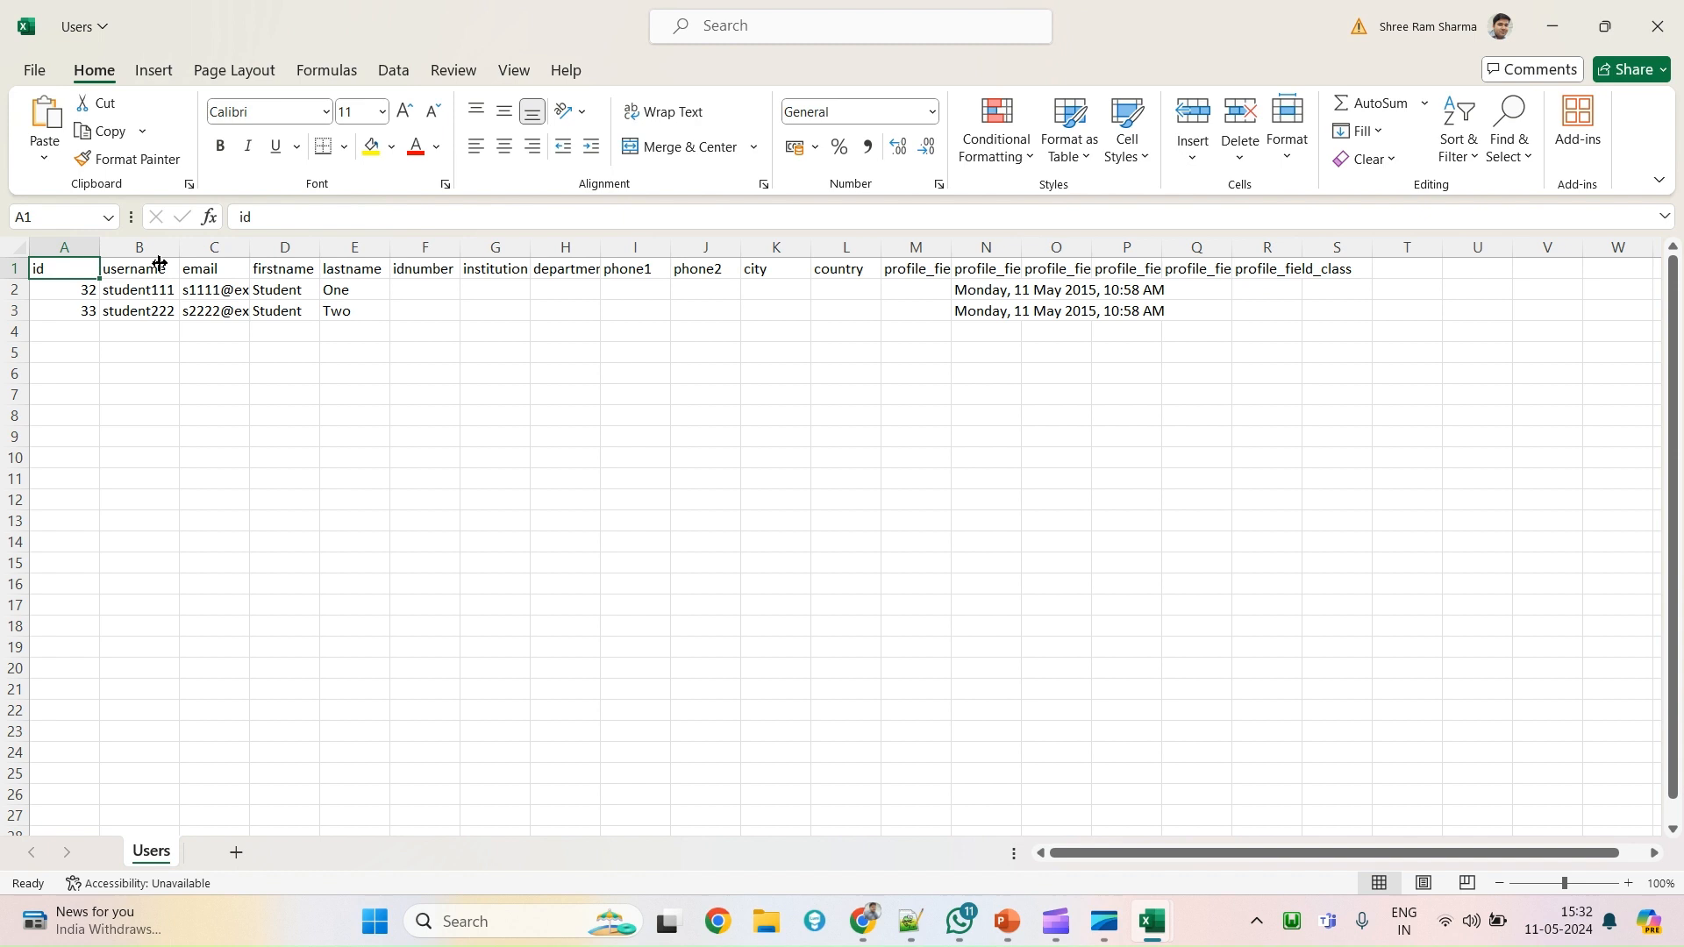
{"action": "left_click", "coordinate": [70, 314]}
{"action": "left_click_drag", "start_coordinate": [99, 255], "coordinate": [98, 254]}
{"action": "double_click", "coordinate": [98, 254]}
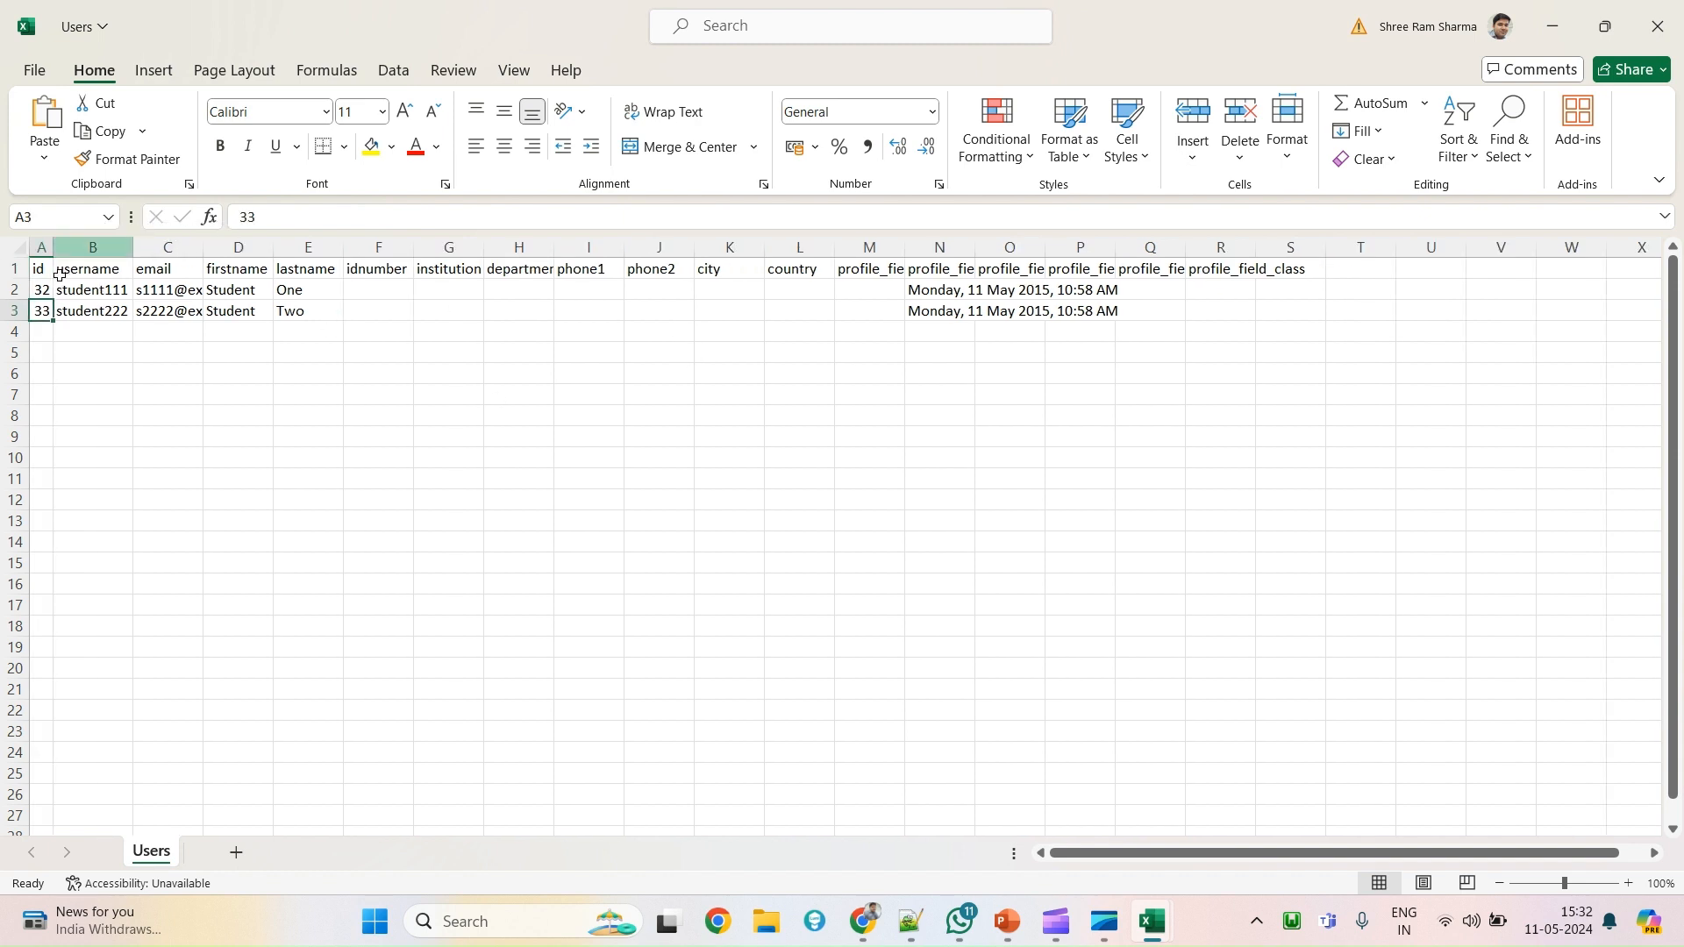
{"action": "left_click", "coordinate": [285, 273]}
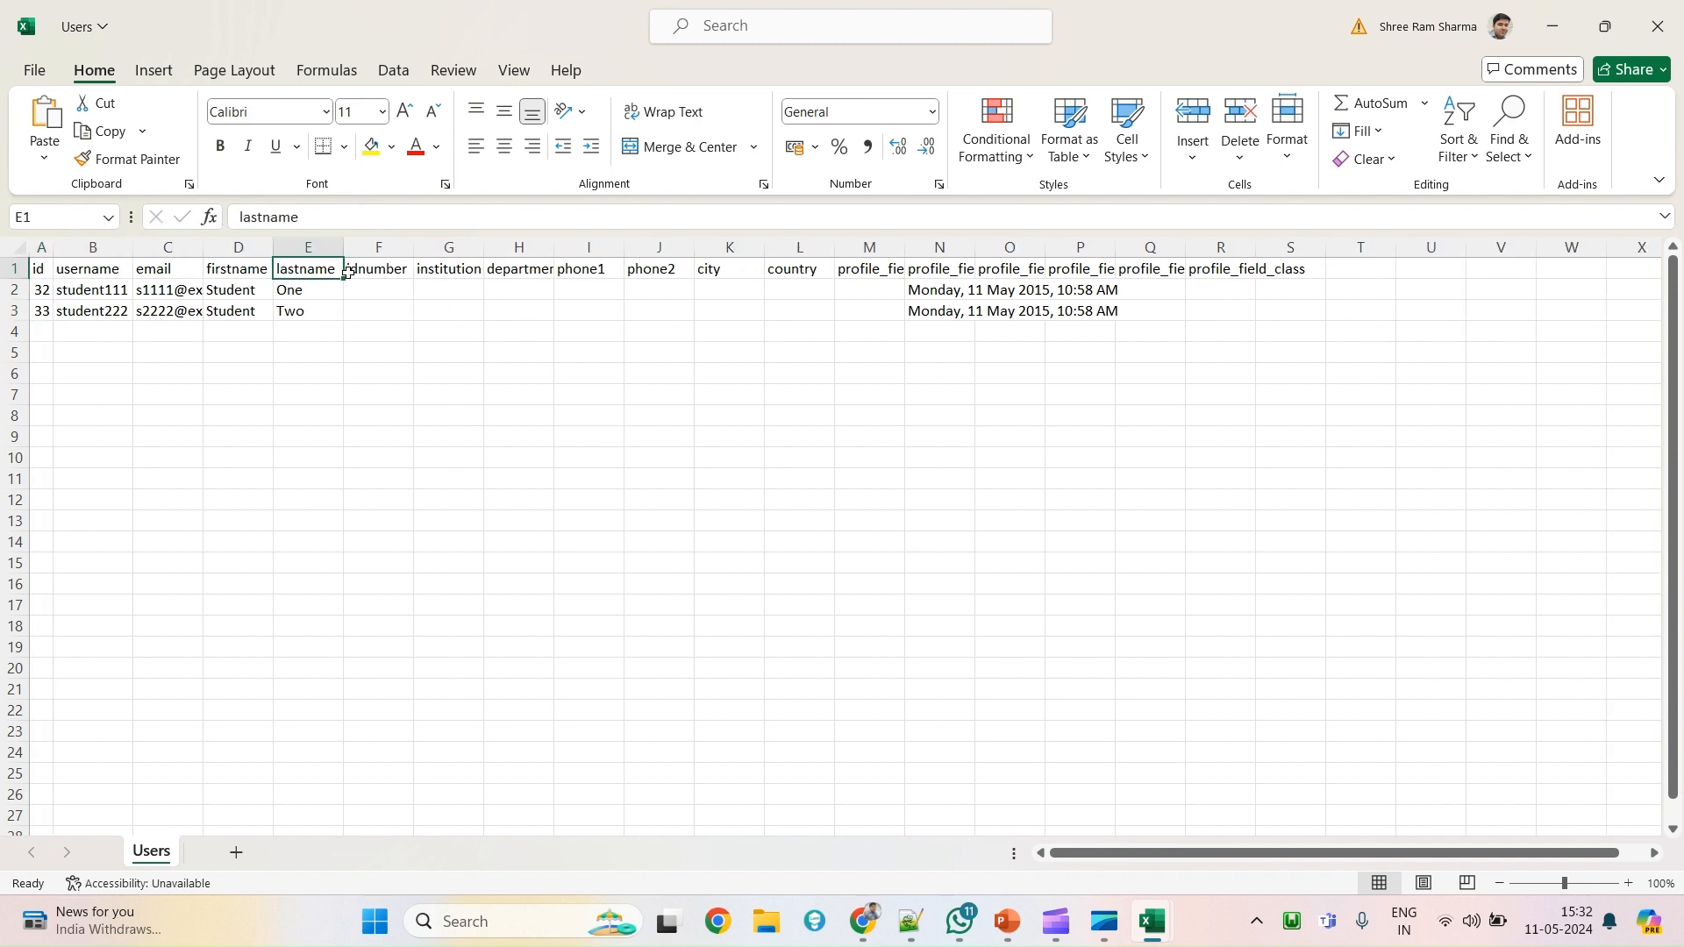
{"action": "left_click", "coordinate": [501, 268]}
{"action": "left_click", "coordinate": [943, 277]}
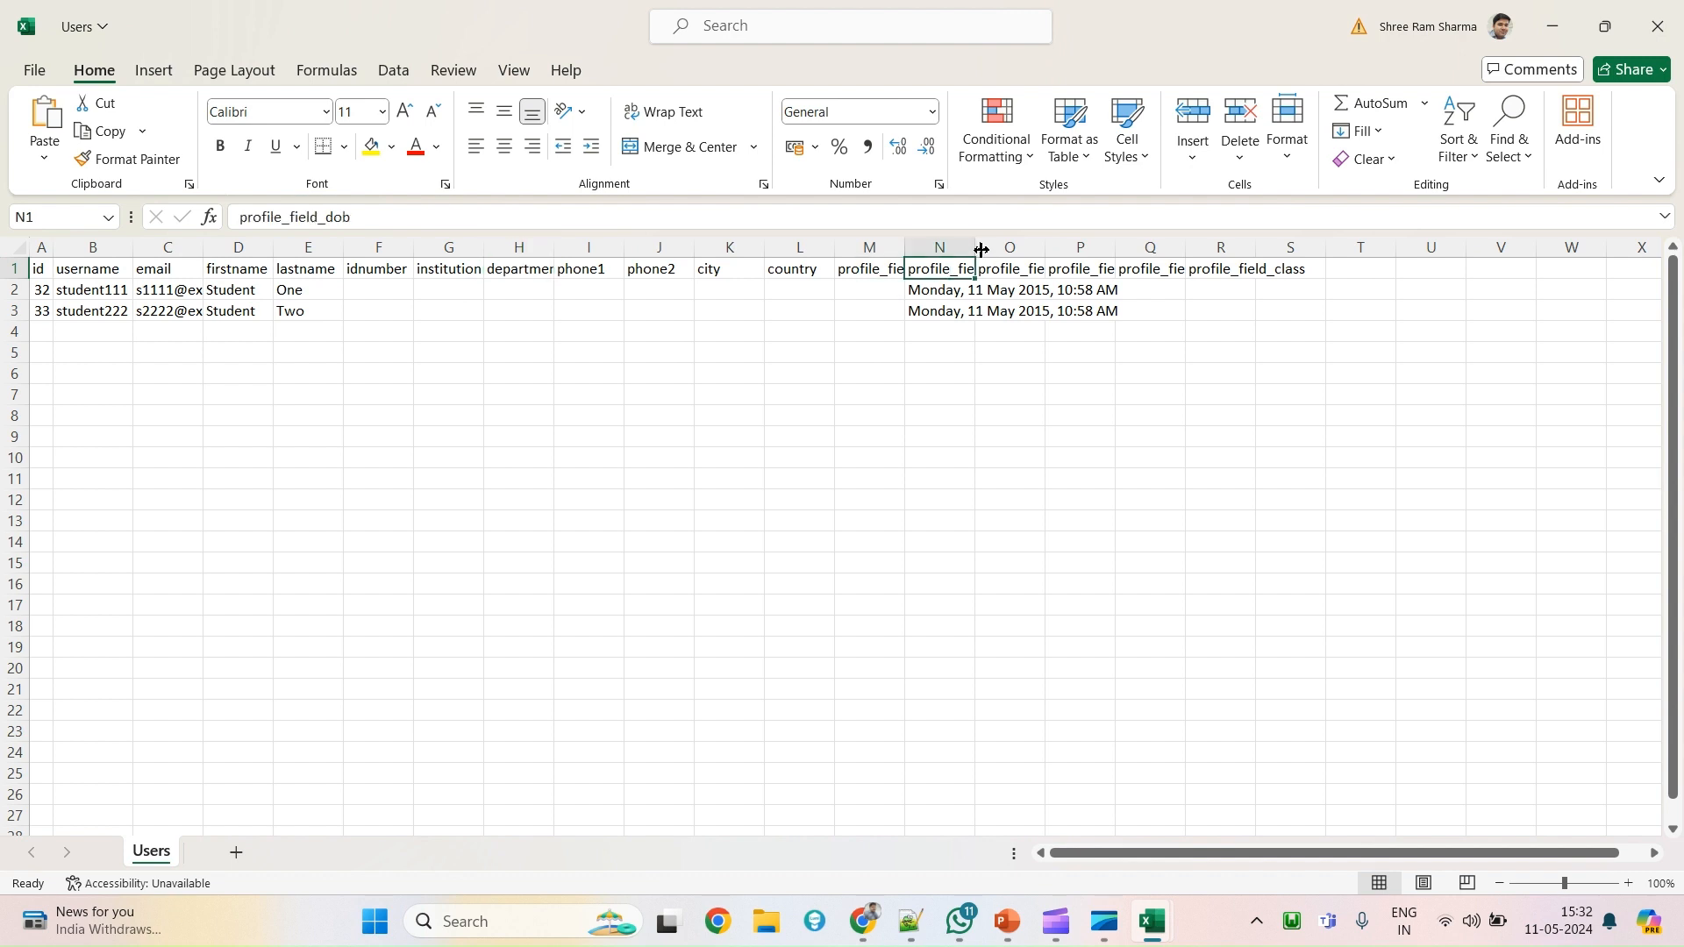
{"action": "left_click", "coordinate": [1245, 289]}
{"action": "left_click", "coordinate": [939, 247]}
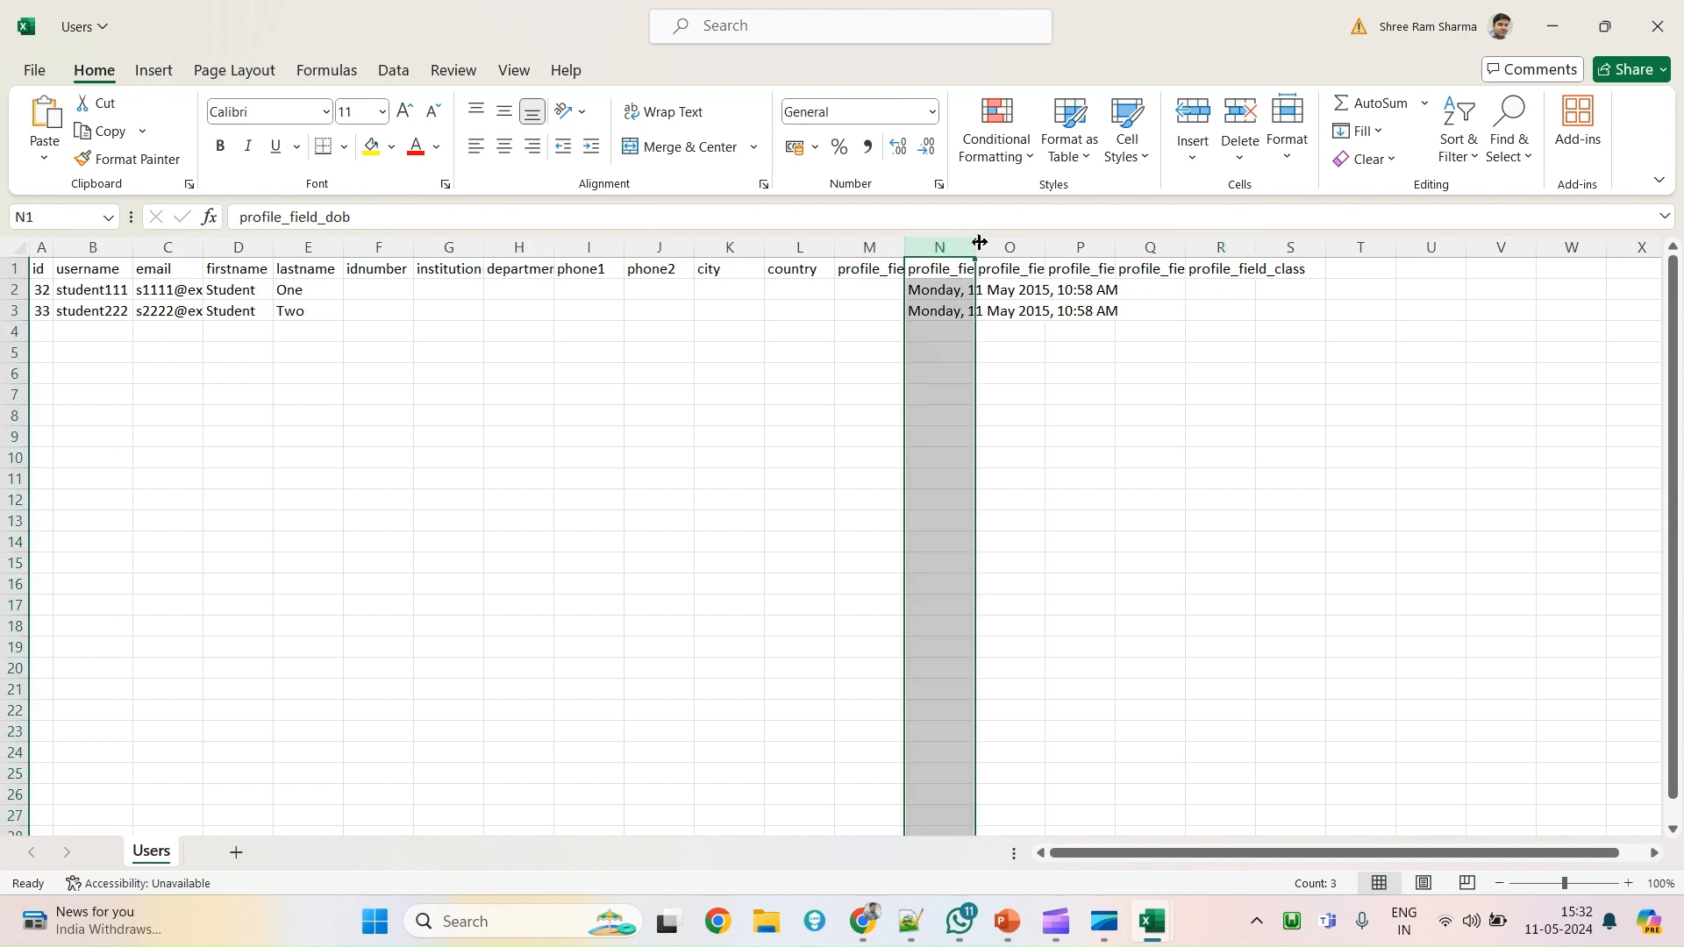
{"action": "double_click", "coordinate": [975, 248]}
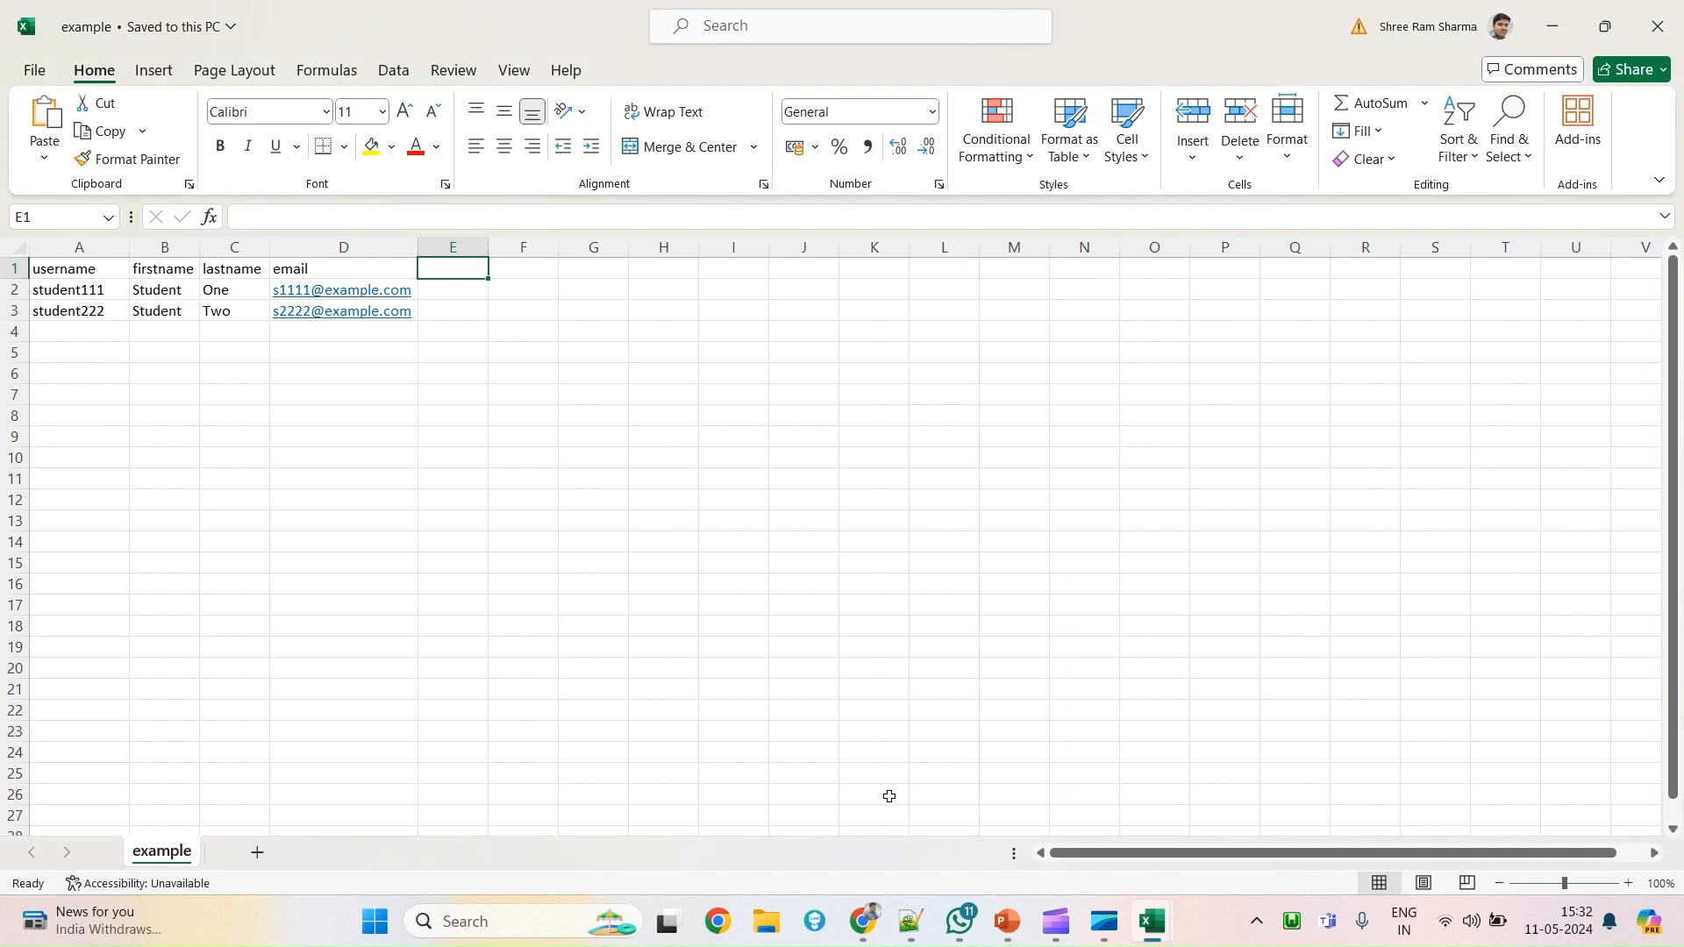
Go back to Bulk user actions in Chrome and open the Site administration Users section.
{"action": "mouse_move", "coordinate": [863, 921]}
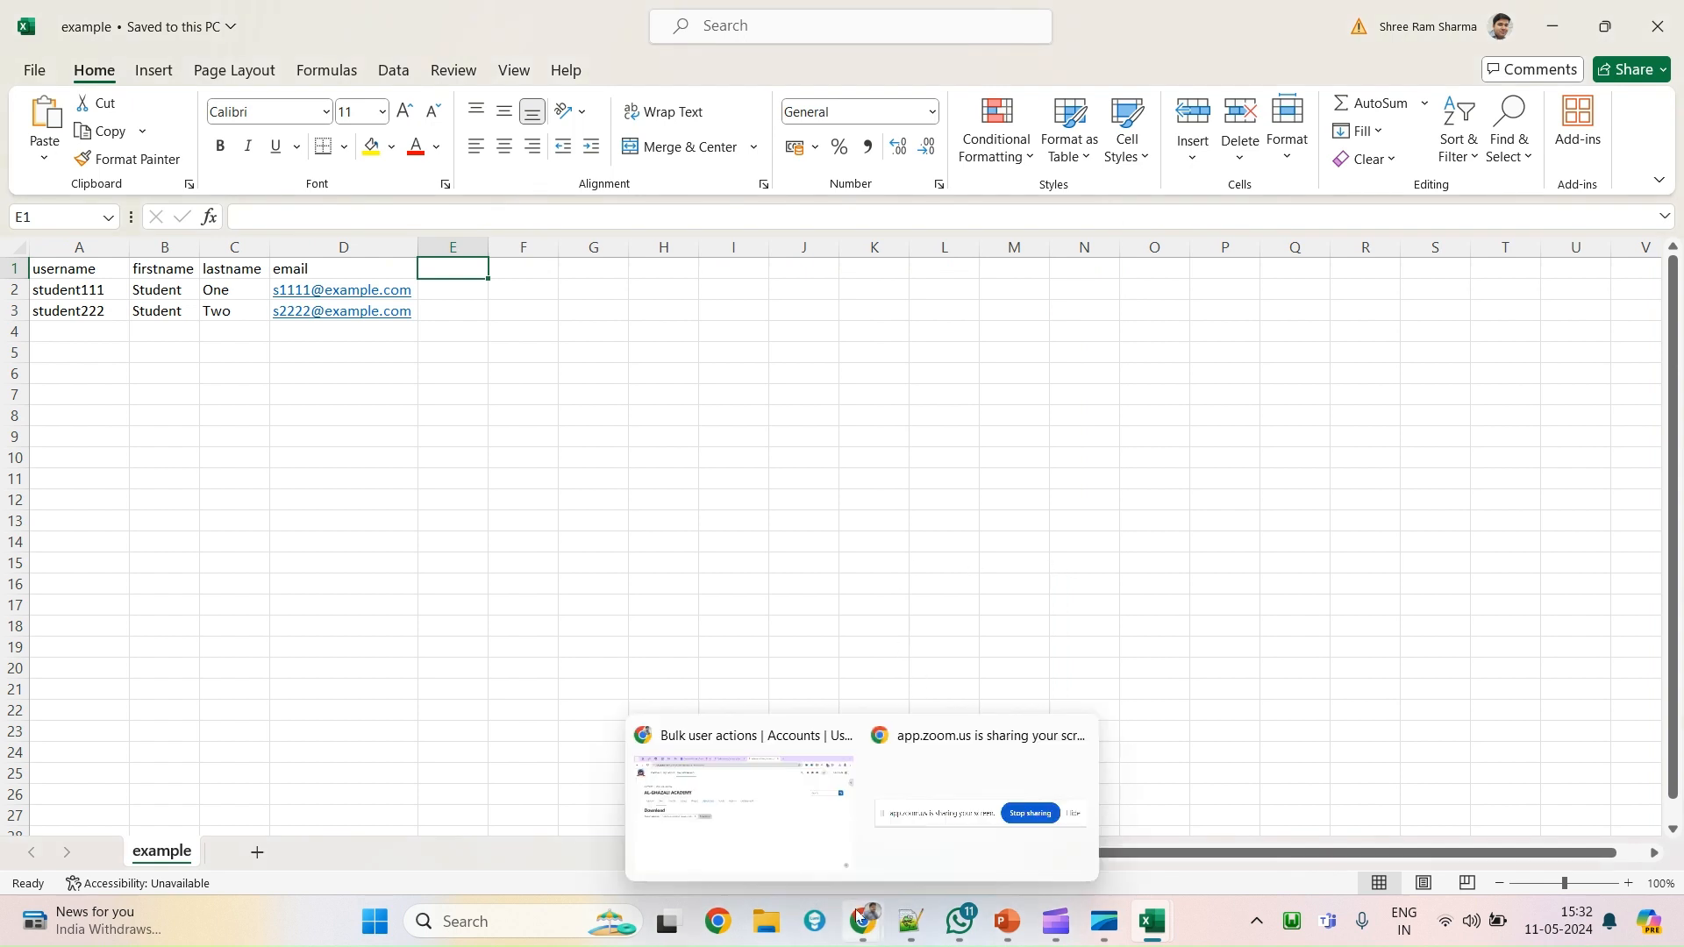
{"action": "left_click", "coordinate": [812, 798]}
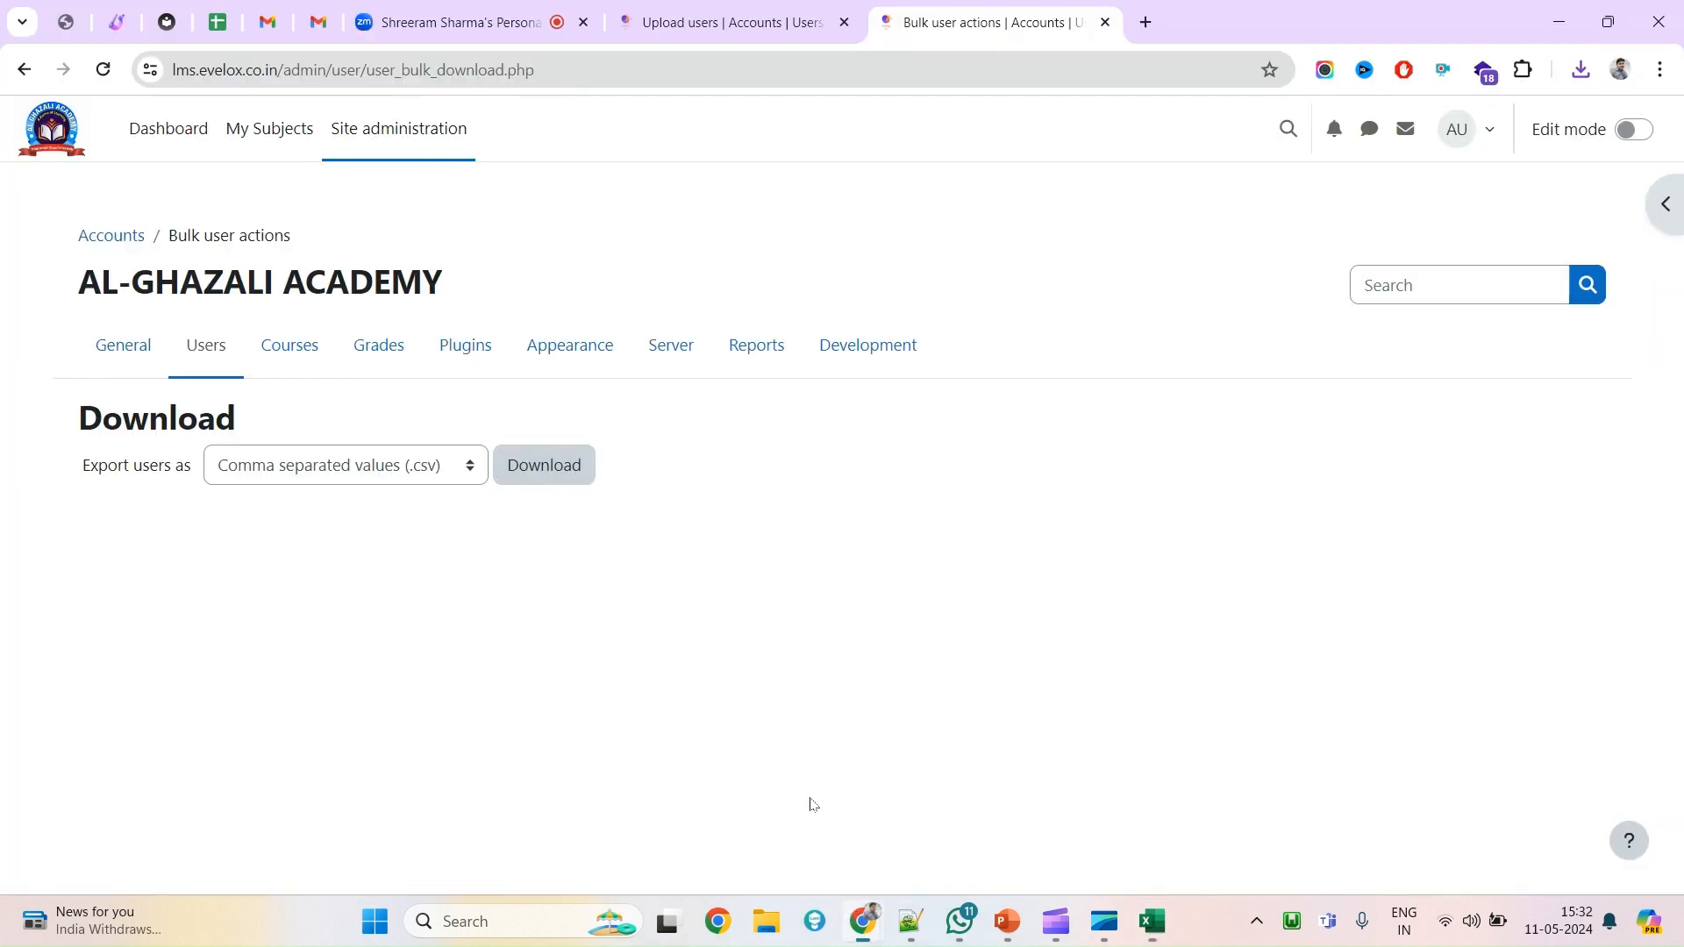
{"action": "left_click", "coordinate": [24, 70]}
{"action": "scroll", "coordinate": [597, 703], "scroll_direction": "down", "scroll_amount": 4}
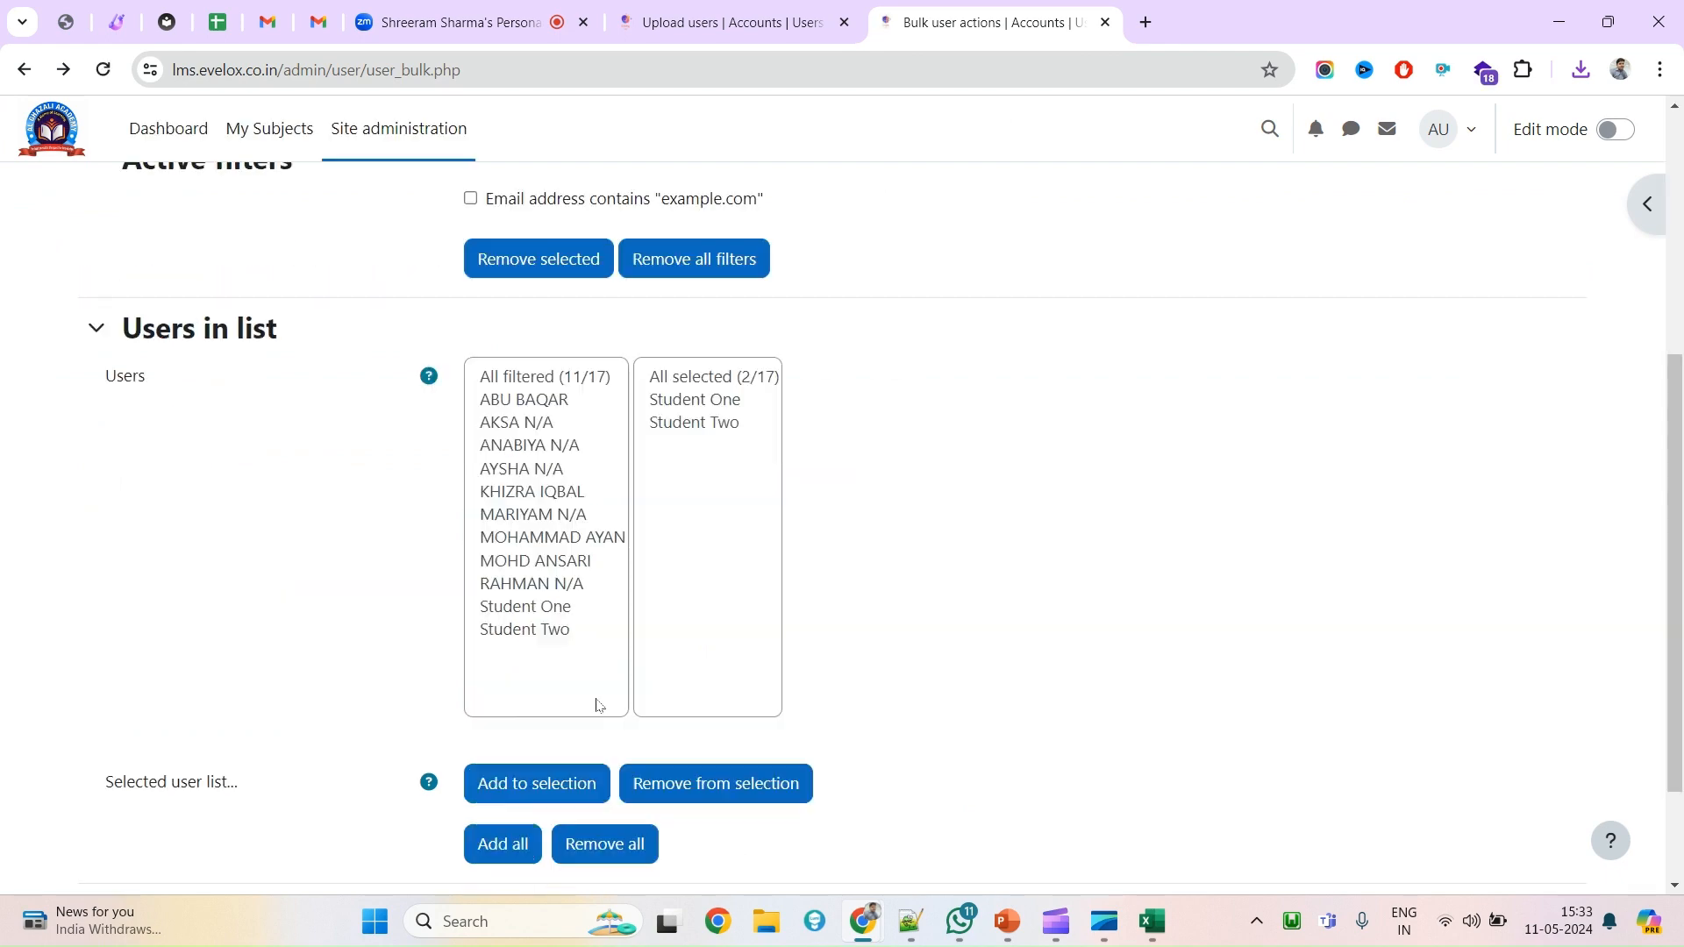
{"action": "scroll", "coordinate": [612, 605], "scroll_direction": "down", "scroll_amount": 2}
{"action": "scroll", "coordinate": [559, 604], "scroll_direction": "up", "scroll_amount": 6}
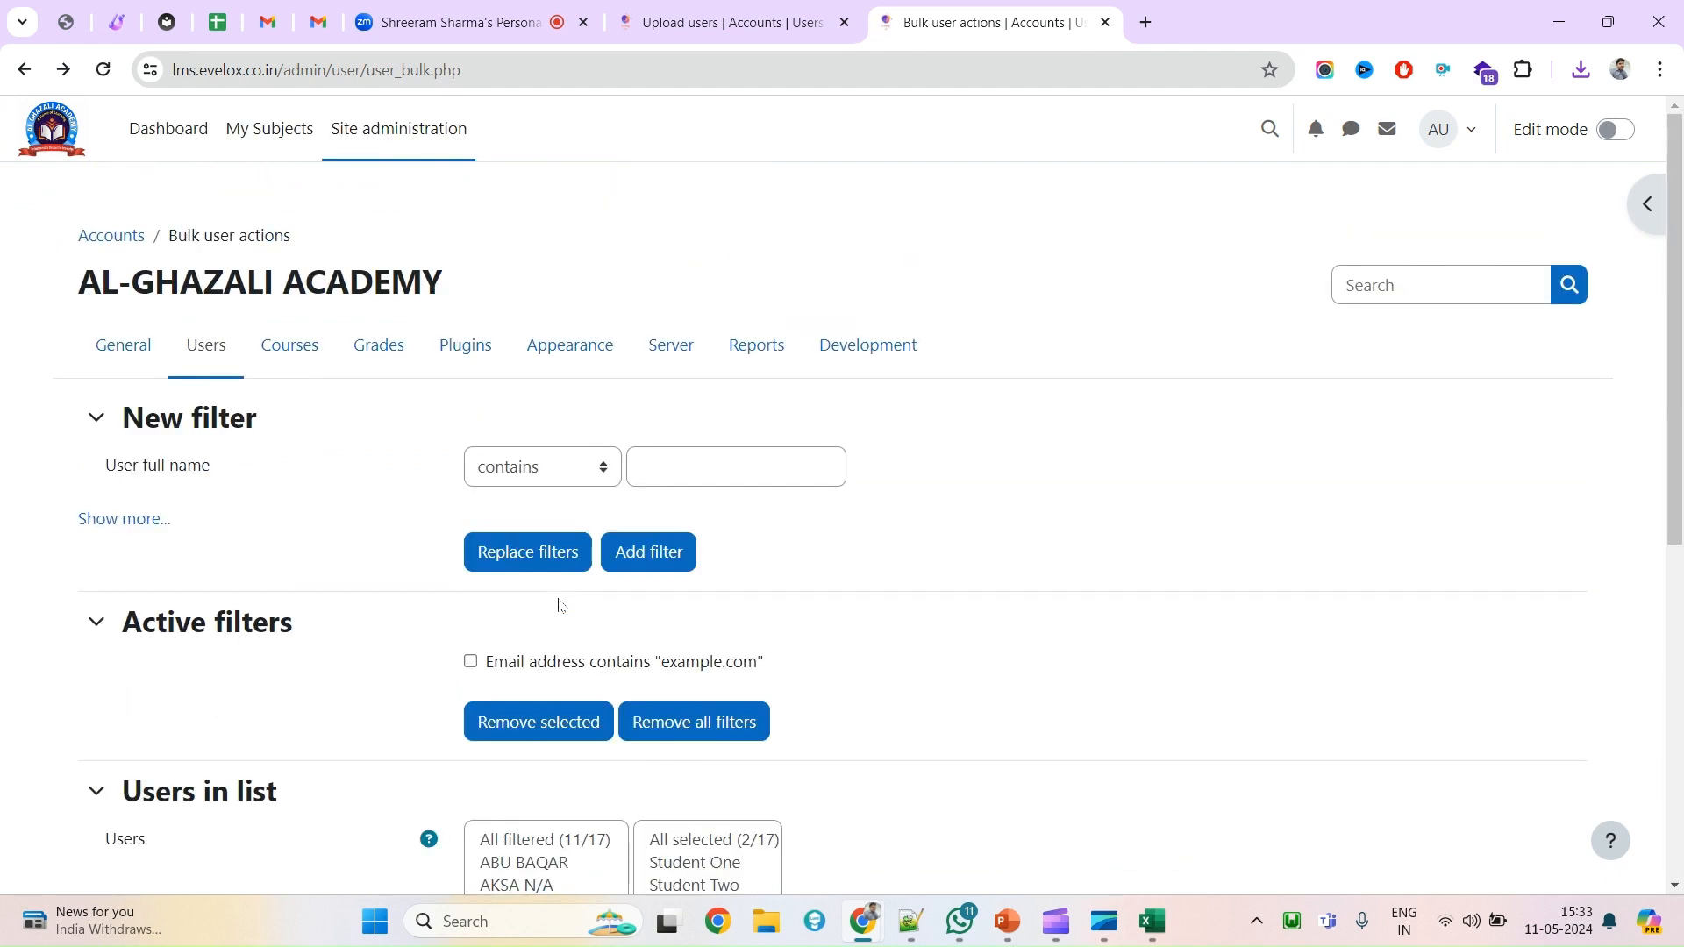
{"action": "left_click", "coordinate": [211, 355]}
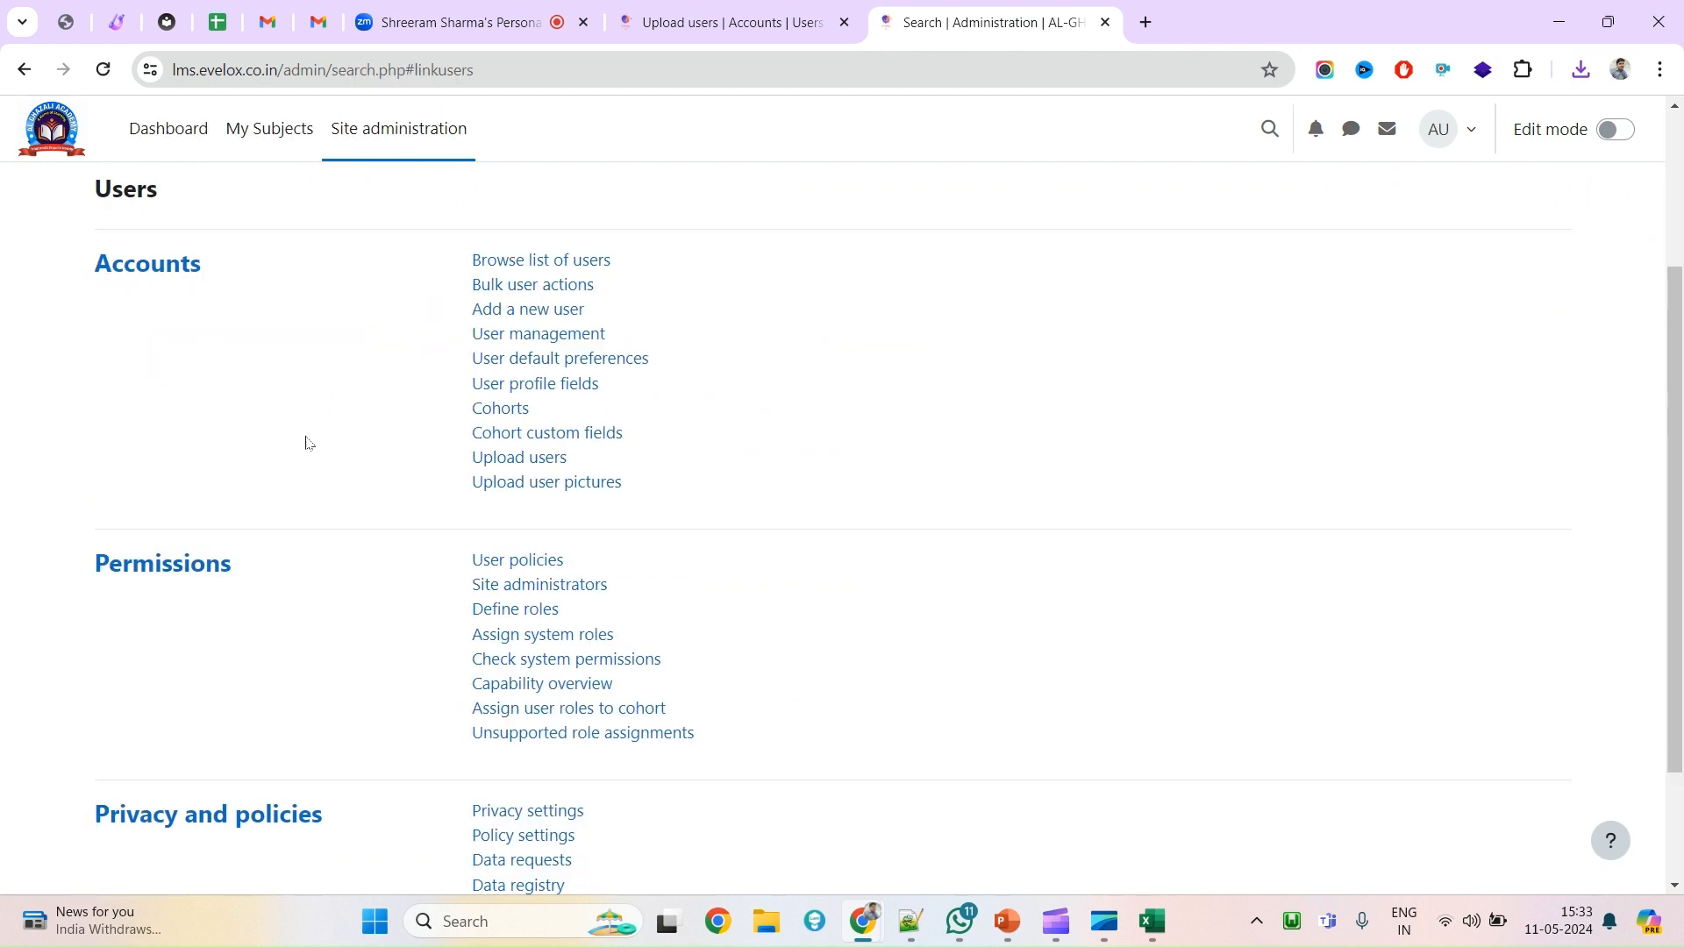
{"action": "scroll", "coordinate": [1053, 542], "scroll_direction": "up", "scroll_amount": 3}
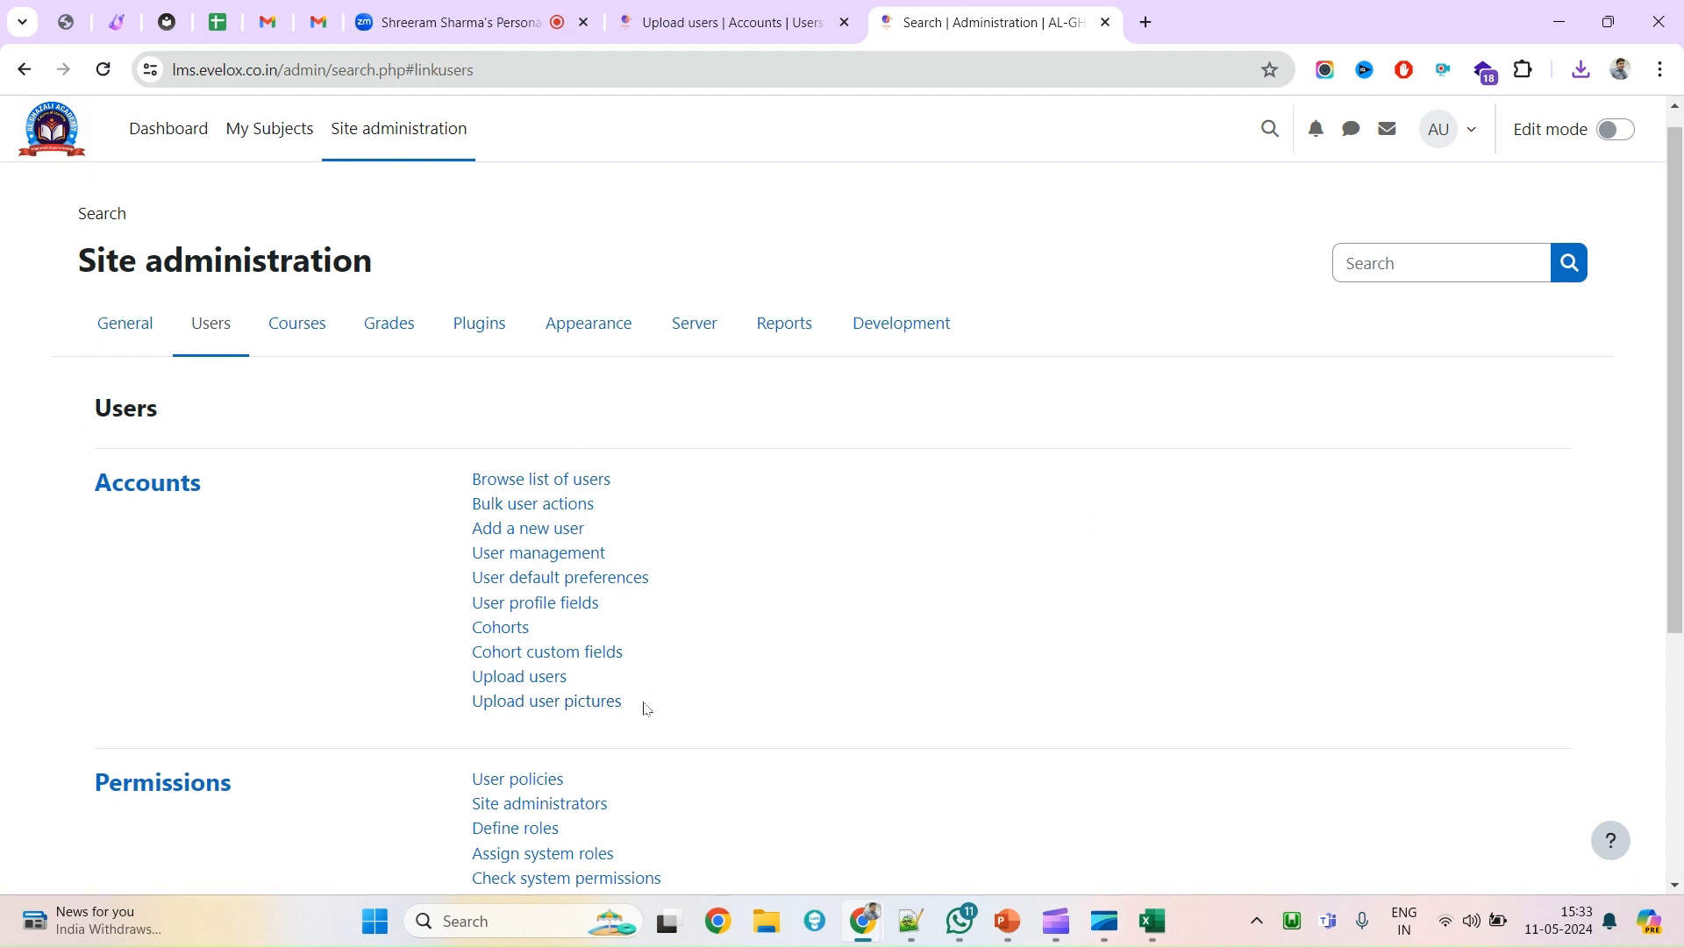
{"action": "left_click_drag", "start_coordinate": [649, 706], "coordinate": [477, 721]}
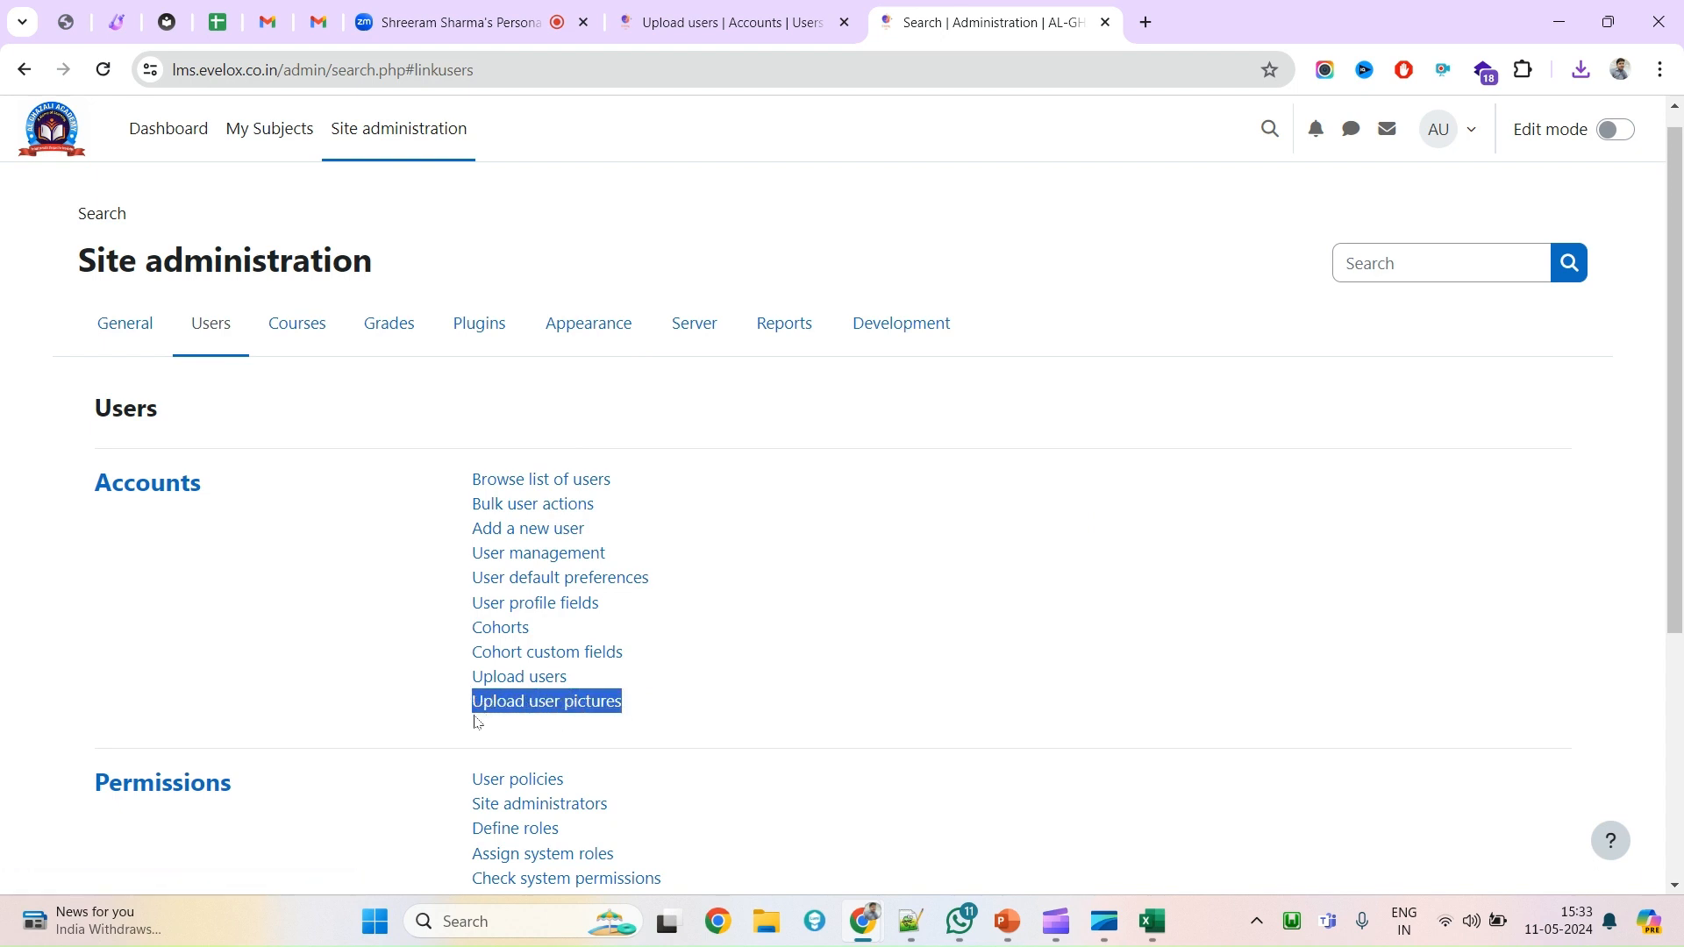
Open Upload user pictures, confirm matching by username, and switch to File Explorer.
{"action": "left_click", "coordinate": [575, 711]}
{"action": "scroll", "coordinate": [575, 711], "scroll_direction": "down", "scroll_amount": 2}
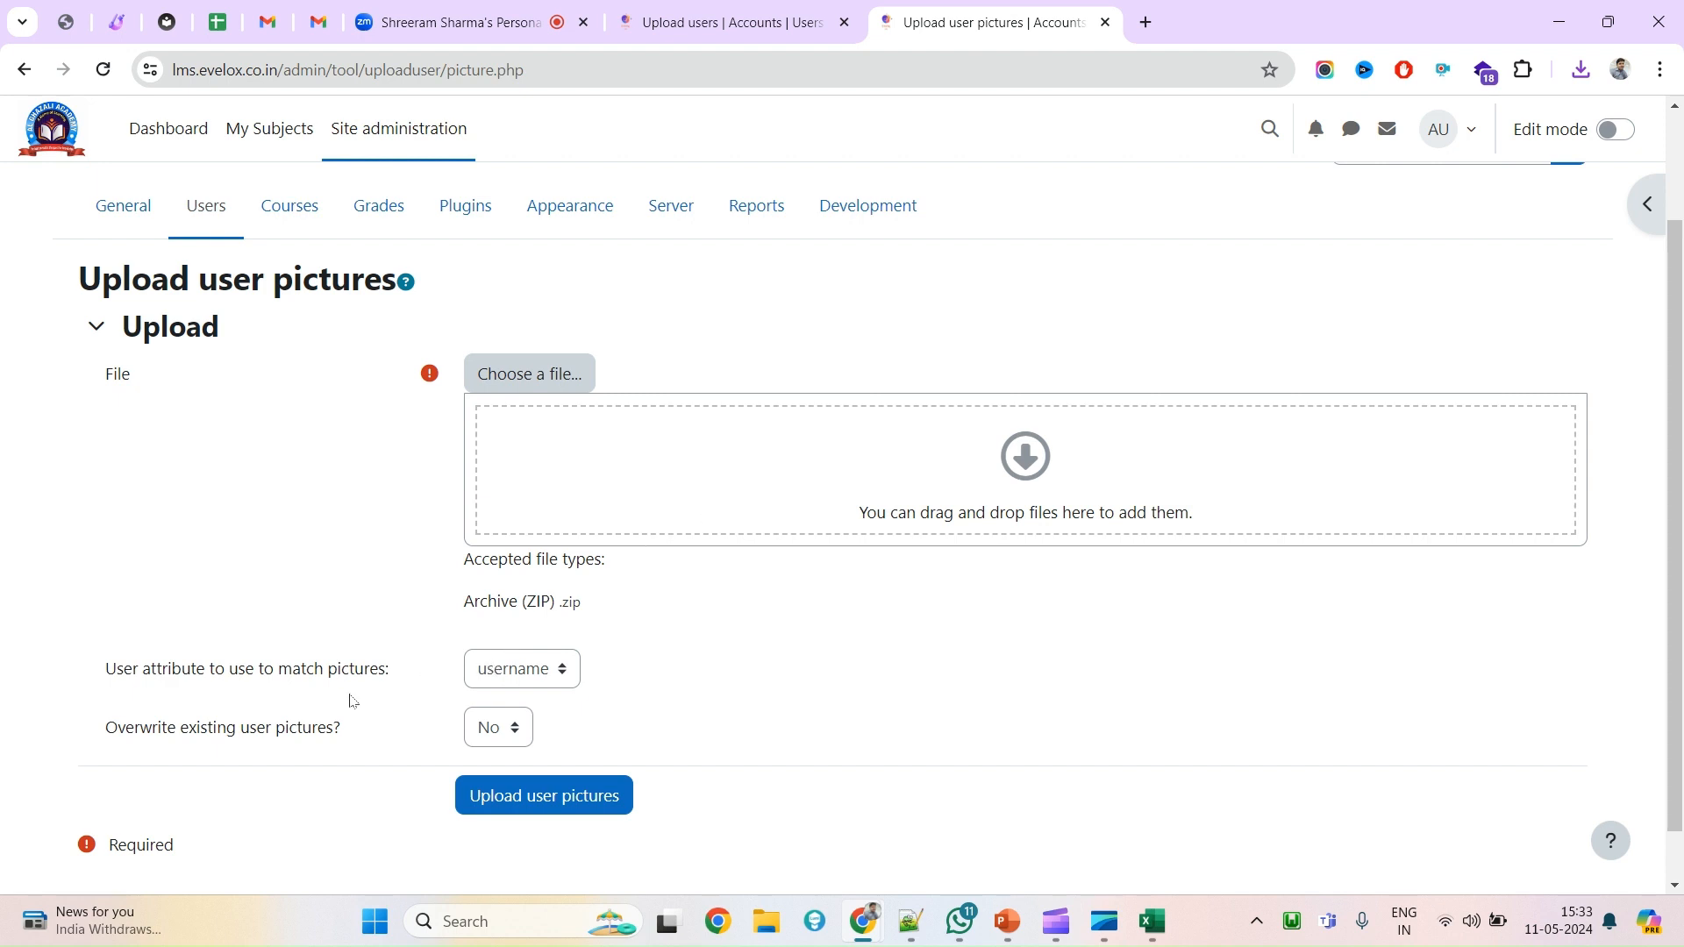
{"action": "left_click", "coordinate": [536, 661]}
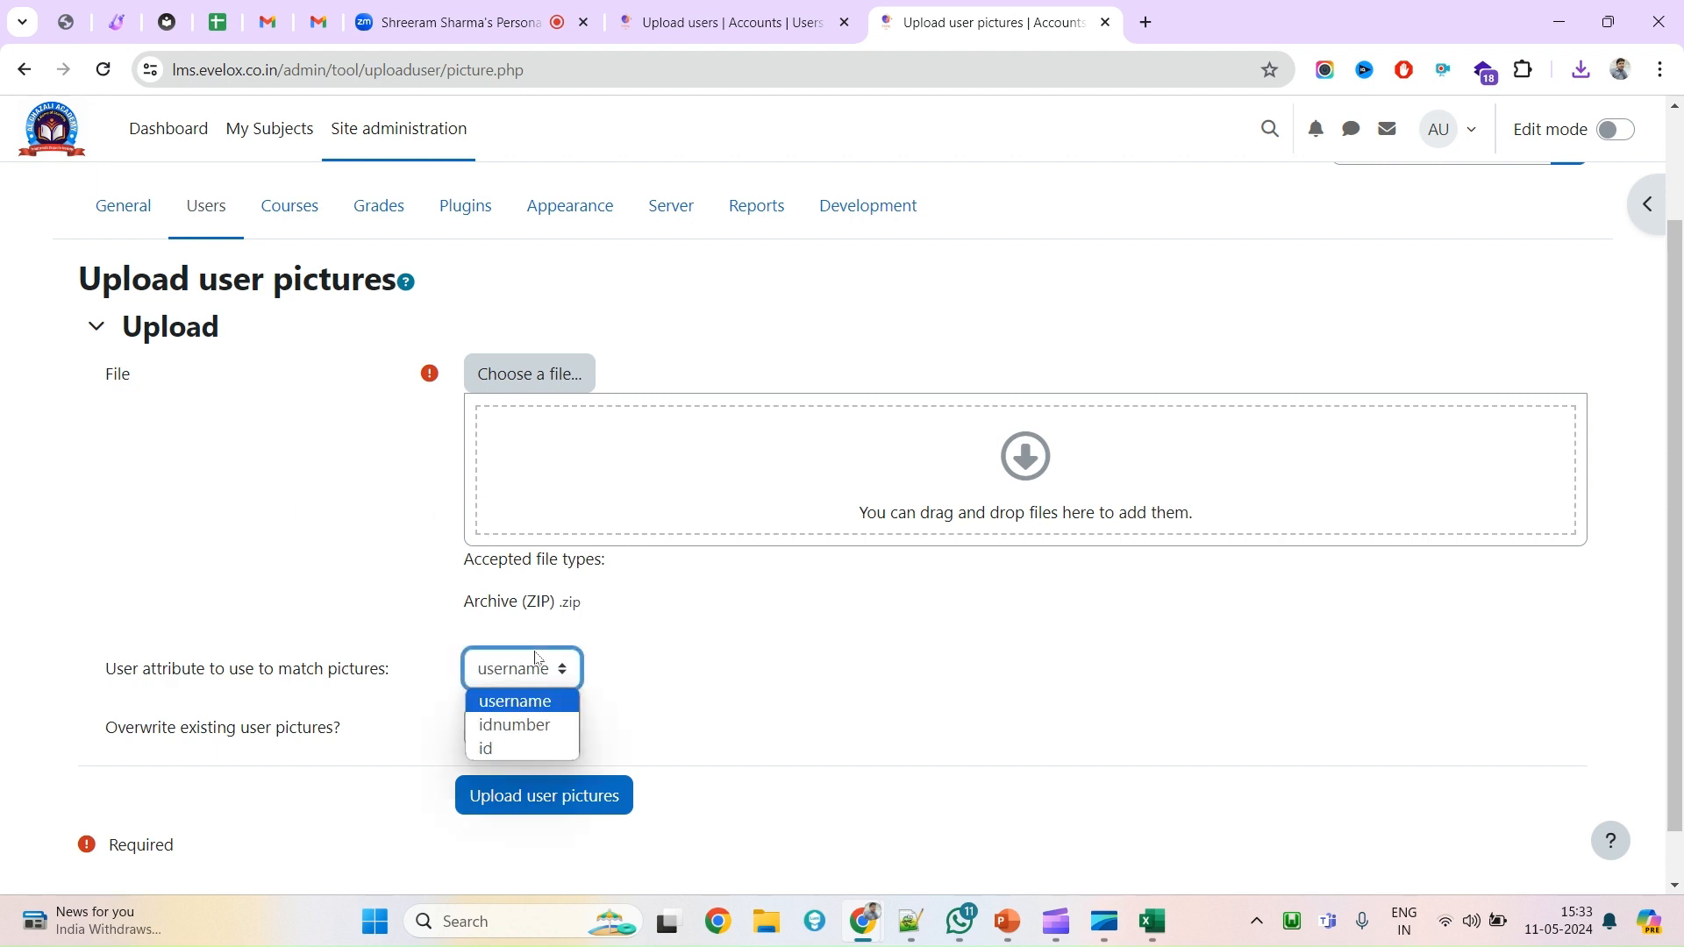
{"action": "left_click", "coordinate": [103, 681]}
{"action": "left_click_drag", "start_coordinate": [105, 677], "coordinate": [386, 684]}
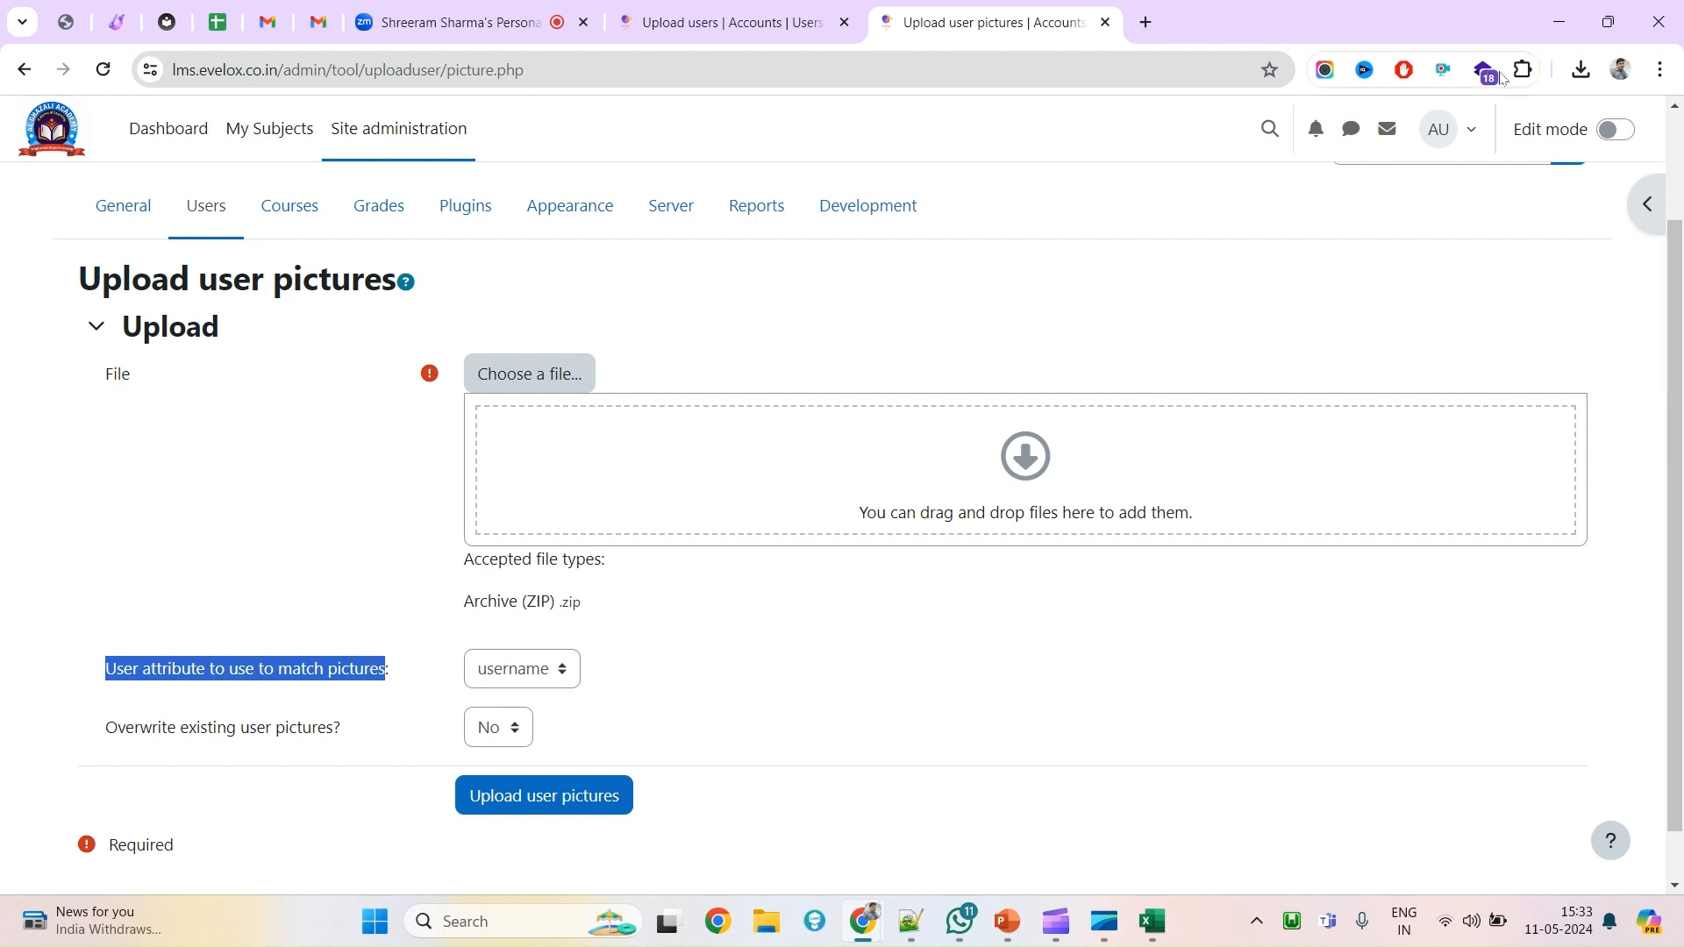
{"action": "left_click", "coordinate": [768, 921]}
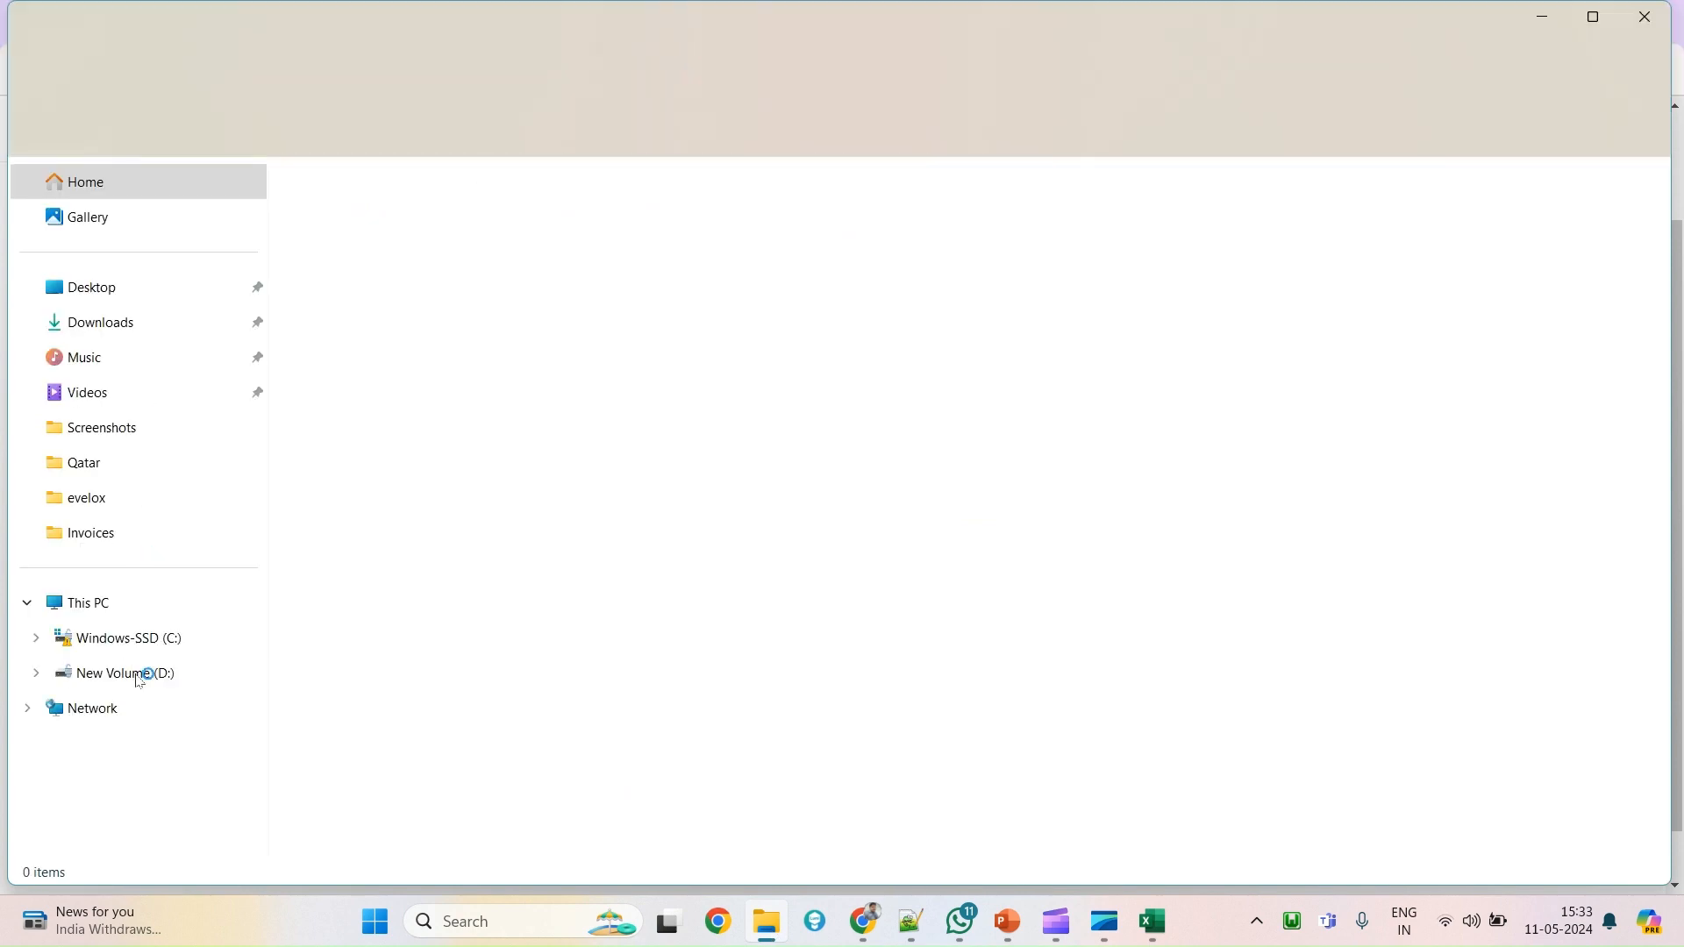
Open the evelox folder on New Volume (D:).
{"action": "left_click", "coordinate": [235, 673]}
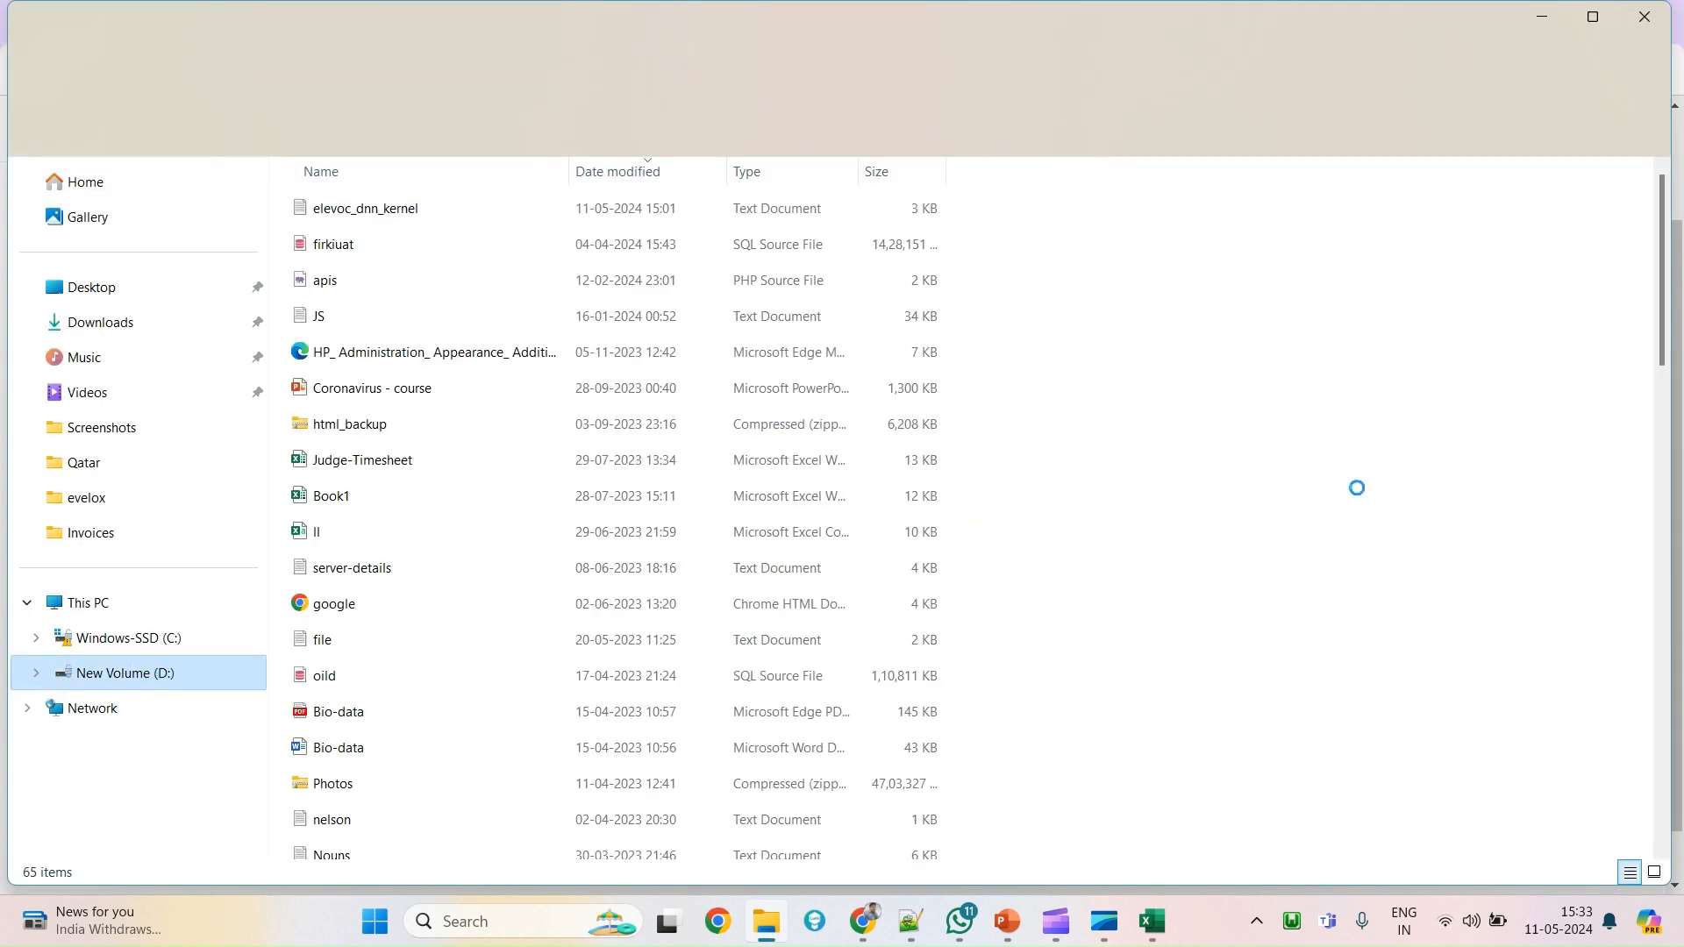
{"action": "key", "text": "w"}
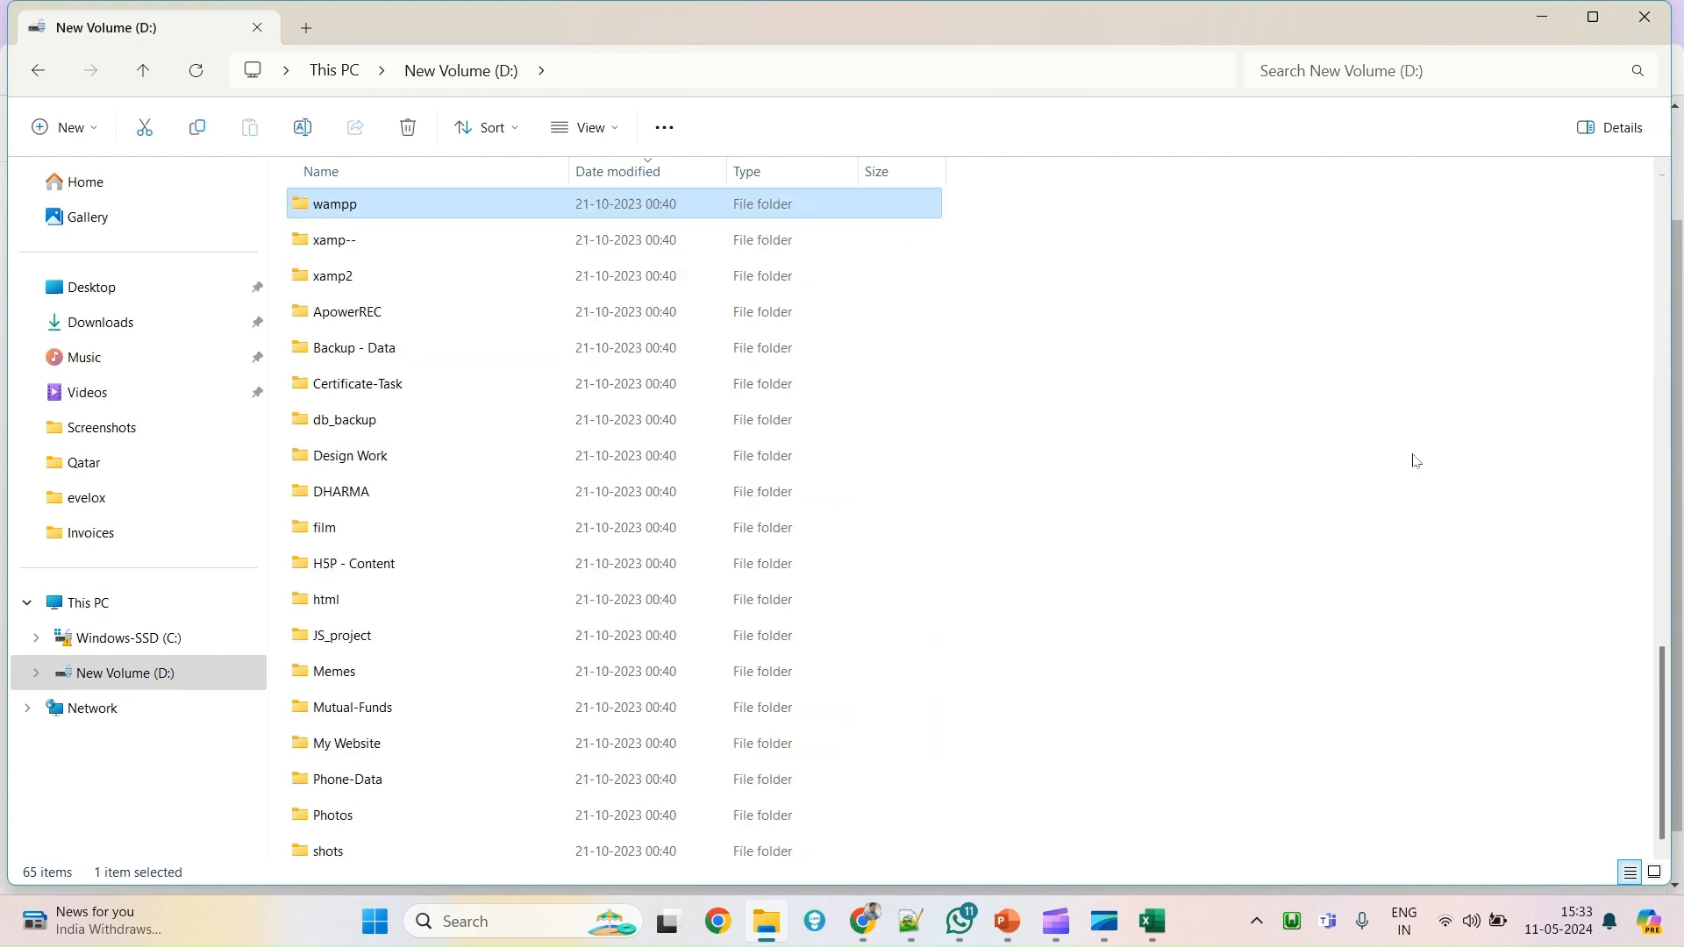
{"action": "key", "text": "x"}
{"action": "key", "text": "e"}
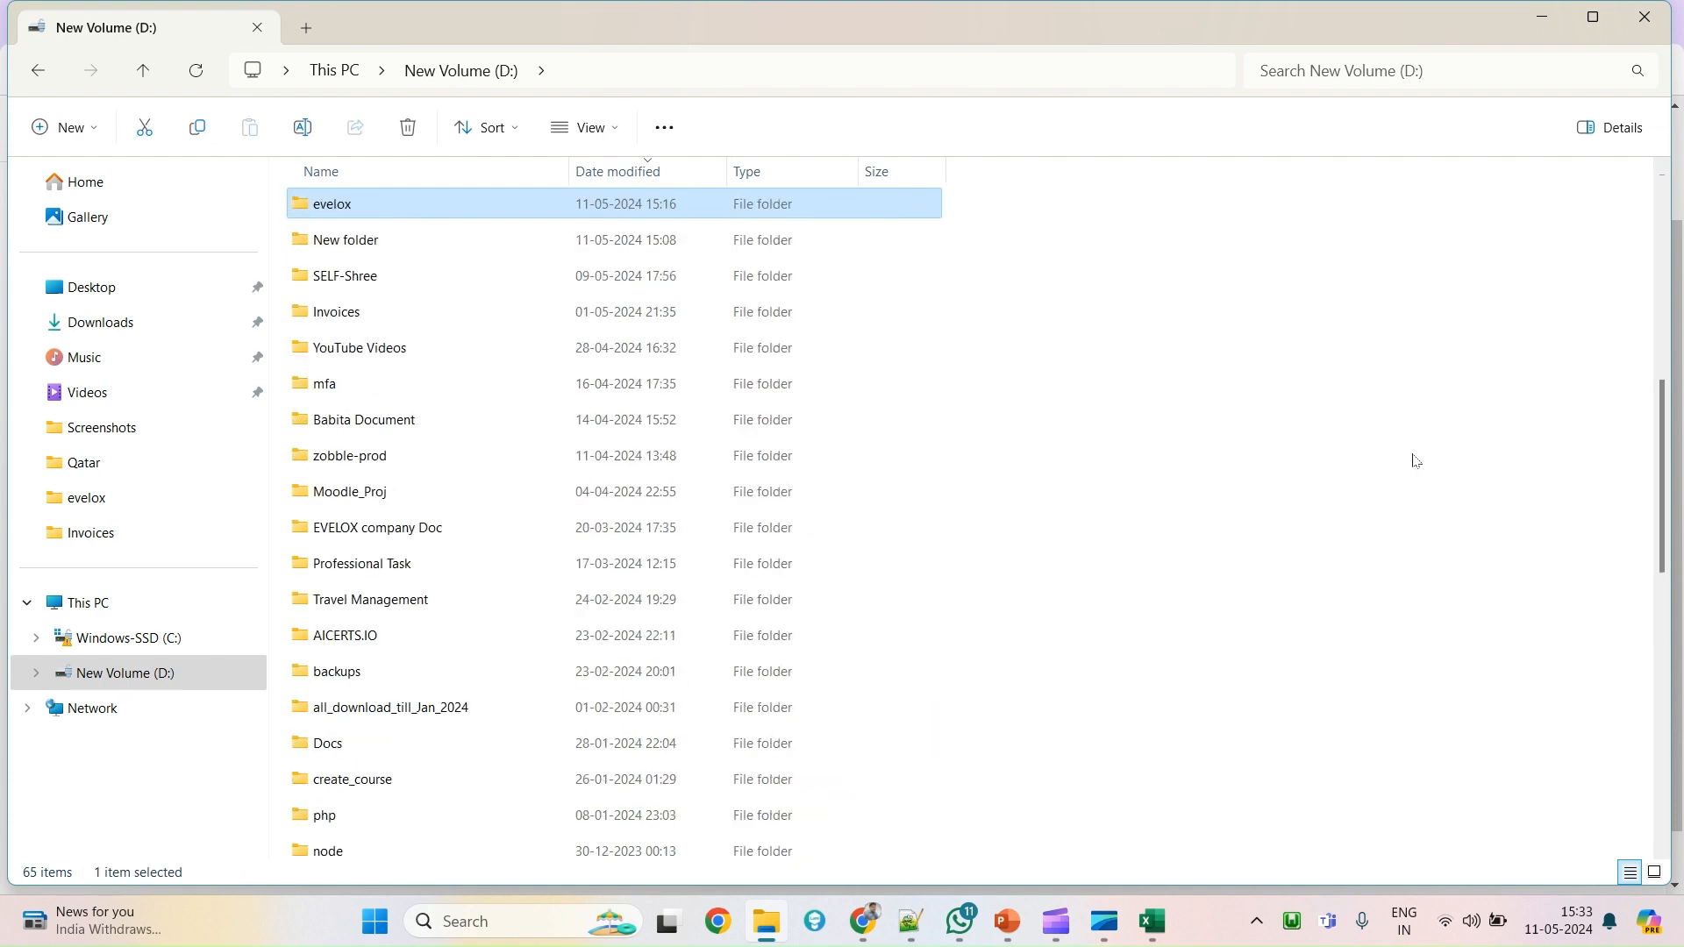
{"action": "key", "text": "Return"}
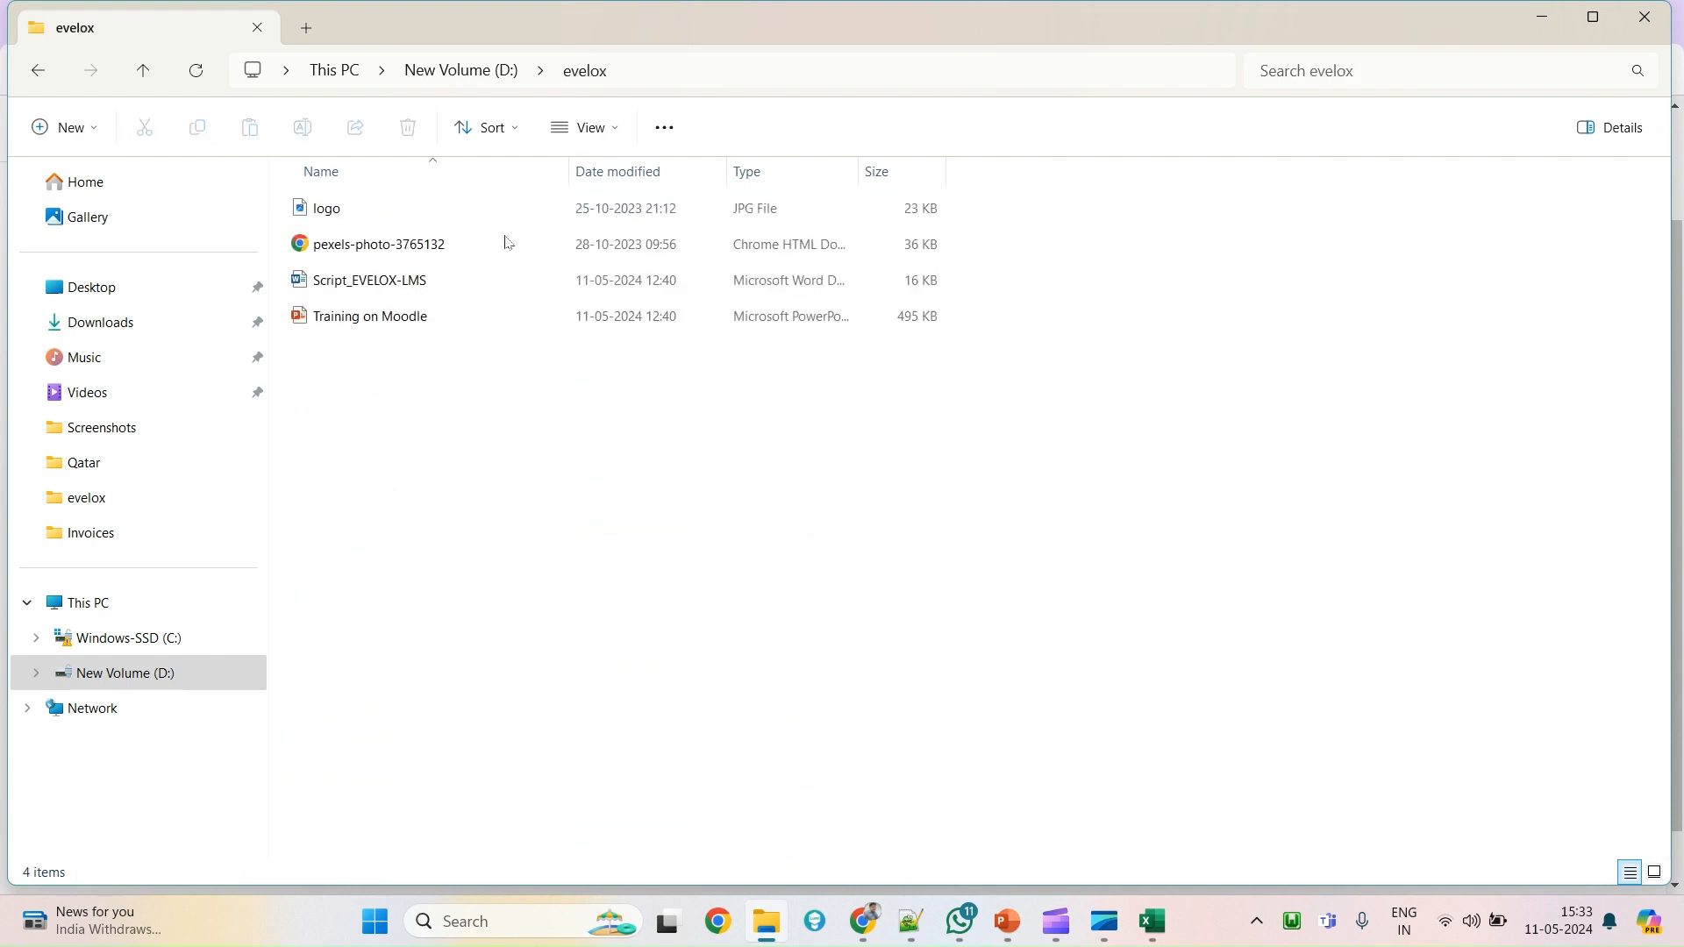
Create a new folder named pics inside evelox and open it.
{"action": "right_click", "coordinate": [679, 475]}
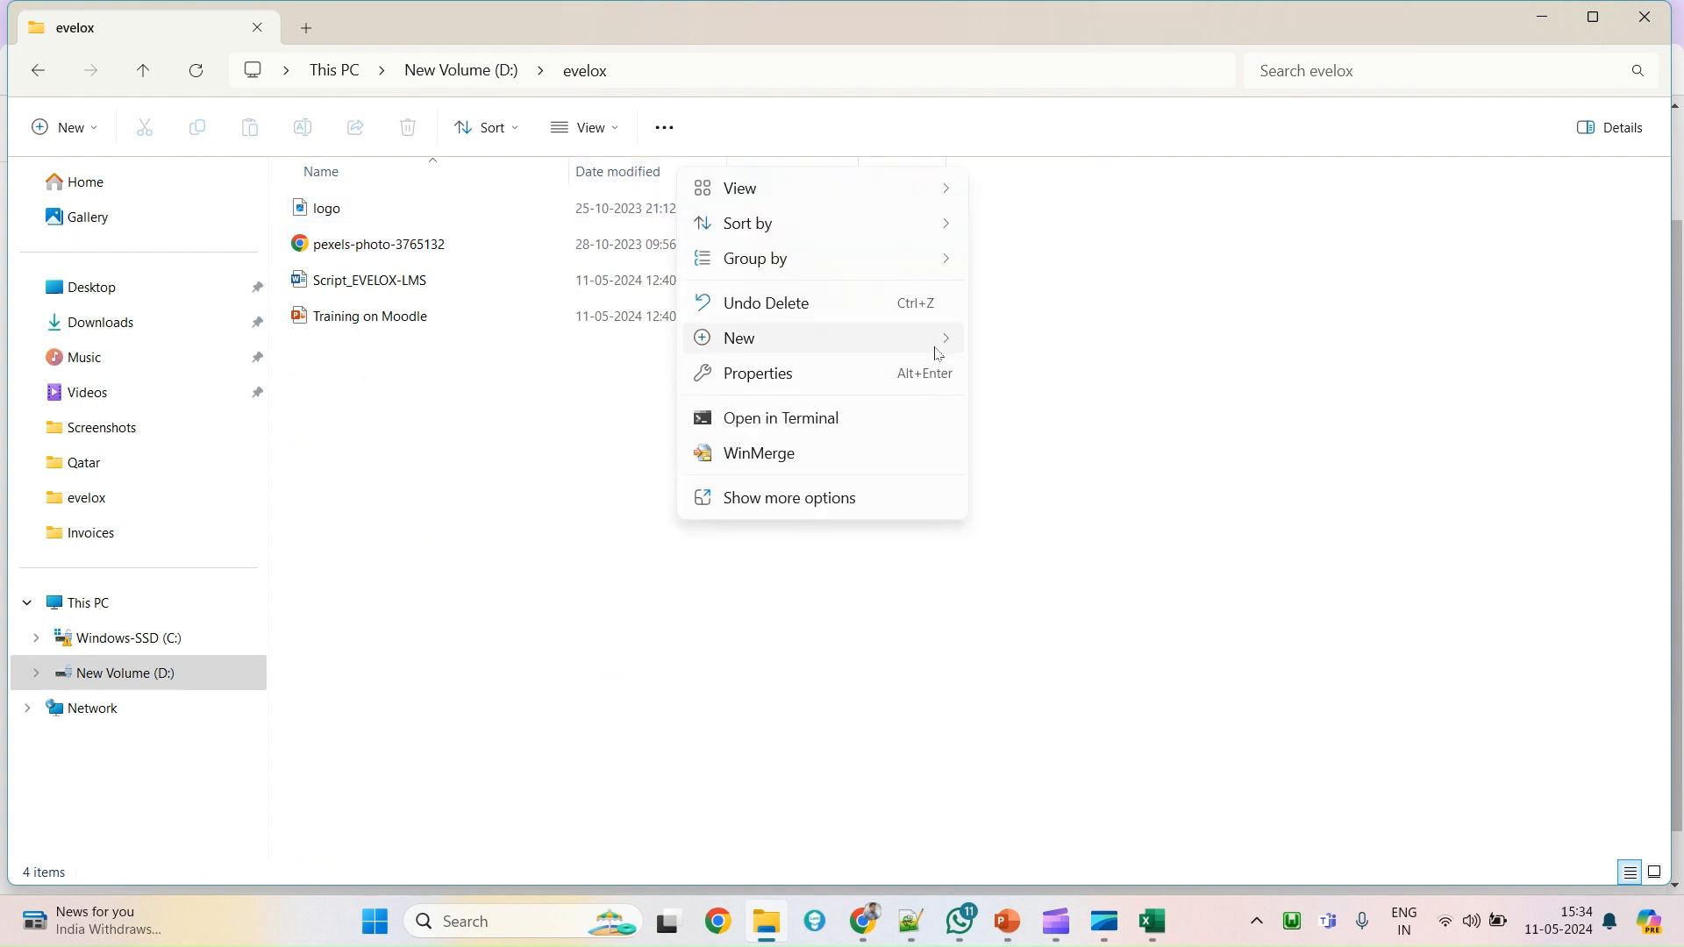
{"action": "mouse_move", "coordinate": [938, 350]}
{"action": "left_click", "coordinate": [999, 344]}
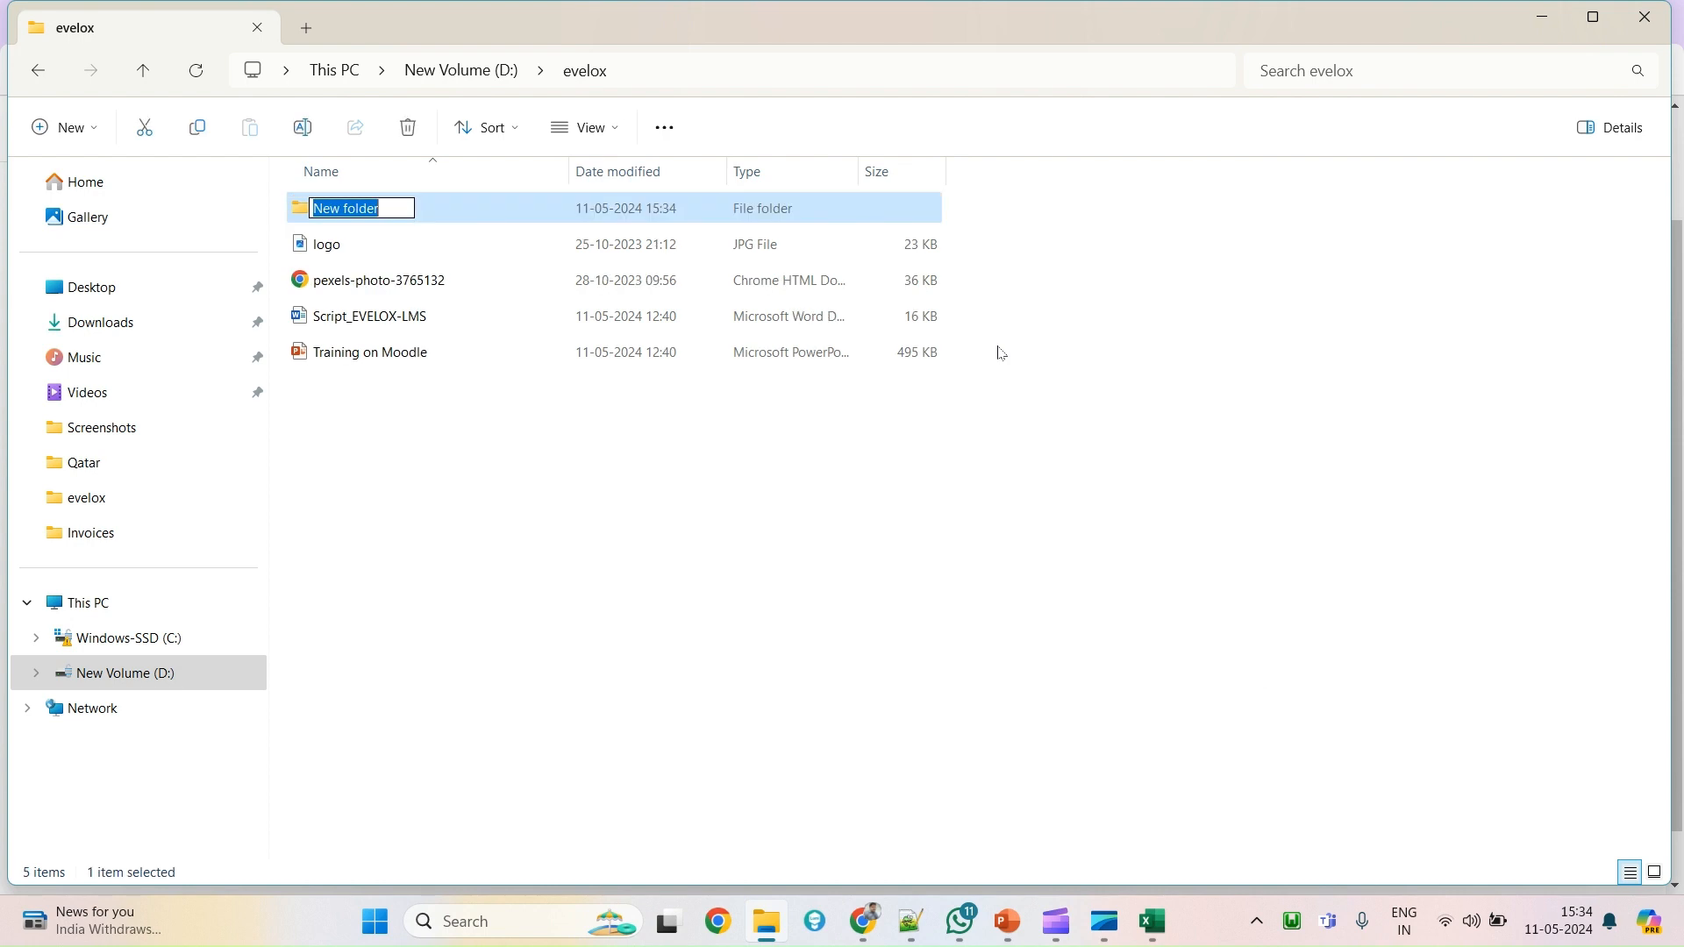
{"action": "type", "text": "pics"}
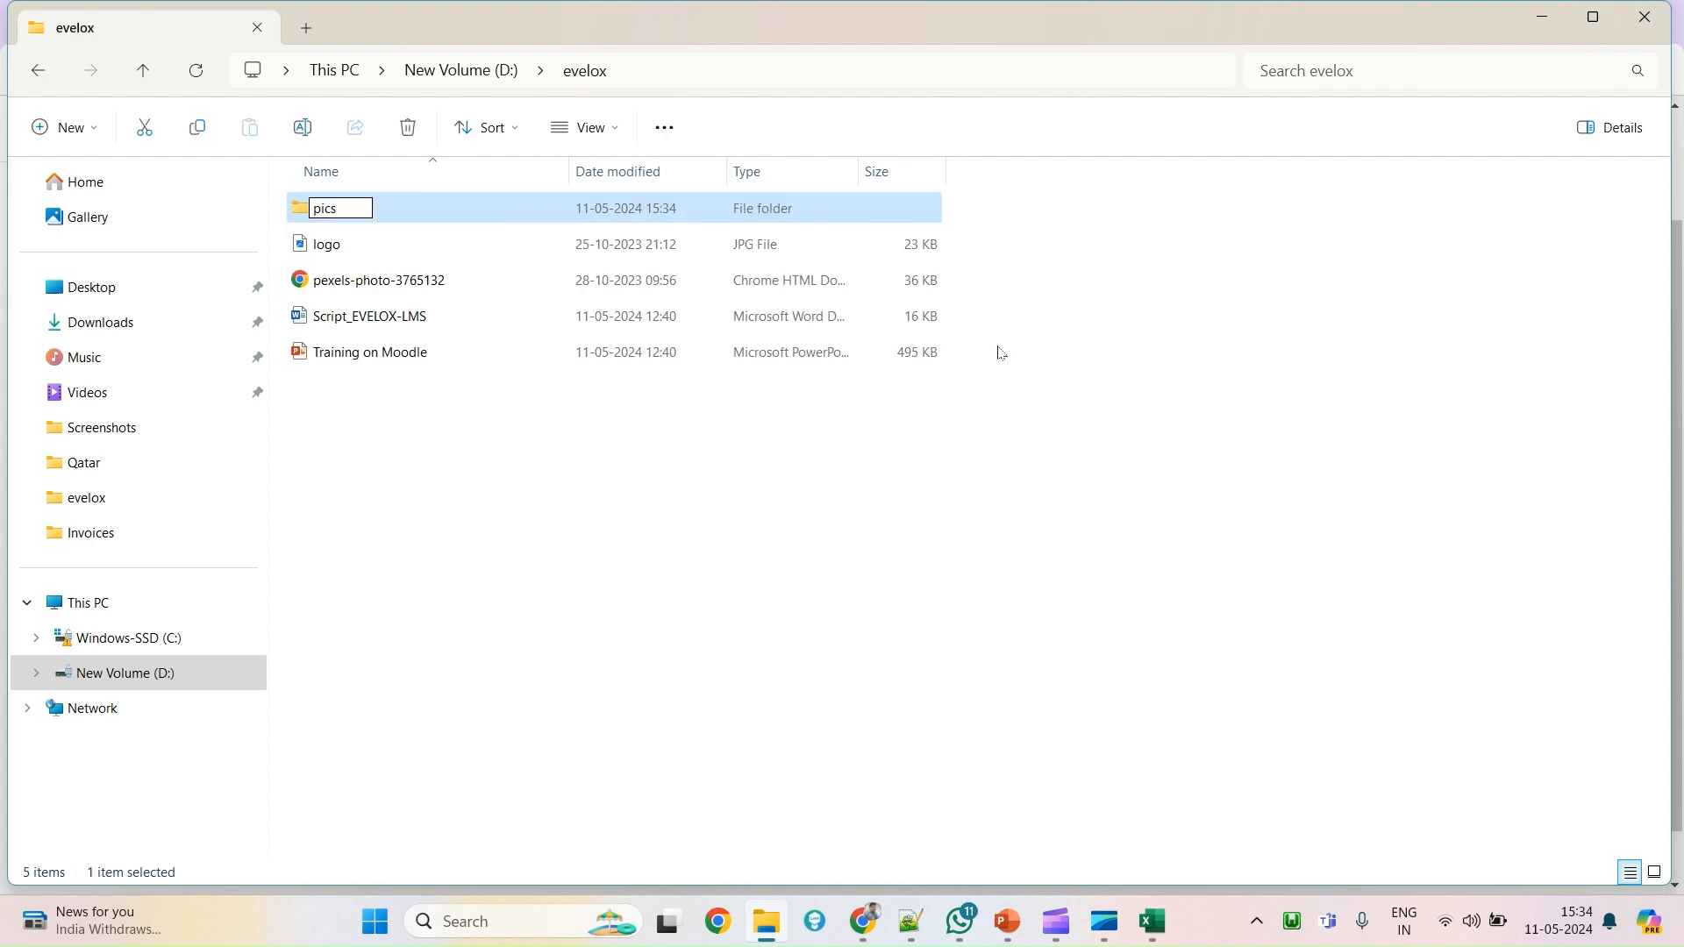
{"action": "key", "text": "Return"}
{"action": "key", "text": "Return"}
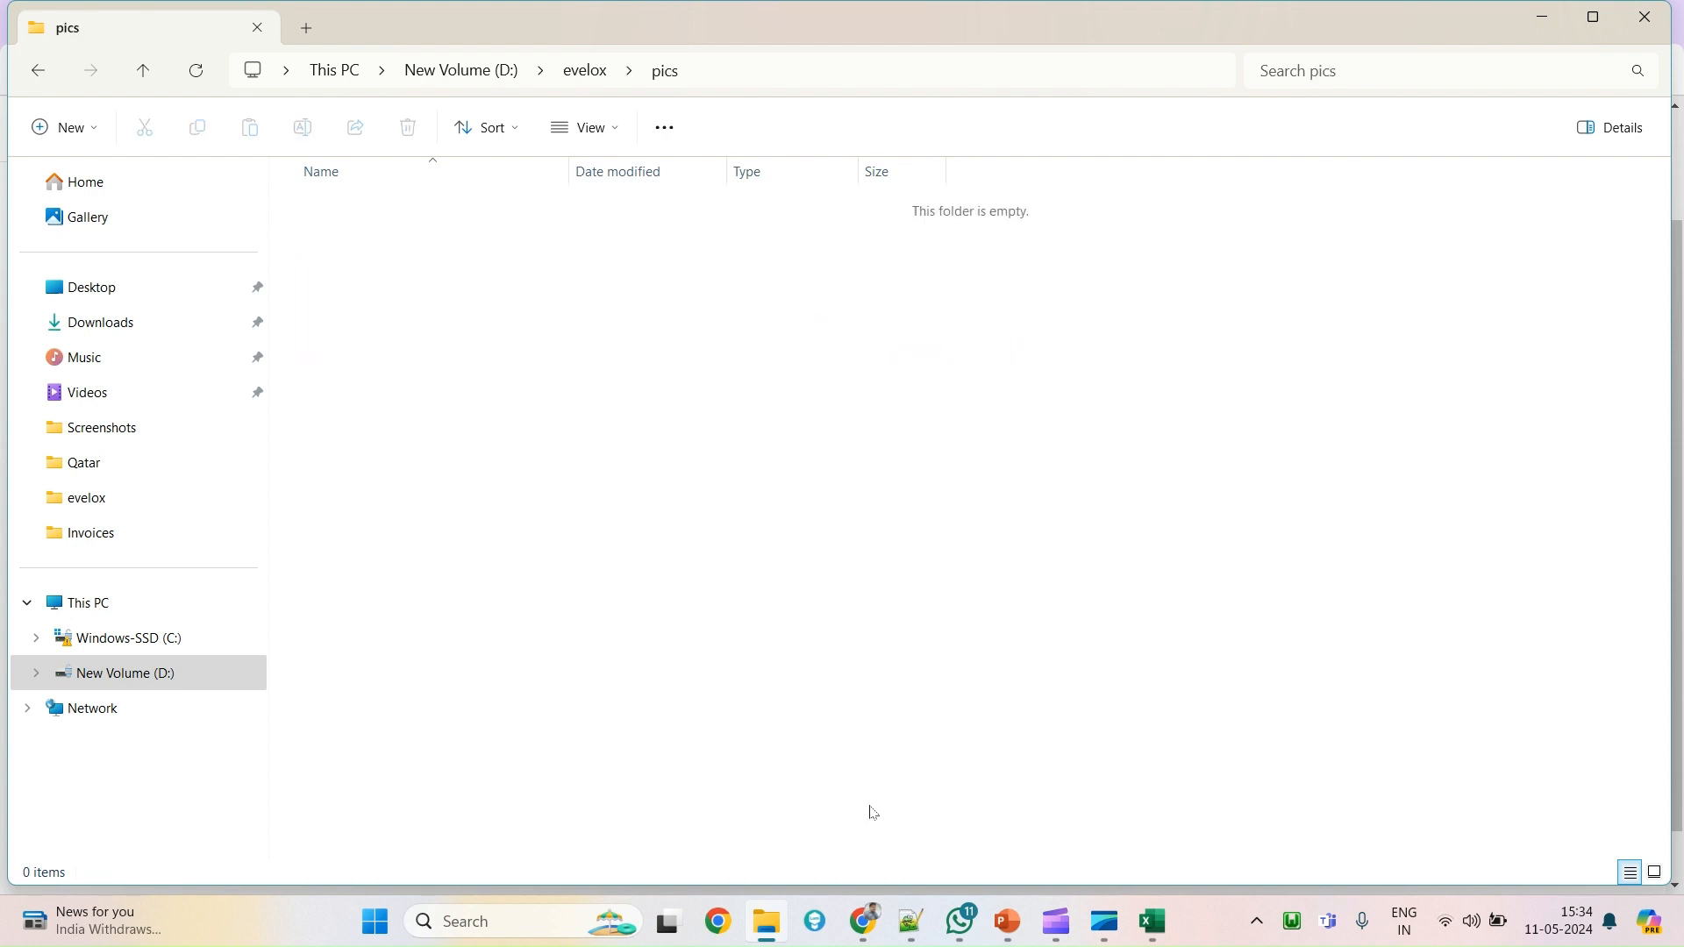
In the Users workbook, widen column B and copy the username student111 from B2.
{"action": "mouse_move", "coordinate": [1159, 935]}
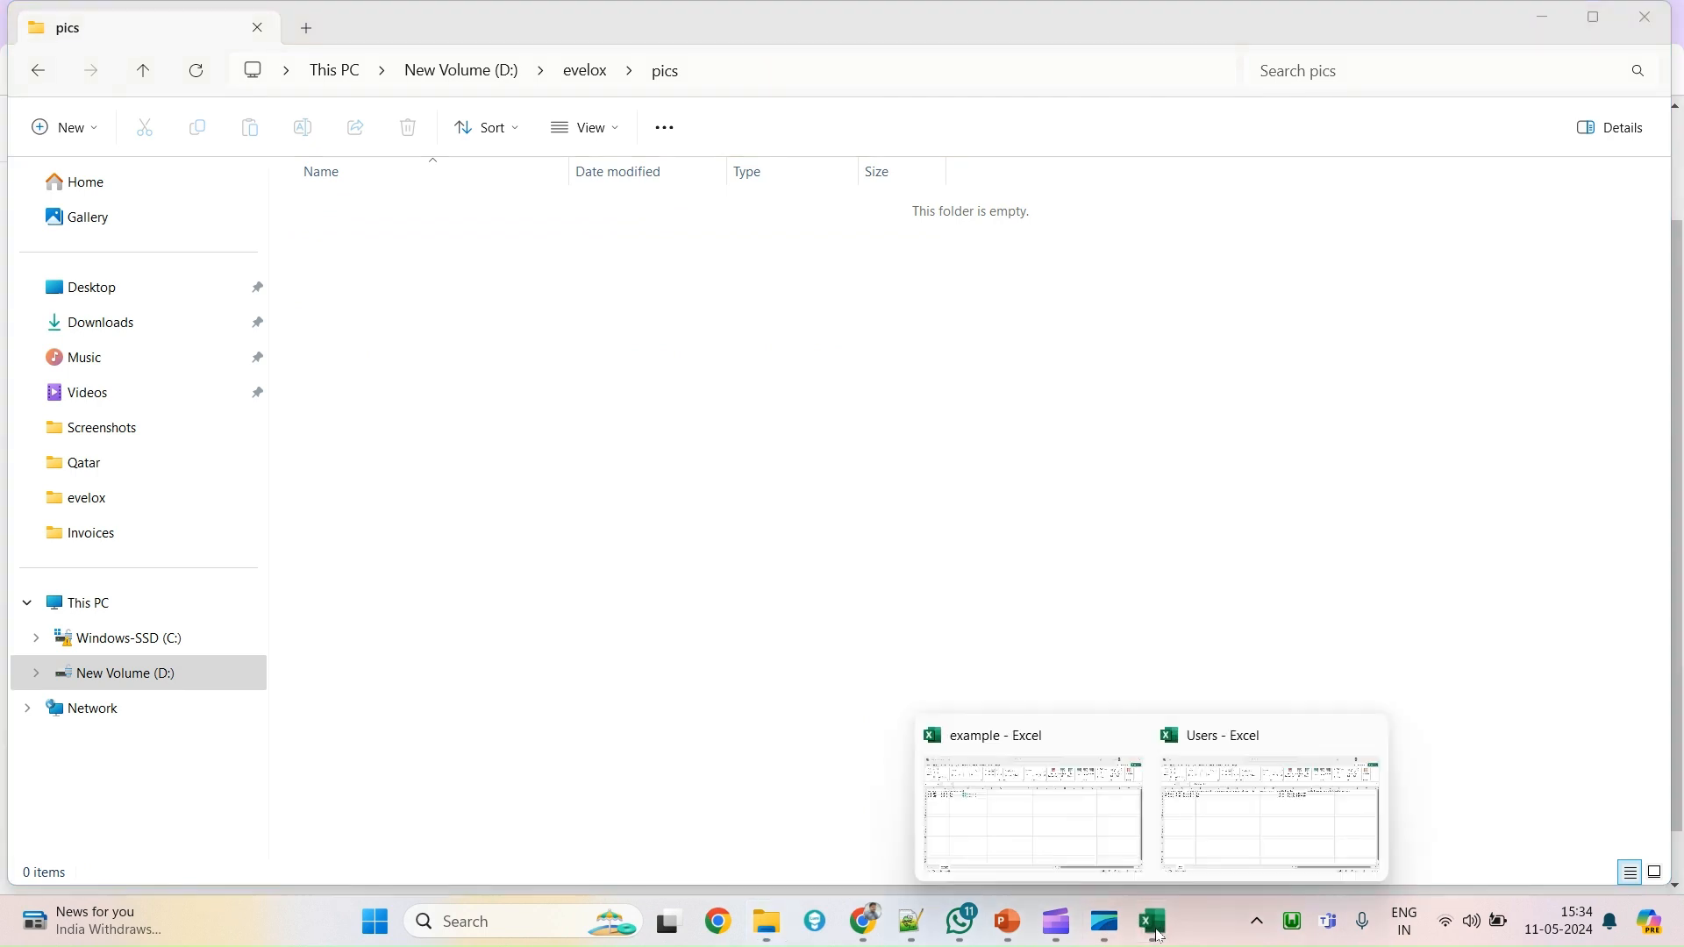
{"action": "left_click", "coordinate": [1169, 748]}
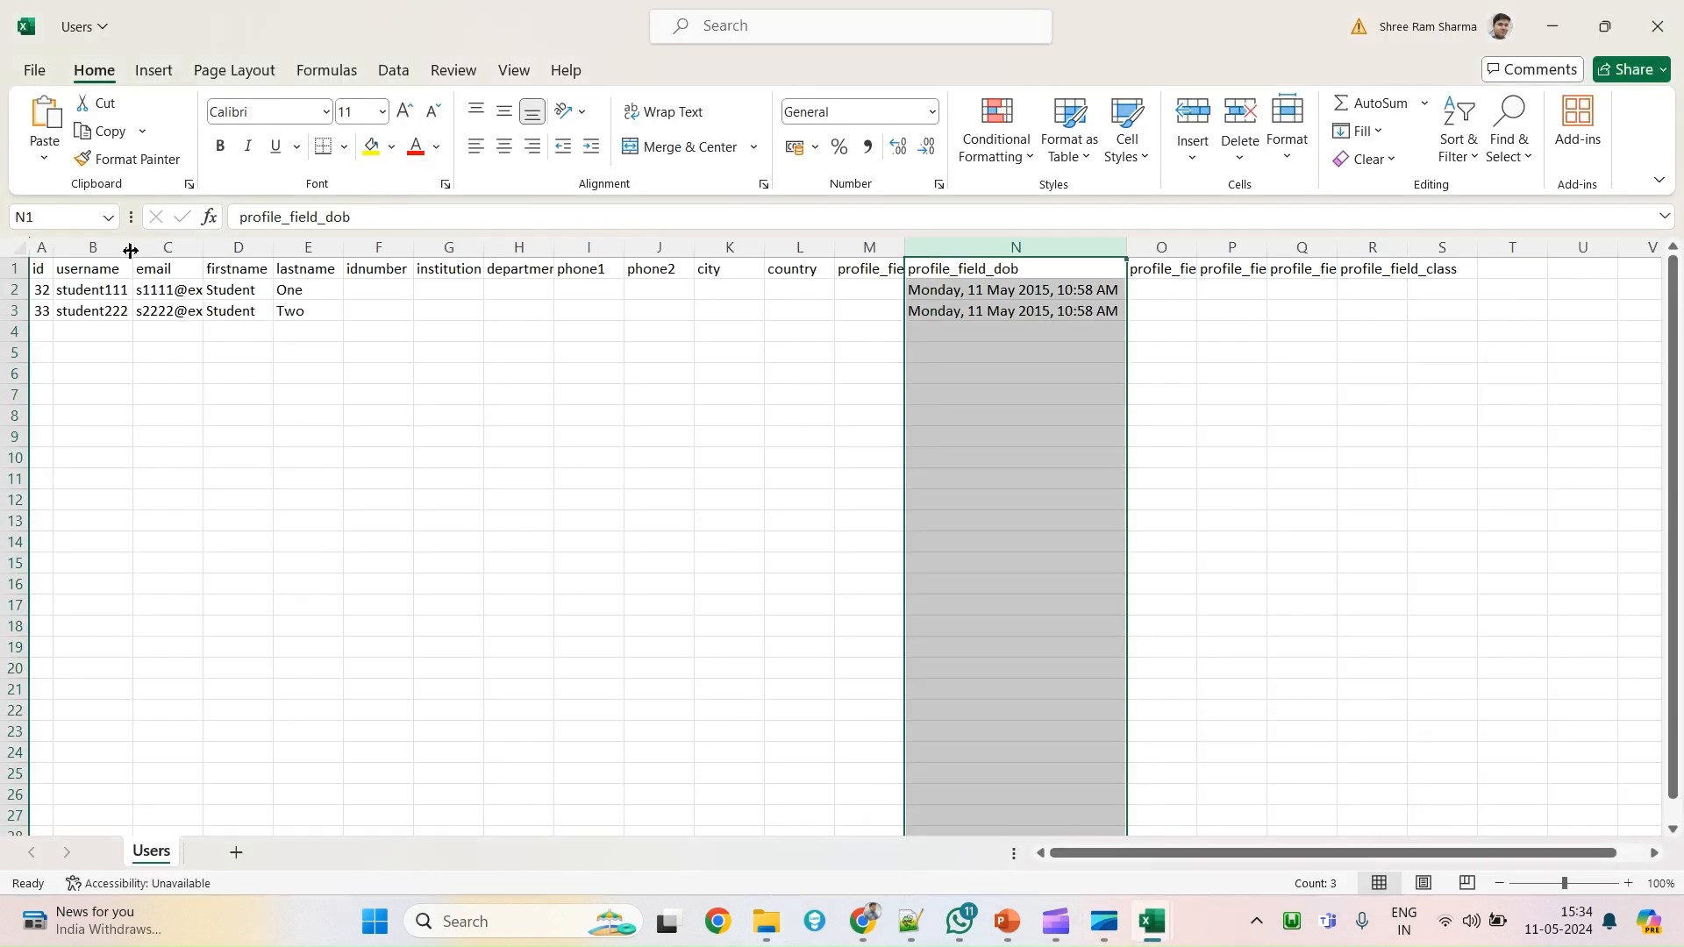
{"action": "left_click_drag", "start_coordinate": [131, 249], "coordinate": [172, 249]}
{"action": "left_click", "coordinate": [116, 290]}
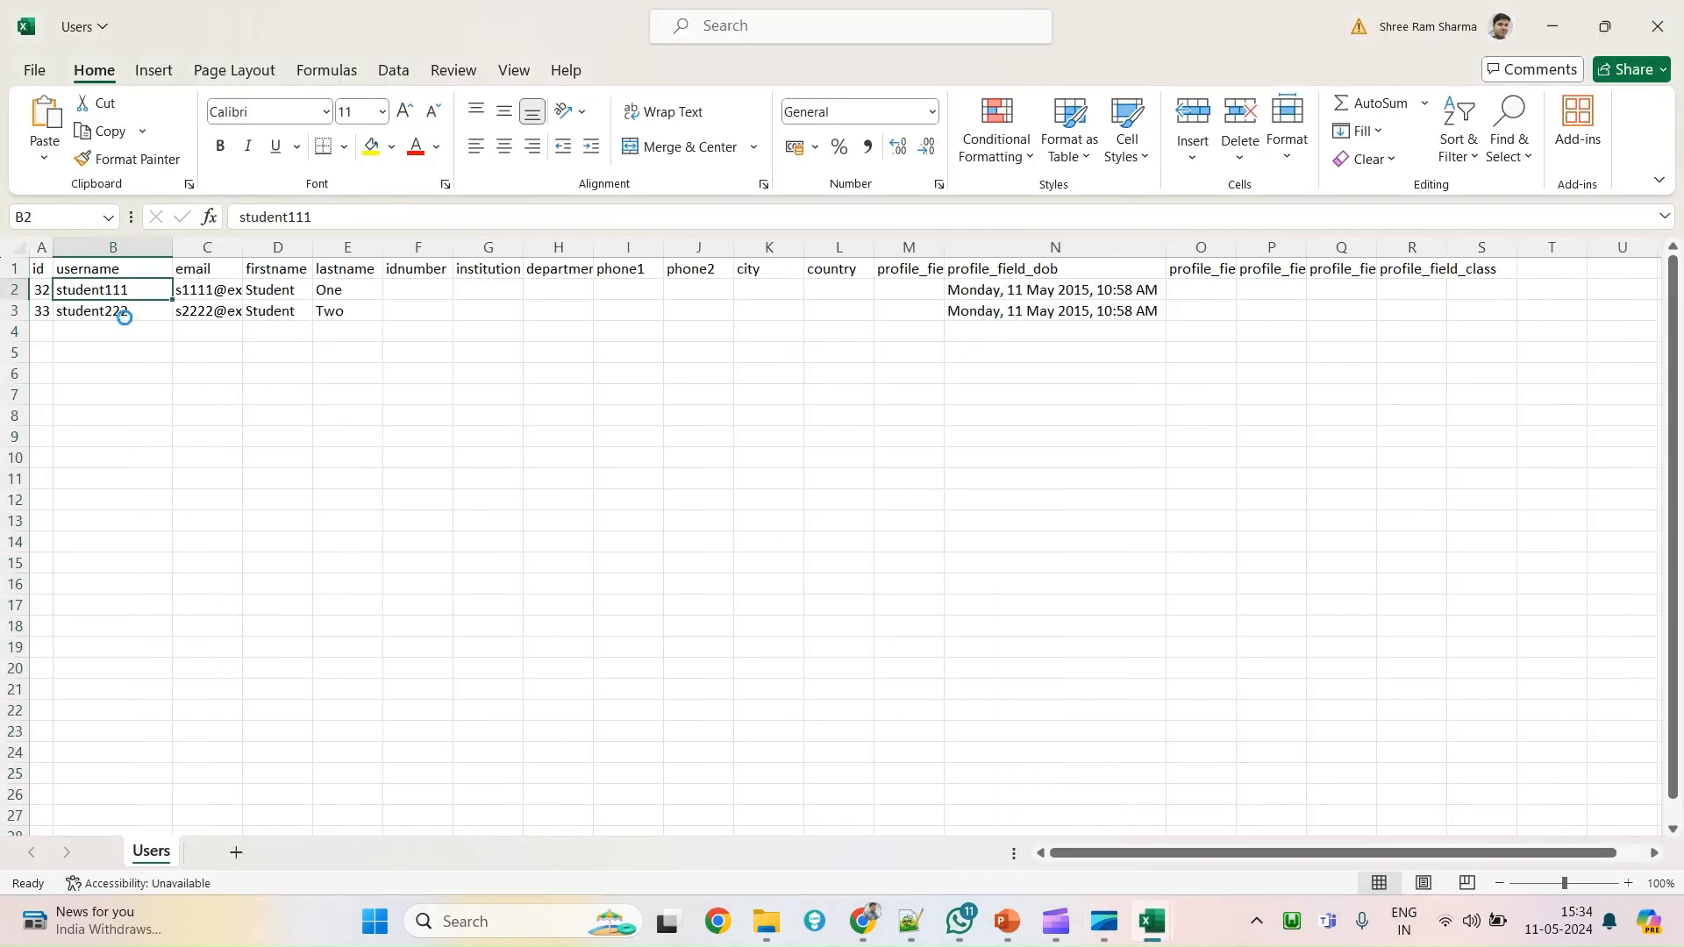
{"action": "key", "text": "ctrl+c"}
Copy the two Customize Your Reports images from Downloads and return to the pics folder.
{"action": "key", "text": "alt+Tab"}
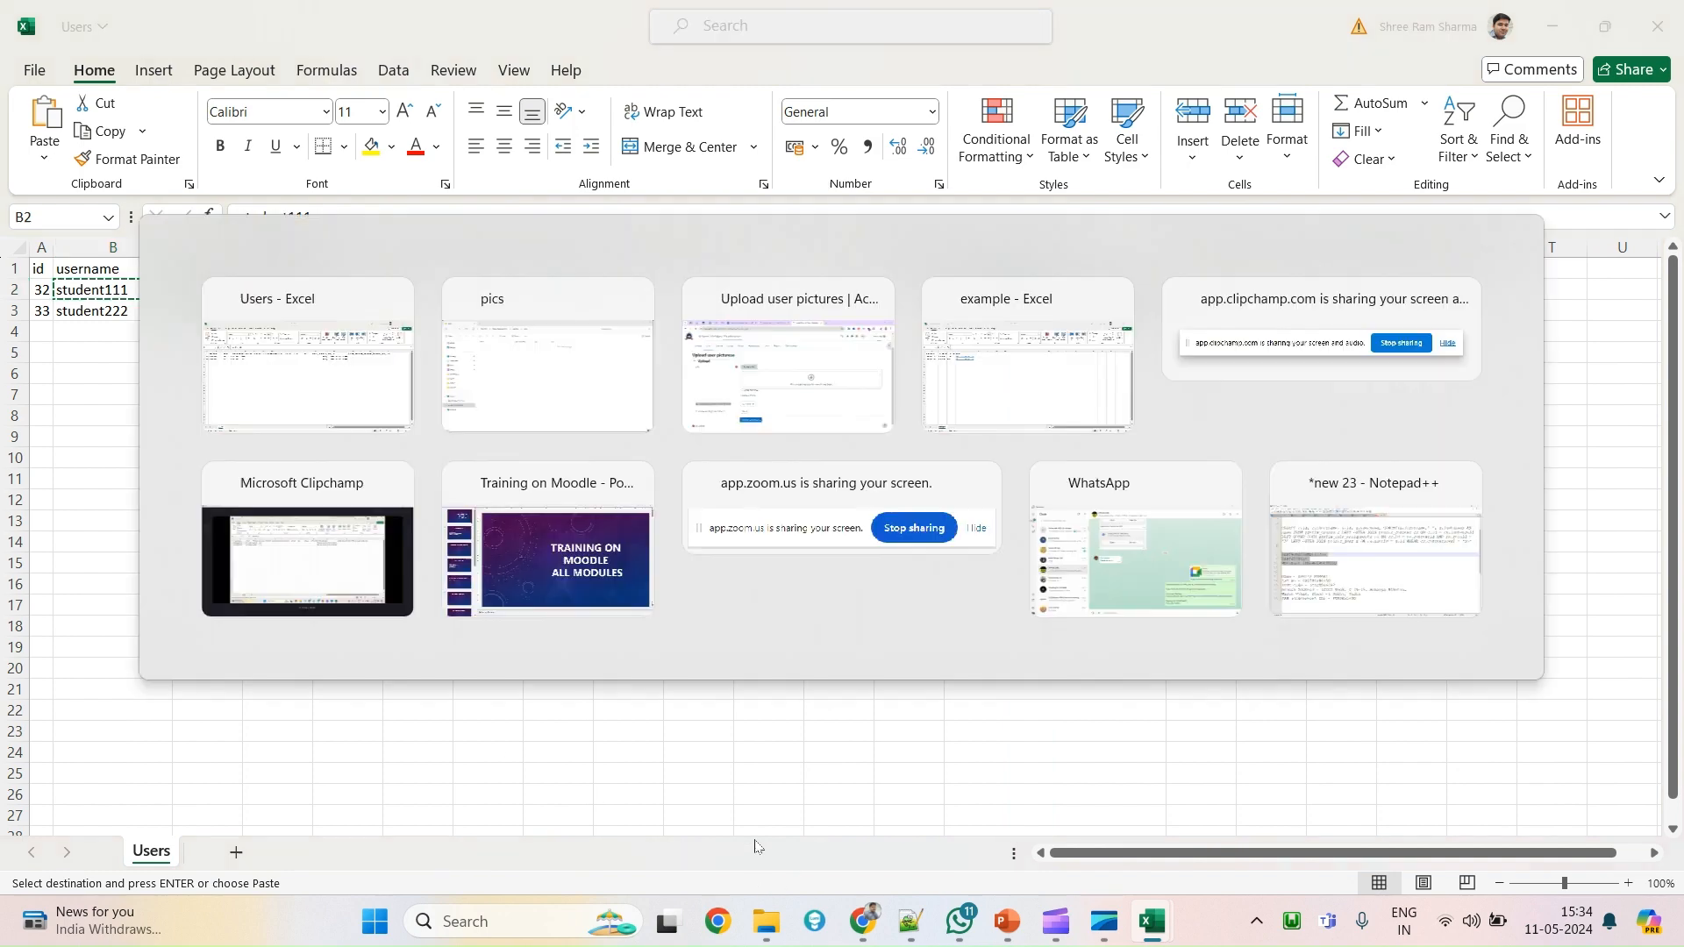
{"action": "left_click", "coordinate": [97, 339]}
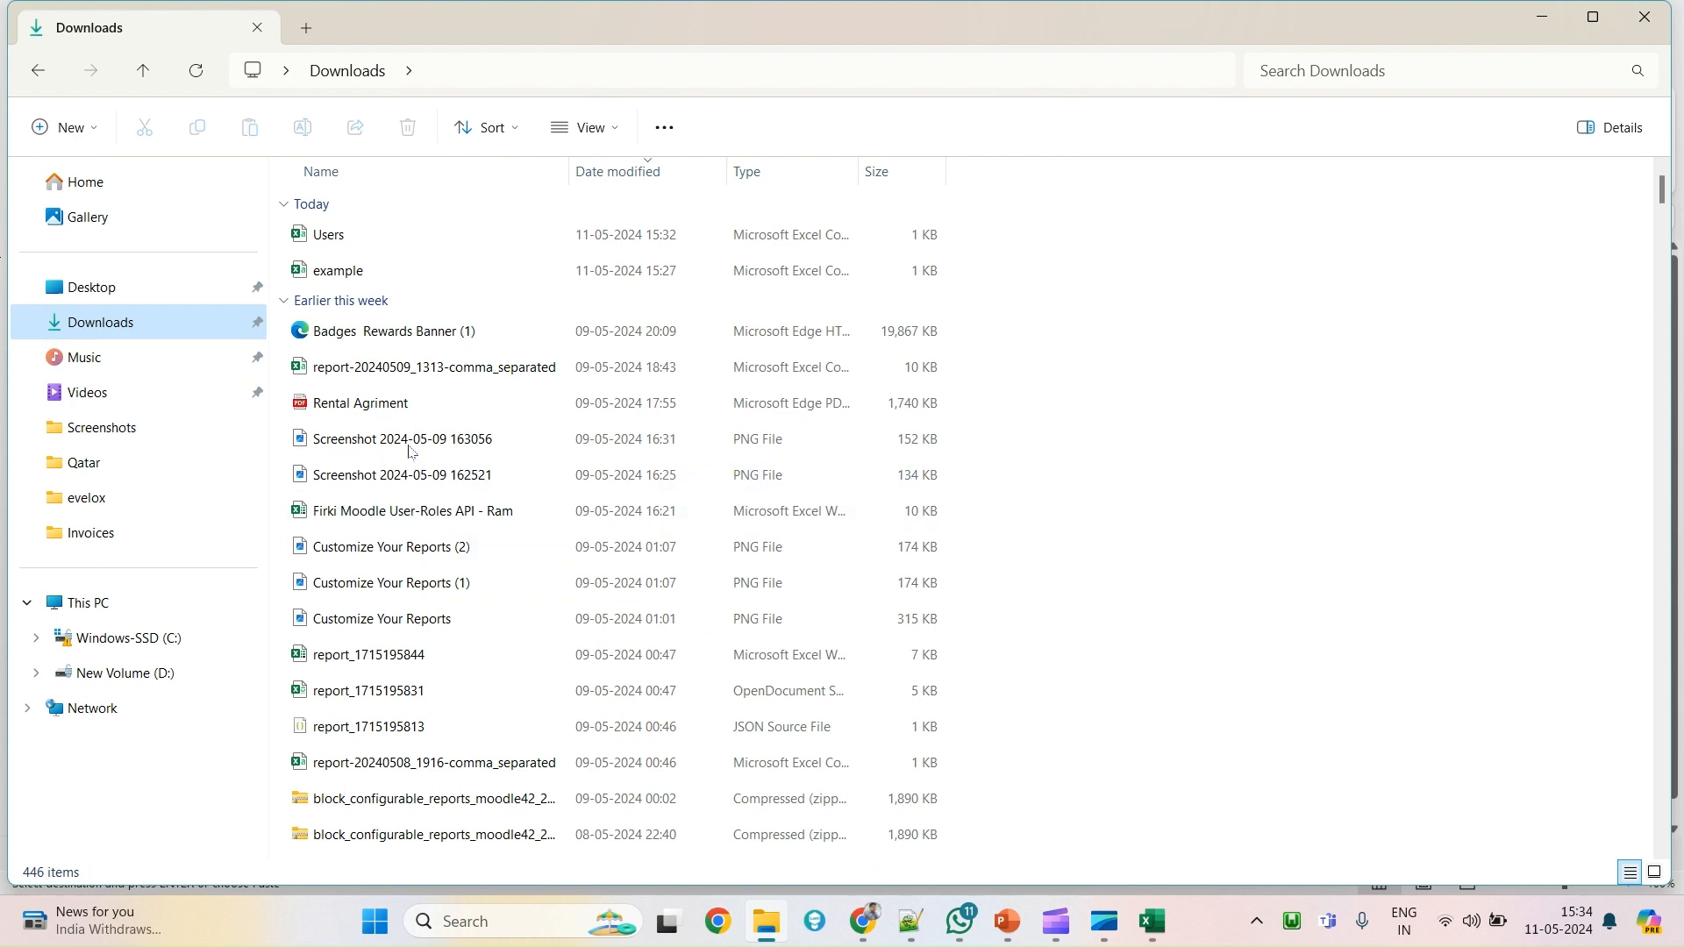
{"action": "left_click", "coordinate": [420, 558]}
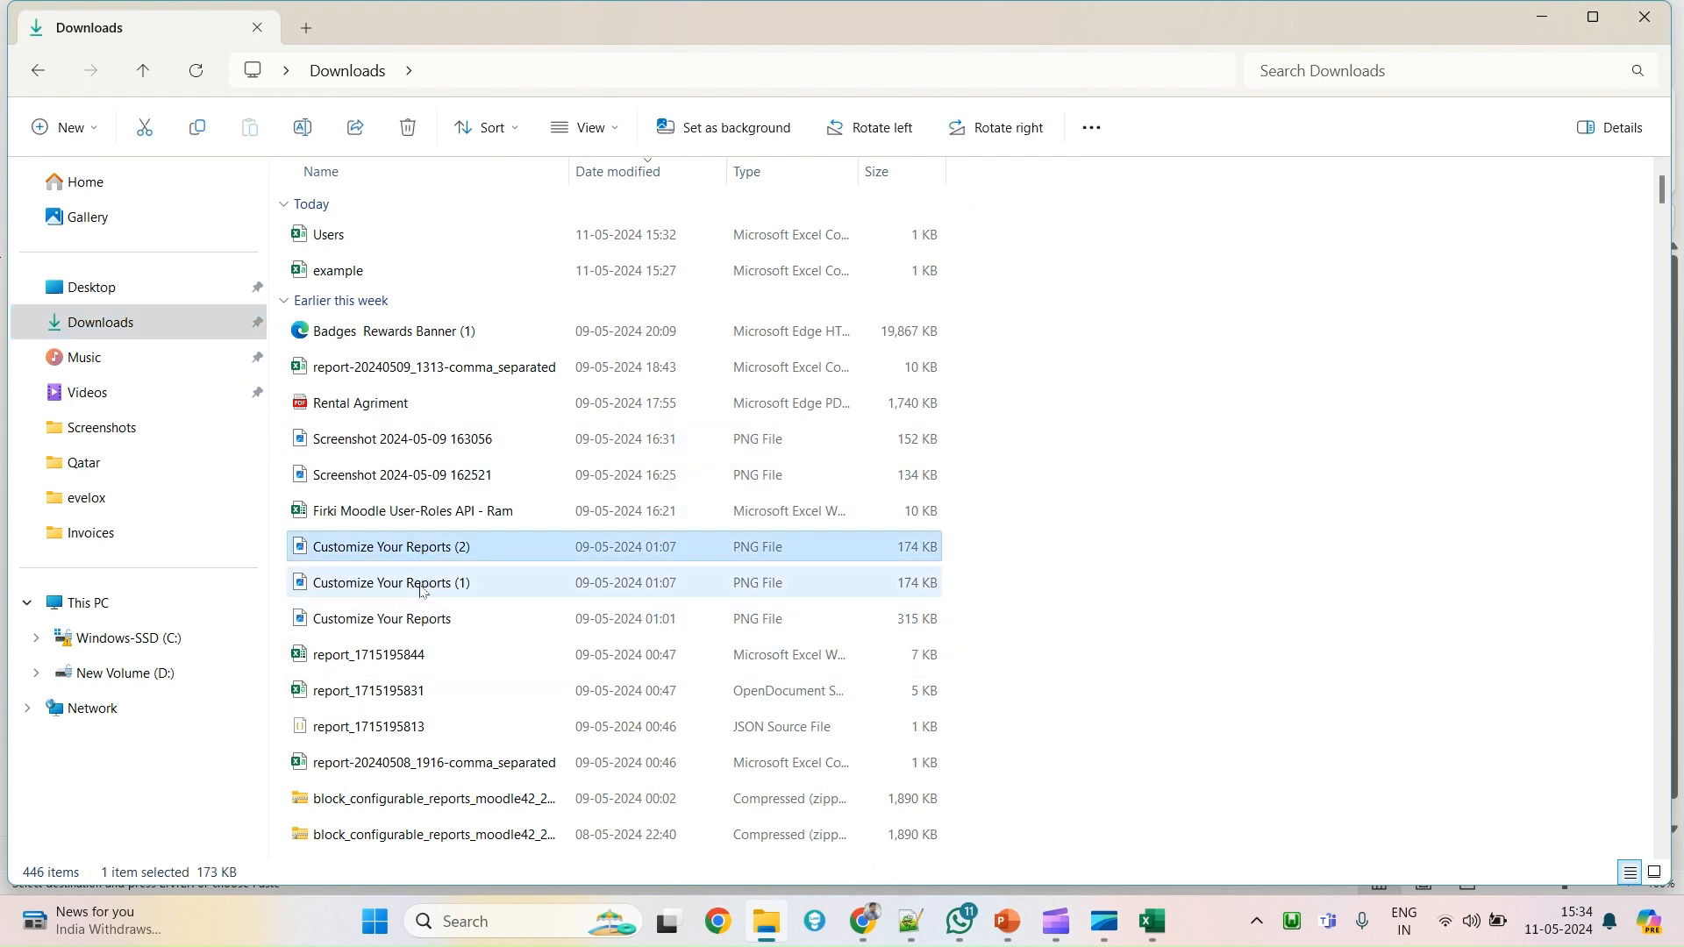
{"action": "left_click", "coordinate": [424, 591], "text": "ctrl"}
{"action": "key", "text": "ctrl+c"}
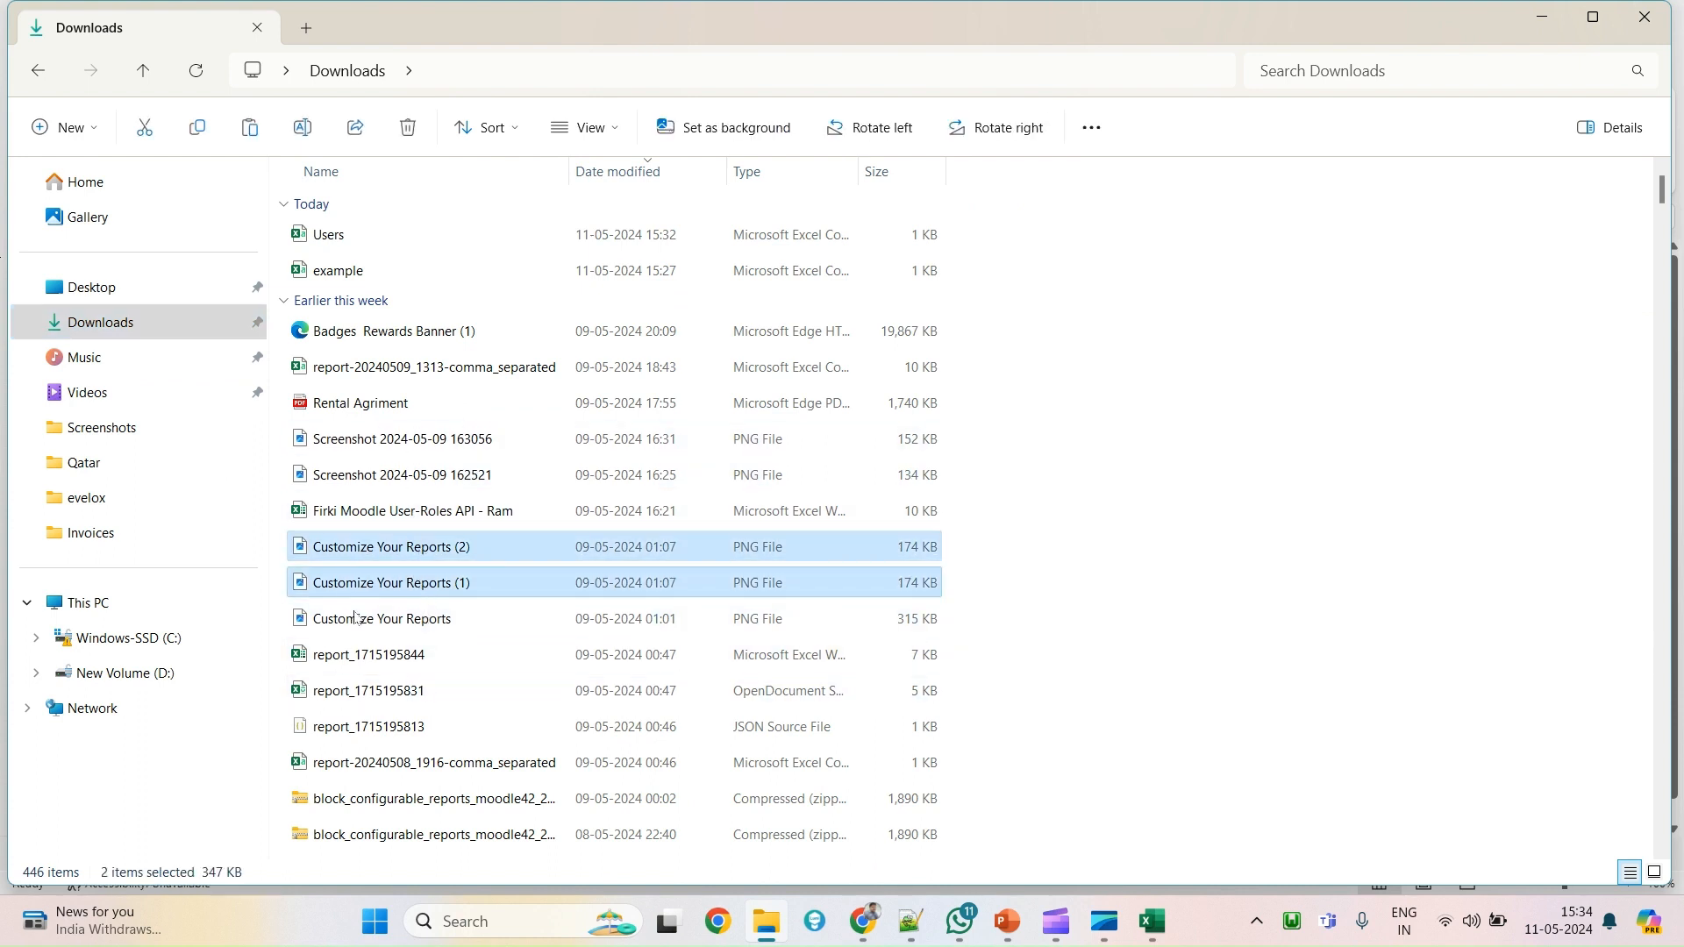
{"action": "left_click", "coordinate": [36, 84]}
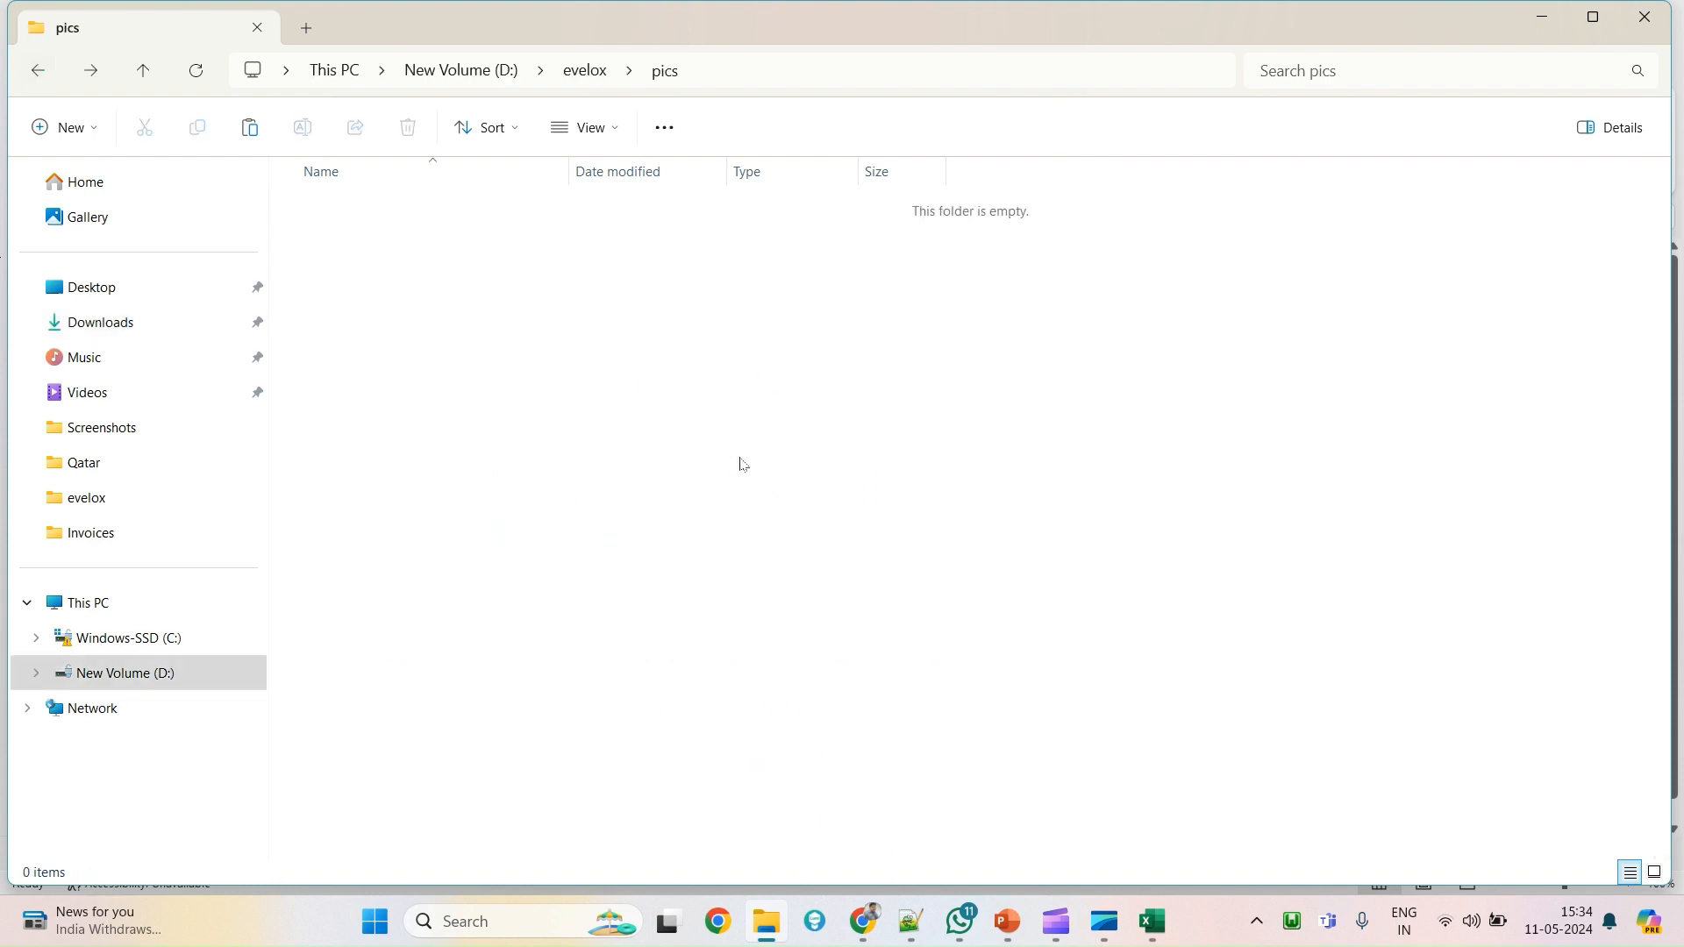
Paste the two images into pics and rename Customize Your Reports (1) to student111.
{"action": "key", "text": "ctrl+v"}
{"action": "left_click", "coordinate": [633, 391]}
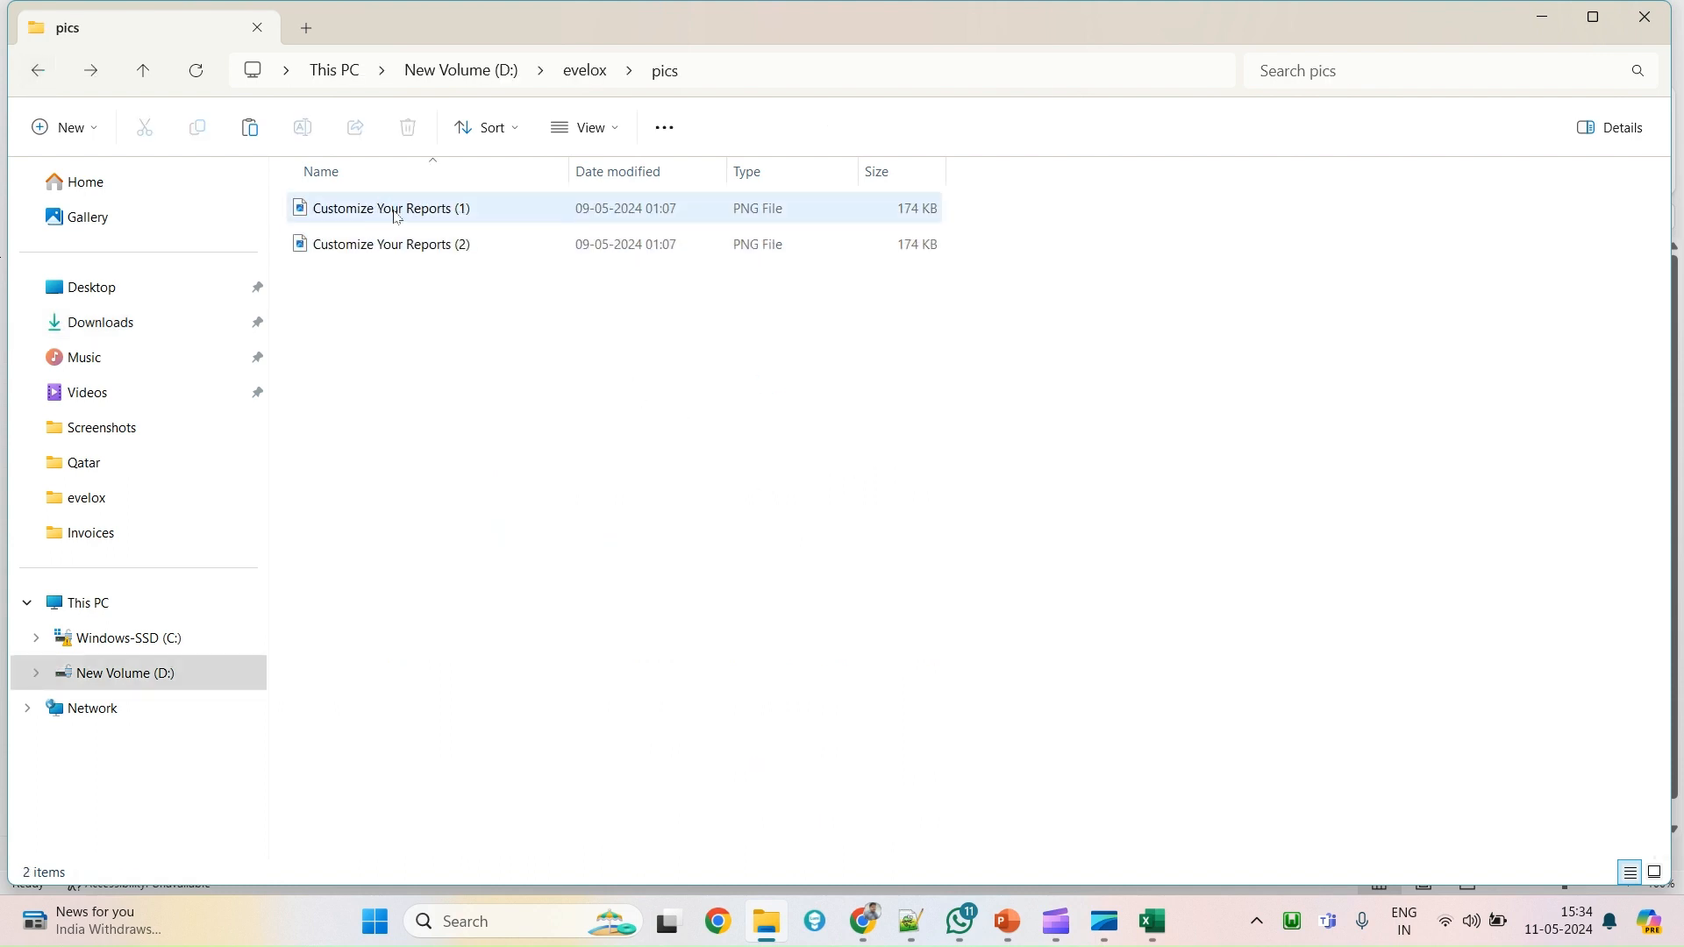
{"action": "left_click", "coordinate": [397, 216]}
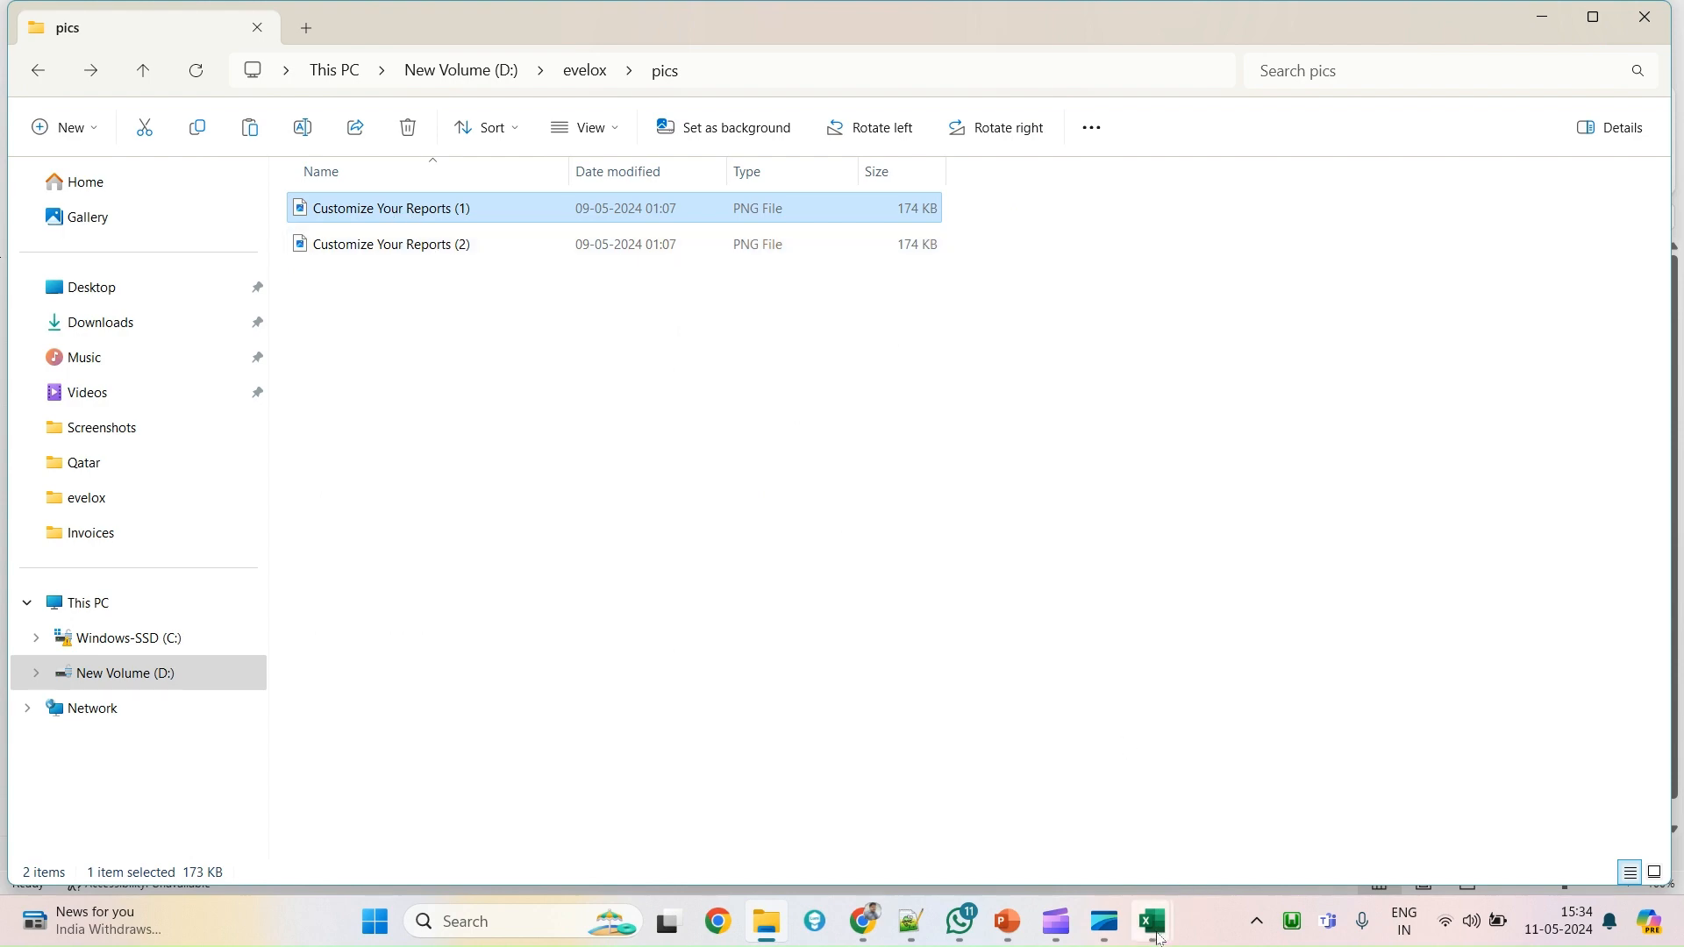
{"action": "mouse_move", "coordinate": [1159, 939]}
{"action": "left_click", "coordinate": [1267, 794]}
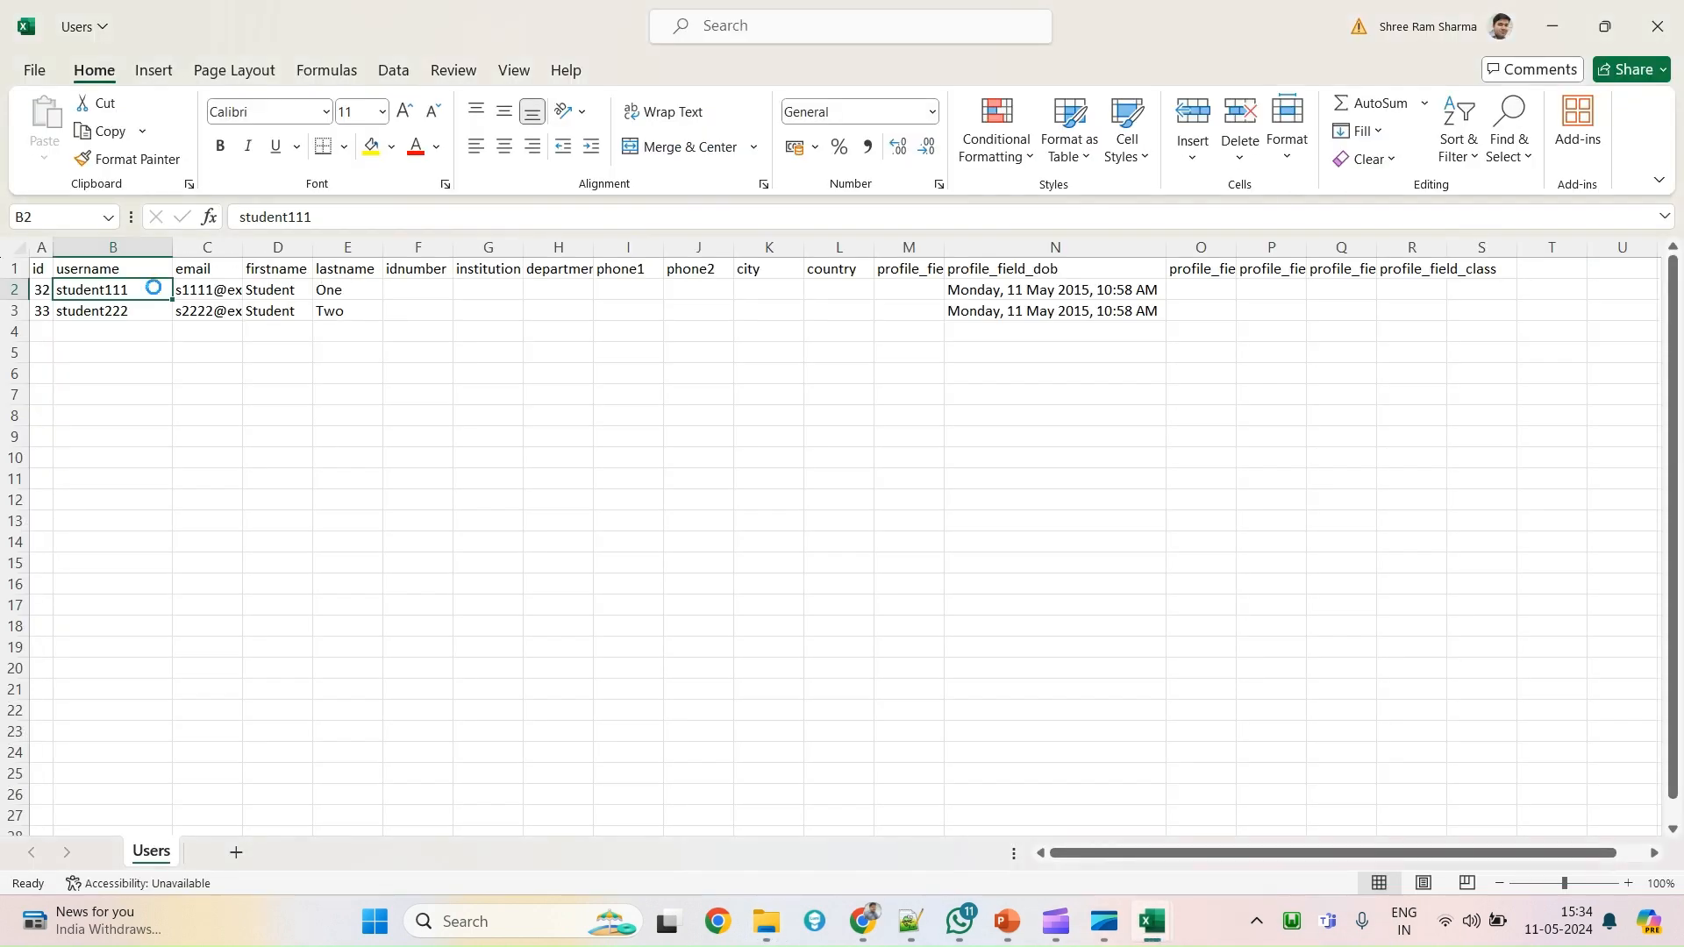
{"action": "key", "text": "ctrl+c"}
{"action": "key", "text": "alt+Tab"}
{"action": "key", "text": "F2"}
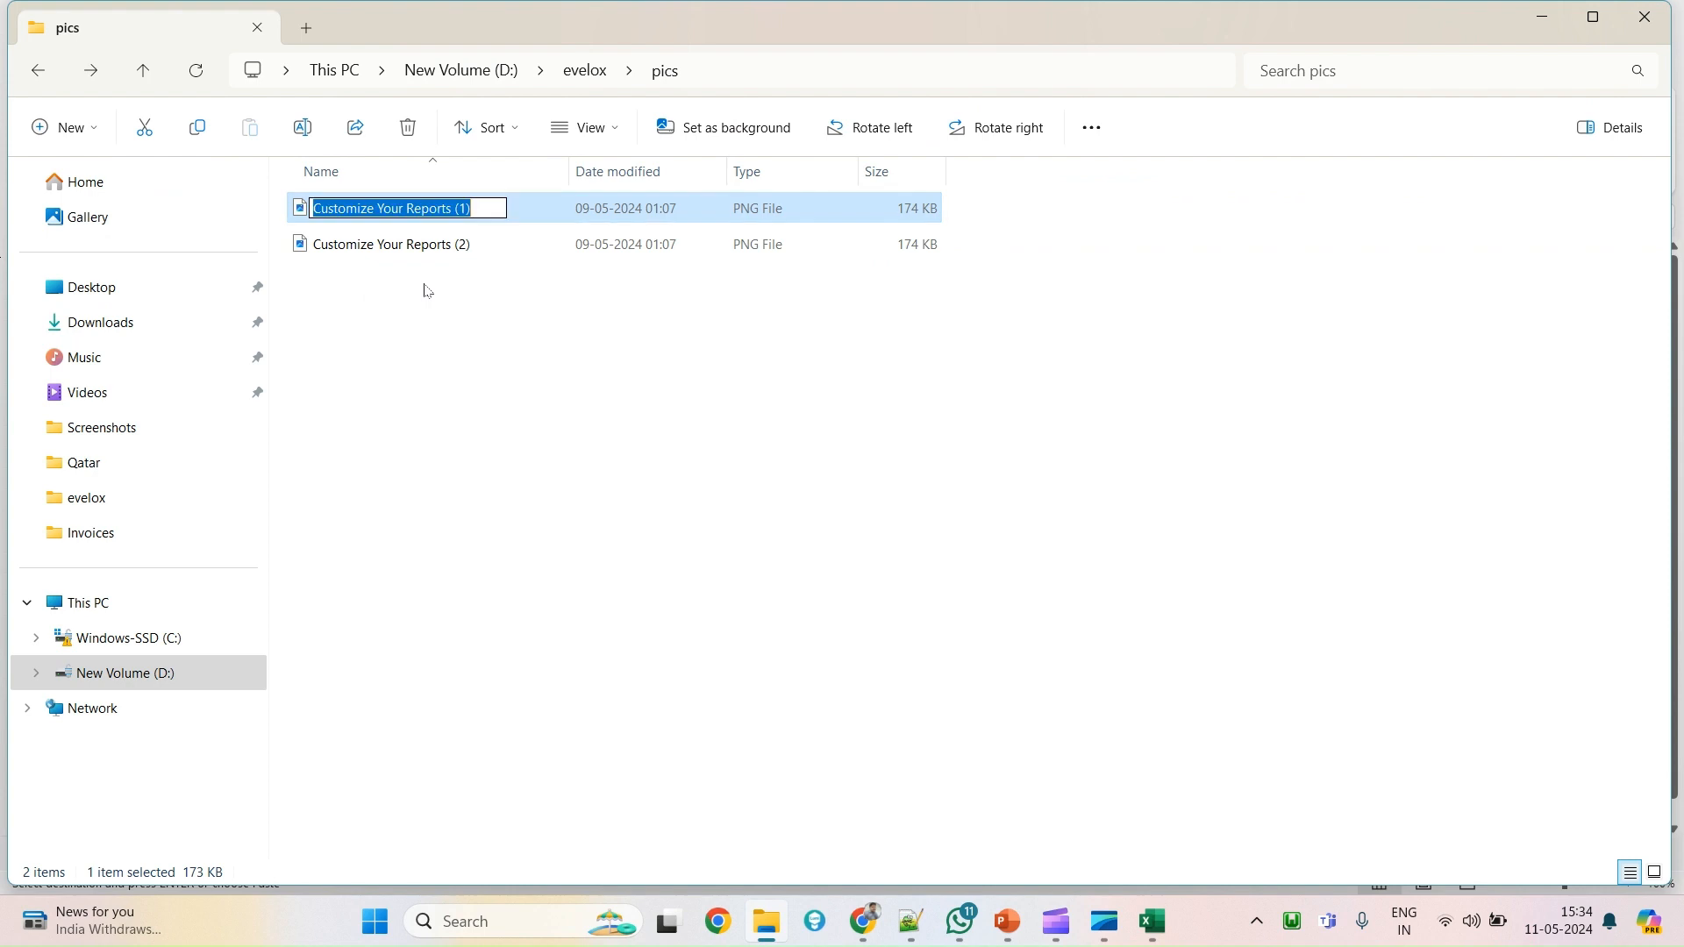
{"action": "key", "text": "ctrl+v"}
{"action": "left_click", "coordinate": [478, 379]}
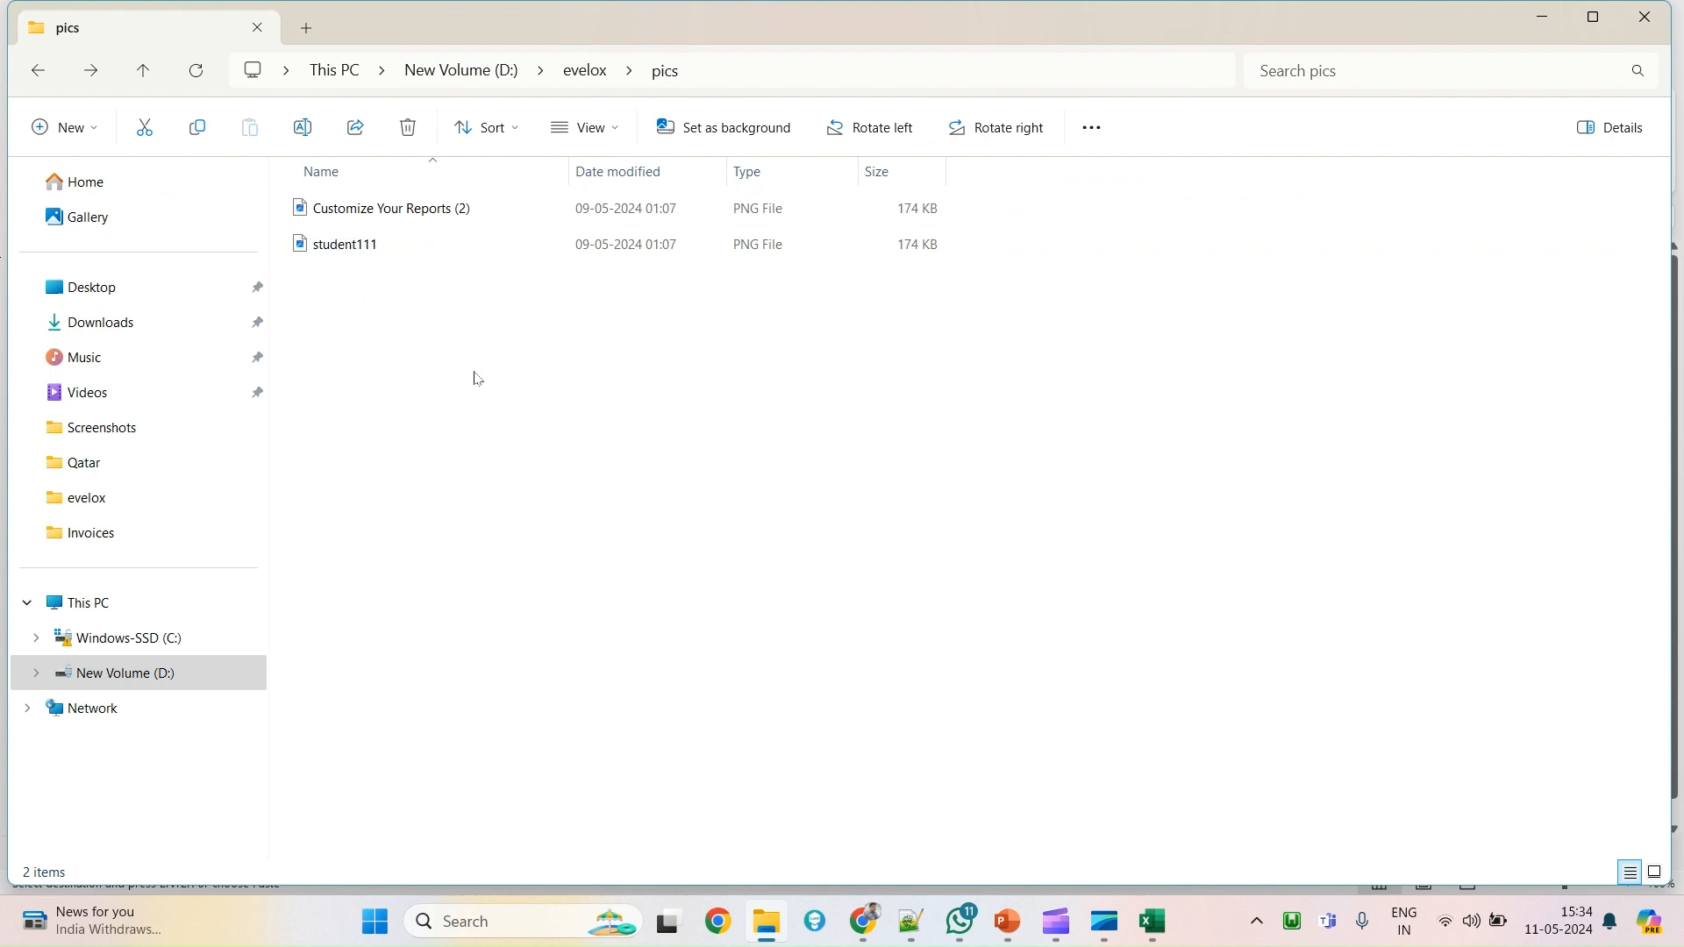
Rename Customize Your Reports (2) to student222 using the username copied from cell B3.
{"action": "key", "text": "alt+Tab"}
{"action": "left_click", "coordinate": [134, 307]}
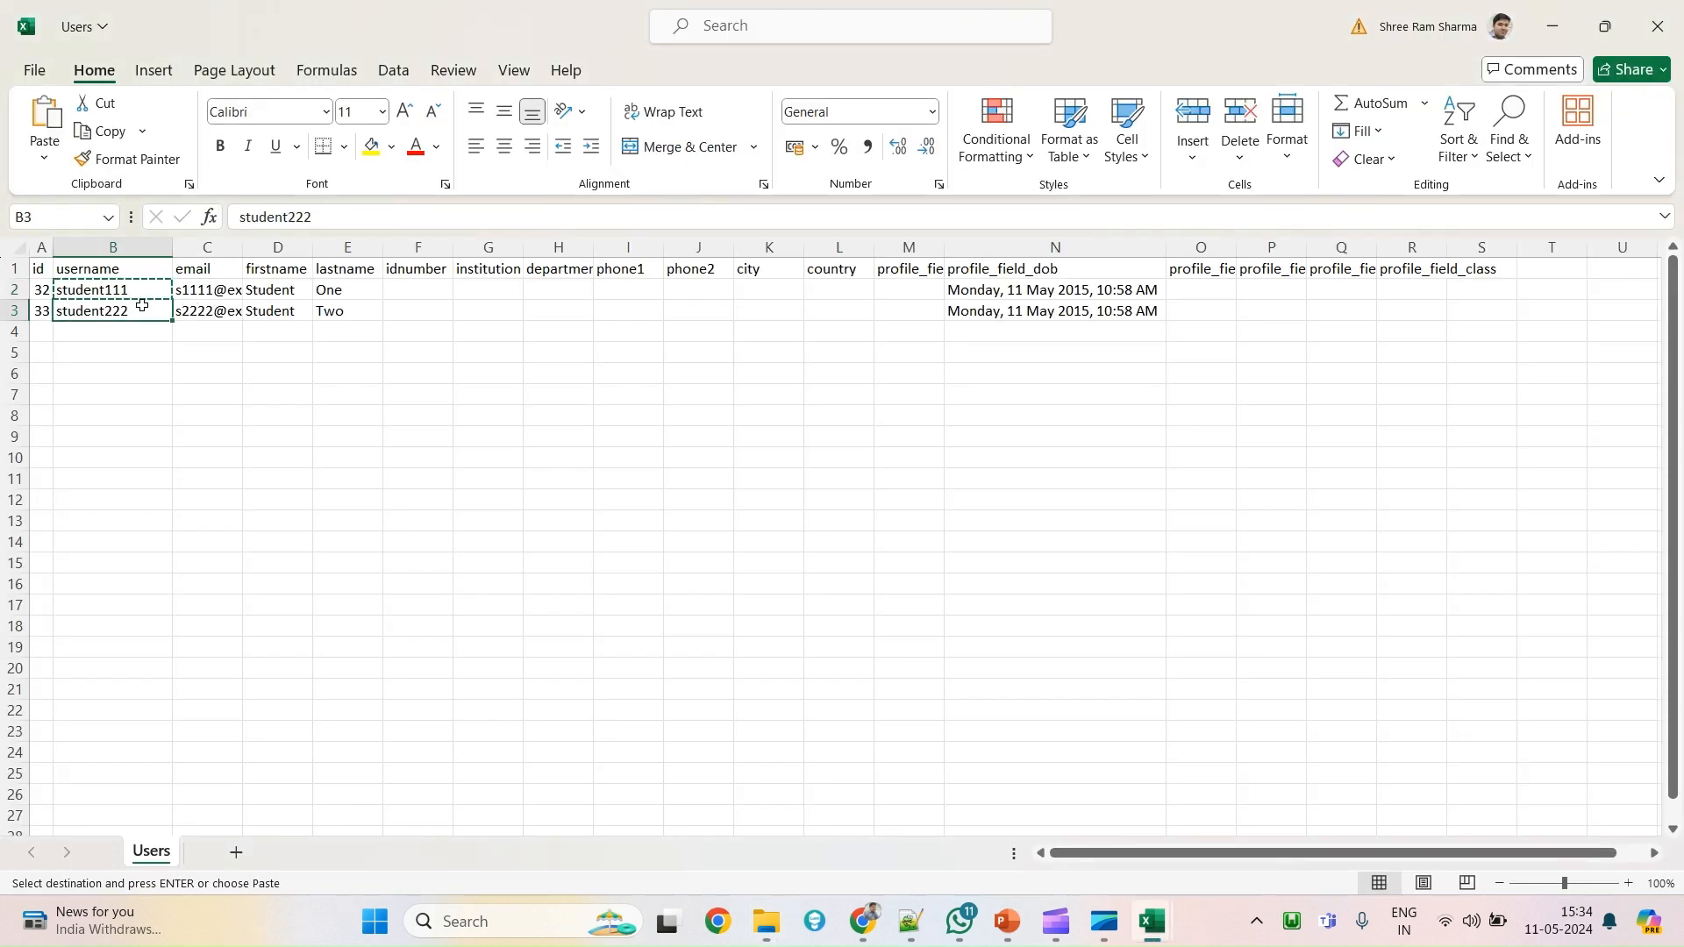
{"action": "key", "text": "ctrl+c"}
{"action": "key", "text": "alt+Tab"}
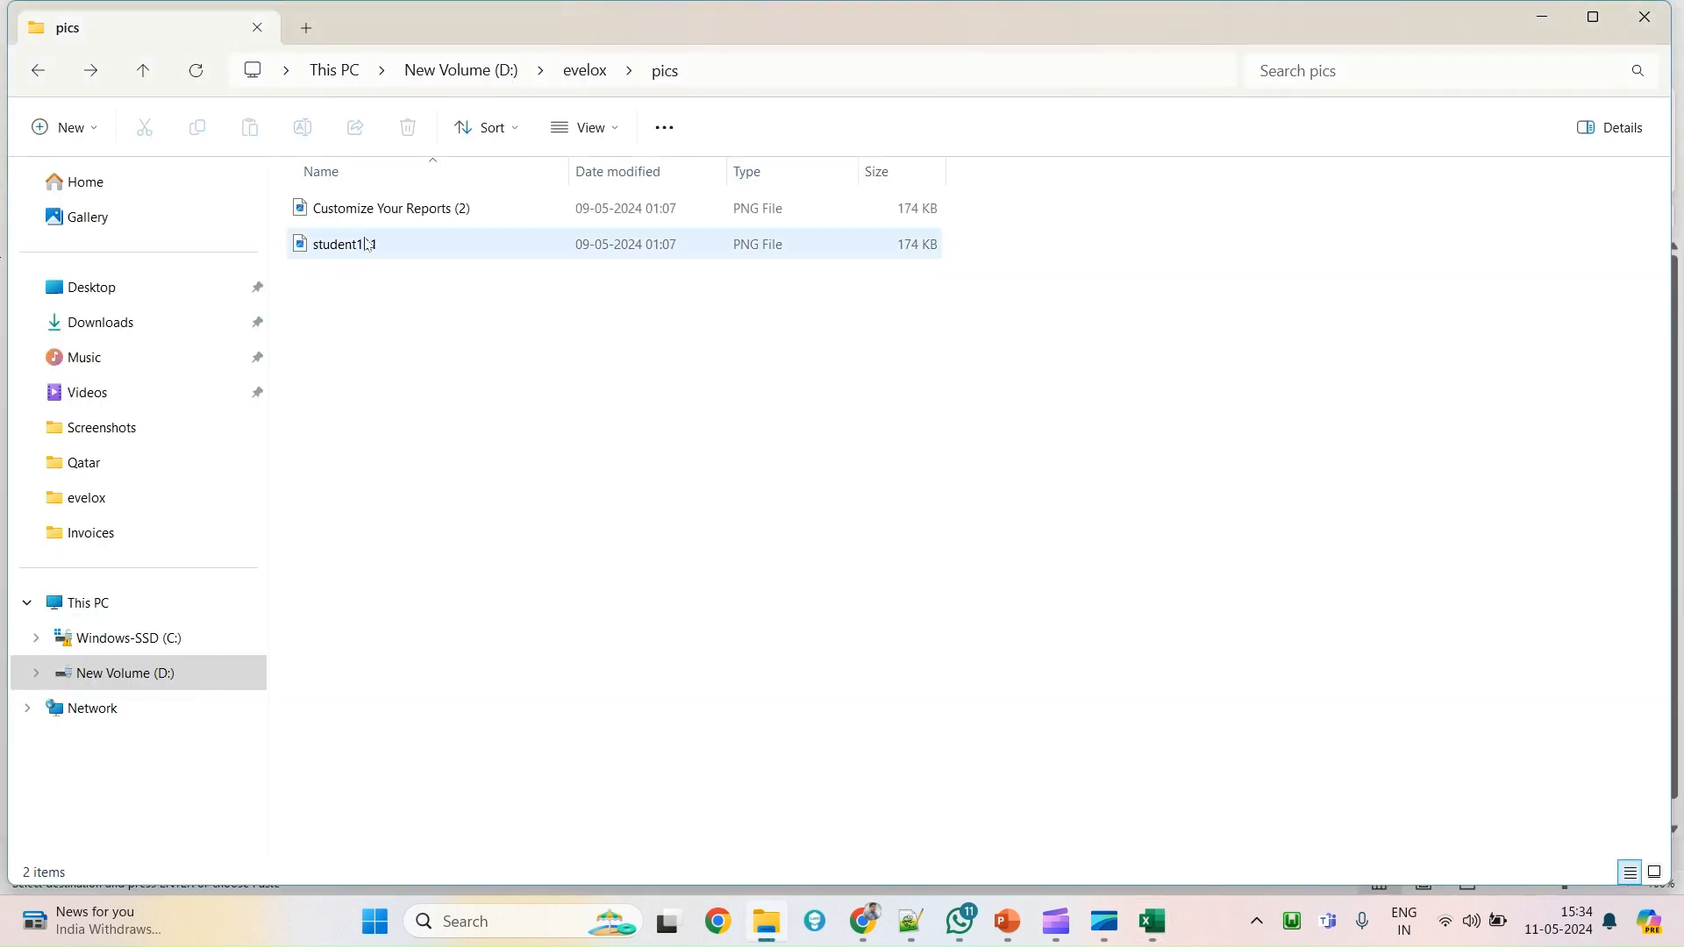
{"action": "left_click", "coordinate": [386, 219]}
{"action": "left_click", "coordinate": [386, 220]}
{"action": "key", "text": "F2"}
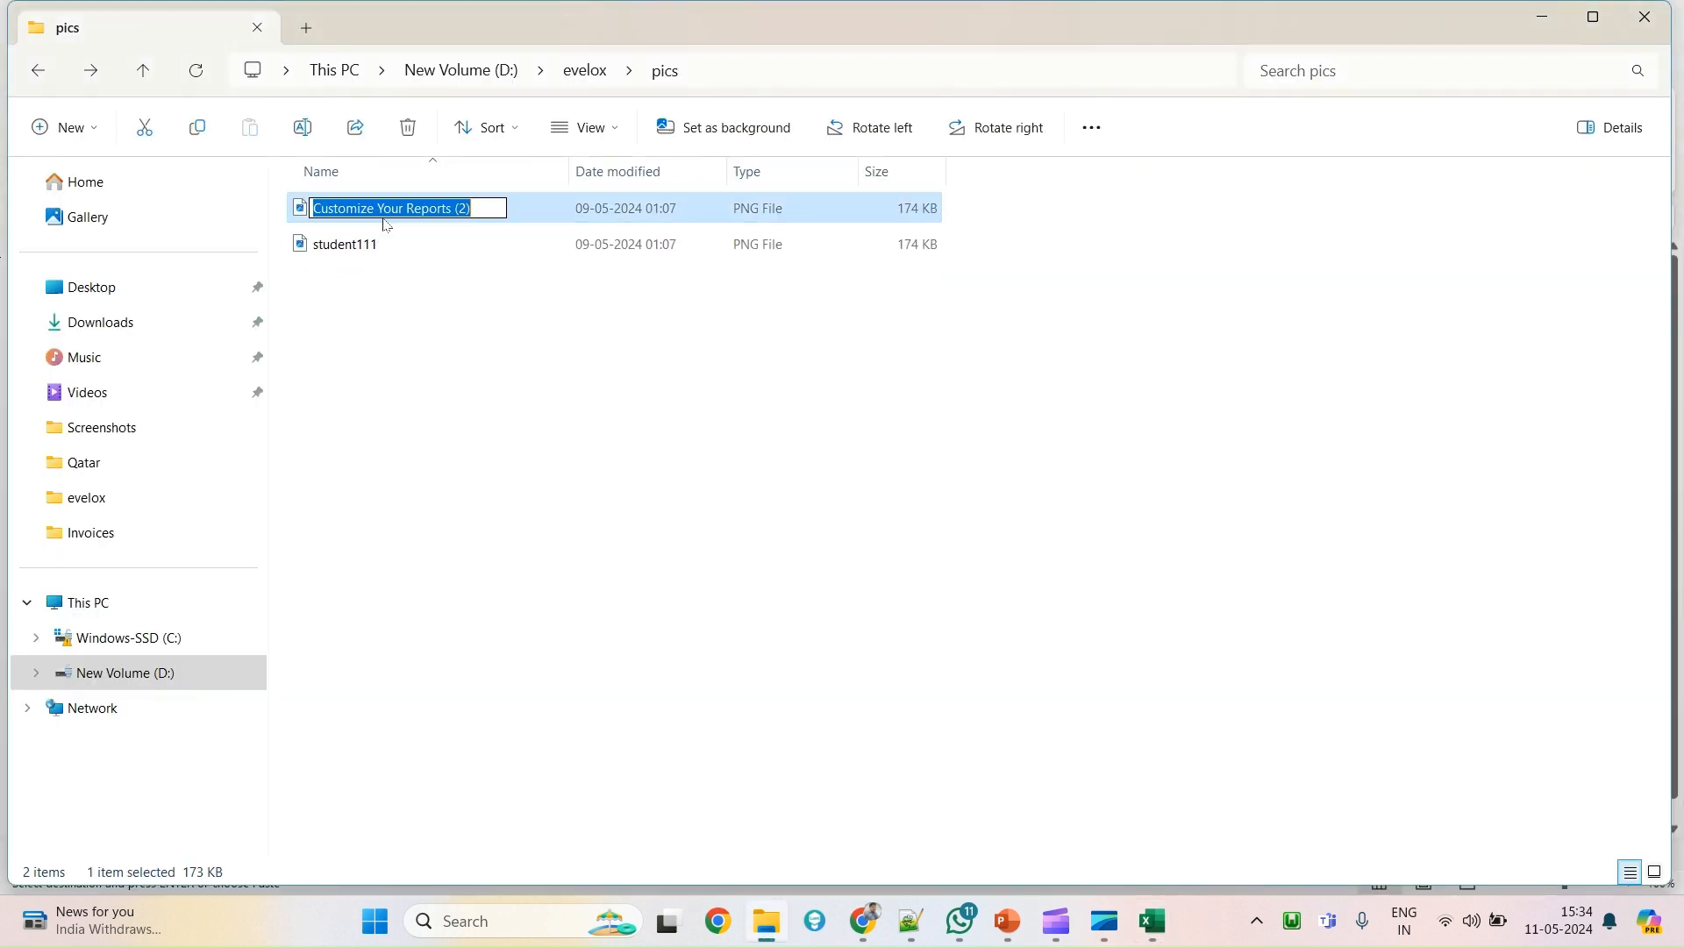
{"action": "key", "text": "ctrl+v"}
{"action": "key", "text": "Return"}
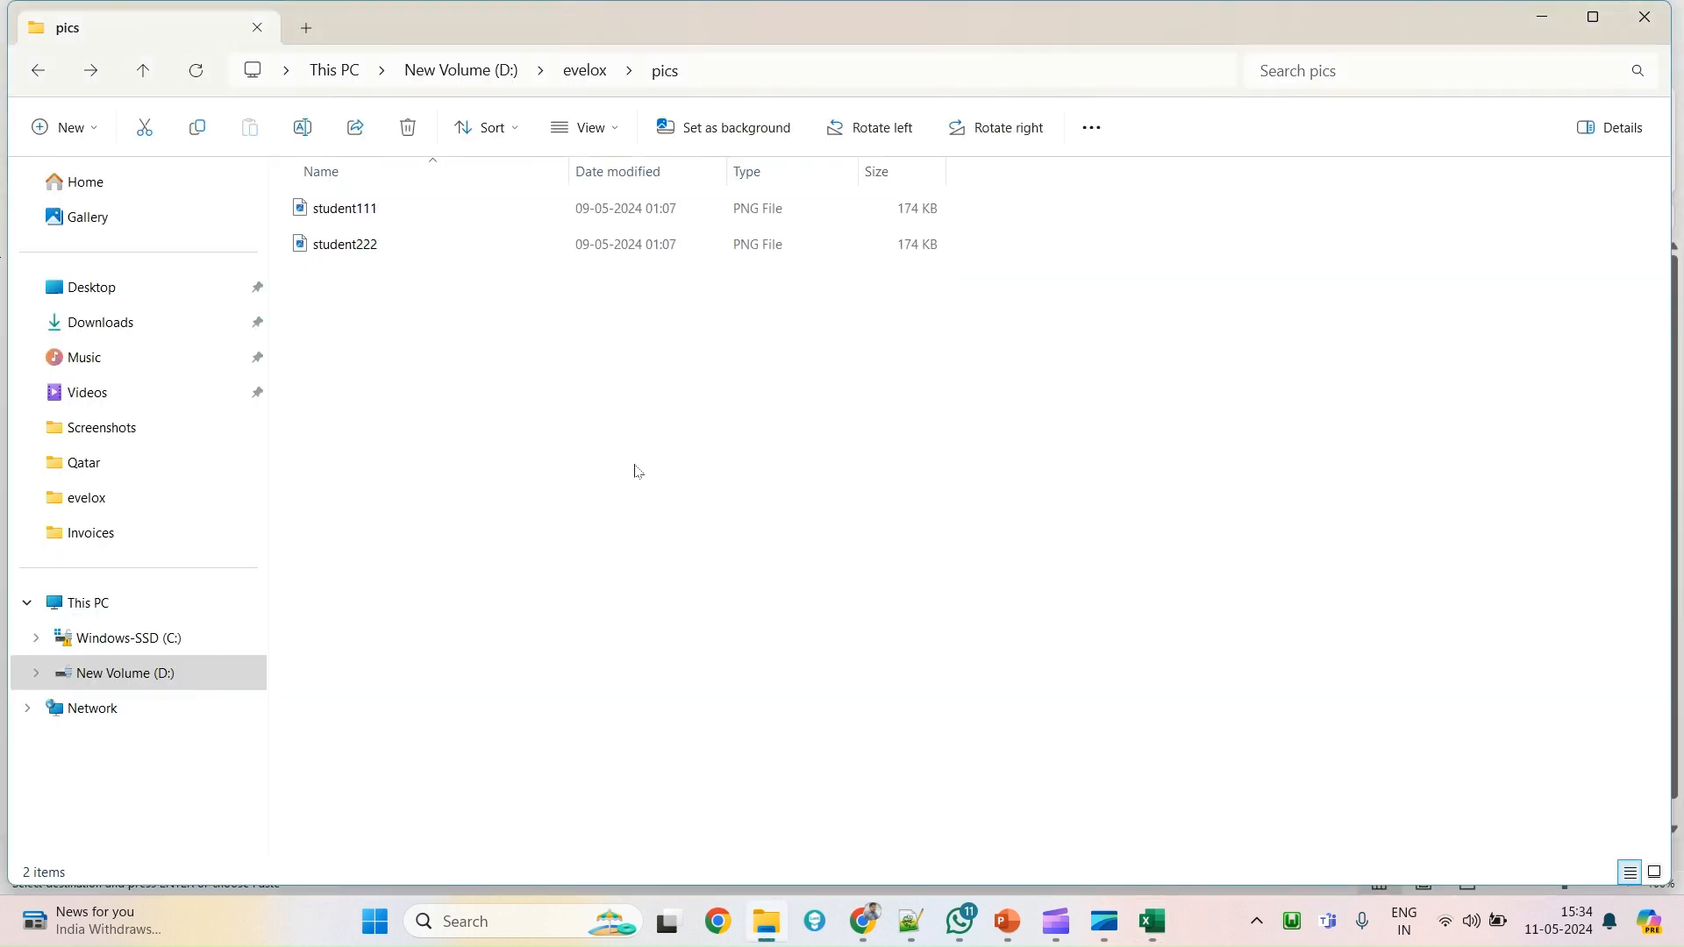
{"action": "key", "text": "ctrl+a"}
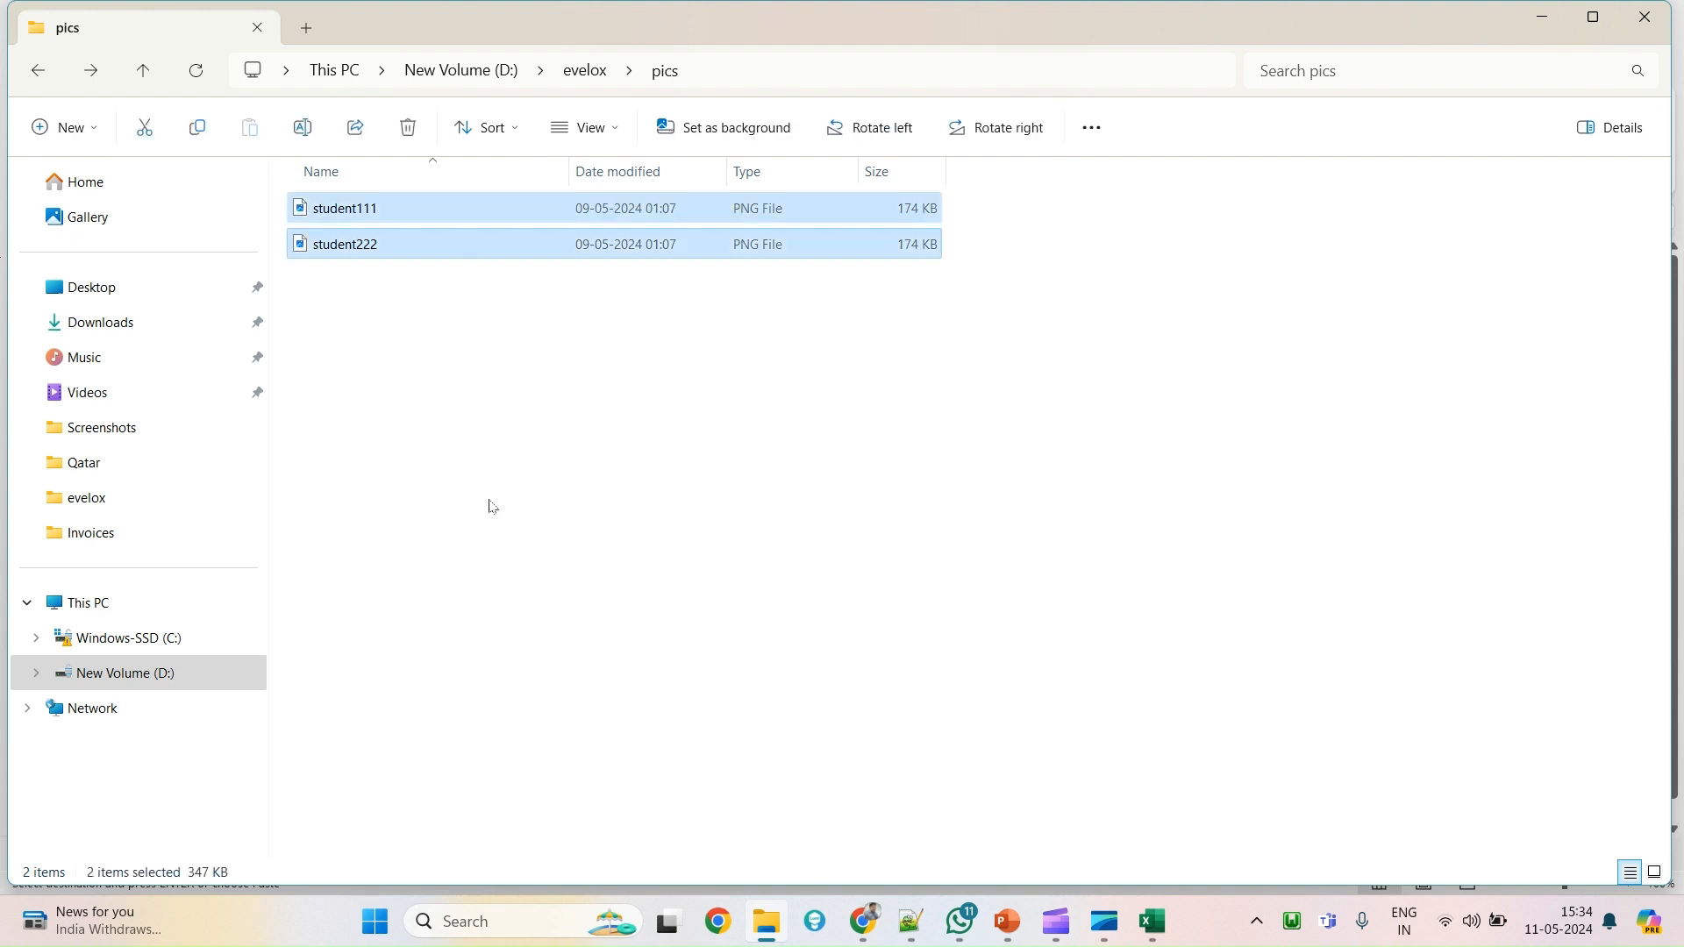
Return to Moodle's Upload user pictures page and expand the picture-matching attribute dropdown.
{"action": "left_click", "coordinate": [472, 367]}
{"action": "left_click_drag", "start_coordinate": [532, 470], "coordinate": [430, 202]}
{"action": "left_click", "coordinate": [723, 502]}
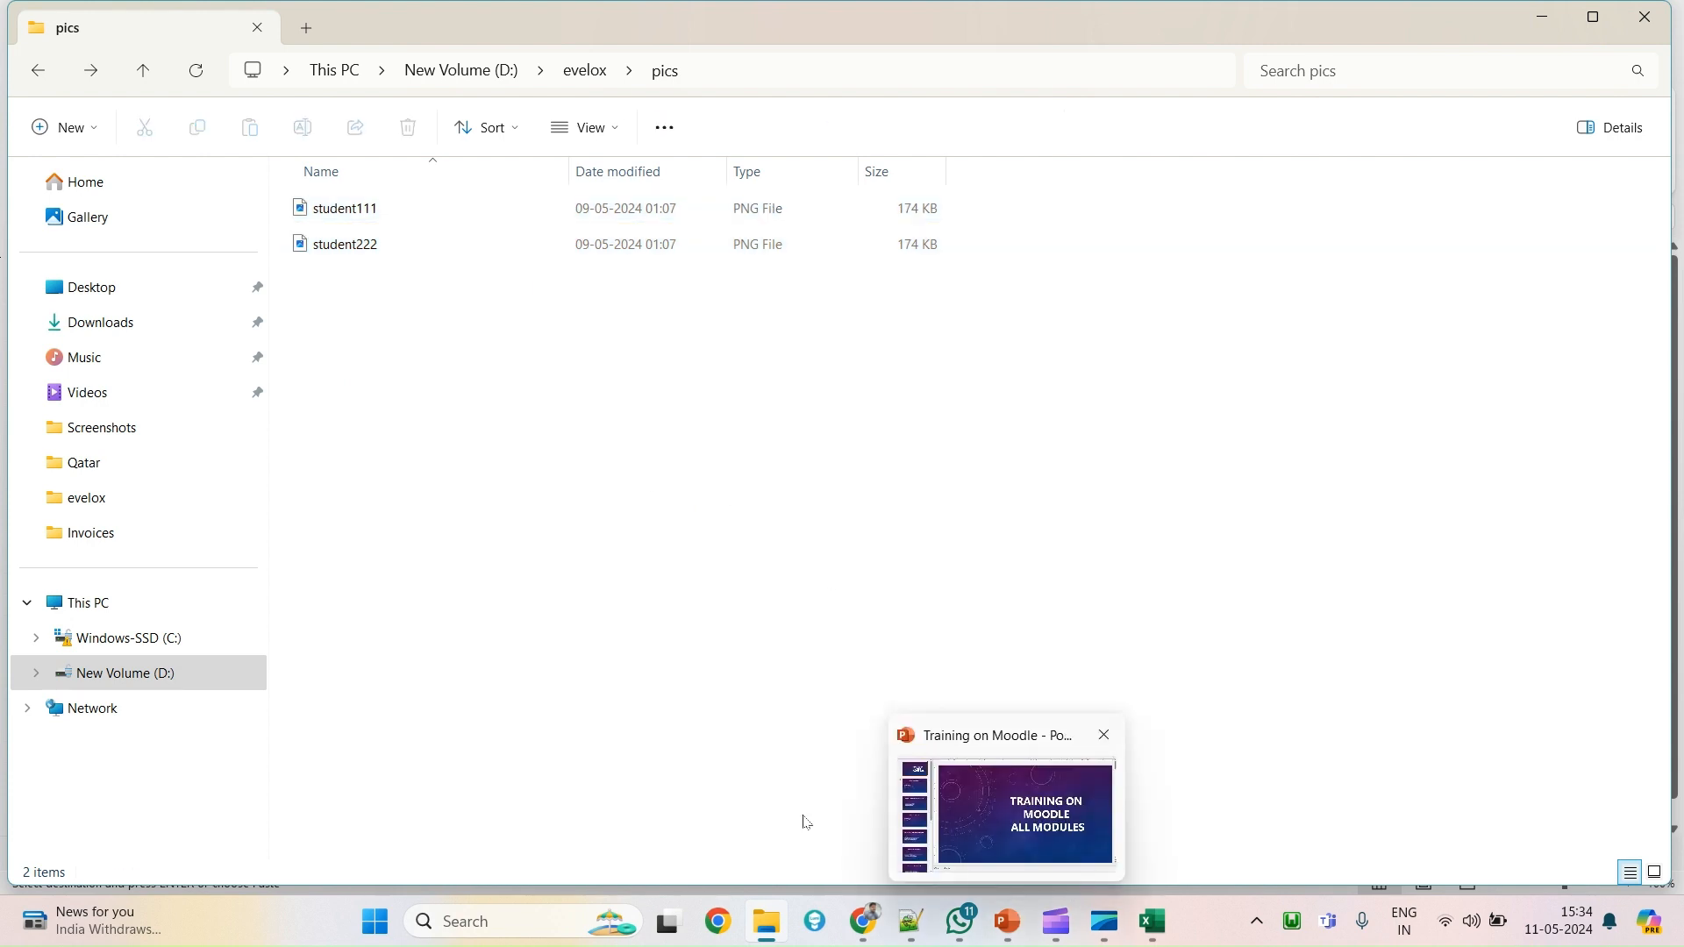
{"action": "mouse_move", "coordinate": [864, 921]}
{"action": "left_click", "coordinate": [750, 844]}
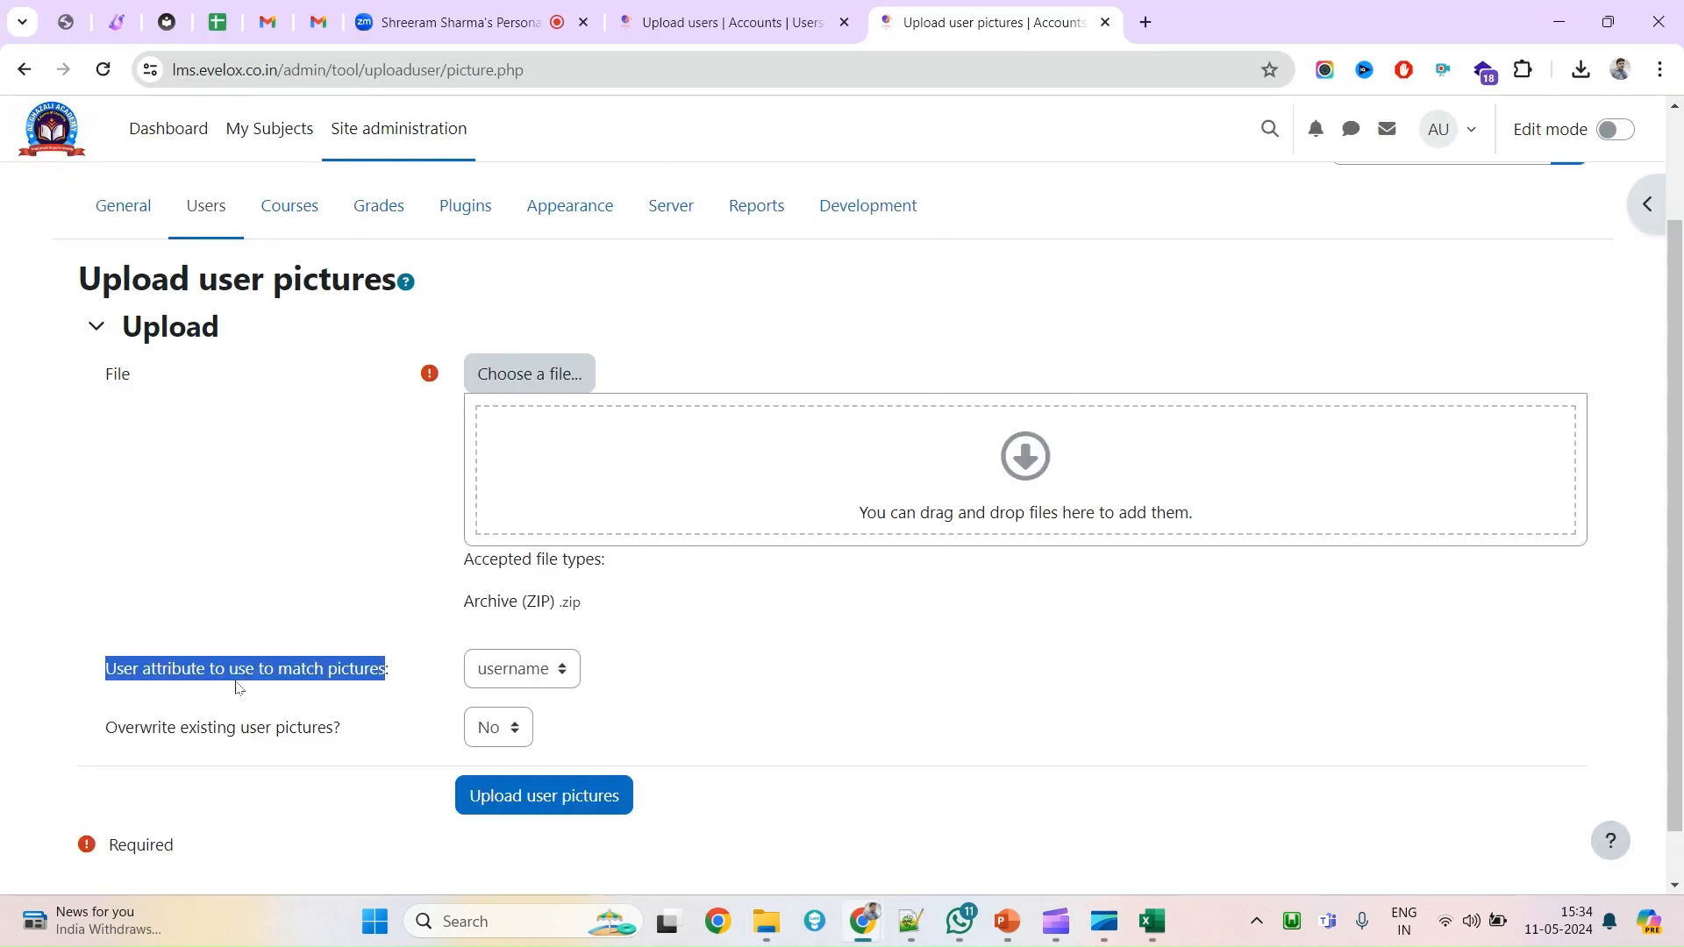
{"action": "left_click", "coordinate": [167, 693]}
{"action": "left_click", "coordinate": [564, 676]}
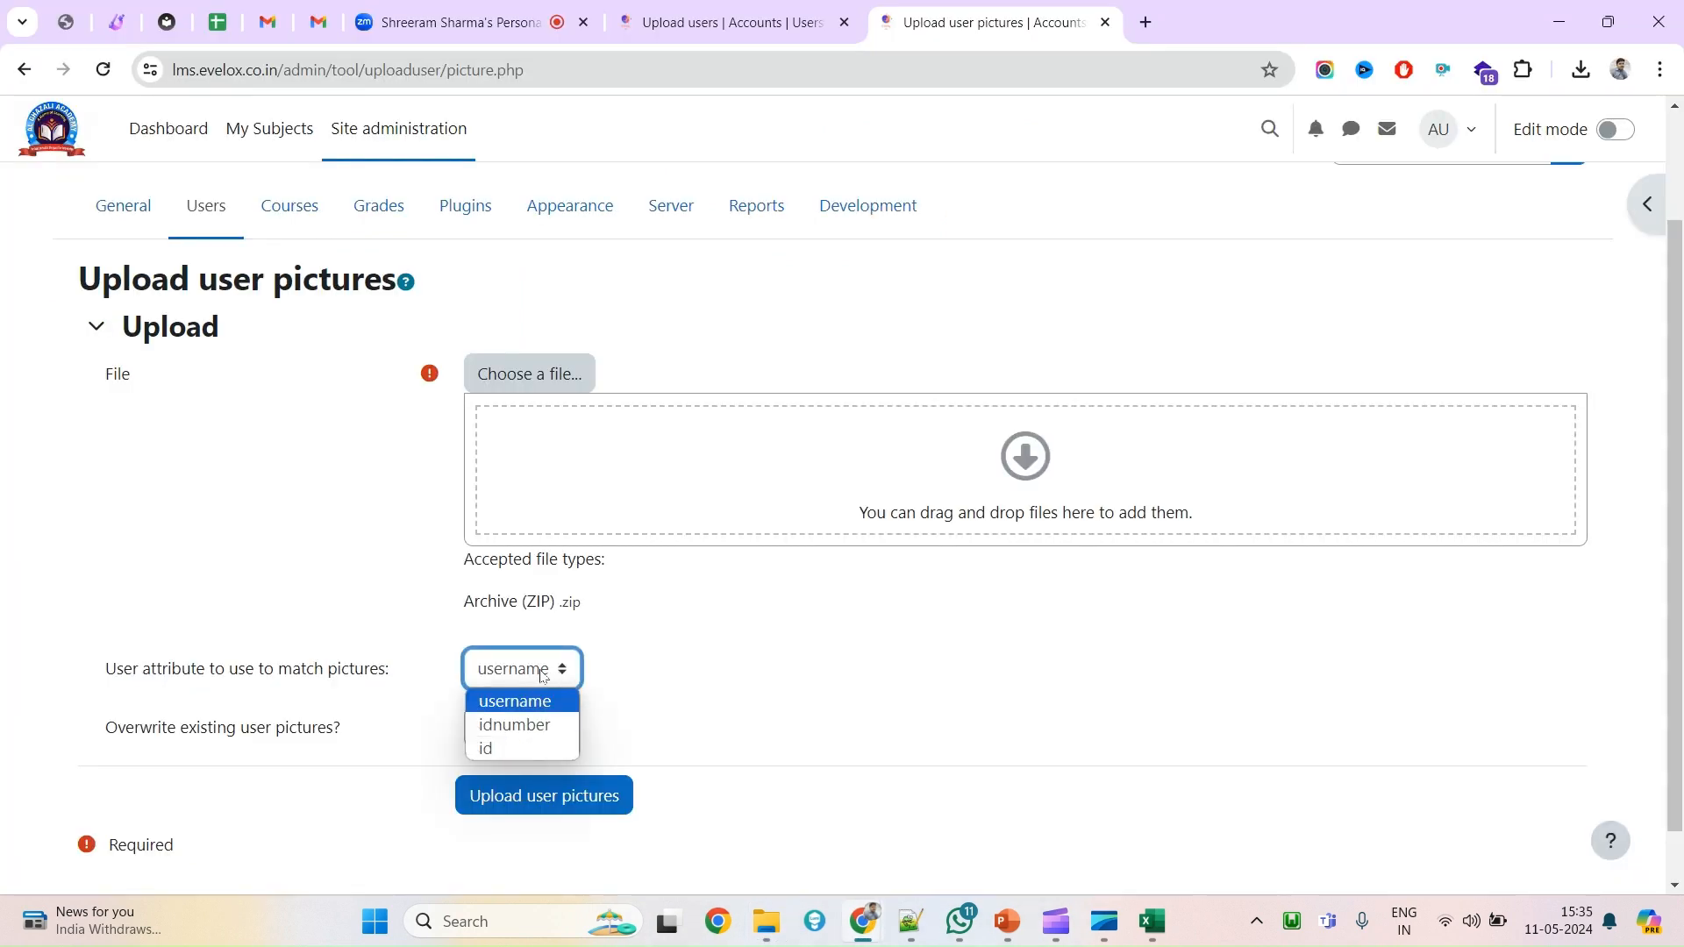
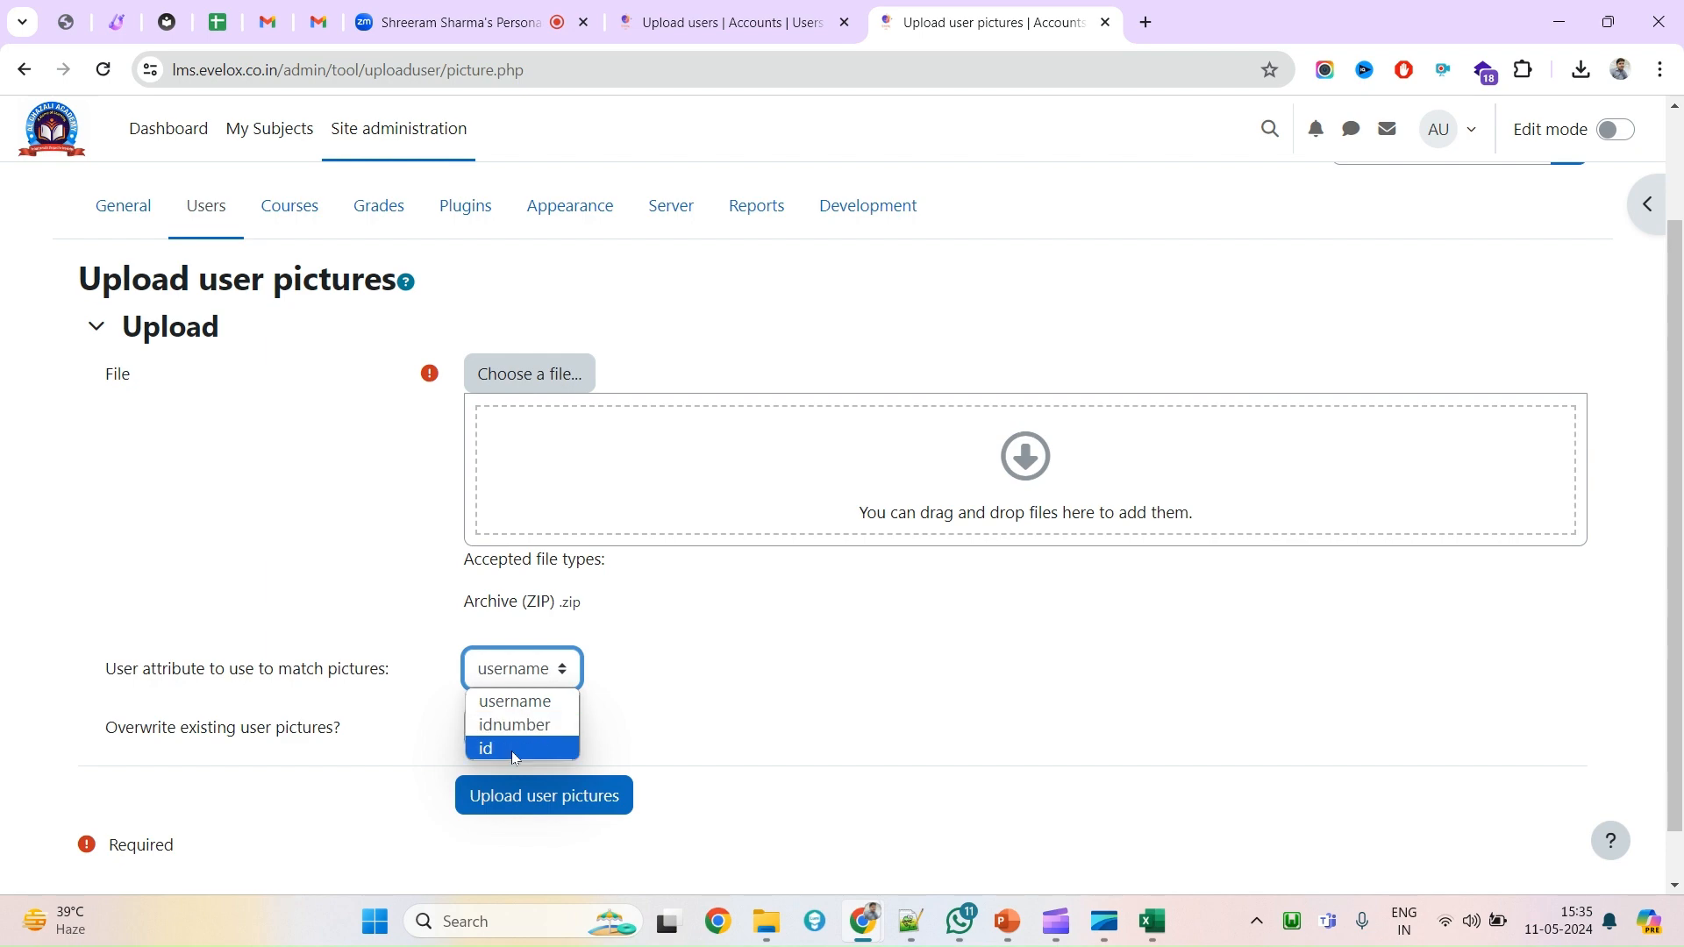
Leave 'username' as the picture-matching attribute and switch to the Users workbook in Excel.
{"action": "left_click", "coordinate": [1151, 921]}
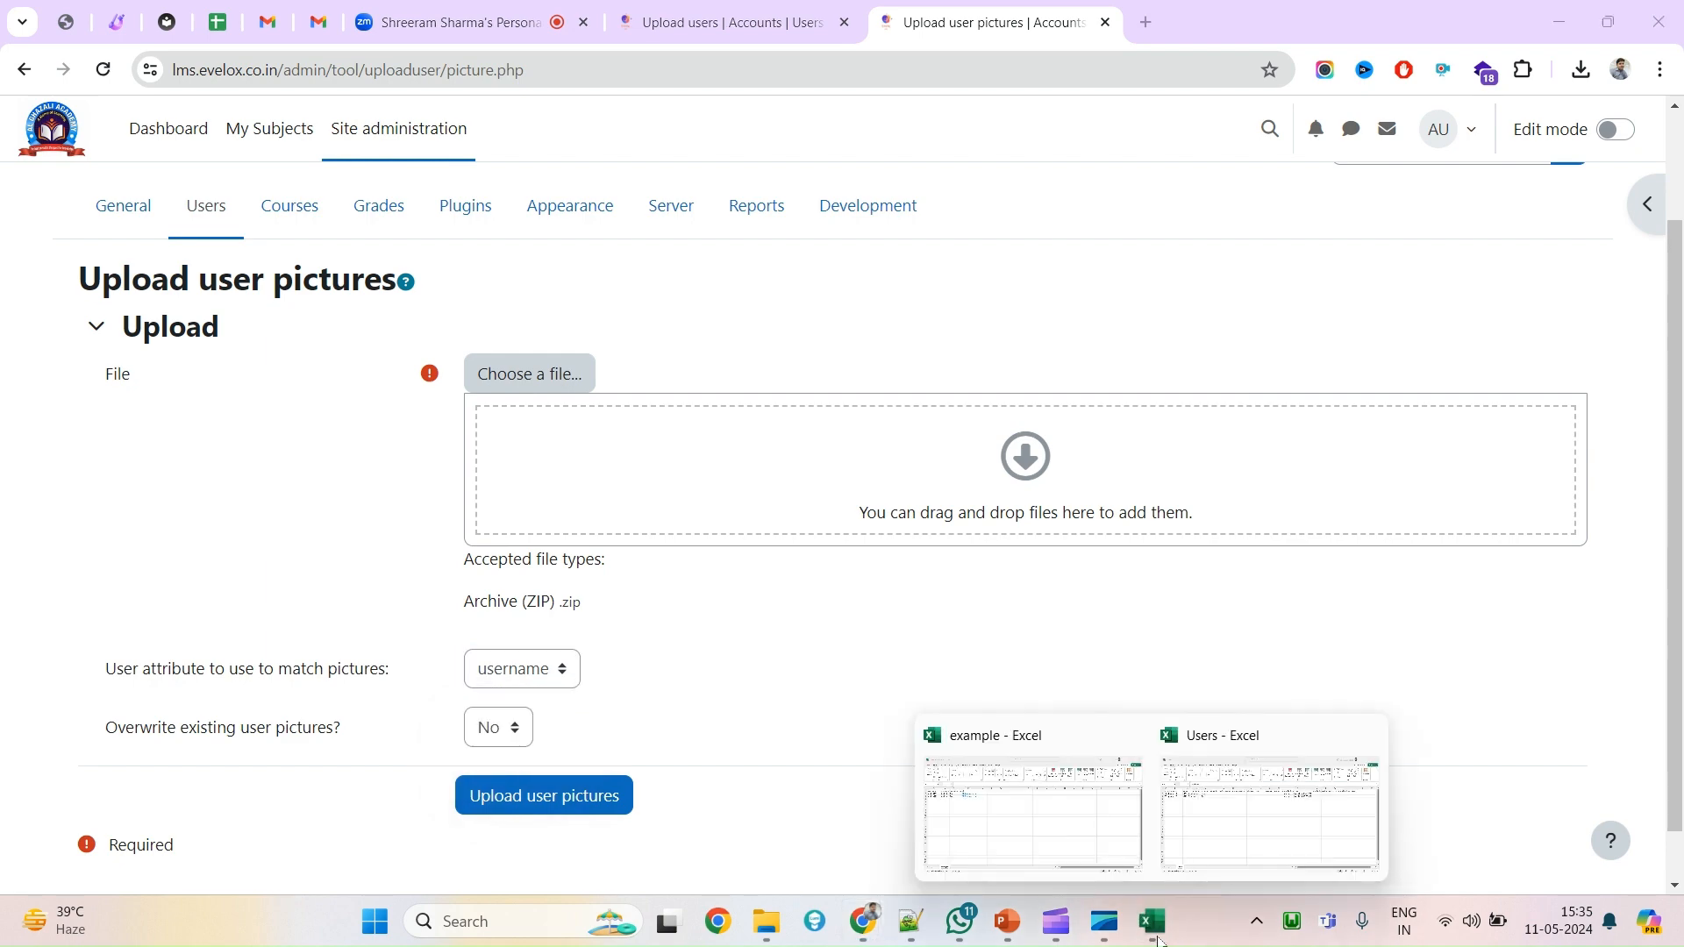
{"action": "left_click", "coordinate": [1232, 829]}
Widen column A and review ids 32 and 33 for usernames student111 and student222.
{"action": "left_click", "coordinate": [125, 372]}
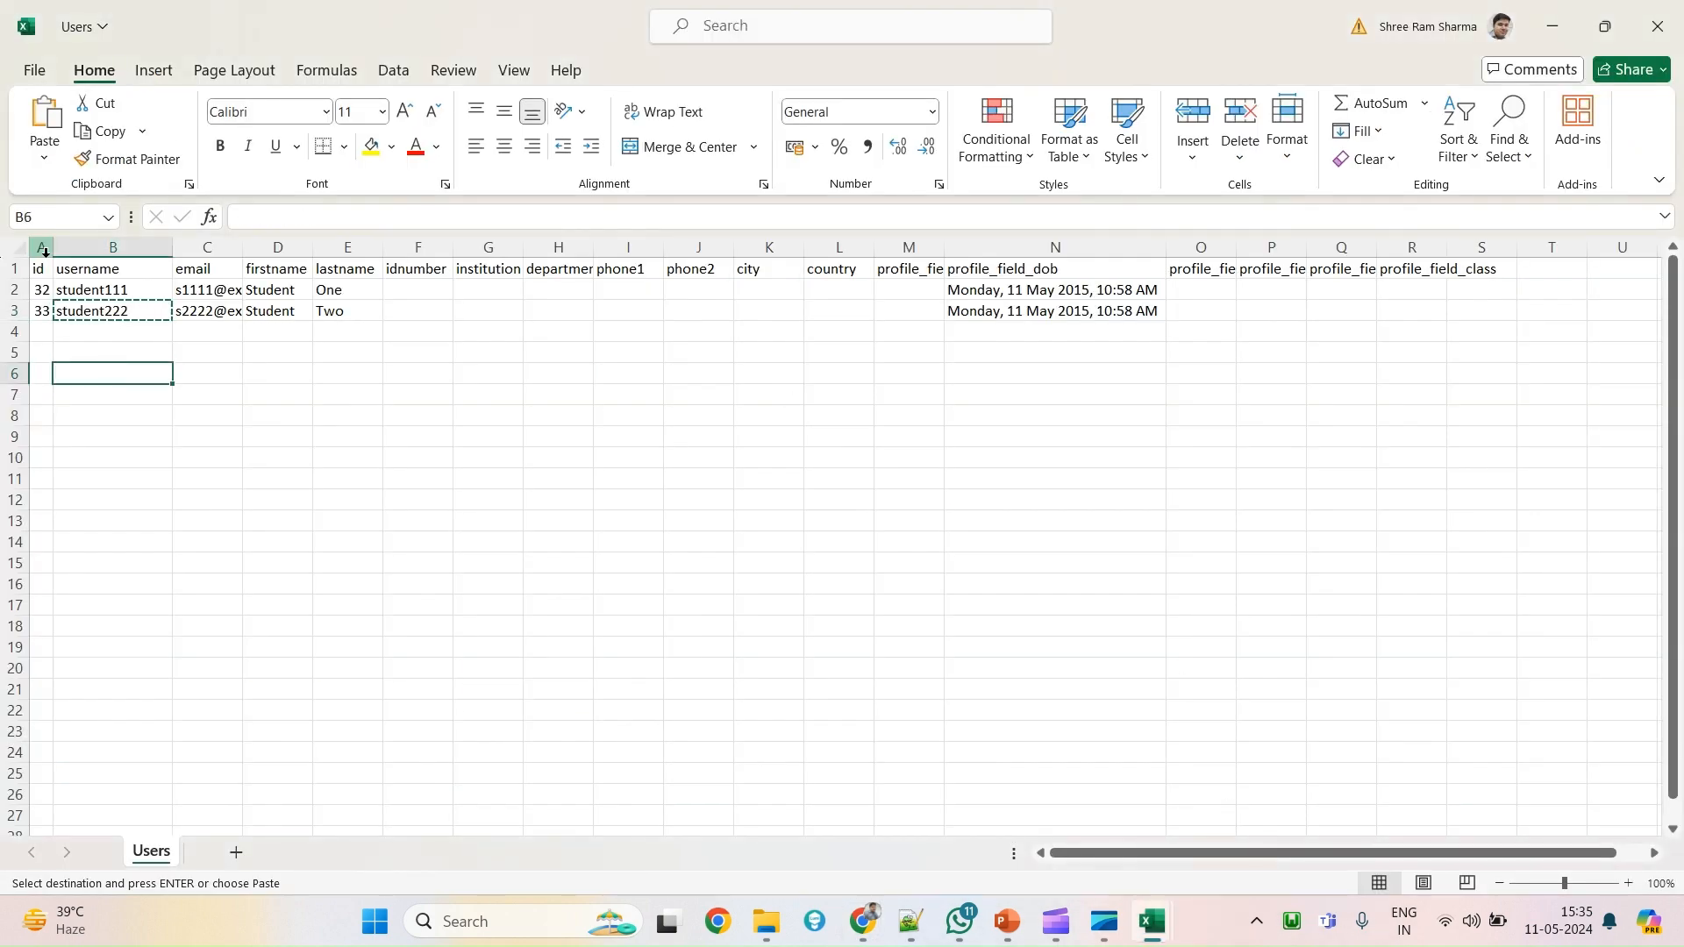
{"action": "left_click", "coordinate": [47, 285]}
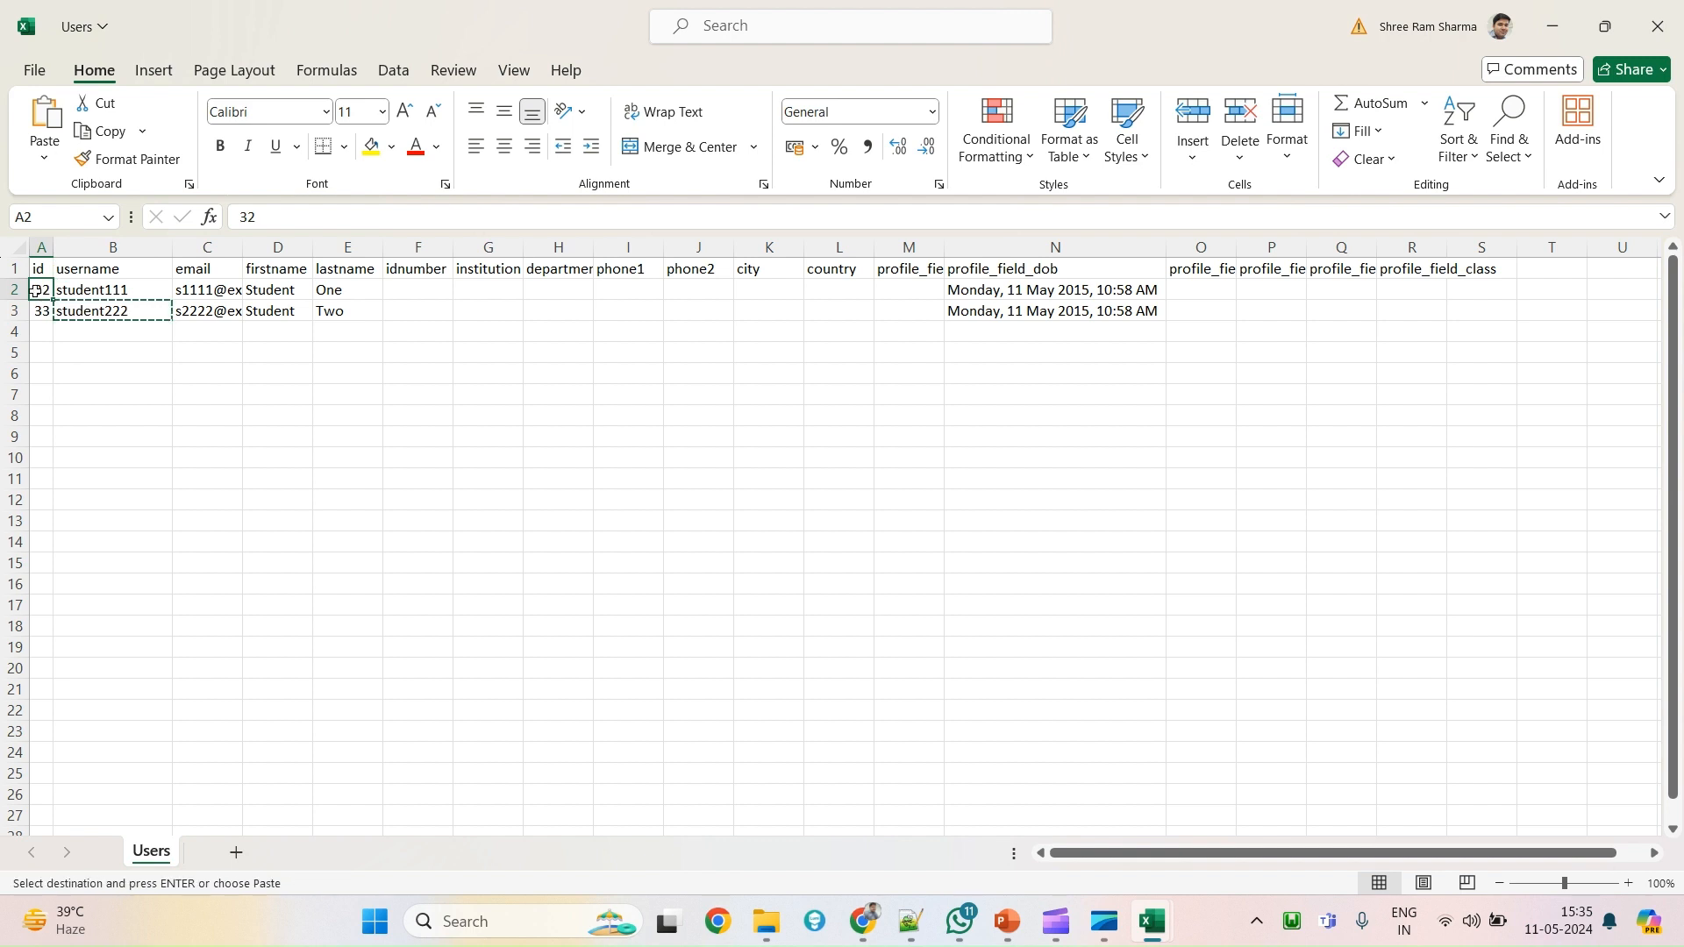
{"action": "left_click_drag", "start_coordinate": [54, 254], "coordinate": [73, 254]}
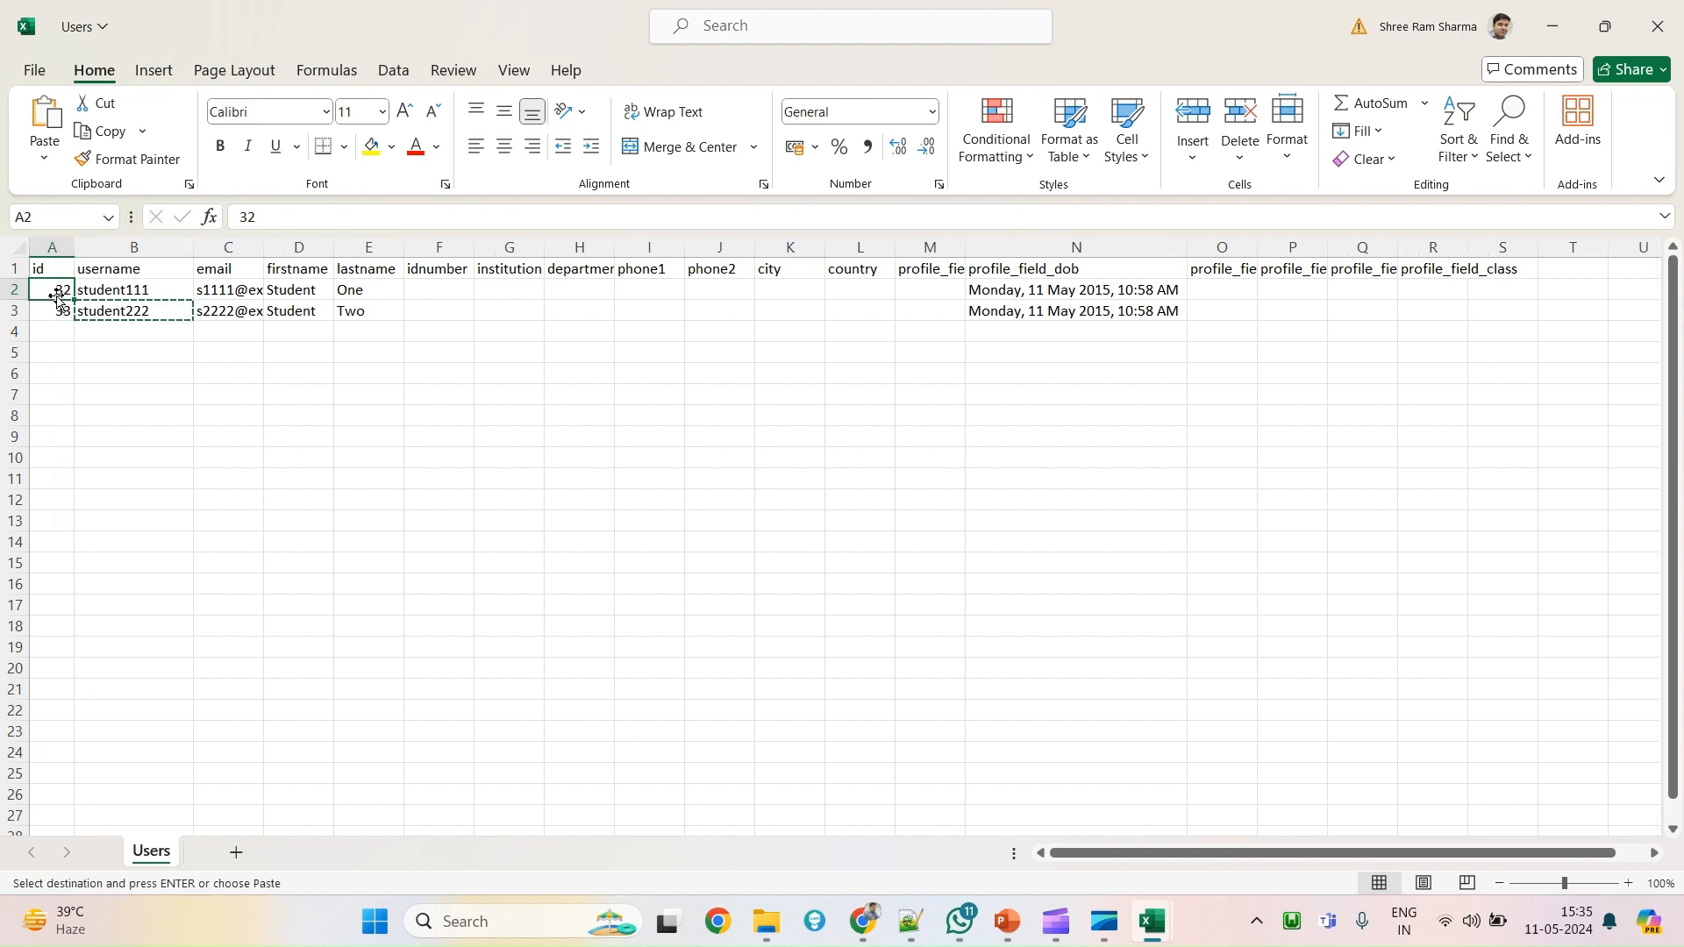
{"action": "left_click_drag", "start_coordinate": [429, 288], "coordinate": [437, 313]}
{"action": "left_click", "coordinate": [436, 414]}
{"action": "left_click", "coordinate": [136, 391]}
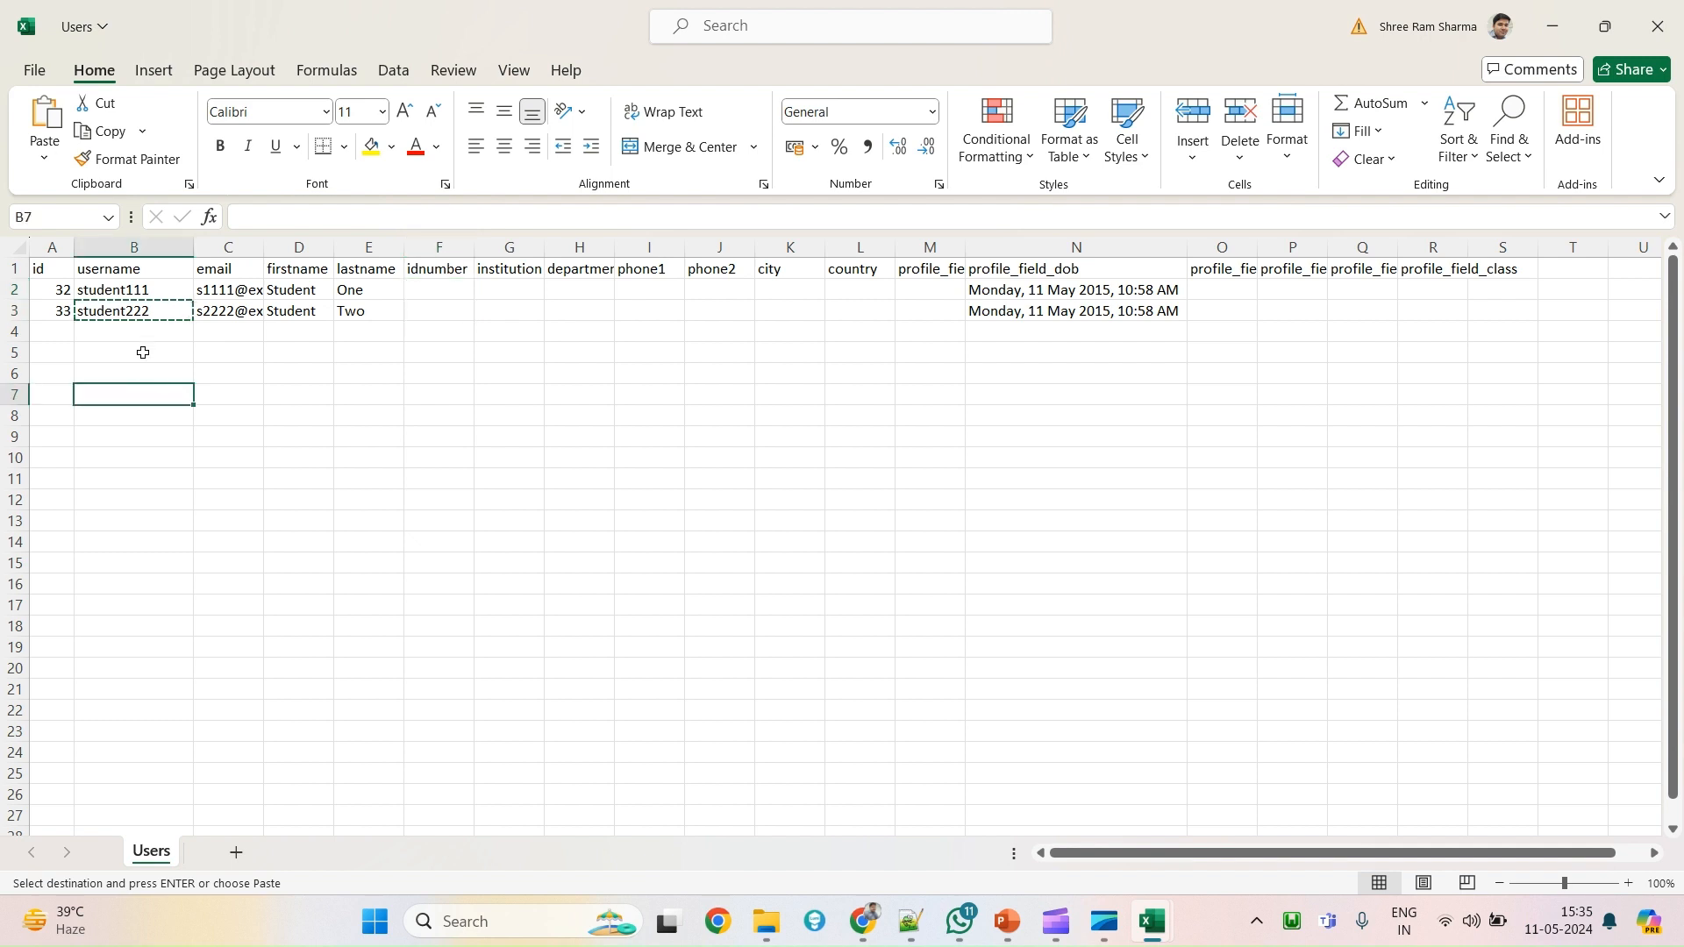
{"action": "left_click_drag", "start_coordinate": [128, 289], "coordinate": [145, 312]}
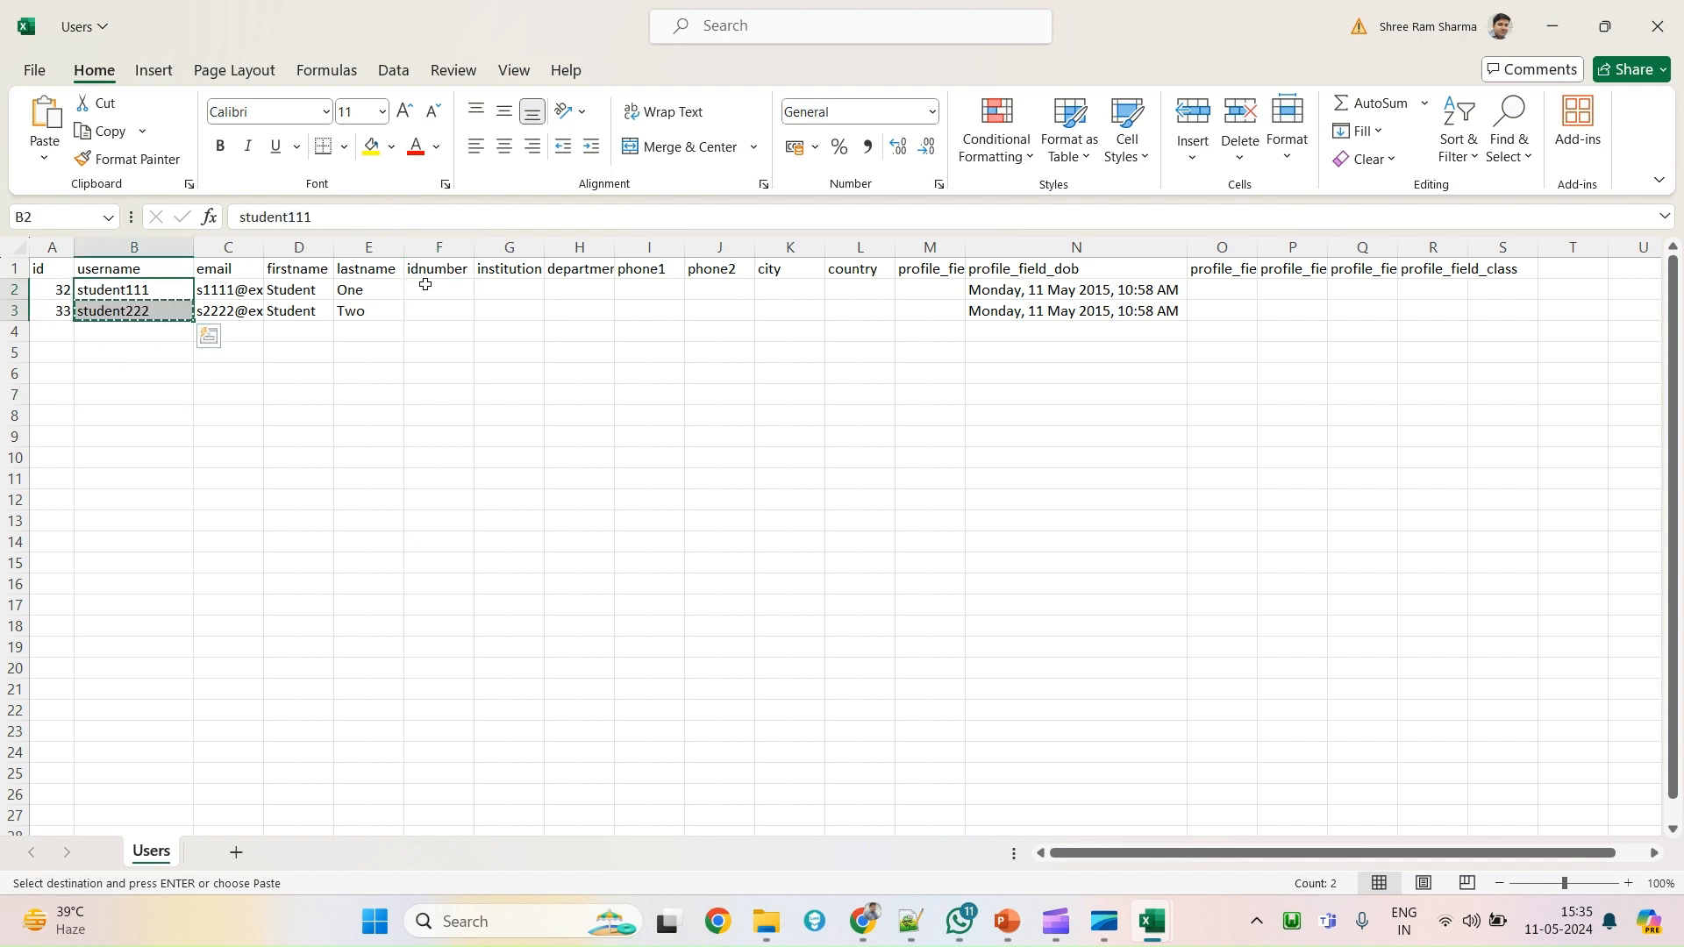
{"action": "left_click_drag", "start_coordinate": [420, 290], "coordinate": [423, 333]}
{"action": "left_click_drag", "start_coordinate": [59, 286], "coordinate": [132, 312]}
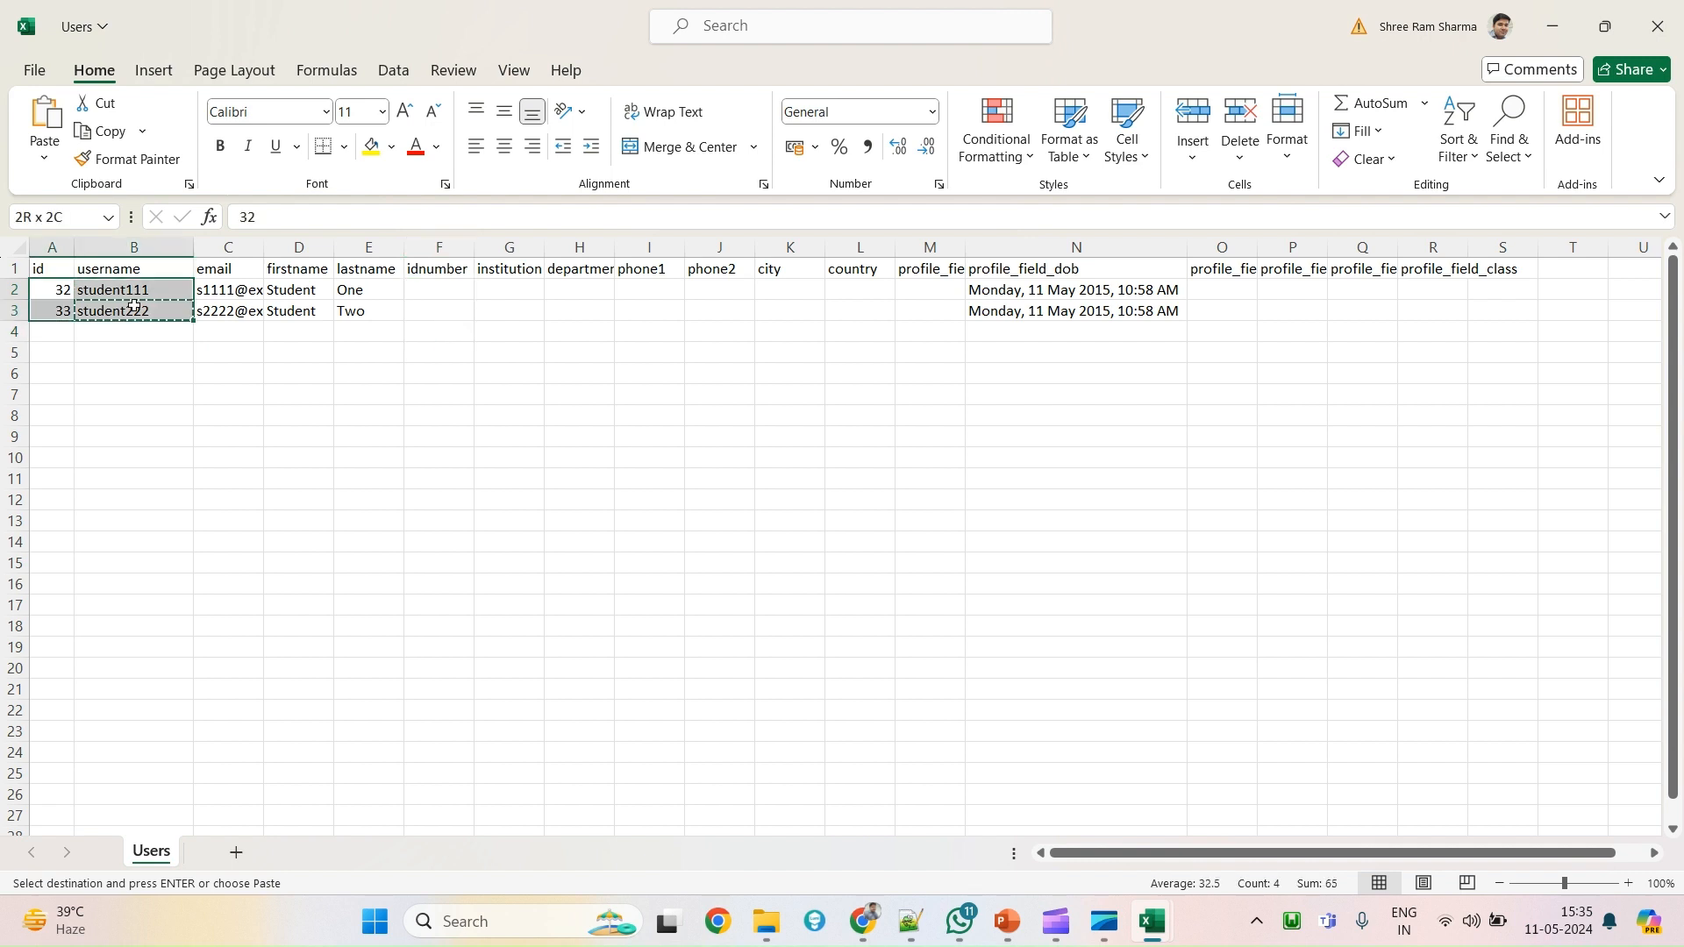
{"action": "left_click_drag", "start_coordinate": [437, 289], "coordinate": [440, 312]}
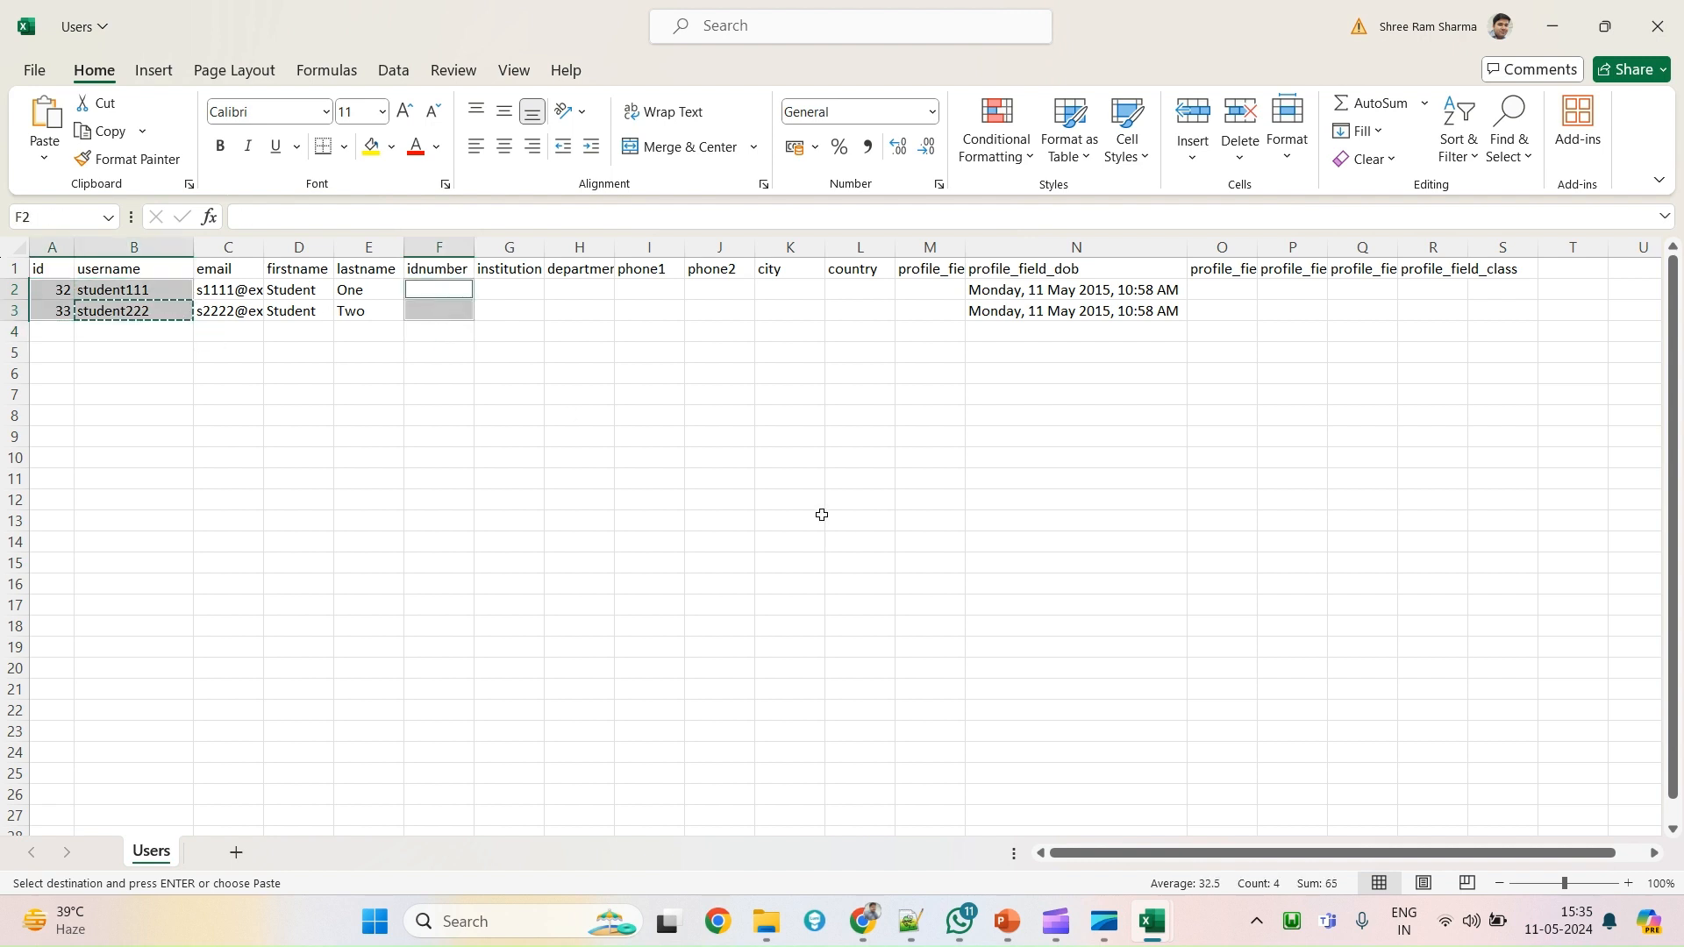
{"action": "key", "text": "alt+Tab"}
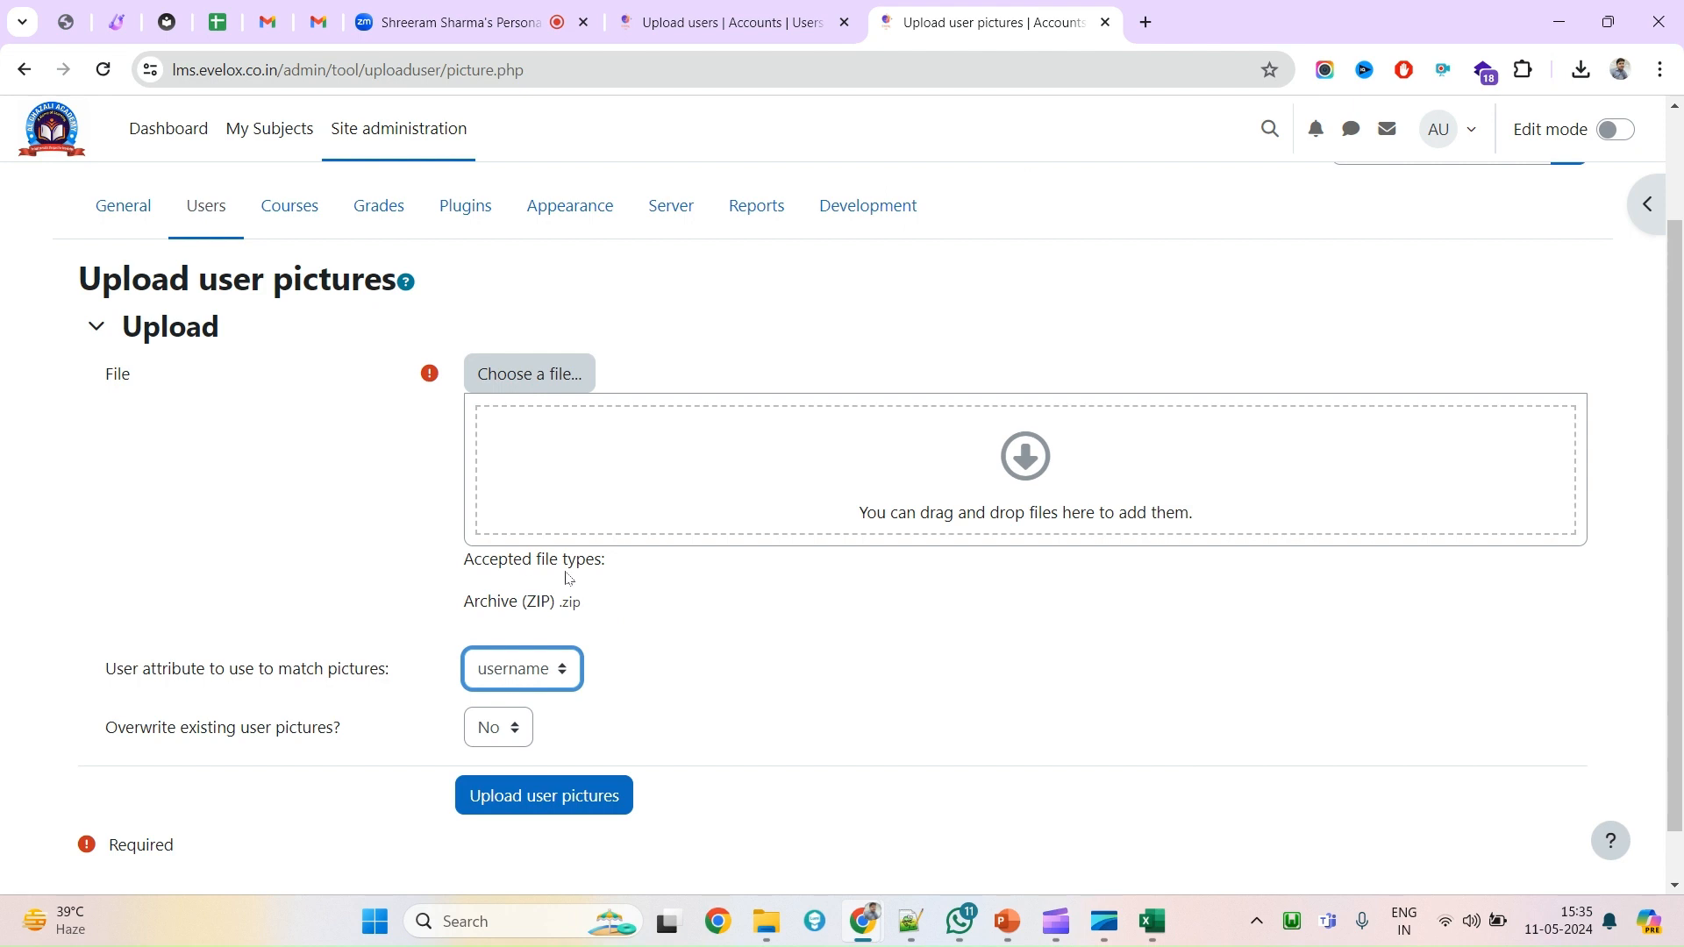
Compress the student111 and student222 PNGs into a zip archive named student111.
{"action": "left_click_drag", "start_coordinate": [466, 599], "coordinate": [556, 600]}
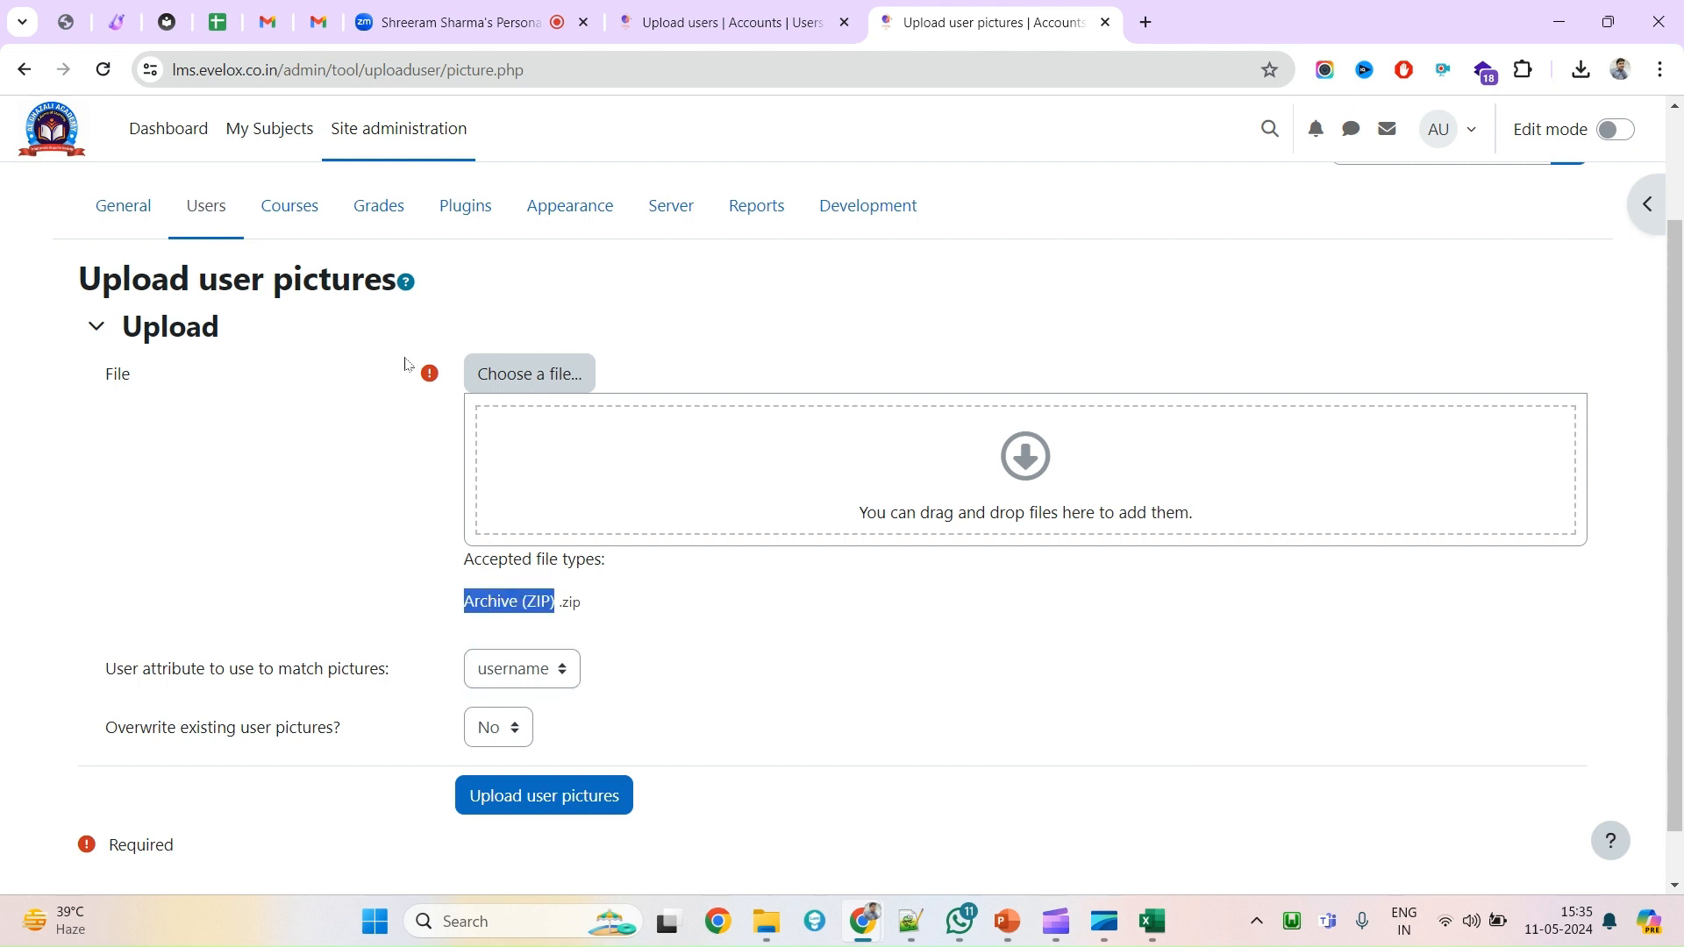
{"action": "double_click", "coordinate": [539, 603]}
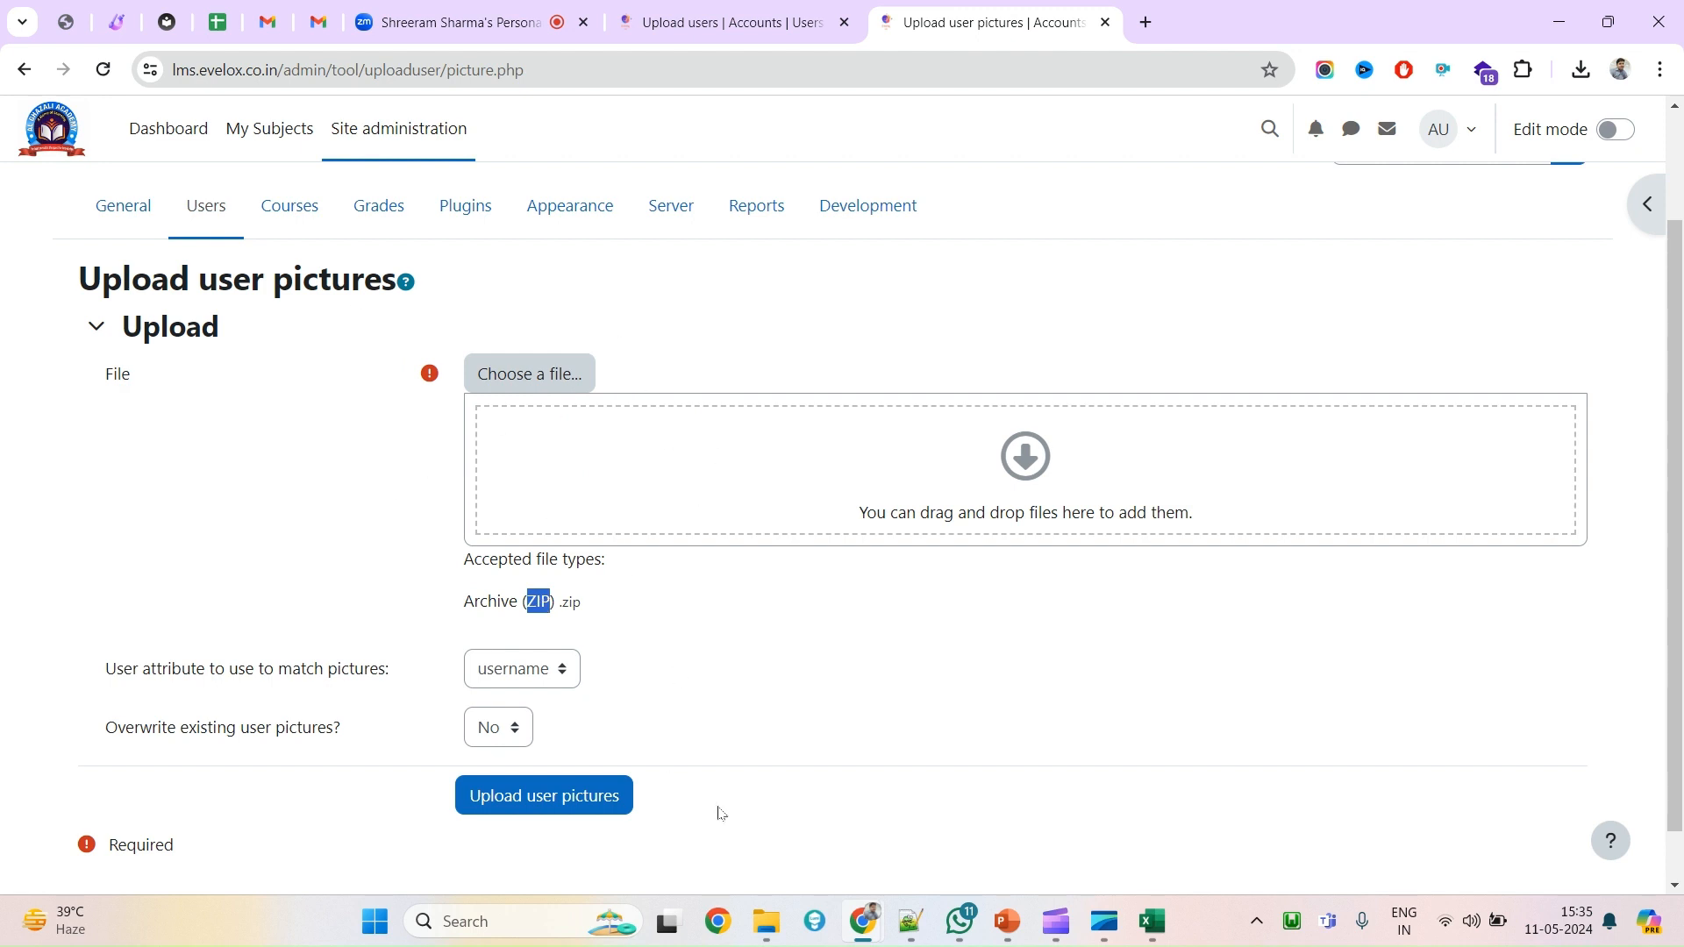
{"action": "mouse_move", "coordinate": [767, 931]}
{"action": "left_click", "coordinate": [762, 816]}
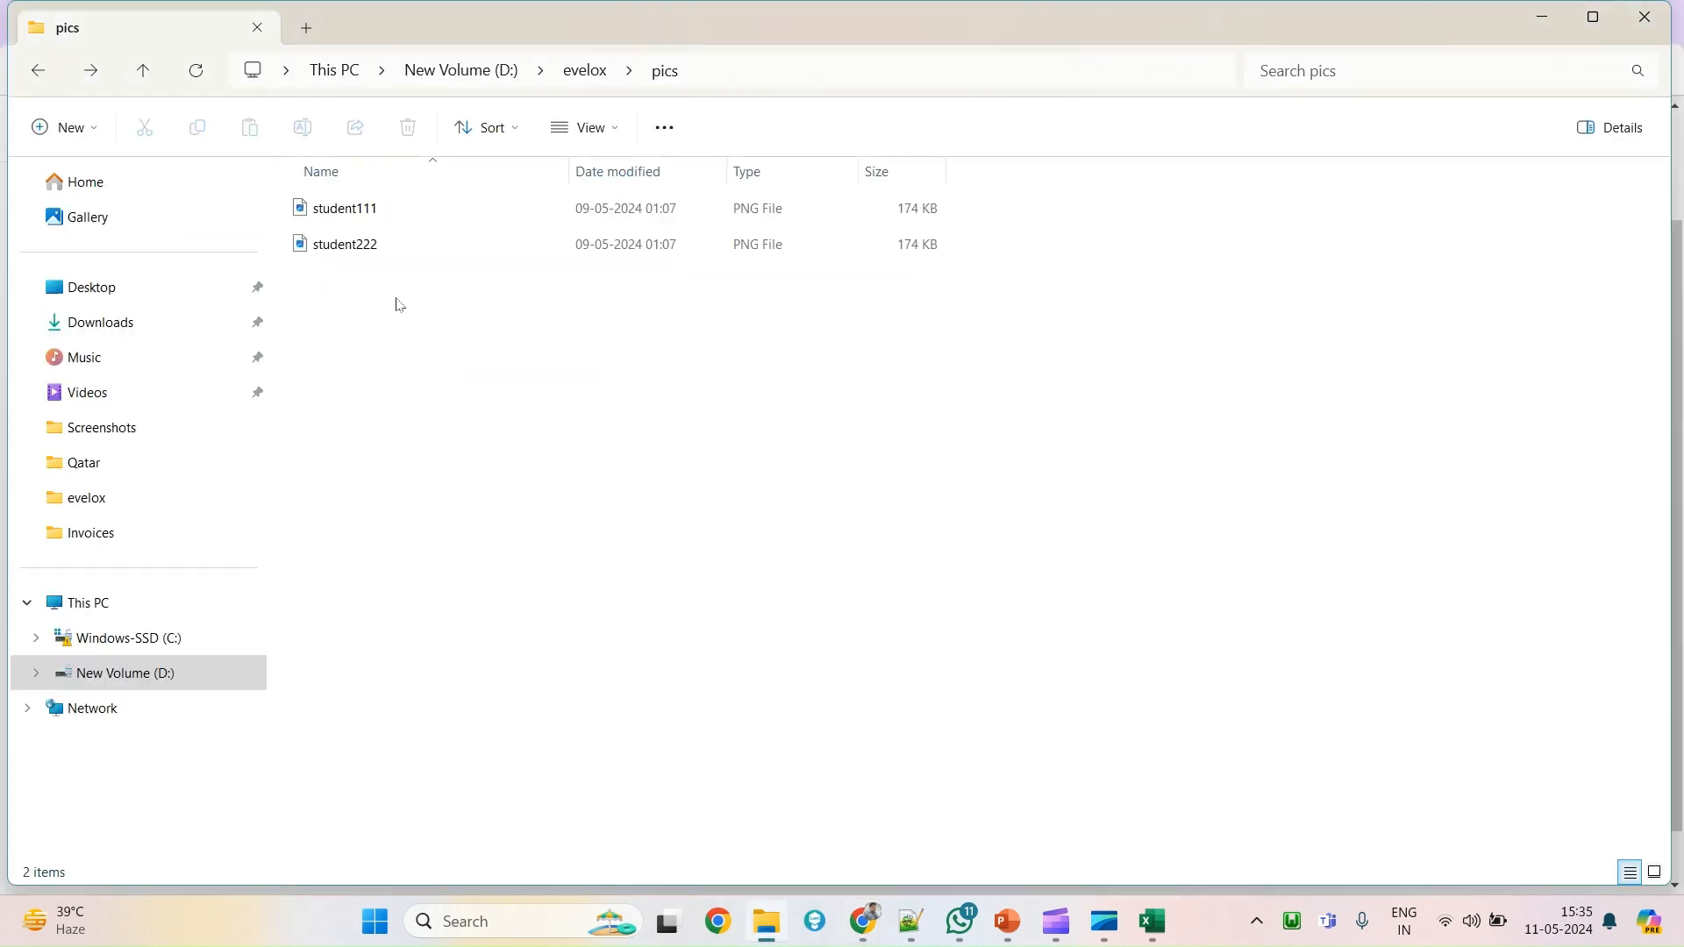
{"action": "left_click_drag", "start_coordinate": [399, 304], "coordinate": [391, 216]}
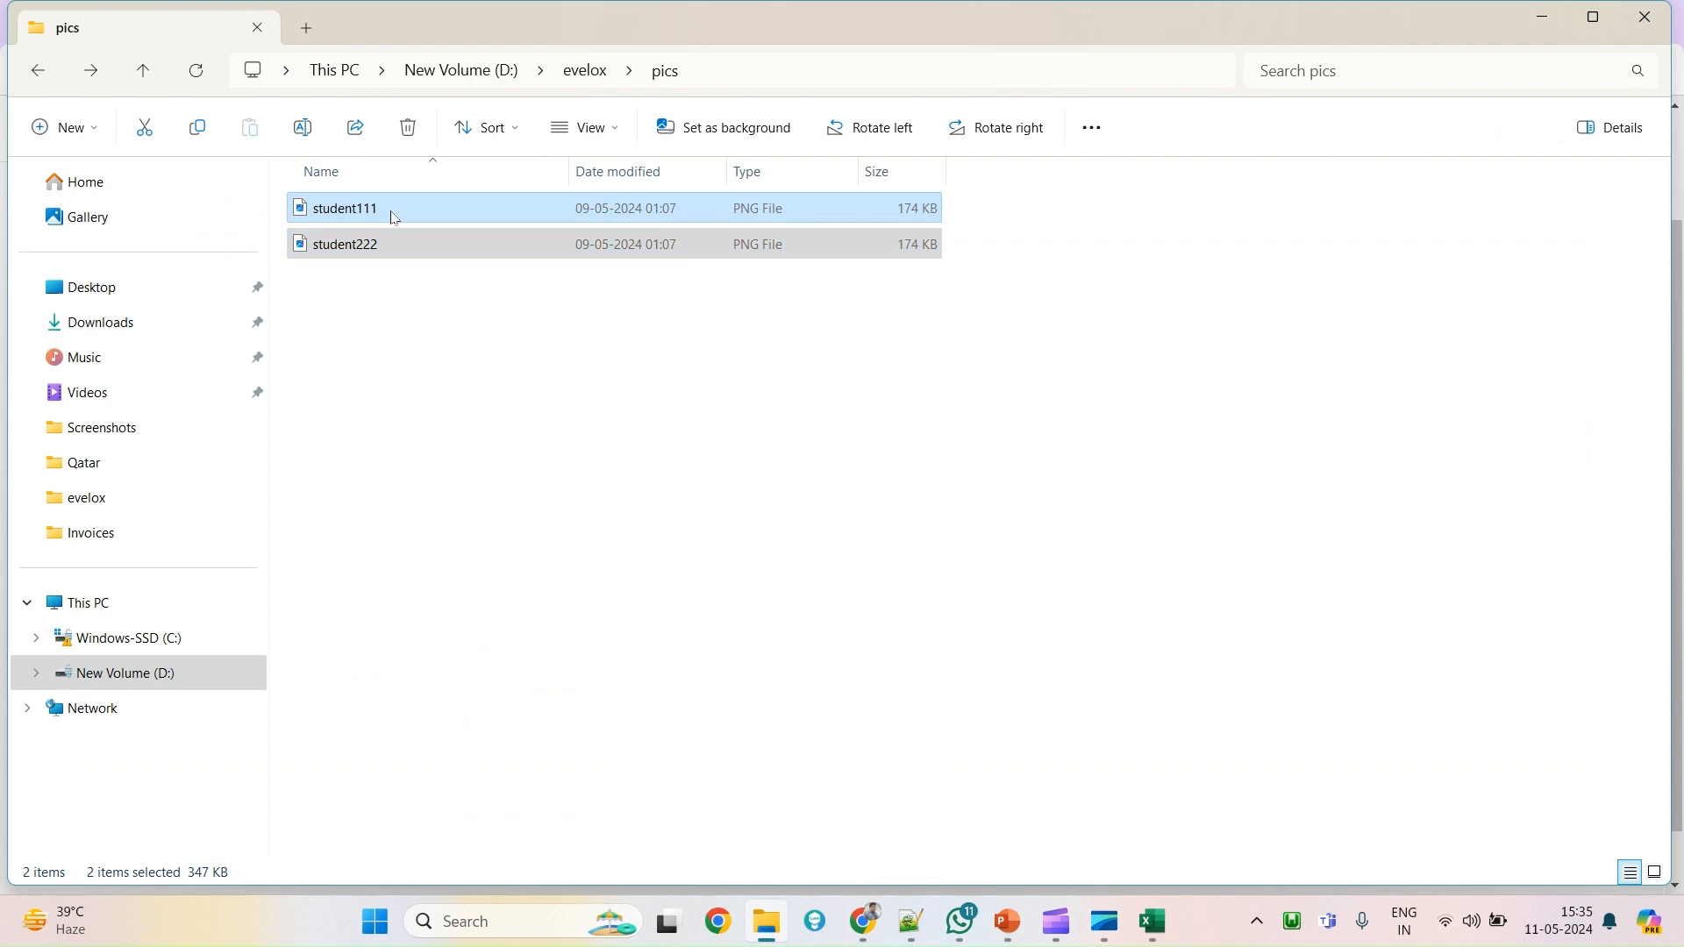
{"action": "right_click", "coordinate": [395, 218]}
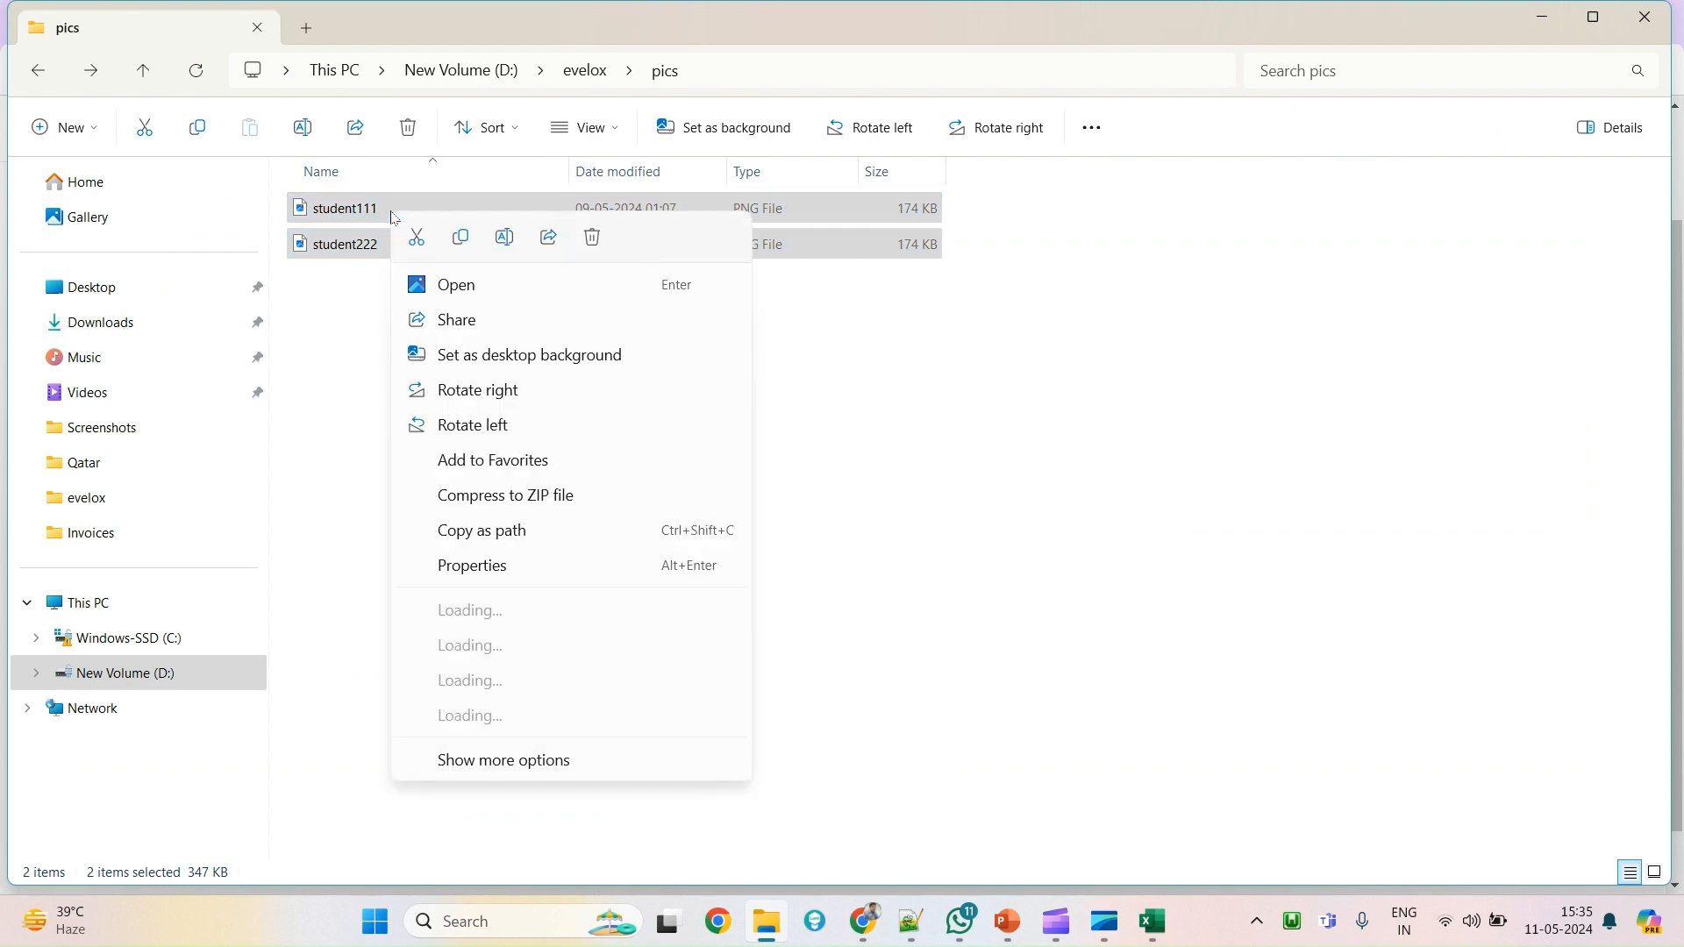
{"action": "left_click", "coordinate": [490, 761]}
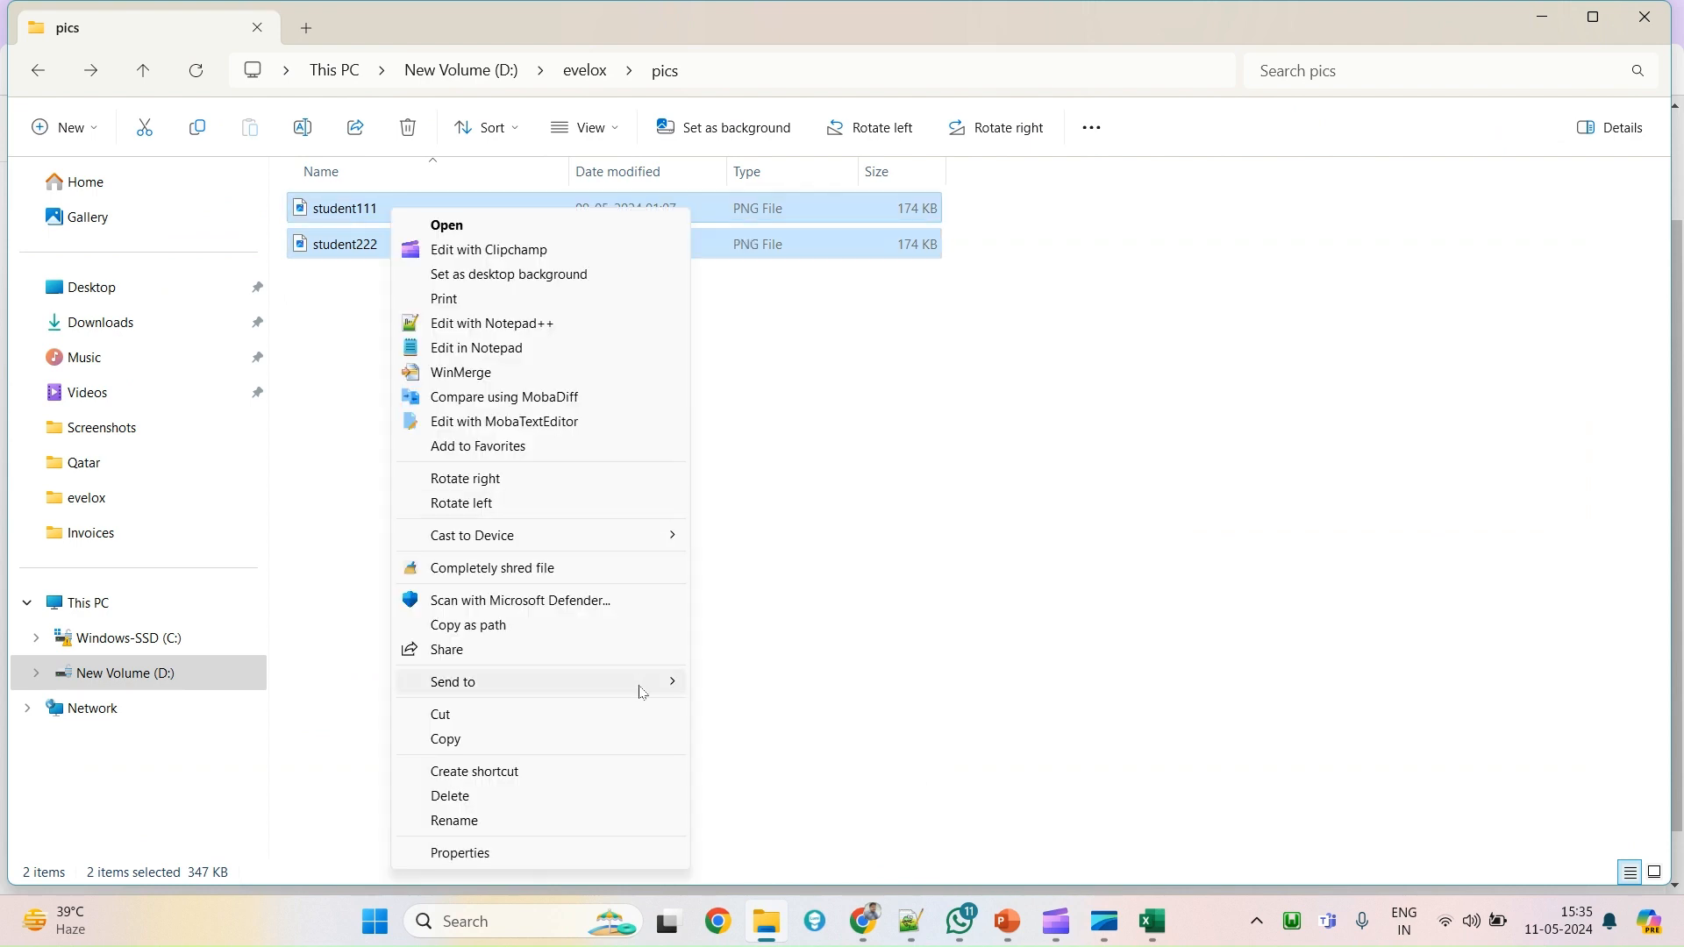
{"action": "mouse_move", "coordinate": [643, 692]}
{"action": "left_click", "coordinate": [796, 709]}
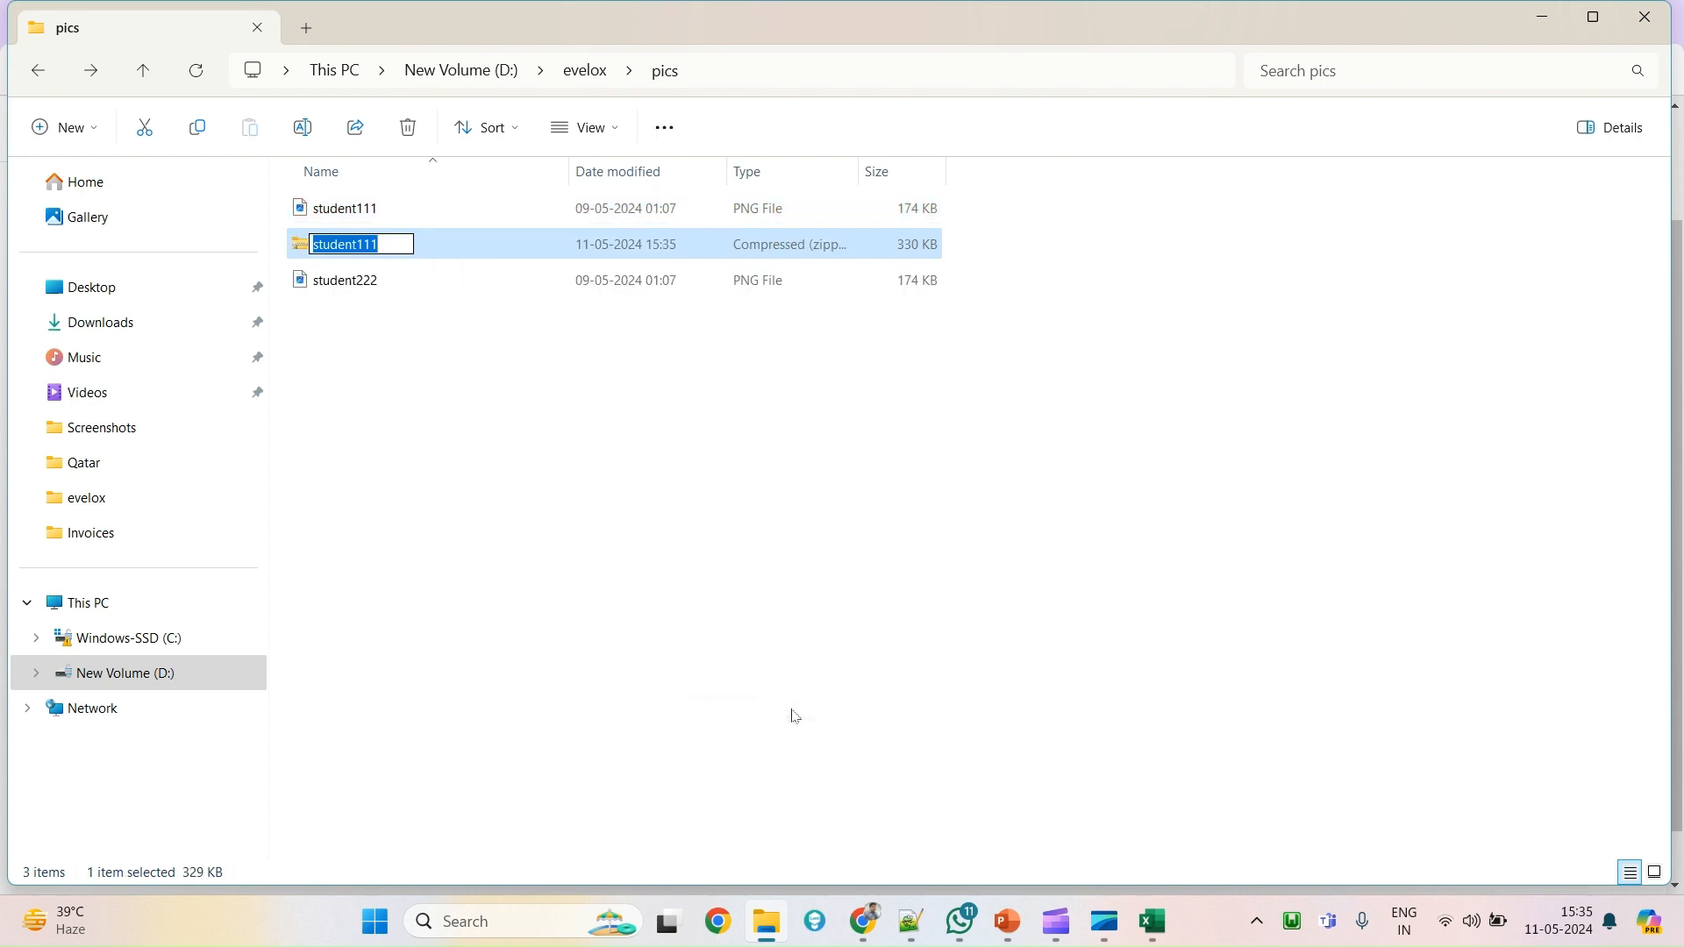
{"action": "left_click", "coordinate": [579, 477]}
{"action": "left_click", "coordinate": [359, 245]}
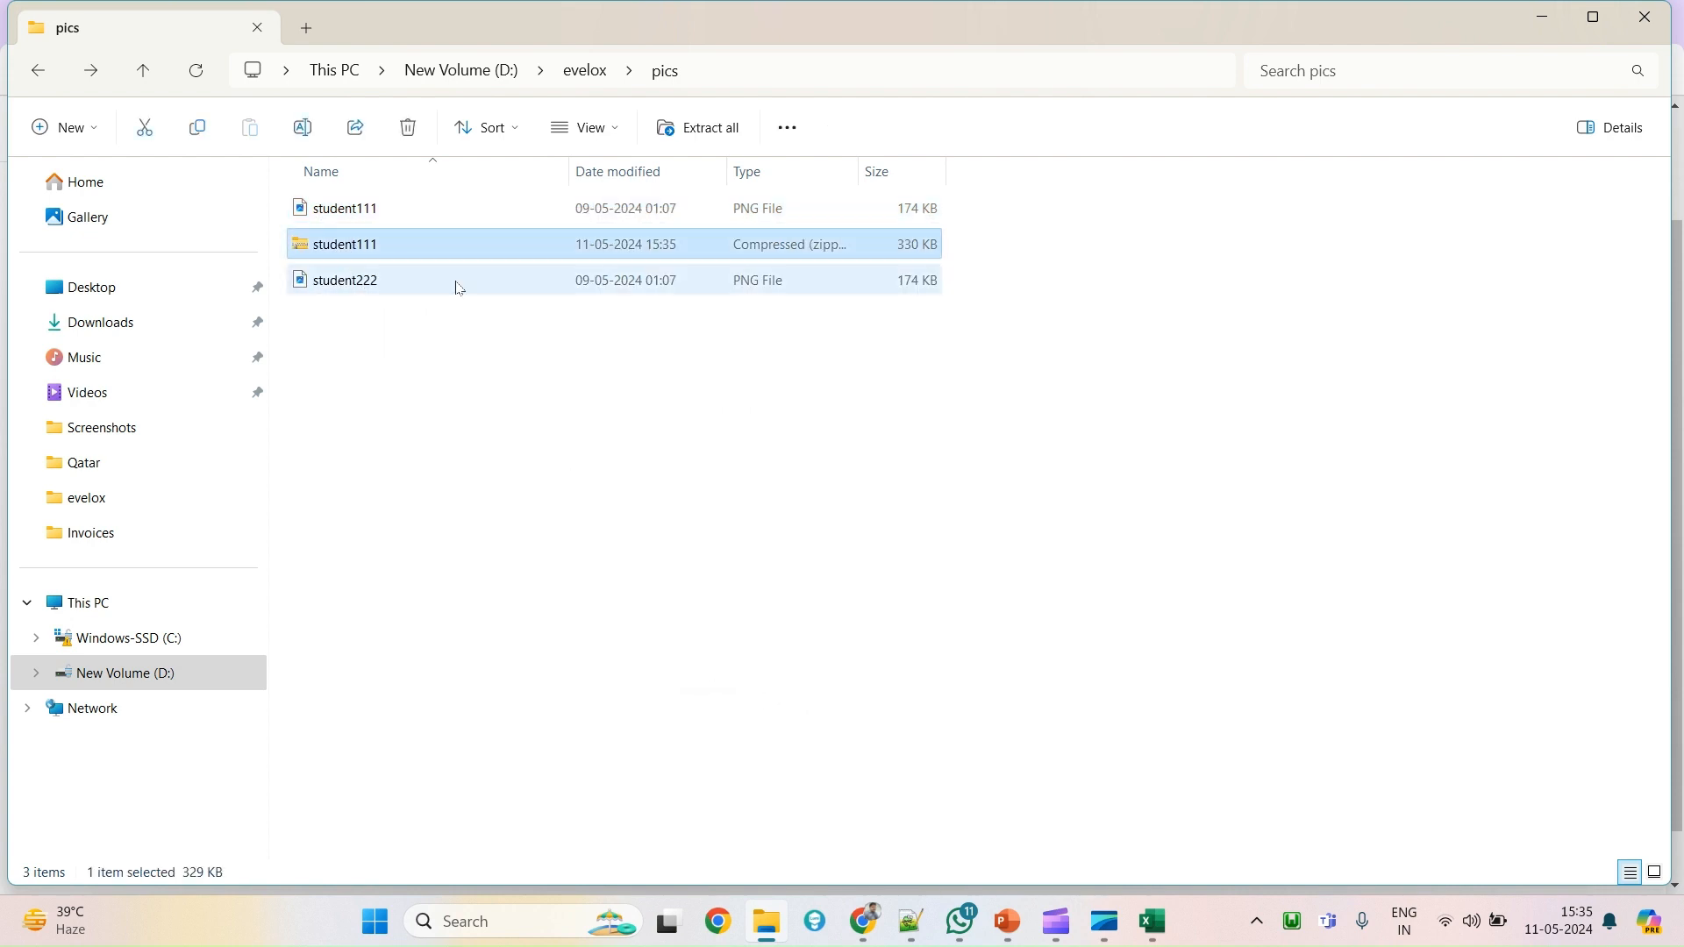
Drag student111.zip from the pics folder onto Moodle's upload file area.
{"action": "key", "text": "alt+Tab"}
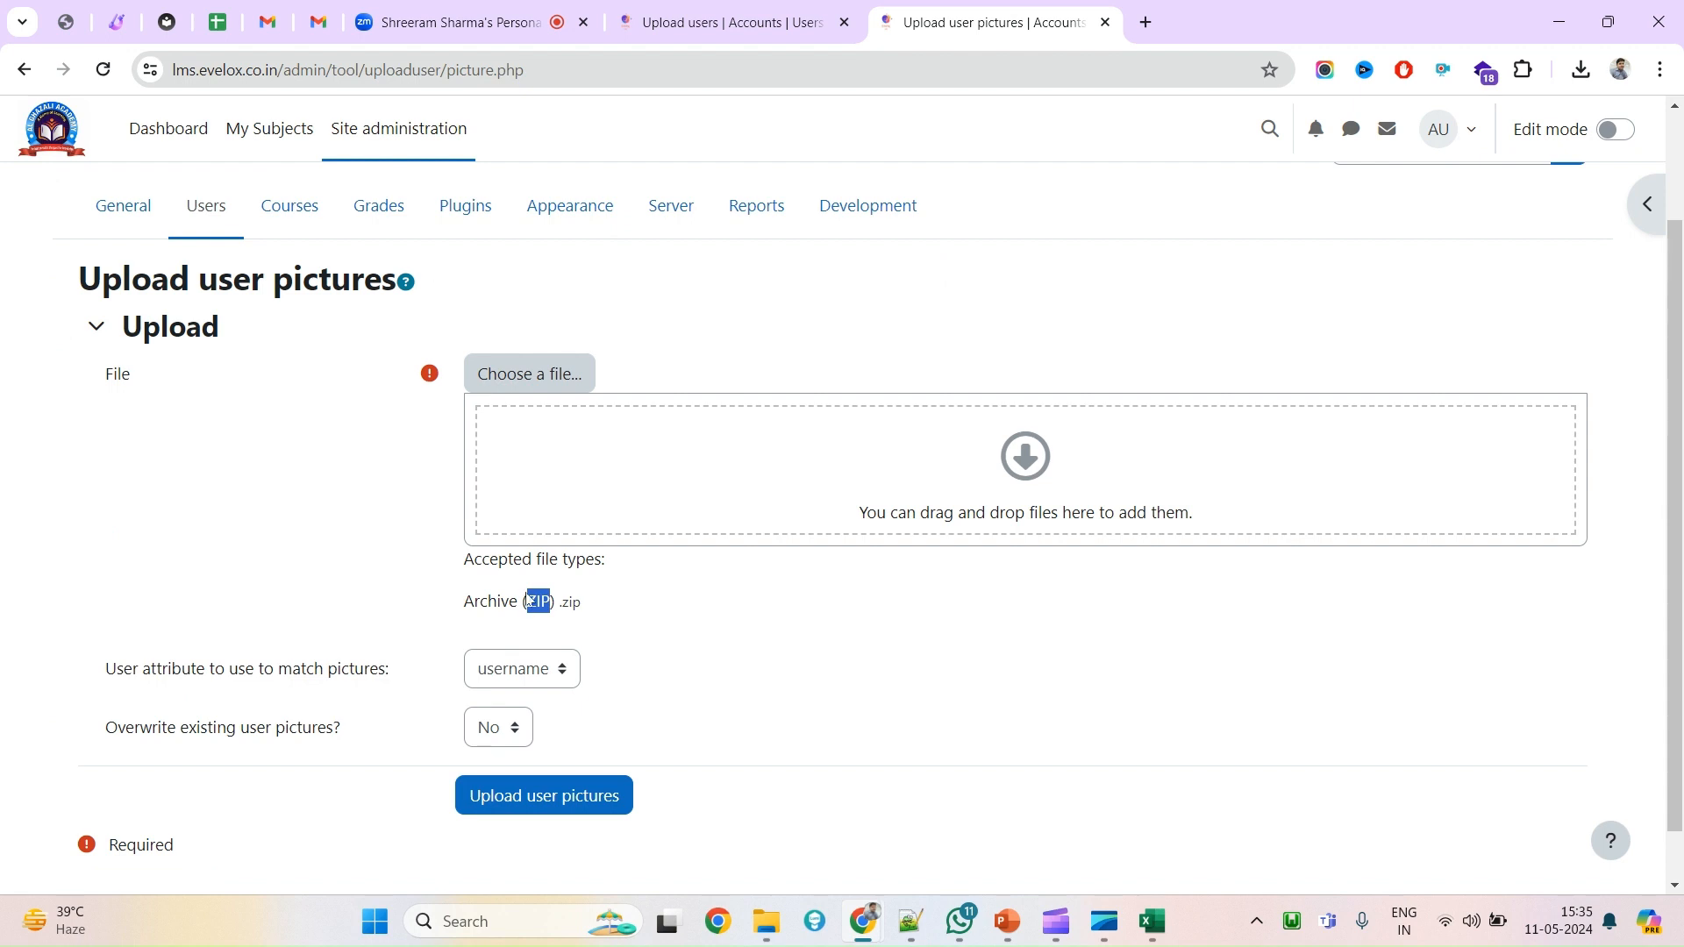
{"action": "key", "text": "alt+Tab"}
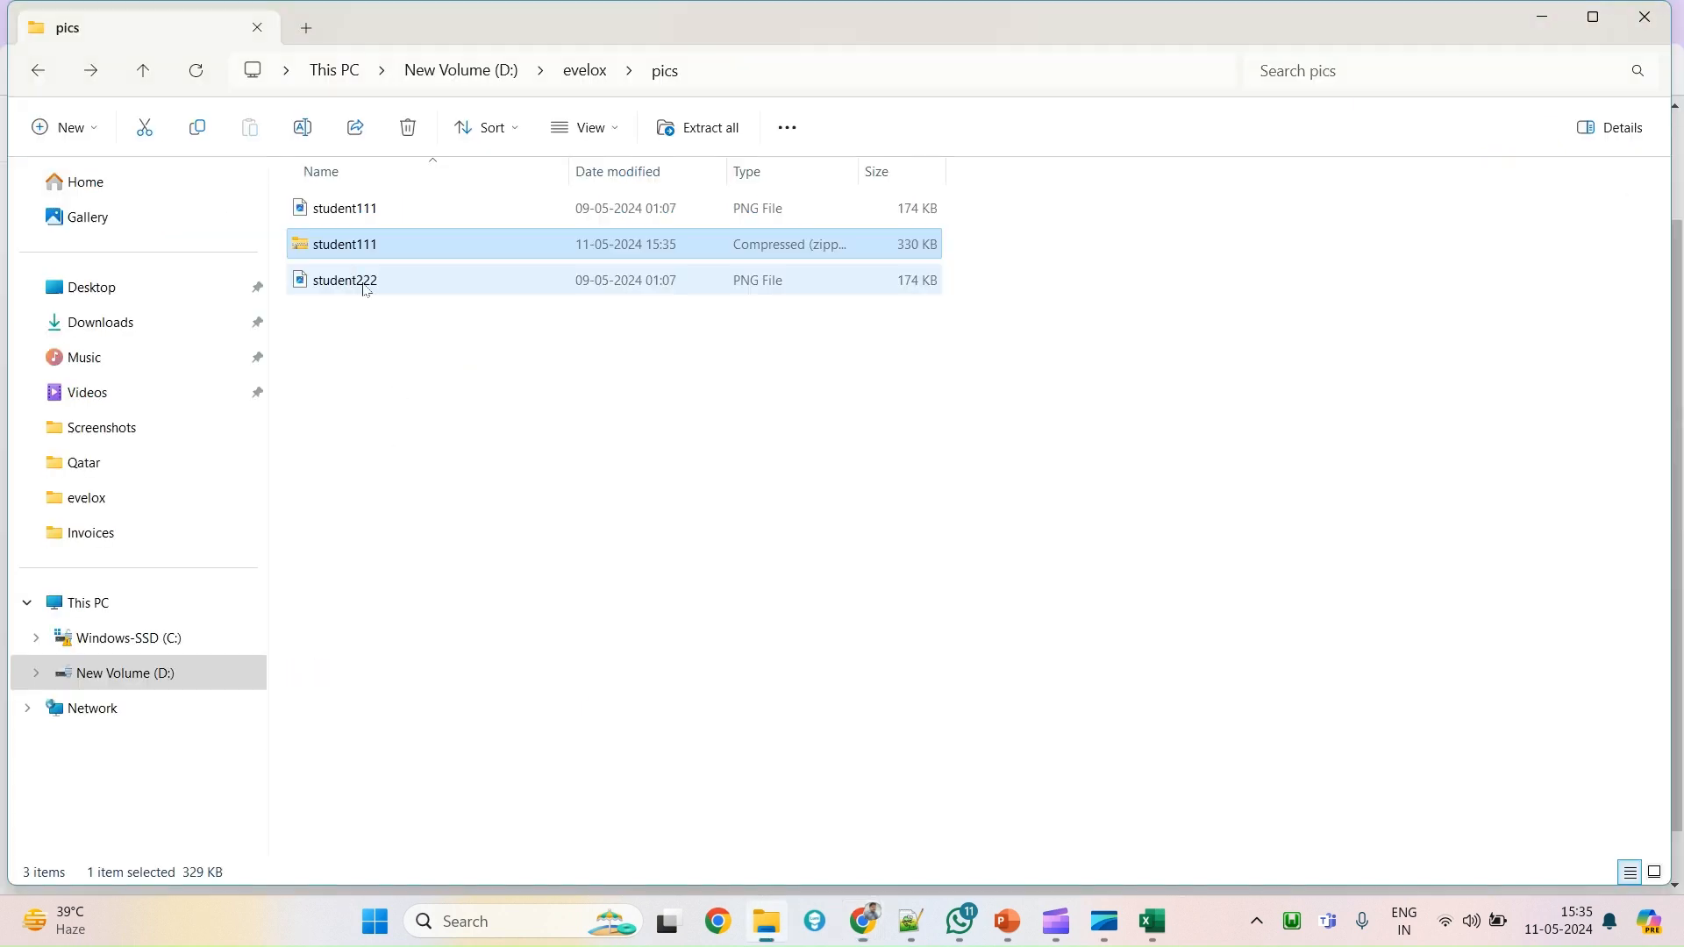
{"action": "left_click_drag", "start_coordinate": [304, 247], "coordinate": [602, 470]}
Set 'Overwrite existing user pictures?' to Yes and submit the student111.zip upload.
{"action": "key", "text": "alt+Tab"}
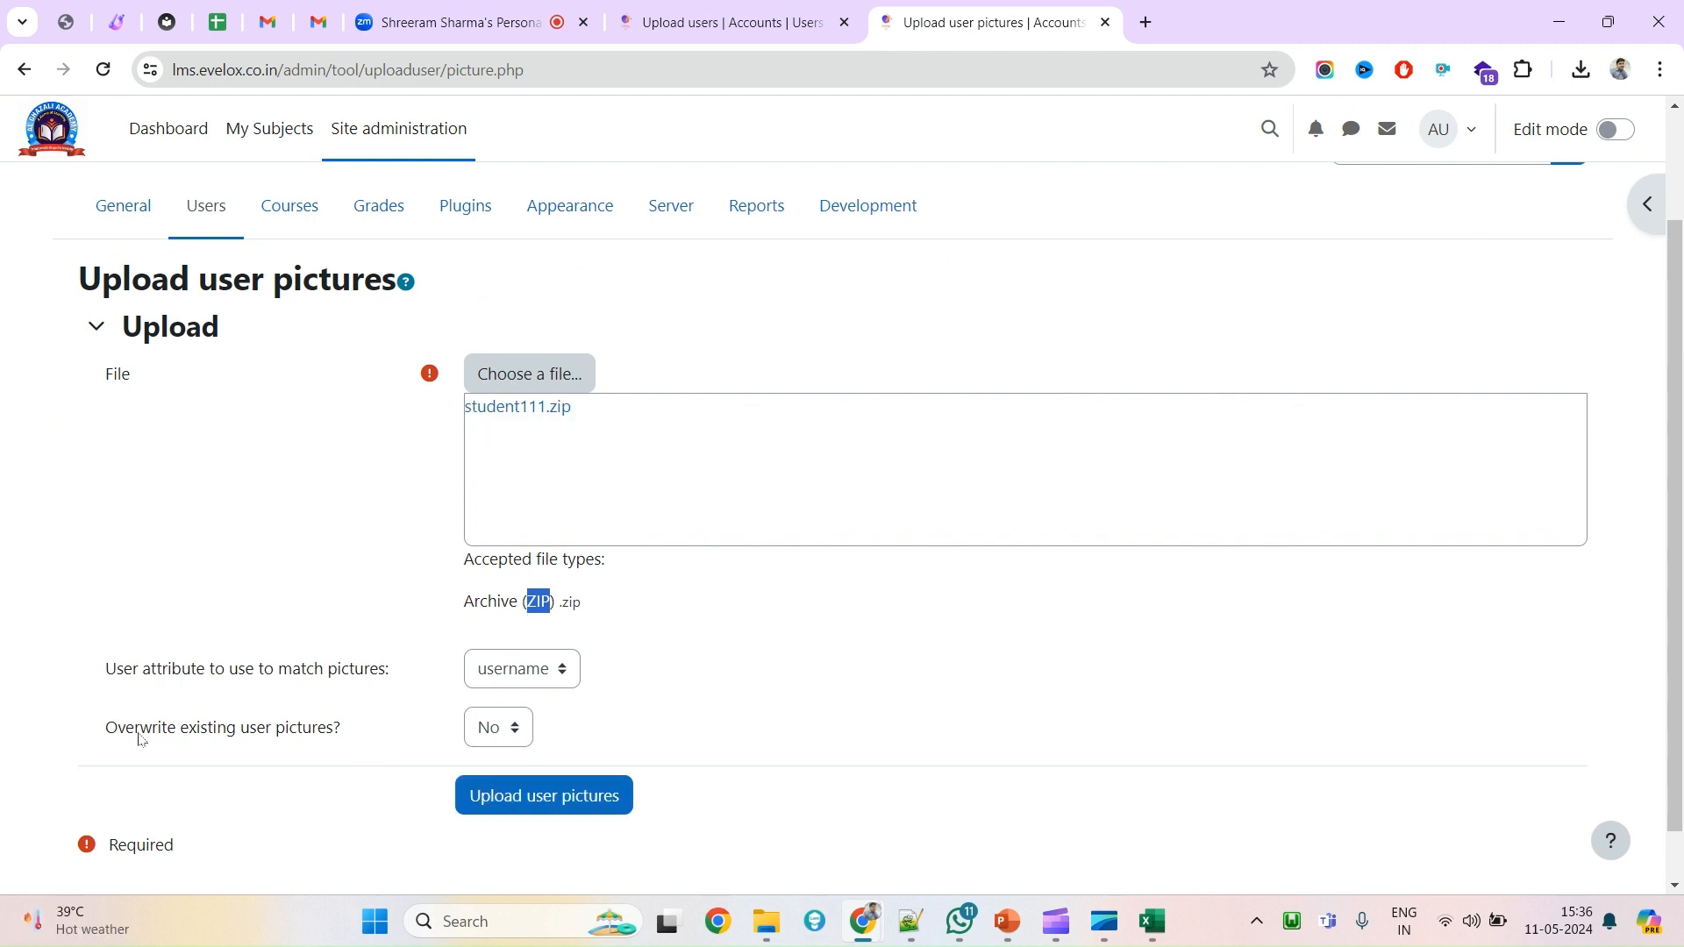
{"action": "left_click_drag", "start_coordinate": [105, 733], "coordinate": [265, 739]}
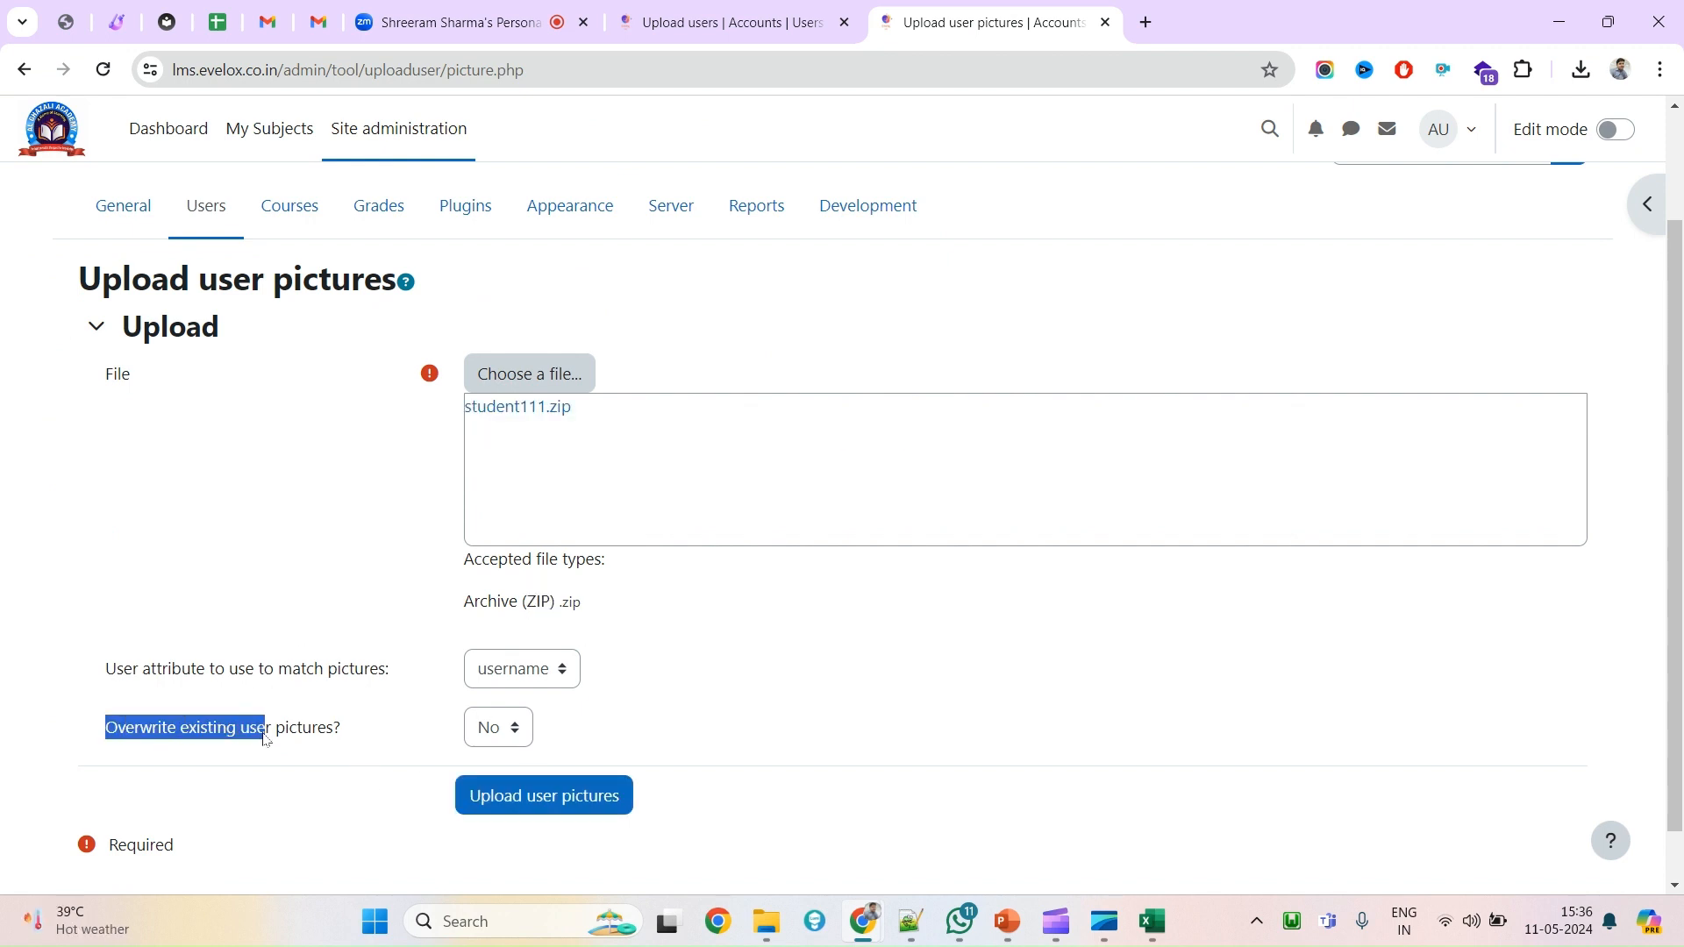
{"action": "left_click", "coordinate": [484, 740]}
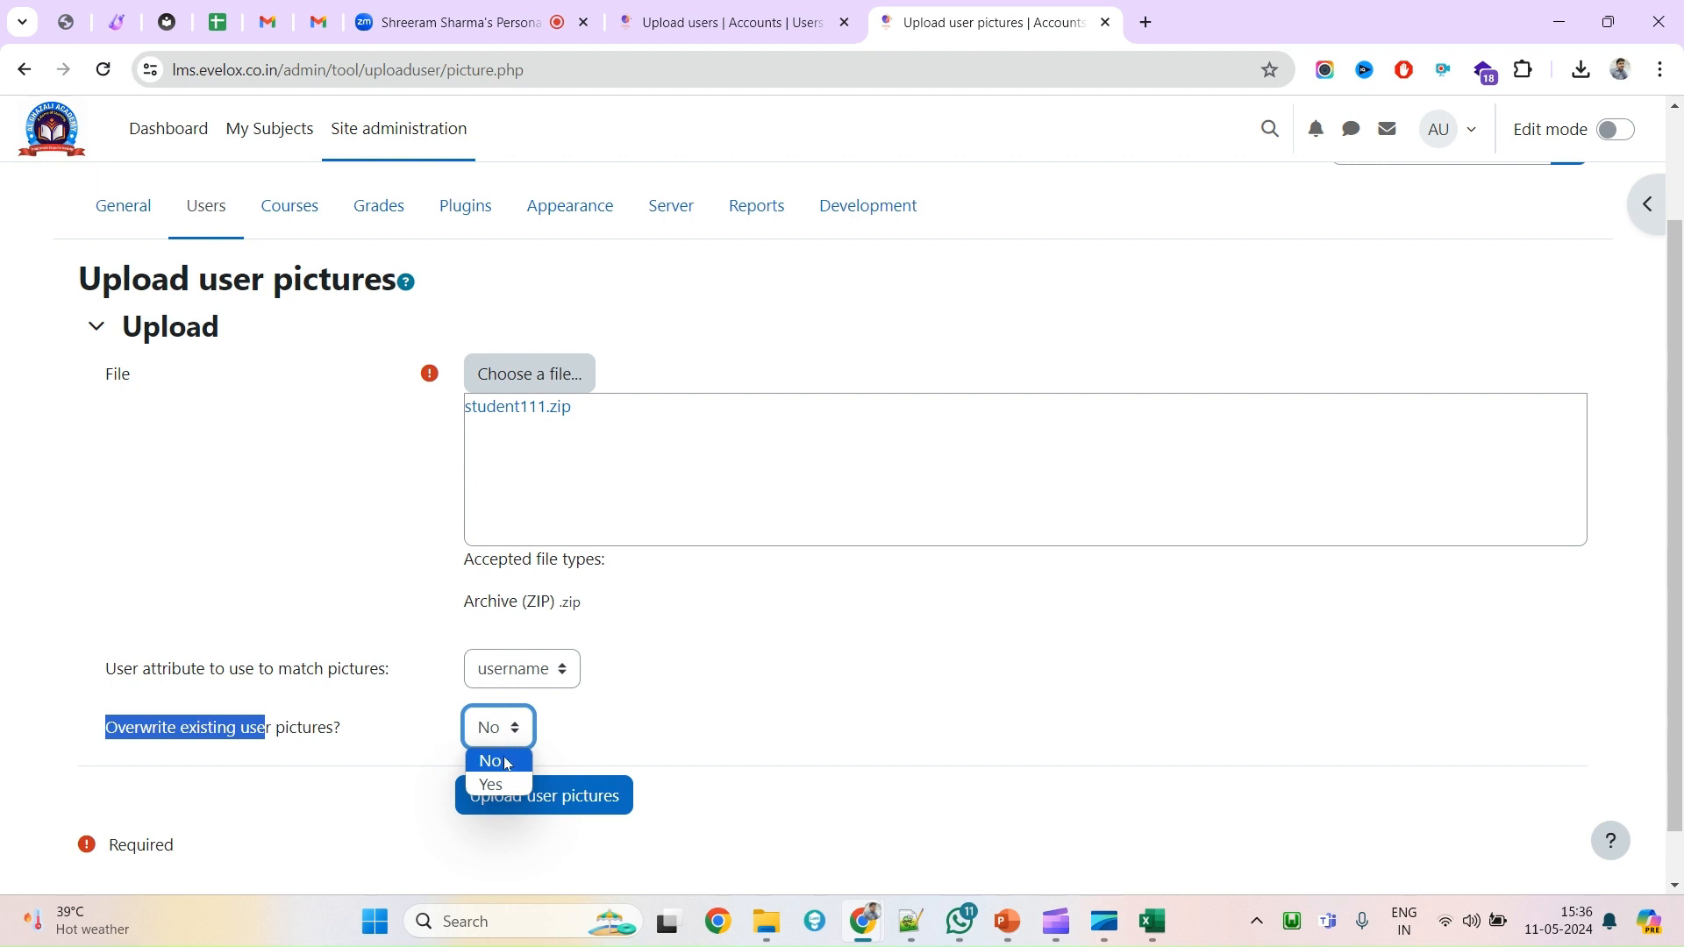
{"action": "key", "text": "alt+Tab"}
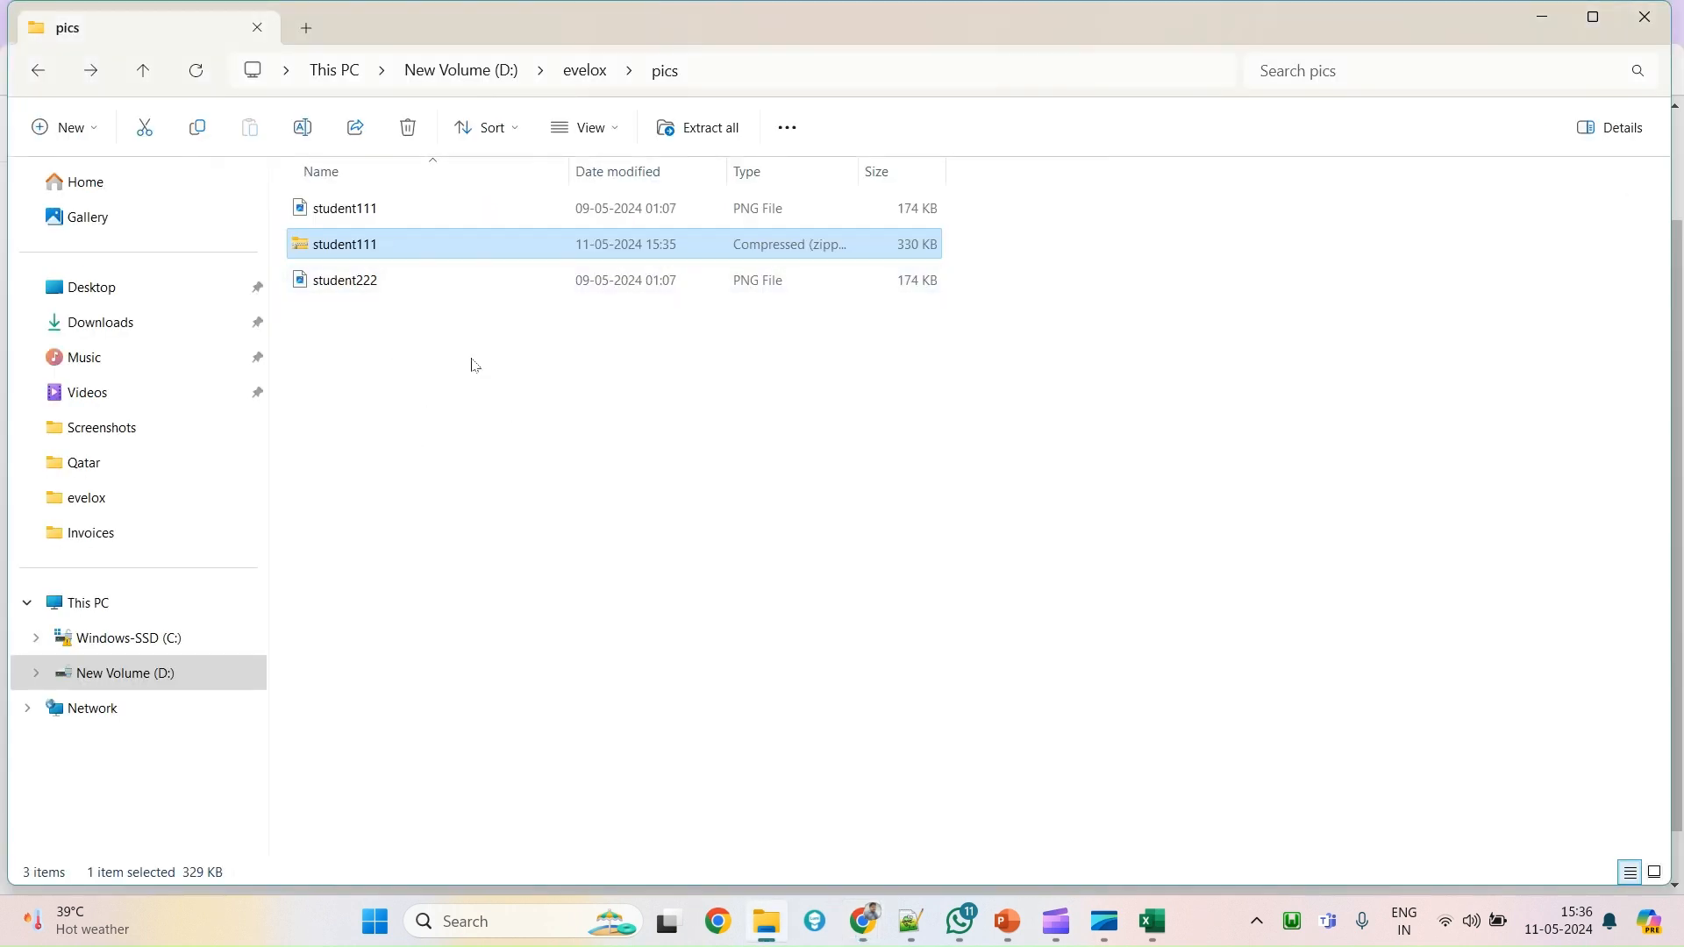
{"action": "key", "text": "alt+Tab"}
{"action": "left_click", "coordinate": [514, 730]}
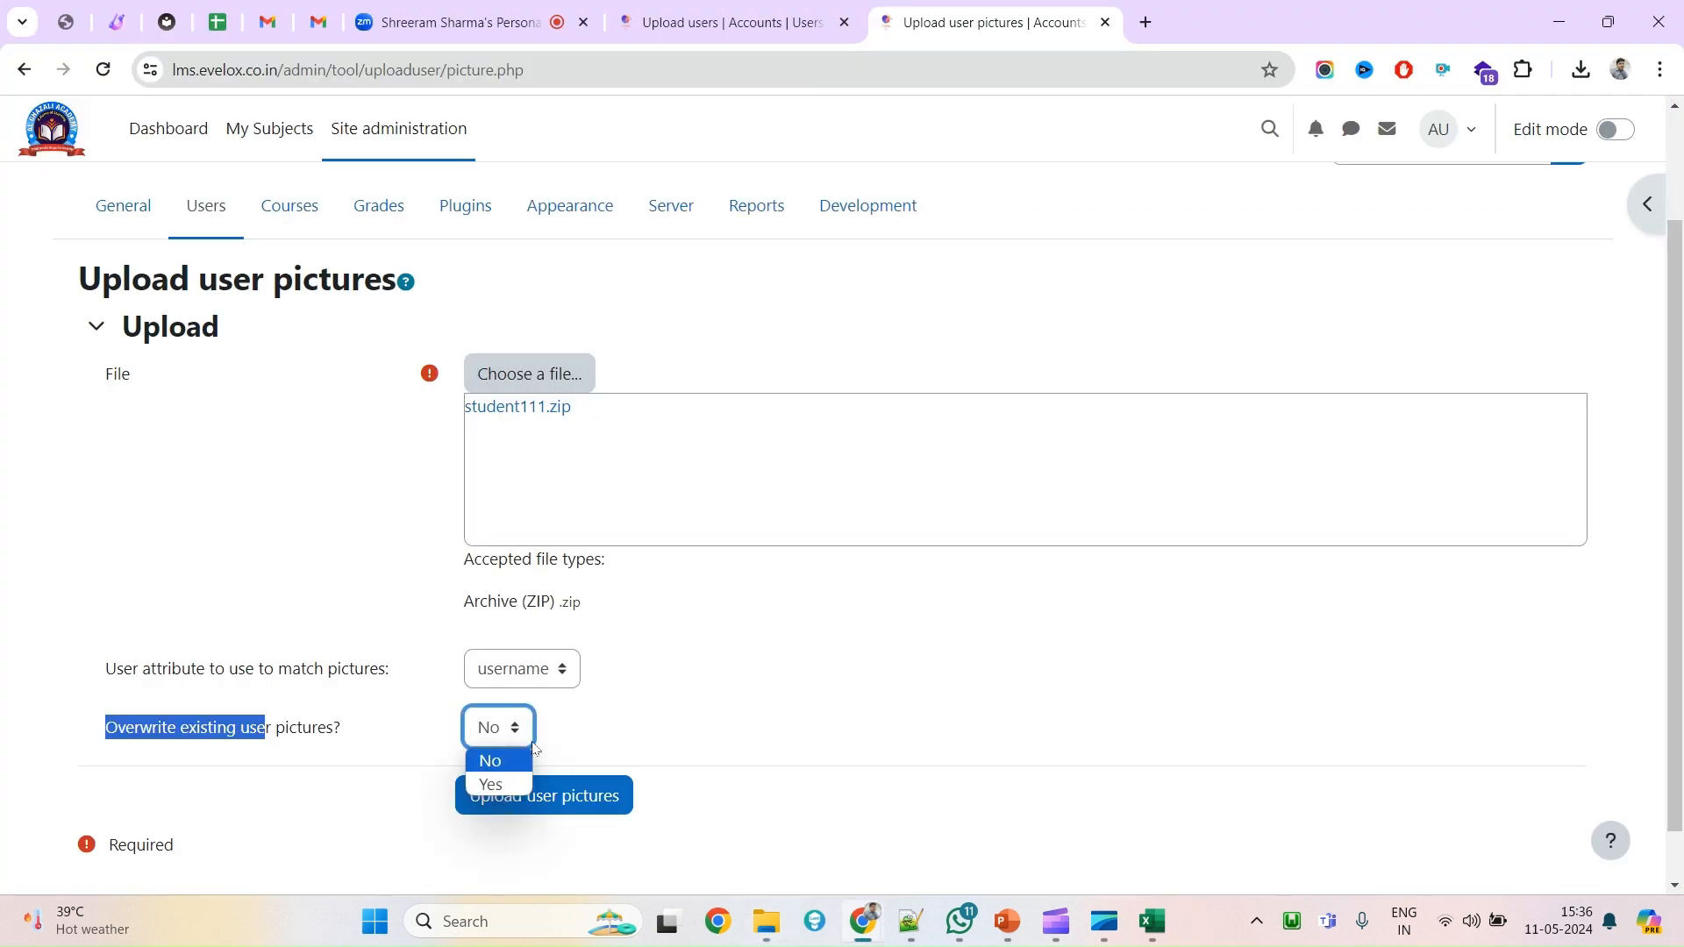
{"action": "left_click", "coordinate": [301, 741]}
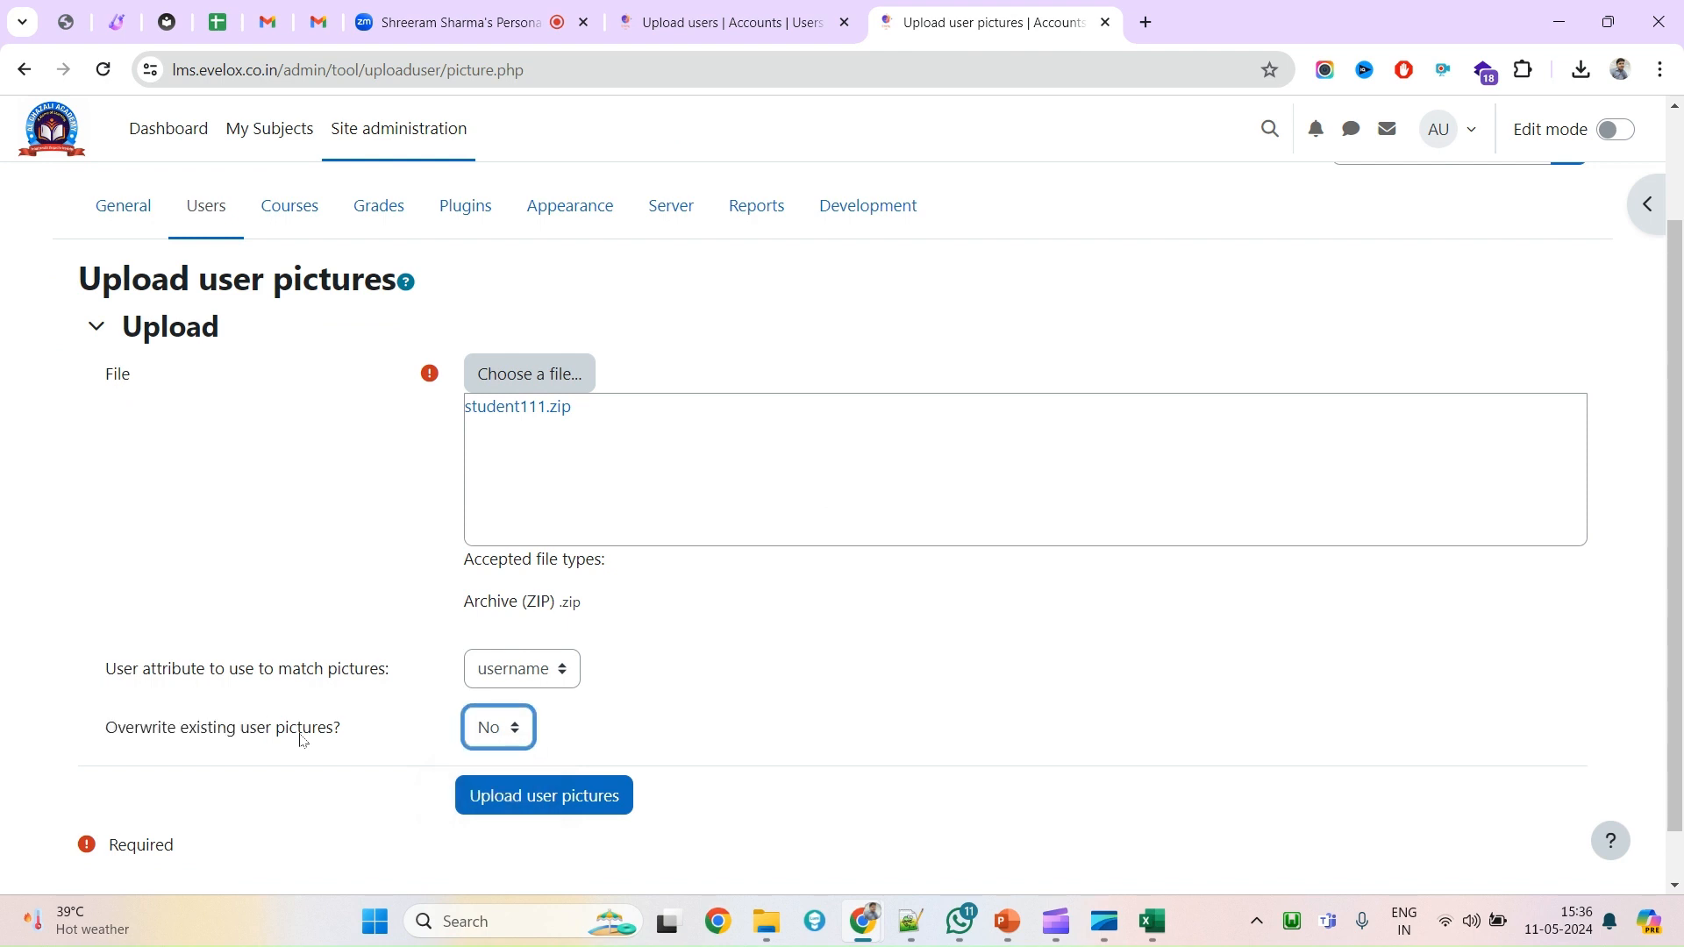
{"action": "left_click", "coordinate": [500, 735]}
{"action": "left_click", "coordinate": [481, 782]}
{"action": "left_click", "coordinate": [538, 808]}
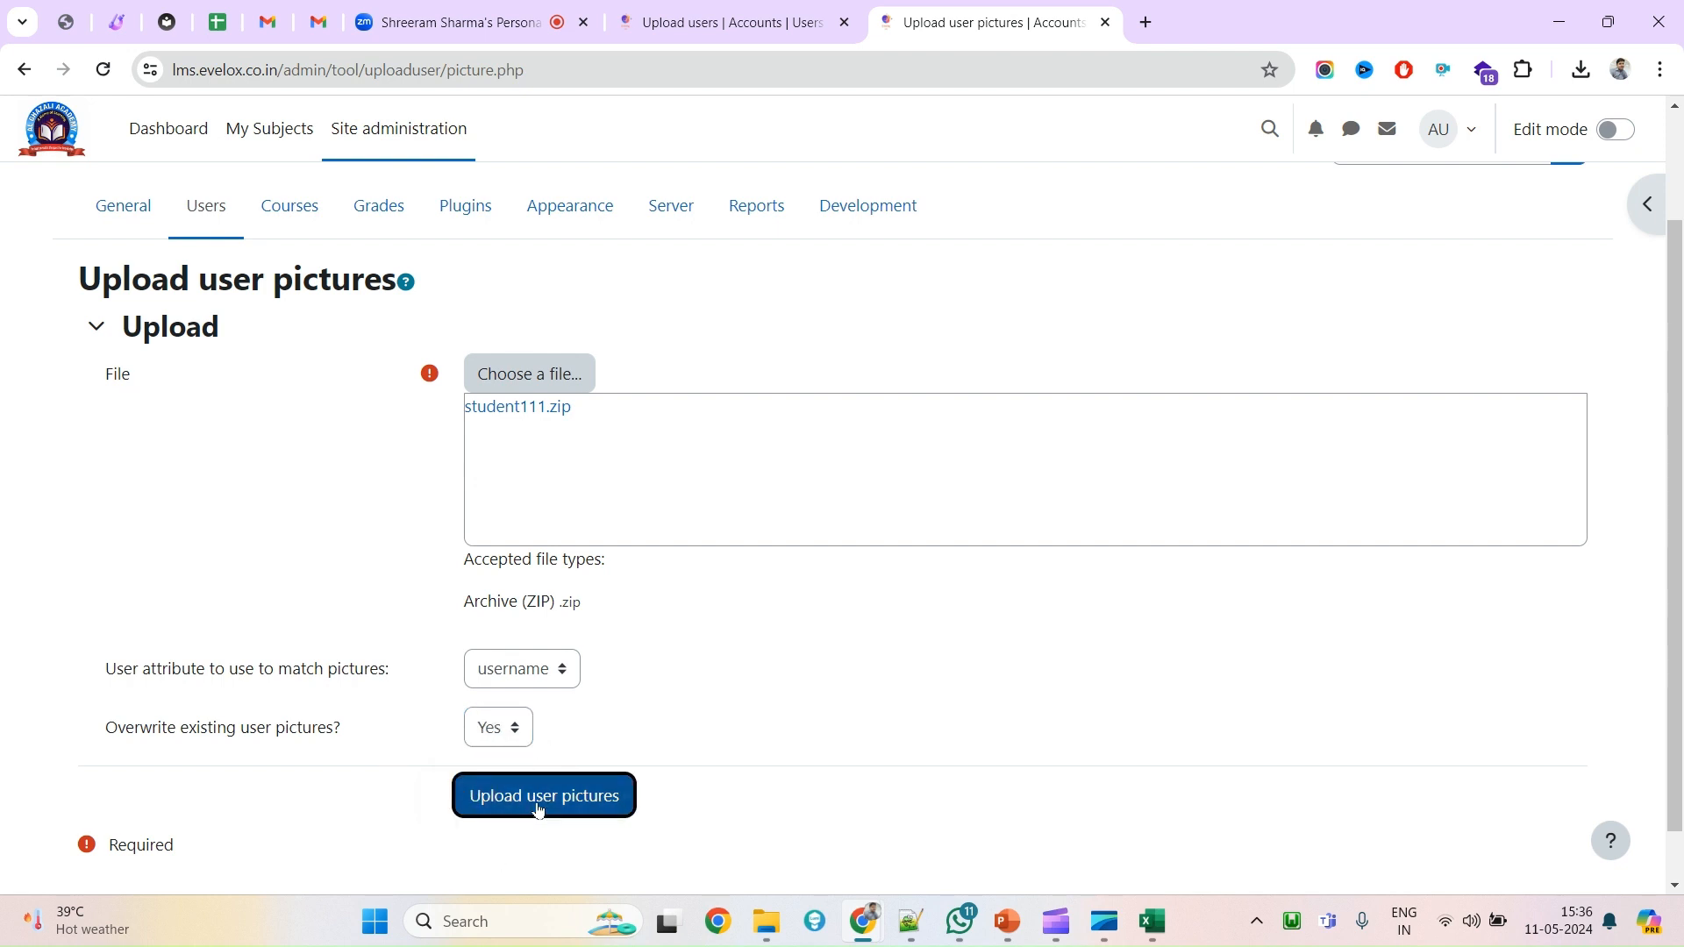
{"action": "left_click", "coordinate": [538, 808]}
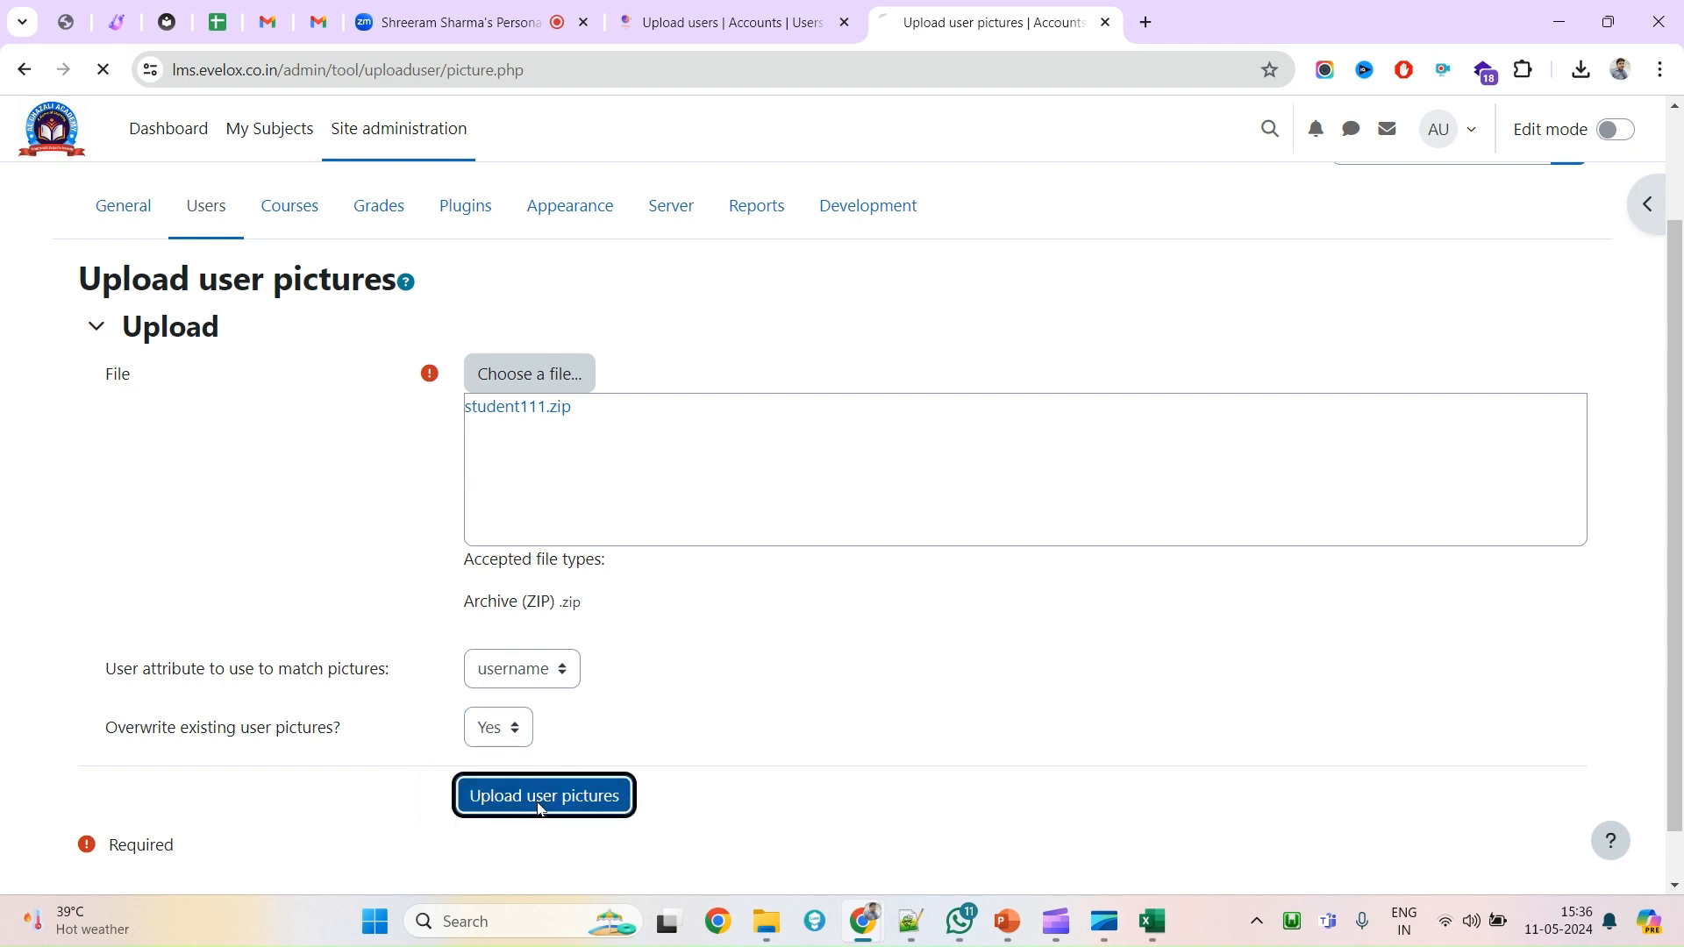
{"action": "scroll", "coordinate": [492, 645], "scroll_direction": "down", "scroll_amount": 1}
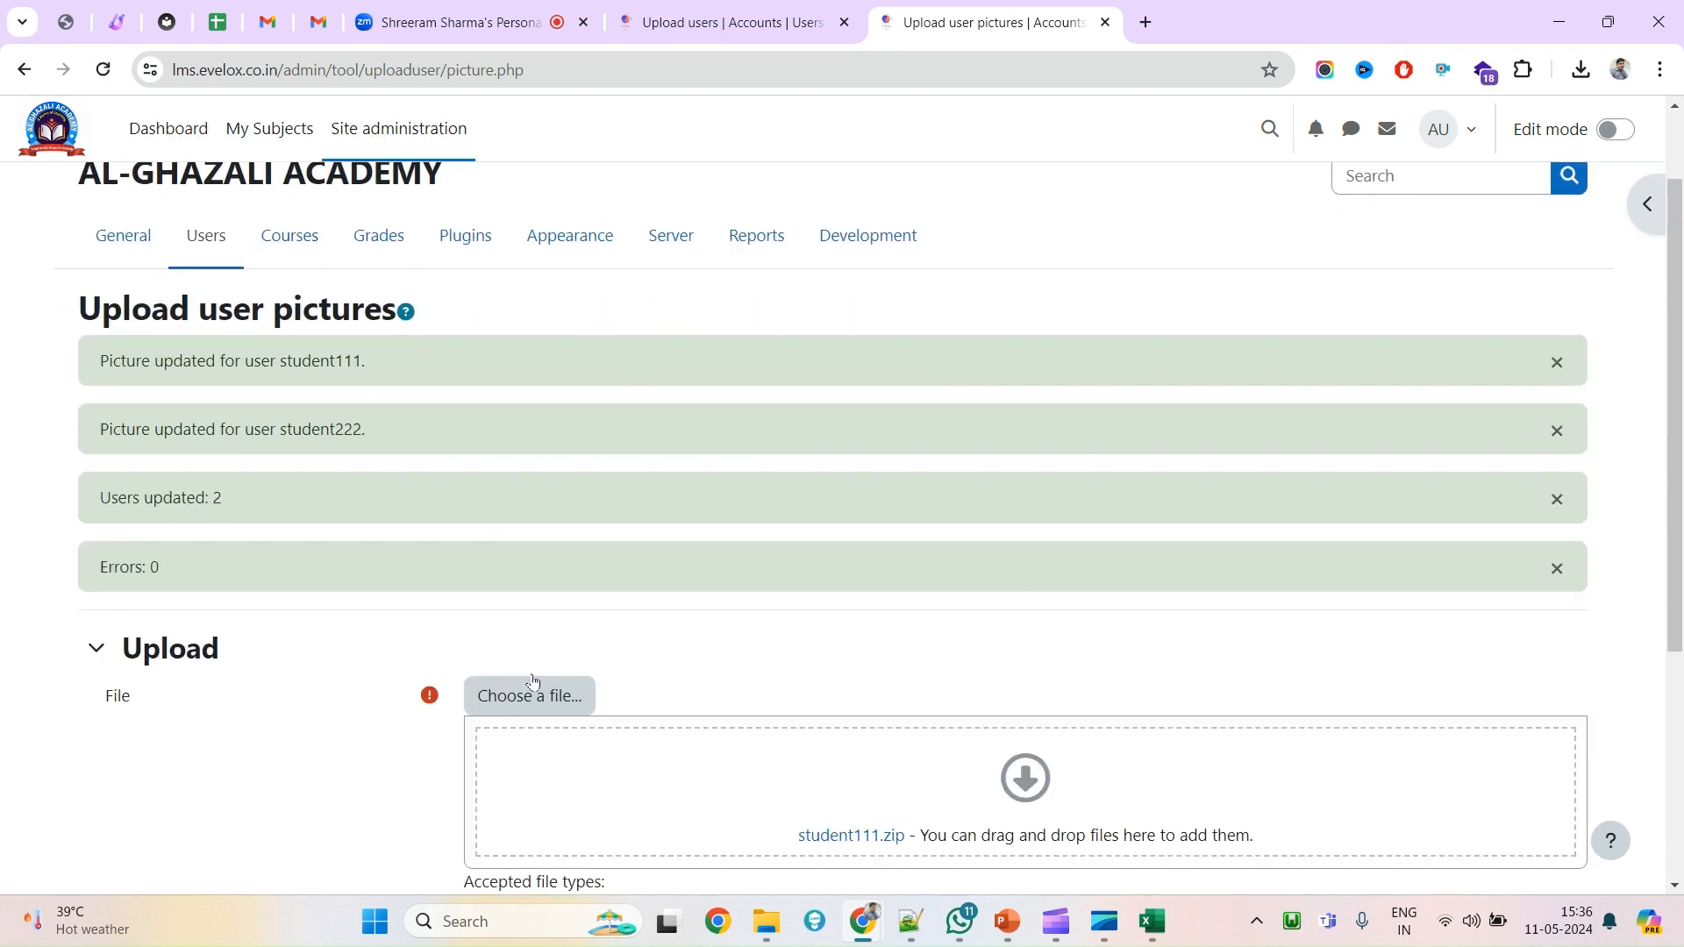
{"action": "left_click_drag", "start_coordinate": [100, 363], "coordinate": [235, 363]}
{"action": "double_click", "coordinate": [321, 363]}
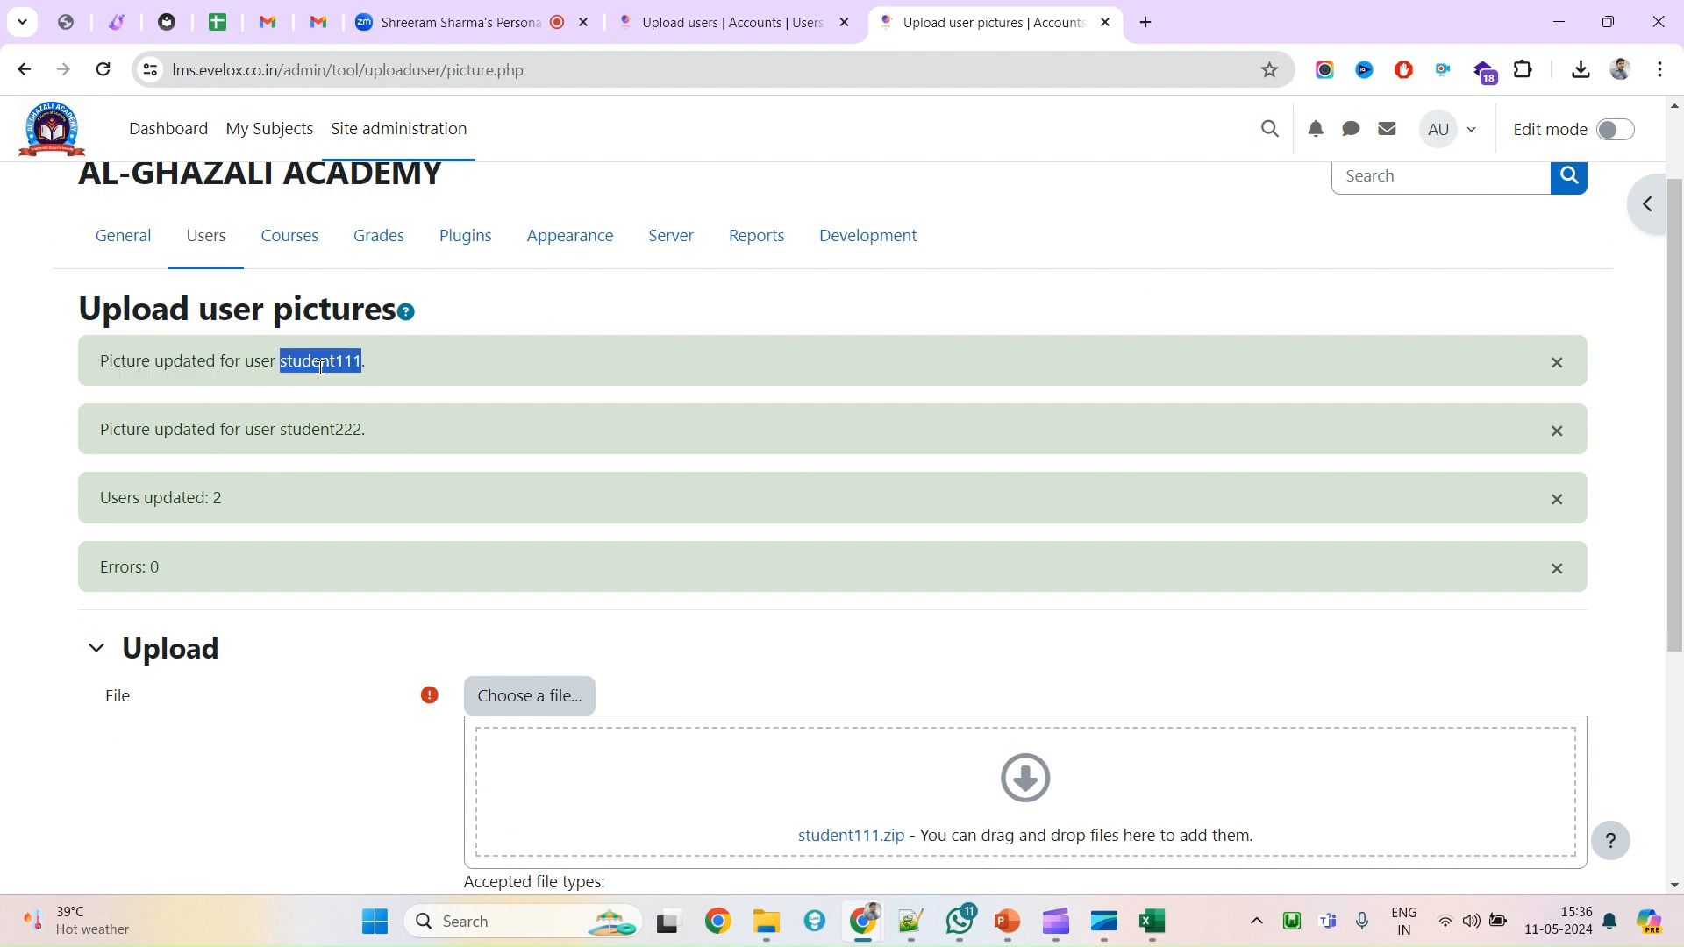
{"action": "double_click", "coordinate": [334, 428]}
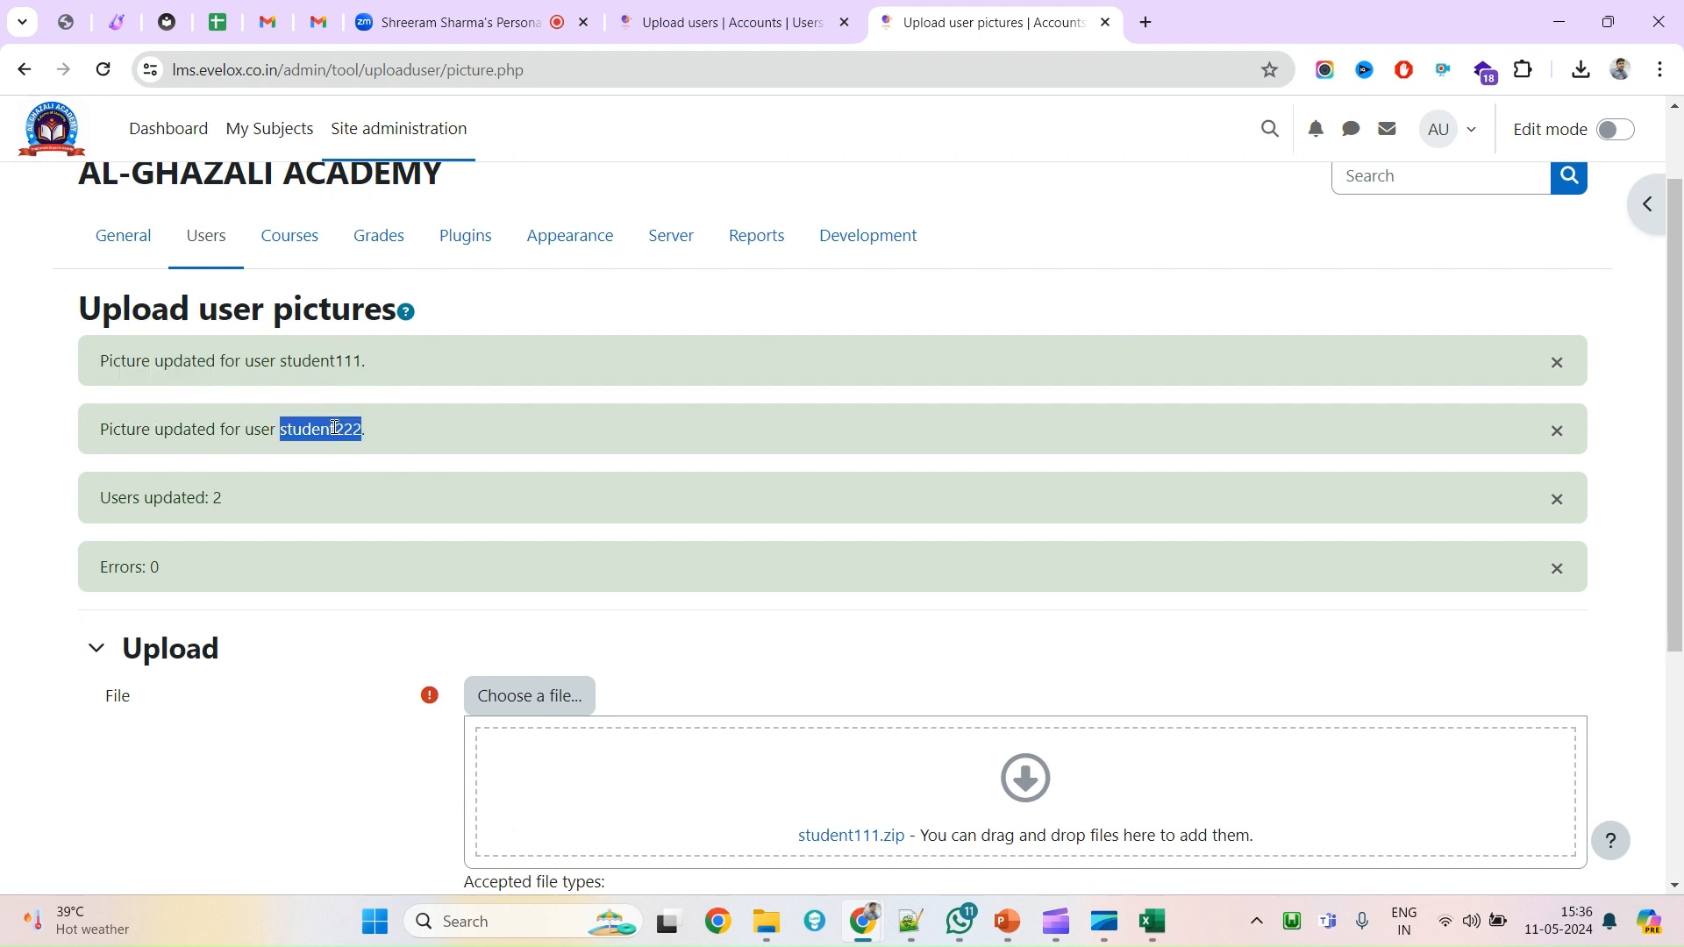
{"action": "left_click_drag", "start_coordinate": [102, 499], "coordinate": [170, 501]}
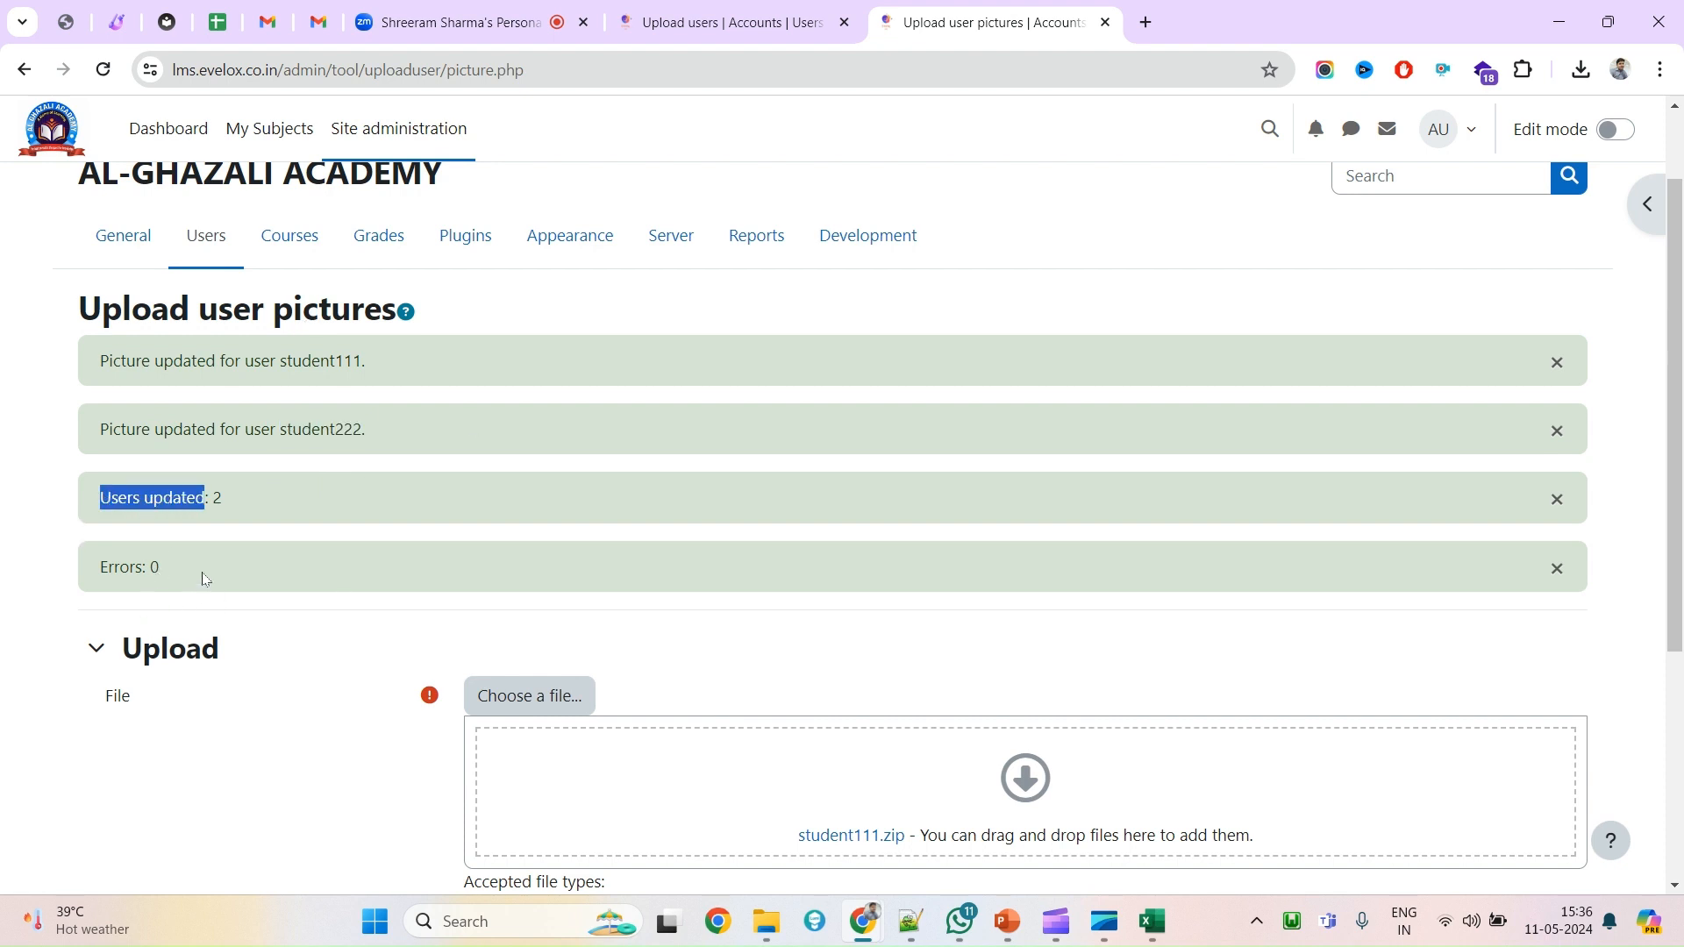
{"action": "left_click_drag", "start_coordinate": [203, 576], "coordinate": [88, 570]}
{"action": "scroll", "coordinate": [883, 549], "scroll_direction": "down", "scroll_amount": 4}
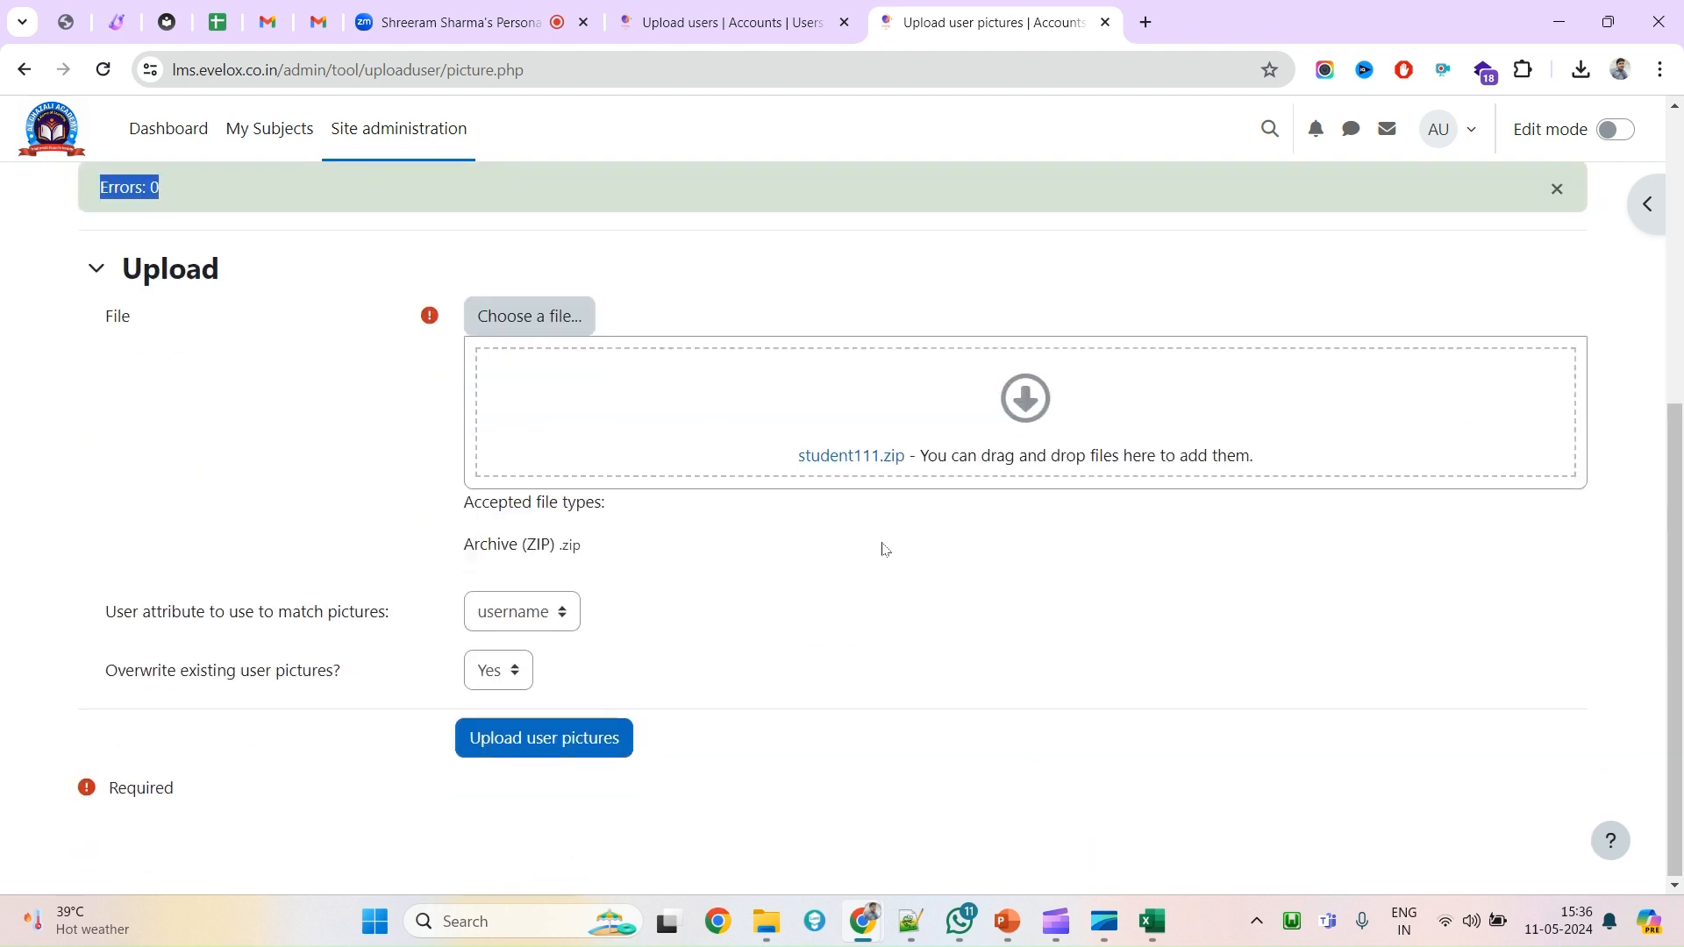
{"action": "scroll", "coordinate": [886, 544], "scroll_direction": "up", "scroll_amount": 6}
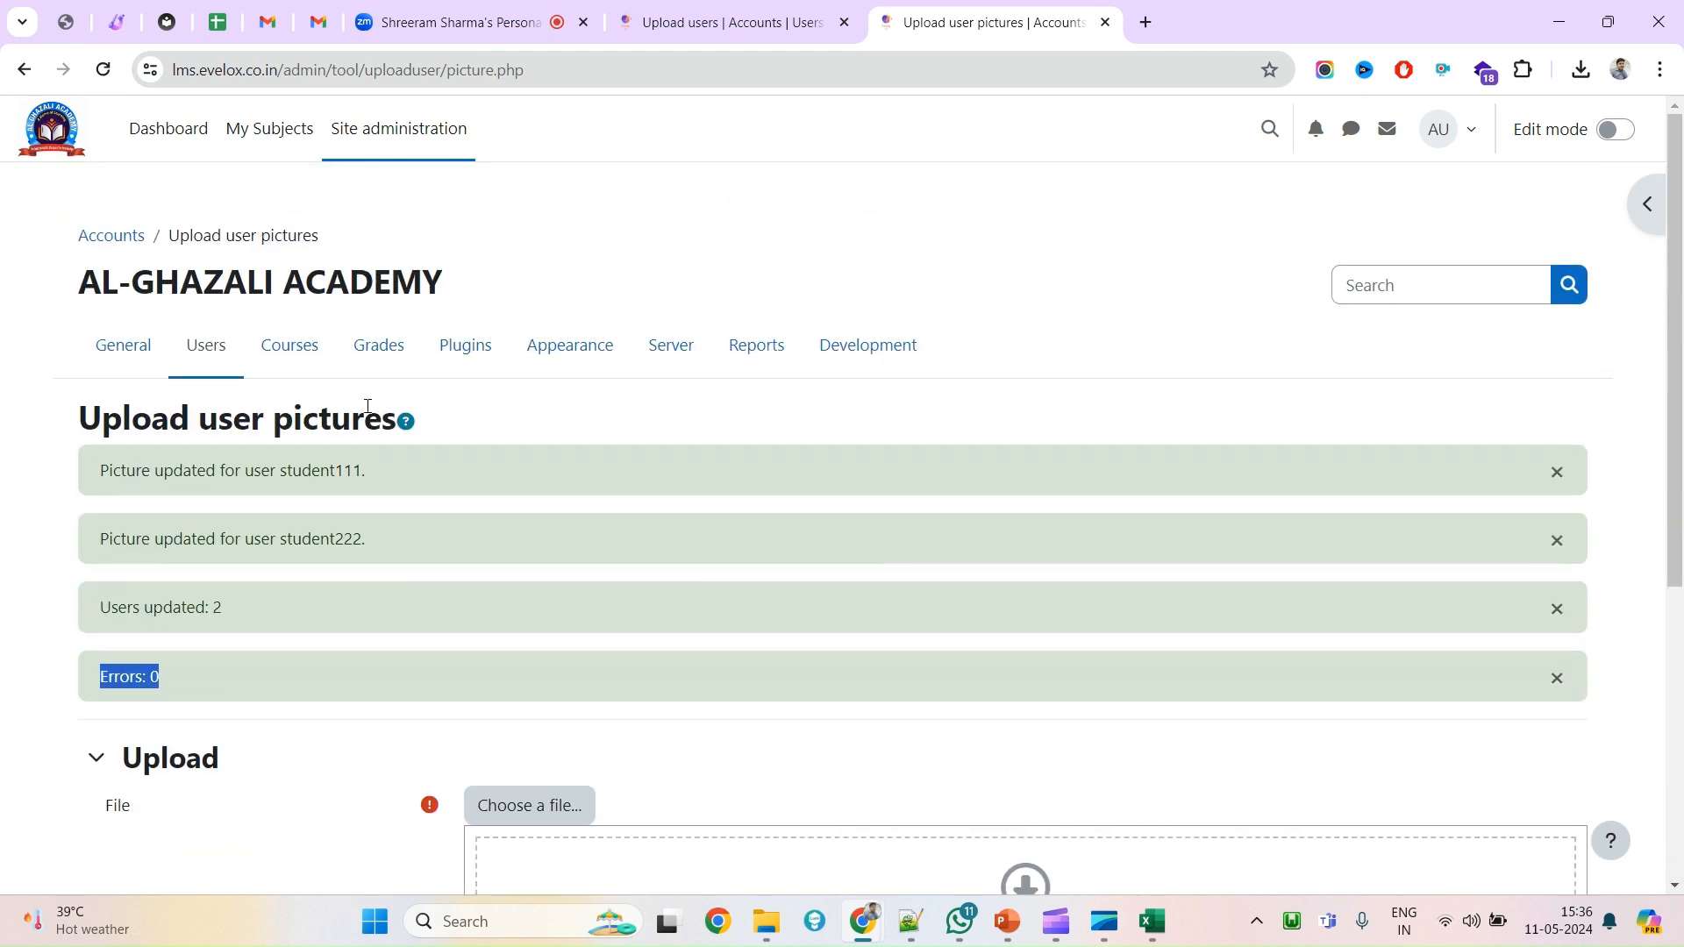
{"action": "left_click", "coordinate": [384, 149], "text": "ctrl"}
{"action": "key", "text": "ctrl+Tab"}
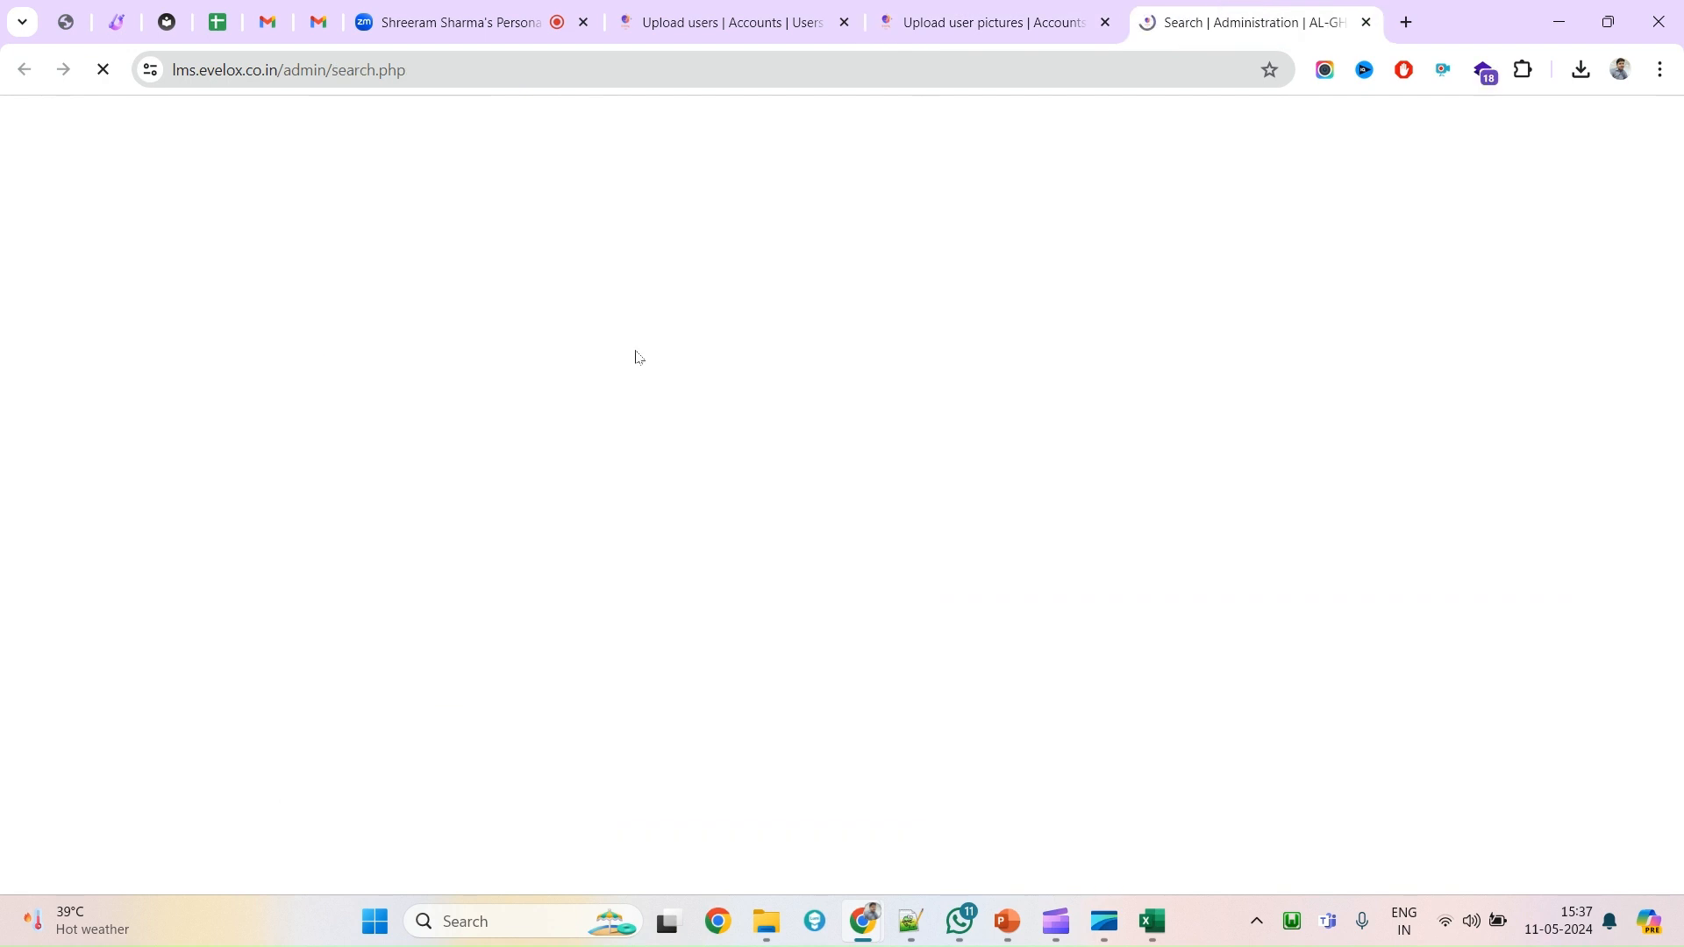
{"action": "key", "text": "ctrl+shift+Tab"}
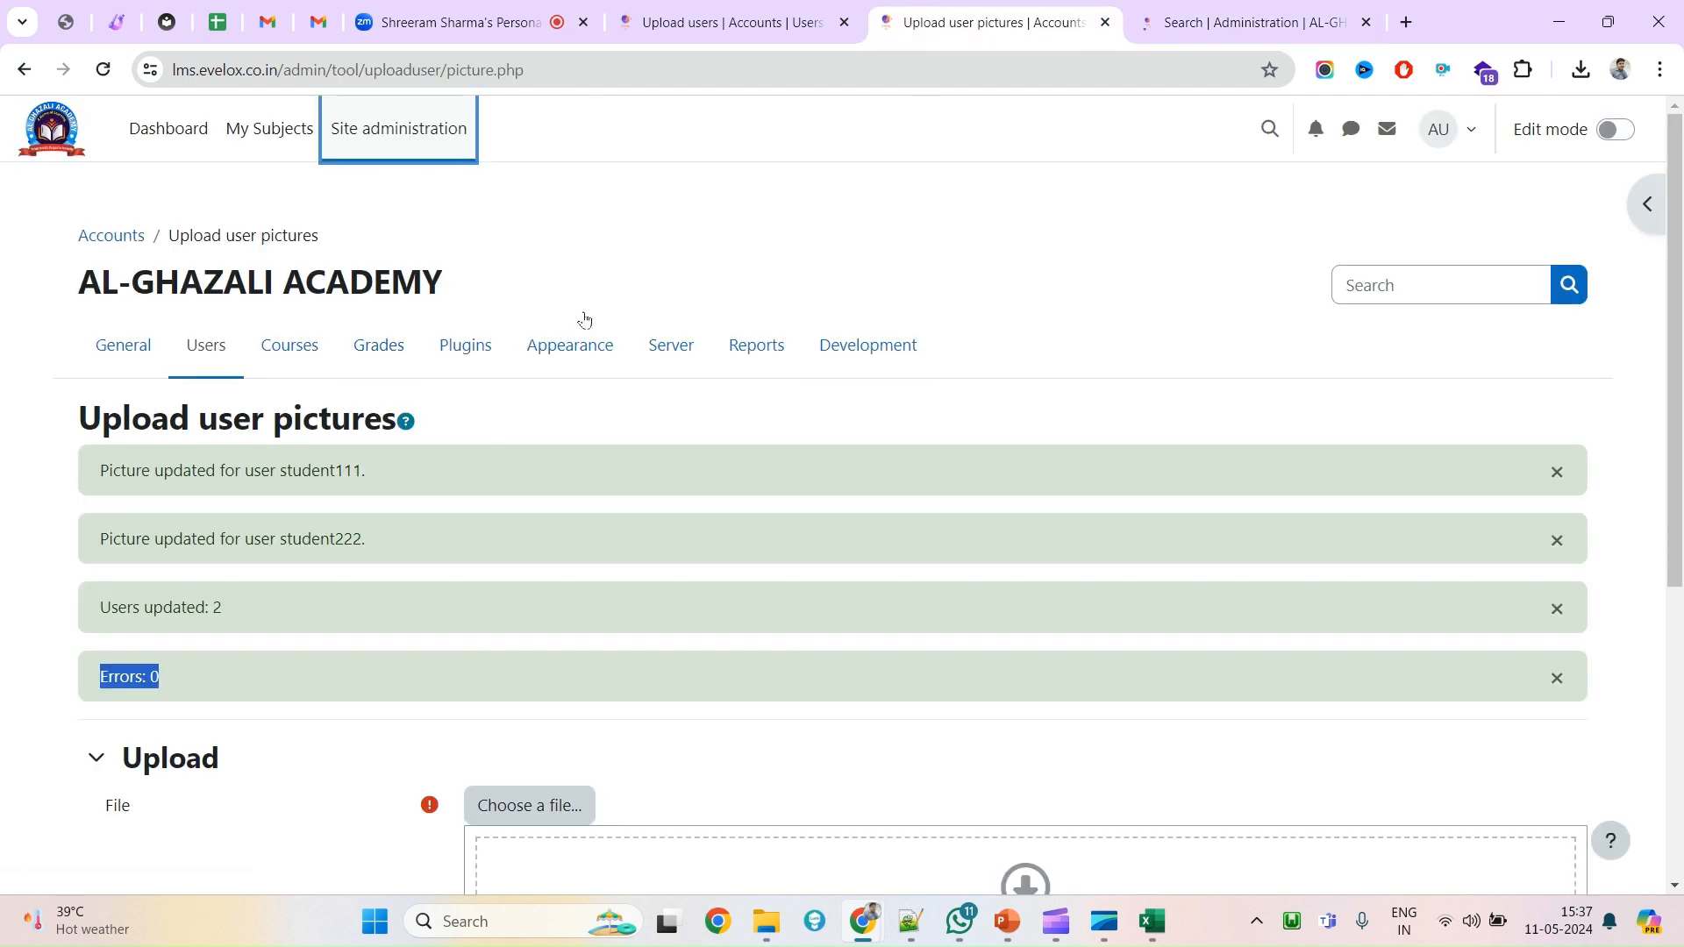
{"action": "left_click", "coordinate": [1169, 7]}
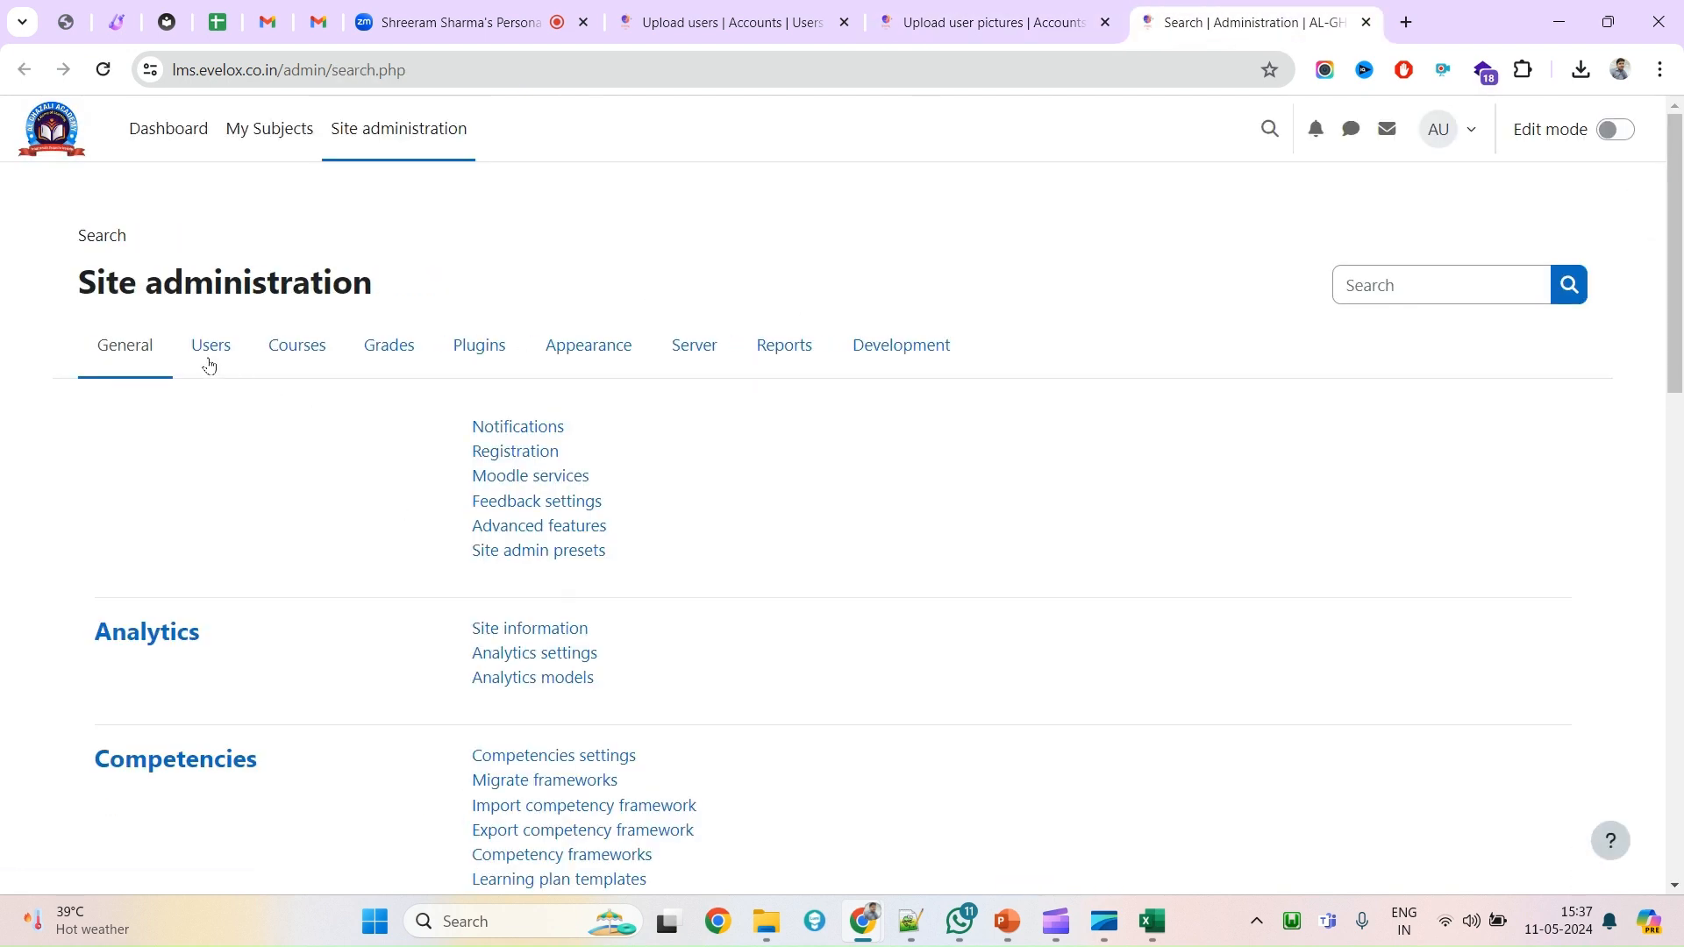
{"action": "left_click", "coordinate": [205, 363]}
{"action": "left_click", "coordinate": [570, 499]}
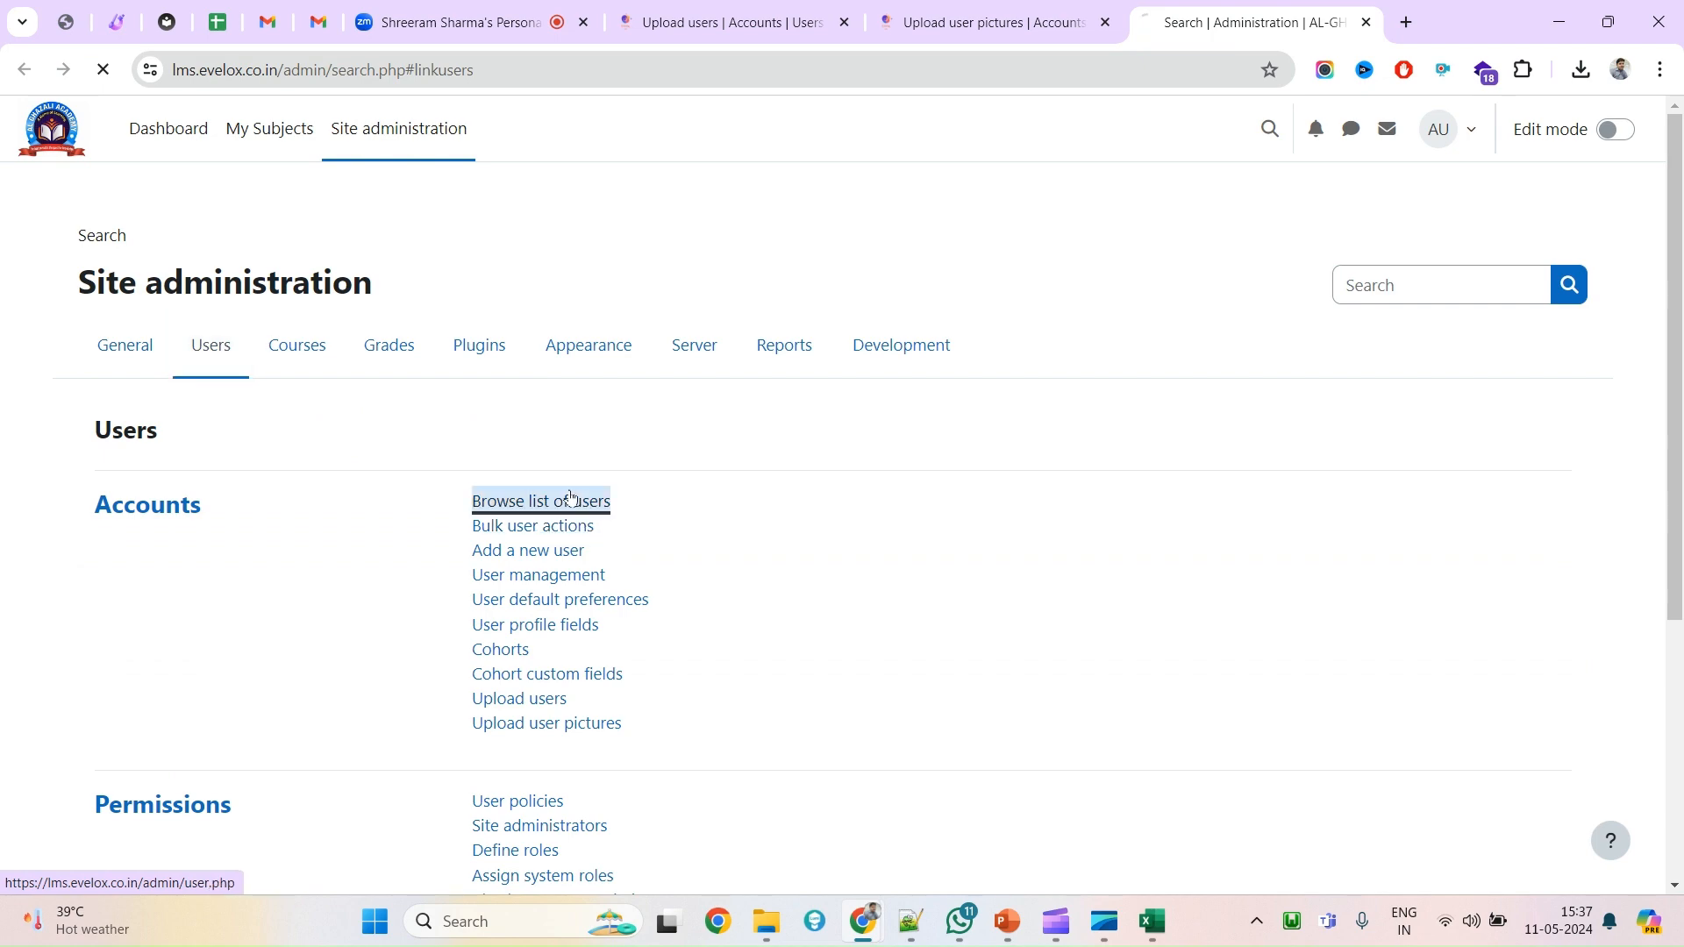
{"action": "scroll", "coordinate": [616, 664], "scroll_direction": "down", "scroll_amount": 5}
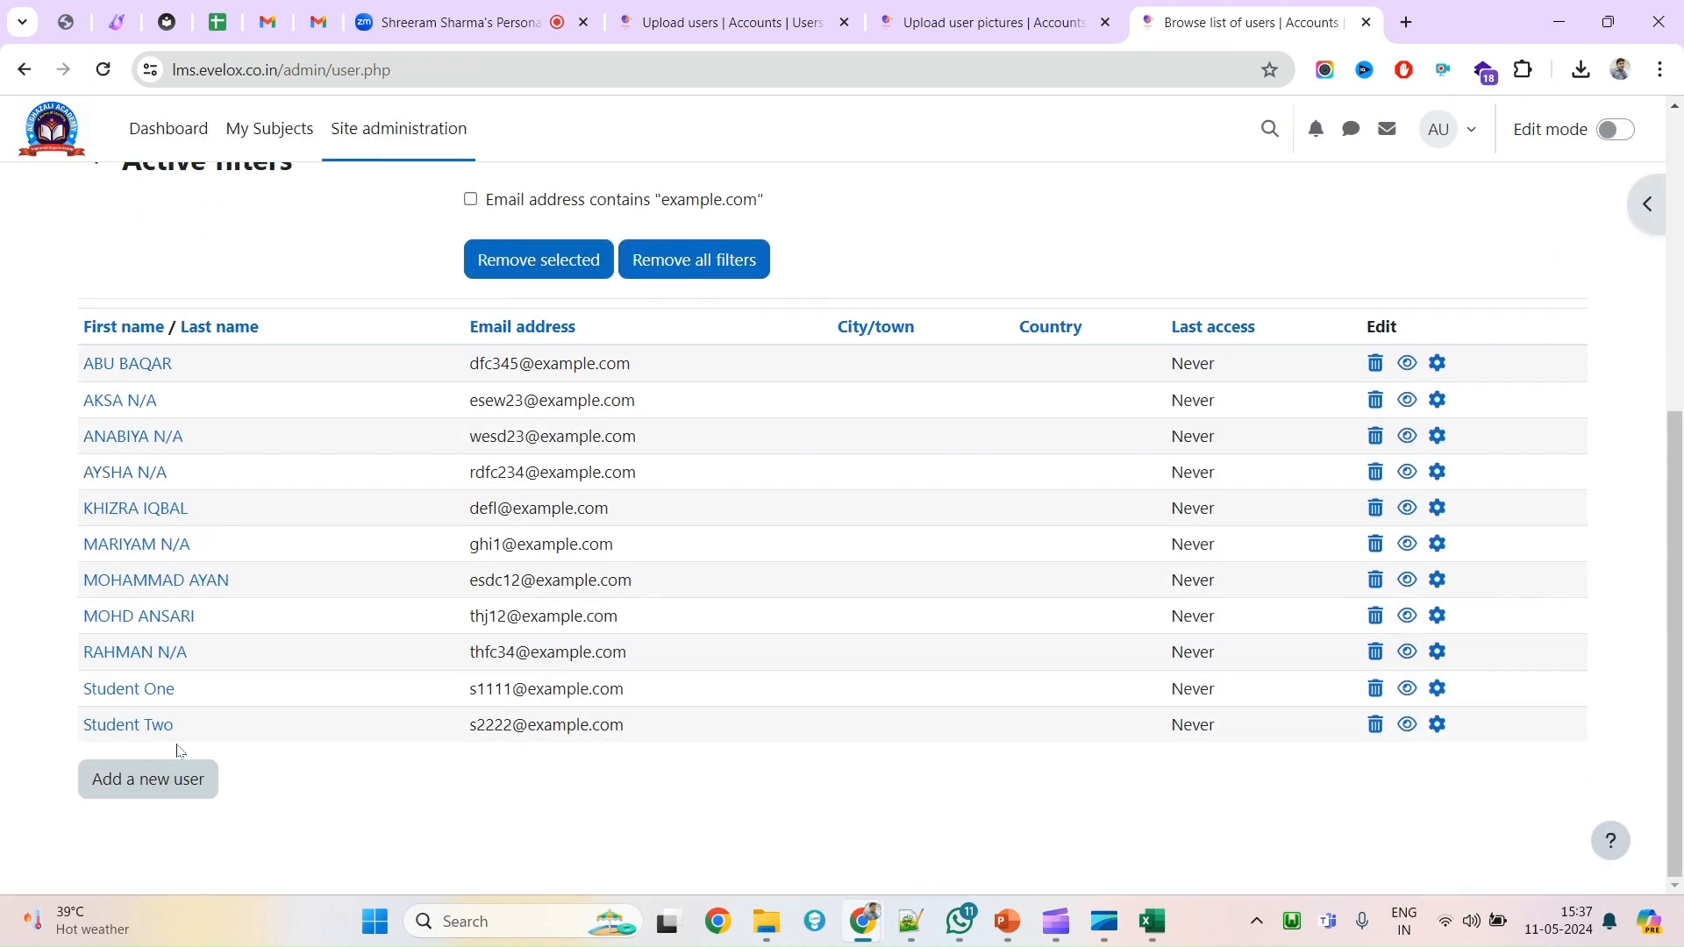
{"action": "left_click", "coordinate": [132, 688], "text": "ctrl"}
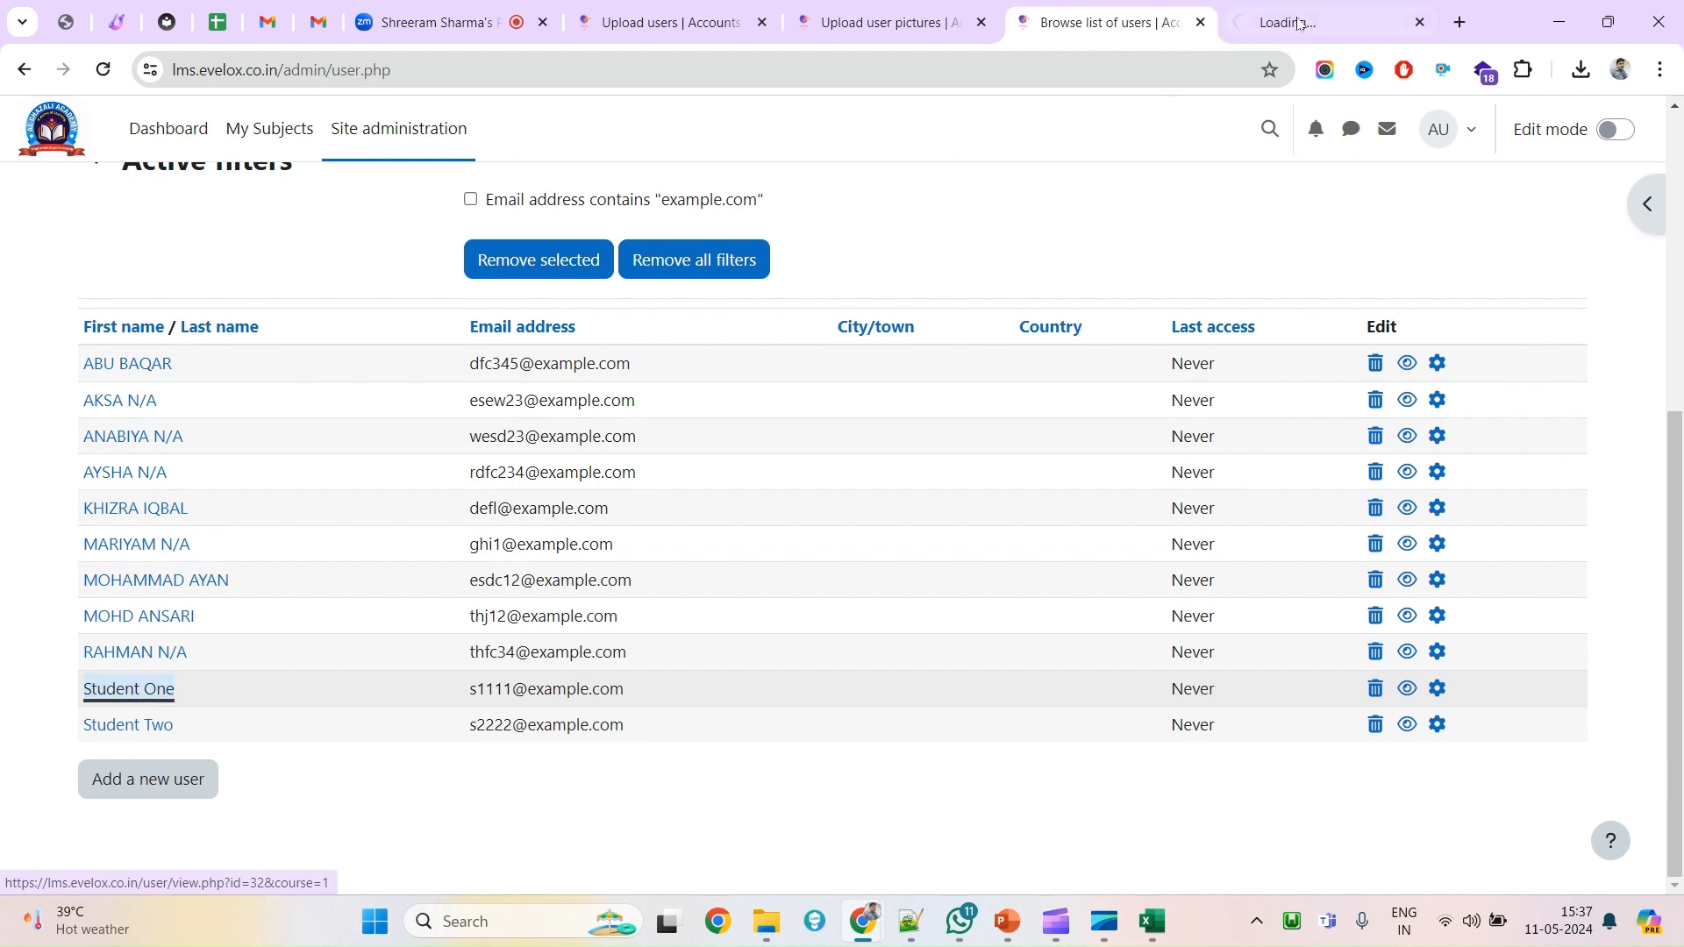
{"action": "left_click", "coordinate": [1299, 23]}
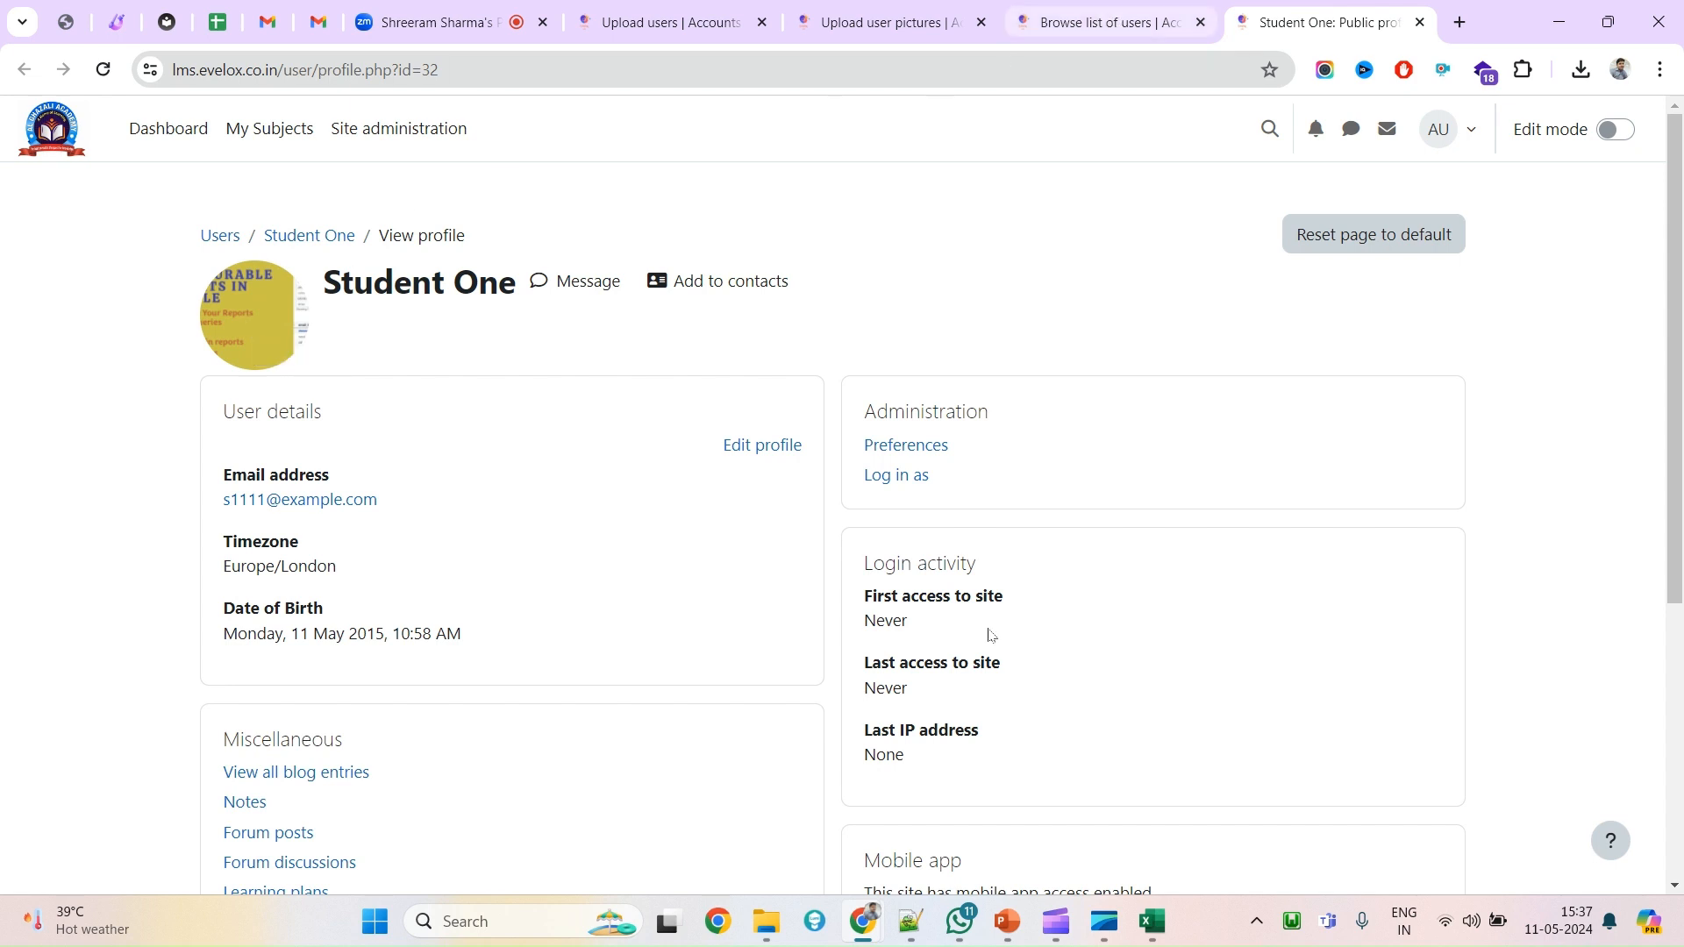
{"action": "mouse_move", "coordinate": [764, 921]}
{"action": "left_click", "coordinate": [759, 838]}
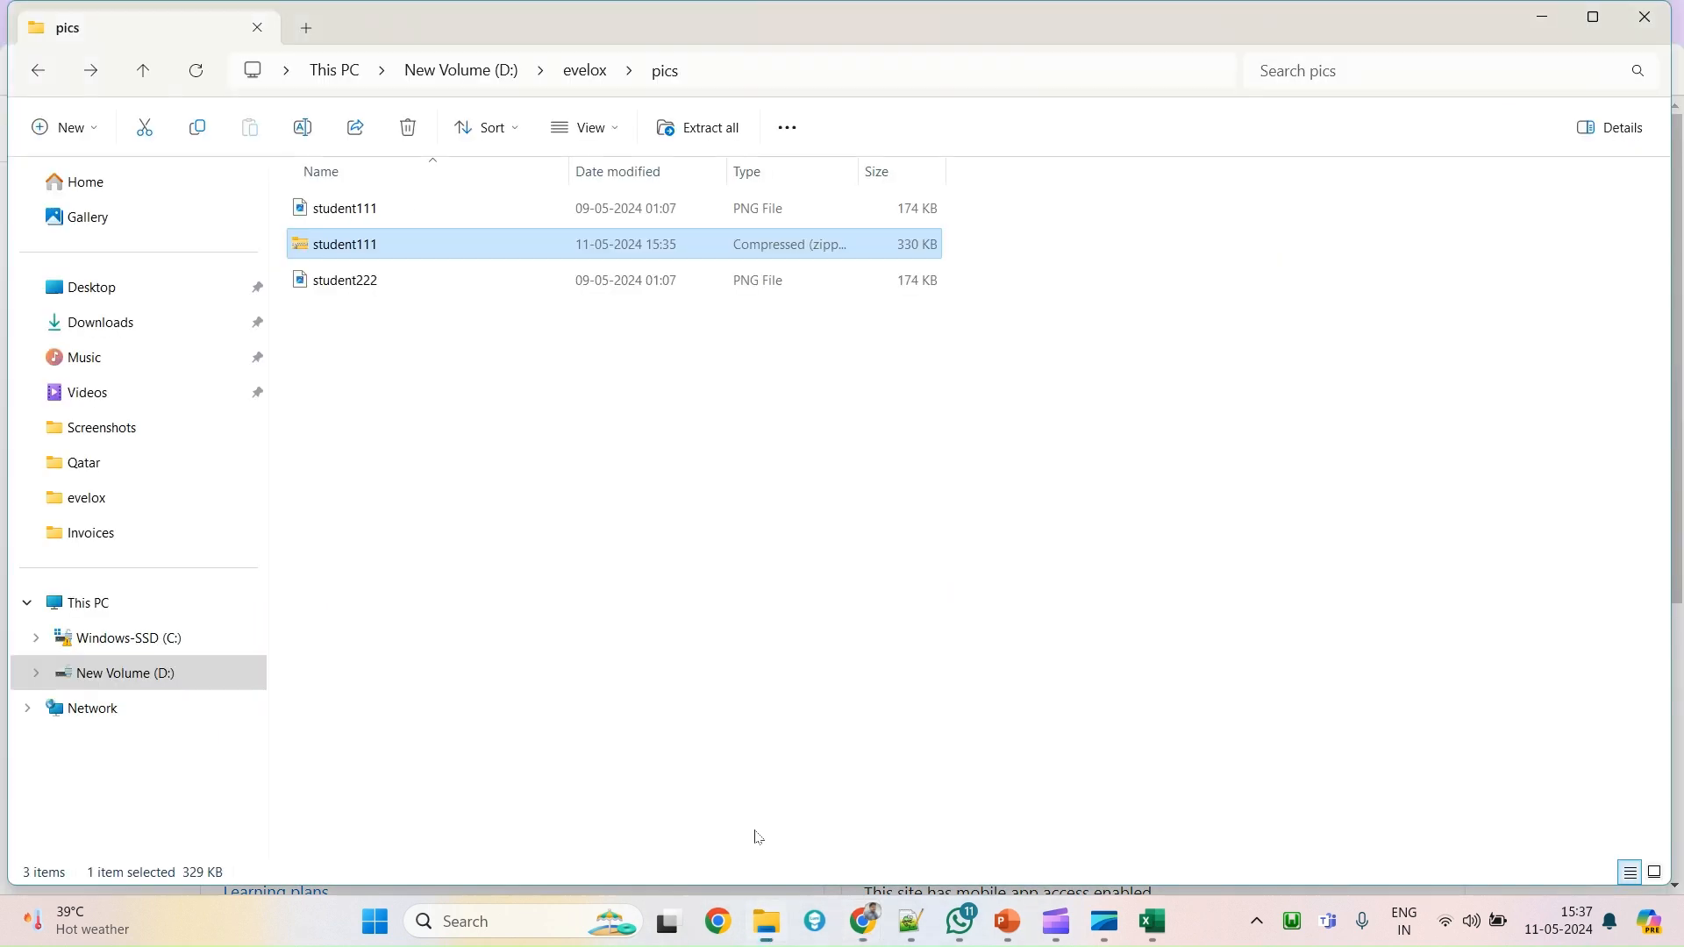
{"action": "left_click", "coordinate": [379, 211]}
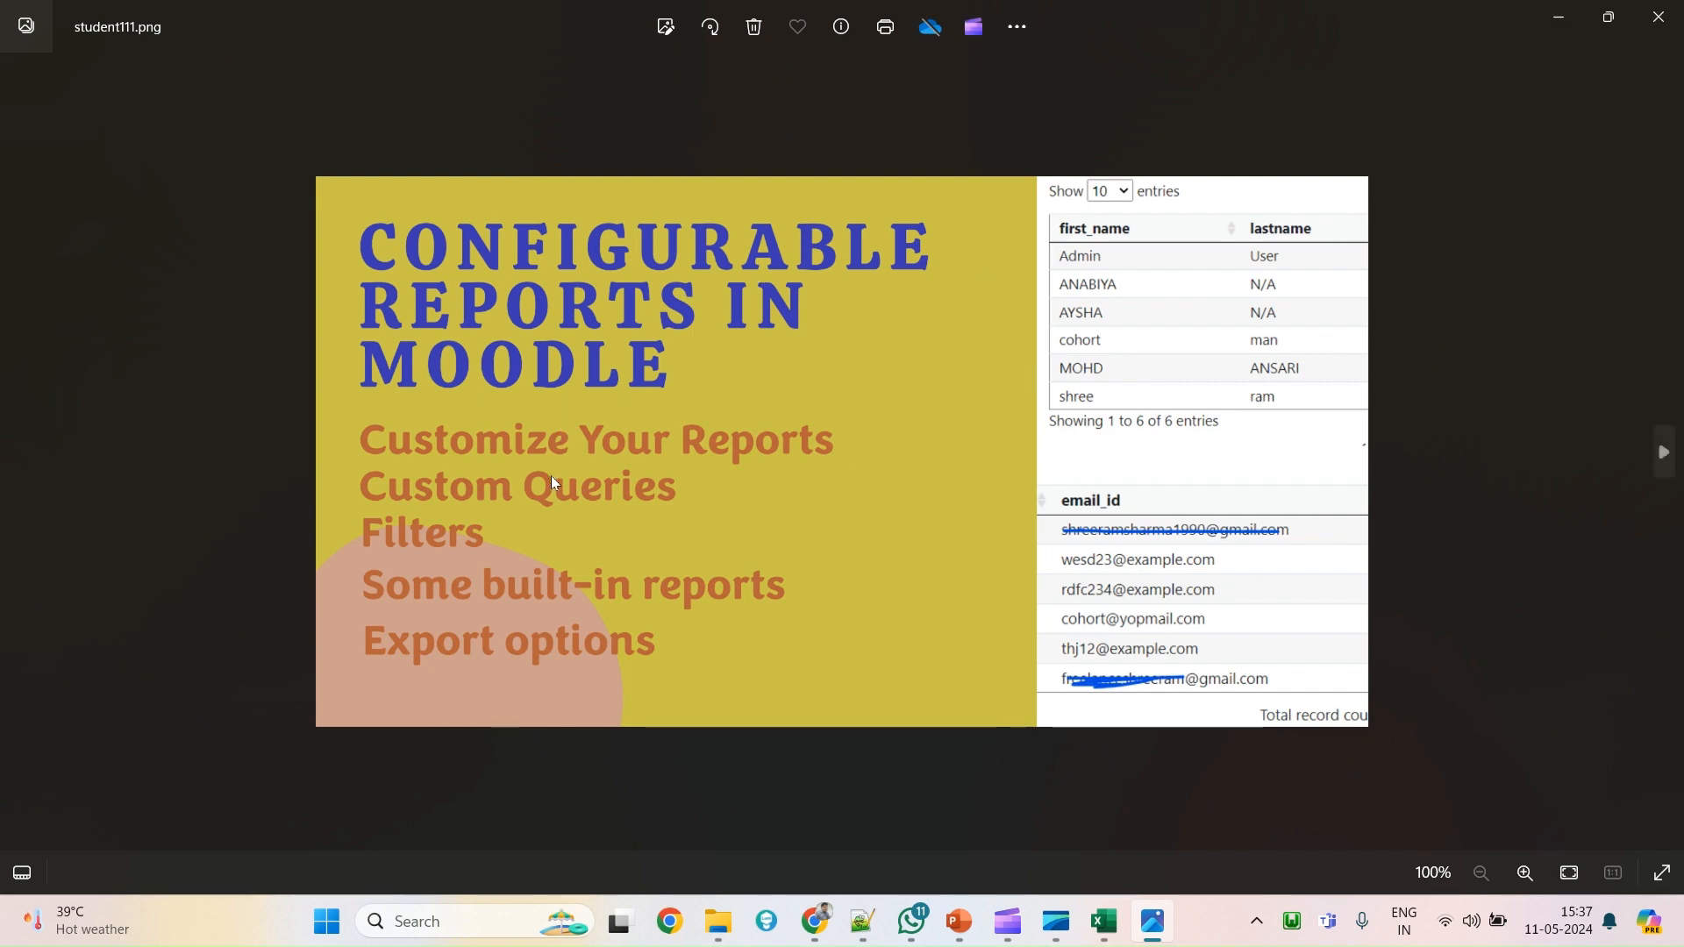
{"action": "key", "text": "alt+Tab"}
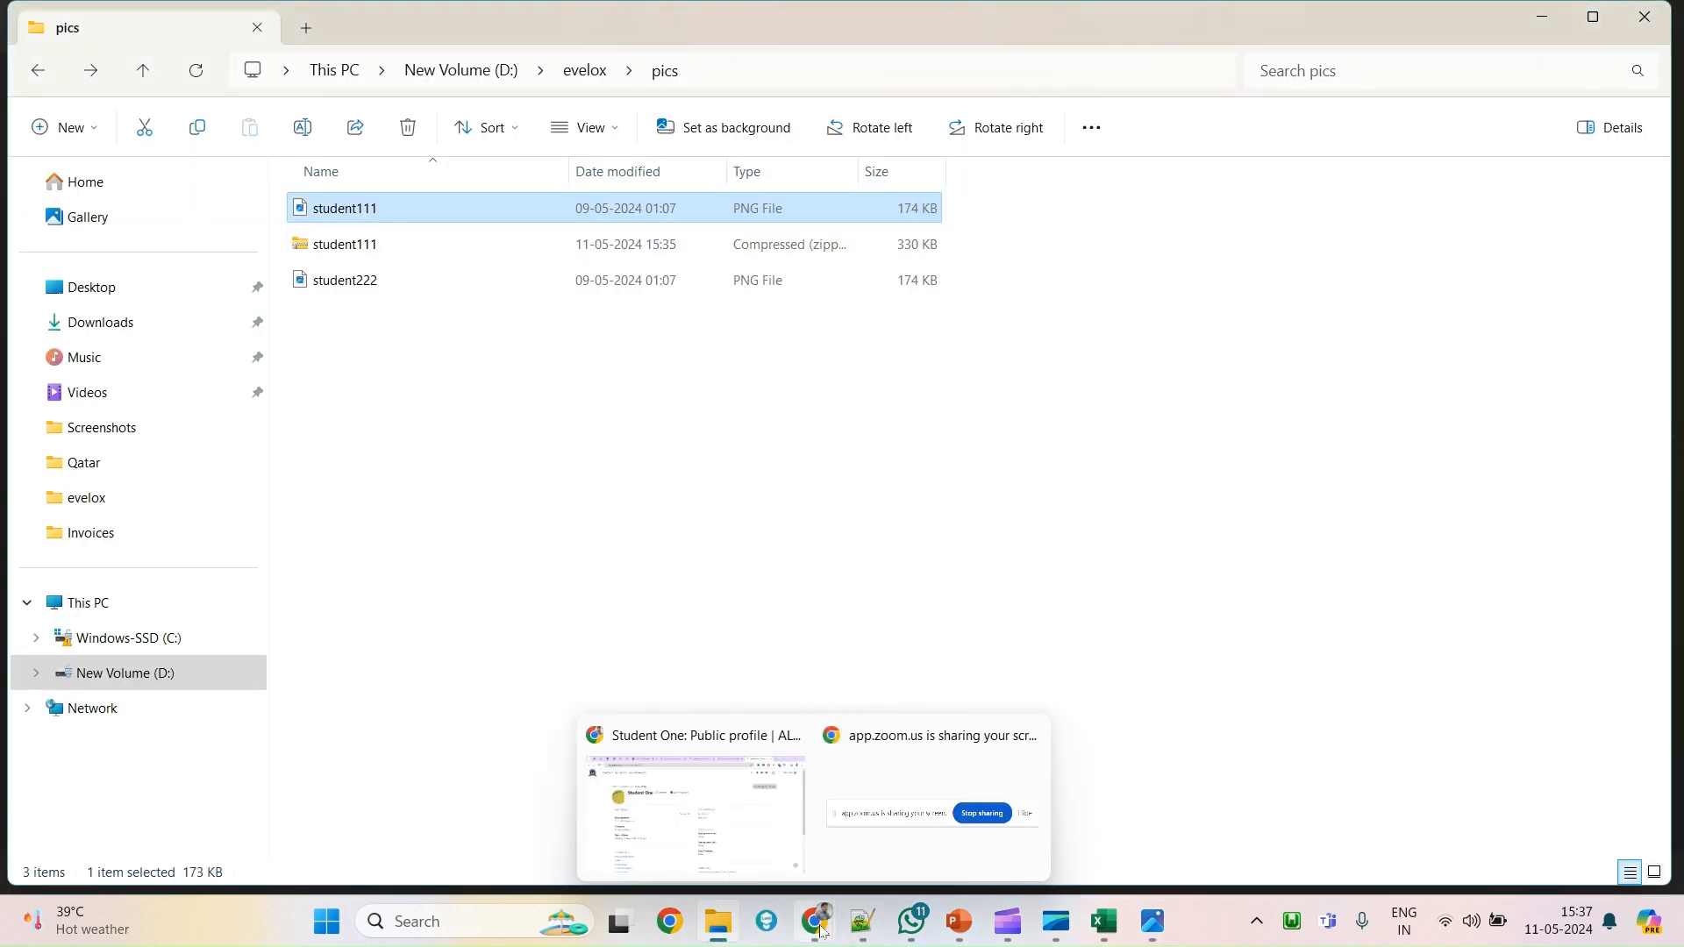
{"action": "left_click", "coordinate": [693, 798]}
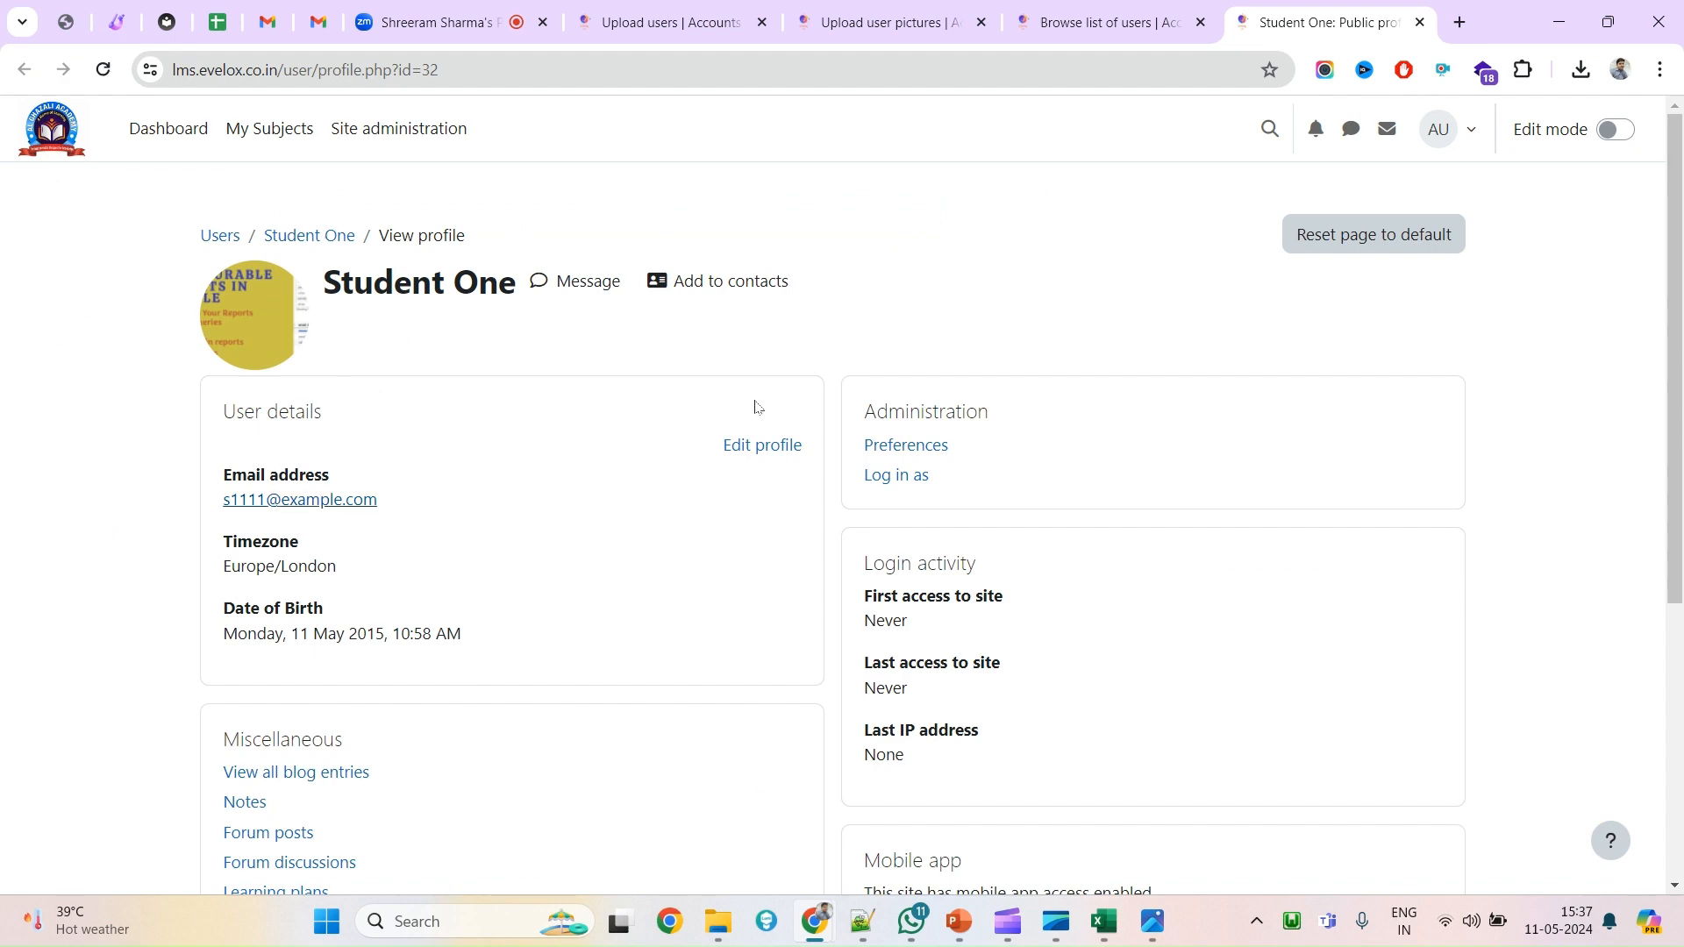
{"action": "left_click", "coordinate": [1046, 19]}
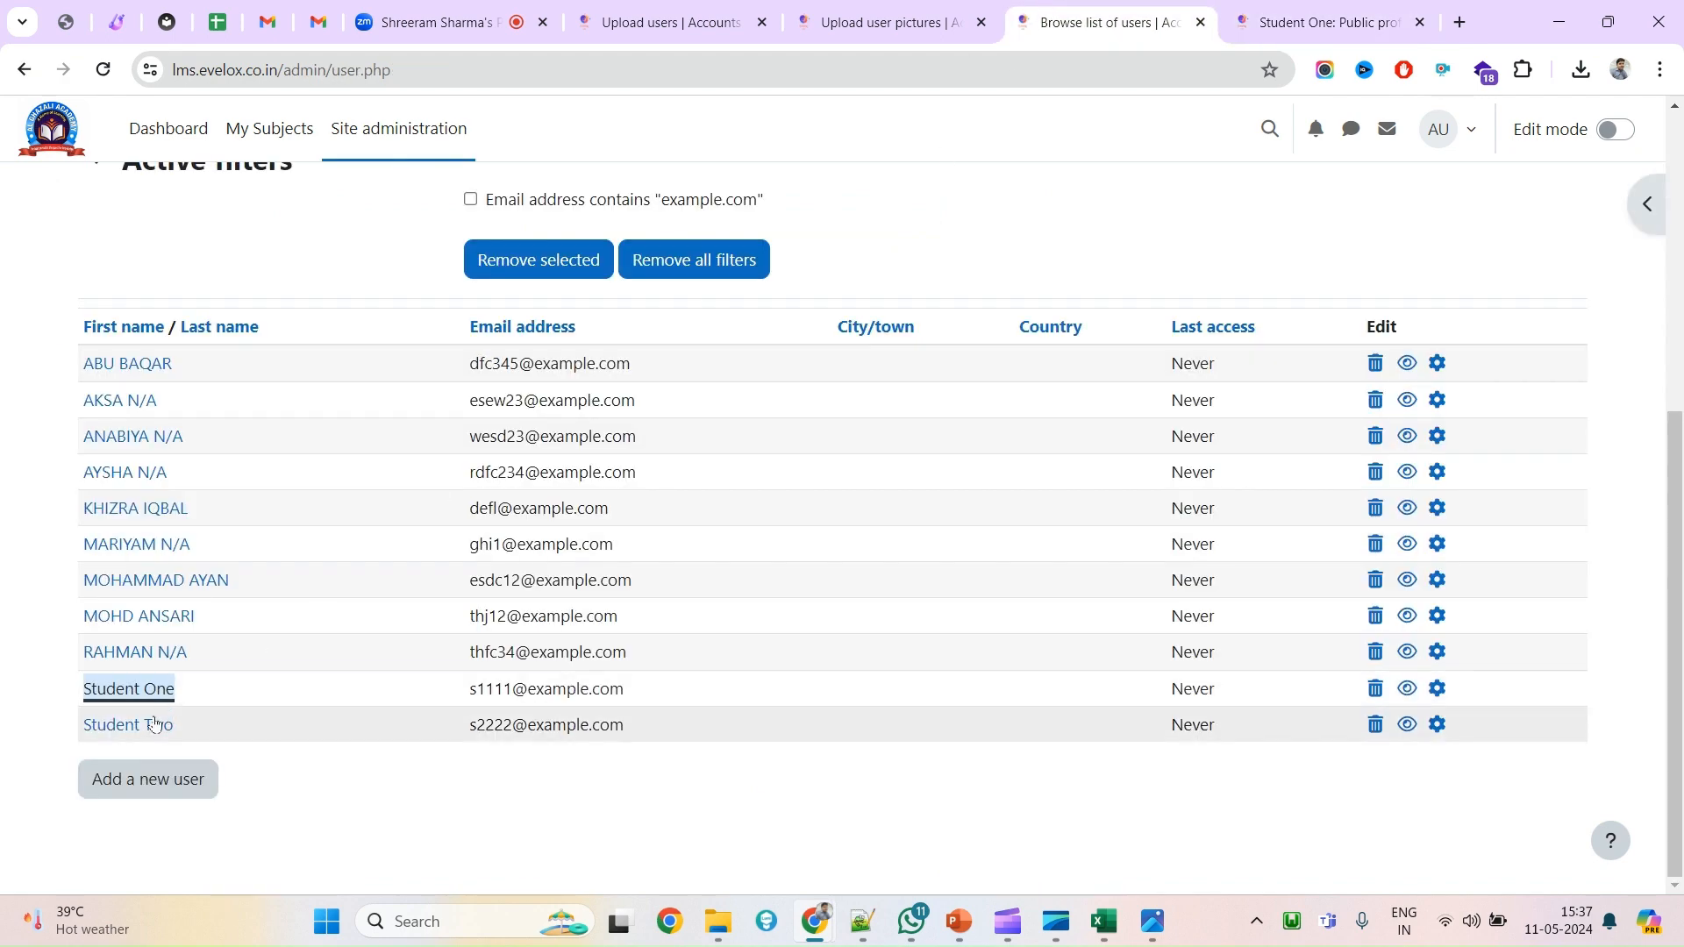
{"action": "key", "text": "Tab"}
{"action": "key", "text": "ctrl+Return"}
{"action": "left_click", "coordinate": [1236, 22]}
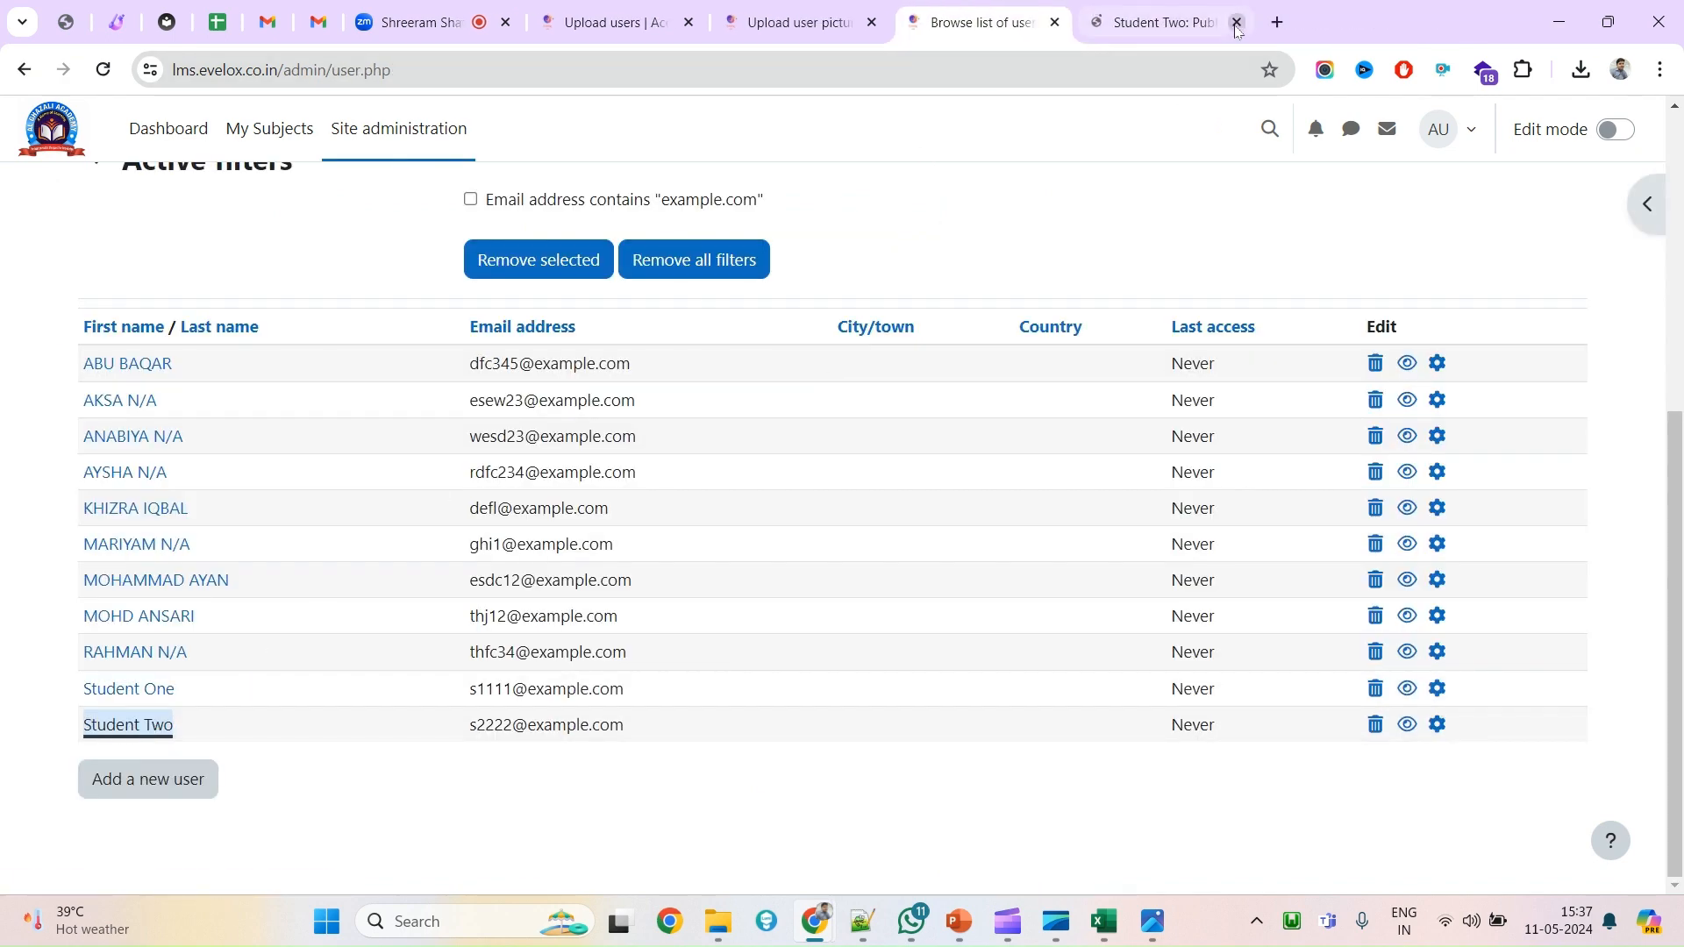
{"action": "left_click", "coordinate": [1168, 20]}
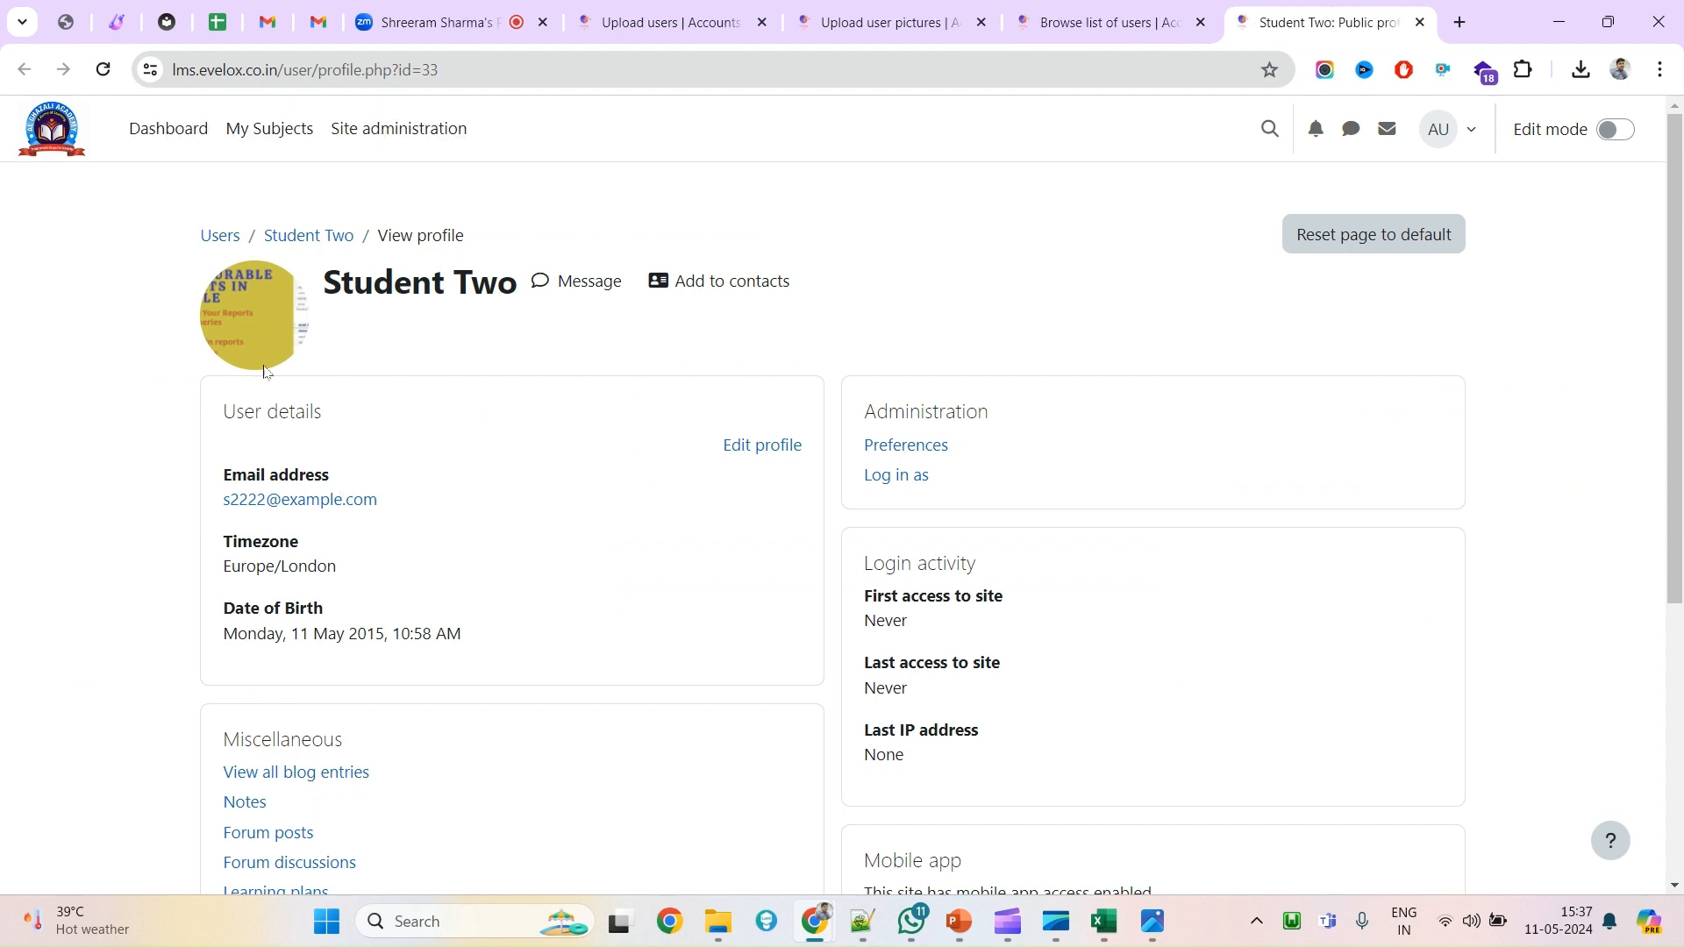
View the student111 and student222 pictures in Photos, then close both images.
{"action": "mouse_move", "coordinate": [718, 921]}
{"action": "left_click", "coordinate": [702, 823]}
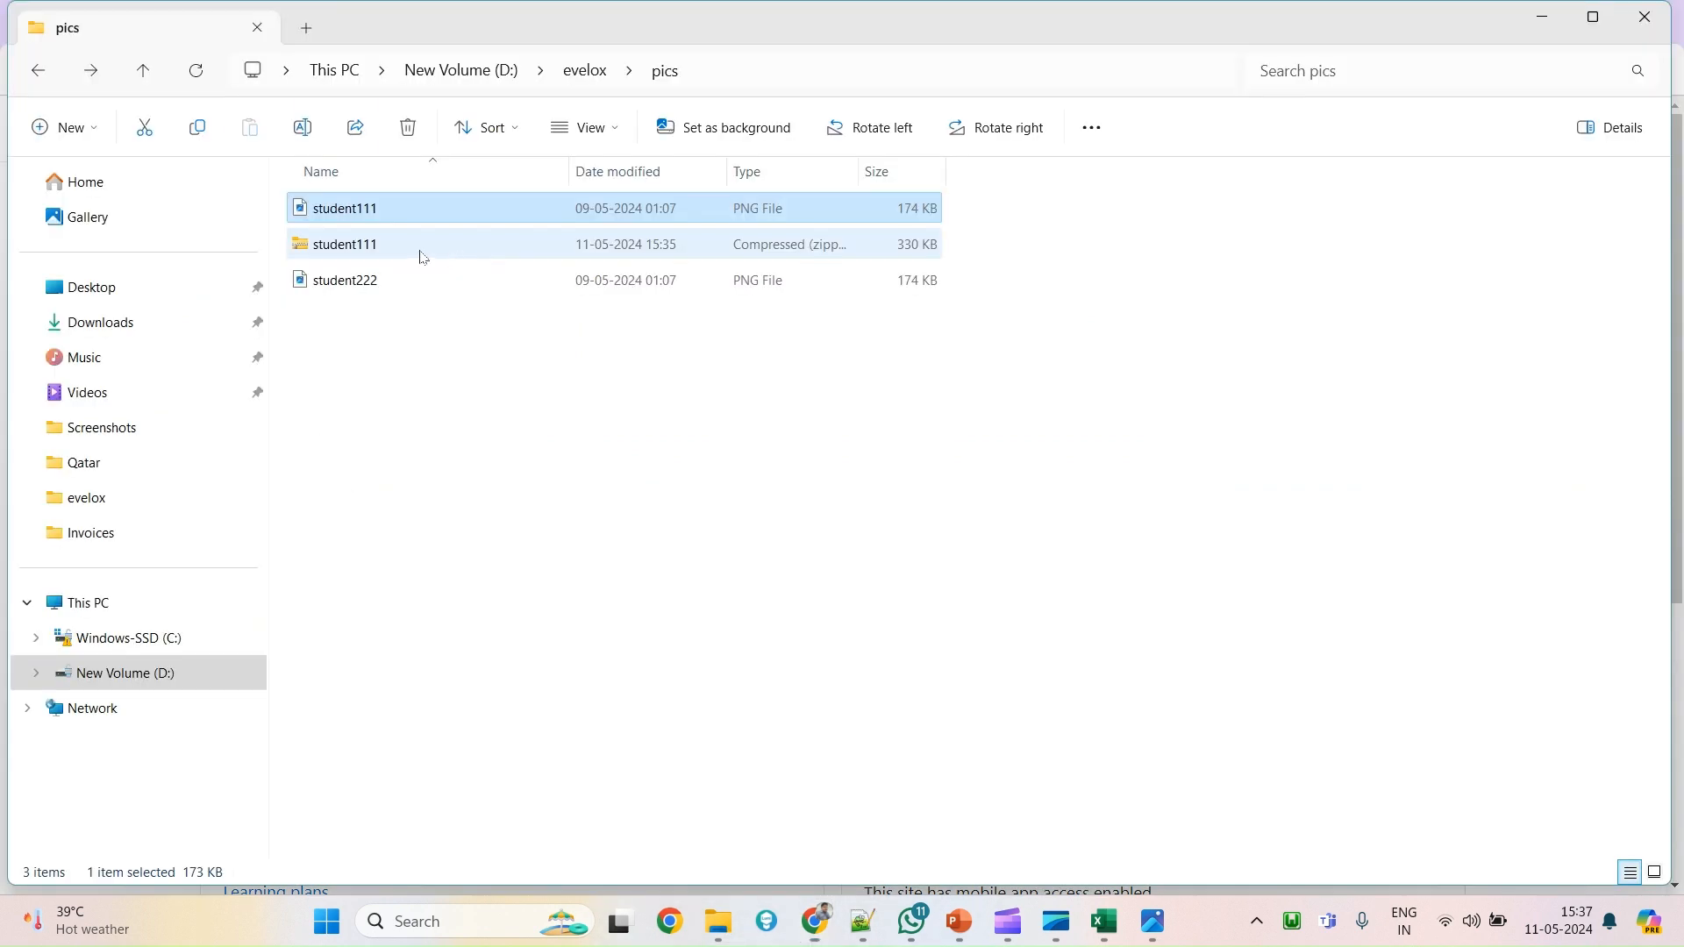
{"action": "key", "text": "Return"}
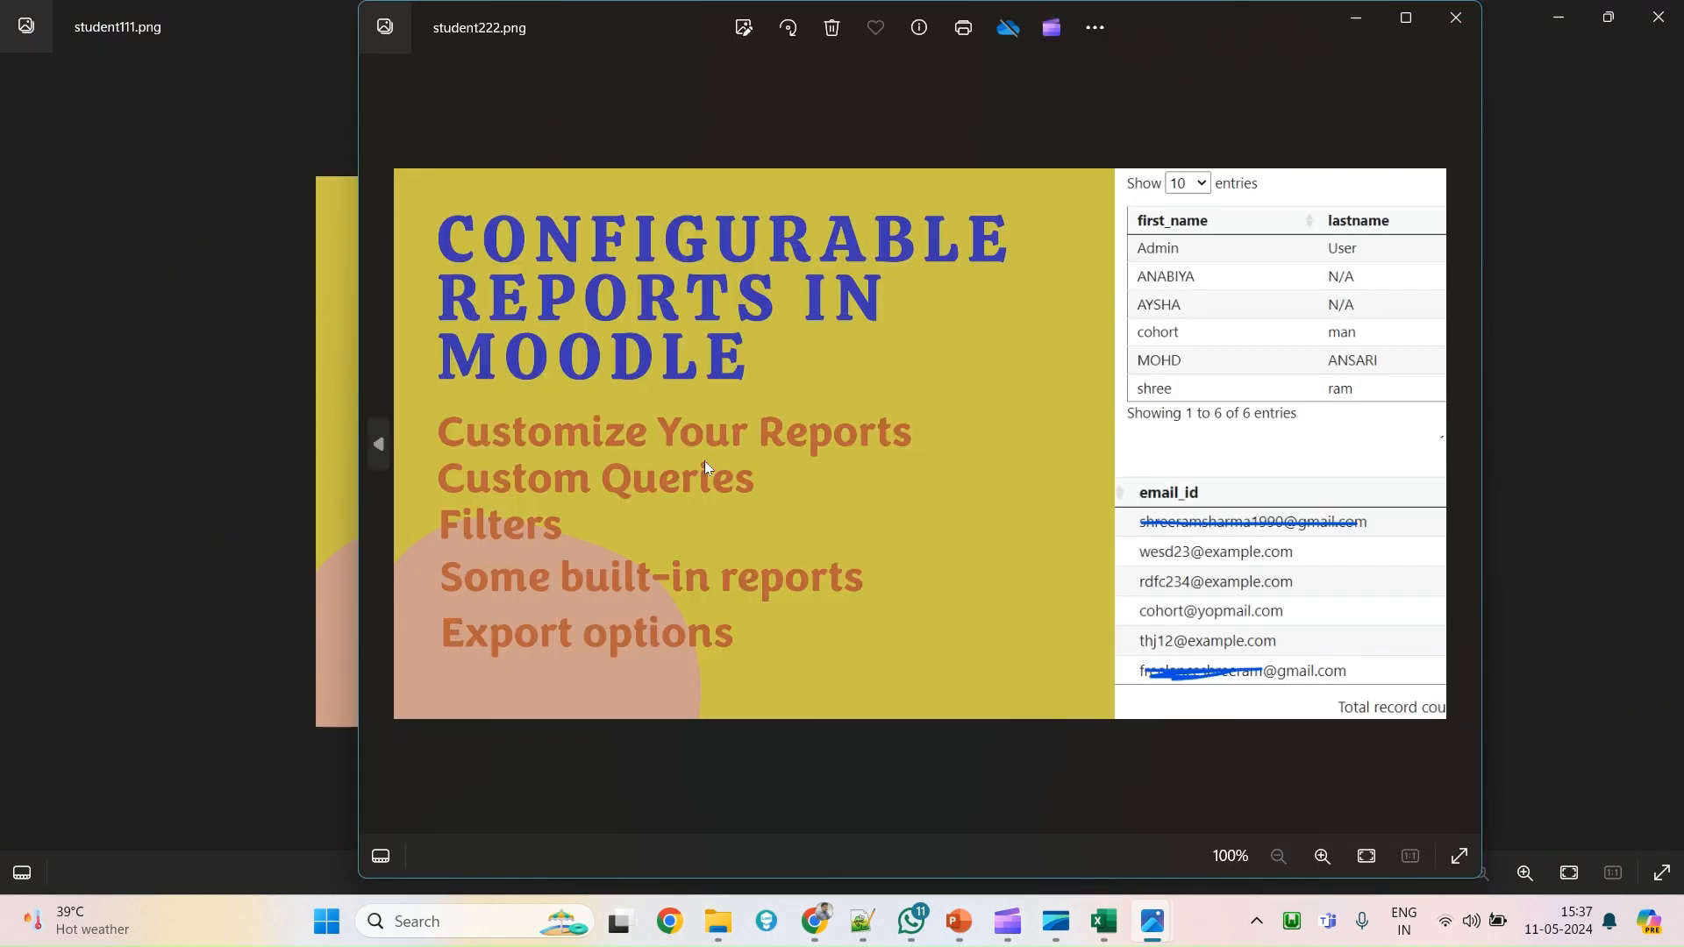
{"action": "left_click", "coordinate": [1453, 37]}
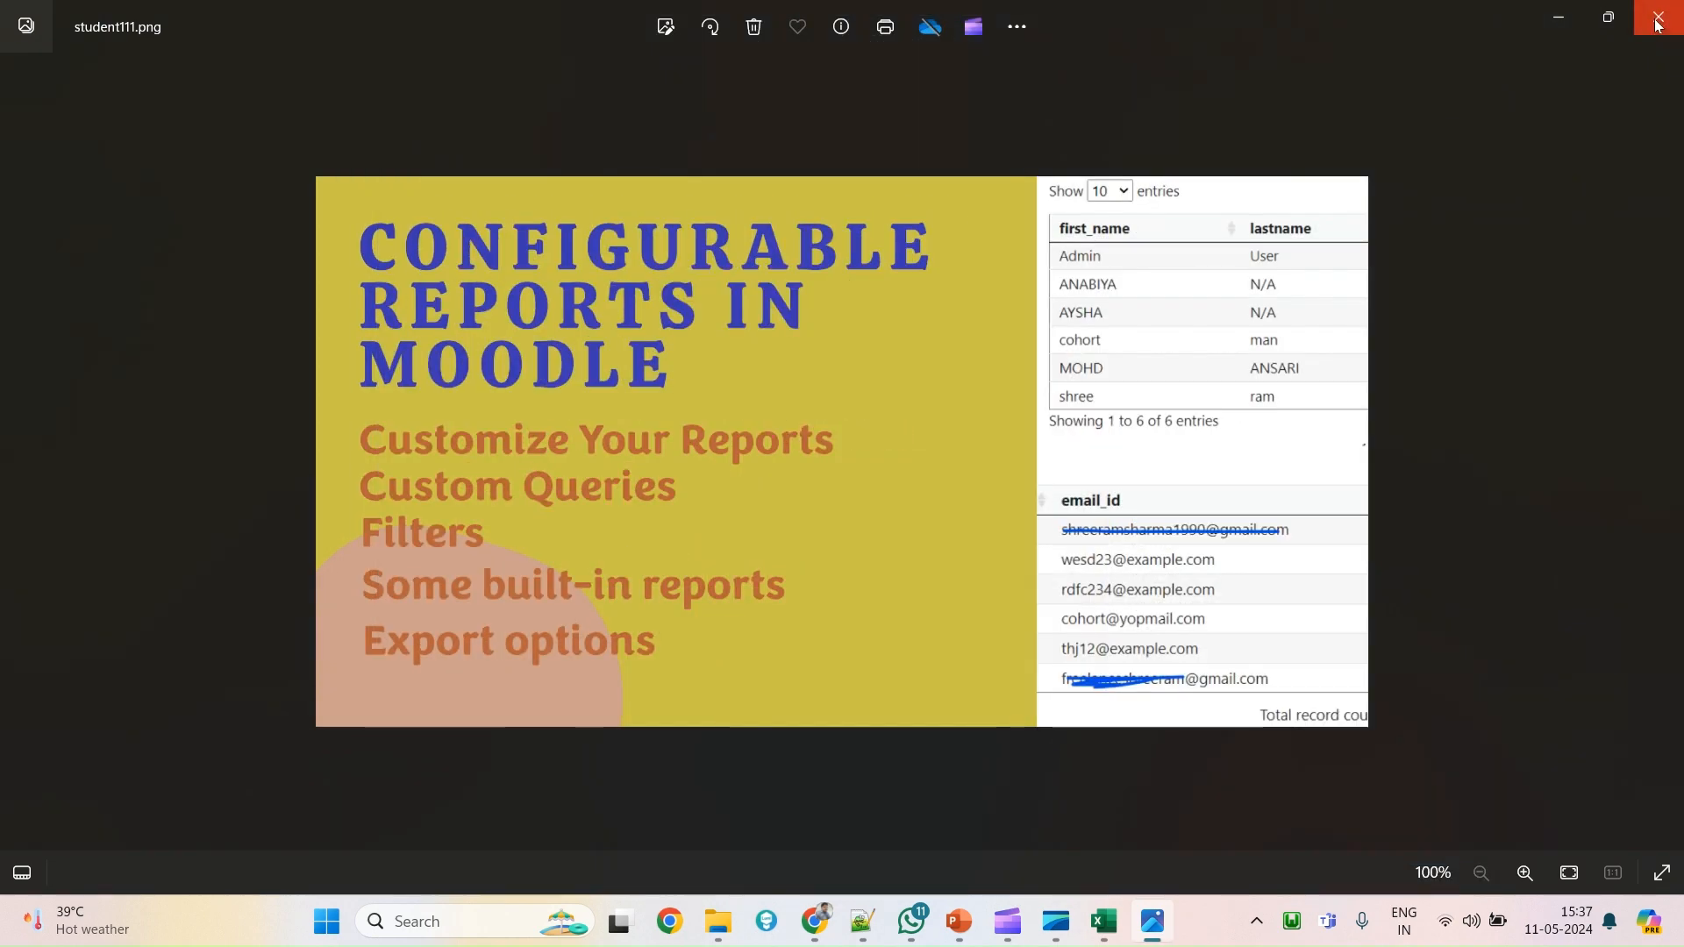
{"action": "left_click", "coordinate": [1657, 17]}
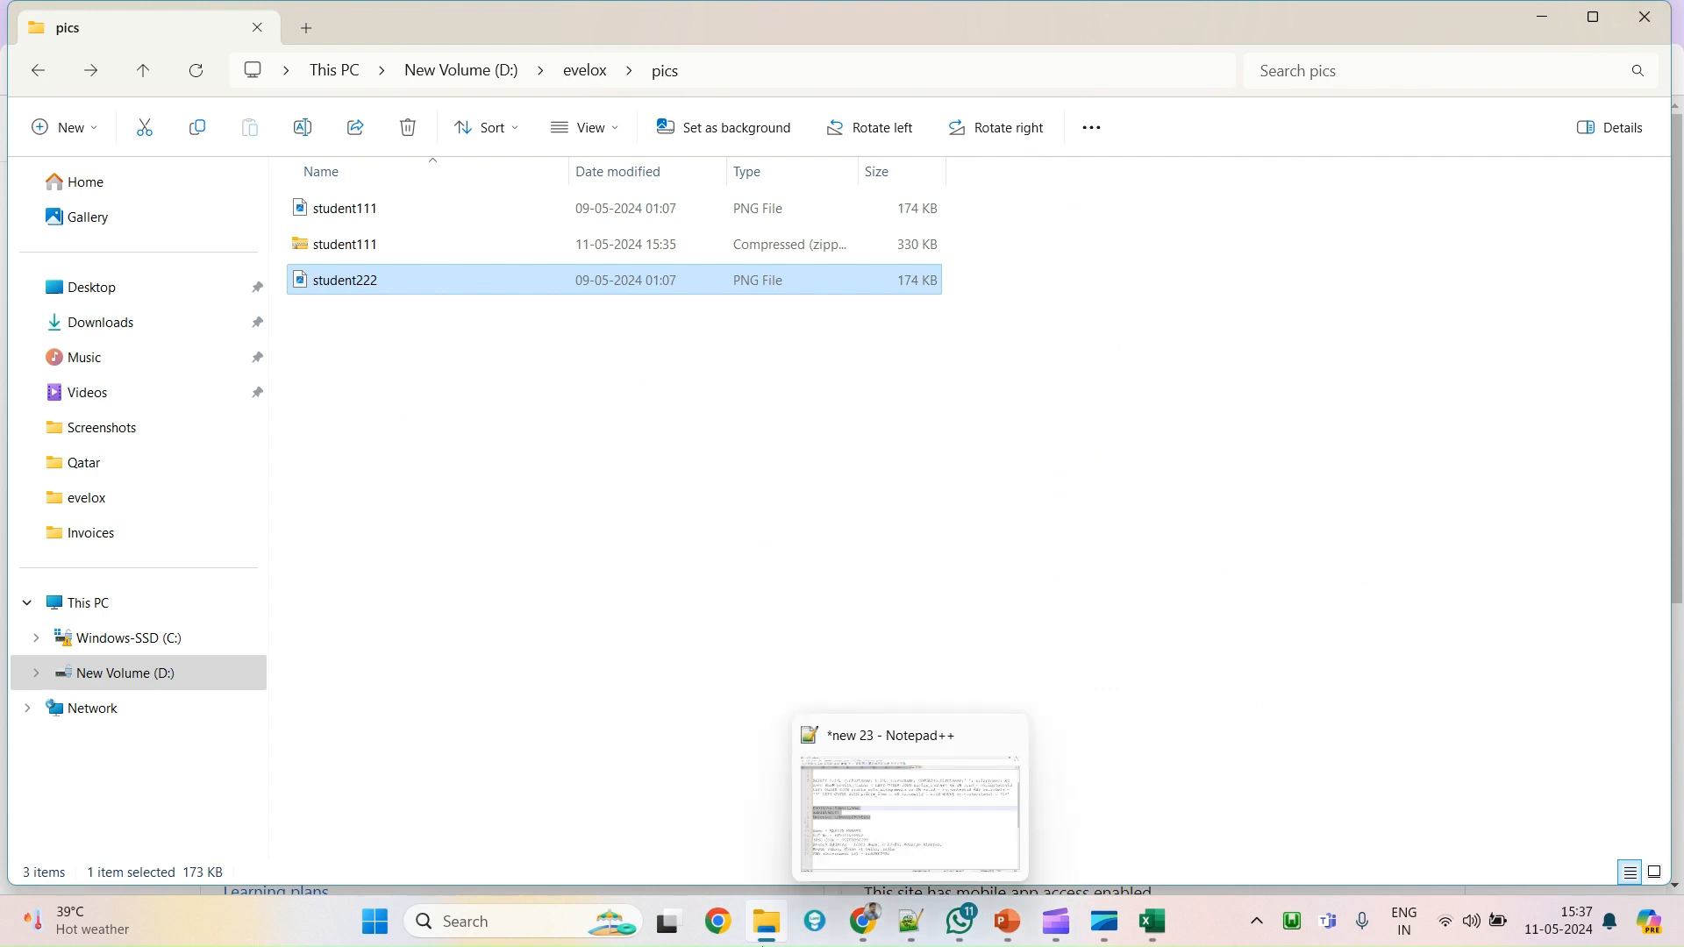
{"action": "mouse_move", "coordinate": [751, 941]}
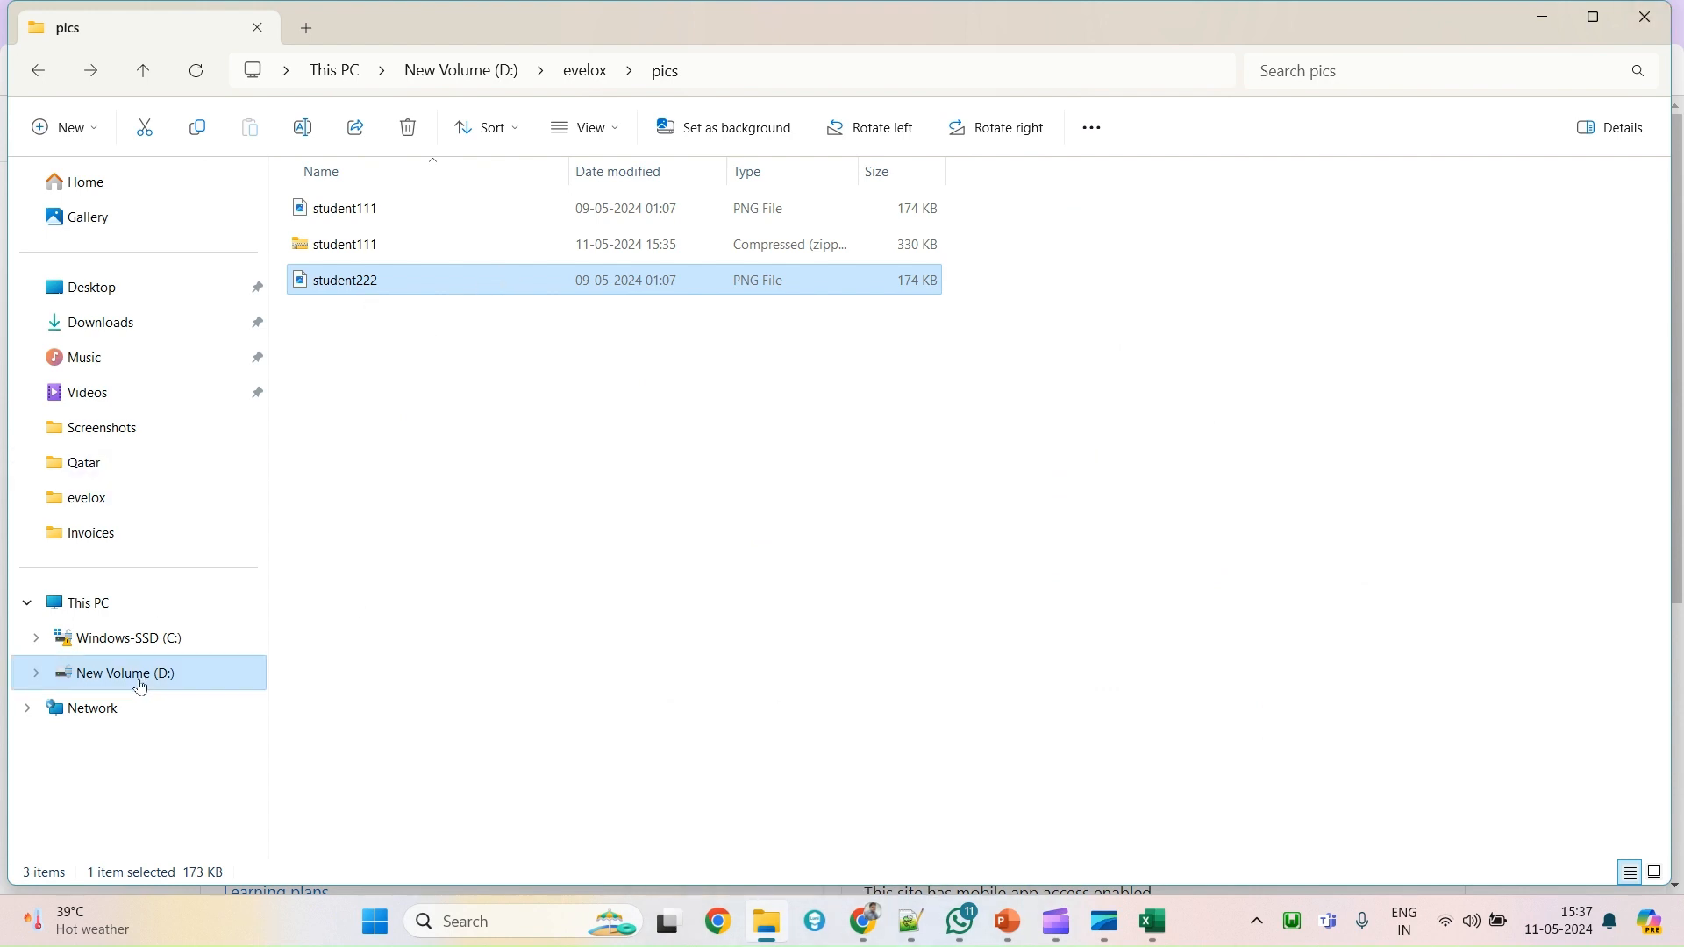
{"action": "left_click", "coordinate": [80, 332]}
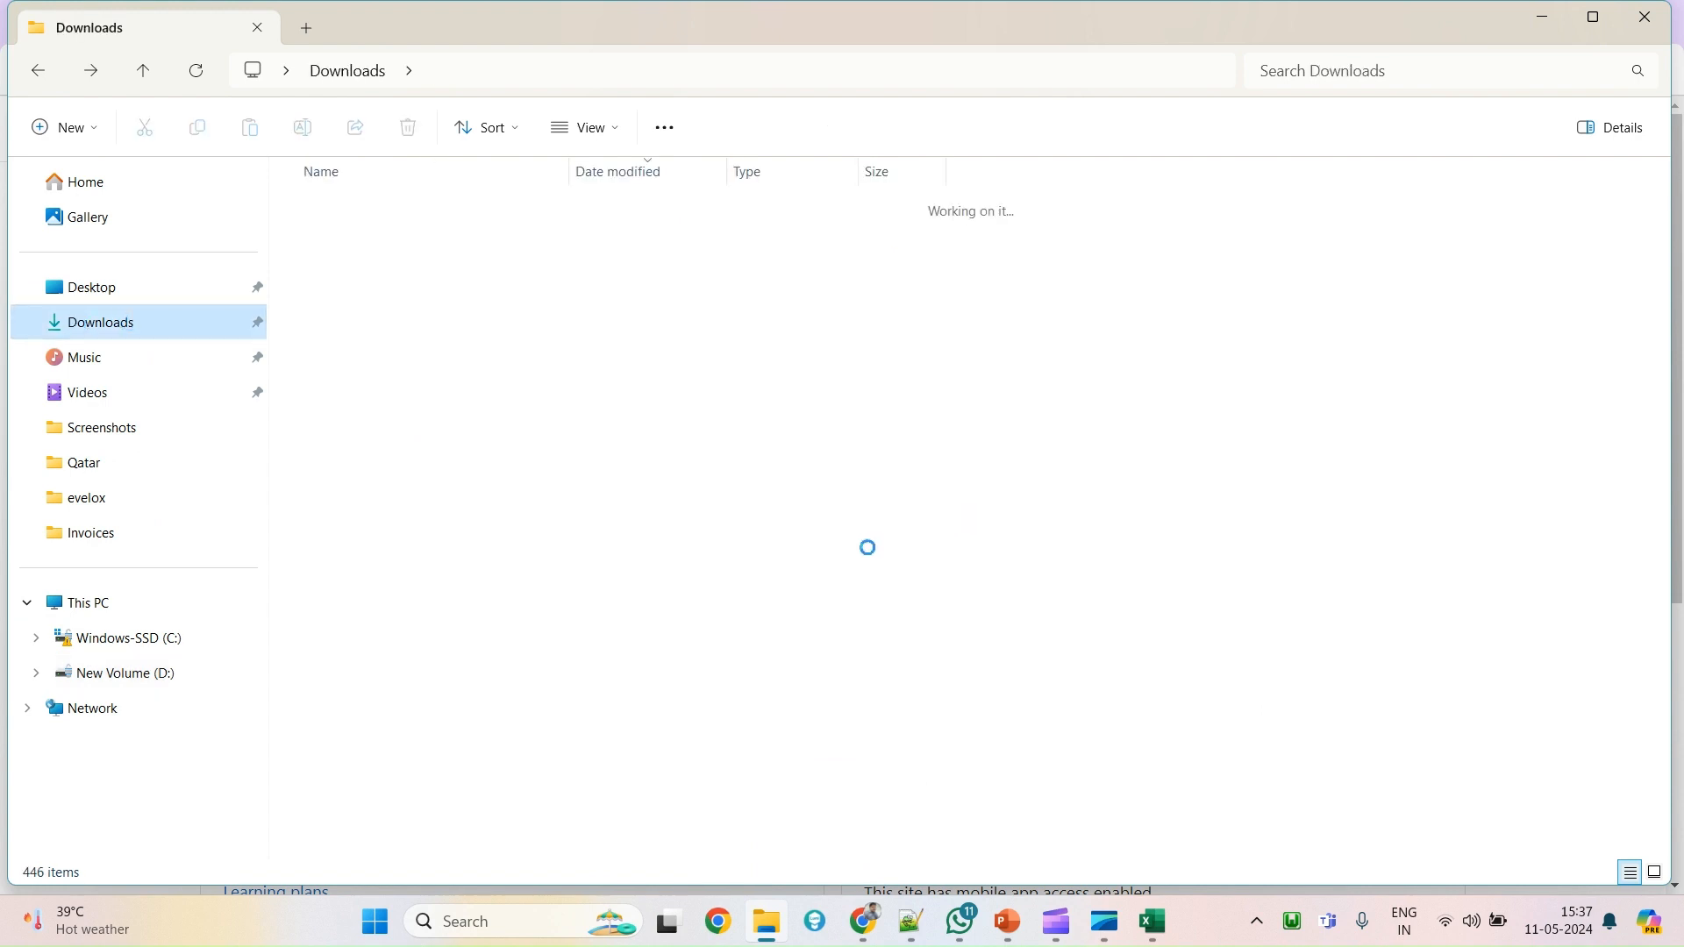
{"action": "double_click", "coordinate": [445, 437]}
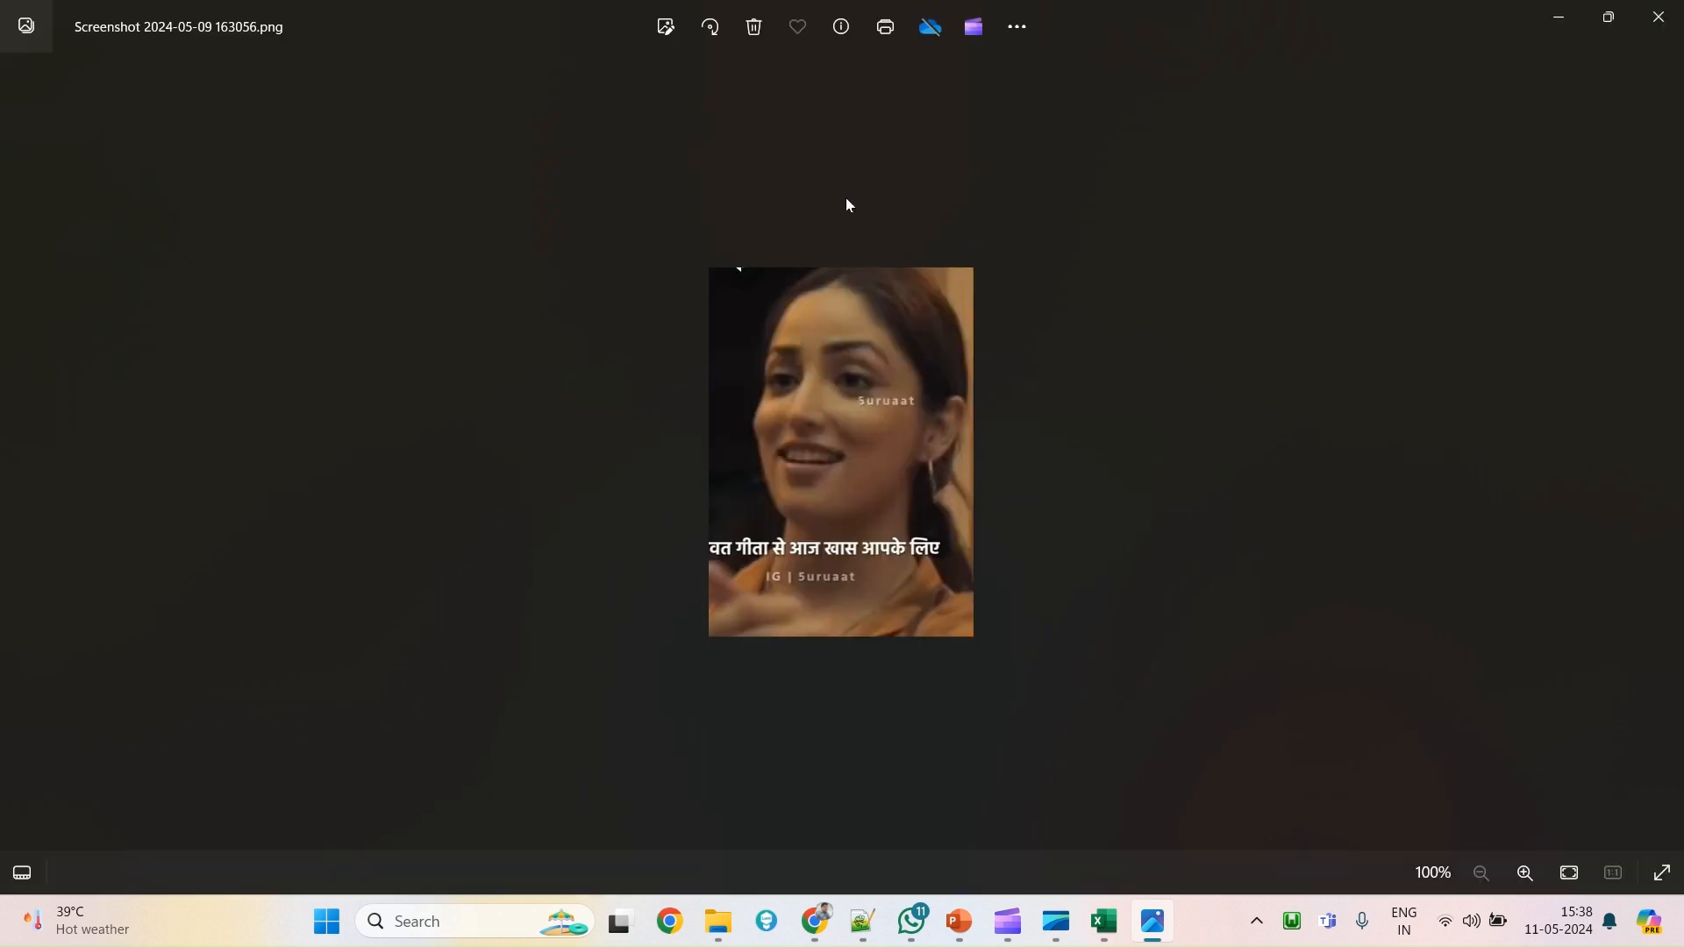
{"action": "left_click", "coordinate": [1657, 17]}
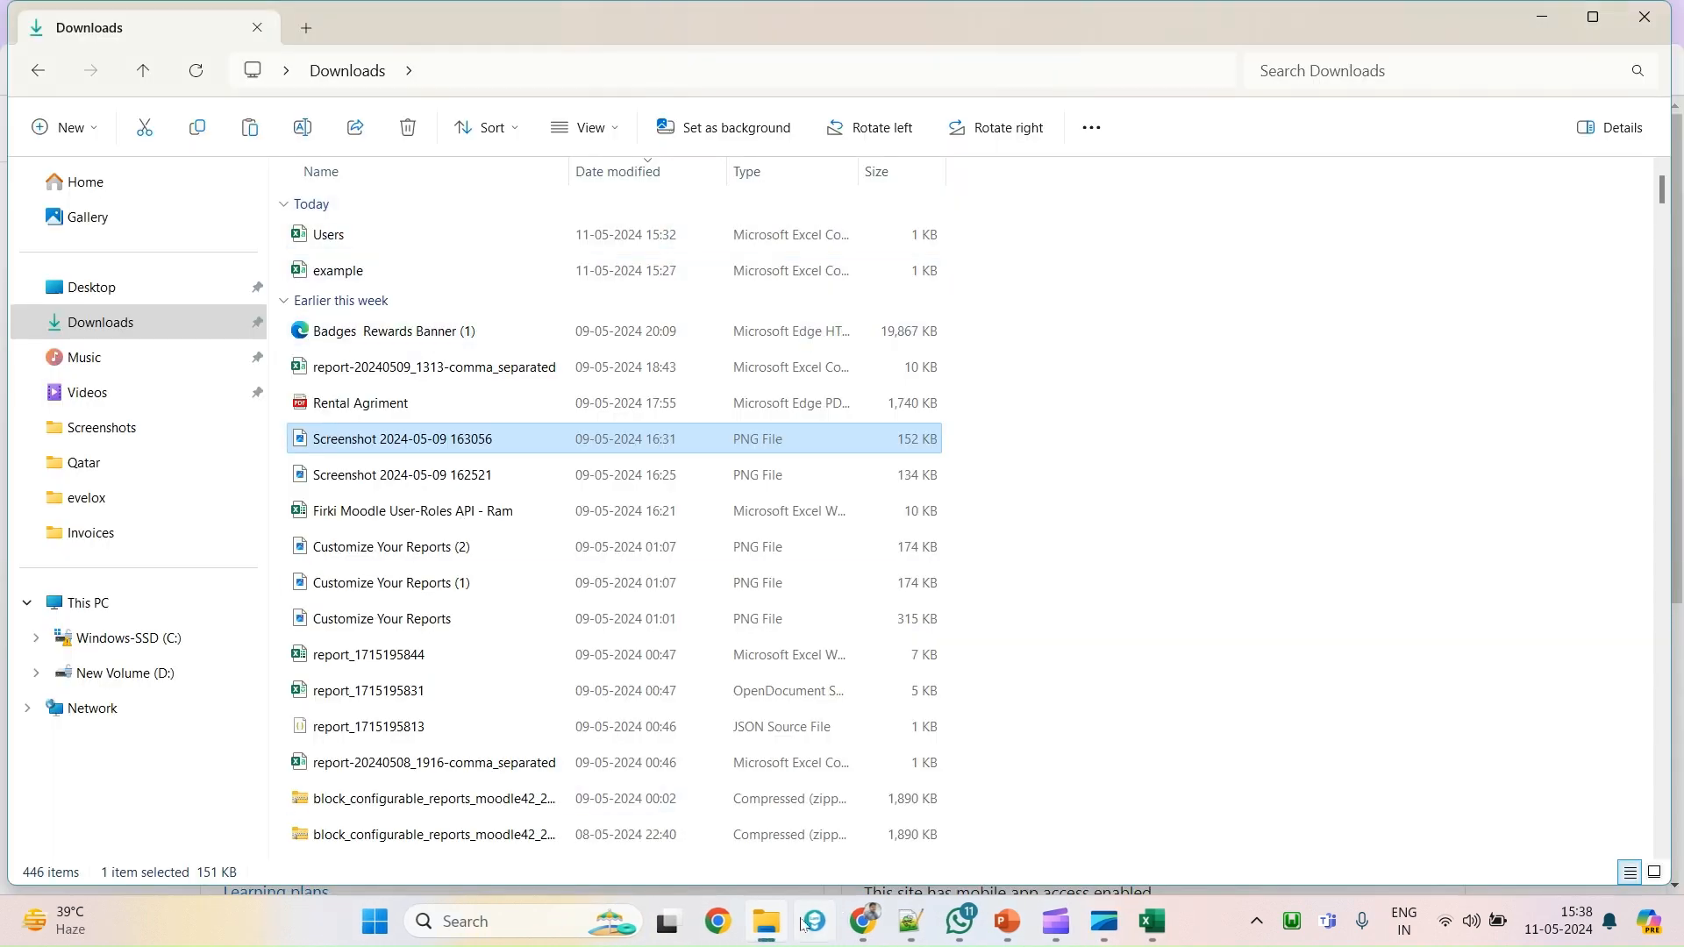
{"action": "left_click", "coordinate": [765, 922]}
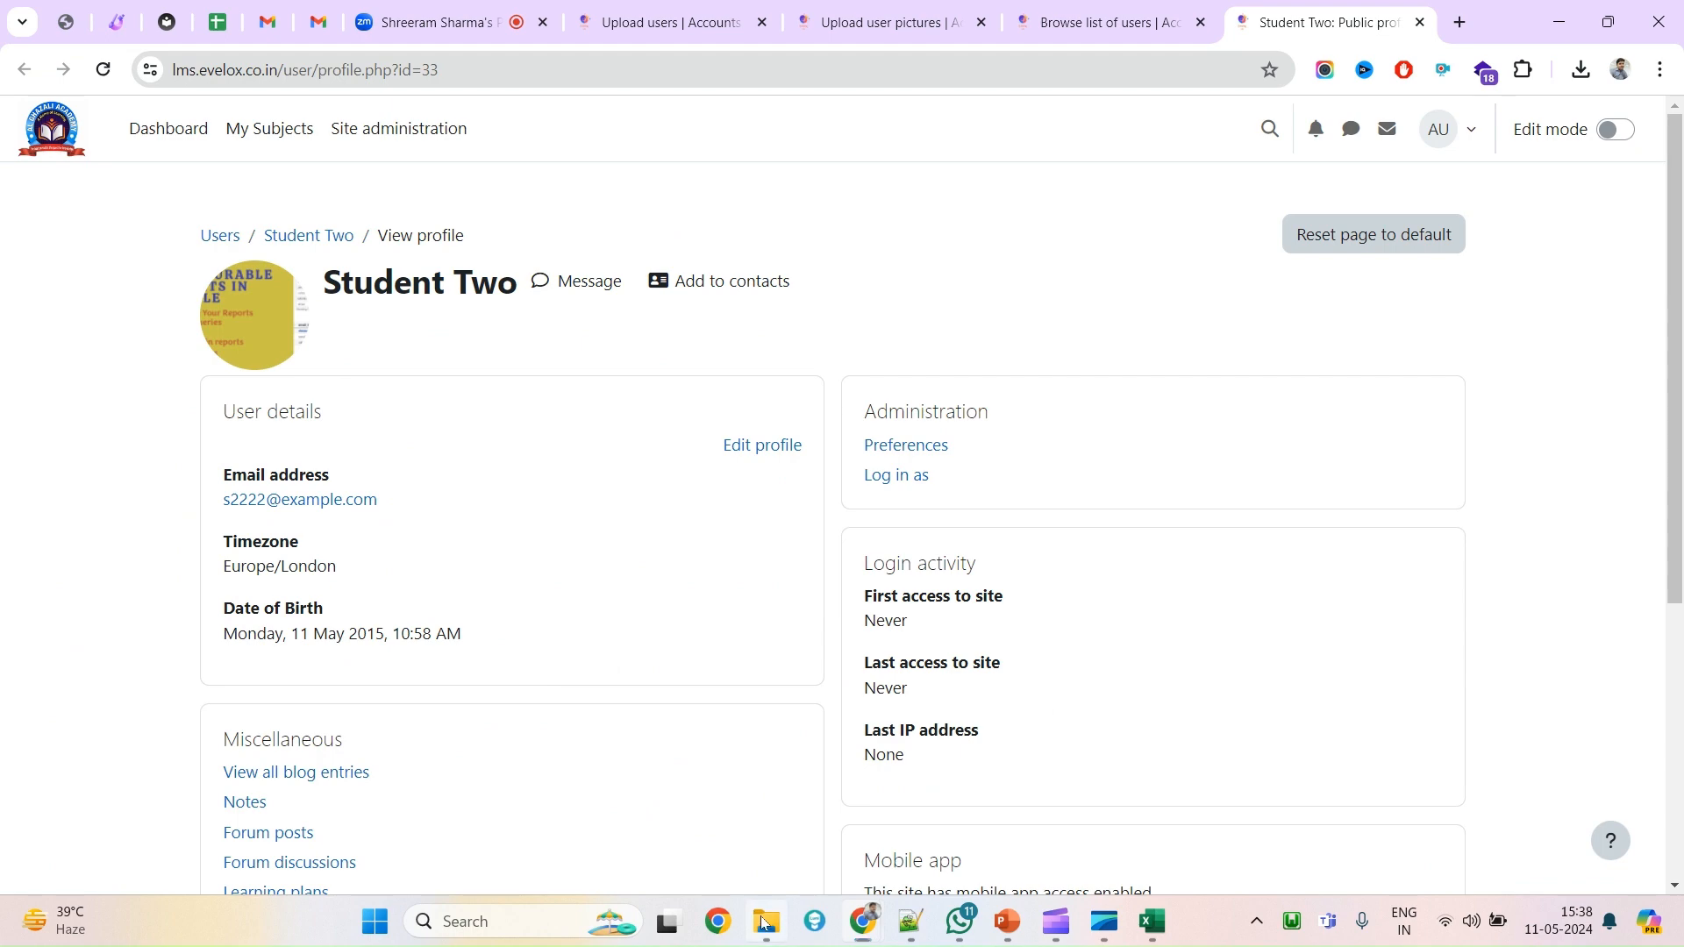
{"action": "left_click", "coordinate": [765, 923]}
{"action": "left_click", "coordinate": [39, 72]}
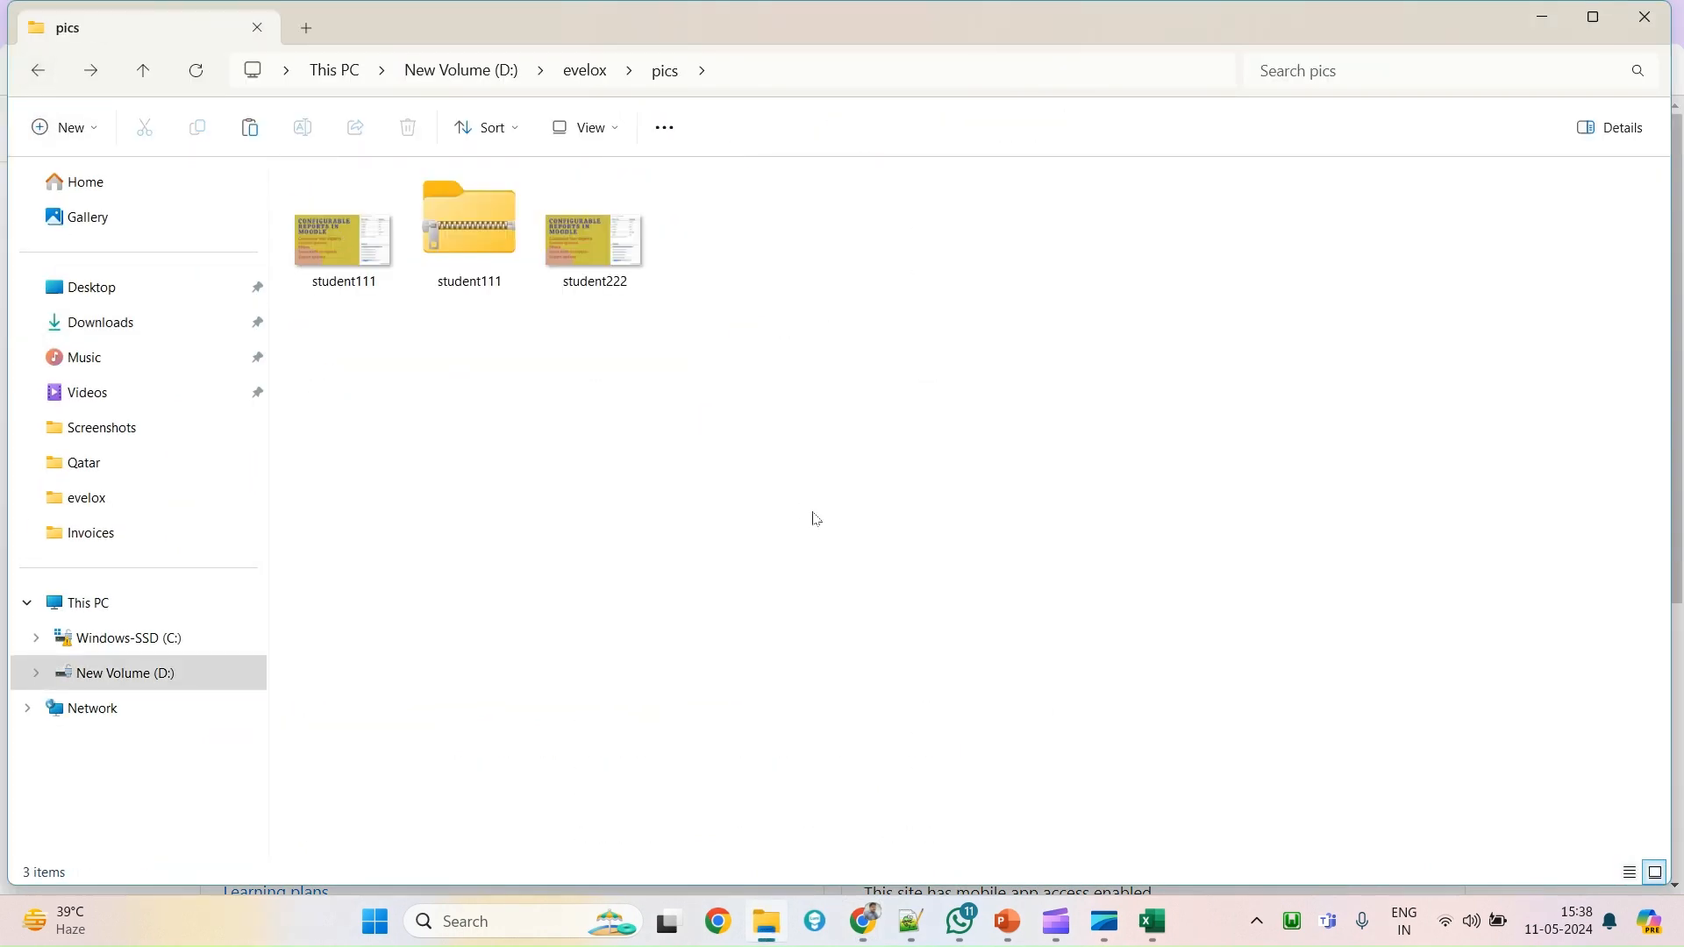
{"action": "key", "text": "ctrl+v"}
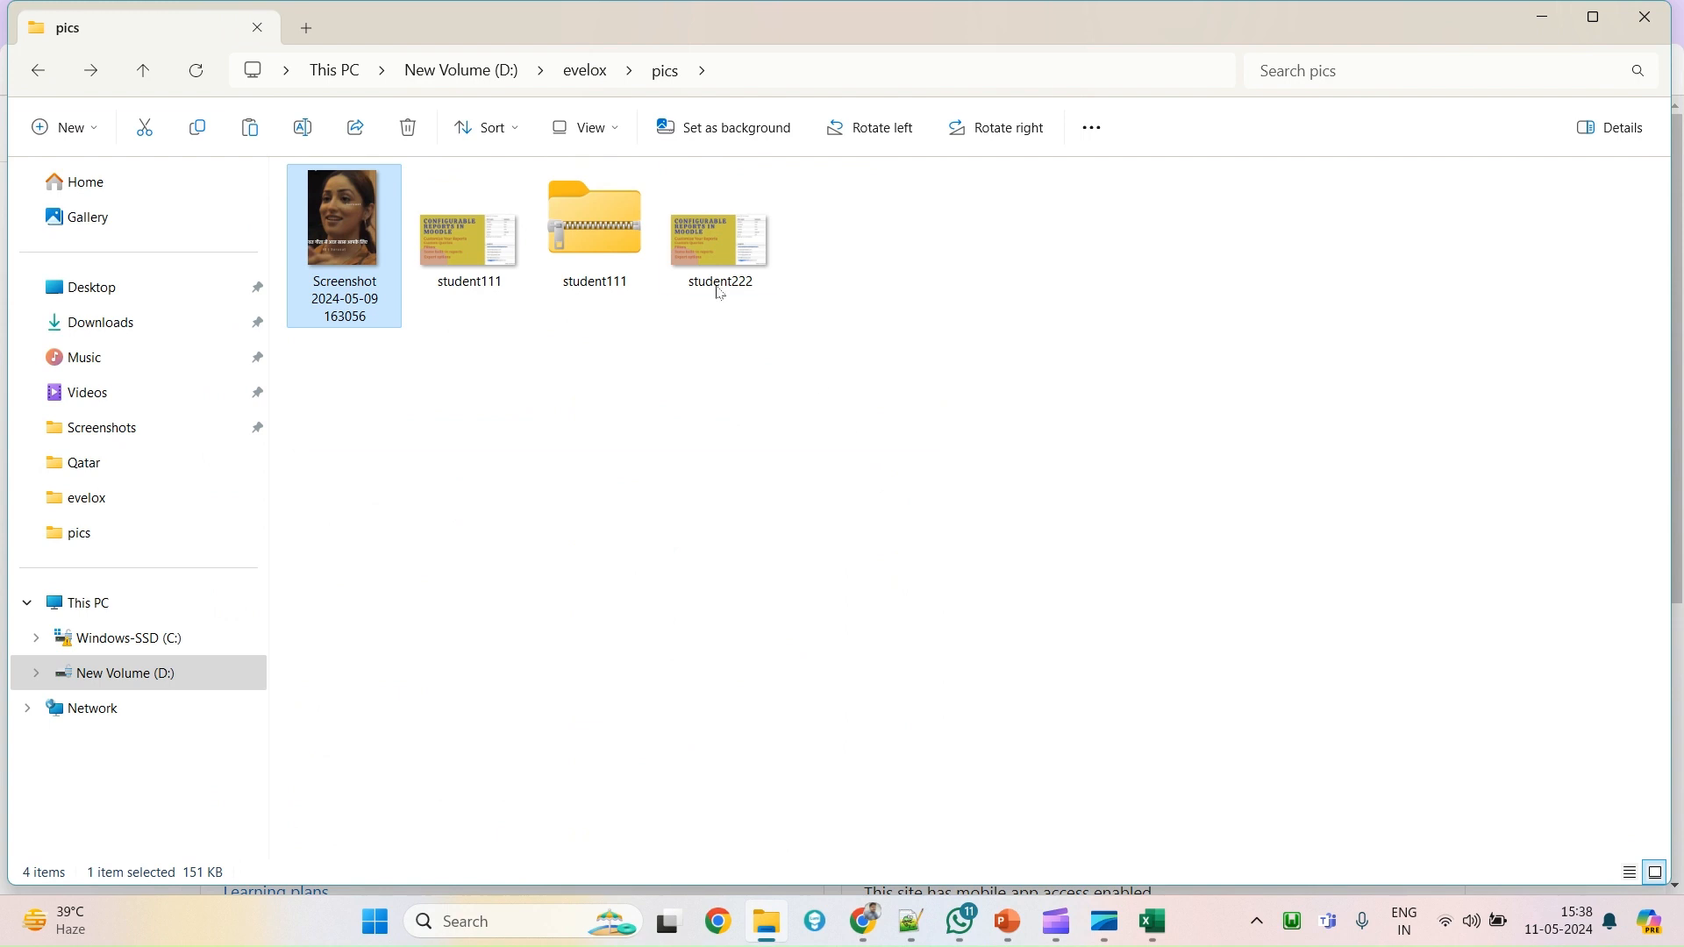
Rename the existing student222 picture to student222-- to free up its name.
{"action": "left_click", "coordinate": [717, 285]}
{"action": "left_click", "coordinate": [714, 281]}
{"action": "key", "text": "ctrl+c"}
{"action": "left_click", "coordinate": [331, 299]}
{"action": "left_click", "coordinate": [332, 299]}
{"action": "key", "text": "ctrl+v"}
{"action": "key", "text": "Return"}
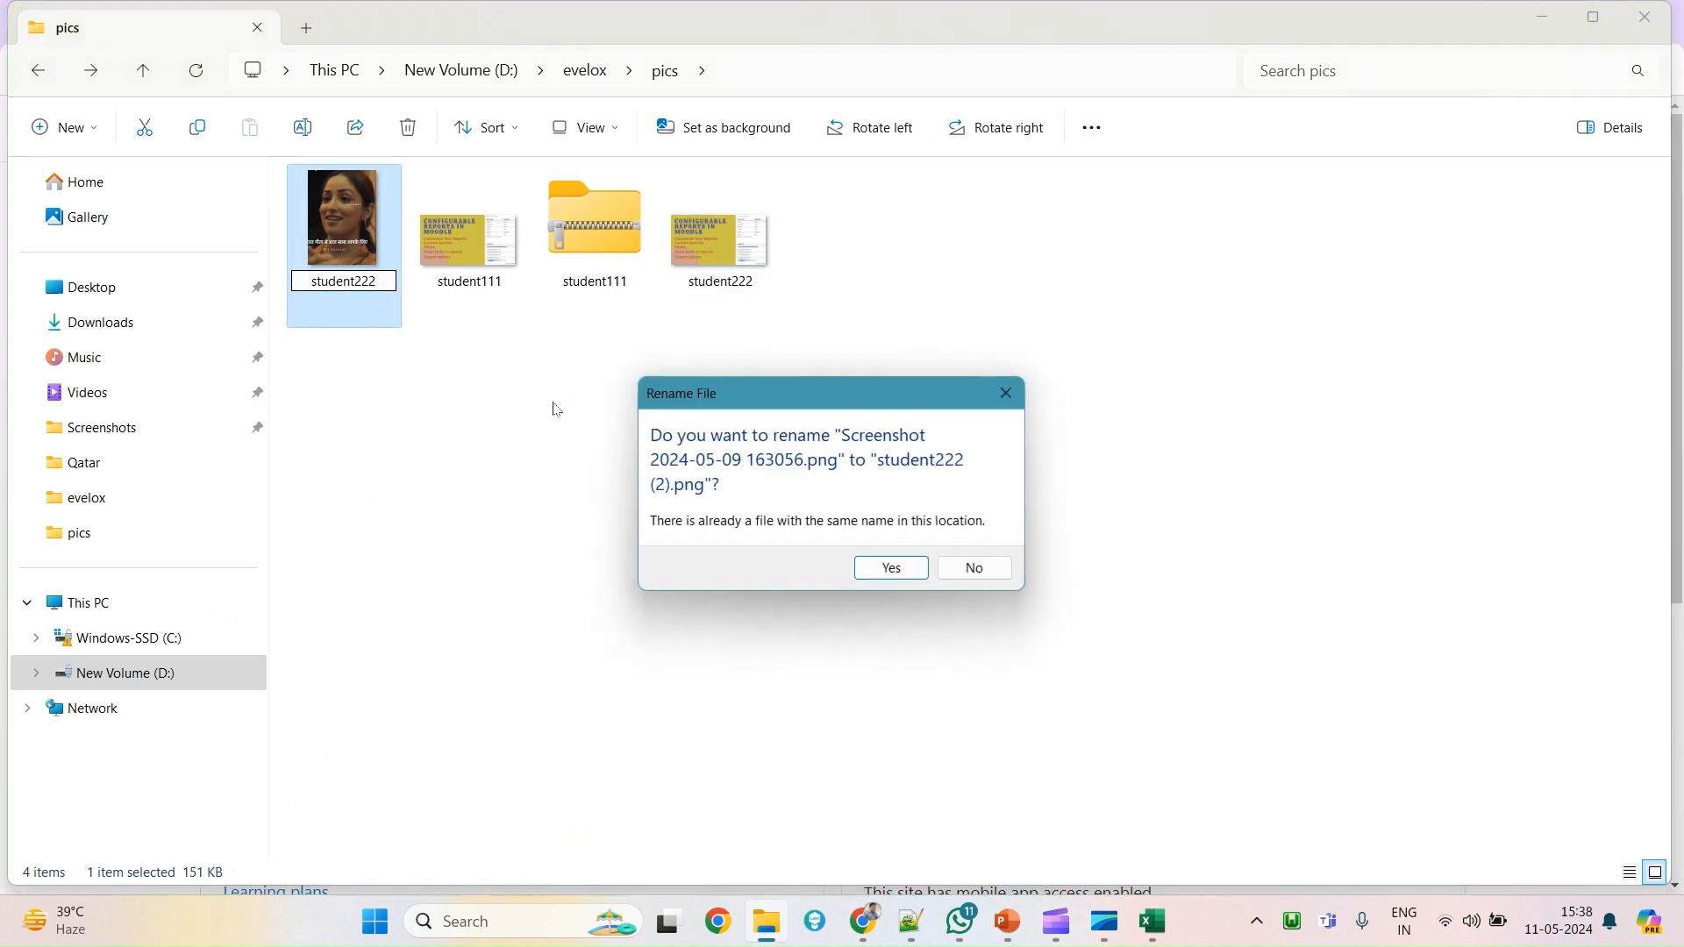
{"action": "left_click", "coordinate": [972, 571]}
{"action": "left_click", "coordinate": [724, 269]}
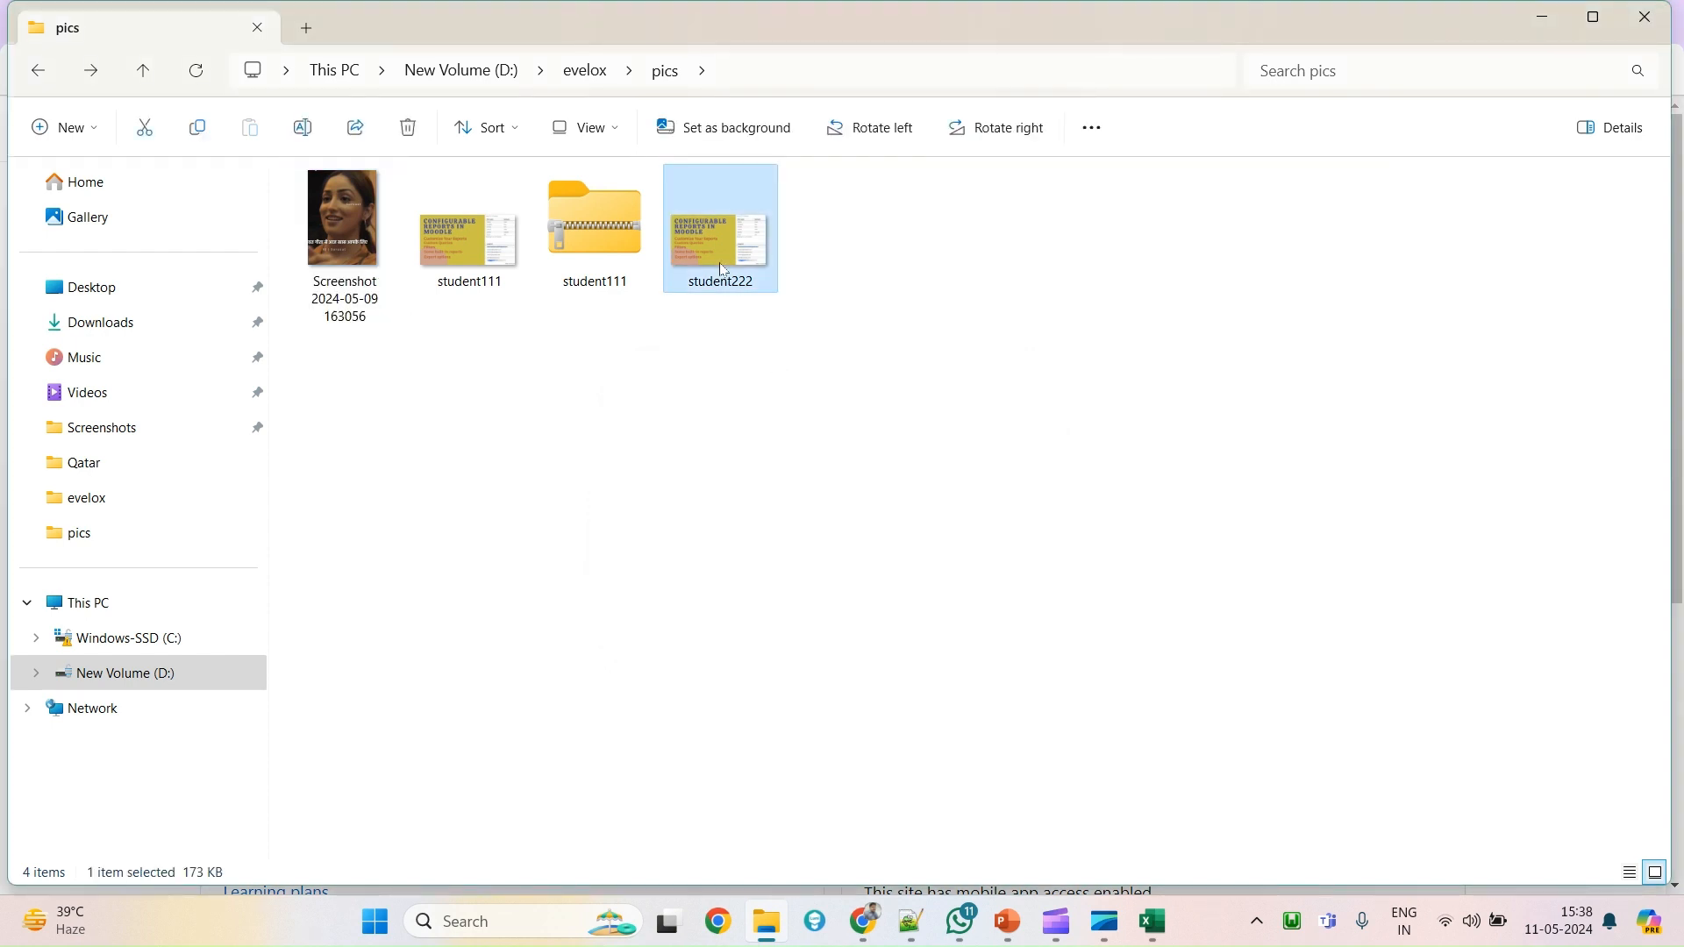
{"action": "type", "text": "--"}
{"action": "key", "text": "Return"}
Rename the portrait screenshot to student222.
{"action": "left_click", "coordinate": [367, 301]}
{"action": "left_click", "coordinate": [364, 296]}
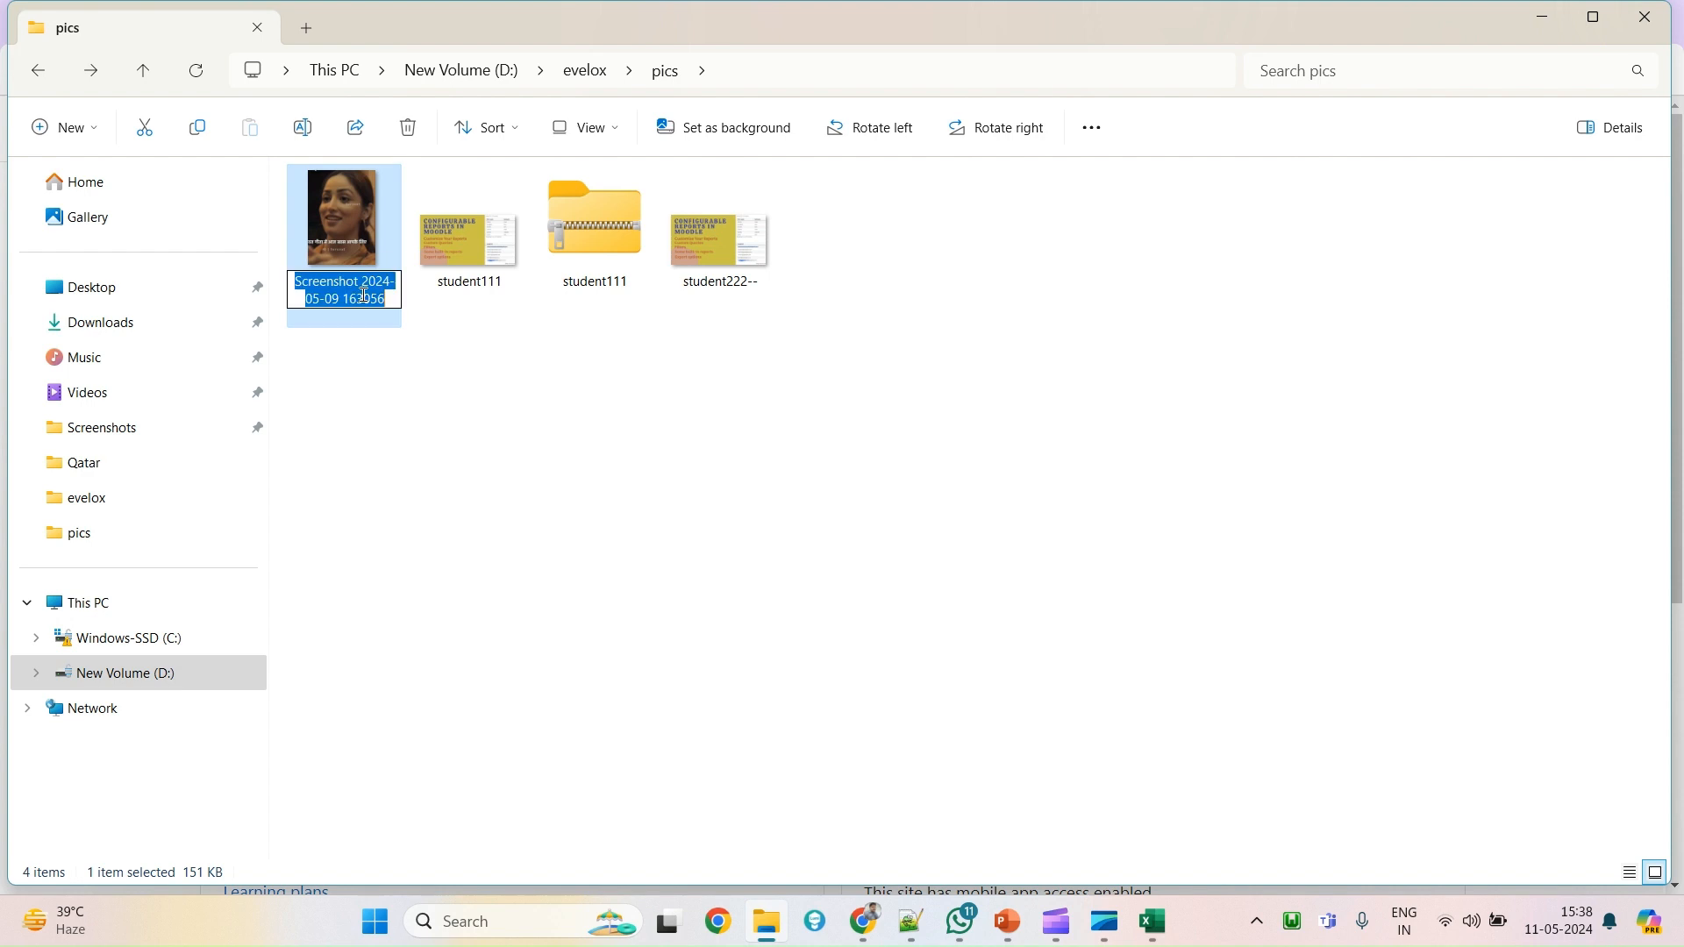
{"action": "key", "text": "ctrl+v"}
{"action": "left_click", "coordinate": [401, 346]}
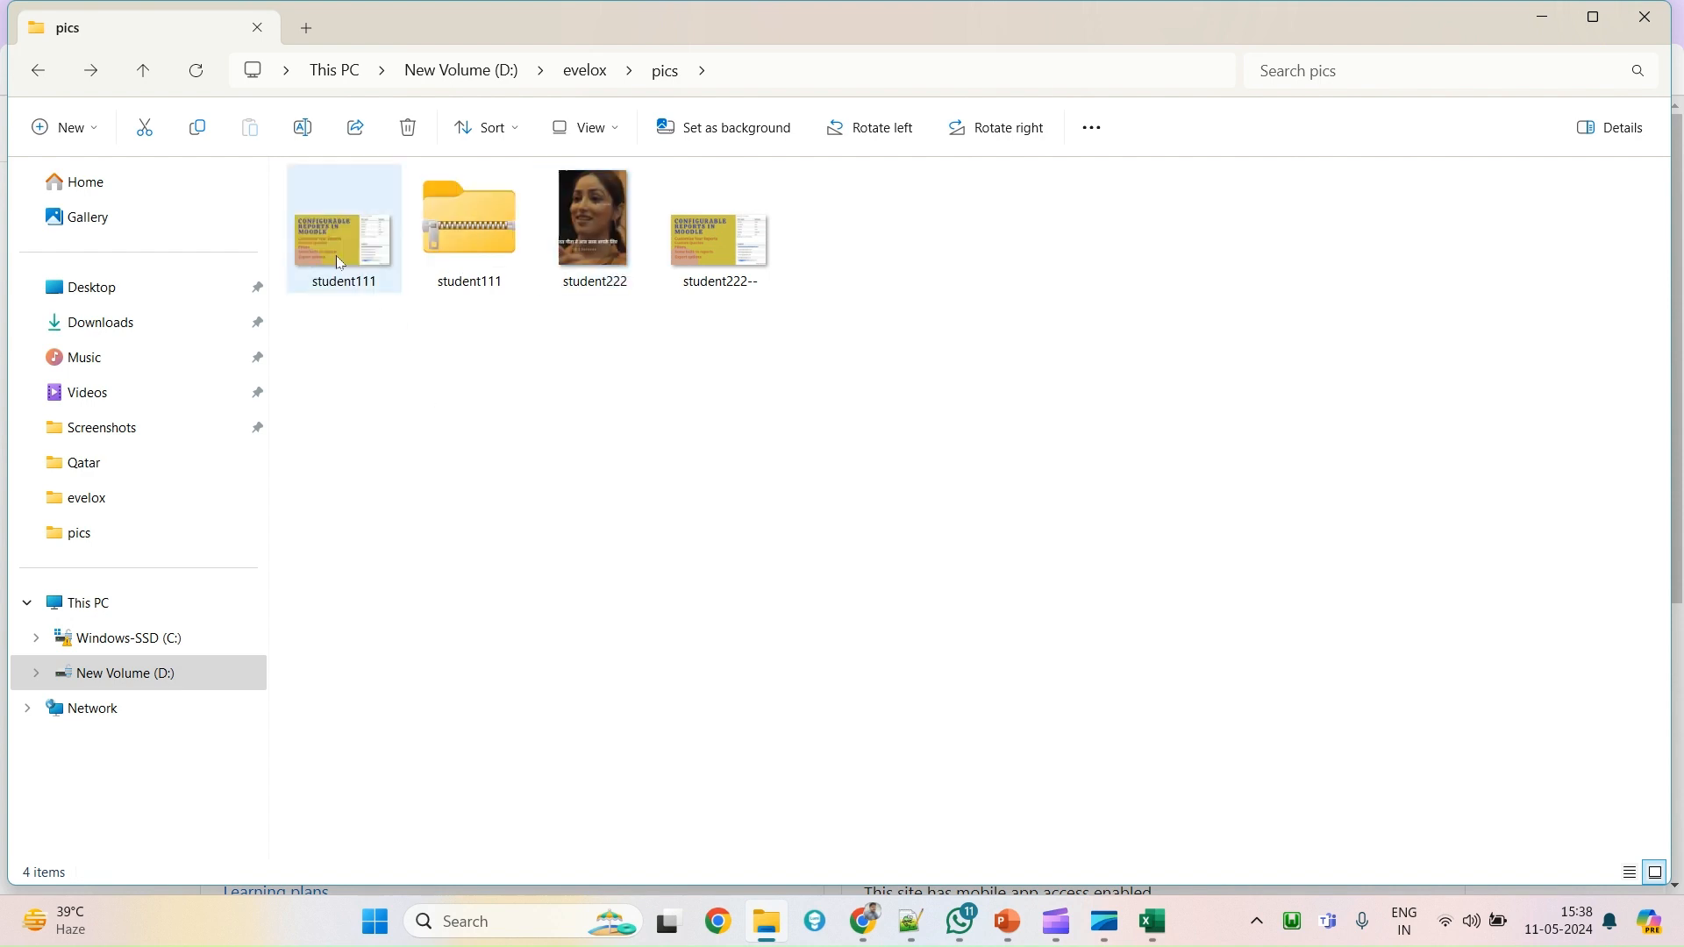
Compress the student111 and new student222 pictures into a zip archive named student222.
{"action": "left_click", "coordinate": [341, 257]}
{"action": "left_click", "coordinate": [595, 242]}
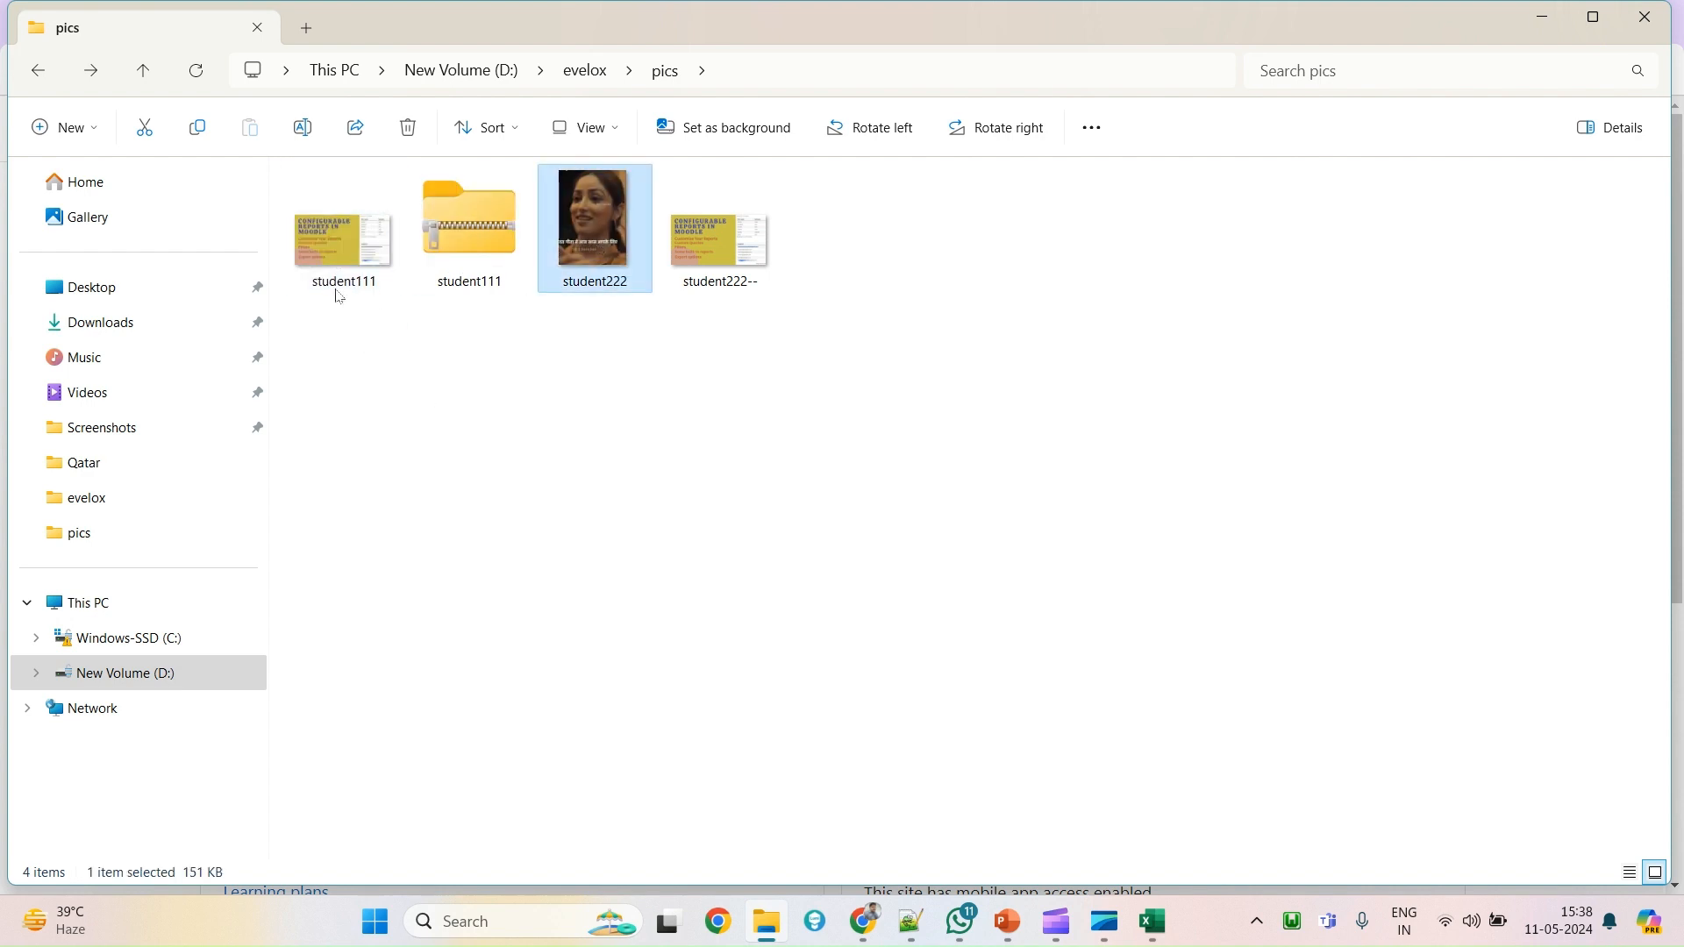
{"action": "right_click", "coordinate": [617, 229]}
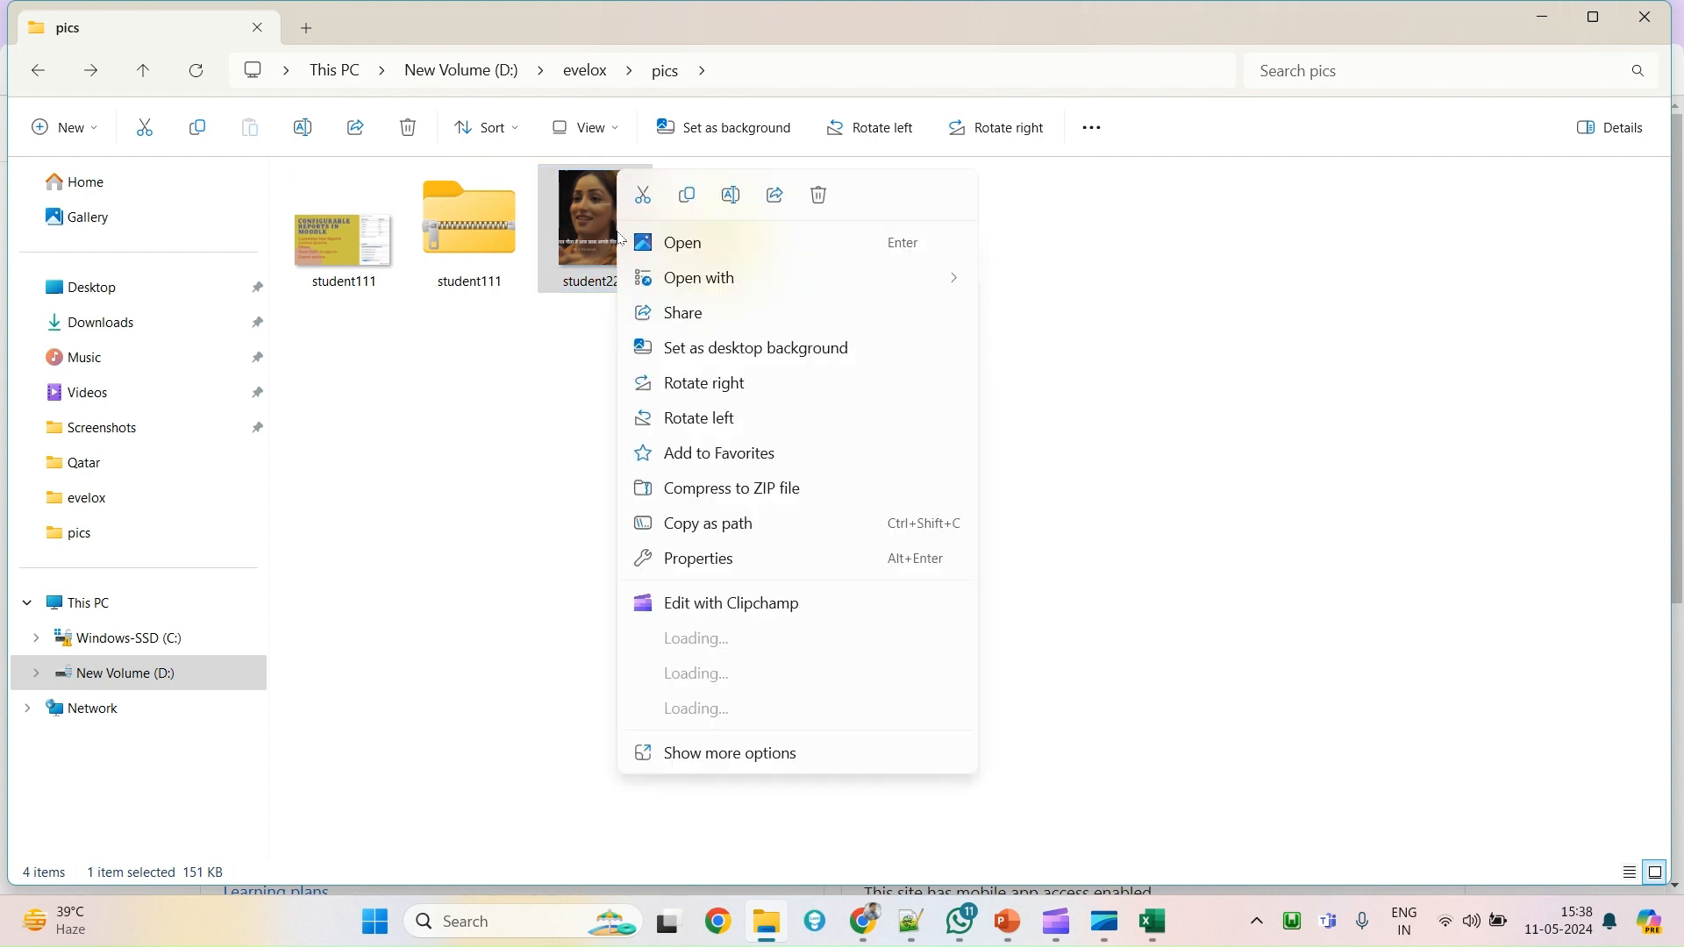
{"action": "left_click", "coordinate": [354, 255]}
{"action": "left_click", "coordinate": [583, 238], "text": "ctrl"}
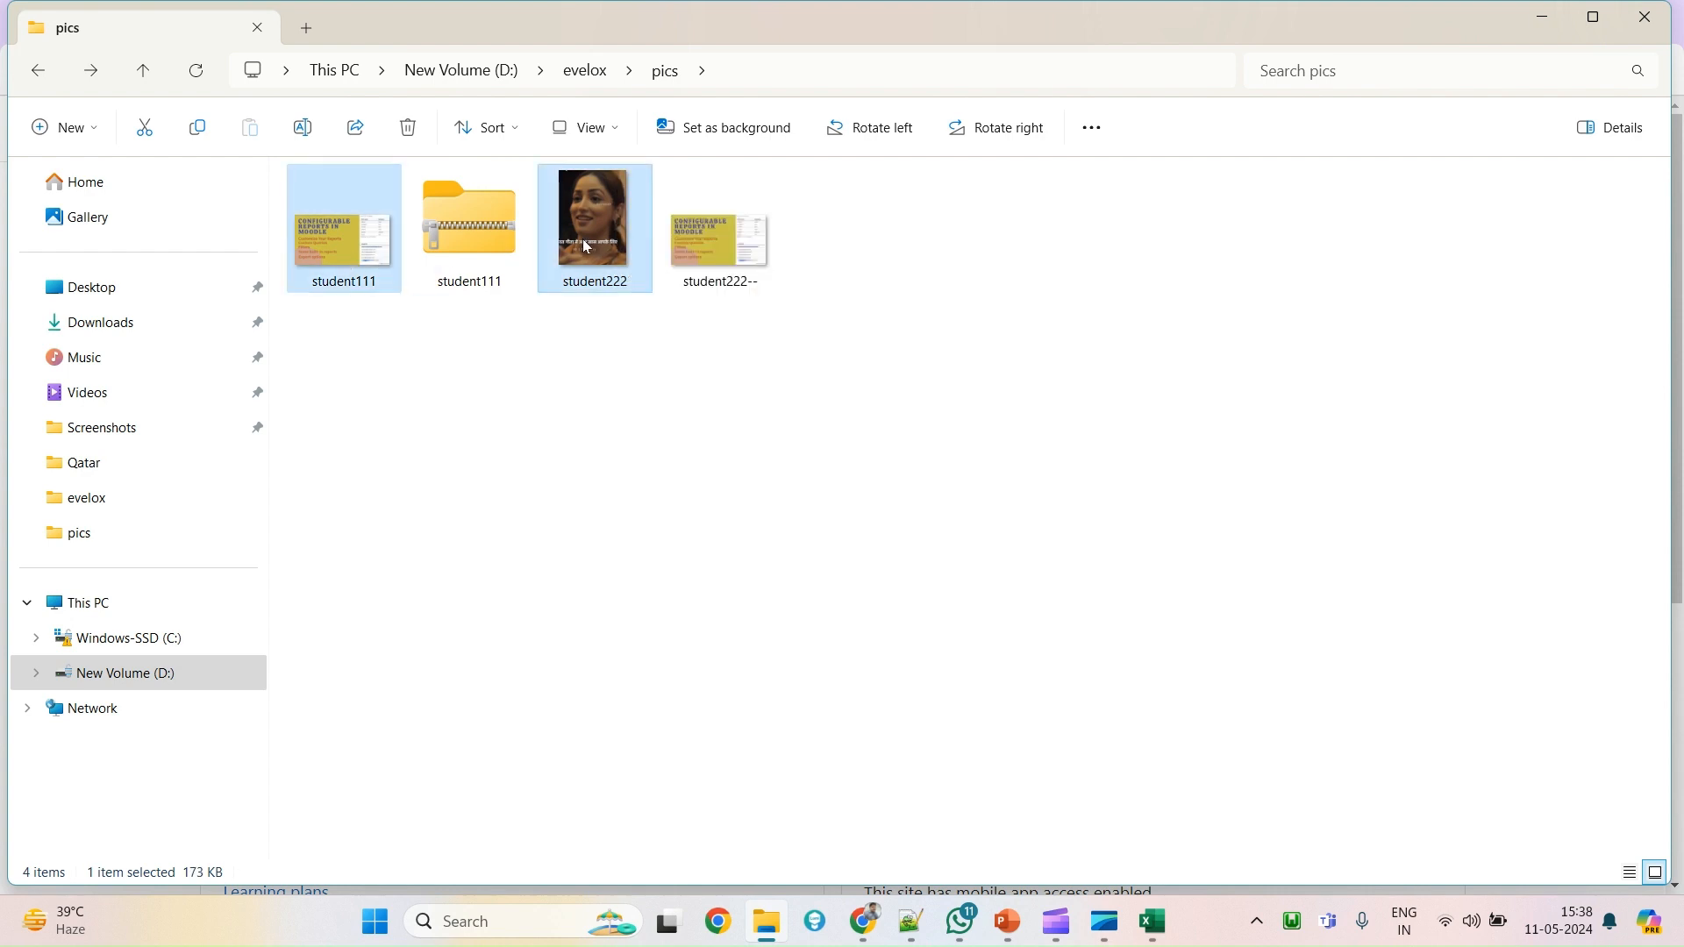
{"action": "right_click", "coordinate": [584, 242]}
{"action": "left_click", "coordinate": [714, 761]}
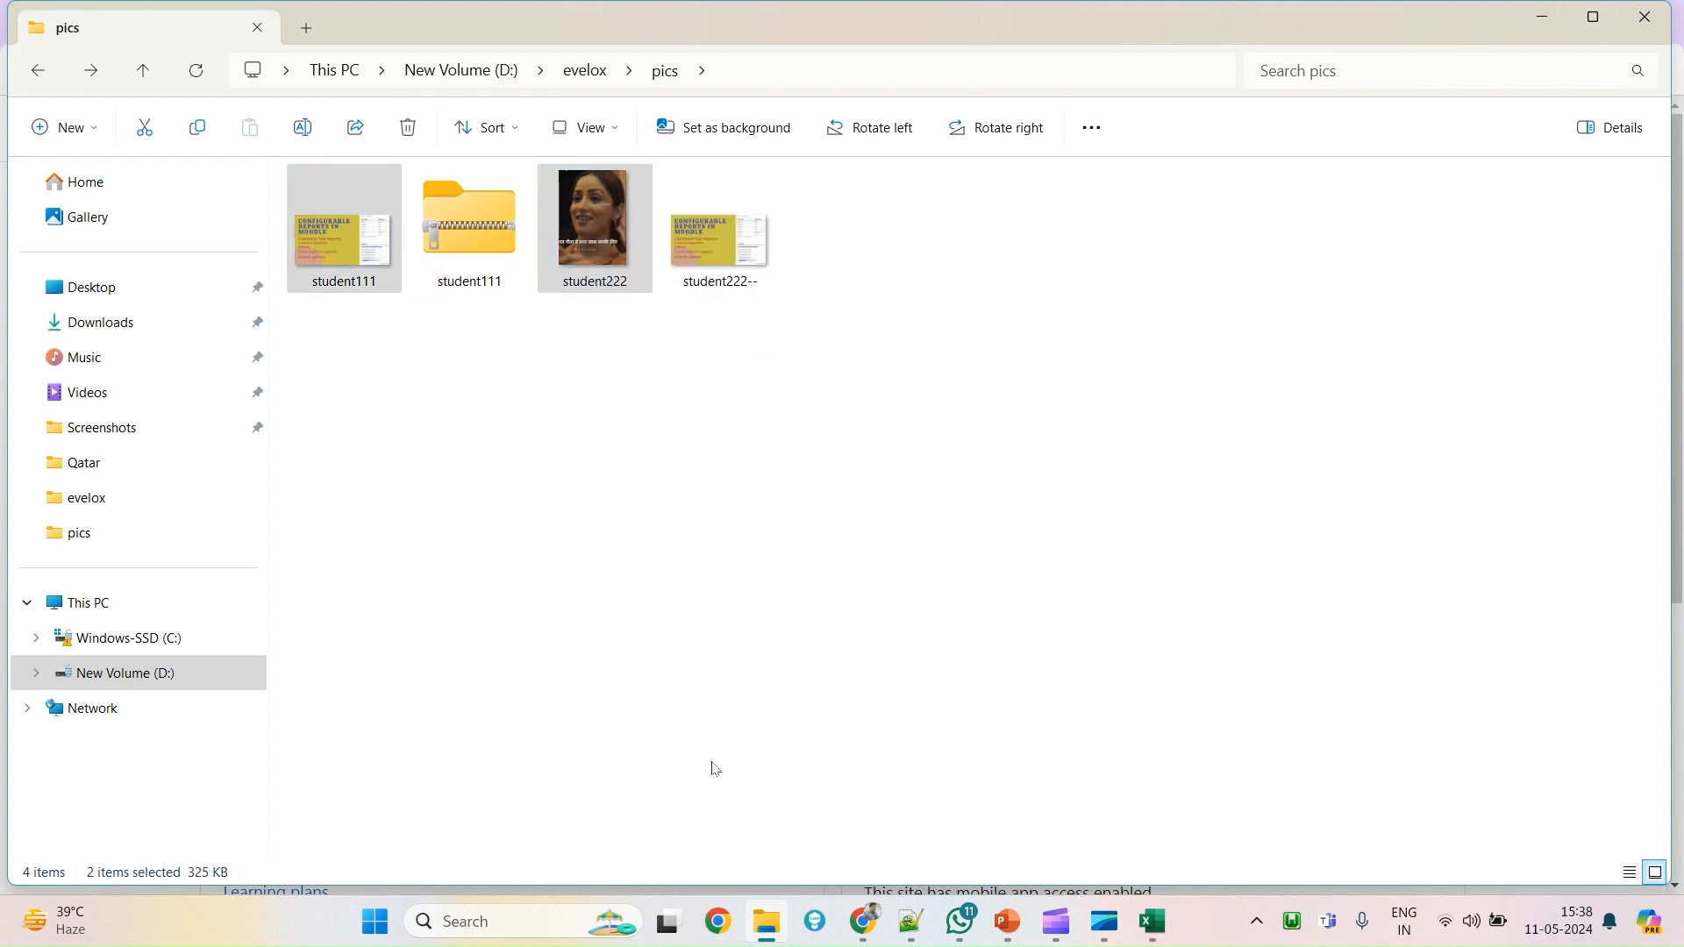
{"action": "mouse_move", "coordinate": [829, 685]}
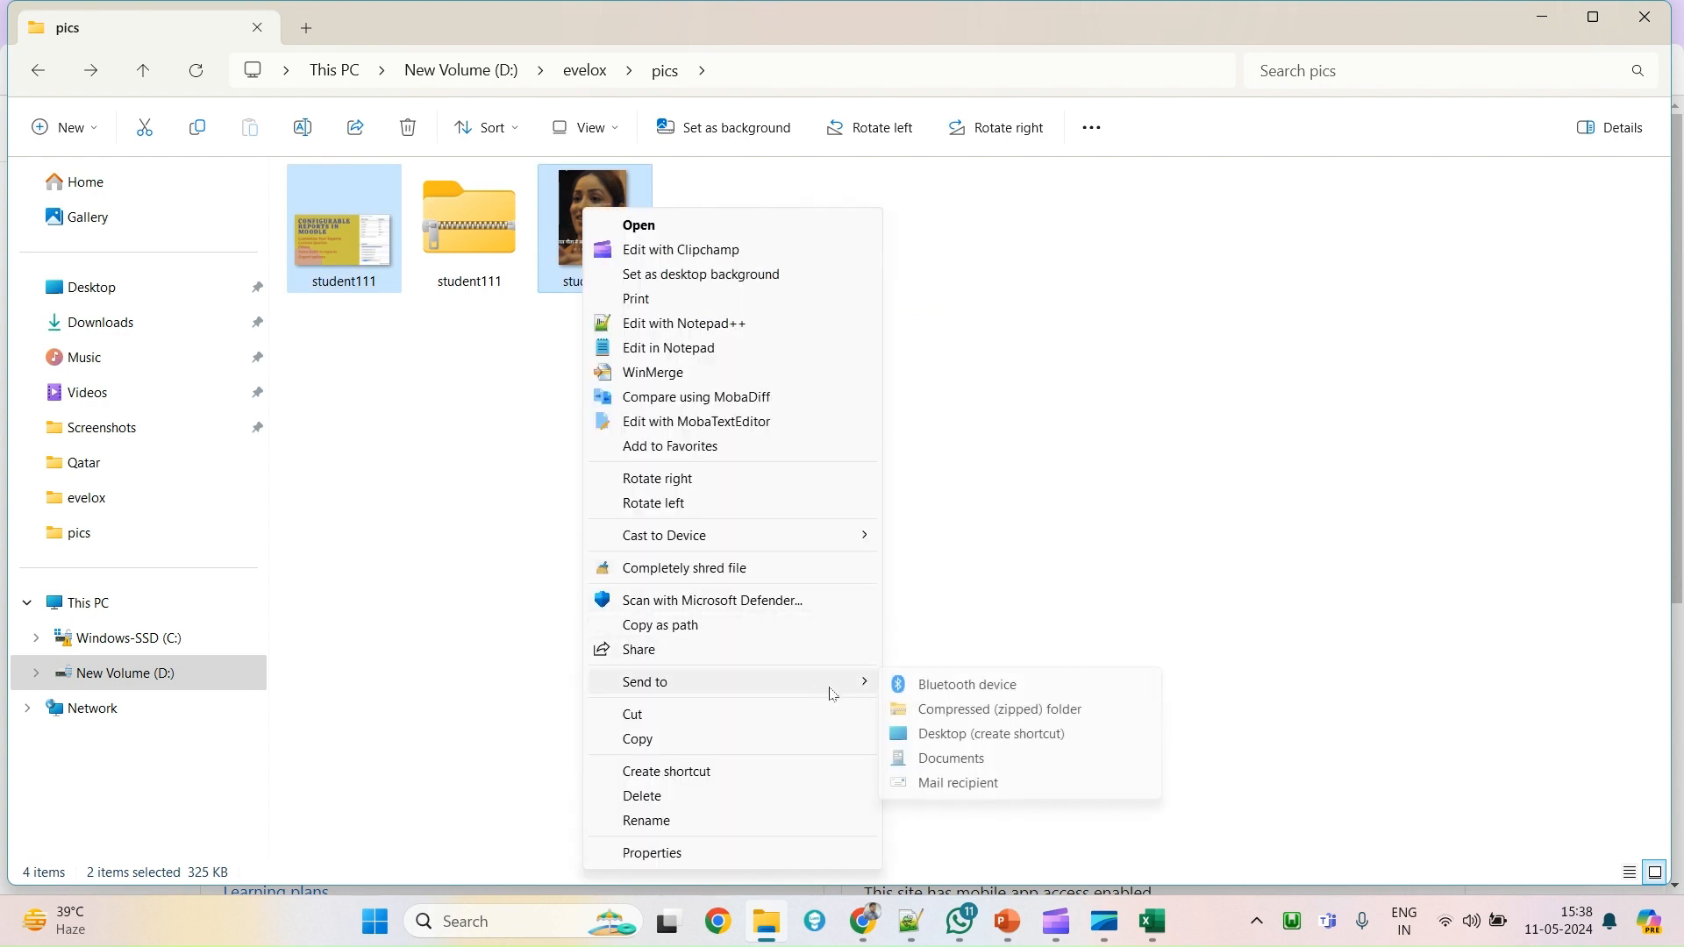
{"action": "left_click", "coordinate": [963, 714]}
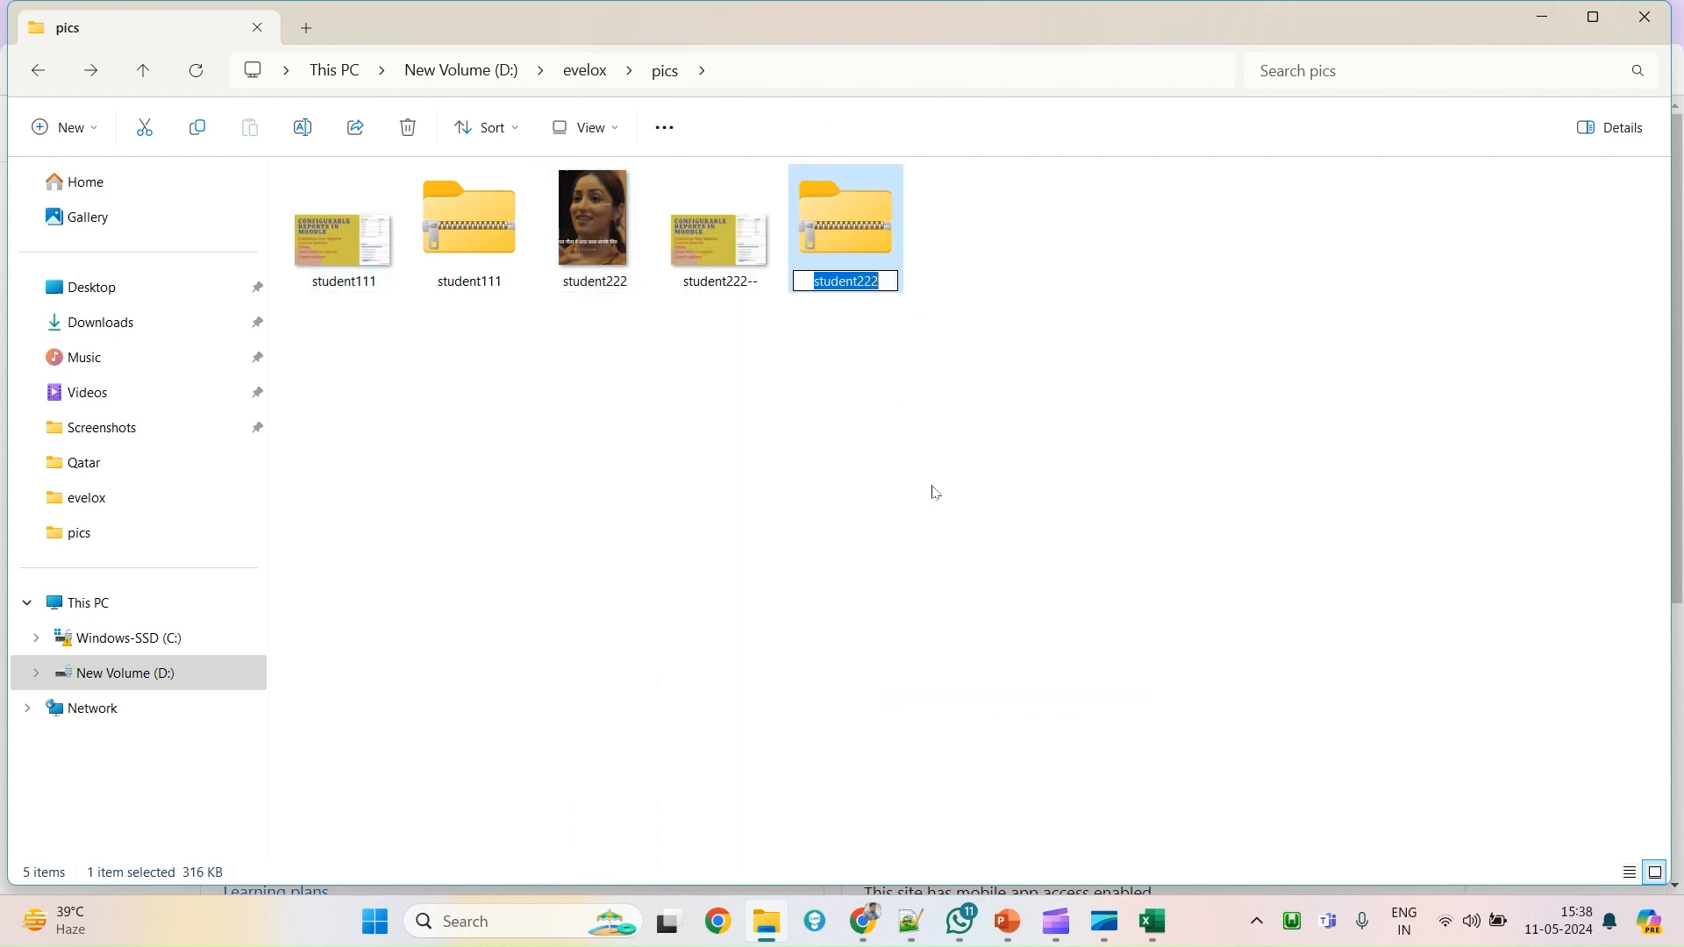
{"action": "left_click", "coordinate": [890, 397]}
{"action": "left_click", "coordinate": [840, 249]}
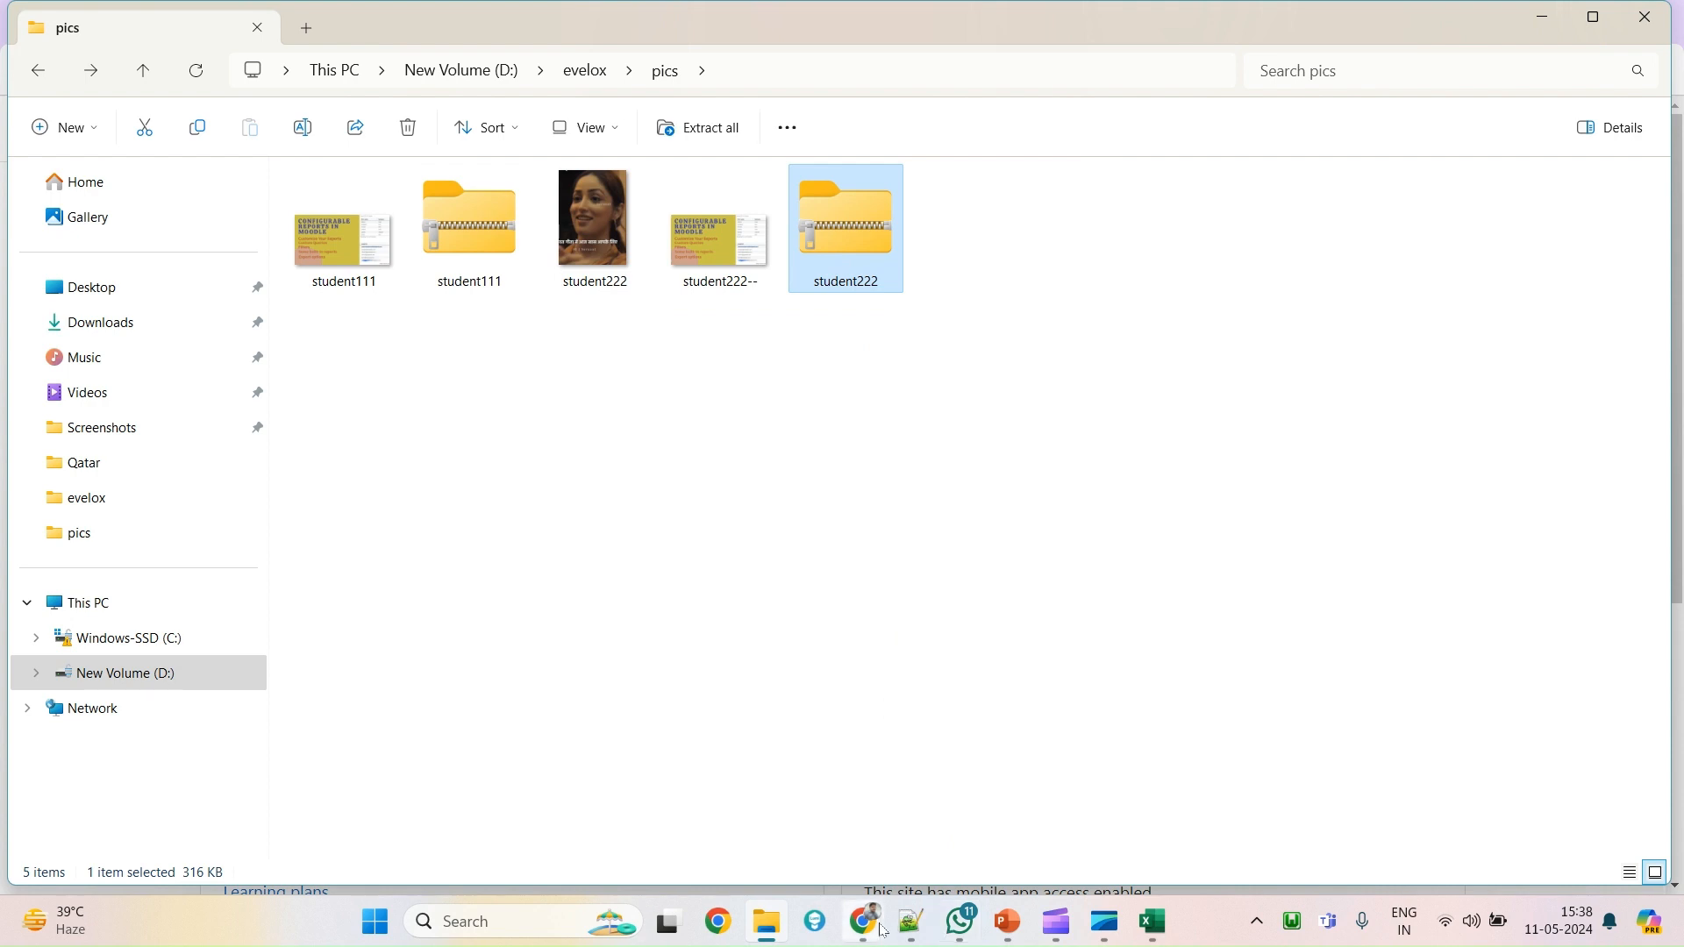
Open Site administration > Users > Upload user pictures in Moodle.
{"action": "mouse_move", "coordinate": [864, 921]}
{"action": "left_click", "coordinate": [741, 811]}
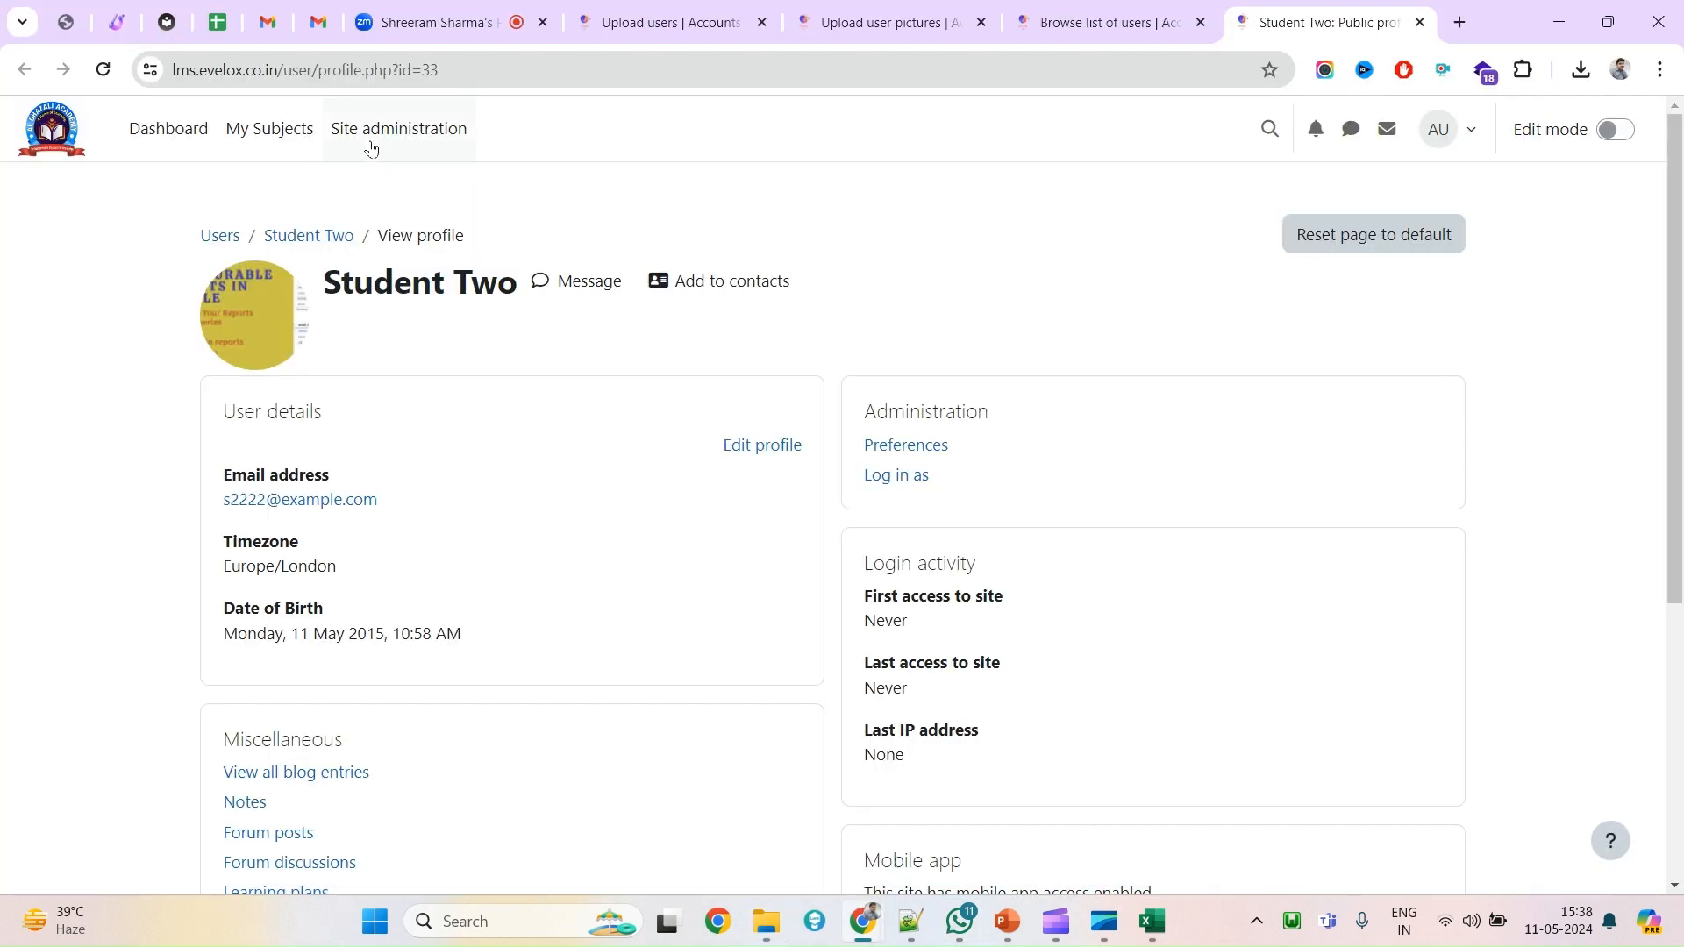
{"action": "left_click", "coordinate": [398, 137]}
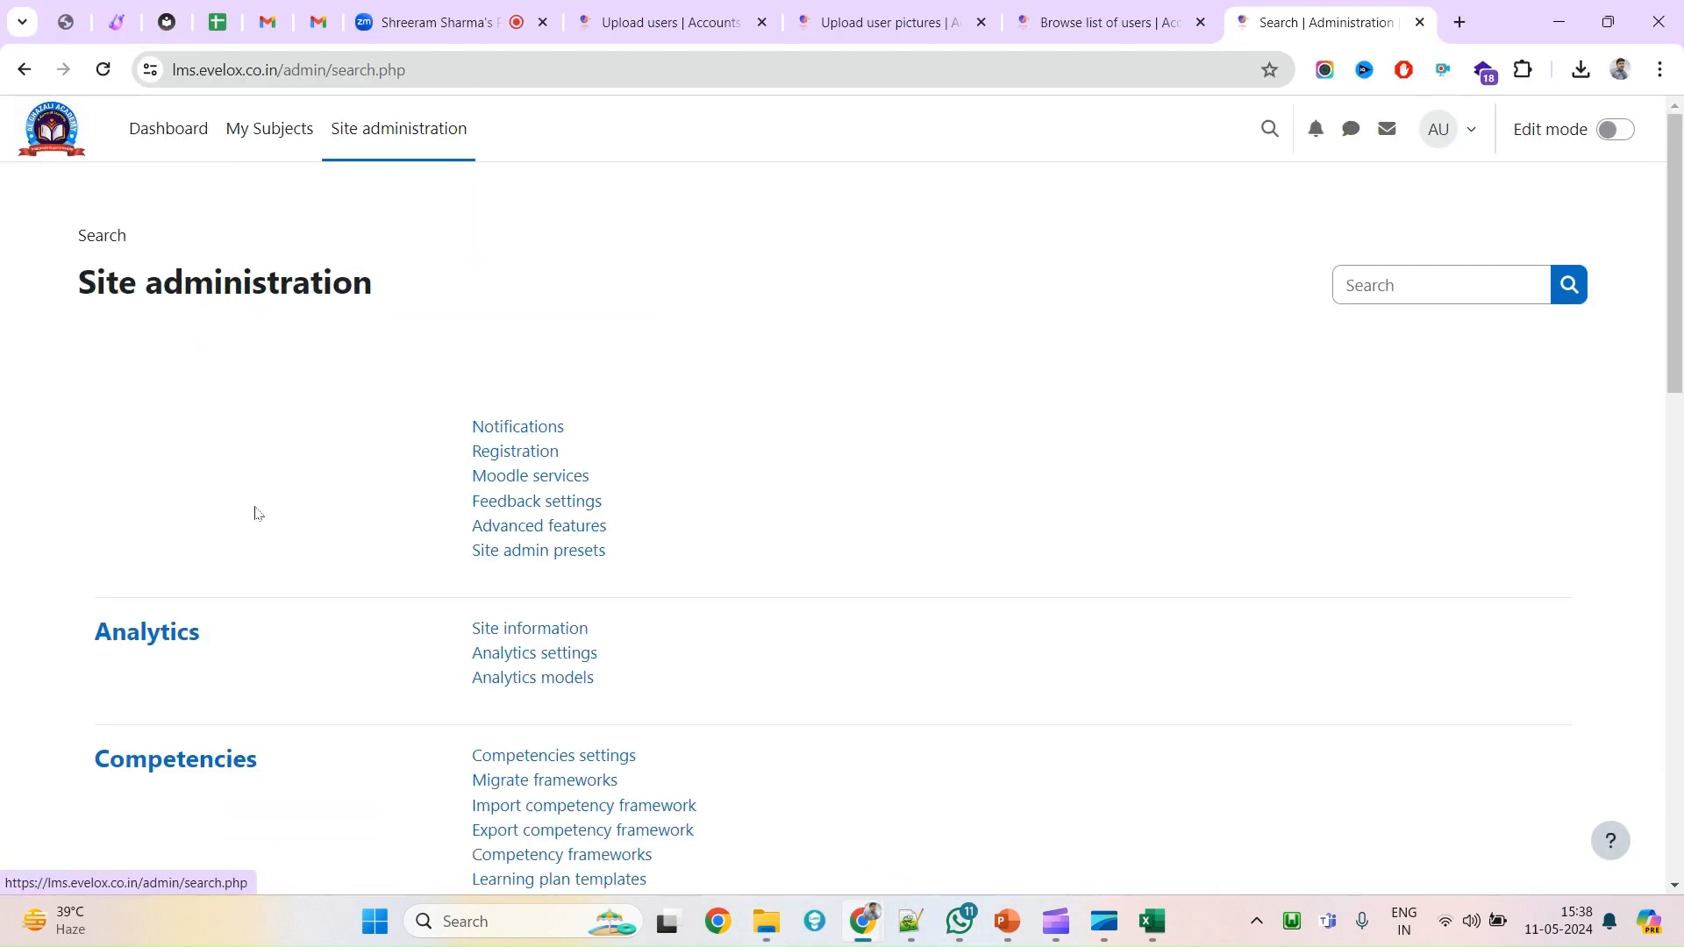
{"action": "left_click", "coordinate": [203, 352]}
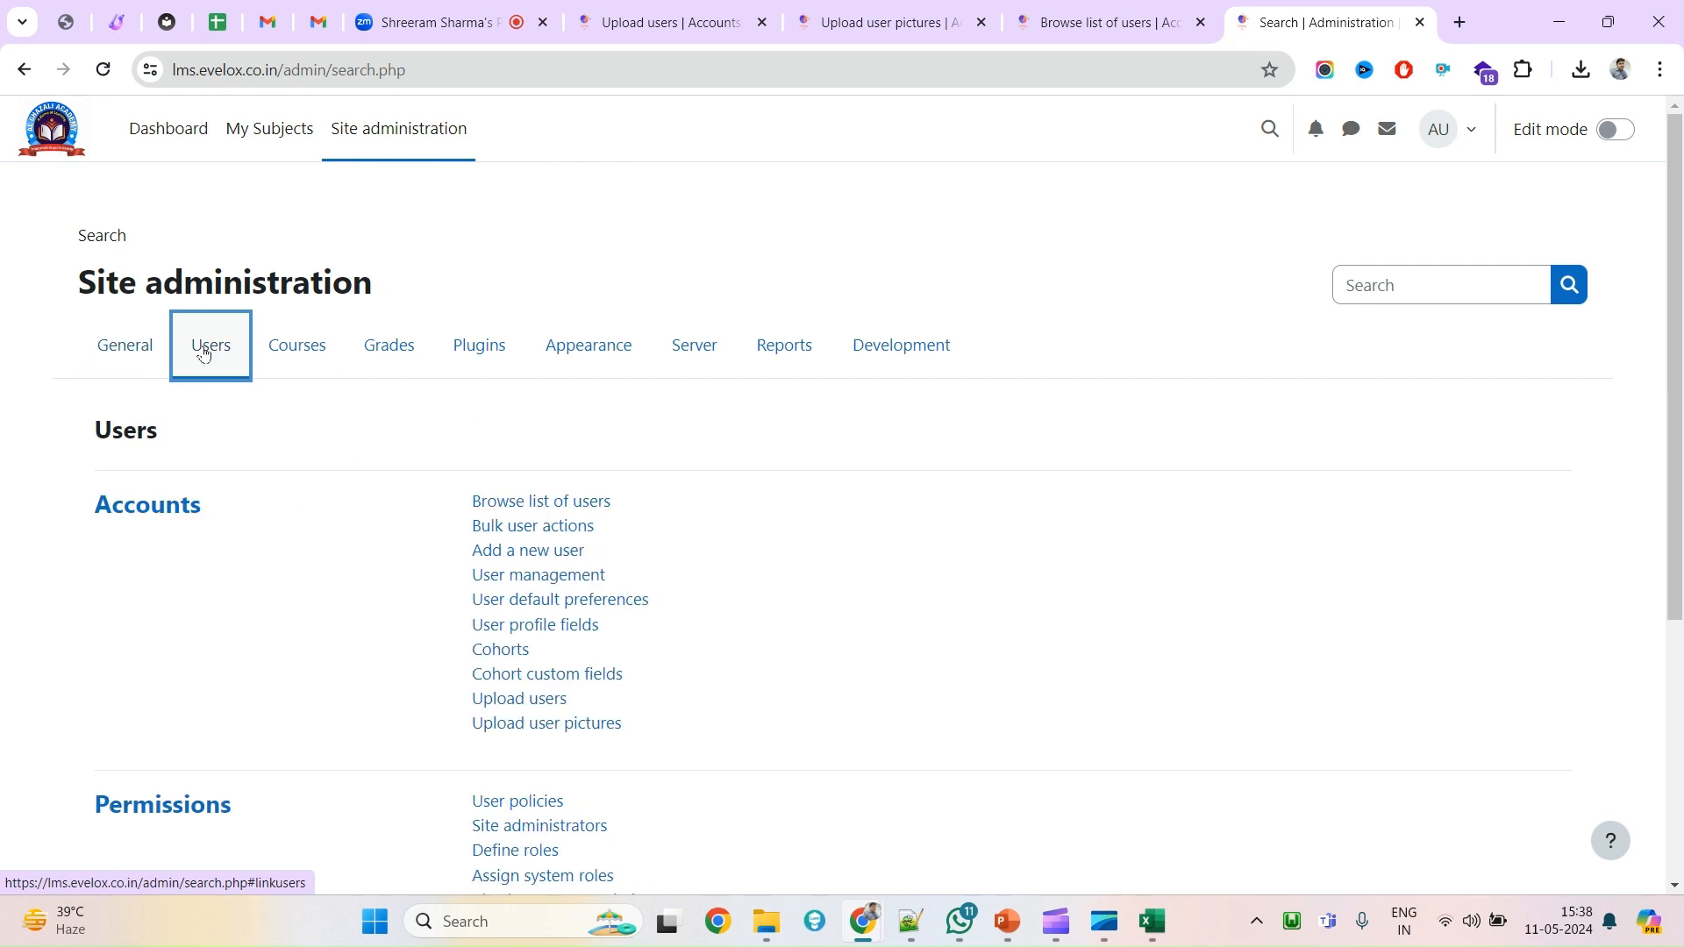
{"action": "left_click", "coordinate": [551, 726]}
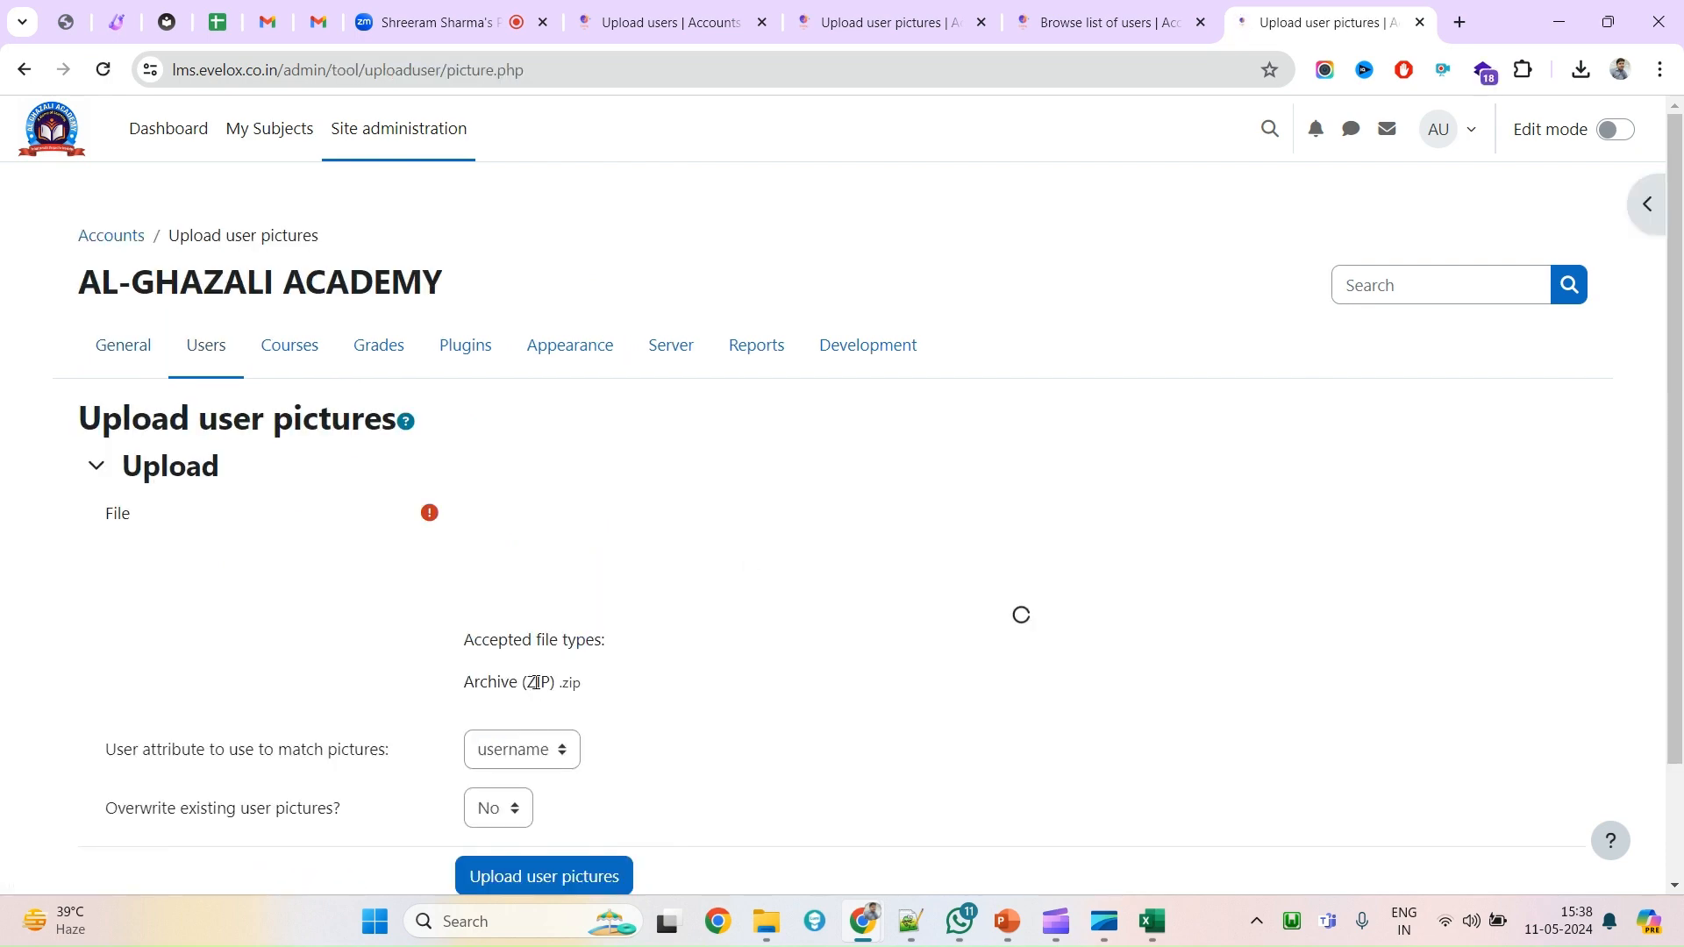
{"action": "scroll", "coordinate": [539, 677], "scroll_direction": "down", "scroll_amount": 2}
Drag student222.zip from the pics folder into the picture upload drop area.
{"action": "key", "text": "alt+Tab"}
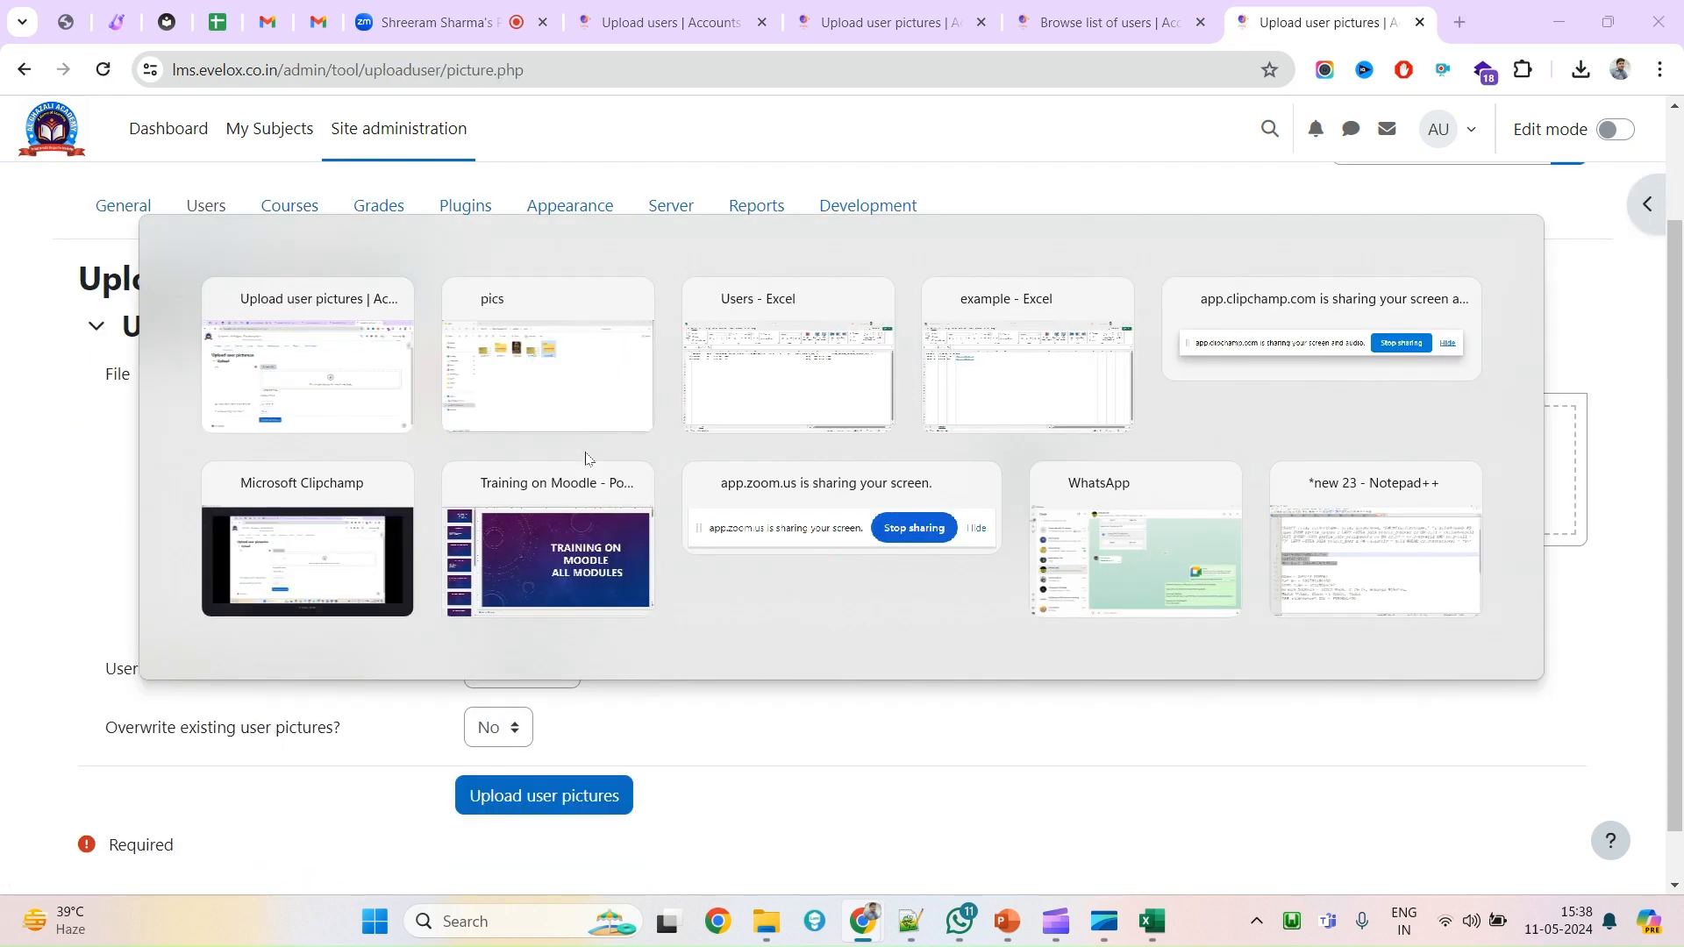
{"action": "key", "text": "alt+Tab"}
{"action": "left_click_drag", "start_coordinate": [842, 232], "coordinate": [585, 457]}
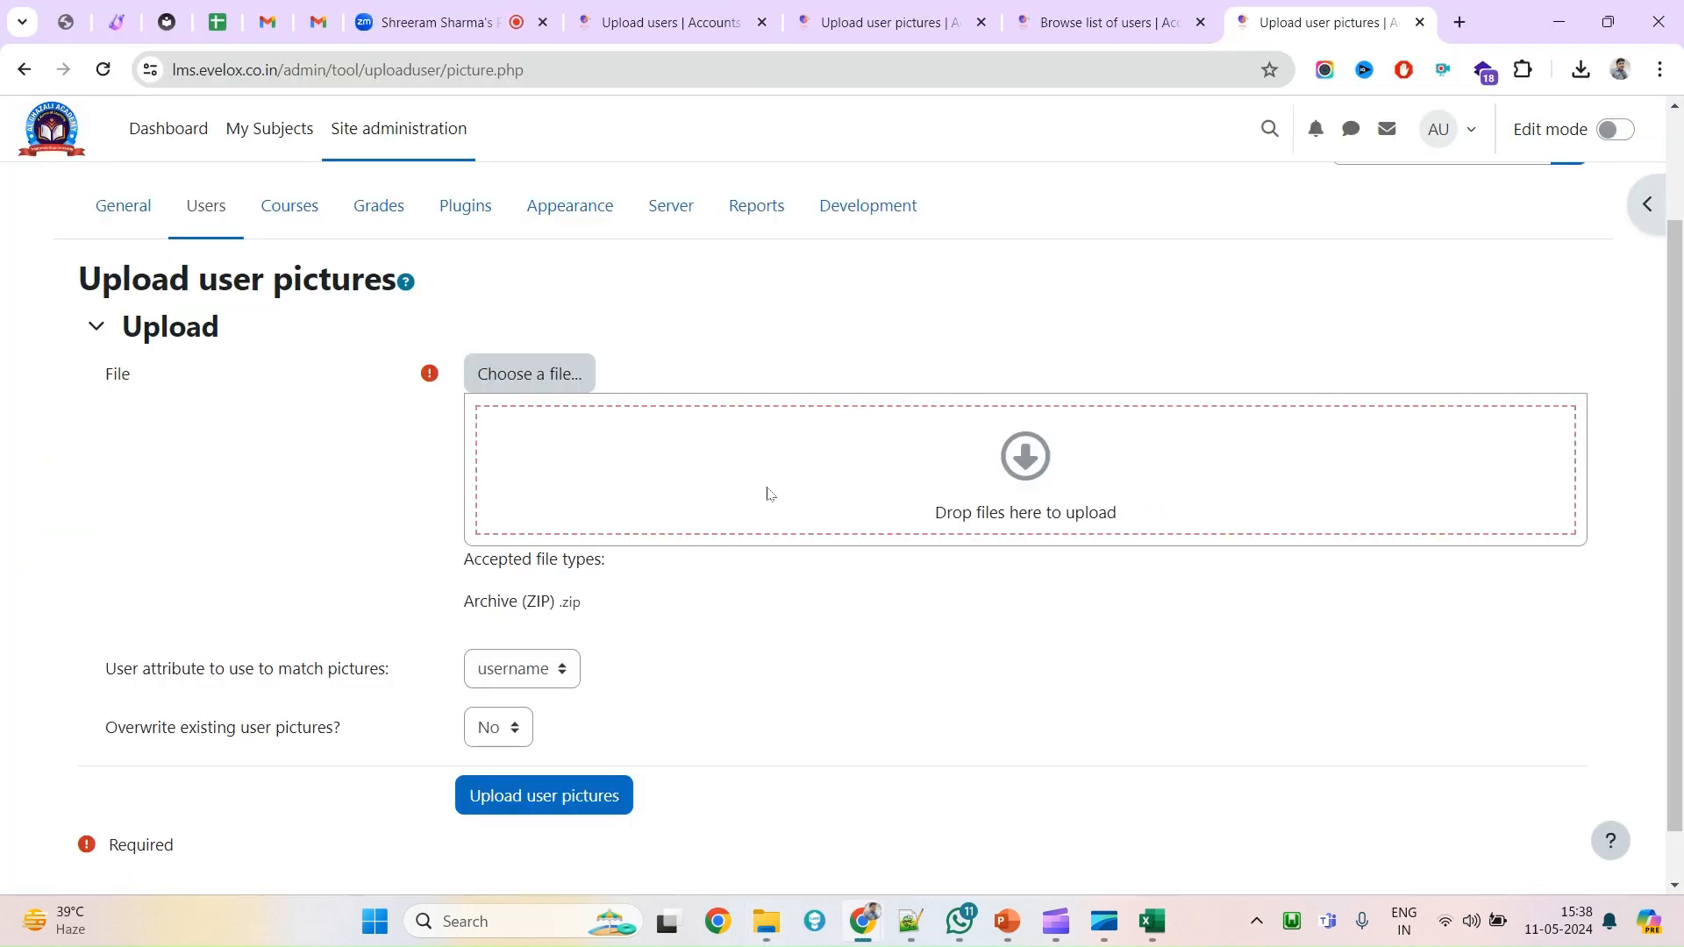
{"action": "mouse_move", "coordinate": [766, 916]}
{"action": "left_click", "coordinate": [766, 855]}
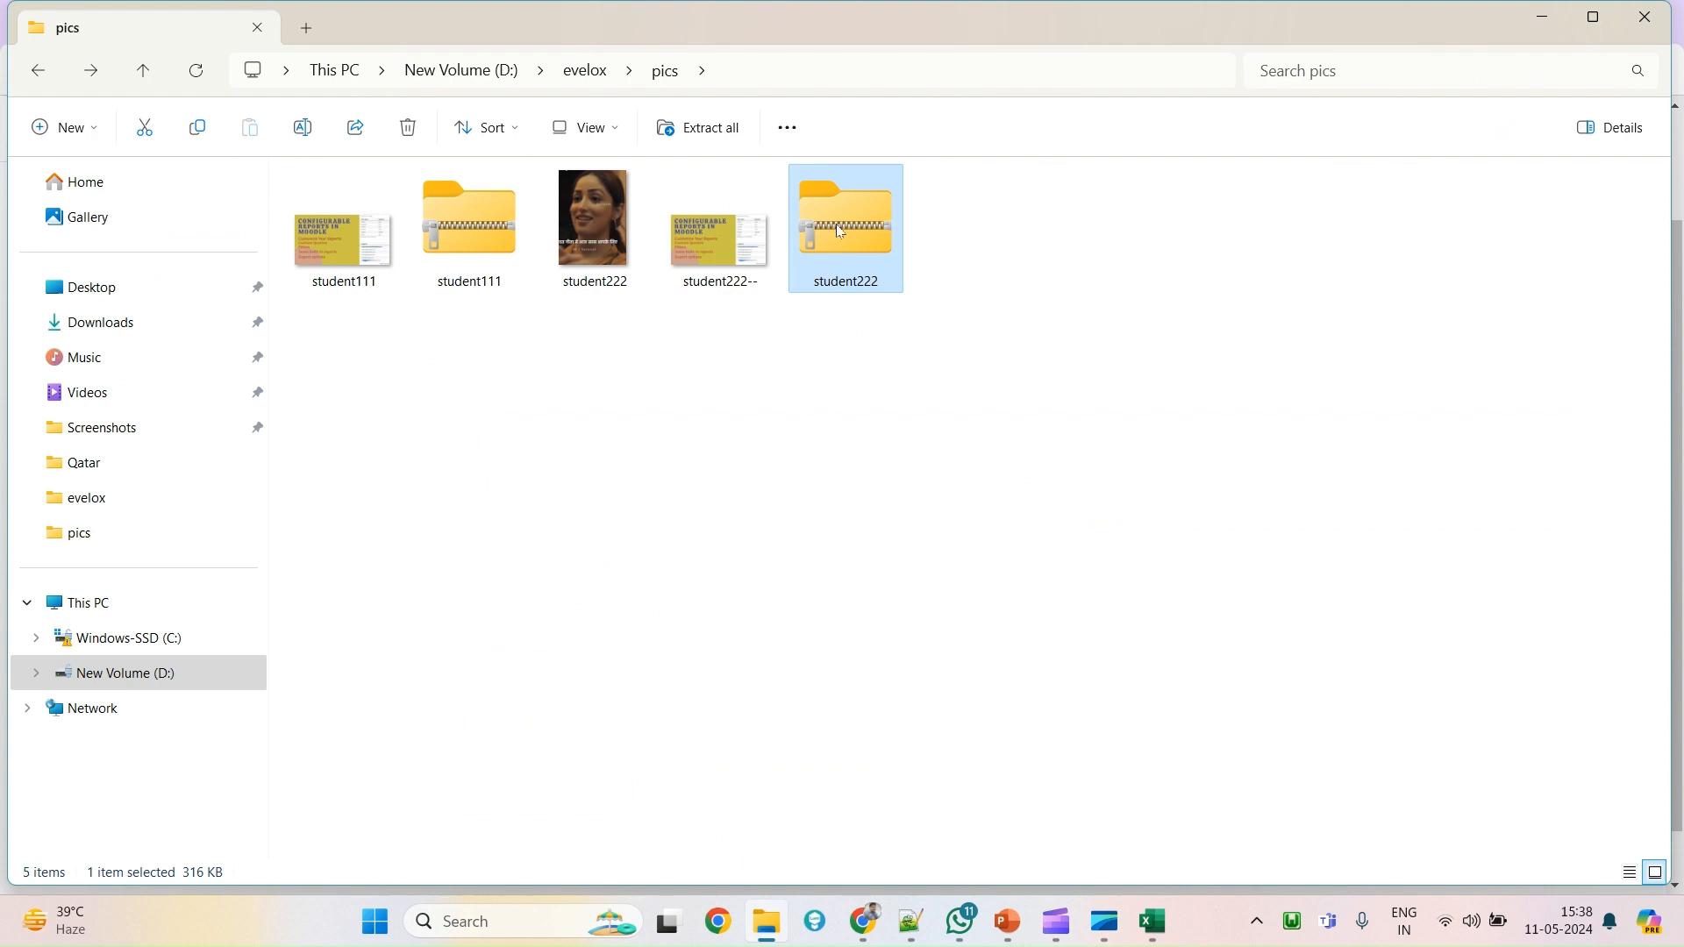
{"action": "left_click_drag", "start_coordinate": [840, 231], "coordinate": [671, 497]}
{"action": "key", "text": "alt+Tab"}
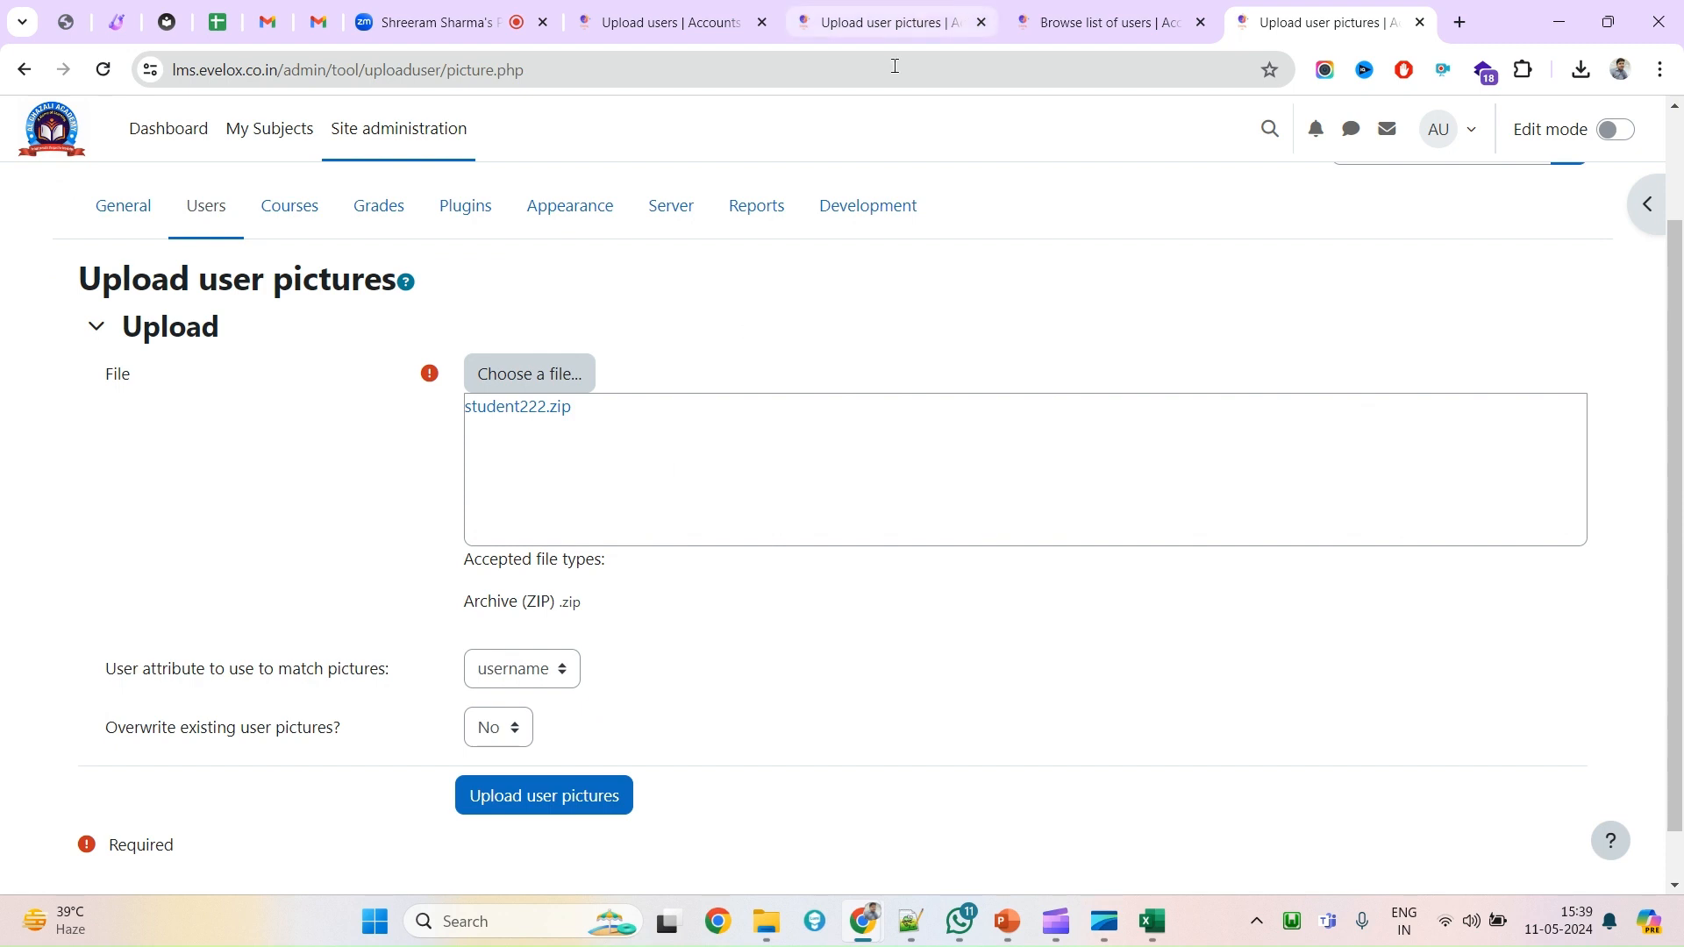
Set overwrite existing pictures to Yes and upload, updating 2 users with 0 errors.
{"action": "left_click", "coordinate": [512, 739]}
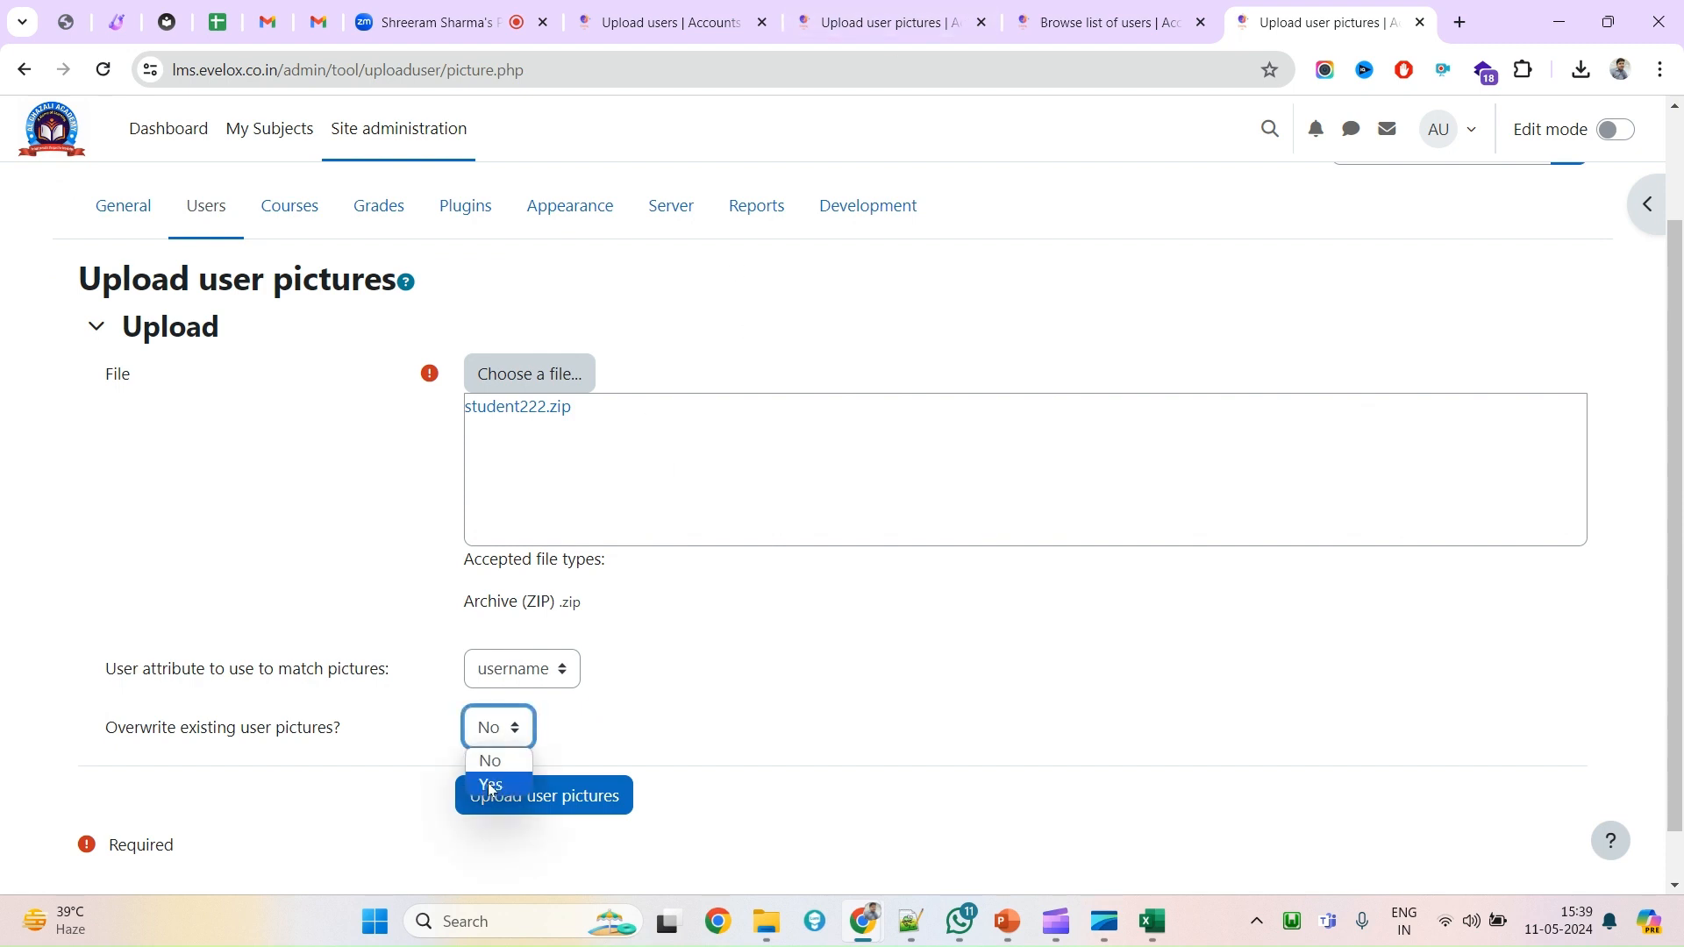
{"action": "left_click", "coordinate": [491, 785]}
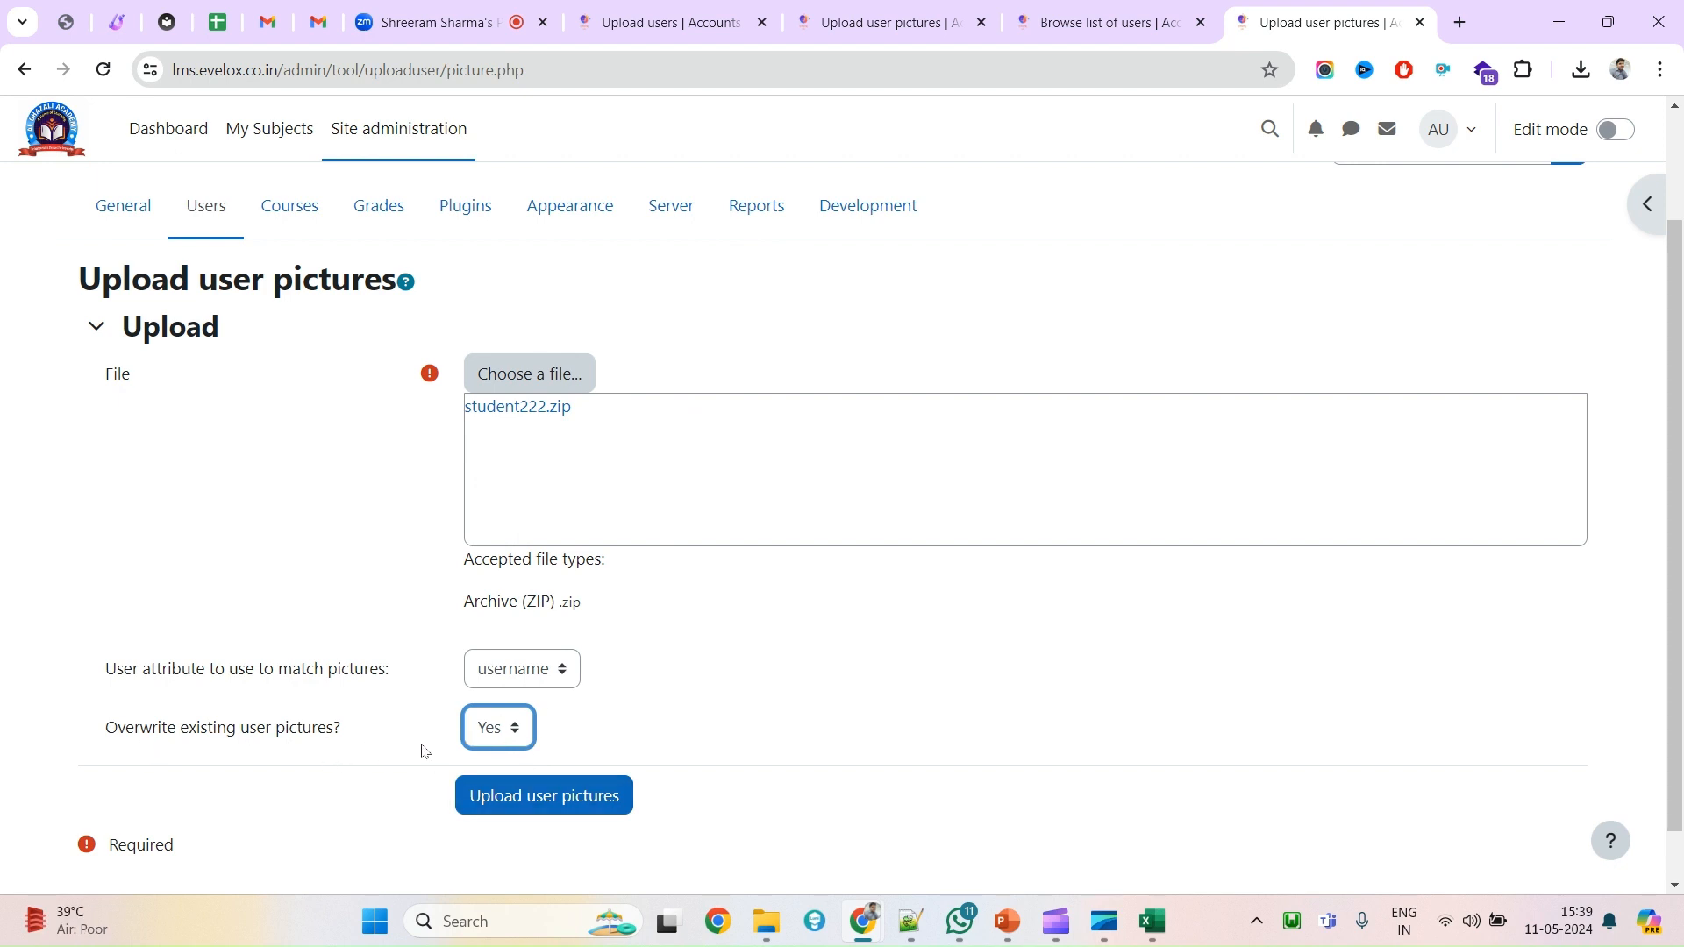
{"action": "left_click", "coordinate": [537, 797]}
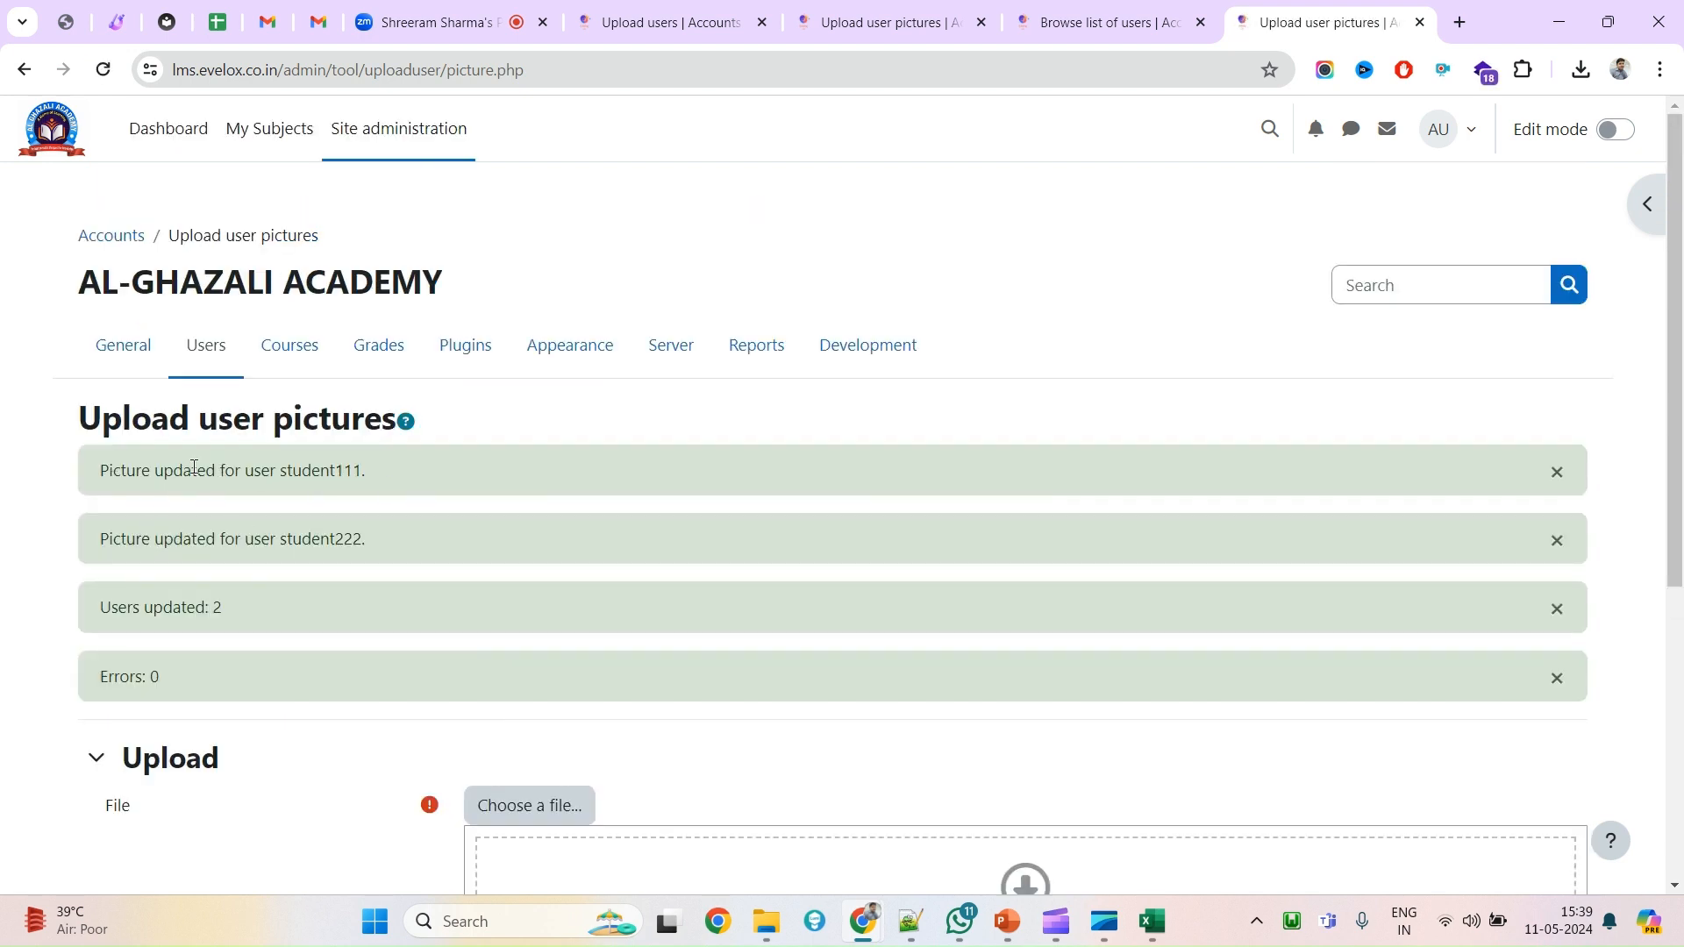
{"action": "double_click", "coordinate": [194, 467]}
{"action": "scroll", "coordinate": [1053, 667], "scroll_direction": "down", "scroll_amount": 5}
{"action": "scroll", "coordinate": [1043, 670], "scroll_direction": "up", "scroll_amount": 1}
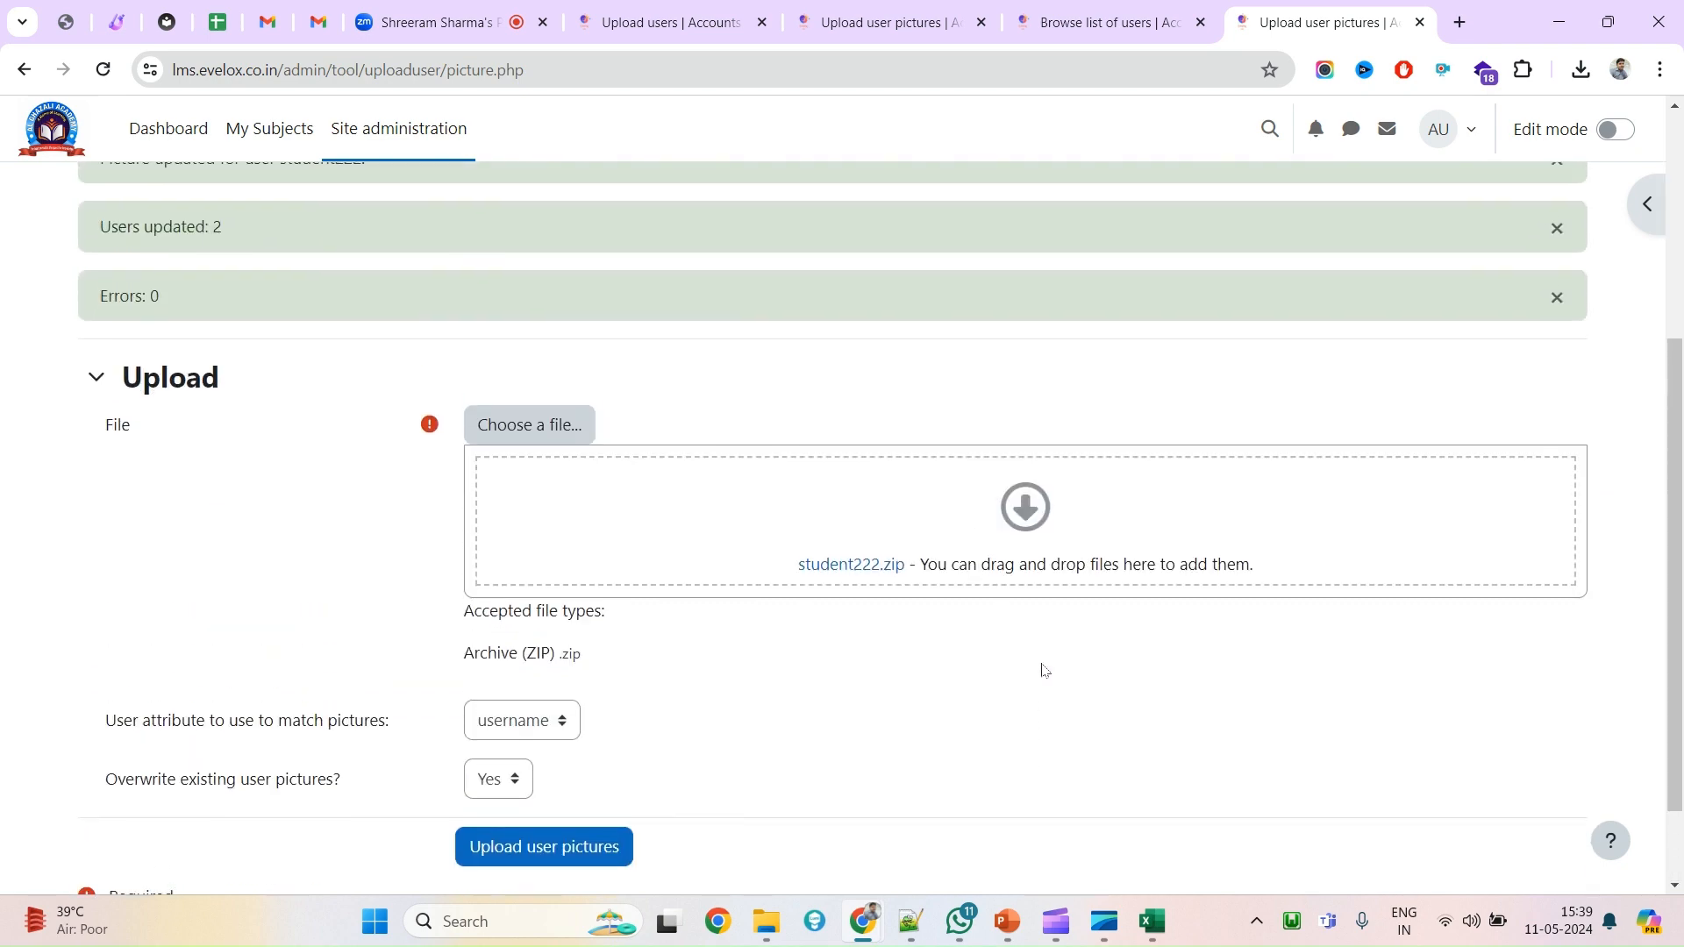
{"action": "scroll", "coordinate": [1057, 386], "scroll_direction": "up", "scroll_amount": 5}
{"action": "left_click", "coordinate": [1085, 33]}
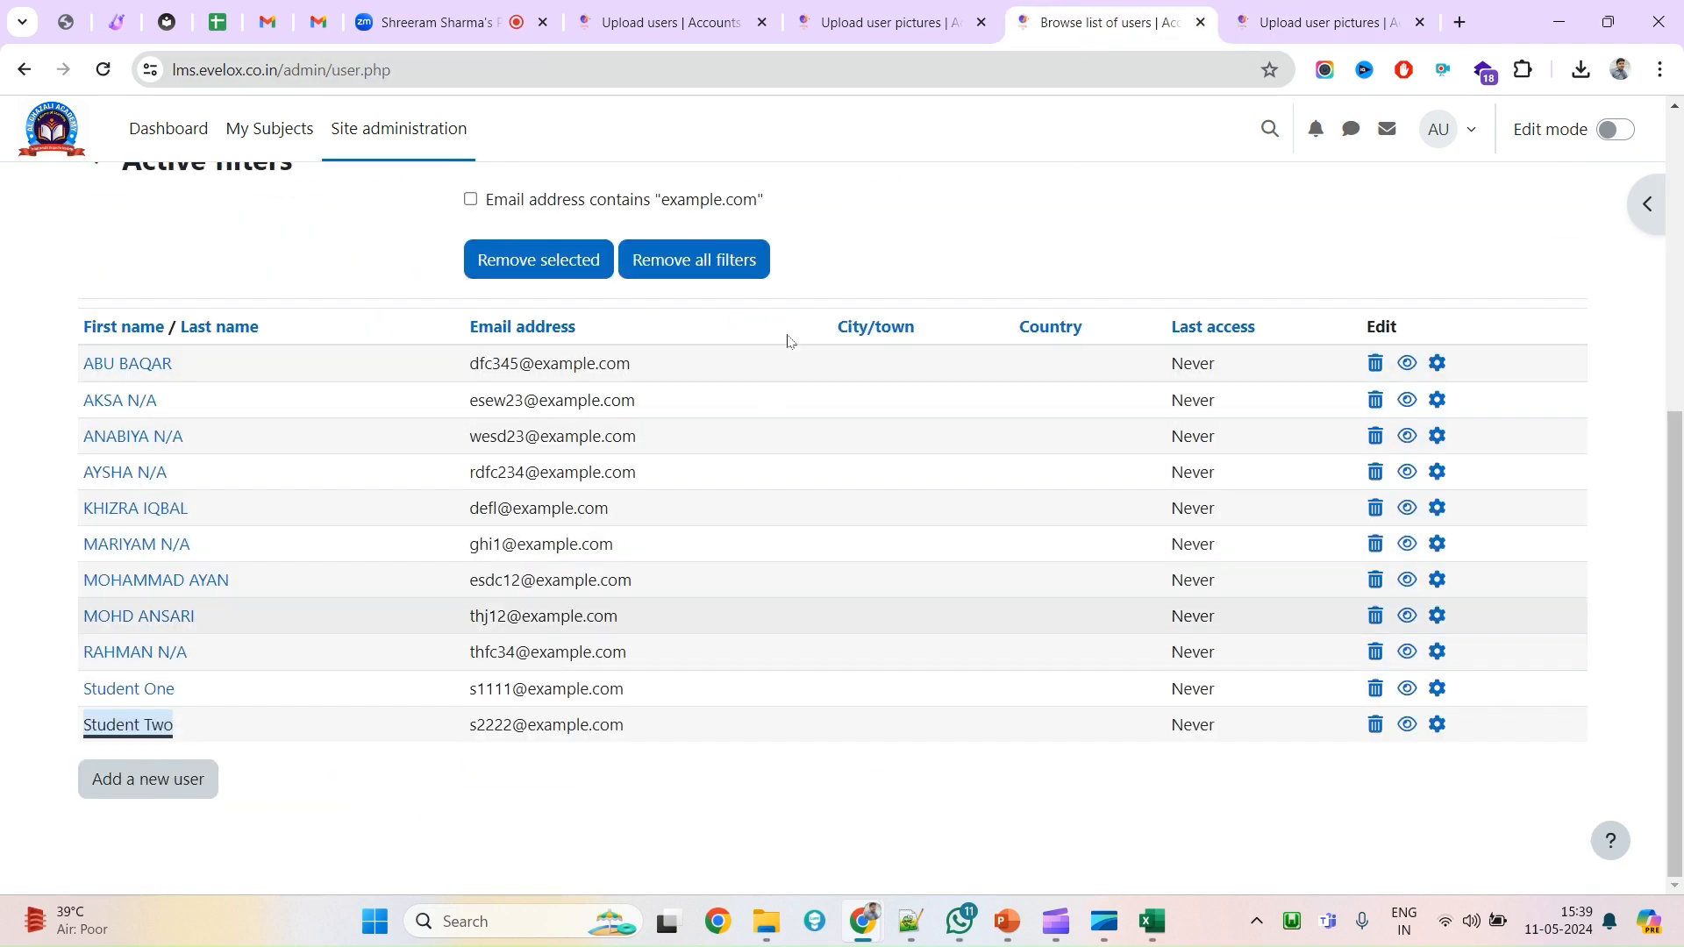
{"action": "right_click", "coordinate": [842, 247]}
{"action": "left_click", "coordinate": [923, 338]}
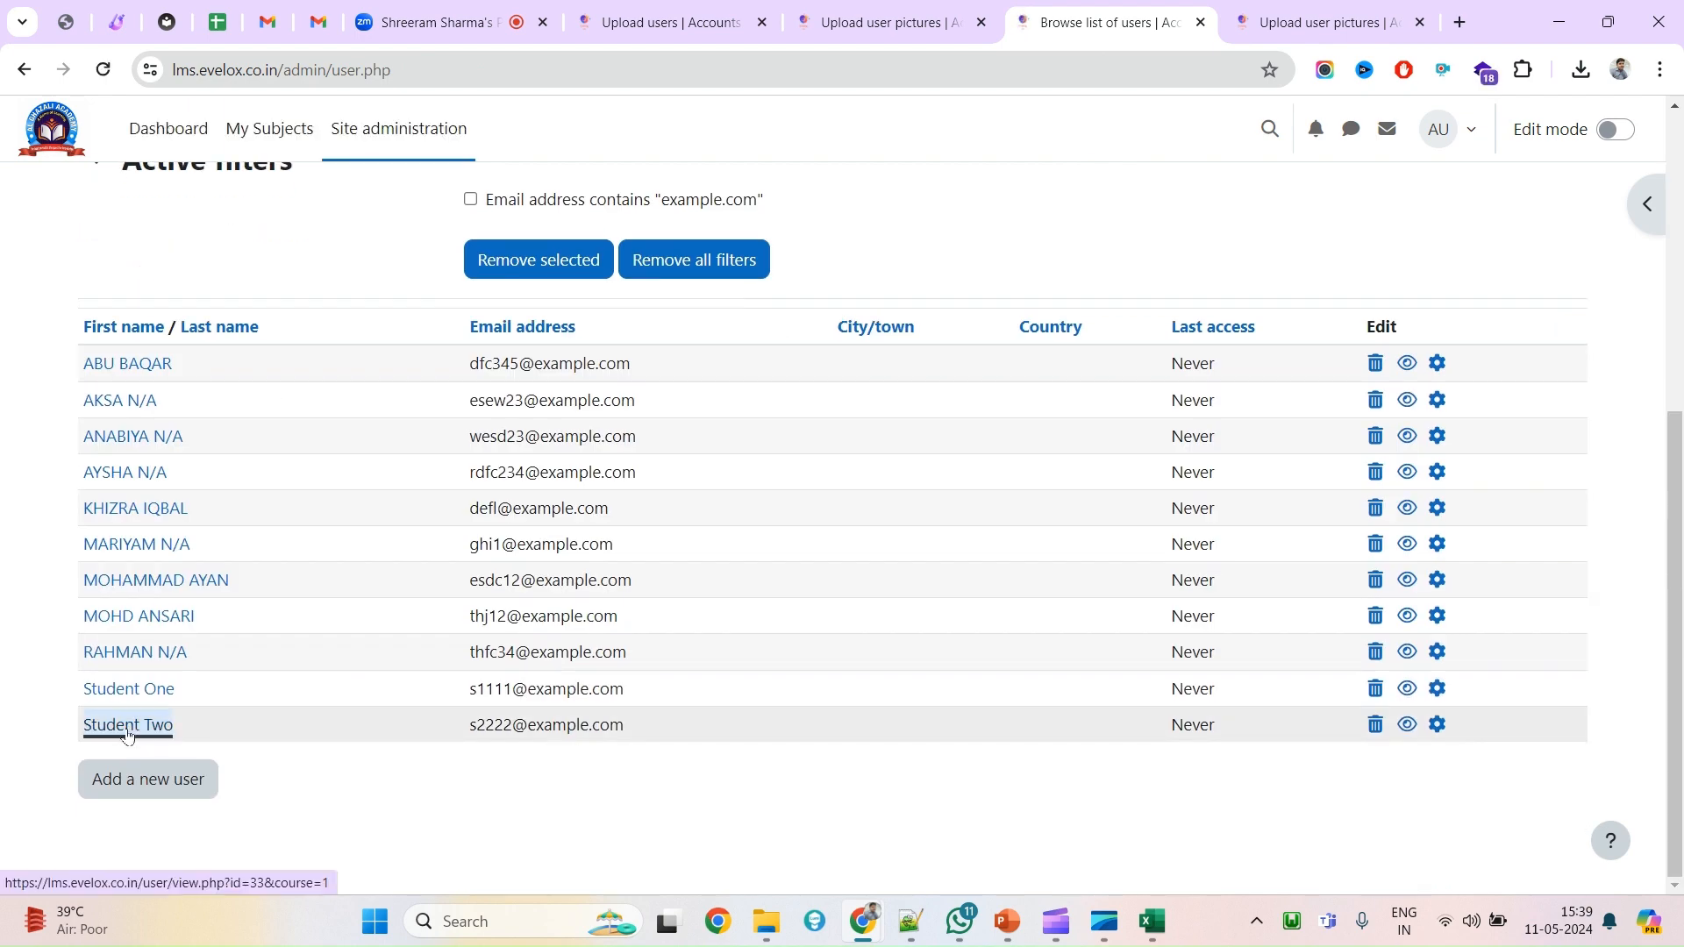
{"action": "middle_click", "coordinate": [149, 728]}
{"action": "left_click", "coordinate": [1302, 27]}
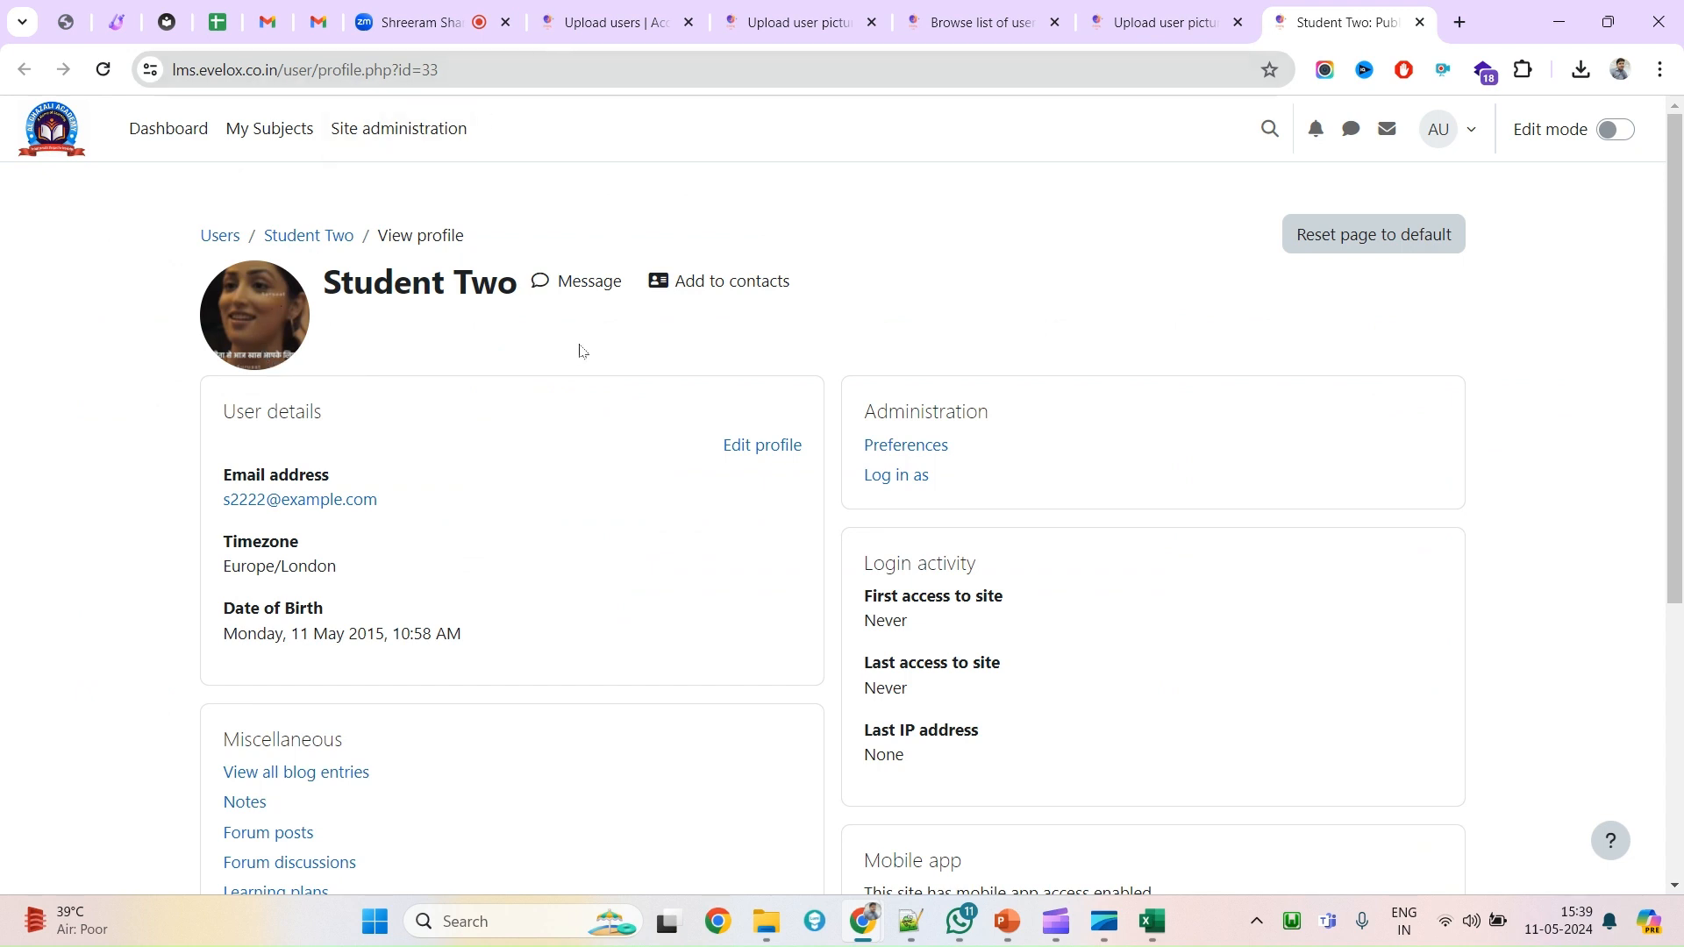
{"action": "left_click", "coordinate": [618, 22]}
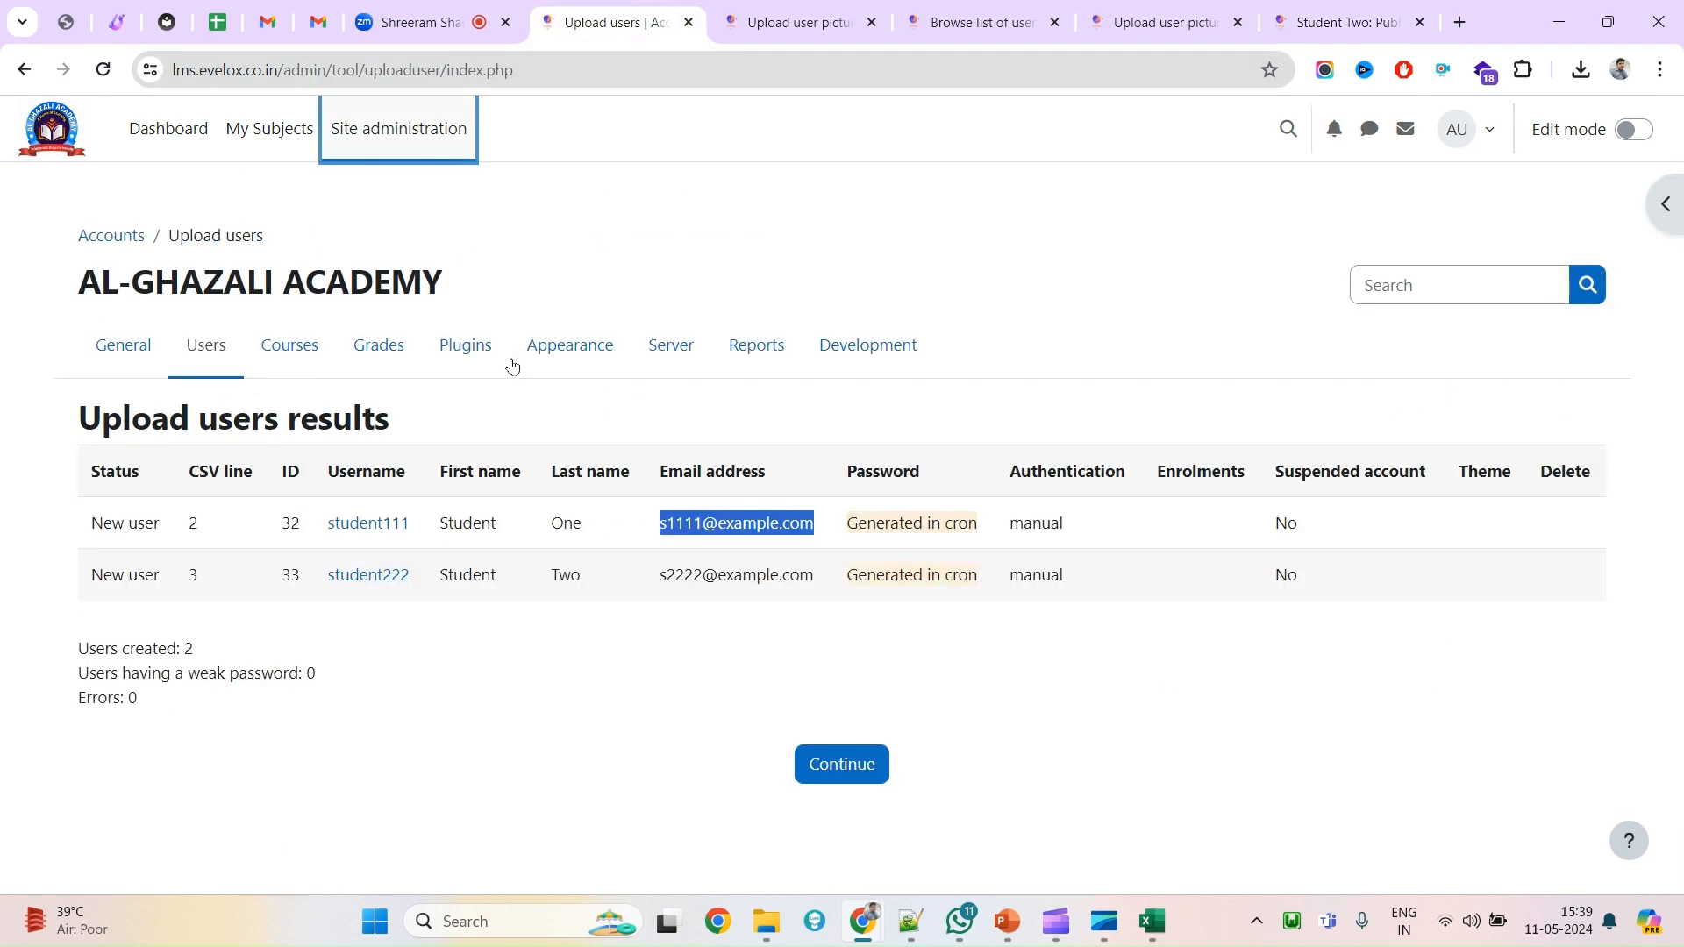
{"action": "left_click", "coordinate": [406, 153]}
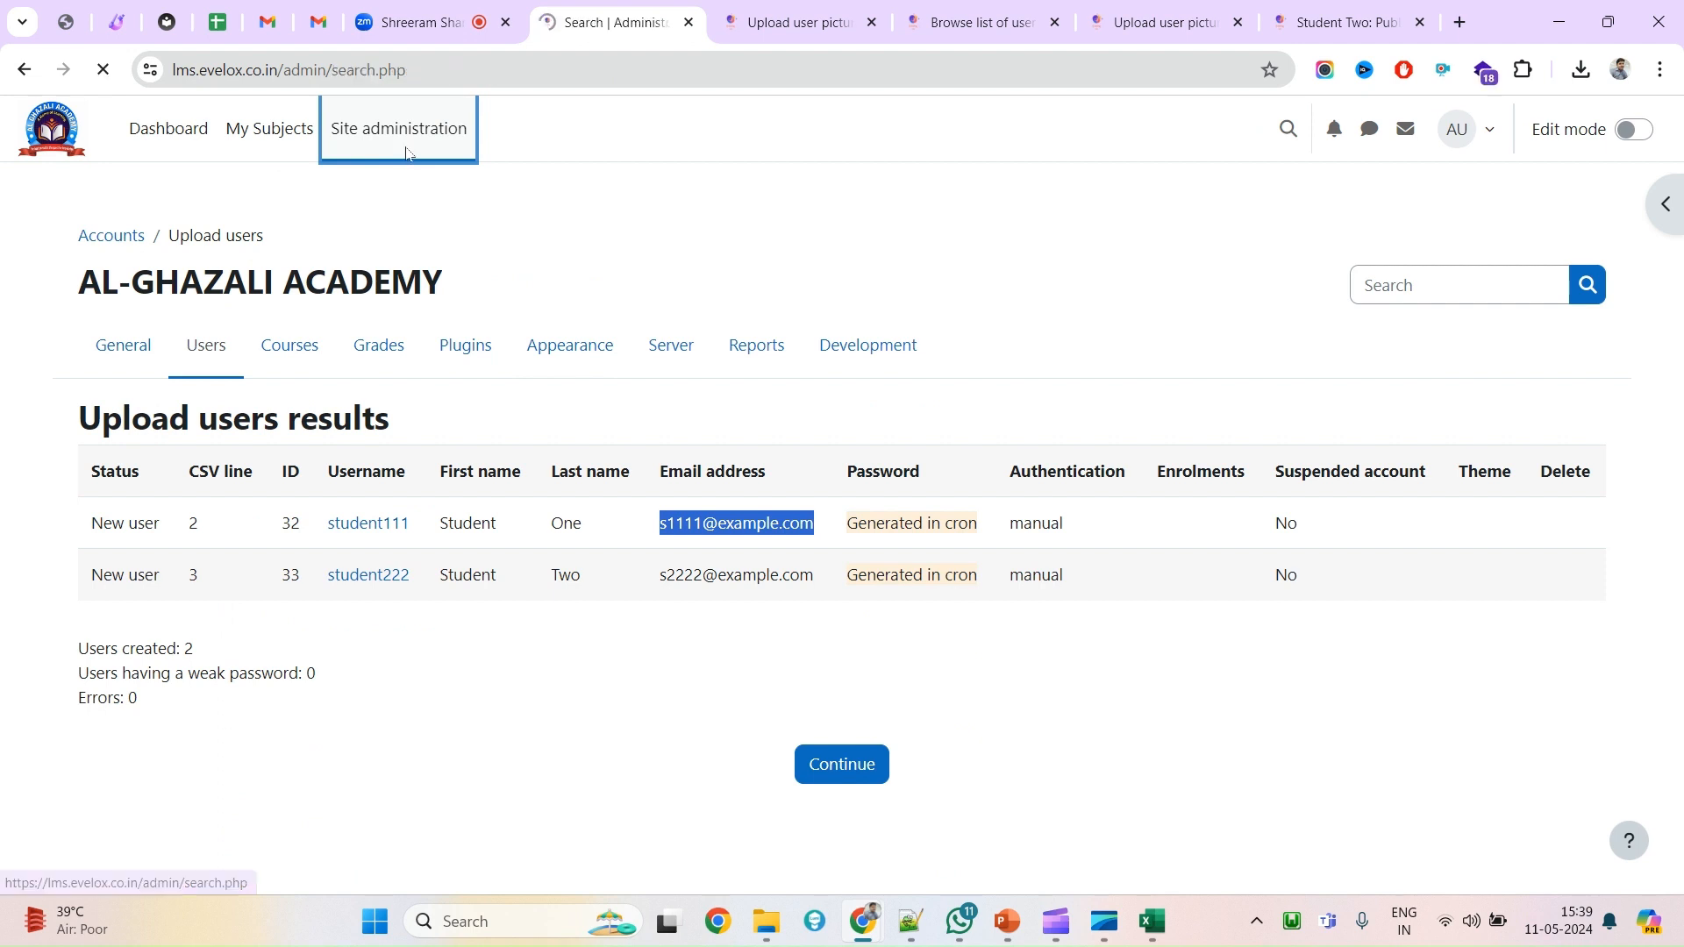
{"action": "left_click", "coordinate": [215, 342]}
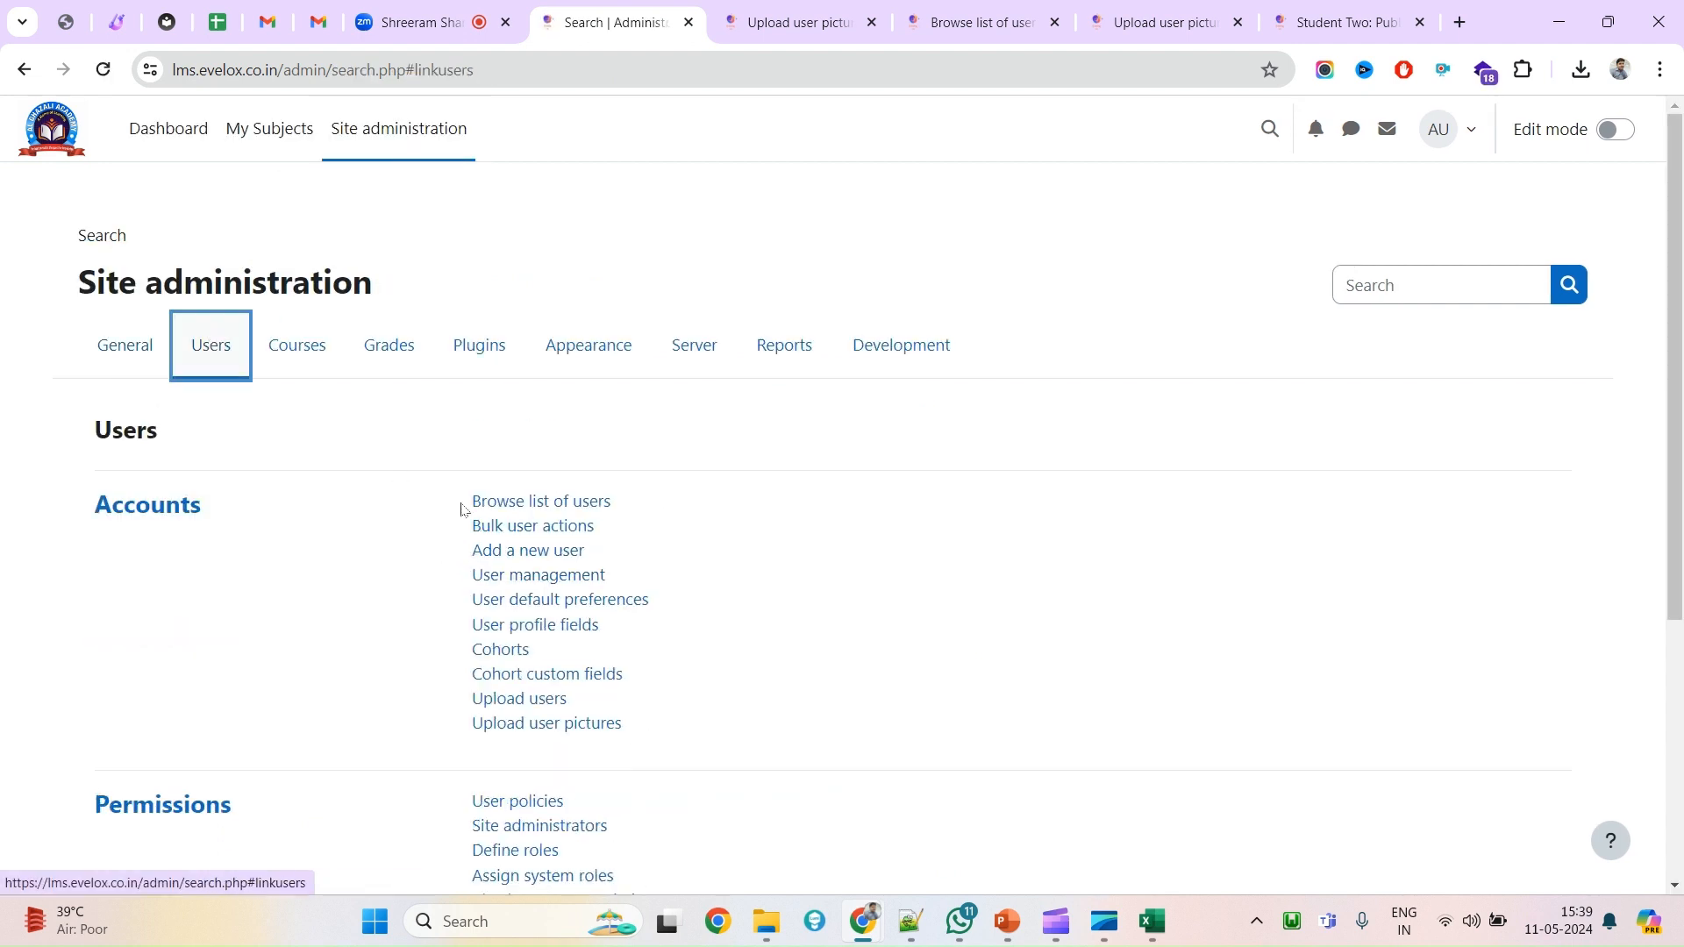
{"action": "left_click_drag", "start_coordinate": [466, 509], "coordinate": [645, 505]}
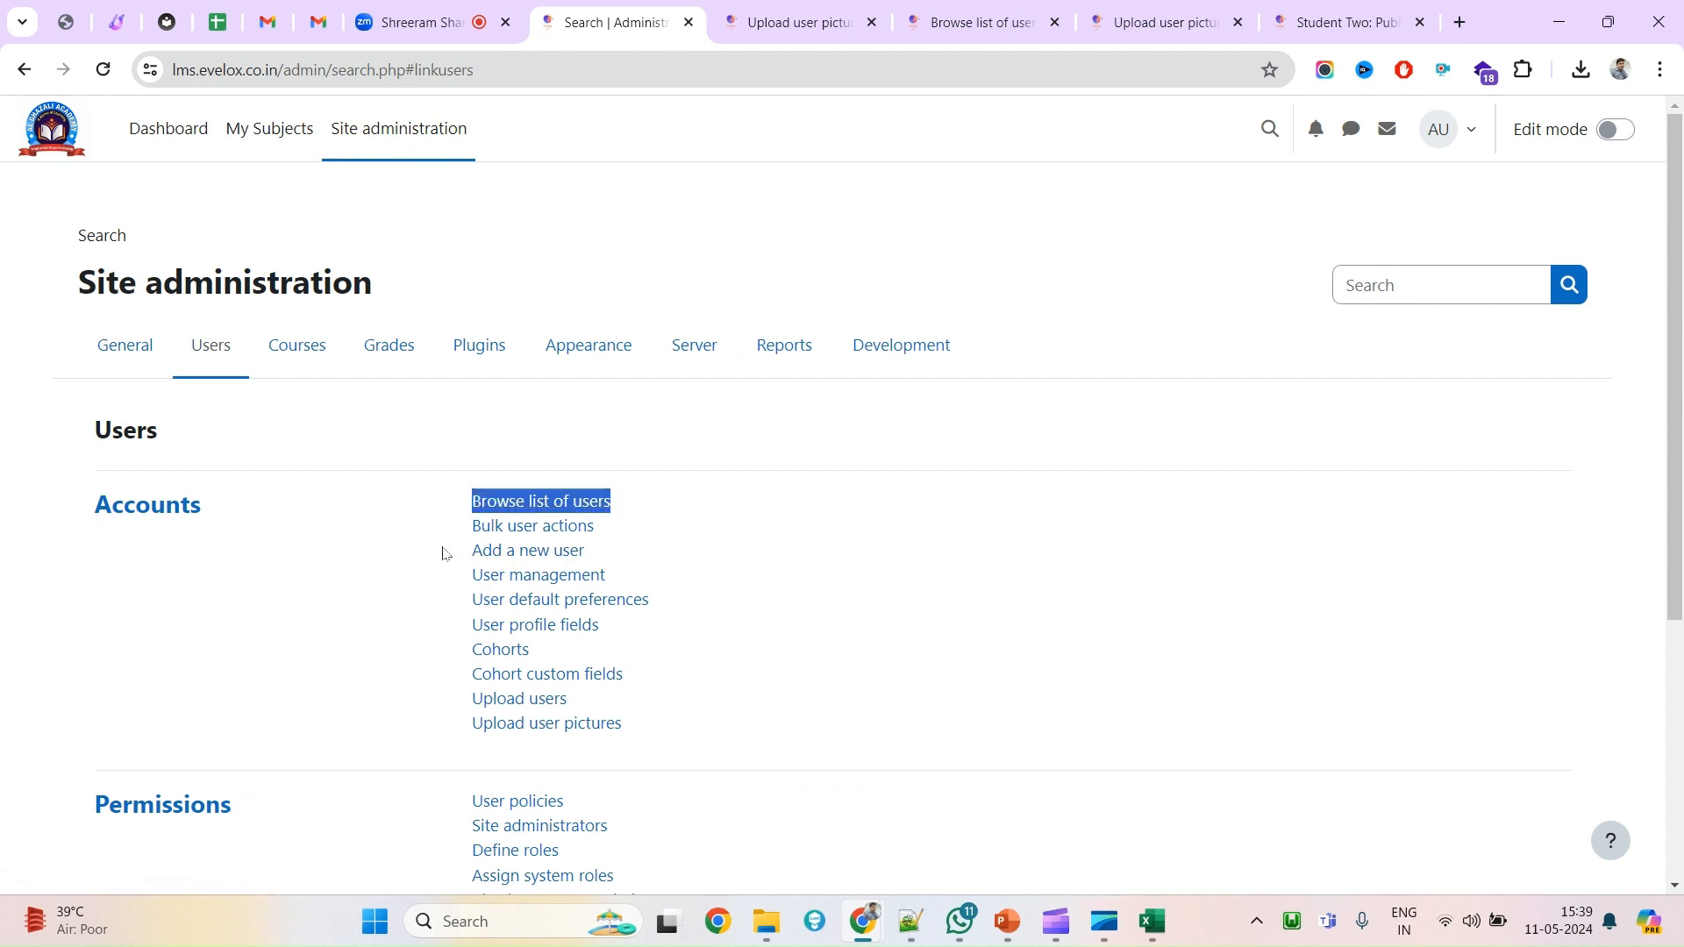
{"action": "left_click_drag", "start_coordinate": [478, 559], "coordinate": [700, 558]}
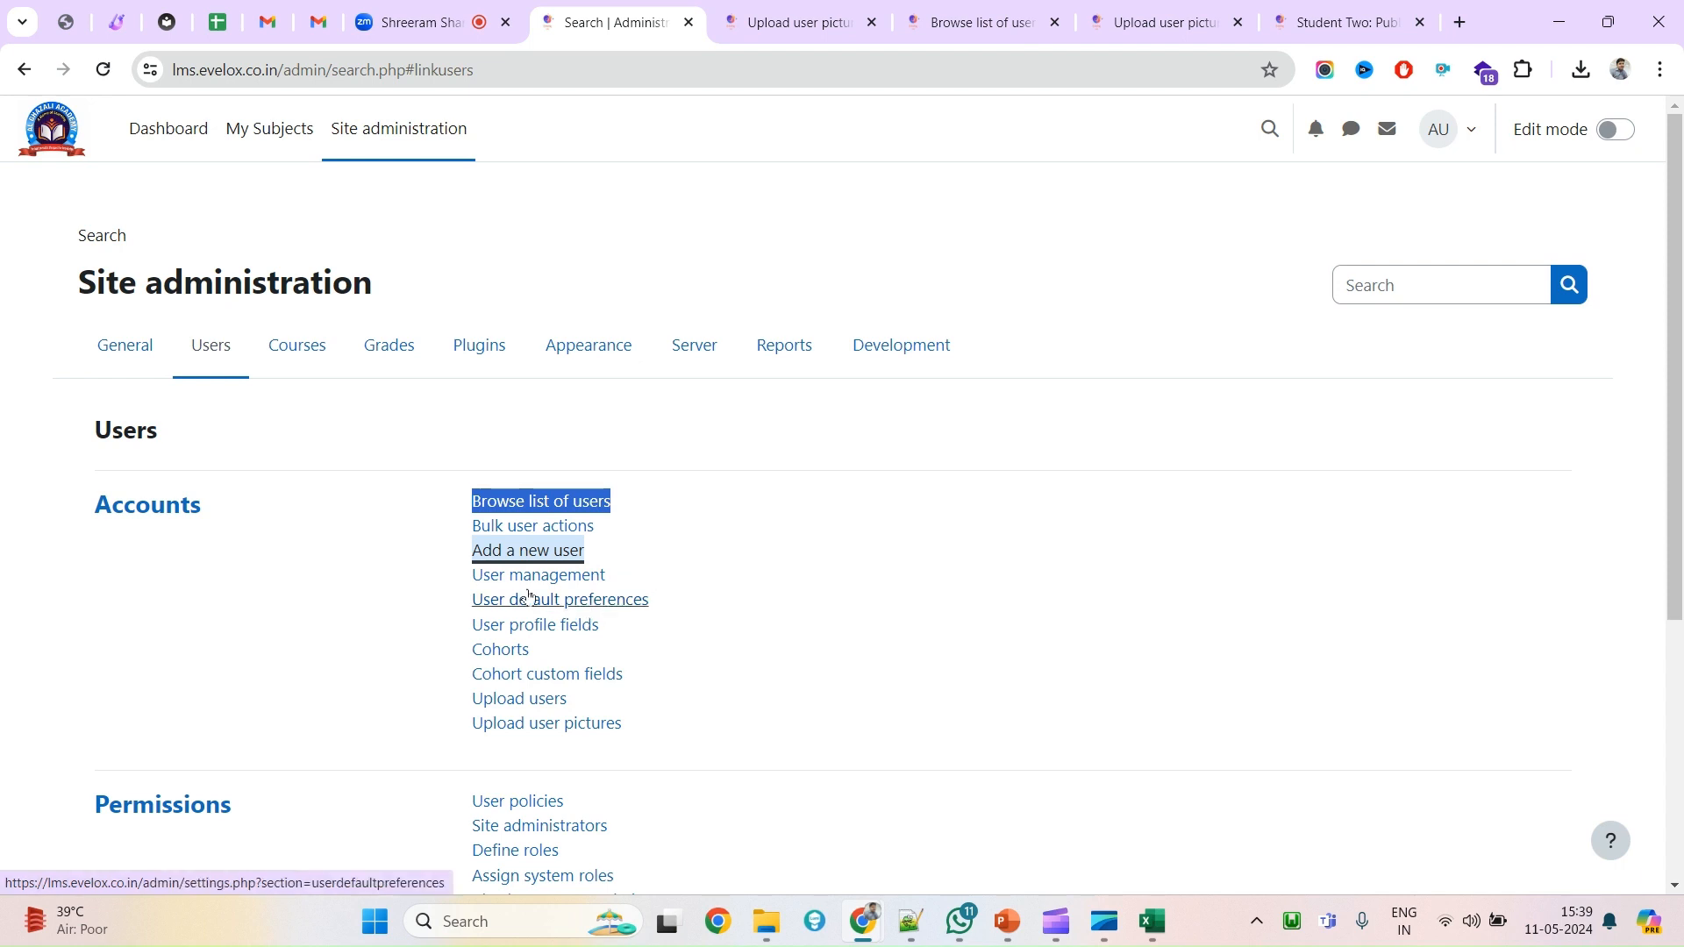
{"action": "left_click_drag", "start_coordinate": [473, 533], "coordinate": [601, 539]}
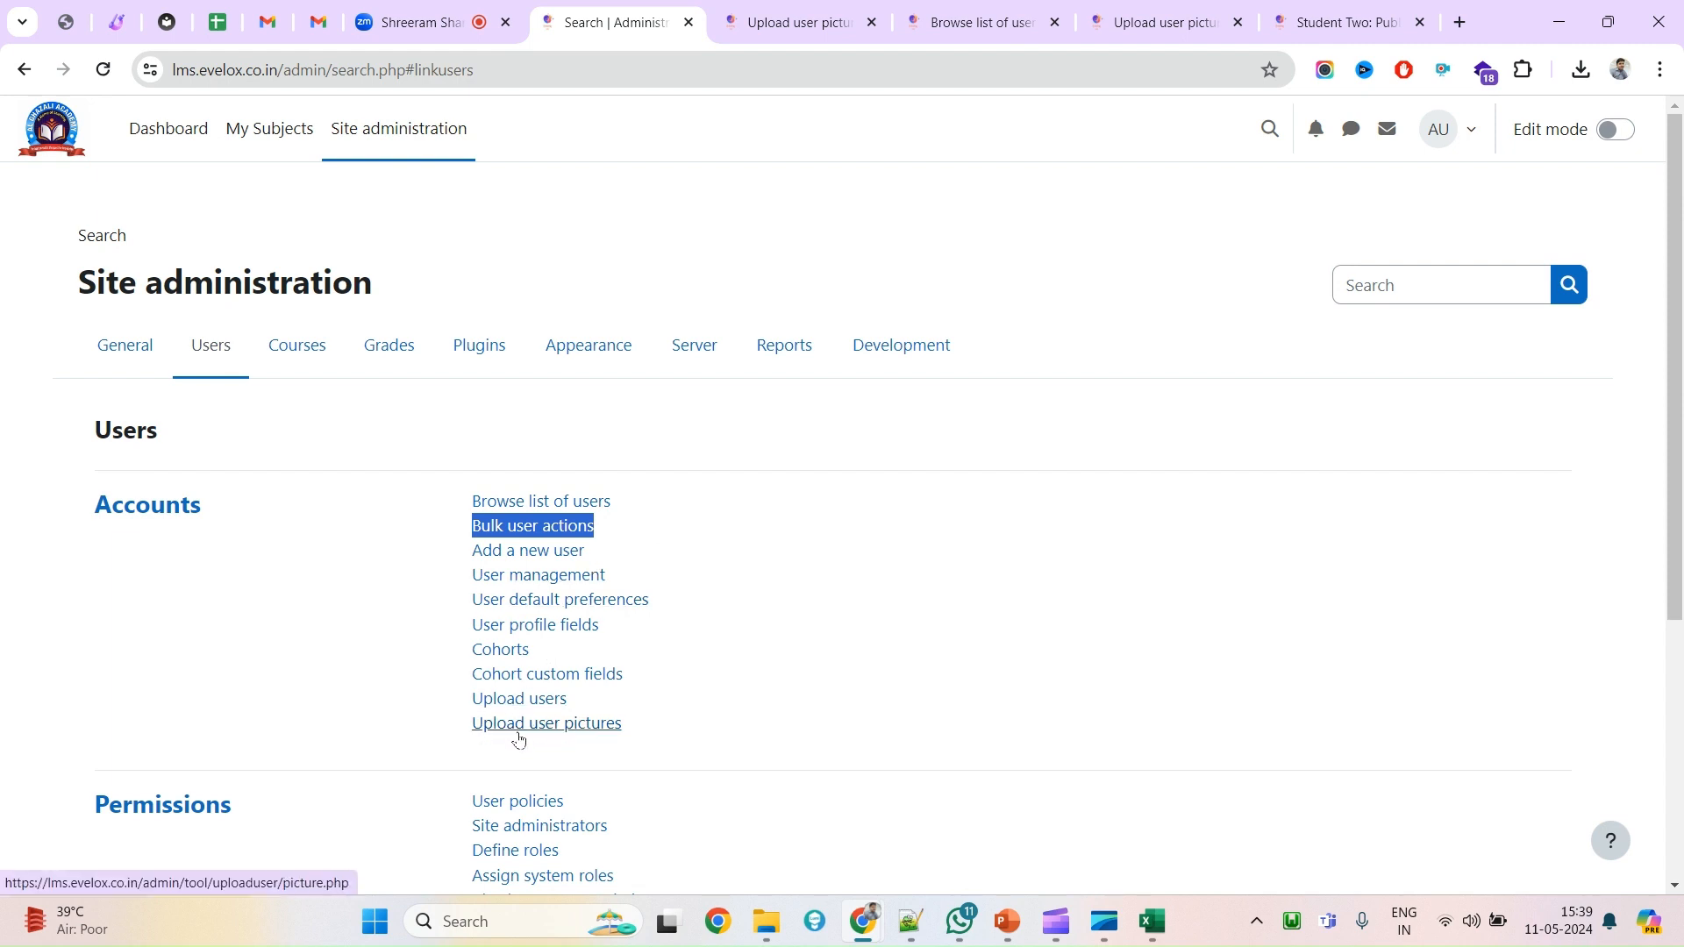
{"action": "left_click_drag", "start_coordinate": [624, 731], "coordinate": [472, 698]}
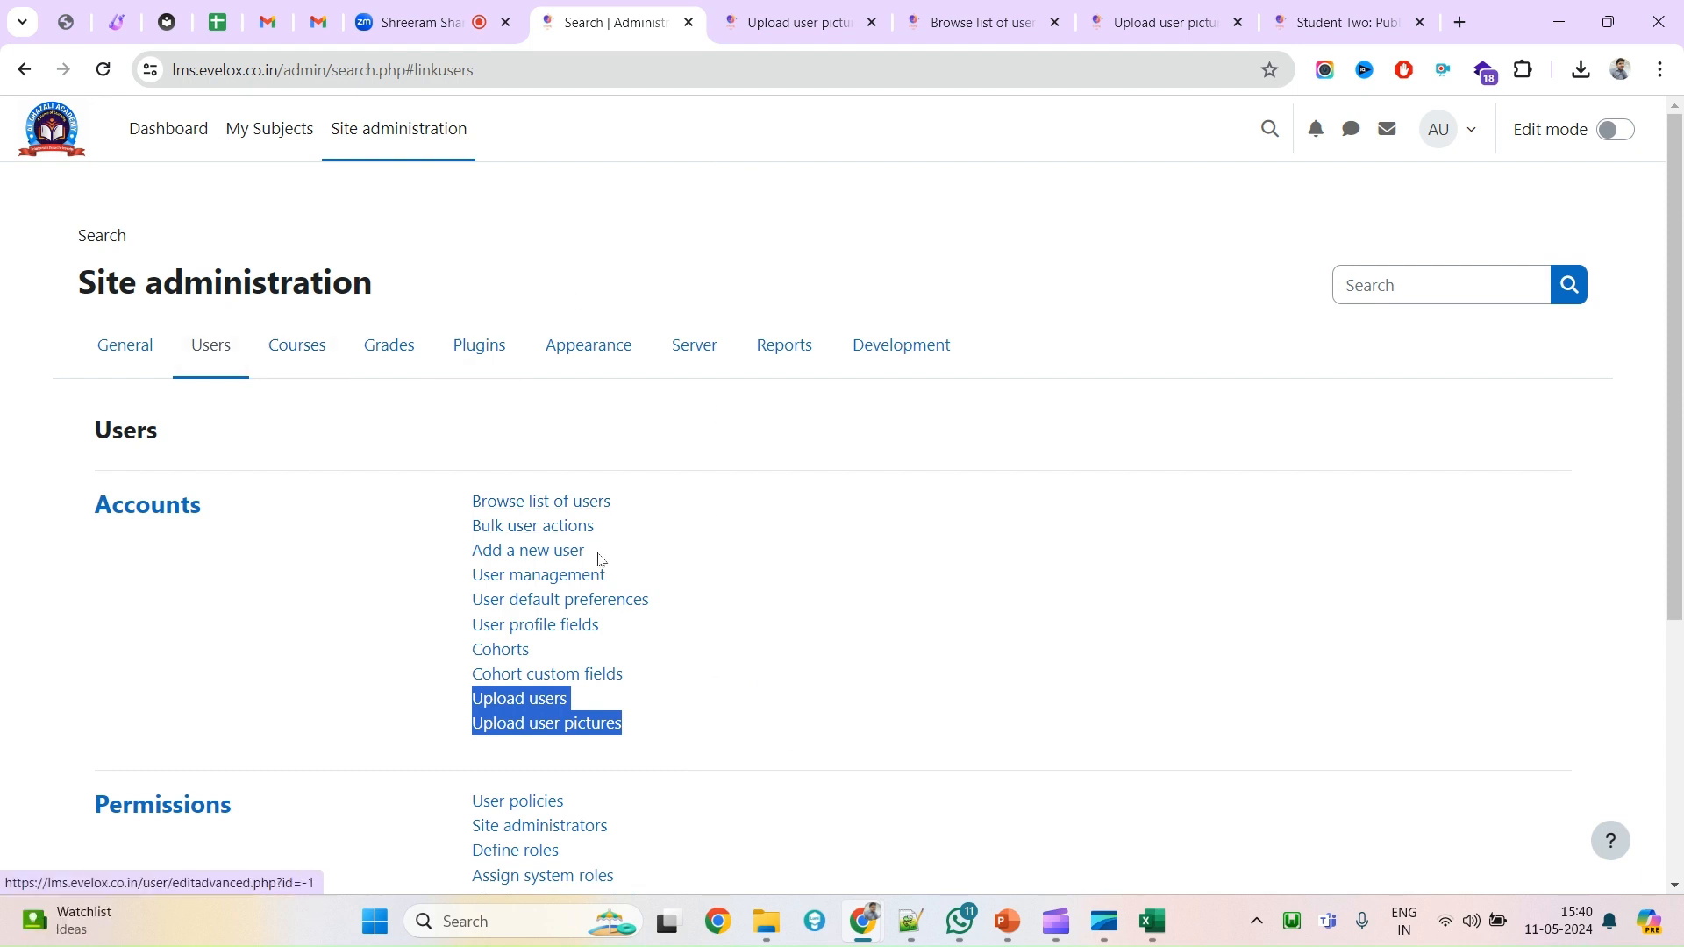
{"action": "middle_click", "coordinate": [544, 529]}
Look over the Bulk user actions page, then go back to the Users administration page.
{"action": "left_click", "coordinate": [741, 11]}
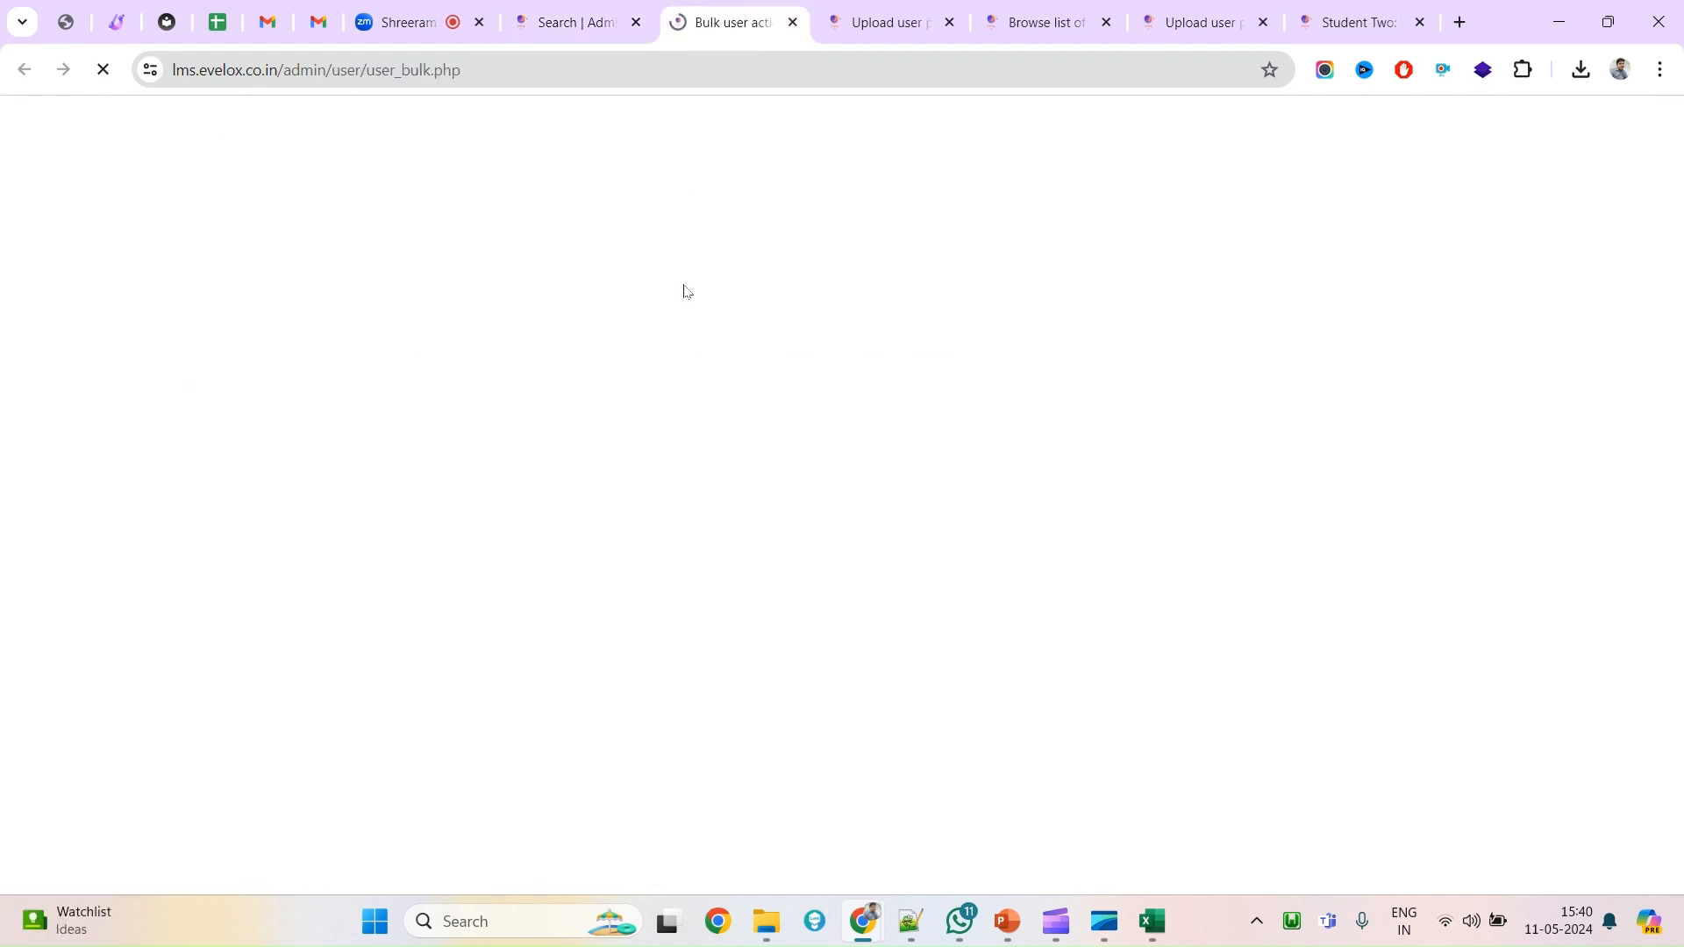
{"action": "scroll", "coordinate": [678, 710], "scroll_direction": "down", "scroll_amount": 5}
{"action": "scroll", "coordinate": [516, 419], "scroll_direction": "up", "scroll_amount": 5}
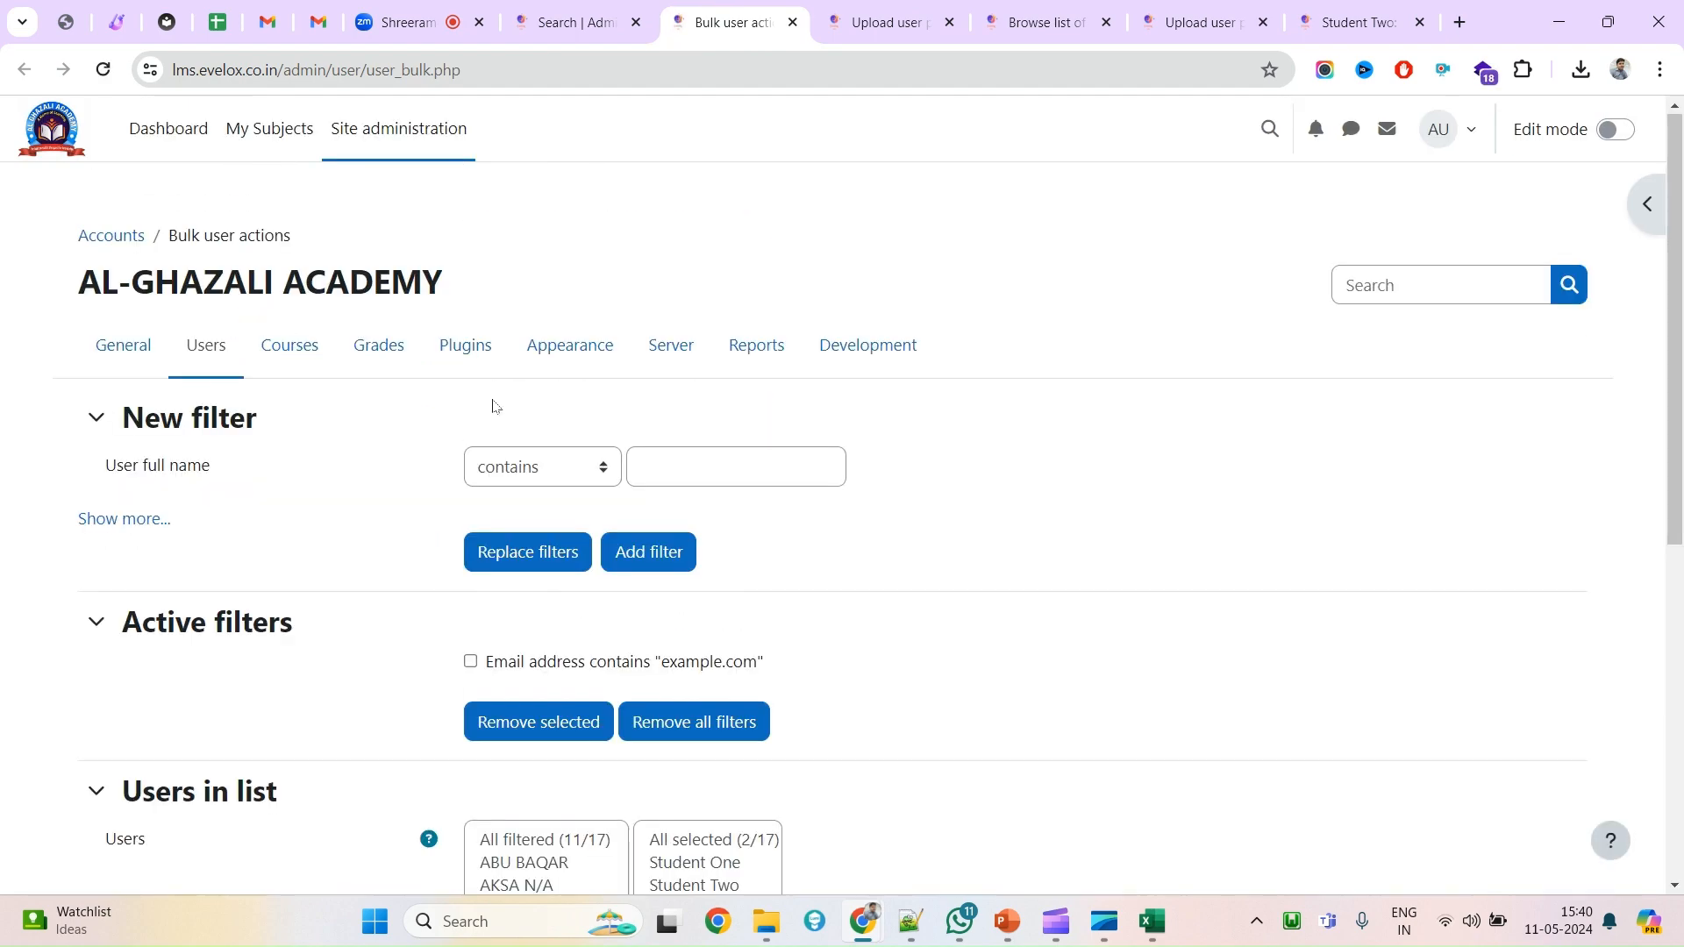
{"action": "left_click", "coordinate": [213, 346]}
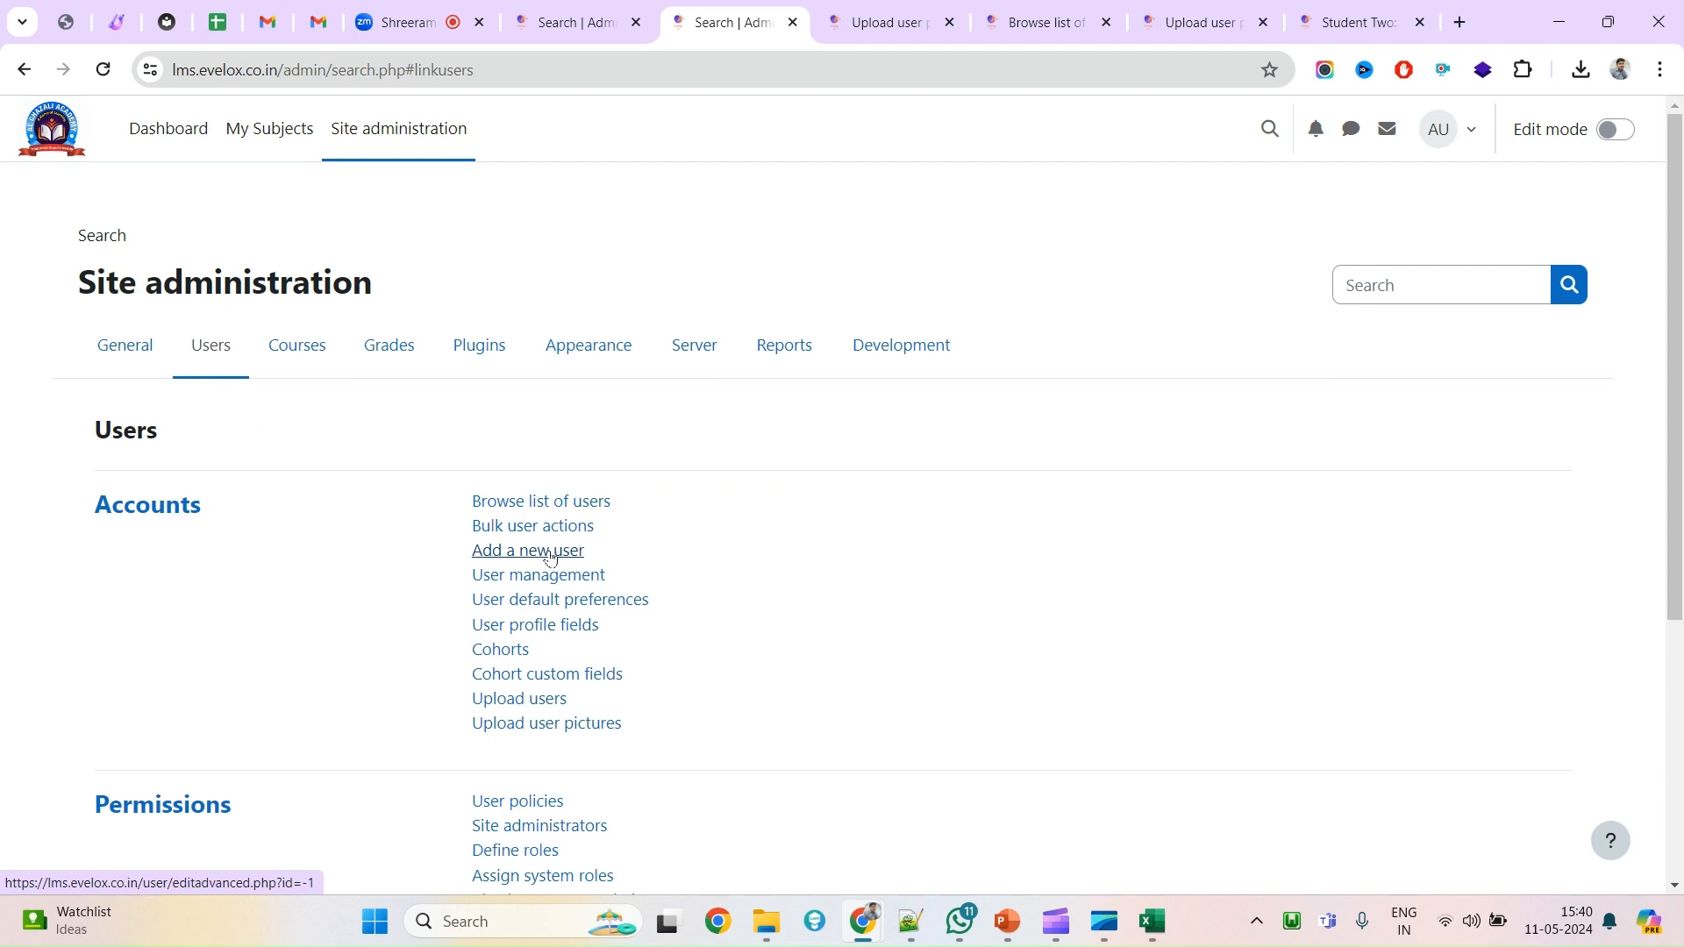
Open the Add a new user form and expand its Additional names section.
{"action": "left_click", "coordinate": [551, 556]}
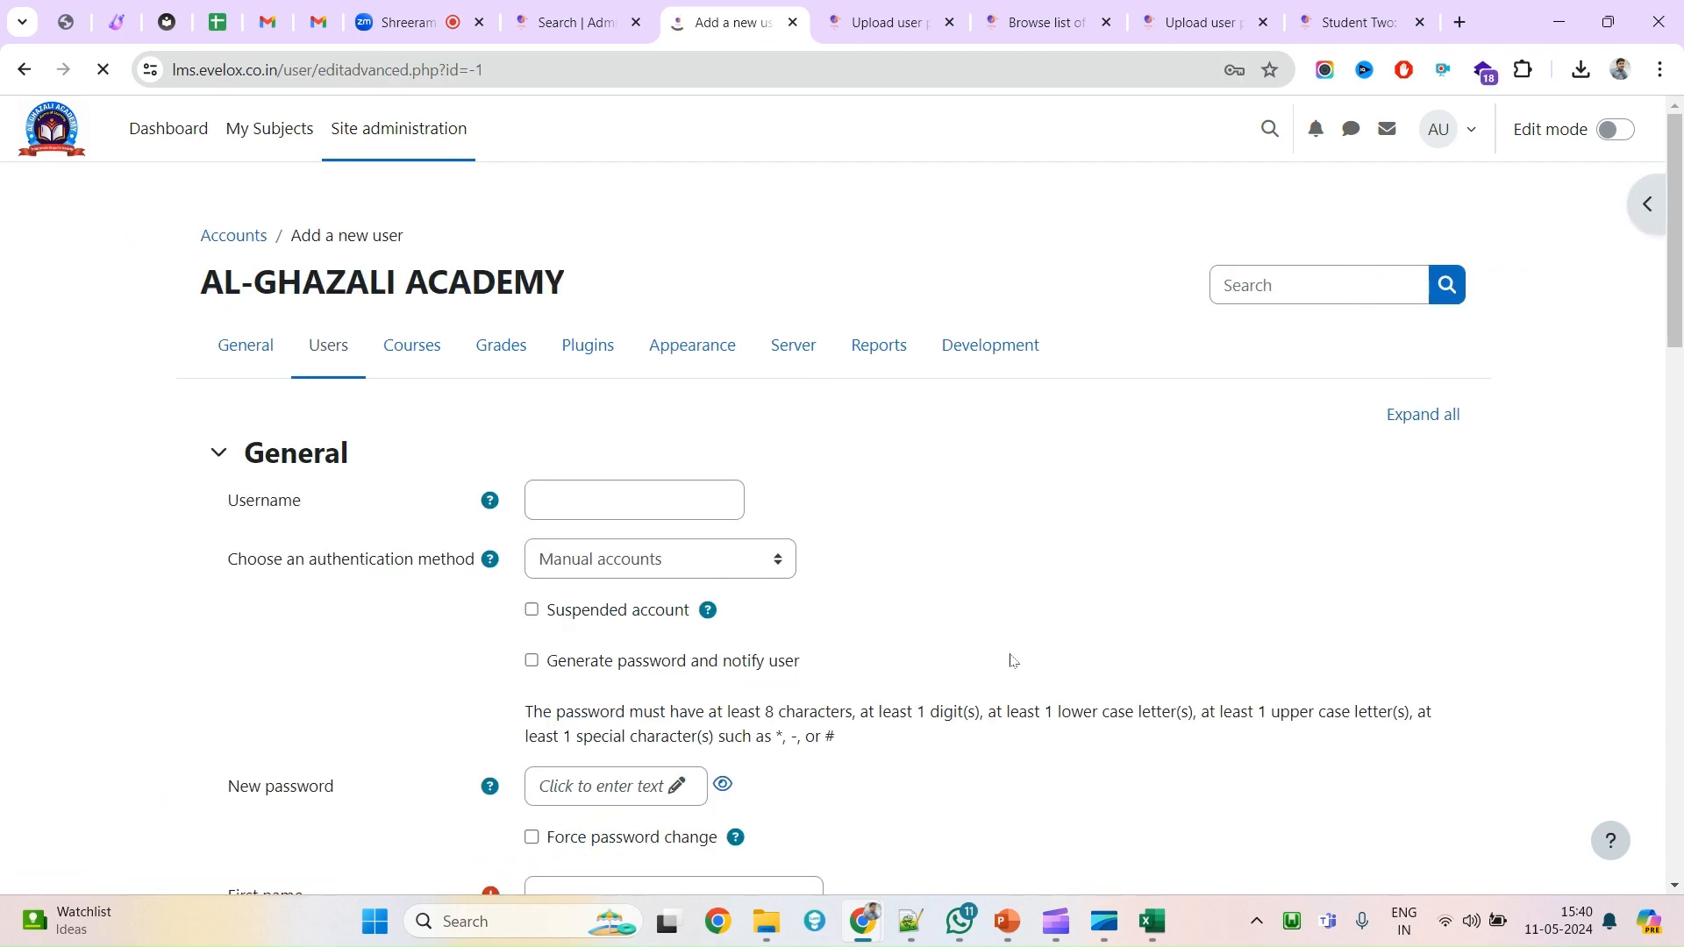
{"action": "scroll", "coordinate": [1010, 659], "scroll_direction": "down", "scroll_amount": 20}
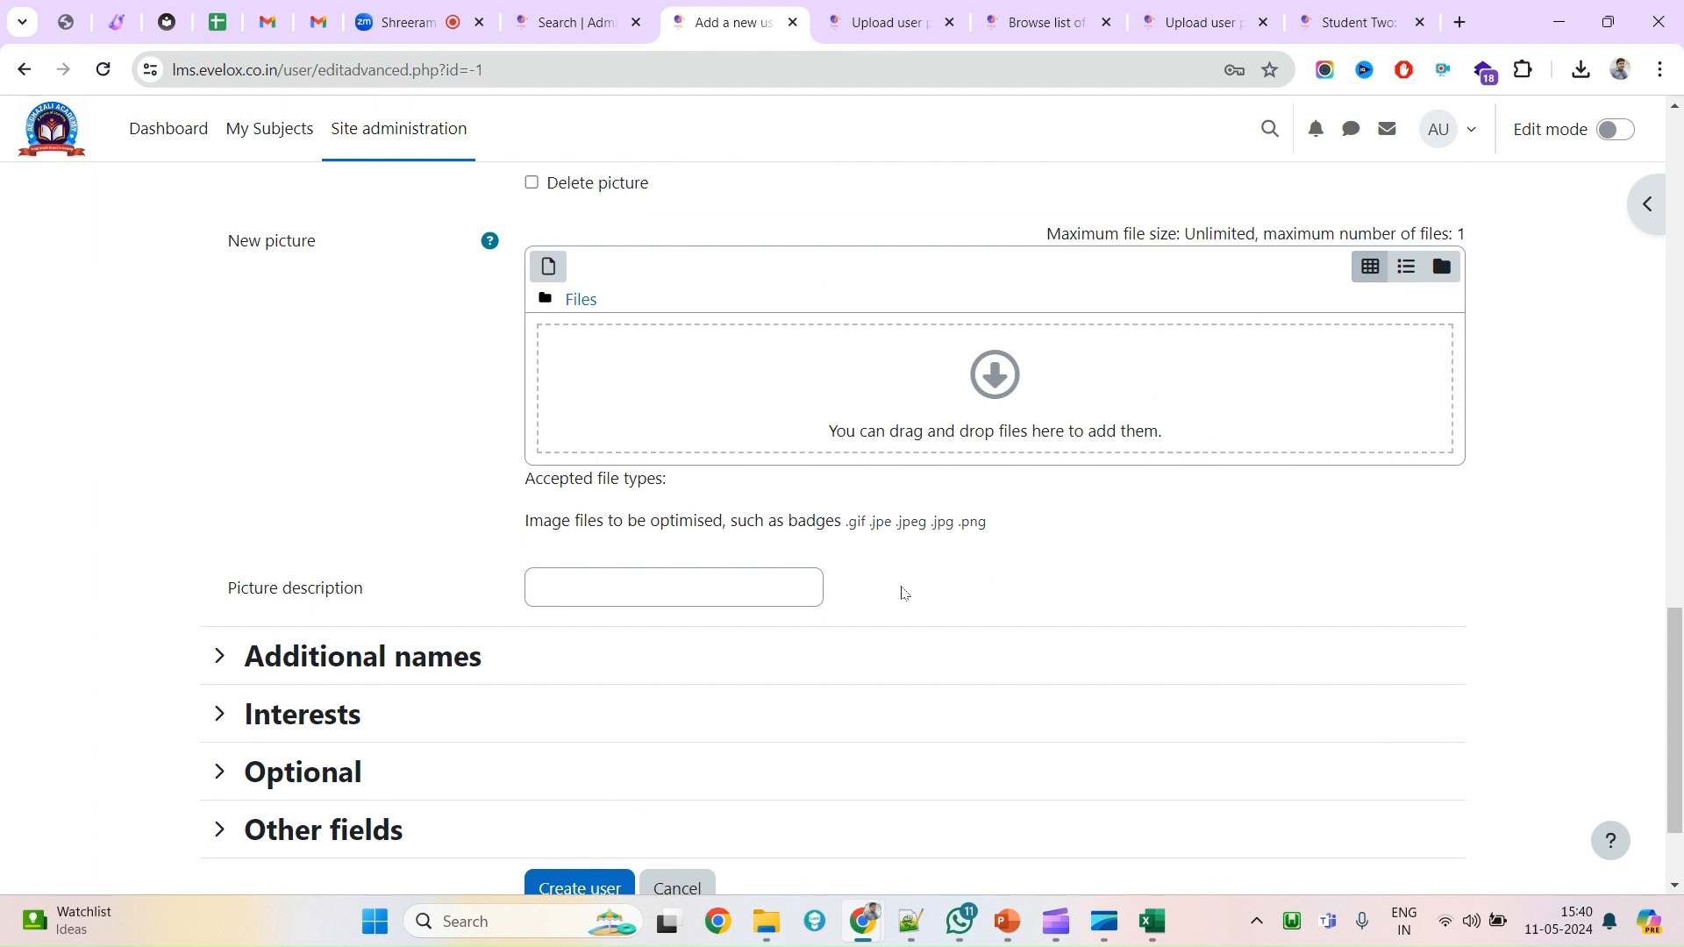
{"action": "scroll", "coordinate": [391, 650], "scroll_direction": "down", "scroll_amount": 3}
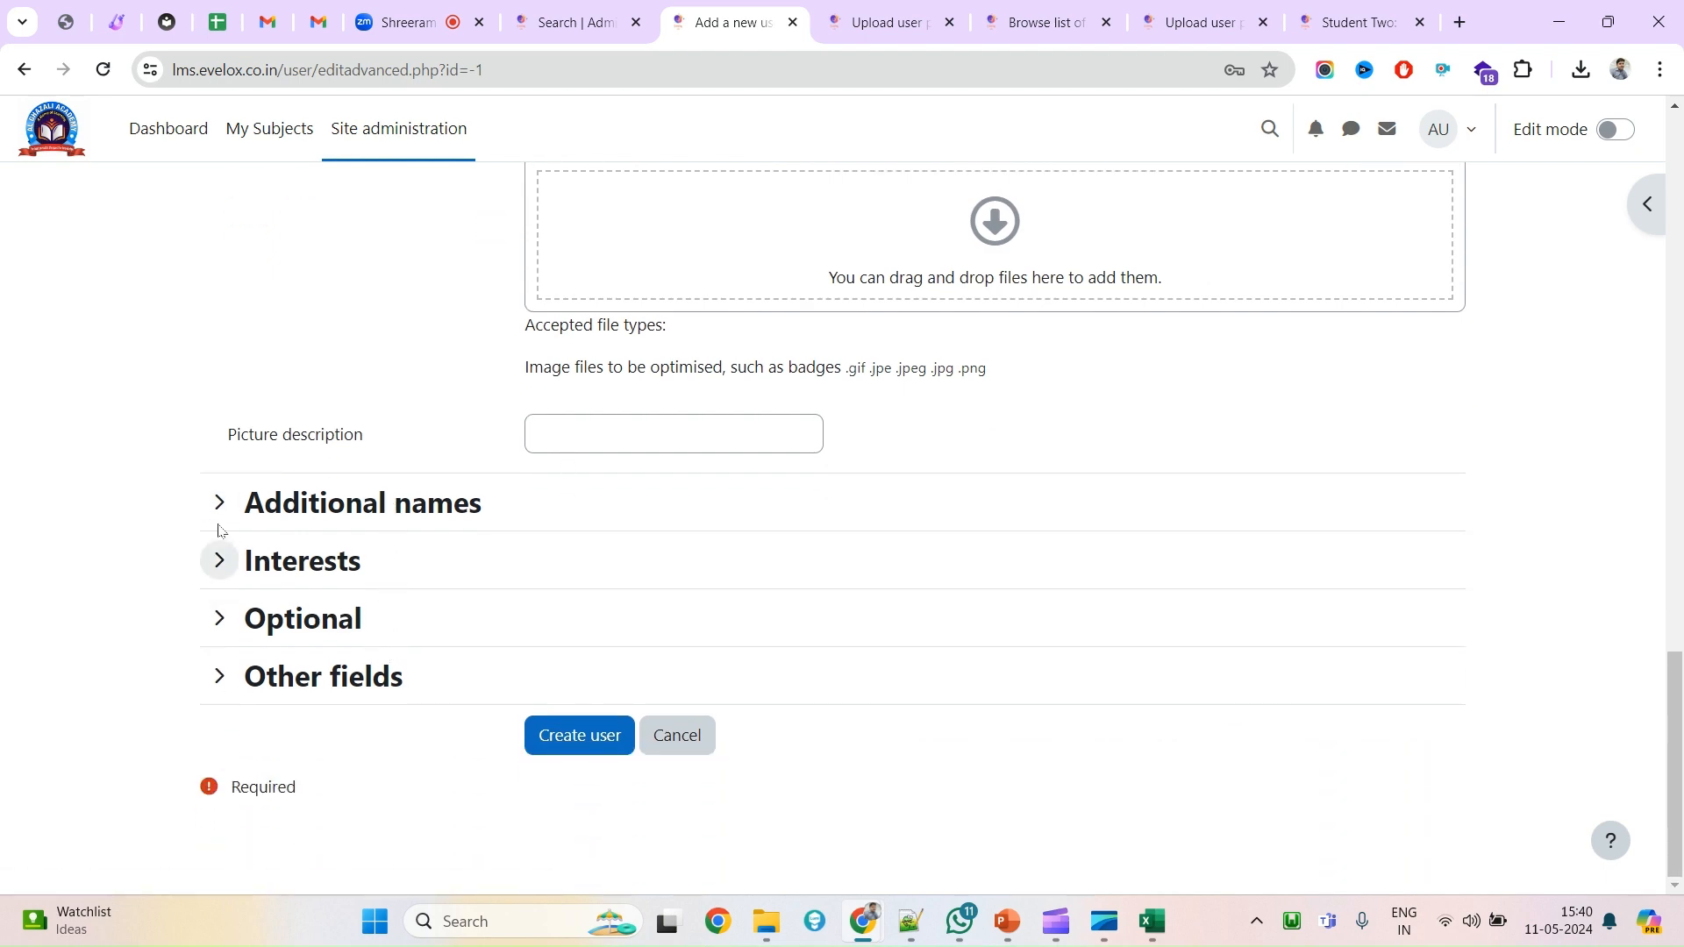
{"action": "left_click", "coordinate": [220, 503]}
{"action": "scroll", "coordinate": [357, 676], "scroll_direction": "down", "scroll_amount": 2}
{"action": "scroll", "coordinate": [420, 595], "scroll_direction": "up", "scroll_amount": 15}
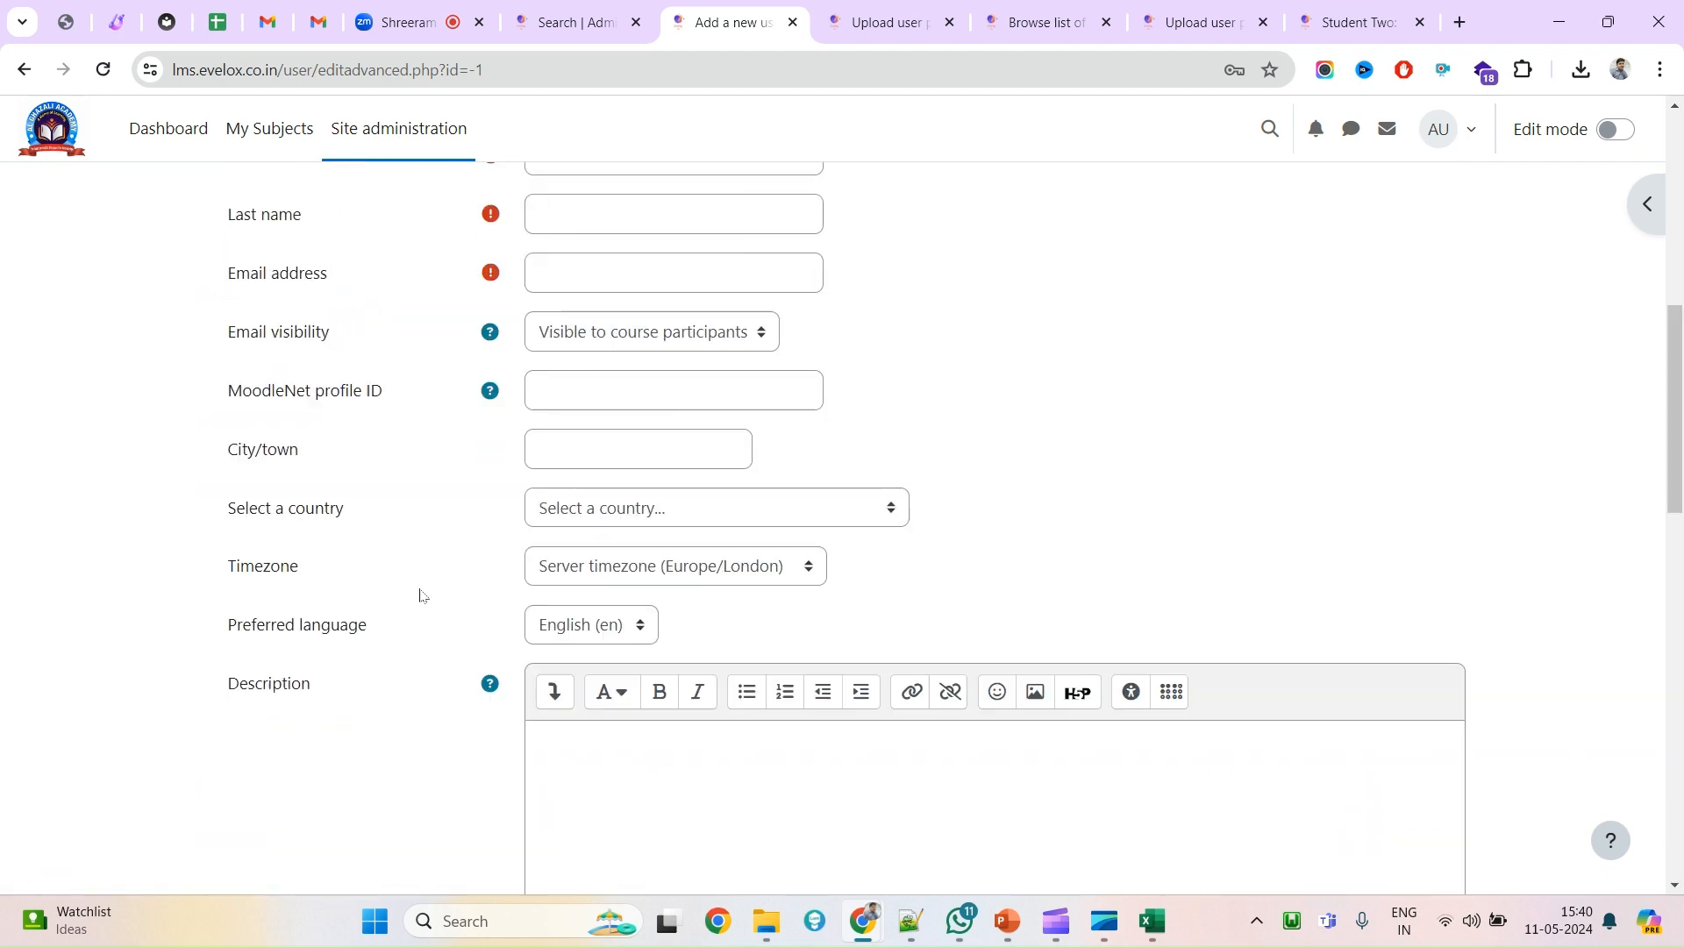
{"action": "scroll", "coordinate": [420, 595], "scroll_direction": "up", "scroll_amount": 8}
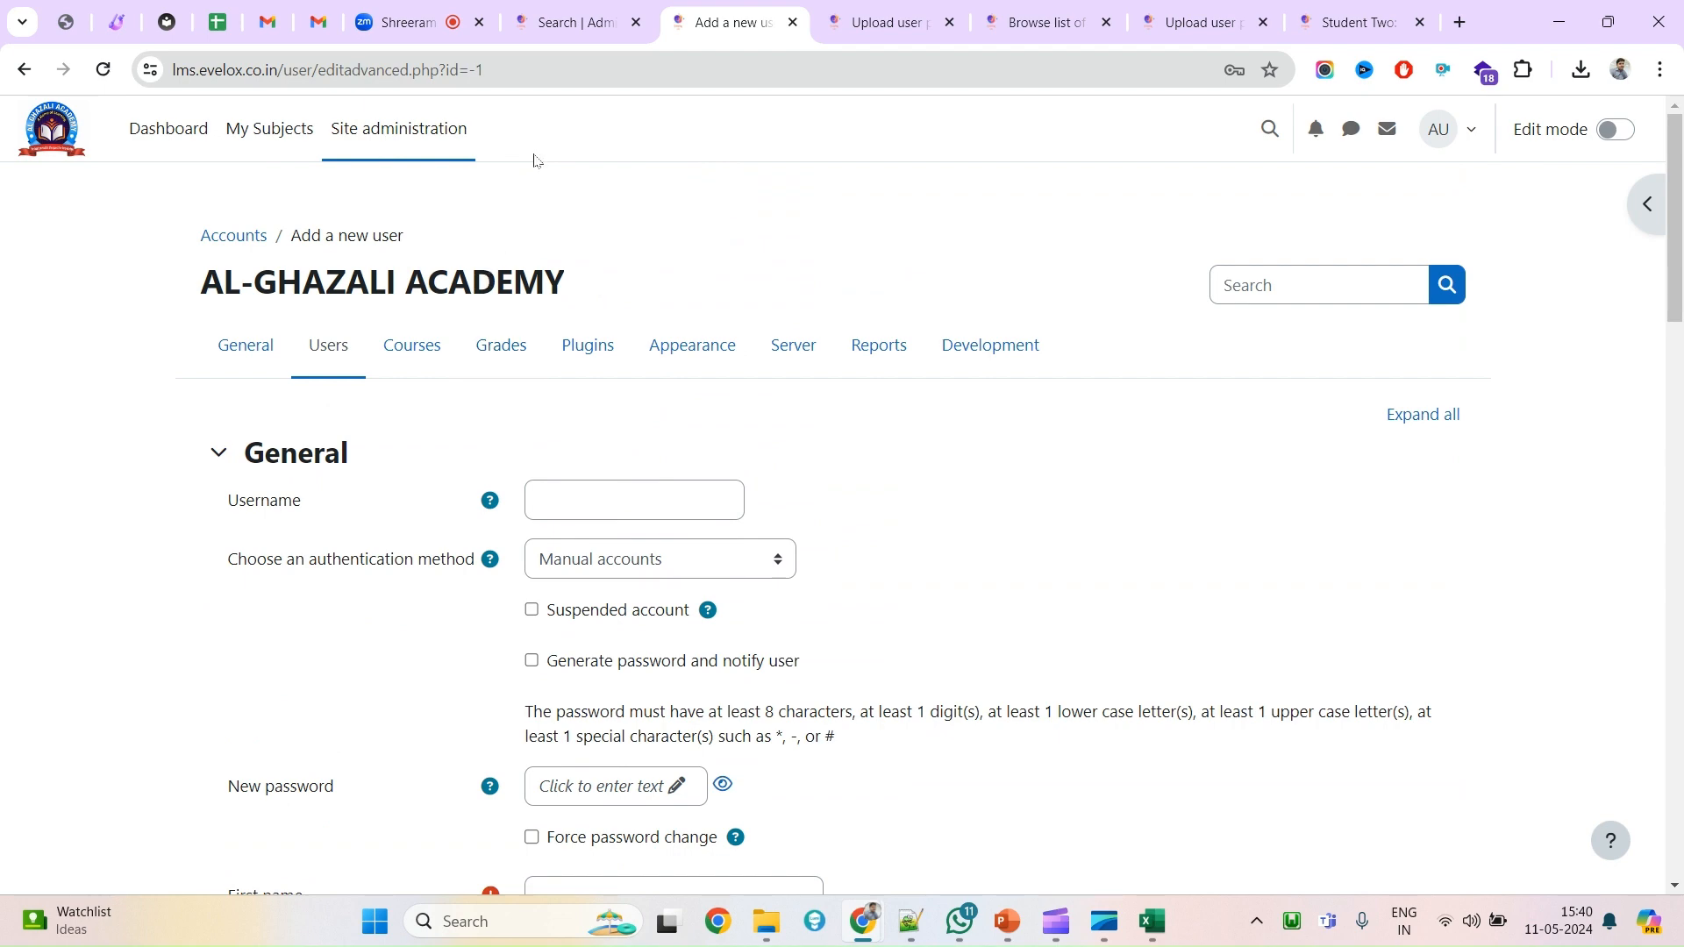
{"action": "scroll", "coordinate": [549, 180], "scroll_direction": "down", "scroll_amount": 15}
{"action": "scroll", "coordinate": [550, 561], "scroll_direction": "down", "scroll_amount": 10}
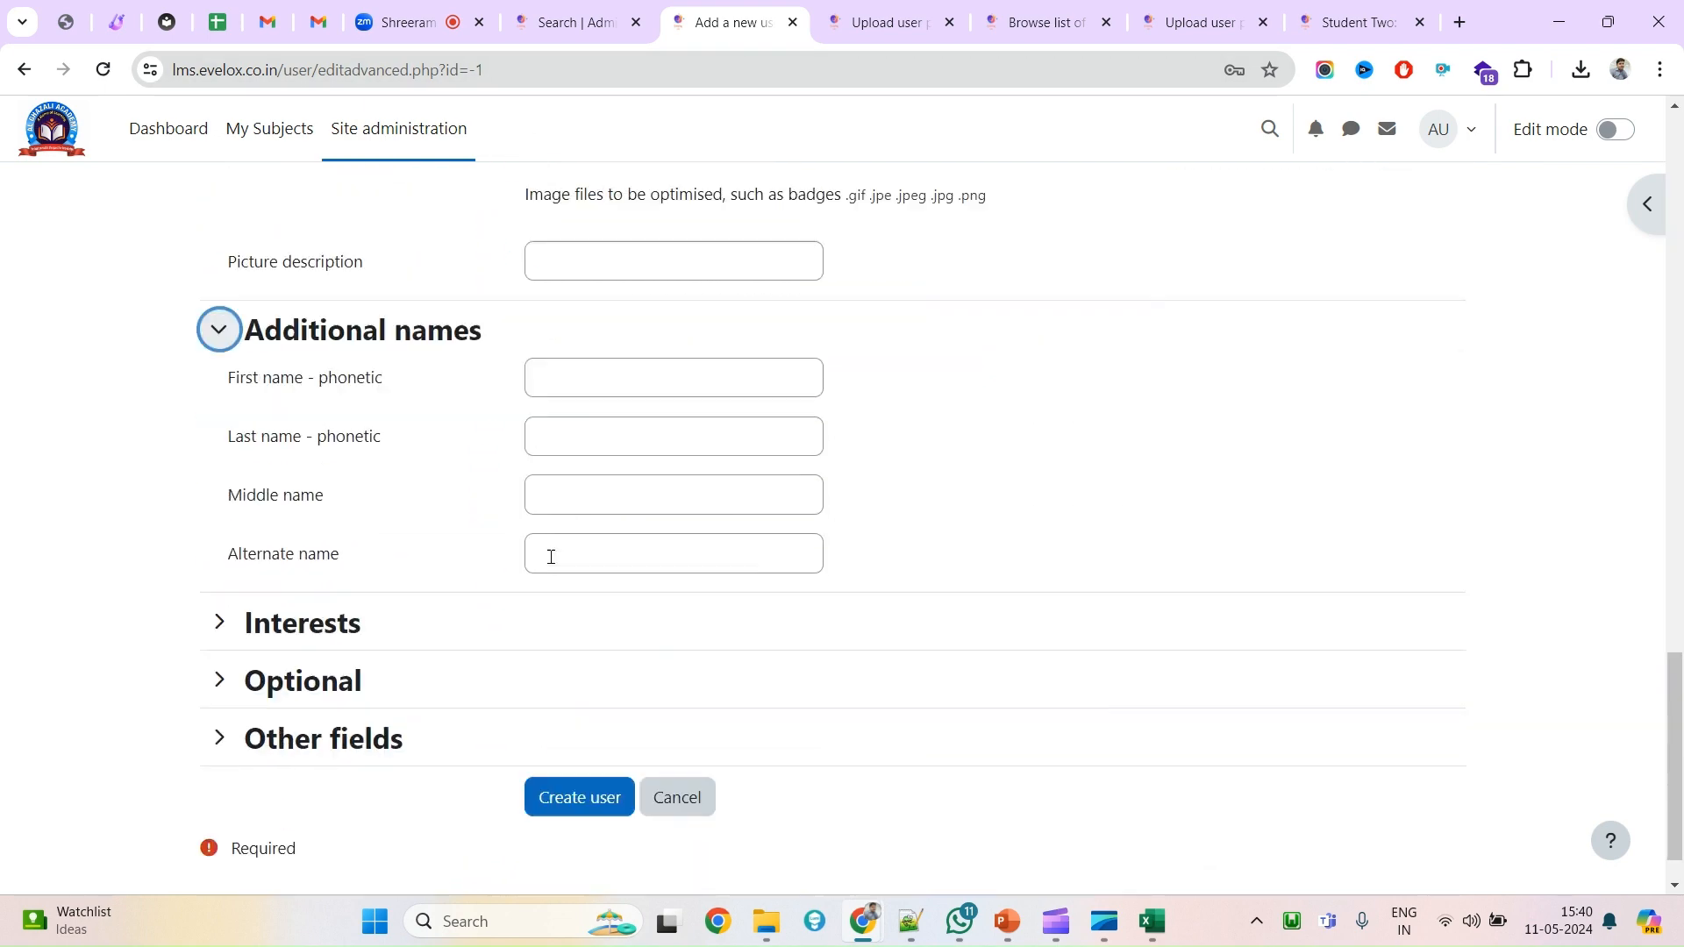
{"action": "scroll", "coordinate": [411, 443], "scroll_direction": "up", "scroll_amount": 3}
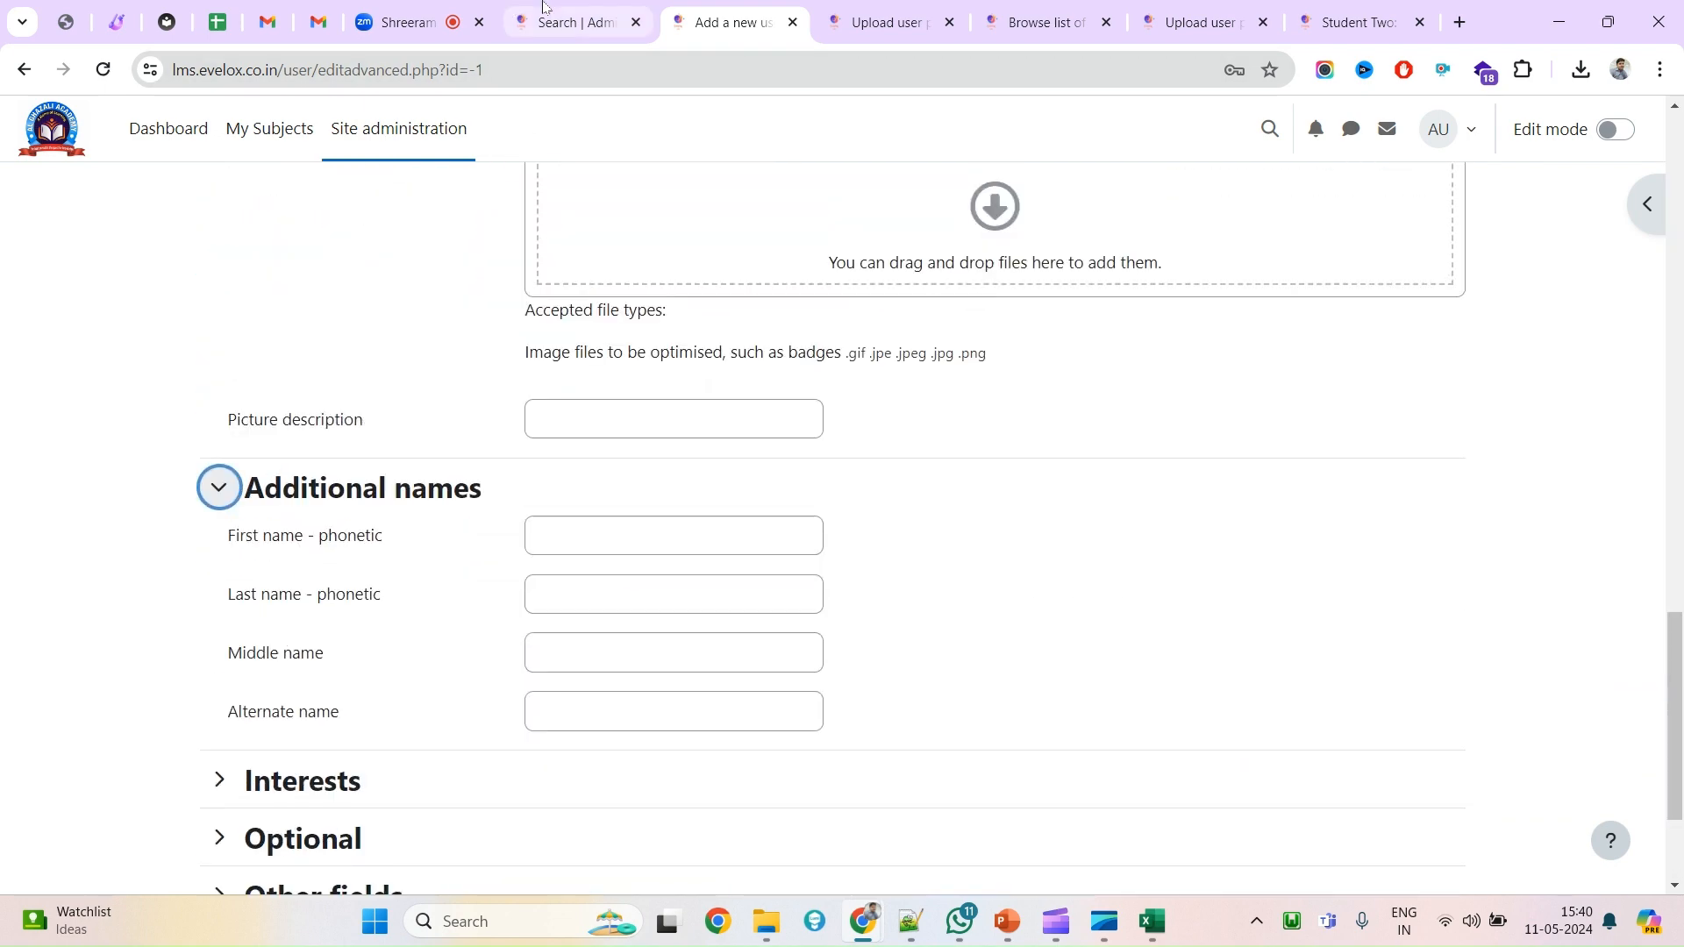
Expand the Interests, Optional and Other fields sections of the new-user form.
{"action": "key", "text": "ctrl+shift+Tab"}
{"action": "left_click", "coordinate": [701, 18]}
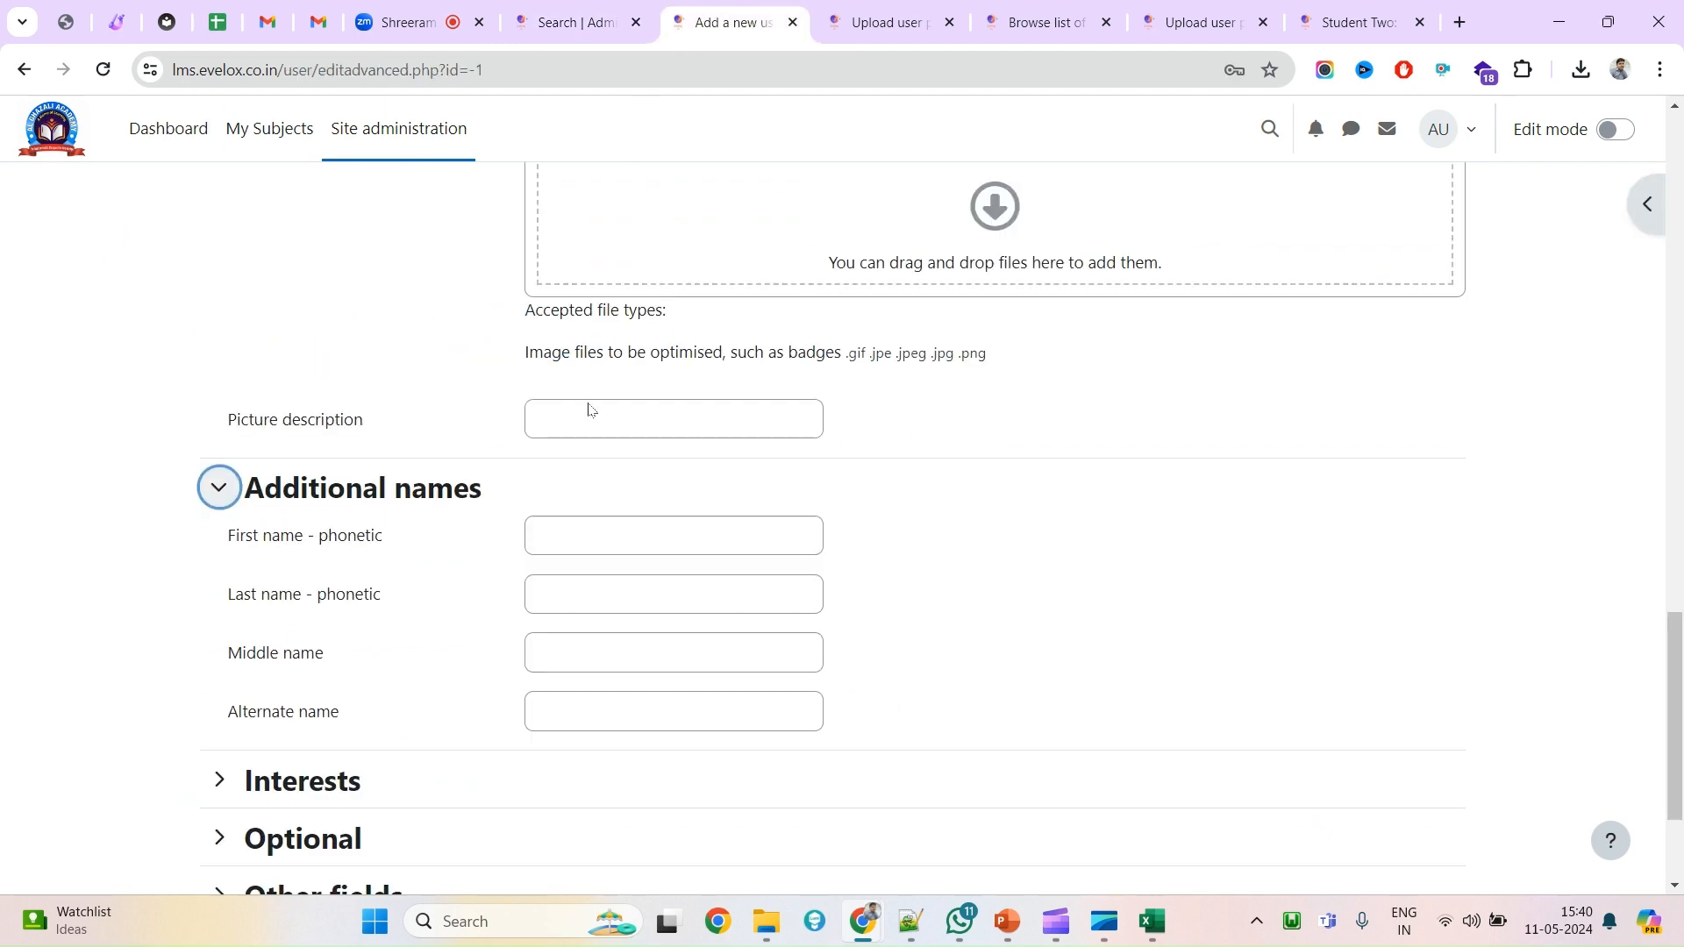
{"action": "scroll", "coordinate": [561, 491], "scroll_direction": "down", "scroll_amount": 3}
{"action": "left_click", "coordinate": [304, 562]}
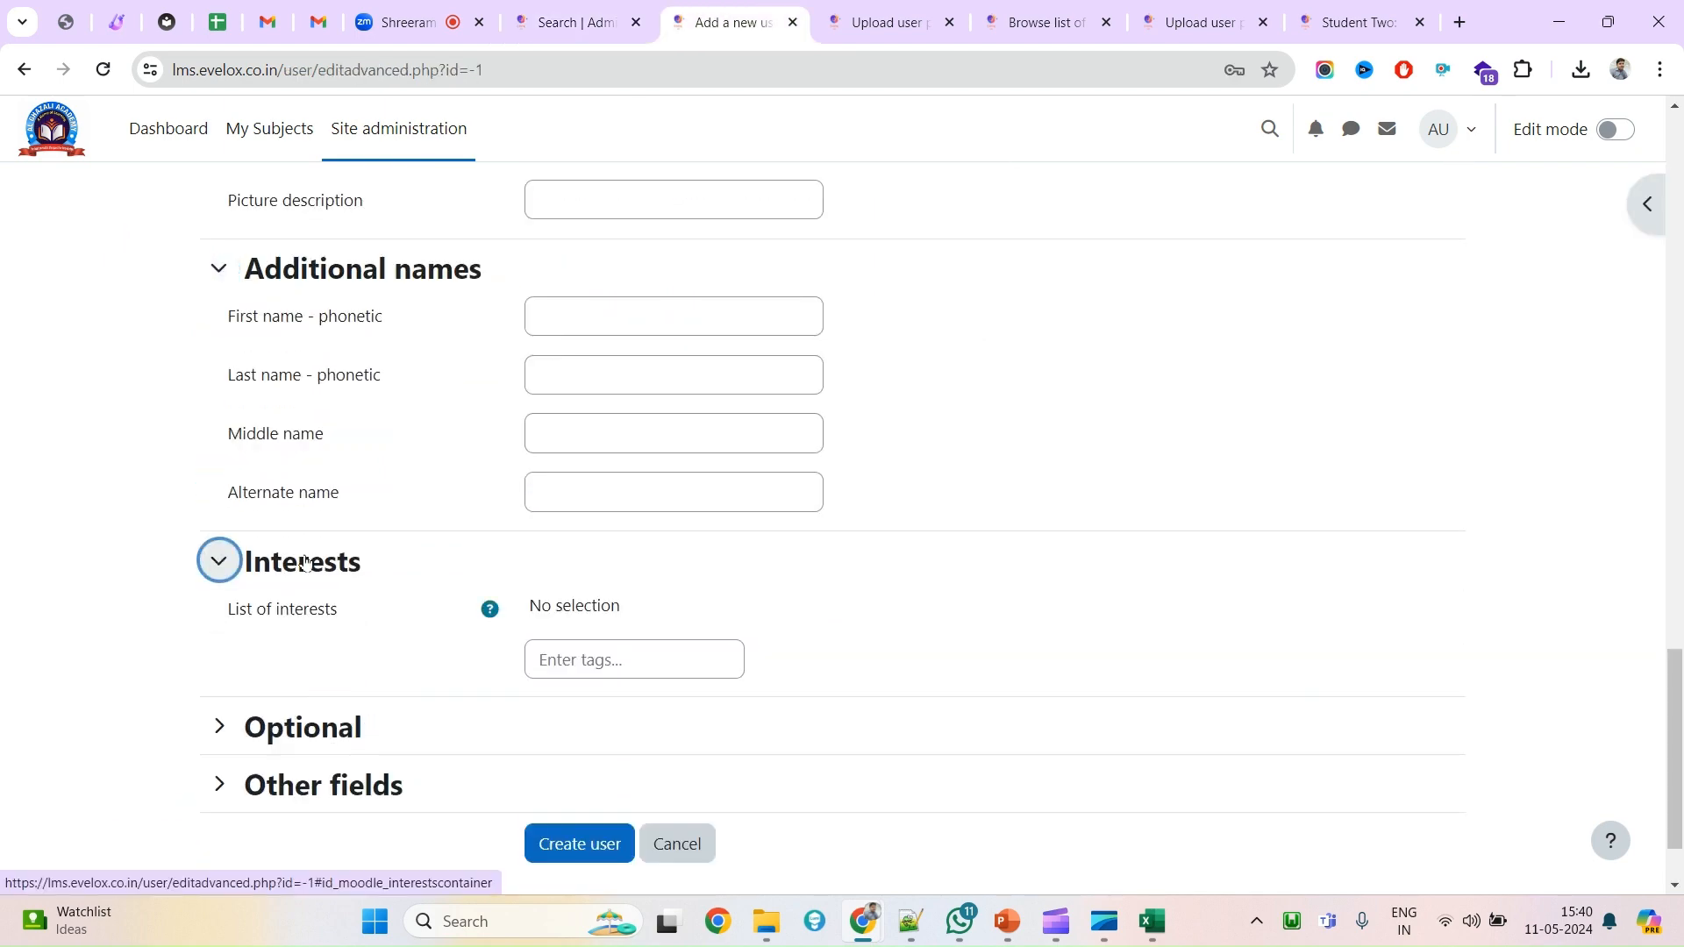
{"action": "left_click", "coordinate": [333, 734]}
{"action": "scroll", "coordinate": [331, 733], "scroll_direction": "down", "scroll_amount": 5}
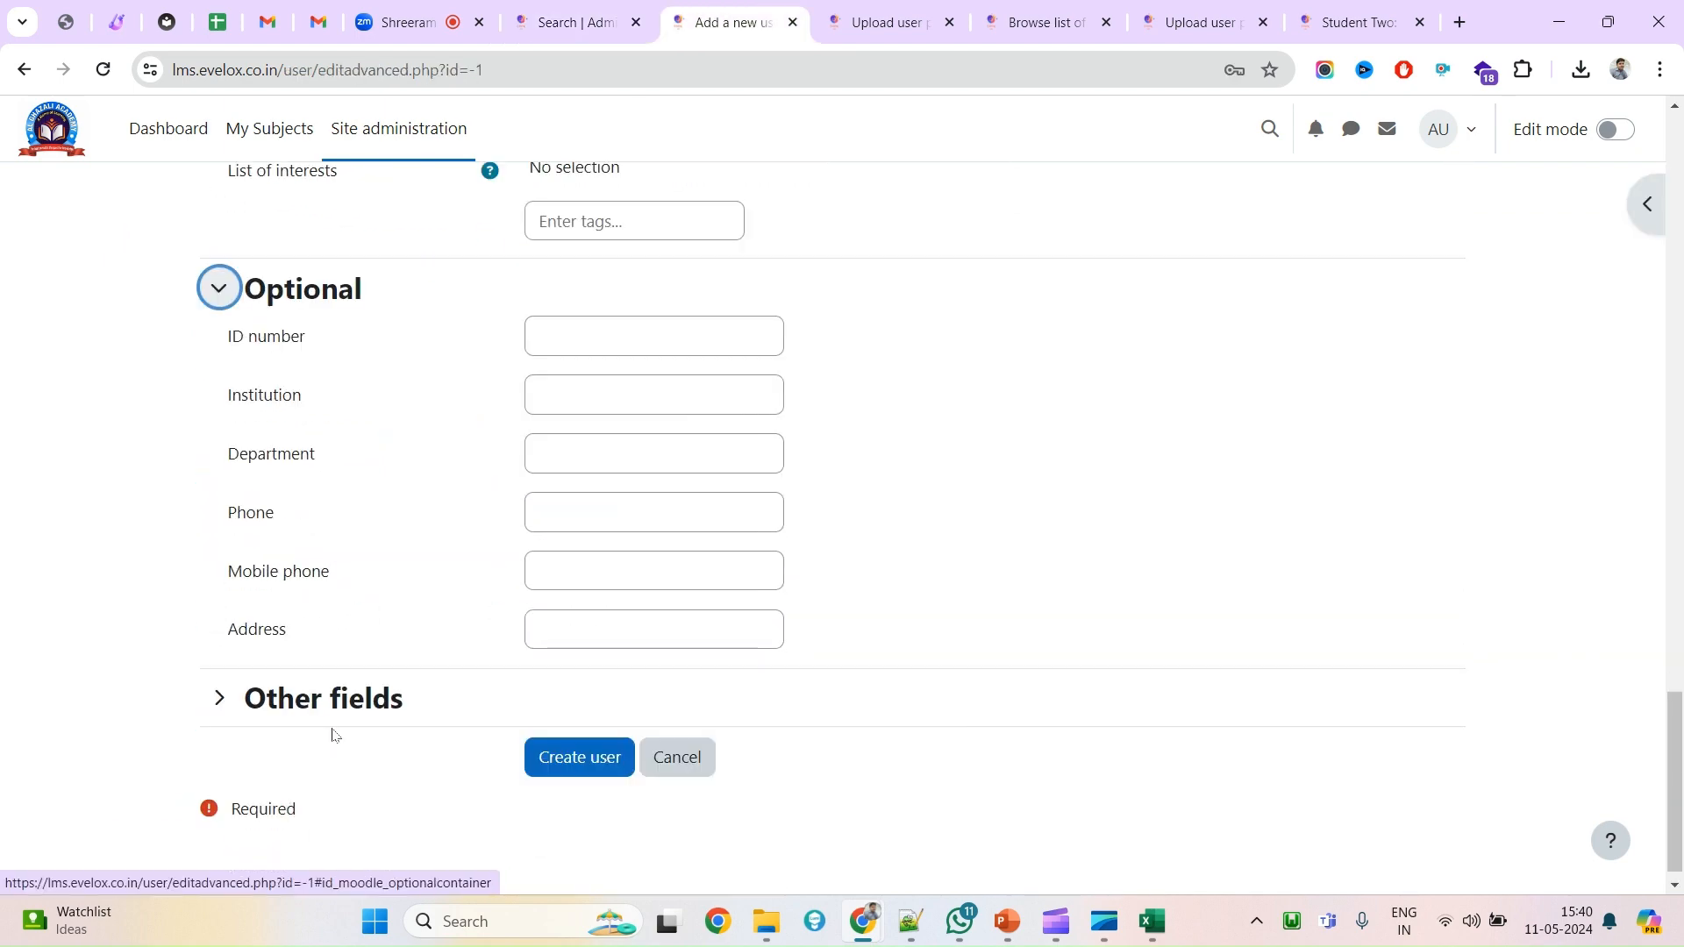
{"action": "left_click", "coordinate": [324, 718]}
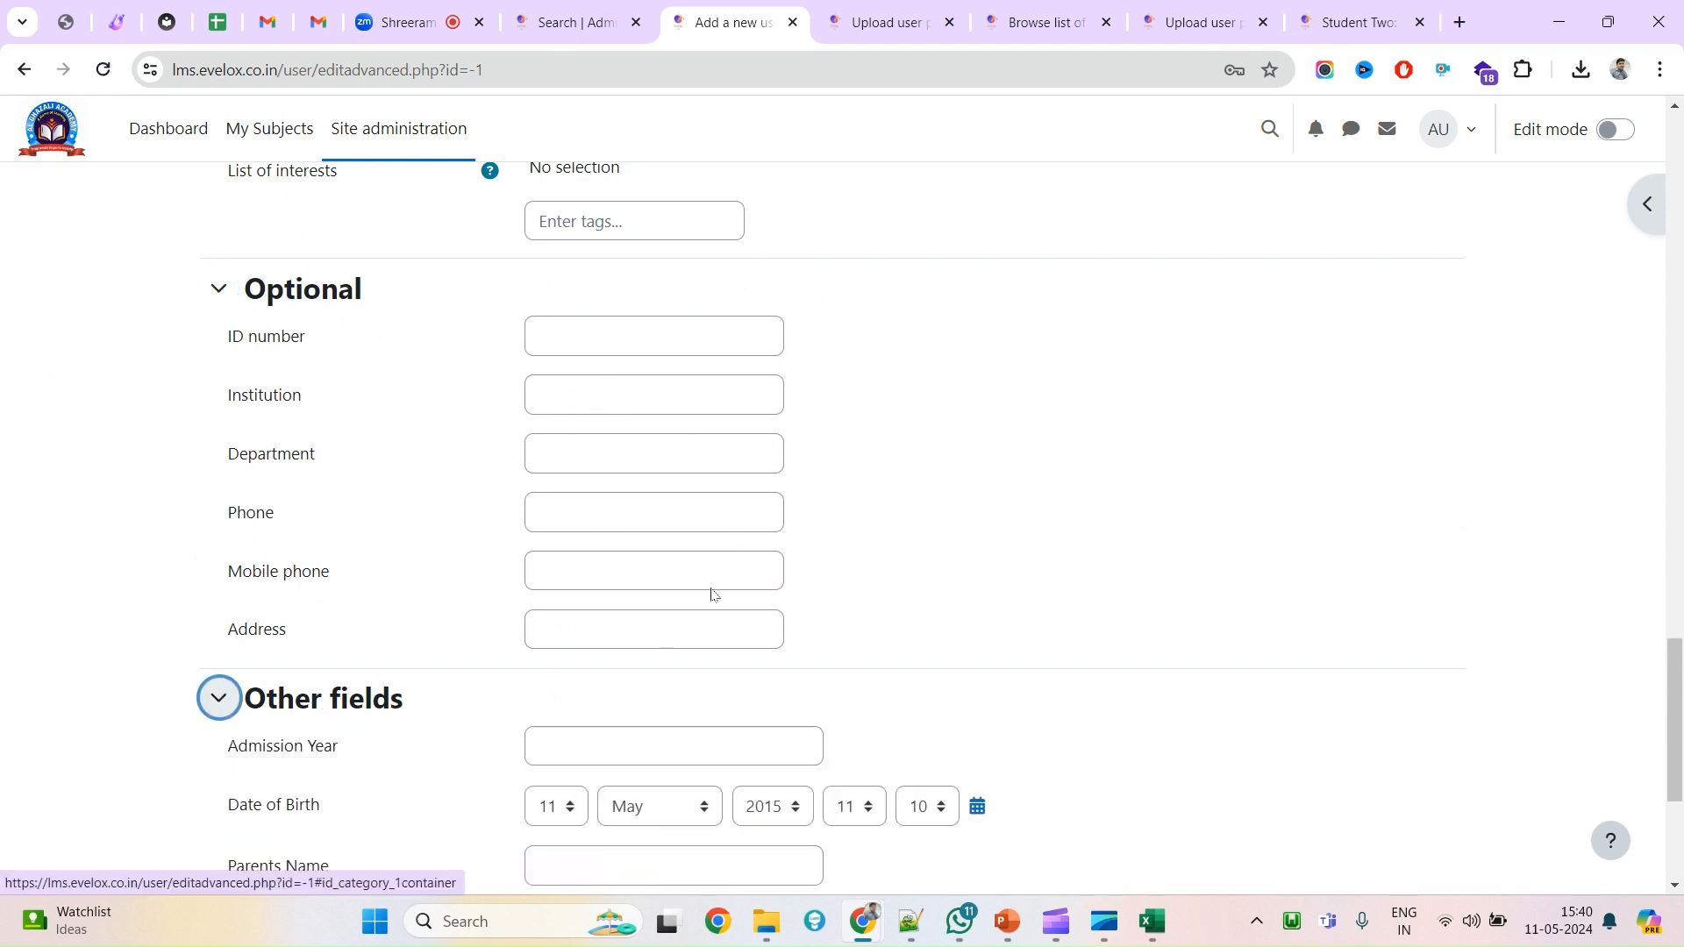
{"action": "scroll", "coordinate": [726, 583], "scroll_direction": "up", "scroll_amount": 5}
{"action": "scroll", "coordinate": [727, 580], "scroll_direction": "down", "scroll_amount": 6}
{"action": "scroll", "coordinate": [726, 581], "scroll_direction": "down", "scroll_amount": 3}
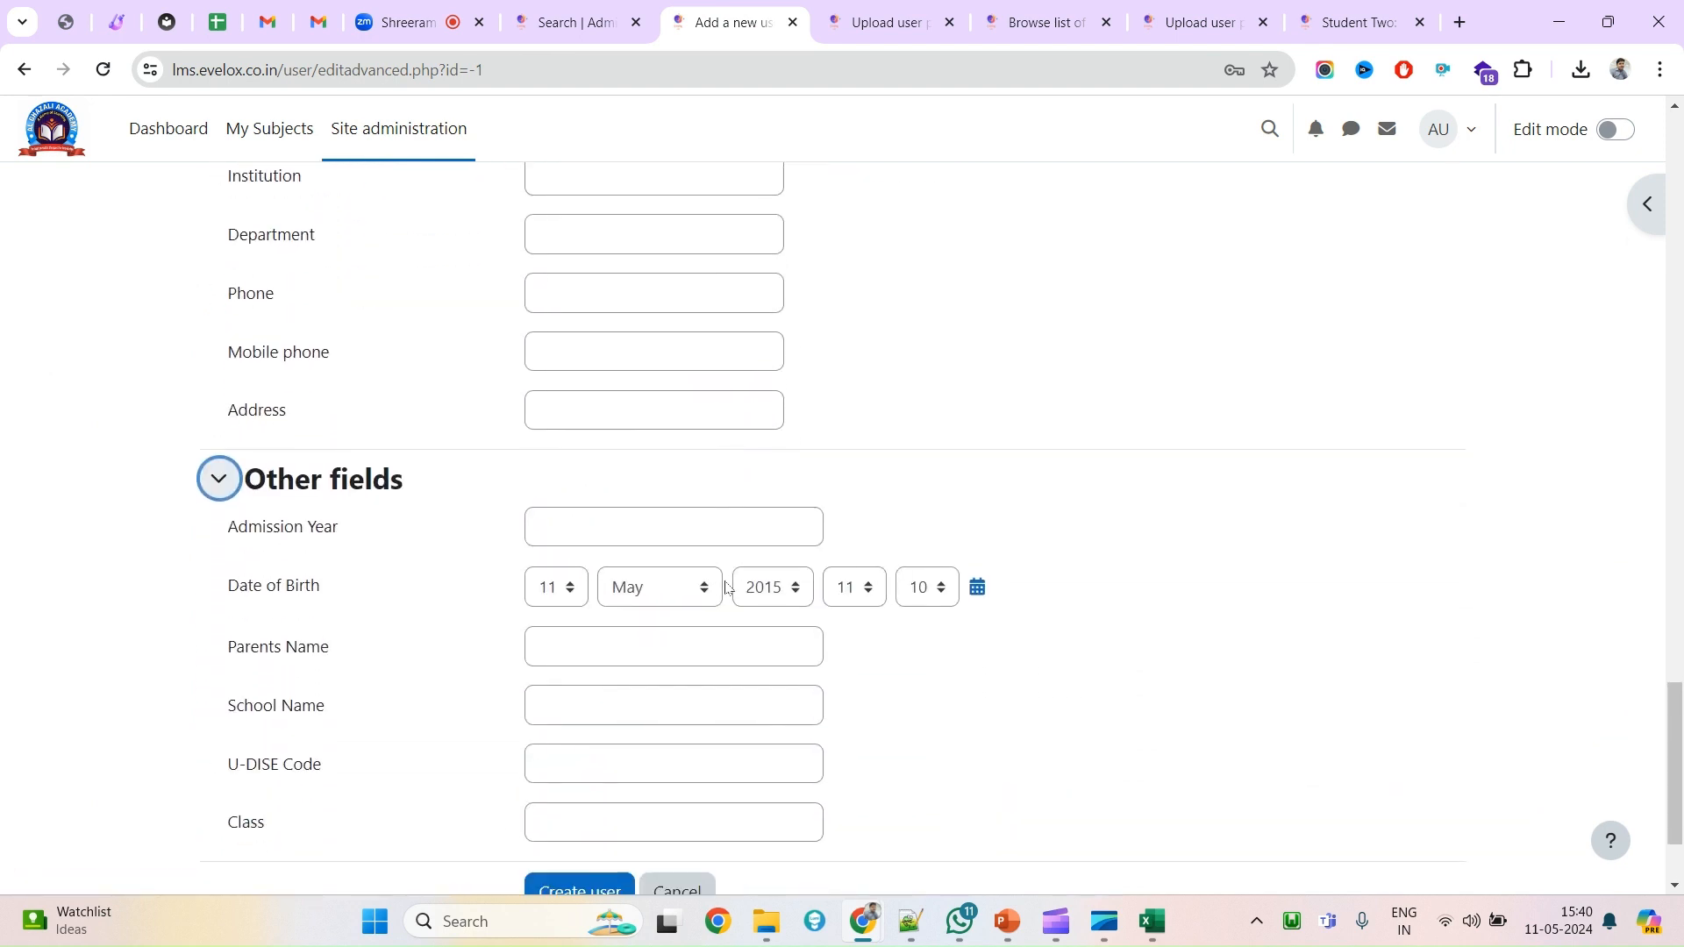
Search the form for 'blo' to confirm there's no blood group field, then return to Site administration.
{"action": "key", "text": "ctrl+f"}
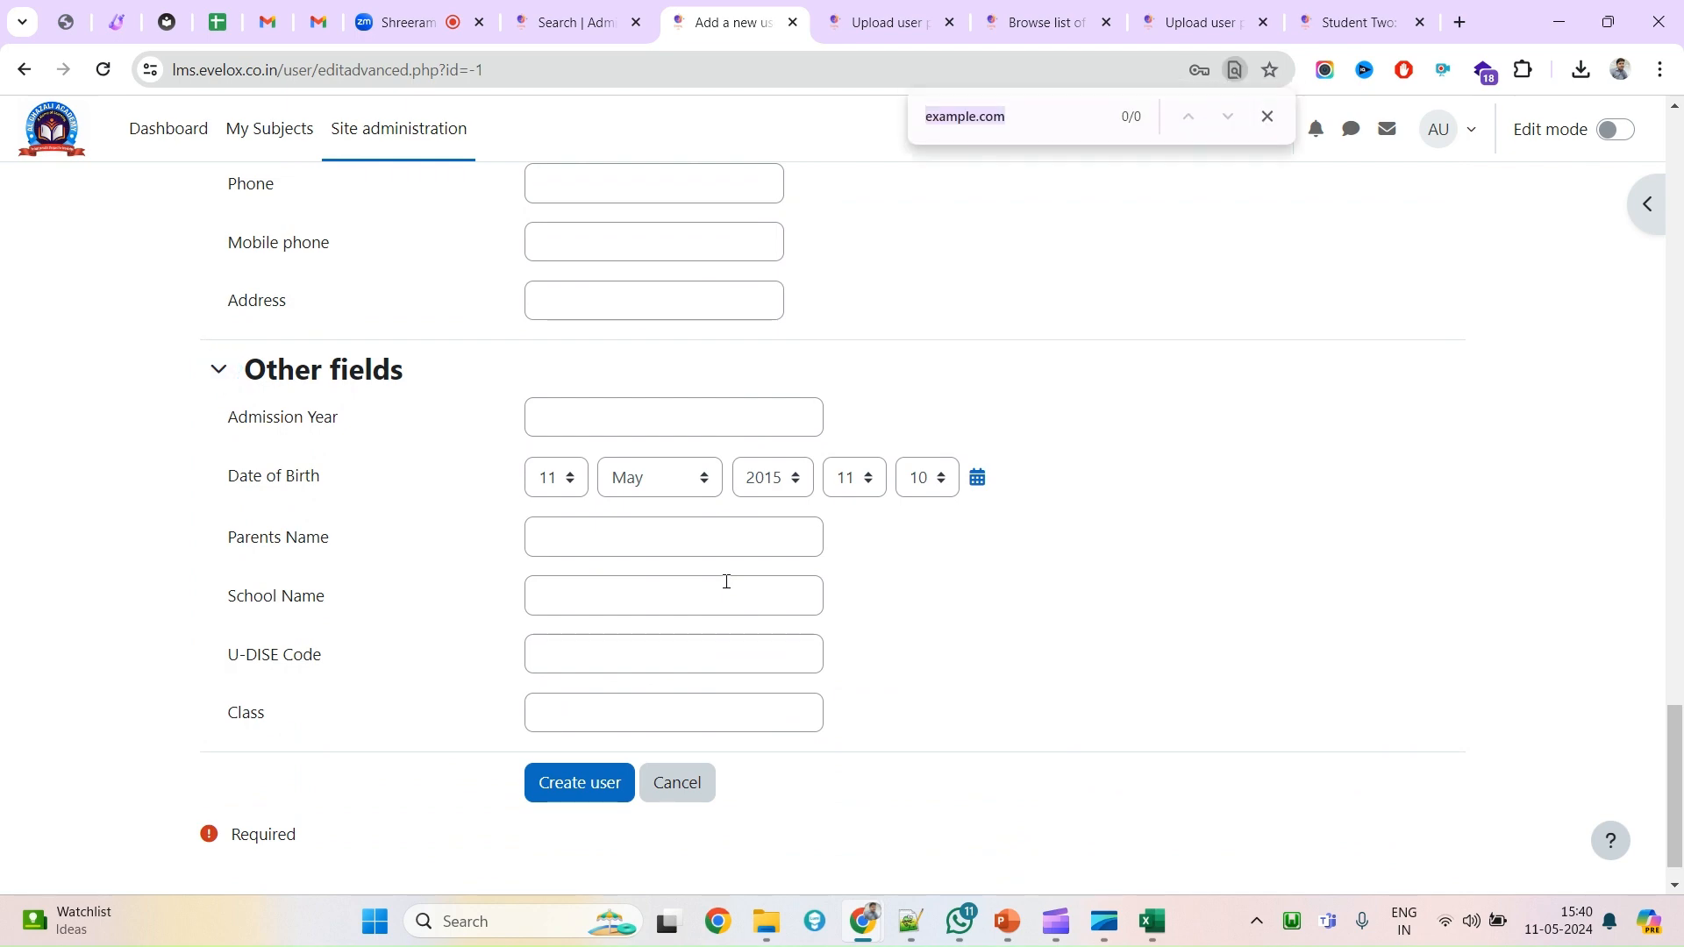
{"action": "type", "text": "bloo"}
{"action": "scroll", "coordinate": [726, 581], "scroll_direction": "up", "scroll_amount": 12}
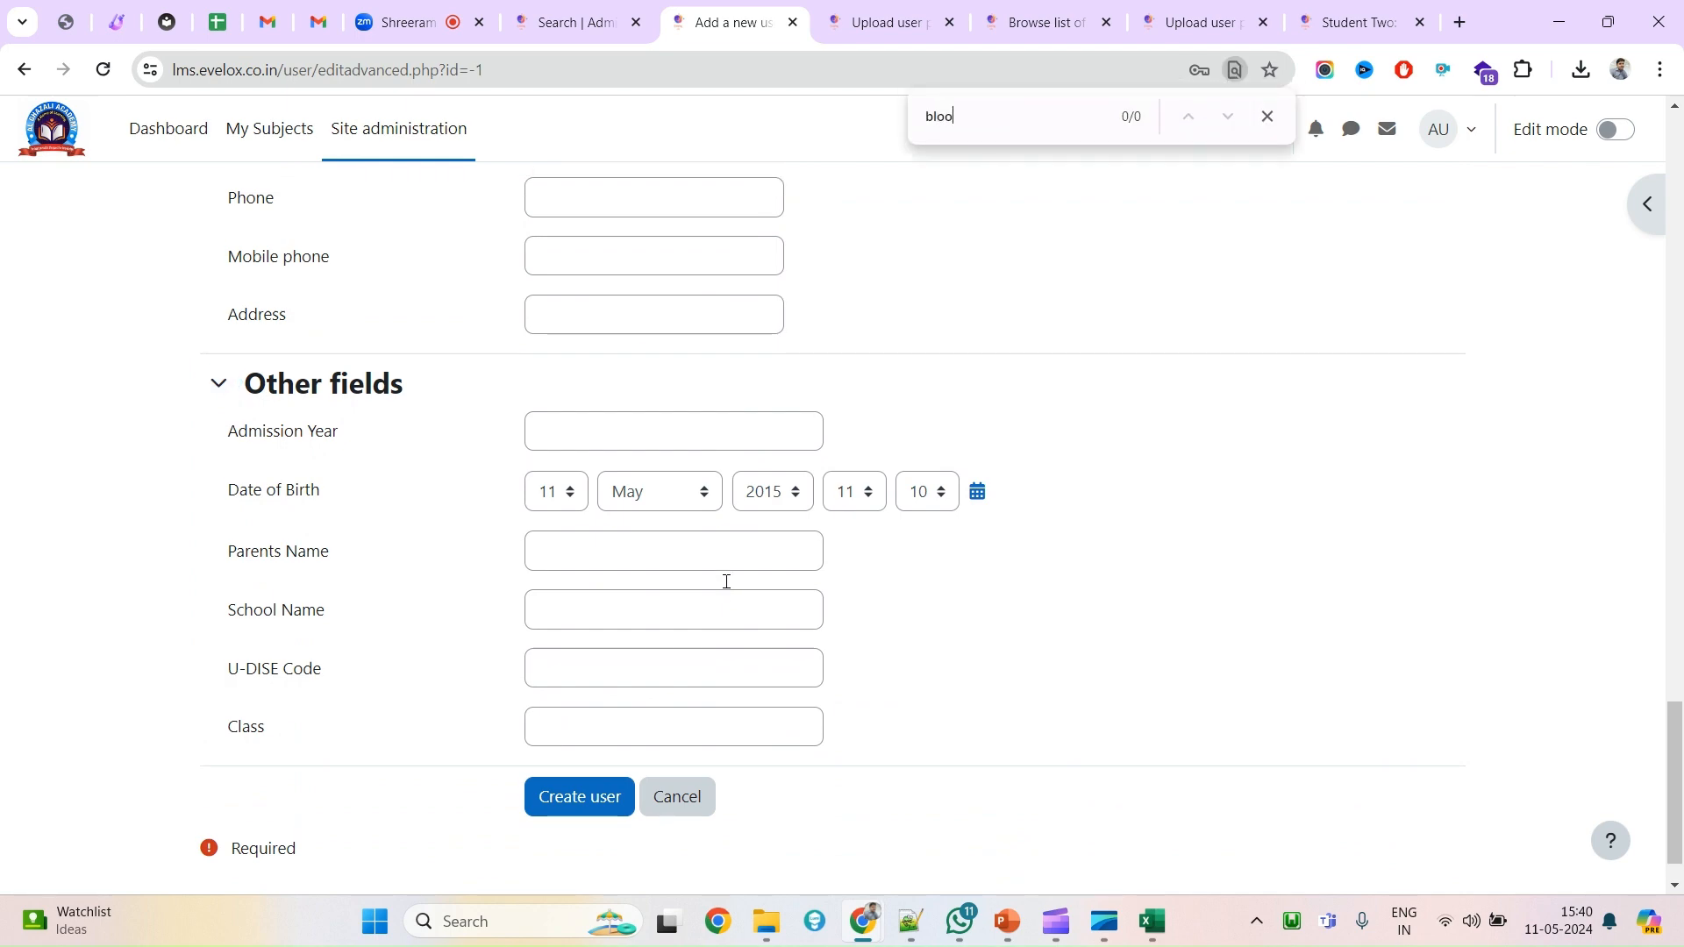
{"action": "scroll", "coordinate": [726, 582], "scroll_direction": "up", "scroll_amount": 3}
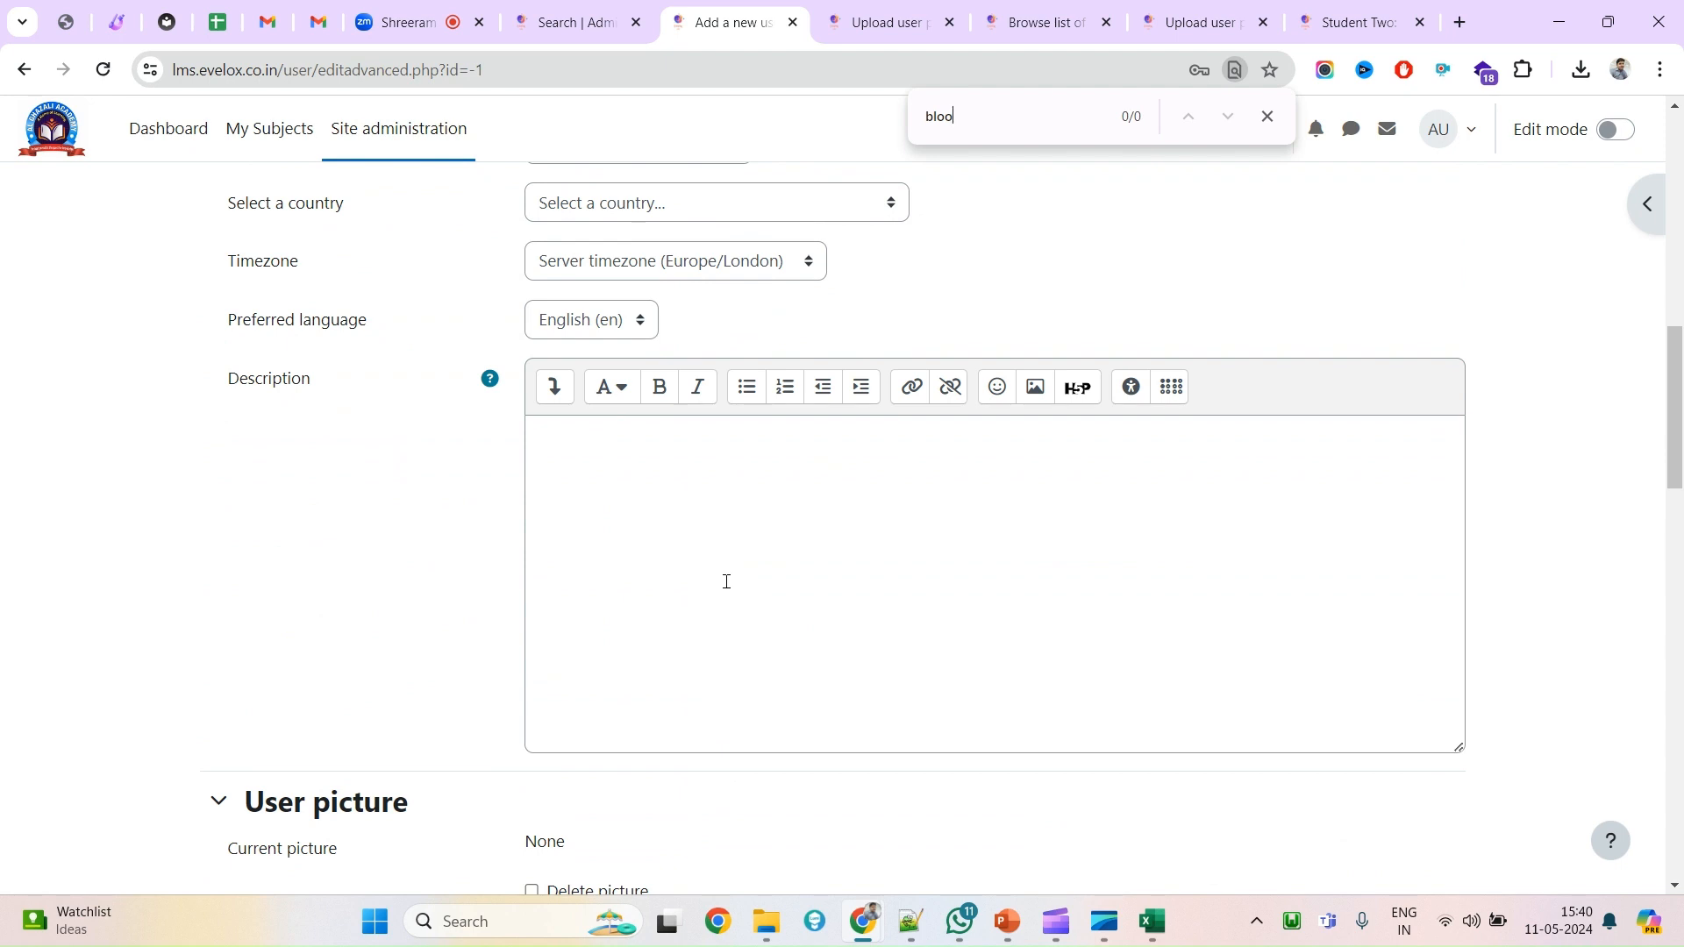
{"action": "left_click", "coordinate": [582, 14]}
{"action": "left_click", "coordinate": [524, 430]}
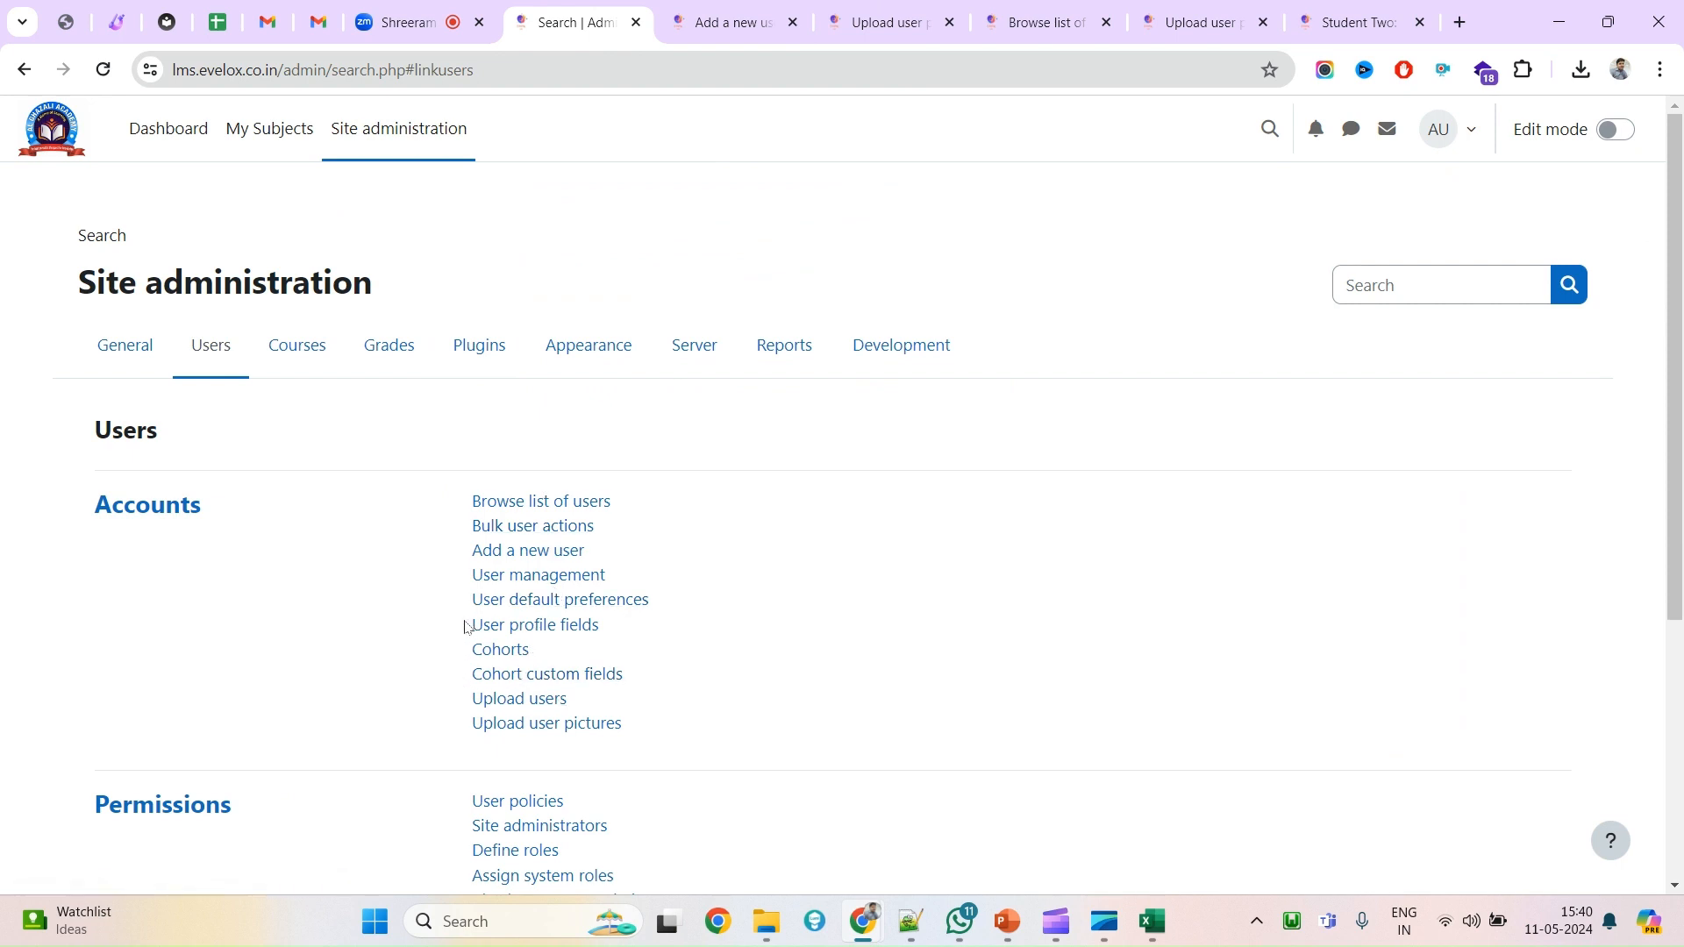
Open User profile fields and show the field types under 'Create a new profile field'.
{"action": "left_click_drag", "start_coordinate": [466, 626], "coordinate": [600, 625]}
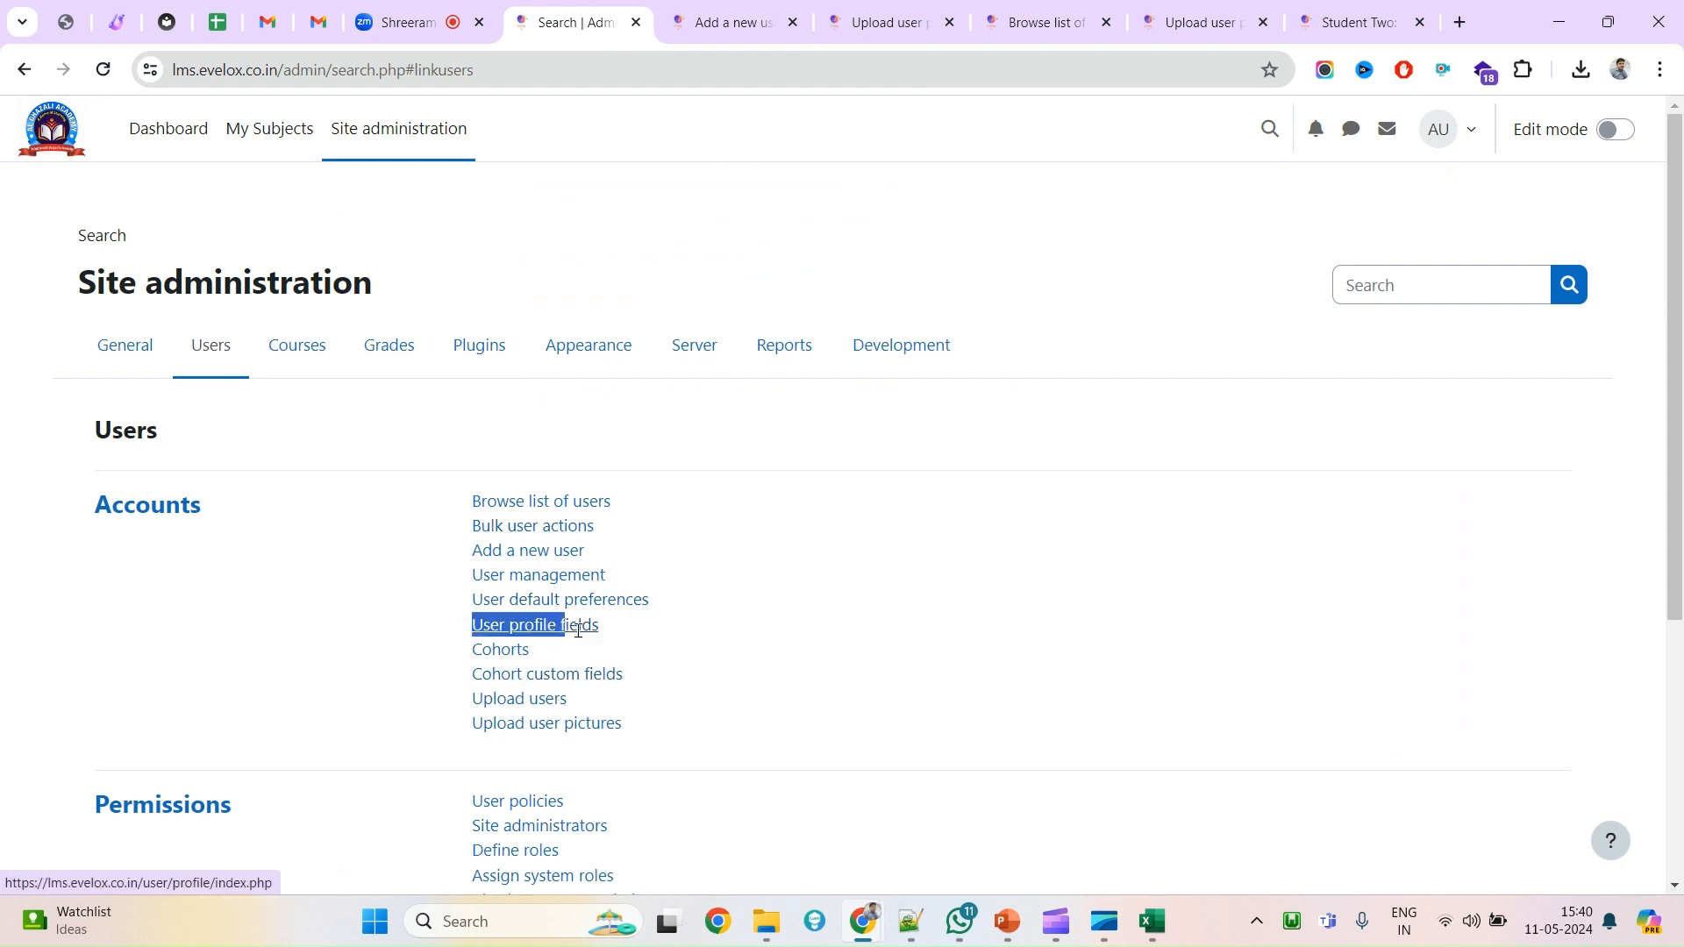
{"action": "left_click", "coordinate": [530, 631]}
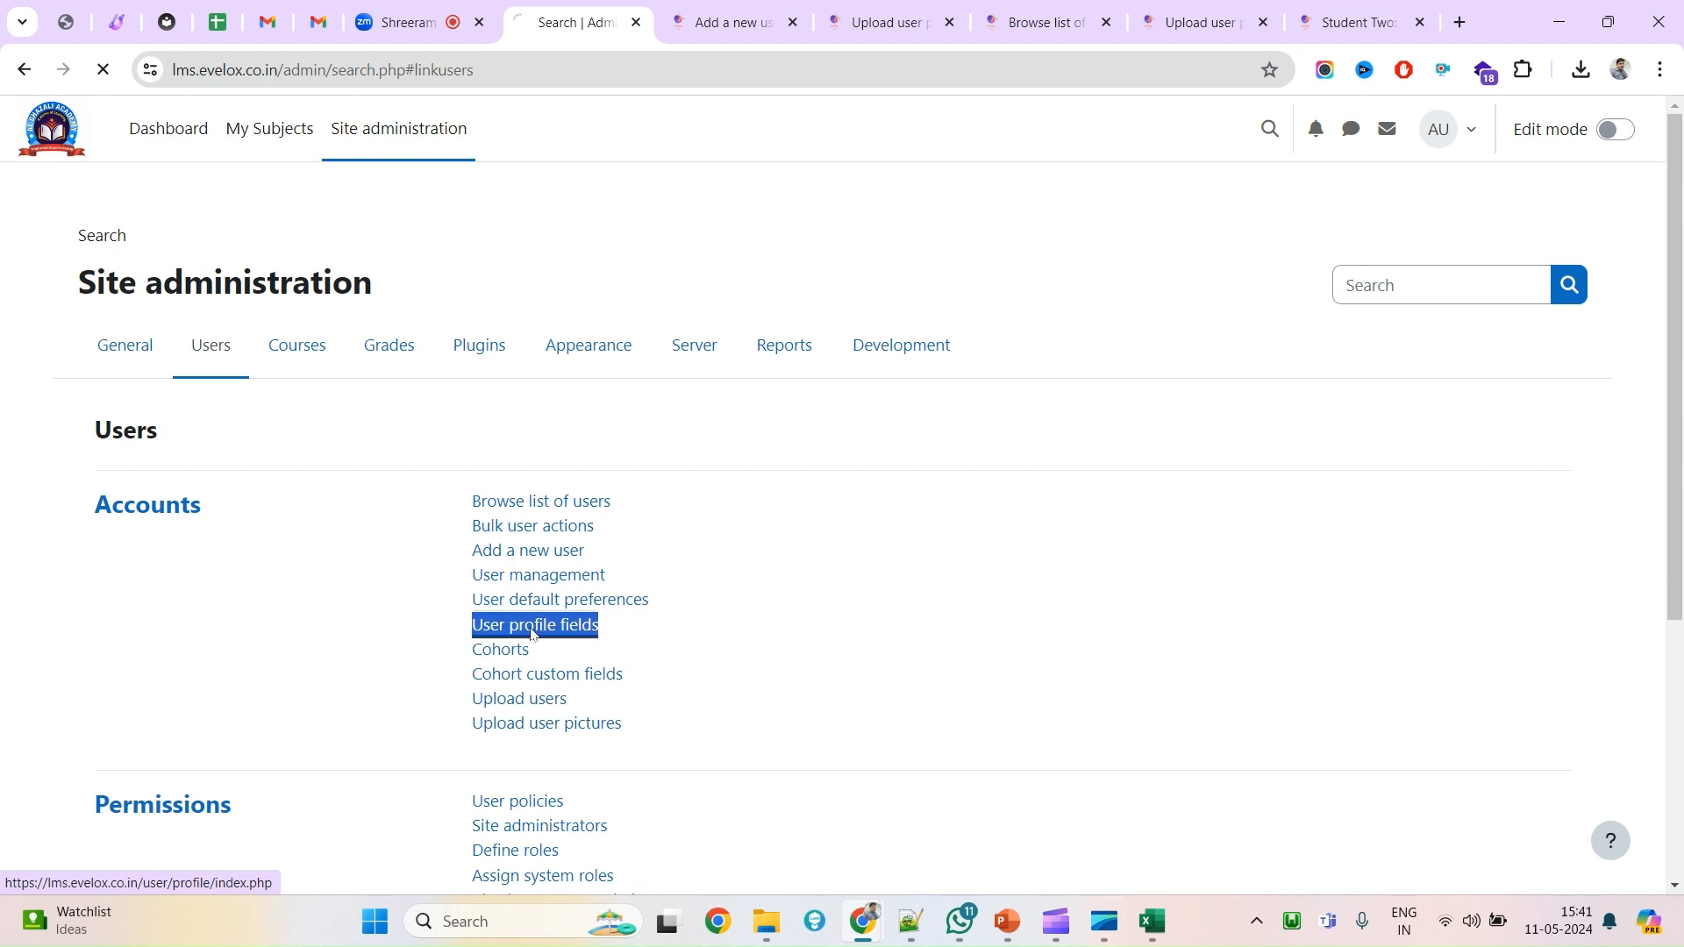
{"action": "scroll", "coordinate": [454, 663], "scroll_direction": "down", "scroll_amount": 2}
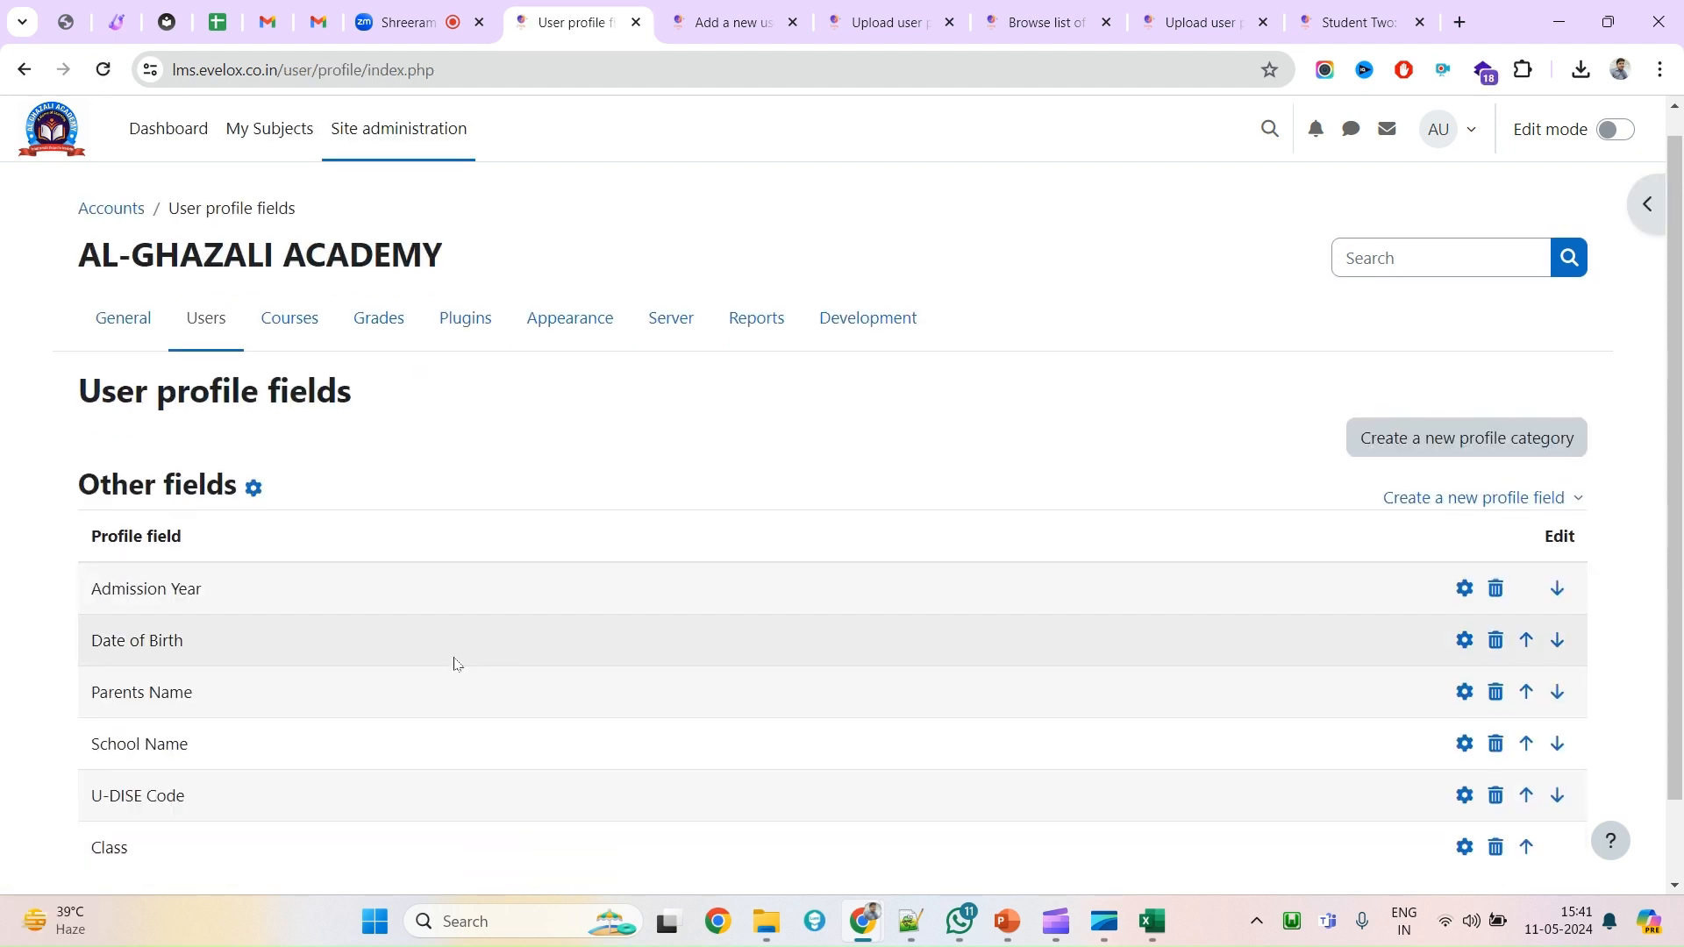
{"action": "scroll", "coordinate": [453, 664], "scroll_direction": "up", "scroll_amount": 1}
{"action": "scroll", "coordinate": [255, 662], "scroll_direction": "down", "scroll_amount": 1}
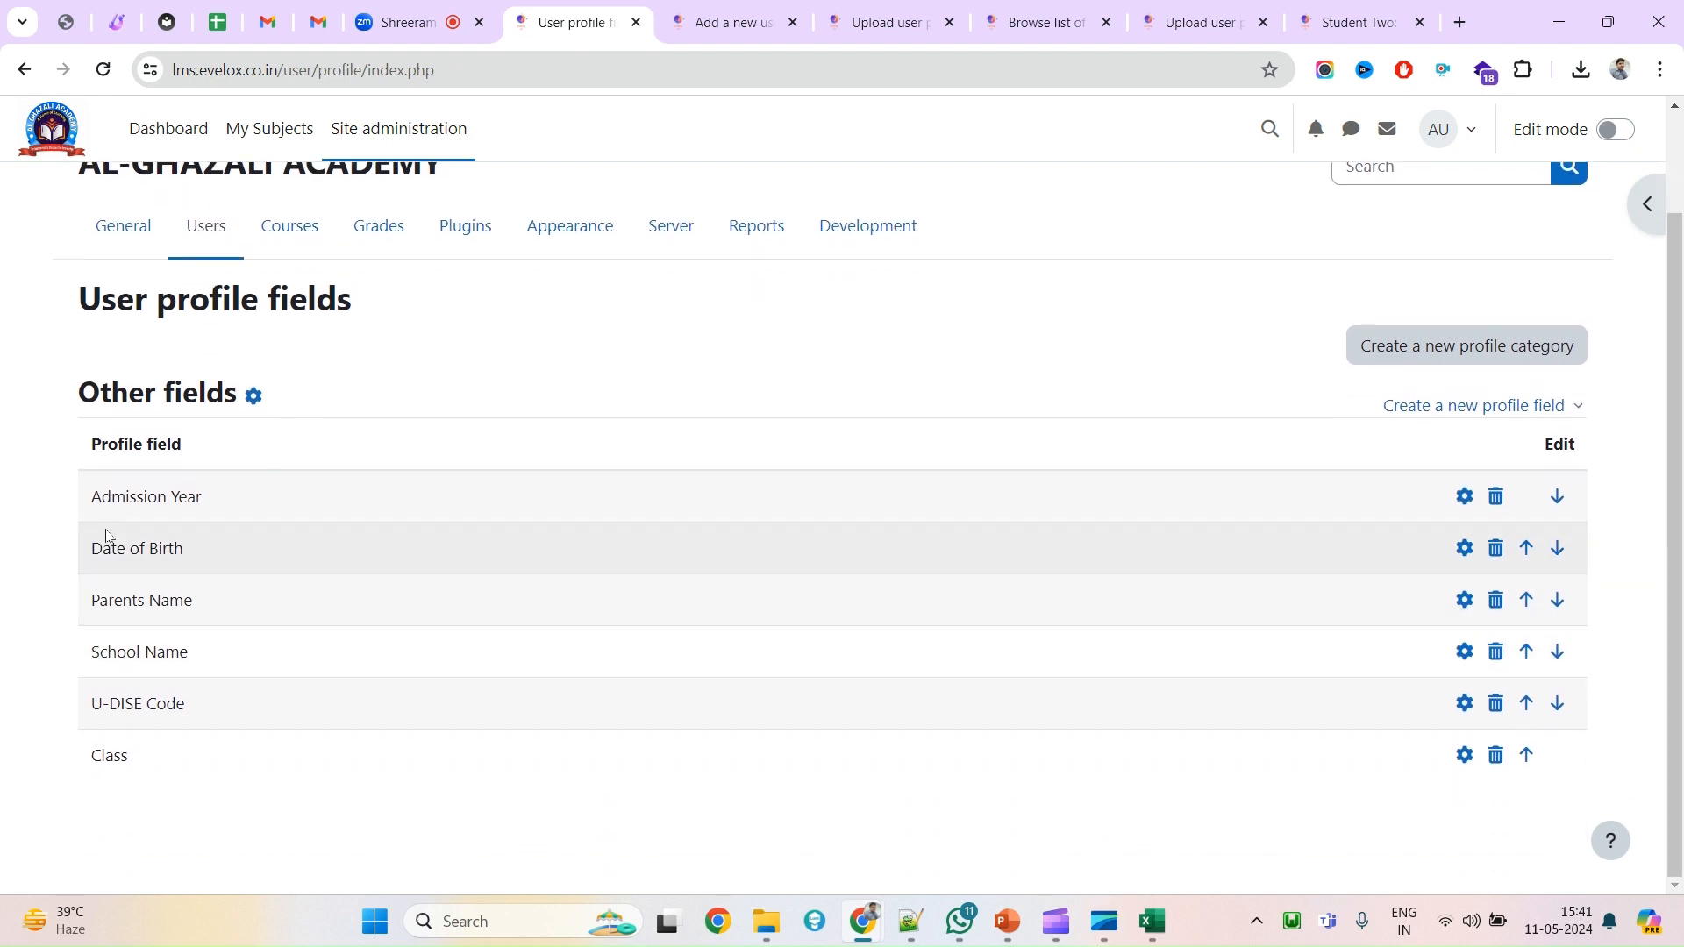
{"action": "left_click_drag", "start_coordinate": [94, 493], "coordinate": [404, 809]}
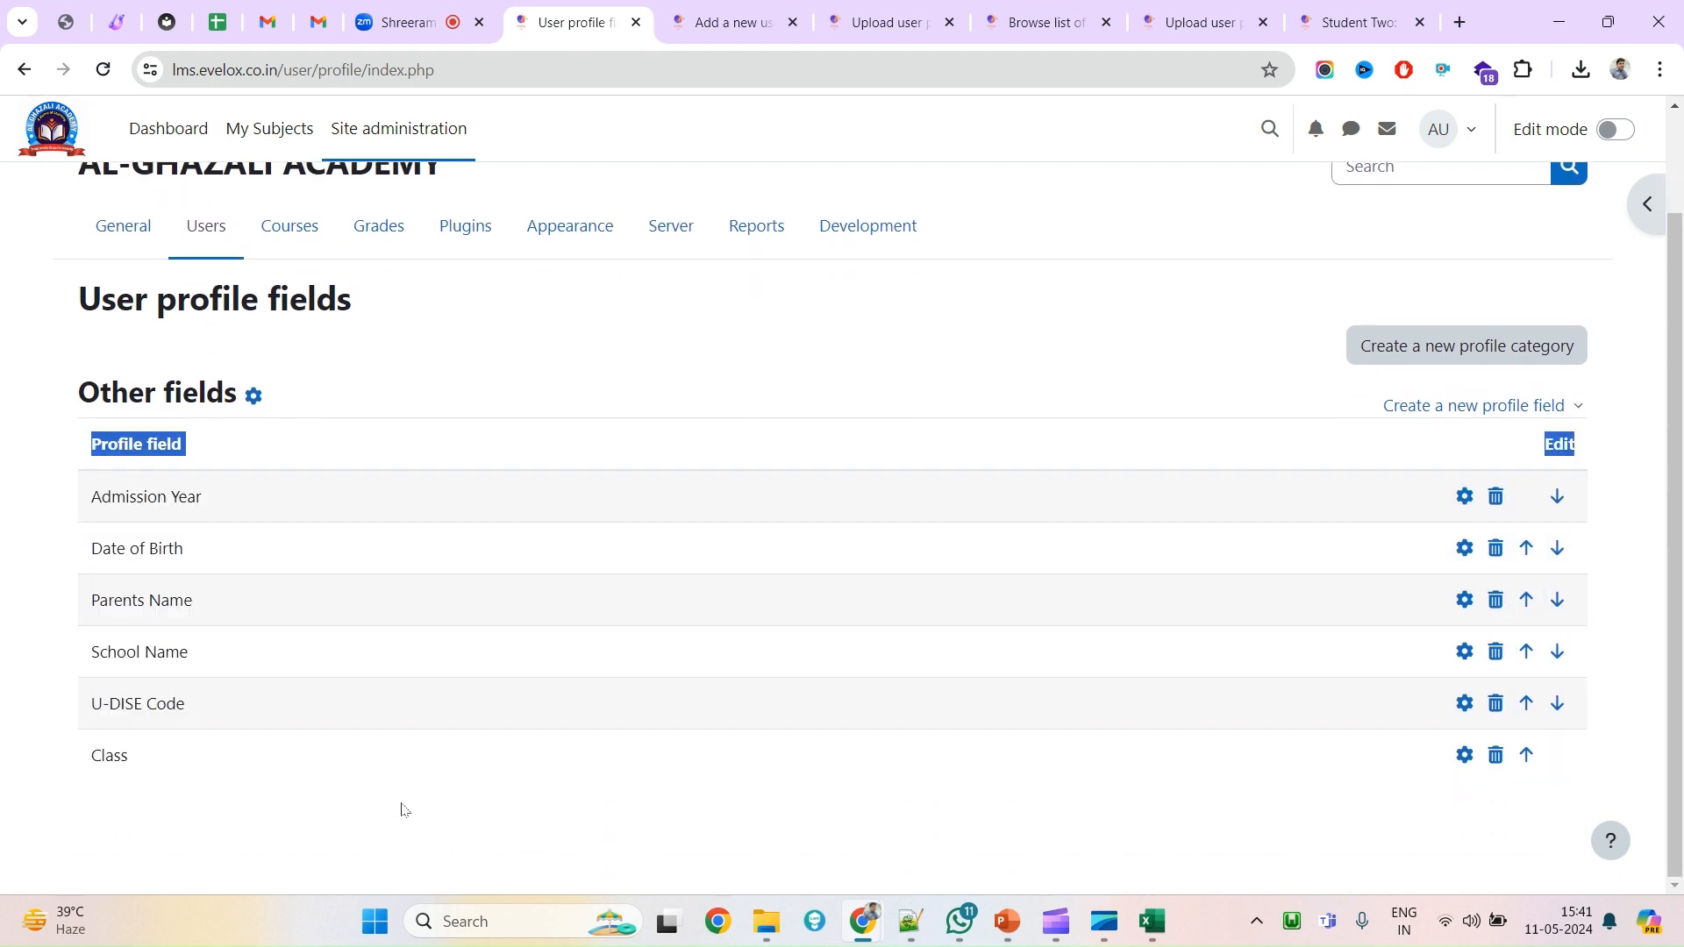
{"action": "left_click", "coordinate": [360, 819]}
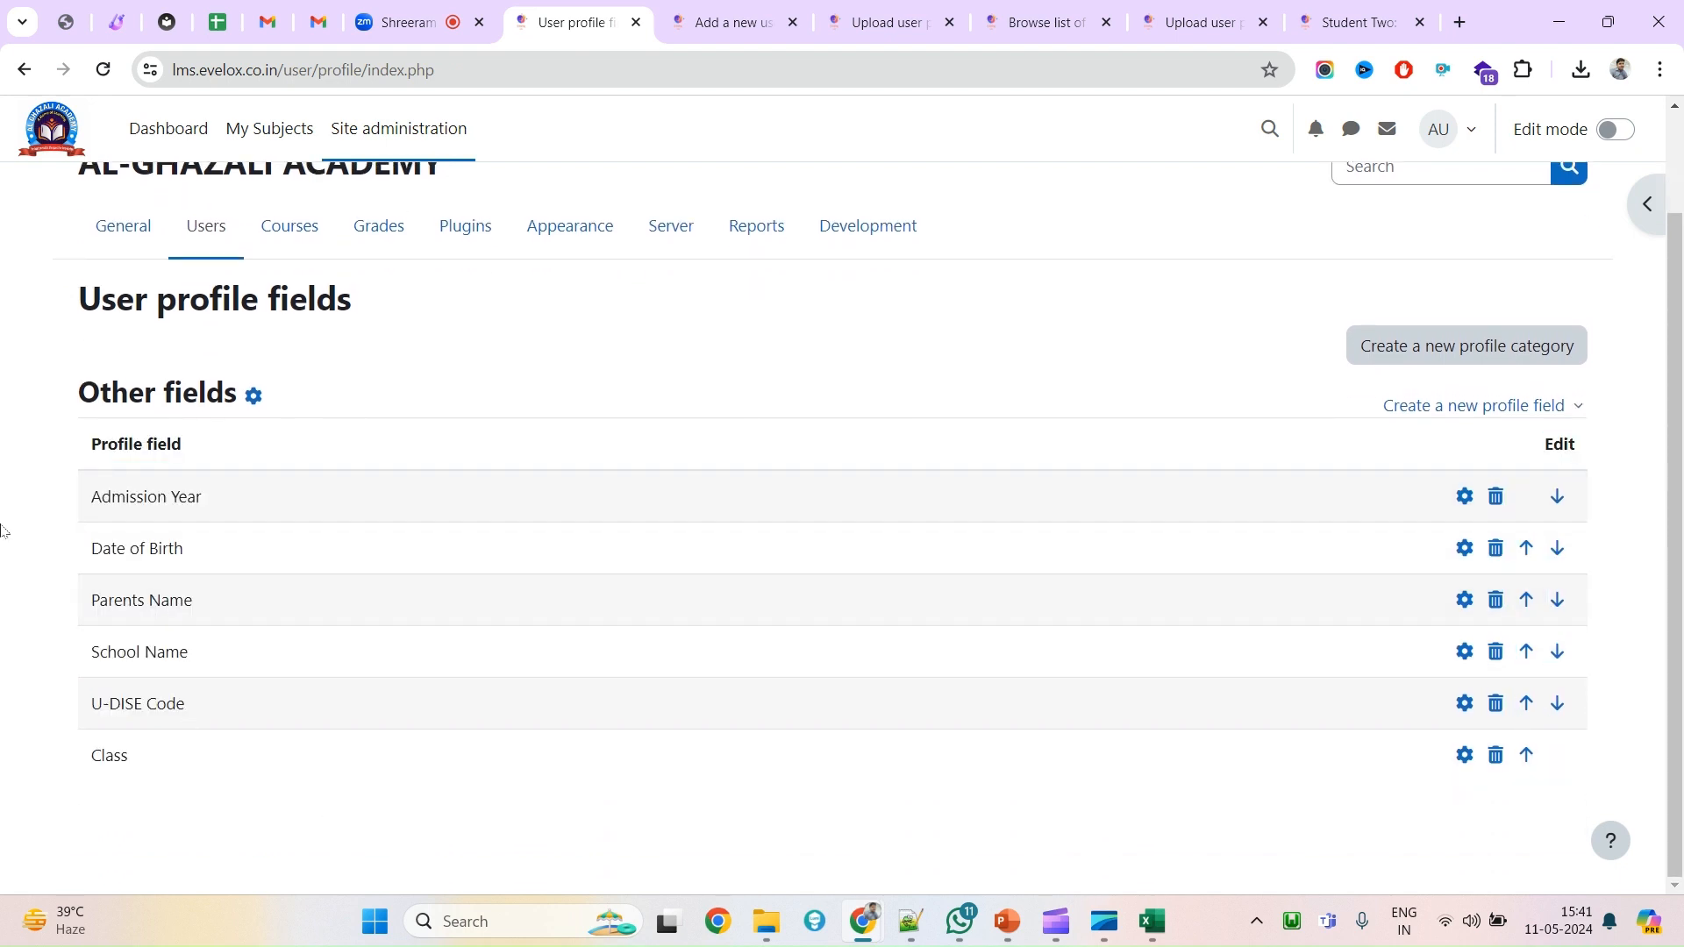
{"action": "left_click", "coordinate": [1543, 412]}
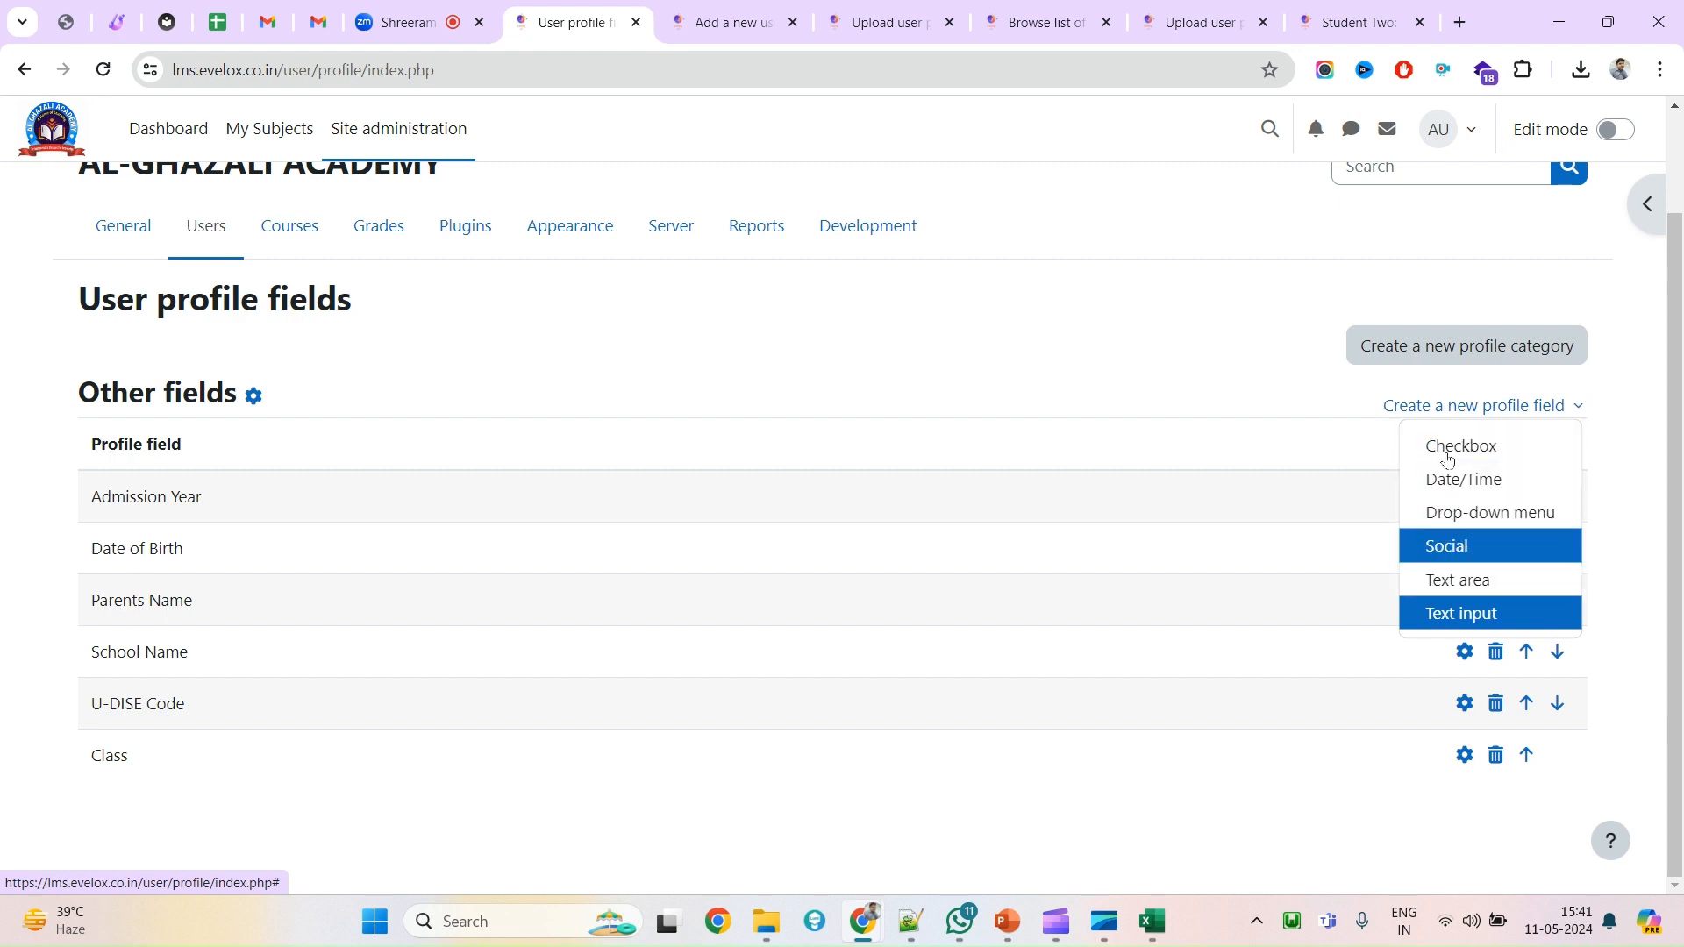
Create a Text input field with short name blood_group and name Blood Group.
{"action": "left_click", "coordinate": [1449, 622]}
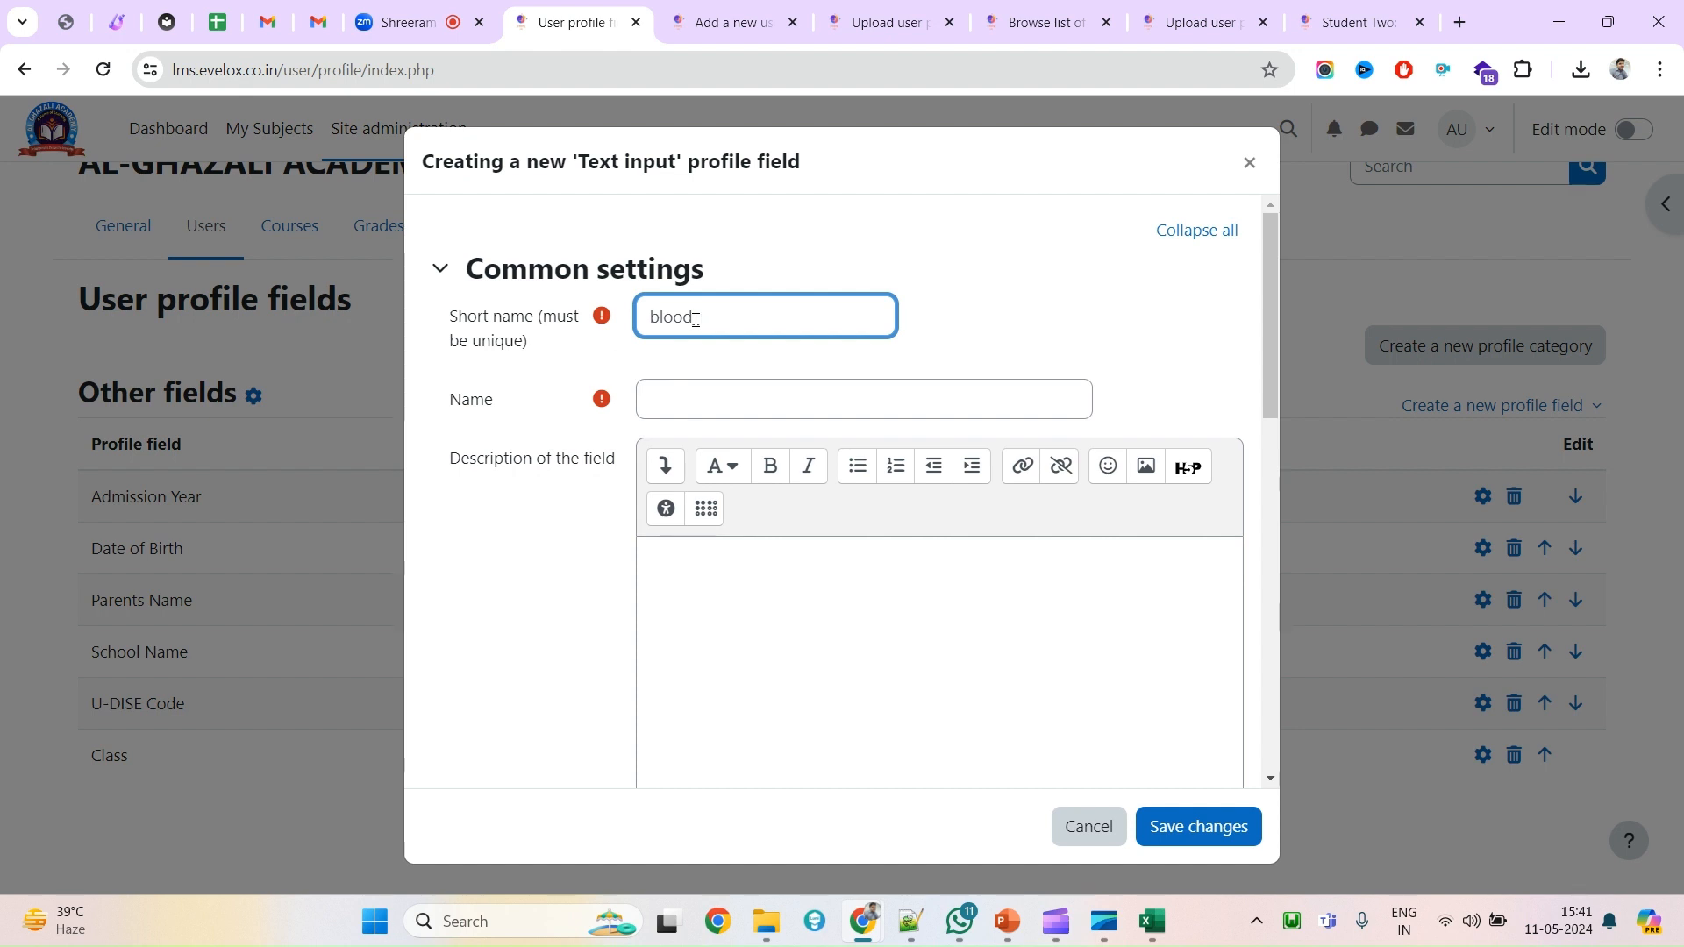
{"action": "type", "text": "group"}
{"action": "key", "text": "ctrl+a"}
{"action": "key", "text": "ctrl+c"}
{"action": "left_click", "coordinate": [710, 402]}
{"action": "key", "text": "ctrl+v"}
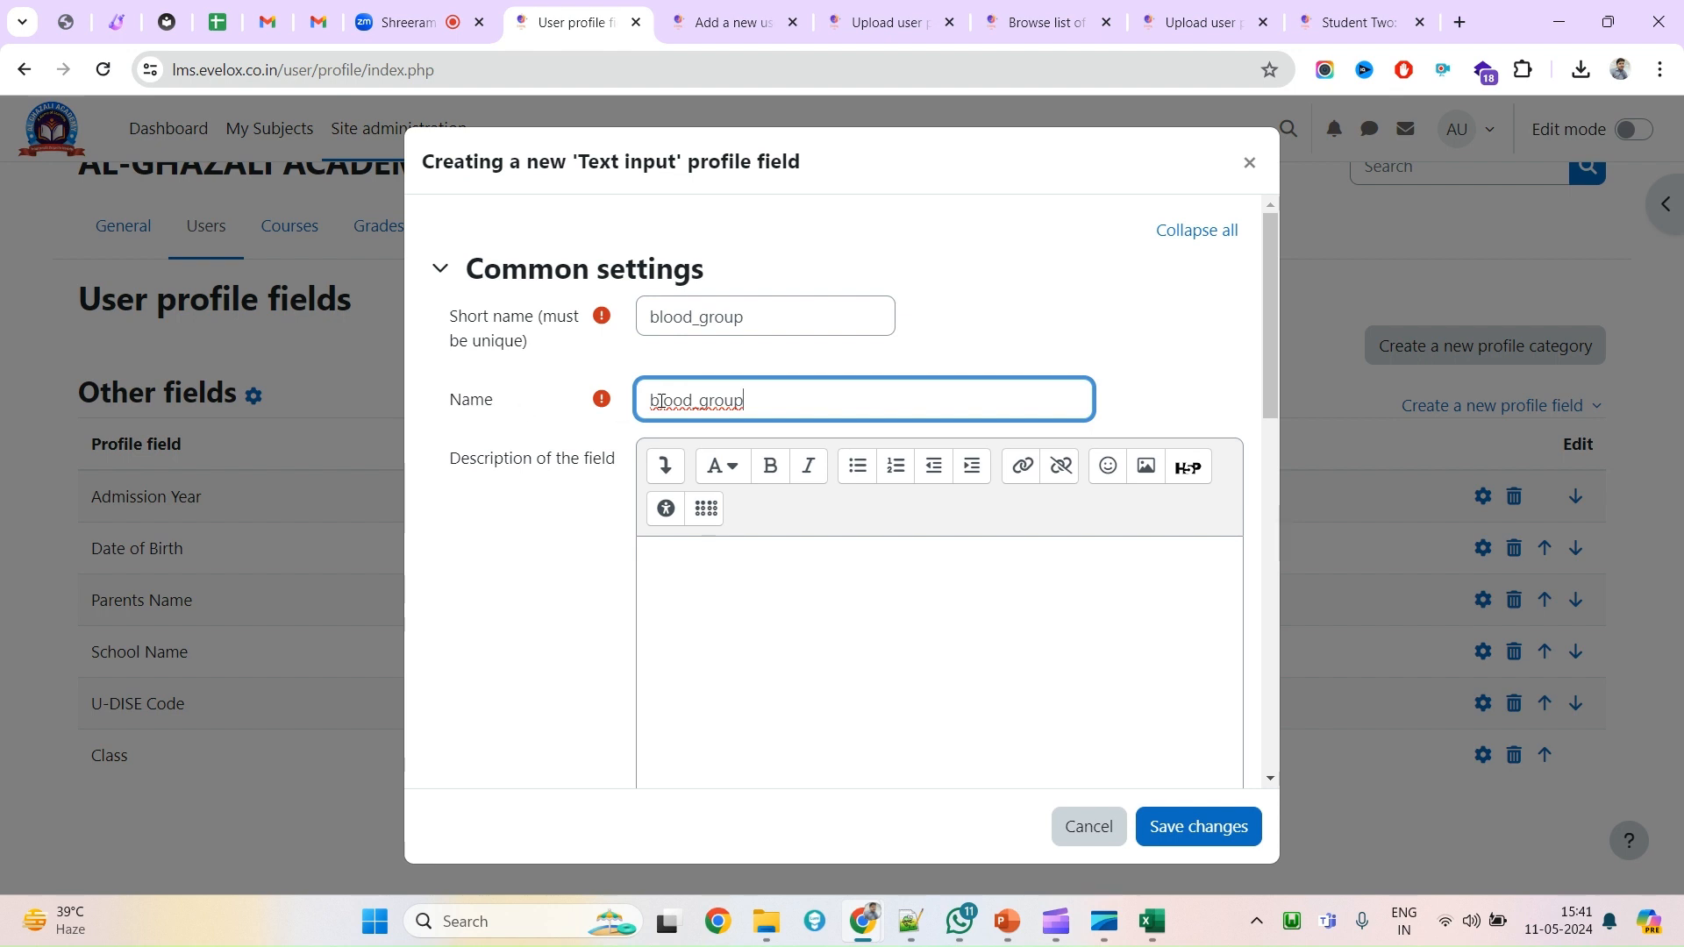
{"action": "left_click_drag", "start_coordinate": [659, 401], "coordinate": [624, 403]}
{"action": "type", "text": "Blood G"}
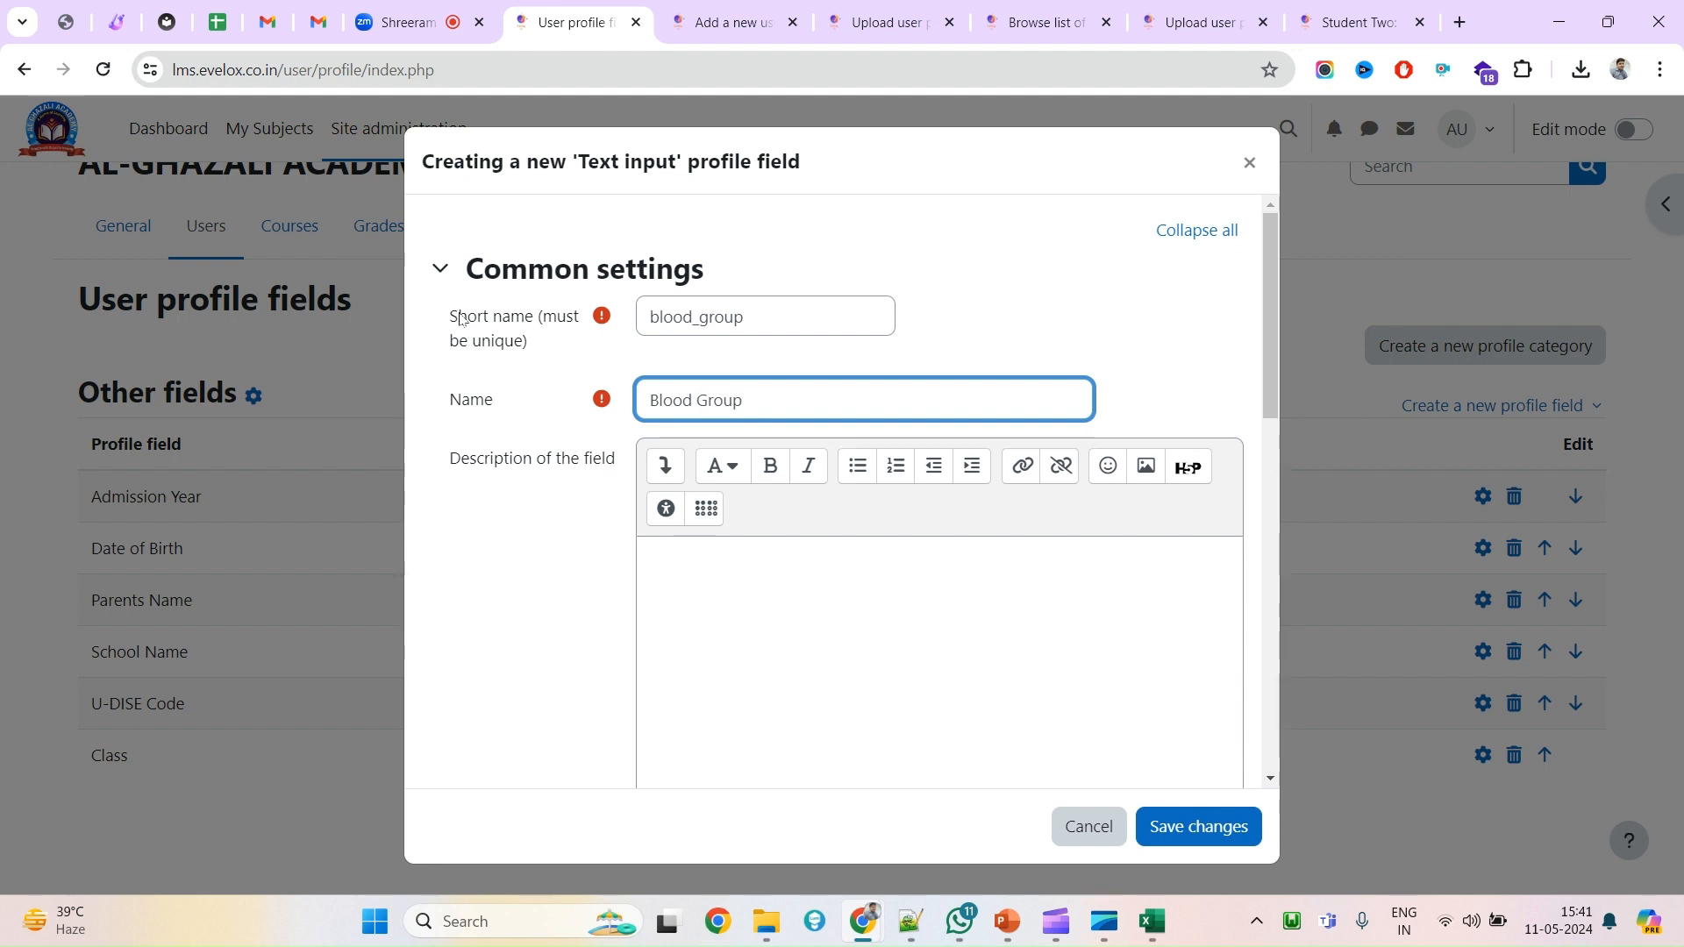
{"action": "left_click", "coordinate": [786, 323]}
{"action": "key", "text": "ctrl+a"}
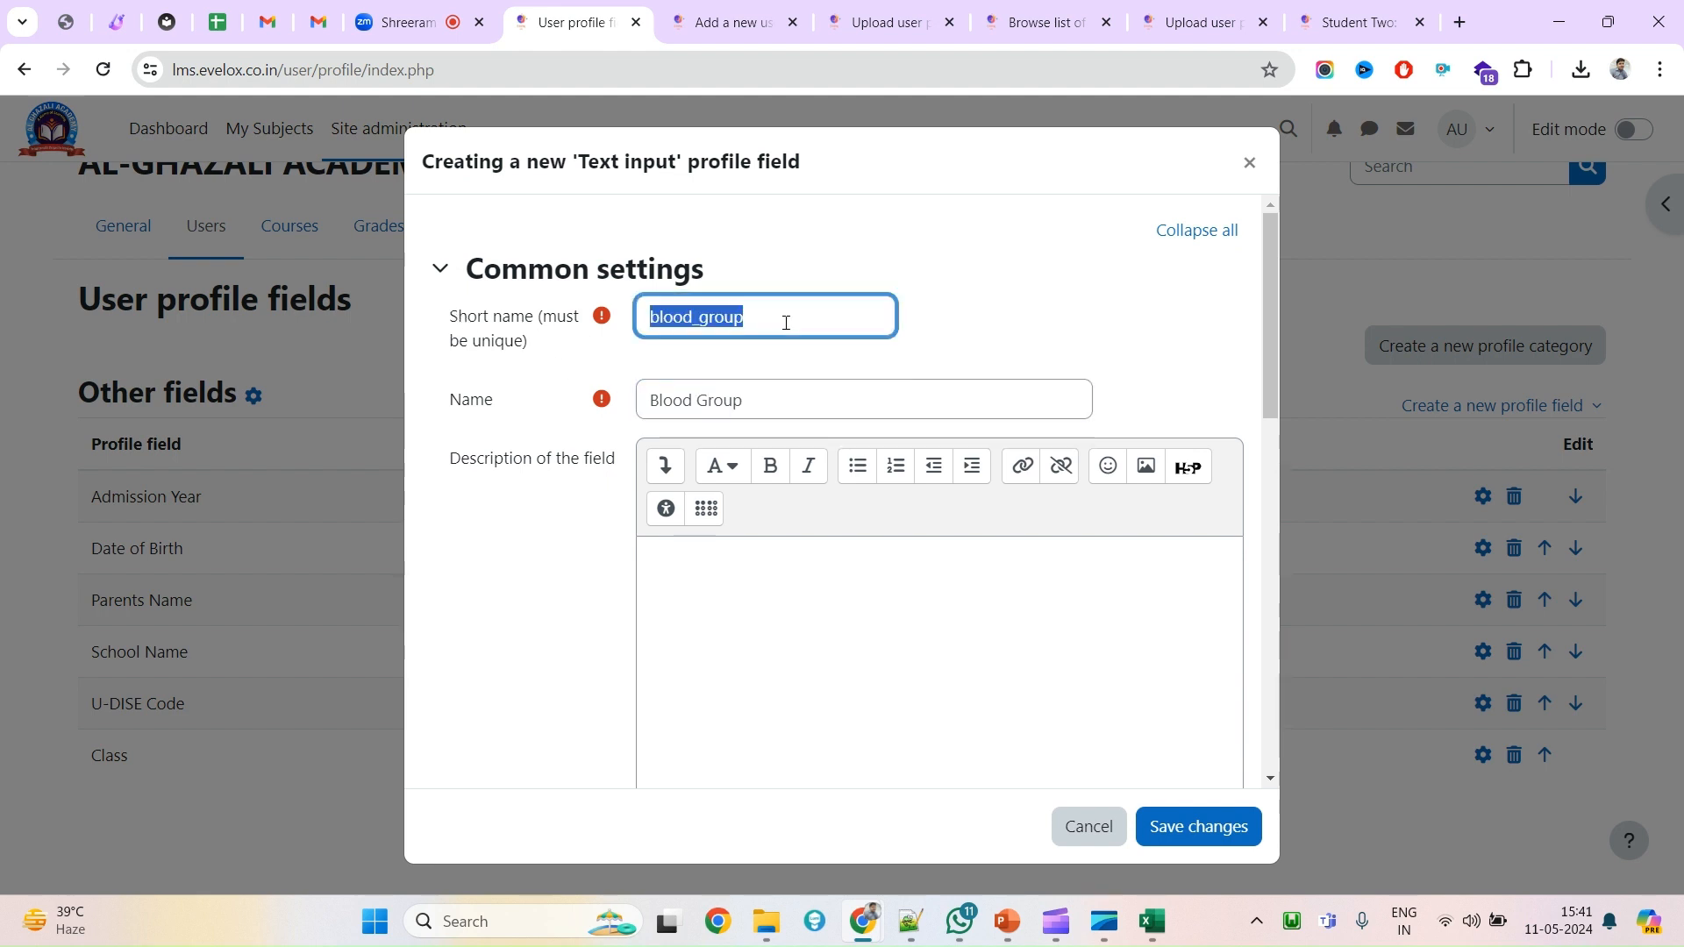
{"action": "left_click", "coordinate": [779, 399]}
{"action": "key", "text": "ctrl+a"}
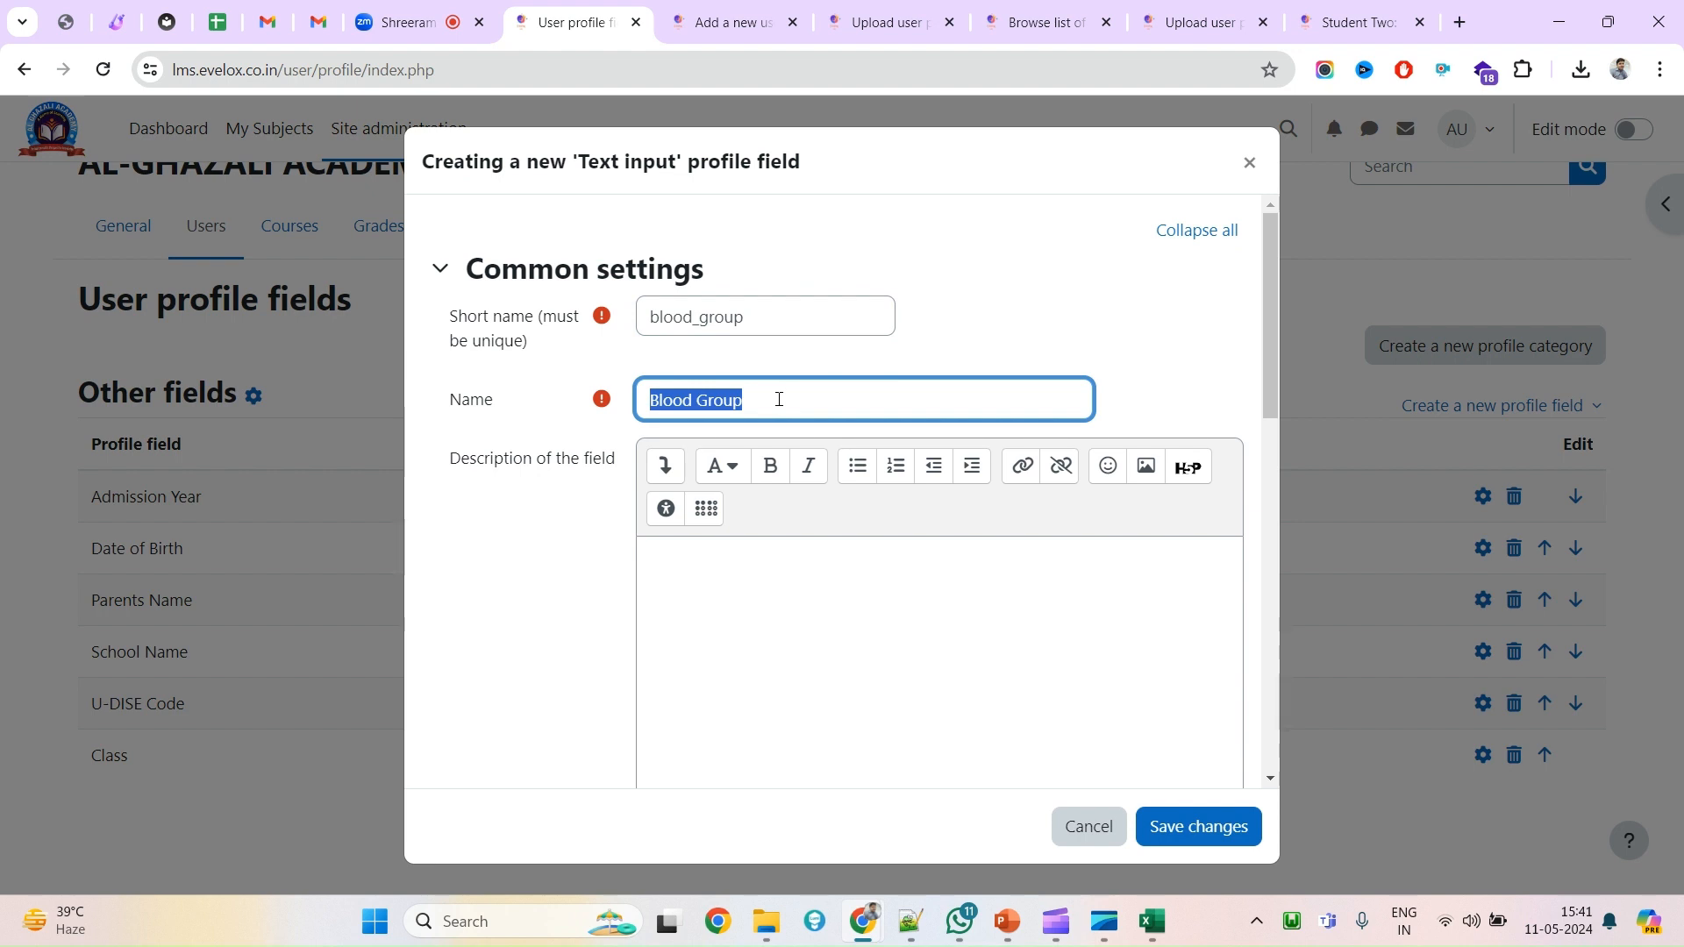
{"action": "left_click", "coordinate": [777, 318]}
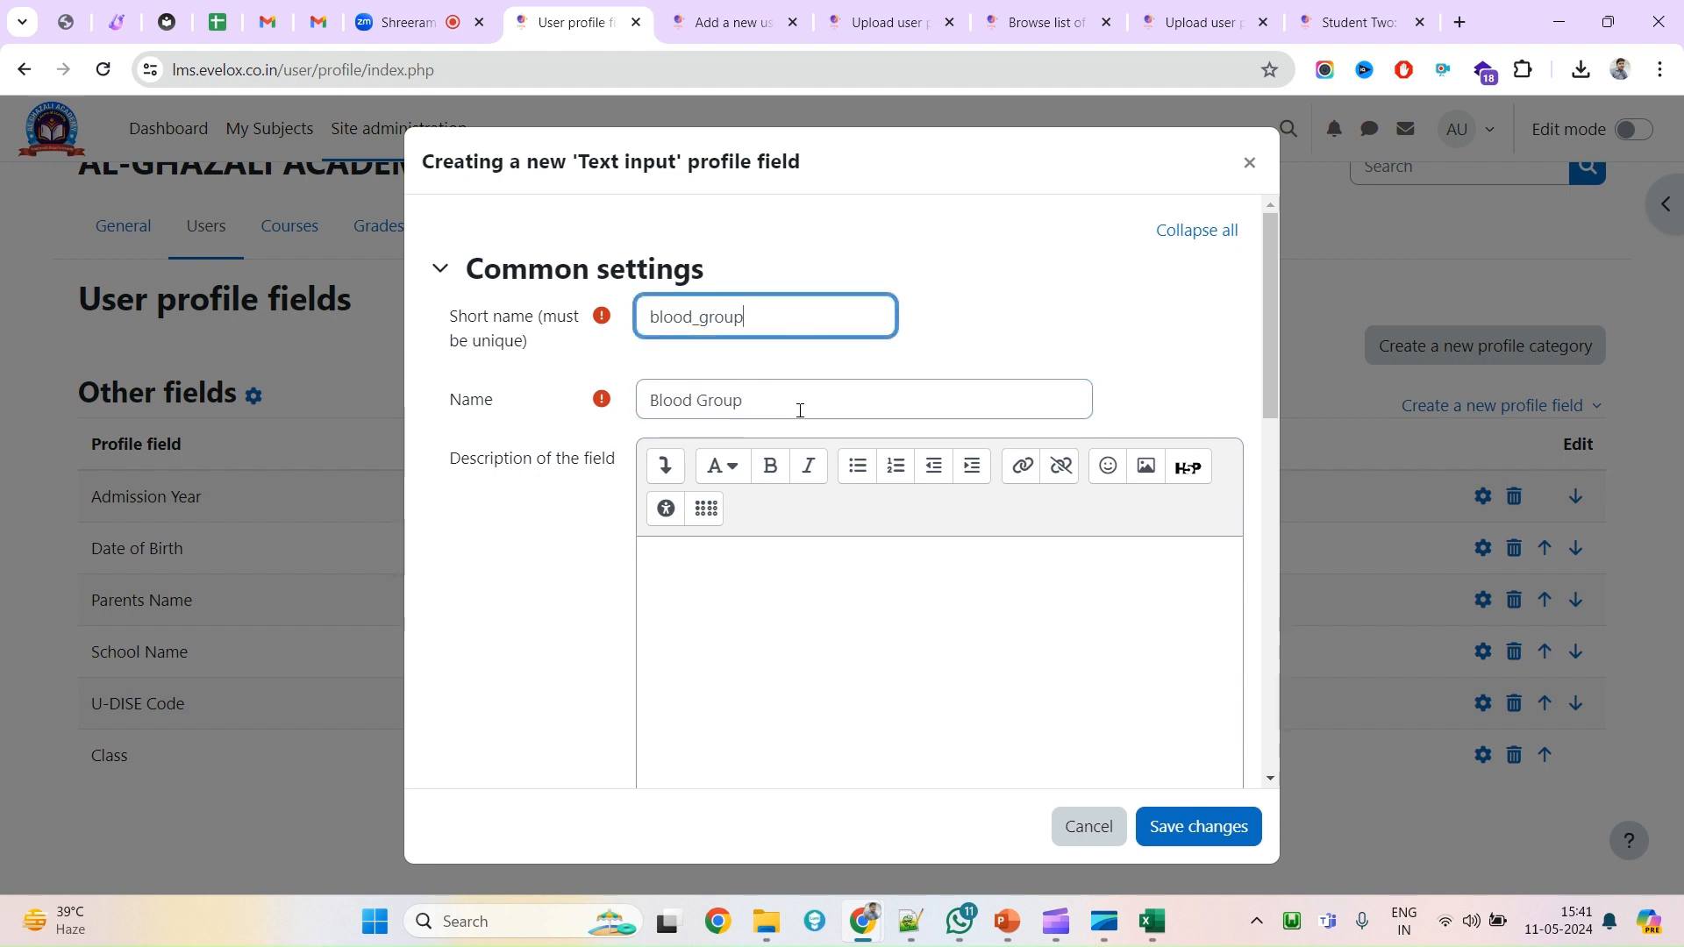
{"action": "left_click_drag", "start_coordinate": [799, 410], "coordinate": [645, 395]}
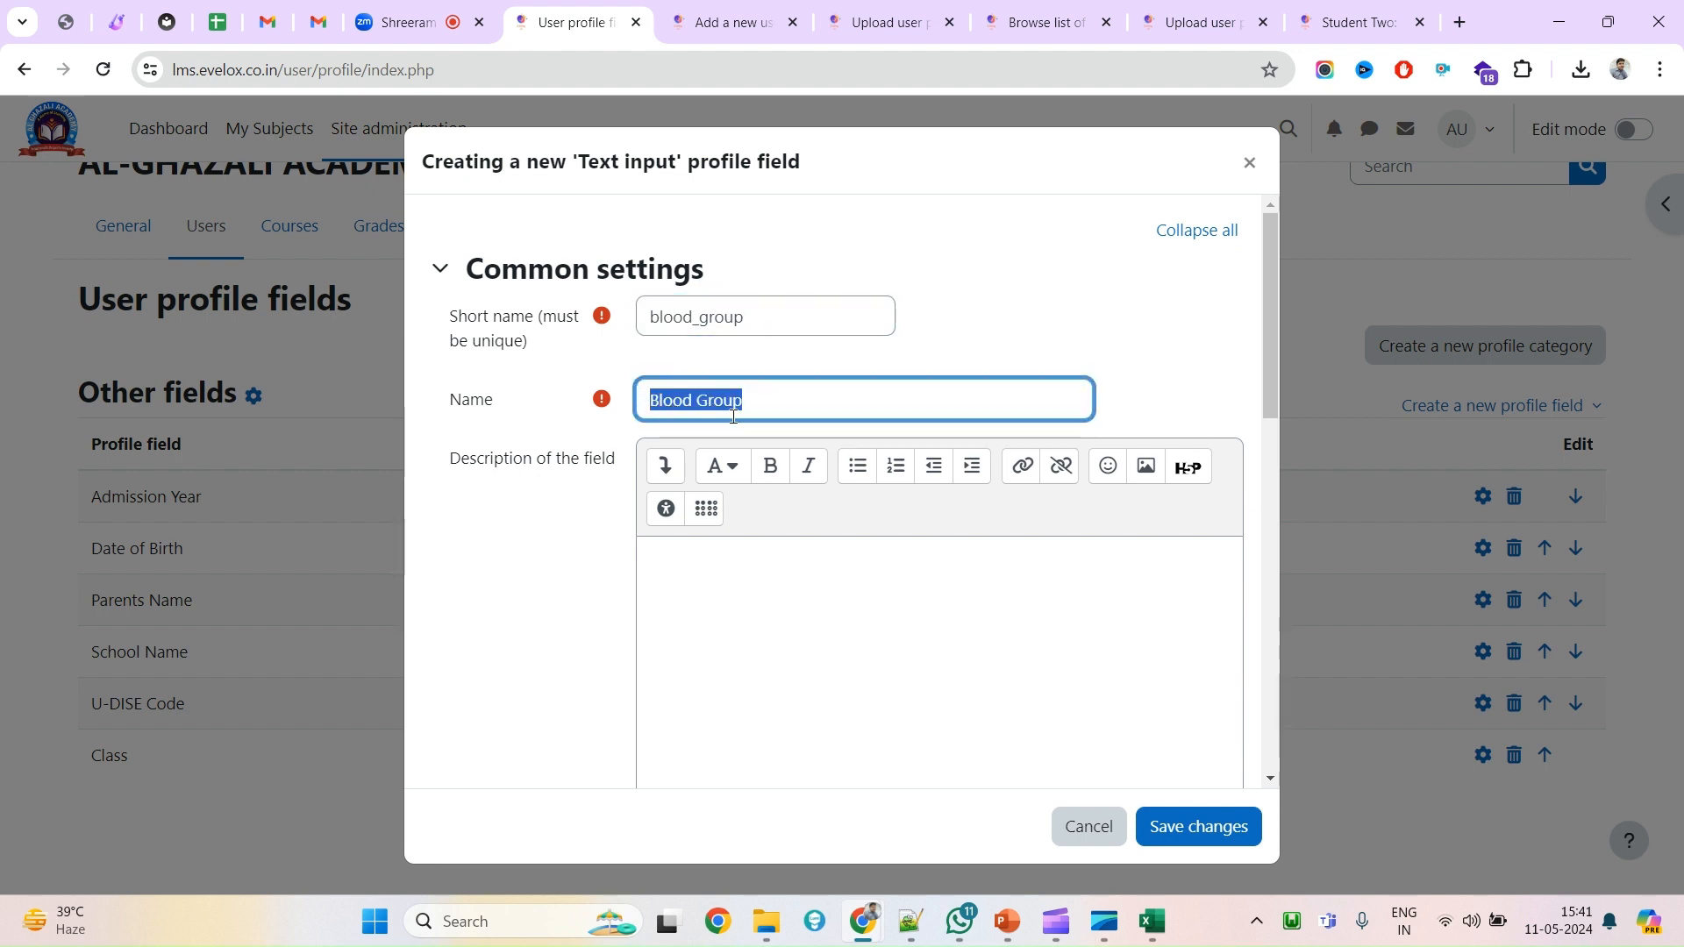
Keep the field optional in the Other fields category and save it.
{"action": "scroll", "coordinate": [799, 605], "scroll_direction": "down", "scroll_amount": 6}
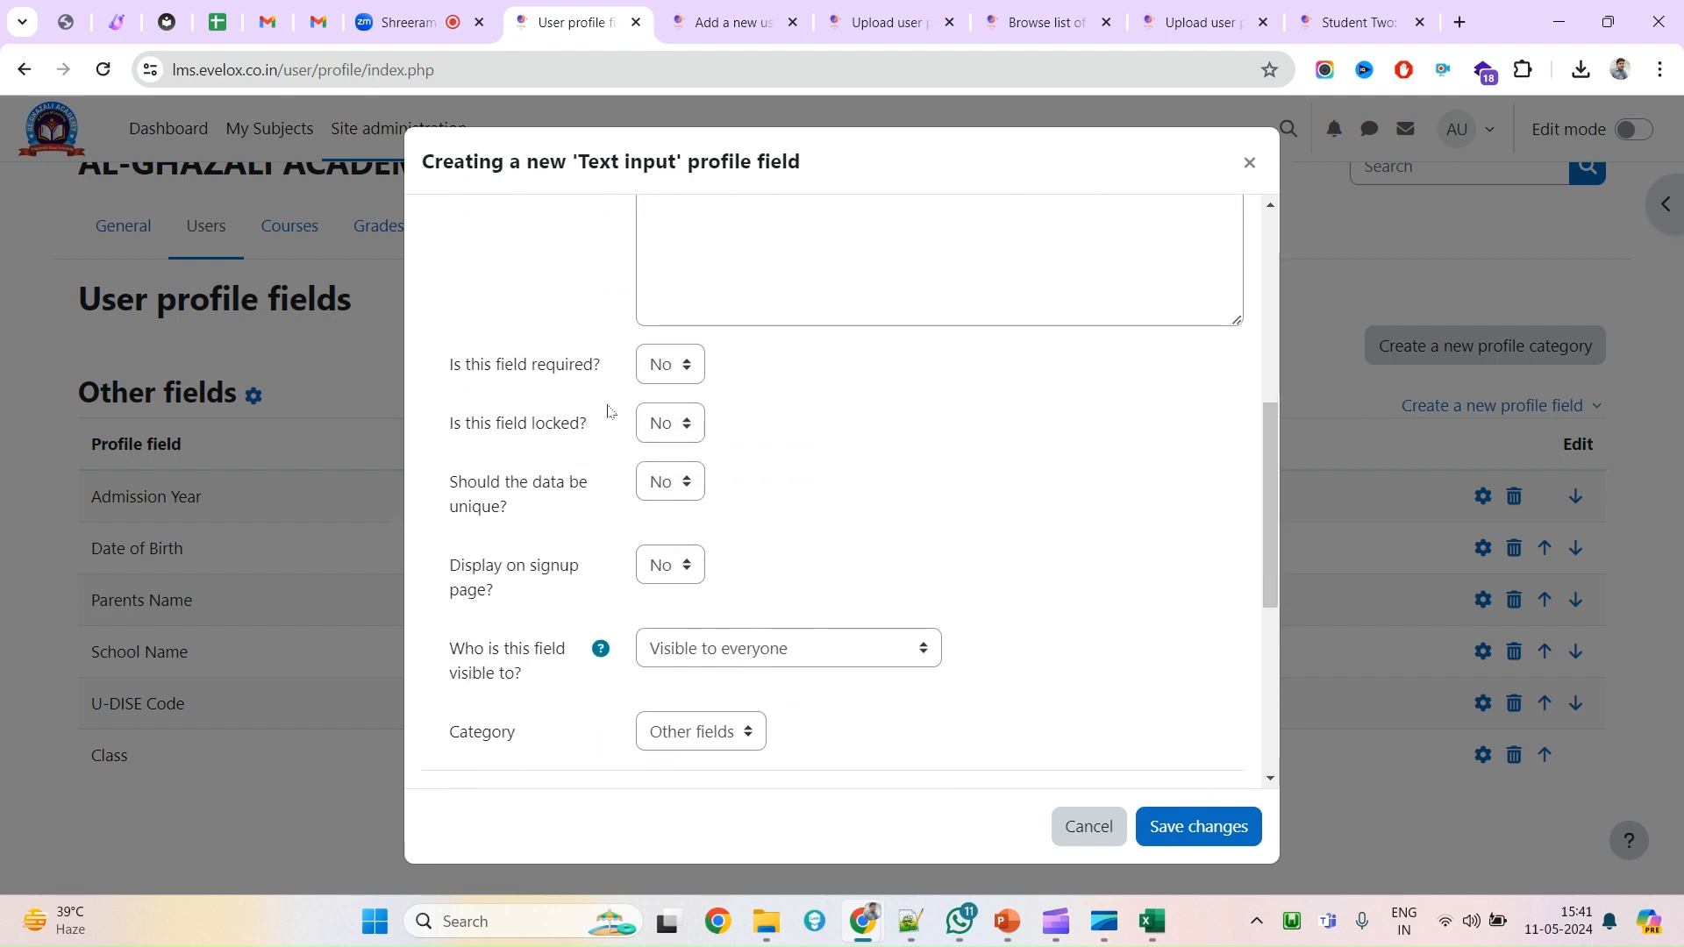
{"action": "left_click", "coordinate": [652, 378]}
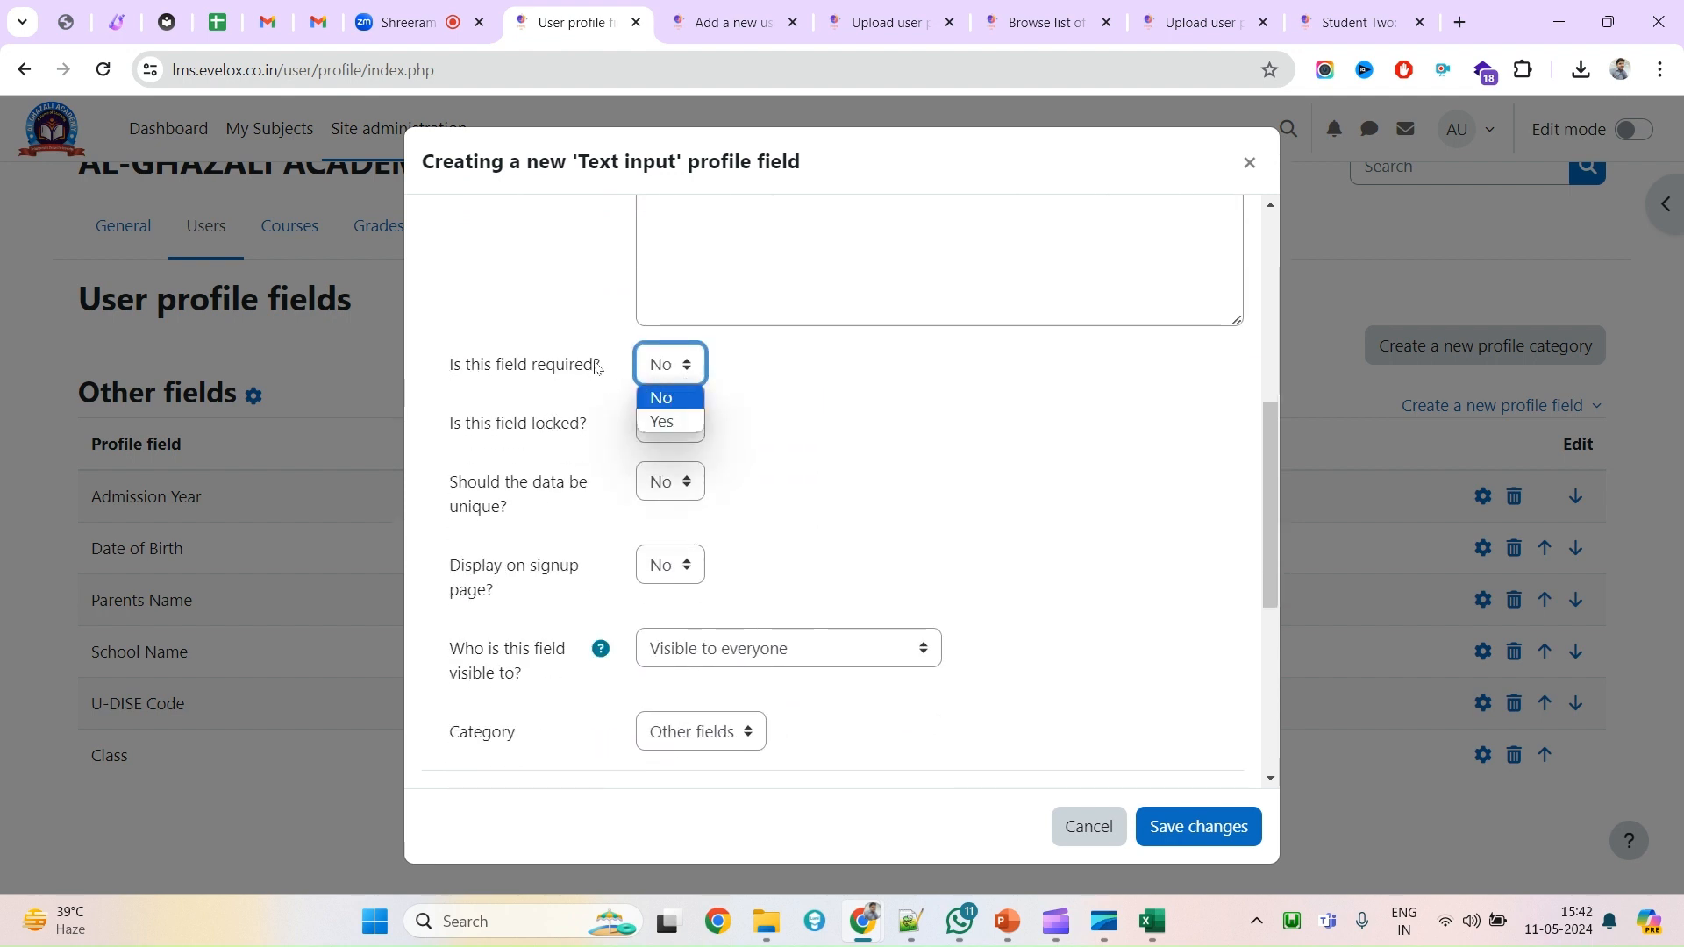
{"action": "left_click", "coordinate": [553, 487]}
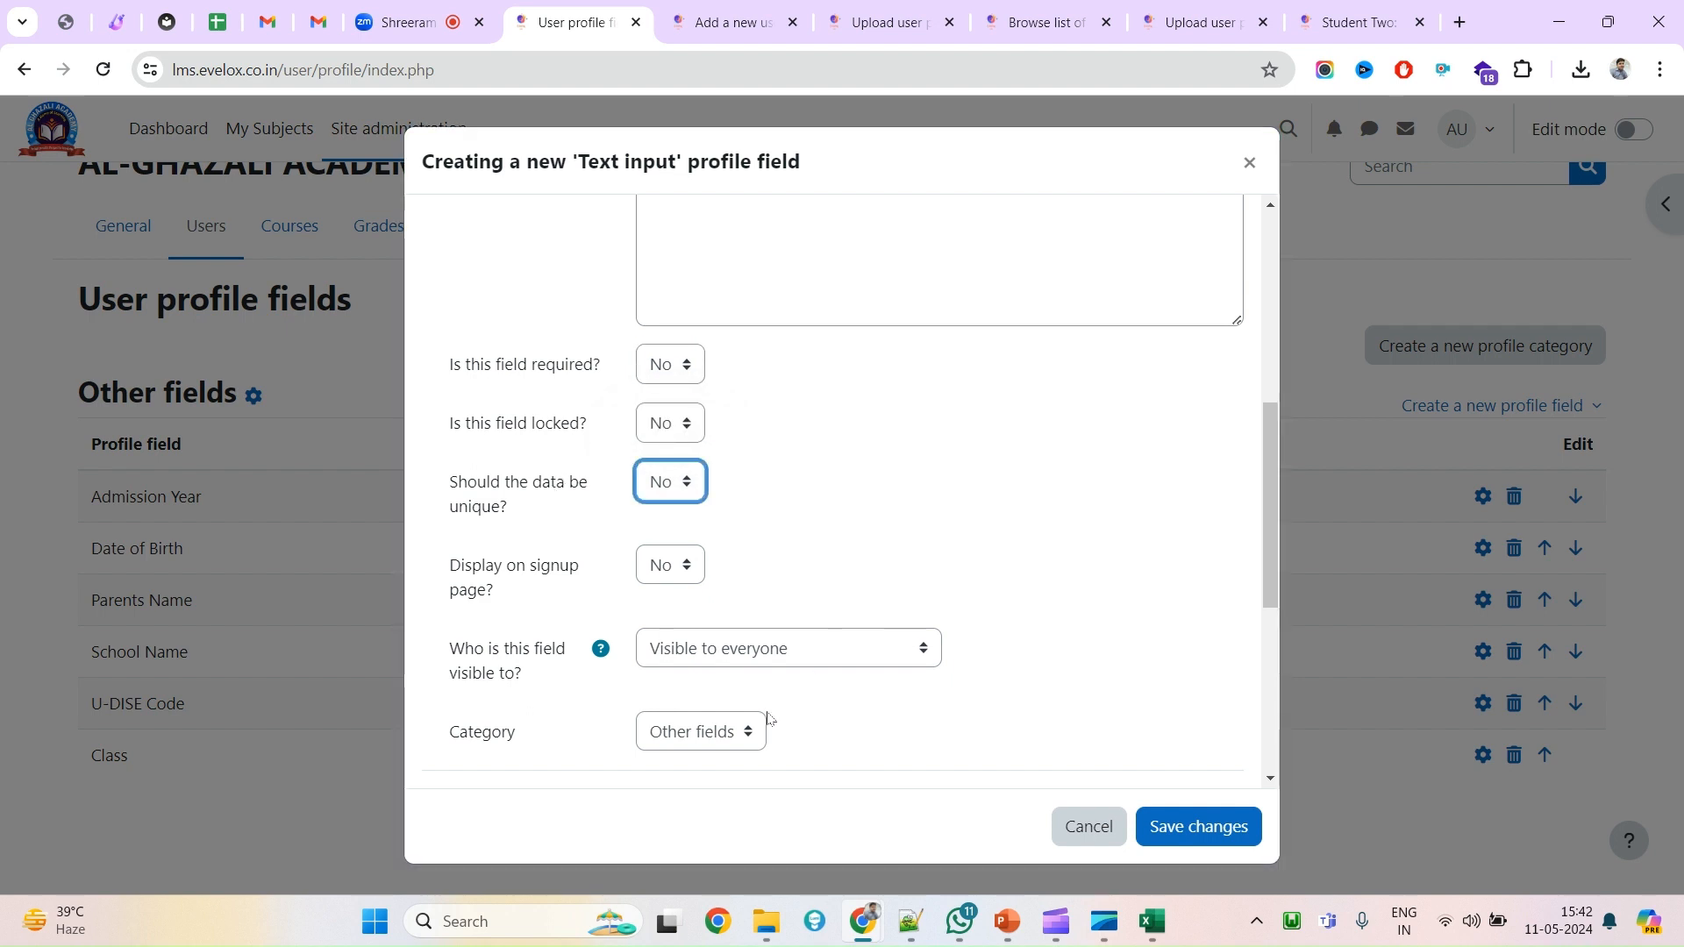
{"action": "left_click", "coordinate": [702, 736]}
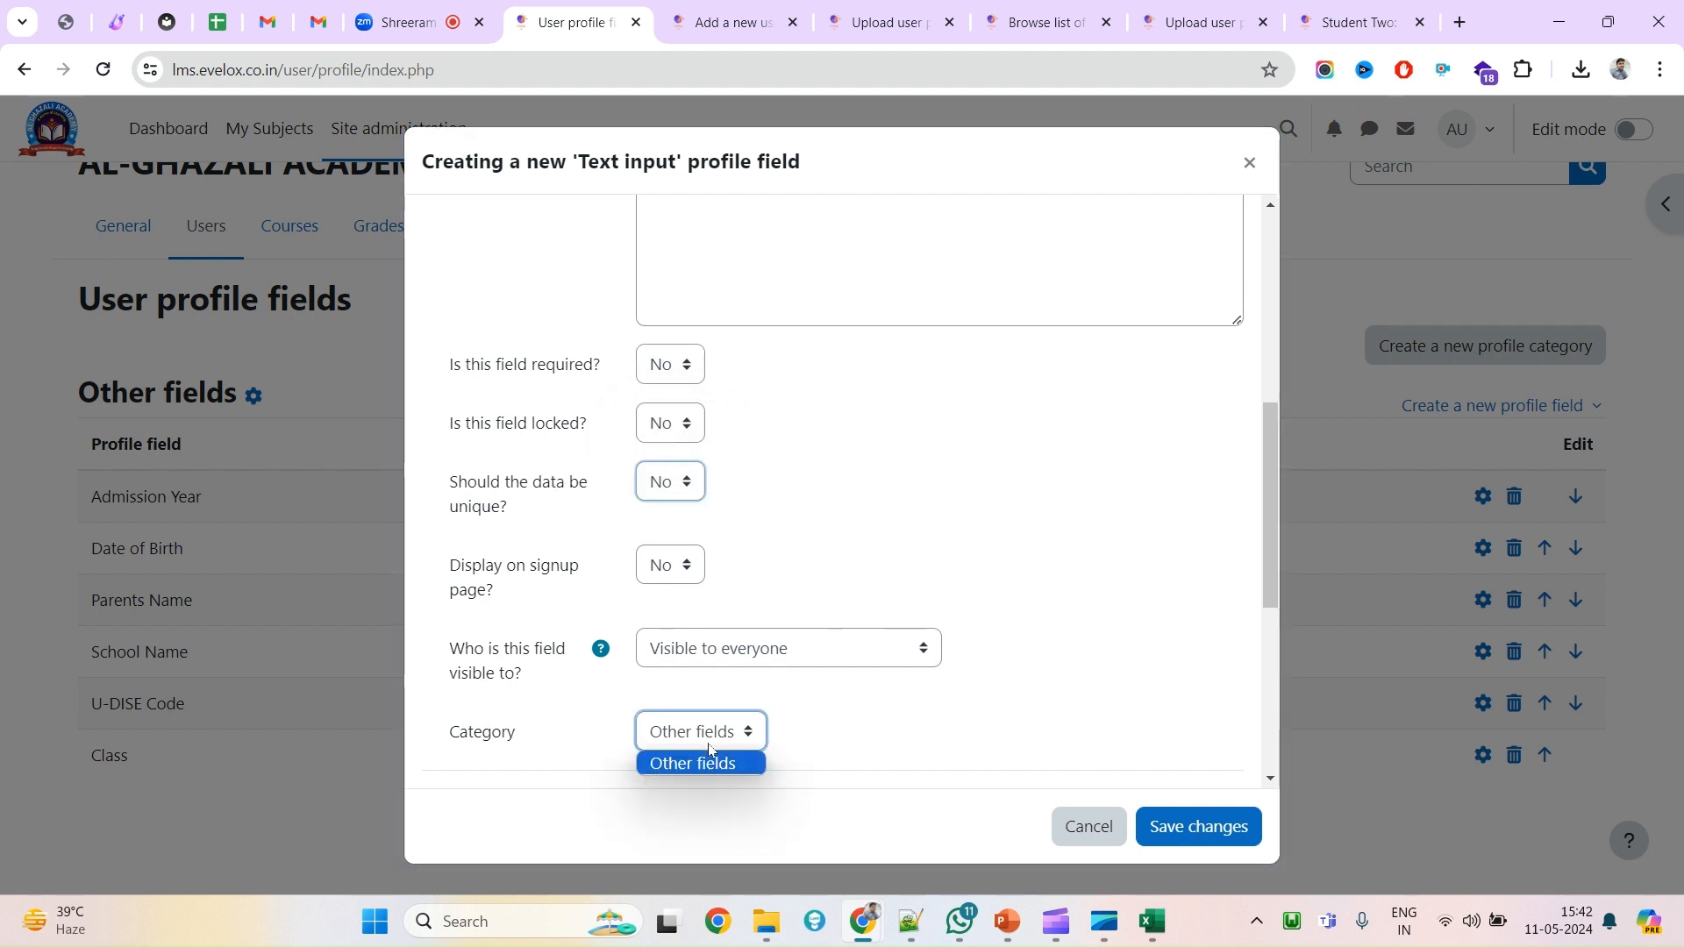
{"action": "left_click", "coordinate": [1195, 827]}
{"action": "left_click", "coordinate": [1197, 828]}
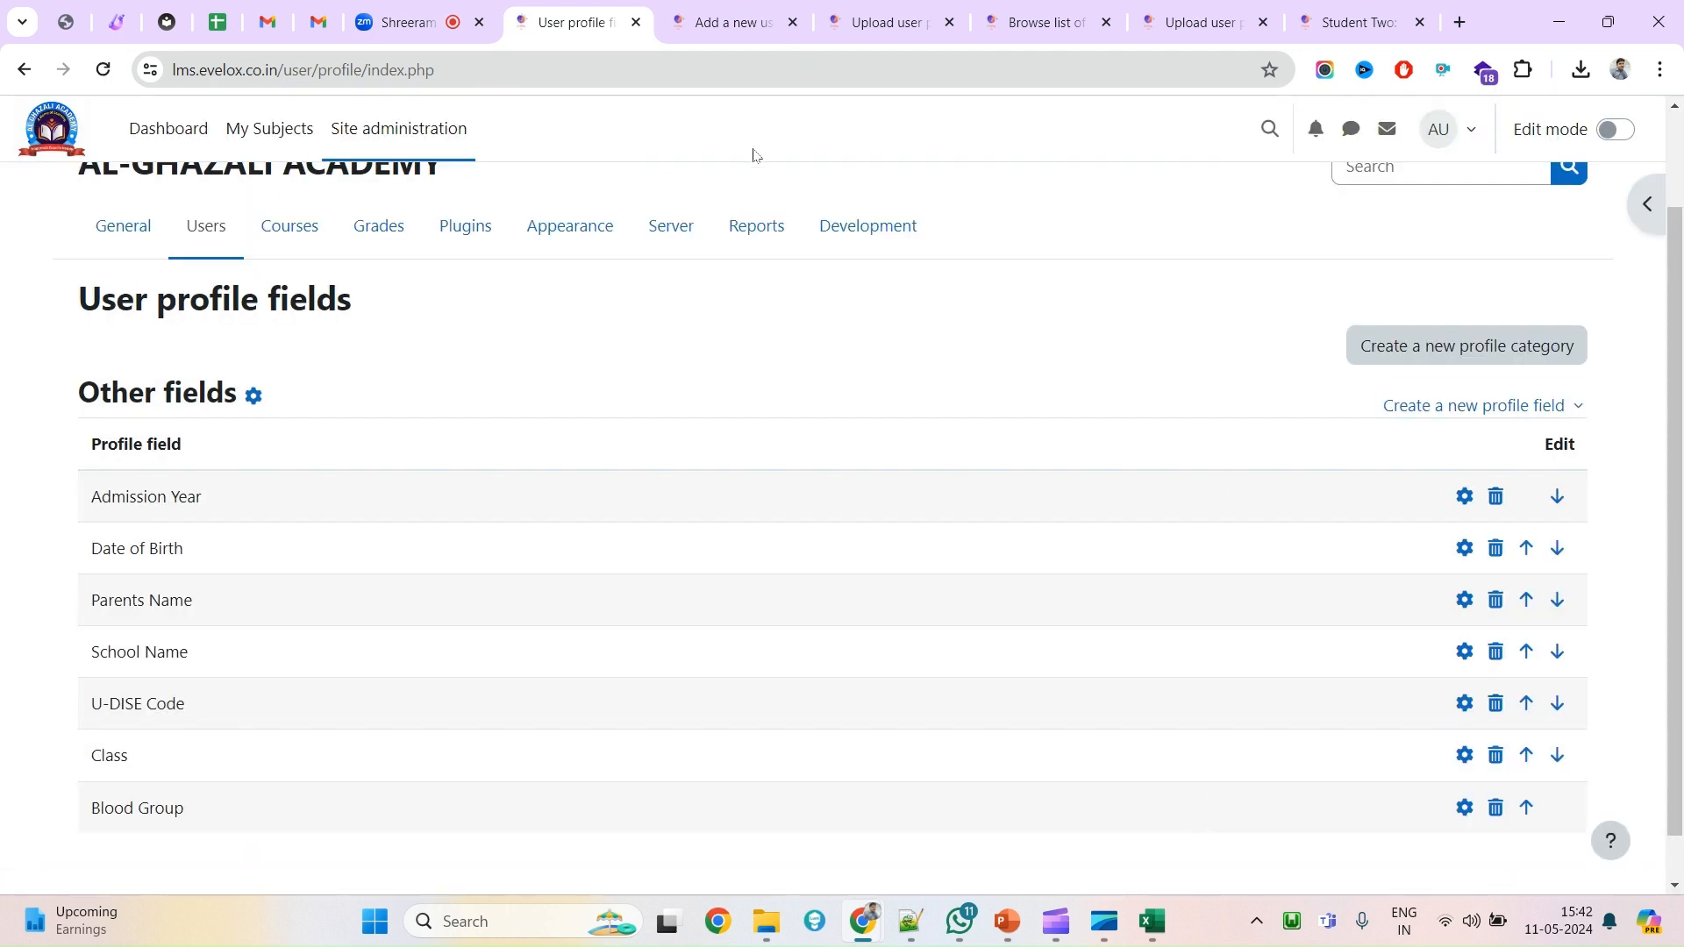
Switch to the Add a new user form and search it for 'bloo'.
{"action": "scroll", "coordinate": [661, 605], "scroll_direction": "down", "scroll_amount": 1}
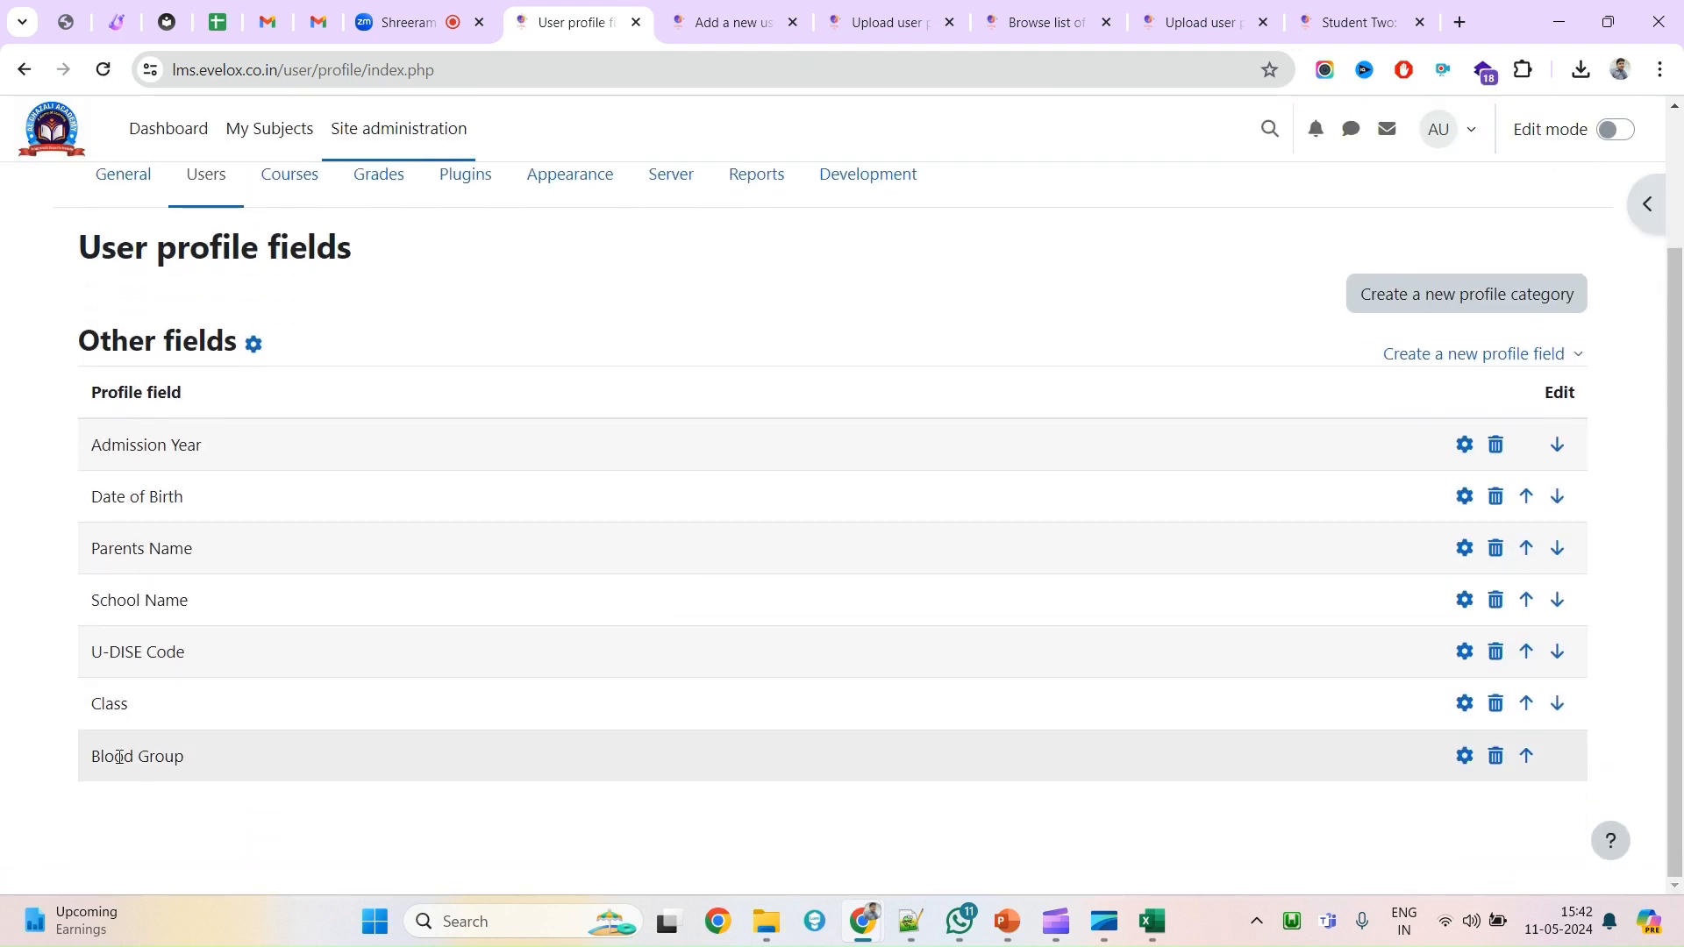
{"action": "triple_click", "coordinate": [119, 756]}
{"action": "left_click", "coordinate": [733, 22]}
{"action": "key", "text": "ctrl+f"}
{"action": "type", "text": "bloo"}
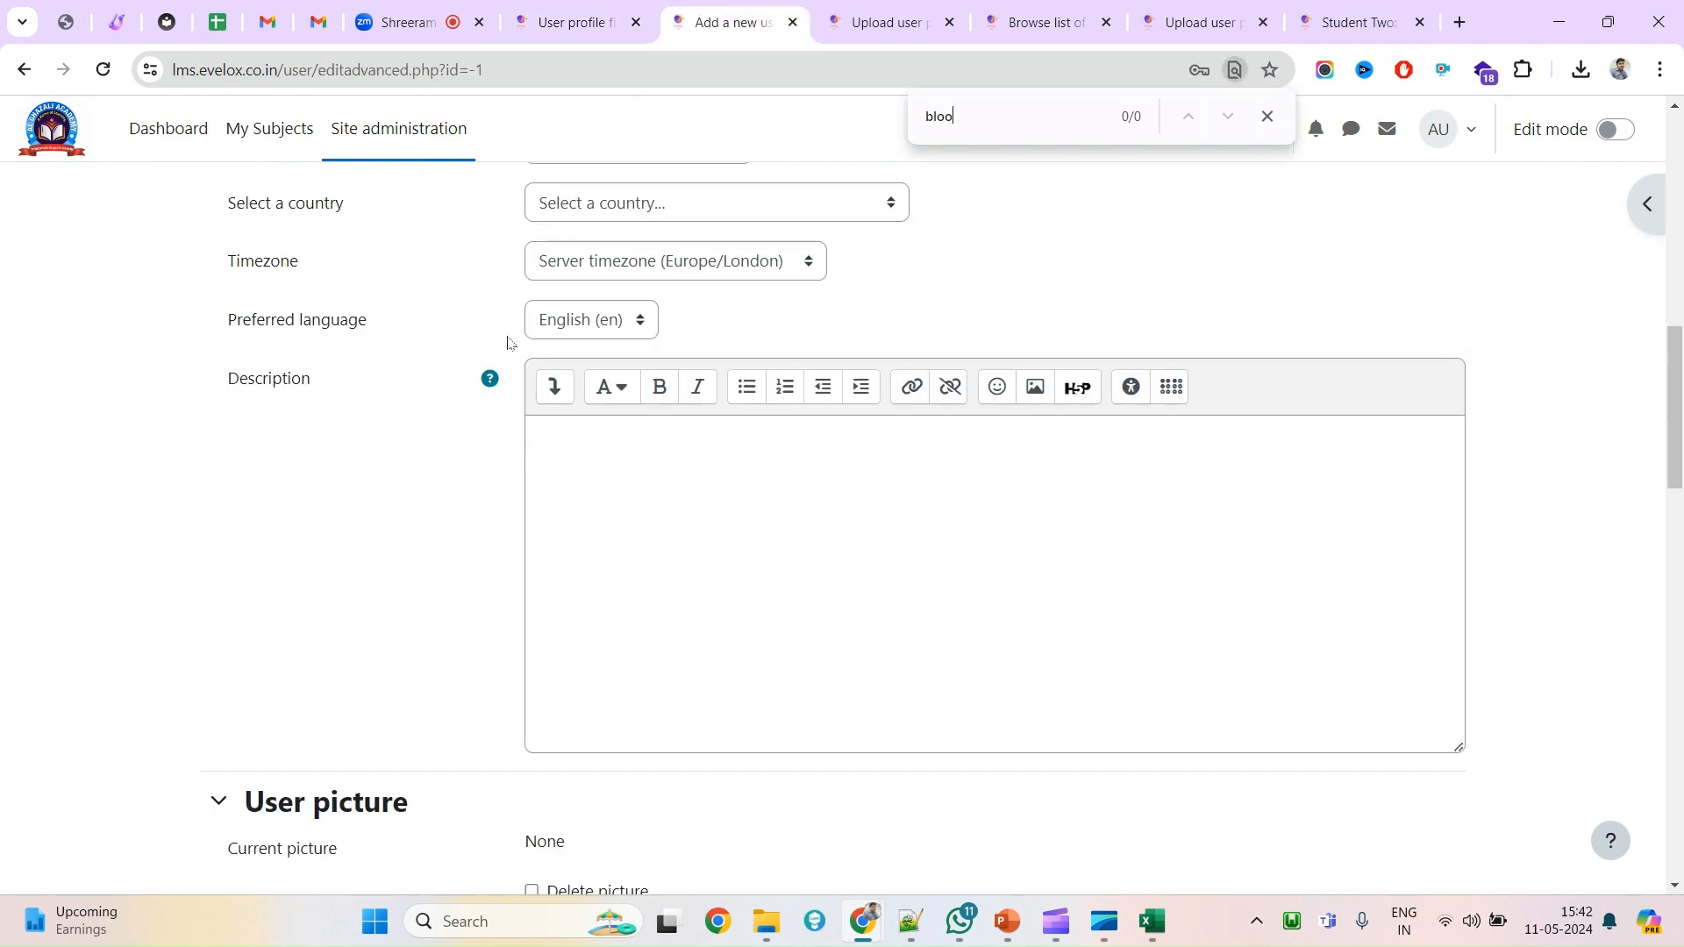
{"action": "scroll", "coordinate": [507, 342], "scroll_direction": "down", "scroll_amount": 1}
{"action": "scroll", "coordinate": [327, 553], "scroll_direction": "up", "scroll_amount": 12}
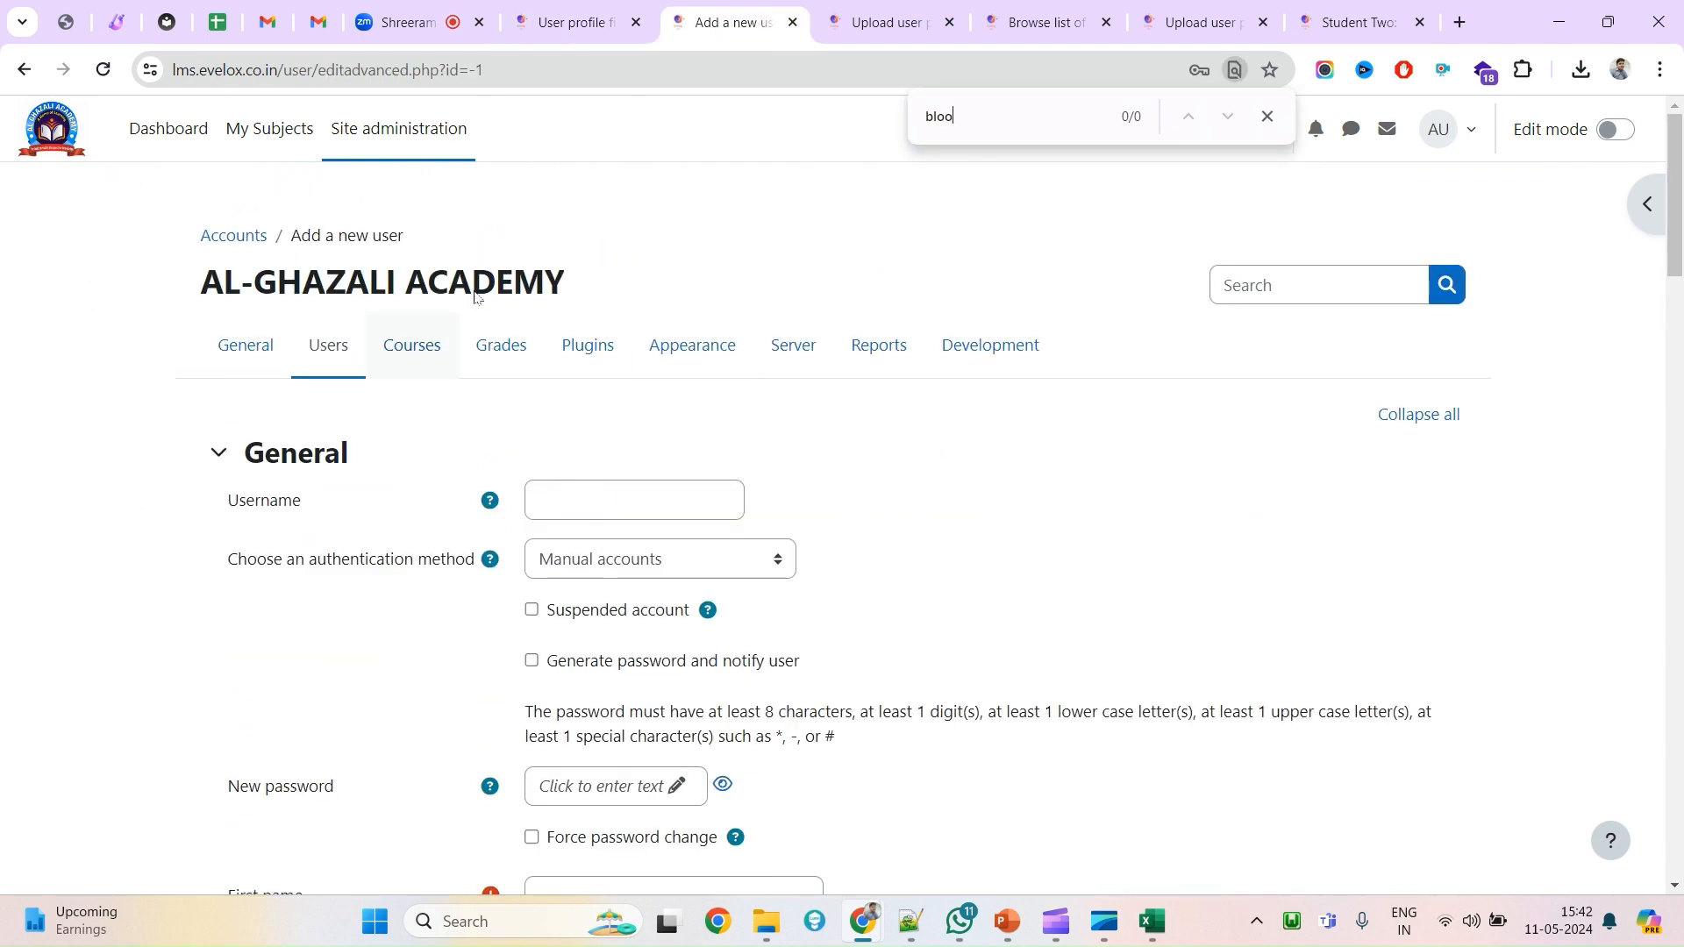
Reload the form and find Blood Group beneath Class under Other fields.
{"action": "right_click", "coordinate": [591, 207]}
{"action": "left_click", "coordinate": [658, 297]}
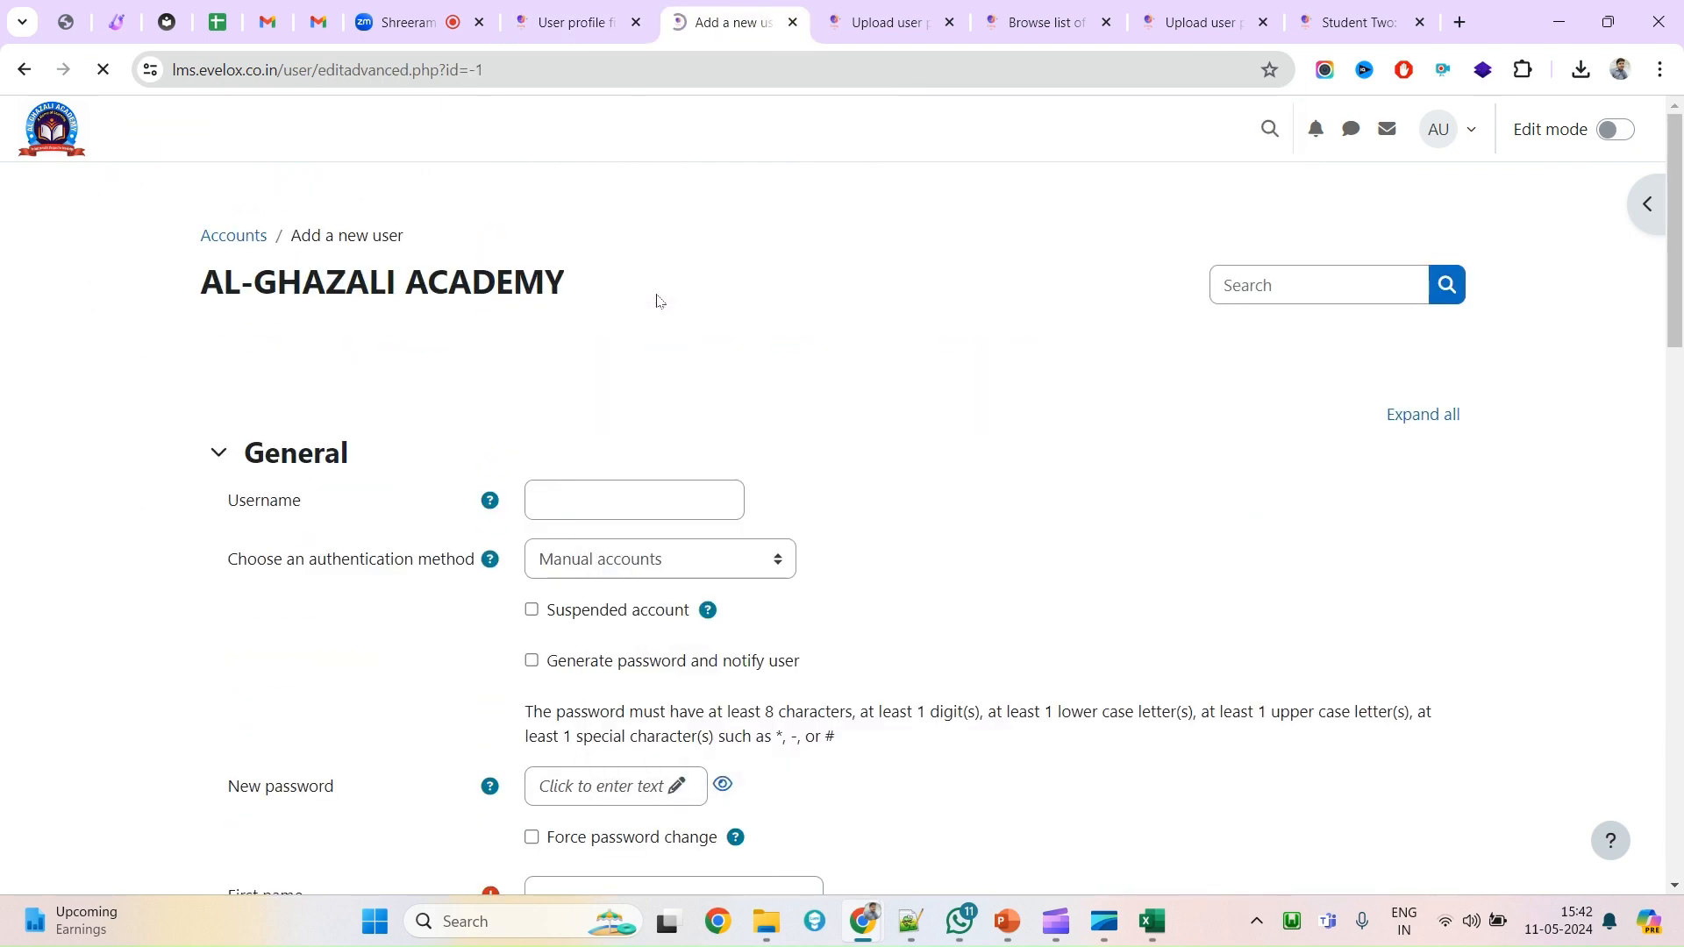
{"action": "scroll", "coordinate": [680, 426], "scroll_direction": "down", "scroll_amount": 20}
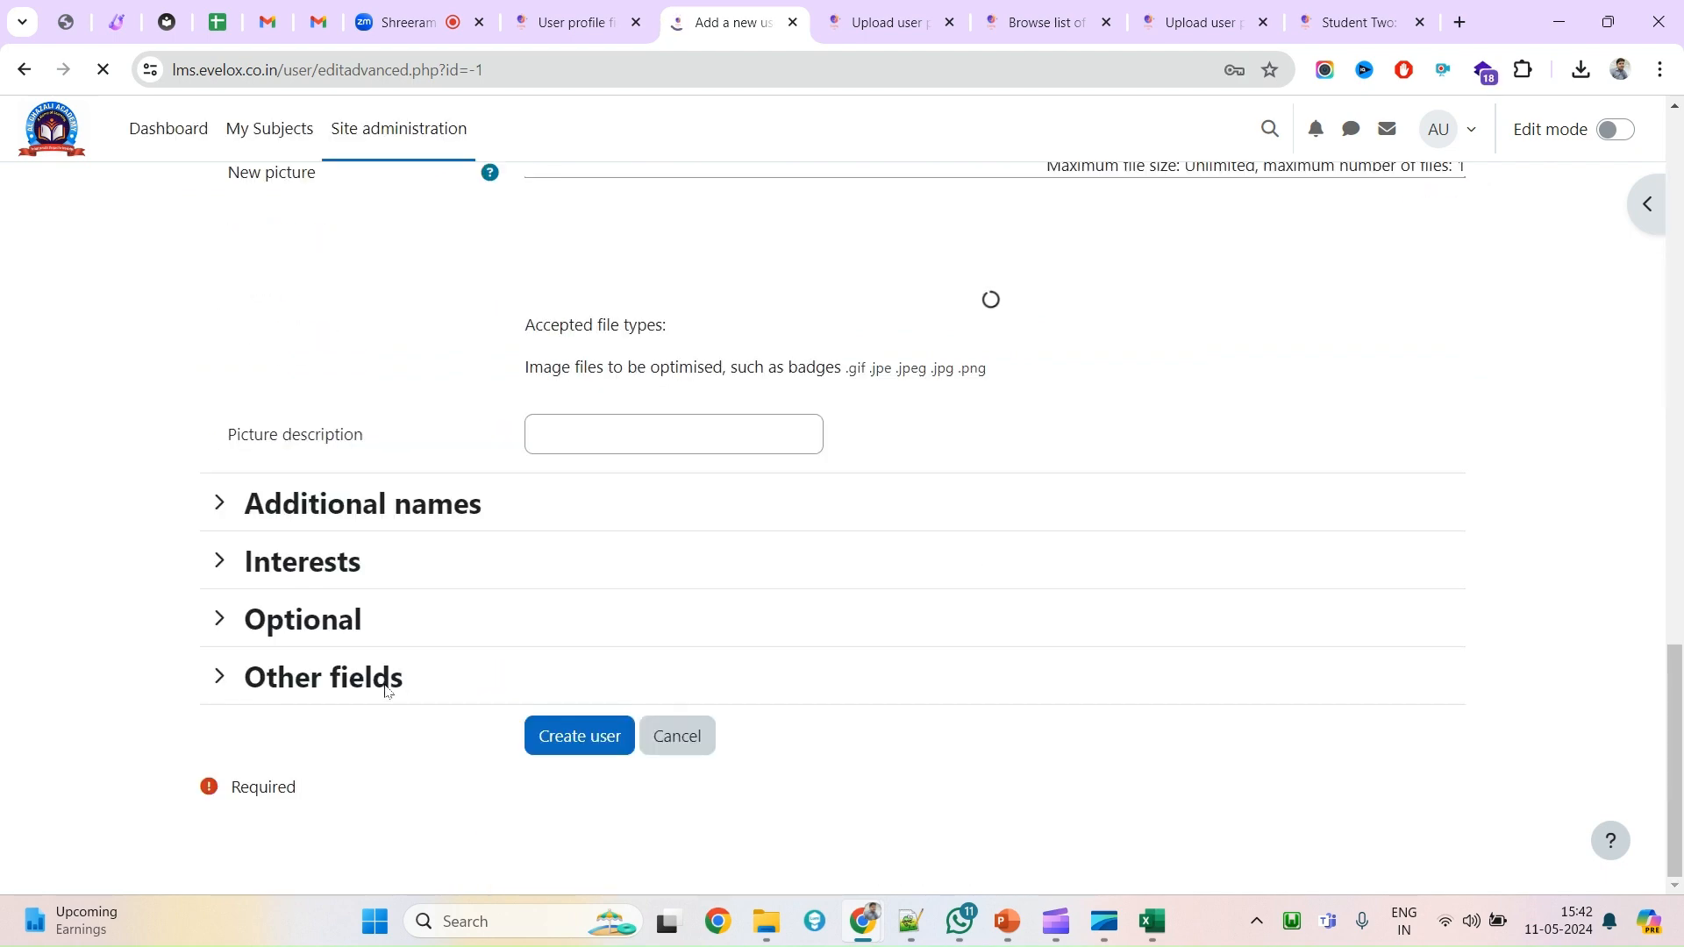
{"action": "left_click", "coordinate": [219, 676]}
{"action": "scroll", "coordinate": [312, 684], "scroll_direction": "down", "scroll_amount": 4}
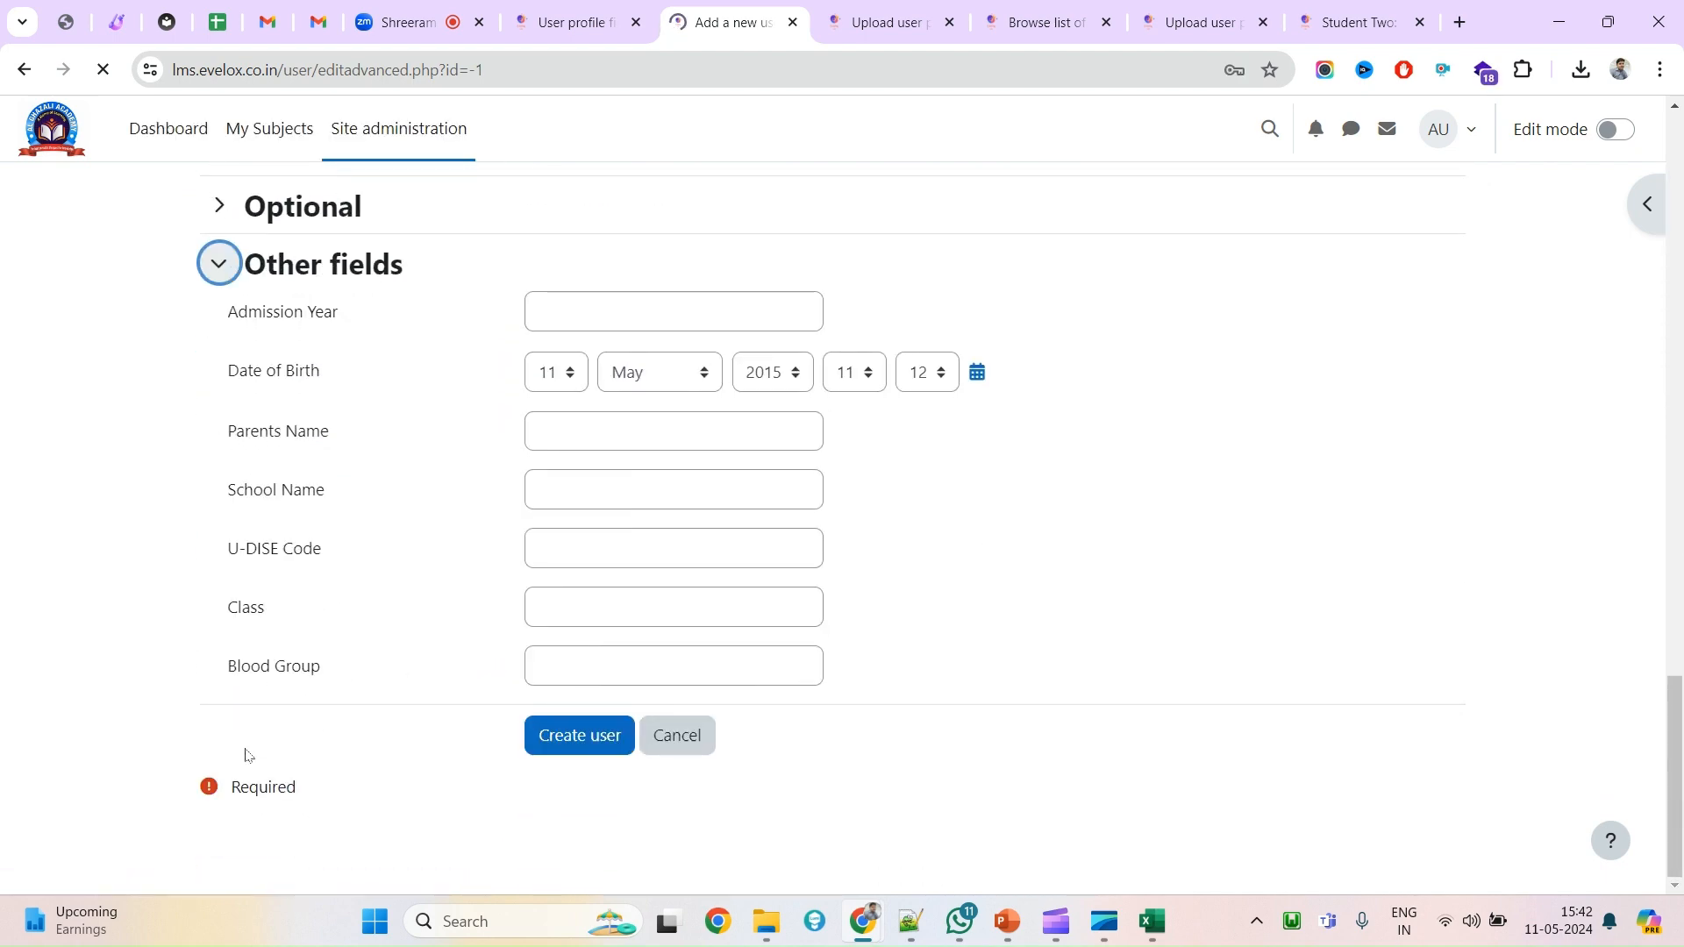
{"action": "left_click_drag", "start_coordinate": [222, 665], "coordinate": [339, 666]}
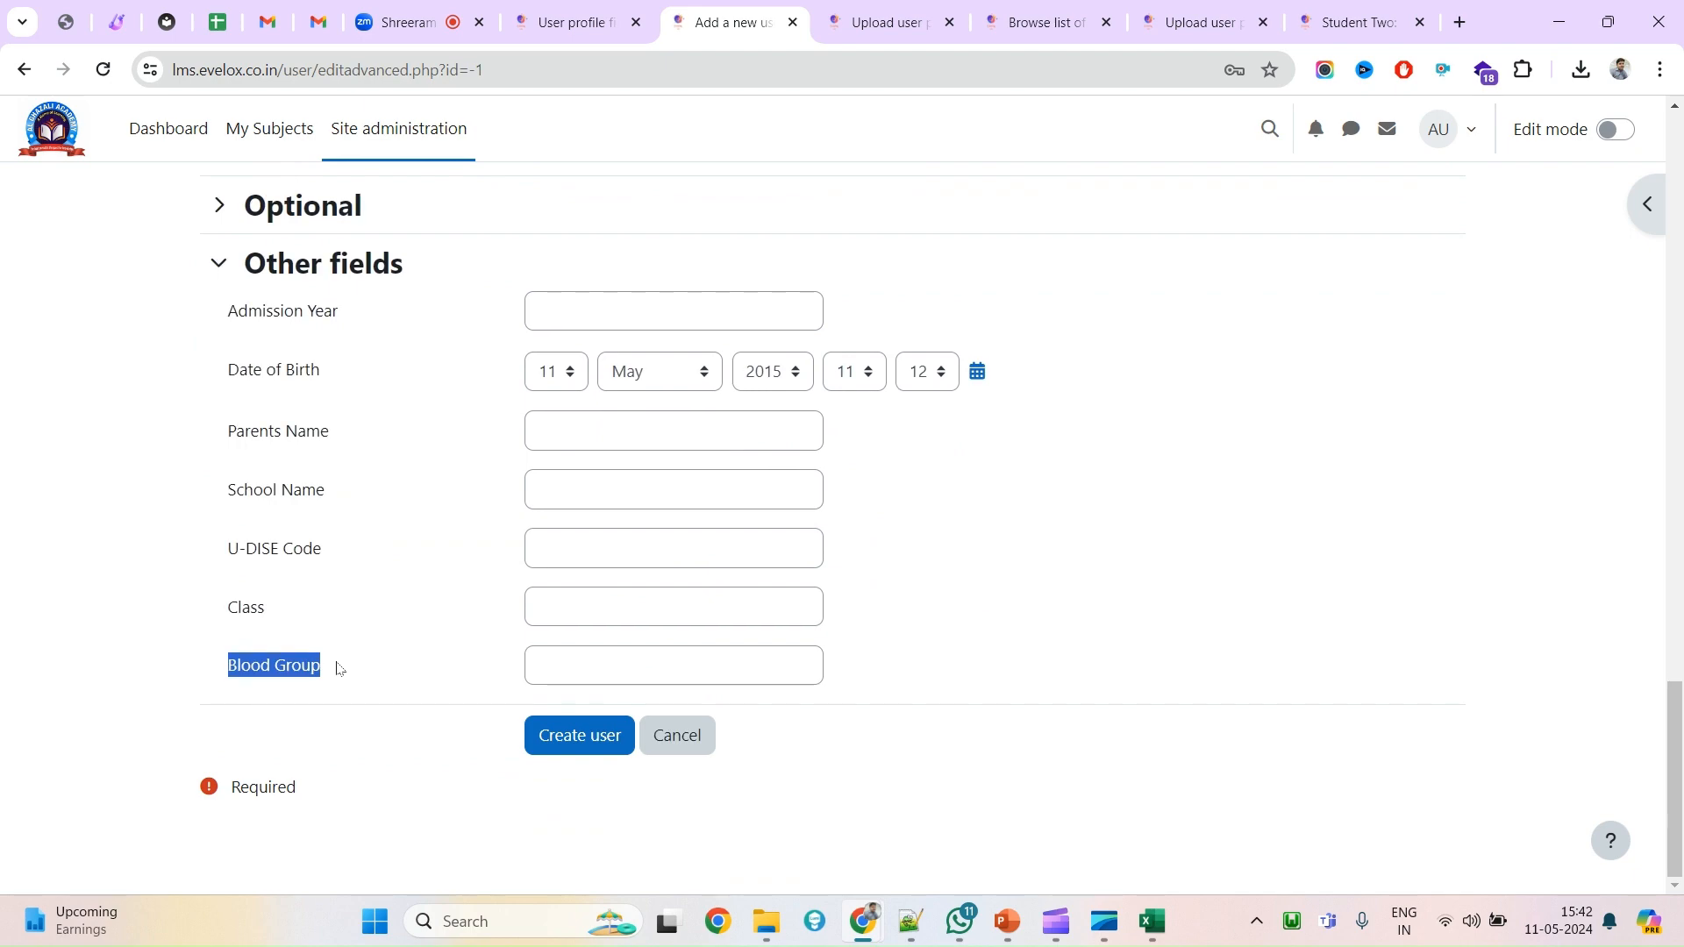
{"action": "scroll", "coordinate": [667, 582], "scroll_direction": "up", "scroll_amount": 15}
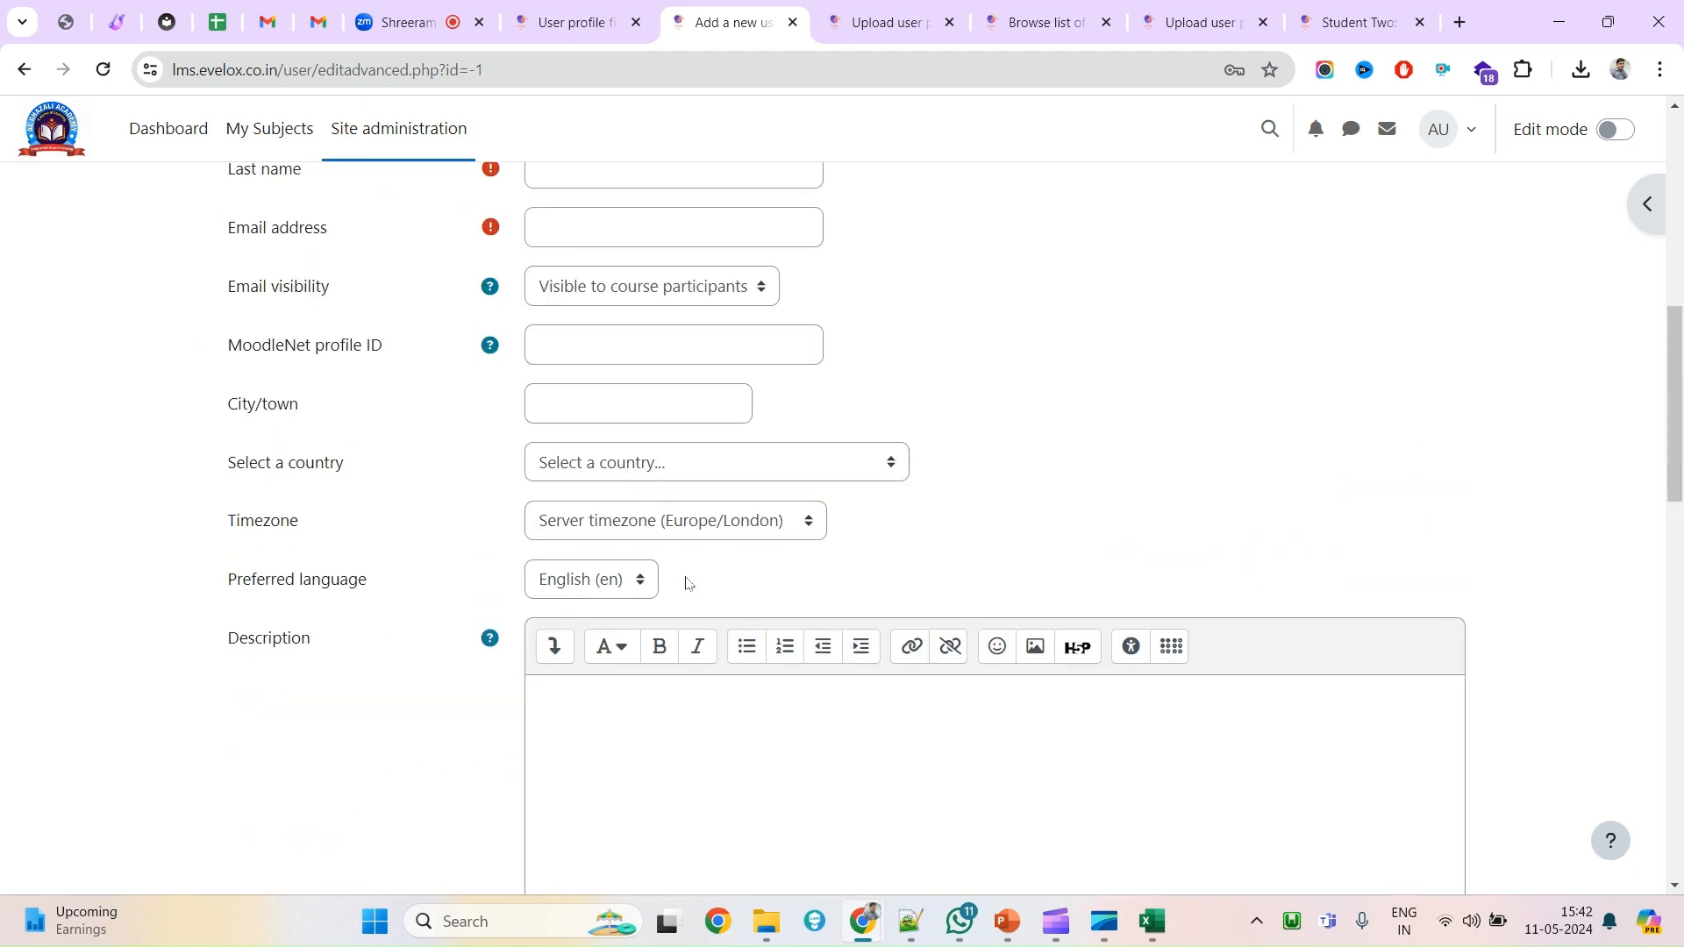
{"action": "scroll", "coordinate": [686, 583], "scroll_direction": "down", "scroll_amount": 15}
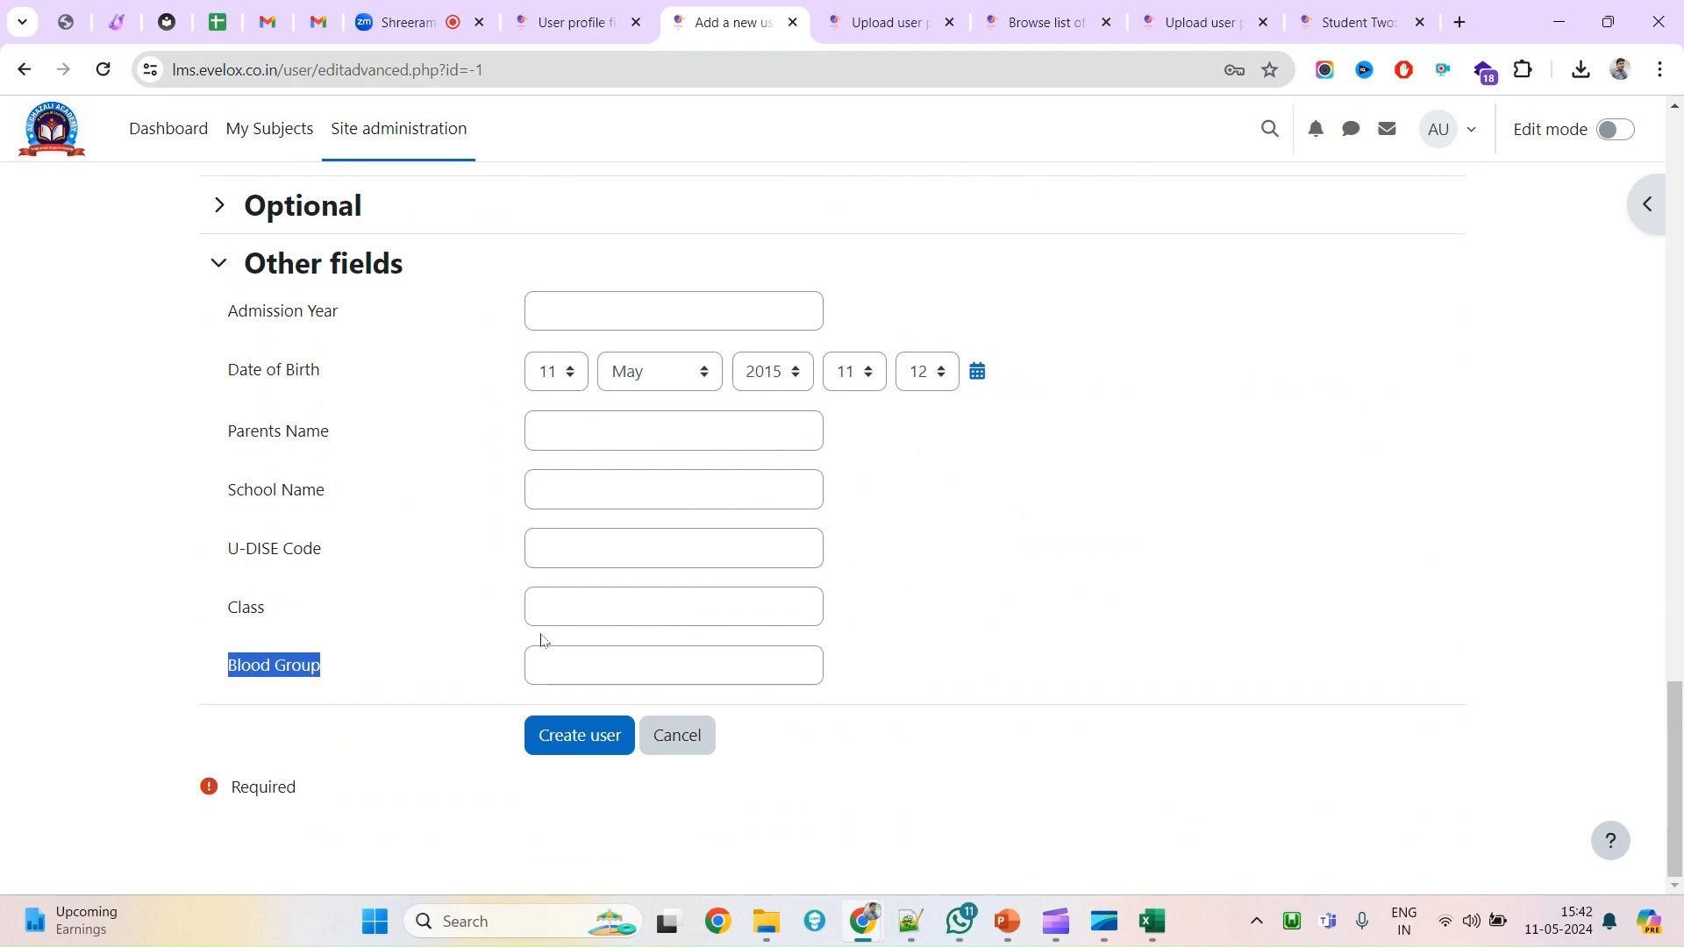
{"action": "scroll", "coordinate": [612, 606], "scroll_direction": "up", "scroll_amount": 20}
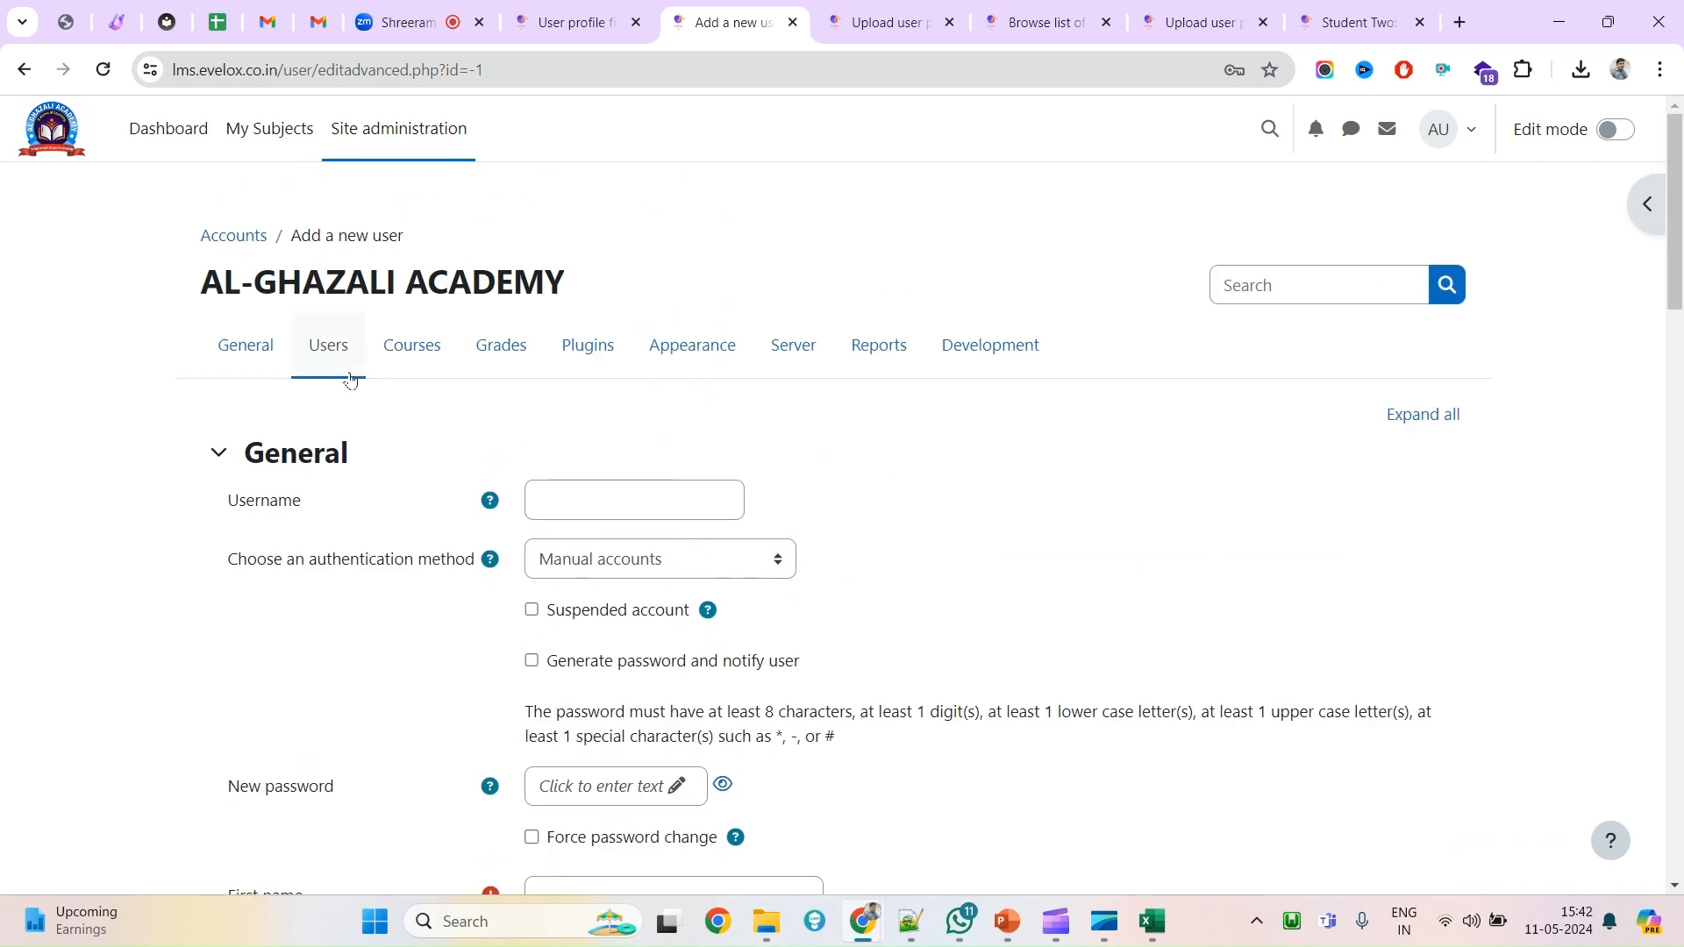
Open the list of all users from the Users administration page.
{"action": "left_click", "coordinate": [330, 347]}
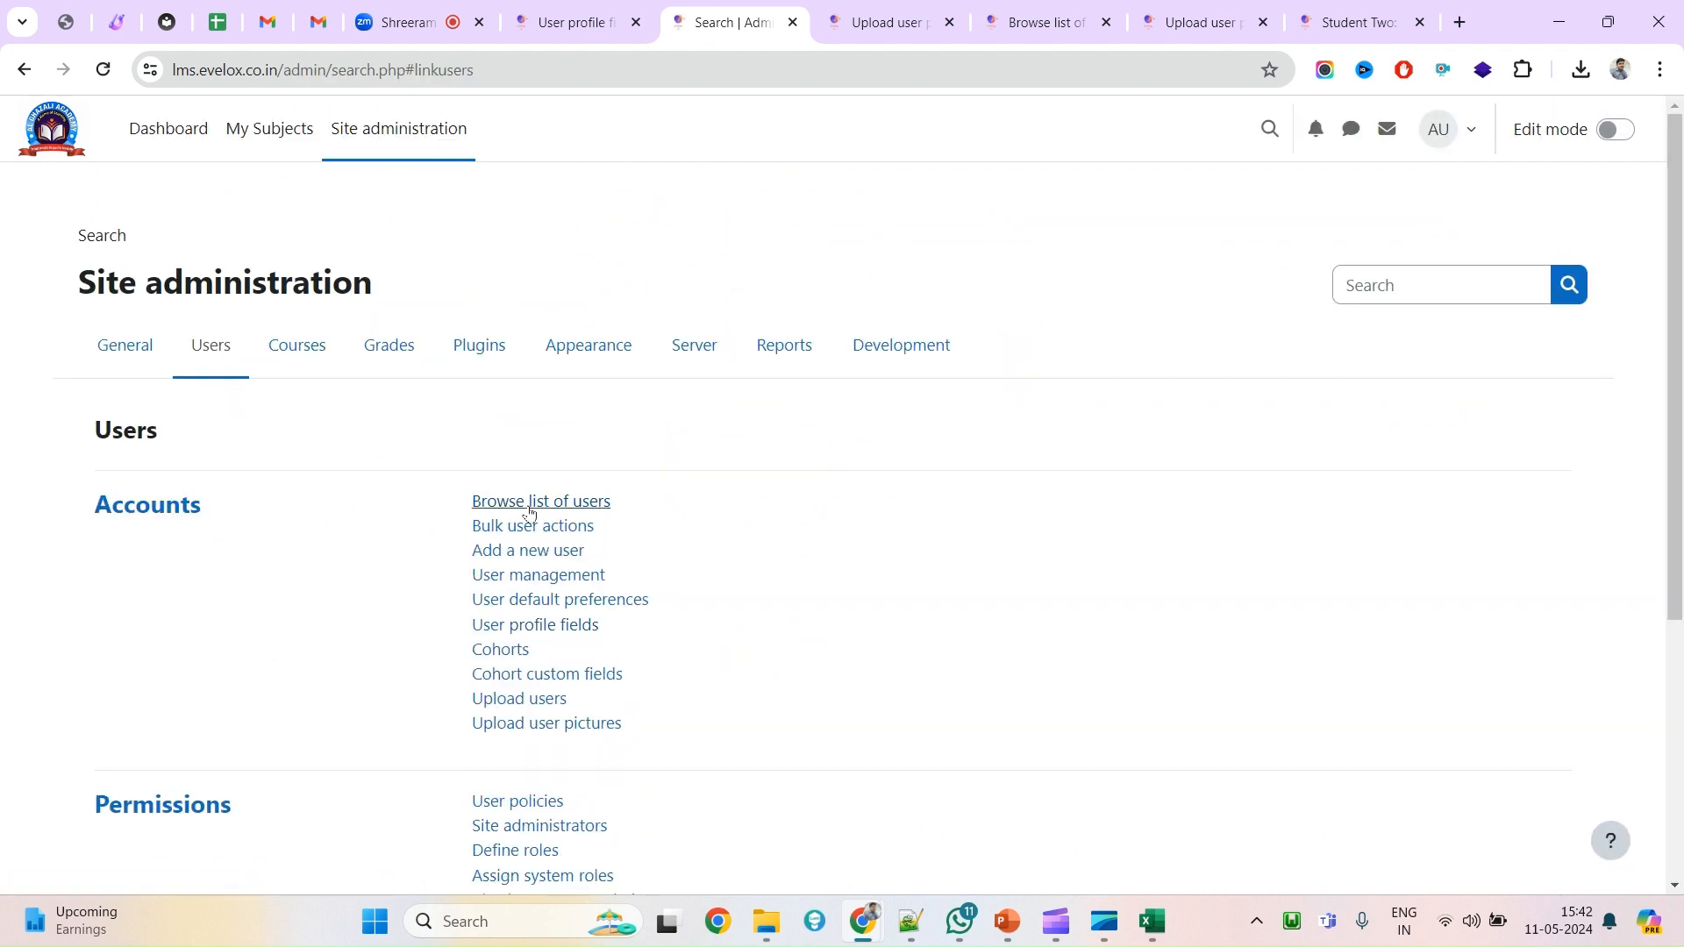
{"action": "left_click", "coordinate": [528, 511]}
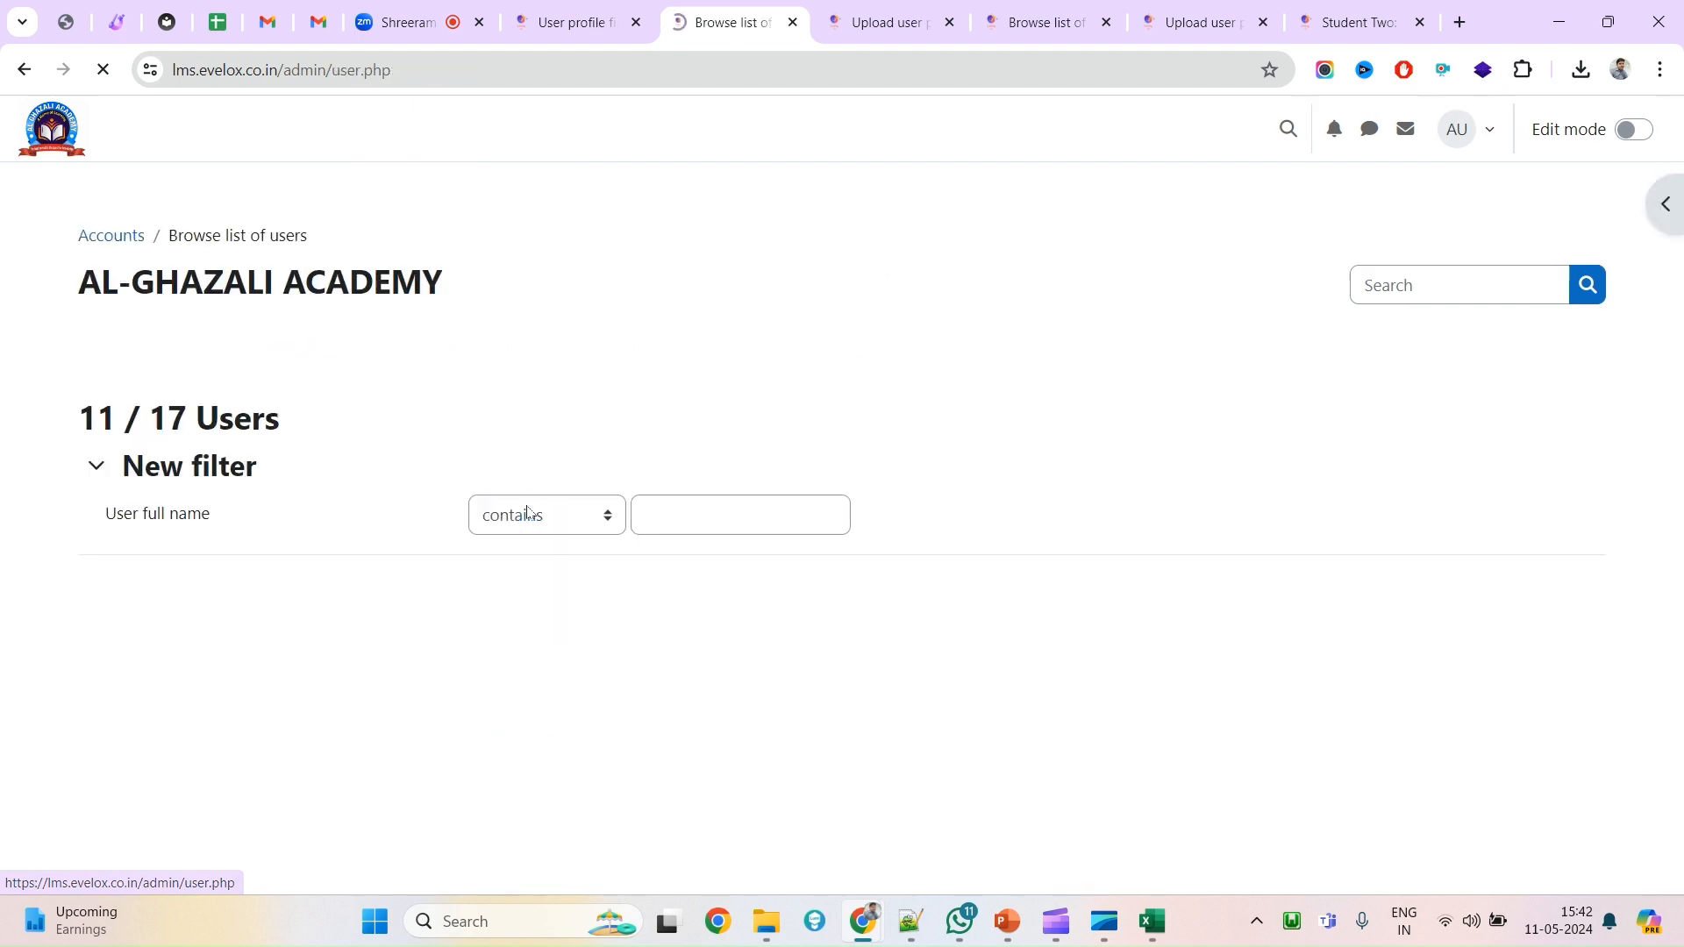
{"action": "scroll", "coordinate": [445, 675], "scroll_direction": "down", "scroll_amount": 5}
{"action": "scroll", "coordinate": [445, 675], "scroll_direction": "down", "scroll_amount": 1}
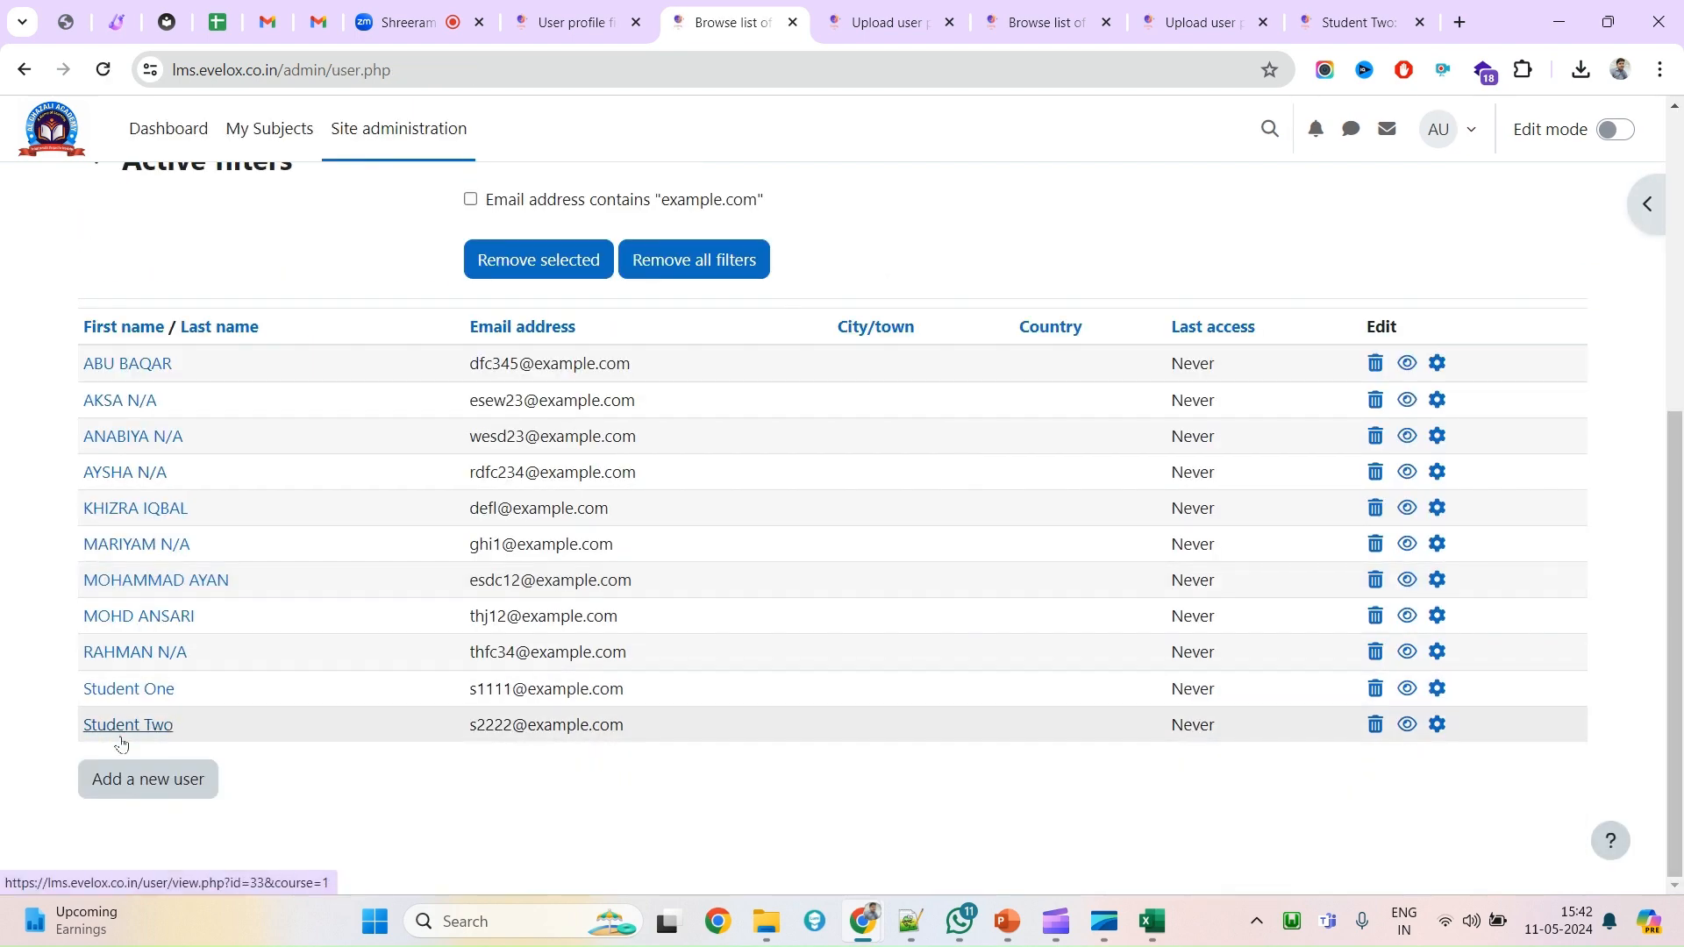
{"action": "left_click_drag", "start_coordinate": [204, 690], "coordinate": [80, 690]}
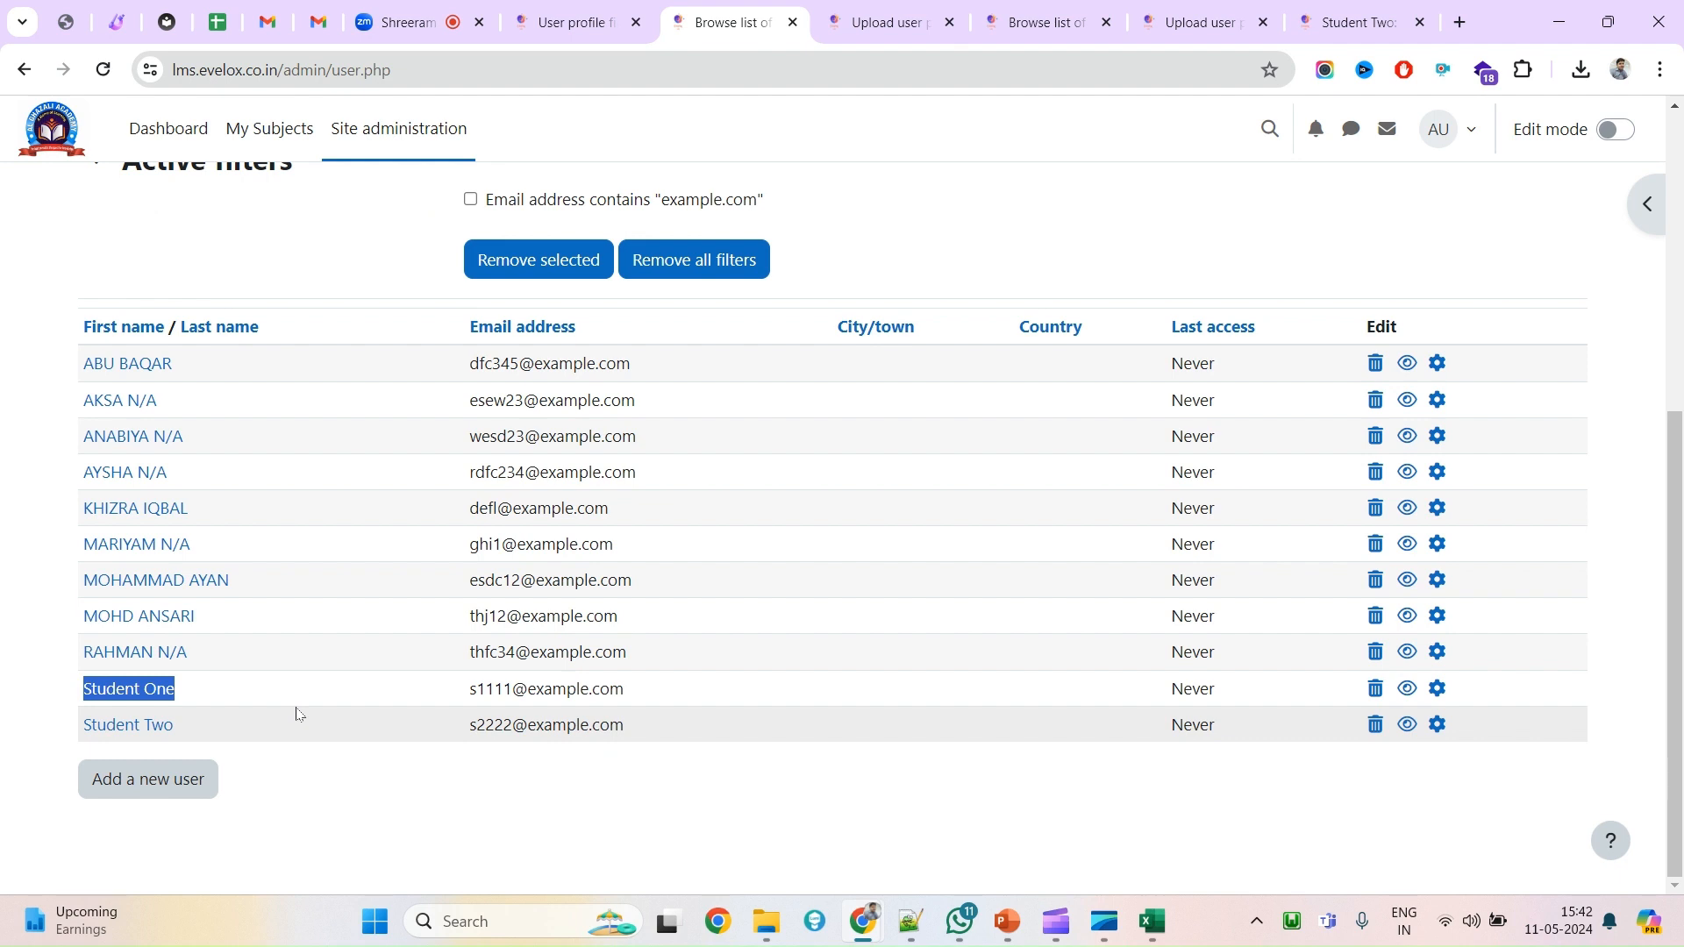
{"action": "left_click", "coordinate": [99, 693]}
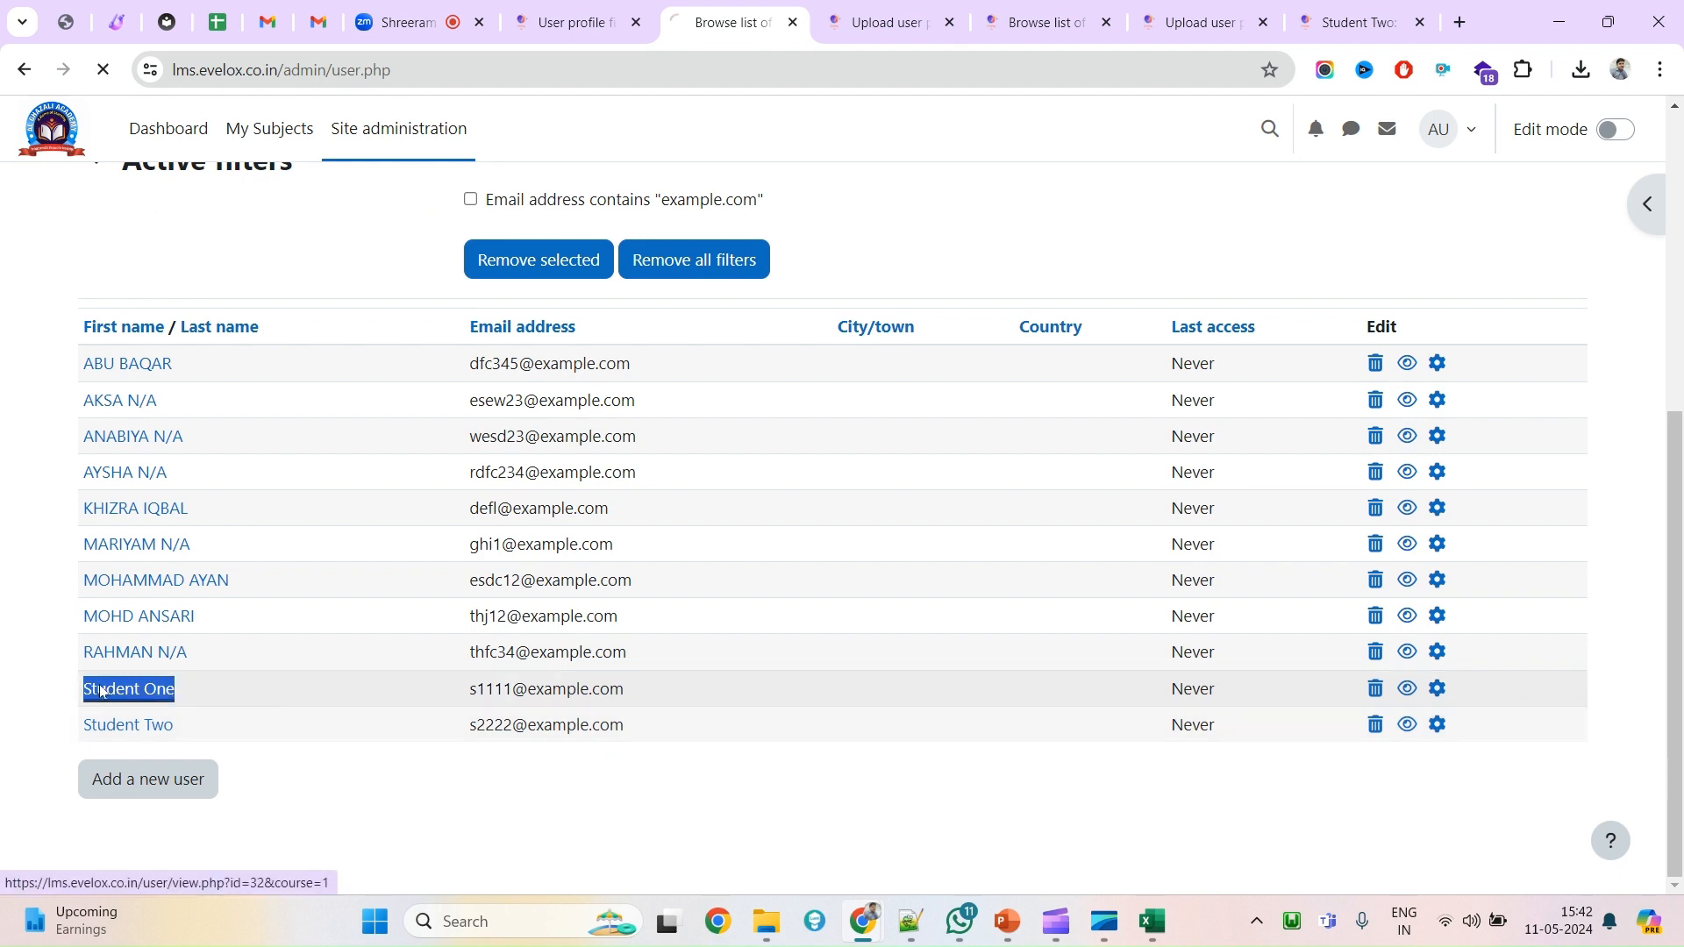
{"action": "scroll", "coordinate": [292, 335], "scroll_direction": "down", "scroll_amount": 3}
{"action": "scroll", "coordinate": [292, 336], "scroll_direction": "up", "scroll_amount": 3}
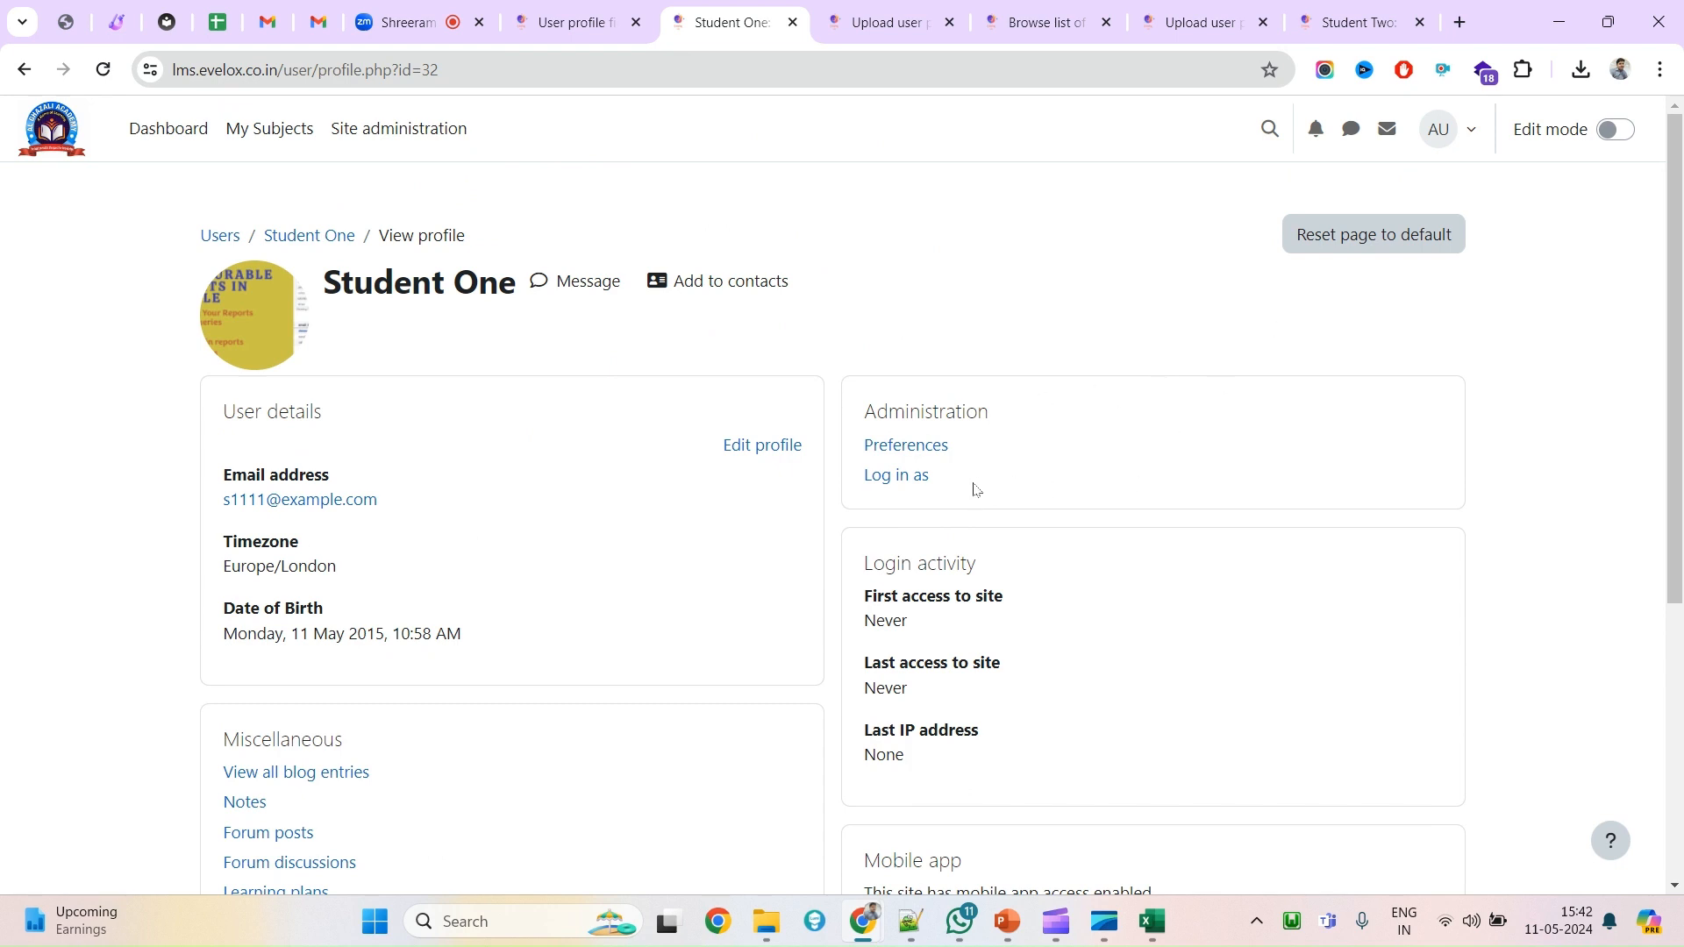
{"action": "double_click", "coordinate": [350, 285]}
{"action": "left_click_drag", "start_coordinate": [351, 285], "coordinate": [496, 278]}
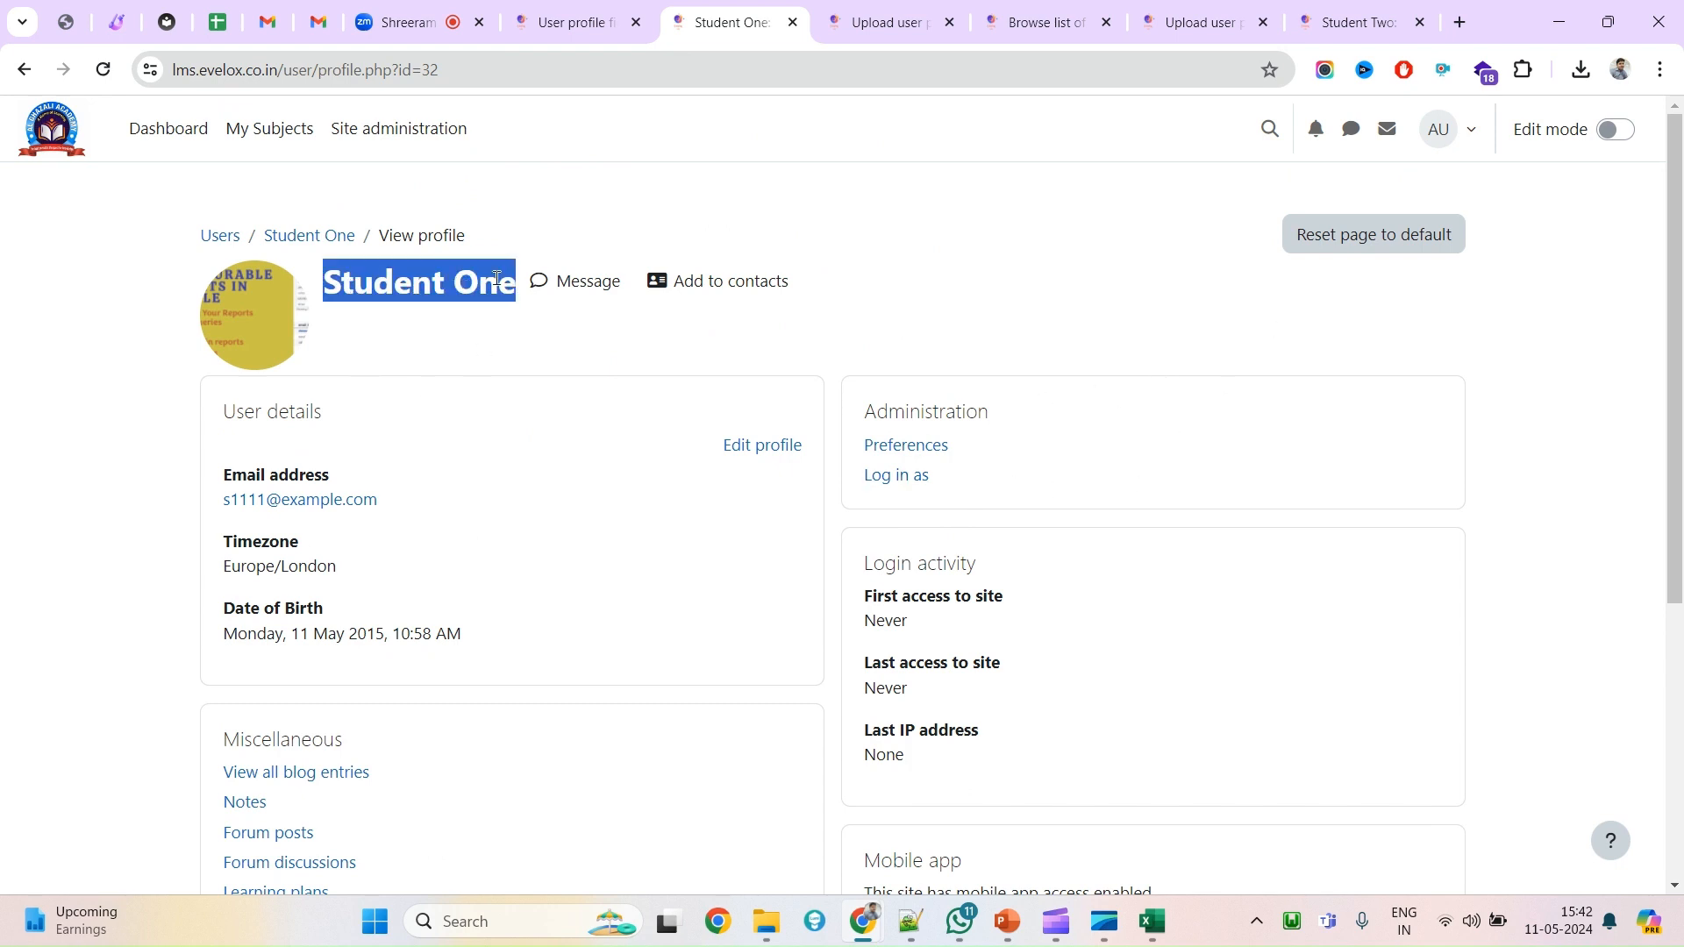
{"action": "left_click_drag", "start_coordinate": [866, 413], "coordinate": [962, 414]}
{"action": "left_click", "coordinate": [953, 496]}
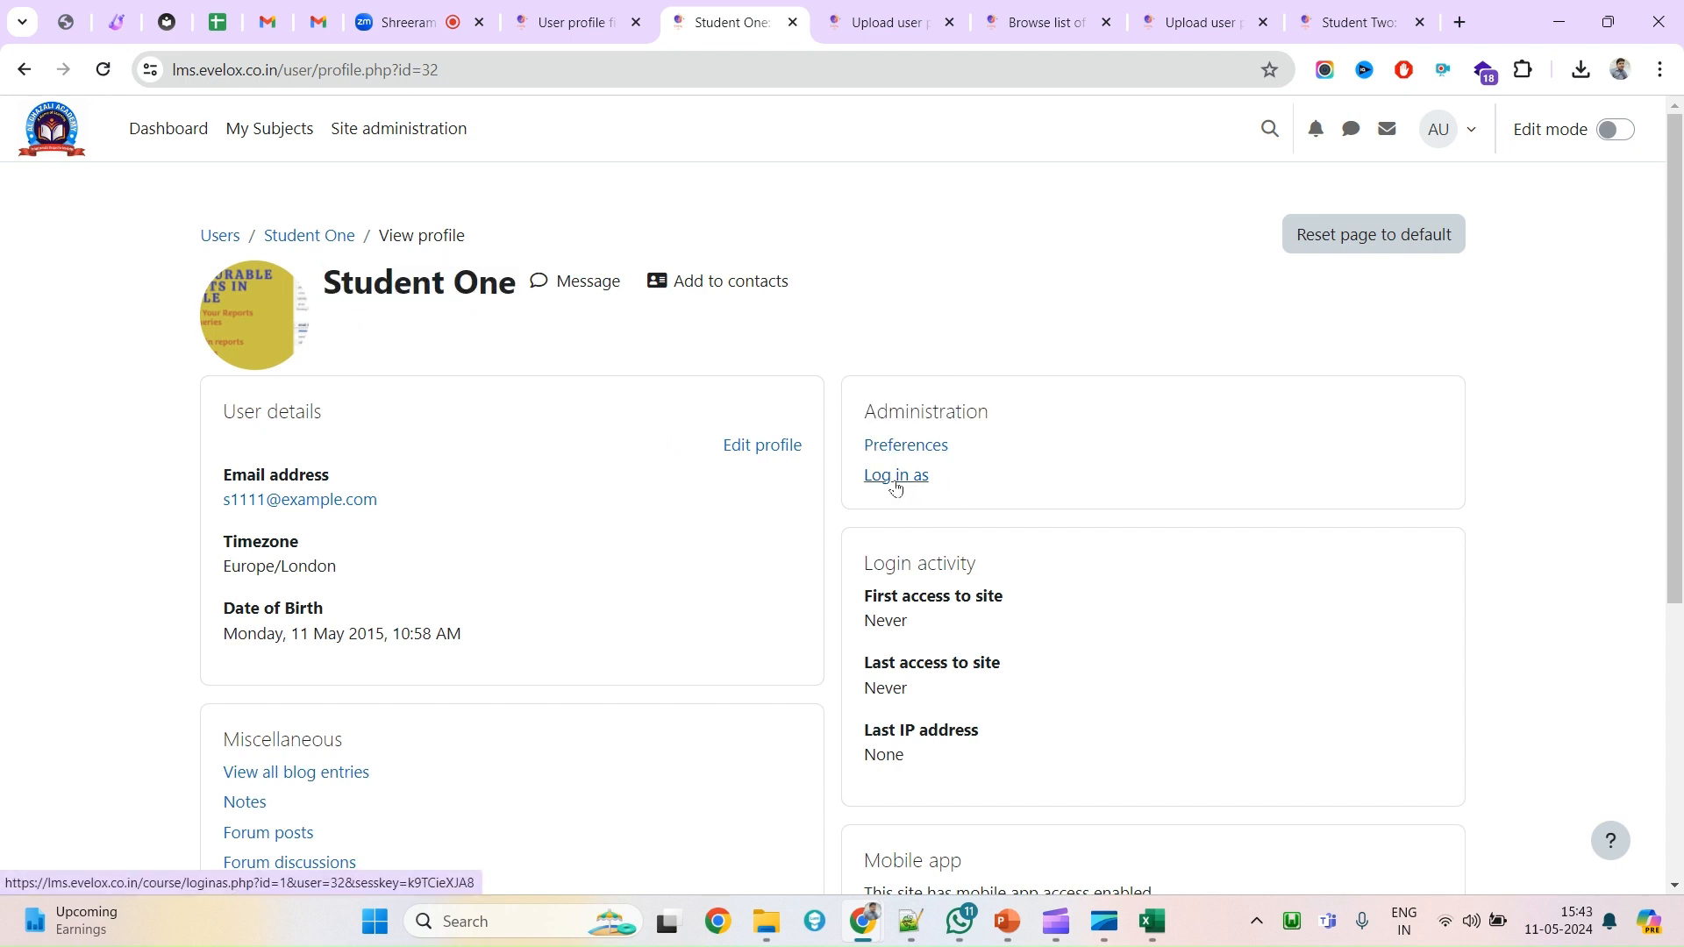
{"action": "left_click_drag", "start_coordinate": [960, 489], "coordinate": [861, 478]}
Log in as Student One and continue to the dashboard showing no enrolled courses.
{"action": "left_click", "coordinate": [881, 488]}
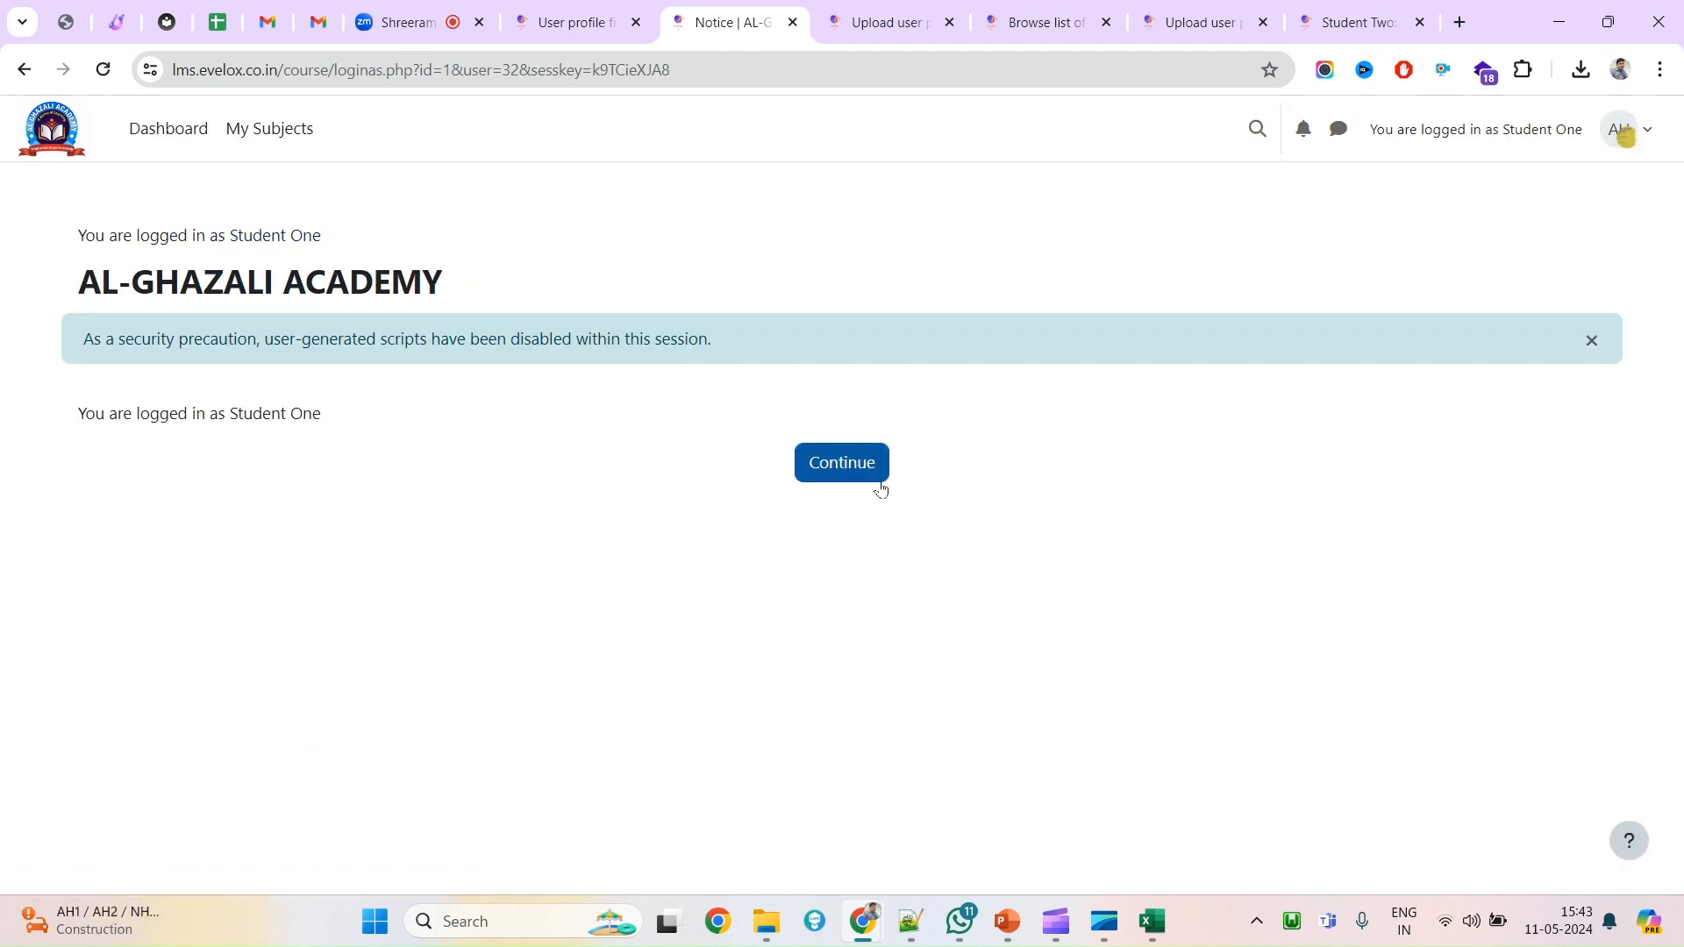
{"action": "left_click", "coordinate": [838, 466]}
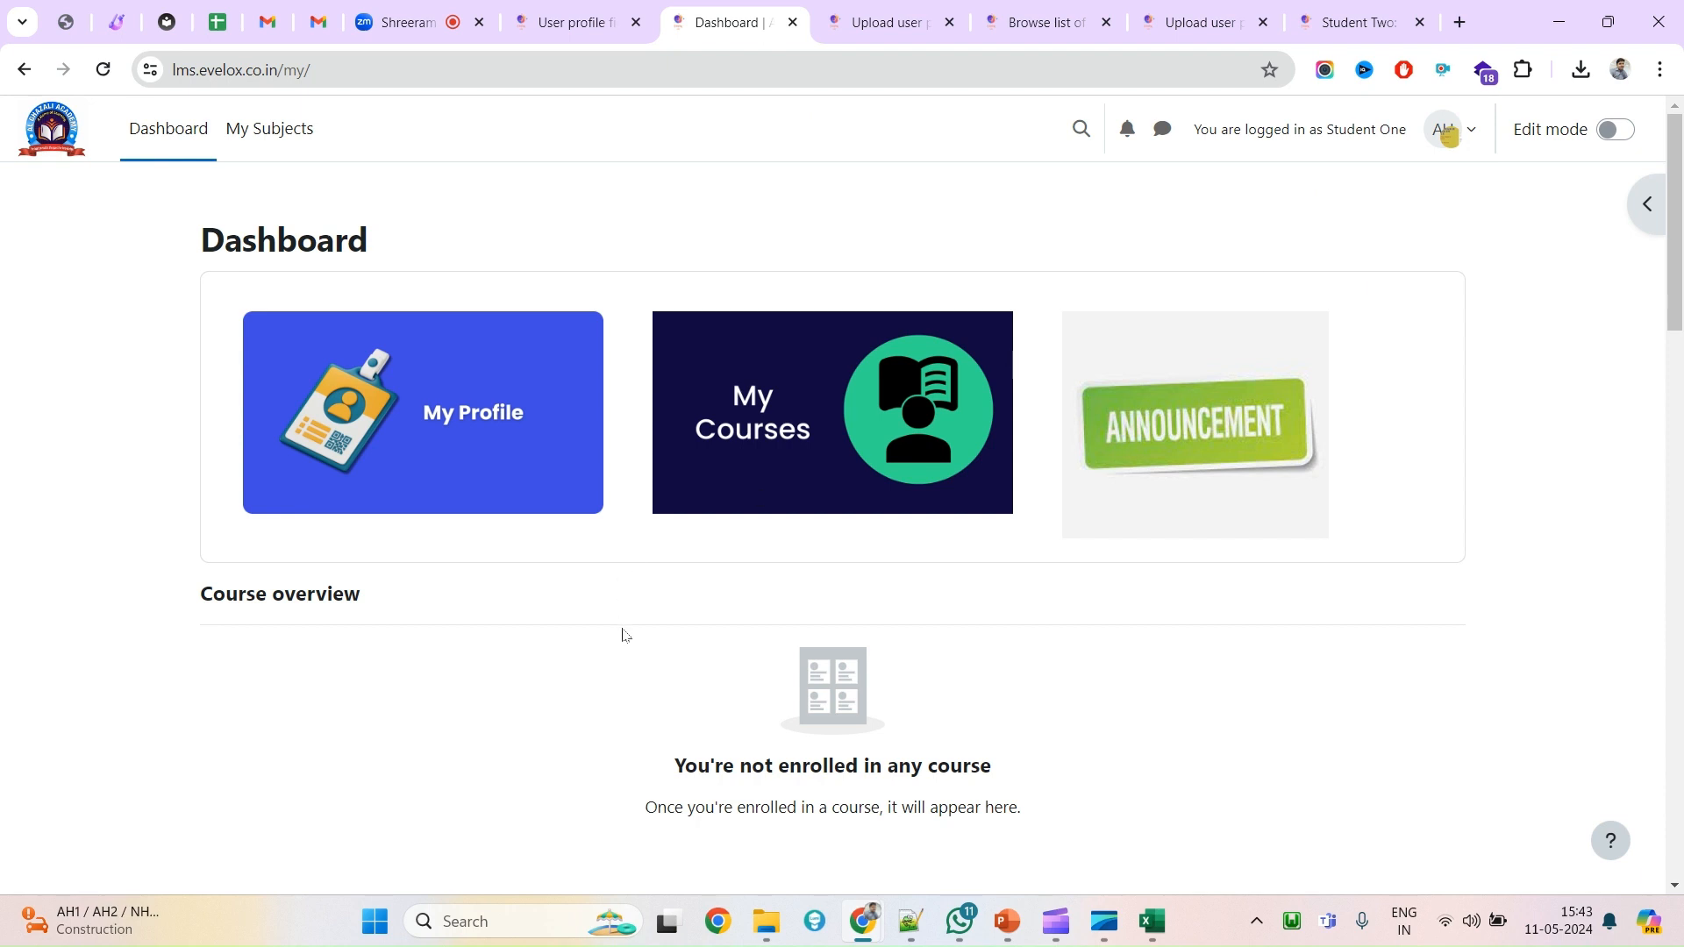
{"action": "scroll", "coordinate": [710, 688], "scroll_direction": "down", "scroll_amount": 2}
{"action": "scroll", "coordinate": [710, 688], "scroll_direction": "up", "scroll_amount": 2}
{"action": "scroll", "coordinate": [575, 673], "scroll_direction": "down", "scroll_amount": 10}
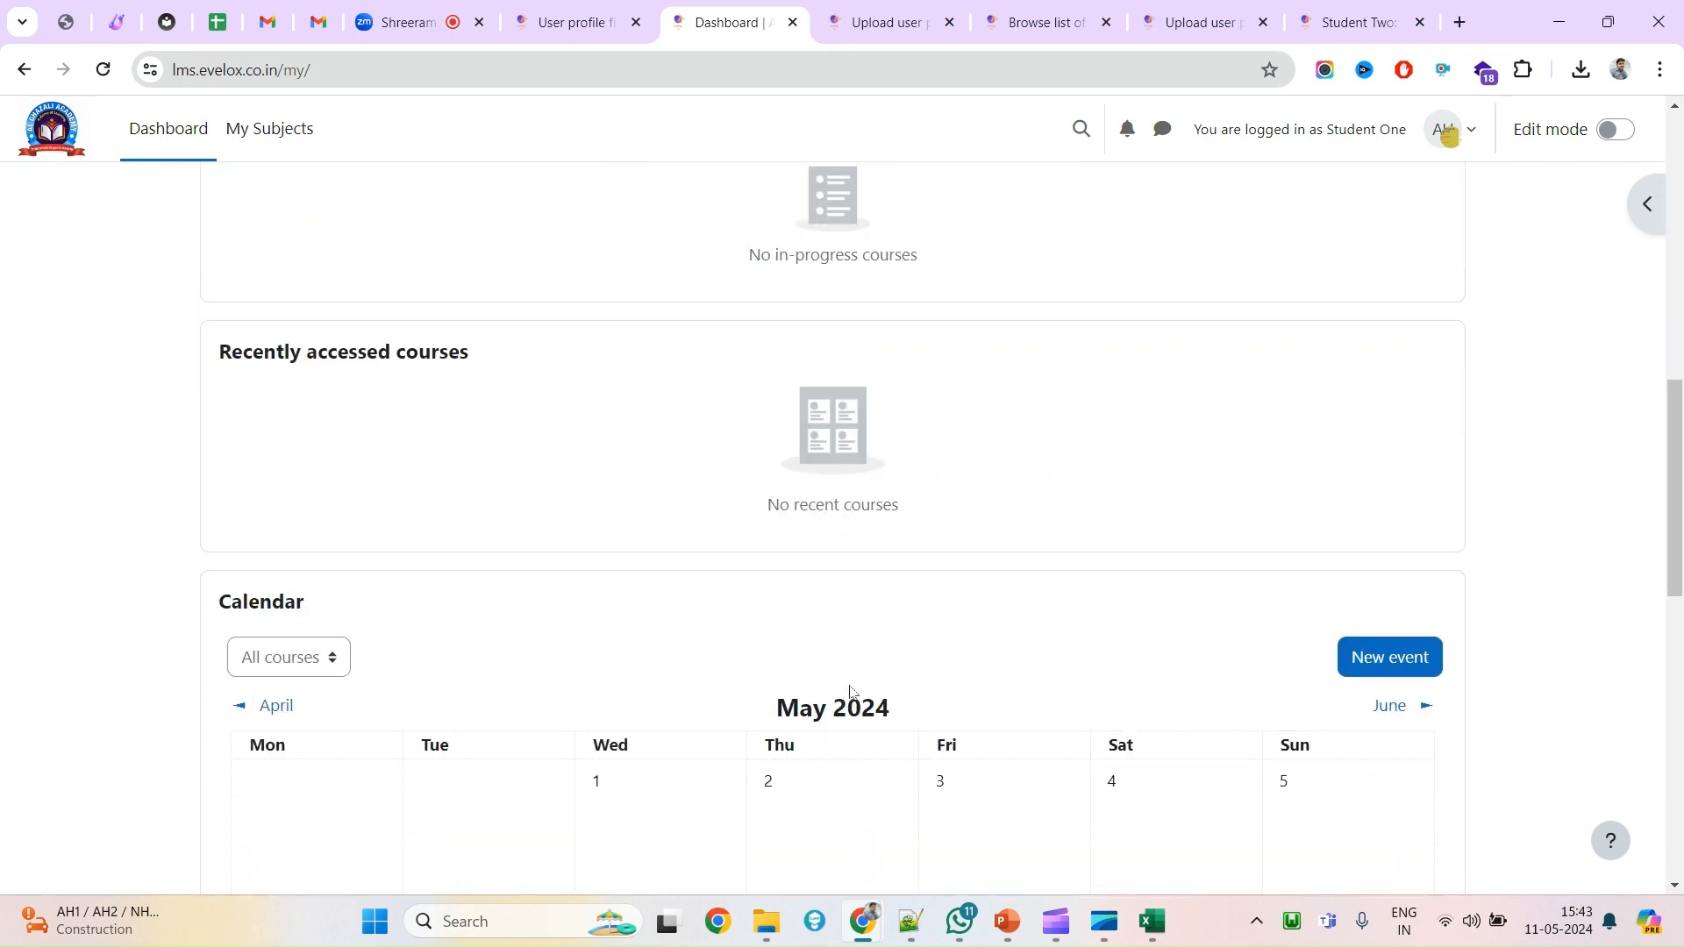
{"action": "scroll", "coordinate": [850, 691], "scroll_direction": "up", "scroll_amount": 10}
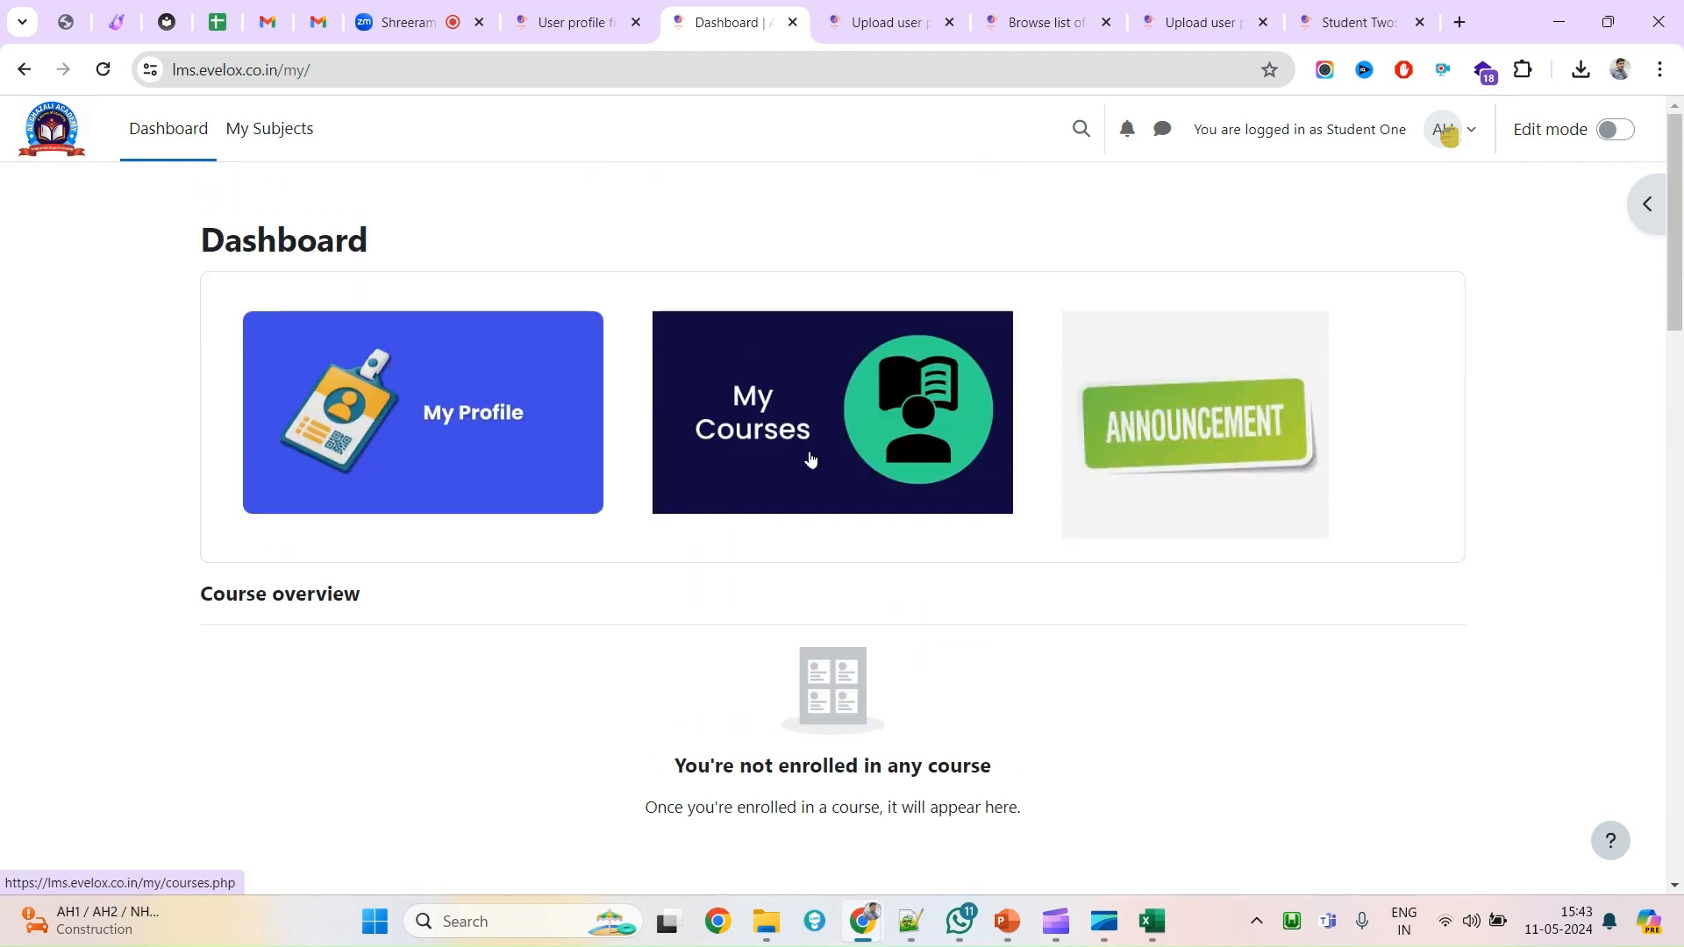
{"action": "left_click", "coordinate": [1466, 149]}
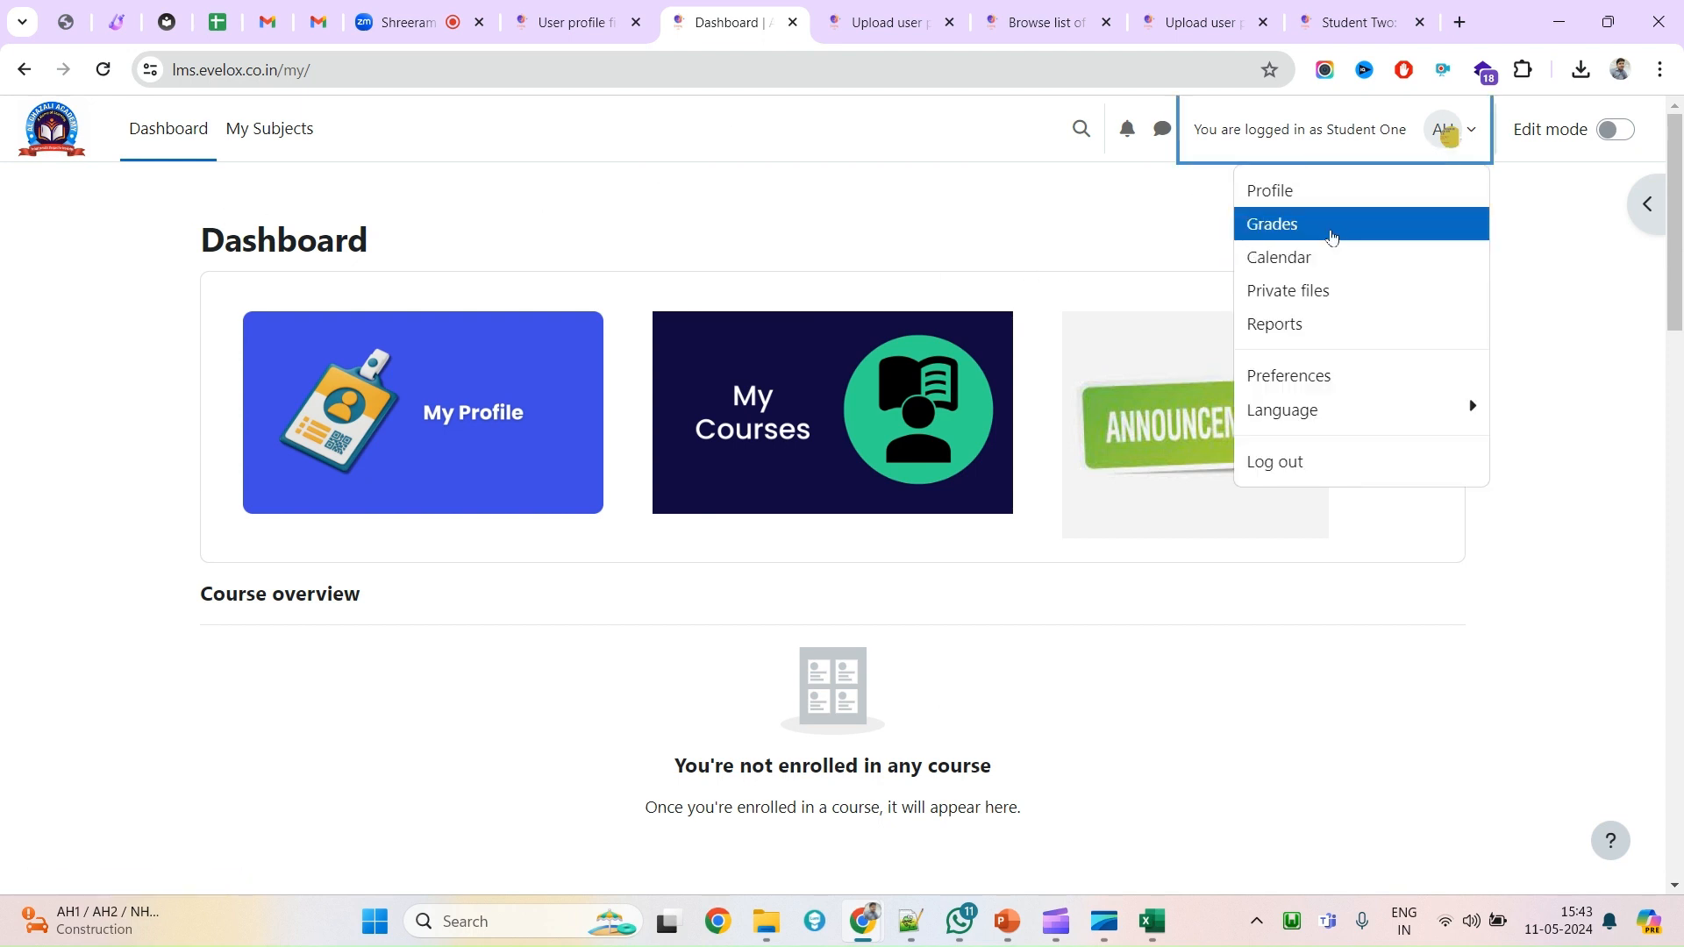
{"action": "left_click", "coordinate": [1274, 202]}
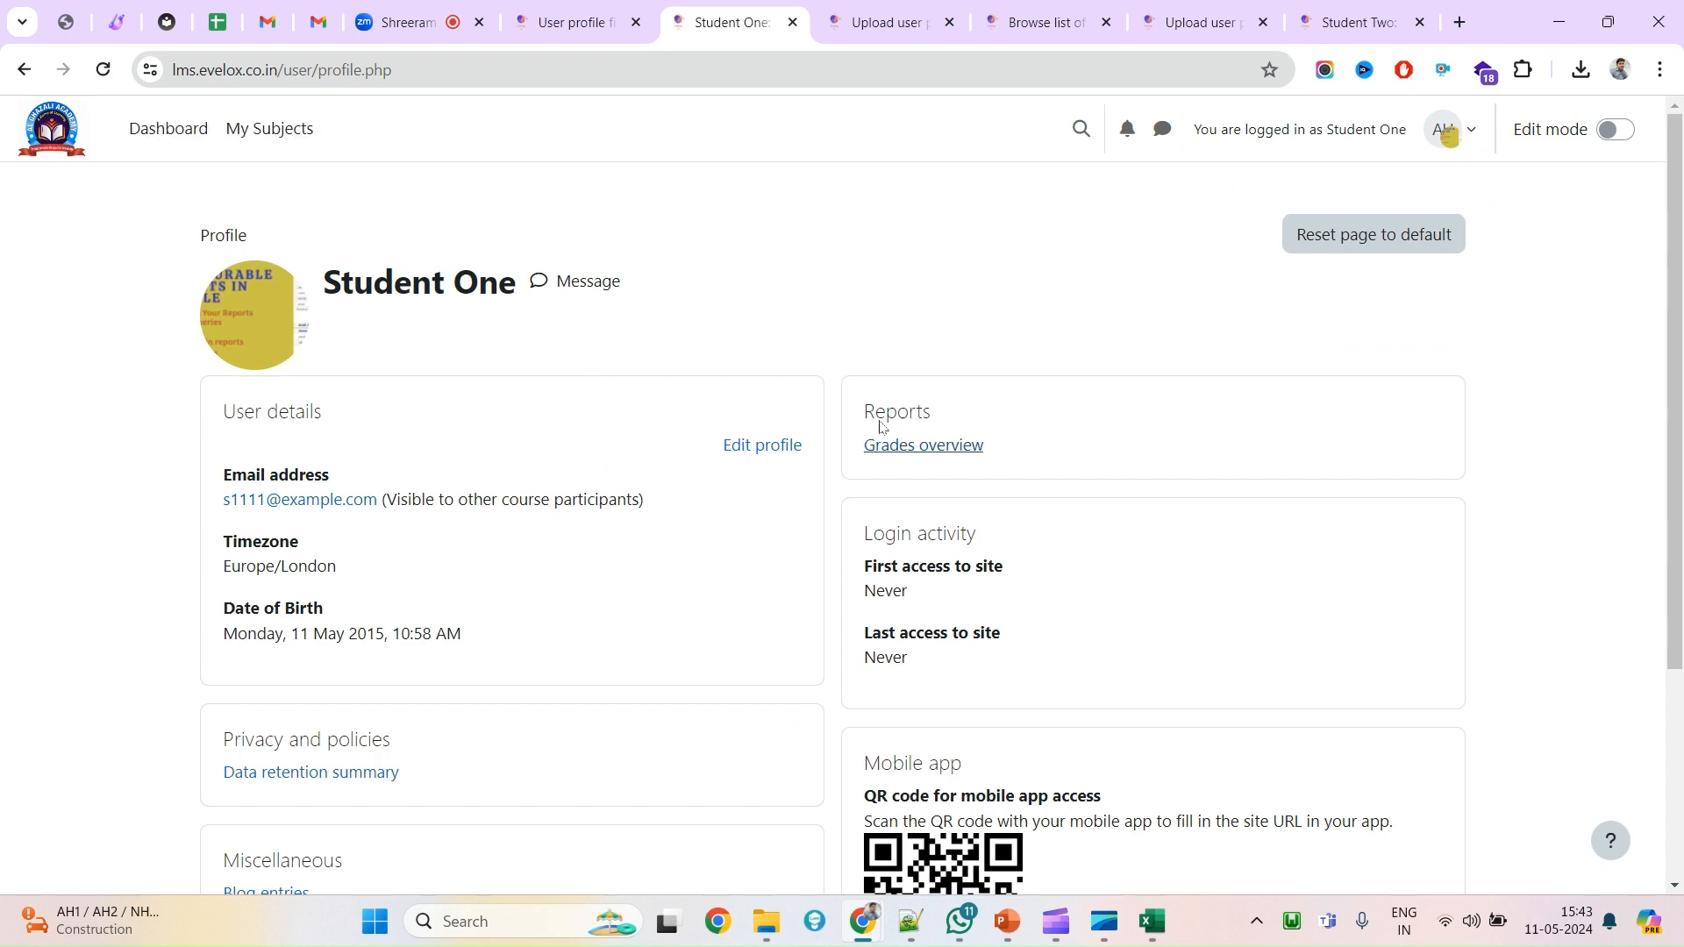
{"action": "left_click", "coordinate": [772, 454]}
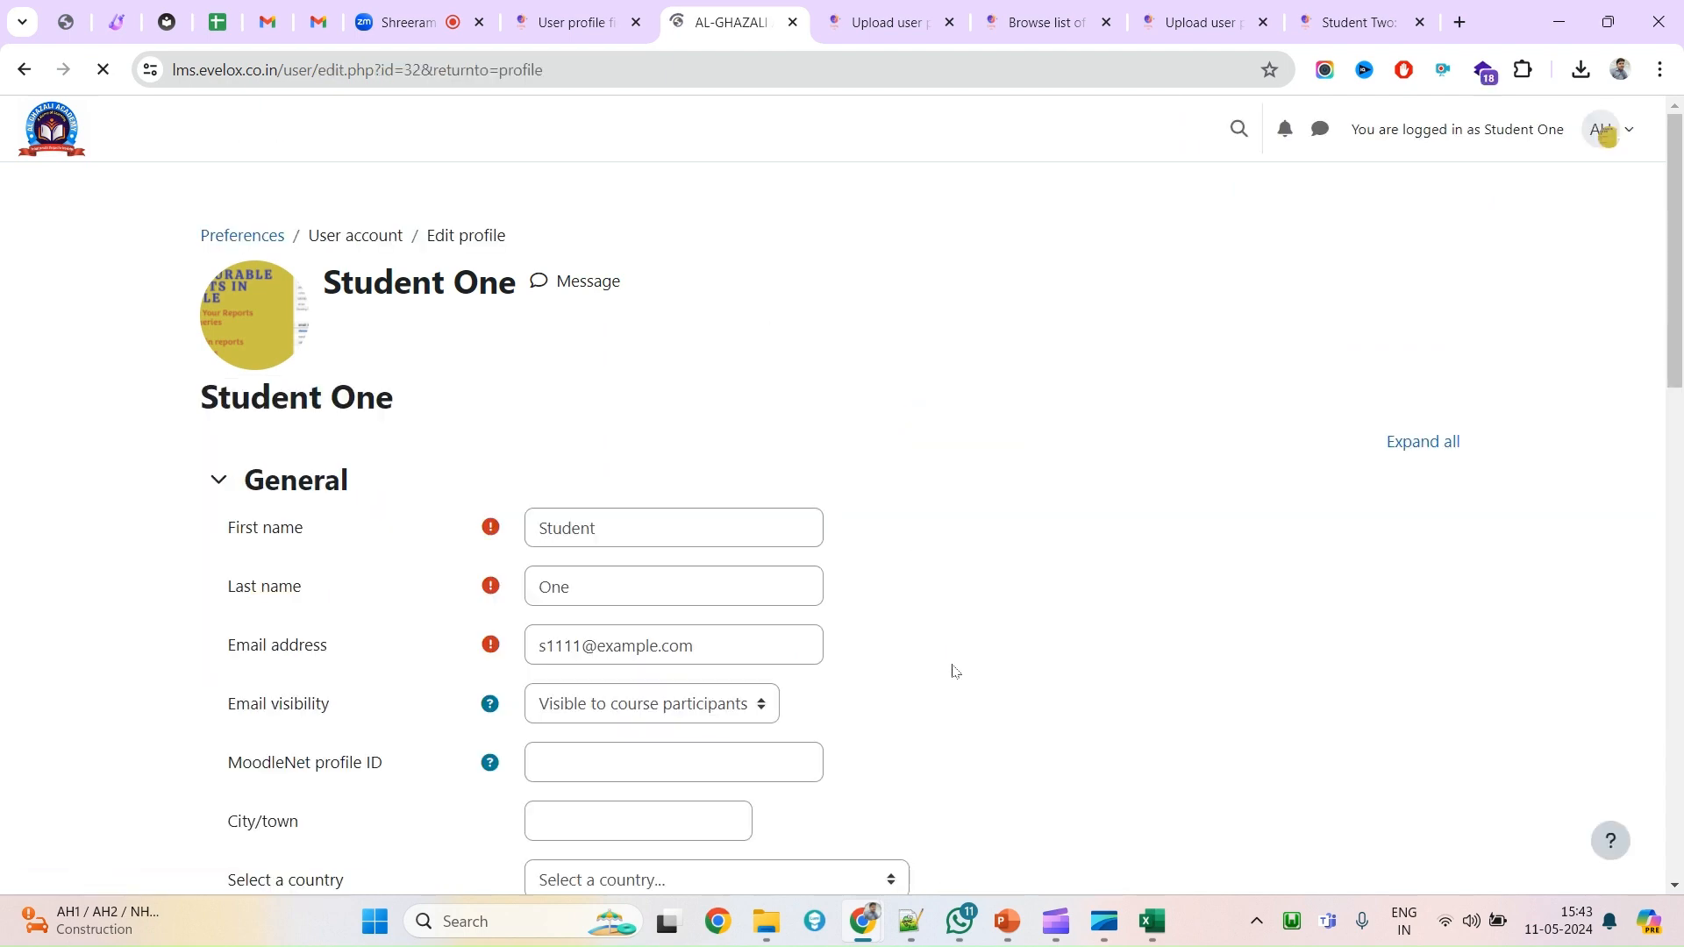
{"action": "scroll", "coordinate": [954, 673], "scroll_direction": "down", "scroll_amount": 15}
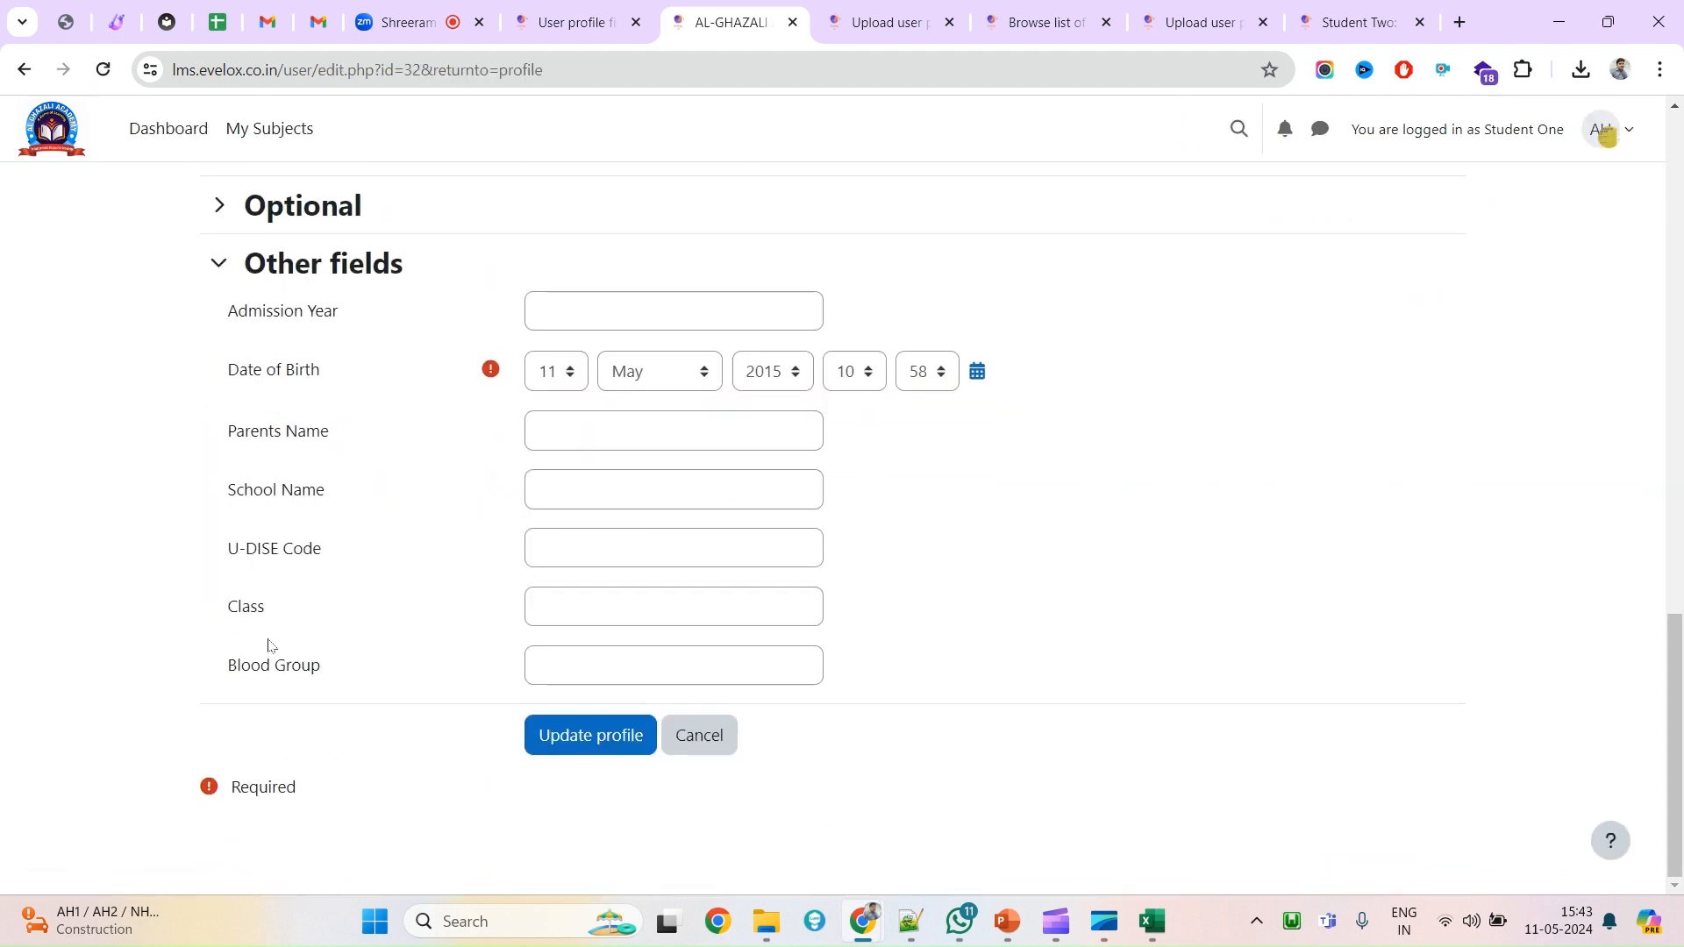
{"action": "left_click_drag", "start_coordinate": [215, 666], "coordinate": [362, 691]}
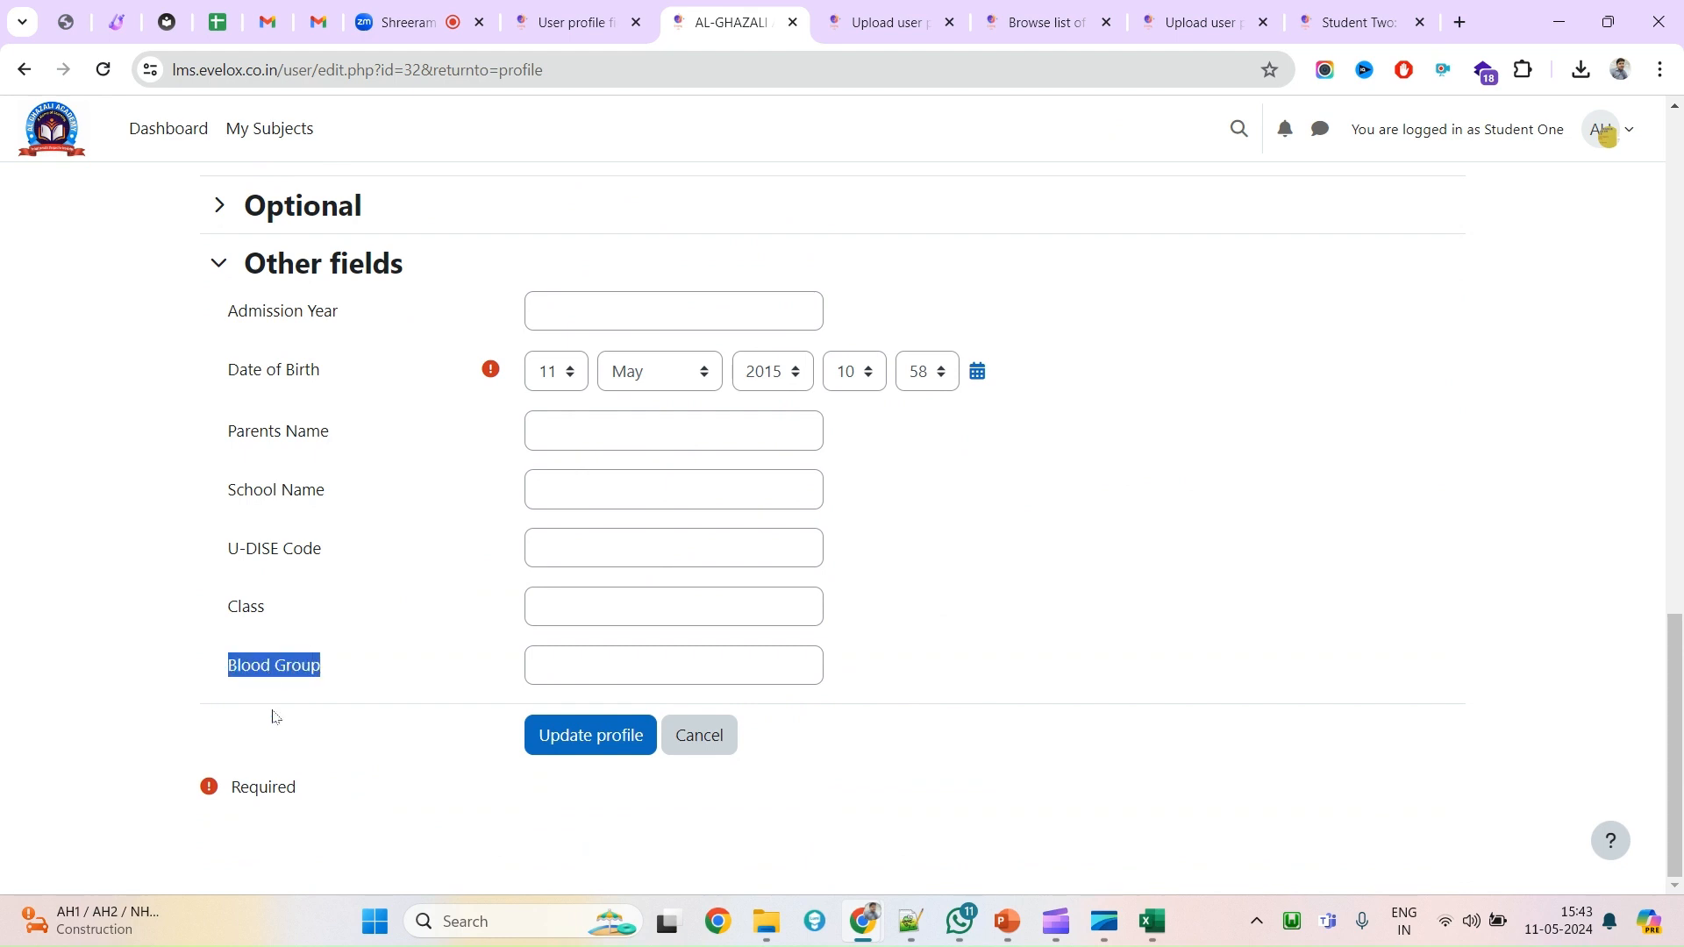
{"action": "scroll", "coordinate": [538, 602], "scroll_direction": "up", "scroll_amount": 4}
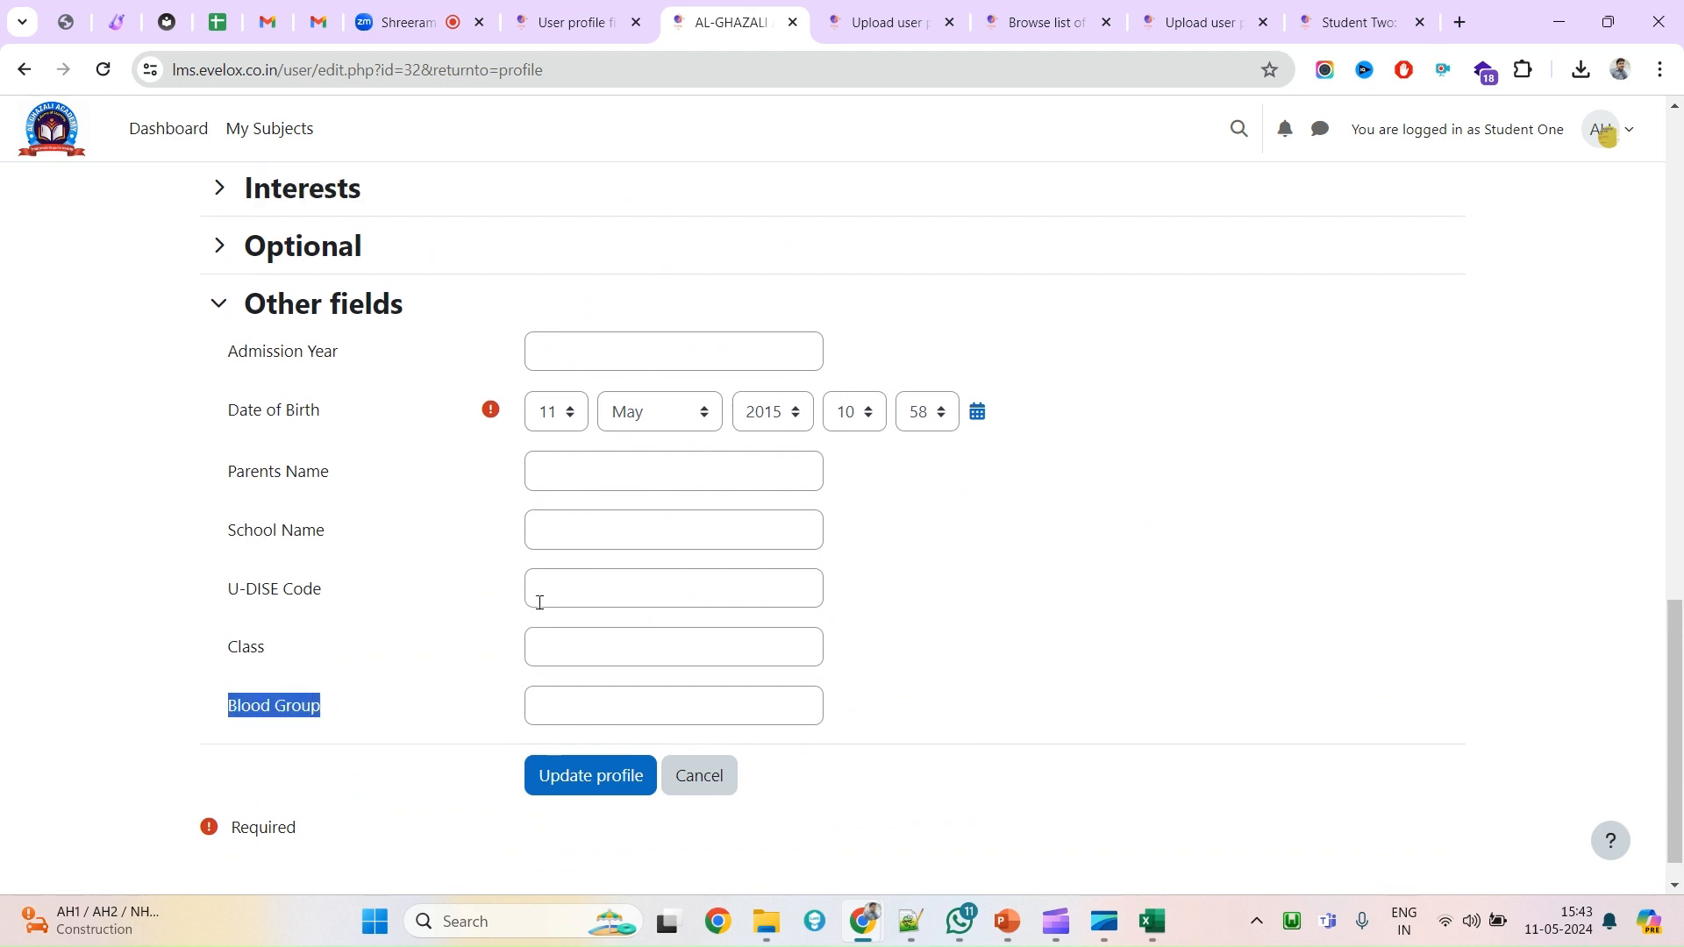
{"action": "scroll", "coordinate": [538, 601], "scroll_direction": "down", "scroll_amount": 4}
{"action": "left_click", "coordinate": [626, 671]}
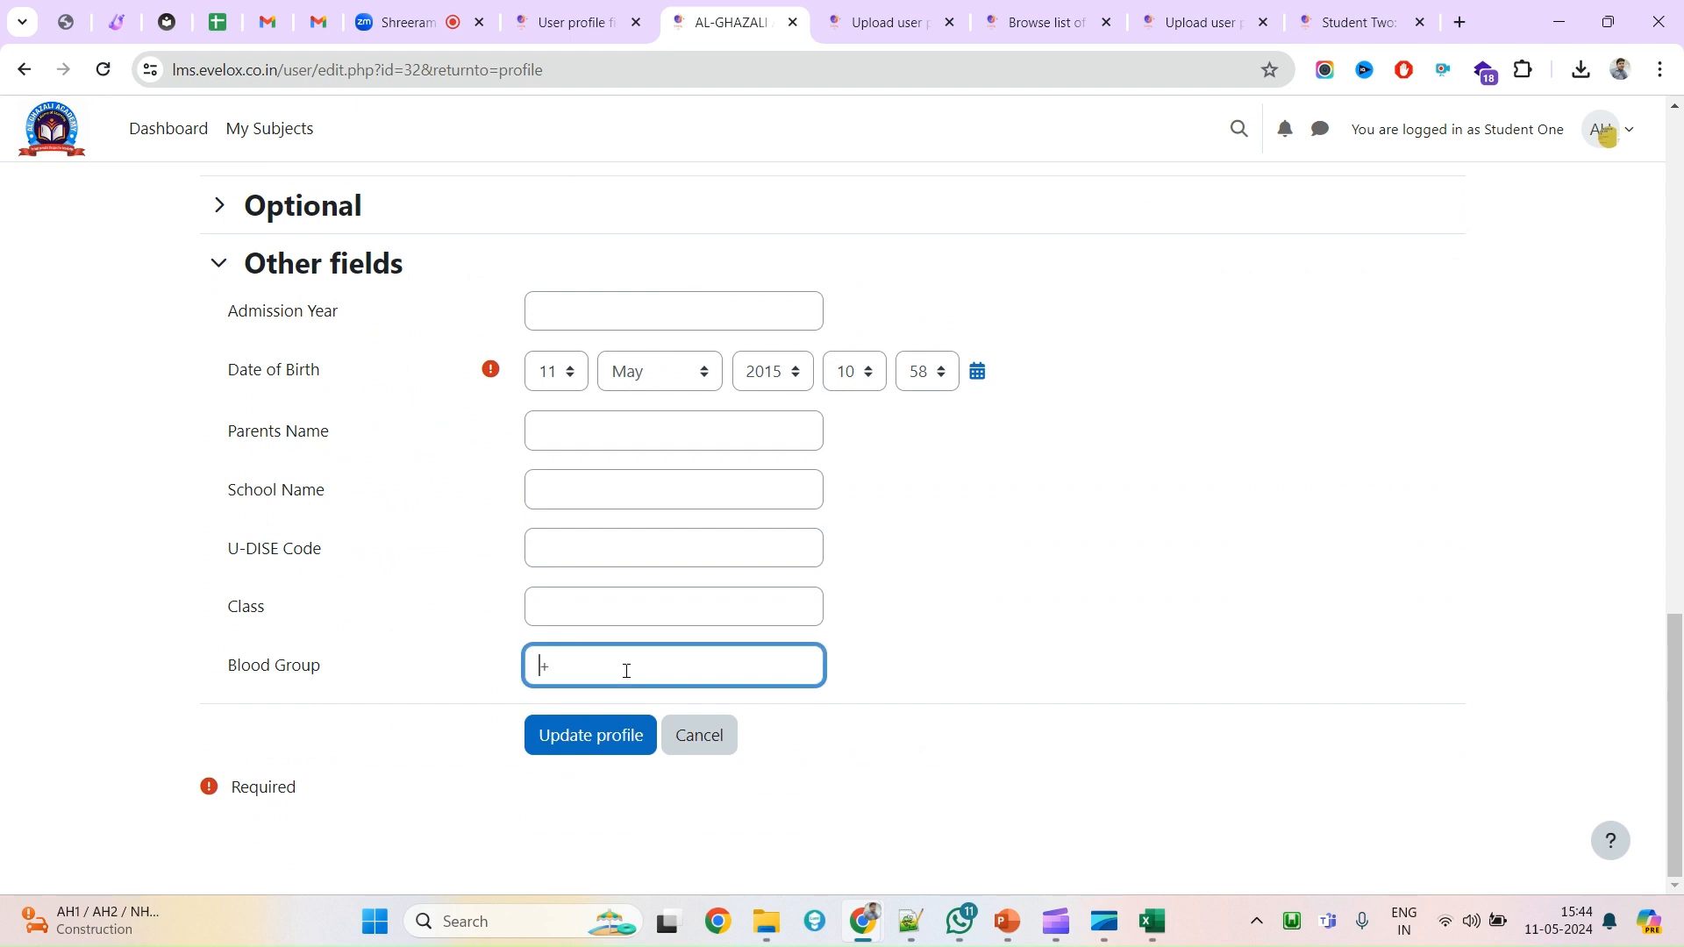
{"action": "left_click", "coordinate": [640, 745]}
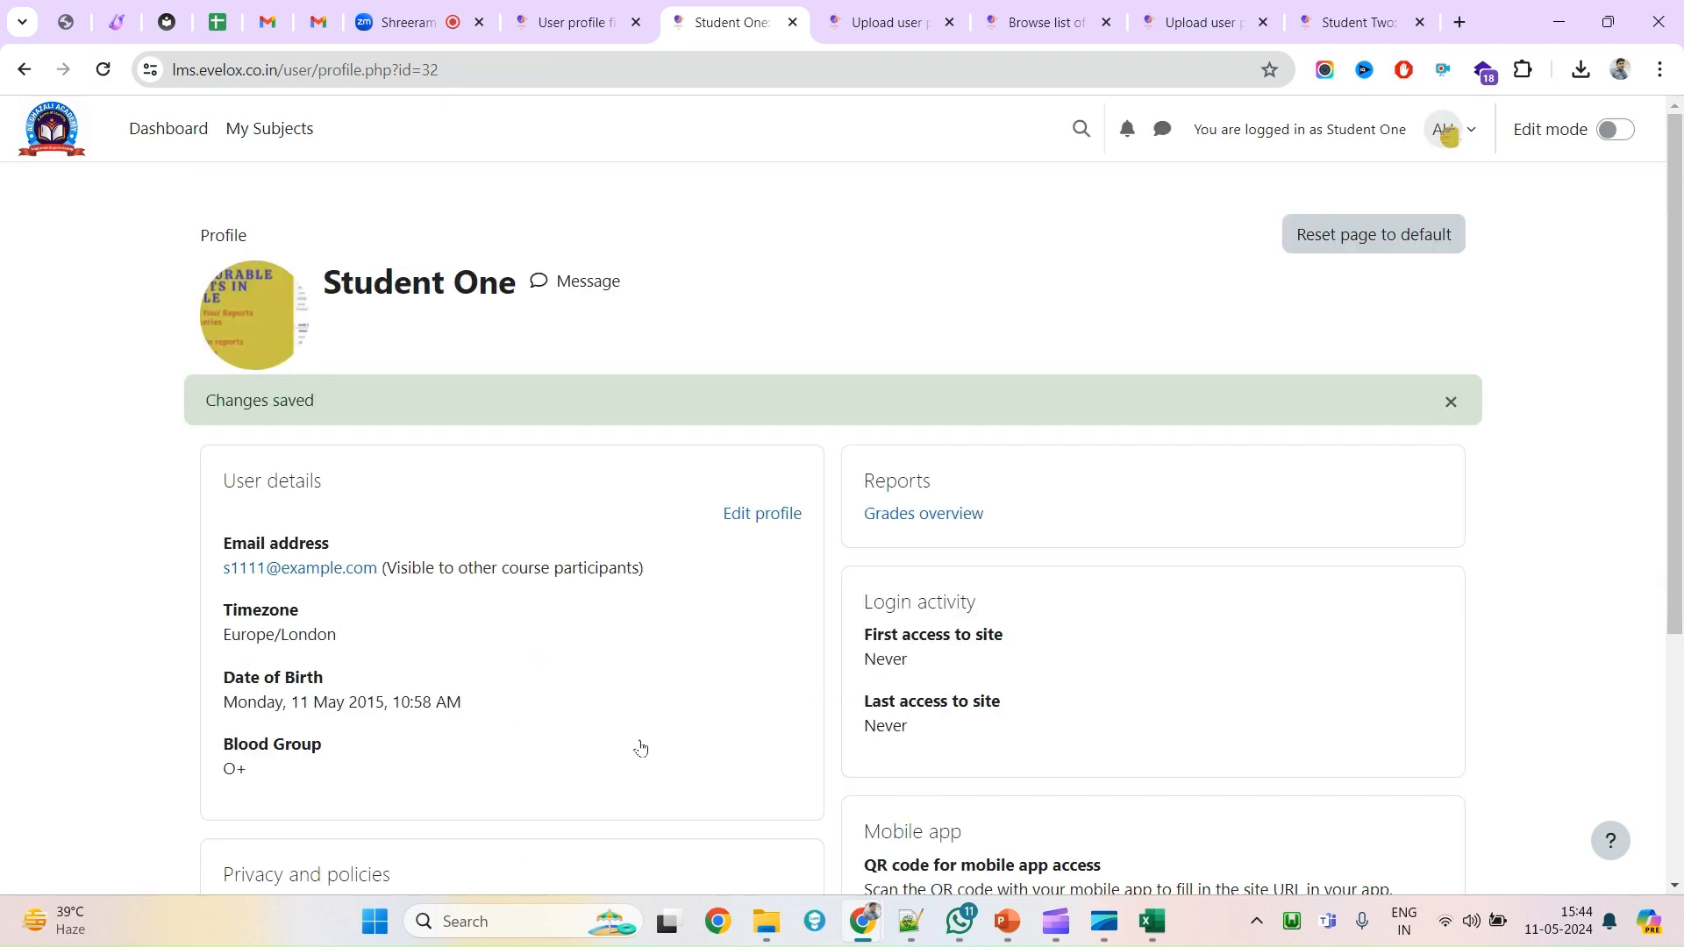
Reopen the profile to verify the saved values, then return to the Dashboard.
{"action": "scroll", "coordinate": [626, 655], "scroll_direction": "down", "scroll_amount": 3}
{"action": "scroll", "coordinate": [625, 654], "scroll_direction": "up", "scroll_amount": 5}
{"action": "left_click", "coordinate": [740, 524]}
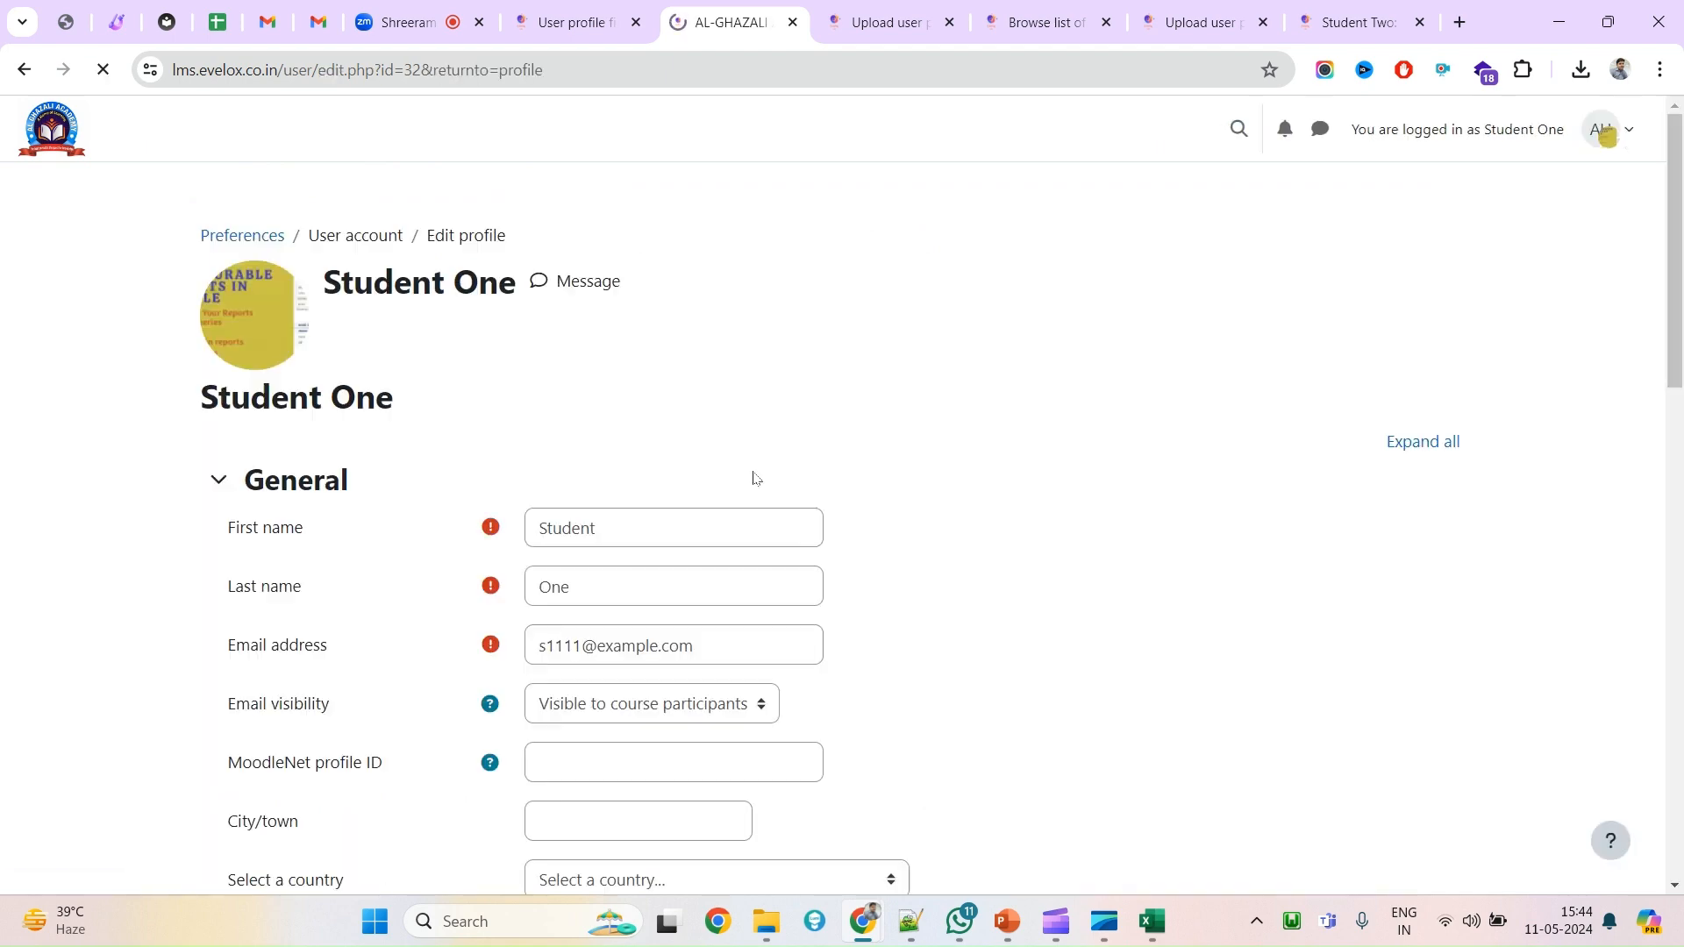
{"action": "scroll", "coordinate": [751, 691], "scroll_direction": "down", "scroll_amount": 12}
{"action": "scroll", "coordinate": [1255, 465], "scroll_direction": "up", "scroll_amount": 14}
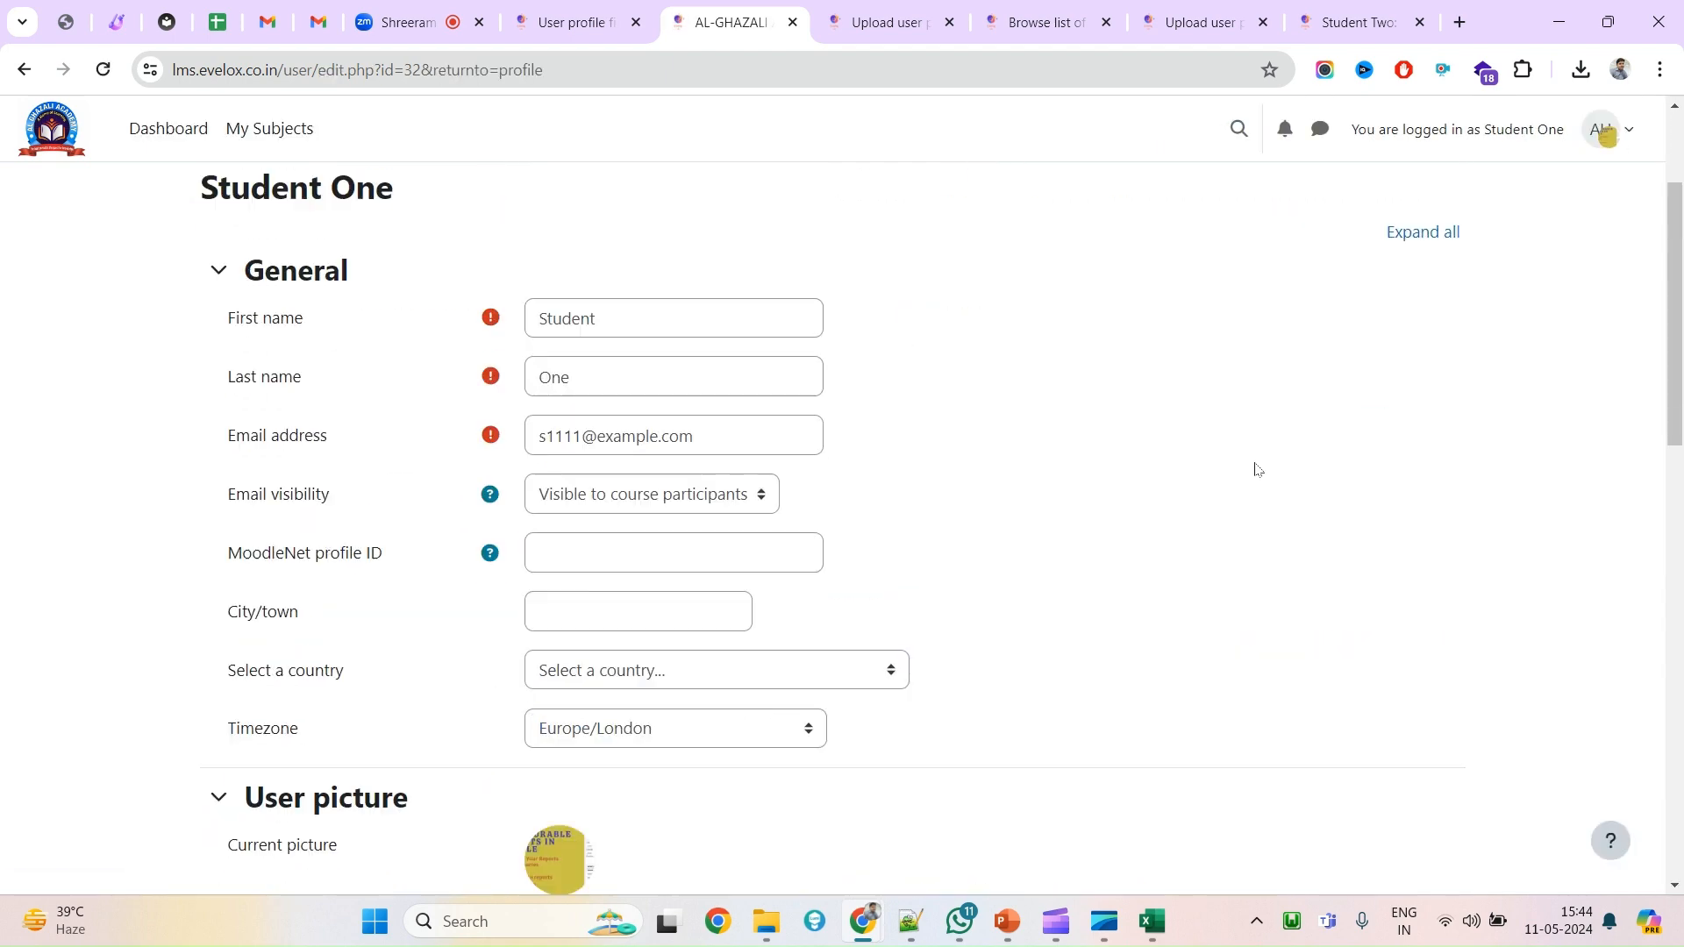
{"action": "scroll", "coordinate": [1255, 465], "scroll_direction": "down", "scroll_amount": 5}
{"action": "scroll", "coordinate": [1255, 465], "scroll_direction": "up", "scroll_amount": 5}
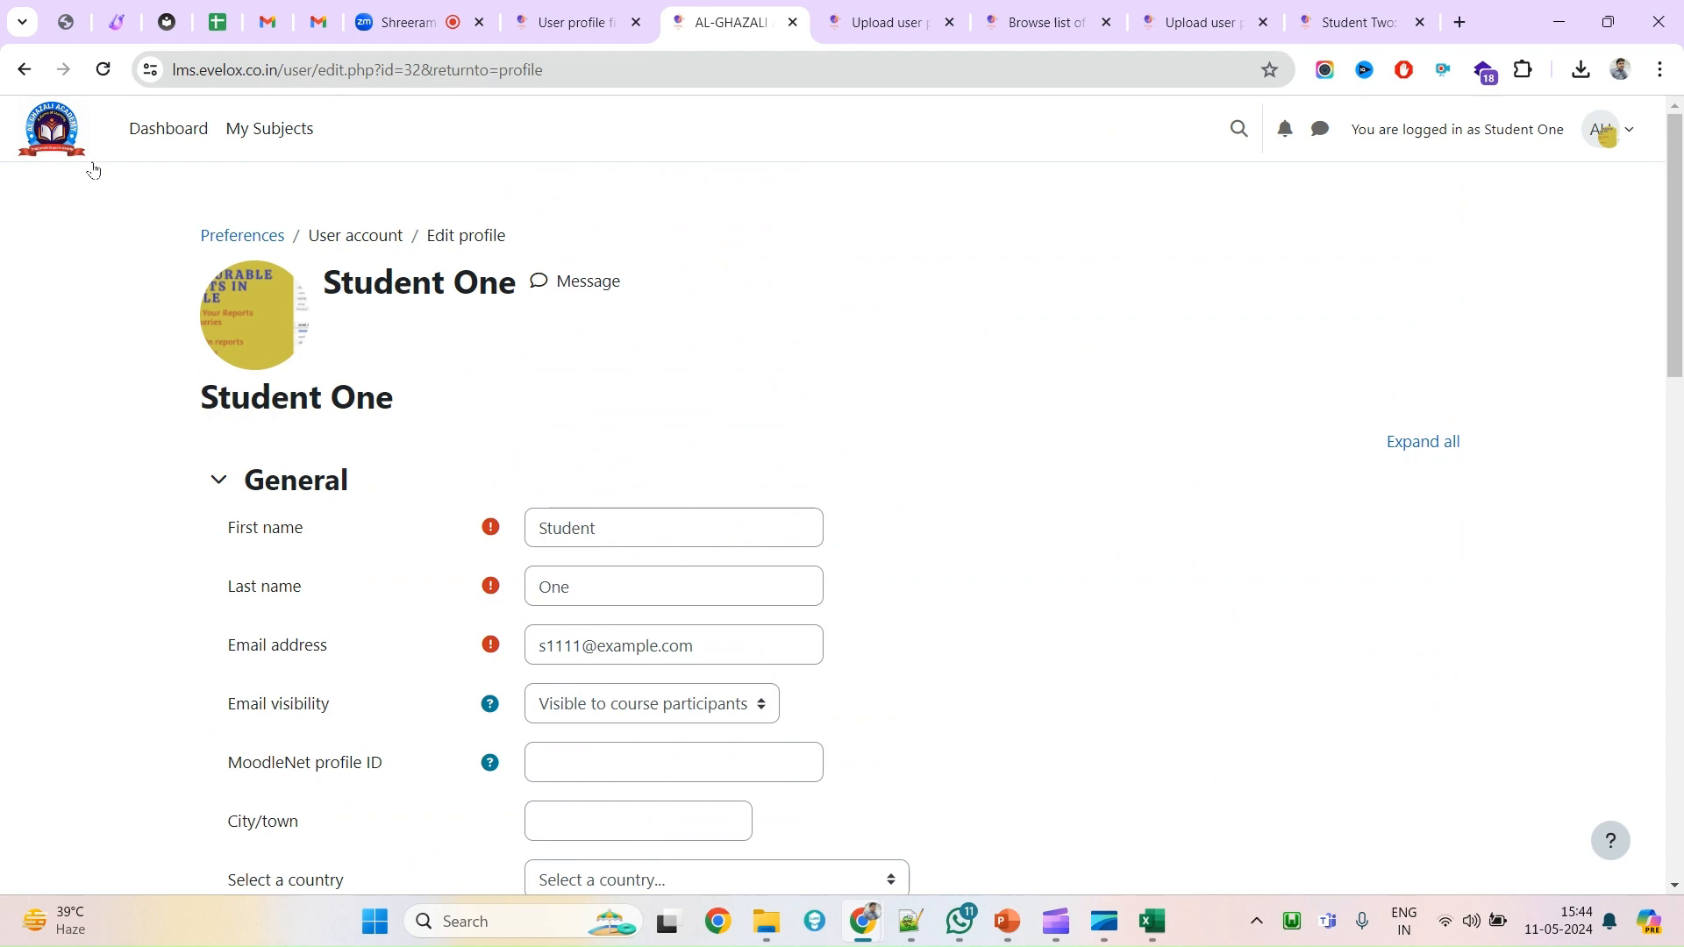
{"action": "left_click", "coordinate": [144, 131]}
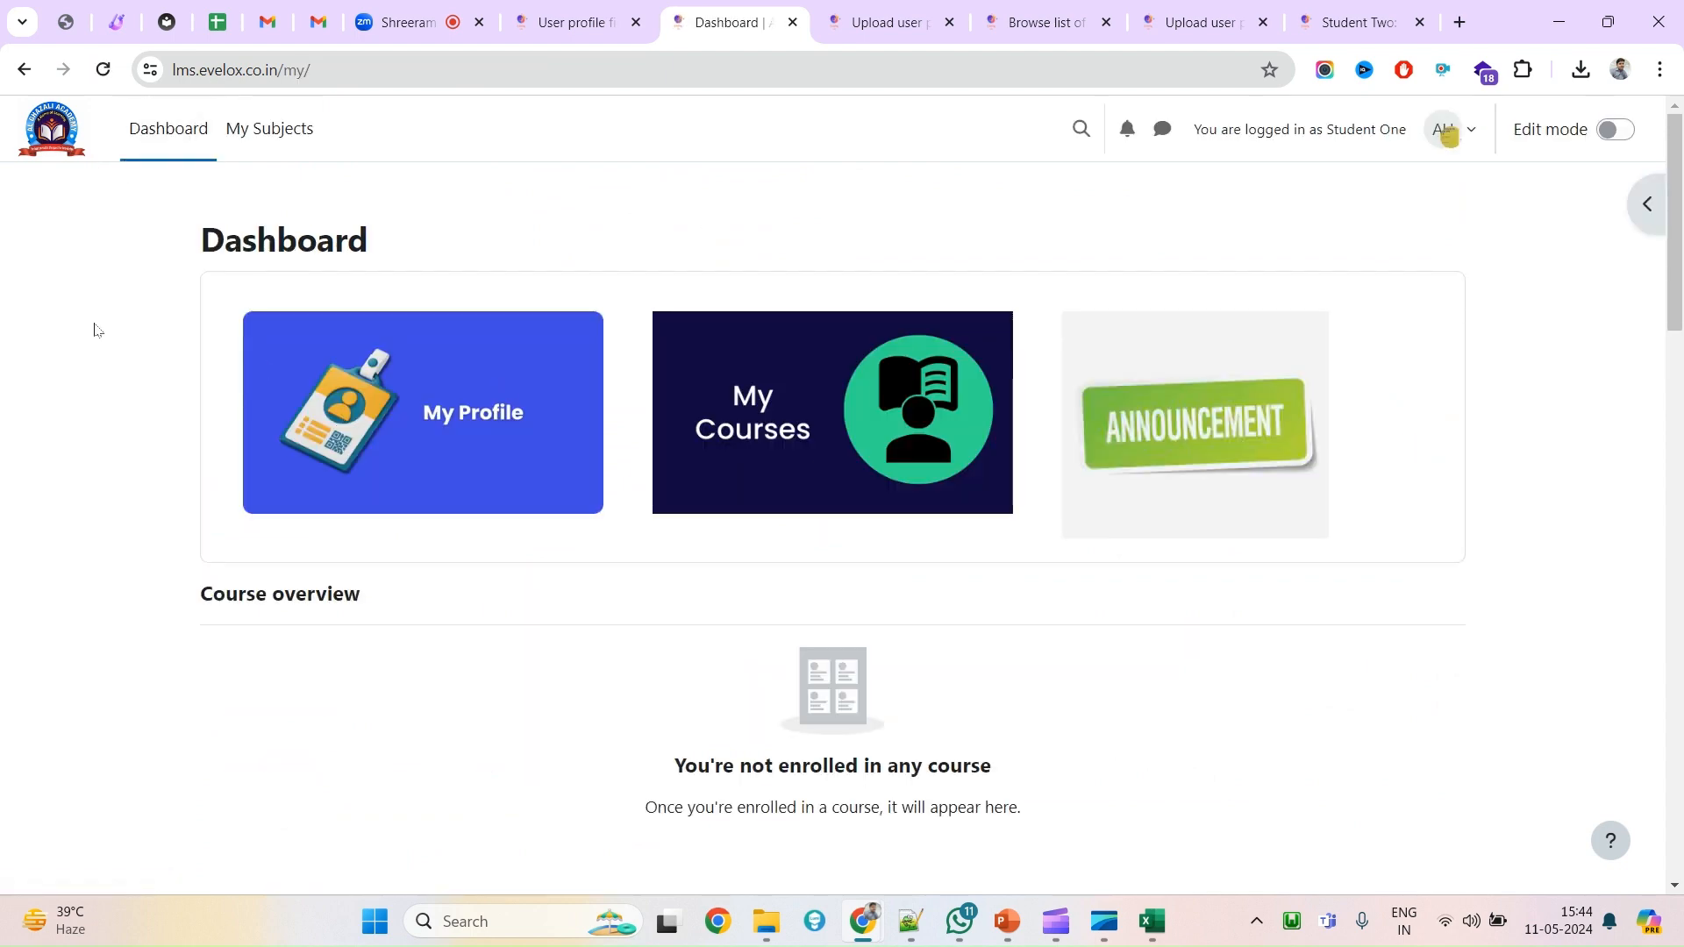
{"action": "scroll", "coordinate": [869, 575], "scroll_direction": "down", "scroll_amount": 15}
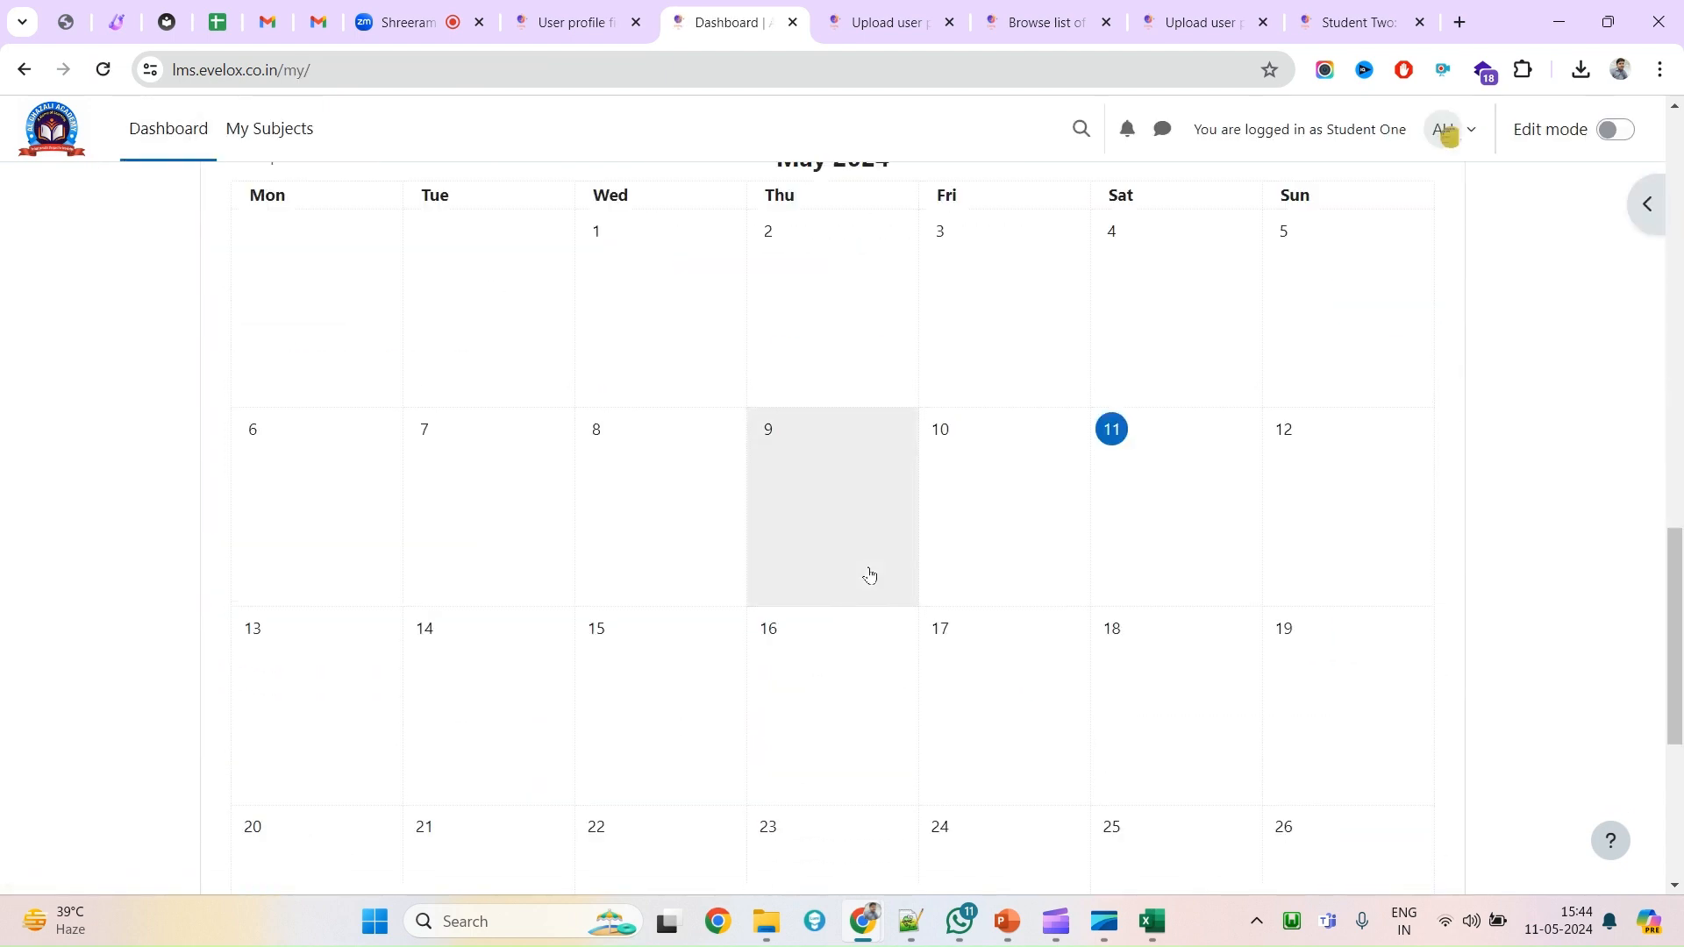
{"action": "scroll", "coordinate": [869, 574], "scroll_direction": "up", "scroll_amount": 15}
{"action": "left_click", "coordinate": [1448, 130]}
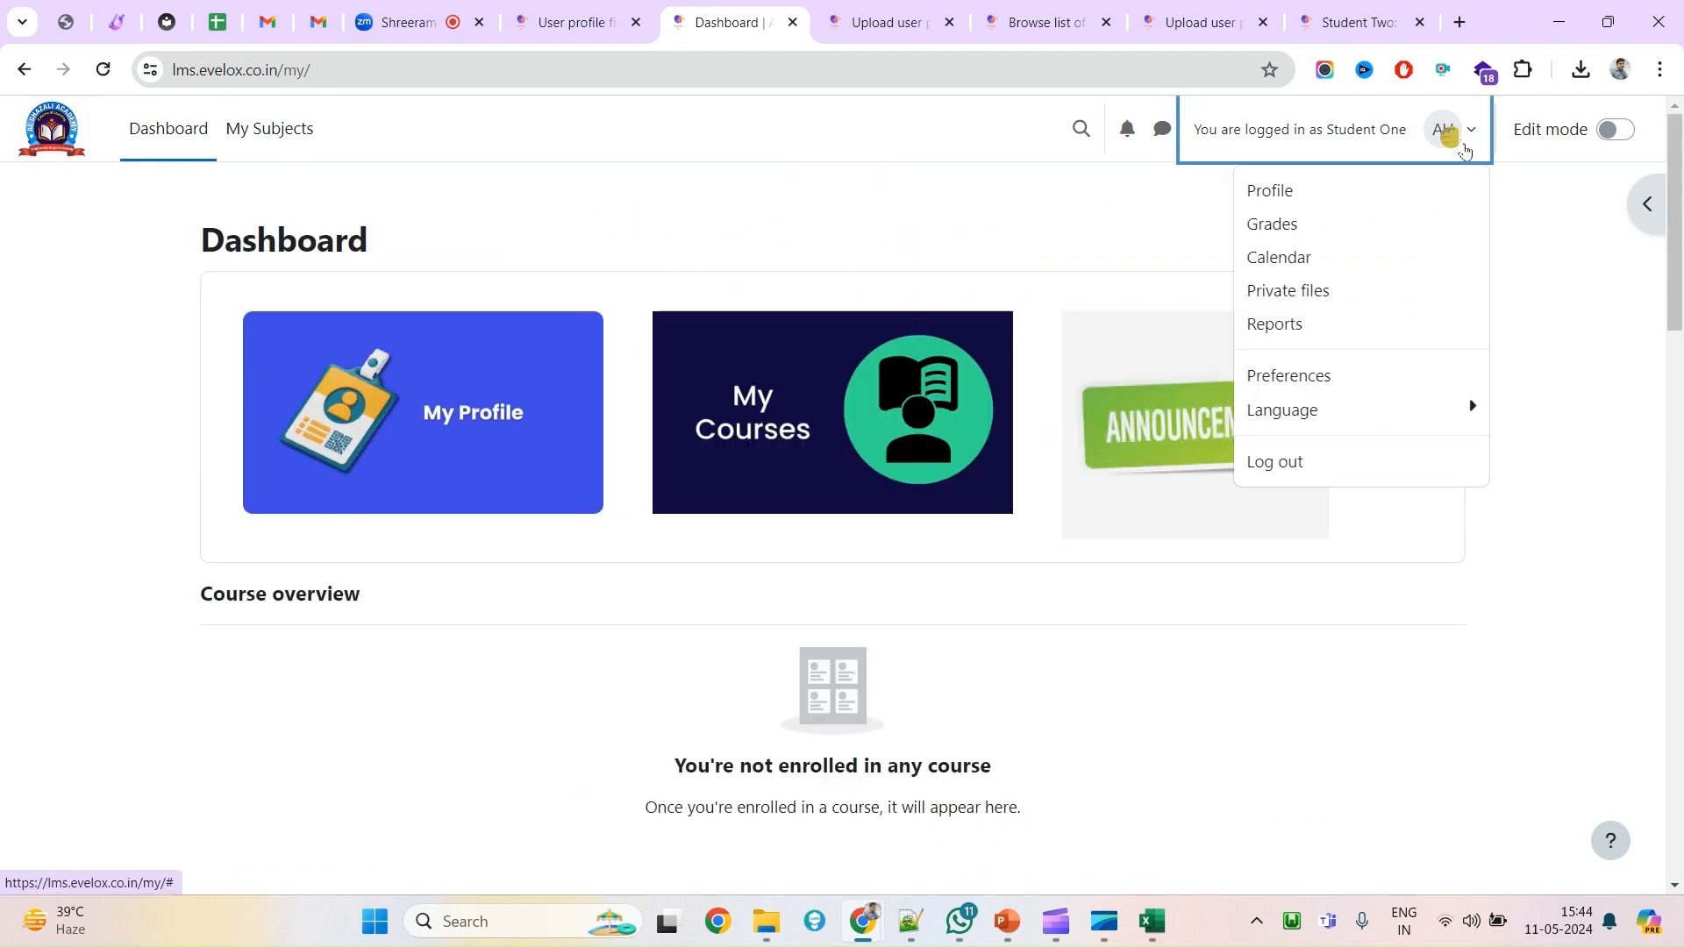
Log out of Student One and sign back in as admin, reaching the 2-step verification prompt.
{"action": "left_click", "coordinate": [1292, 471]}
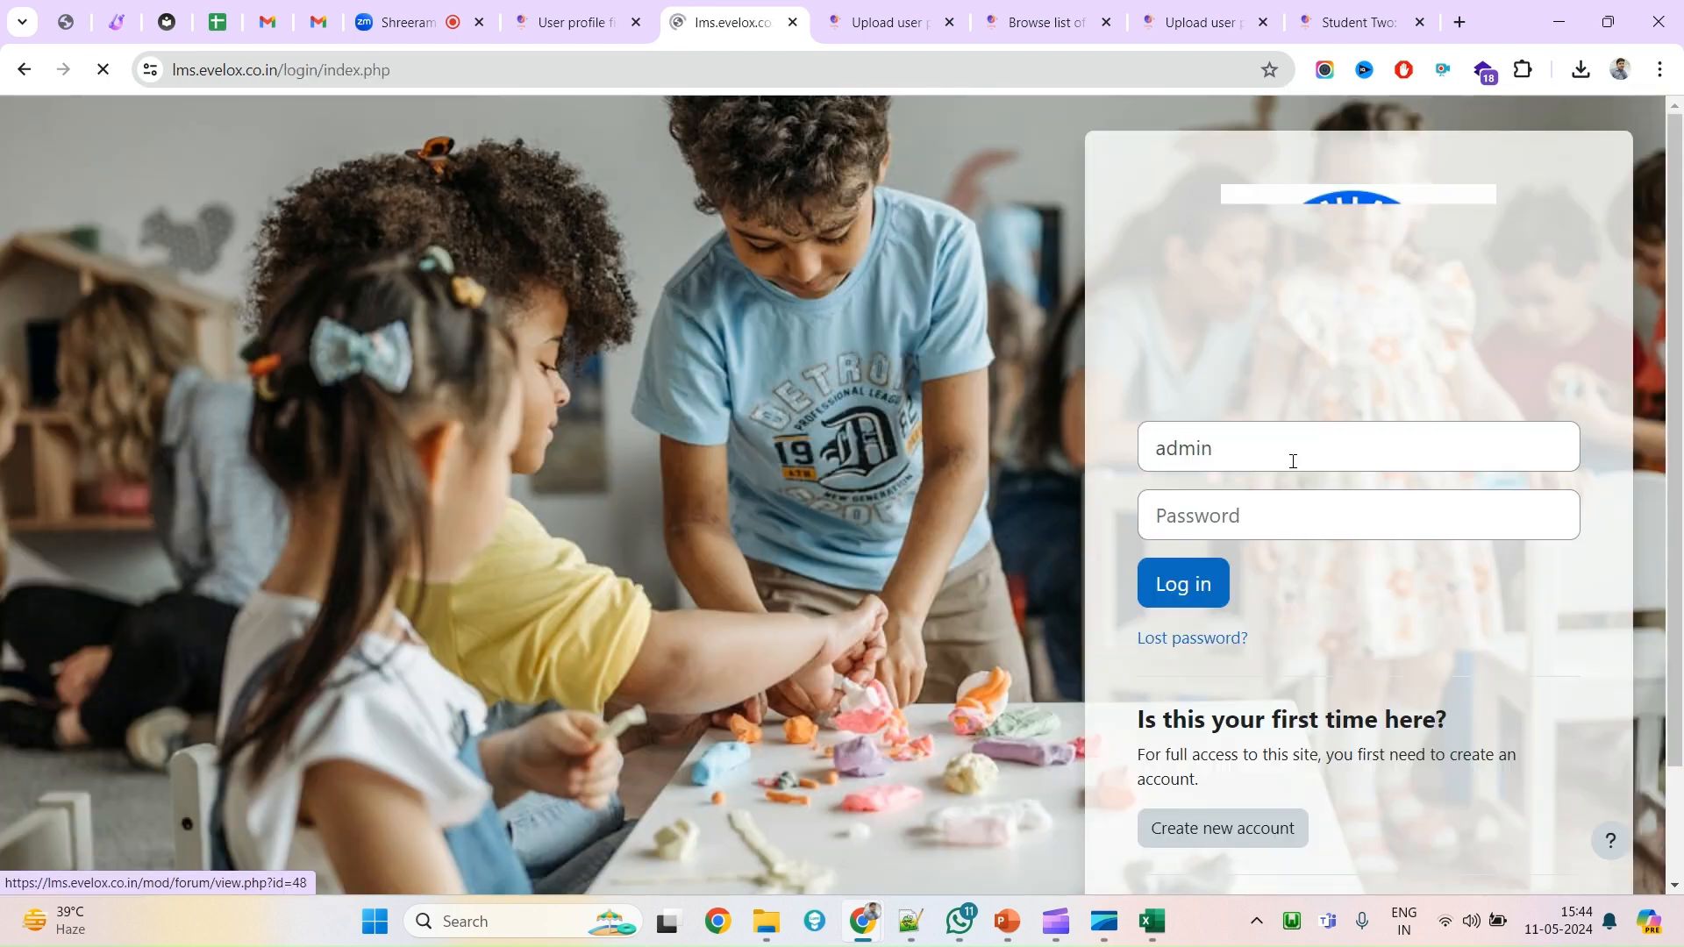
{"action": "left_click", "coordinate": [1203, 586]}
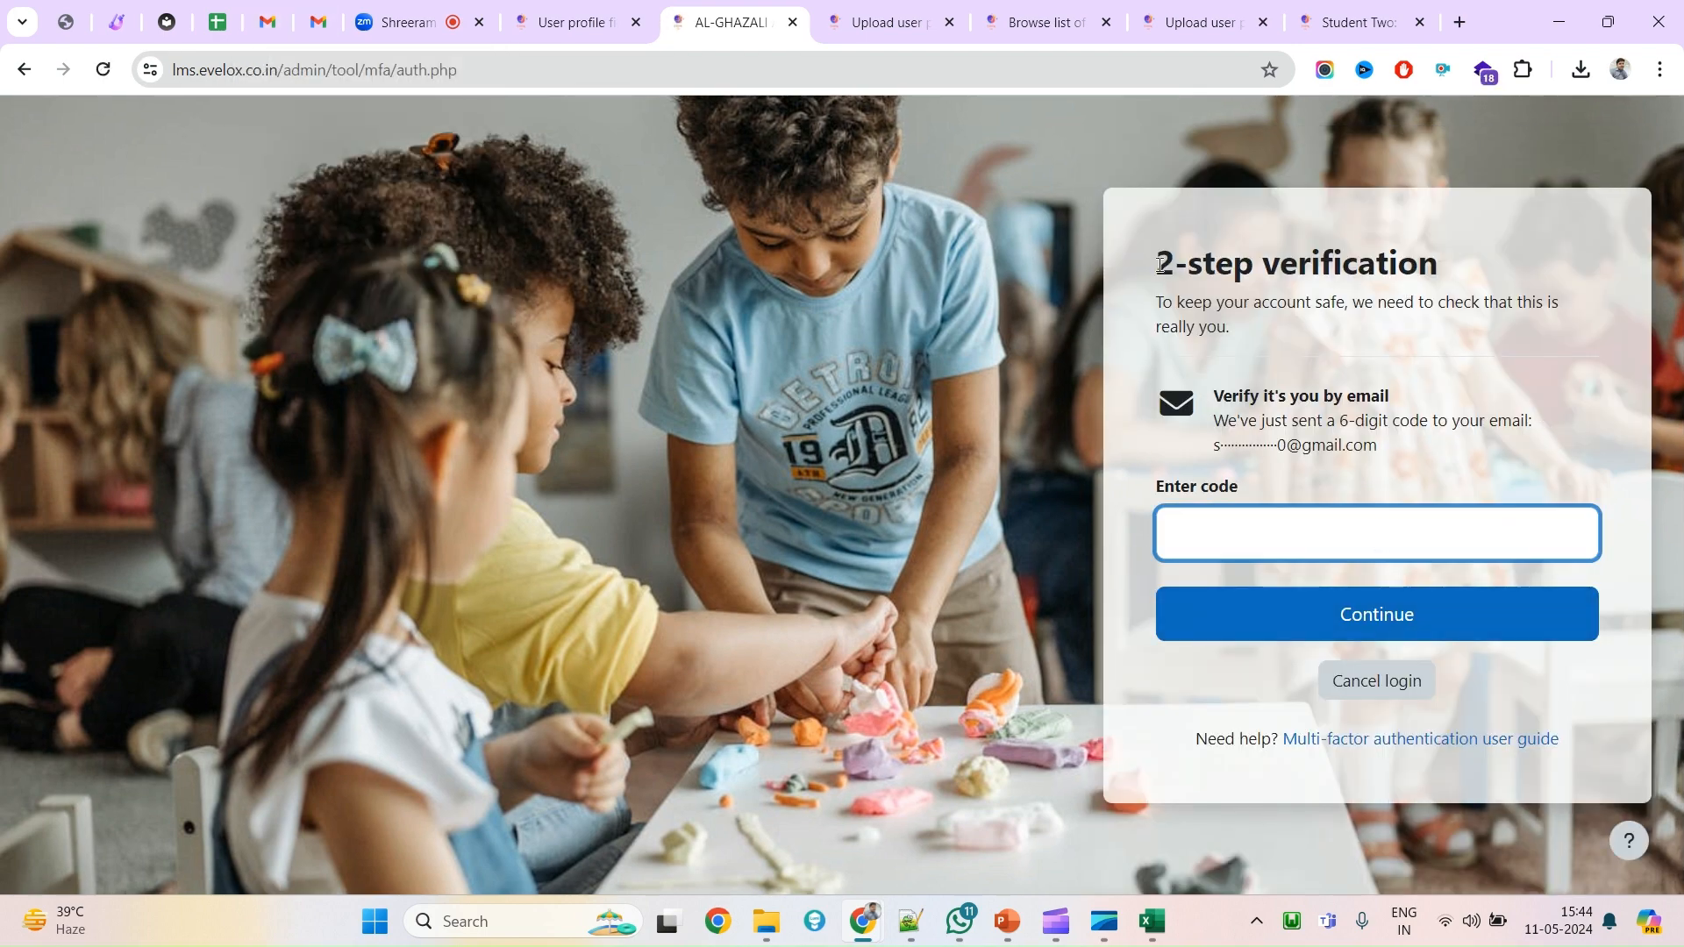
{"action": "left_click_drag", "start_coordinate": [1160, 263], "coordinate": [1557, 280]}
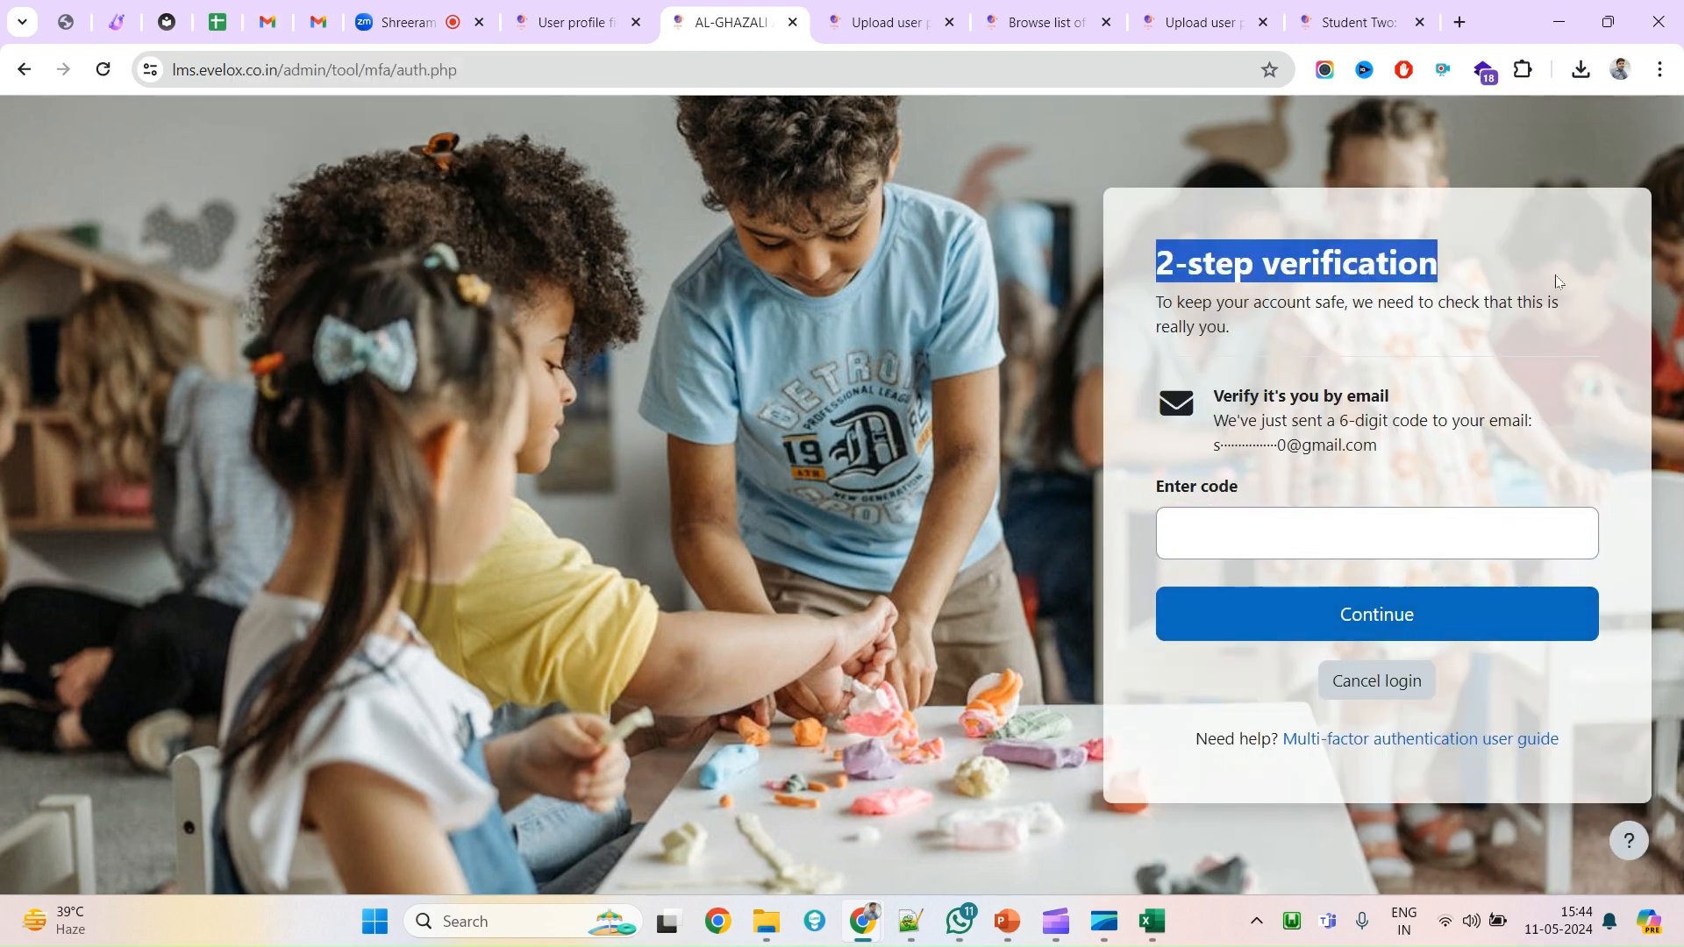
{"action": "left_click", "coordinate": [270, 32]}
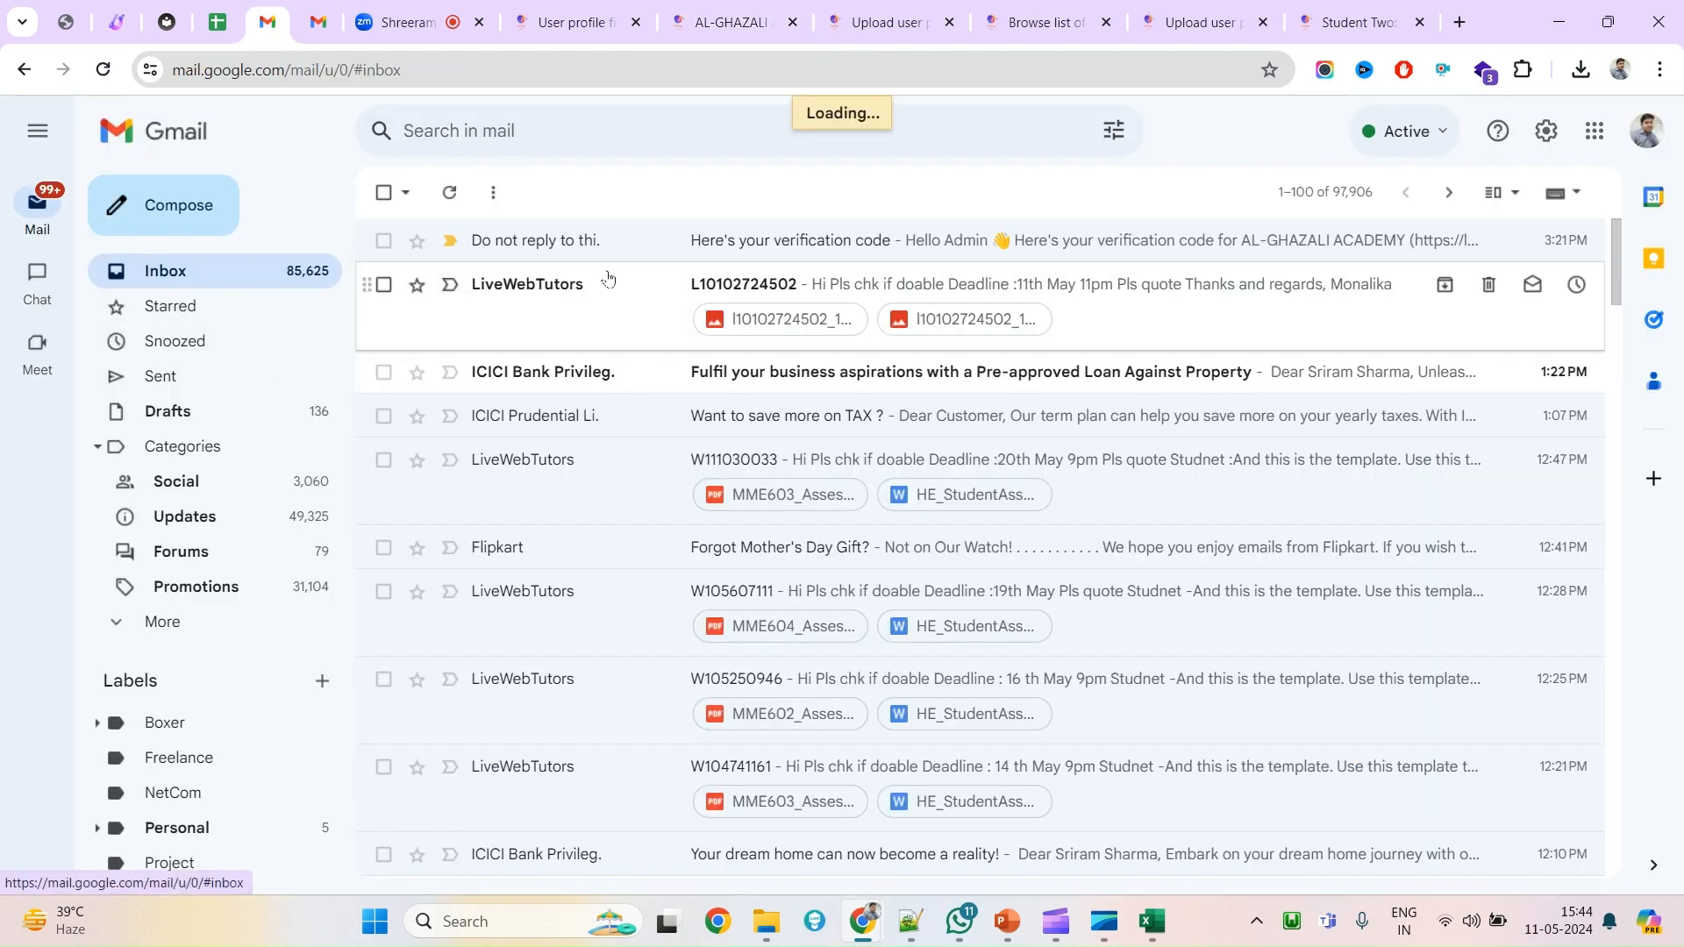
Copy the code from the verification email and paste it into the 2-step verification field.
{"action": "left_click", "coordinate": [695, 246]}
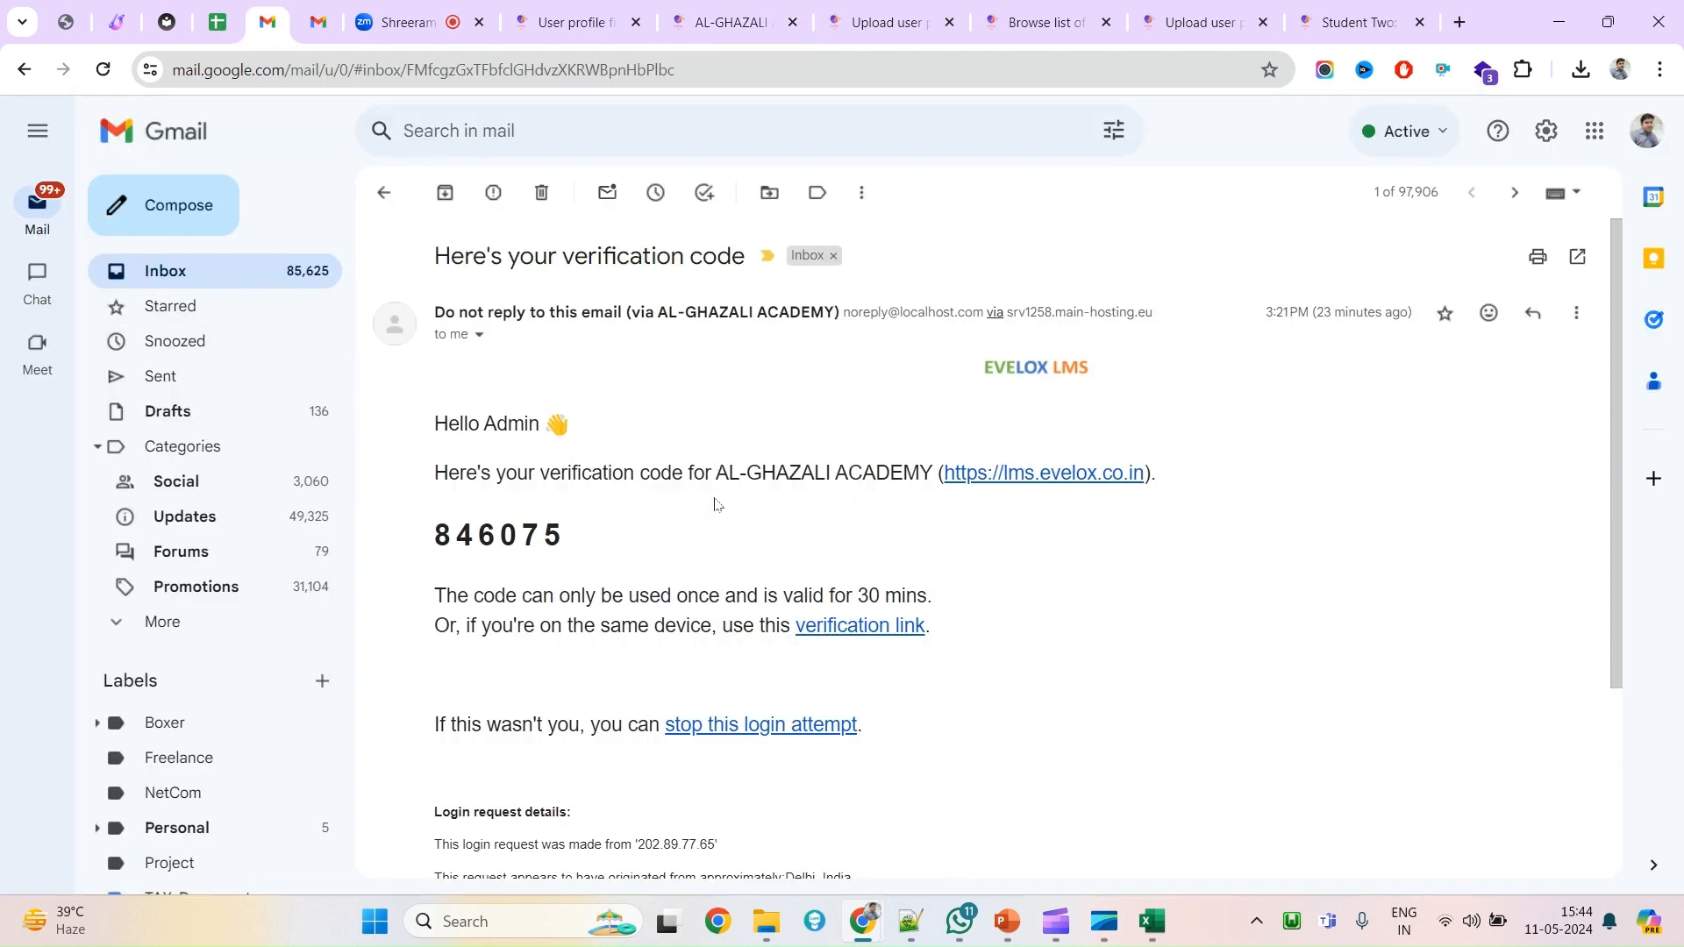
{"action": "double_click", "coordinate": [473, 528]}
{"action": "key", "text": "ctrl+c"}
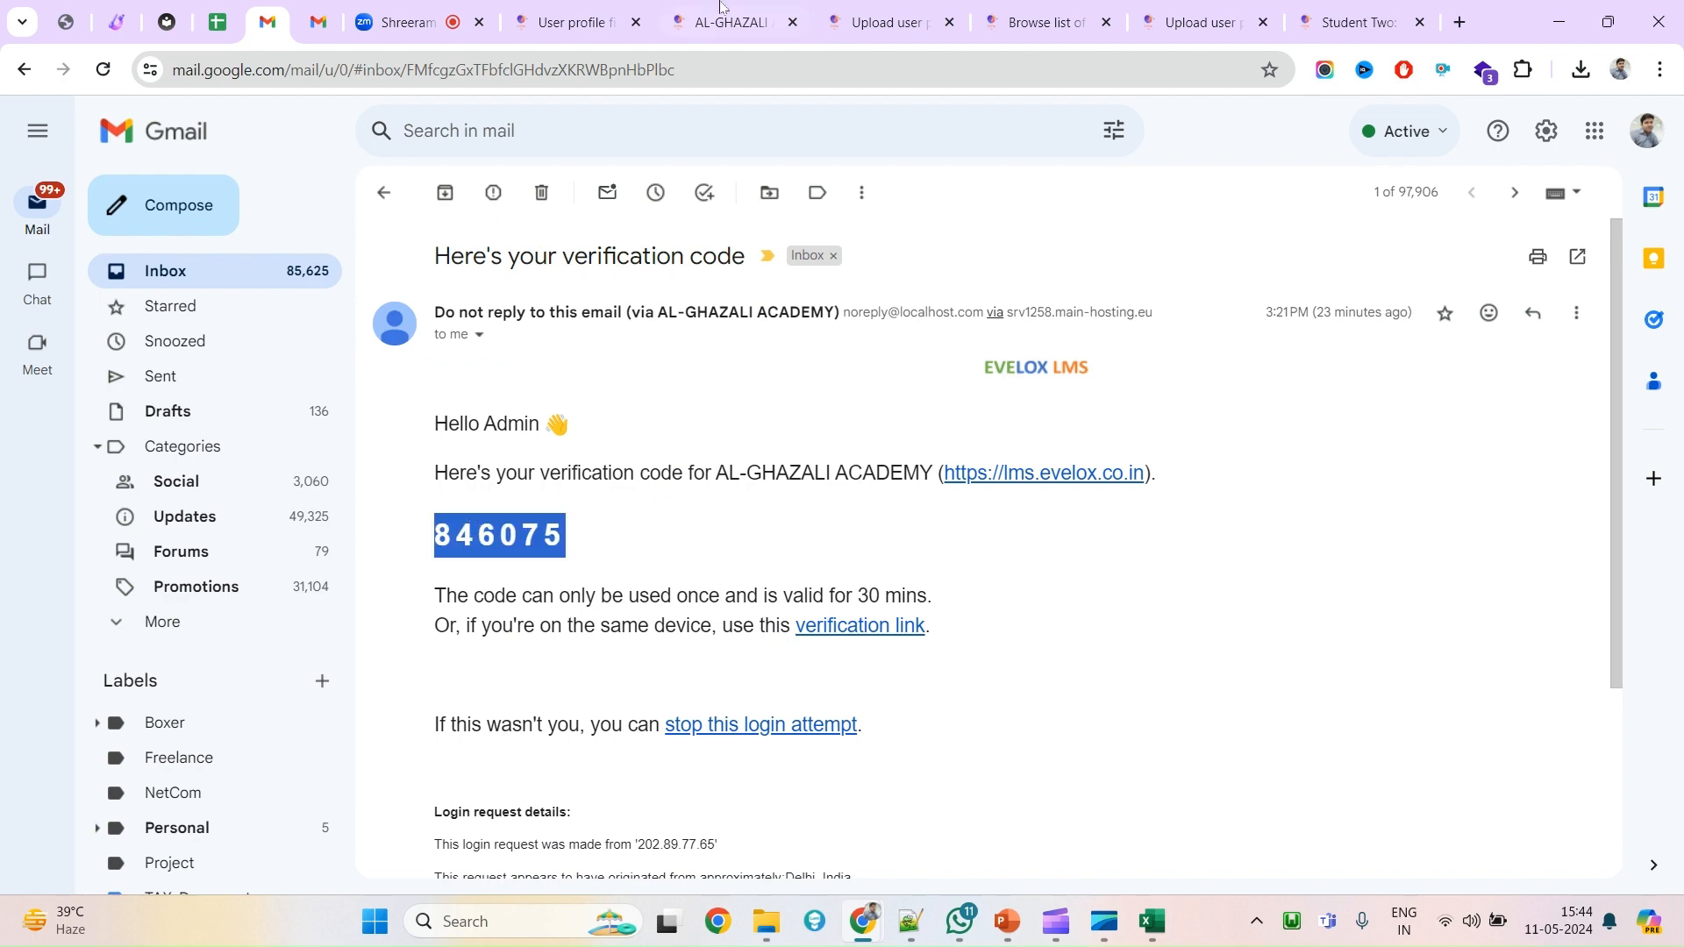
{"action": "left_click", "coordinate": [586, 8]}
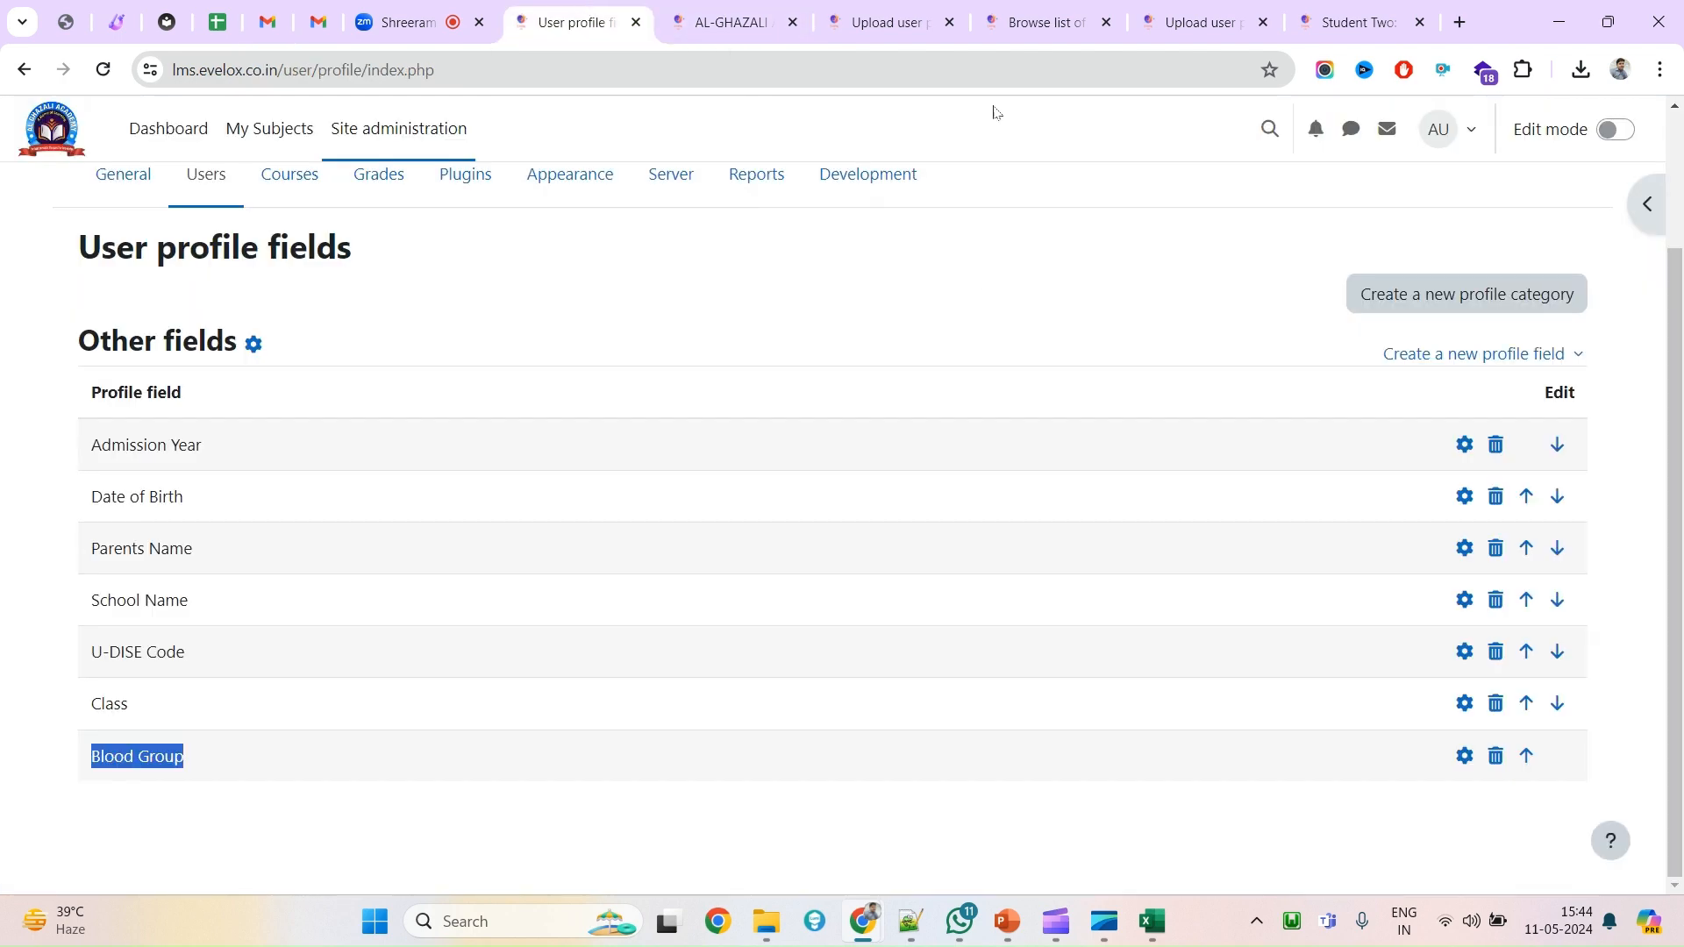
{"action": "left_click", "coordinate": [748, 8]}
{"action": "left_click", "coordinate": [1313, 529]}
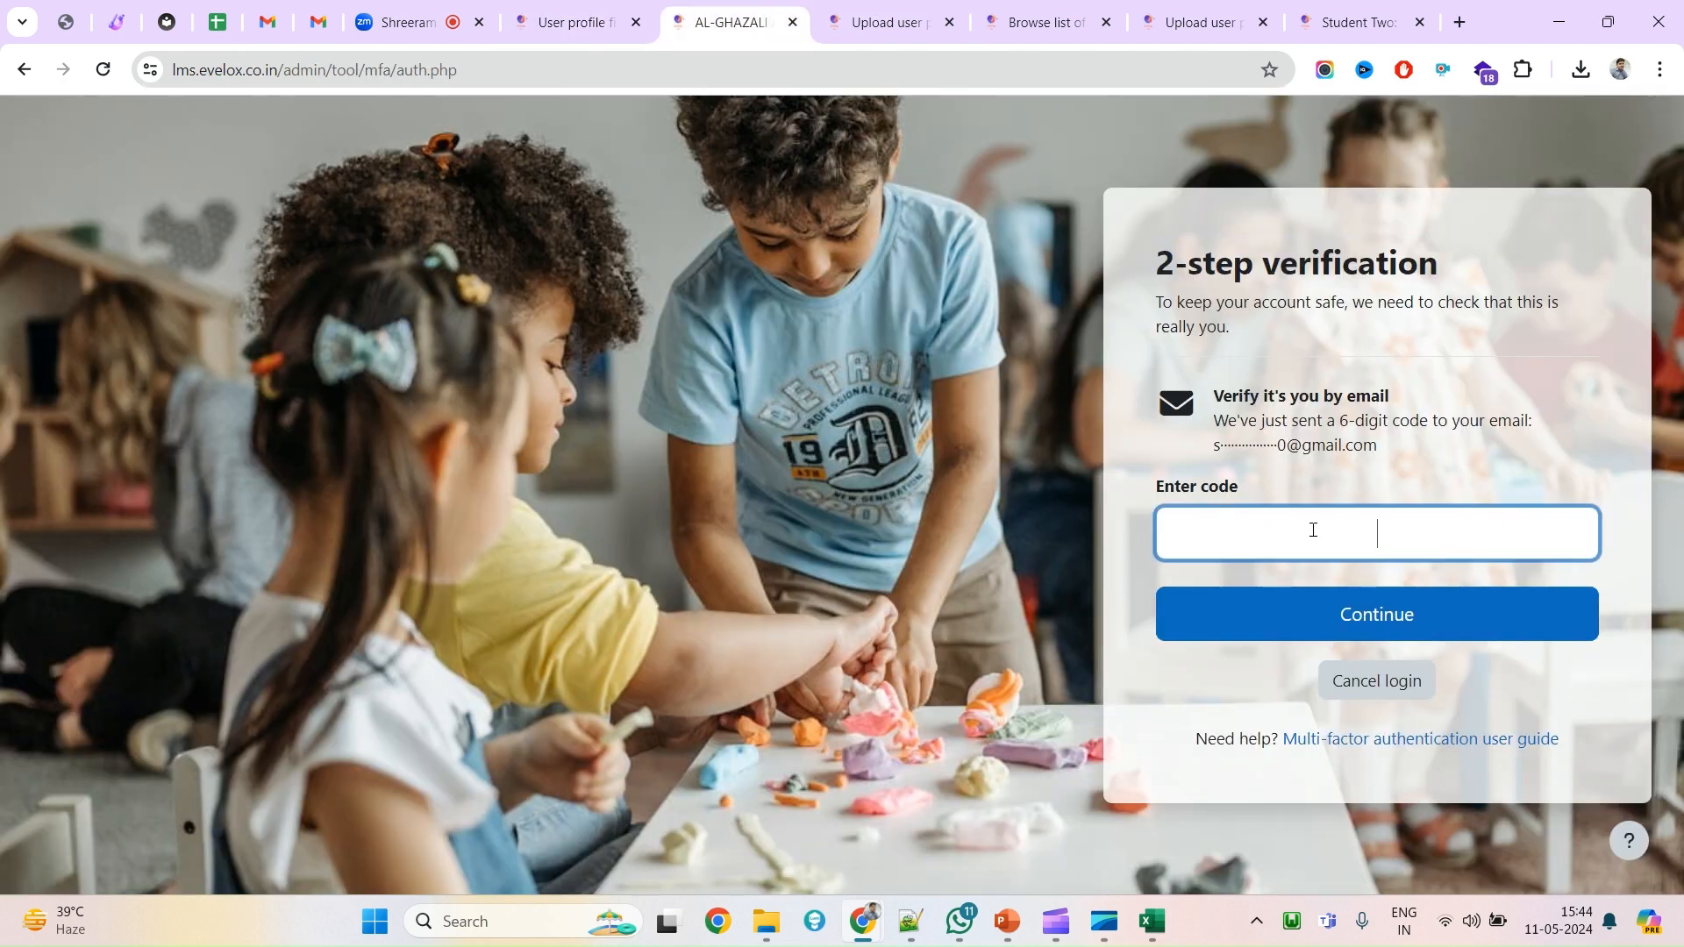
{"action": "key", "text": "ctrl+v"}
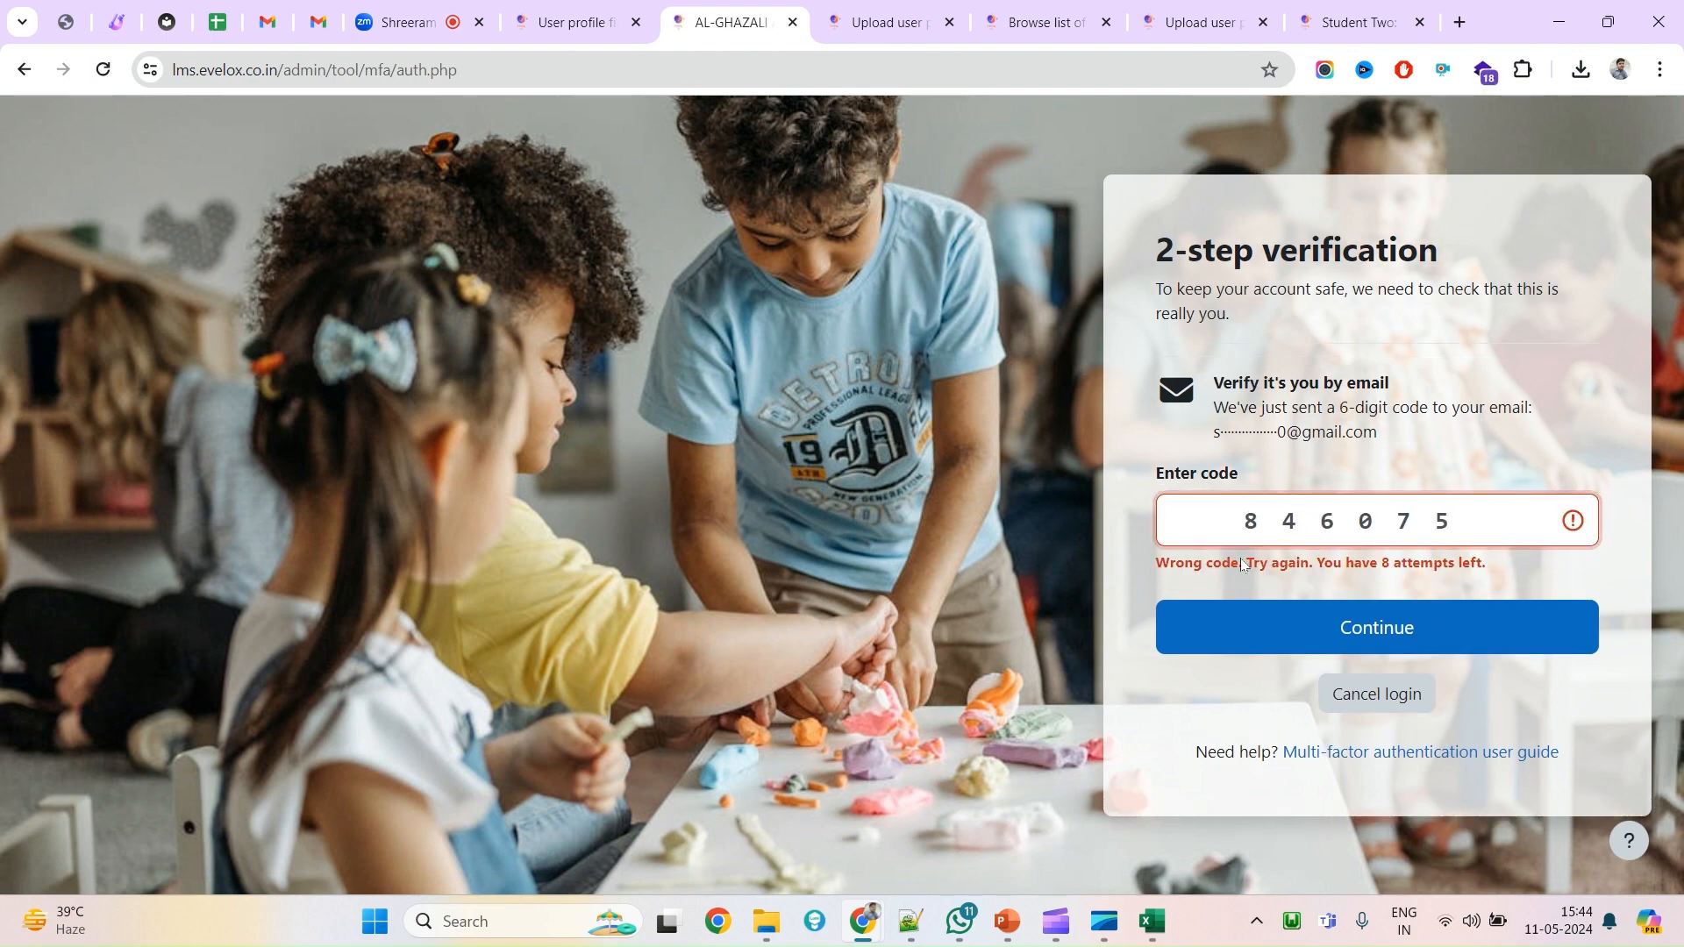
Return to the Gmail inbox and reload it to check for a newer code.
{"action": "left_click", "coordinate": [321, 24]}
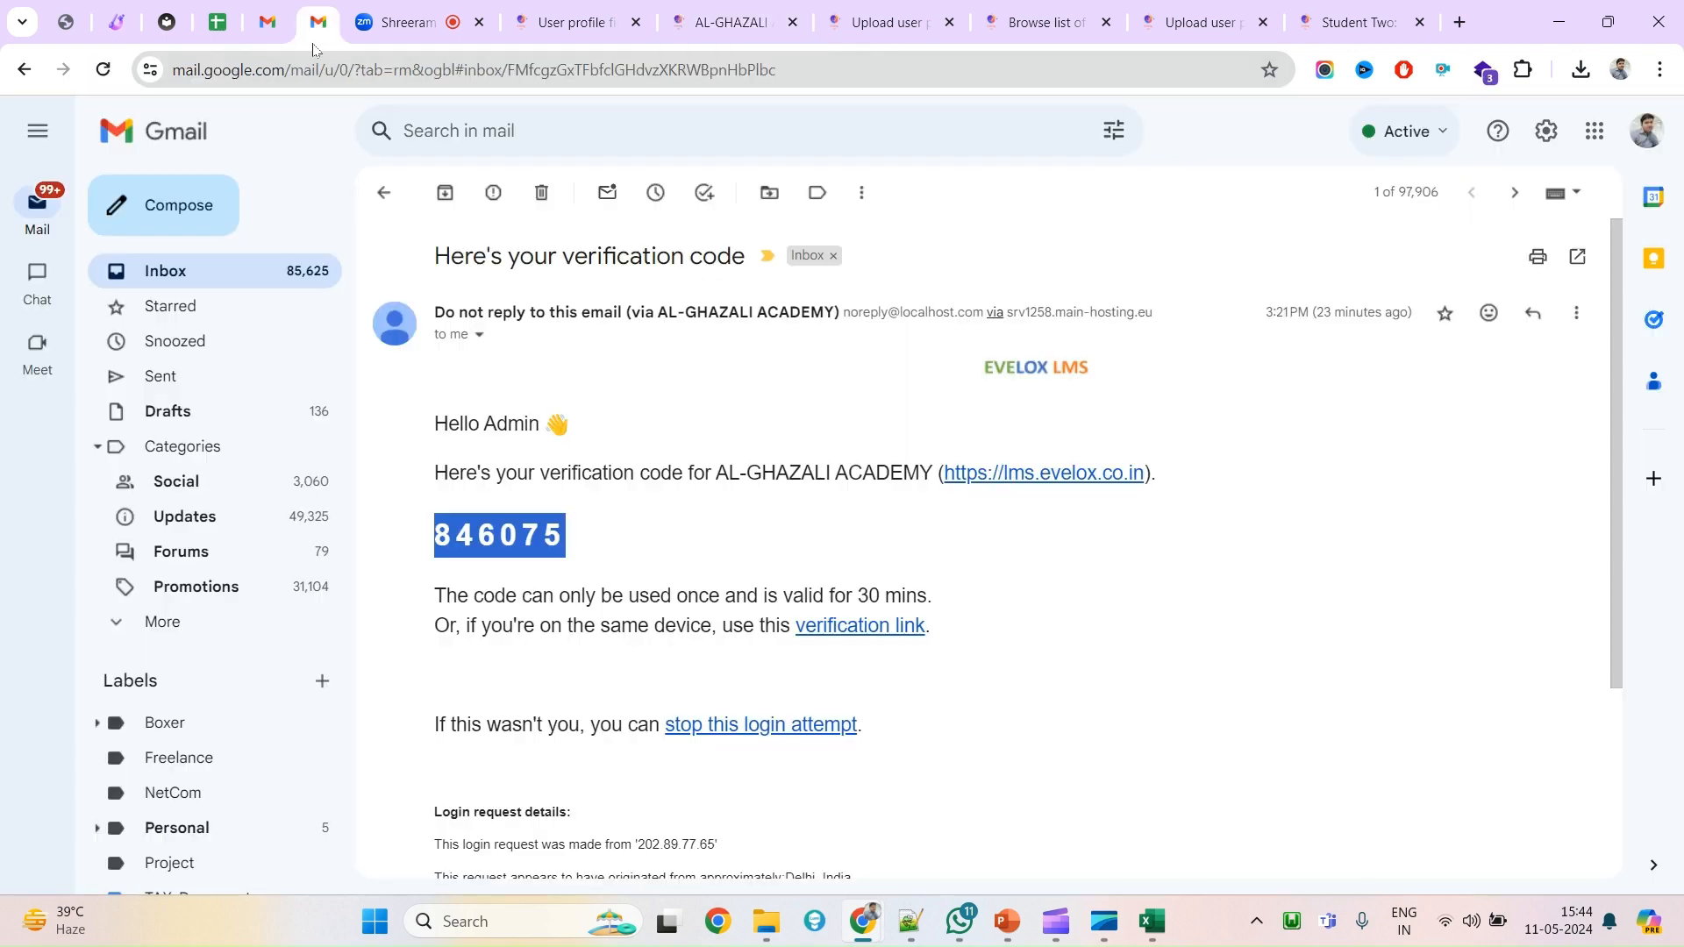
{"action": "left_click", "coordinate": [146, 276]}
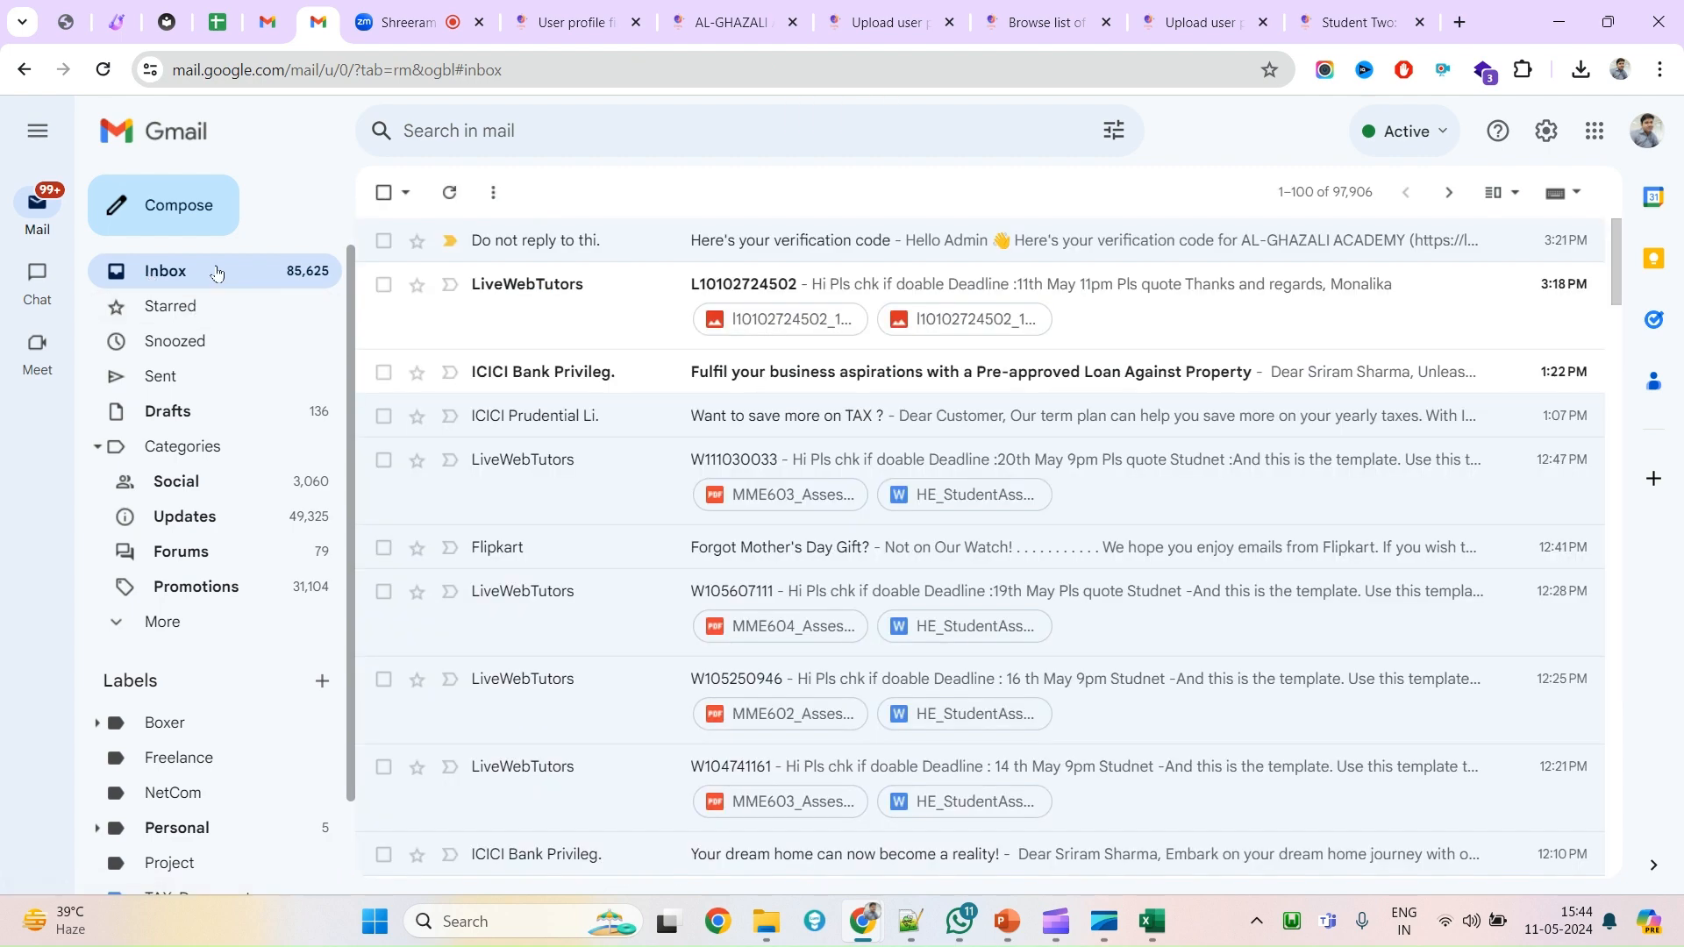
{"action": "left_click", "coordinate": [105, 75]}
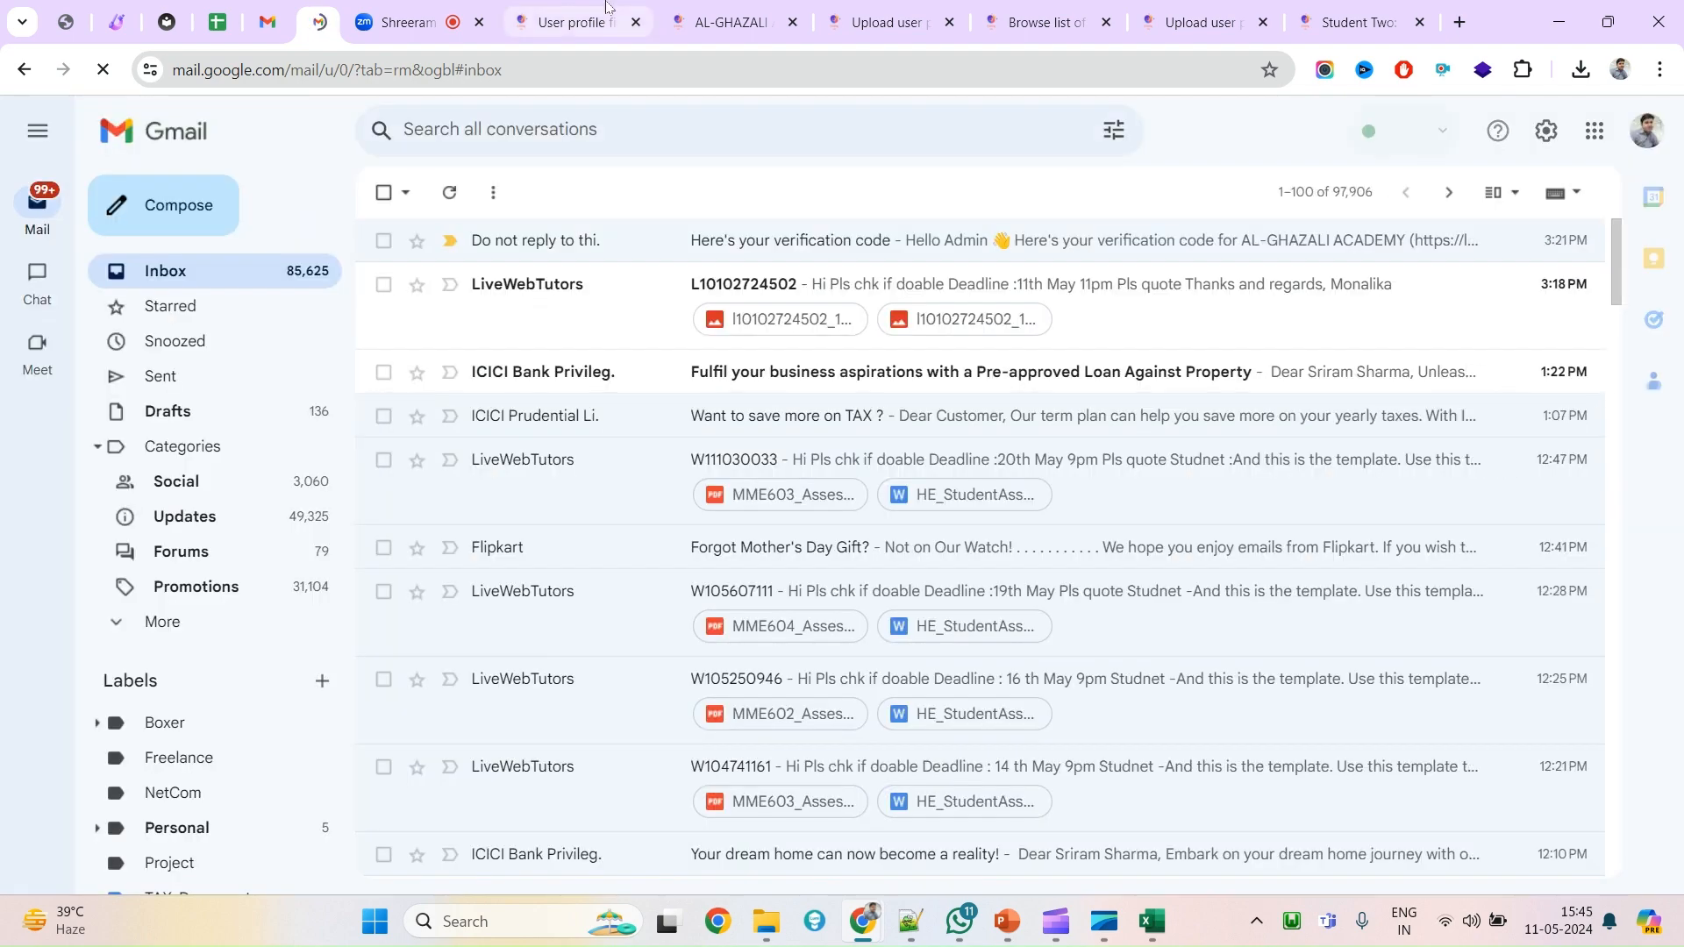
{"action": "left_click", "coordinate": [607, 9]}
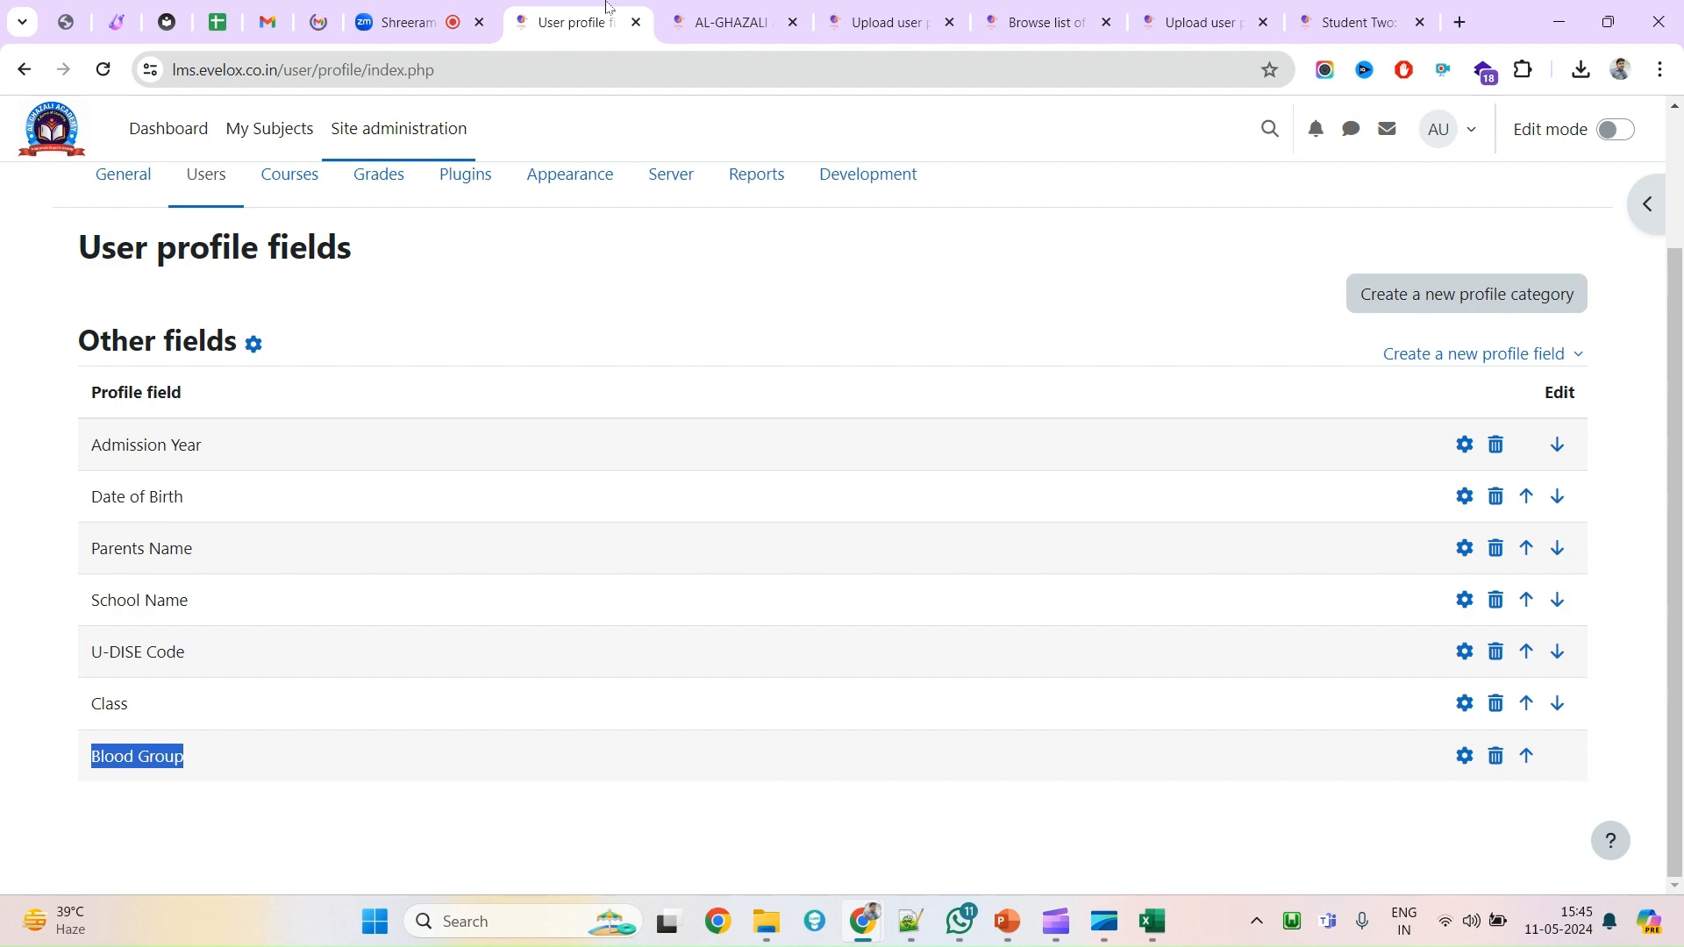
{"action": "left_click", "coordinate": [435, 123]}
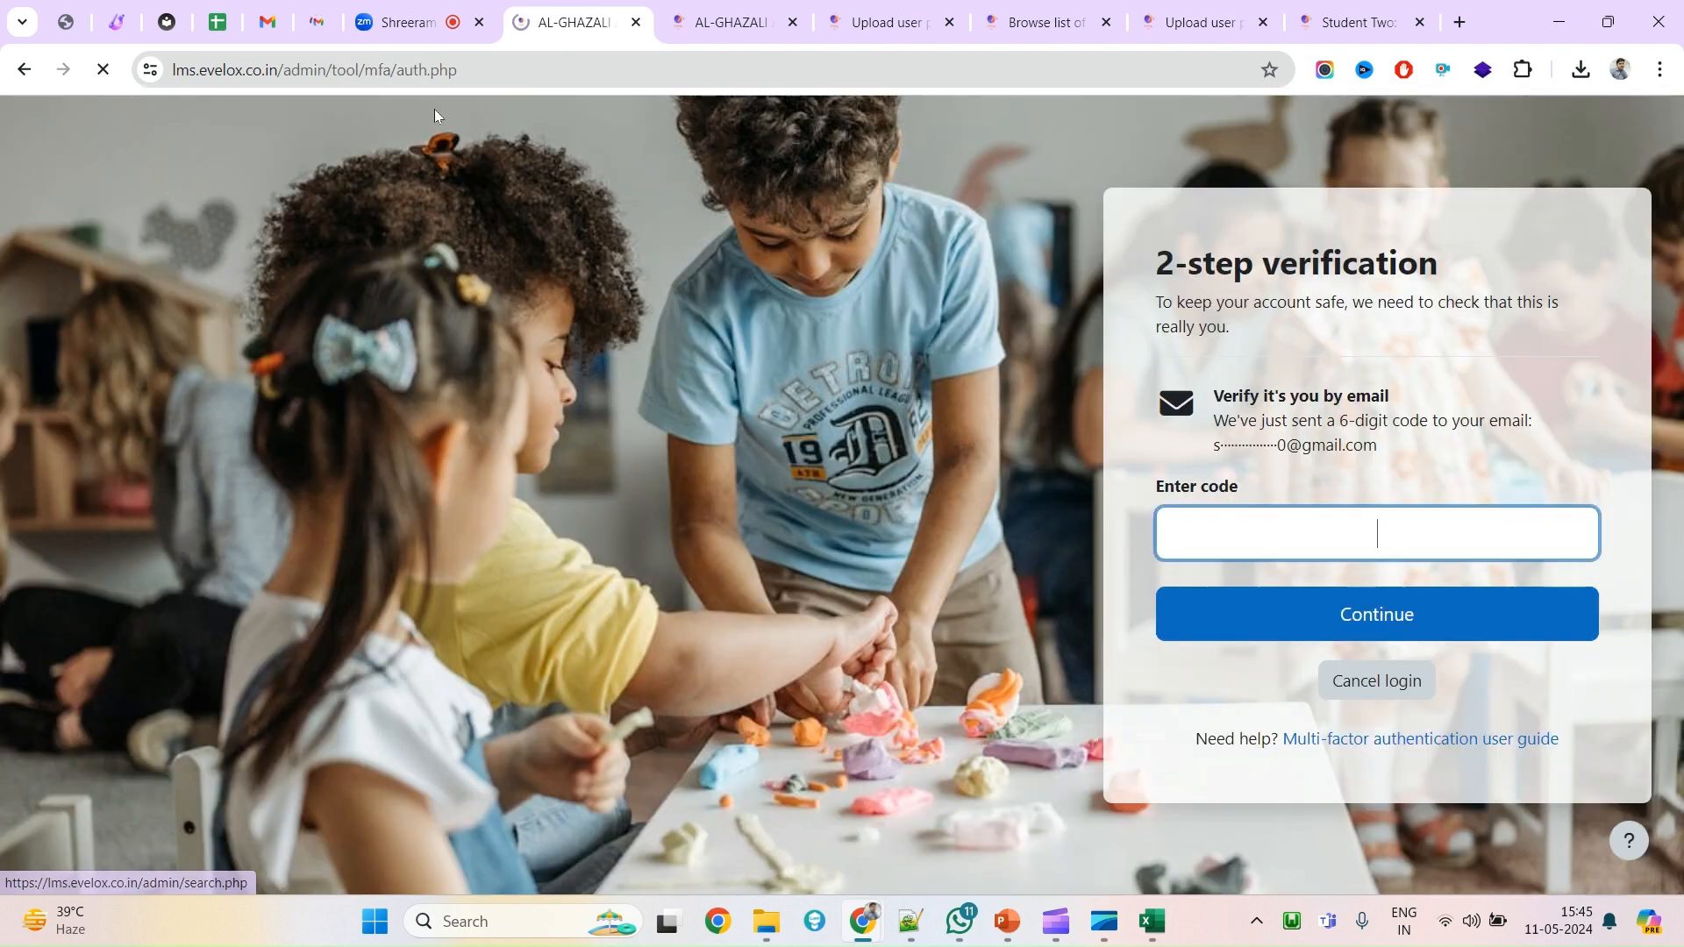
{"action": "left_click", "coordinate": [761, 23]}
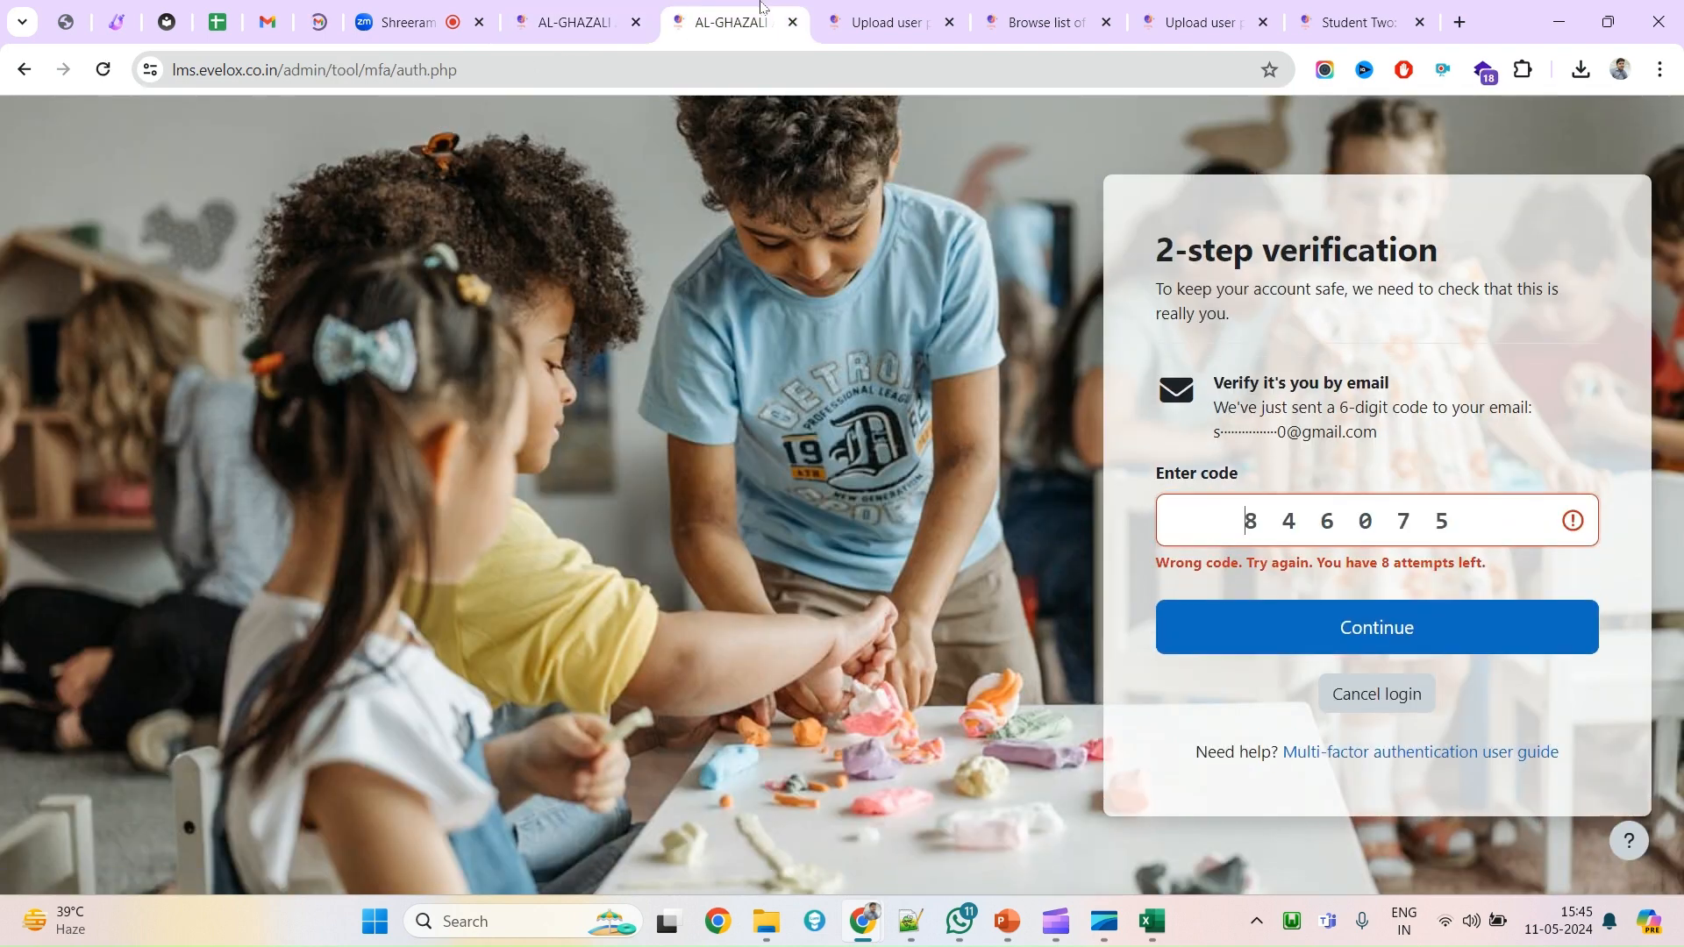
{"action": "left_click", "coordinate": [792, 23]}
{"action": "left_click", "coordinate": [792, 23]}
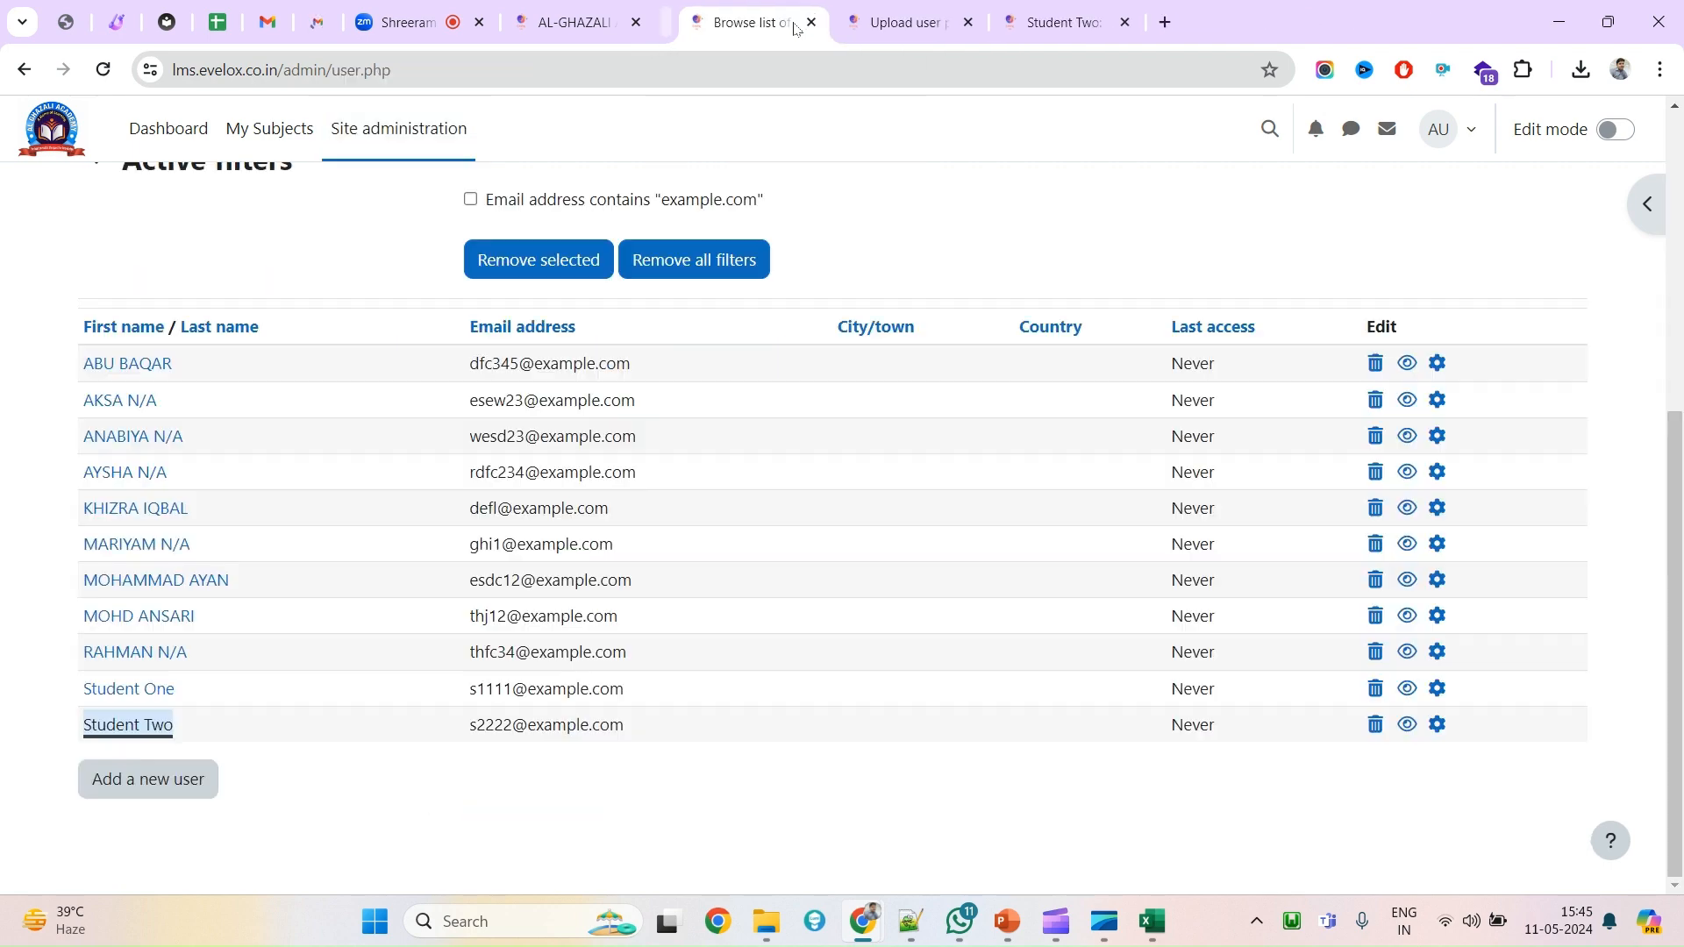
{"action": "left_click", "coordinate": [791, 22]}
{"action": "left_click", "coordinate": [791, 23]}
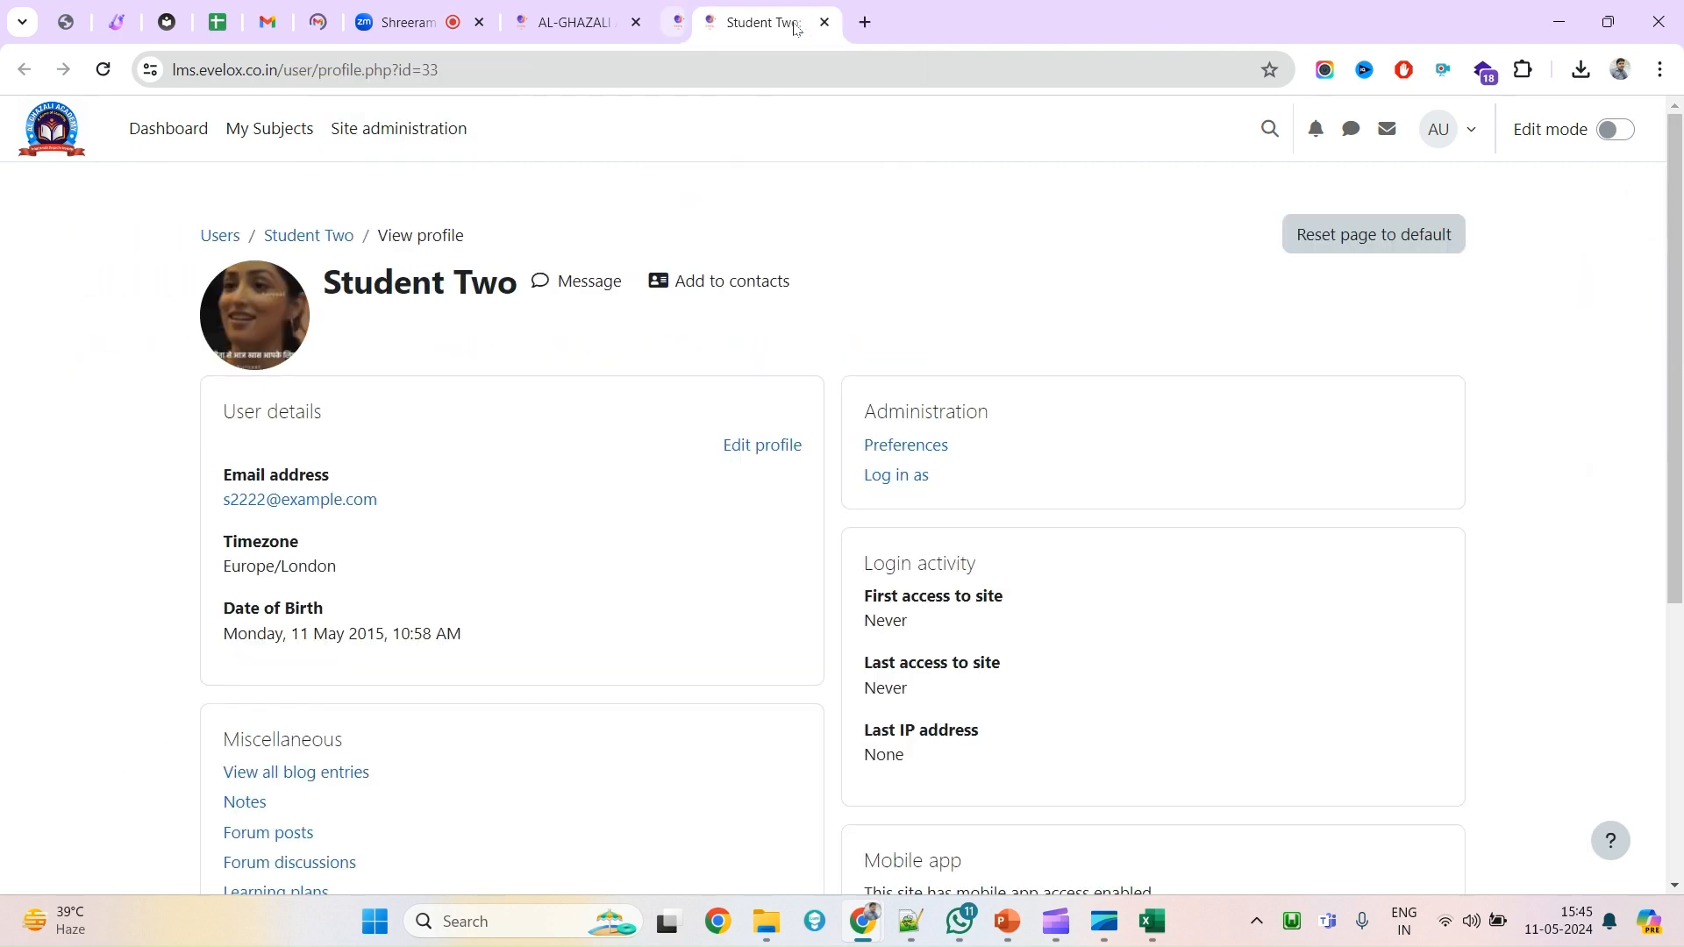
{"action": "left_click", "coordinate": [792, 22]}
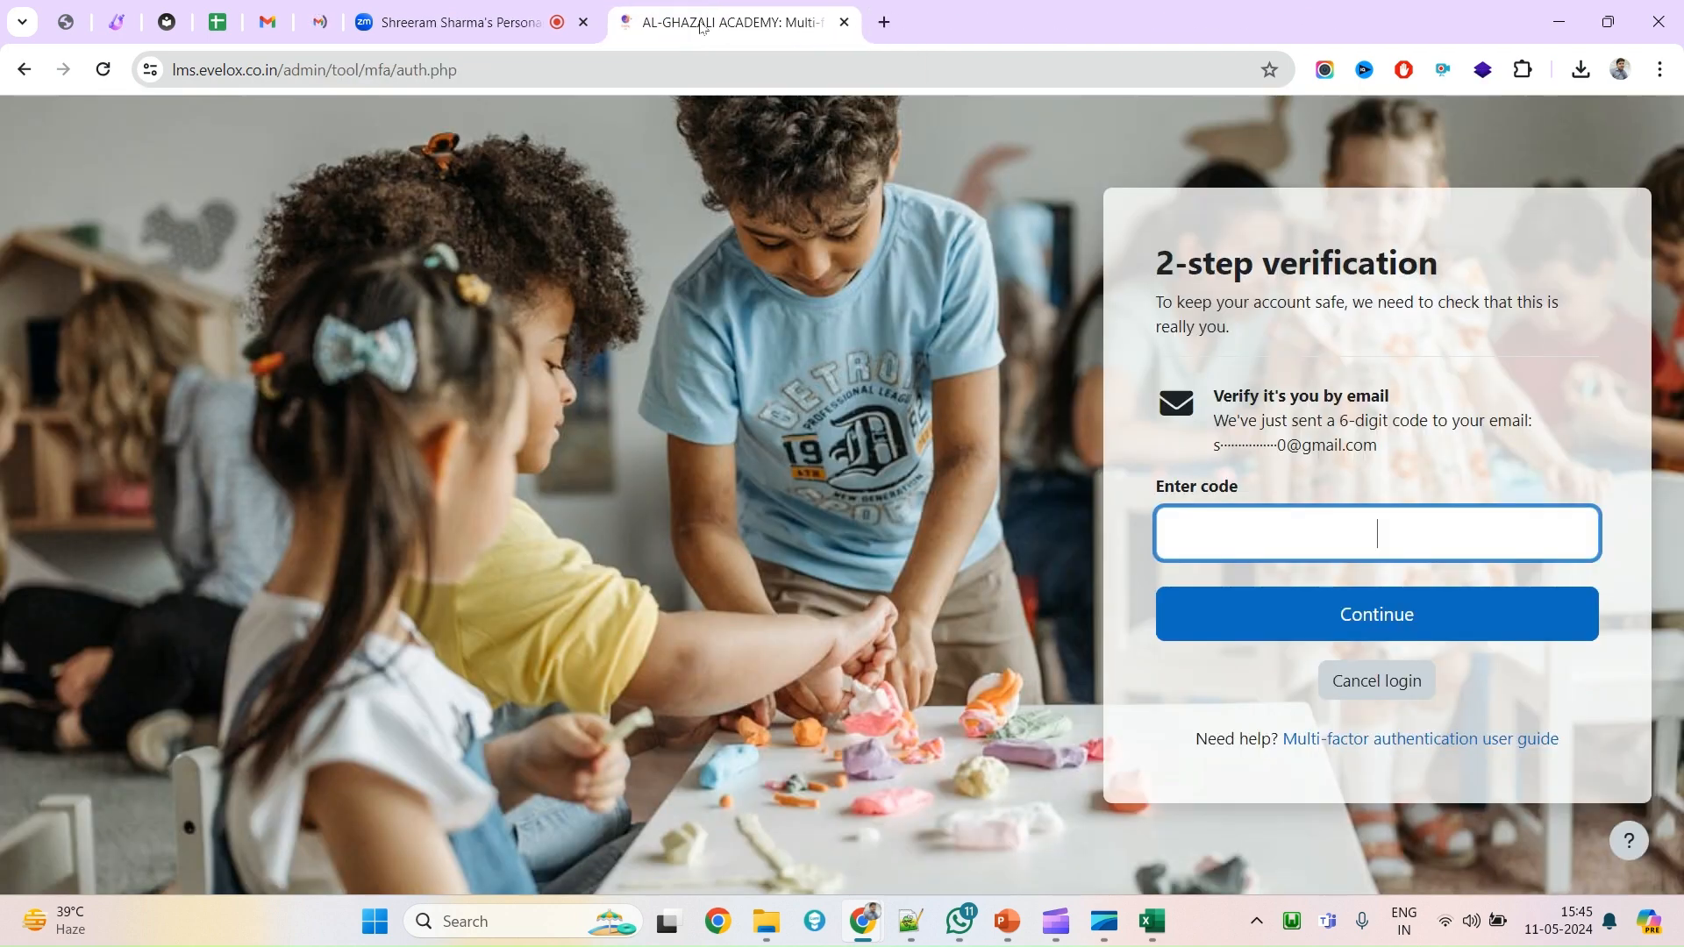
Copy the LMS address and load it in a new Incognito window.
{"action": "left_click", "coordinate": [318, 22]}
{"action": "left_click", "coordinate": [728, 22]}
{"action": "left_click", "coordinate": [275, 70]}
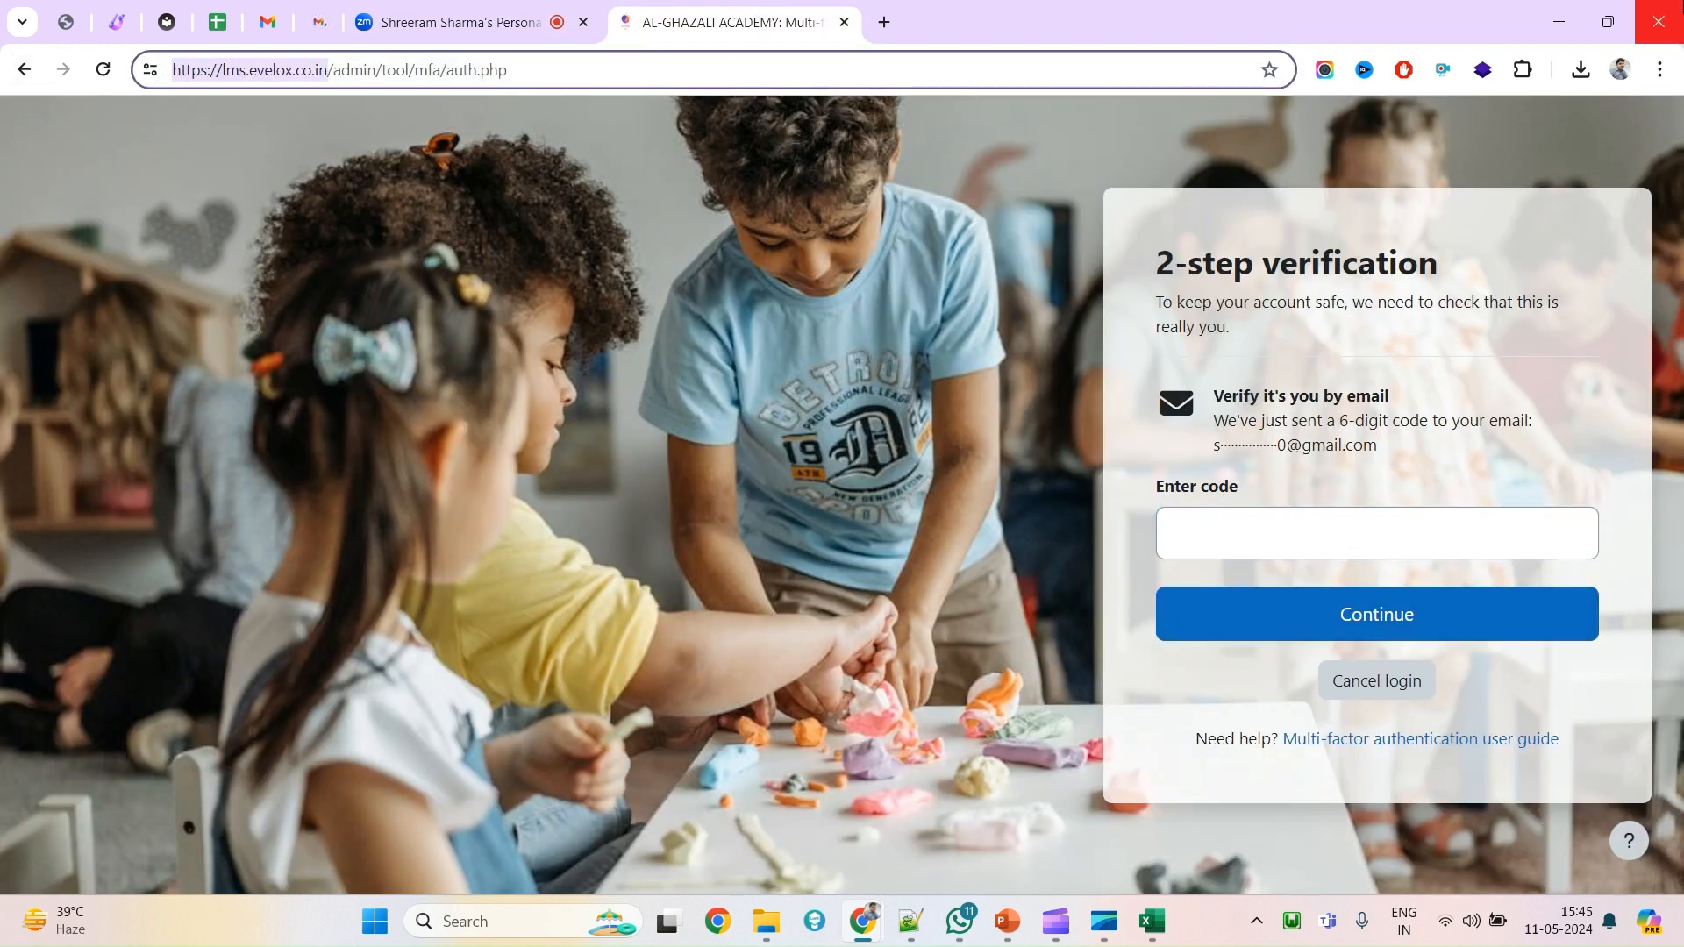
{"action": "key", "text": "ctrl+shift+n"}
{"action": "type", "text": "https://lms.evelox.co.in/"}
{"action": "key", "text": "Return"}
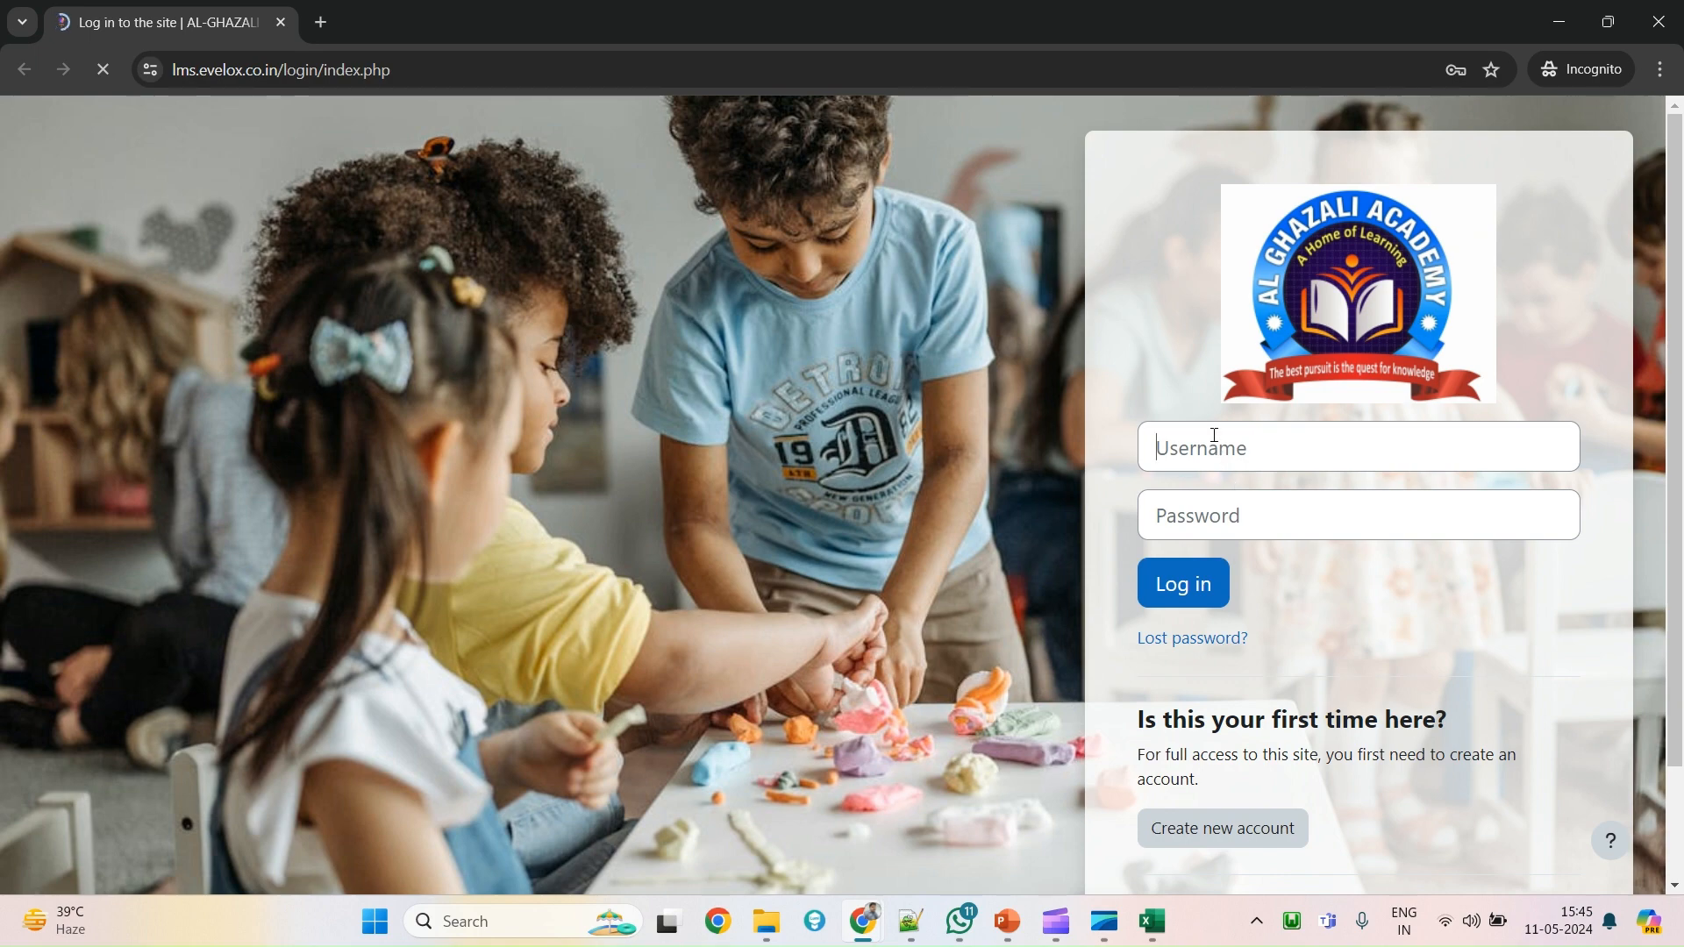
Log in to the LMS in the private window with the saved administrator credentials.
{"action": "left_click", "coordinate": [1213, 435]}
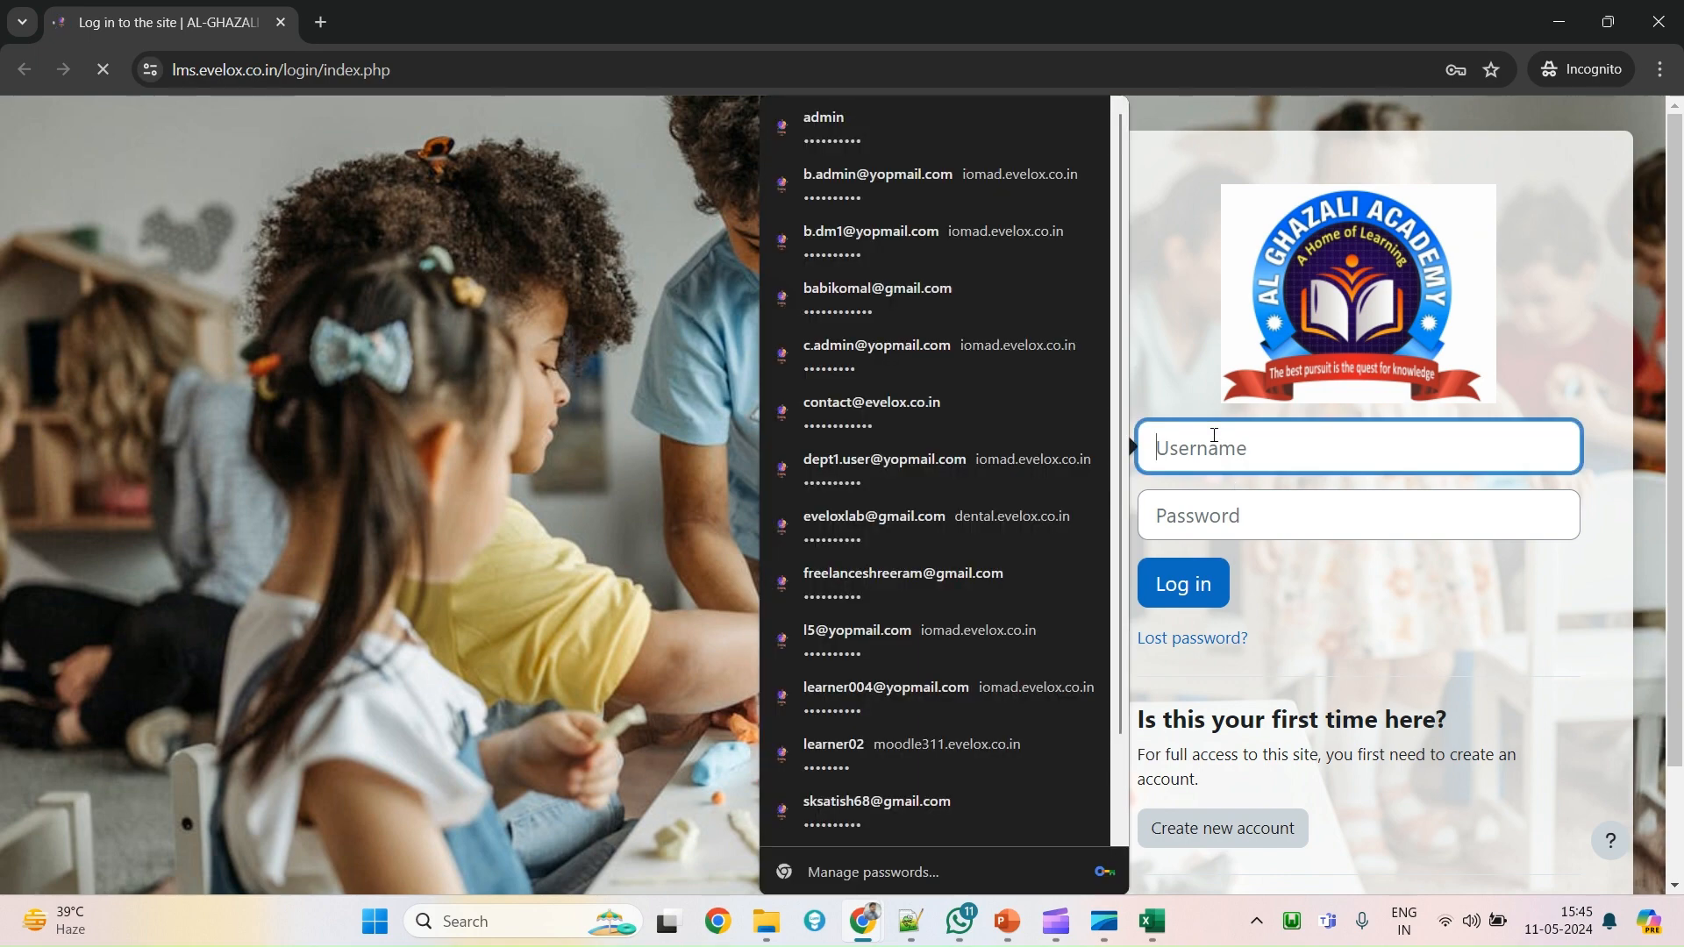
{"action": "left_click", "coordinate": [871, 141]}
{"action": "left_click", "coordinate": [1178, 589]}
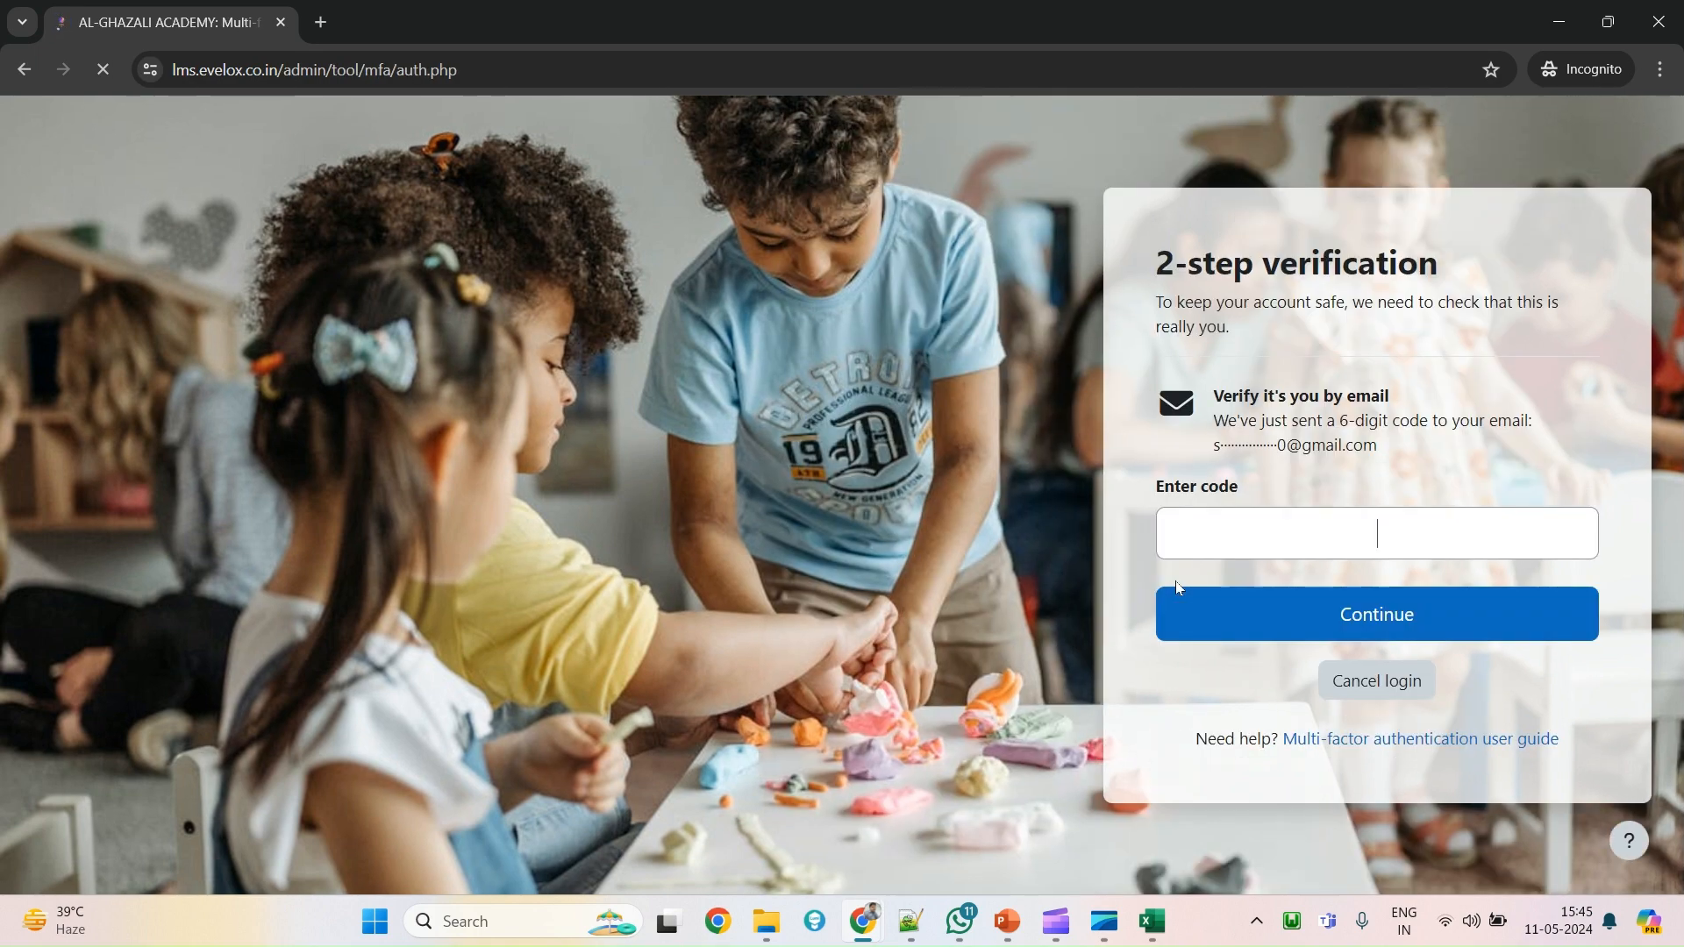
Copy the new verification code from the latest Gmail email and paste it into the LMS.
{"action": "key", "text": "alt+Tab"}
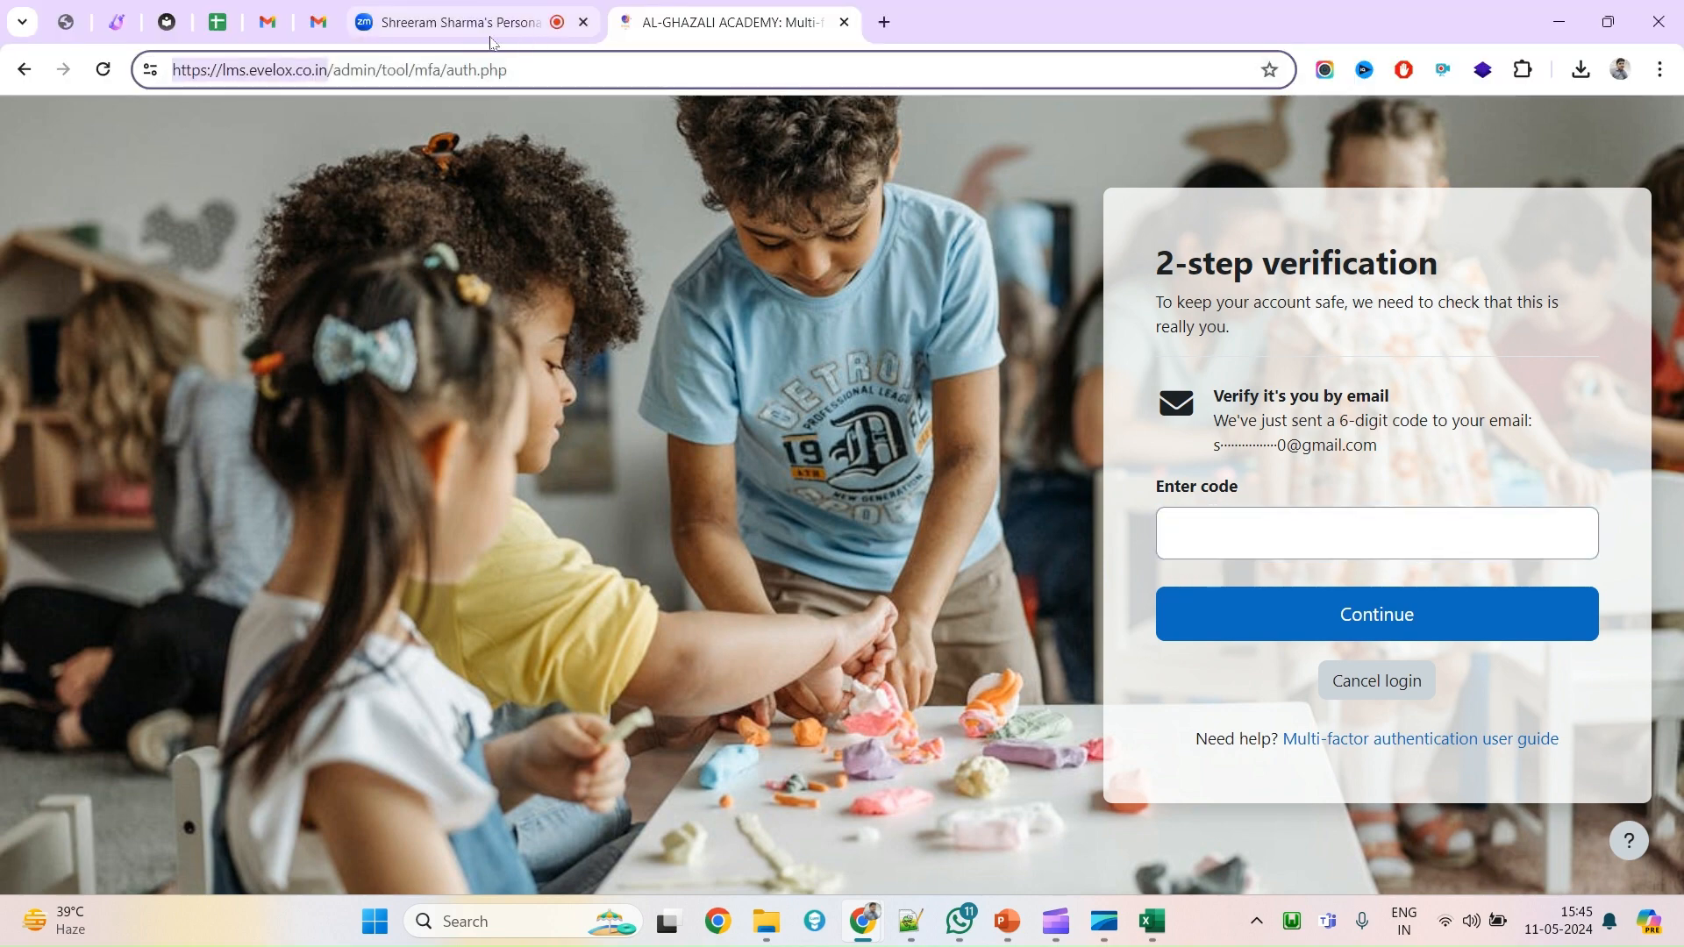
{"action": "left_click", "coordinate": [269, 21]}
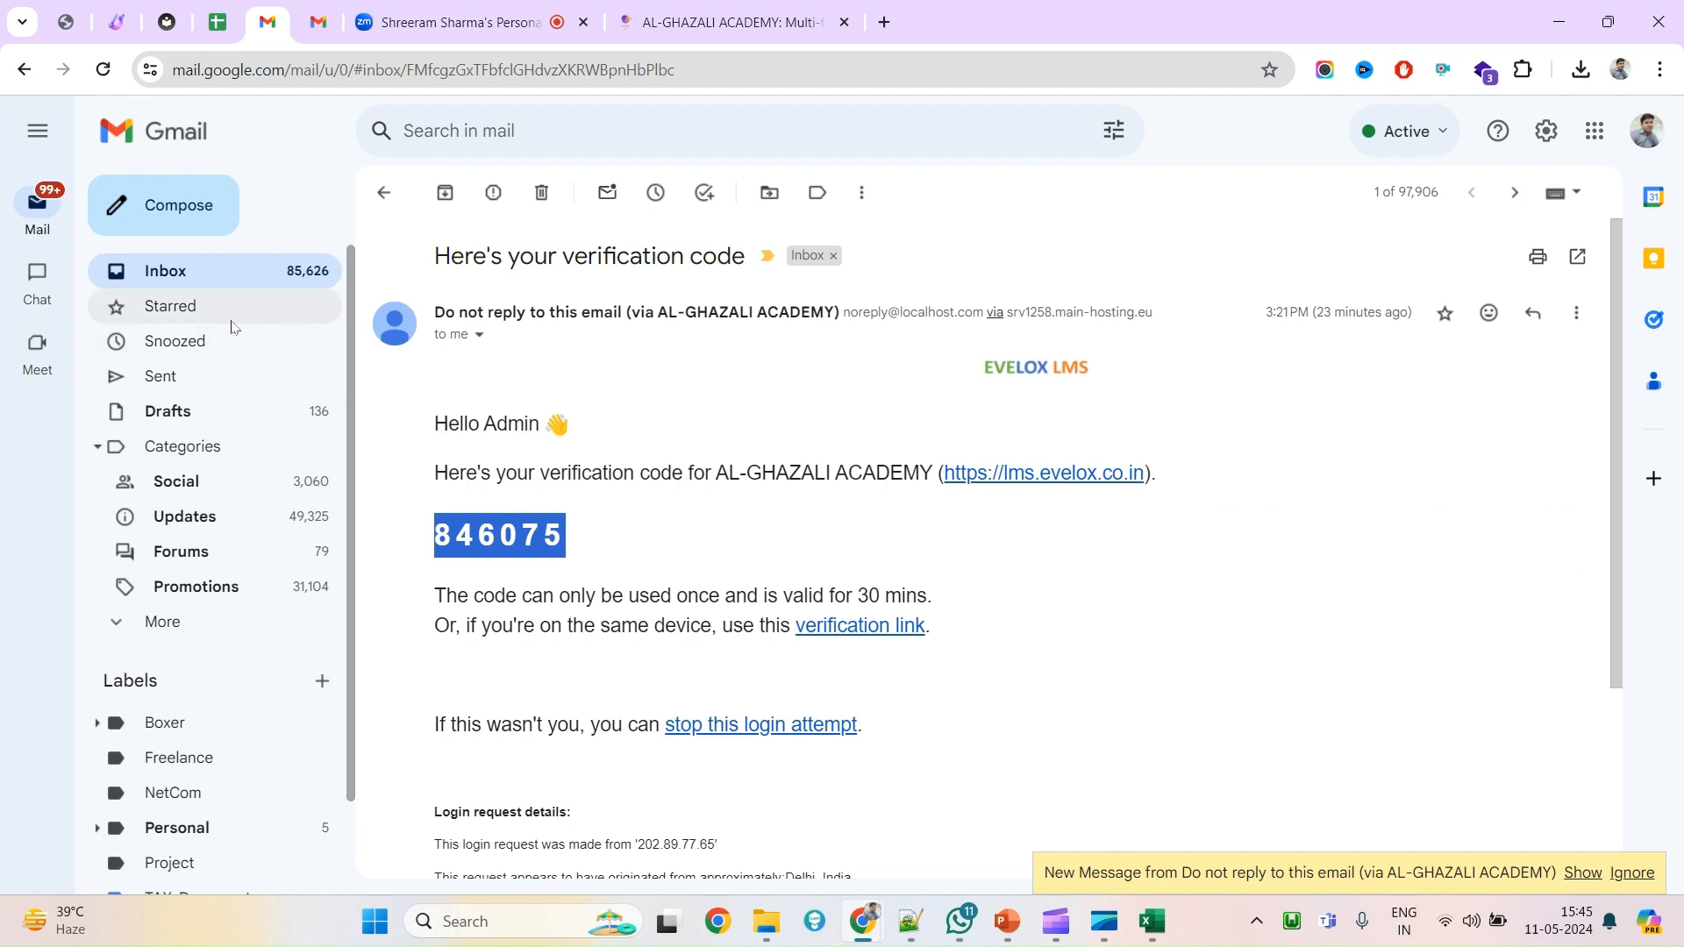
{"action": "left_click", "coordinate": [178, 272]}
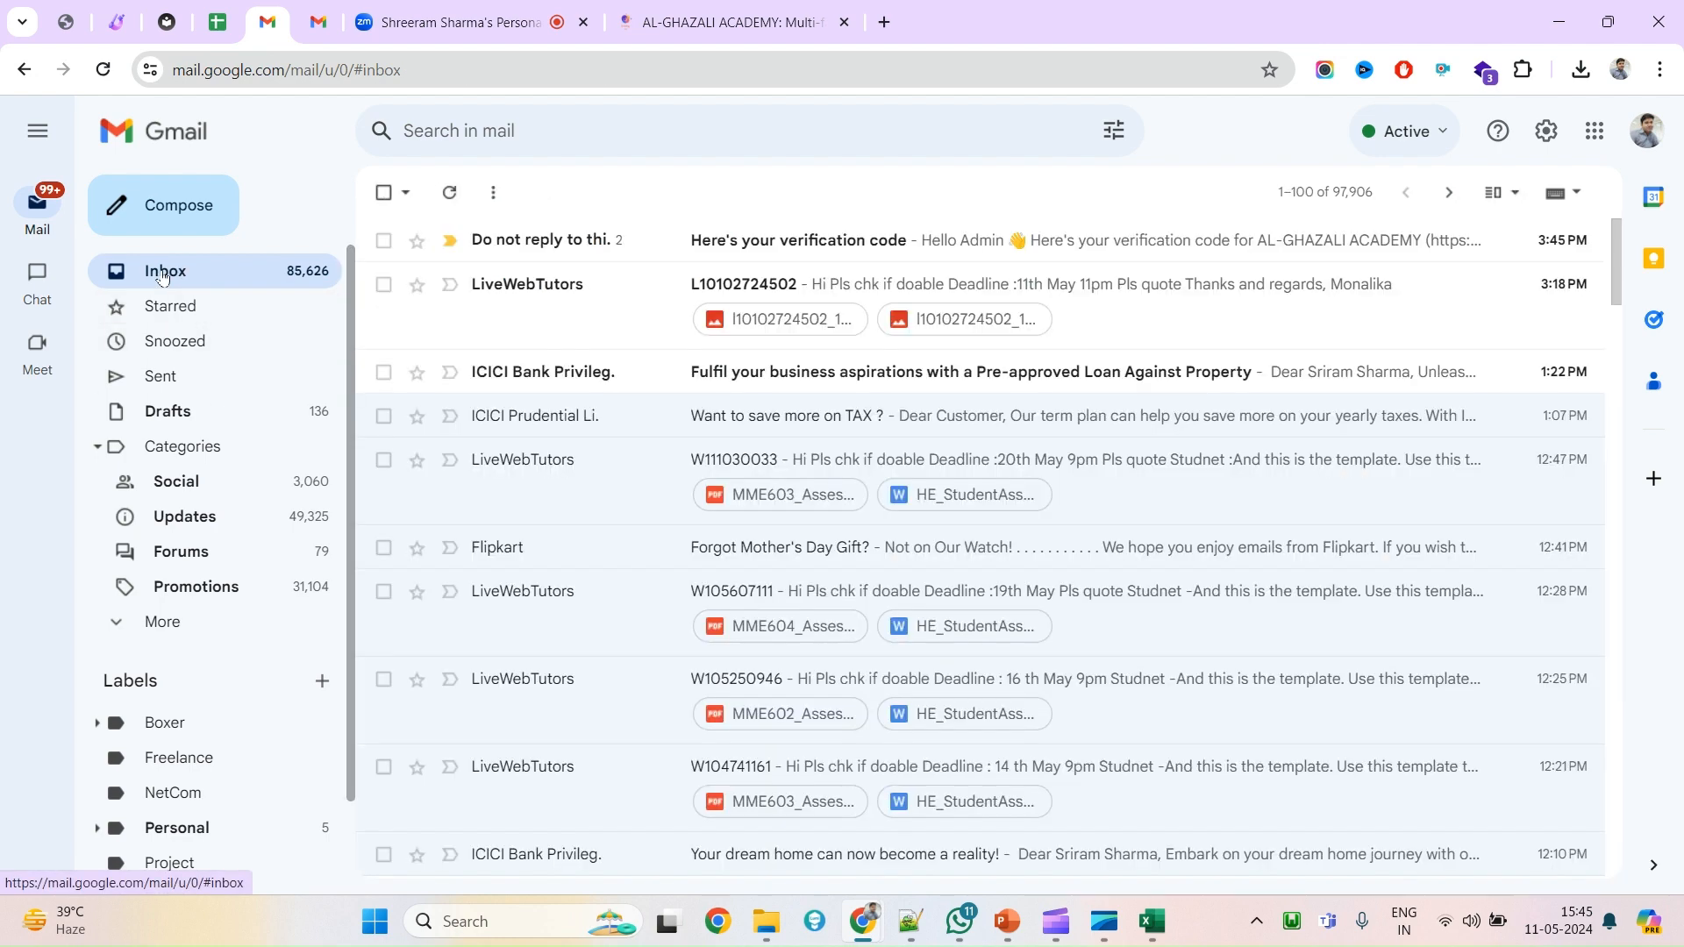
{"action": "left_click", "coordinate": [620, 244]}
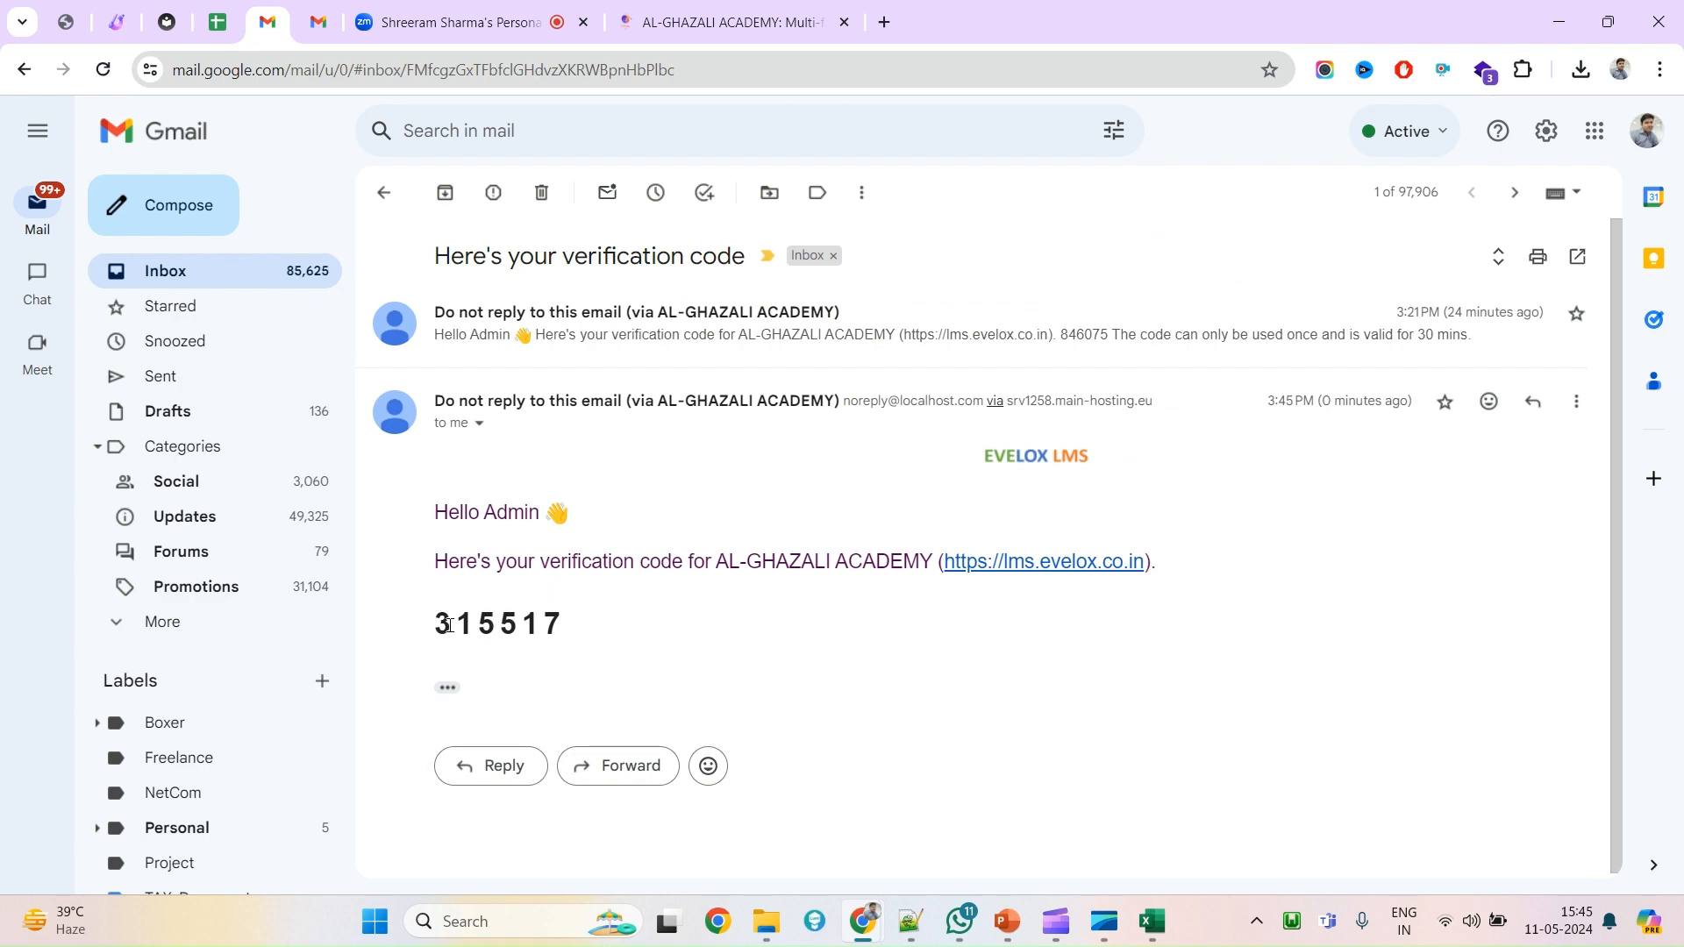
{"action": "double_click", "coordinate": [449, 625]}
{"action": "key", "text": "ctrl+c"}
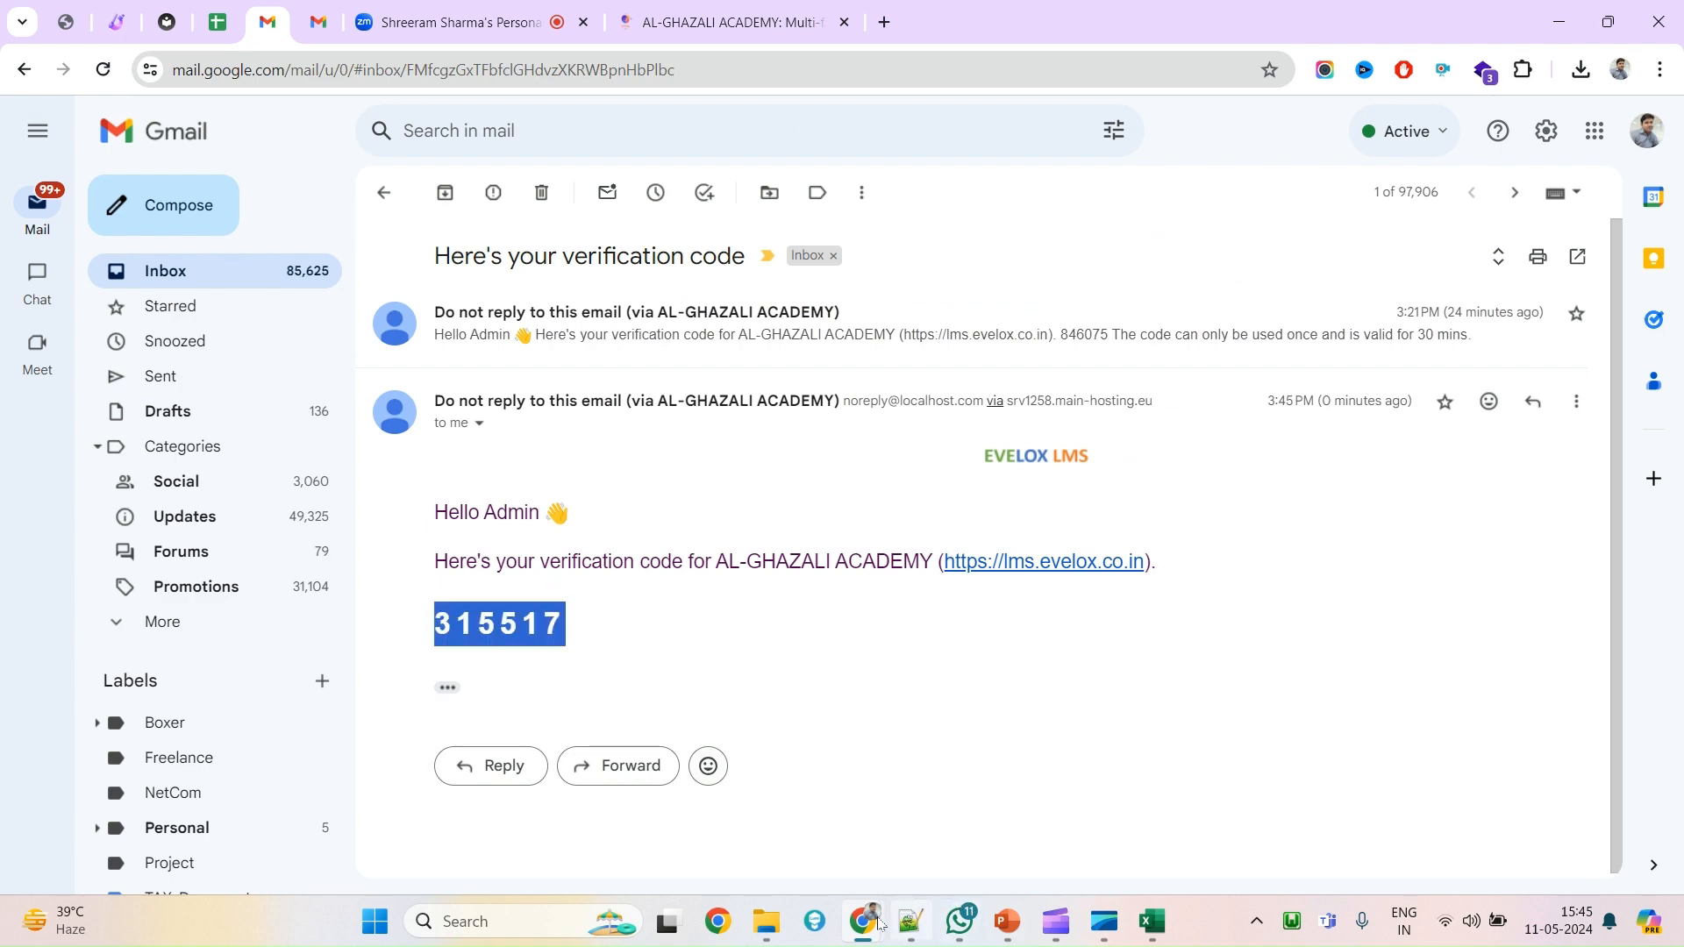
{"action": "mouse_move", "coordinate": [880, 923]}
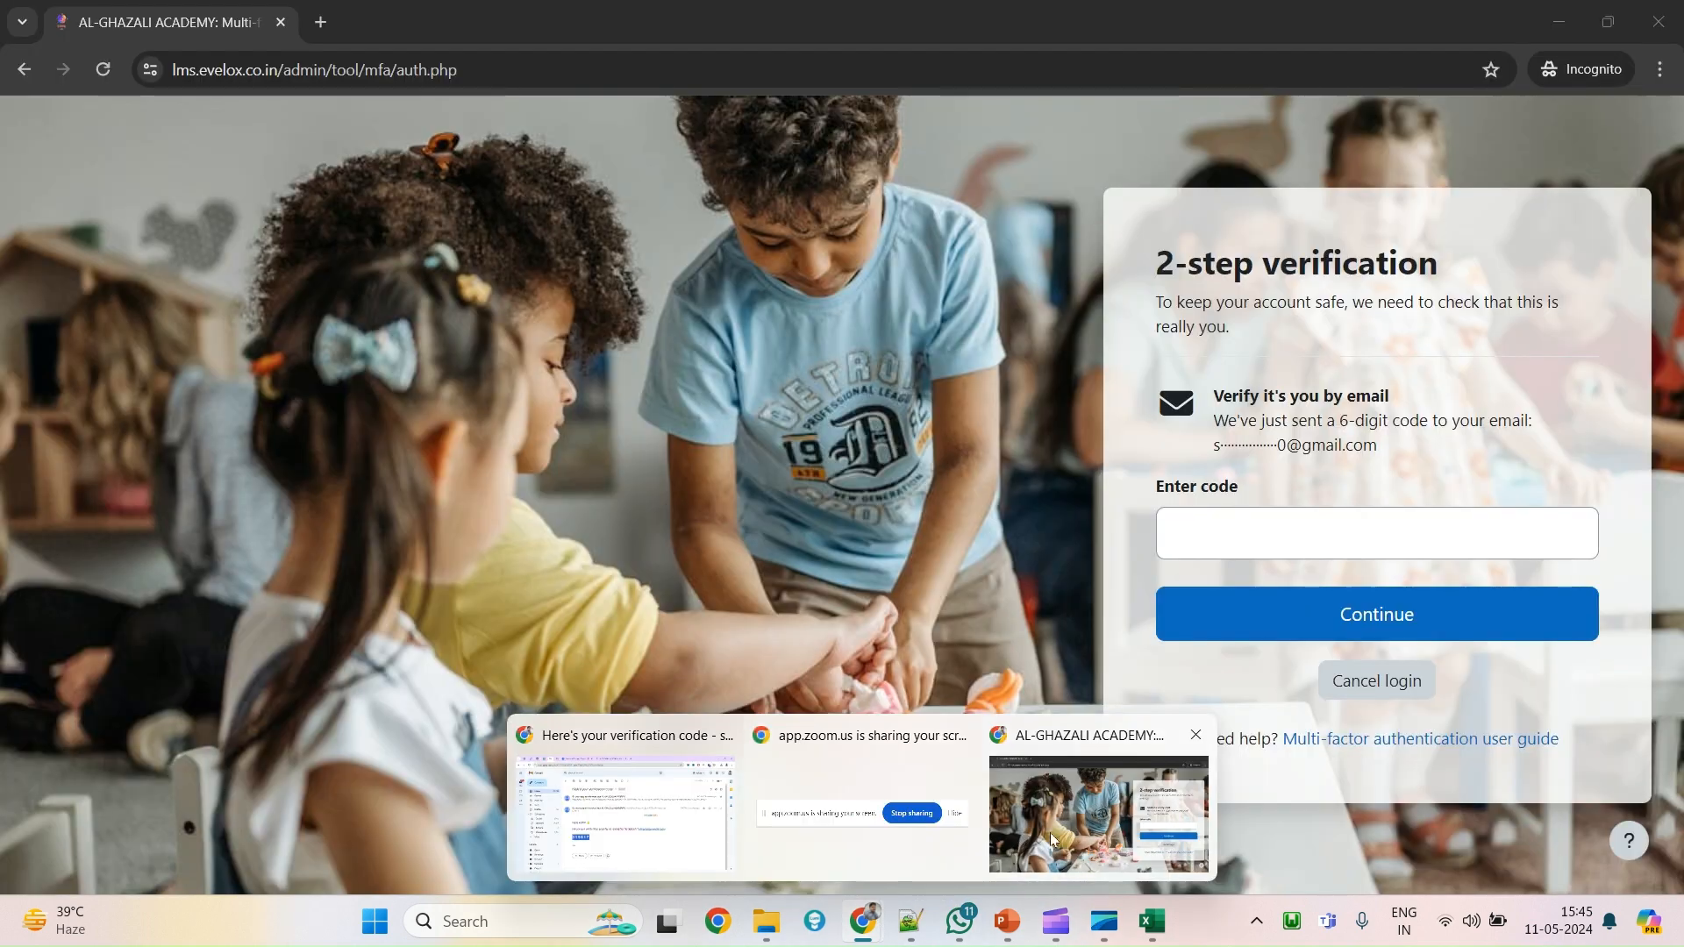
{"action": "left_click", "coordinate": [1017, 833]}
{"action": "key", "text": "ctrl+v"}
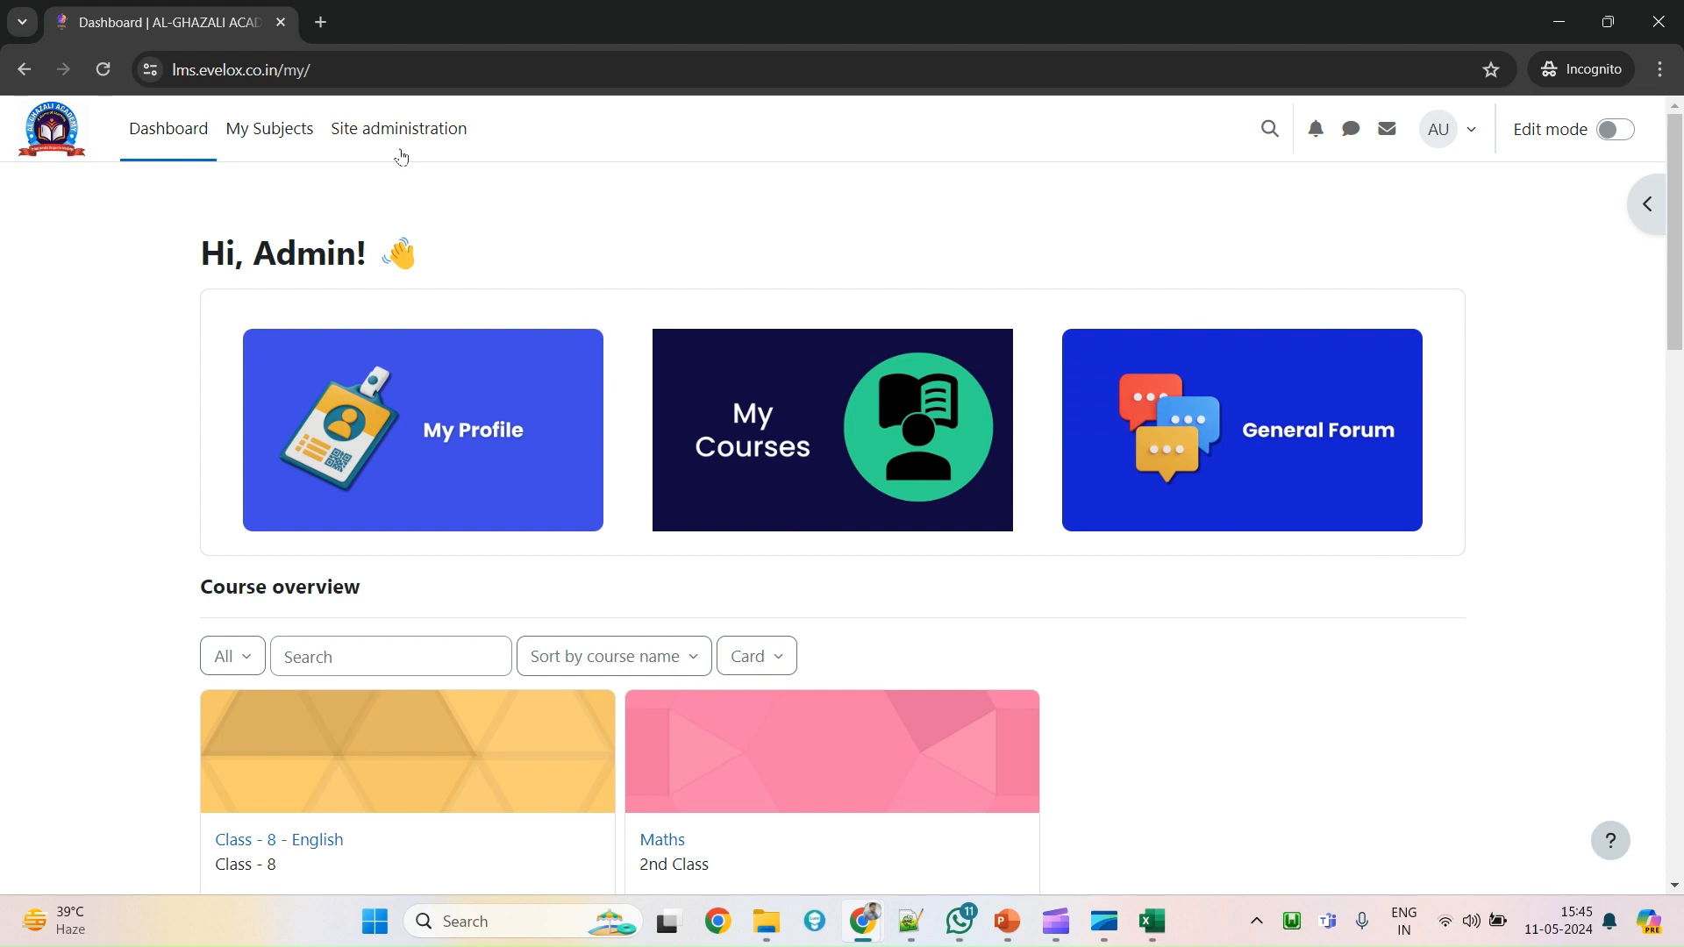
Go to Site administration > Users and open Cohorts under Accounts.
{"action": "scroll", "coordinate": [433, 401], "scroll_direction": "down", "scroll_amount": 8}
{"action": "scroll", "coordinate": [436, 489], "scroll_direction": "up", "scroll_amount": 8}
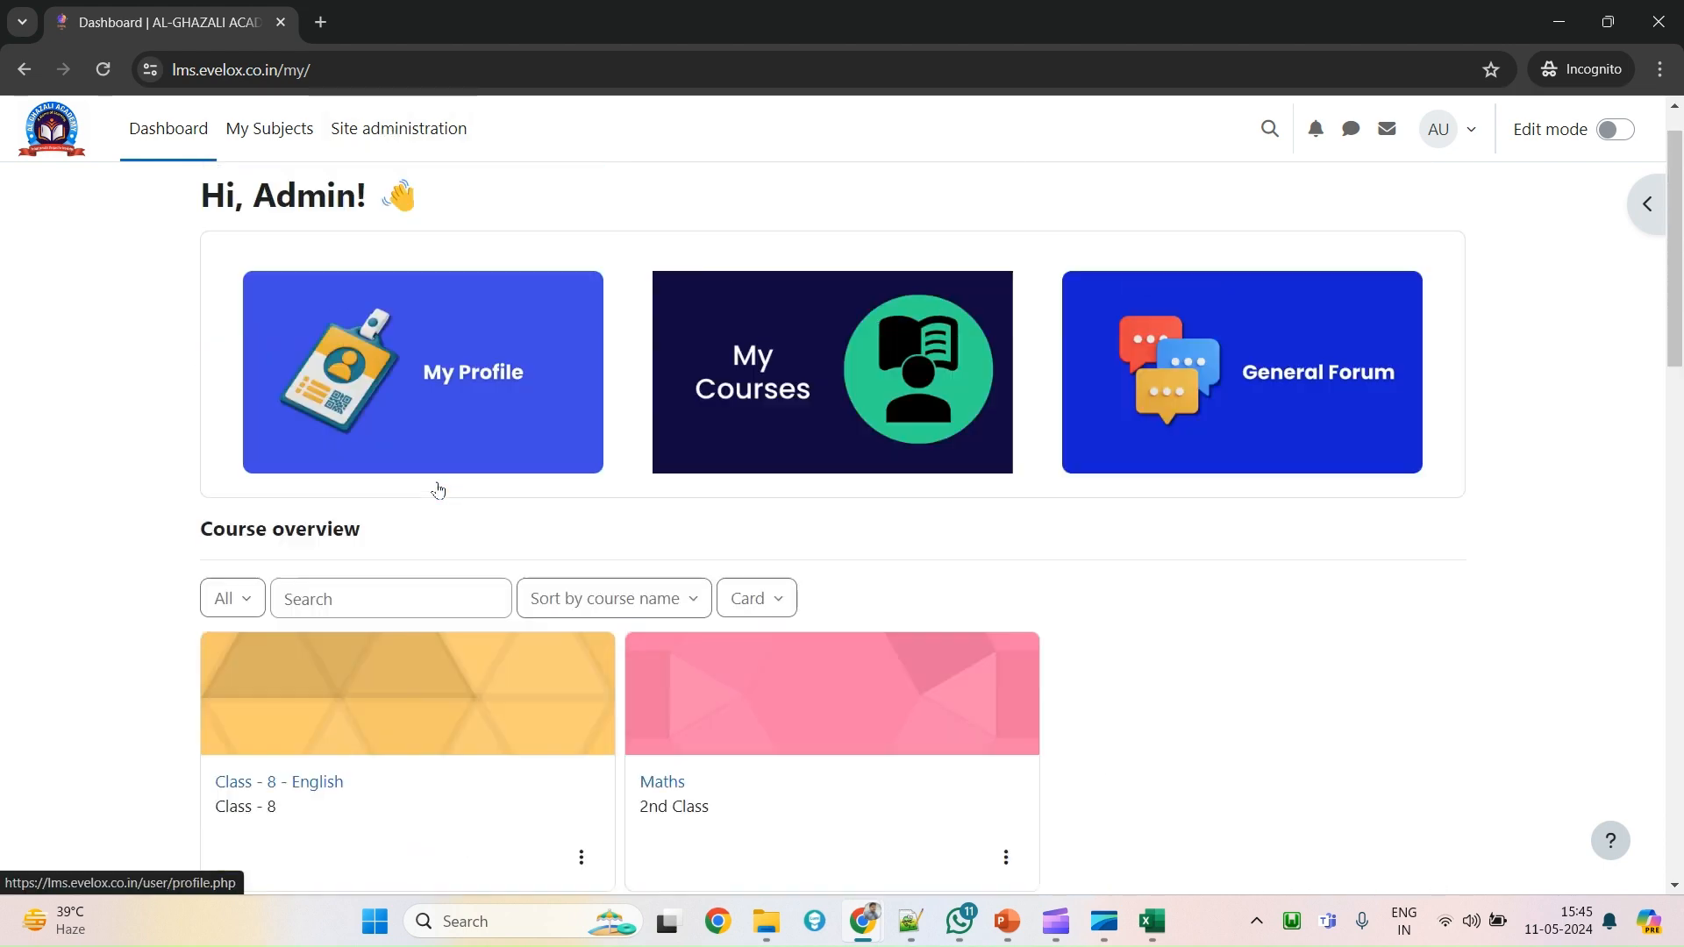
{"action": "left_click", "coordinate": [412, 160]}
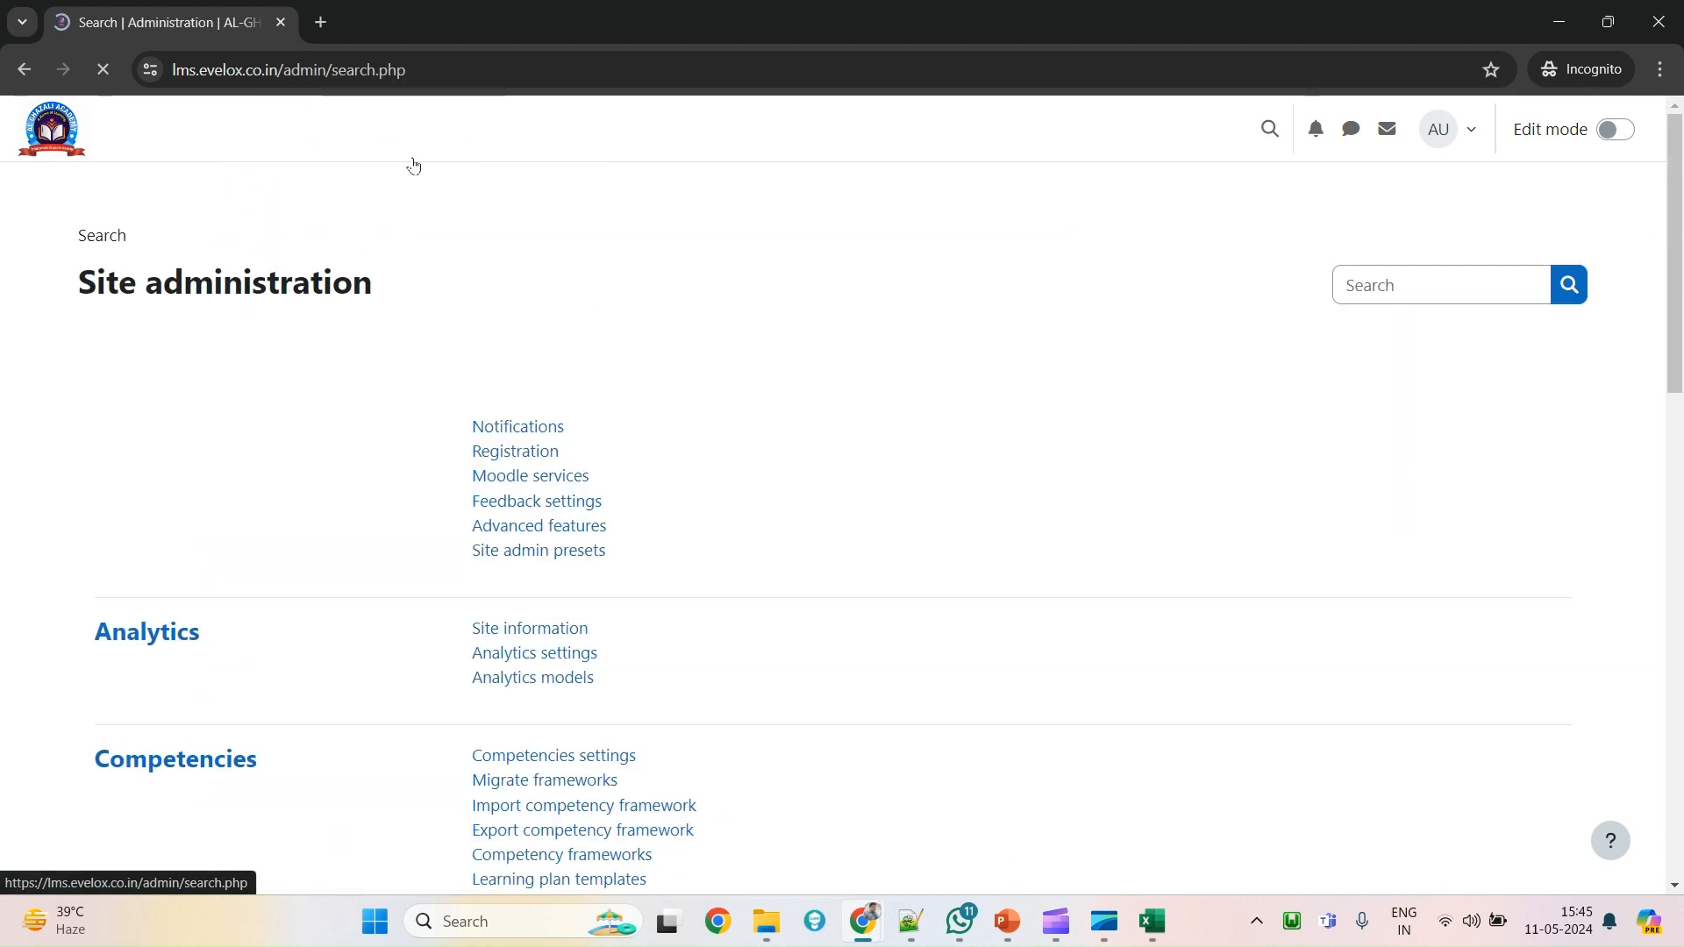
{"action": "left_click", "coordinate": [200, 352]}
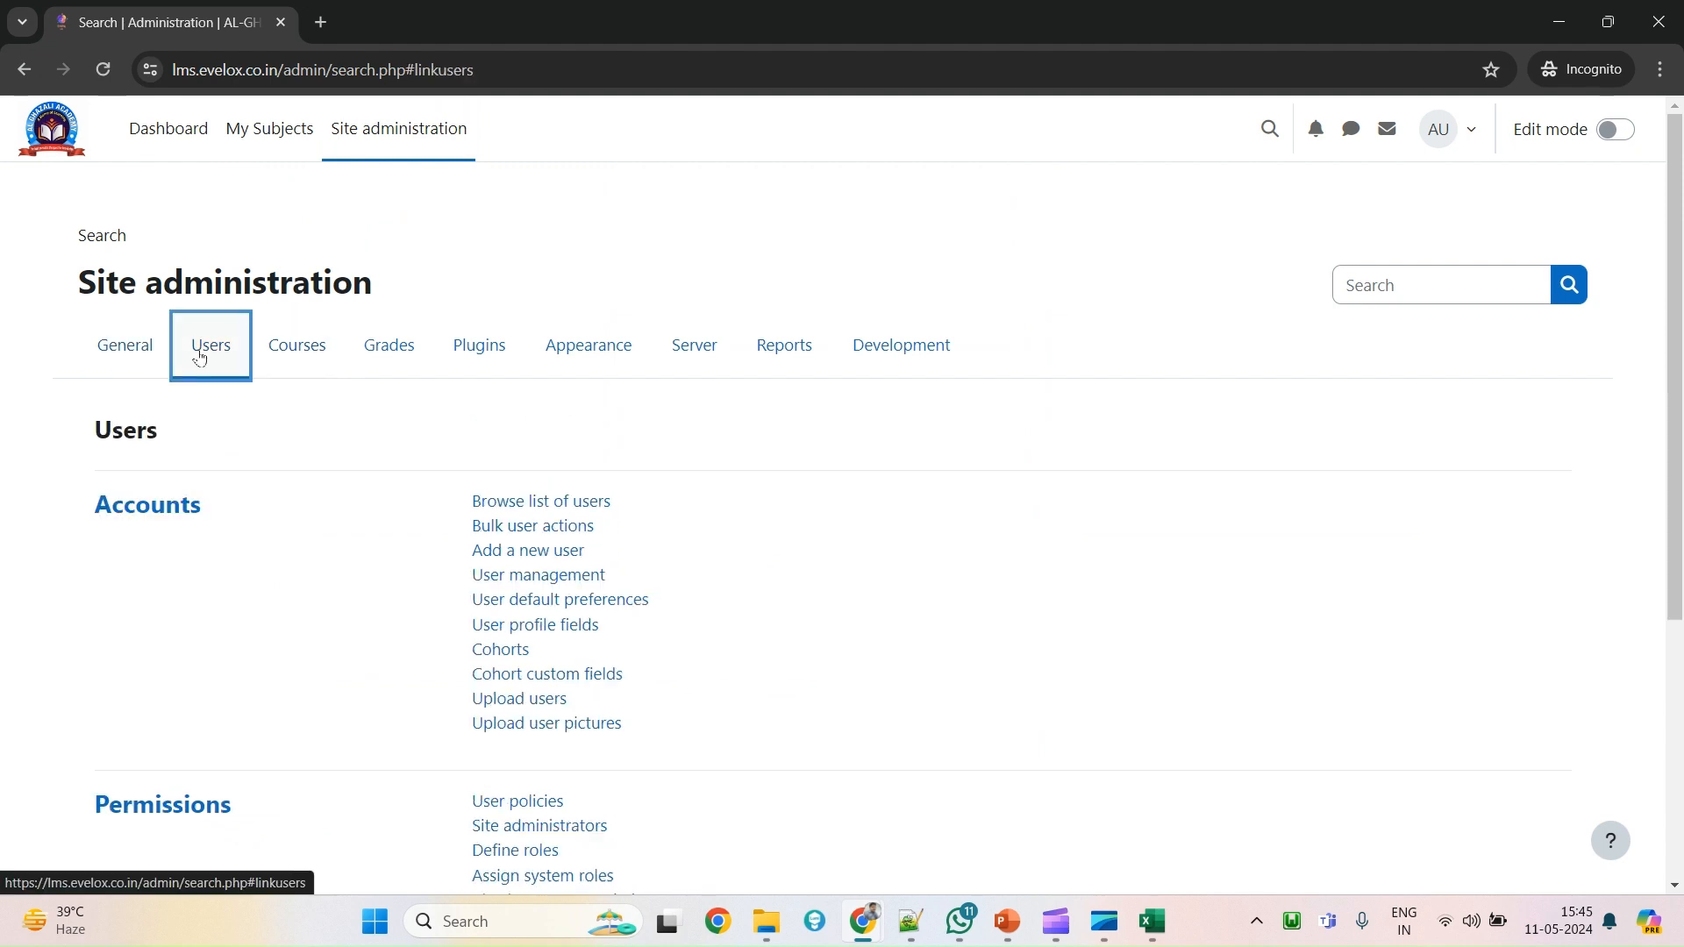
{"action": "left_click_drag", "start_coordinate": [684, 728], "coordinate": [479, 497]}
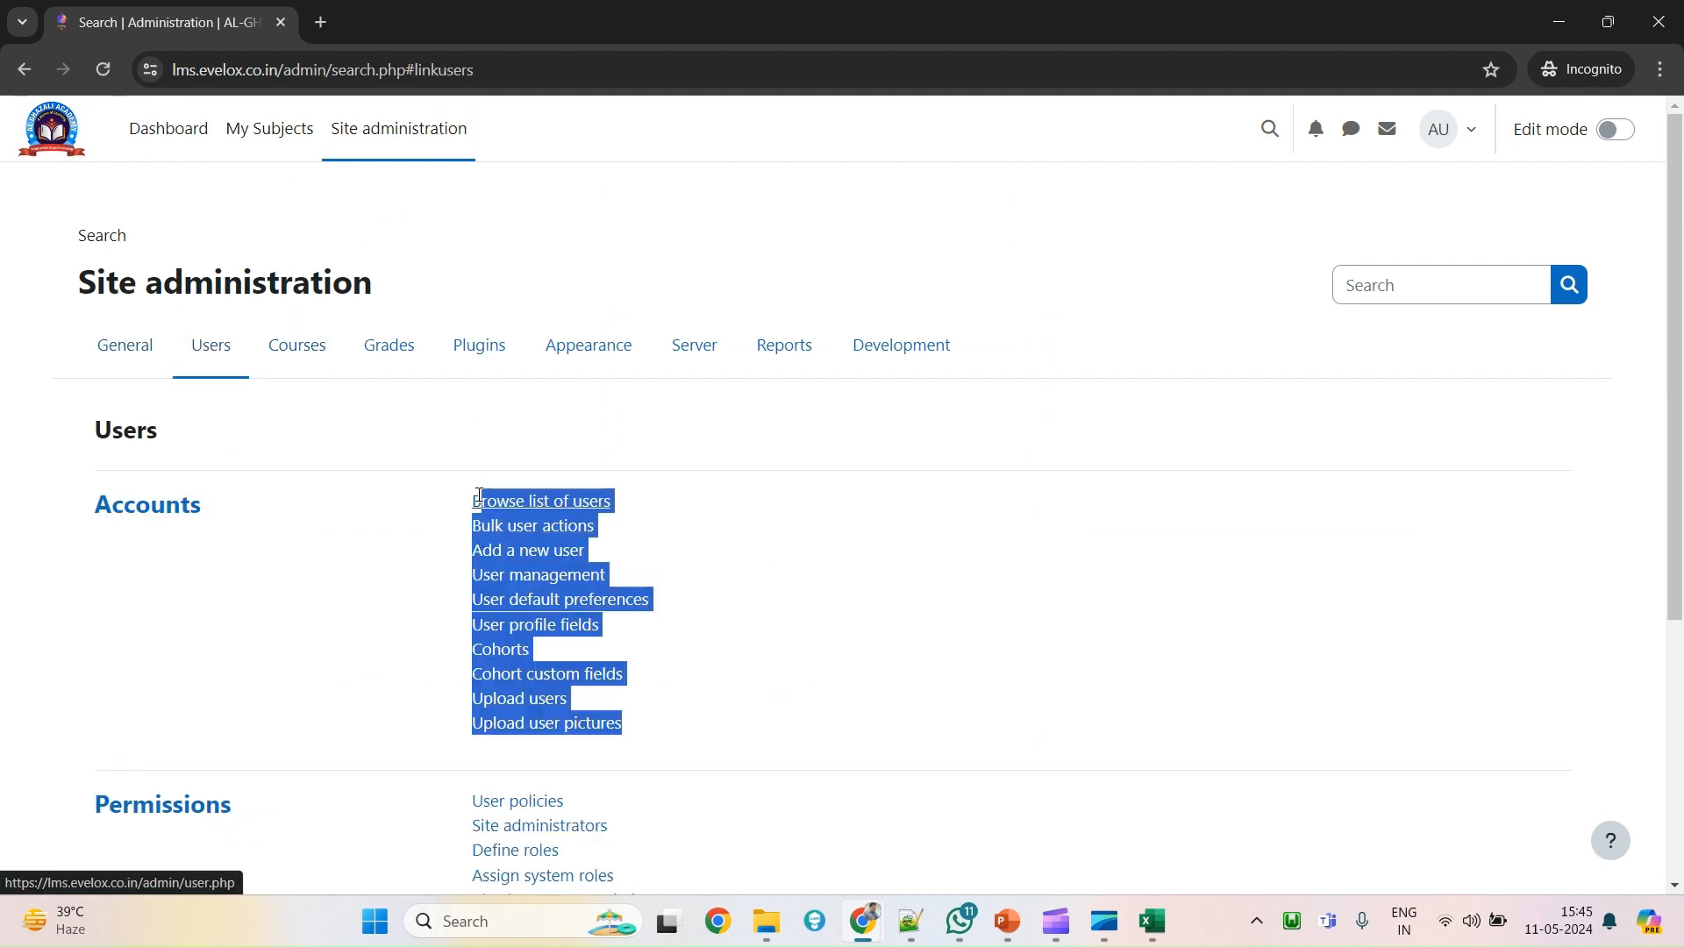
{"action": "left_click", "coordinate": [672, 460]}
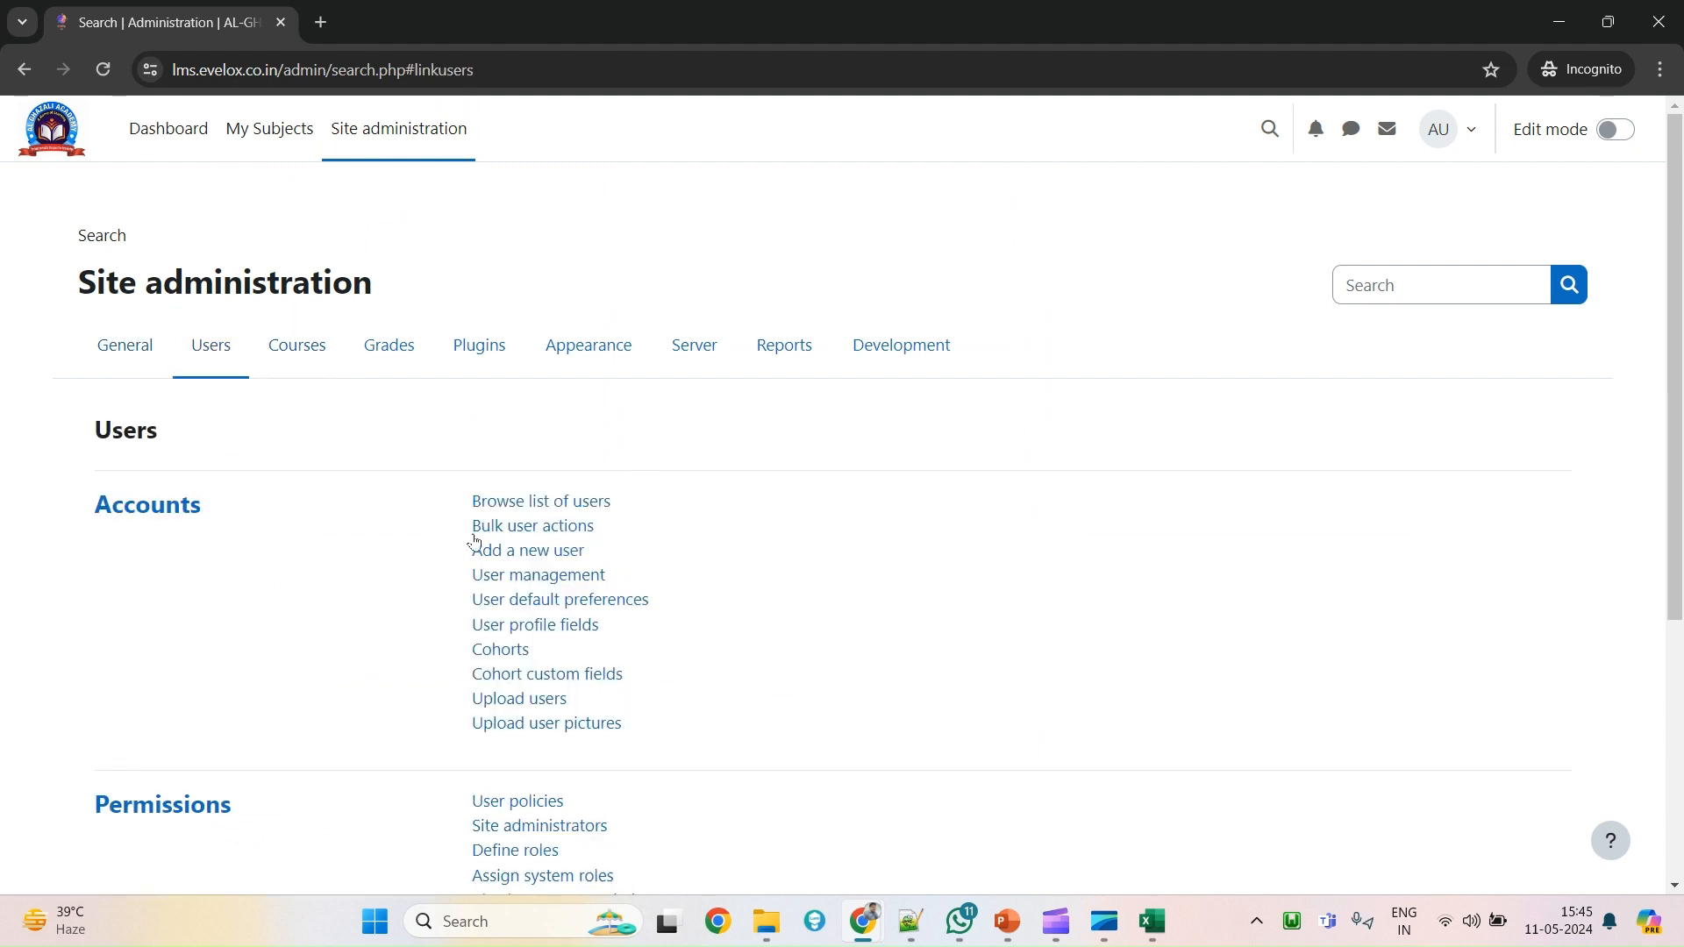
{"action": "left_click", "coordinate": [478, 654]}
{"action": "left_click", "coordinate": [612, 655]}
{"action": "left_click_drag", "start_coordinate": [455, 651], "coordinate": [534, 649]}
{"action": "left_click", "coordinate": [577, 650]}
{"action": "double_click", "coordinate": [532, 649]}
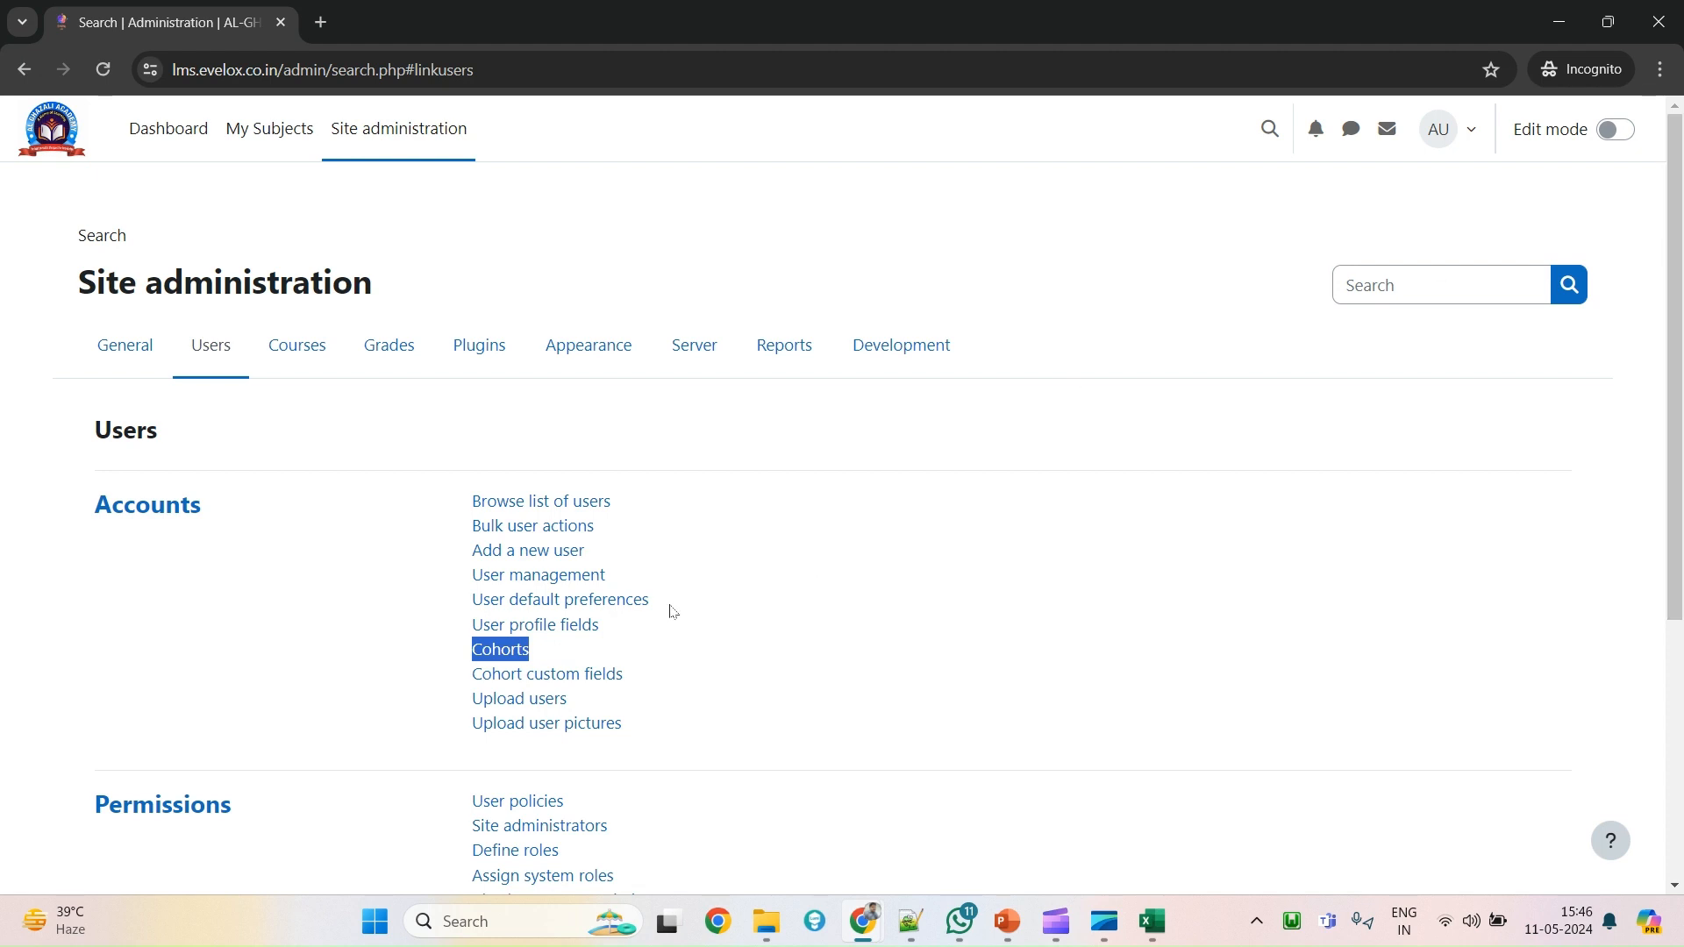
{"action": "left_click", "coordinate": [514, 657]}
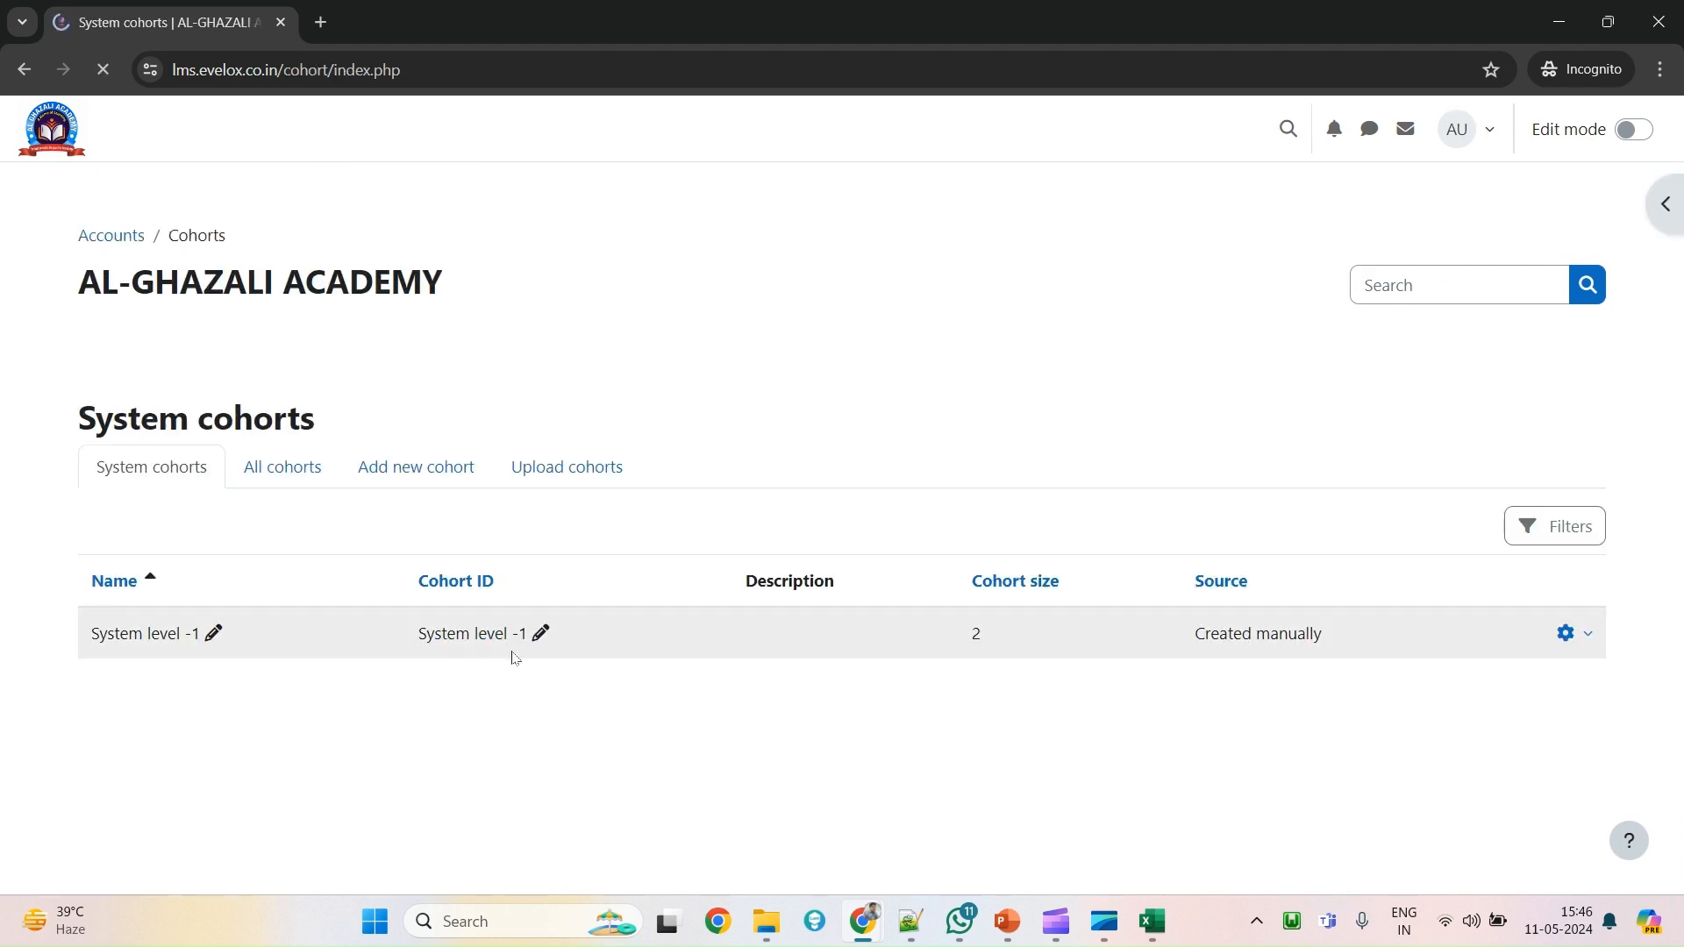
Check the existing cohort's actions, show all cohorts, then start adding a new cohort.
{"action": "left_click", "coordinate": [1576, 633]}
{"action": "left_click", "coordinate": [270, 459]}
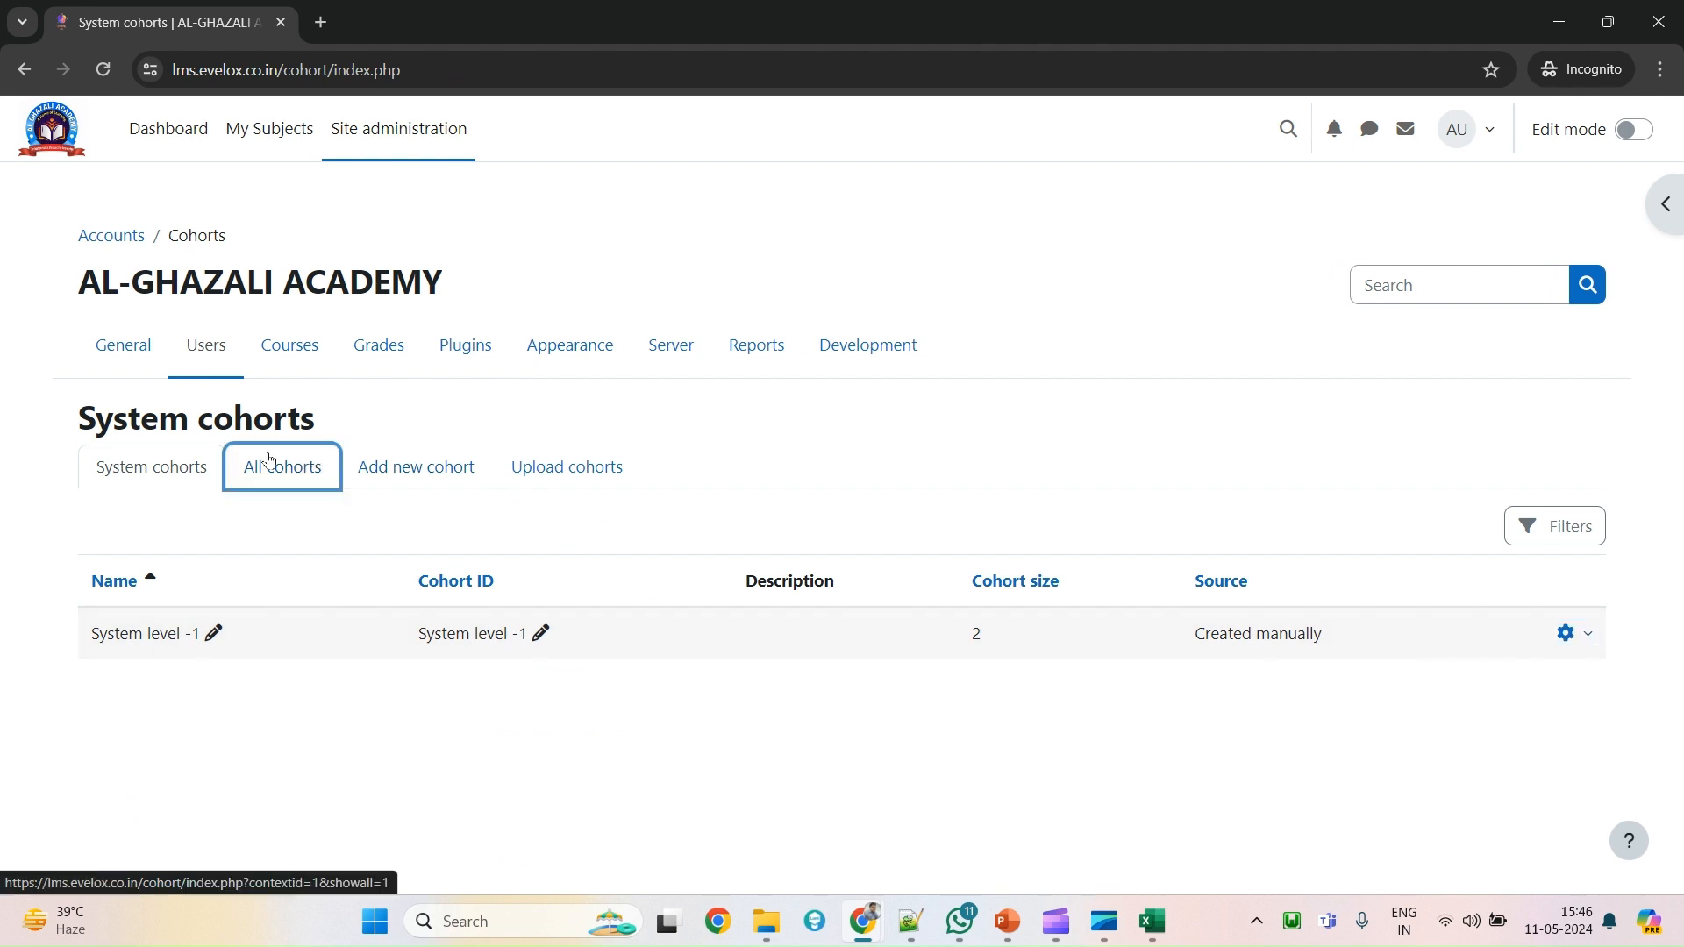
{"action": "left_click", "coordinate": [298, 483]}
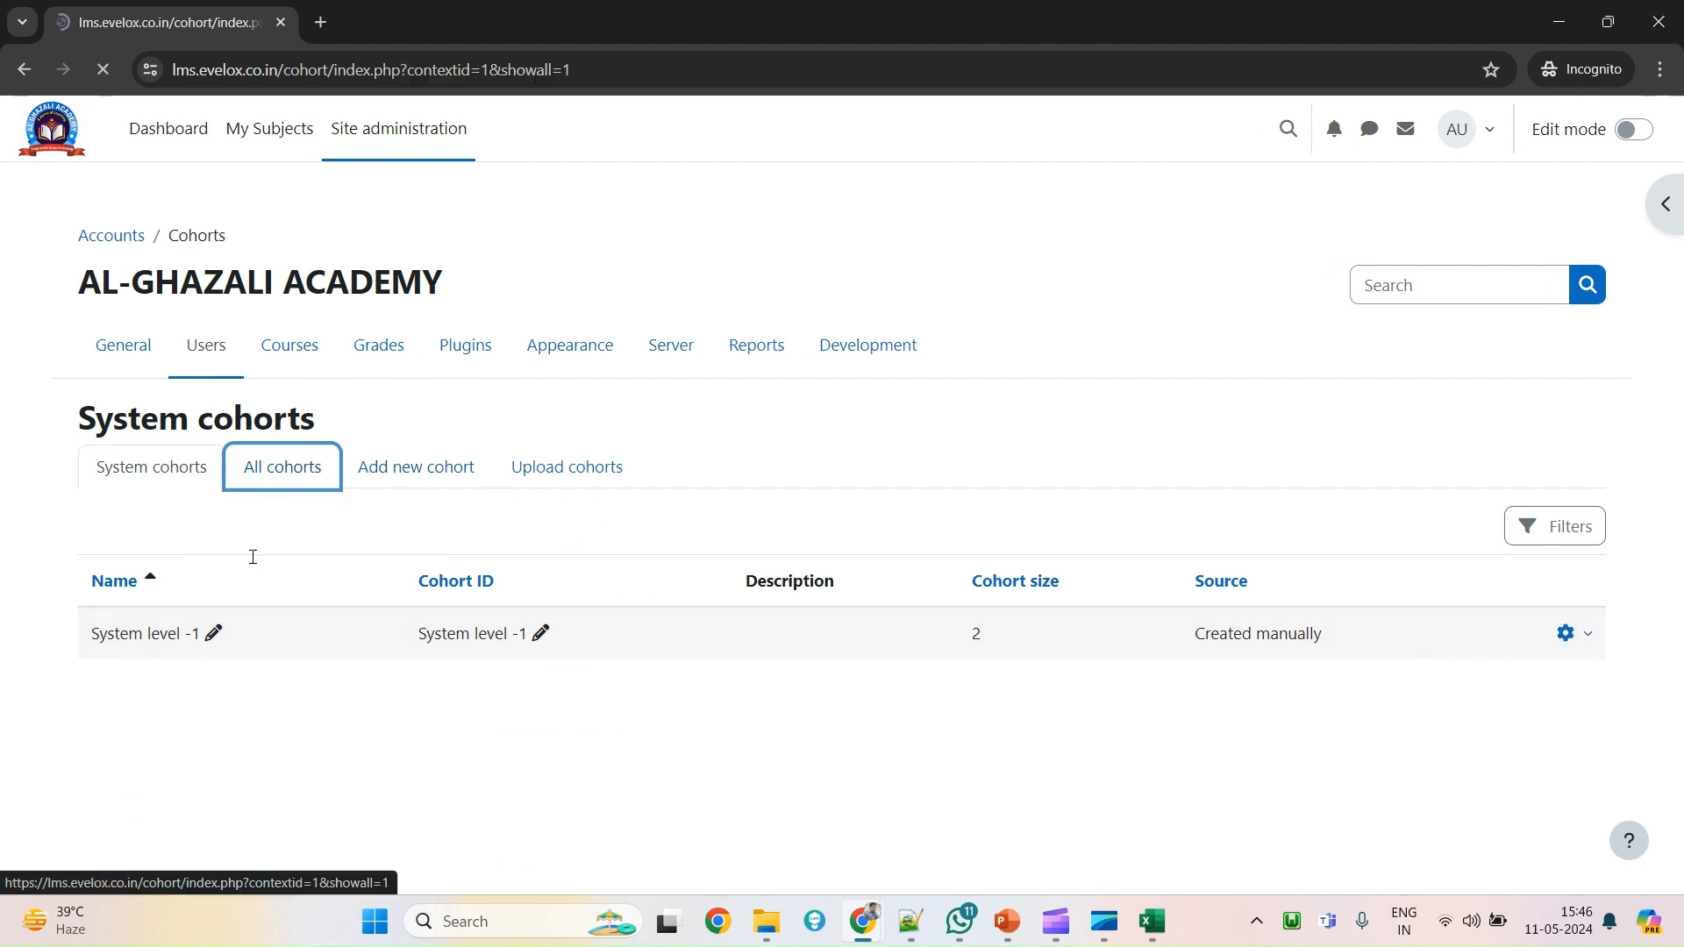
{"action": "left_click", "coordinate": [428, 468]}
Name the cohort 'Cohort-new-24', reuse that name as its Cohort ID, and save.
{"action": "scroll", "coordinate": [323, 688], "scroll_direction": "down", "scroll_amount": 1}
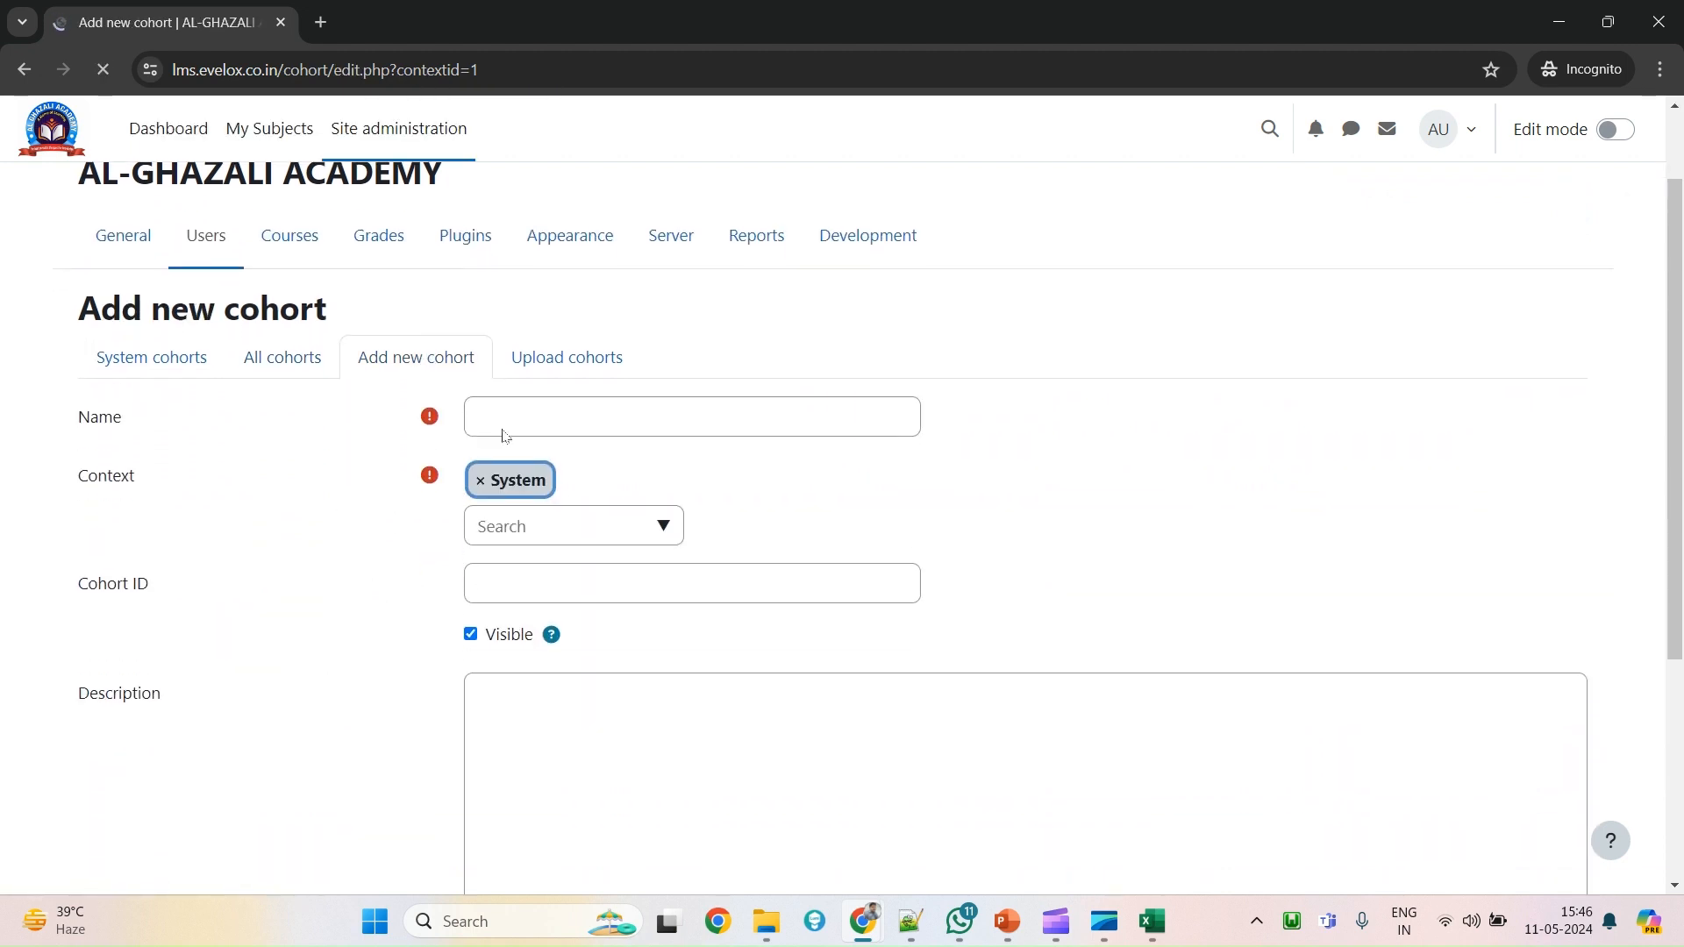
{"action": "left_click", "coordinate": [649, 415]}
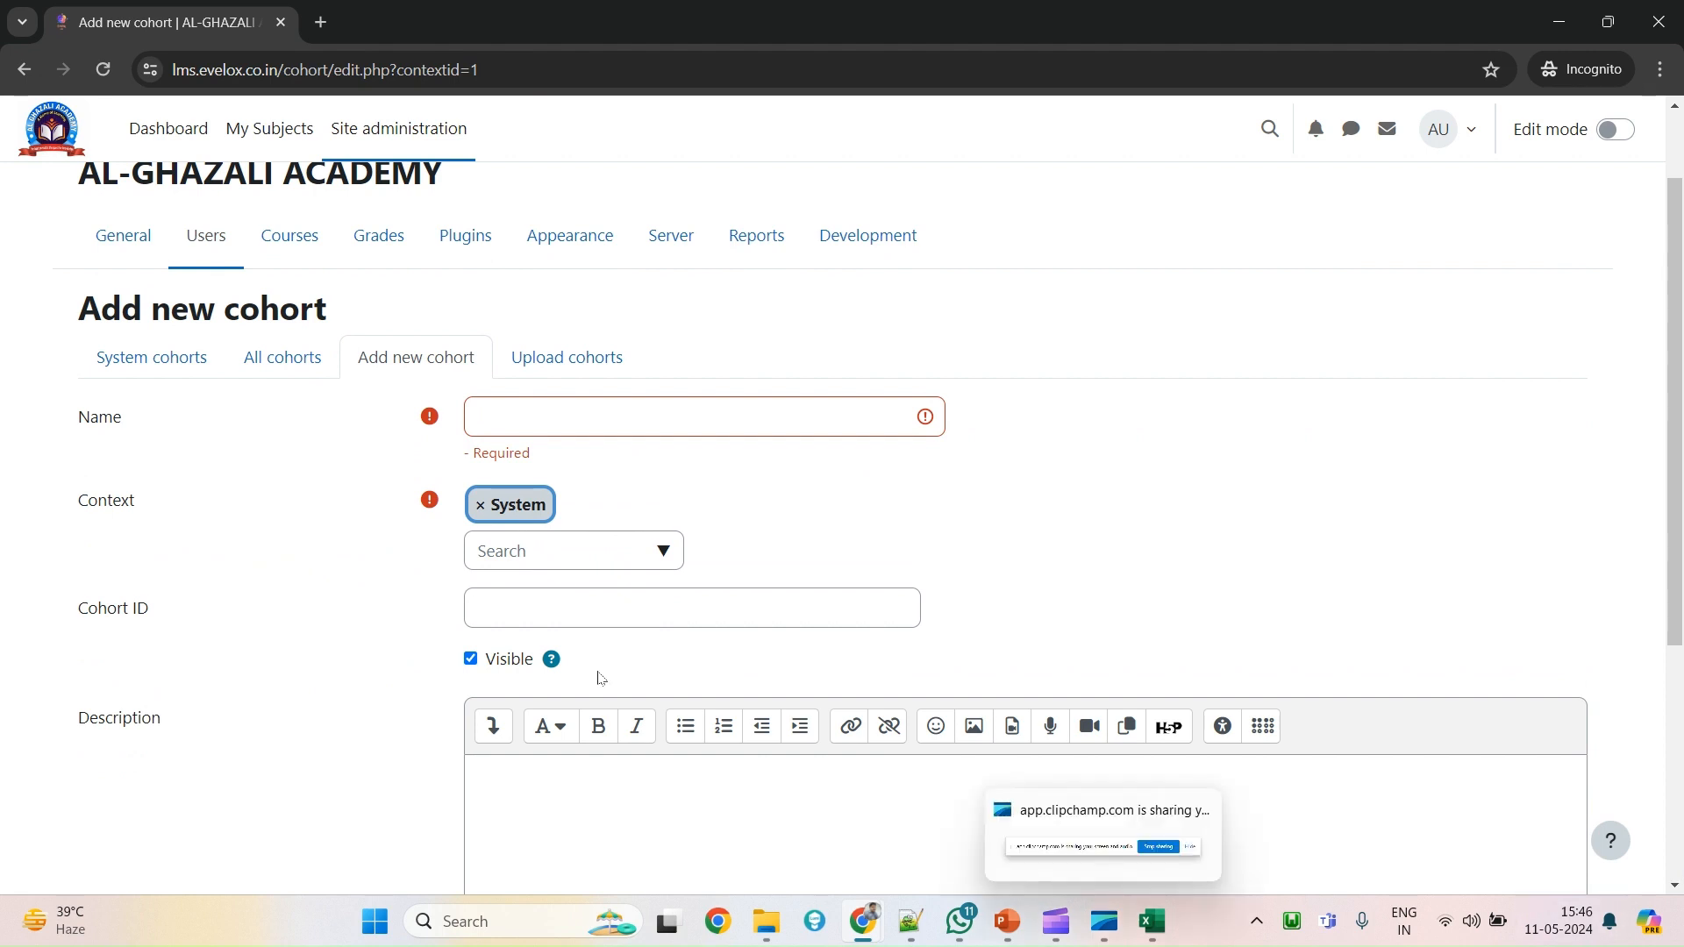
{"action": "left_click", "coordinate": [520, 415]}
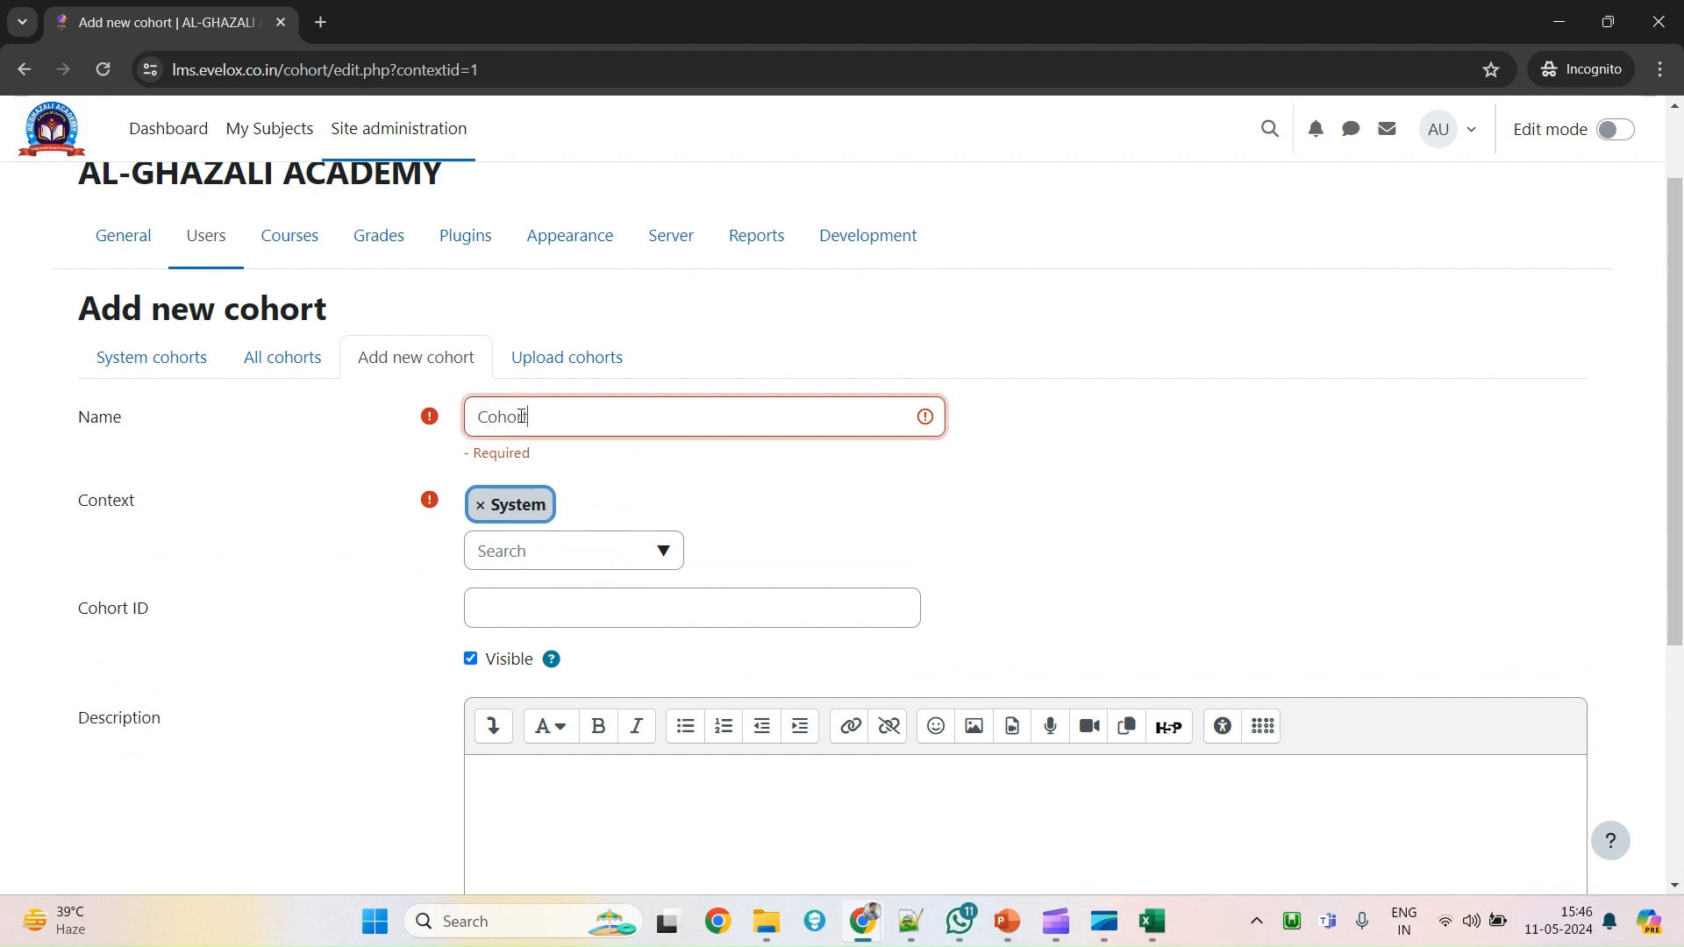
{"action": "double_click", "coordinate": [521, 416]}
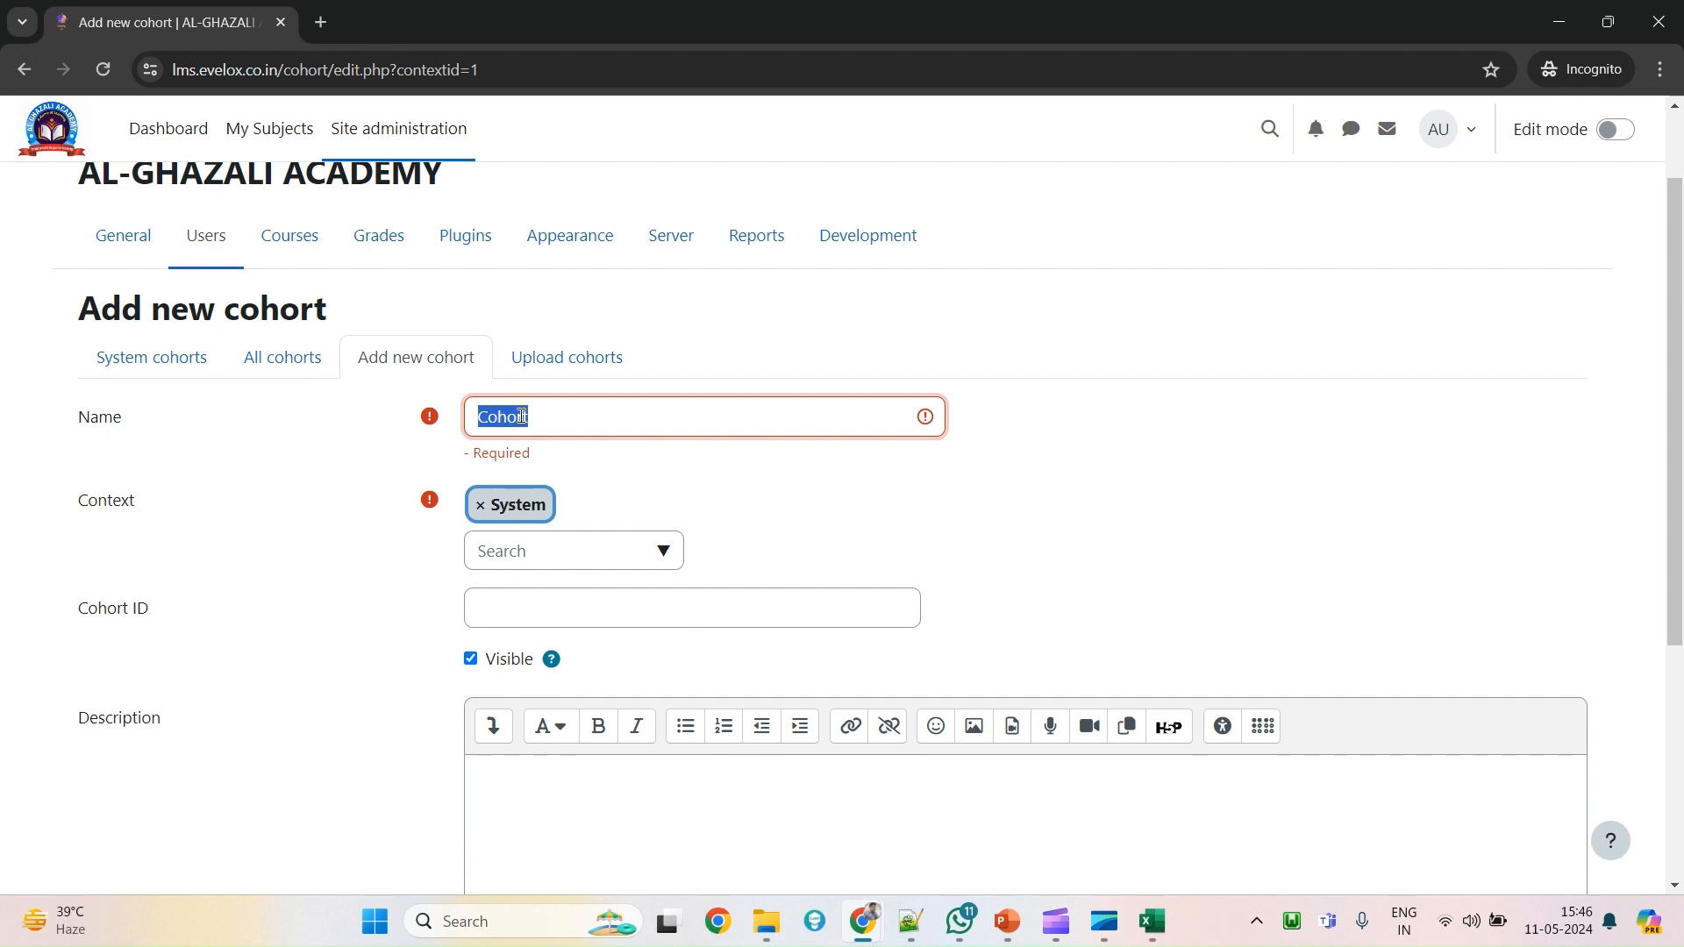
{"action": "left_click", "coordinate": [586, 419]}
{"action": "key", "text": "ctrl+a"}
{"action": "key", "text": "ctrl+c"}
{"action": "left_click", "coordinate": [575, 603]}
{"action": "key", "text": "ctrl+v"}
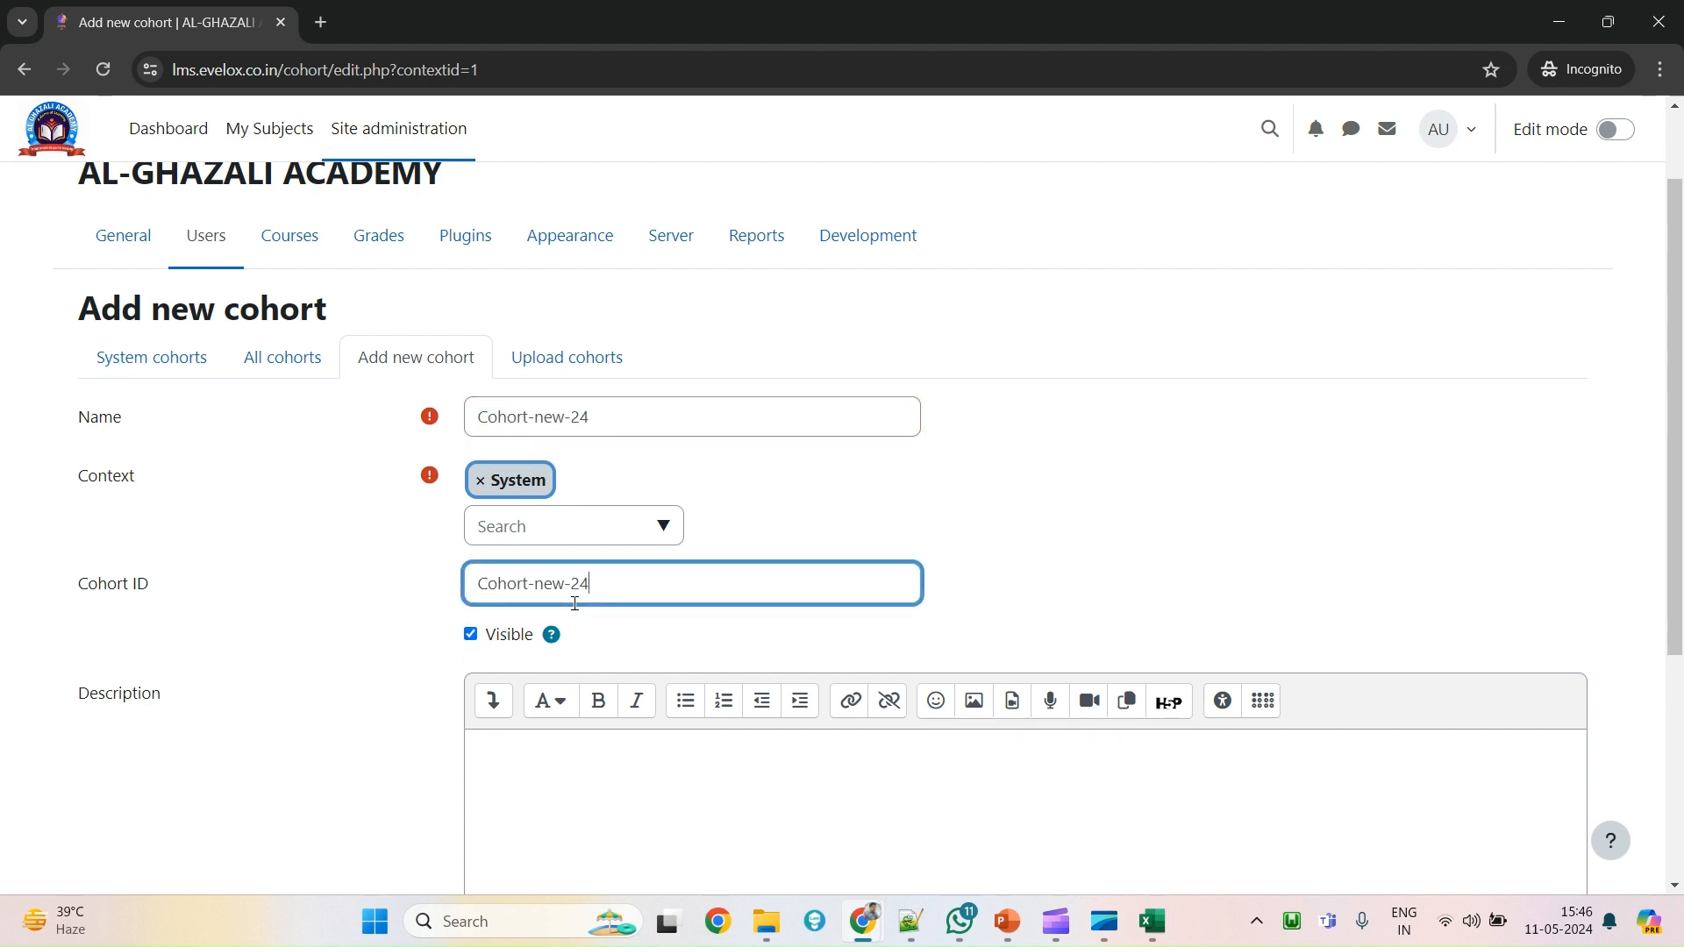
{"action": "scroll", "coordinate": [564, 620], "scroll_direction": "down", "scroll_amount": 4}
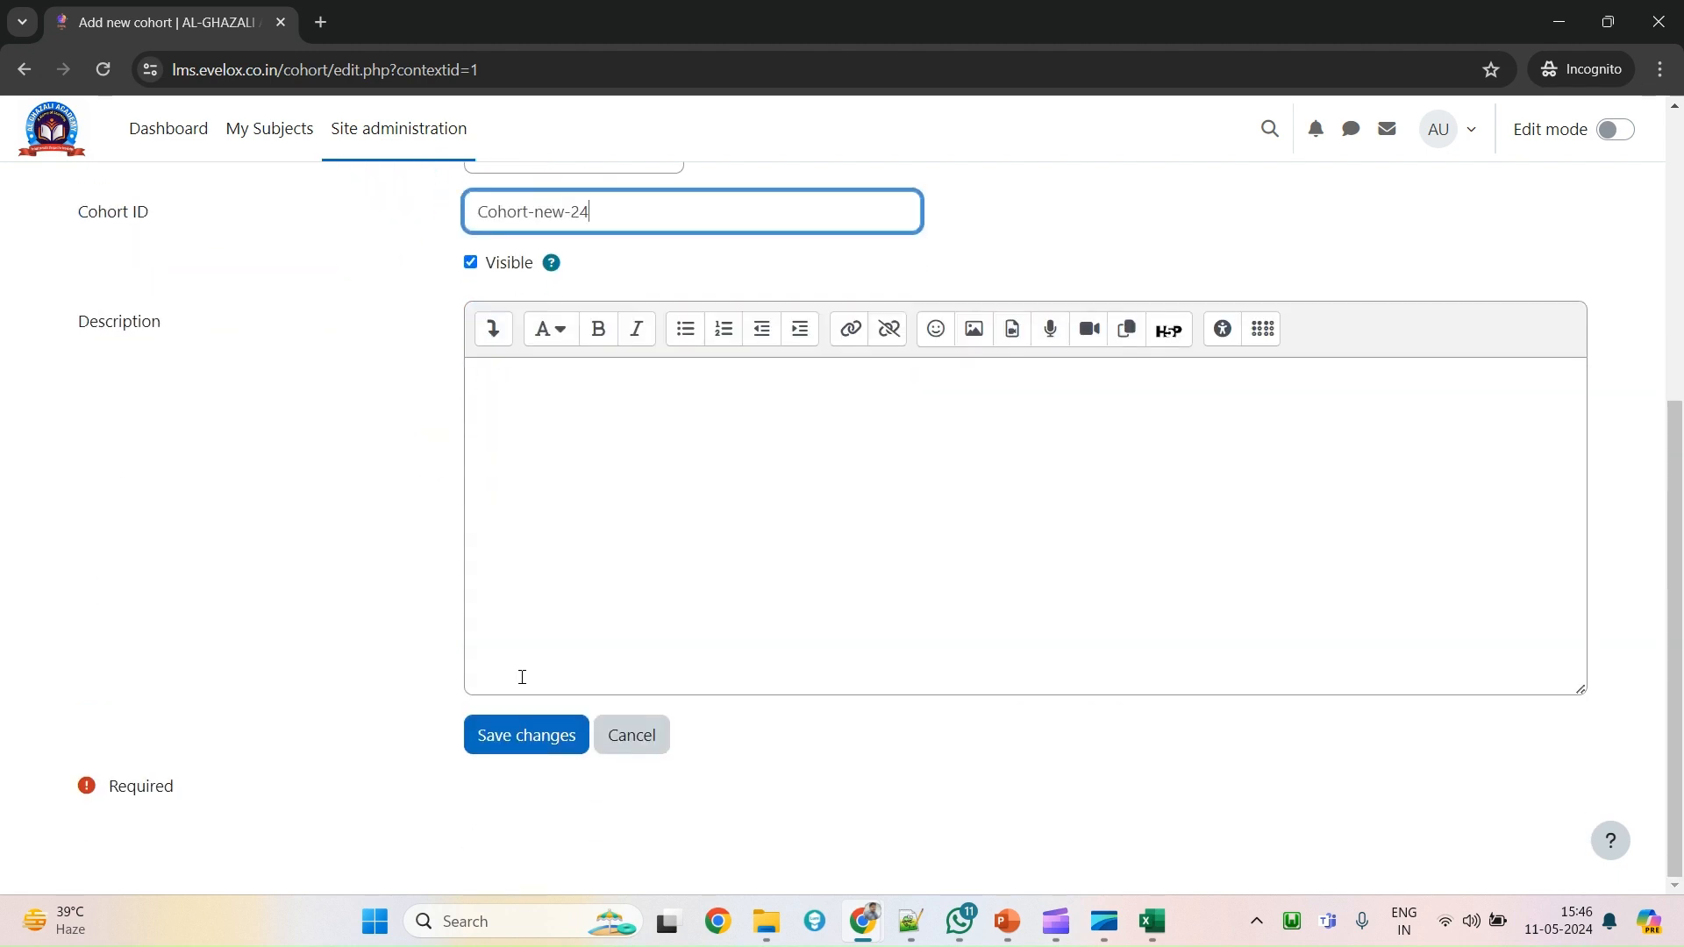
{"action": "left_click", "coordinate": [530, 748]}
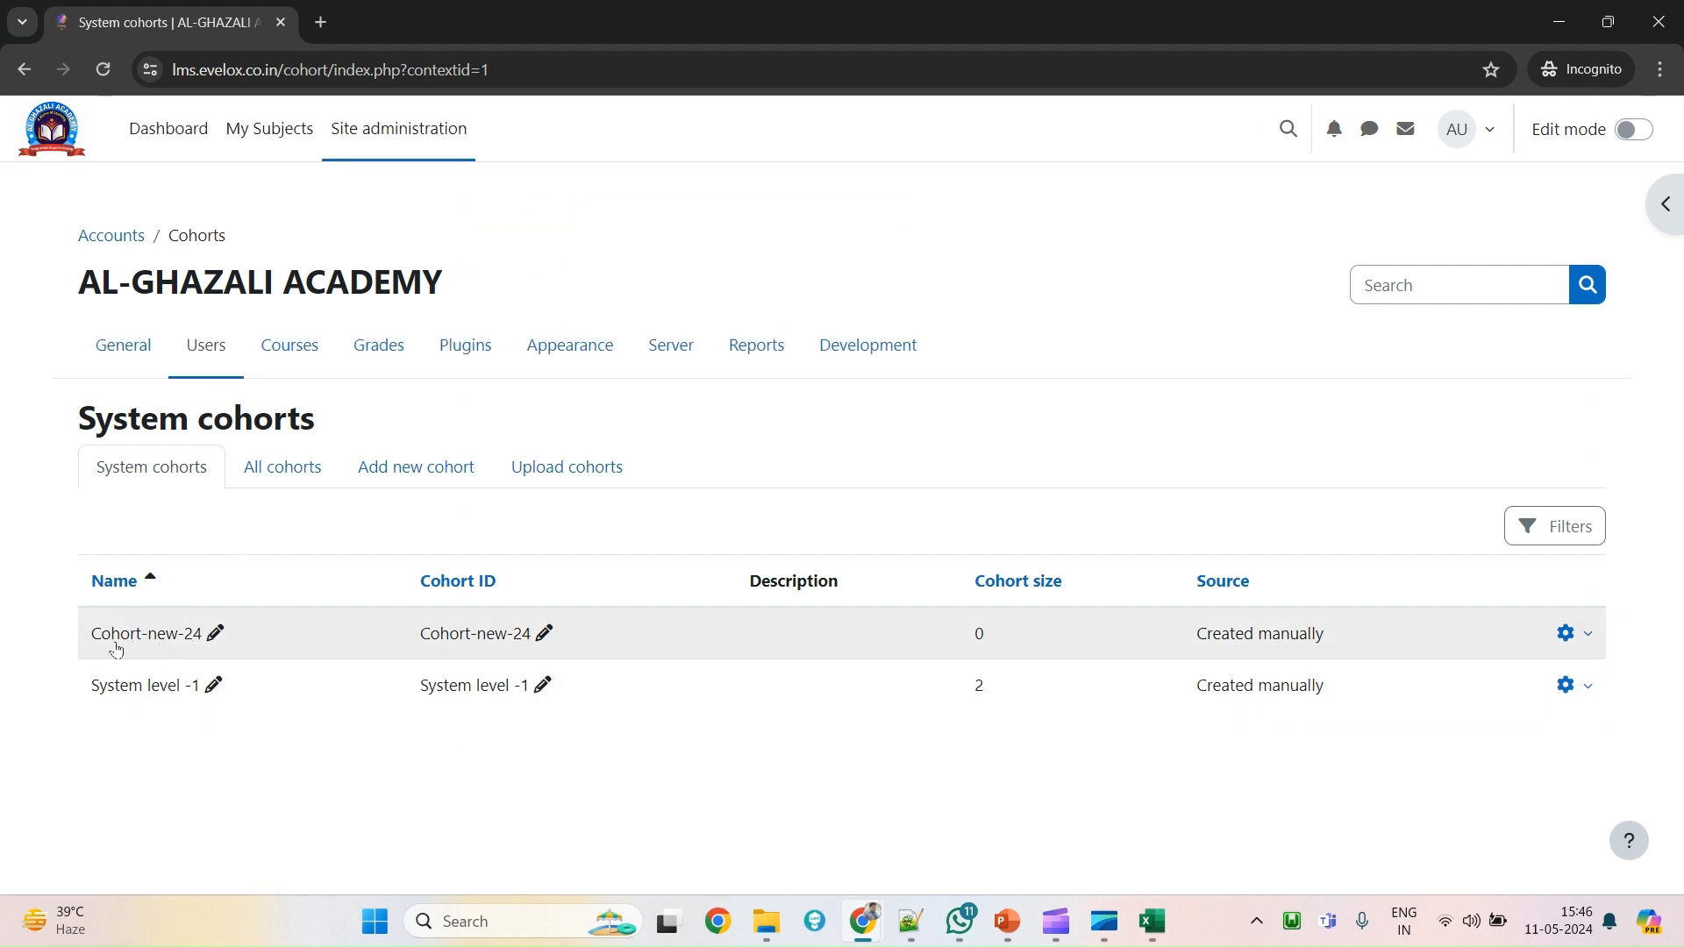
Open the Assign members page for the Cohort-new-24 cohort.
{"action": "left_click", "coordinate": [1571, 633]}
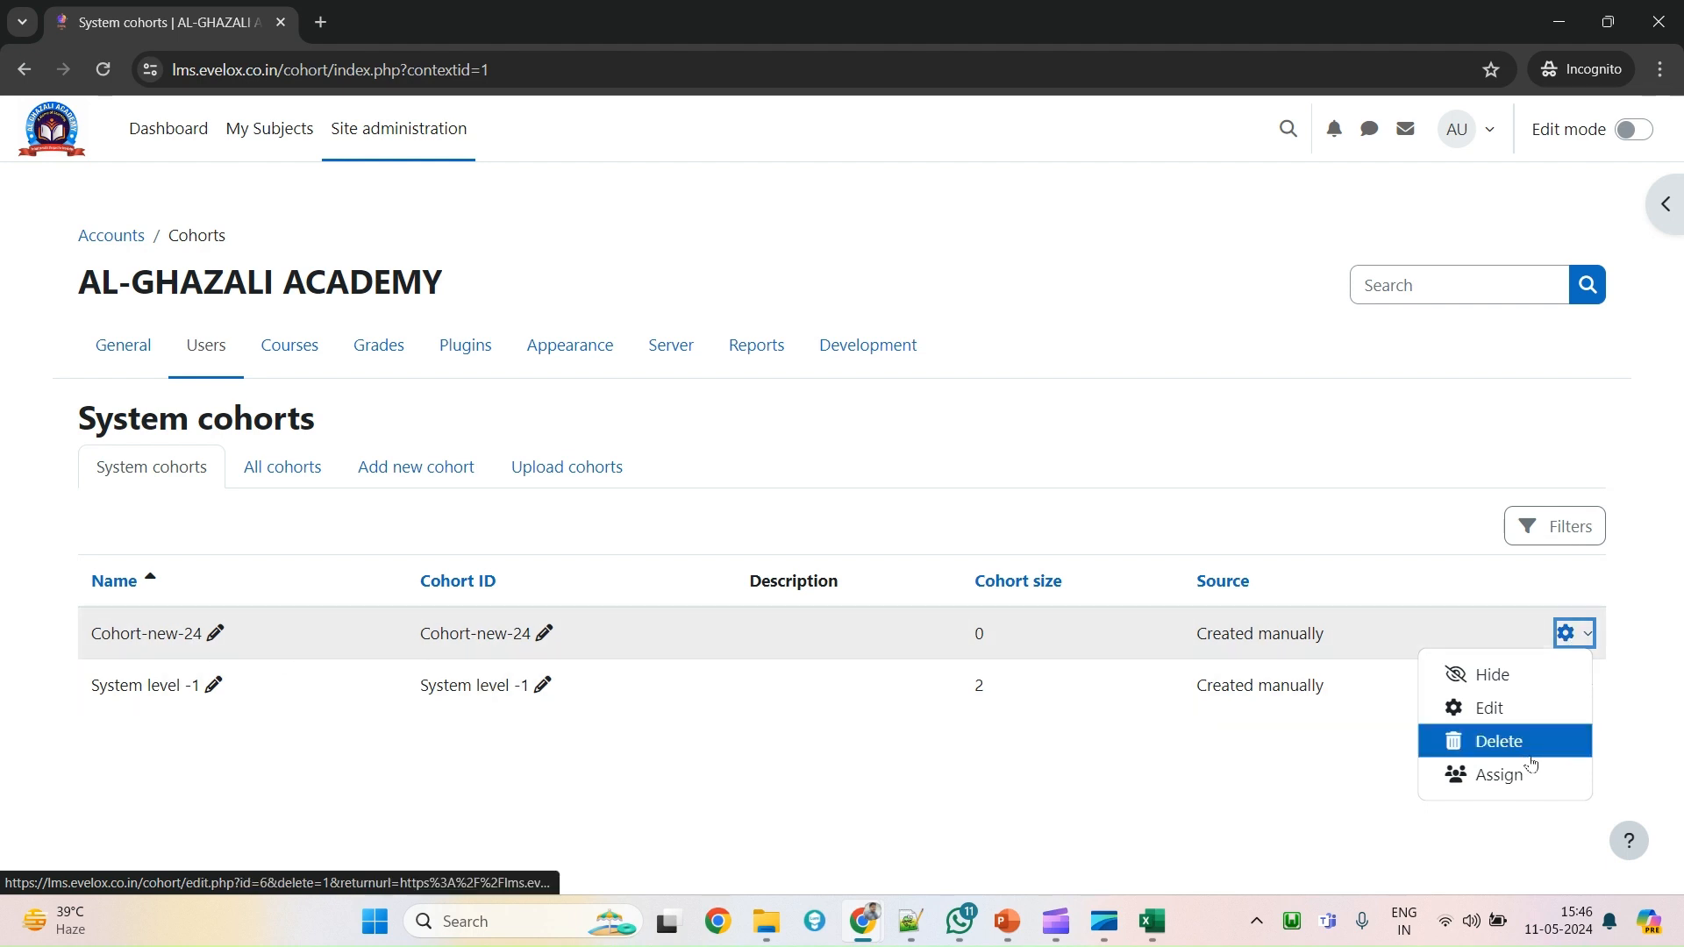
{"action": "left_click", "coordinate": [1493, 775]}
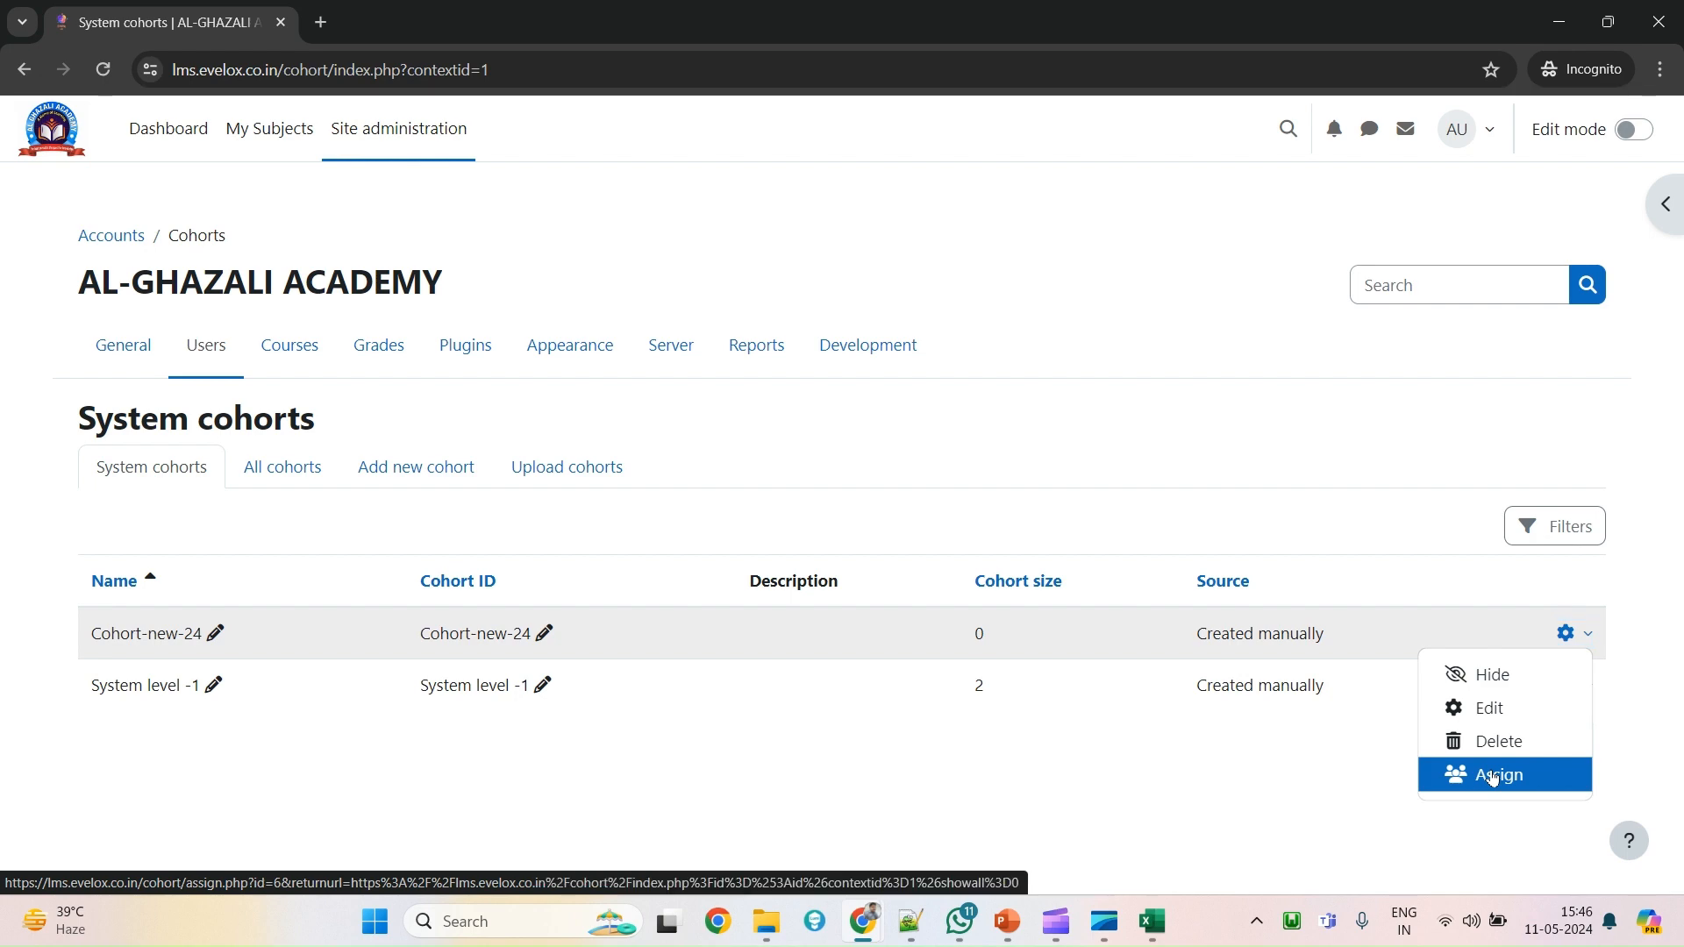
{"action": "left_click", "coordinate": [1493, 779]}
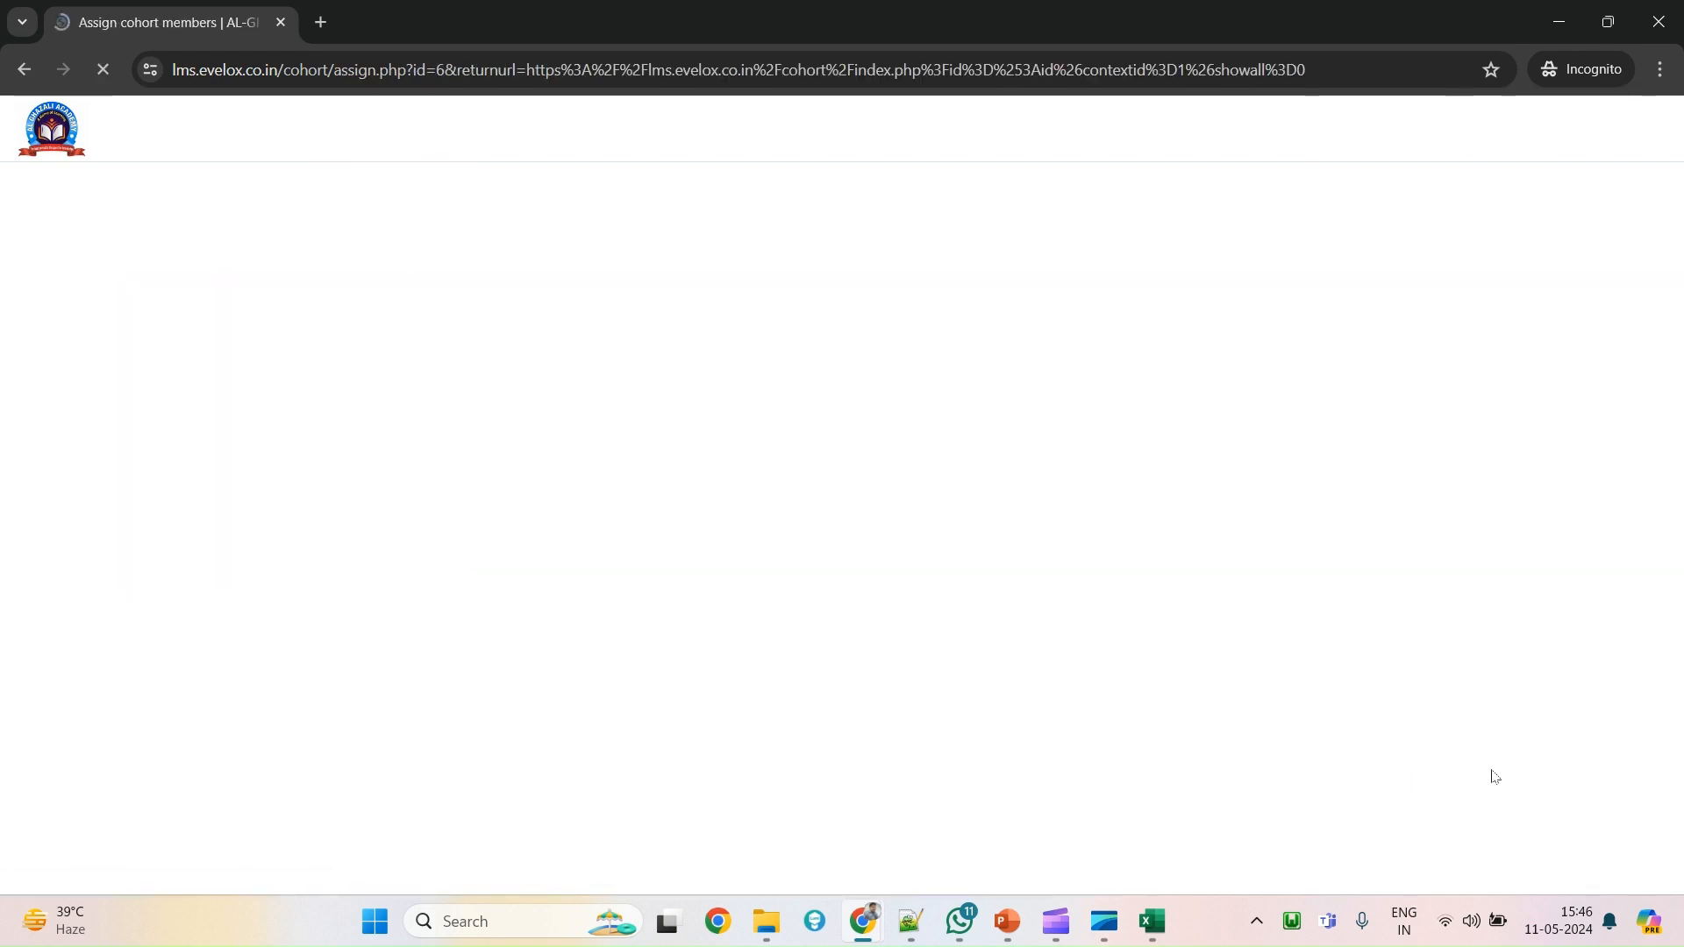
{"action": "scroll", "coordinate": [1088, 566], "scroll_direction": "down", "scroll_amount": 1}
{"action": "scroll", "coordinate": [1087, 564], "scroll_direction": "down", "scroll_amount": 5}
{"action": "scroll", "coordinate": [1087, 564], "scroll_direction": "up", "scroll_amount": 4}
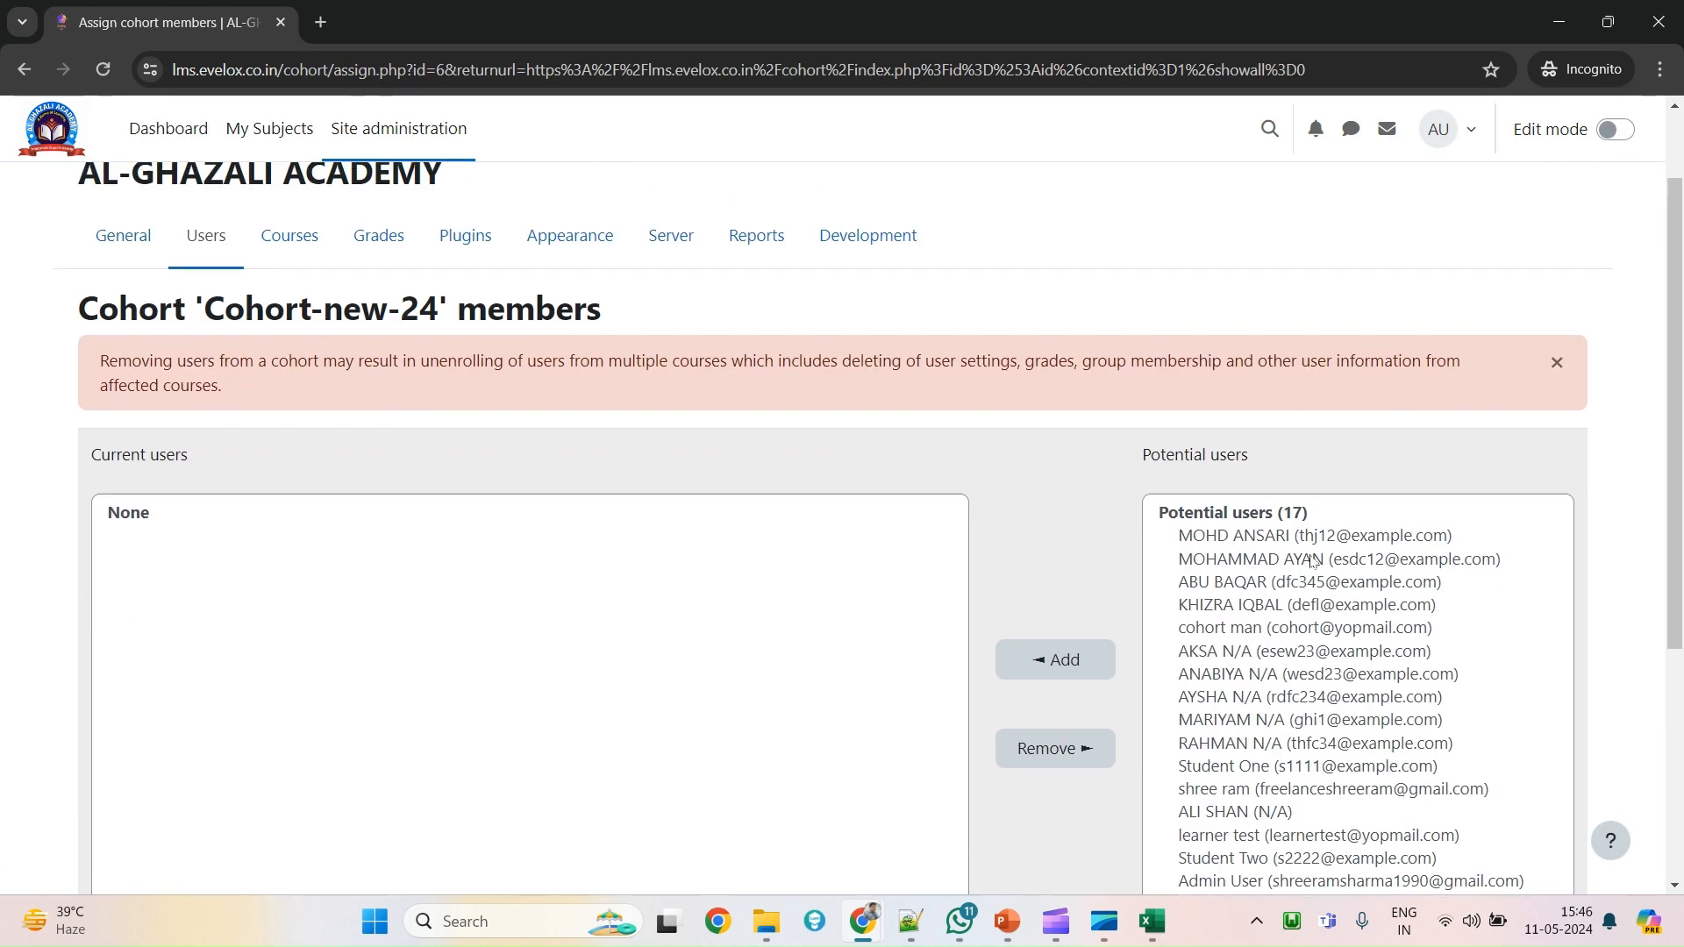
{"action": "left_click_drag", "start_coordinate": [233, 312], "coordinate": [418, 308]}
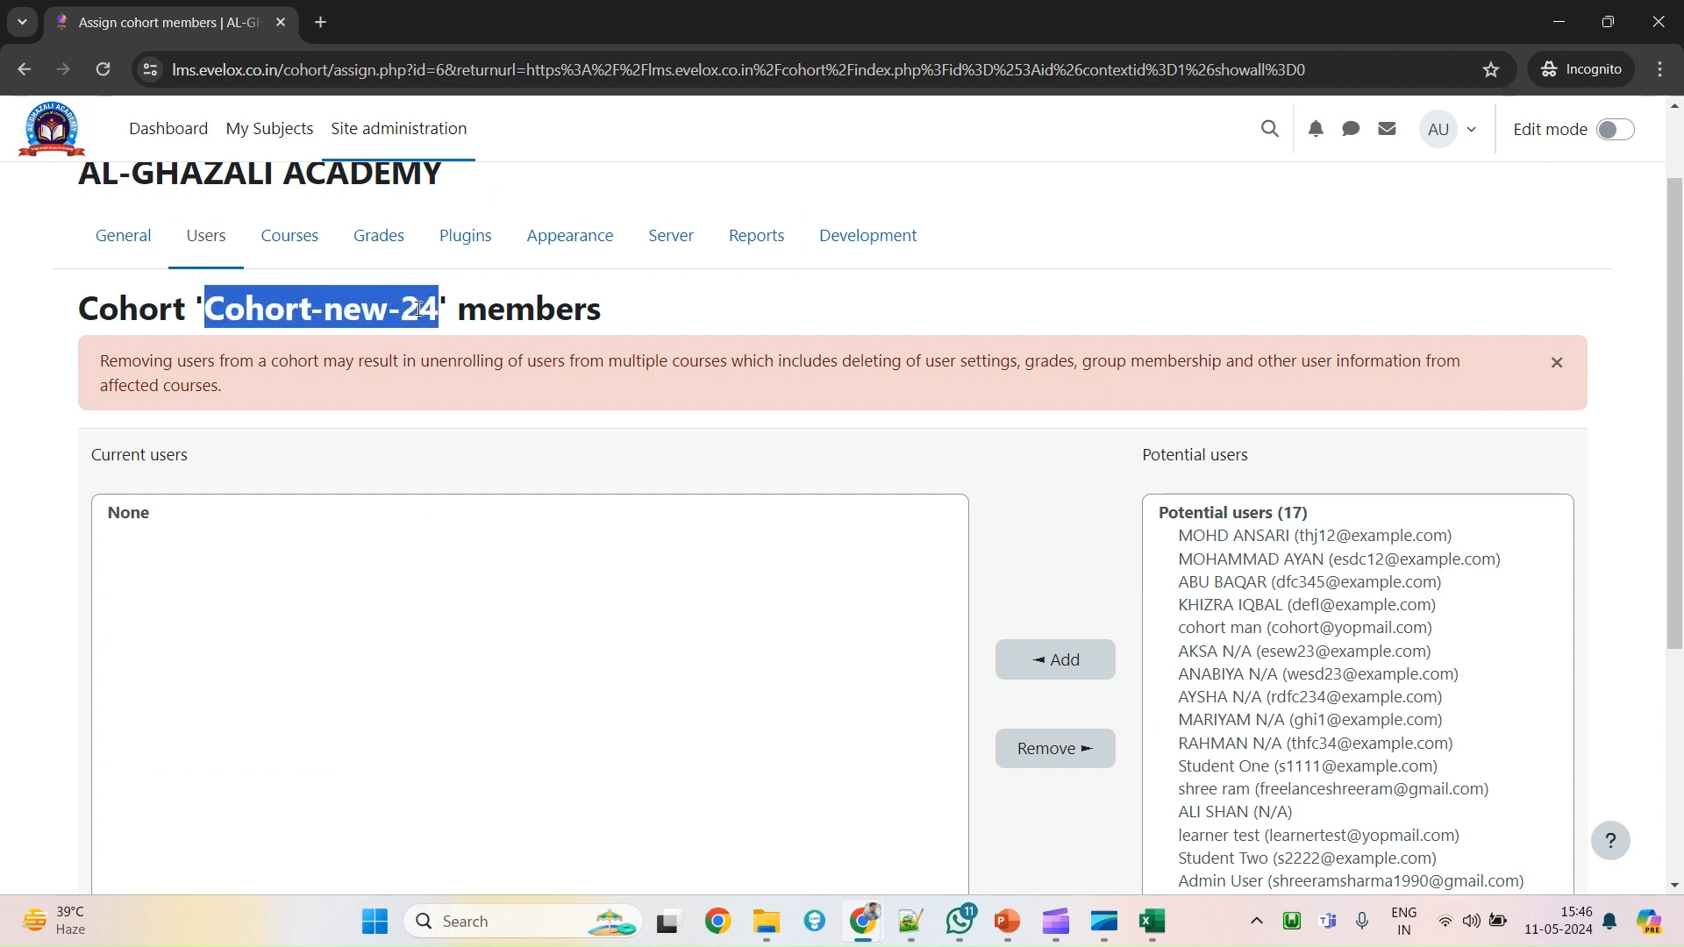
{"action": "scroll", "coordinate": [1367, 566], "scroll_direction": "up", "scroll_amount": 1}
{"action": "scroll", "coordinate": [1366, 565], "scroll_direction": "down", "scroll_amount": 3}
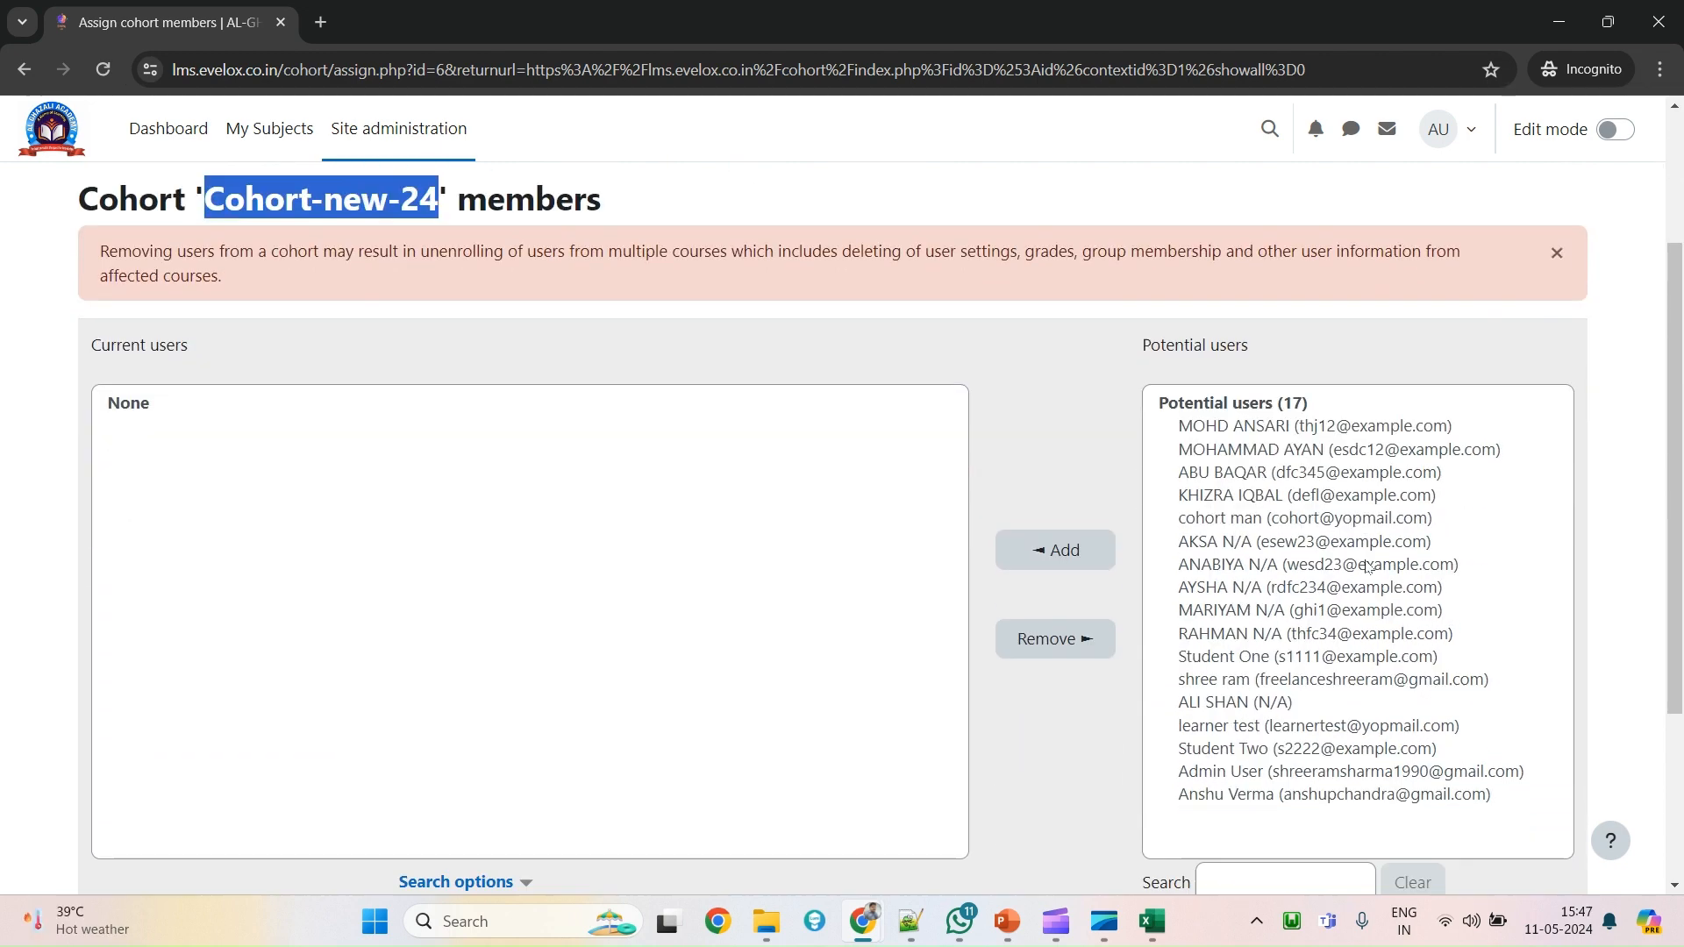
{"action": "scroll", "coordinate": [1366, 565], "scroll_direction": "up", "scroll_amount": 2}
{"action": "scroll", "coordinate": [1261, 787], "scroll_direction": "down", "scroll_amount": 3}
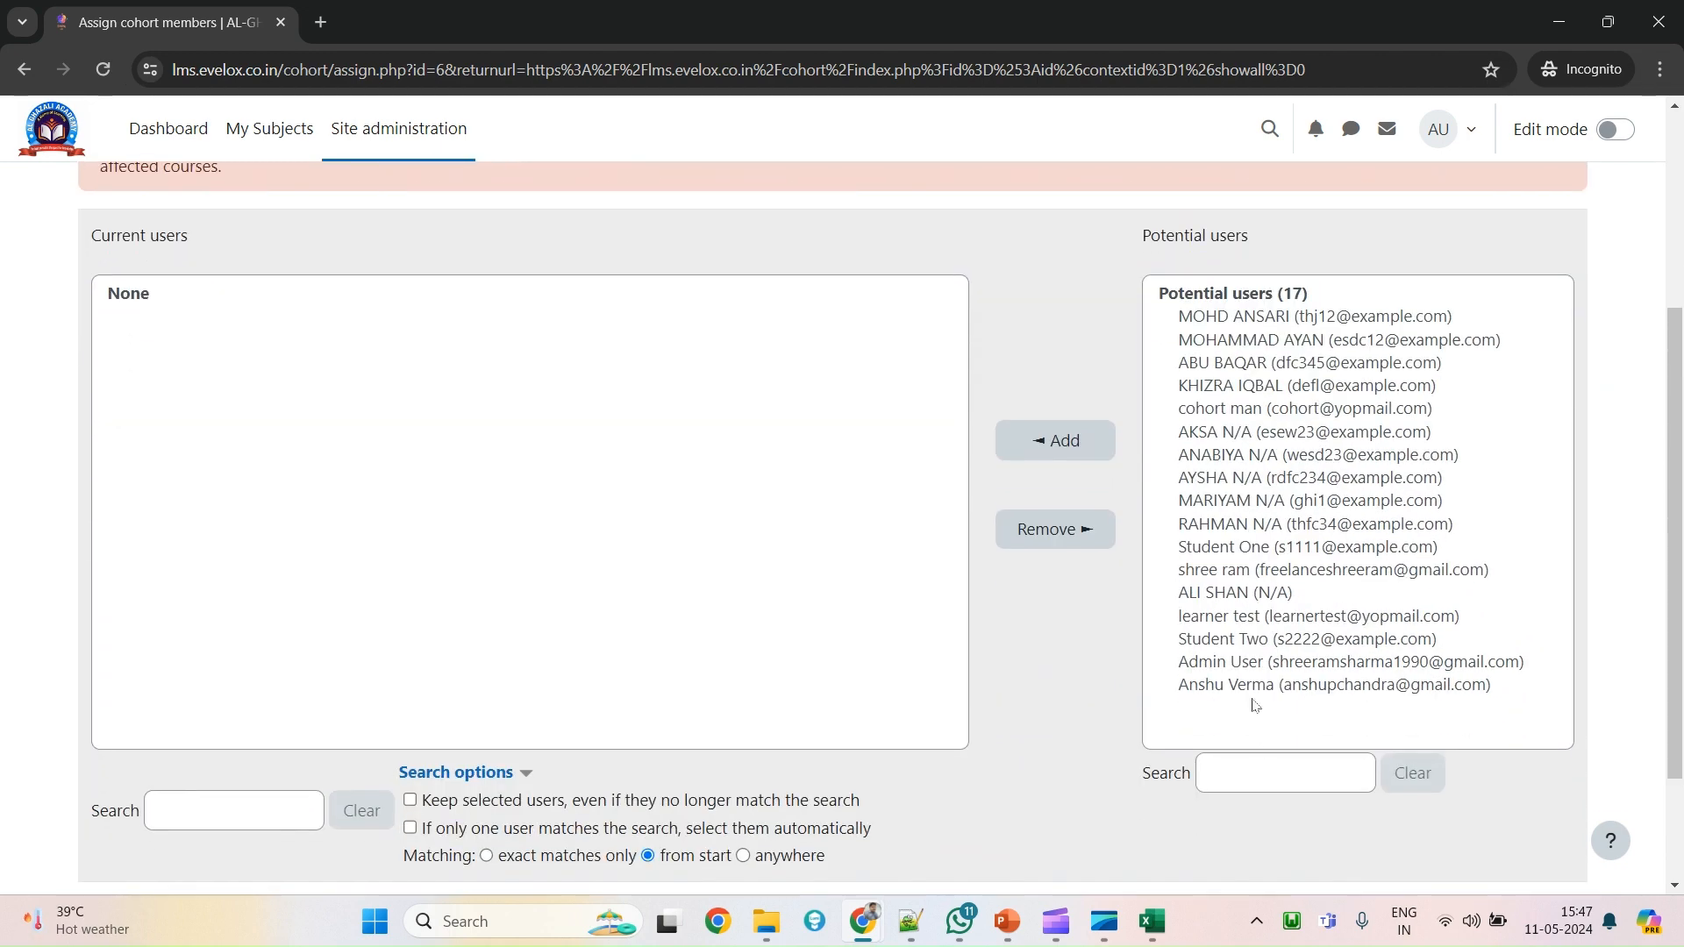
Add Student Two from the potential users list to the cohort.
{"action": "left_click", "coordinate": [1253, 693]}
{"action": "left_click", "coordinate": [1269, 316], "text": "shift"}
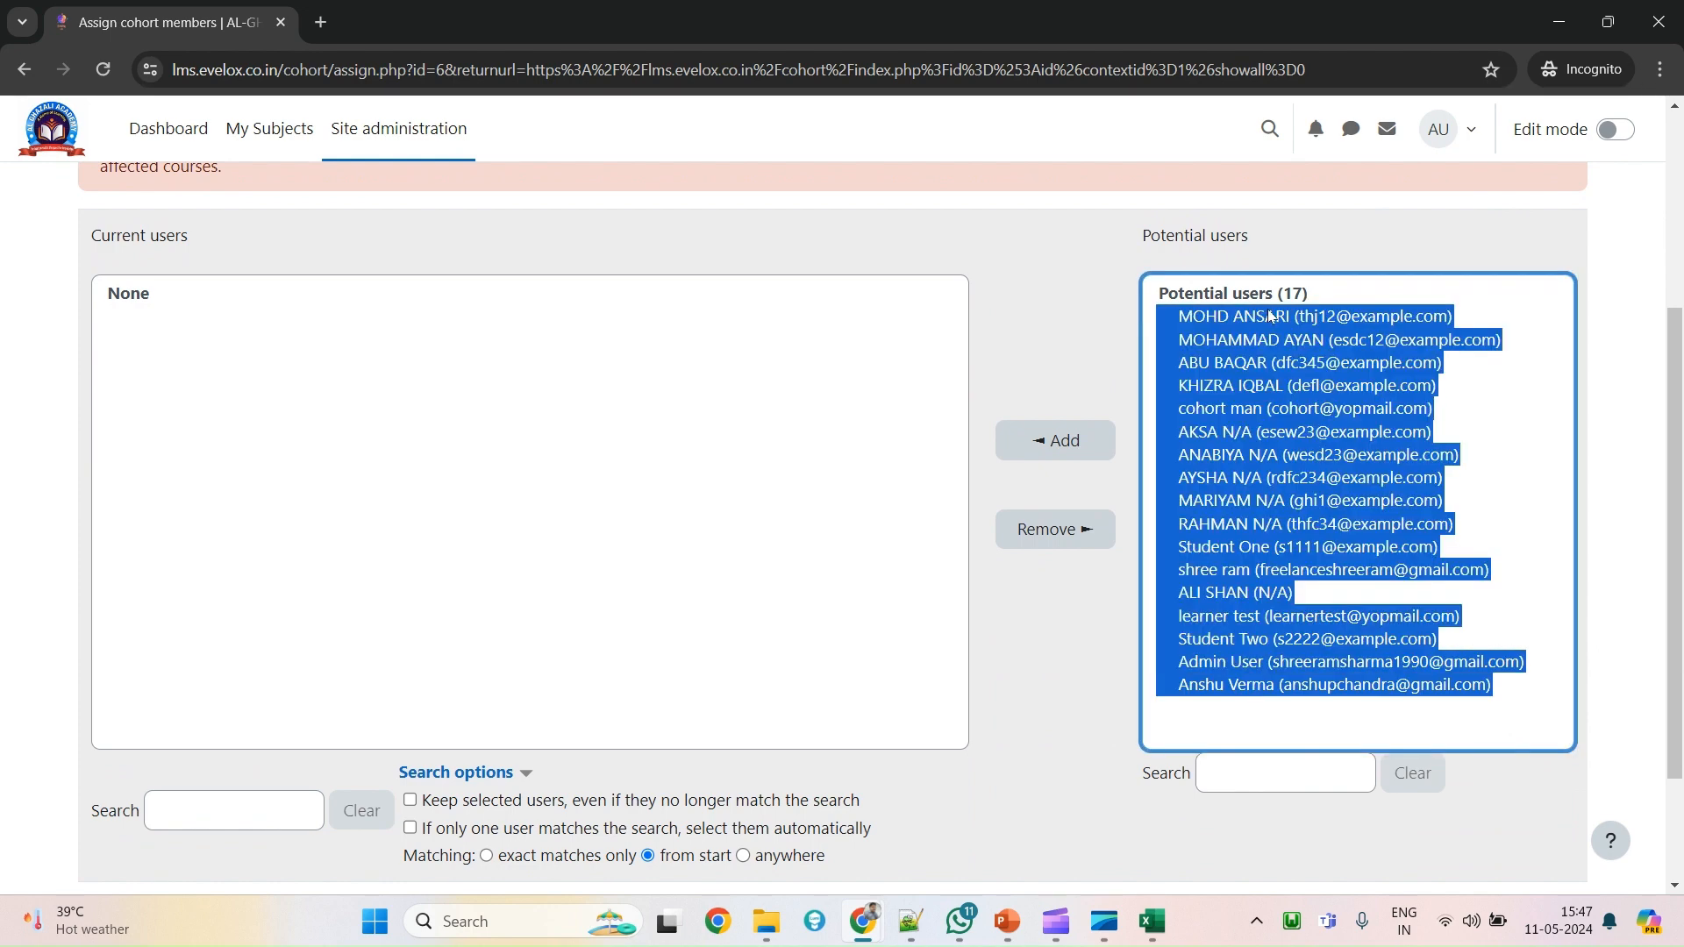
{"action": "left_click", "coordinate": [1257, 634]}
{"action": "left_click_drag", "start_coordinate": [1258, 692], "coordinate": [1256, 622]}
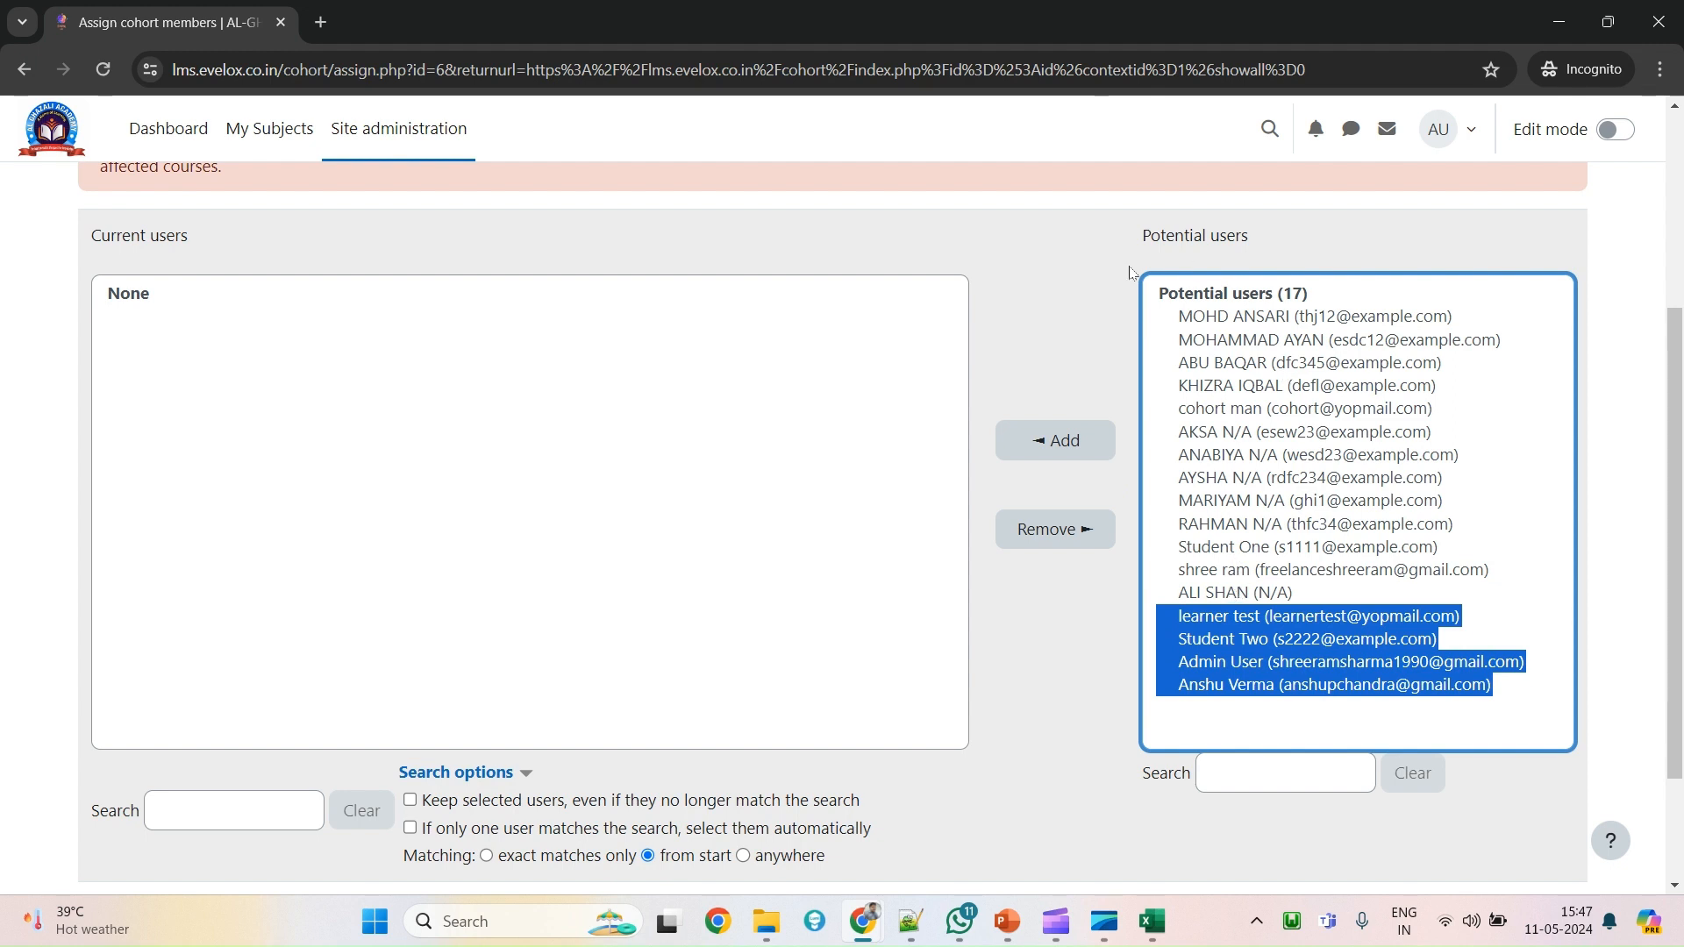
{"action": "left_click", "coordinate": [1212, 692]}
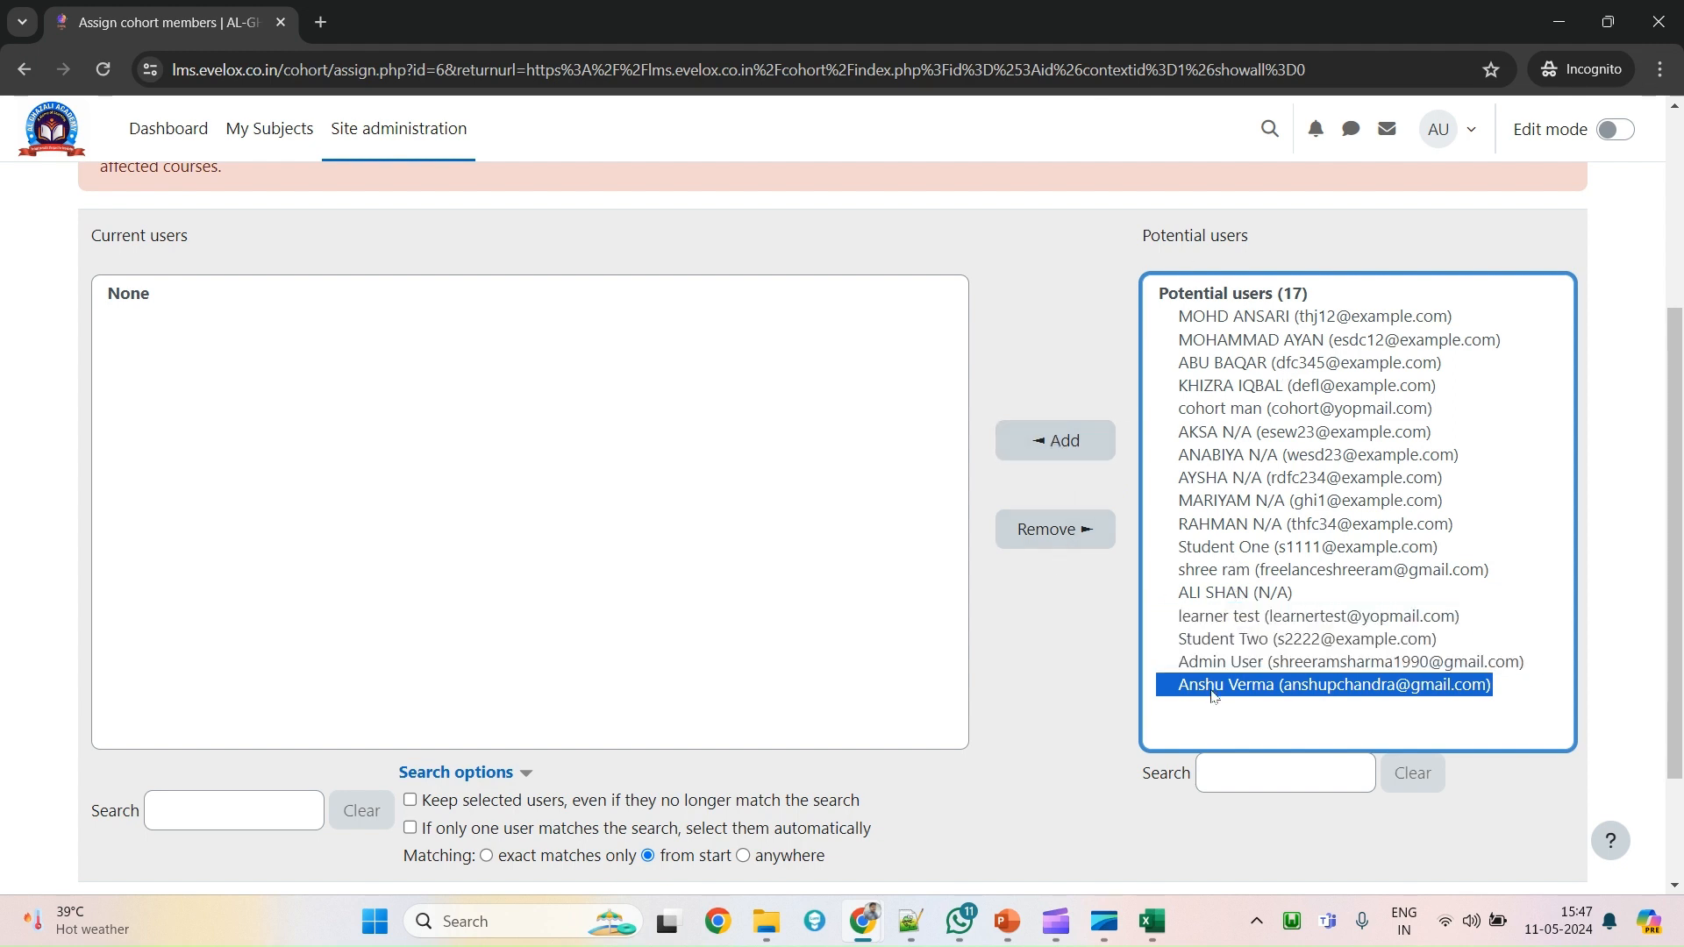
{"action": "left_click", "coordinate": [1256, 643]}
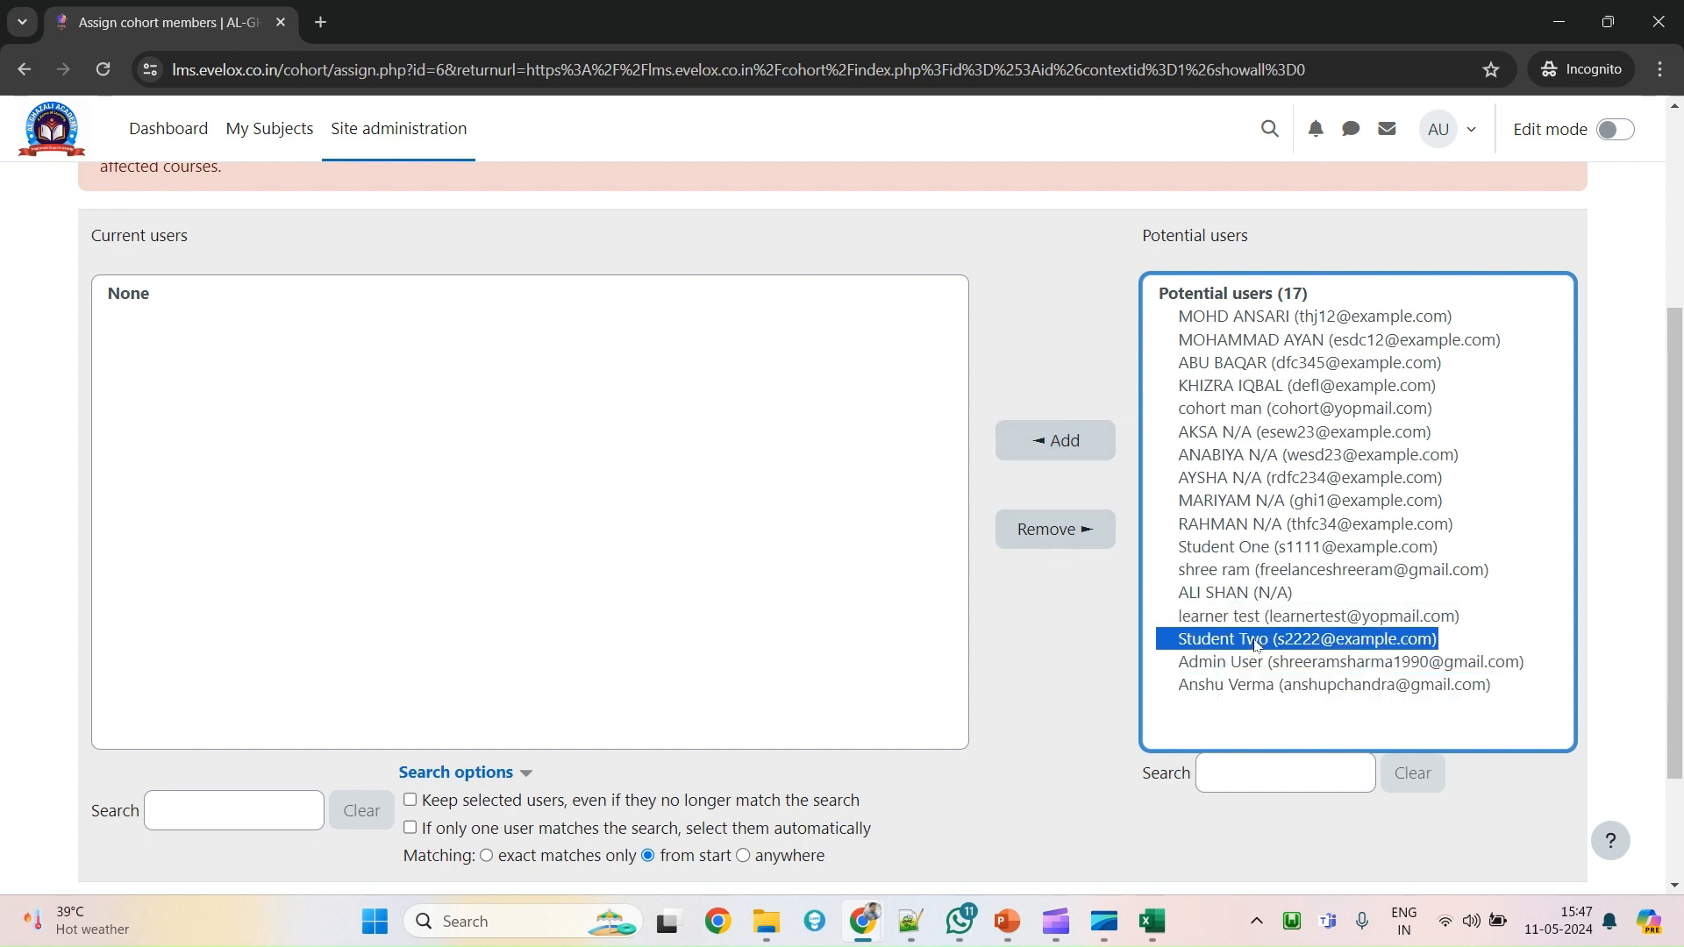
{"action": "left_click", "coordinate": [1032, 449]}
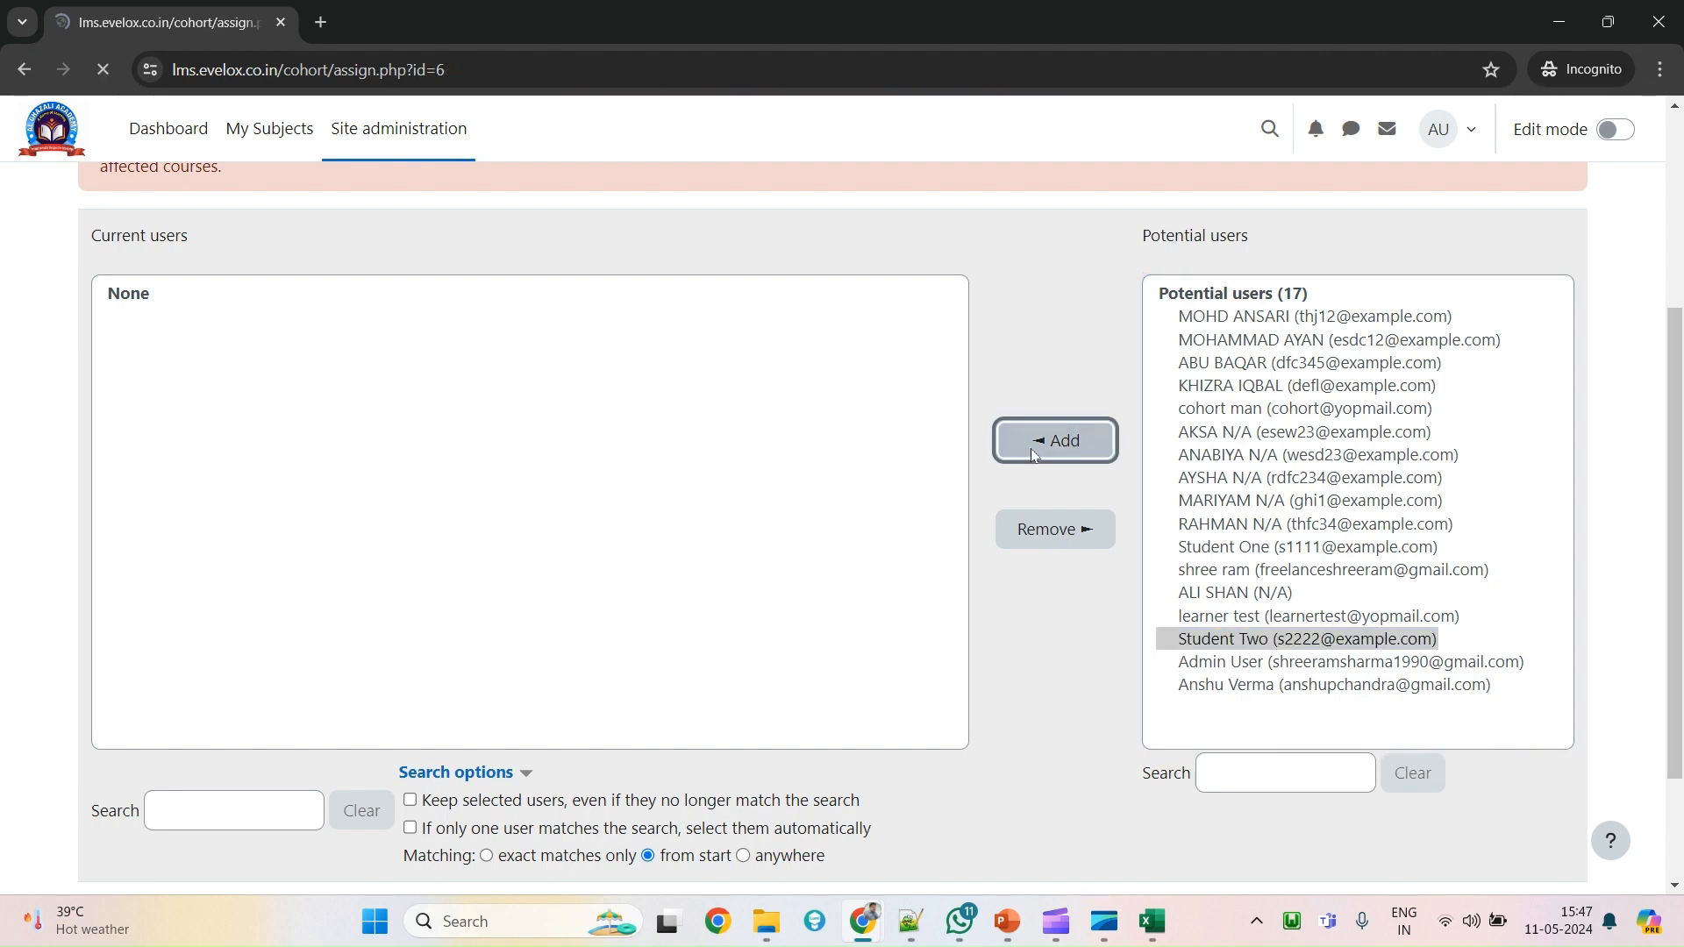
Add Student One to the cohort and review the two current members.
{"action": "scroll", "coordinate": [1171, 660], "scroll_direction": "down", "scroll_amount": 2}
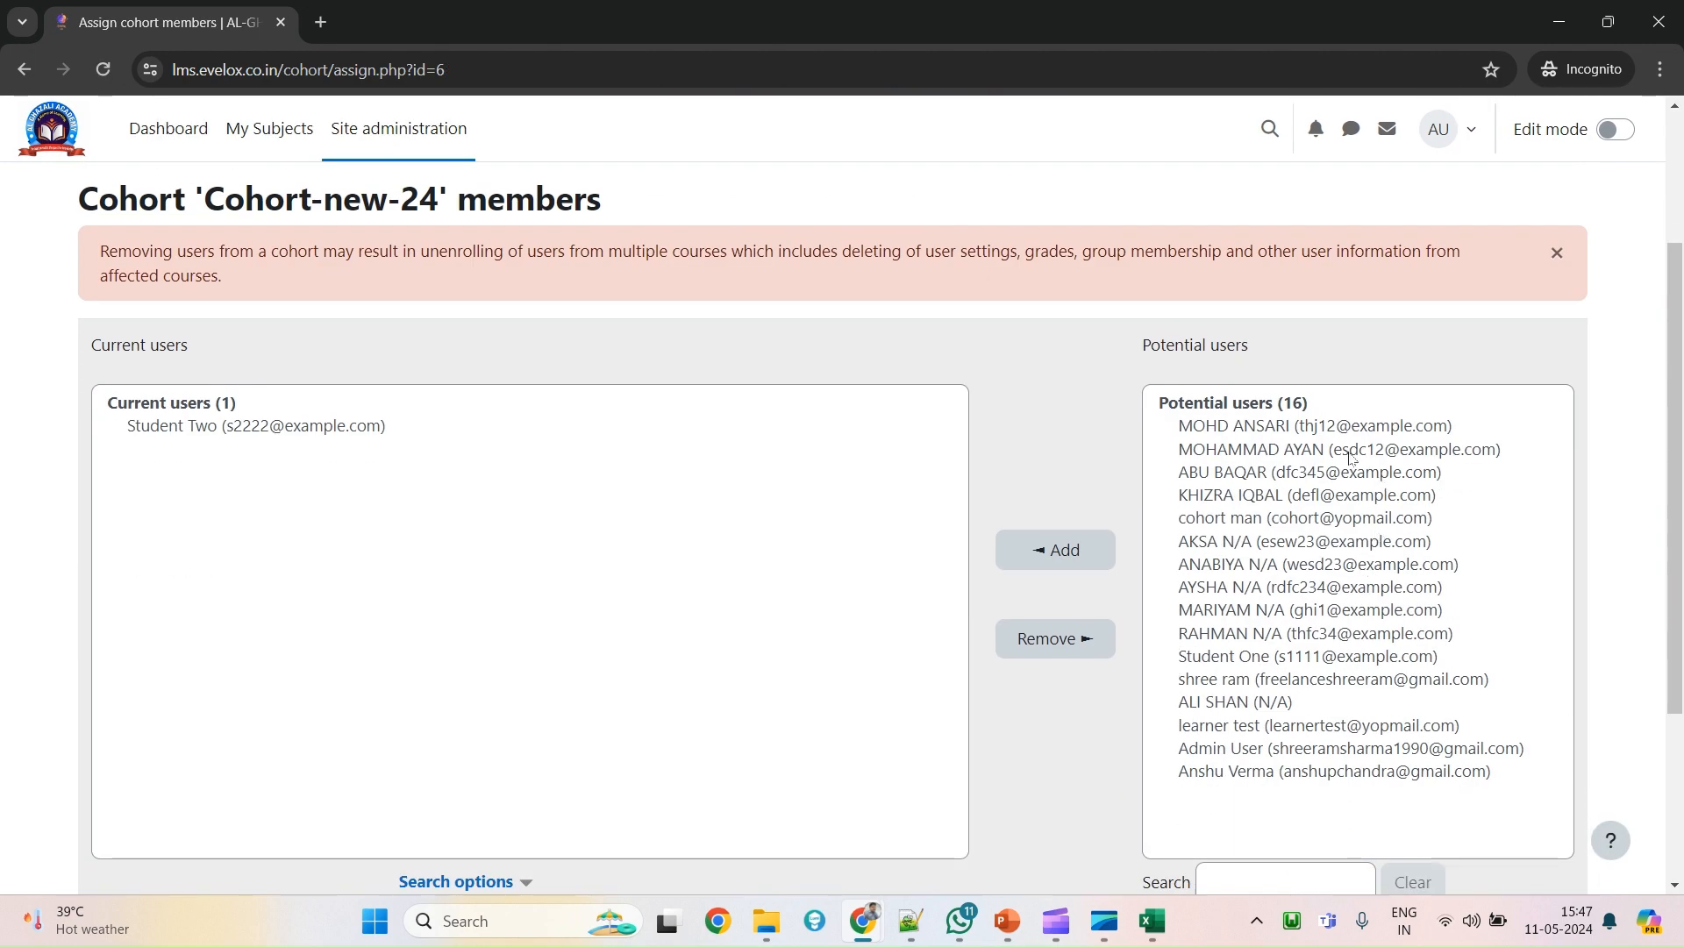
{"action": "left_click", "coordinate": [1264, 667]}
{"action": "left_click", "coordinate": [1070, 562]}
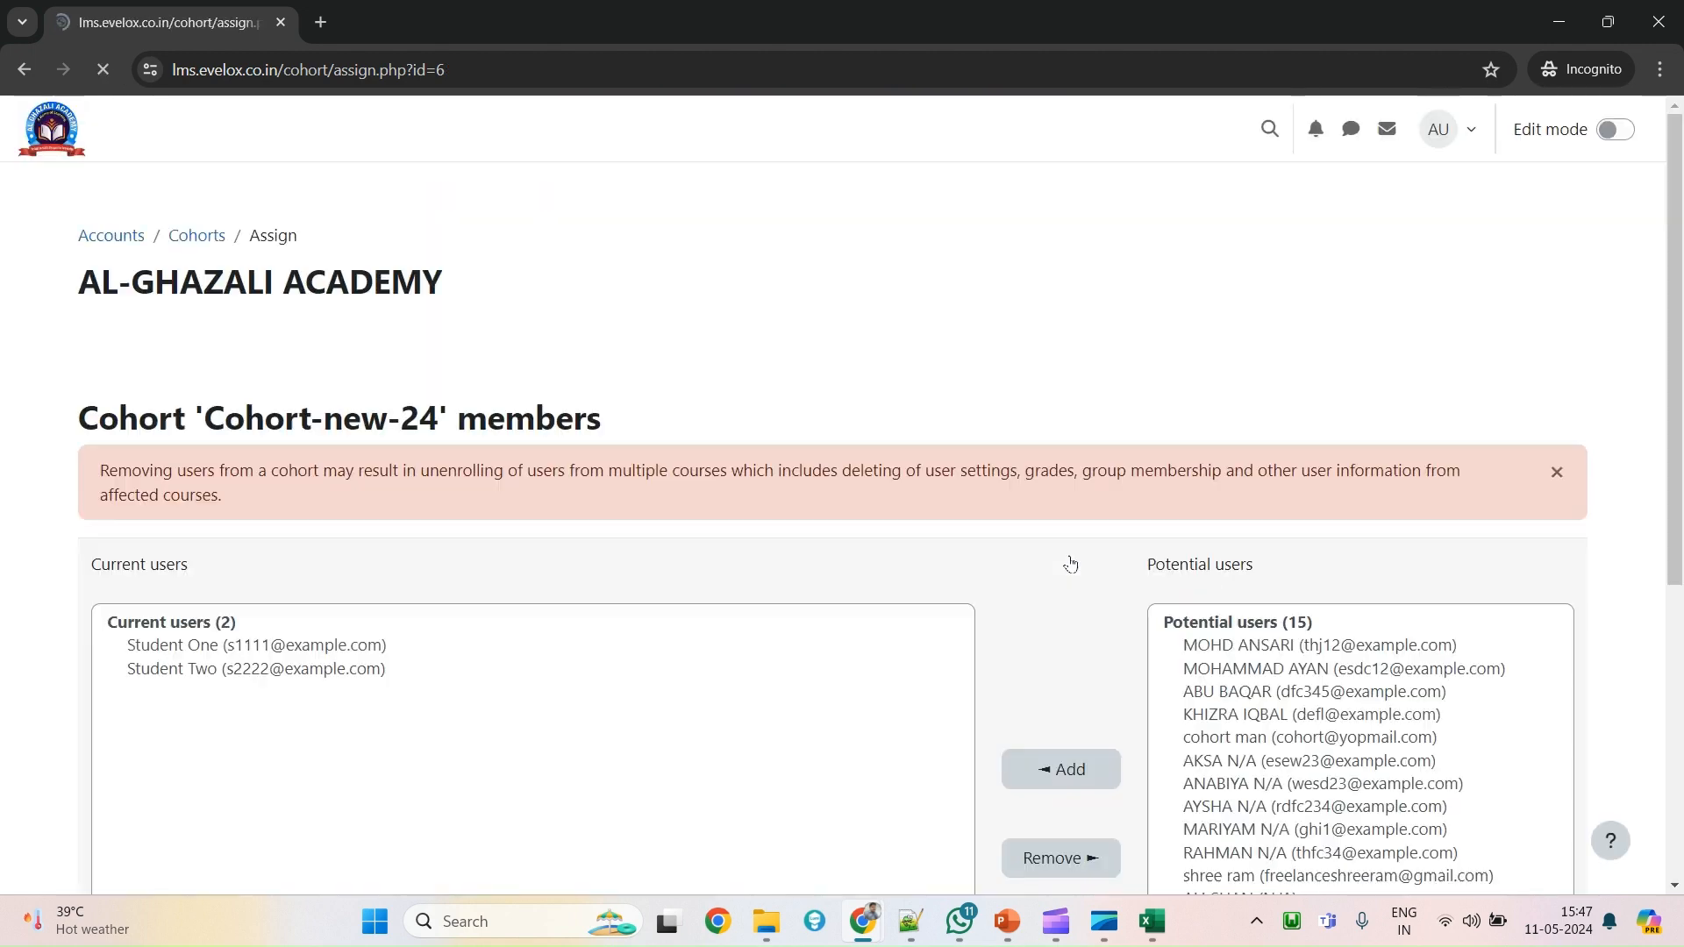
{"action": "scroll", "coordinate": [221, 676], "scroll_direction": "down", "scroll_amount": 2}
{"action": "left_click", "coordinate": [410, 646]}
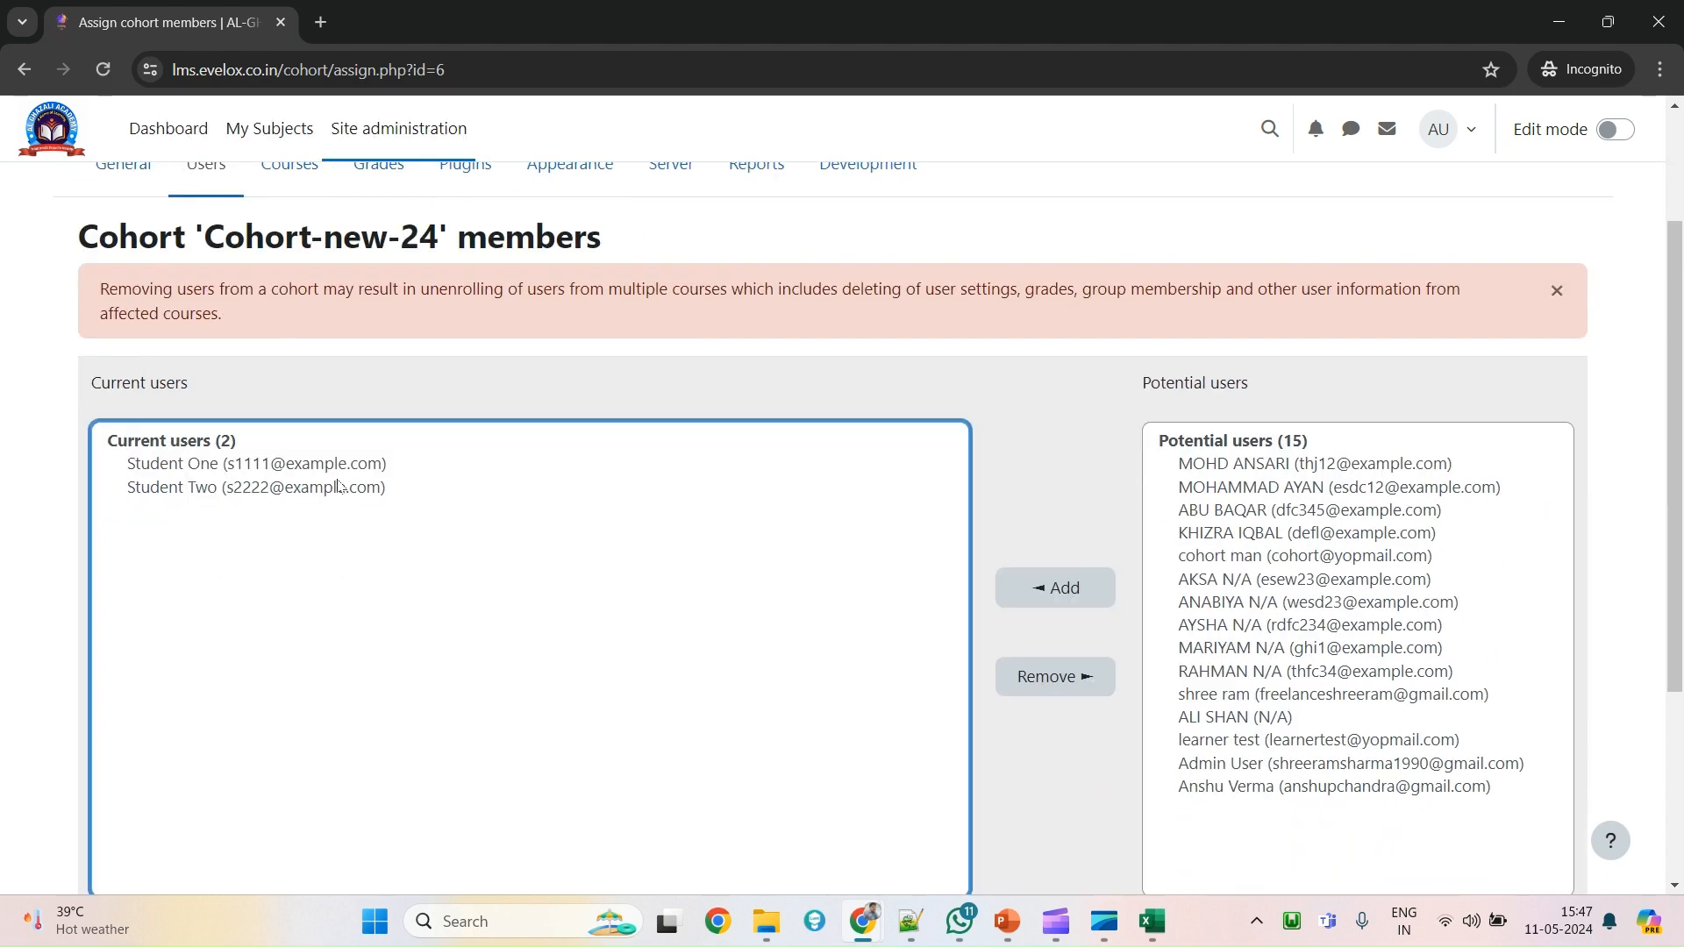
{"action": "left_click_drag", "start_coordinate": [322, 470], "coordinate": [321, 496]}
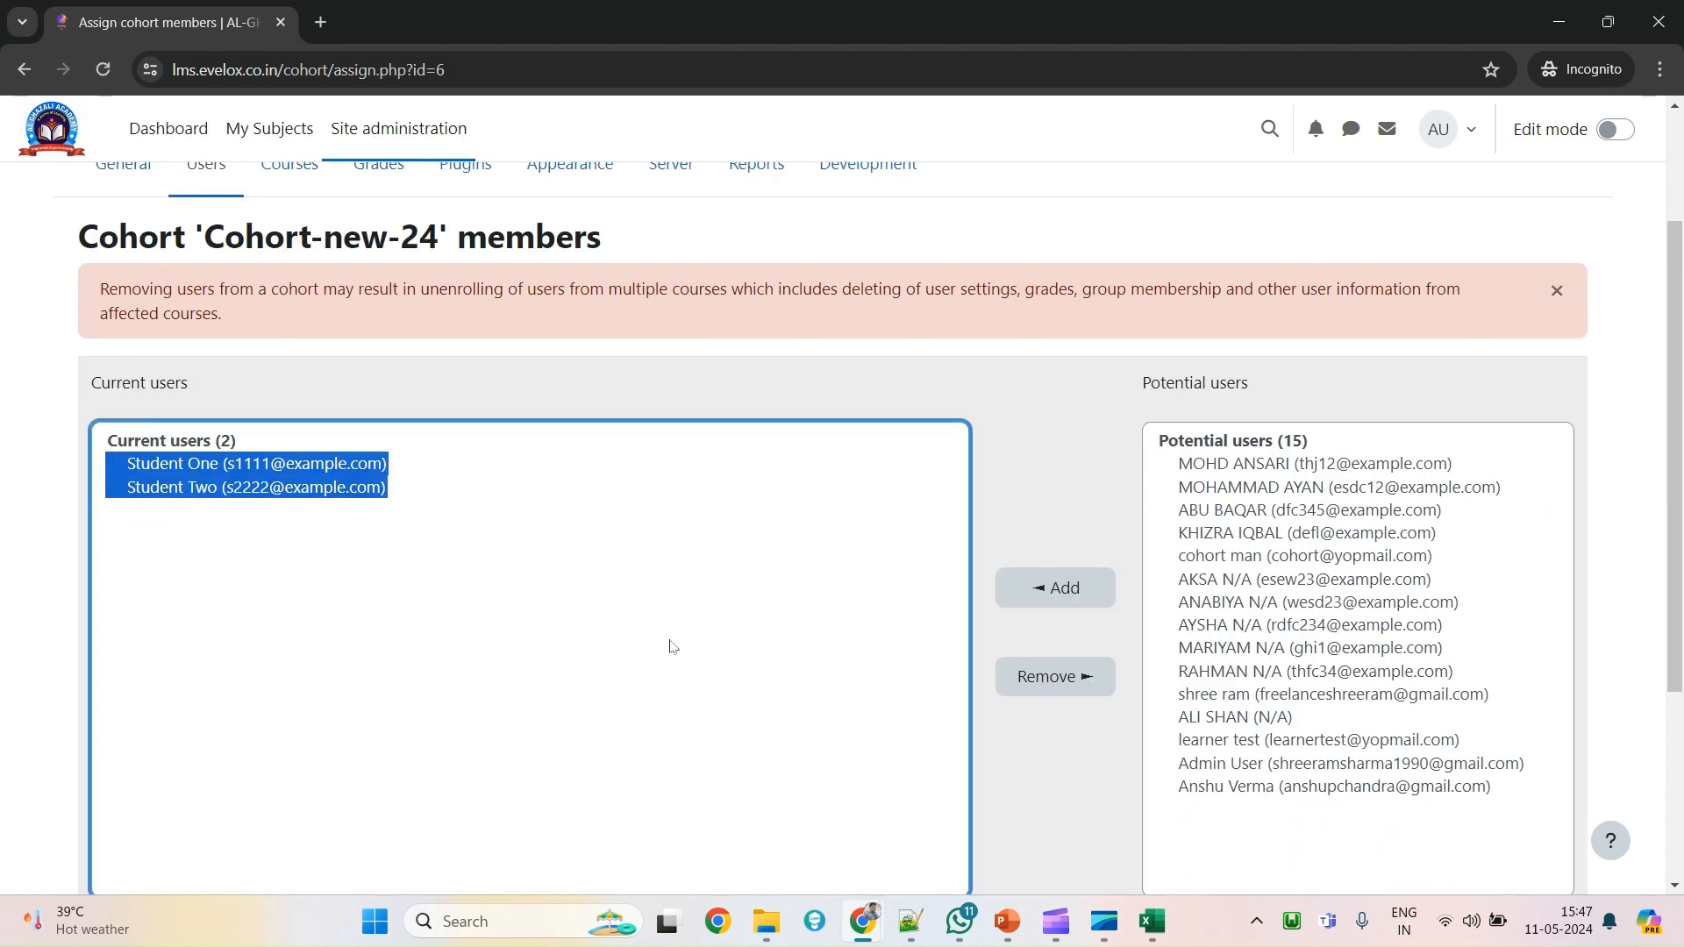
{"action": "scroll", "coordinate": [688, 633], "scroll_direction": "up", "scroll_amount": 2}
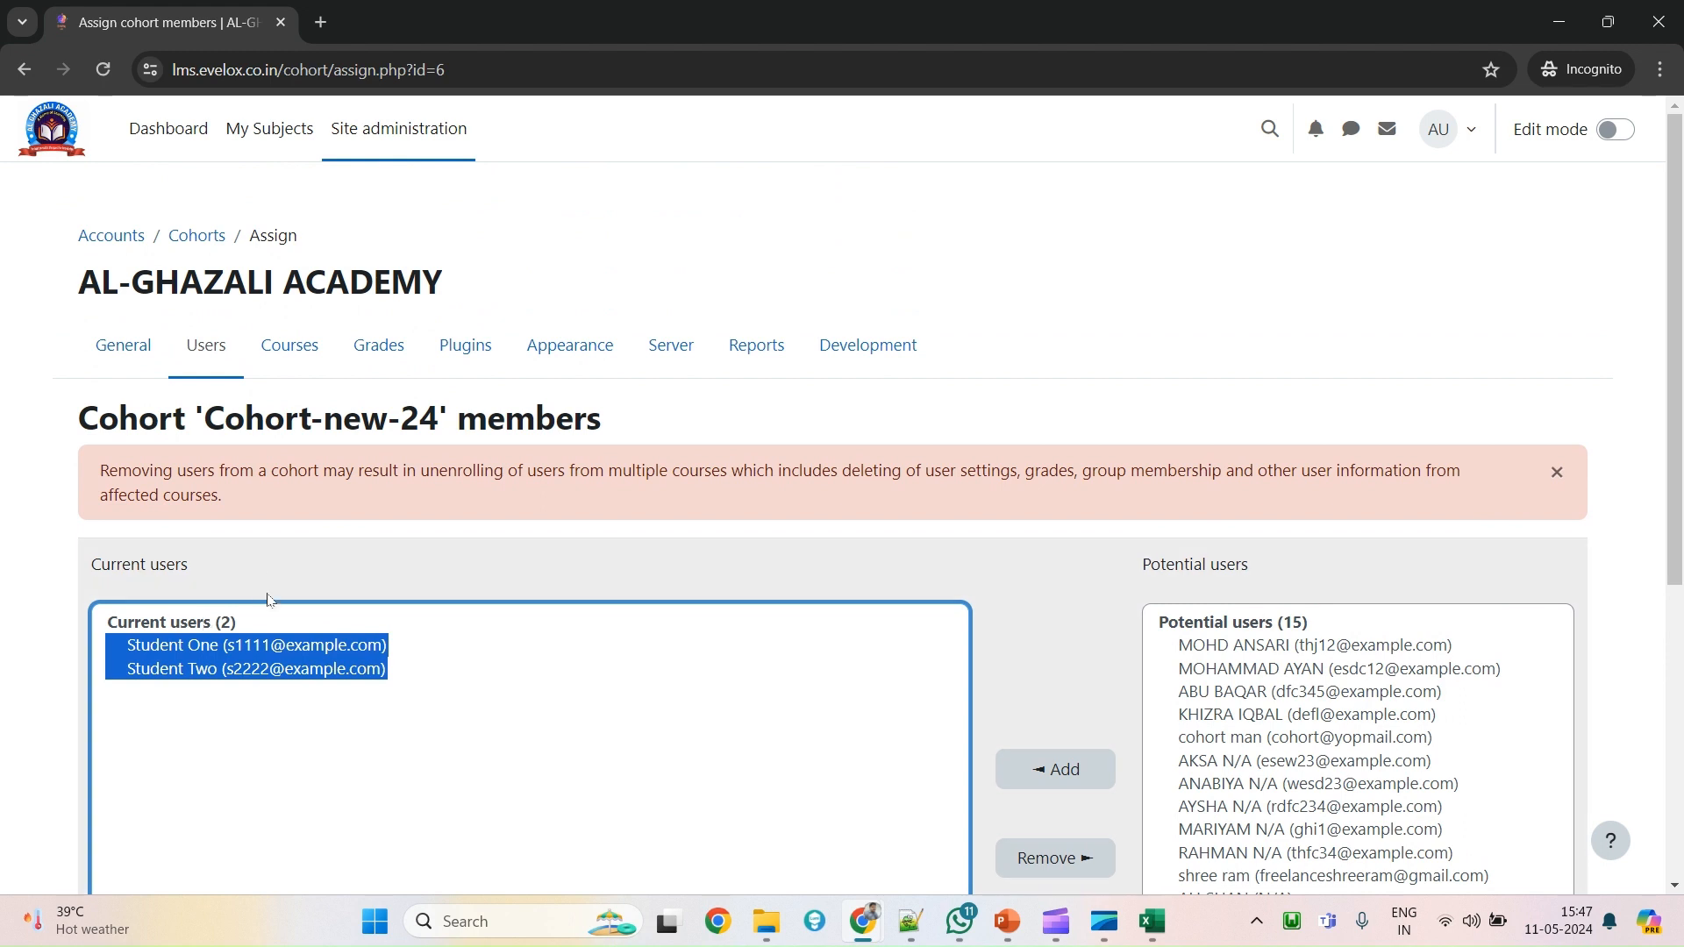
Return to Site administration > Users and go to the Cohorts link under Accounts.
{"action": "left_click", "coordinate": [216, 342]}
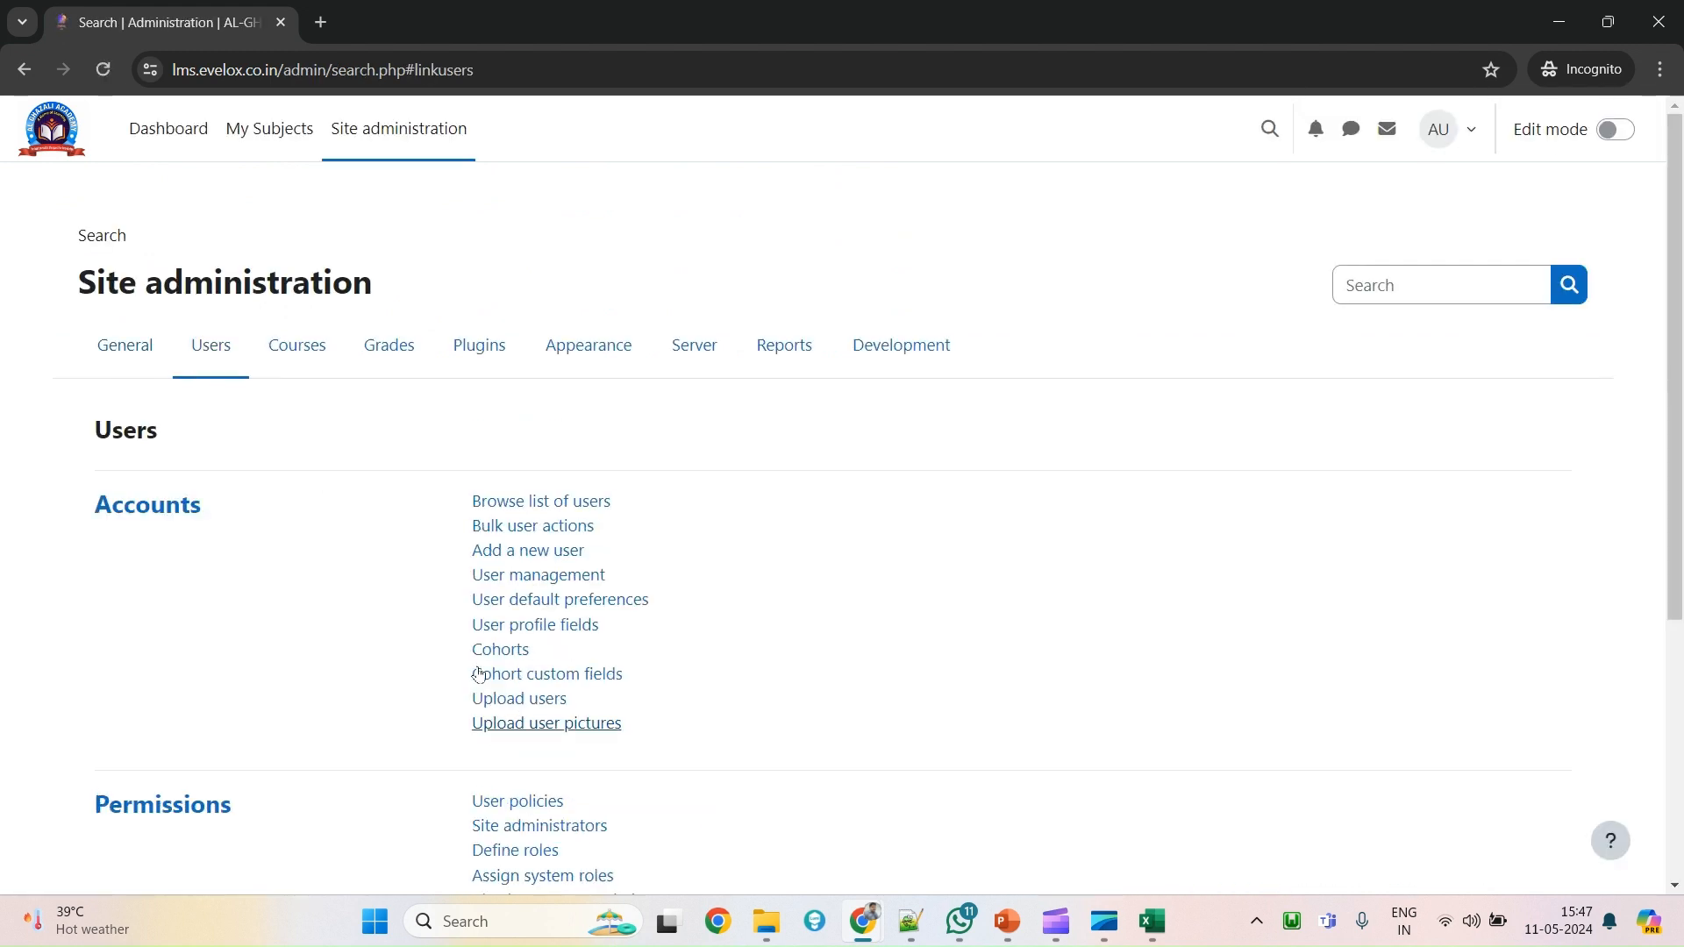
{"action": "left_click", "coordinate": [491, 650]}
{"action": "left_click_drag", "start_coordinate": [545, 655], "coordinate": [430, 678]}
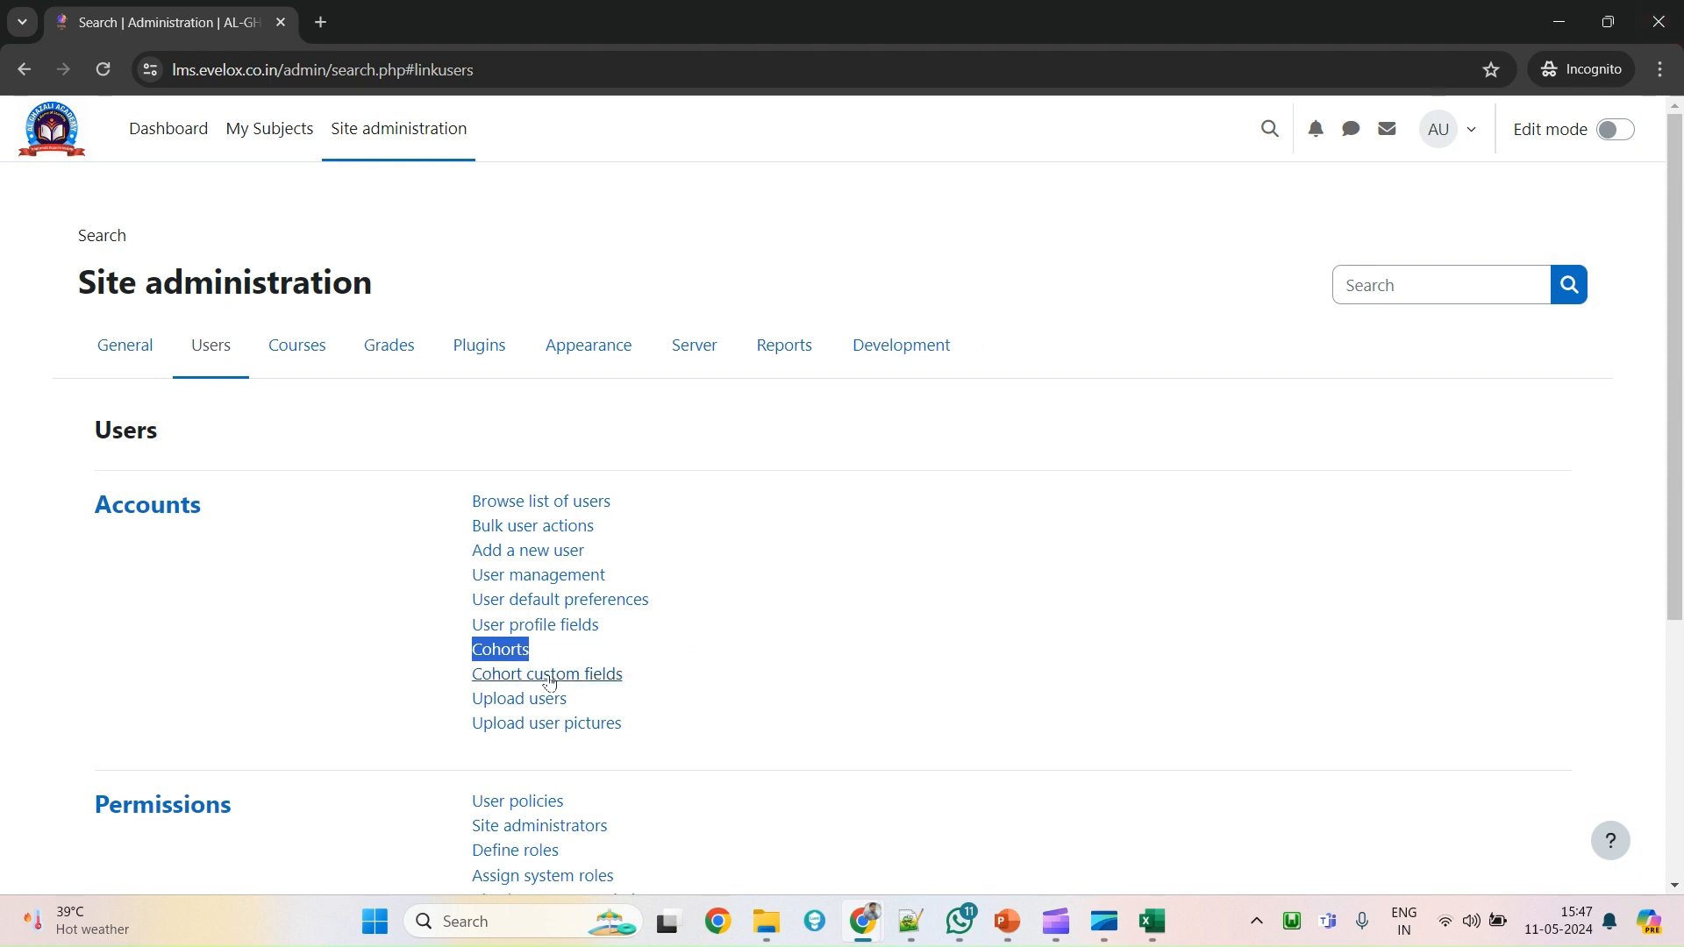
Open Cohort custom fields from the Accounts links in a new tab and switch to it.
{"action": "left_click", "coordinate": [446, 650]}
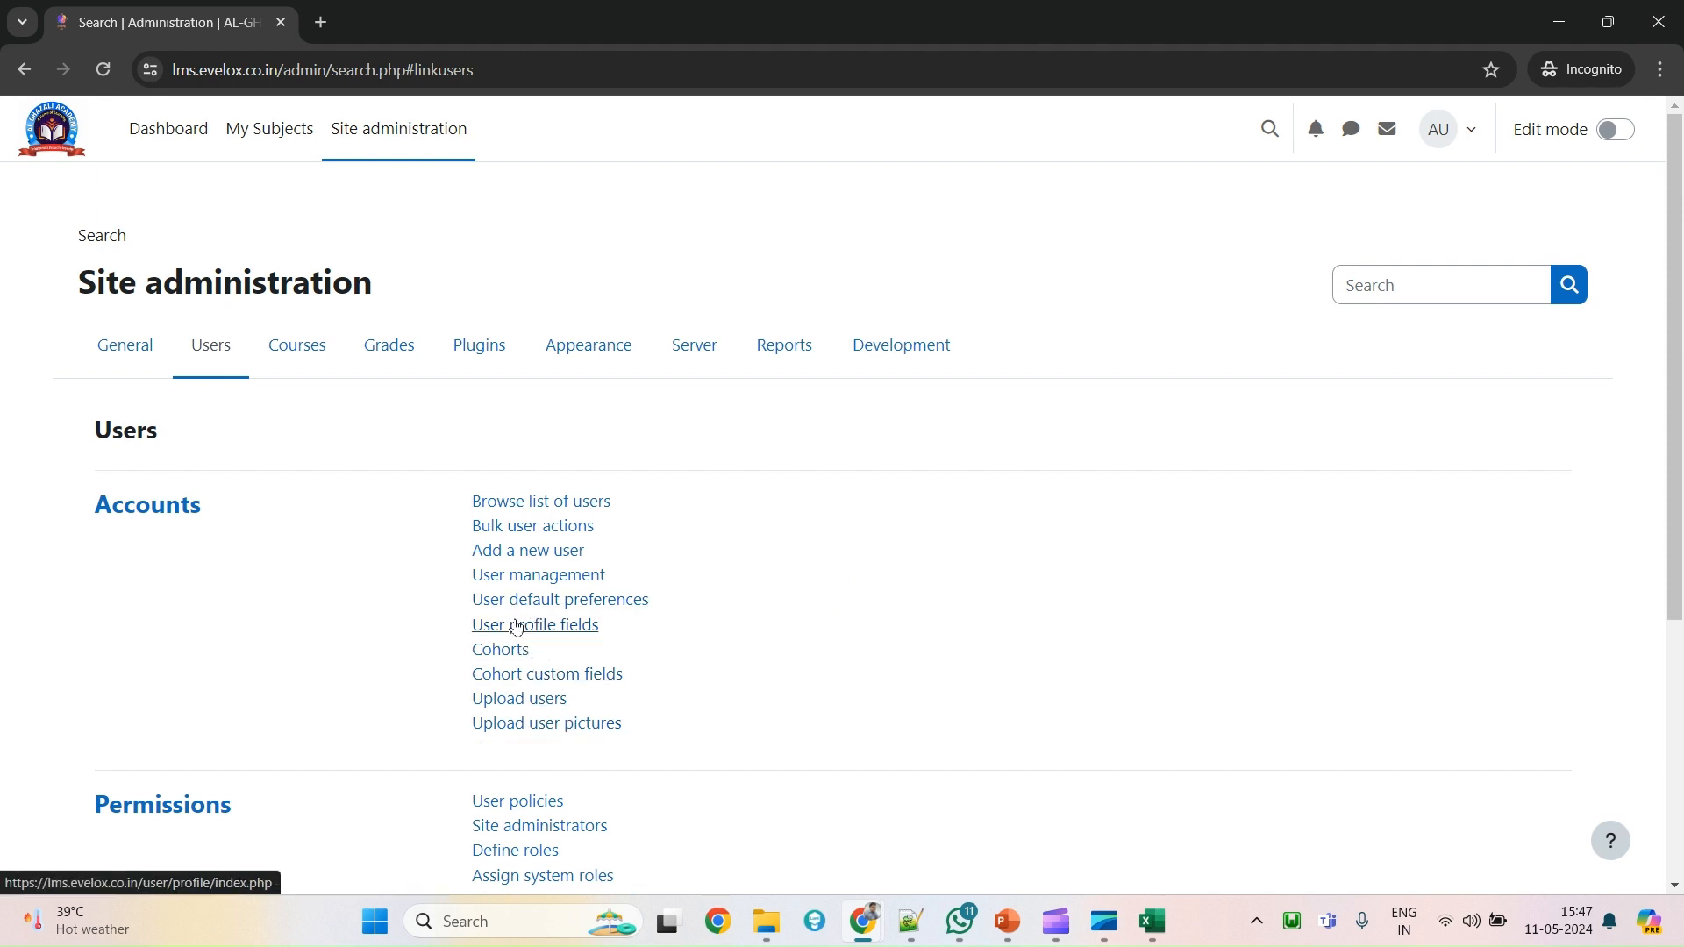
{"action": "left_click", "coordinate": [521, 676], "text": "ctrl"}
{"action": "left_click", "coordinate": [495, 8]}
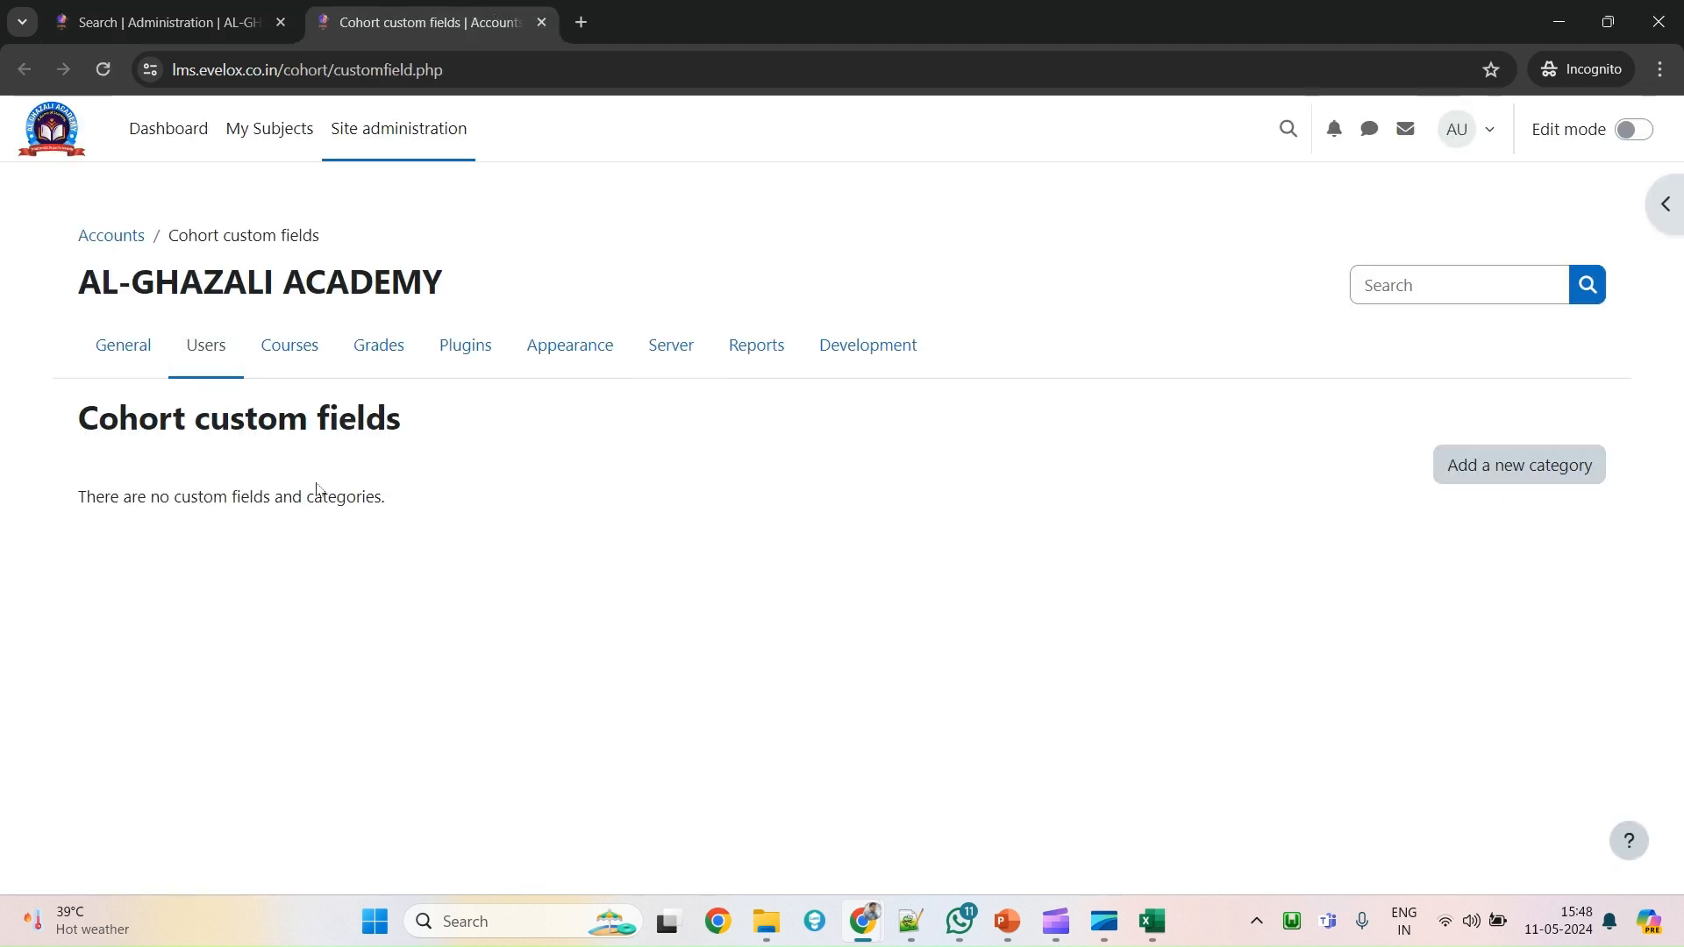
Add an empty 'Other fields' category to the cohort custom fields and view the field types.
{"action": "left_click_drag", "start_coordinate": [78, 419], "coordinate": [376, 445]}
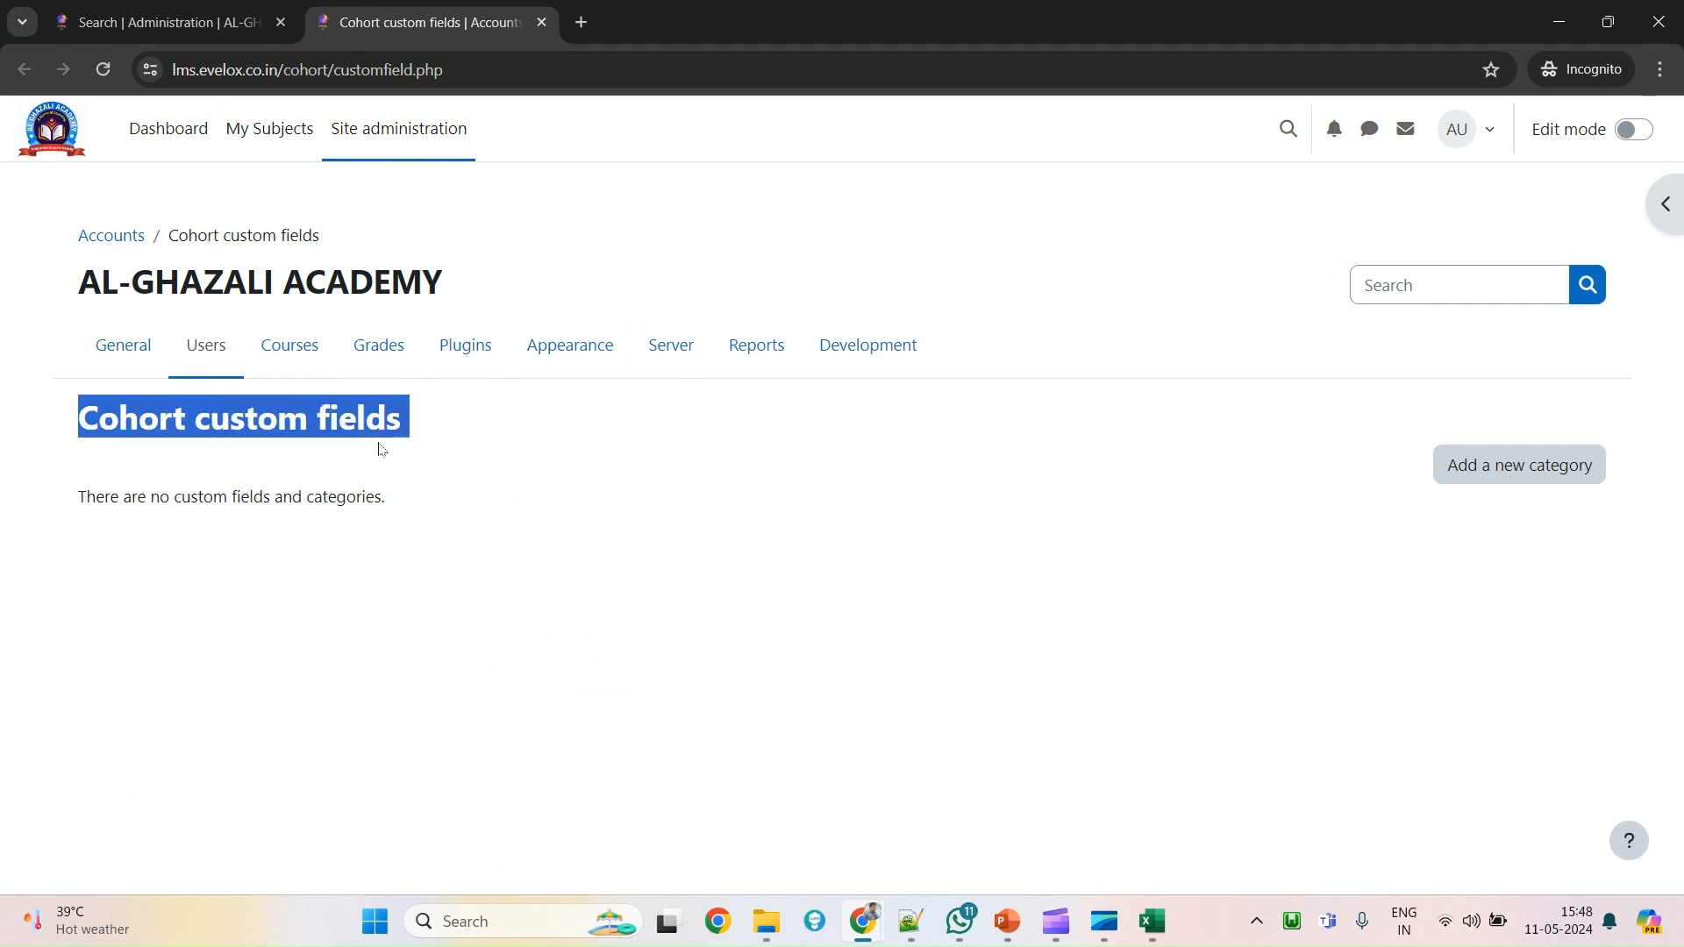
{"action": "left_click", "coordinate": [1491, 471]}
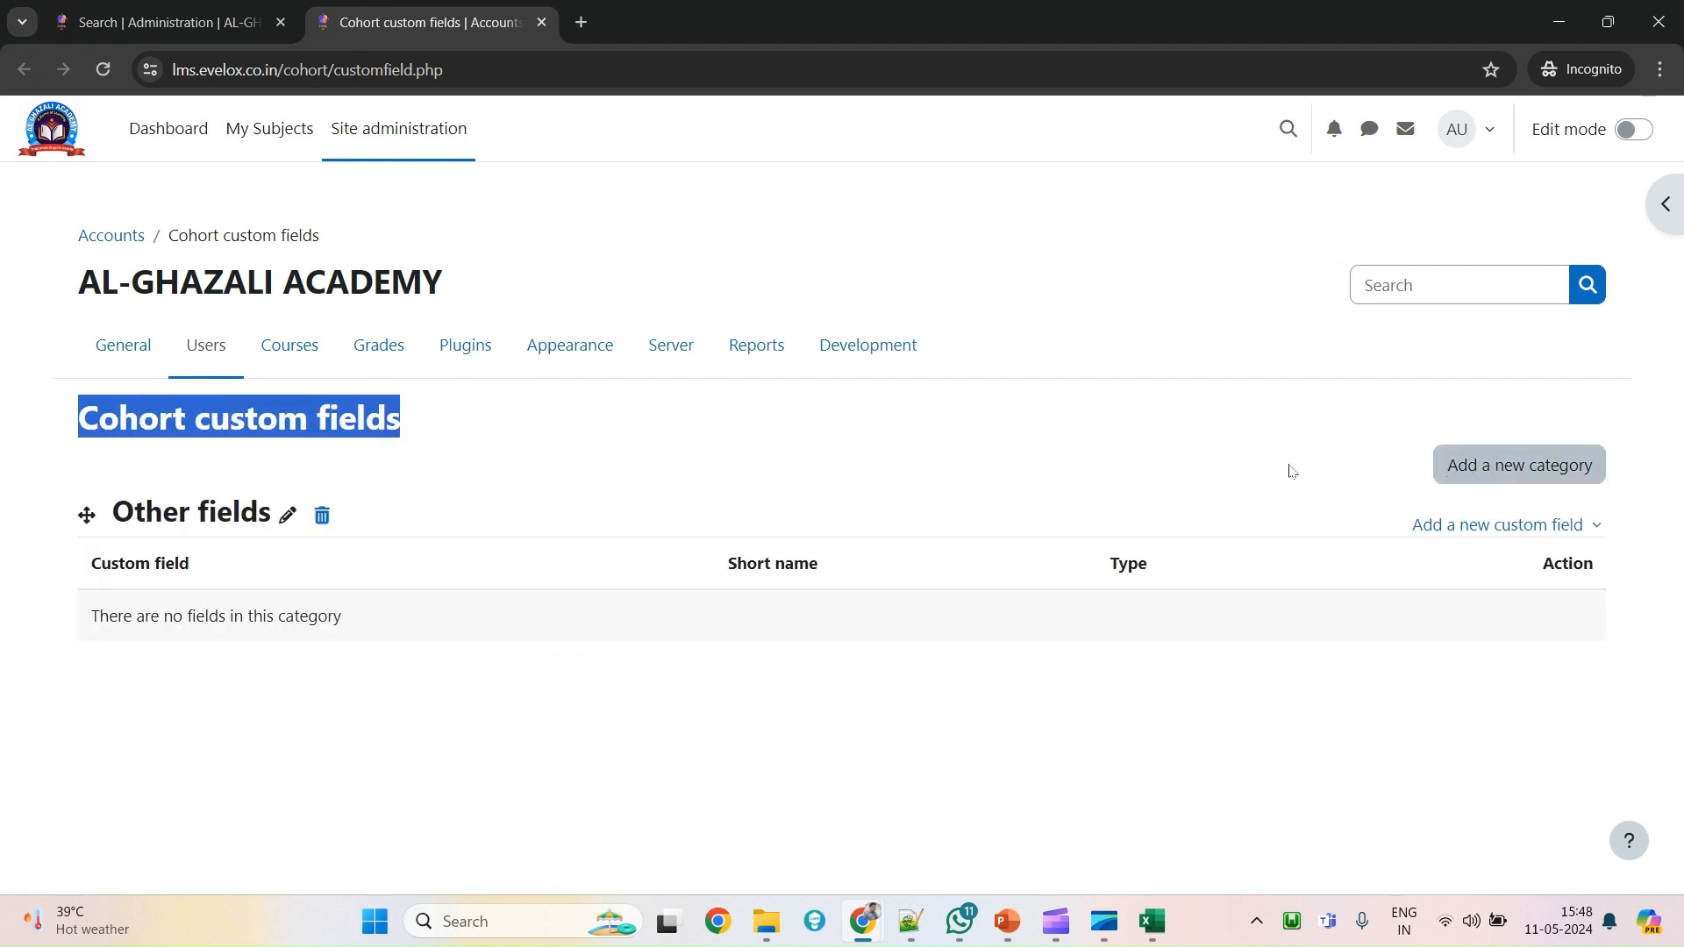
{"action": "left_click", "coordinate": [1576, 530]}
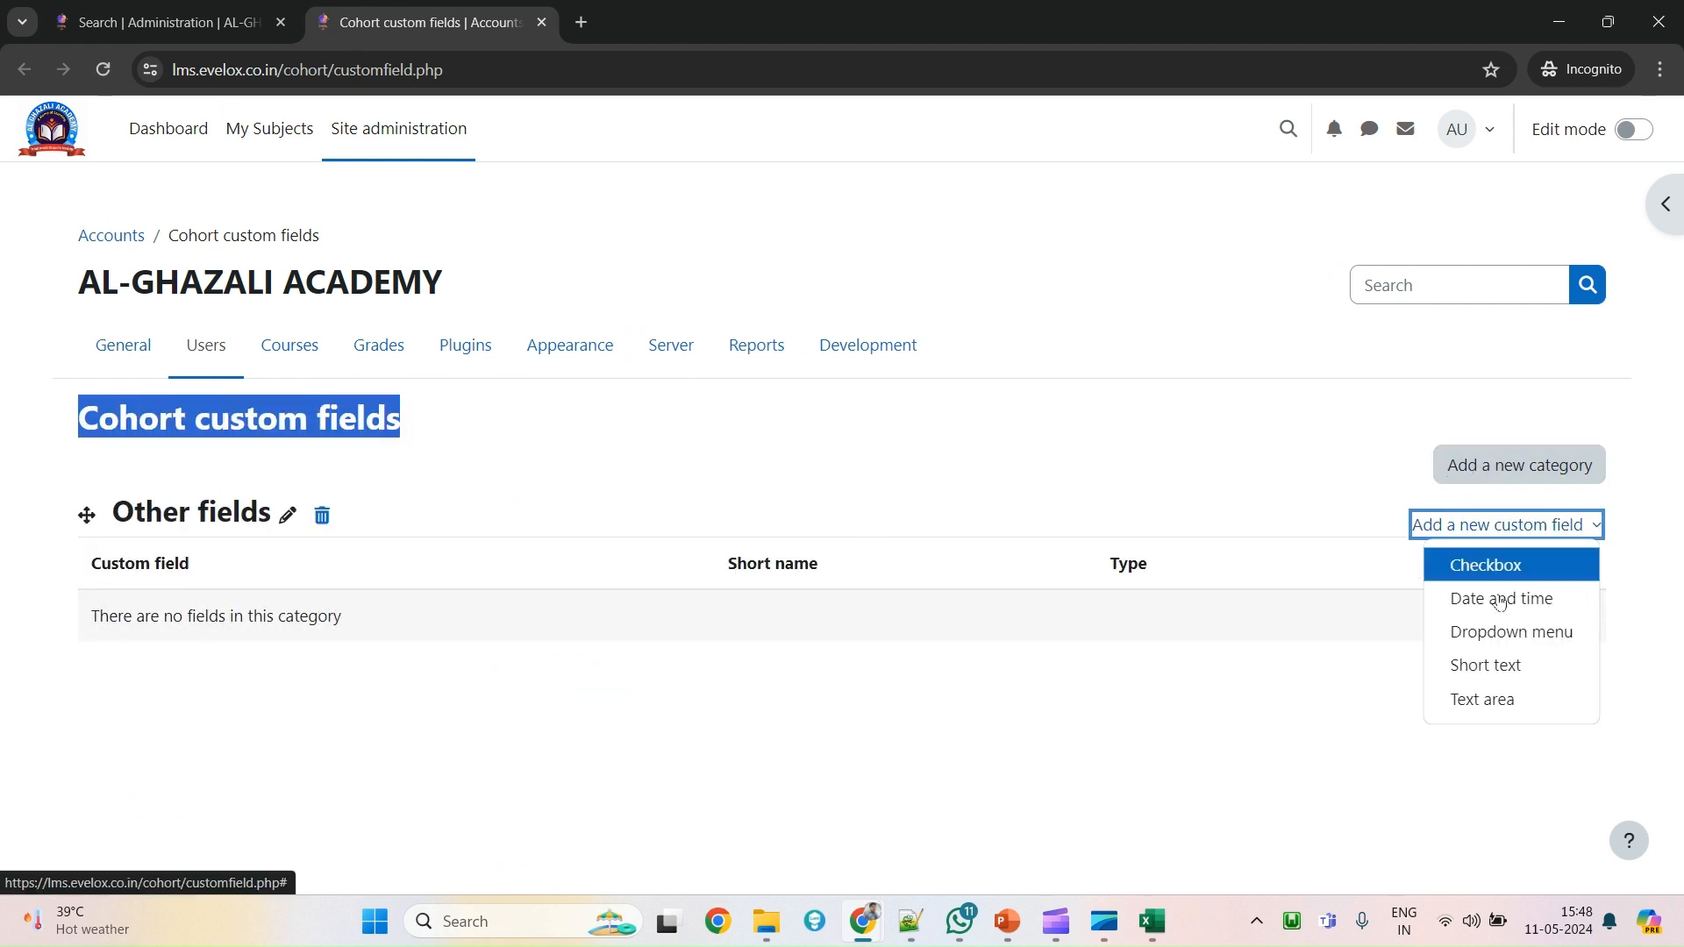
In the first tab, show all cohorts and review the Add new cohort form.
{"action": "left_click", "coordinate": [235, 9]}
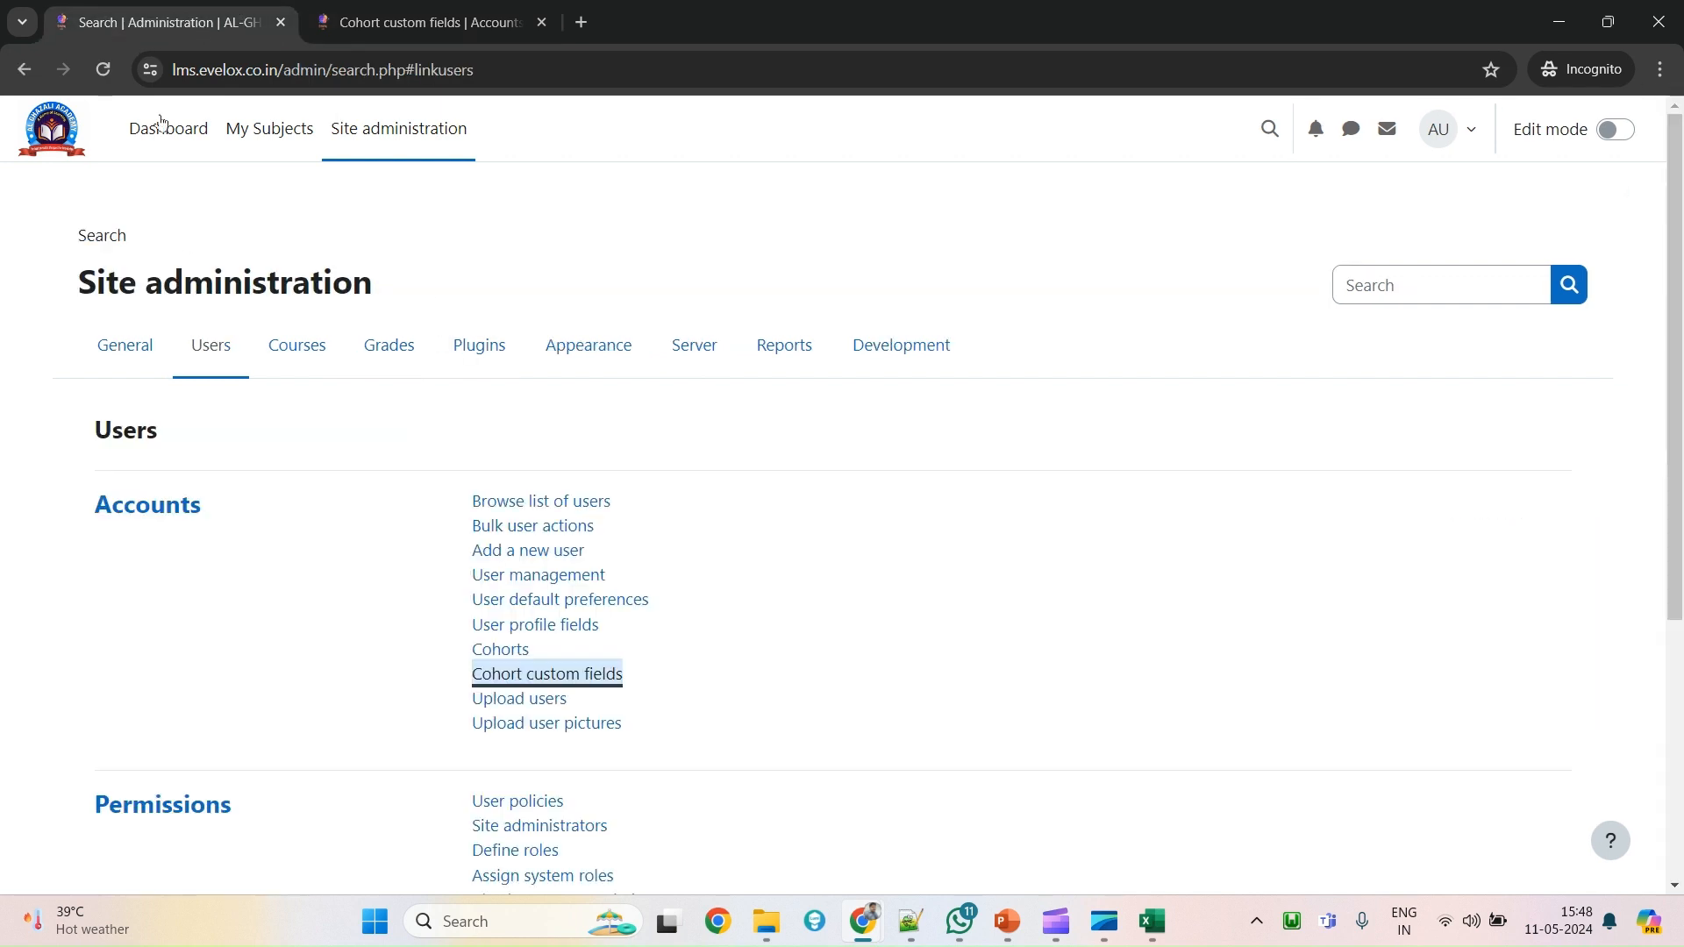
{"action": "left_click", "coordinate": [512, 658]}
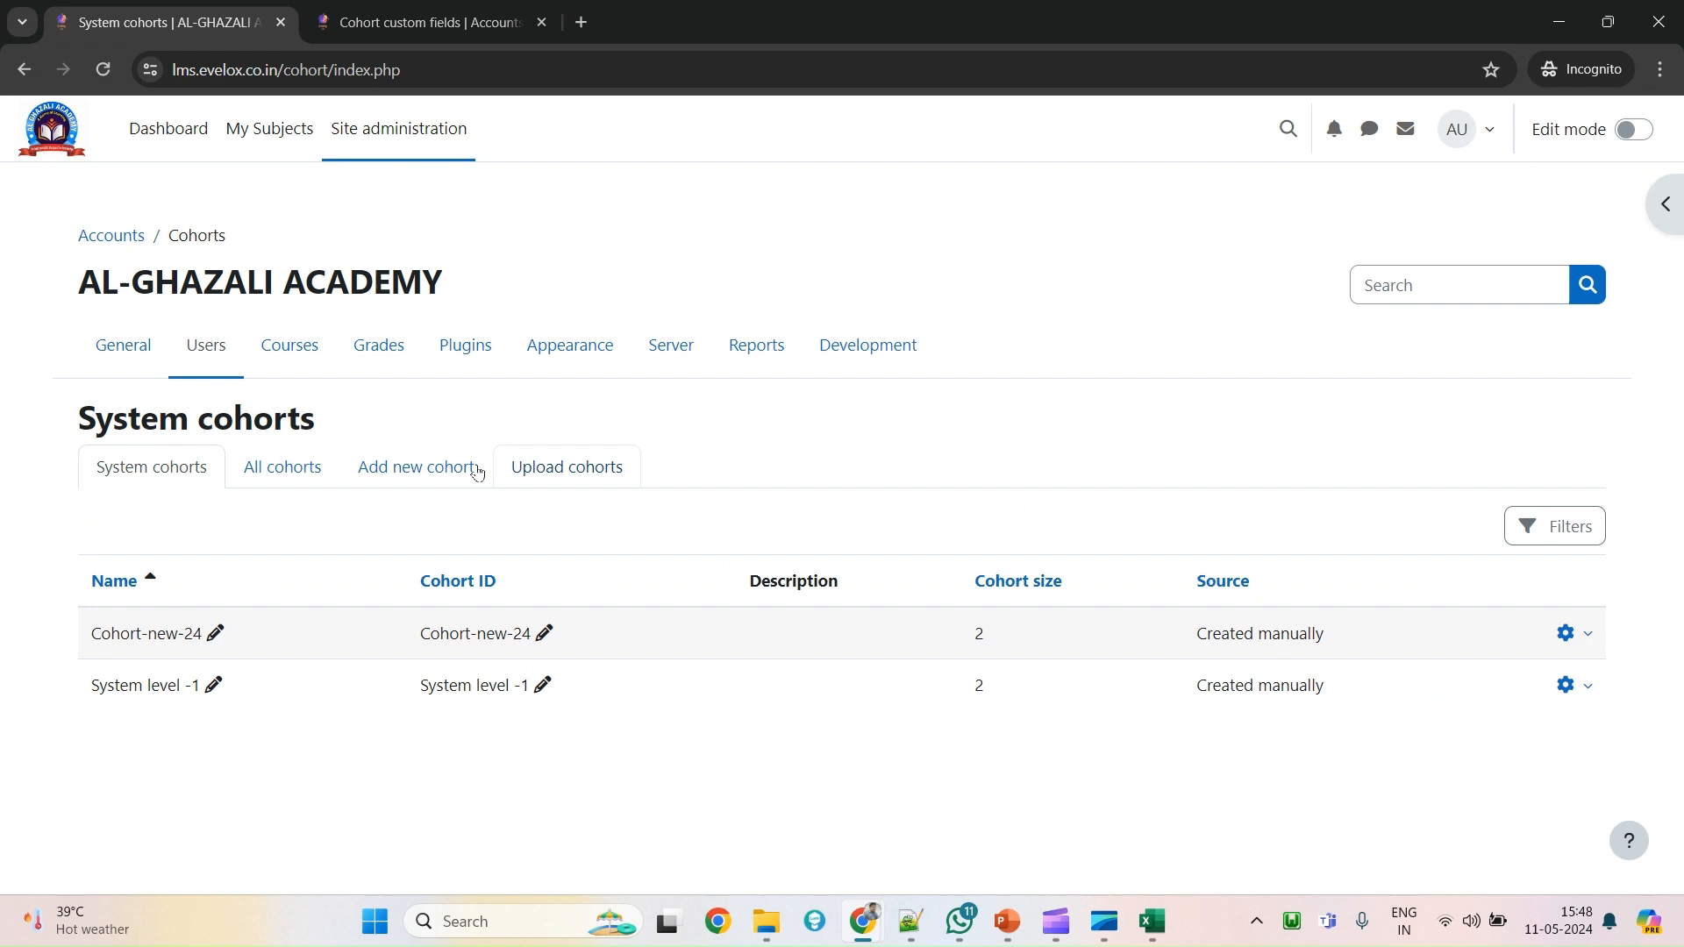
{"action": "left_click", "coordinate": [284, 469]}
{"action": "left_click", "coordinate": [412, 471]}
{"action": "scroll", "coordinate": [623, 815], "scroll_direction": "down", "scroll_amount": 5}
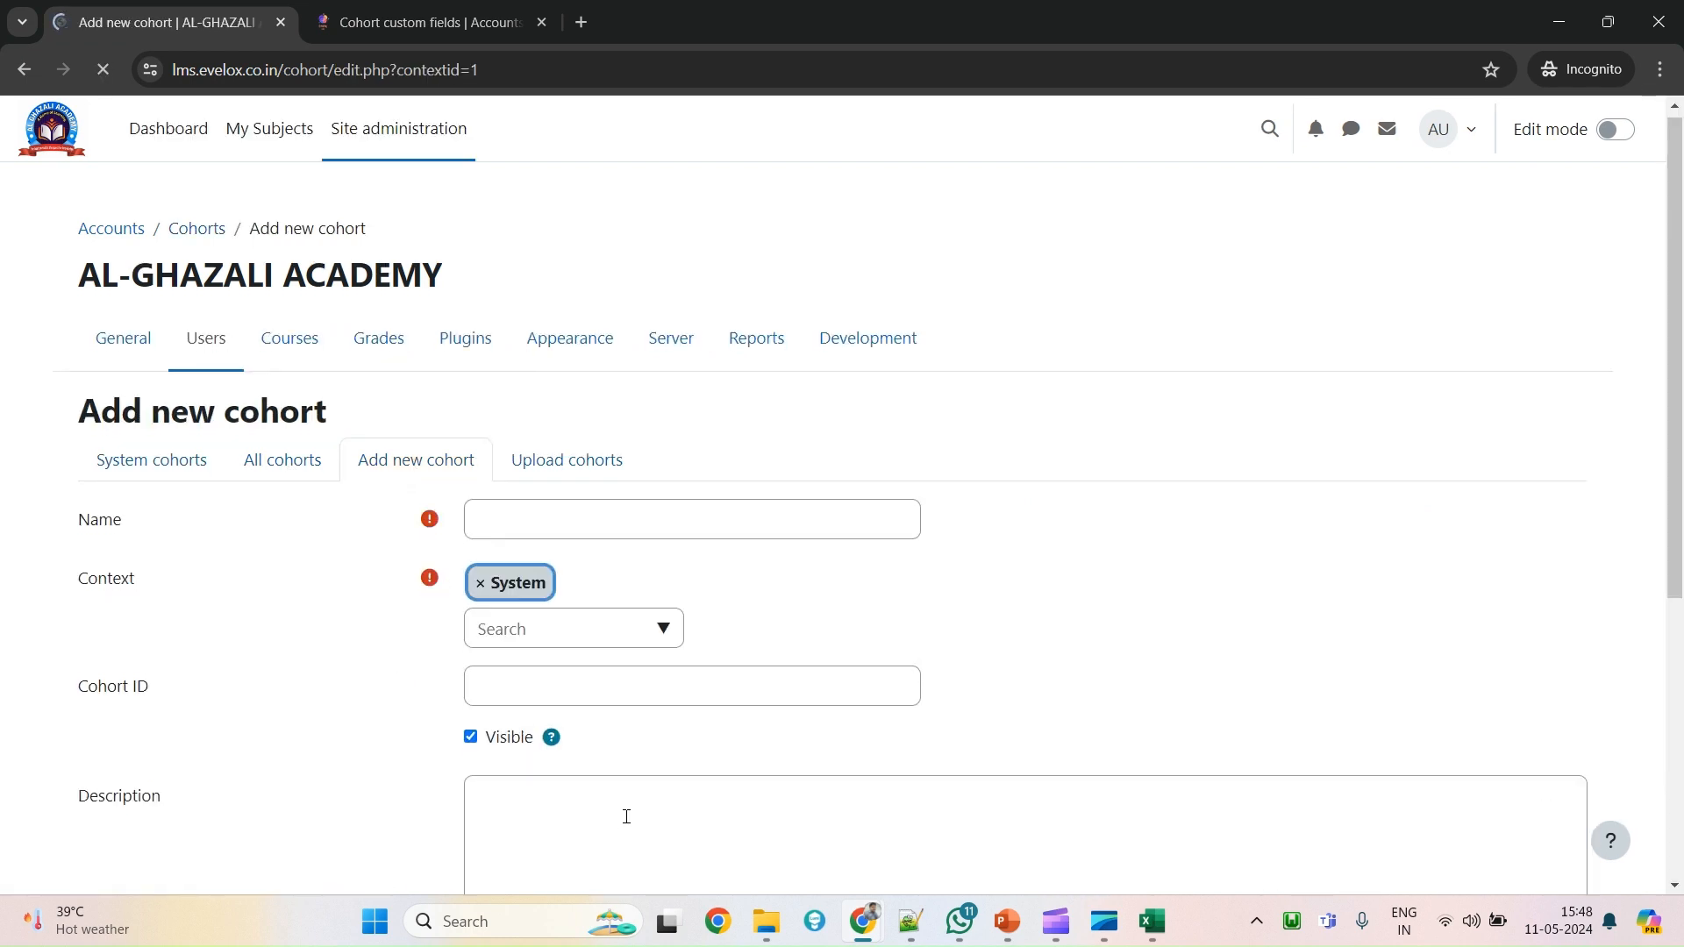
{"action": "scroll", "coordinate": [630, 793], "scroll_direction": "up", "scroll_amount": 5}
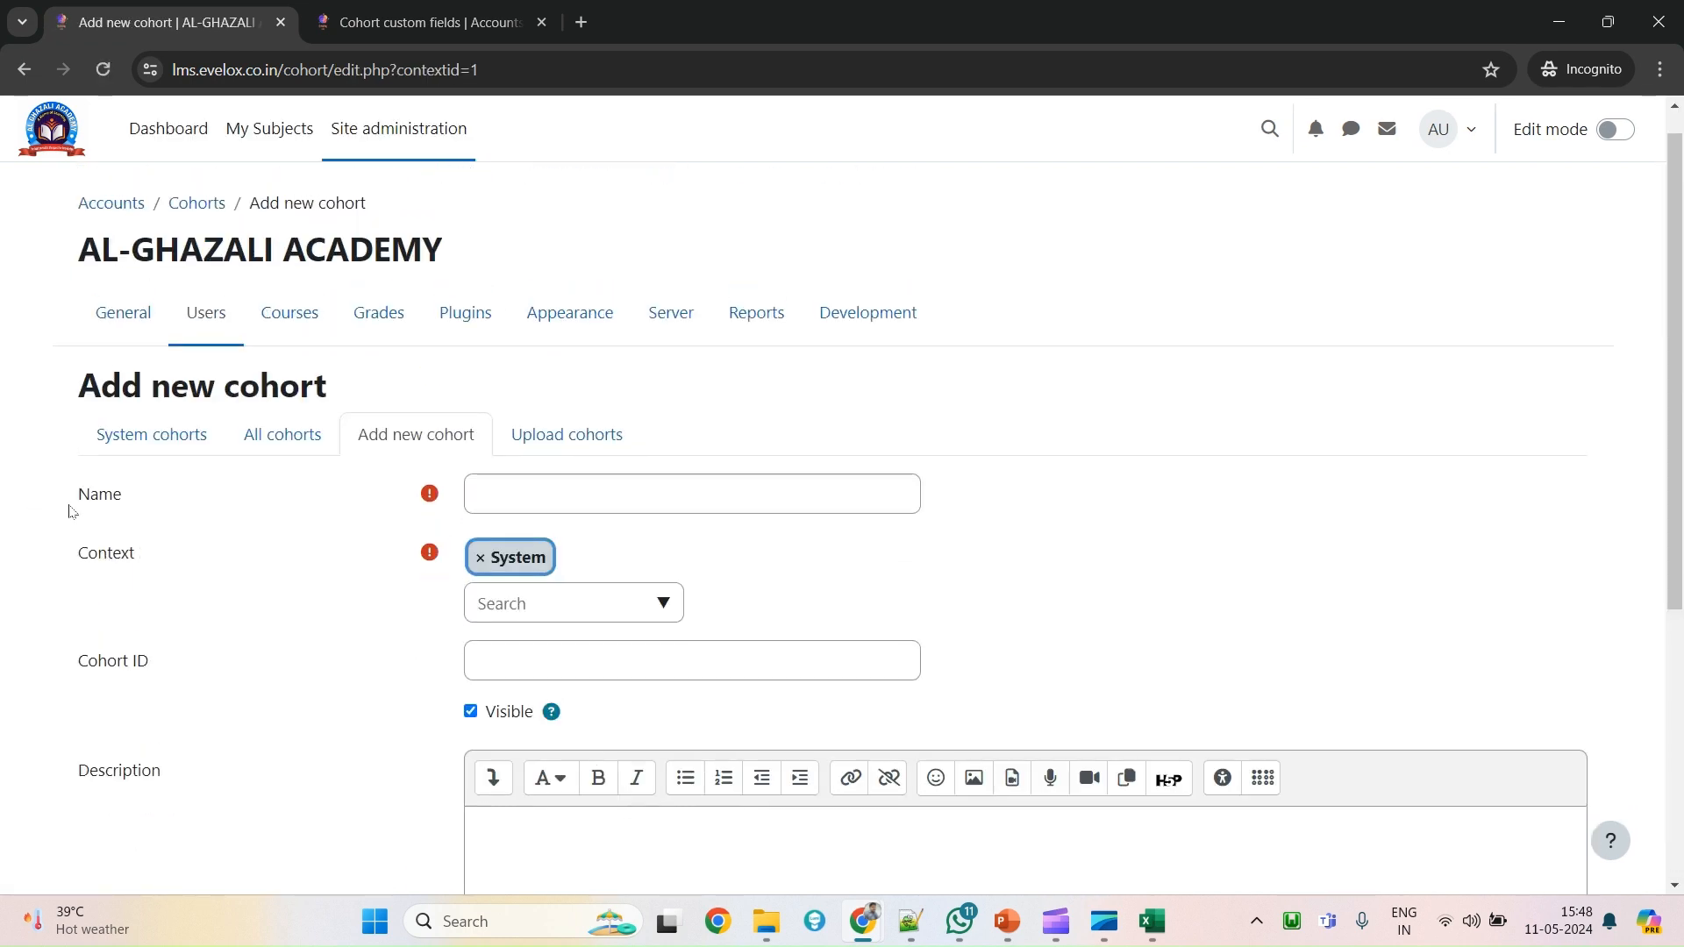
{"action": "left_click_drag", "start_coordinate": [70, 510], "coordinate": [333, 624]}
{"action": "scroll", "coordinate": [350, 725], "scroll_direction": "down", "scroll_amount": 5}
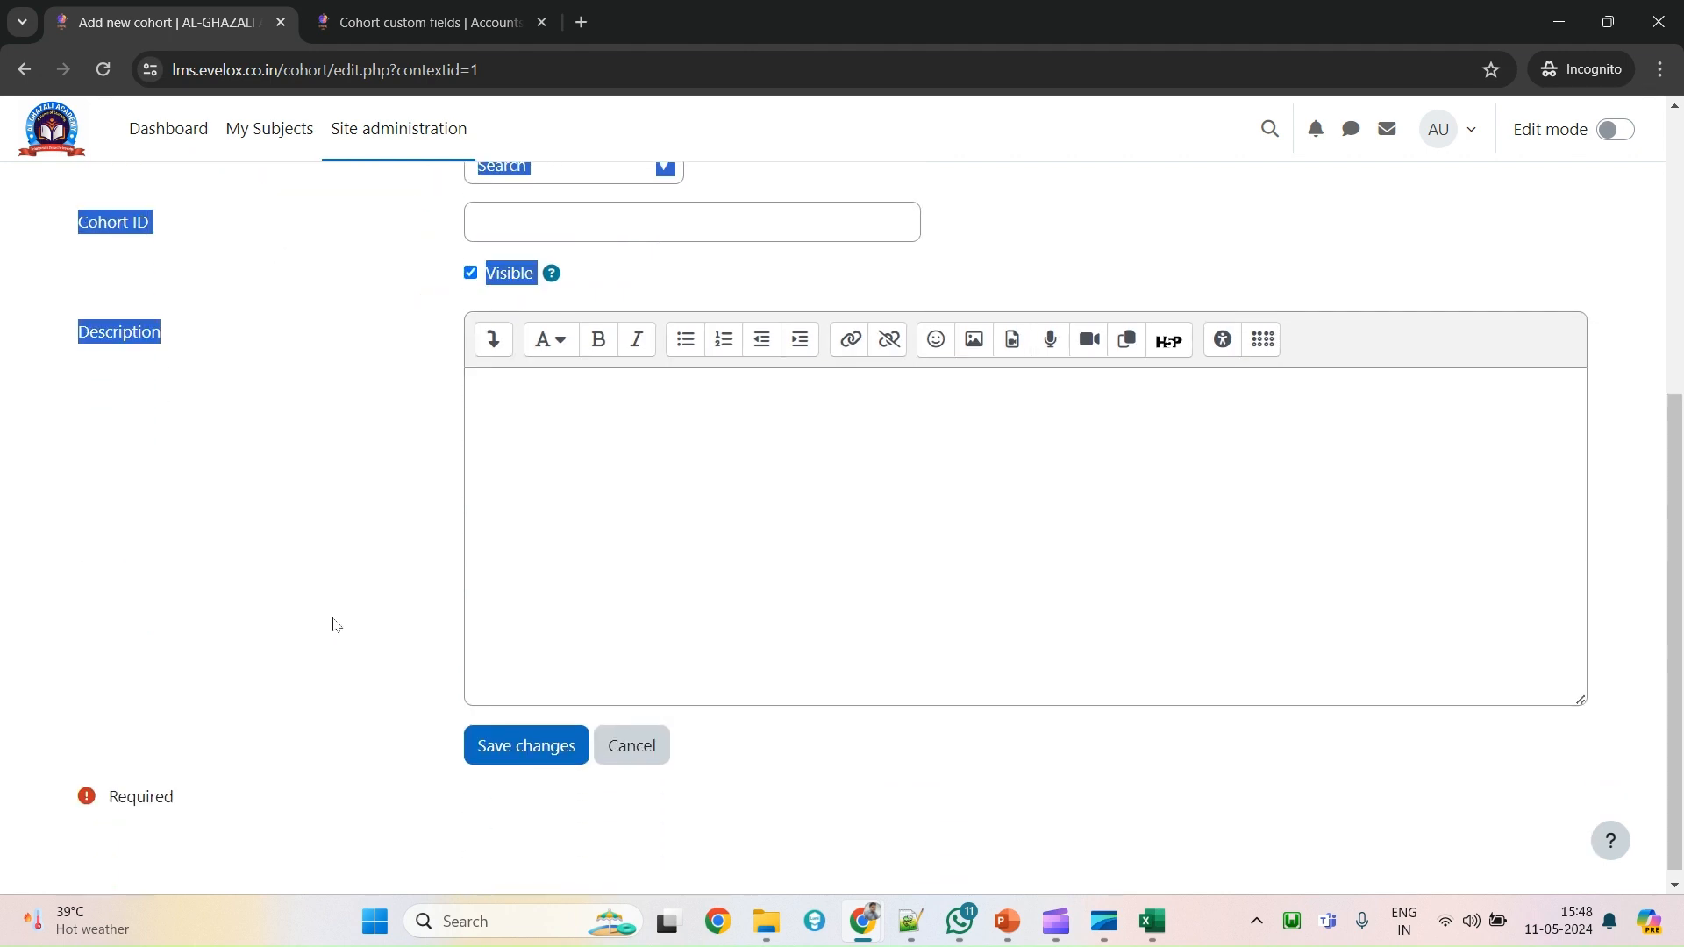
Close the custom field type list and return to the Site administration Users page.
{"action": "left_click", "coordinate": [396, 13]}
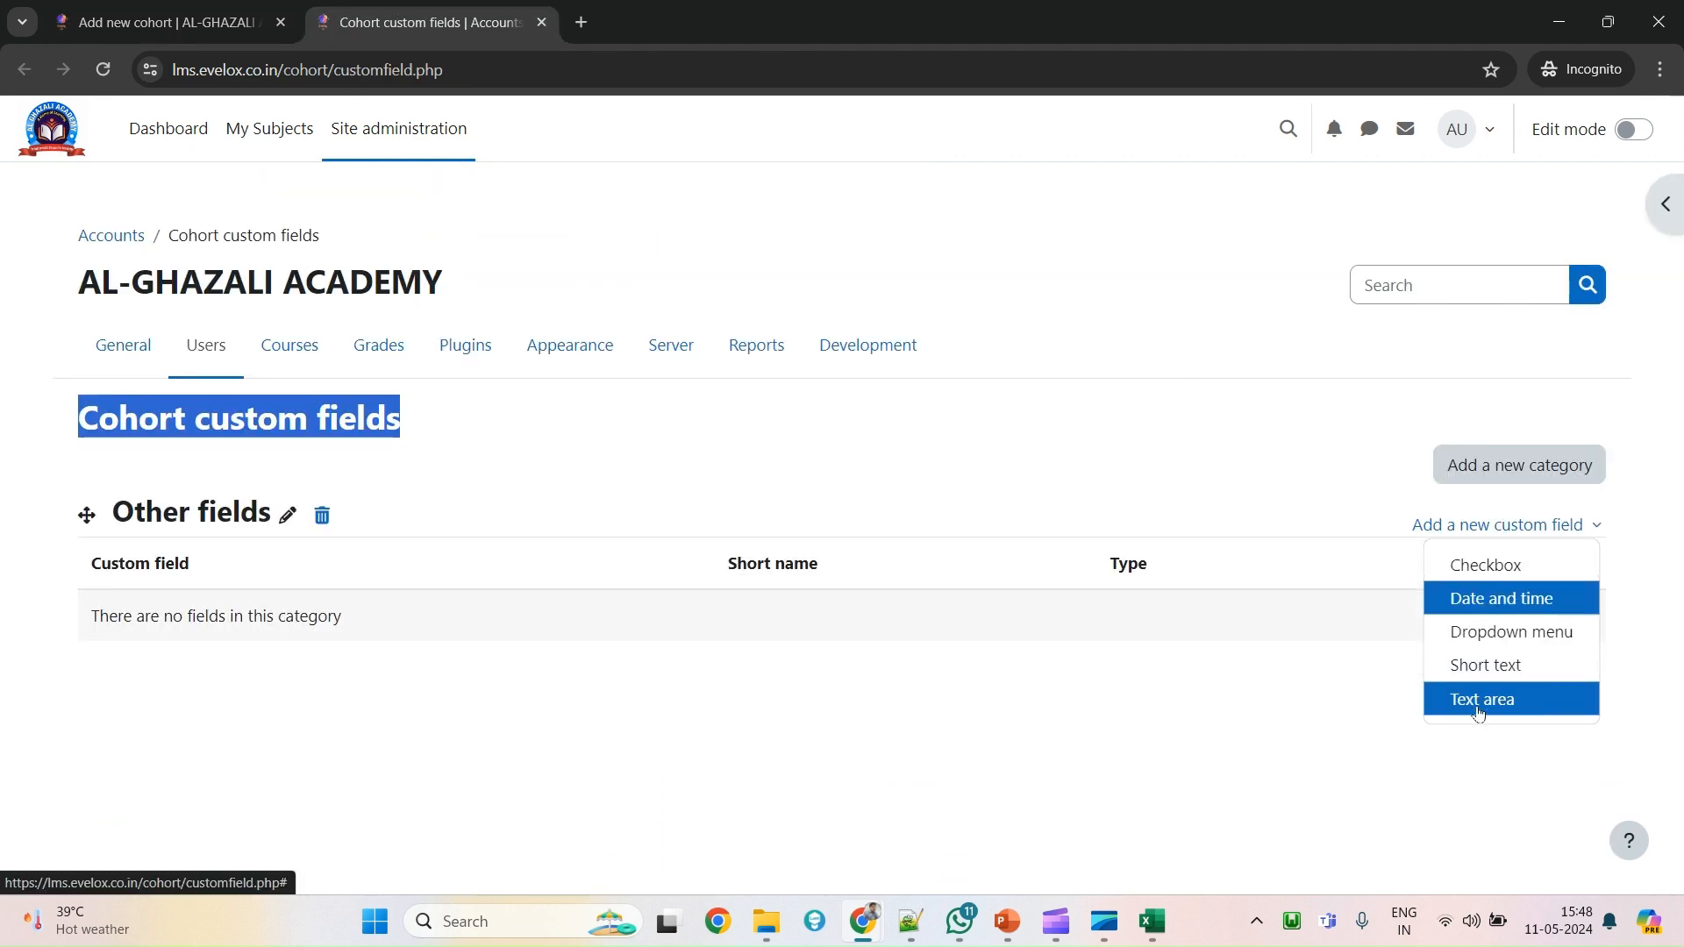
{"action": "left_click", "coordinate": [1088, 731]}
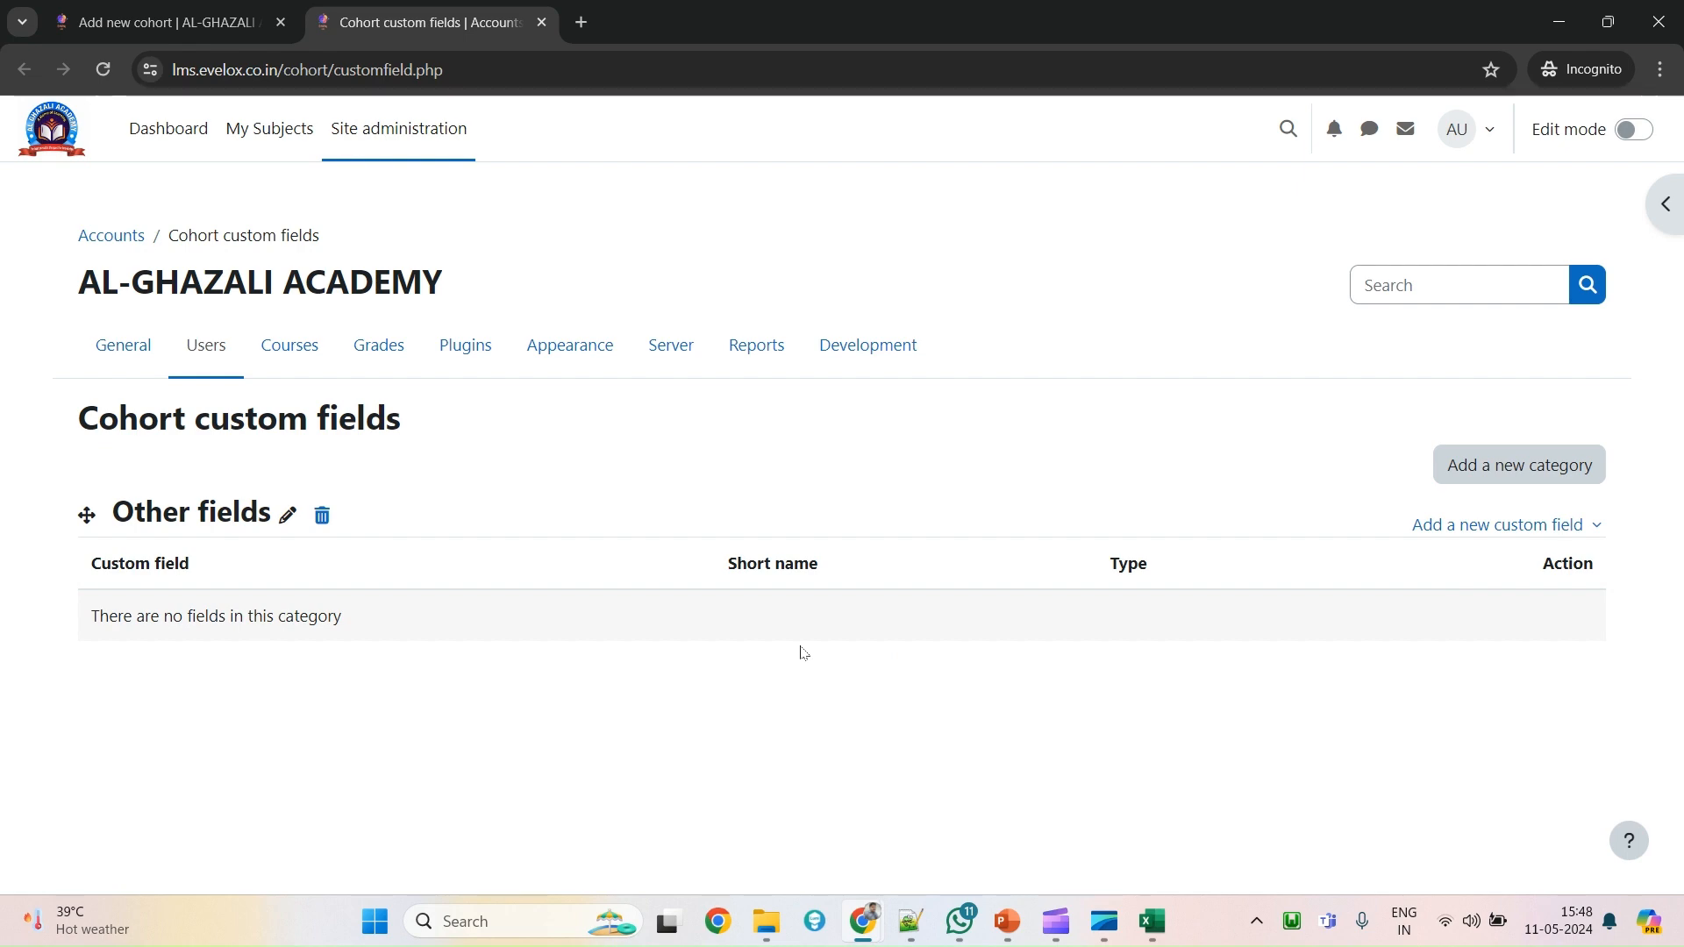
{"action": "key", "text": "ctrl+shift+Tab"}
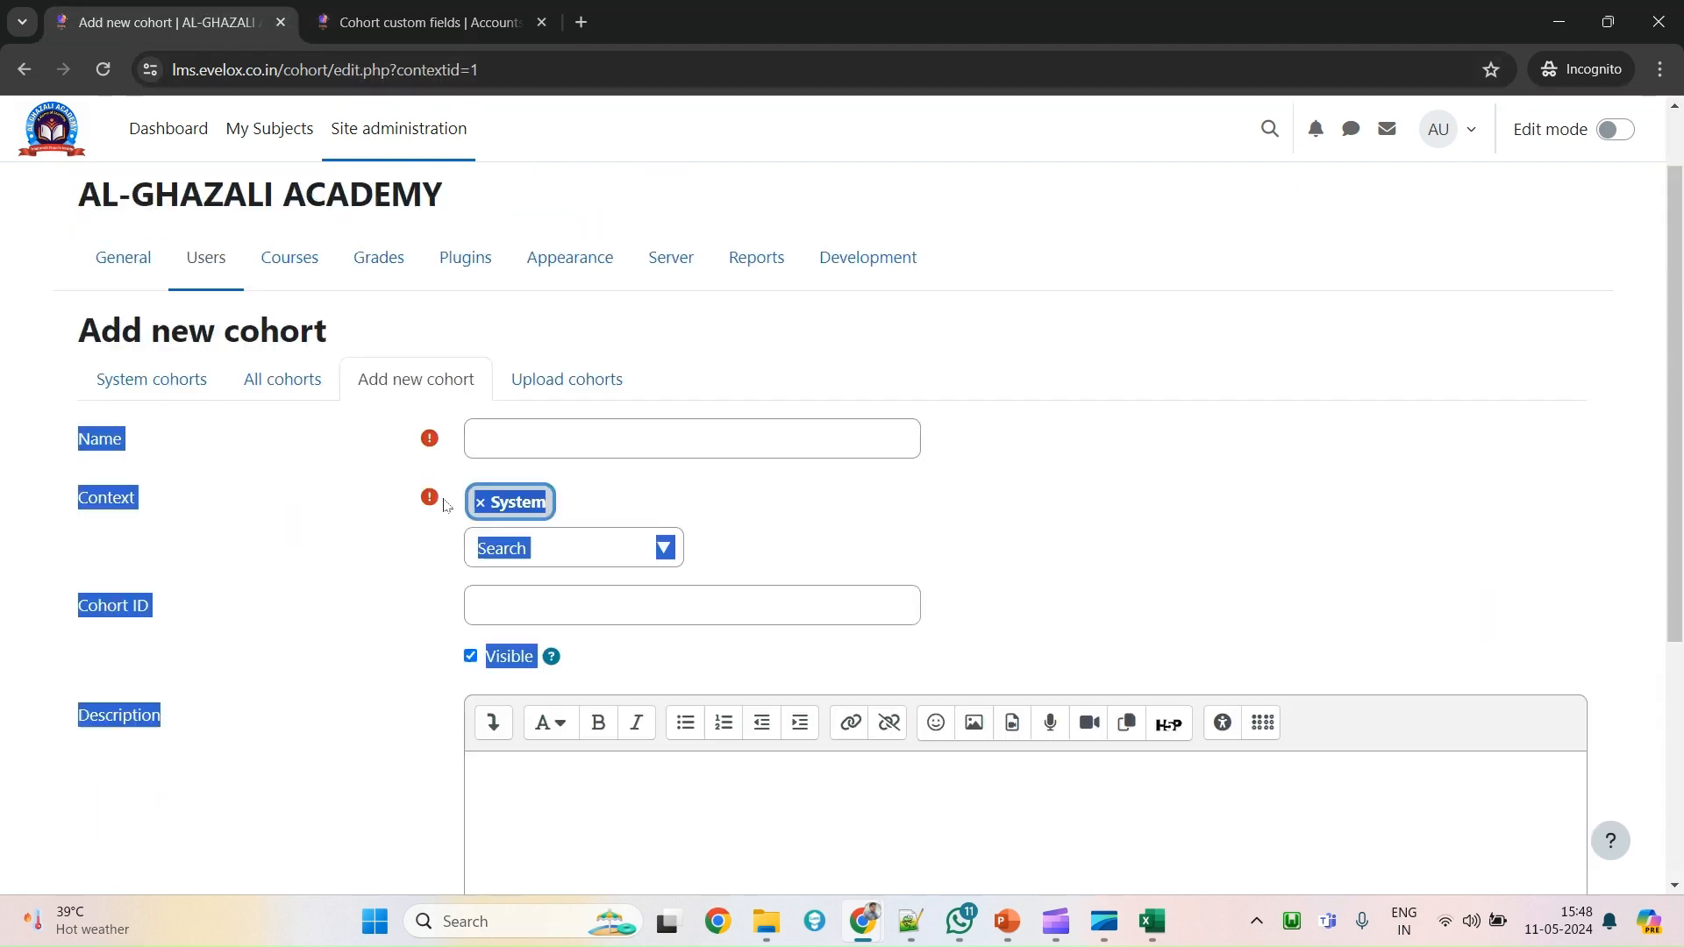
{"action": "scroll", "coordinate": [443, 505], "scroll_direction": "up", "scroll_amount": 1}
{"action": "left_click", "coordinate": [194, 349]}
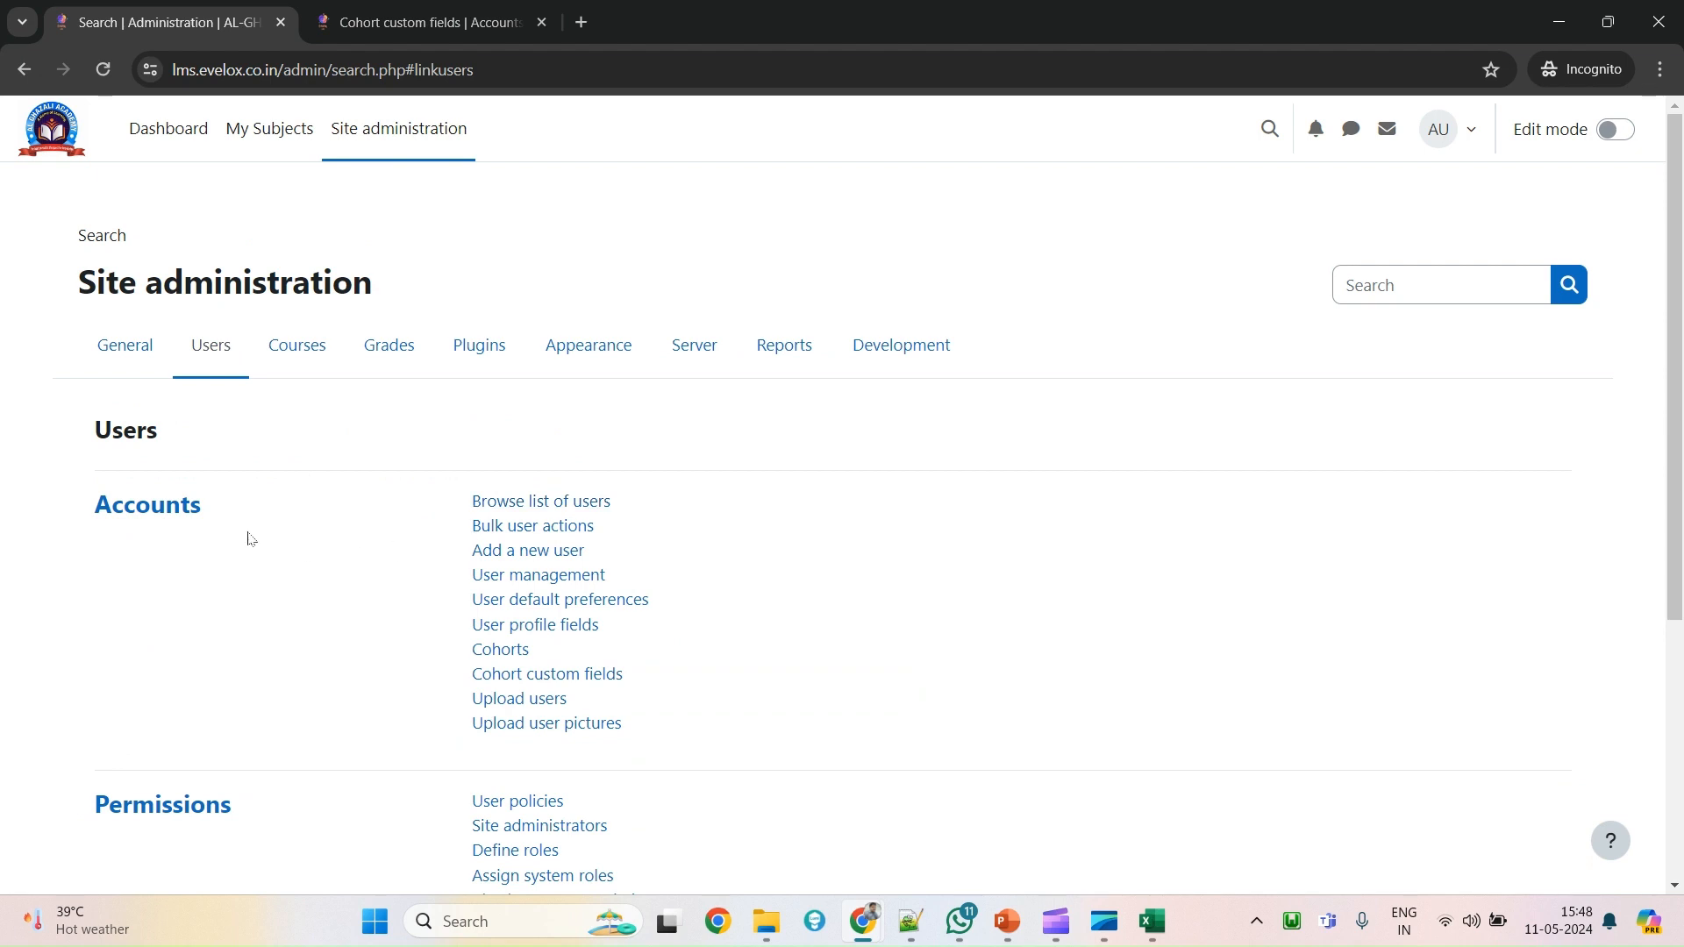
Open User default preferences under Accounts and change Email visibility to Hidden.
{"action": "left_click_drag", "start_coordinate": [655, 712], "coordinate": [451, 496]}
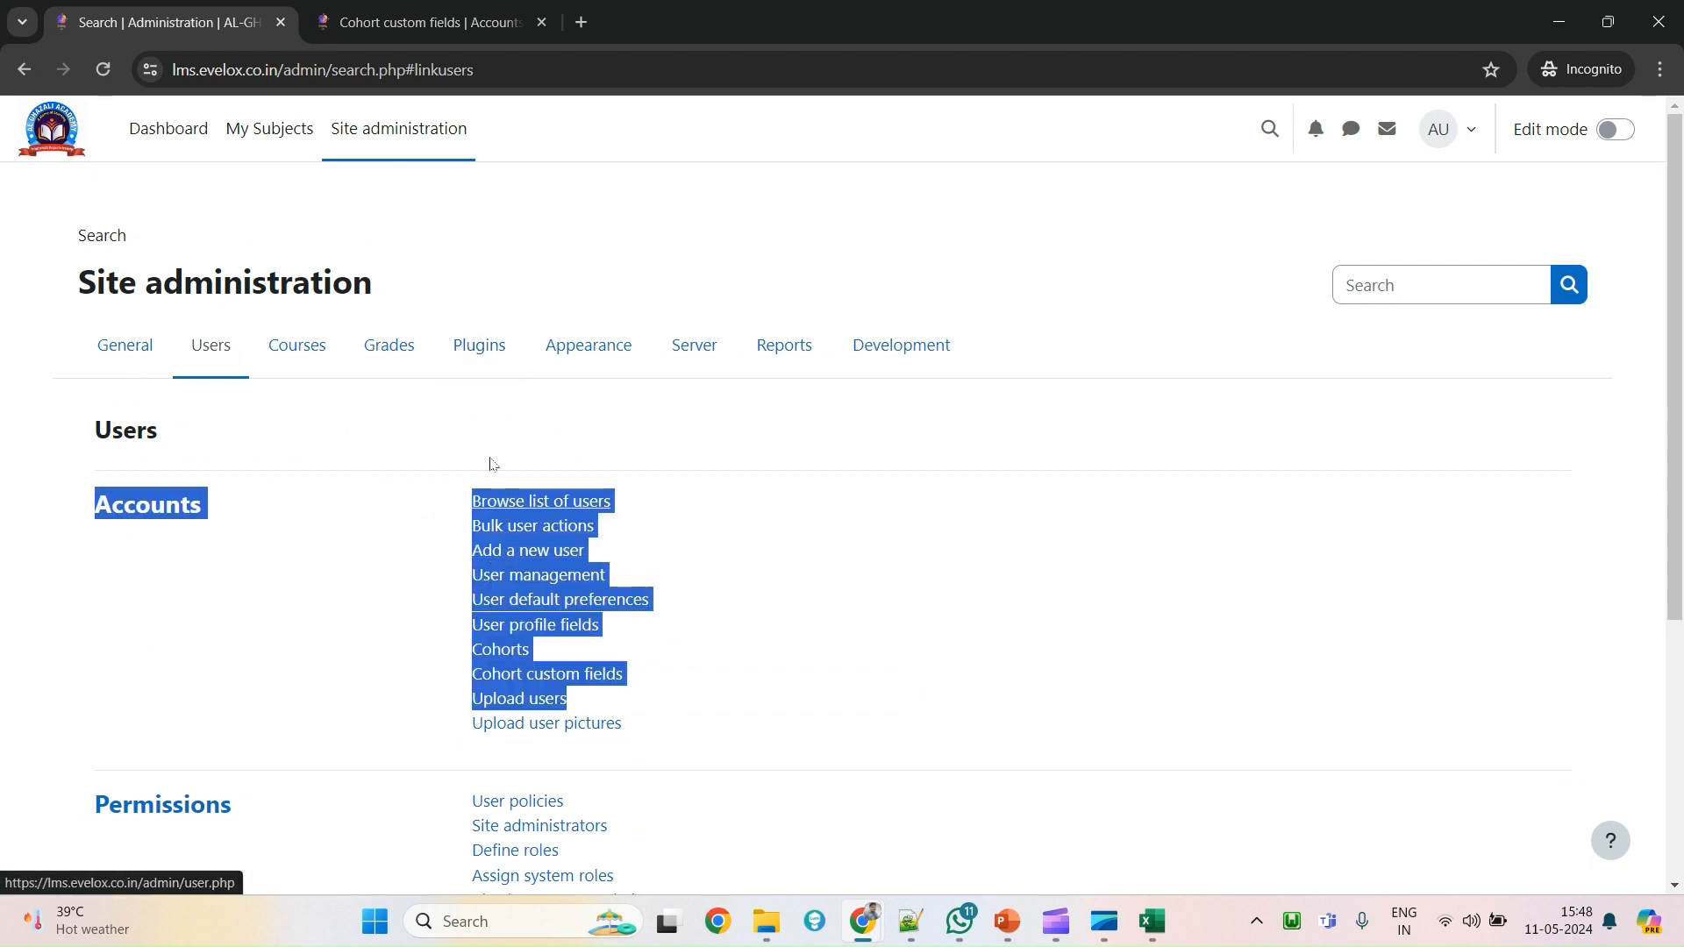
{"action": "left_click", "coordinate": [675, 735]}
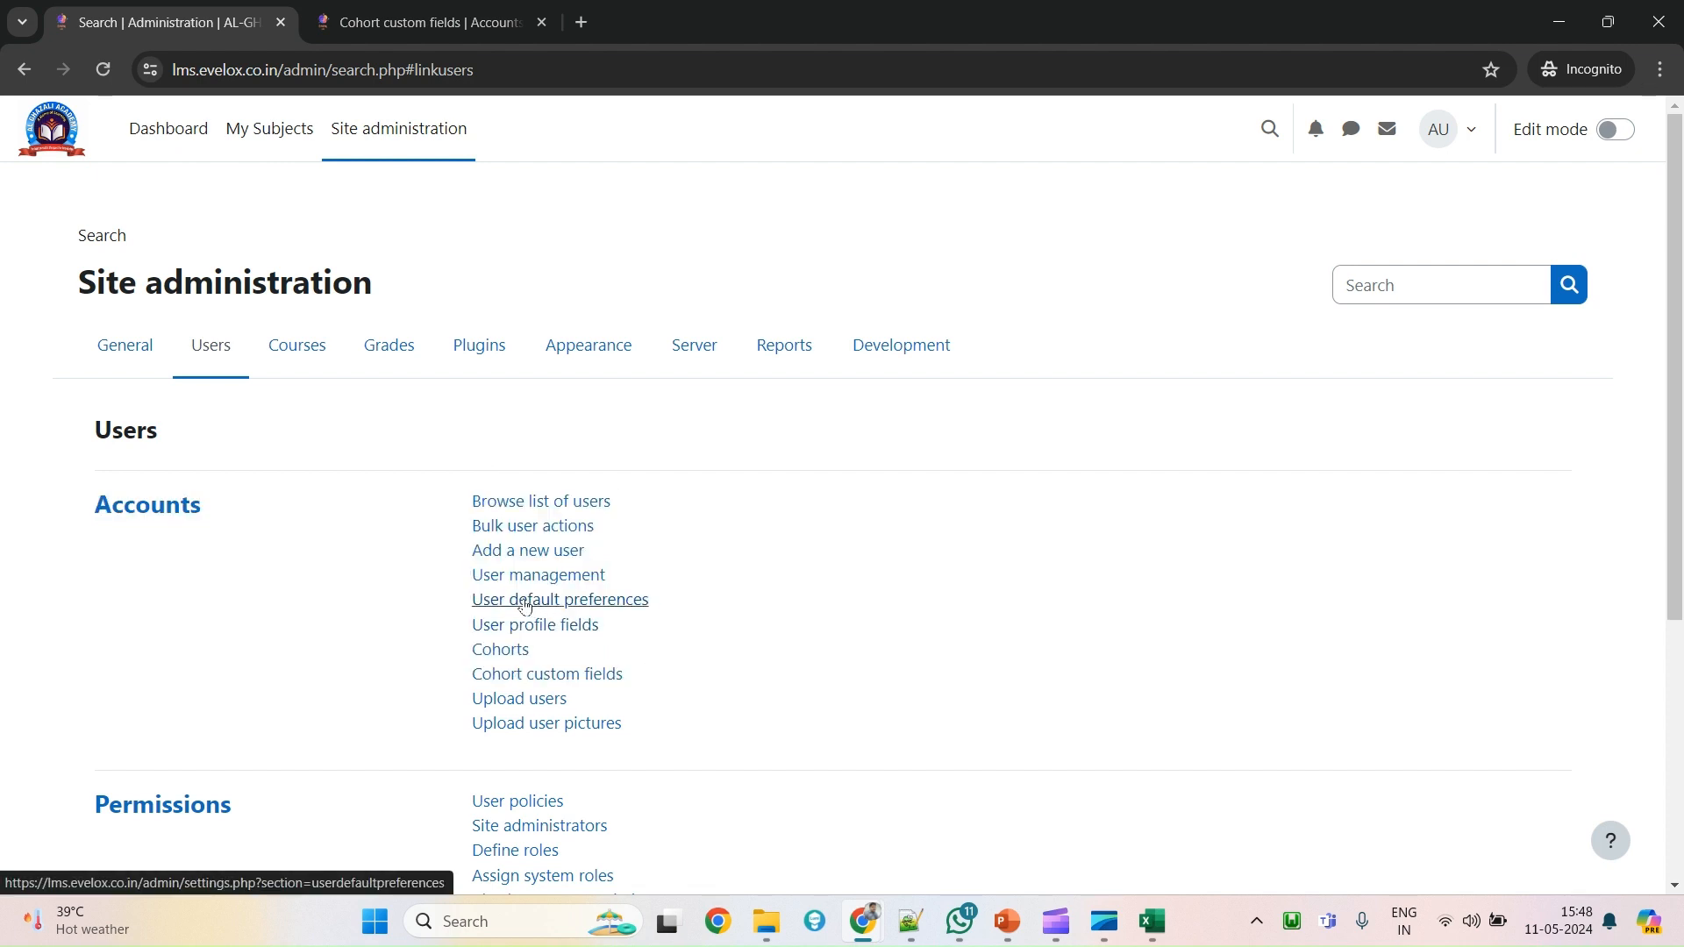
{"action": "left_click_drag", "start_coordinate": [469, 599], "coordinate": [643, 599]}
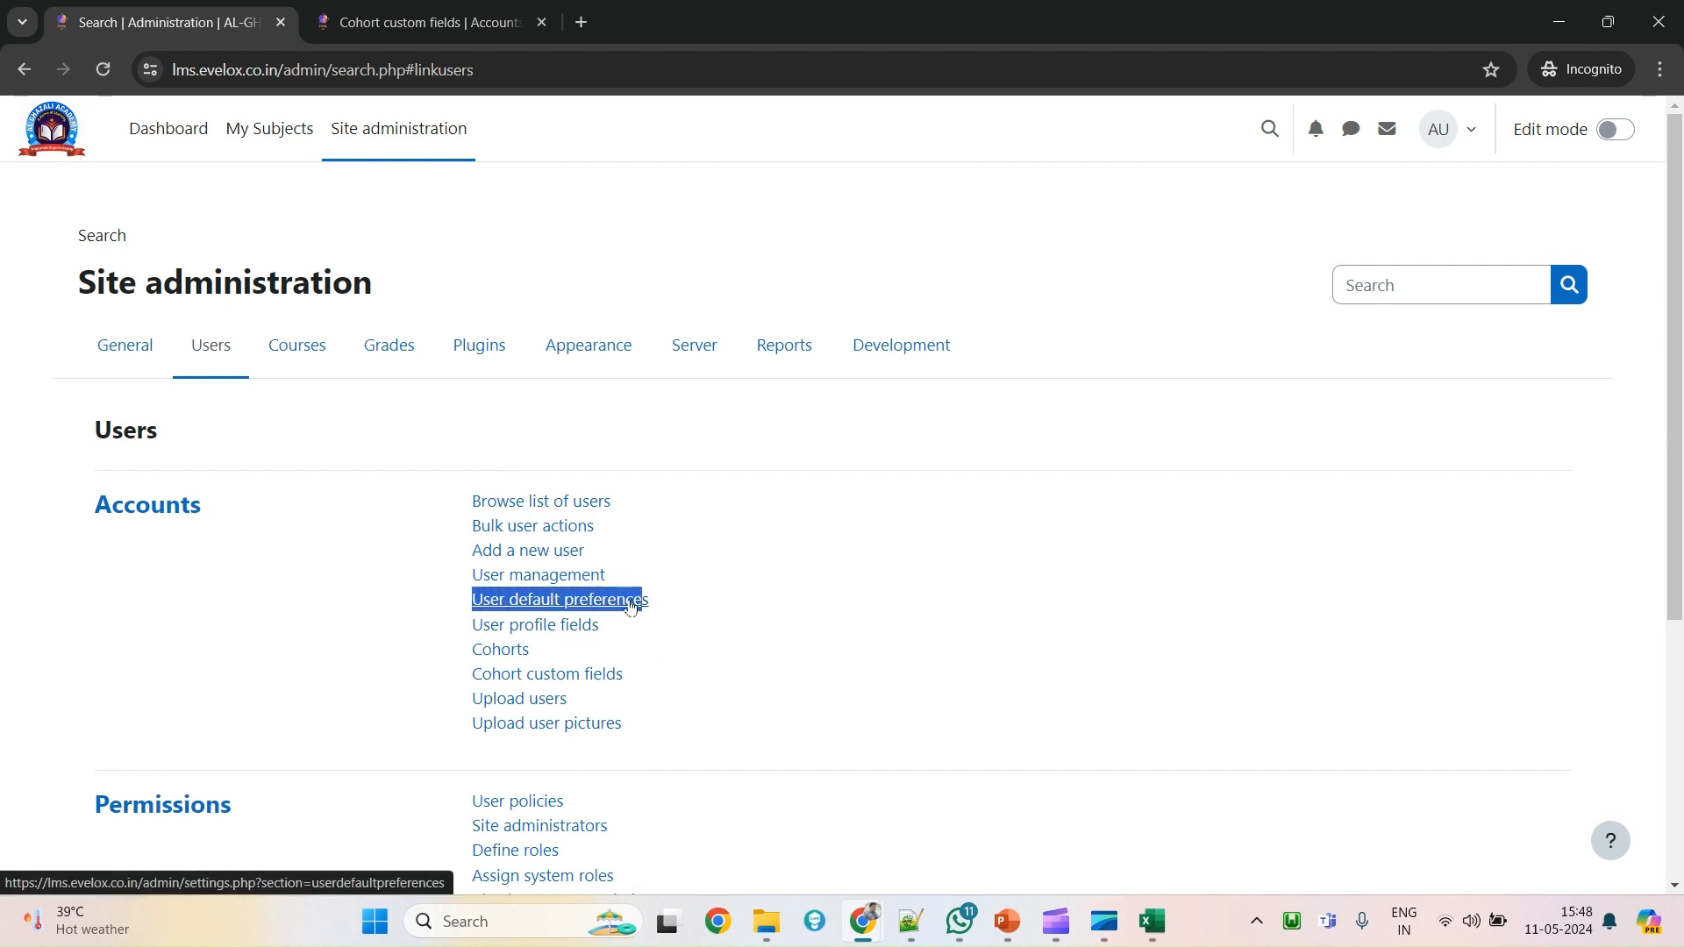
{"action": "left_click", "coordinate": [584, 607]}
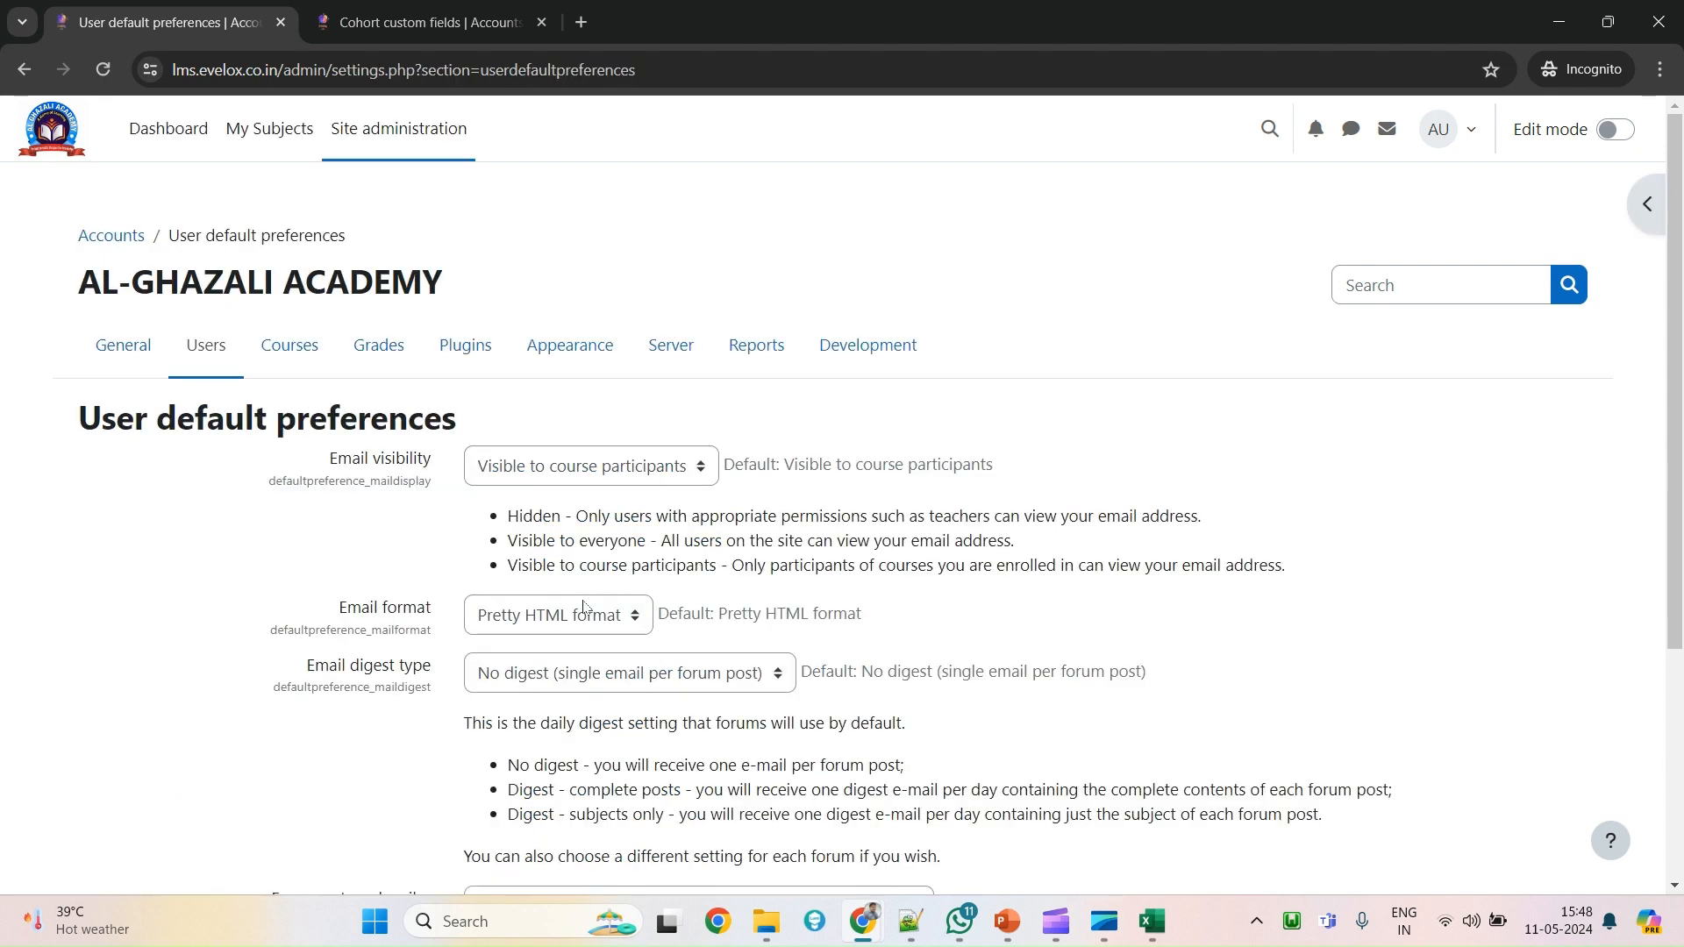
{"action": "left_click", "coordinate": [595, 474]}
{"action": "left_click_drag", "start_coordinate": [328, 468], "coordinate": [426, 463]}
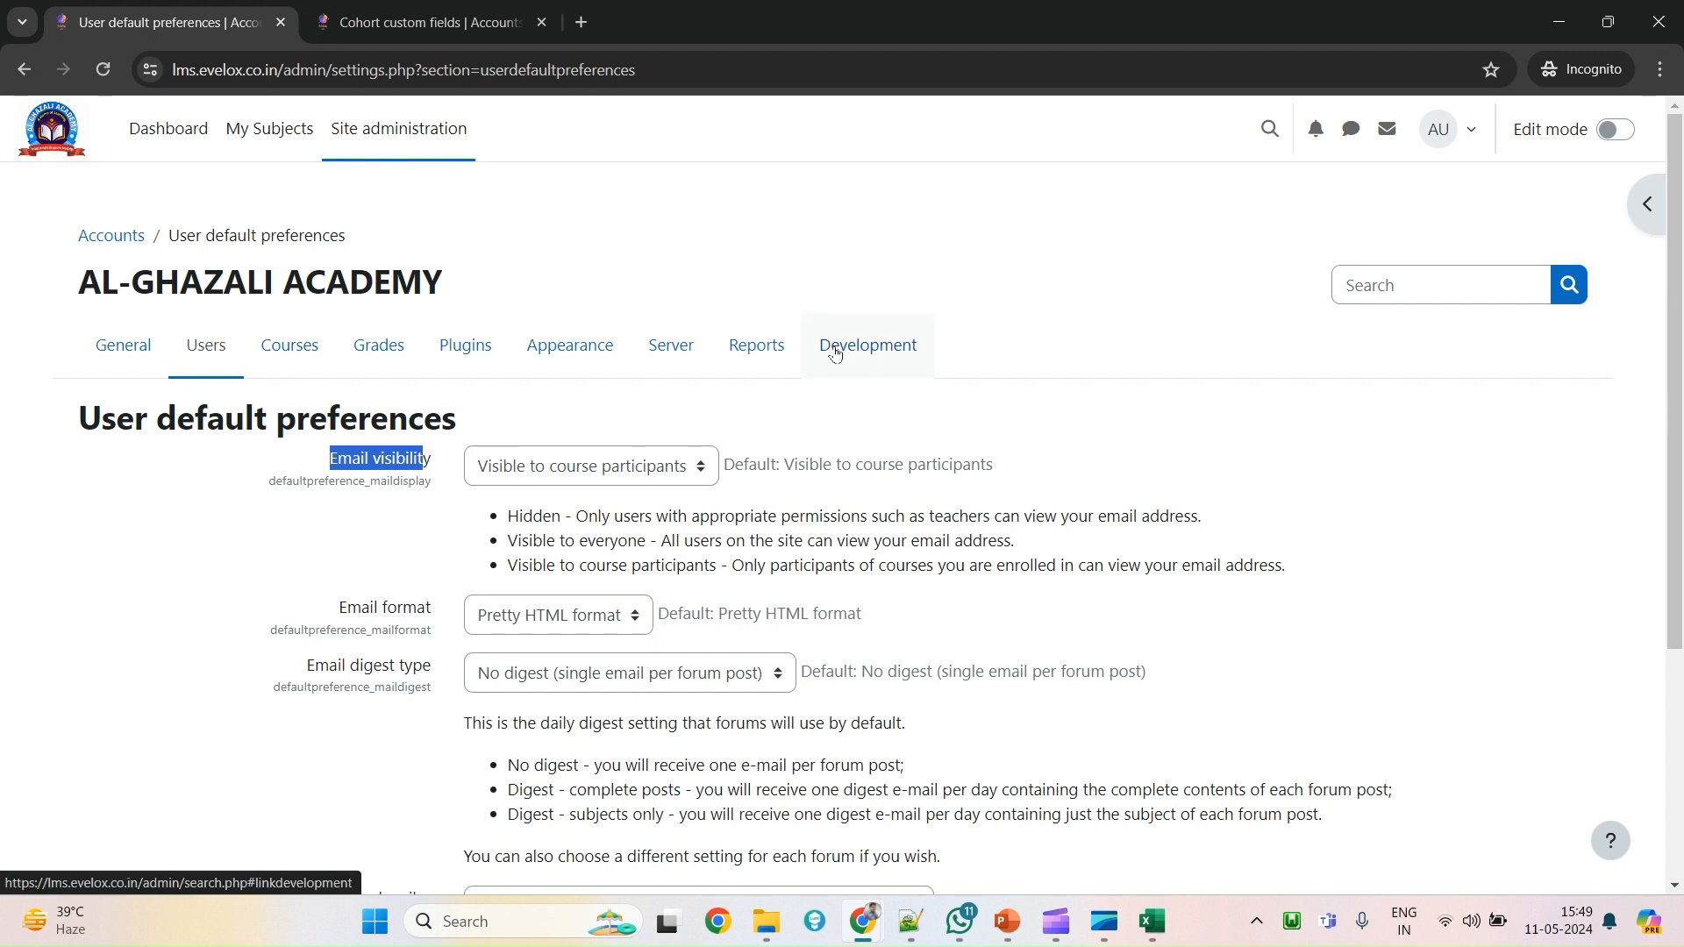
{"action": "left_click", "coordinate": [535, 469]}
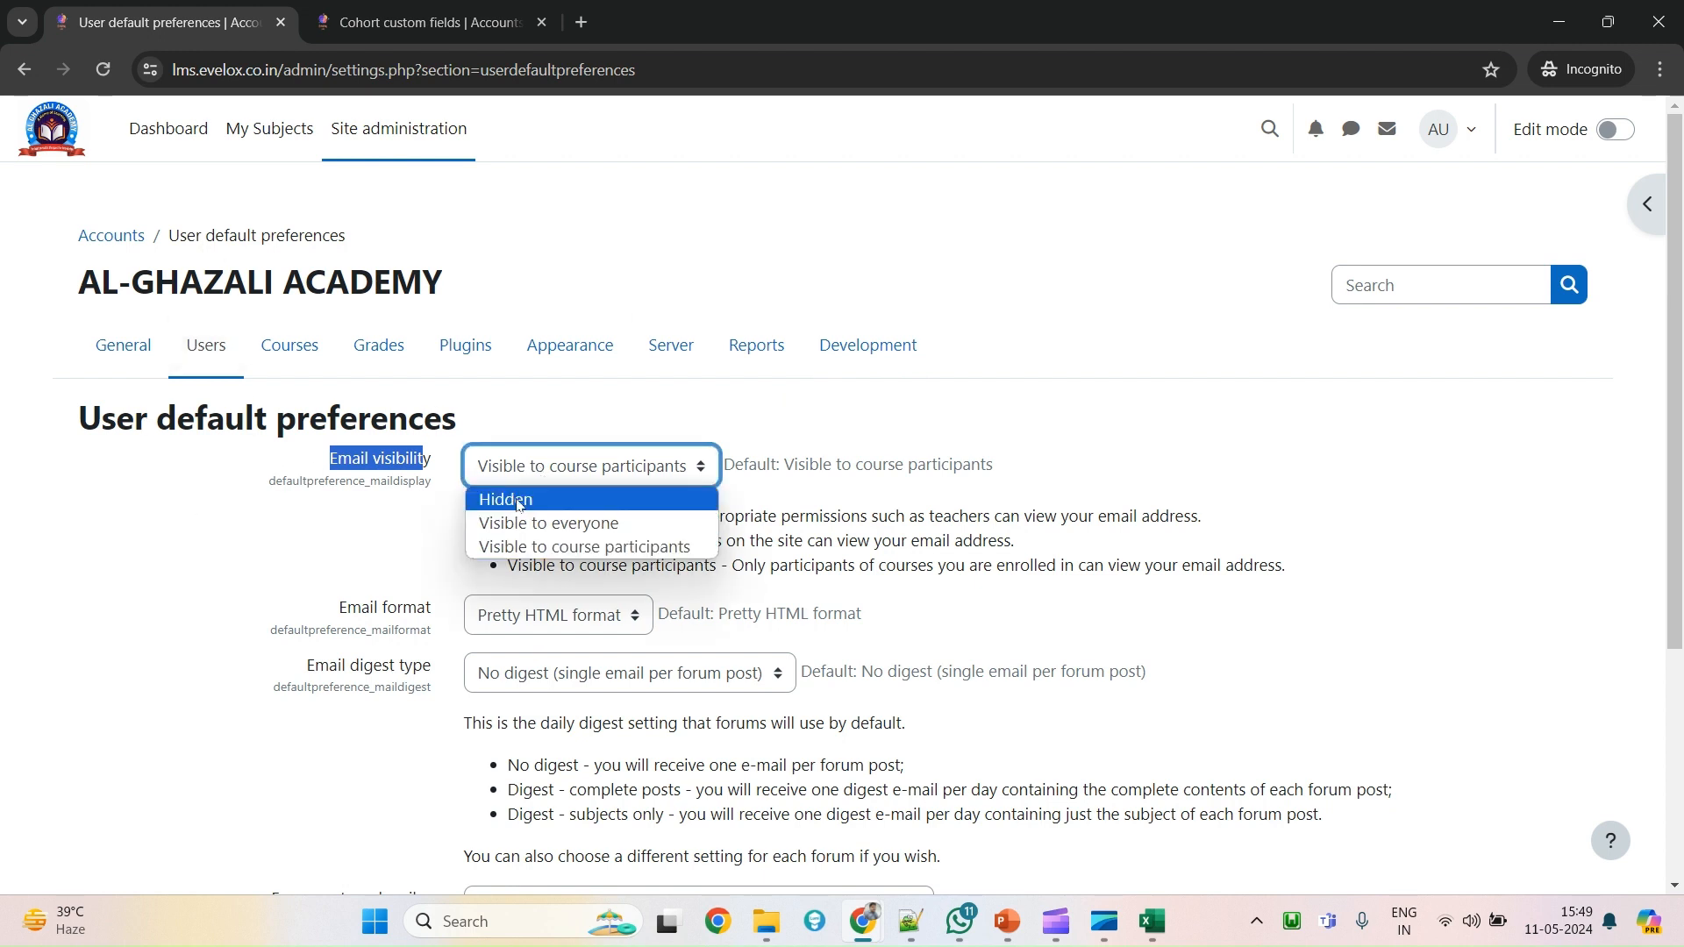
{"action": "left_click", "coordinate": [516, 504]}
{"action": "left_click", "coordinate": [334, 463]}
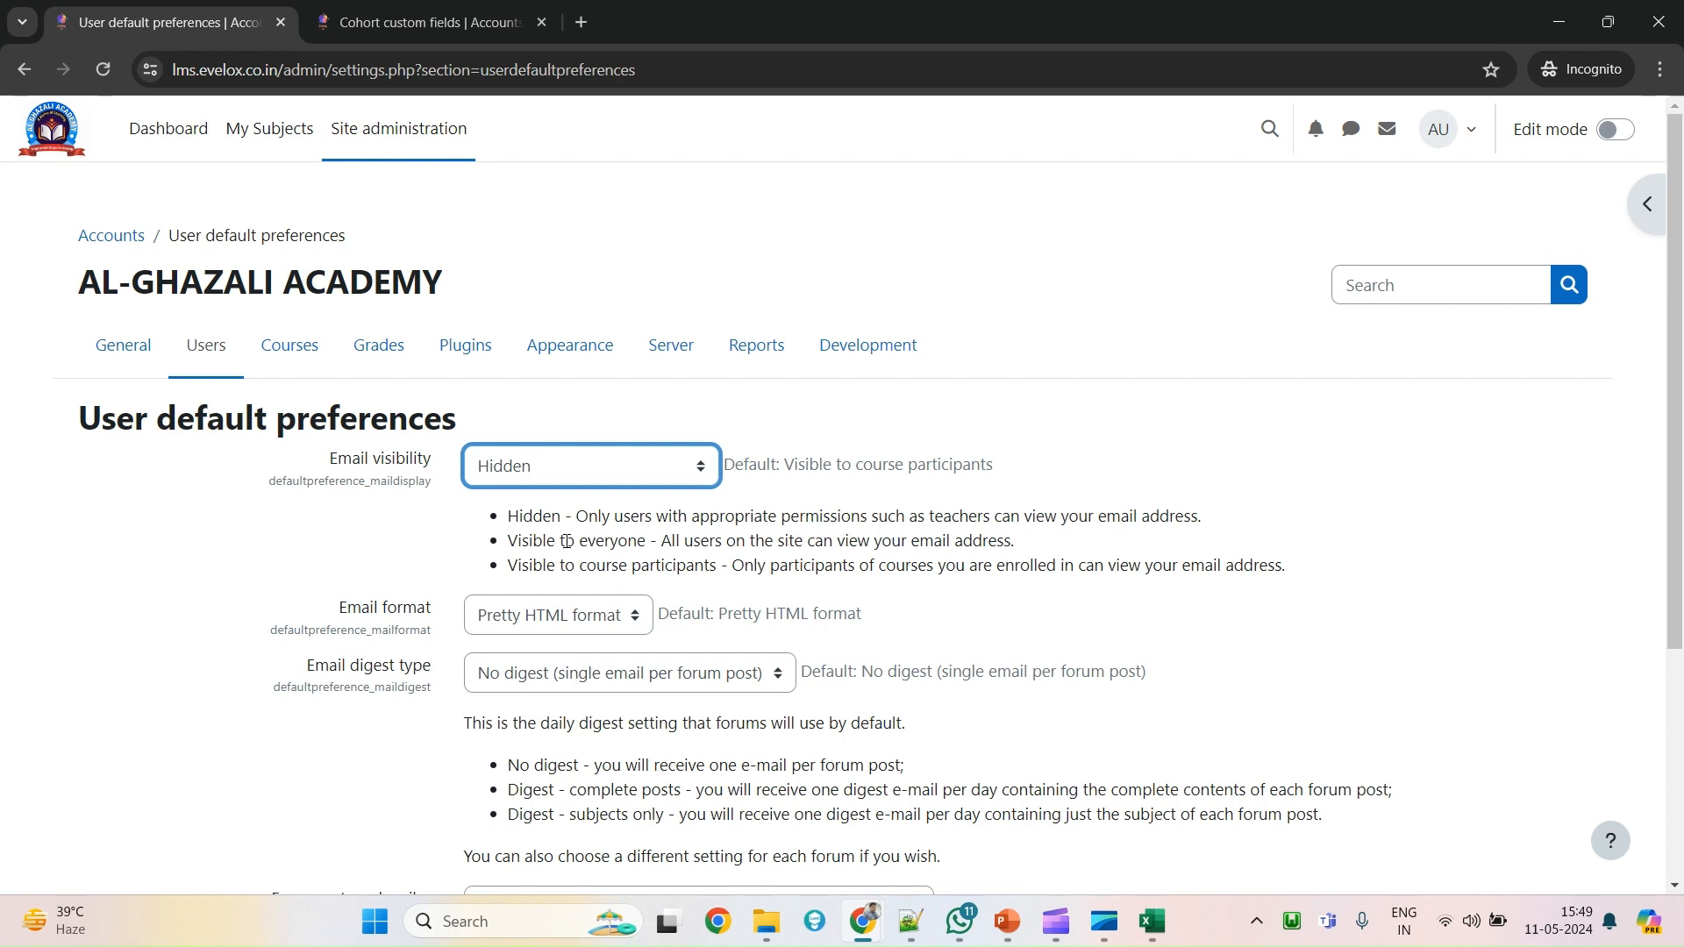
{"action": "left_click", "coordinate": [538, 620]}
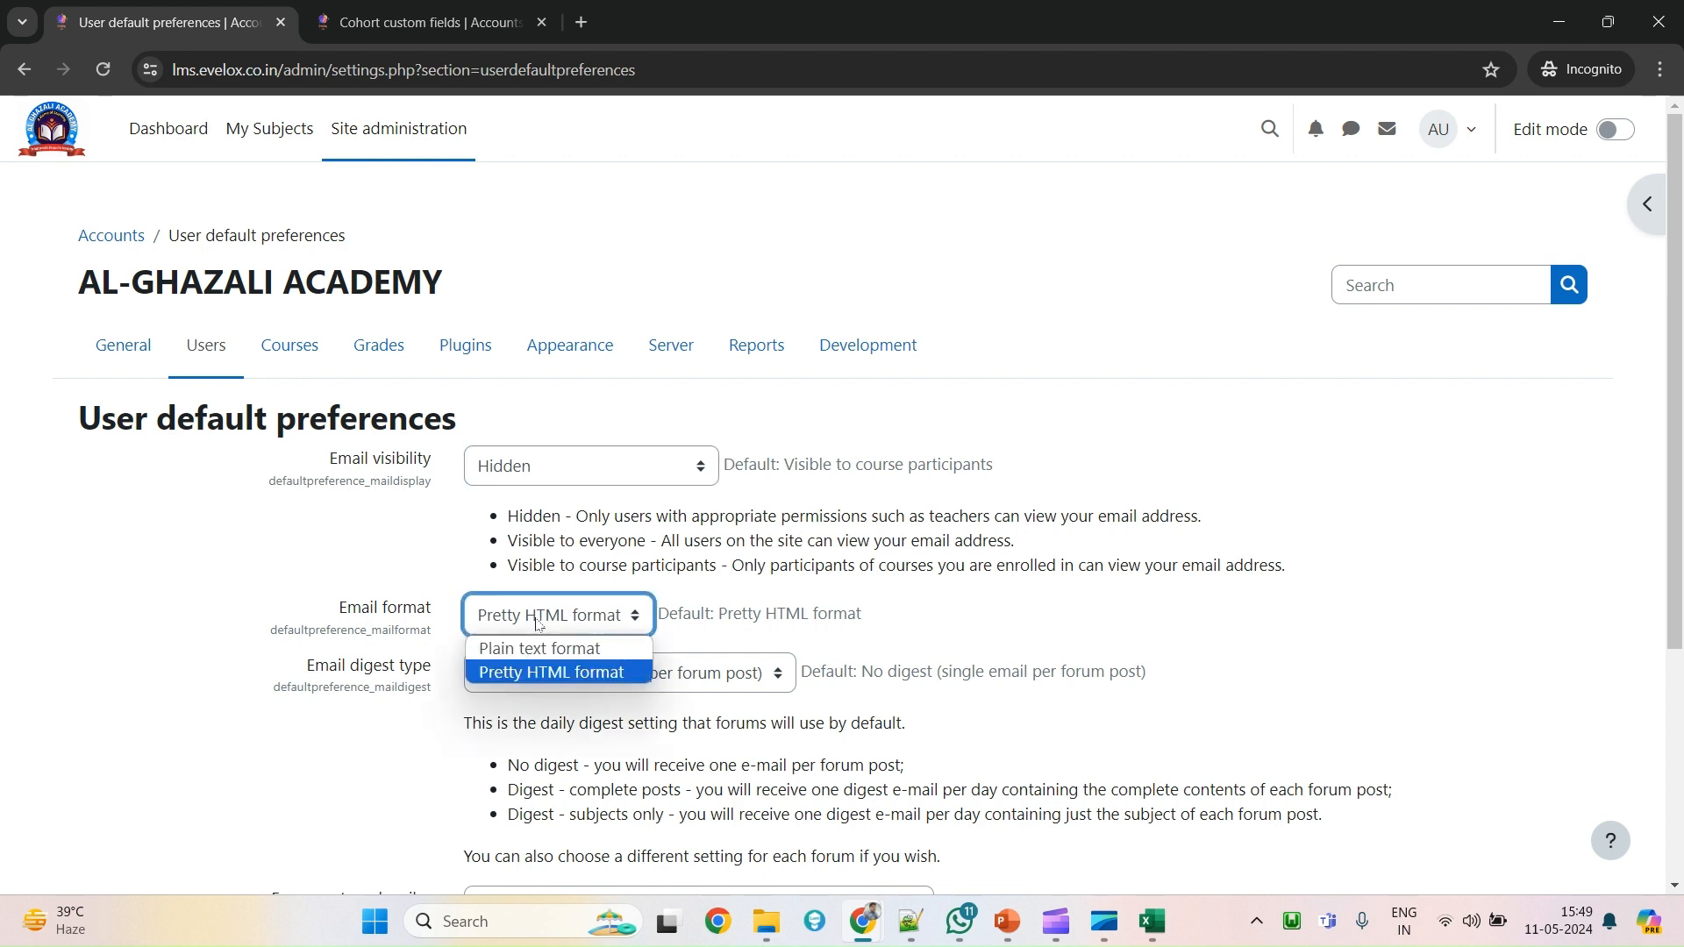
{"action": "key", "text": "Up"}
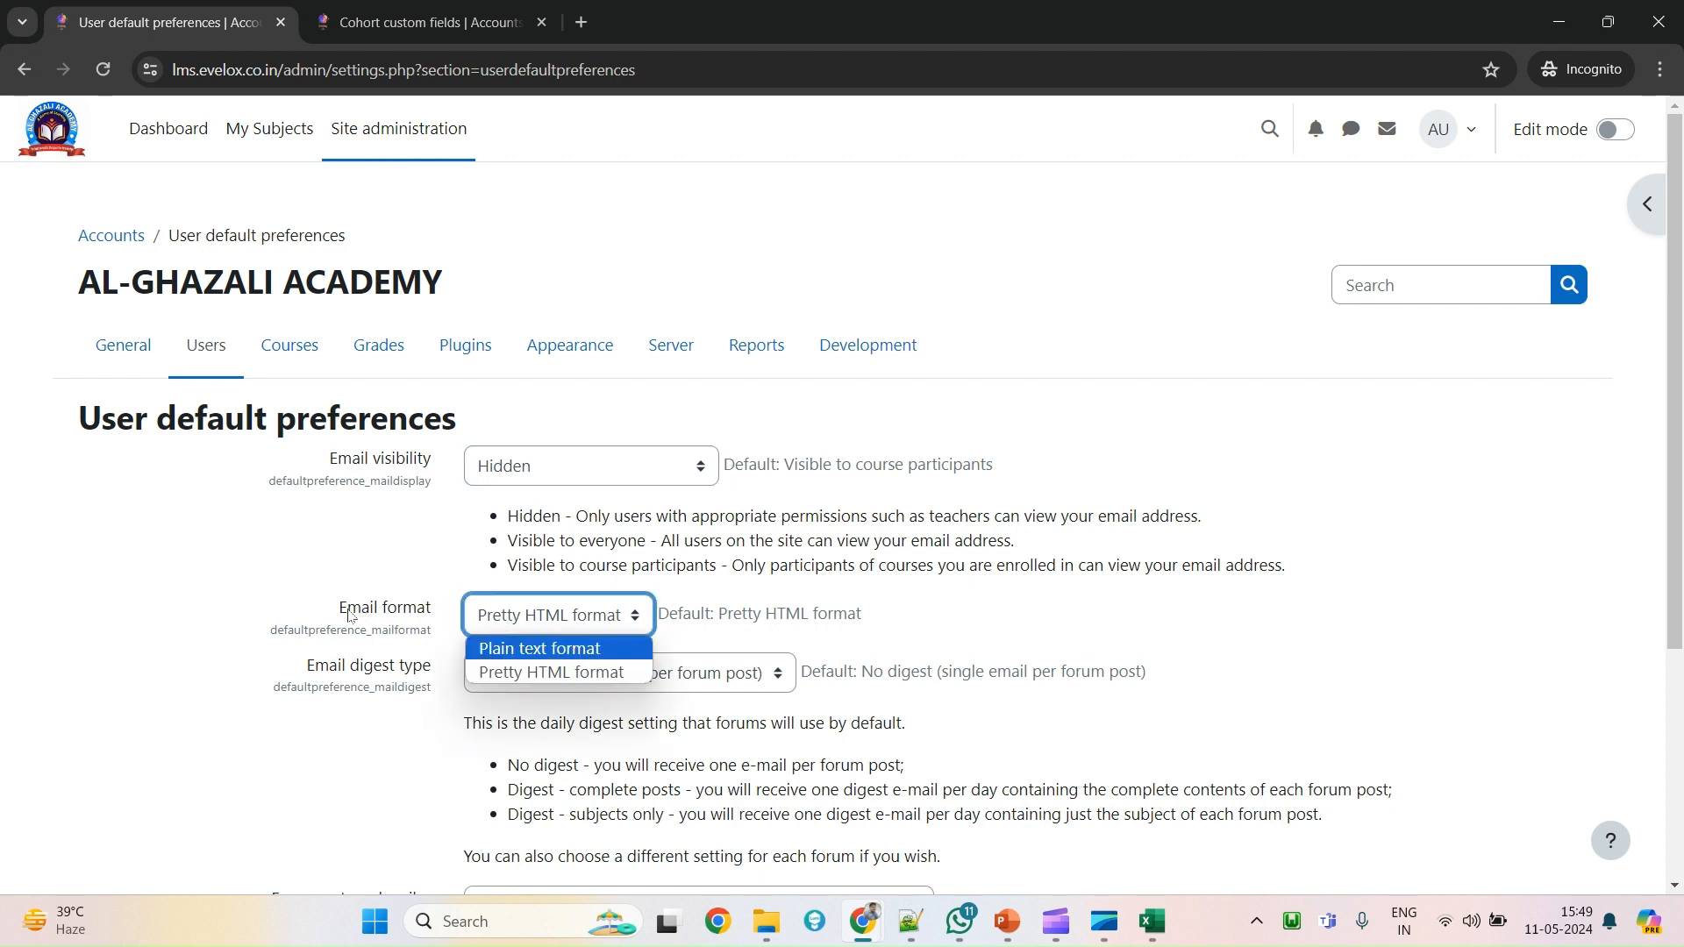
{"action": "left_click_drag", "start_coordinate": [349, 616], "coordinate": [399, 614]}
{"action": "scroll", "coordinate": [399, 614], "scroll_direction": "down", "scroll_amount": 1}
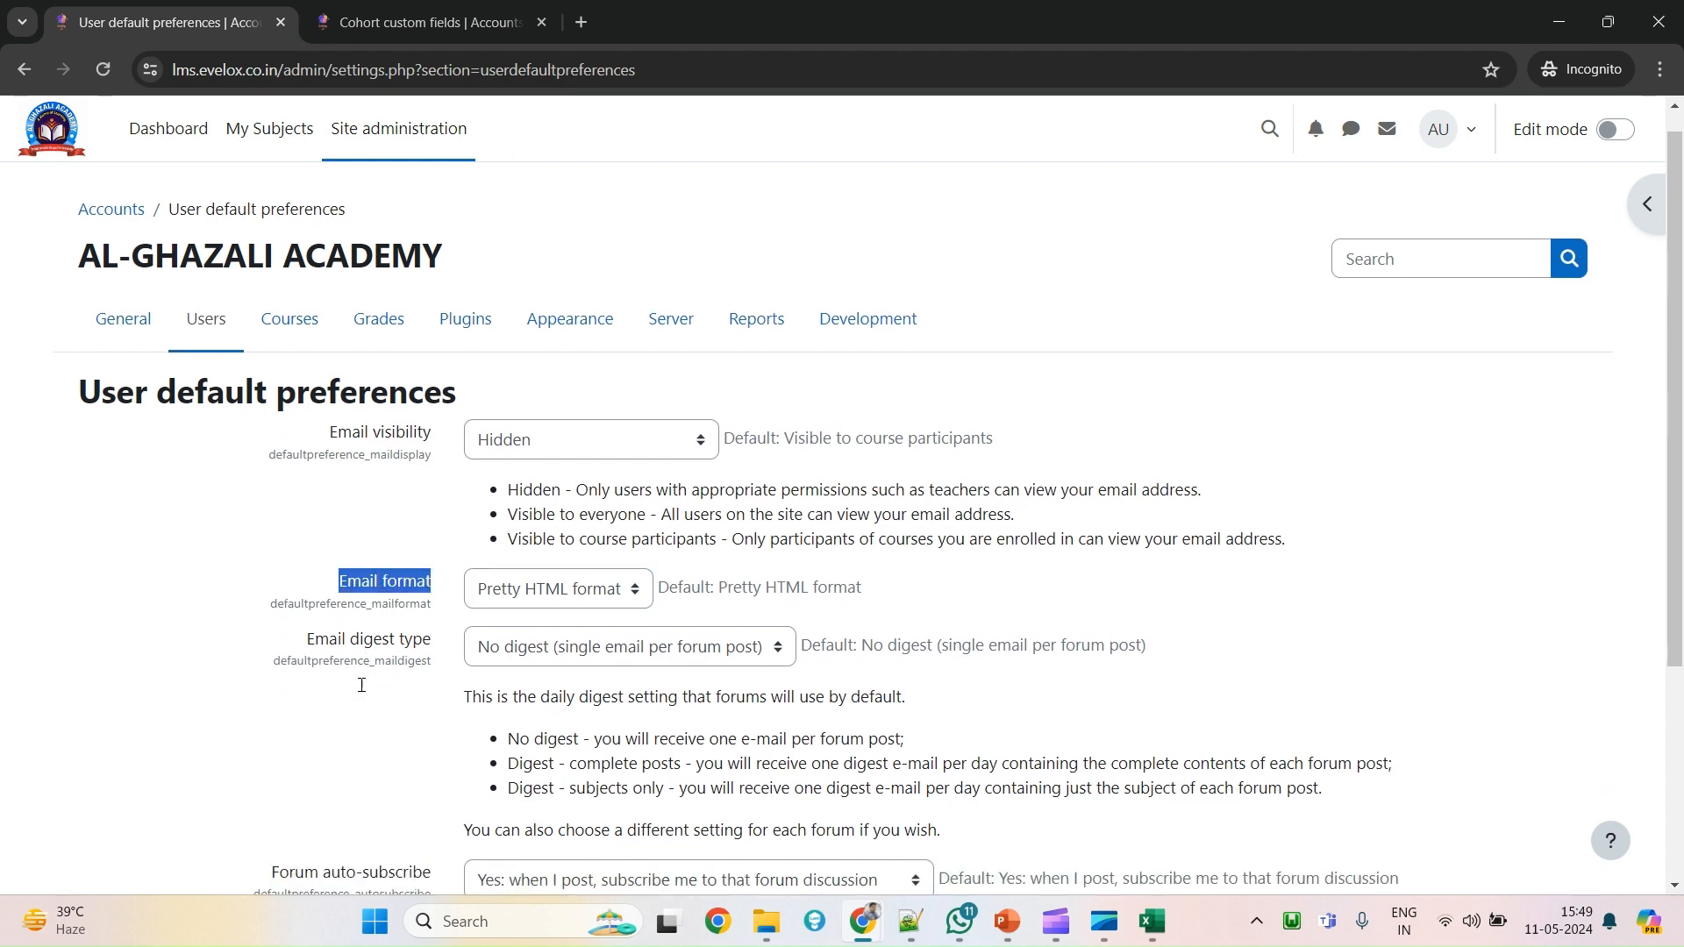
{"action": "left_click", "coordinate": [554, 509]}
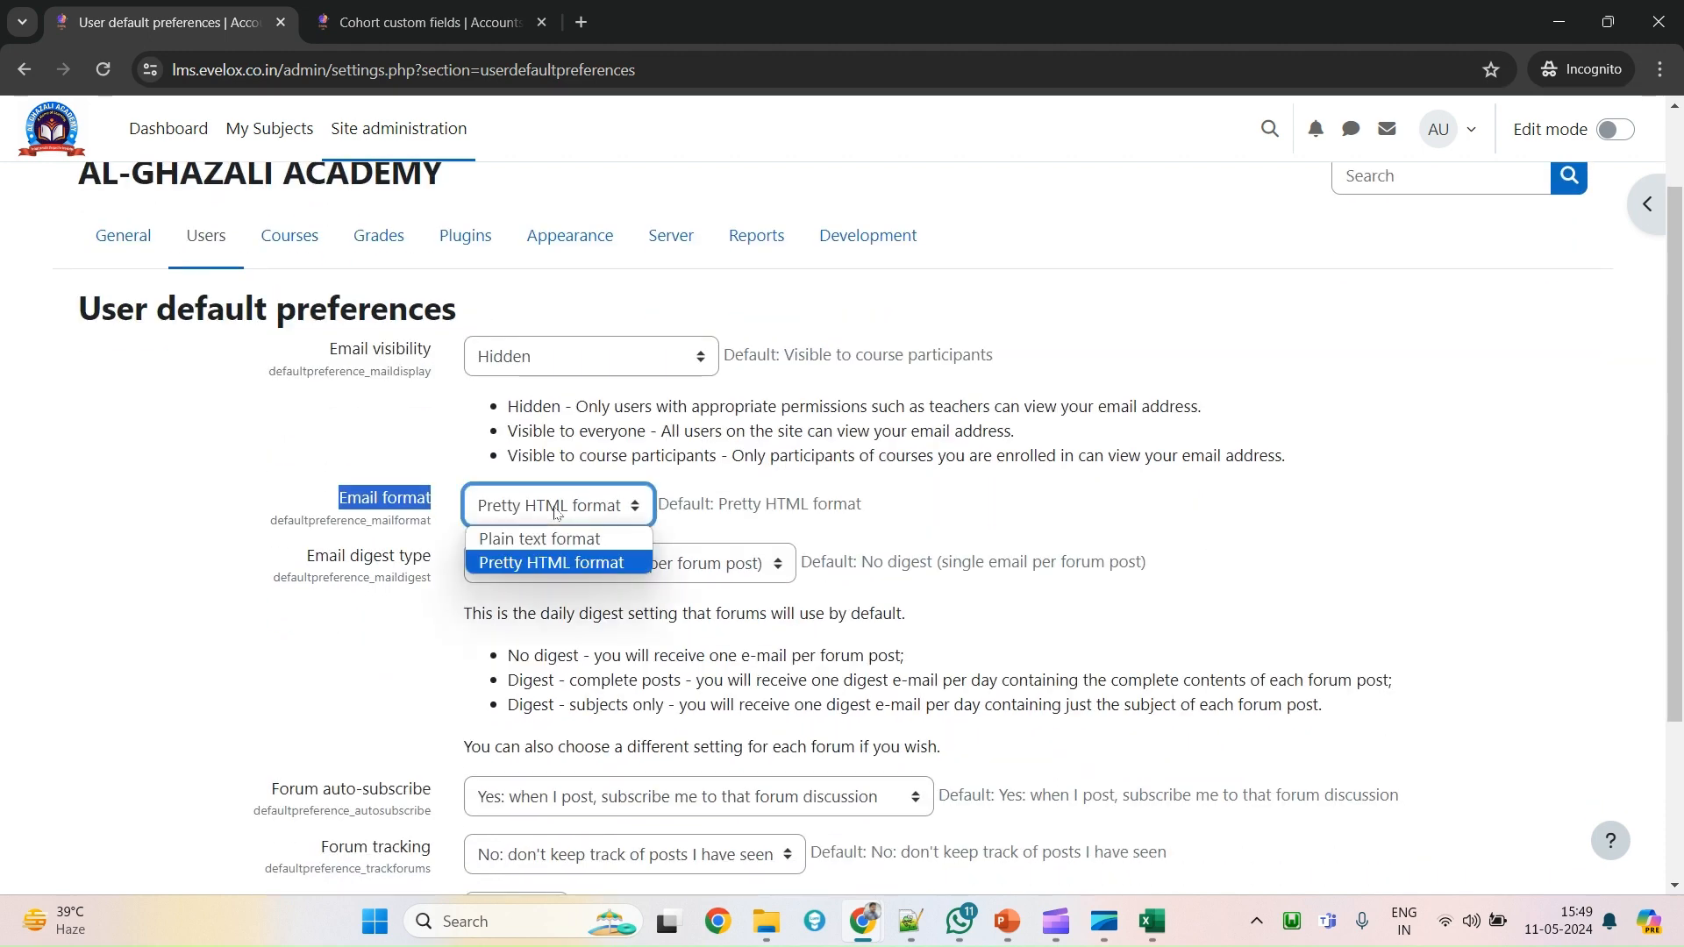
{"action": "left_click", "coordinate": [554, 509]}
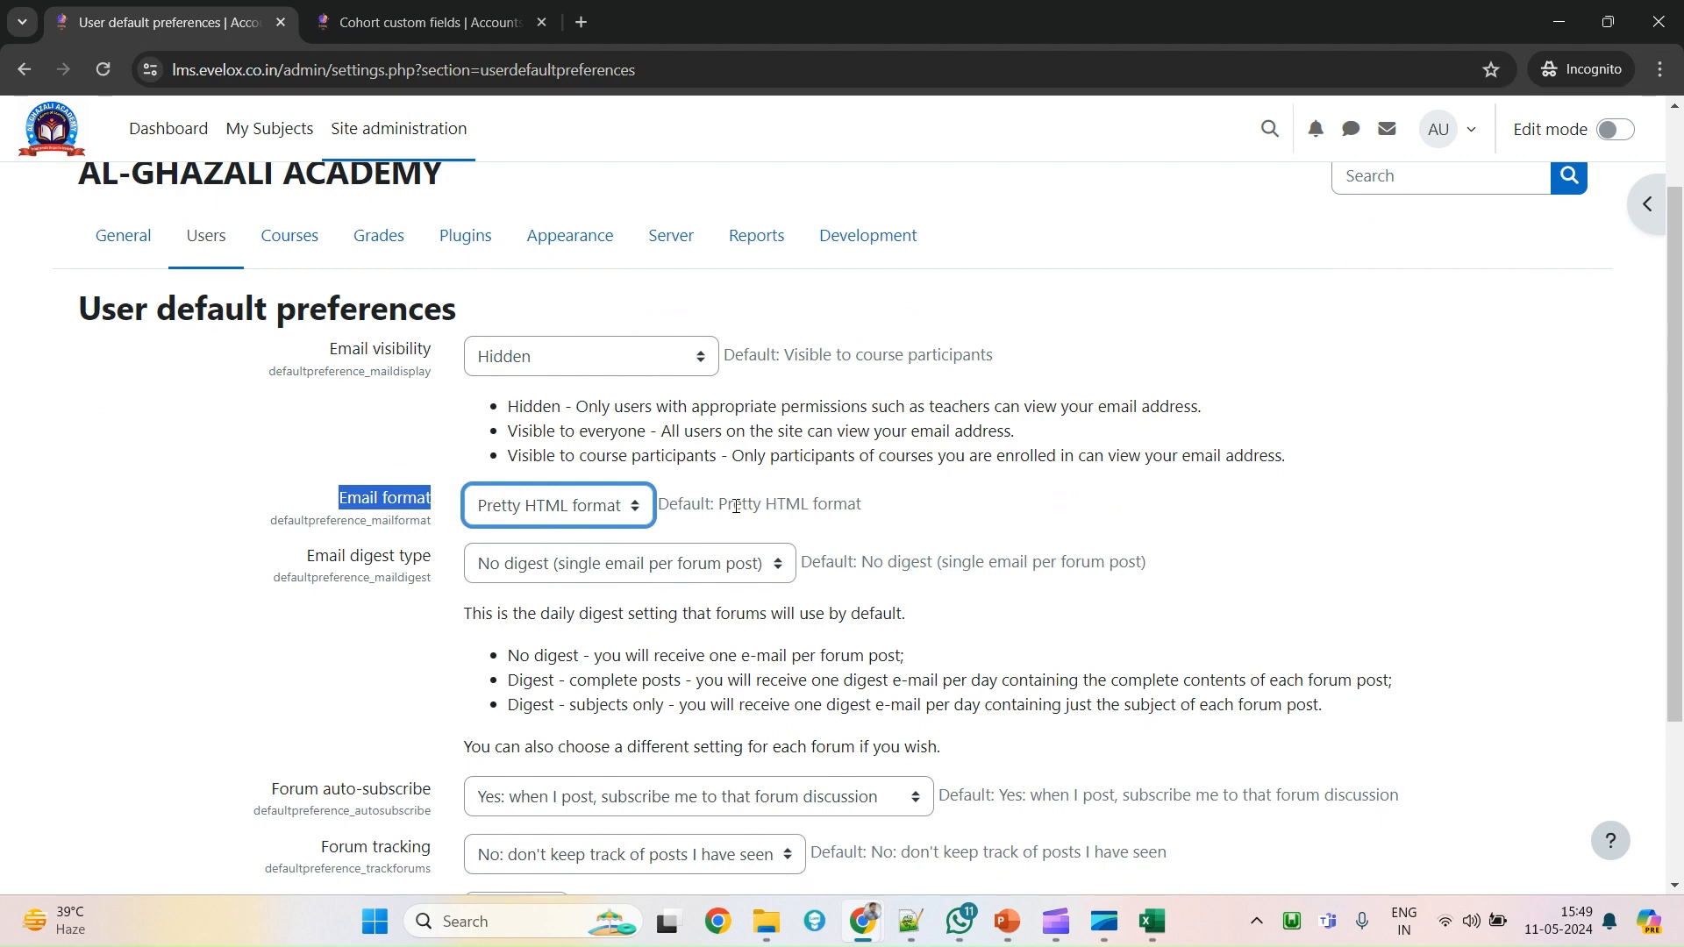
{"action": "scroll", "coordinate": [394, 611], "scroll_direction": "down", "scroll_amount": 2}
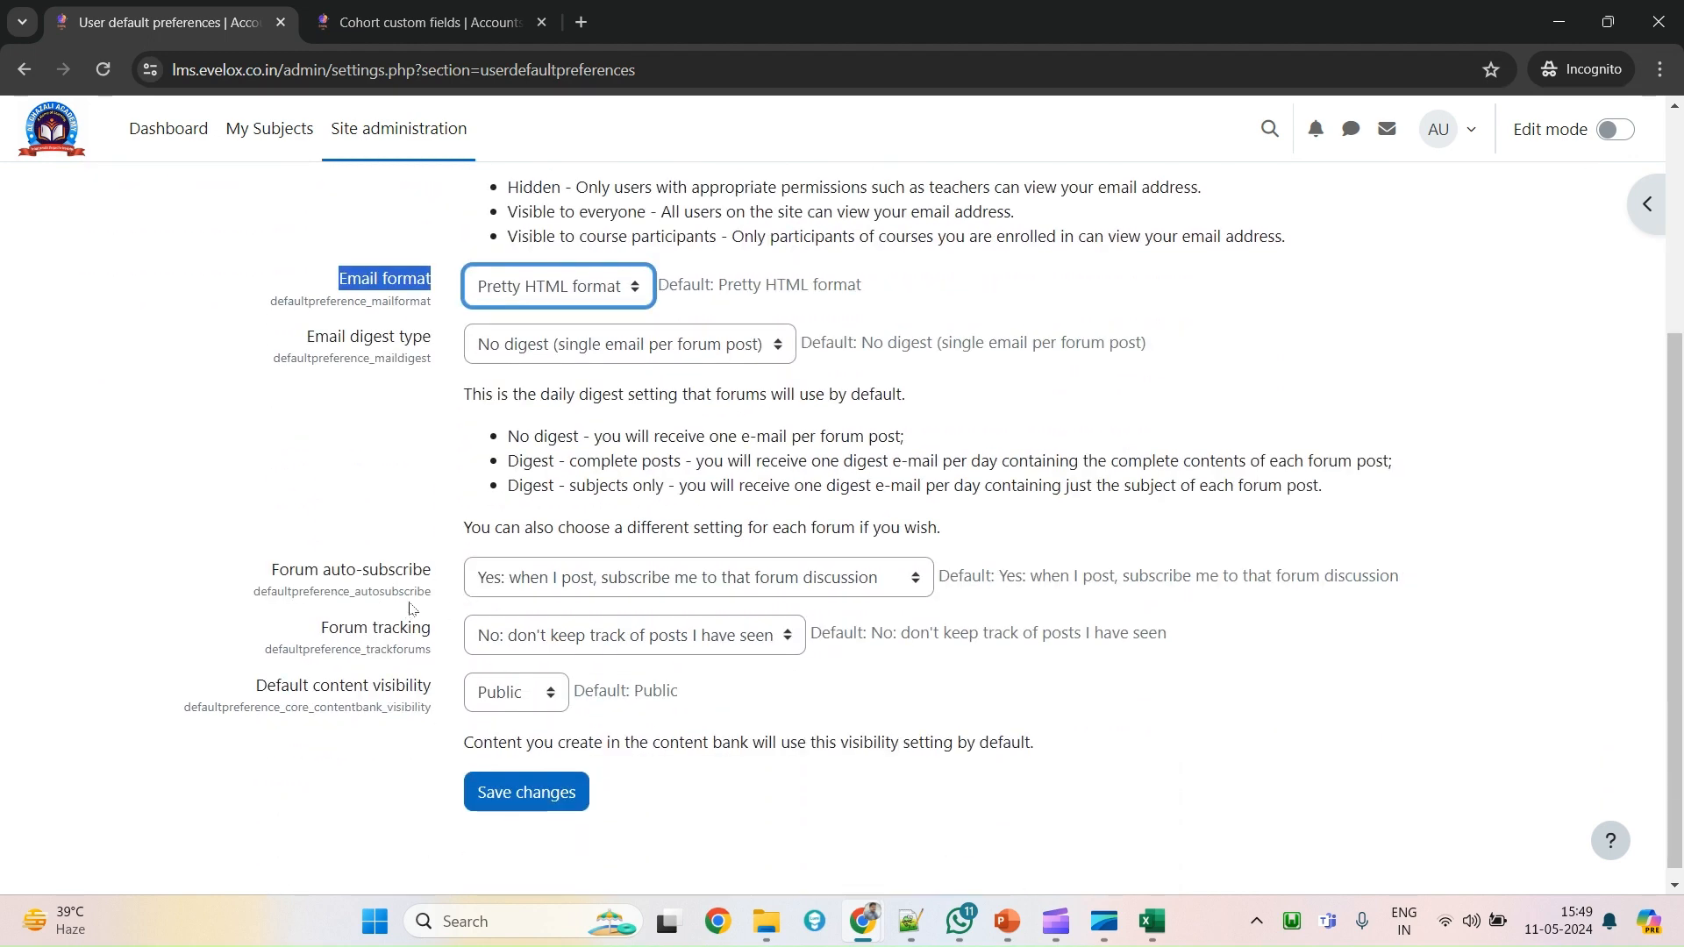
{"action": "left_click", "coordinate": [543, 585]}
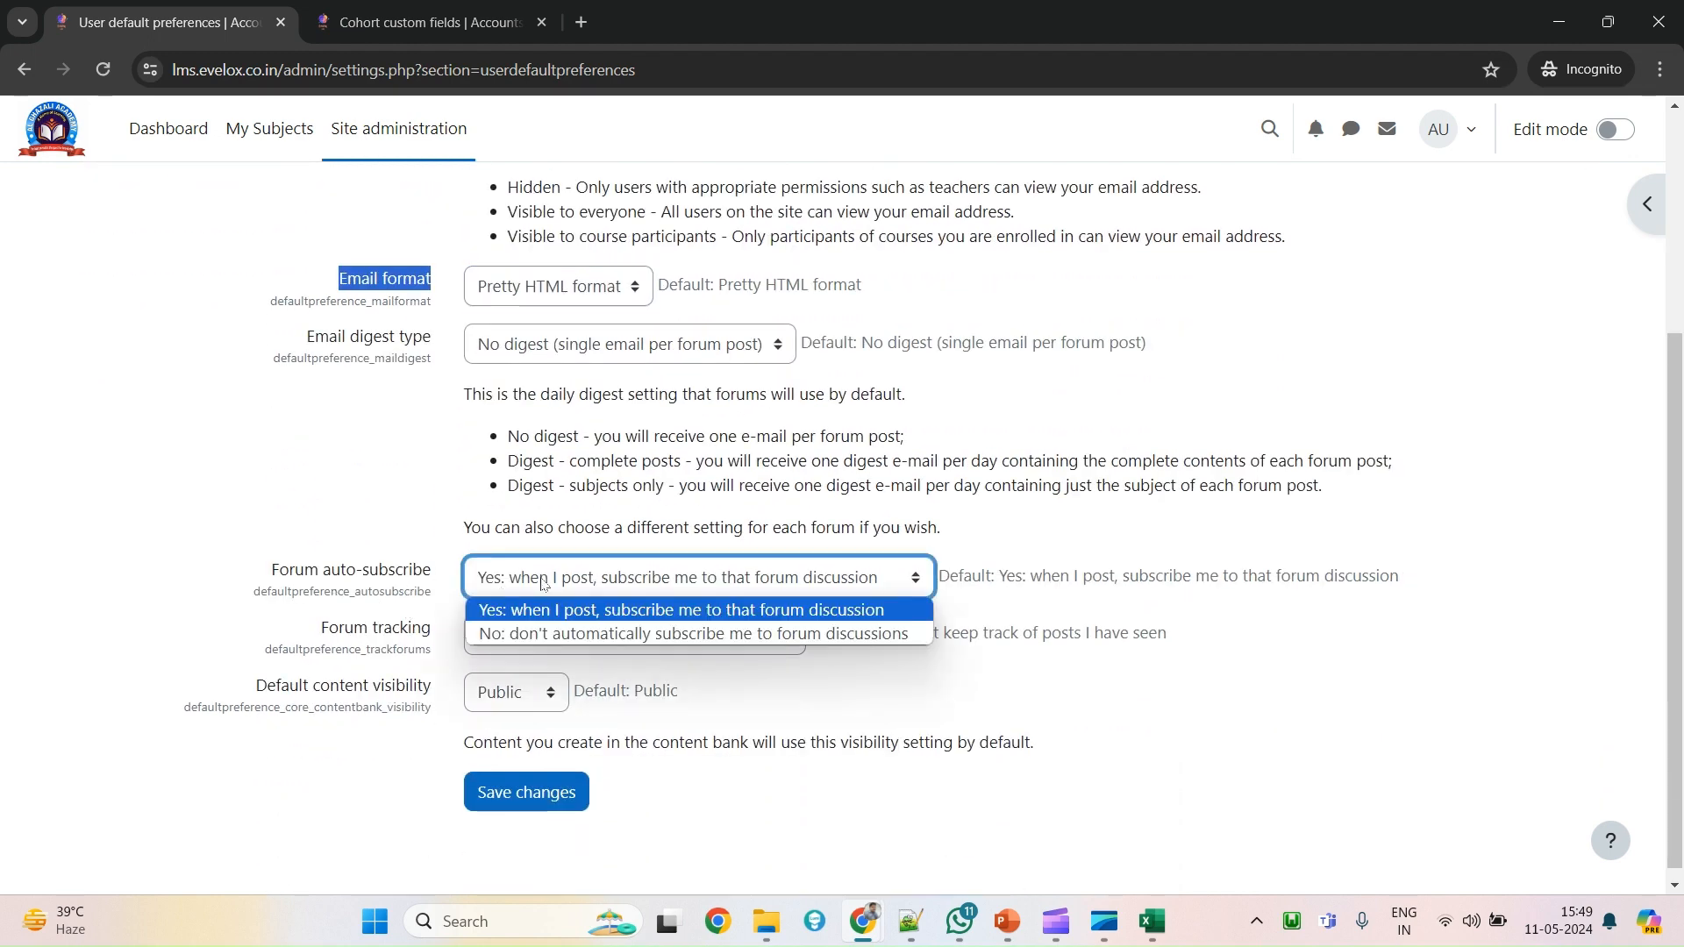
{"action": "left_click", "coordinate": [378, 609]}
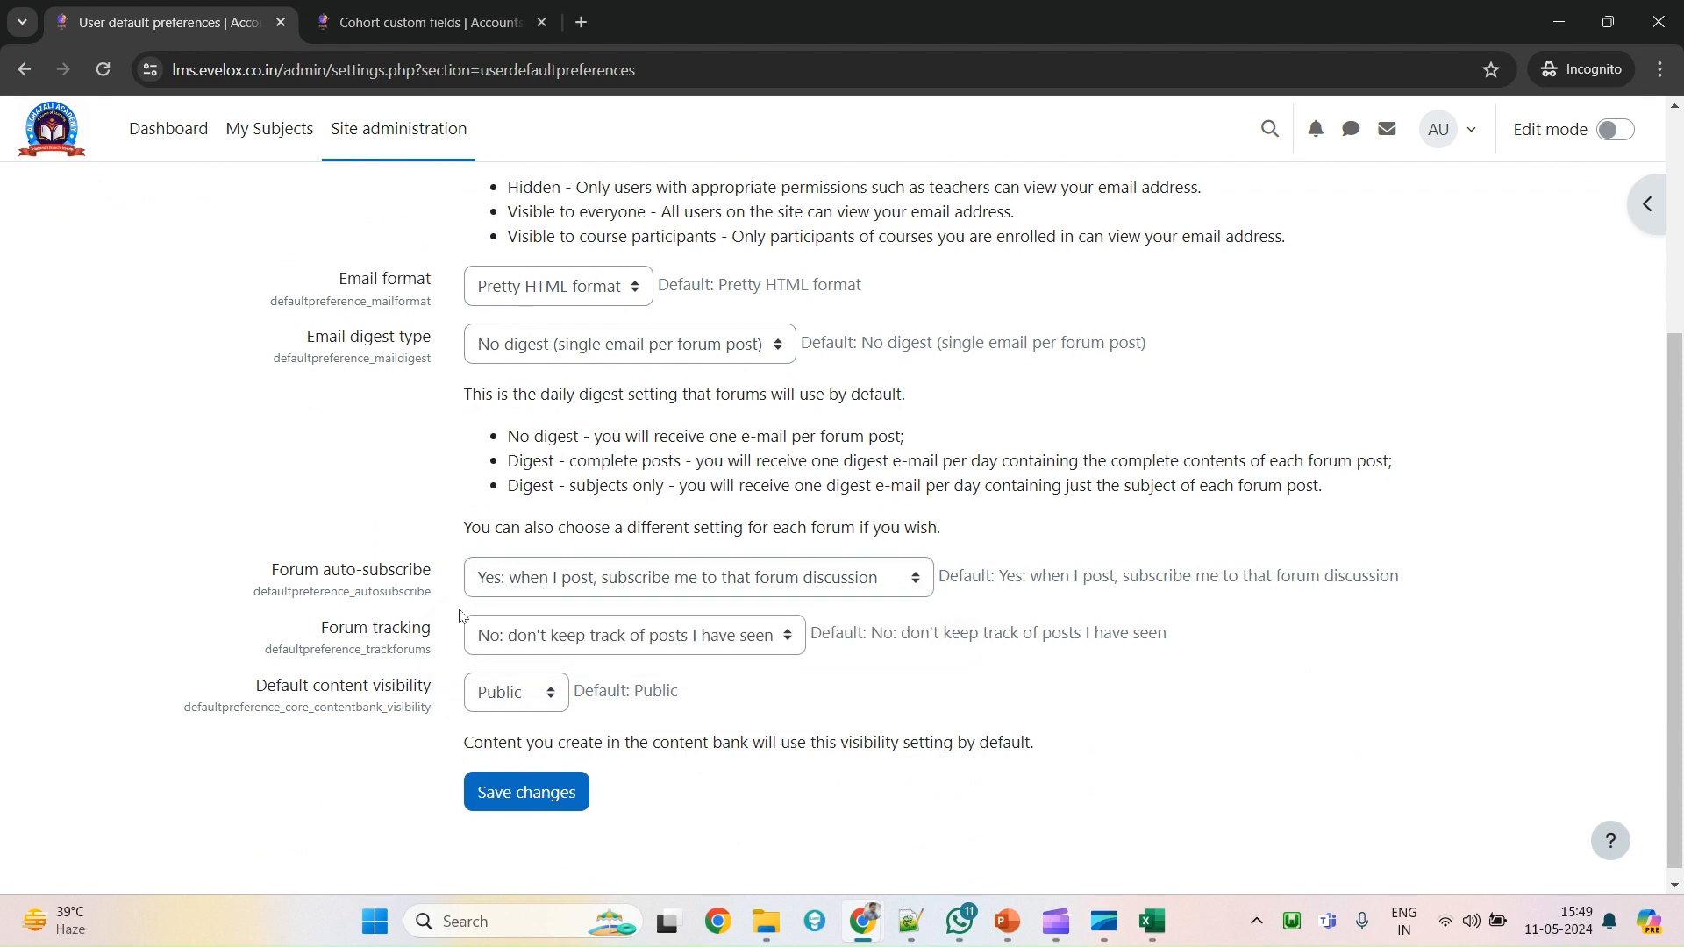
{"action": "left_click", "coordinate": [542, 575]}
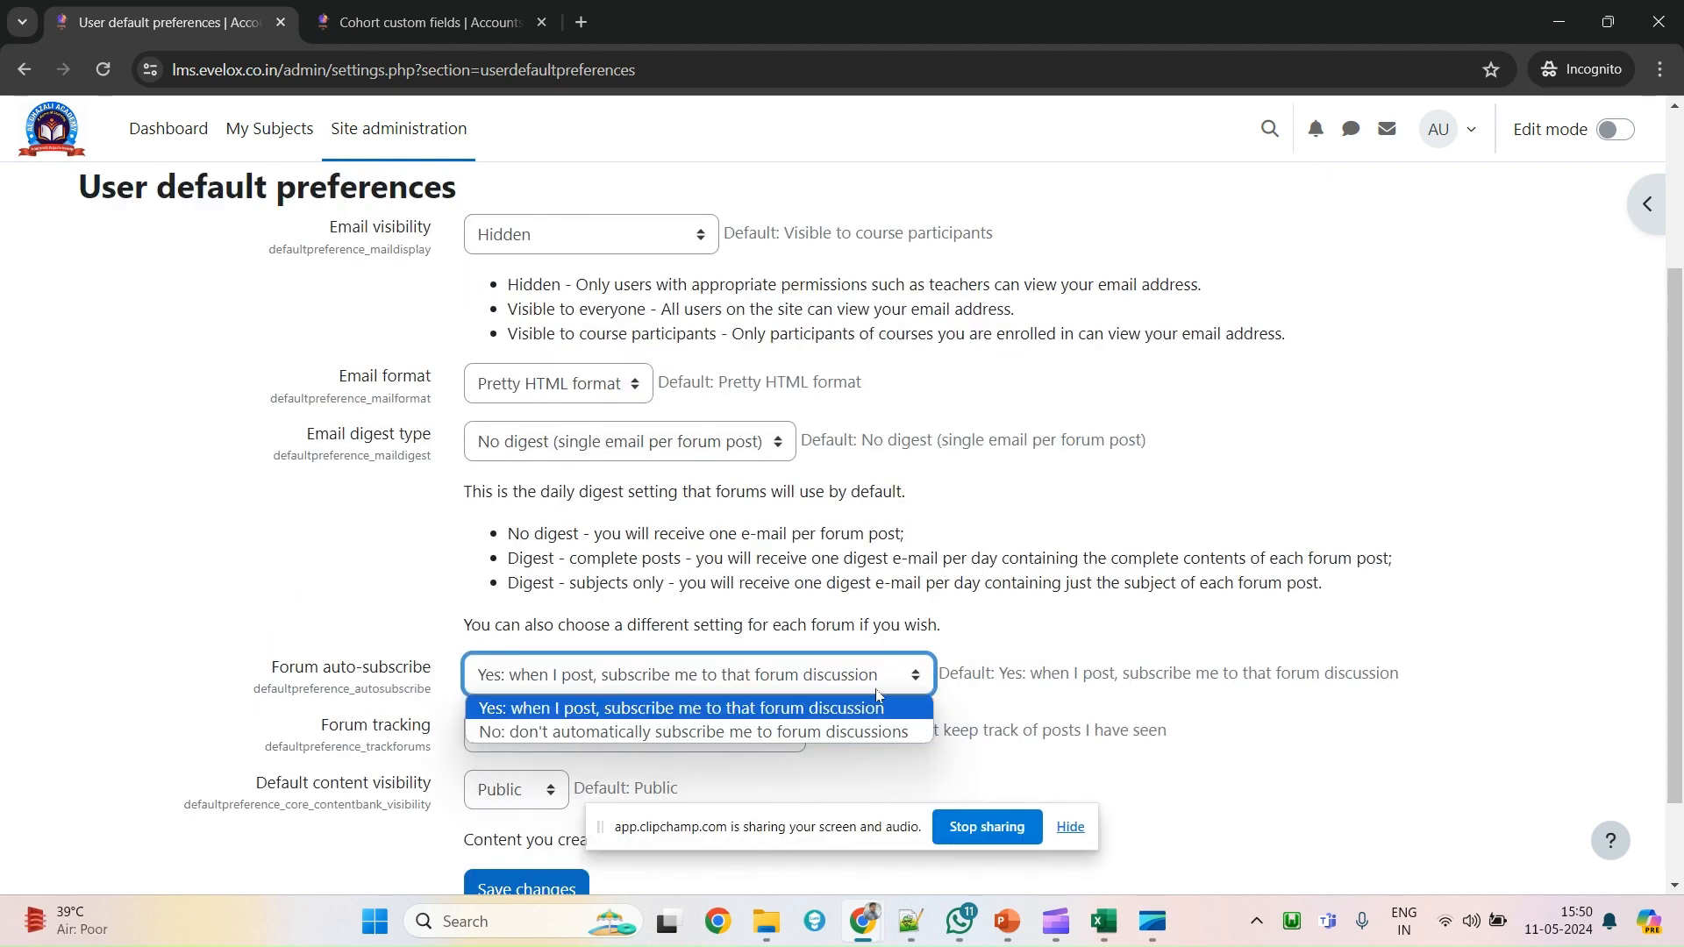
{"action": "left_click_drag", "start_coordinate": [315, 732], "coordinate": [548, 738]}
{"action": "left_click", "coordinate": [548, 738]}
{"action": "left_click", "coordinate": [360, 733]}
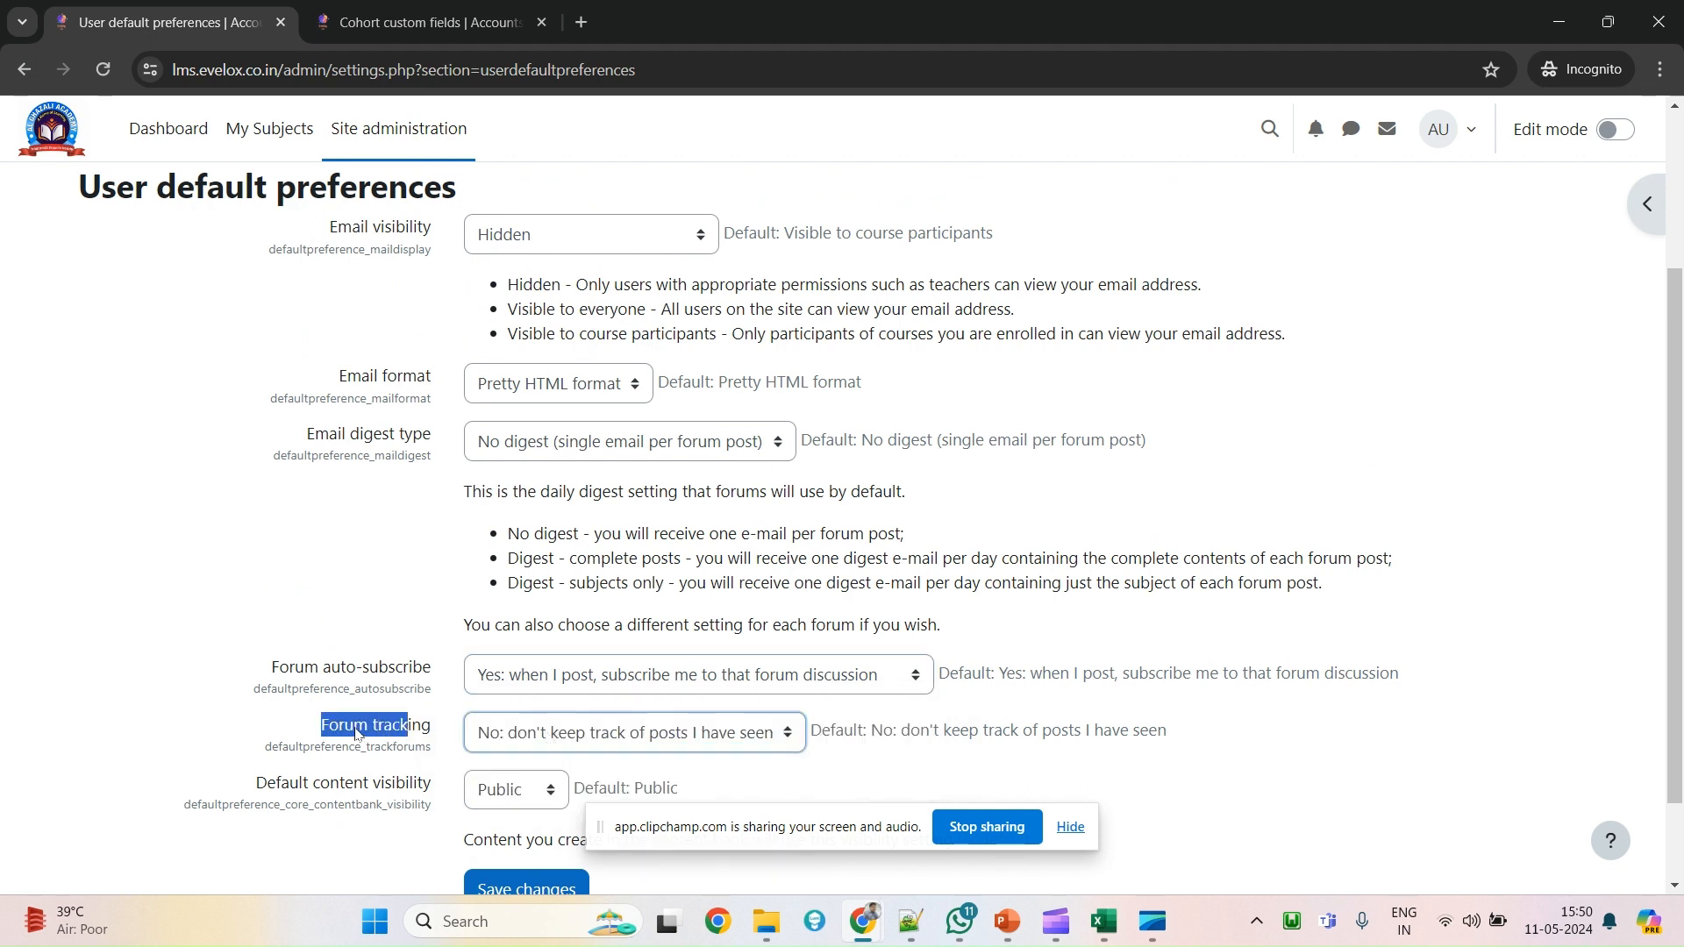
{"action": "left_click", "coordinate": [359, 724]}
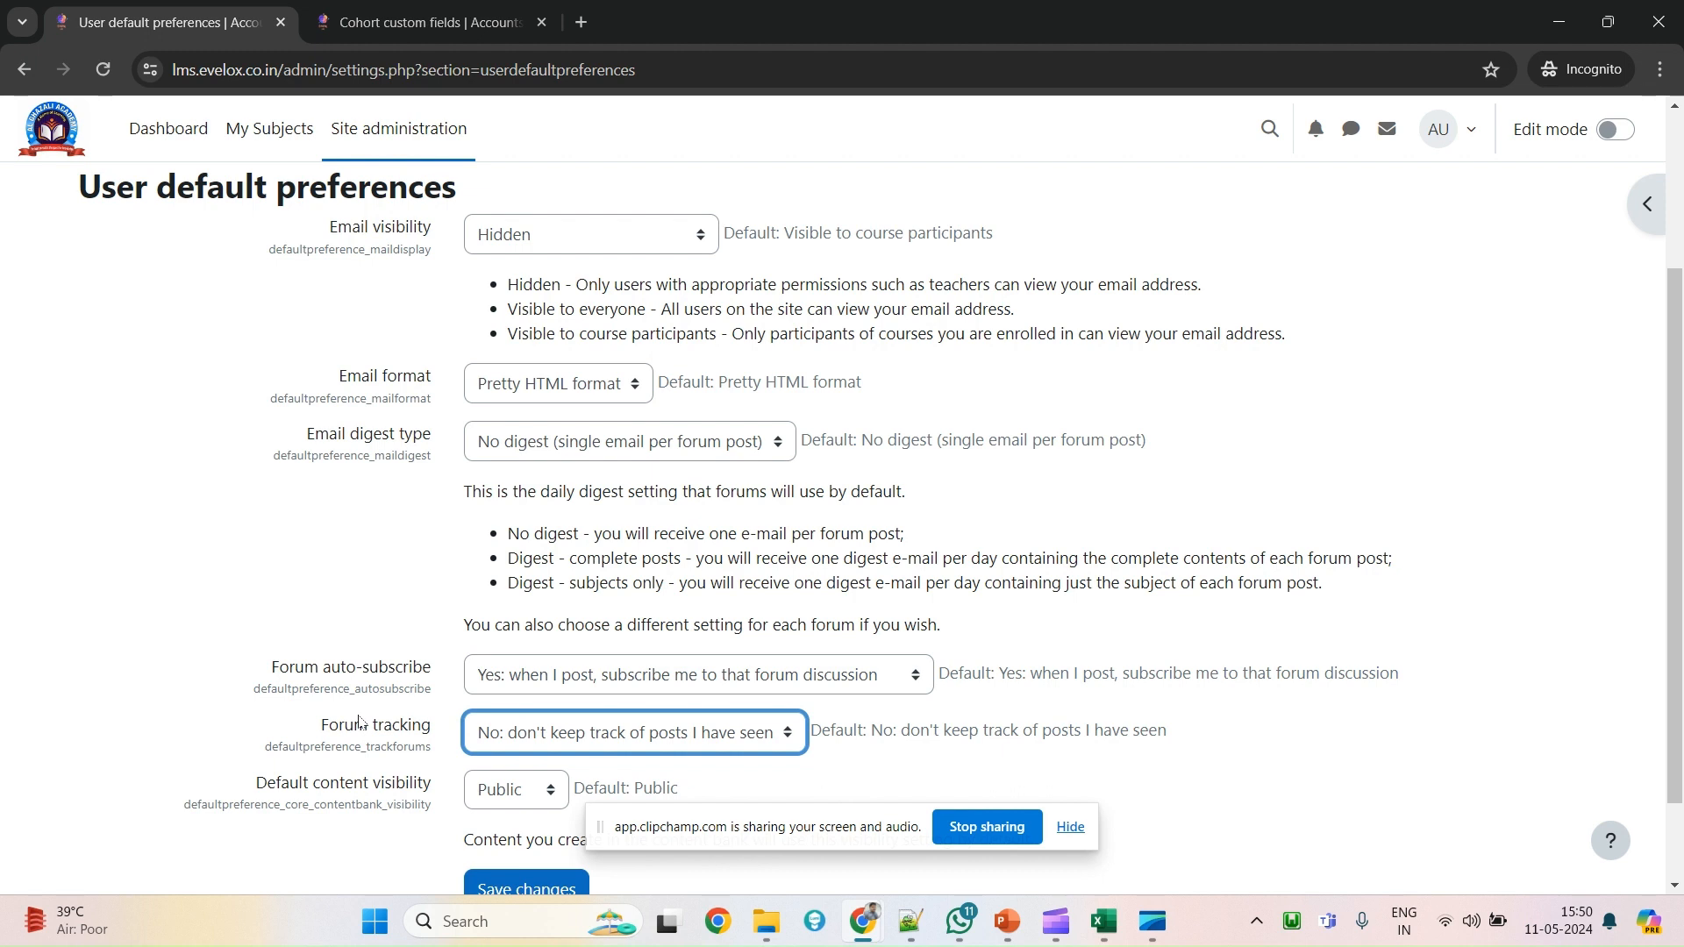
{"action": "scroll", "coordinate": [323, 427], "scroll_direction": "up", "scroll_amount": 1}
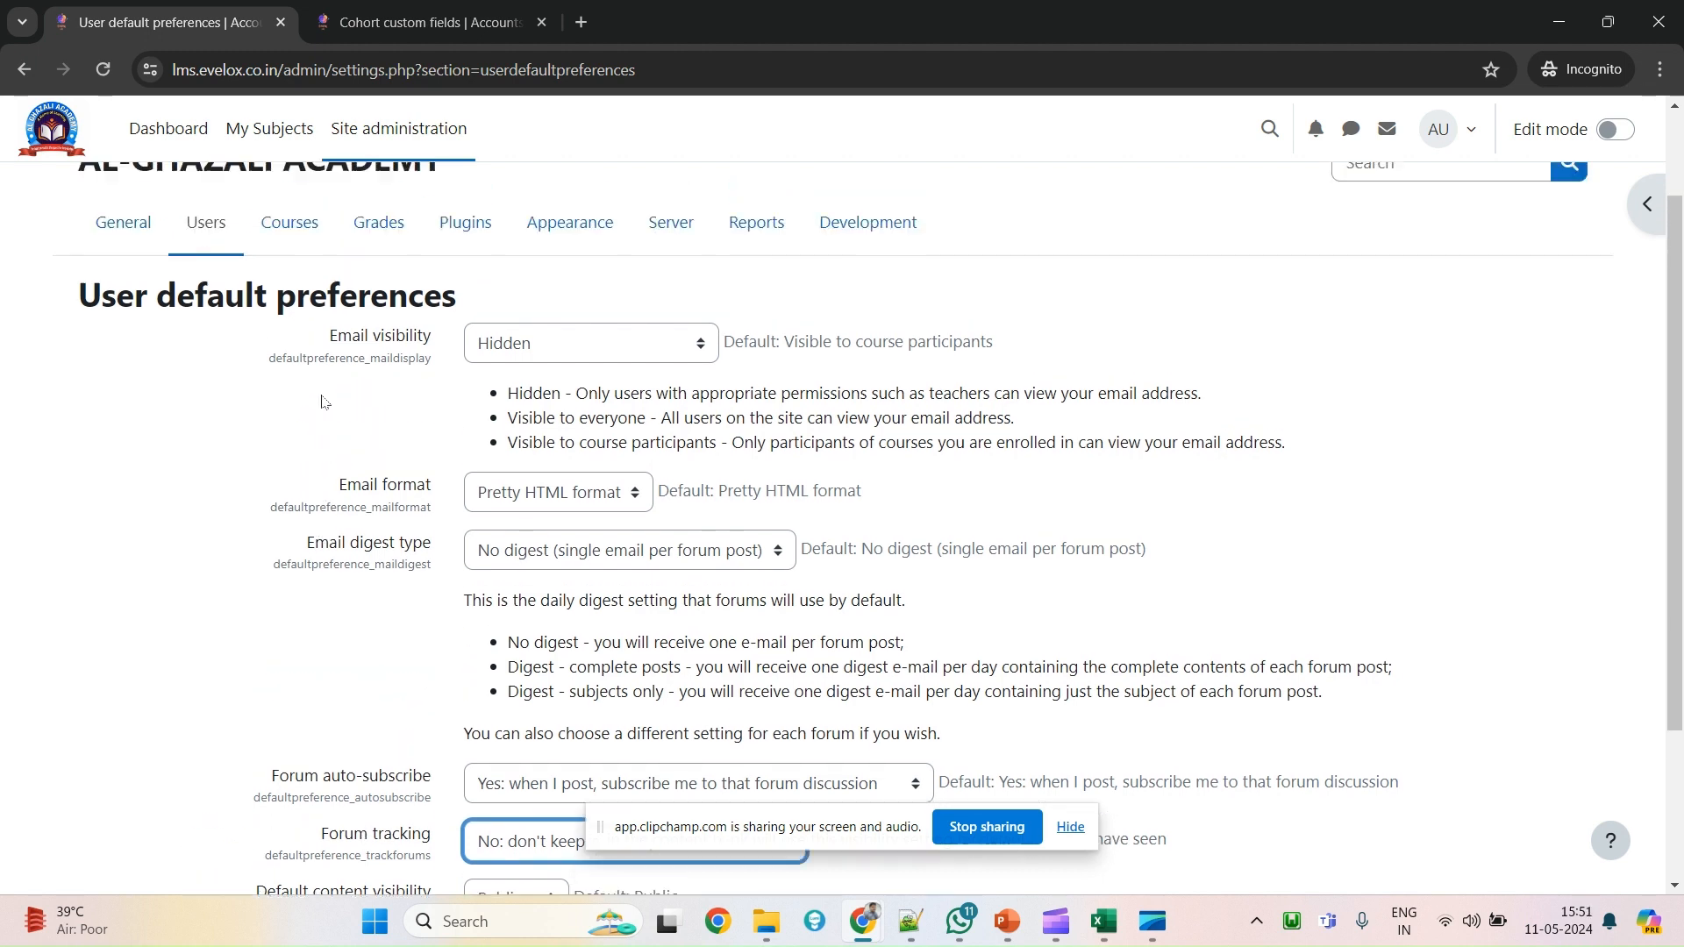
{"action": "scroll", "coordinate": [619, 688], "scroll_direction": "down", "scroll_amount": 1}
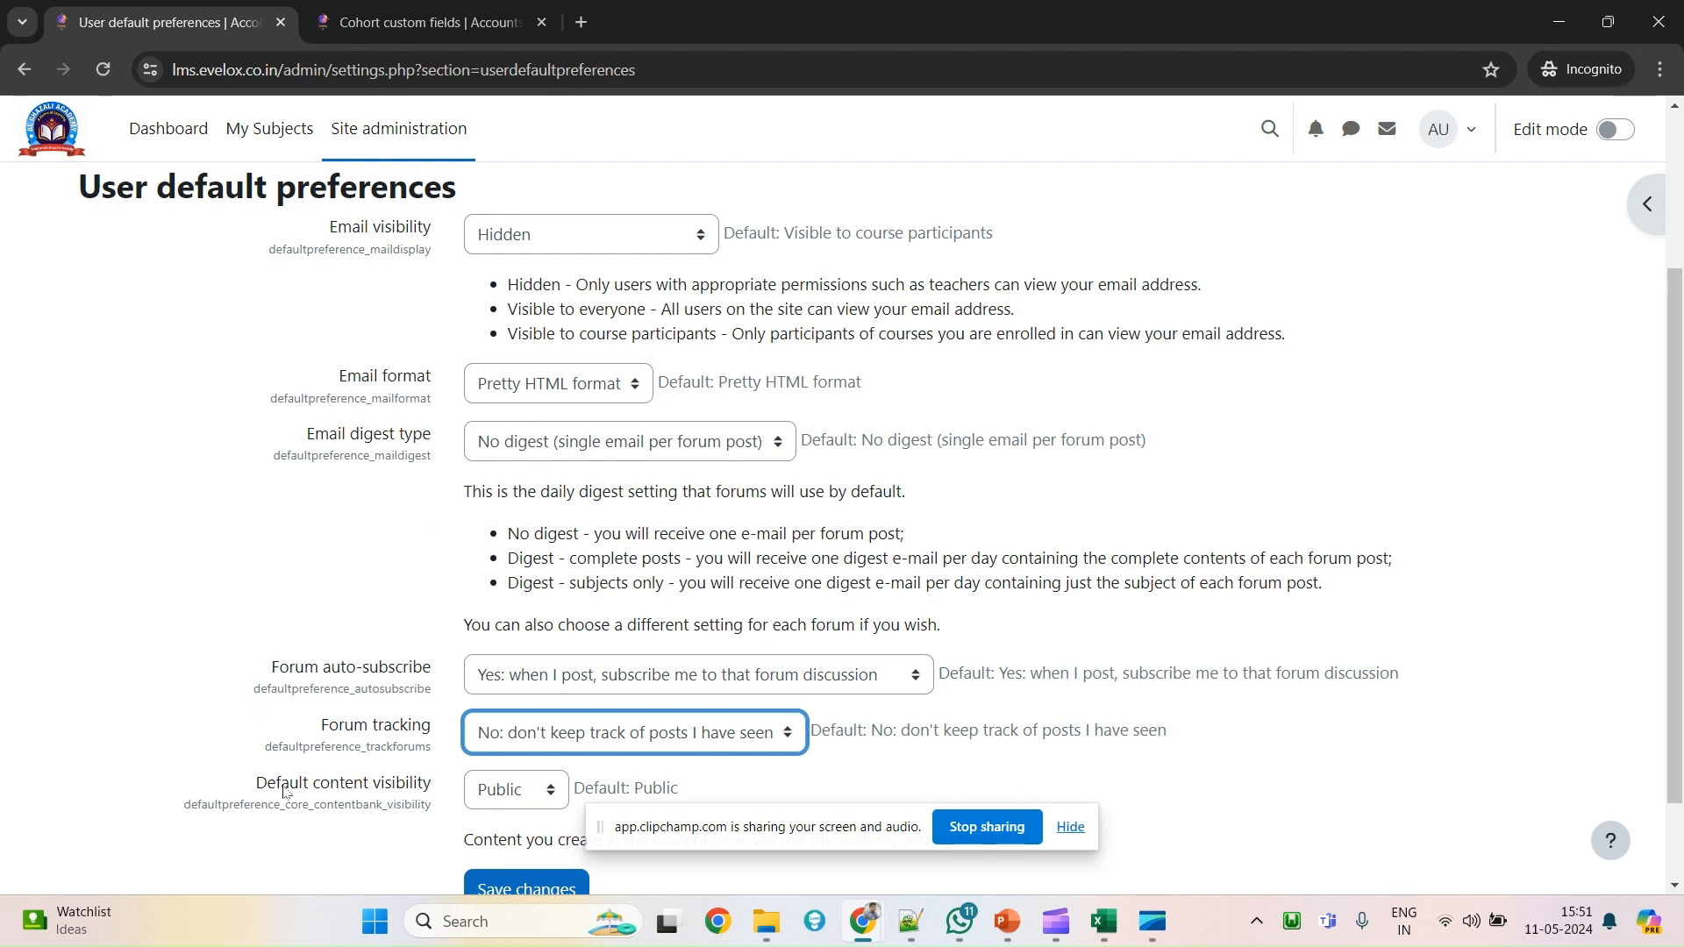
Leave User default preferences without saving, back to the Users page, and highlight the Accounts links.
{"action": "scroll", "coordinate": [264, 667], "scroll_direction": "up", "scroll_amount": 3}
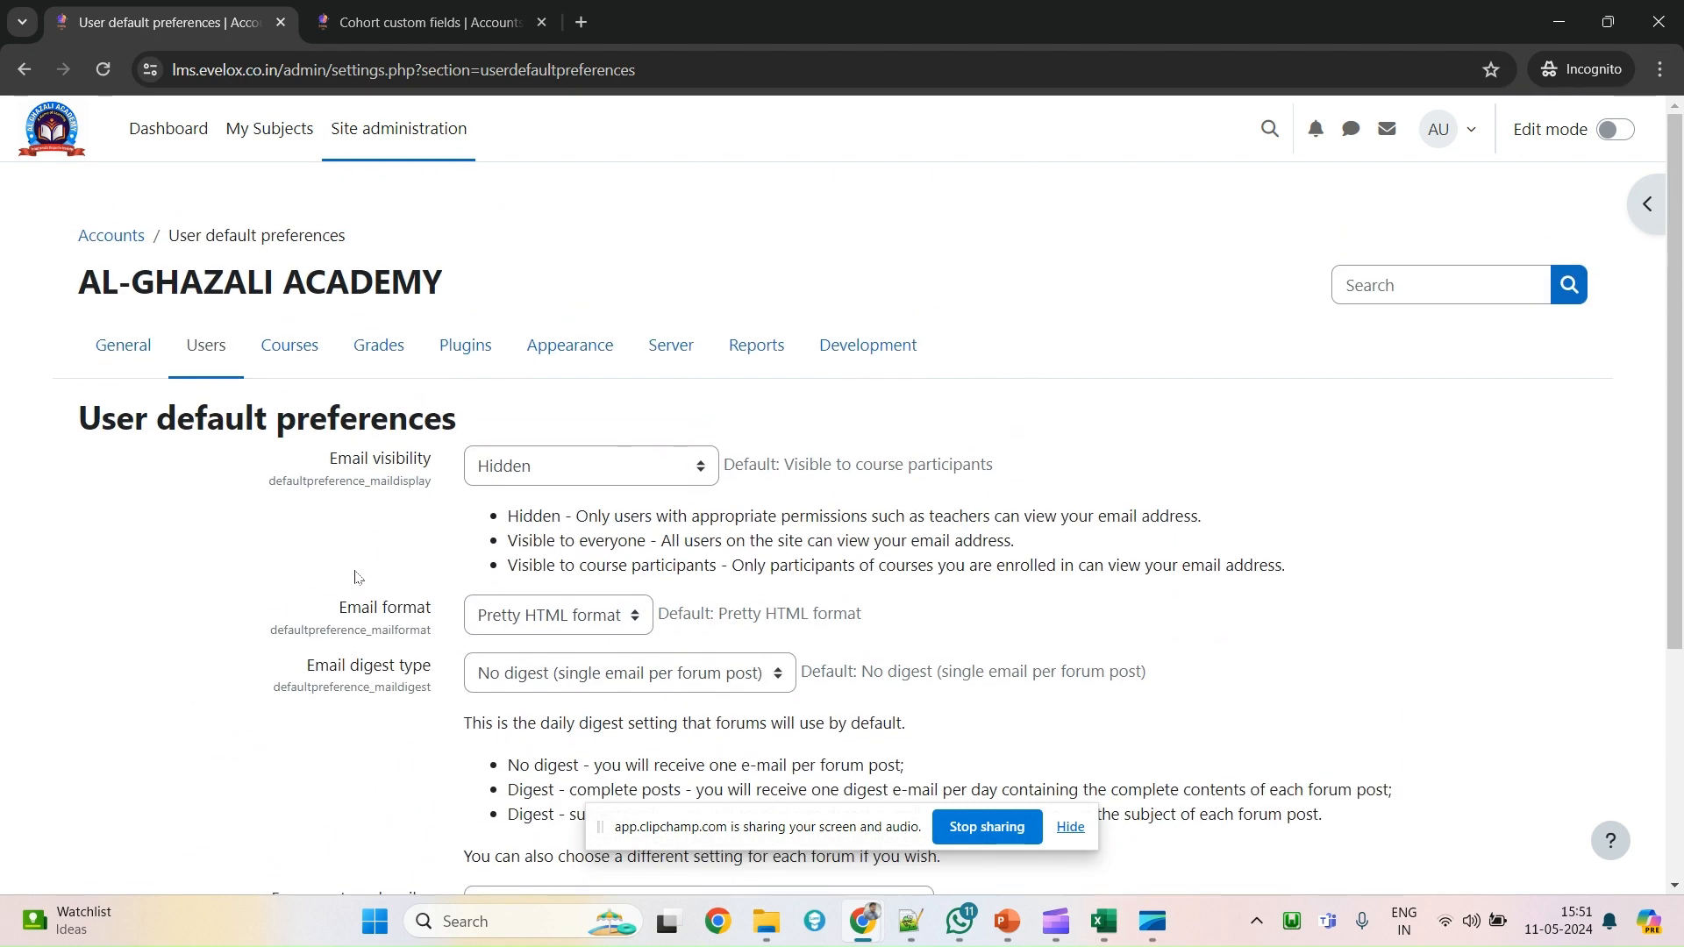
{"action": "left_click", "coordinate": [204, 348]}
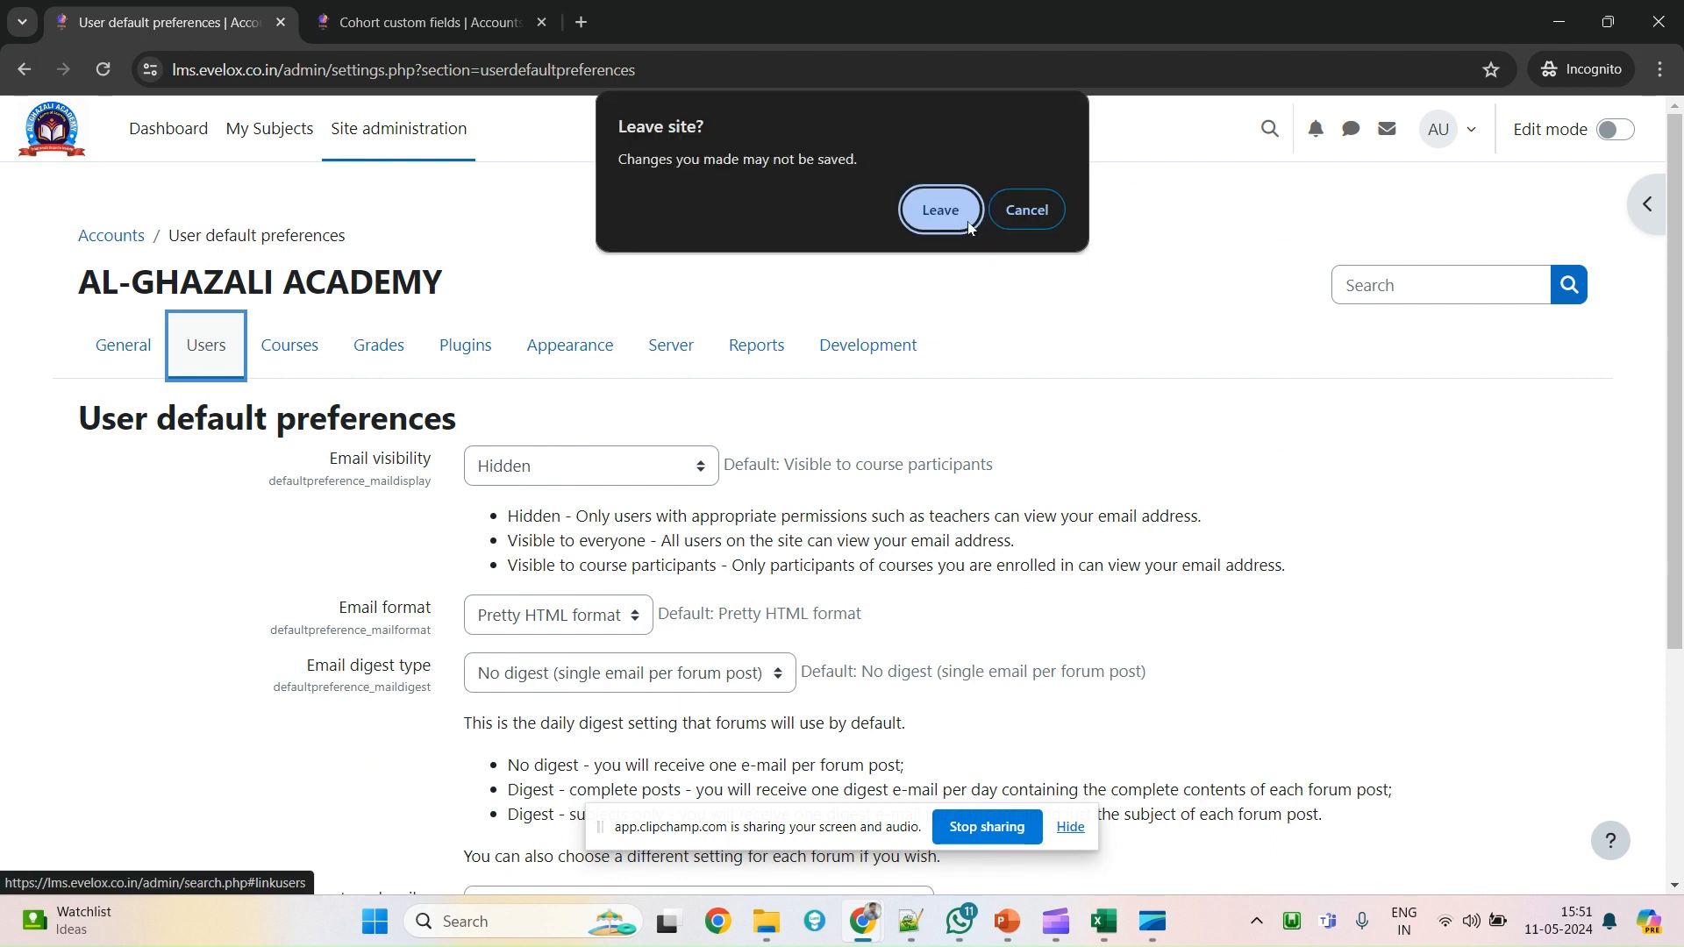
{"action": "left_click", "coordinate": [941, 211]}
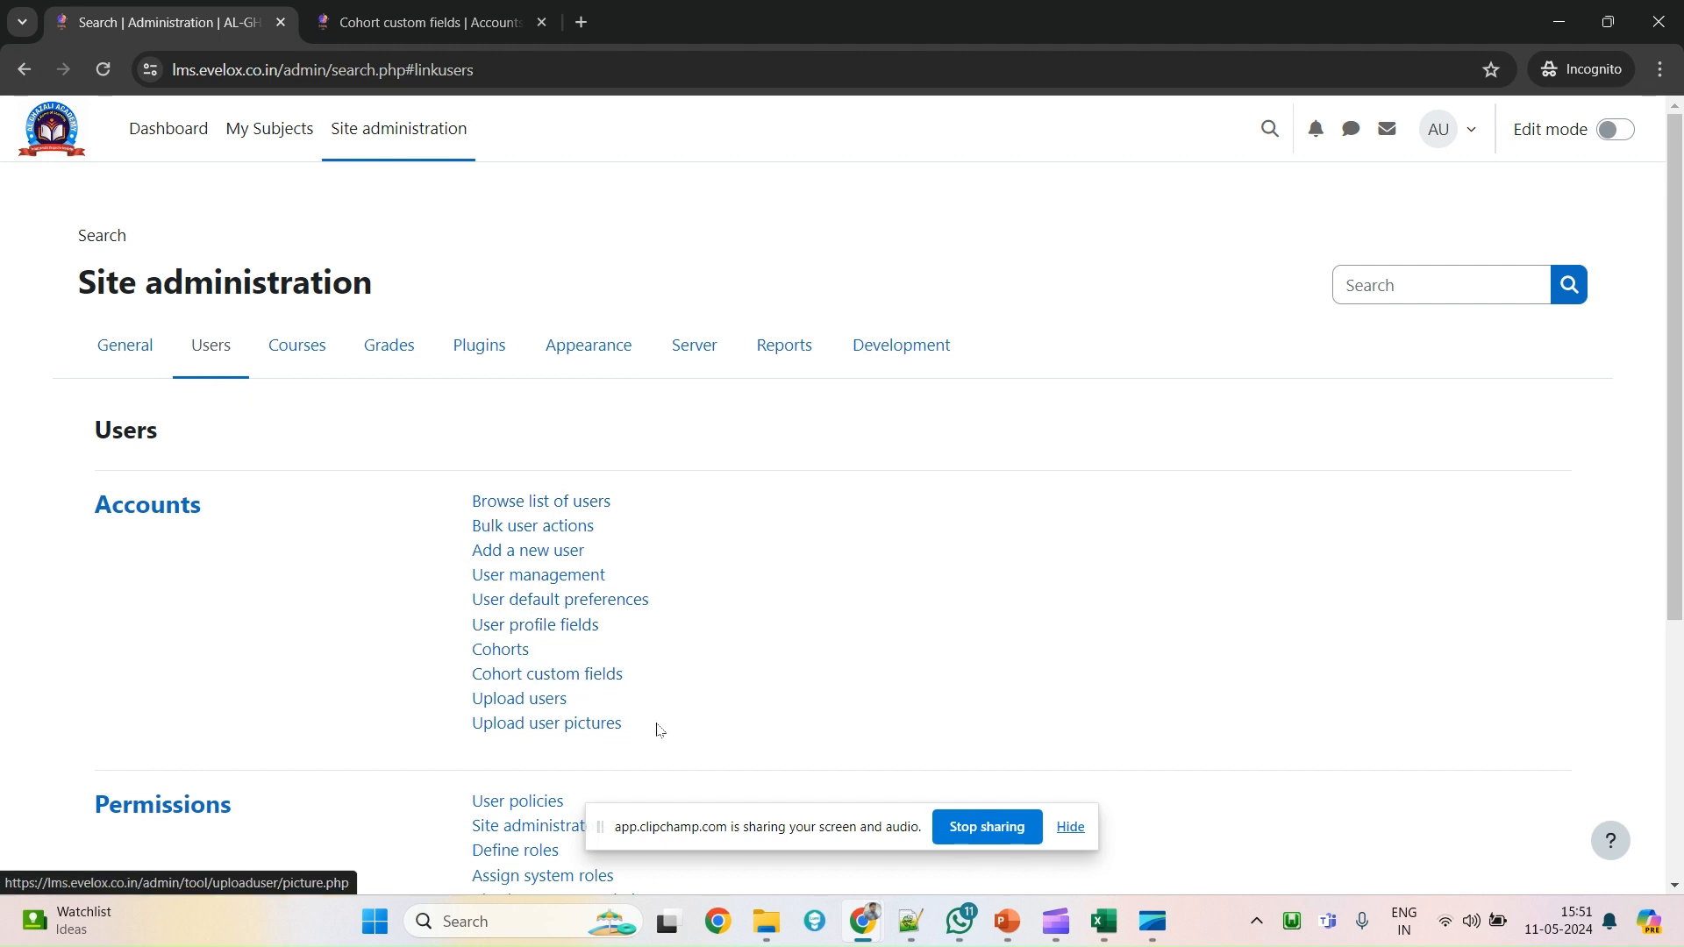
{"action": "left_click_drag", "start_coordinate": [658, 727], "coordinate": [474, 519]}
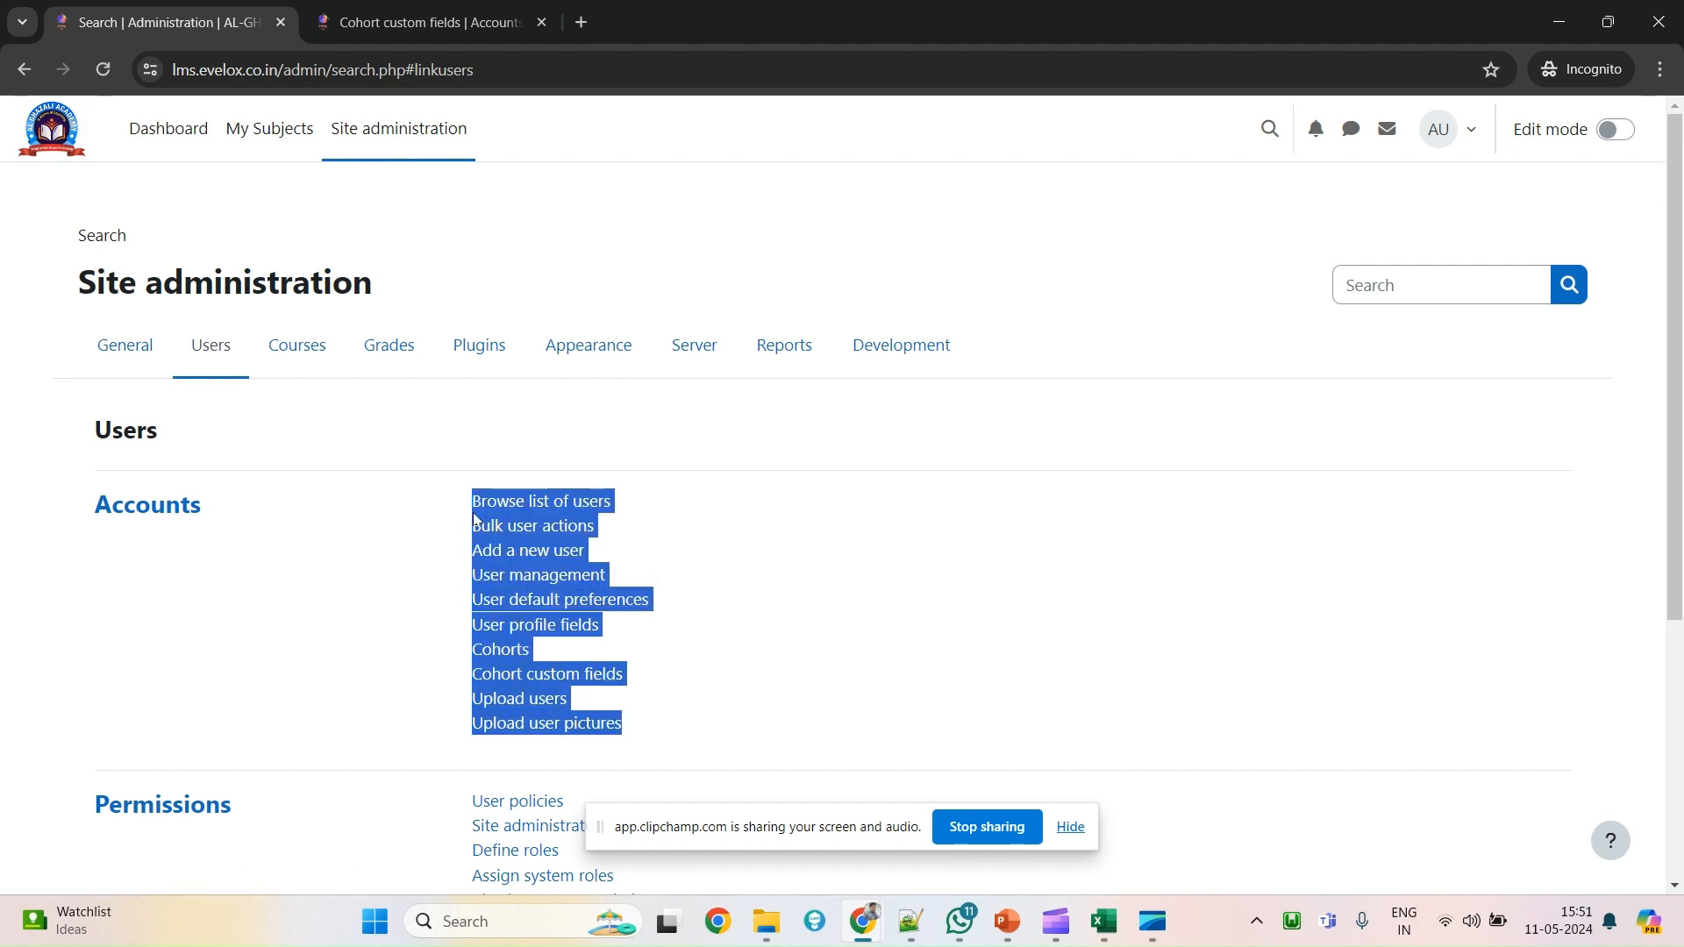
{"action": "left_click", "coordinate": [346, 583]}
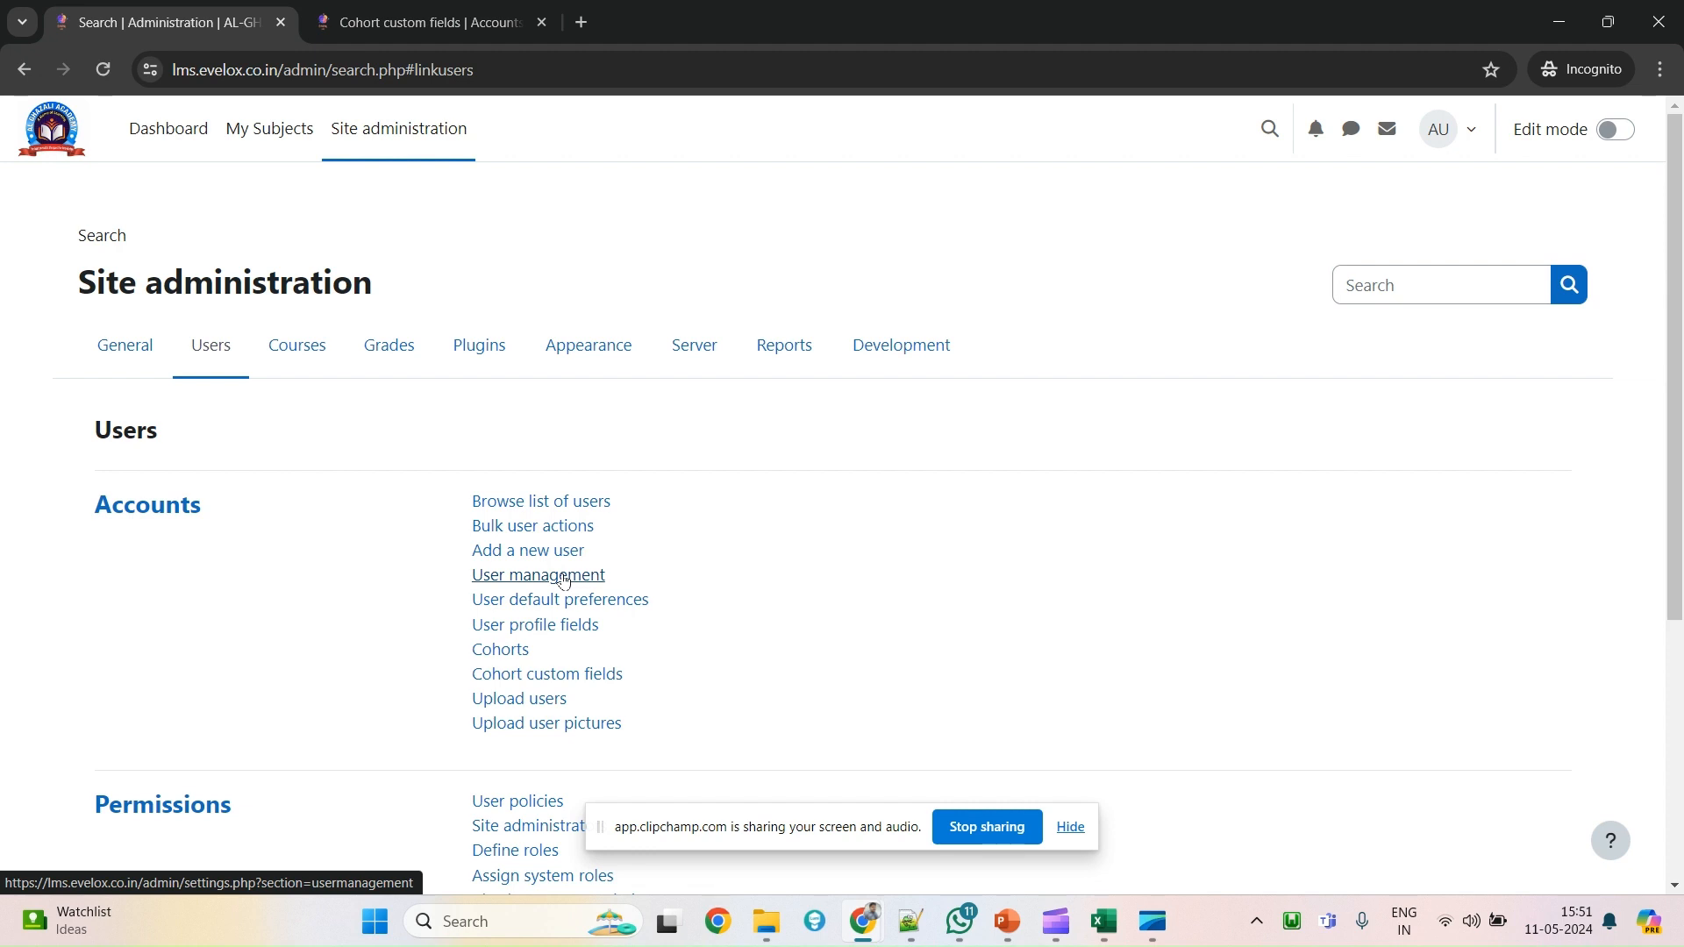
Open the User management settings and note the Browse list of users mention.
{"action": "left_click", "coordinate": [564, 581]}
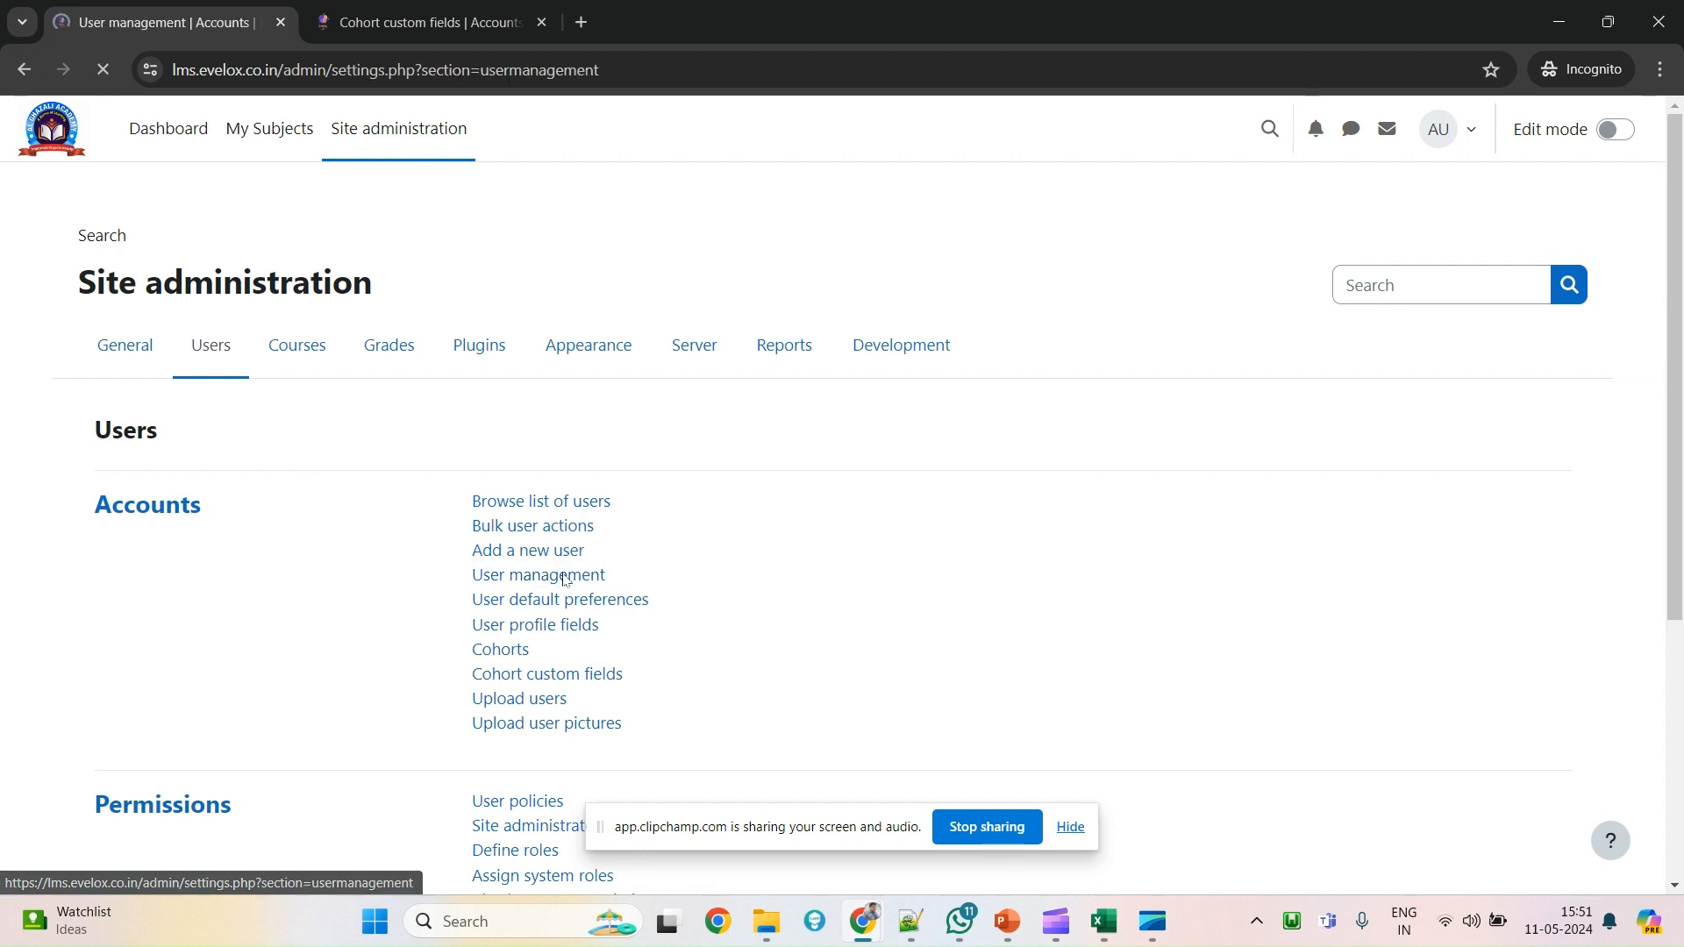
{"action": "scroll", "coordinate": [557, 582], "scroll_direction": "down", "scroll_amount": 2}
{"action": "scroll", "coordinate": [558, 582], "scroll_direction": "up", "scroll_amount": 2}
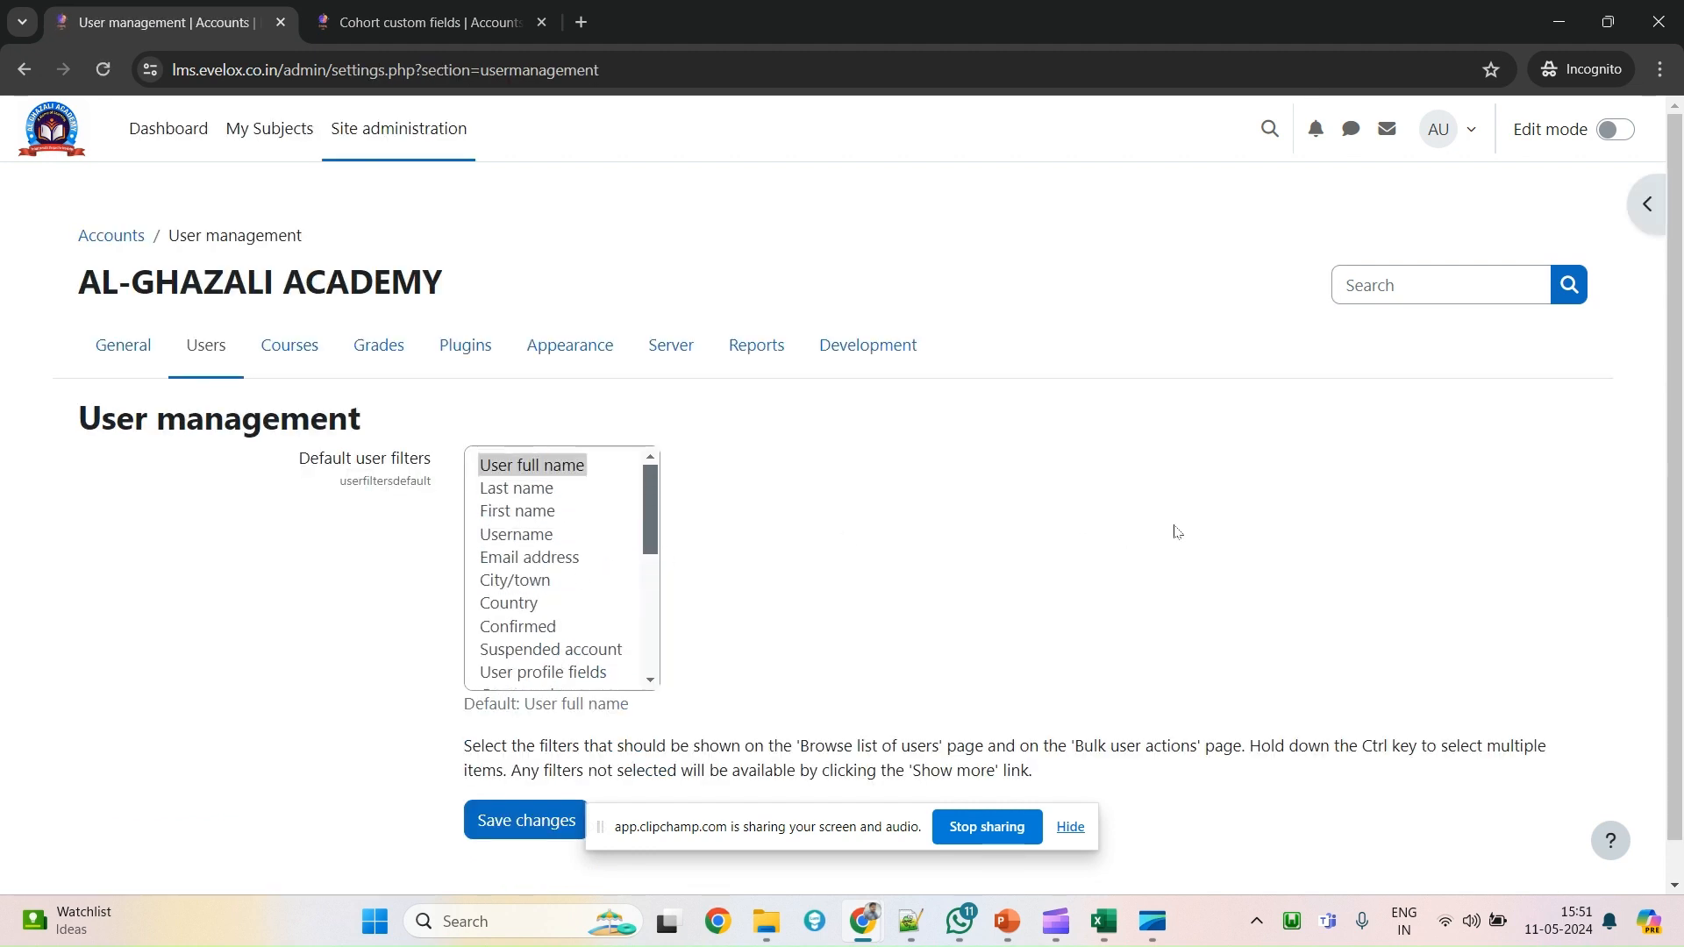
{"action": "scroll", "coordinate": [1177, 529], "scroll_direction": "down", "scroll_amount": 1}
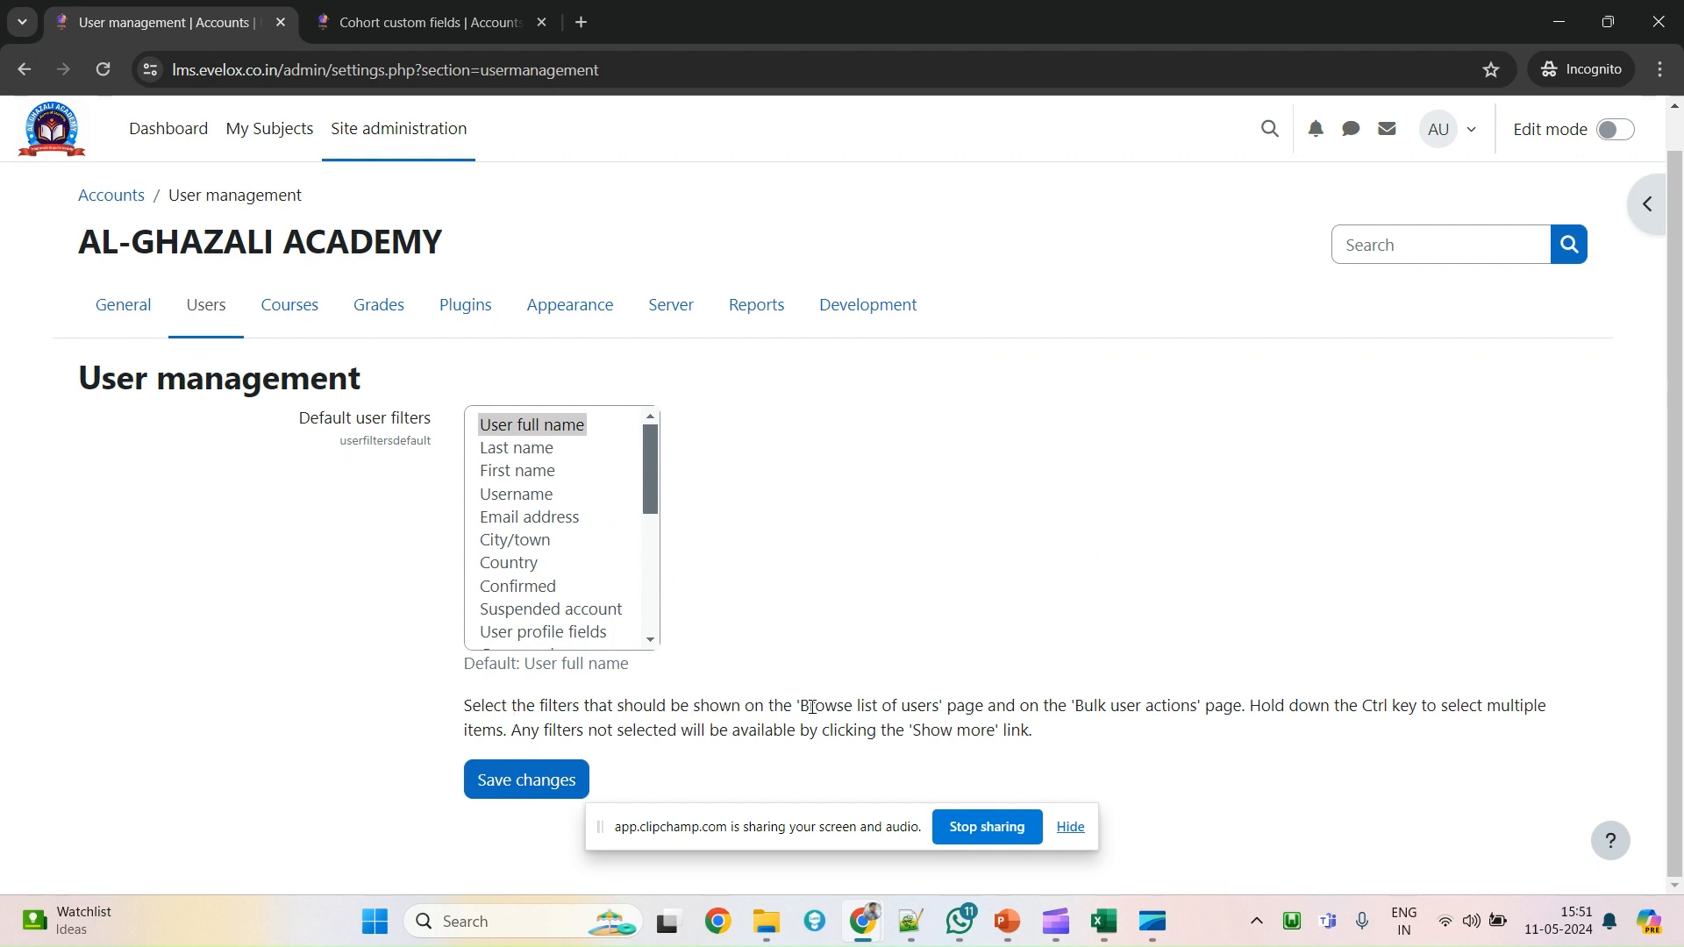
{"action": "left_click_drag", "start_coordinate": [812, 707], "coordinate": [917, 704]}
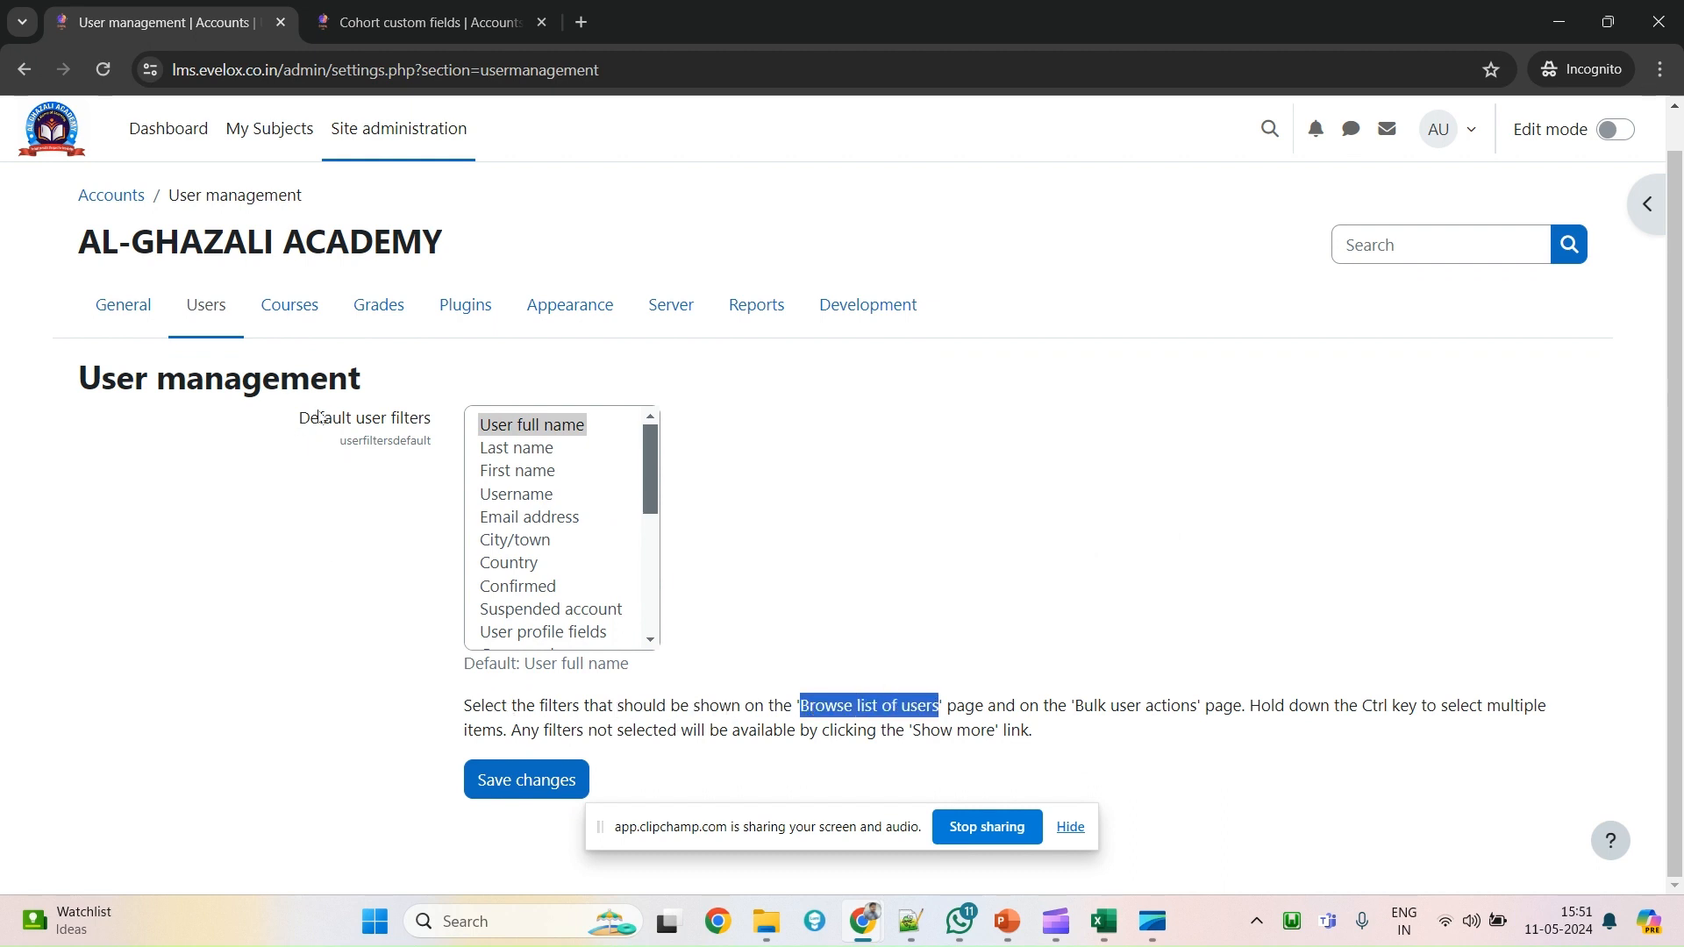
Close the Cohort custom fields tab and show Browse list of users, with 17 users, in a new tab.
{"action": "left_click", "coordinate": [204, 314], "text": "ctrl"}
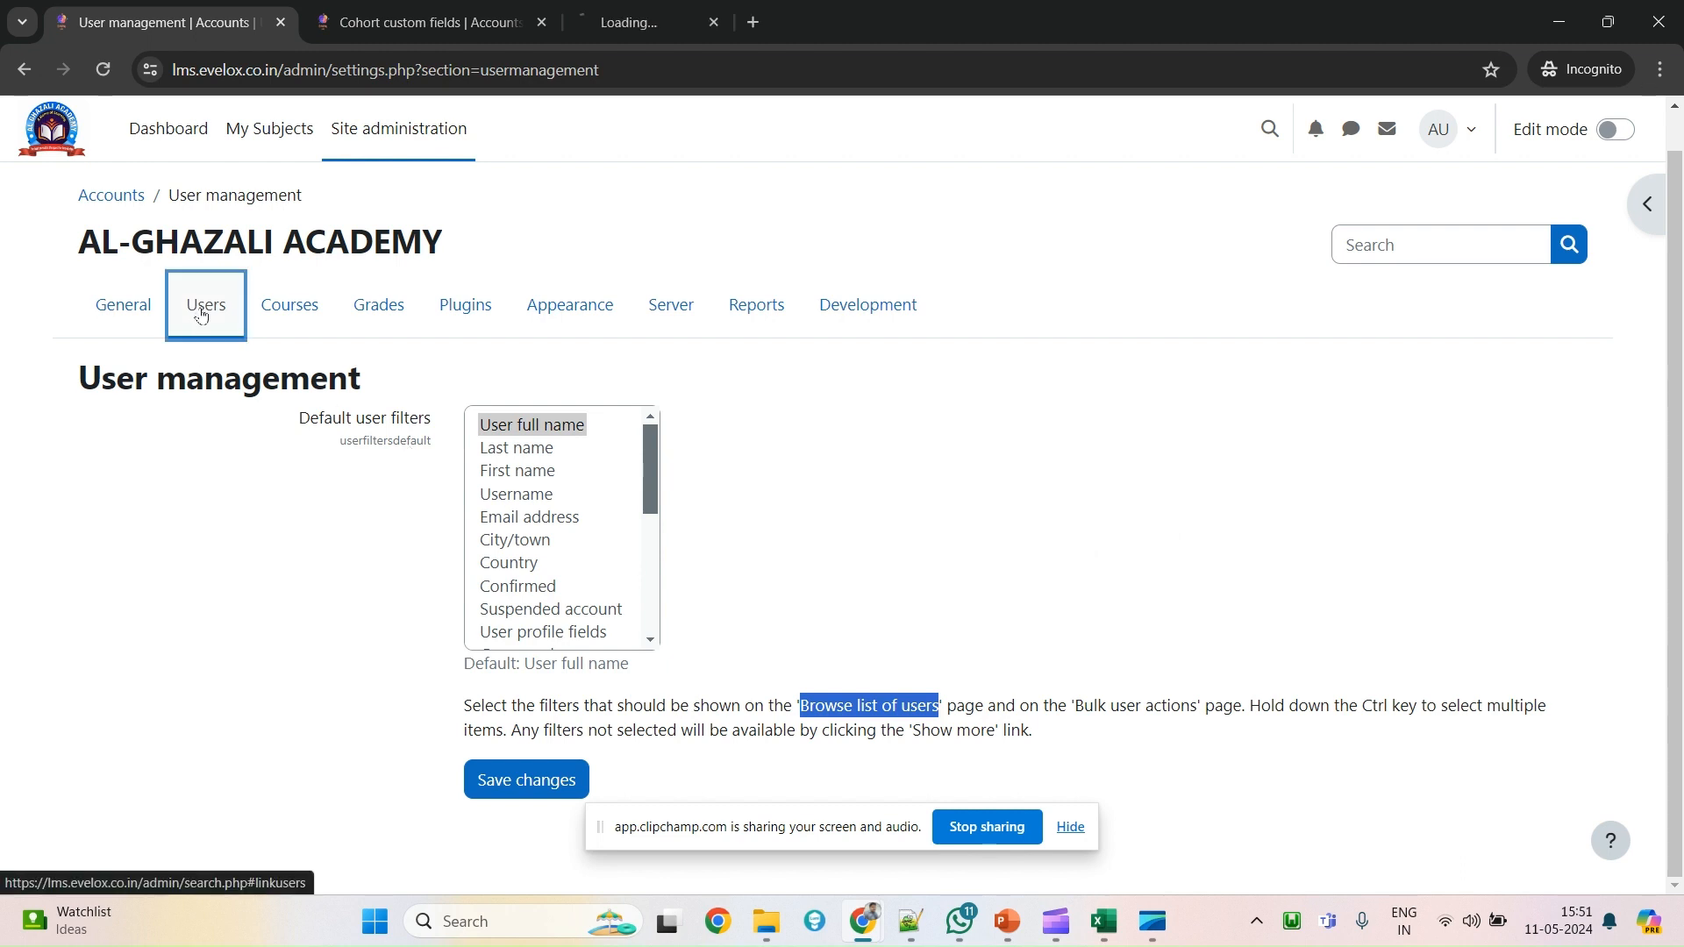
{"action": "left_click", "coordinate": [541, 22]}
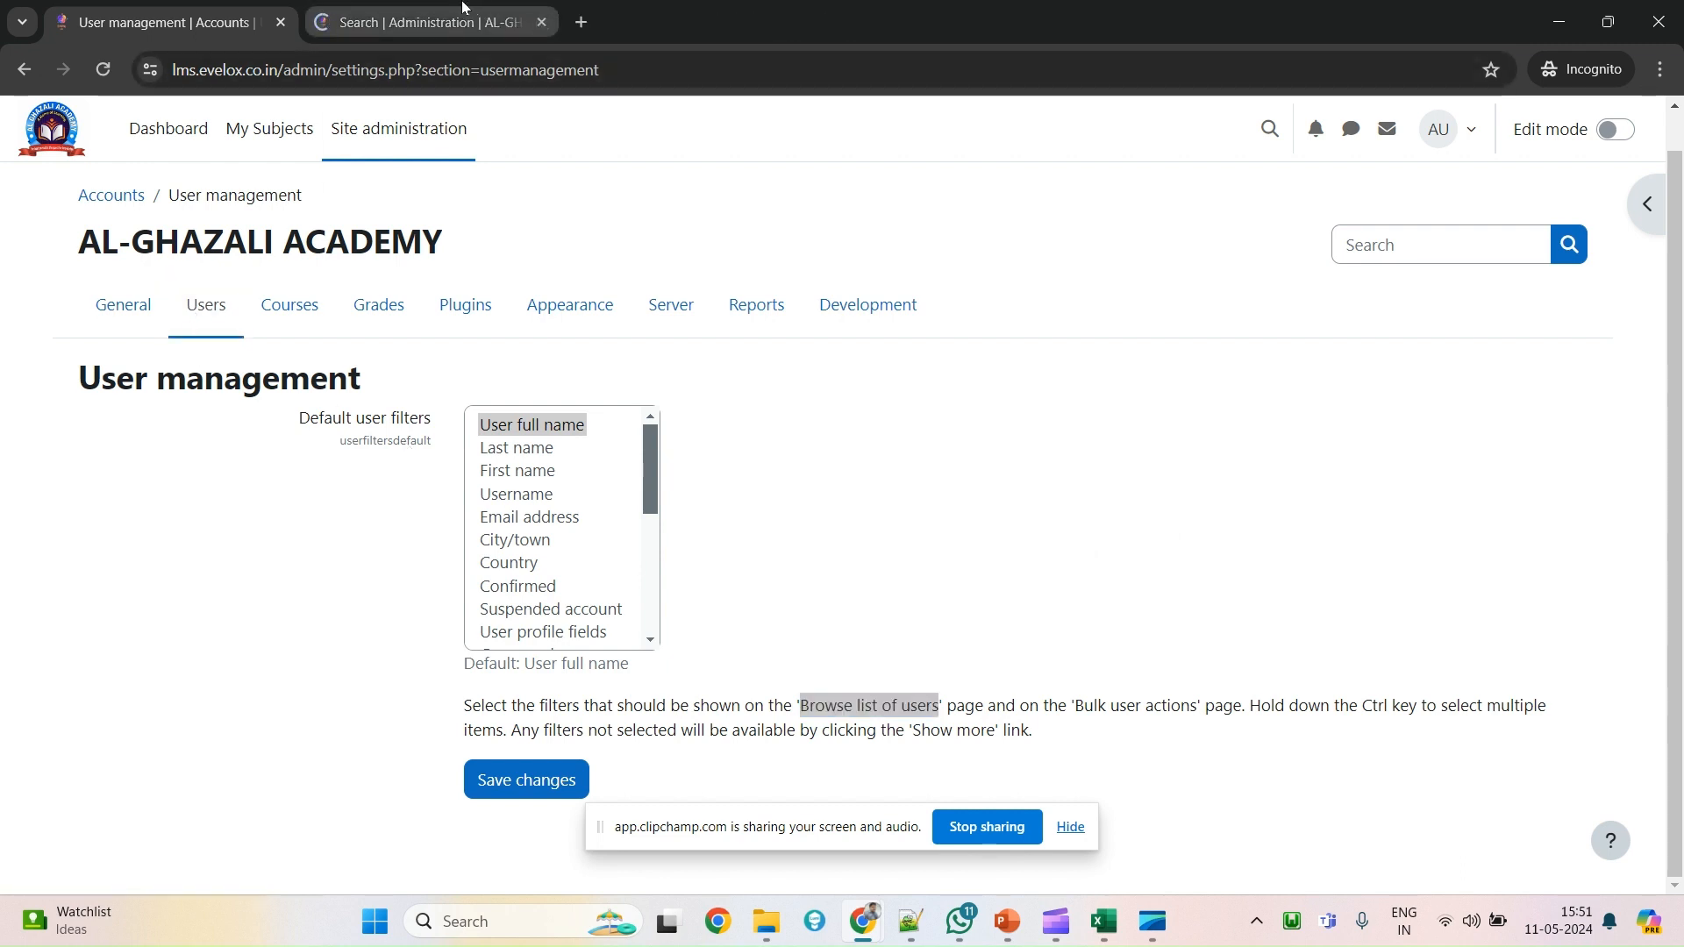
{"action": "left_click", "coordinate": [491, 23]}
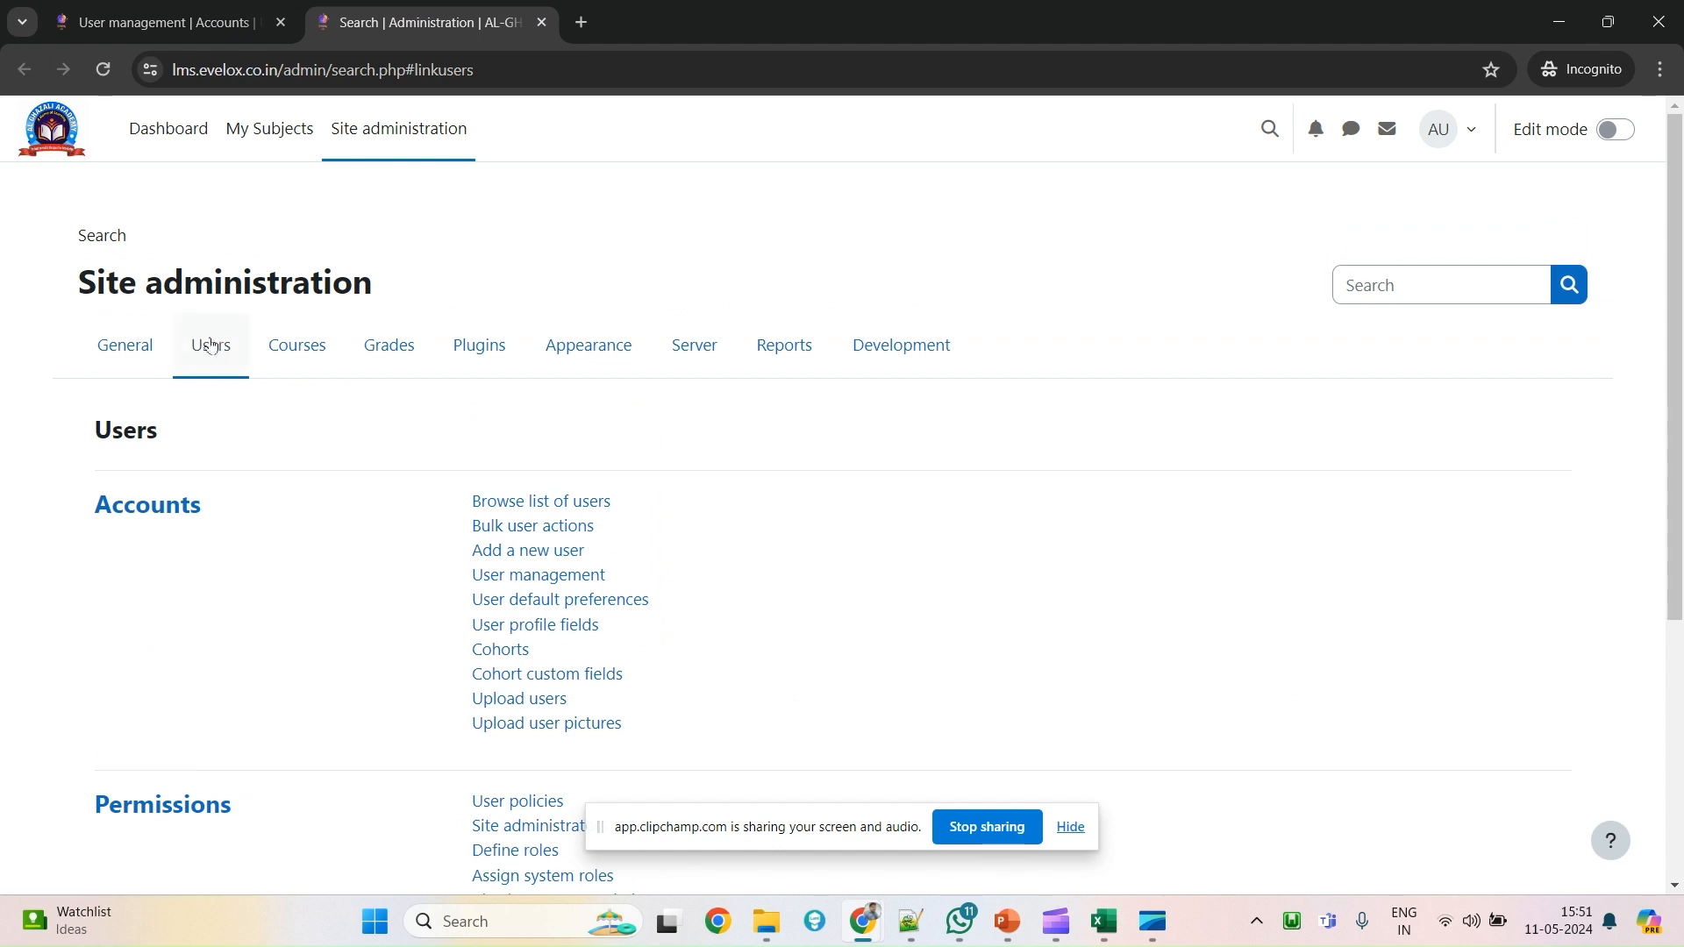
{"action": "left_click", "coordinate": [514, 509]}
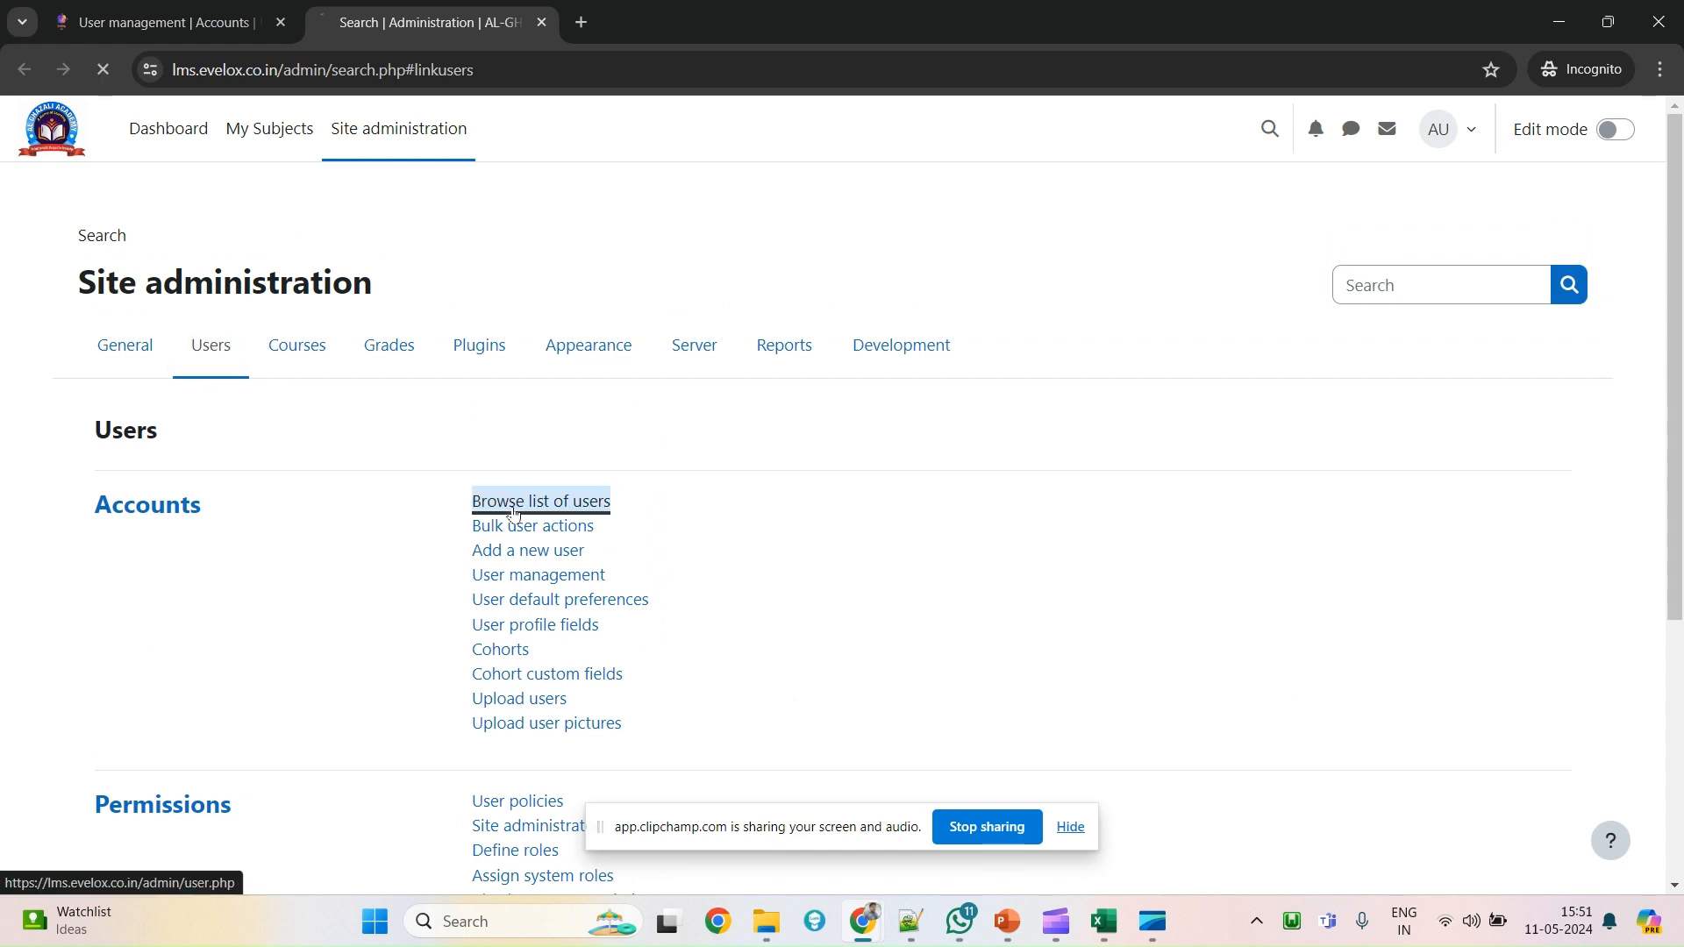
{"action": "scroll", "coordinate": [105, 524], "scroll_direction": "down", "scroll_amount": 2}
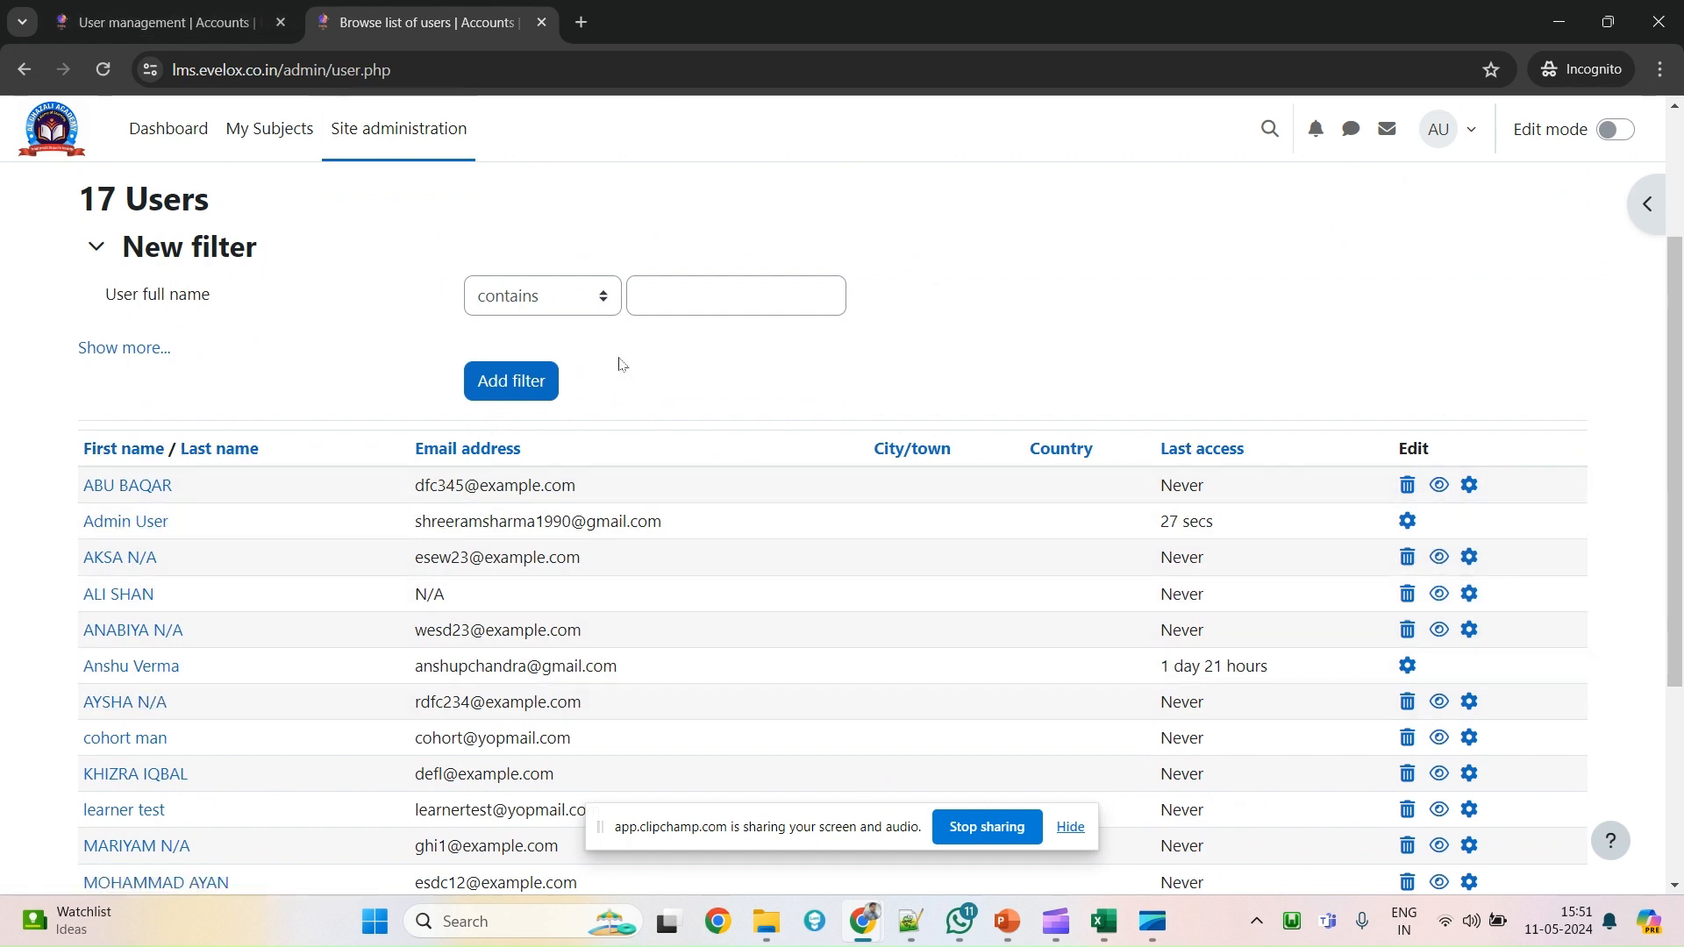
Select User full name through Email address in the Default user filters list.
{"action": "left_click", "coordinate": [200, 13]}
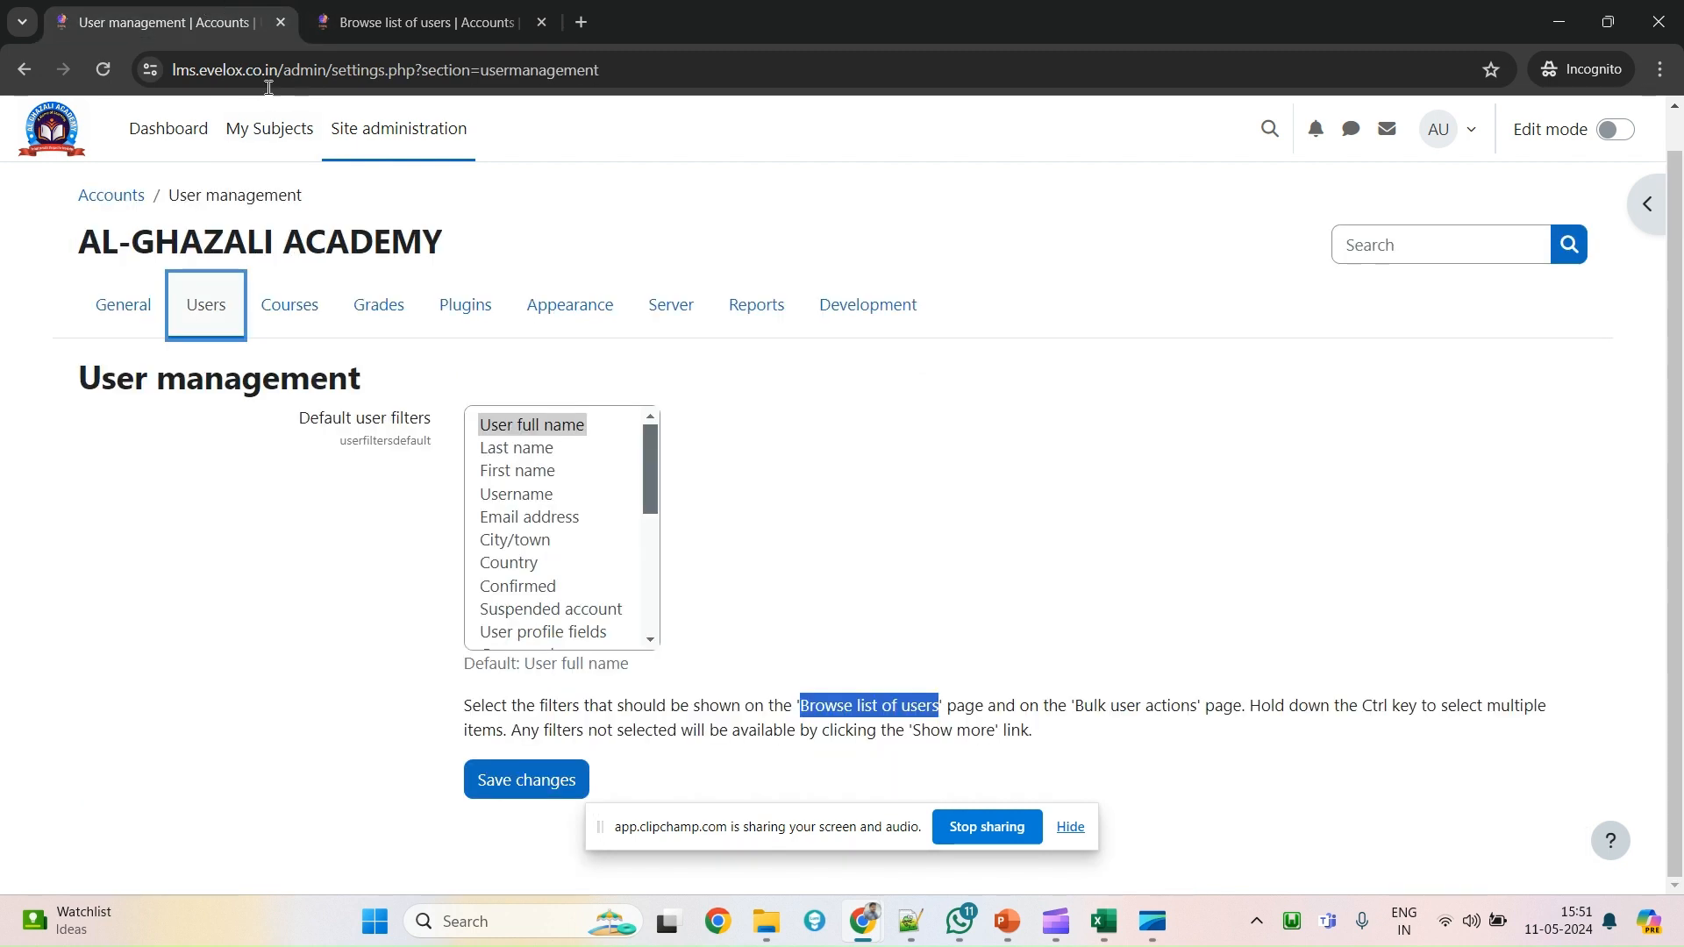
{"action": "left_click", "coordinate": [524, 452]}
{"action": "scroll", "coordinate": [439, 551], "scroll_direction": "up", "scroll_amount": 1}
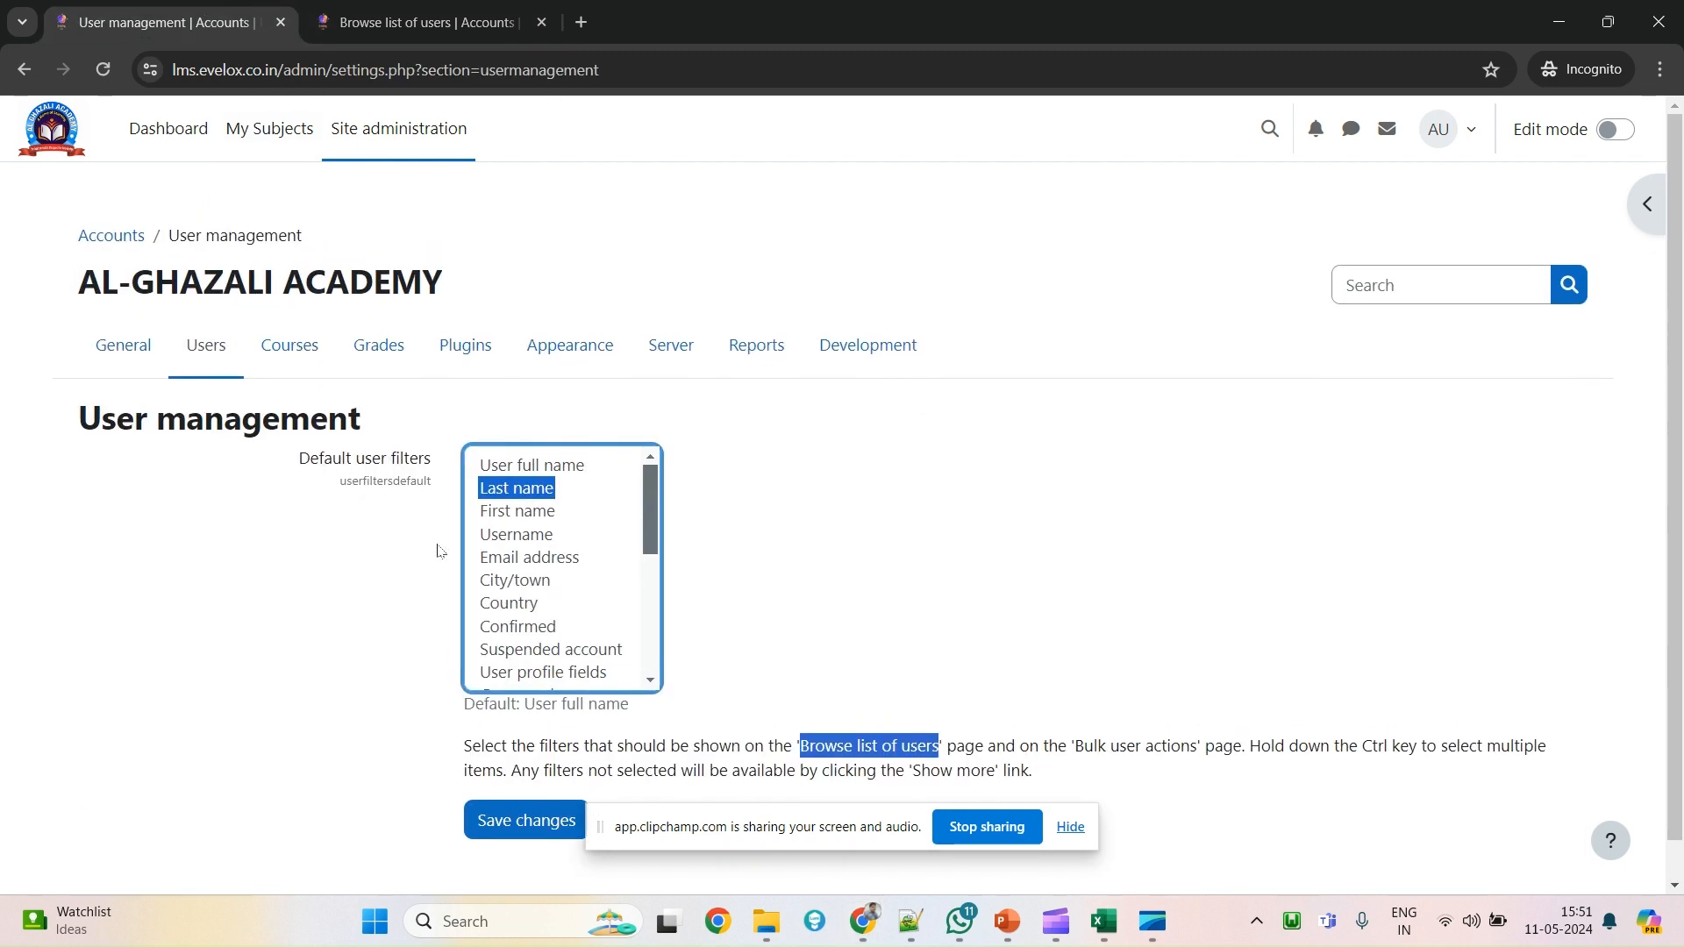
{"action": "left_click", "coordinate": [556, 466]}
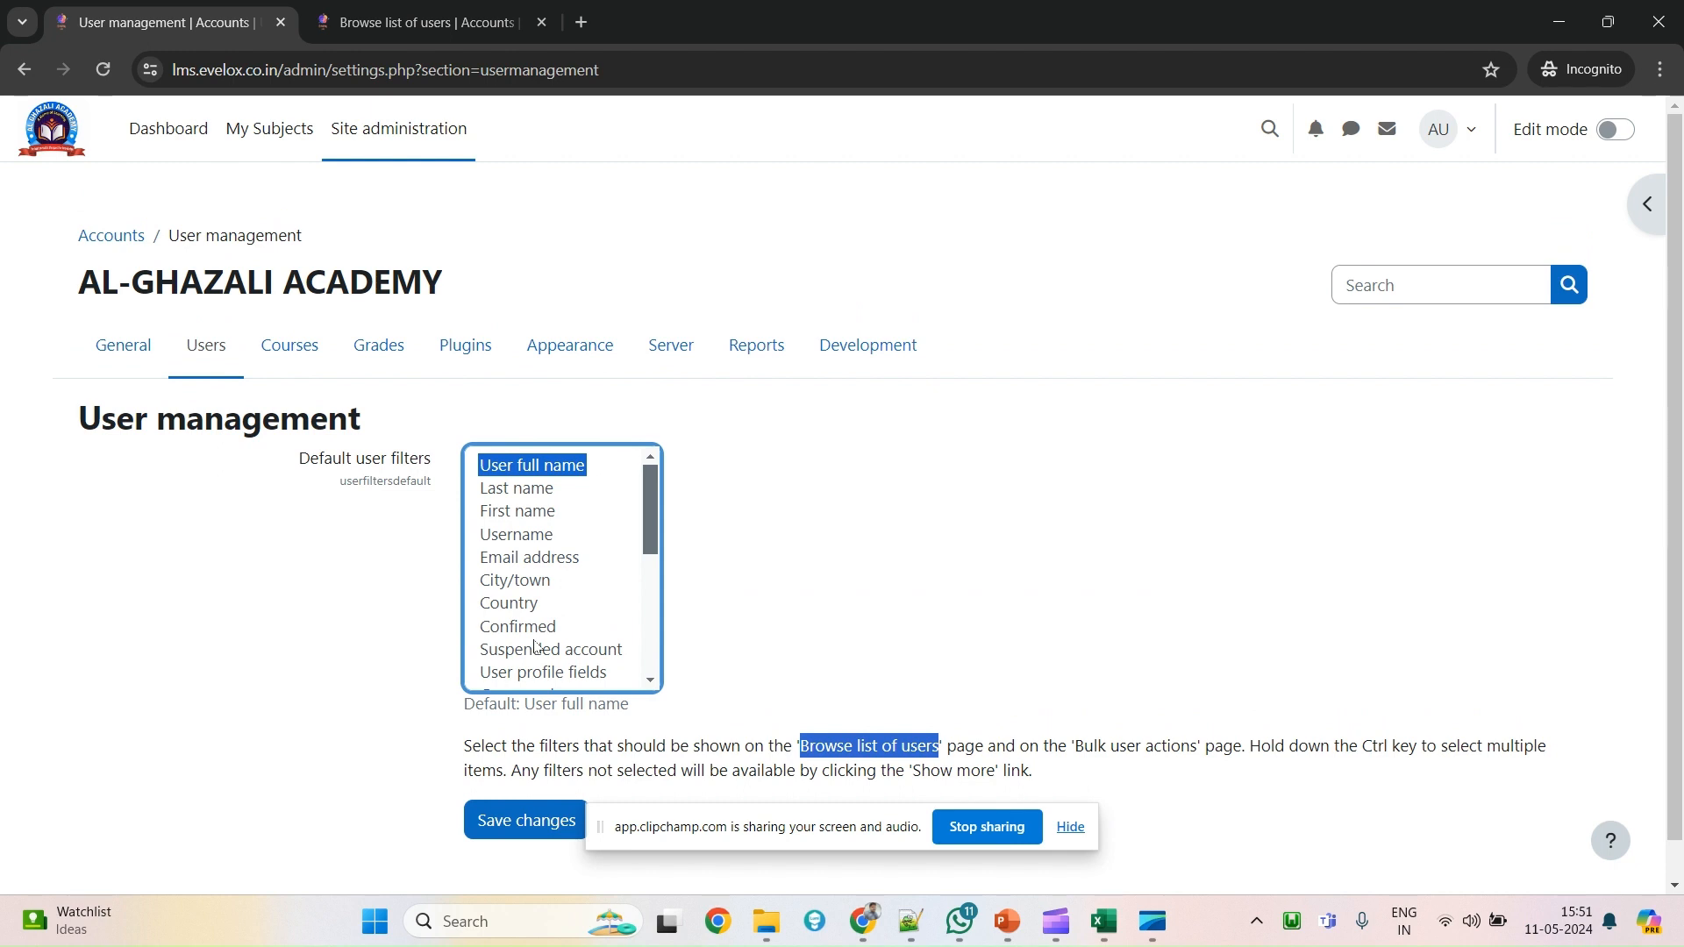
{"action": "left_click", "coordinate": [538, 518], "text": "shift"}
{"action": "left_click", "coordinate": [540, 536], "text": "shift"}
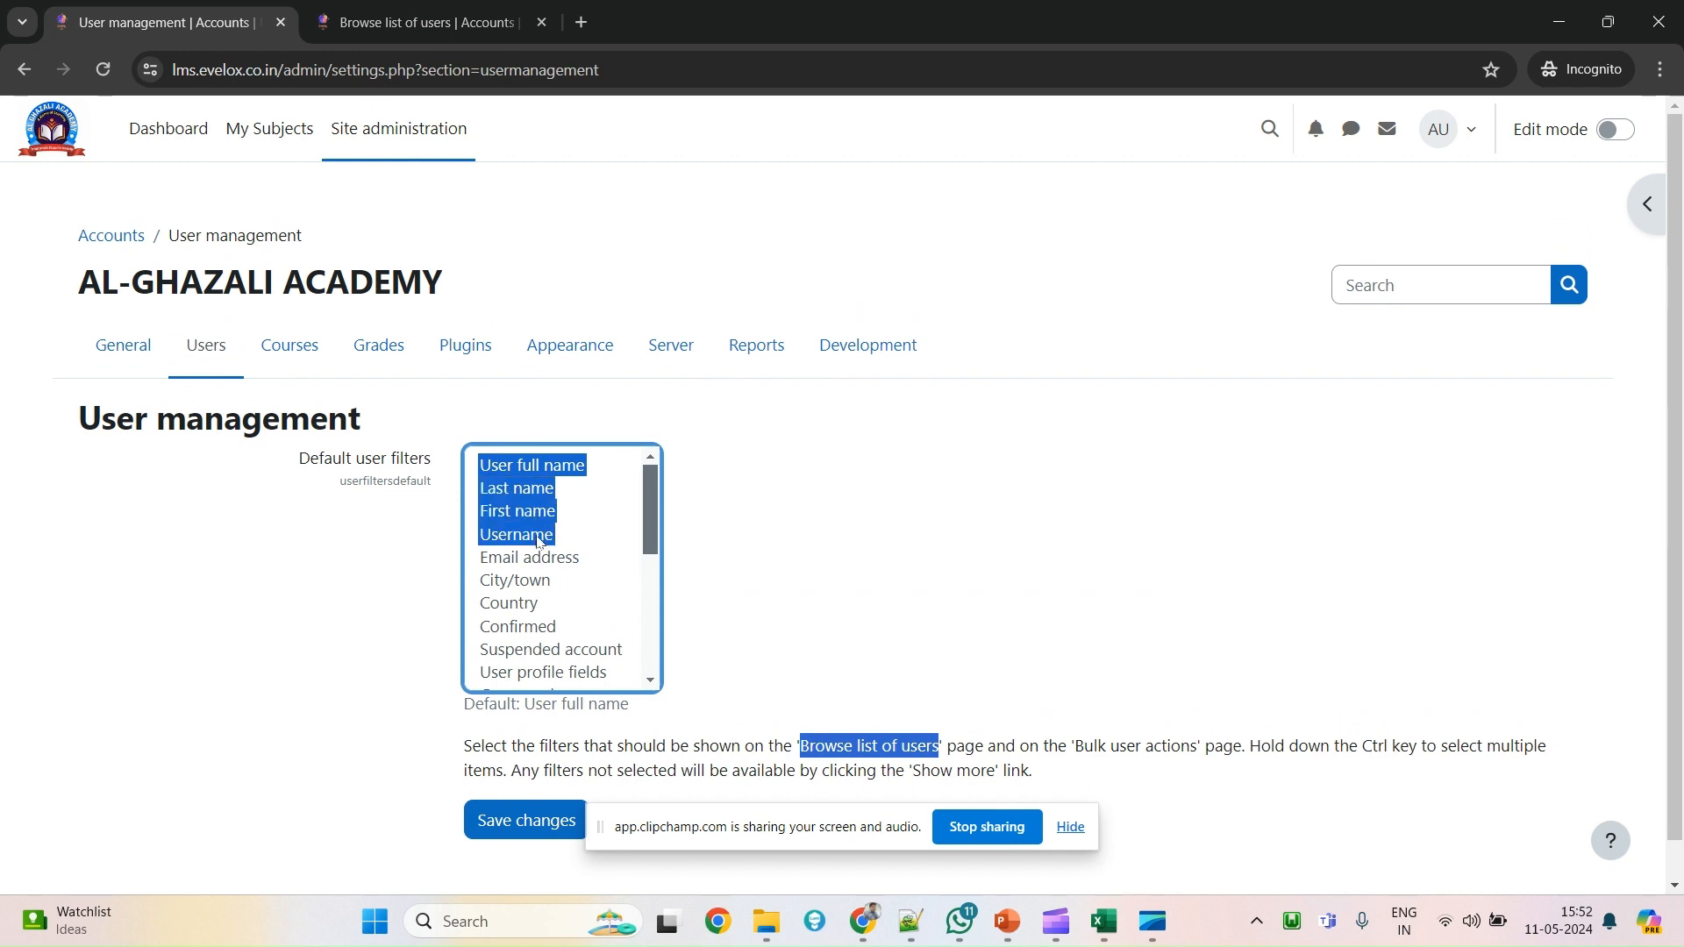
{"action": "left_click", "coordinate": [533, 518], "text": "shift"}
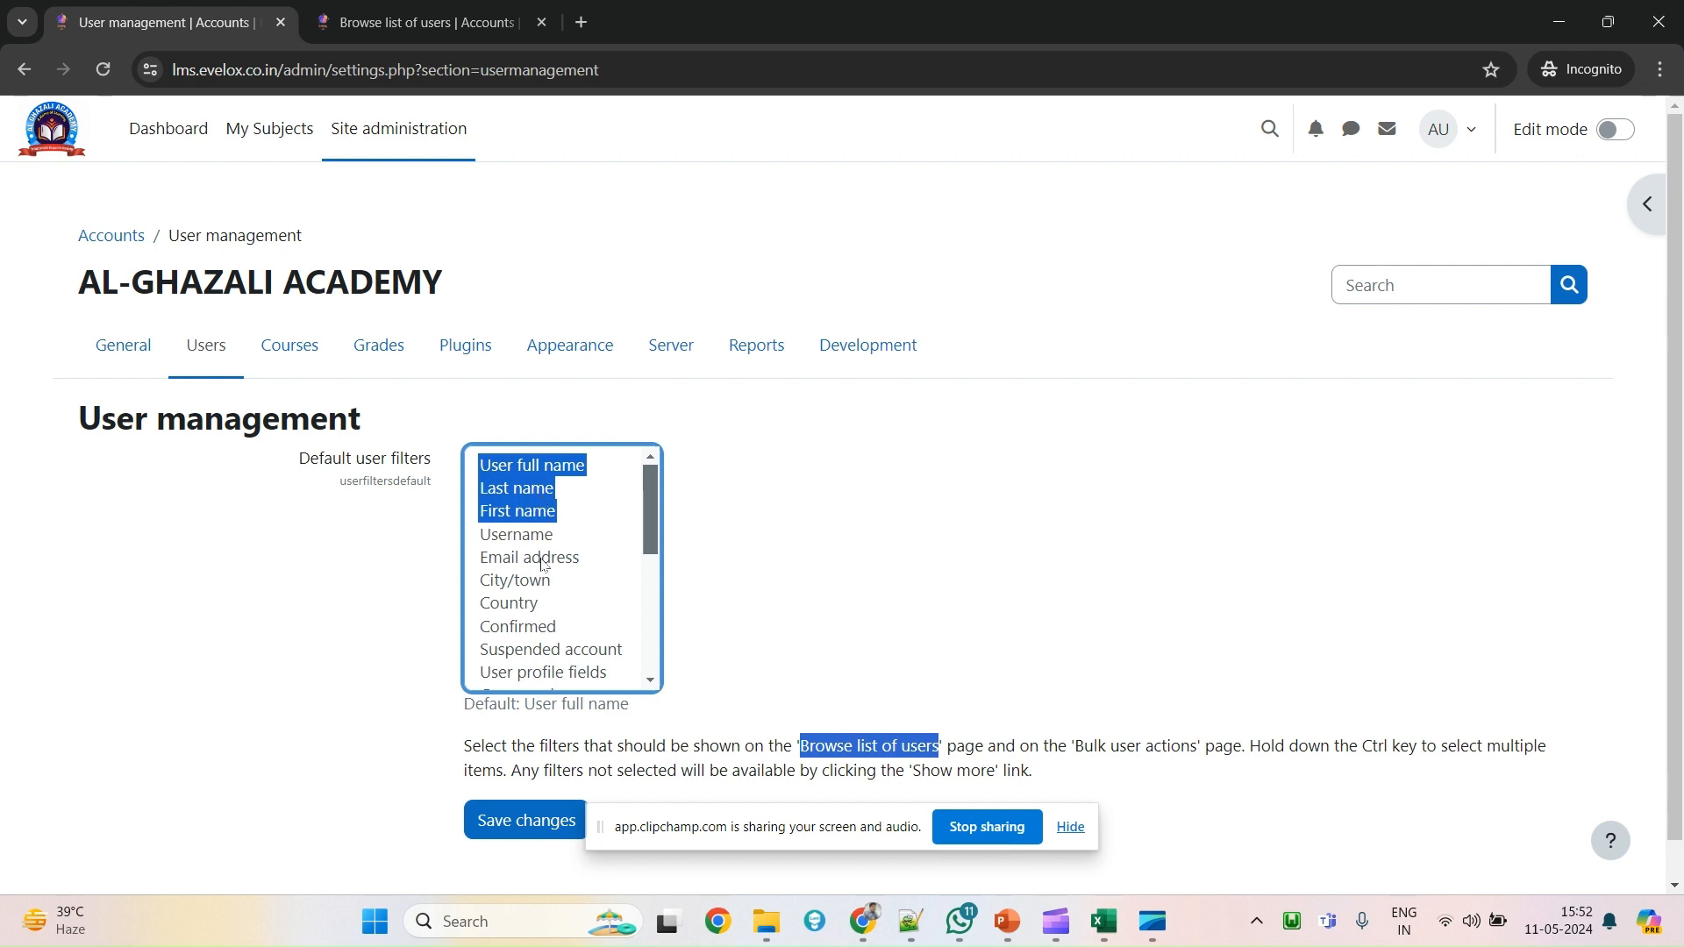
{"action": "left_click", "coordinate": [538, 537], "text": "shift"}
{"action": "left_click", "coordinate": [541, 560], "text": "shift"}
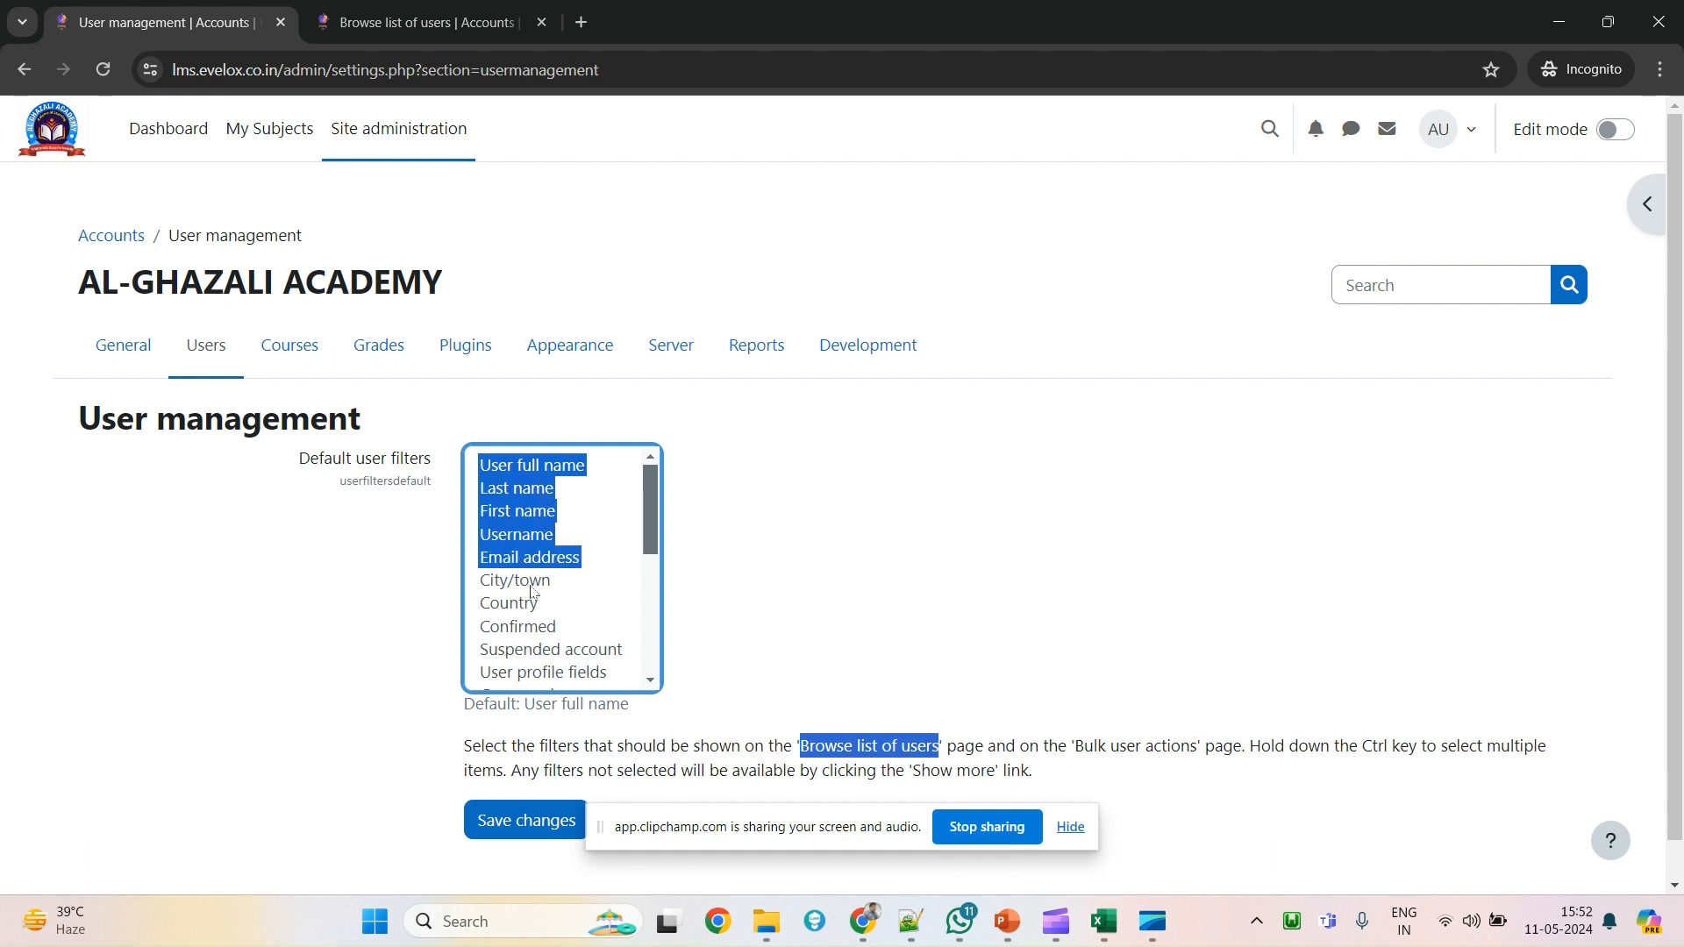
Add Time created to the selected default filters and save changes.
{"action": "scroll", "coordinate": [562, 657], "scroll_direction": "down", "scroll_amount": 3}
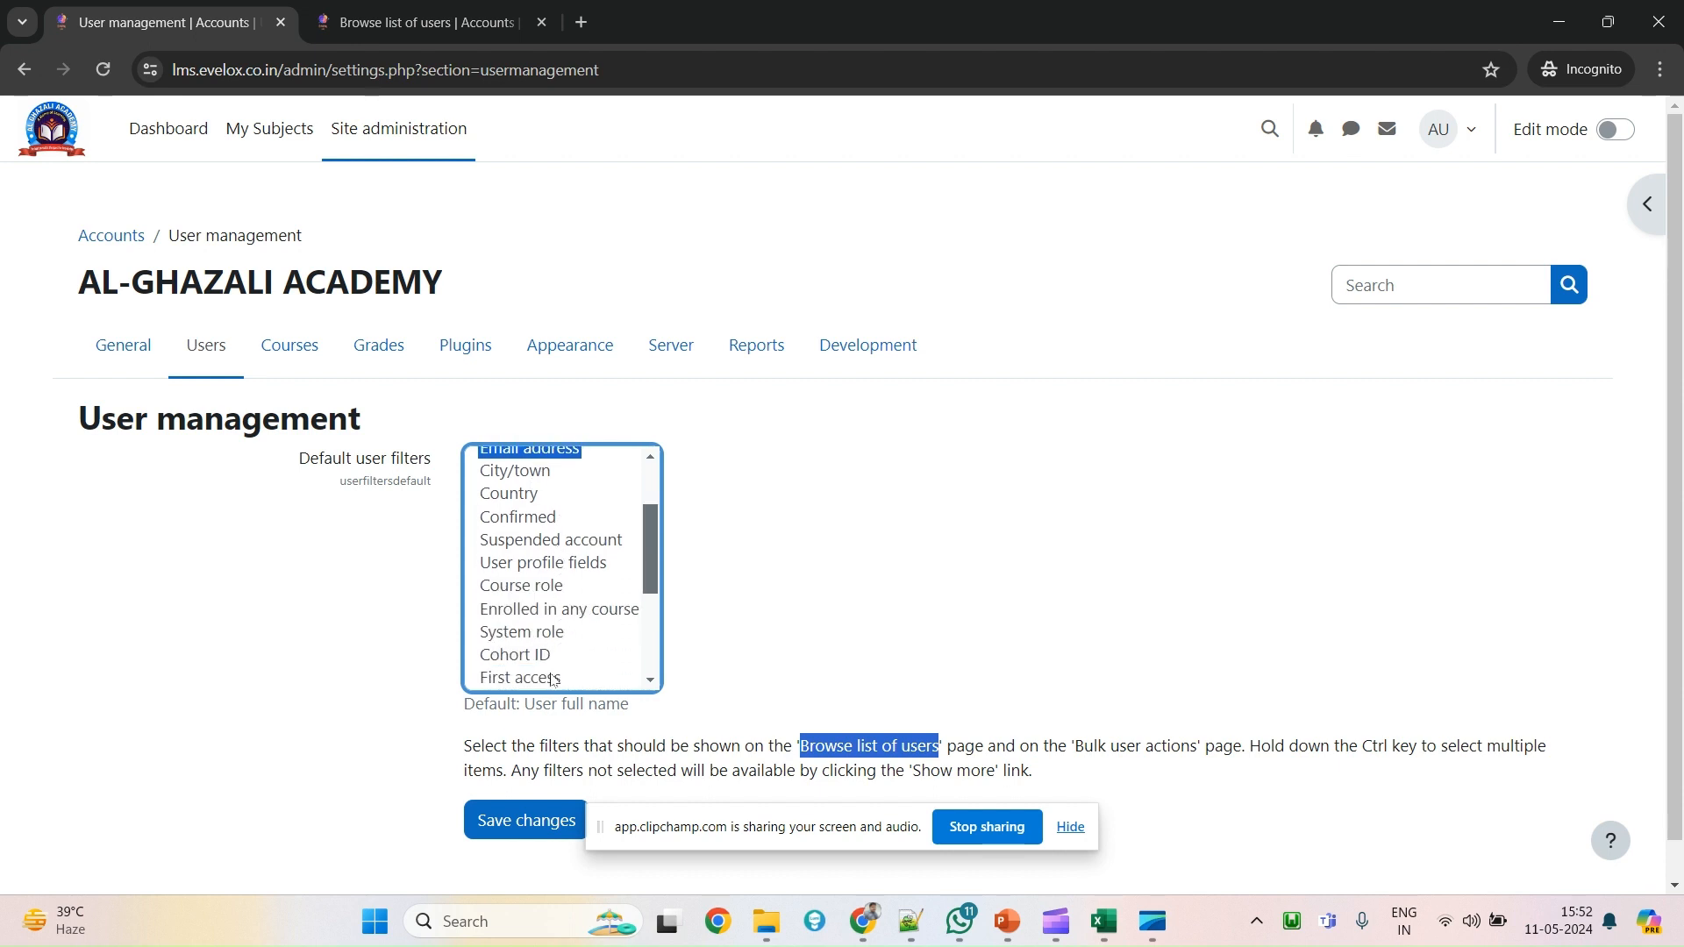
{"action": "scroll", "coordinate": [553, 679], "scroll_direction": "down", "scroll_amount": 2}
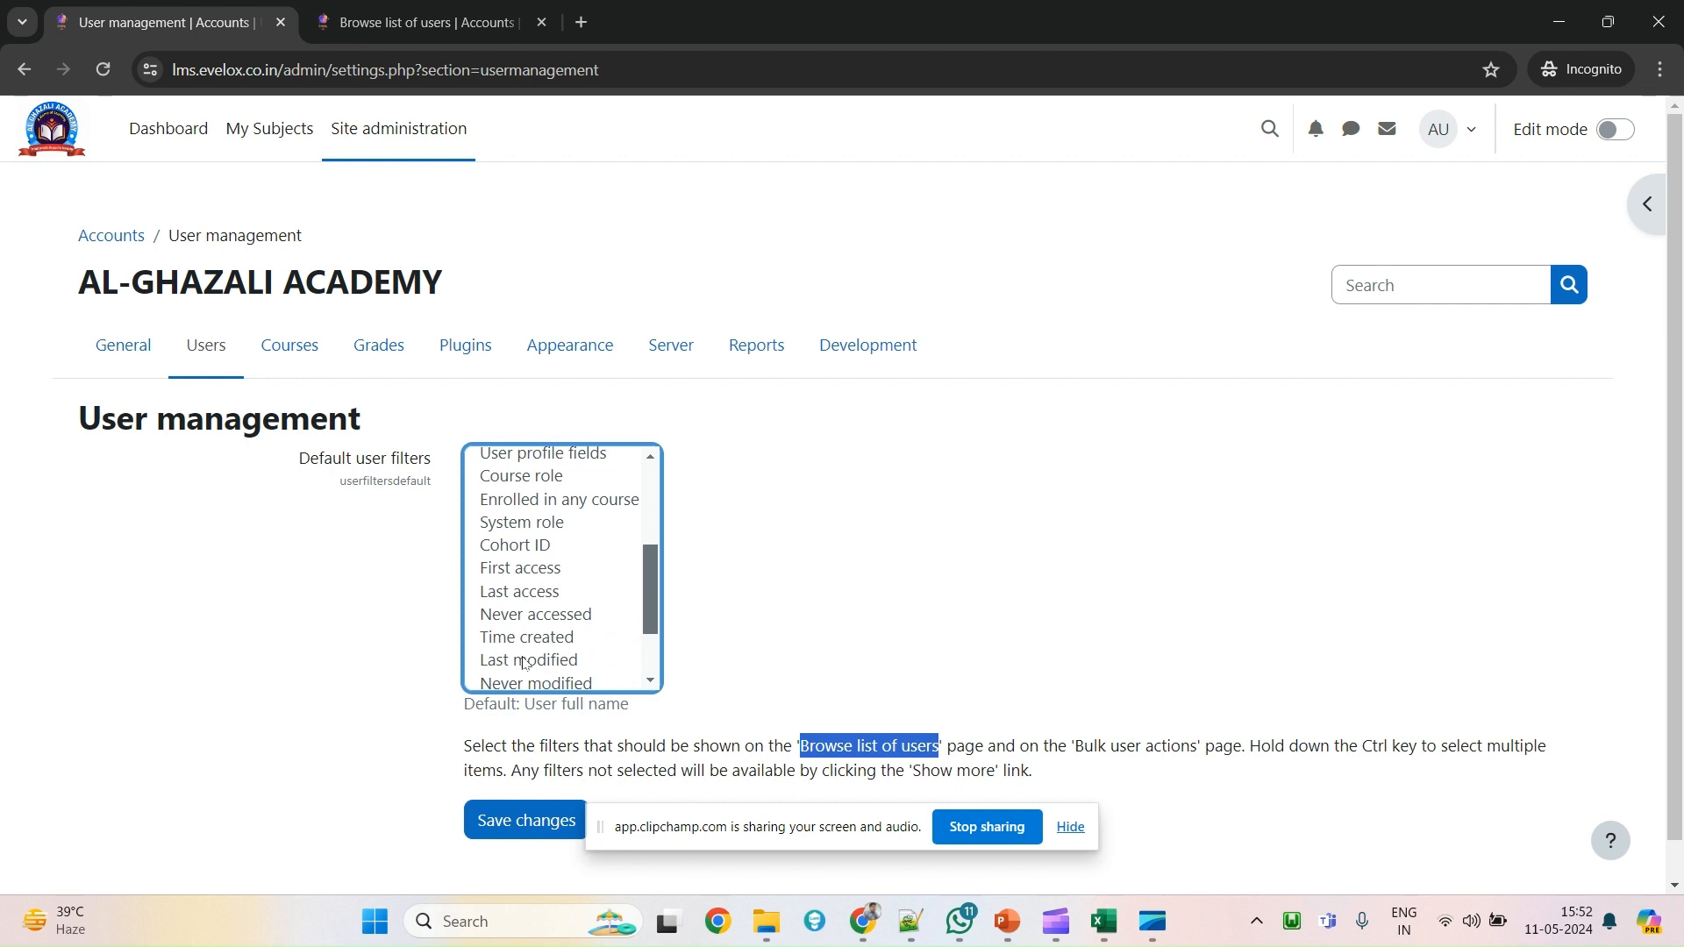
{"action": "left_click", "coordinate": [524, 645]}
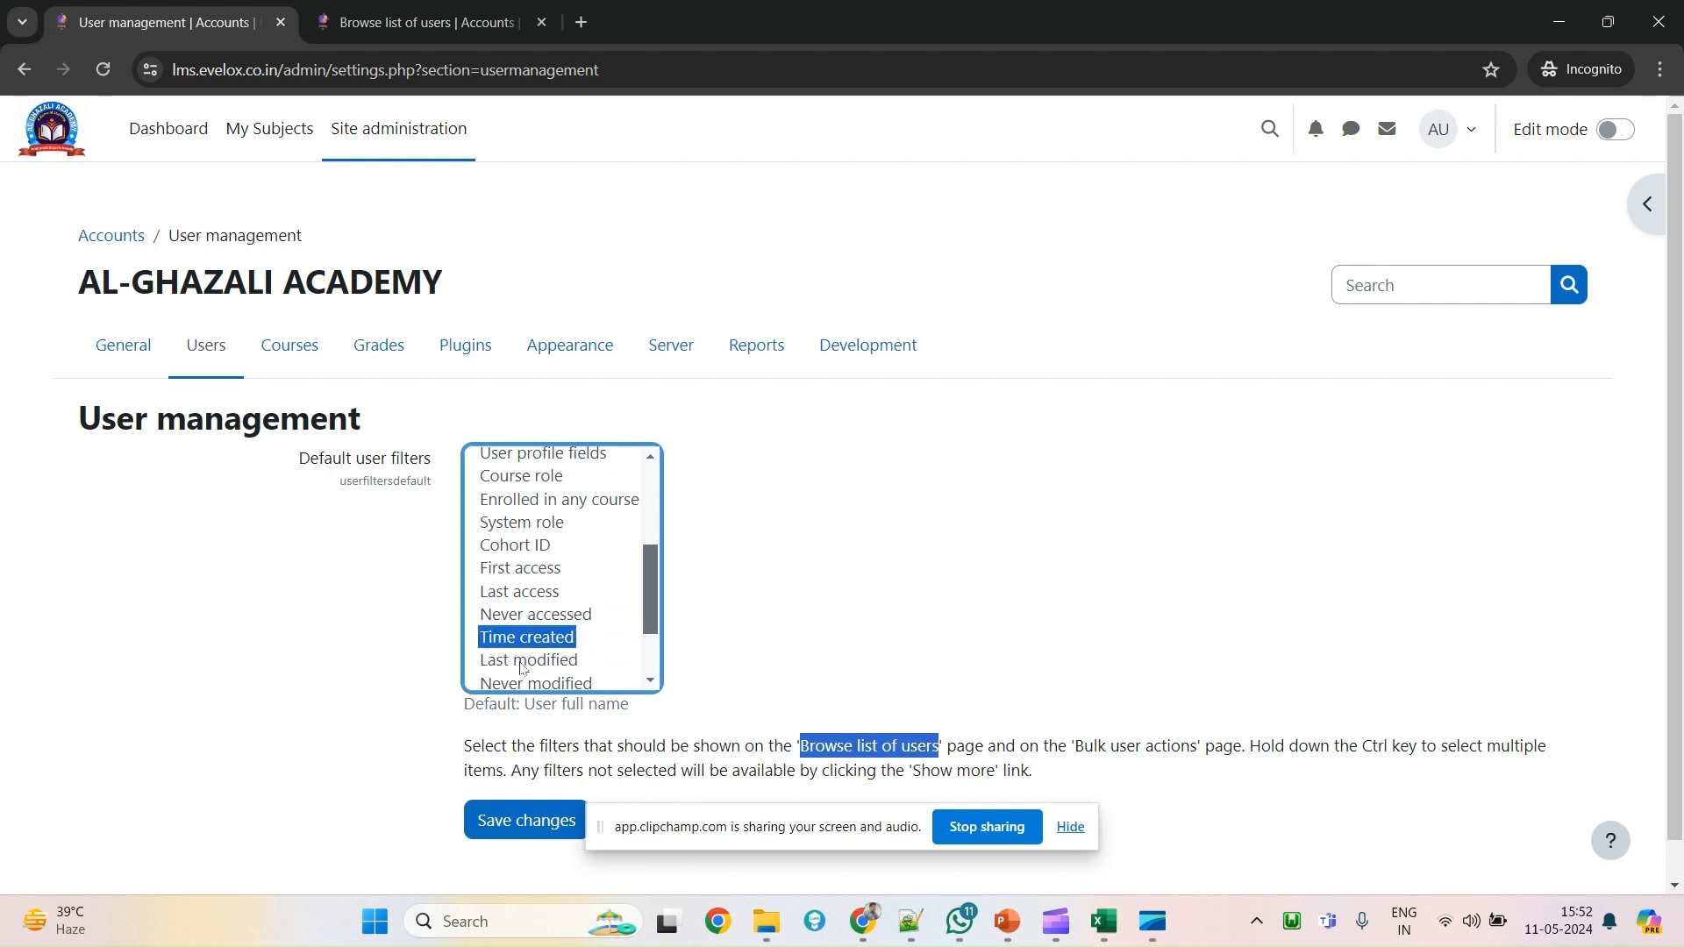
{"action": "scroll", "coordinate": [533, 800], "scroll_direction": "down", "scroll_amount": 1}
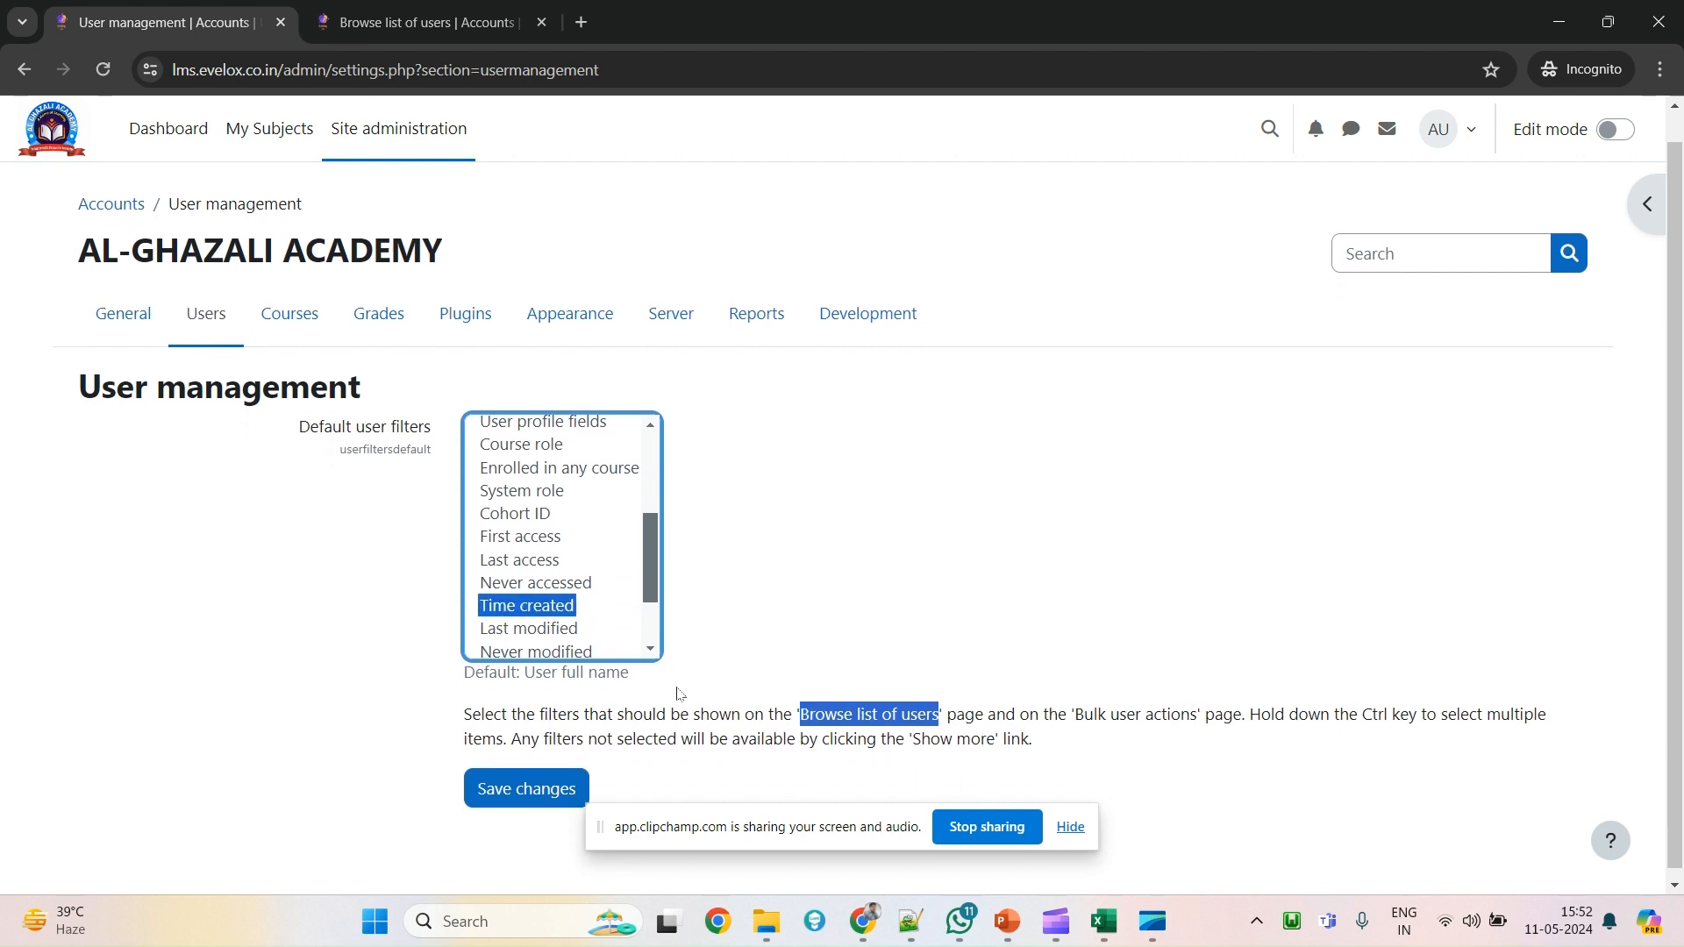
{"action": "left_click", "coordinate": [515, 785]}
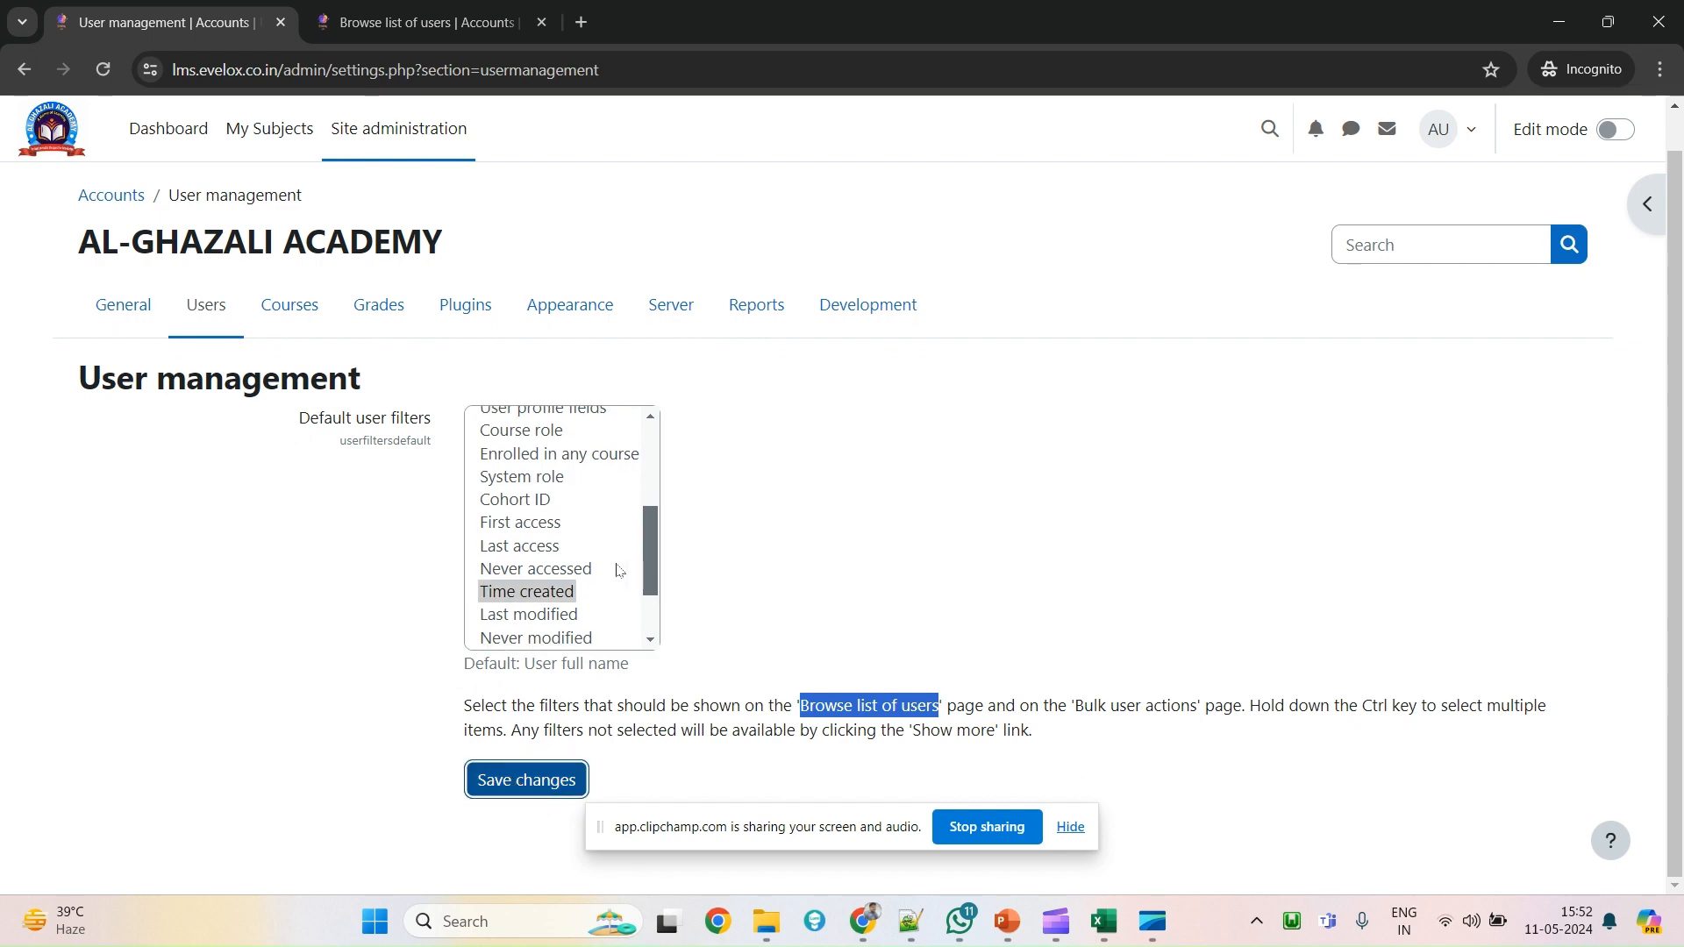
{"action": "scroll", "coordinate": [613, 567], "scroll_direction": "up", "scroll_amount": 3}
{"action": "scroll", "coordinate": [613, 568], "scroll_direction": "down", "scroll_amount": 5}
Submit the default filter settings and reload the Browse list of users page.
{"action": "left_click", "coordinate": [508, 786]}
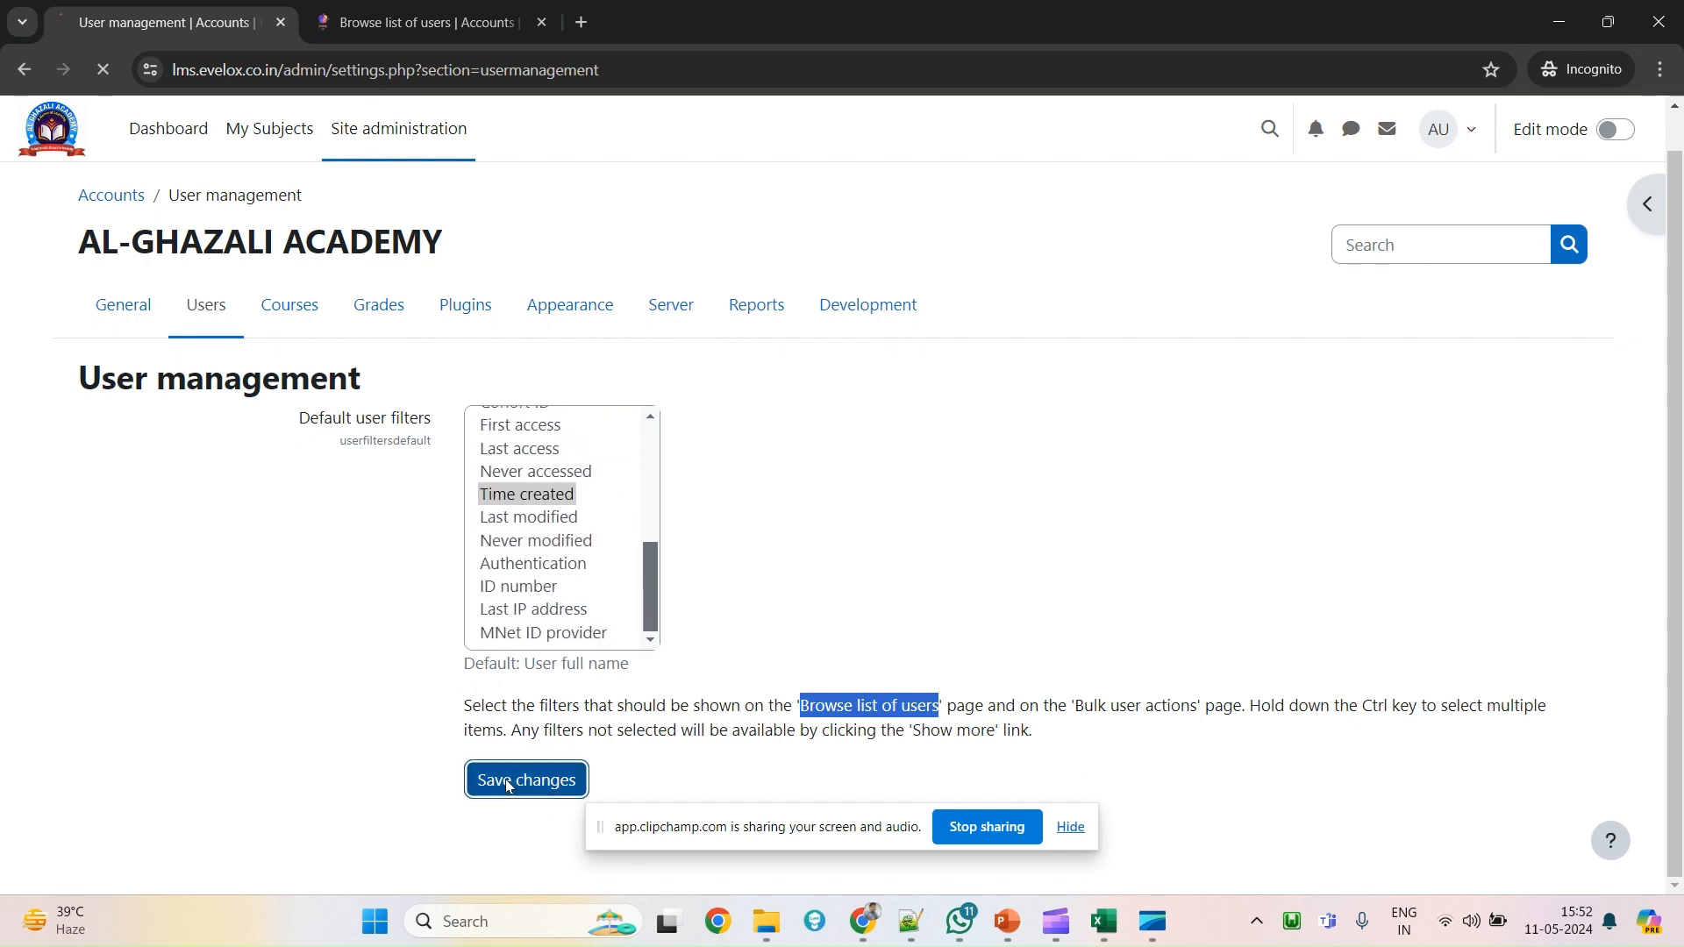
{"action": "left_click", "coordinate": [427, 12]}
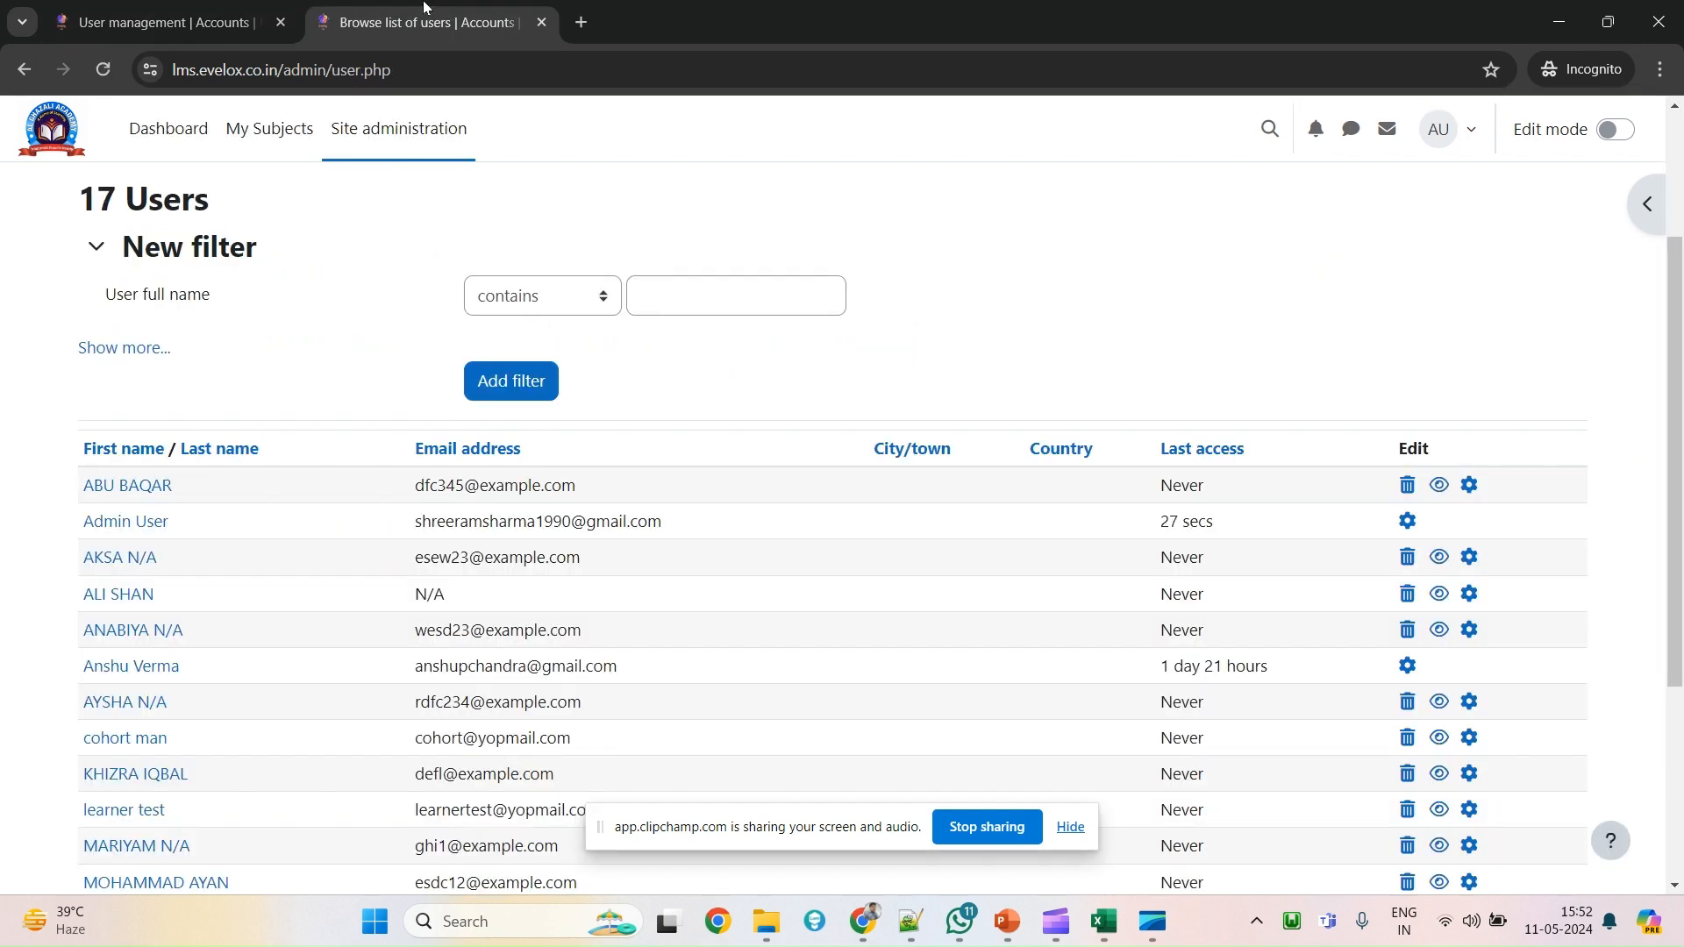
{"action": "right_click", "coordinate": [964, 247]}
{"action": "left_click", "coordinate": [1037, 330]}
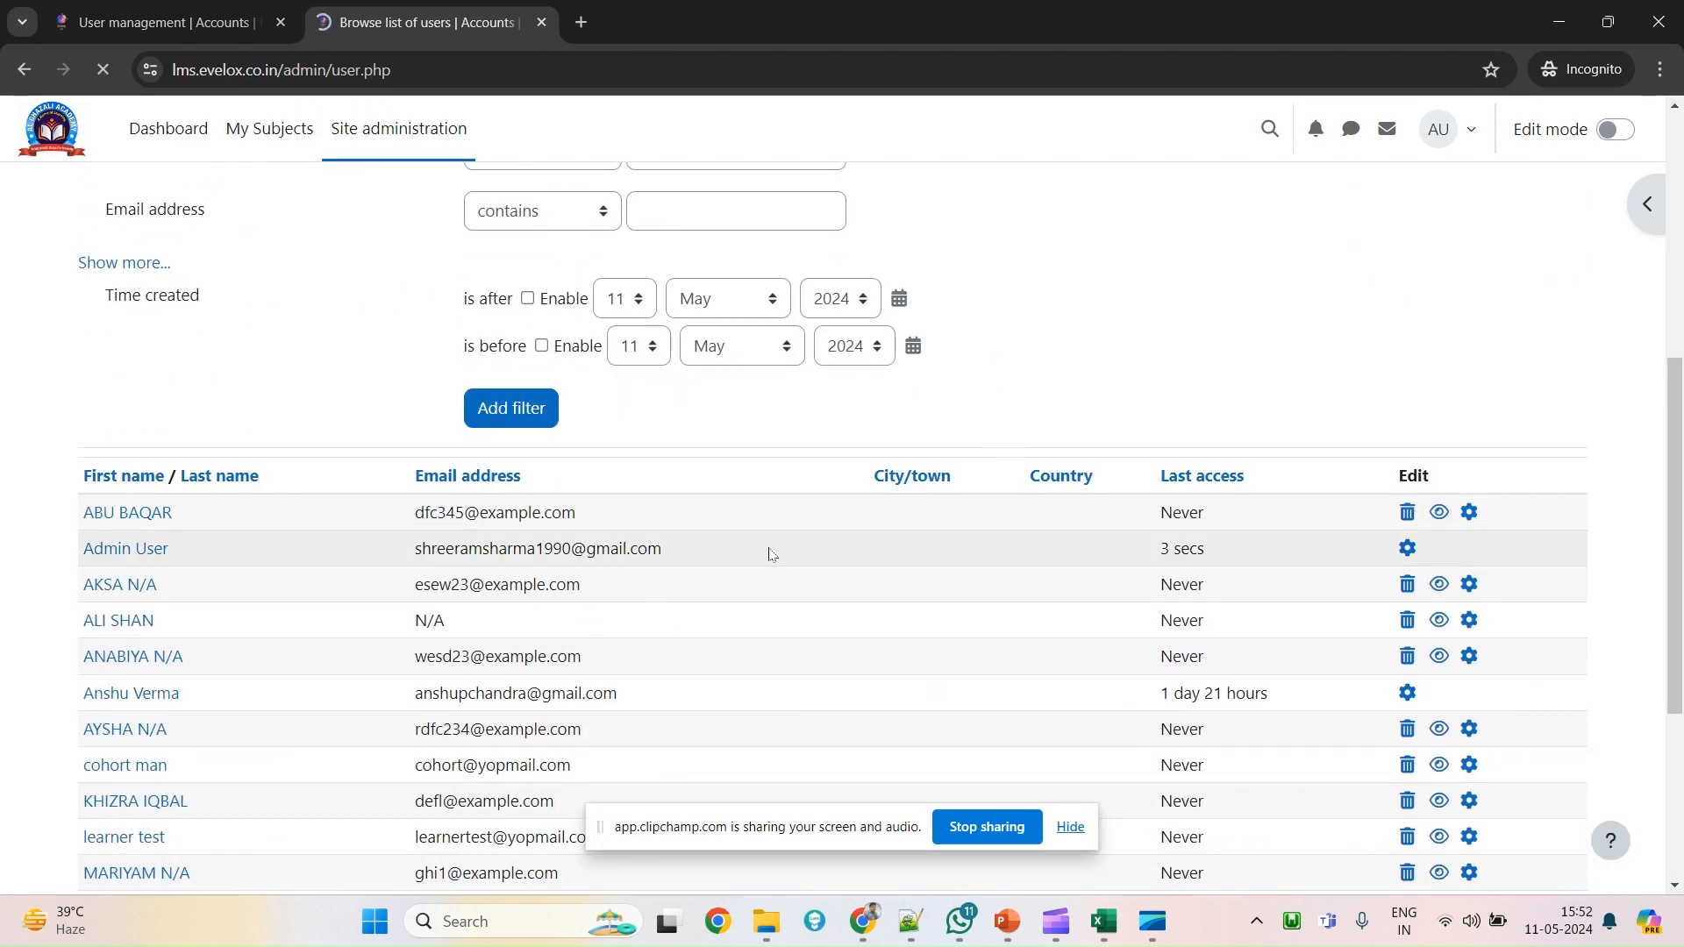
{"action": "scroll", "coordinate": [770, 551], "scroll_direction": "down", "scroll_amount": 4}
{"action": "scroll", "coordinate": [772, 554], "scroll_direction": "up", "scroll_amount": 6}
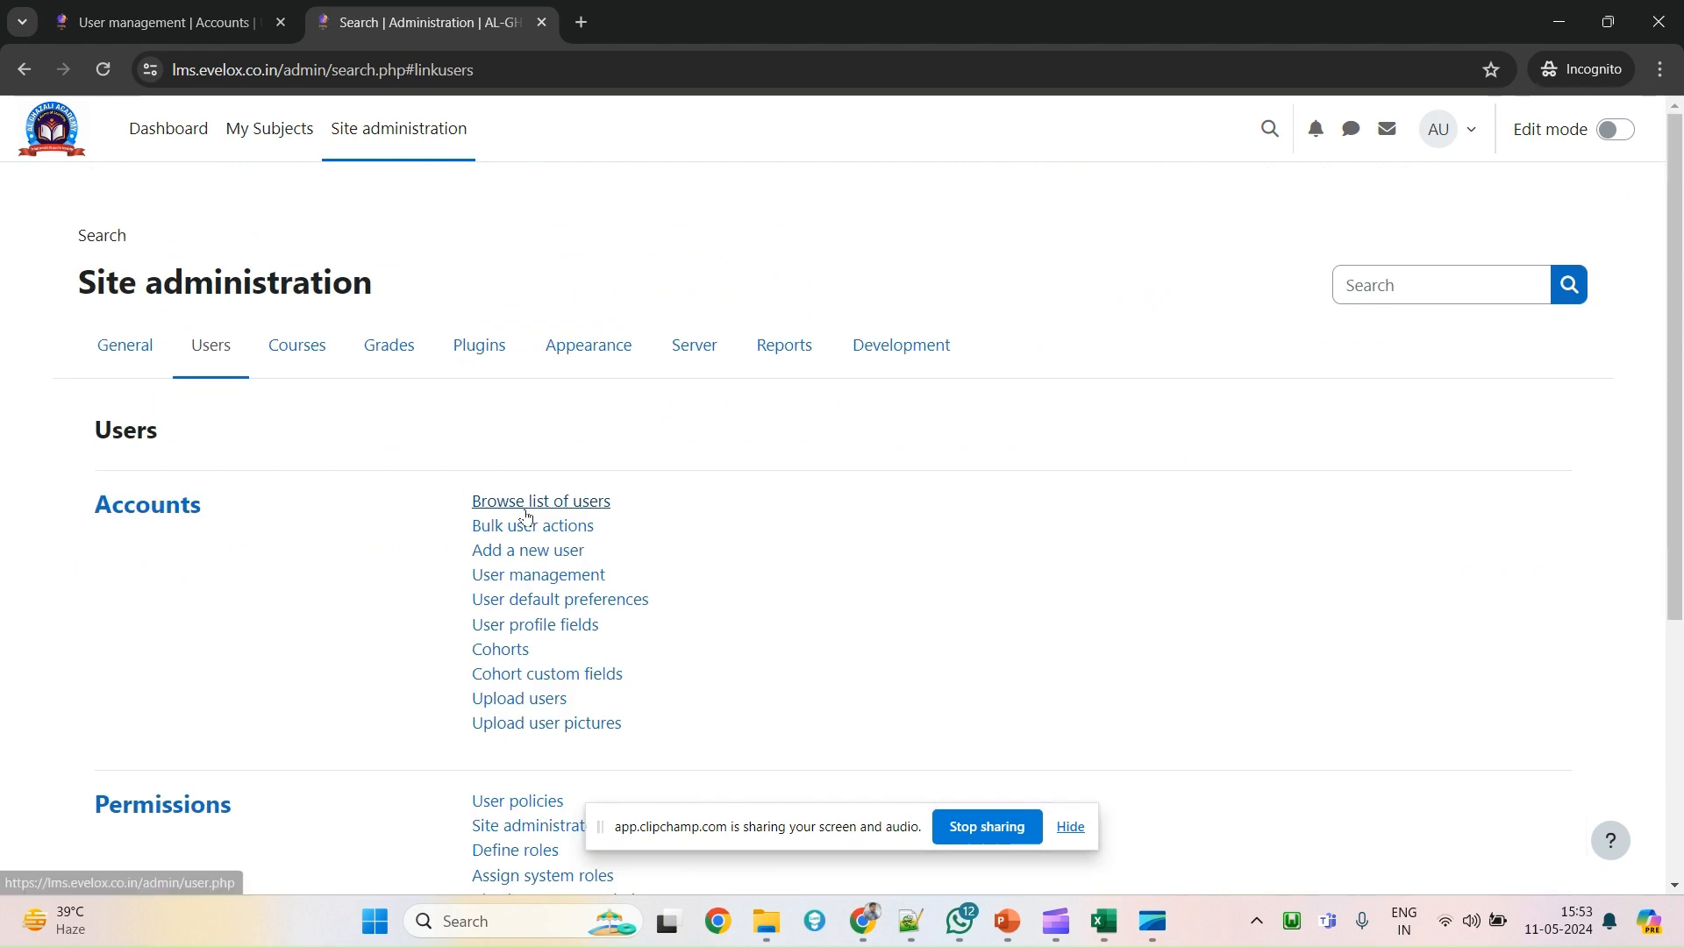
{"action": "left_click", "coordinate": [526, 510]}
Check that the users list now offers name, Username, Email address and Time created filters.
{"action": "scroll", "coordinate": [666, 528], "scroll_direction": "down", "scroll_amount": 5}
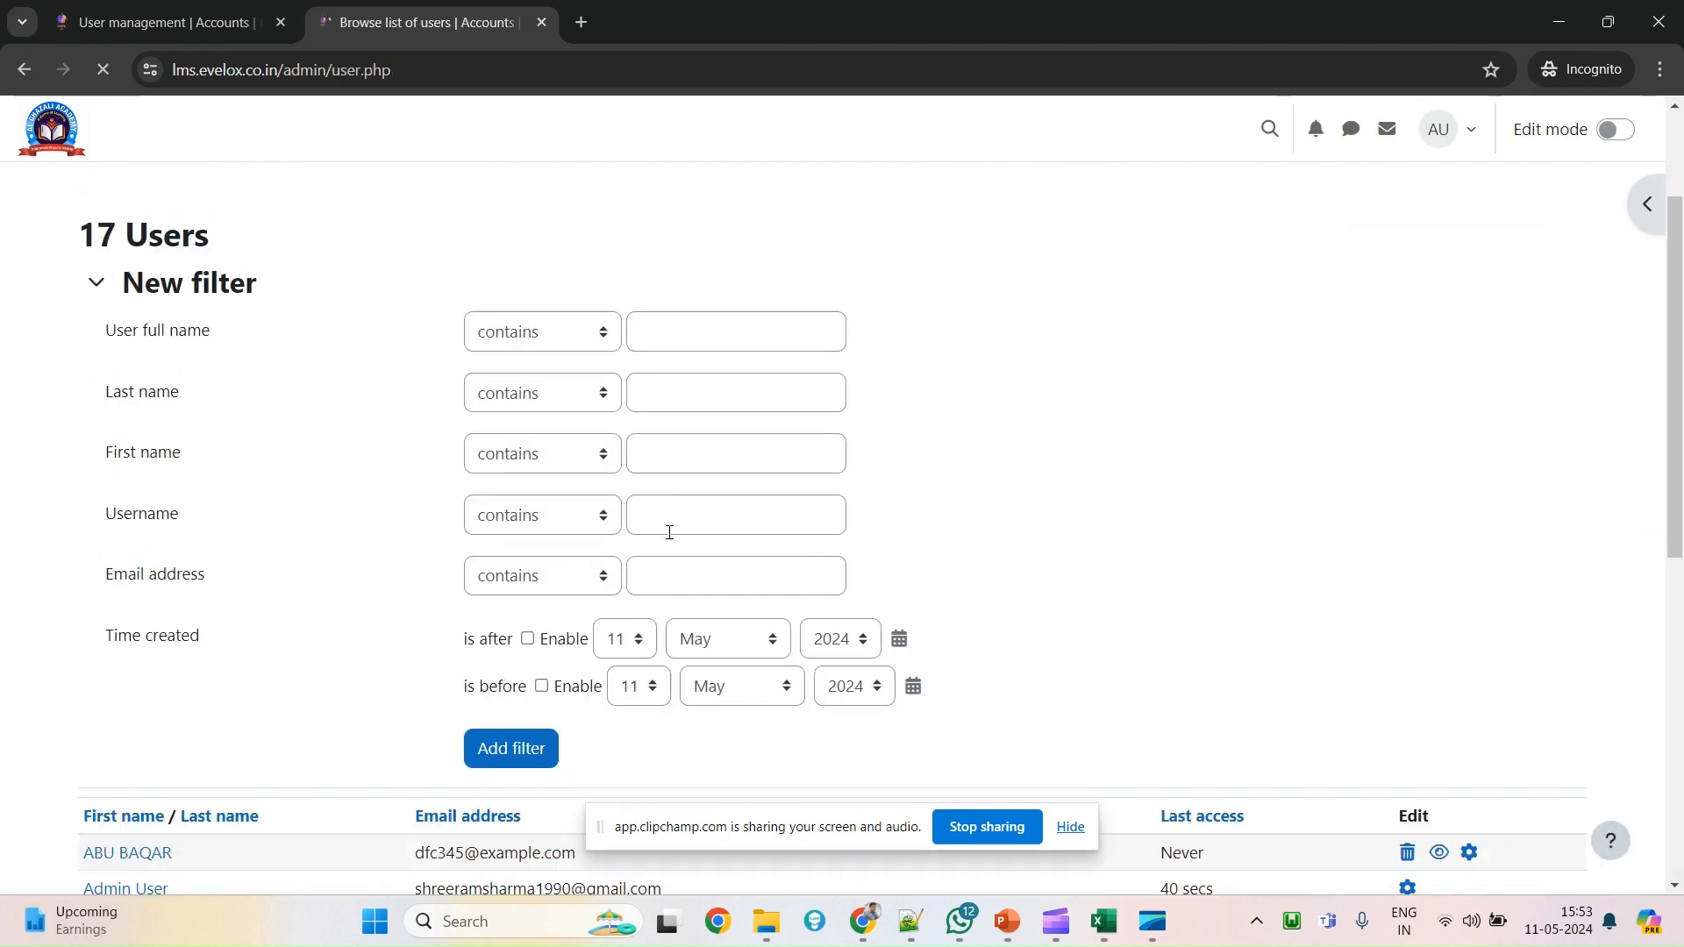
{"action": "scroll", "coordinate": [668, 537], "scroll_direction": "up", "scroll_amount": 2}
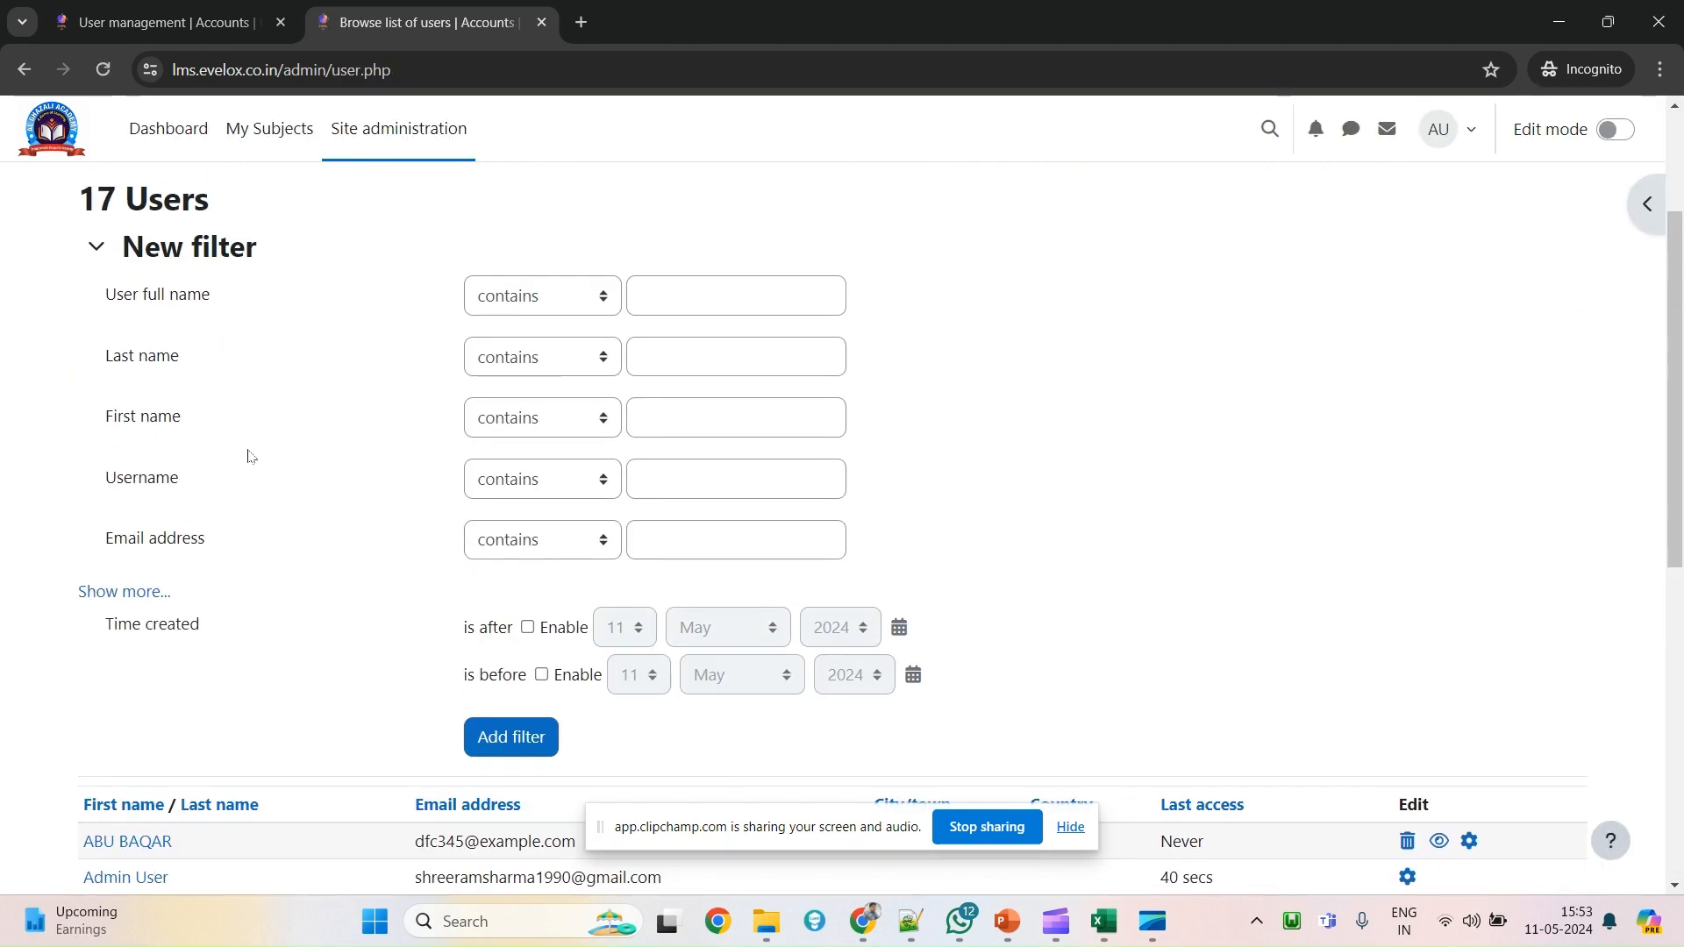
{"action": "scroll", "coordinate": [413, 649], "scroll_direction": "down", "scroll_amount": 2}
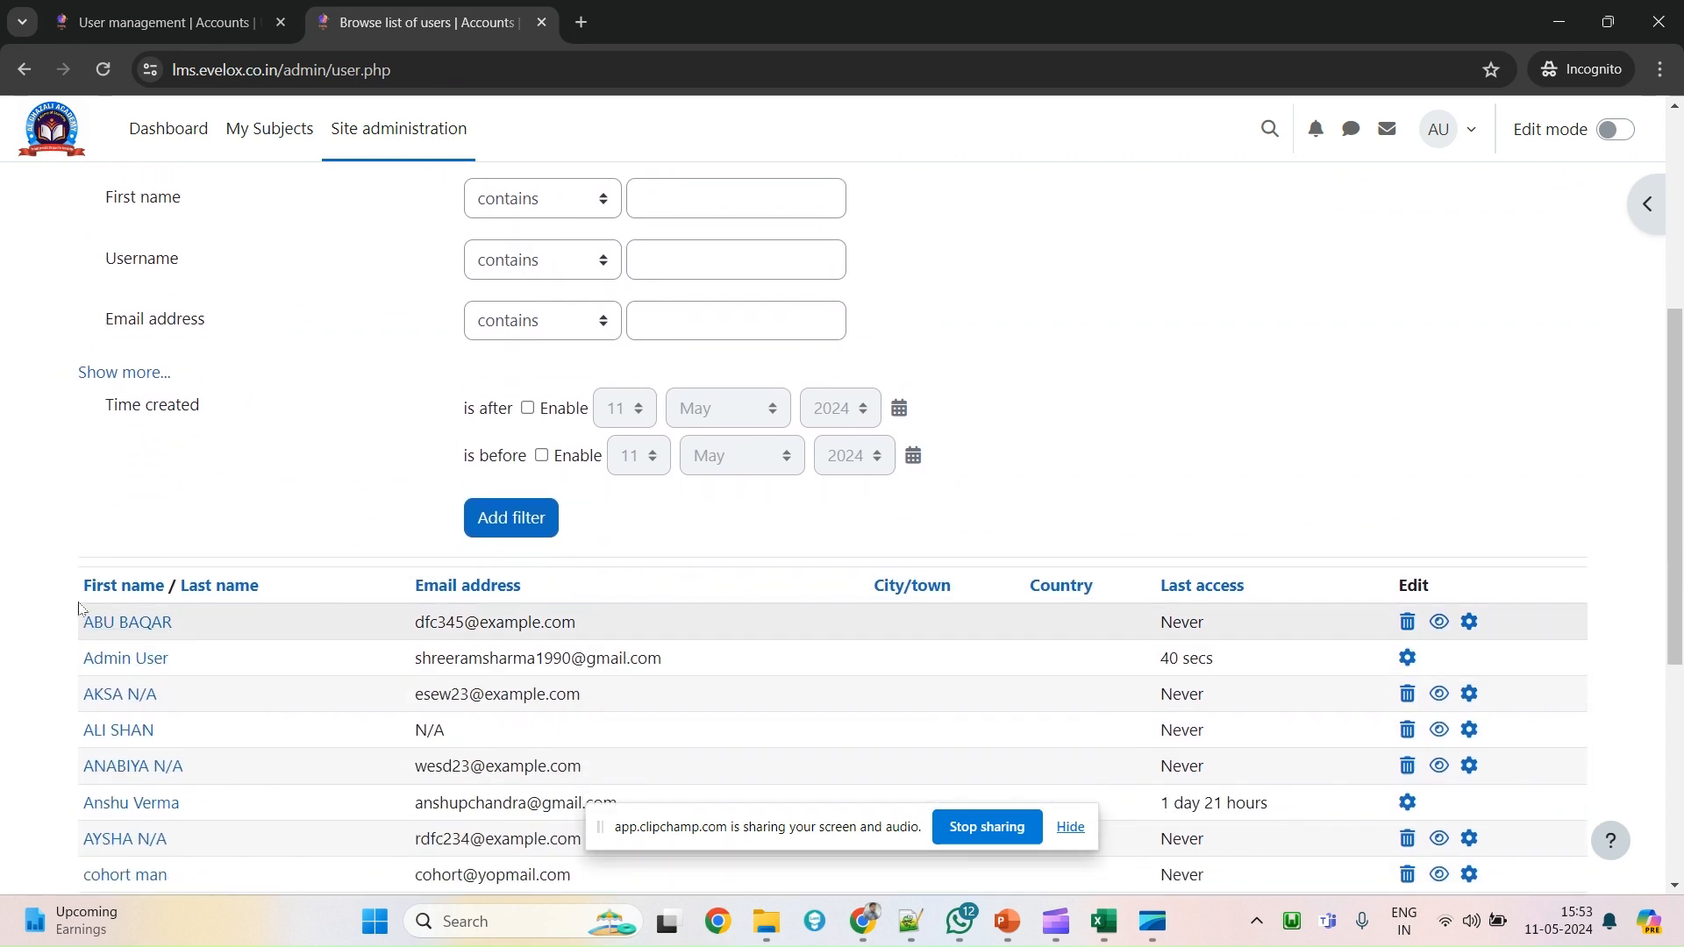
{"action": "left_click_drag", "start_coordinate": [83, 586], "coordinate": [521, 586]}
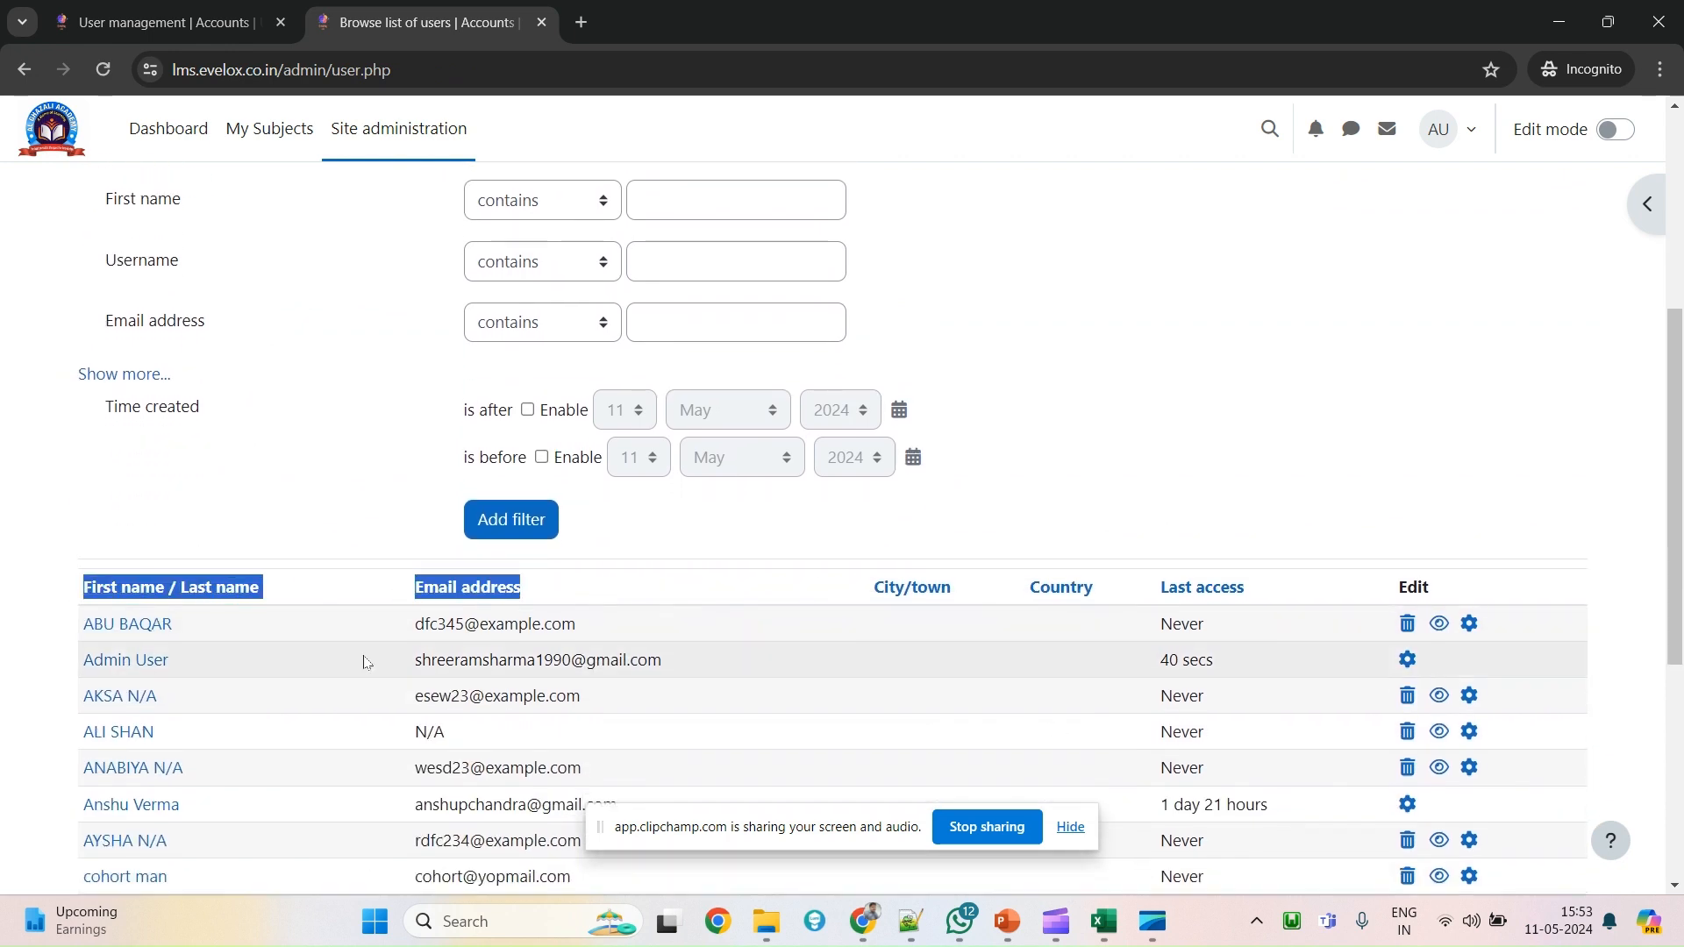
{"action": "scroll", "coordinate": [224, 477], "scroll_direction": "up", "scroll_amount": 2}
{"action": "left_click_drag", "start_coordinate": [112, 300], "coordinate": [236, 552]}
{"action": "left_click", "coordinate": [212, 545]}
Point out the name and email filters, then reload the User management settings page.
{"action": "left_click", "coordinate": [232, 424]}
{"action": "left_click", "coordinate": [253, 554]}
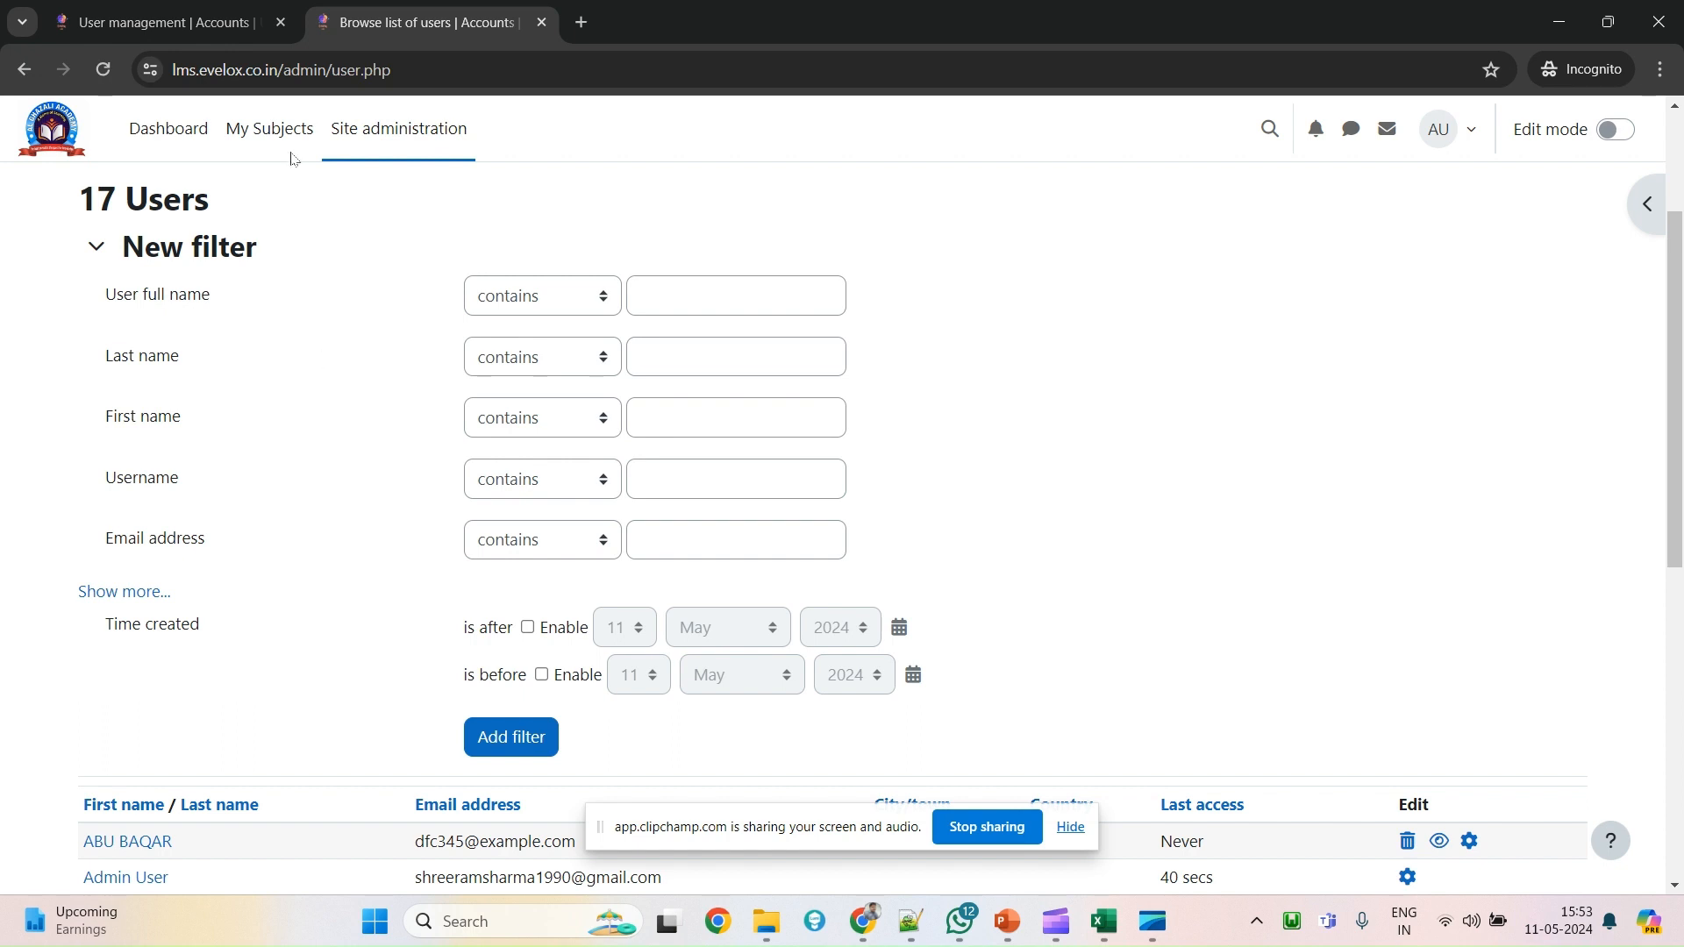
{"action": "left_click", "coordinate": [243, 13]}
{"action": "scroll", "coordinate": [611, 532], "scroll_direction": "up", "scroll_amount": 5}
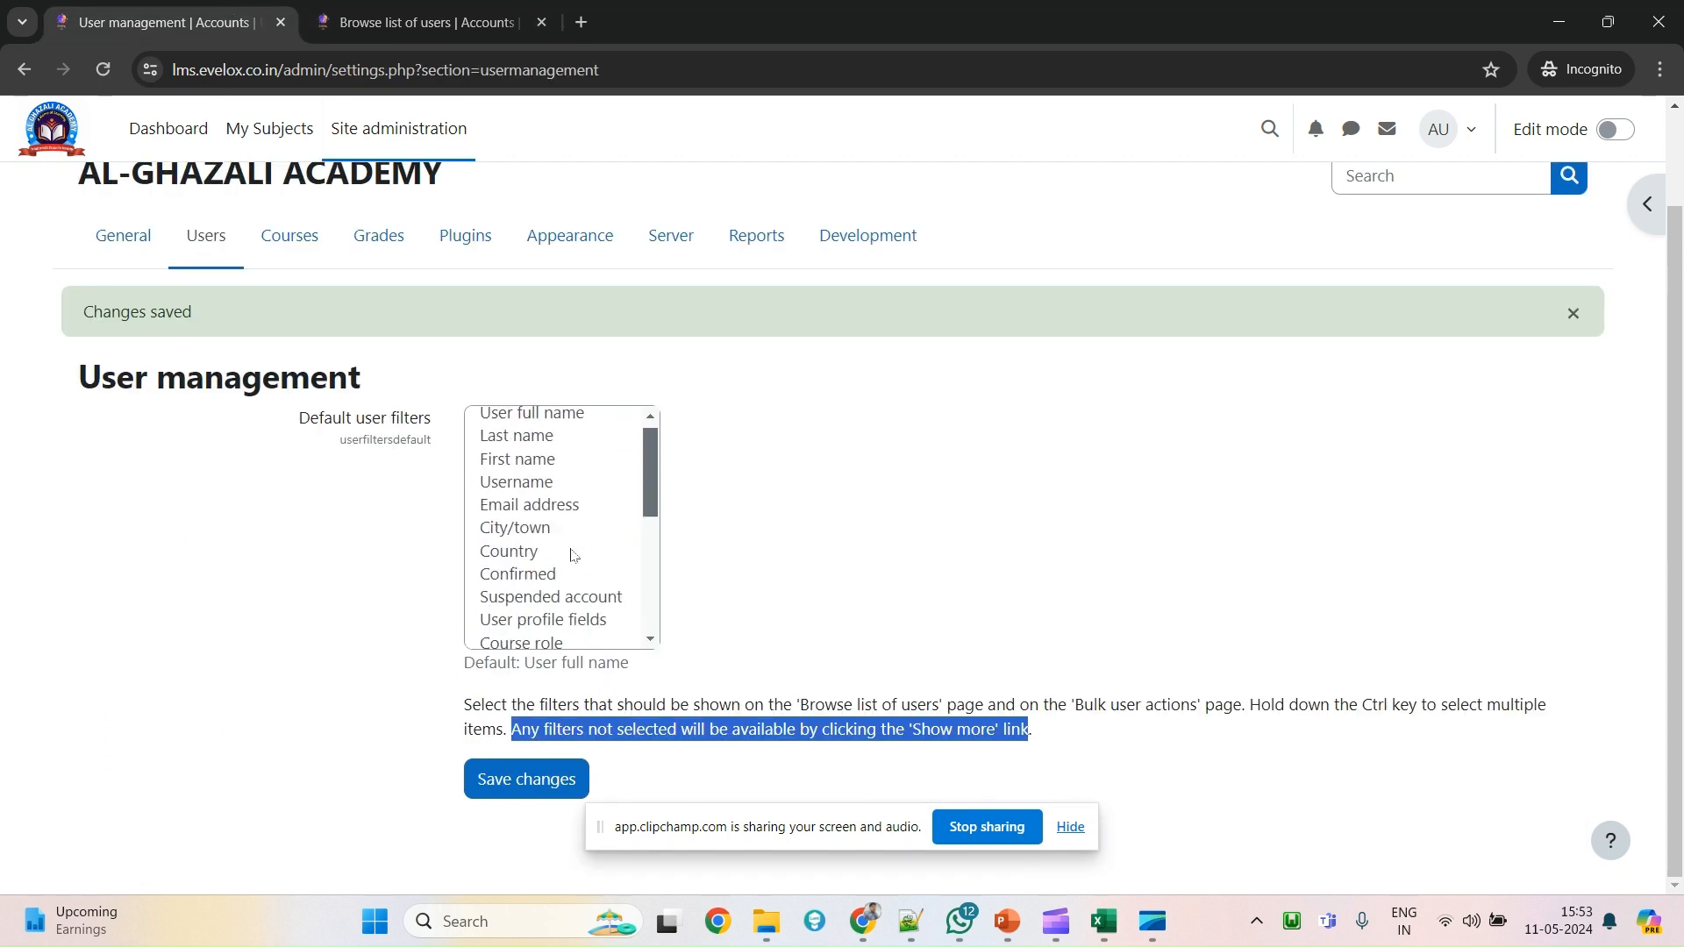
{"action": "right_click", "coordinate": [844, 298]}
{"action": "key", "text": "Escape"}
{"action": "key", "text": "F5"}
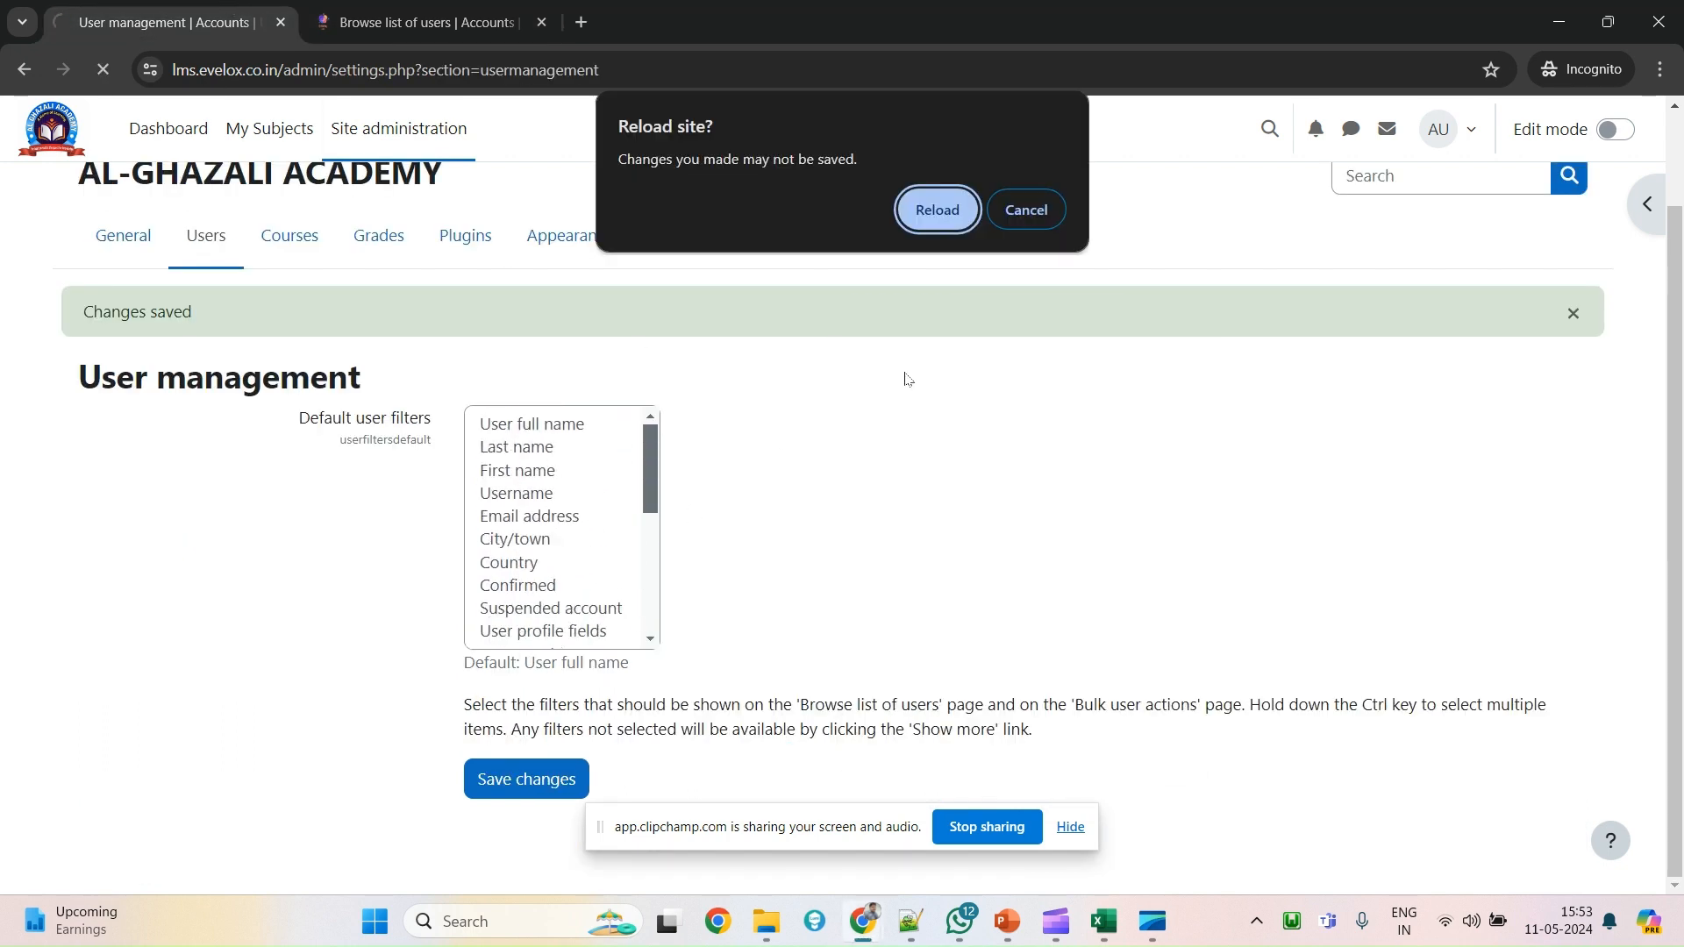
{"action": "left_click", "coordinate": [975, 210]}
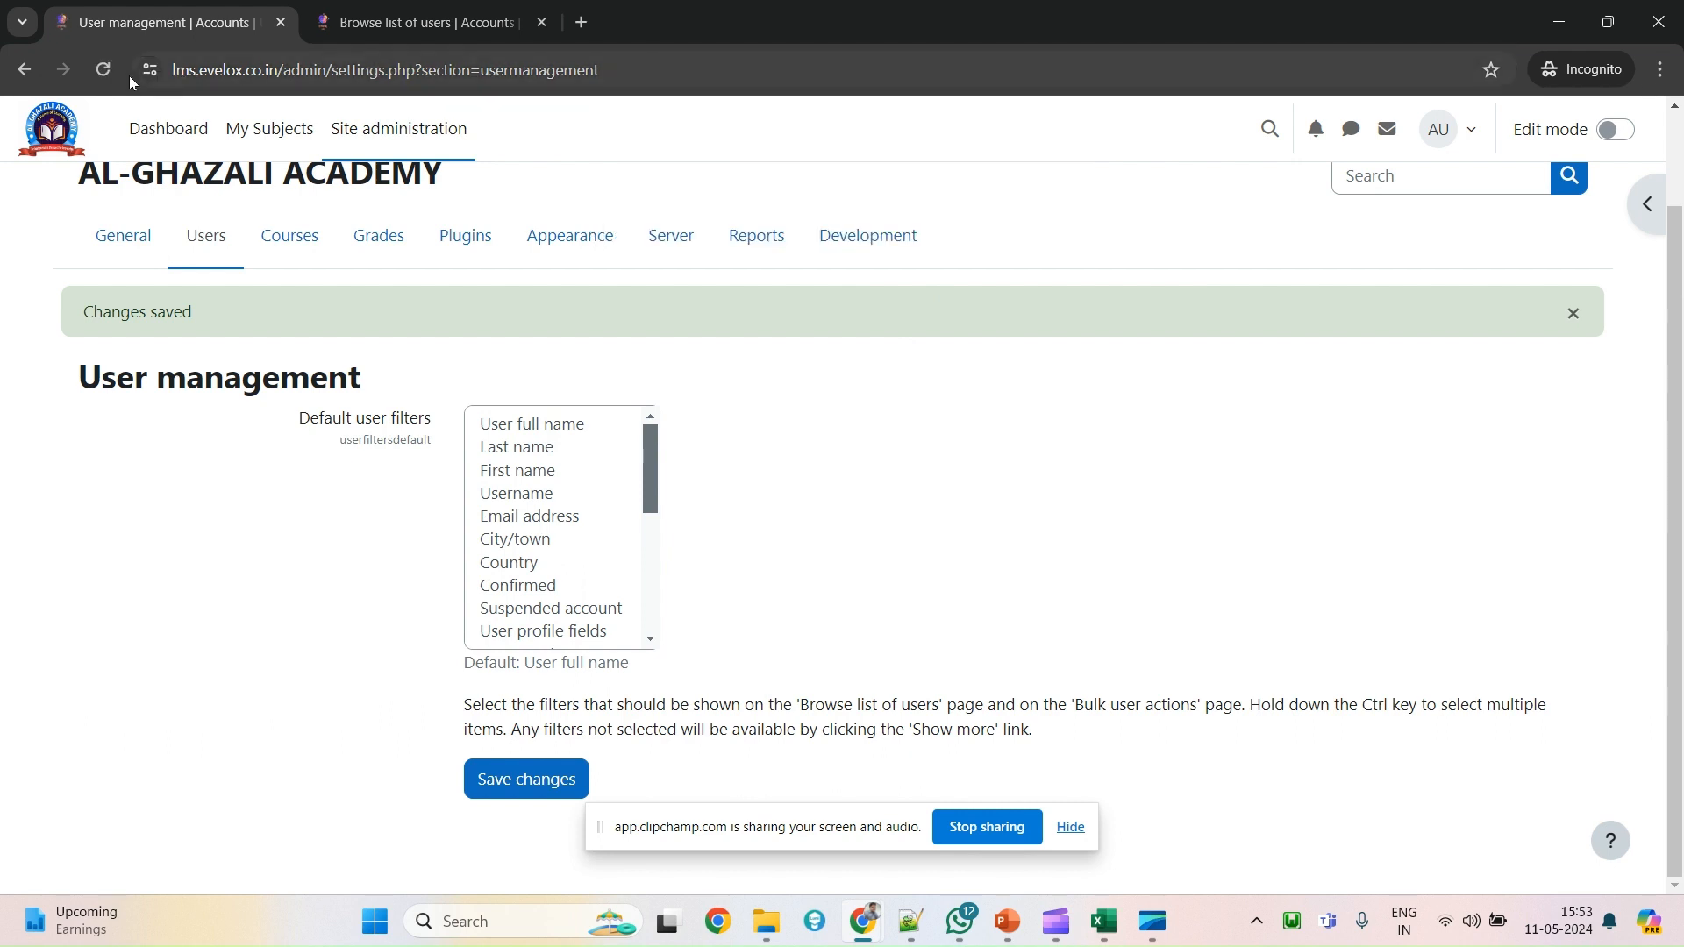
{"action": "left_click", "coordinate": [465, 59]}
{"action": "key", "text": "Return"}
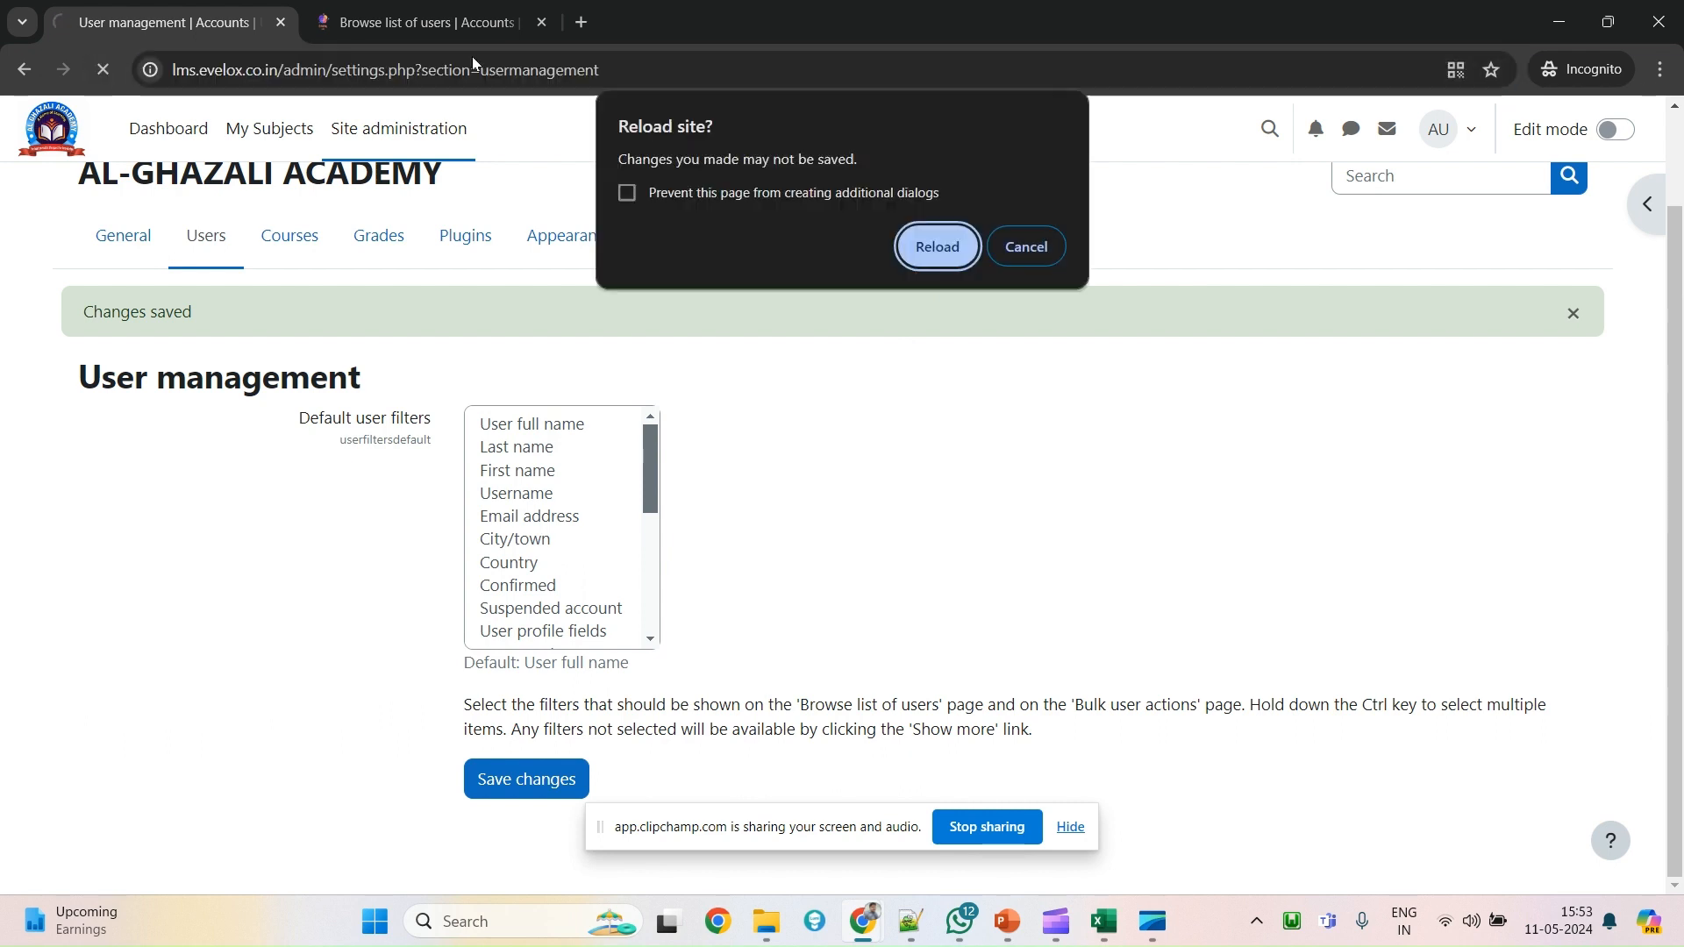
{"action": "left_click", "coordinate": [937, 247]}
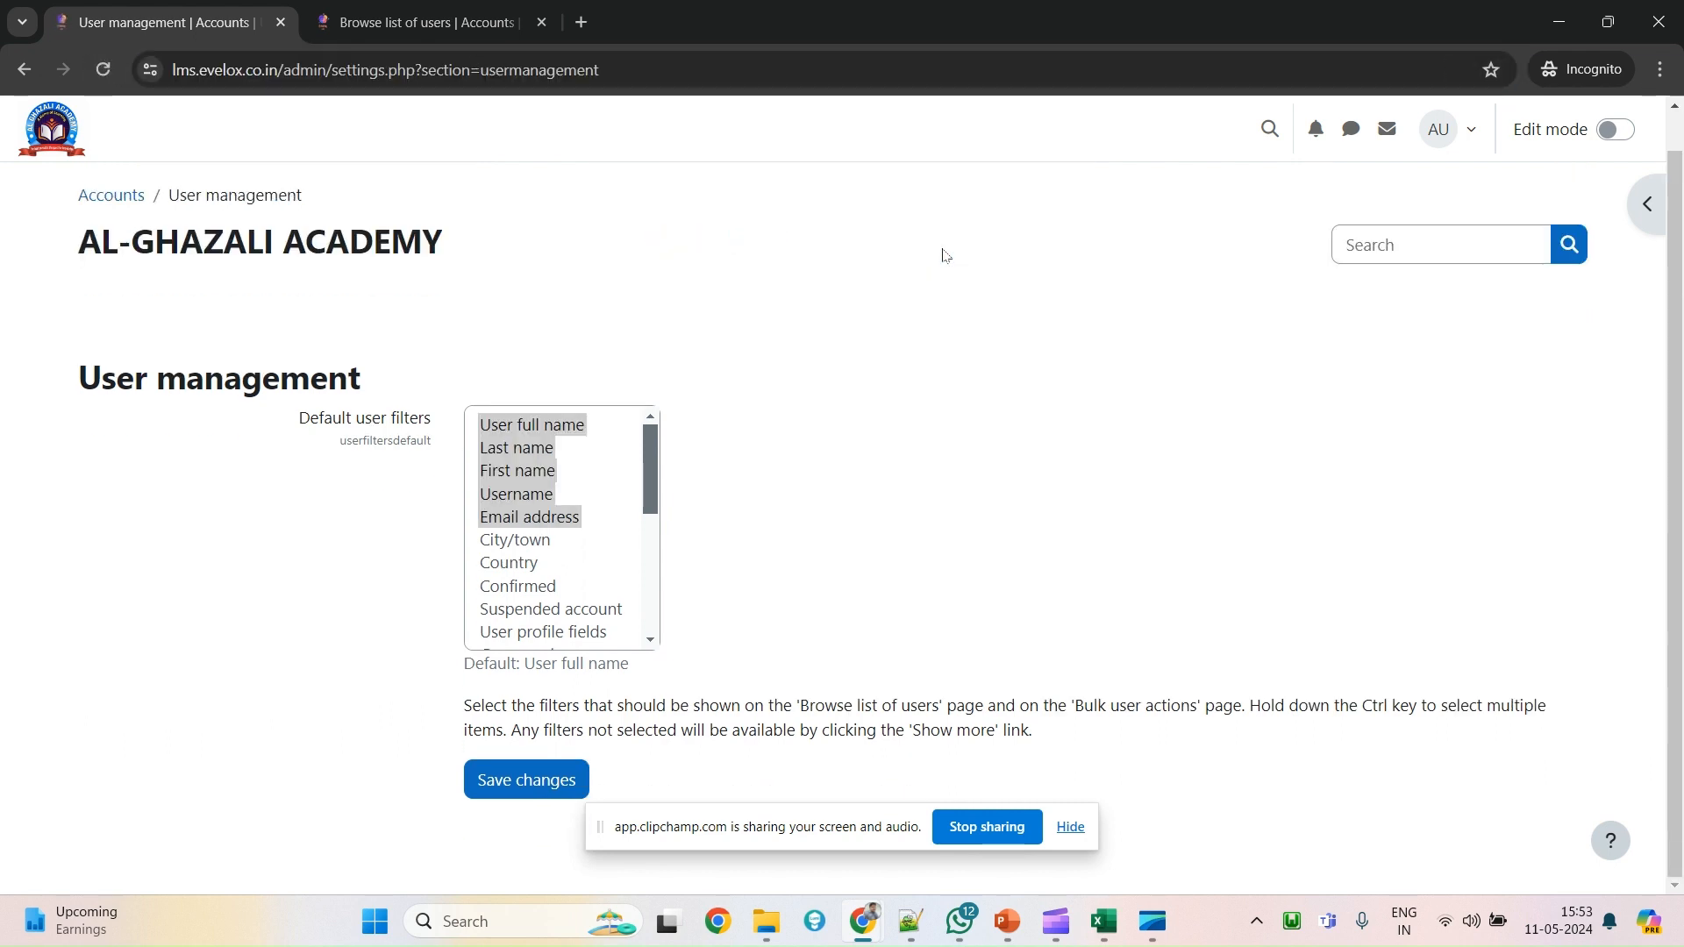
{"action": "scroll", "coordinate": [566, 549], "scroll_direction": "down", "scroll_amount": 2}
{"action": "scroll", "coordinate": [566, 548], "scroll_direction": "up", "scroll_amount": 2}
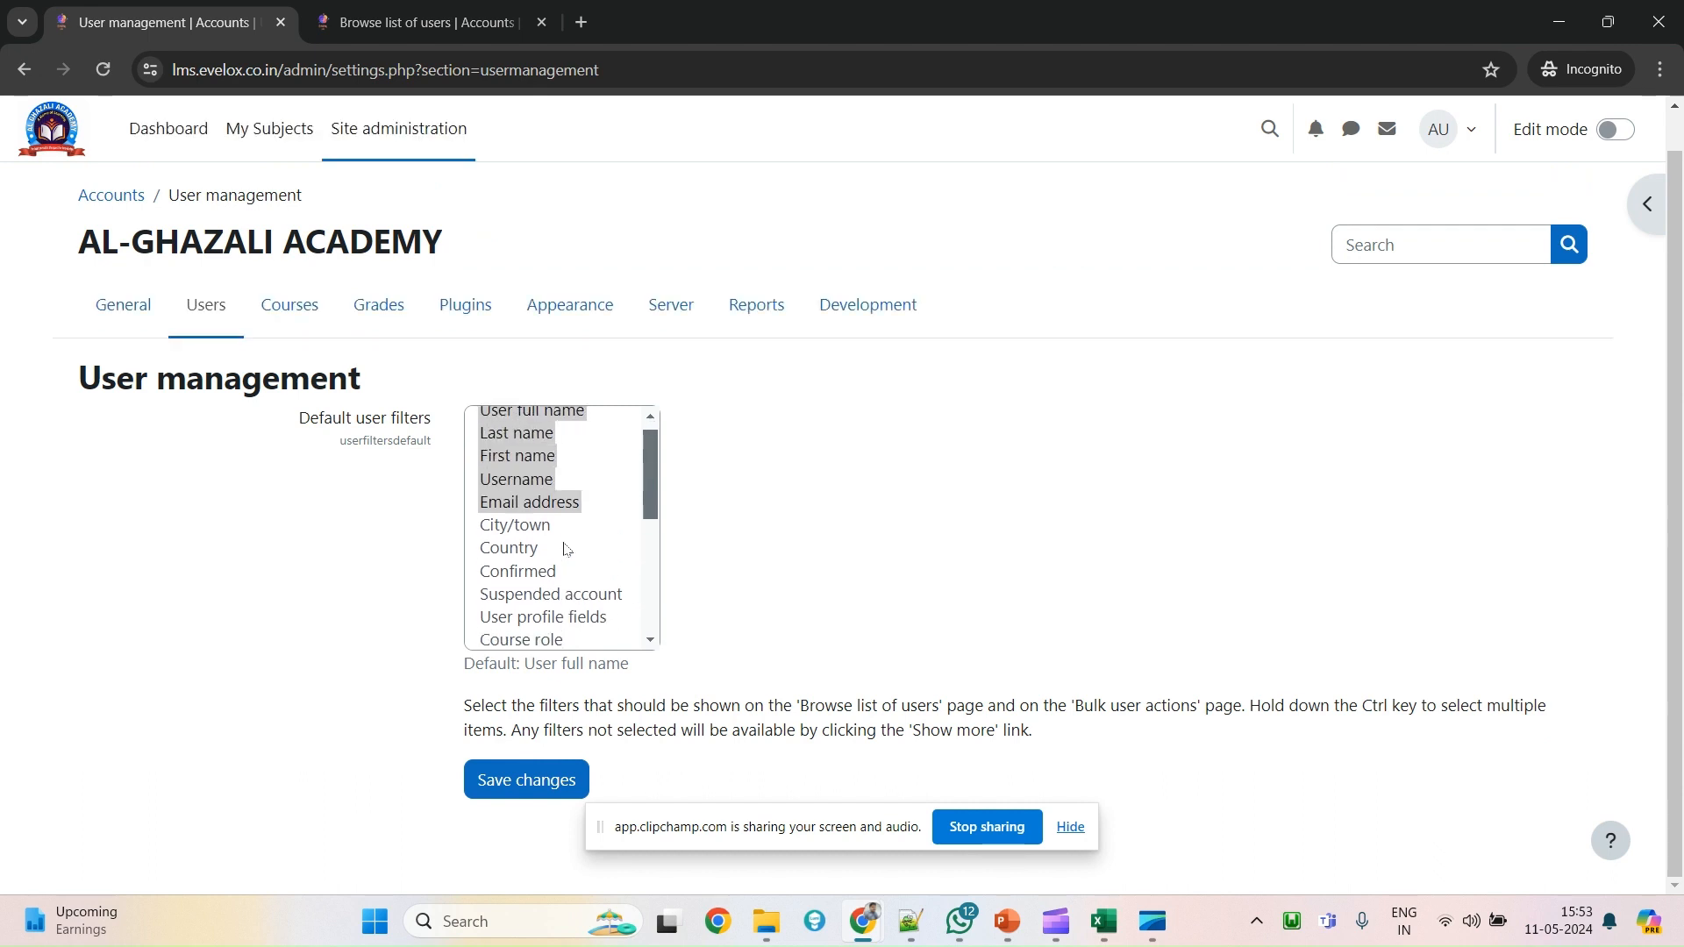
{"action": "scroll", "coordinate": [566, 548], "scroll_direction": "down", "scroll_amount": 6}
Compare the Browse list of users filters against the selected Default user filters.
{"action": "left_click", "coordinate": [375, 7]}
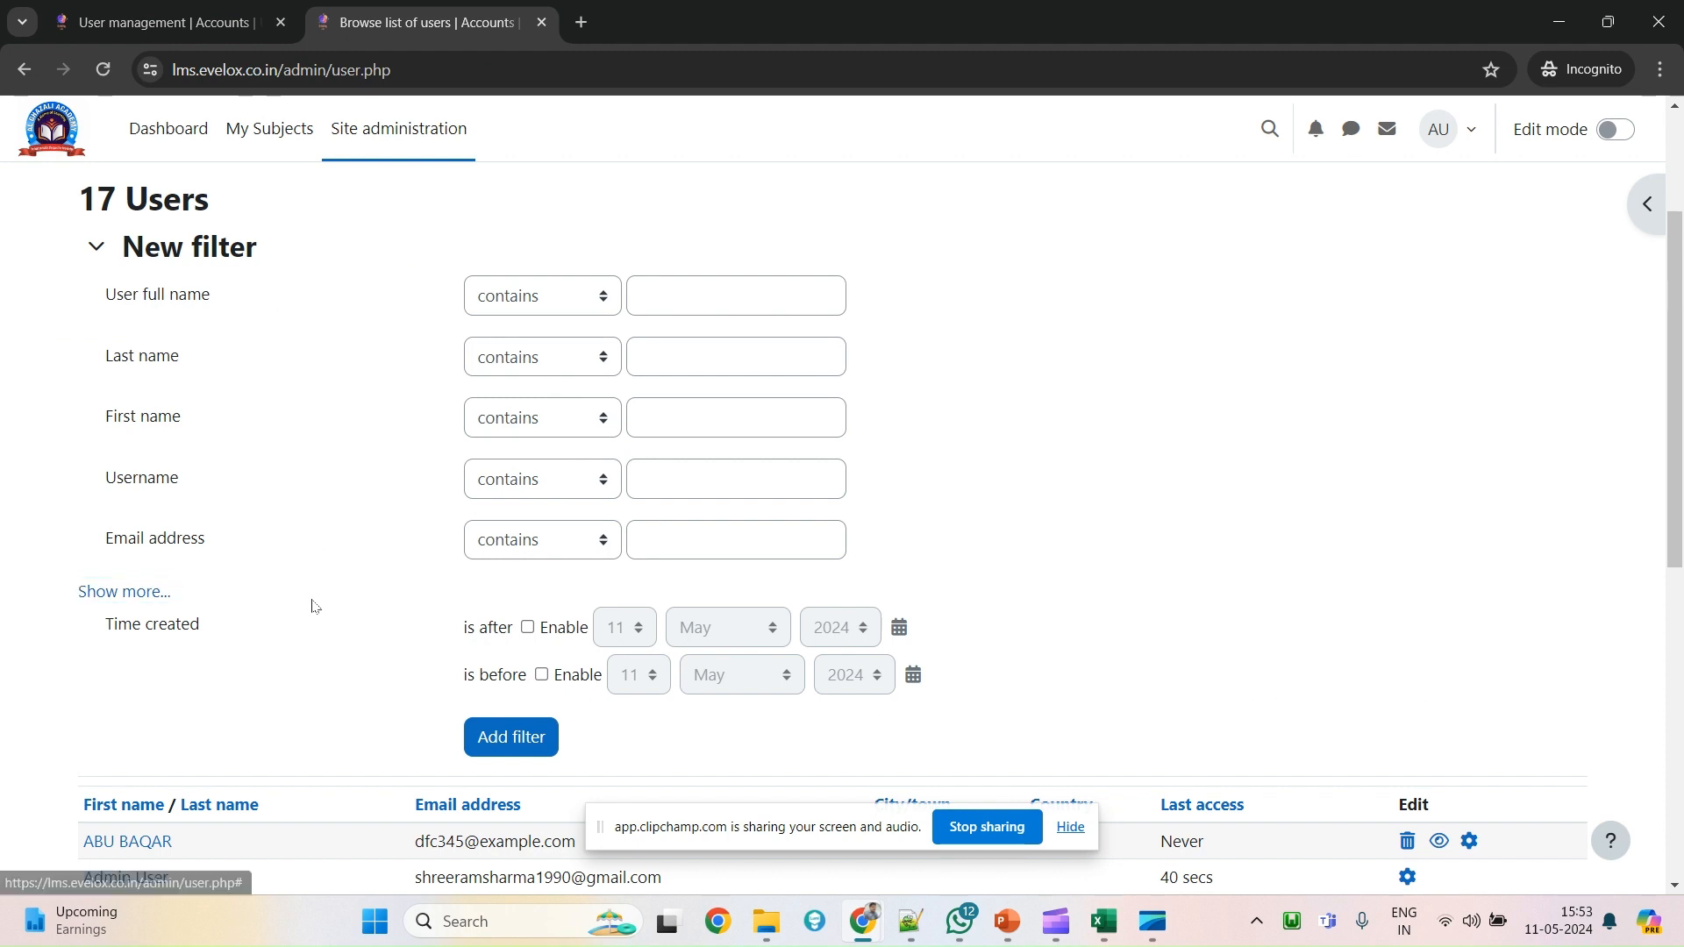
{"action": "triple_click", "coordinate": [123, 295]}
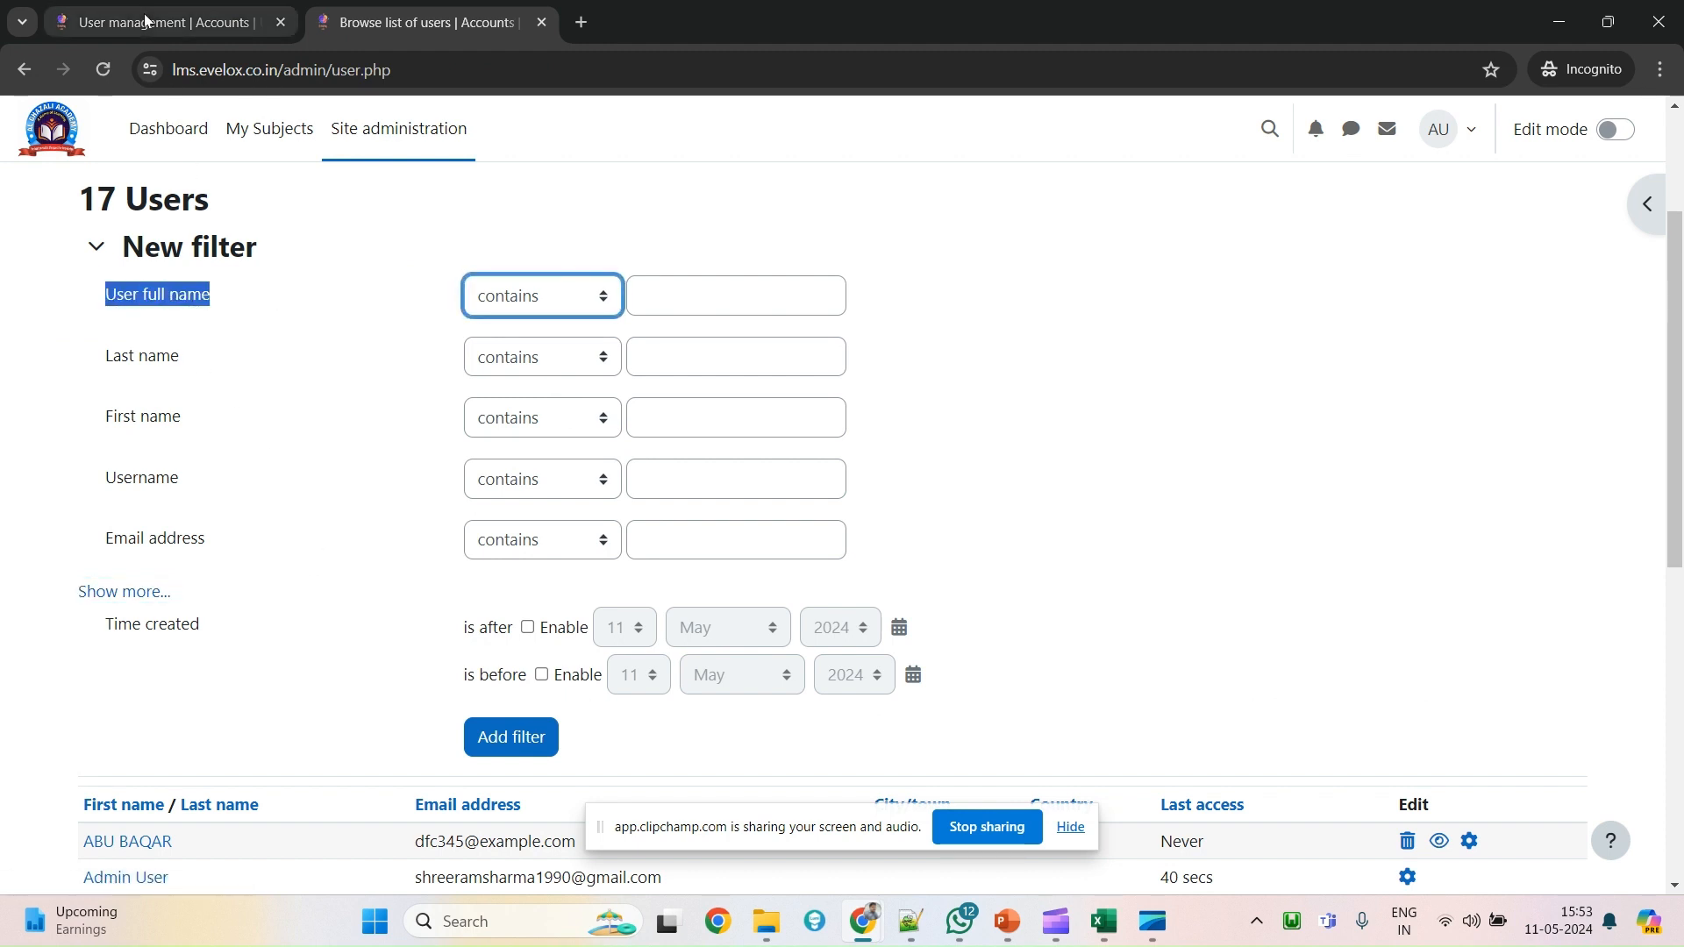
{"action": "left_click", "coordinate": [145, 21]}
{"action": "scroll", "coordinate": [526, 456], "scroll_direction": "up", "scroll_amount": 5}
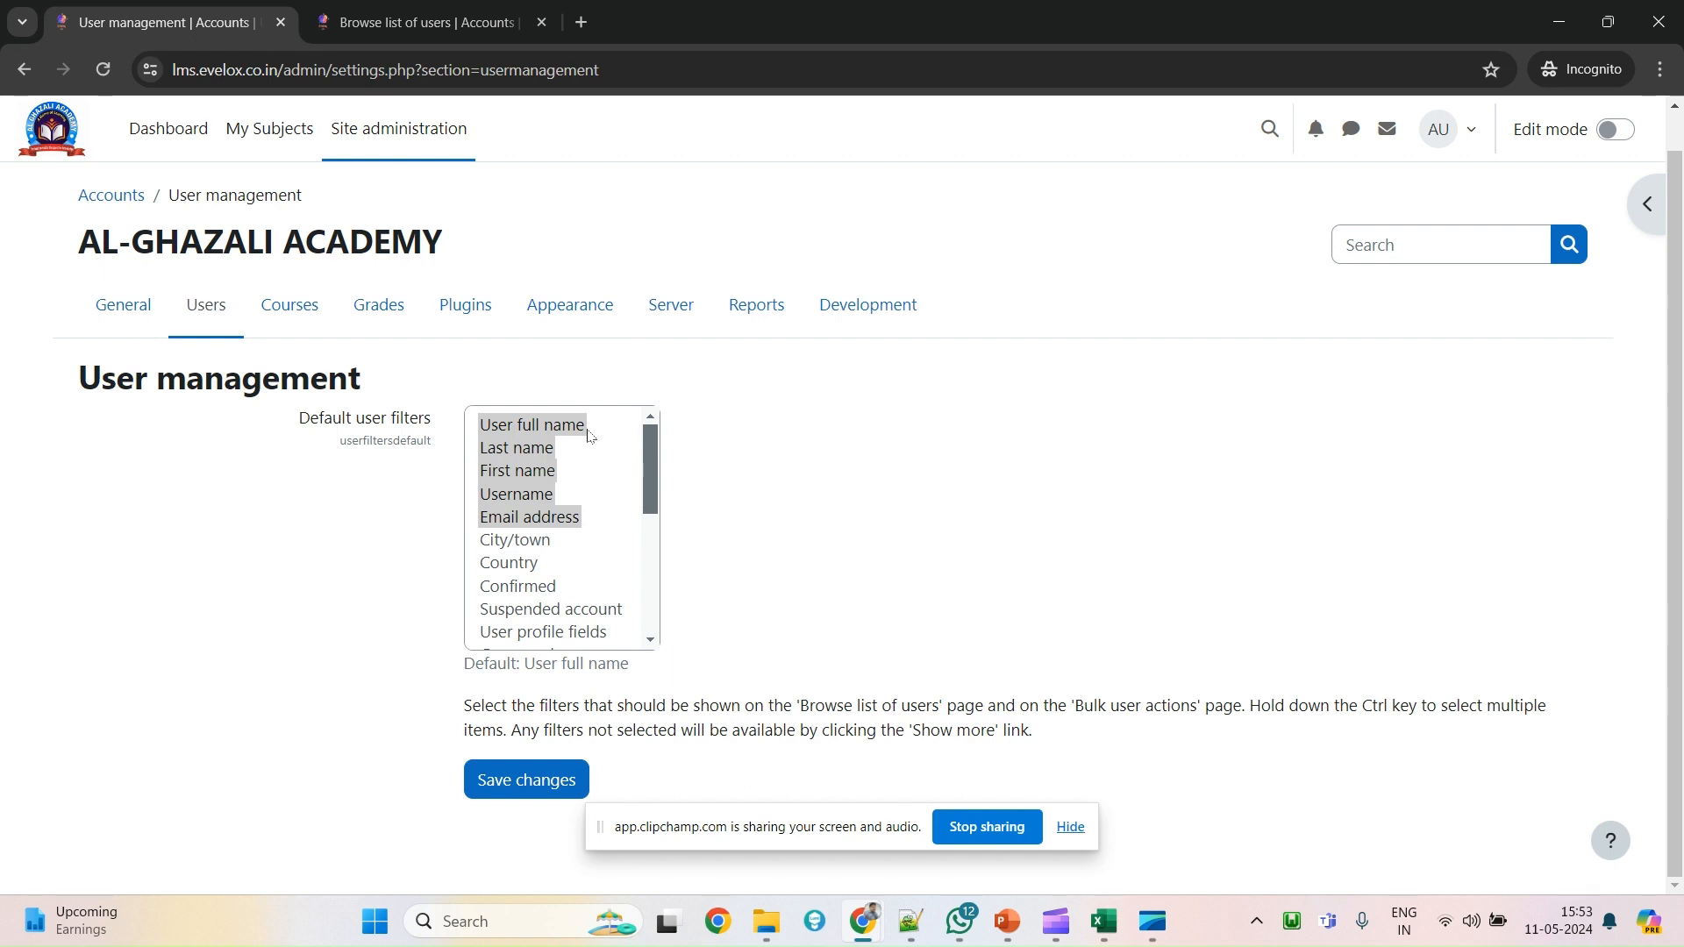
{"action": "left_click", "coordinate": [443, 20]}
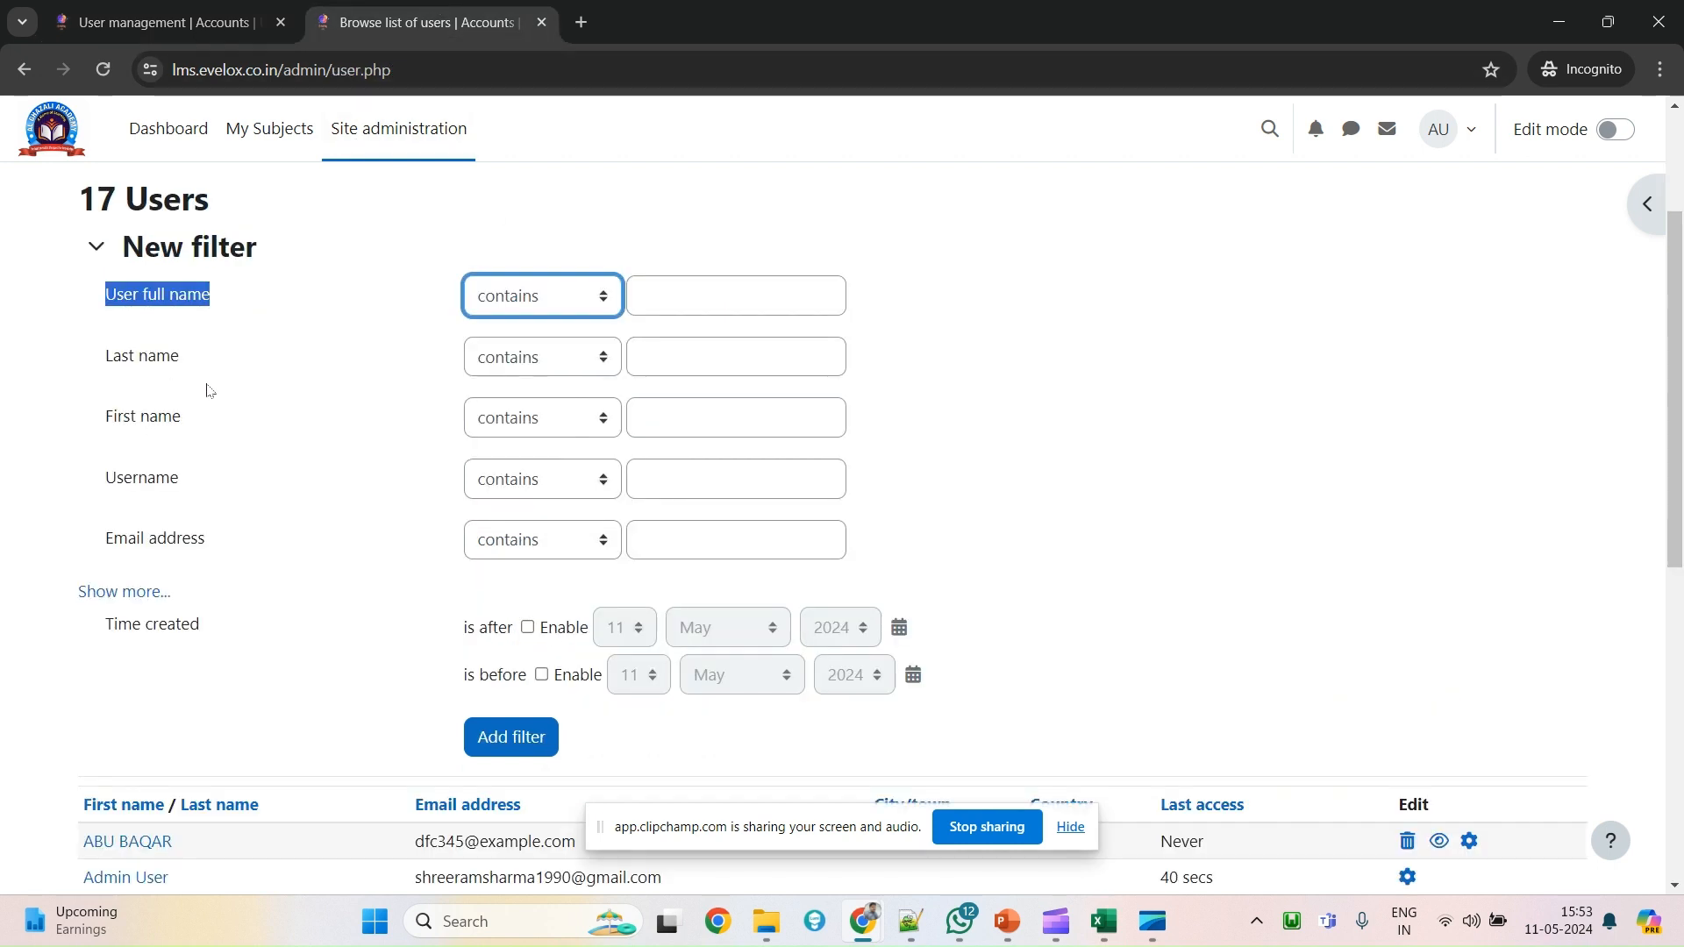
{"action": "left_click", "coordinate": [175, 22]}
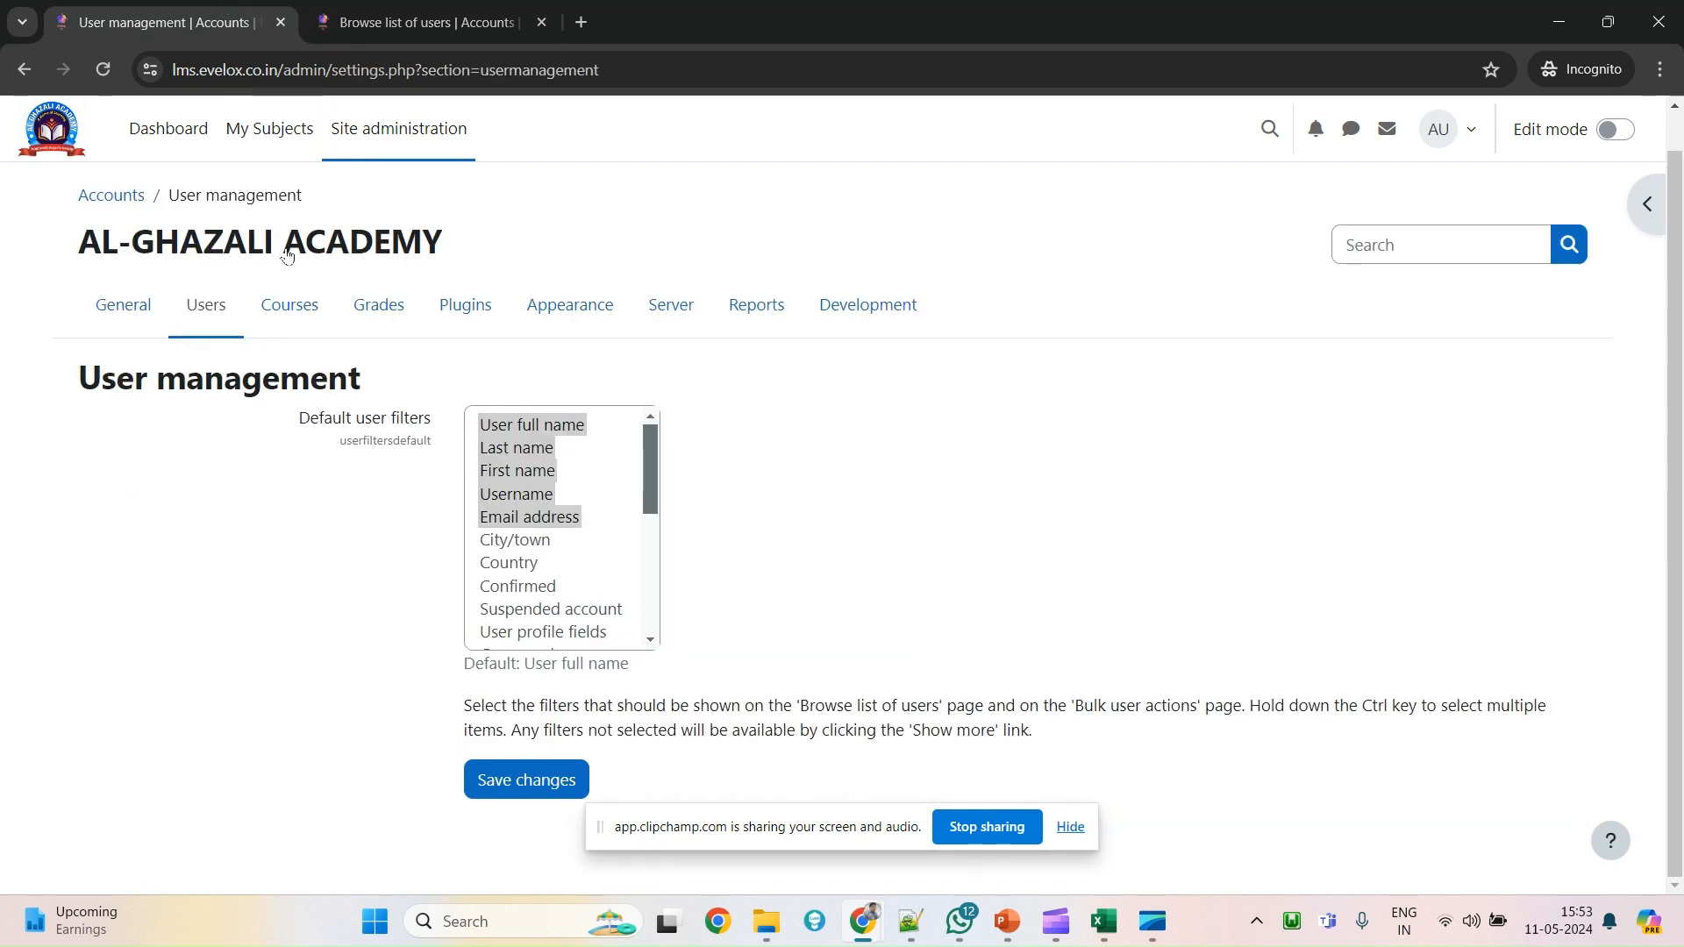
{"action": "scroll", "coordinate": [555, 538], "scroll_direction": "down", "scroll_amount": 3}
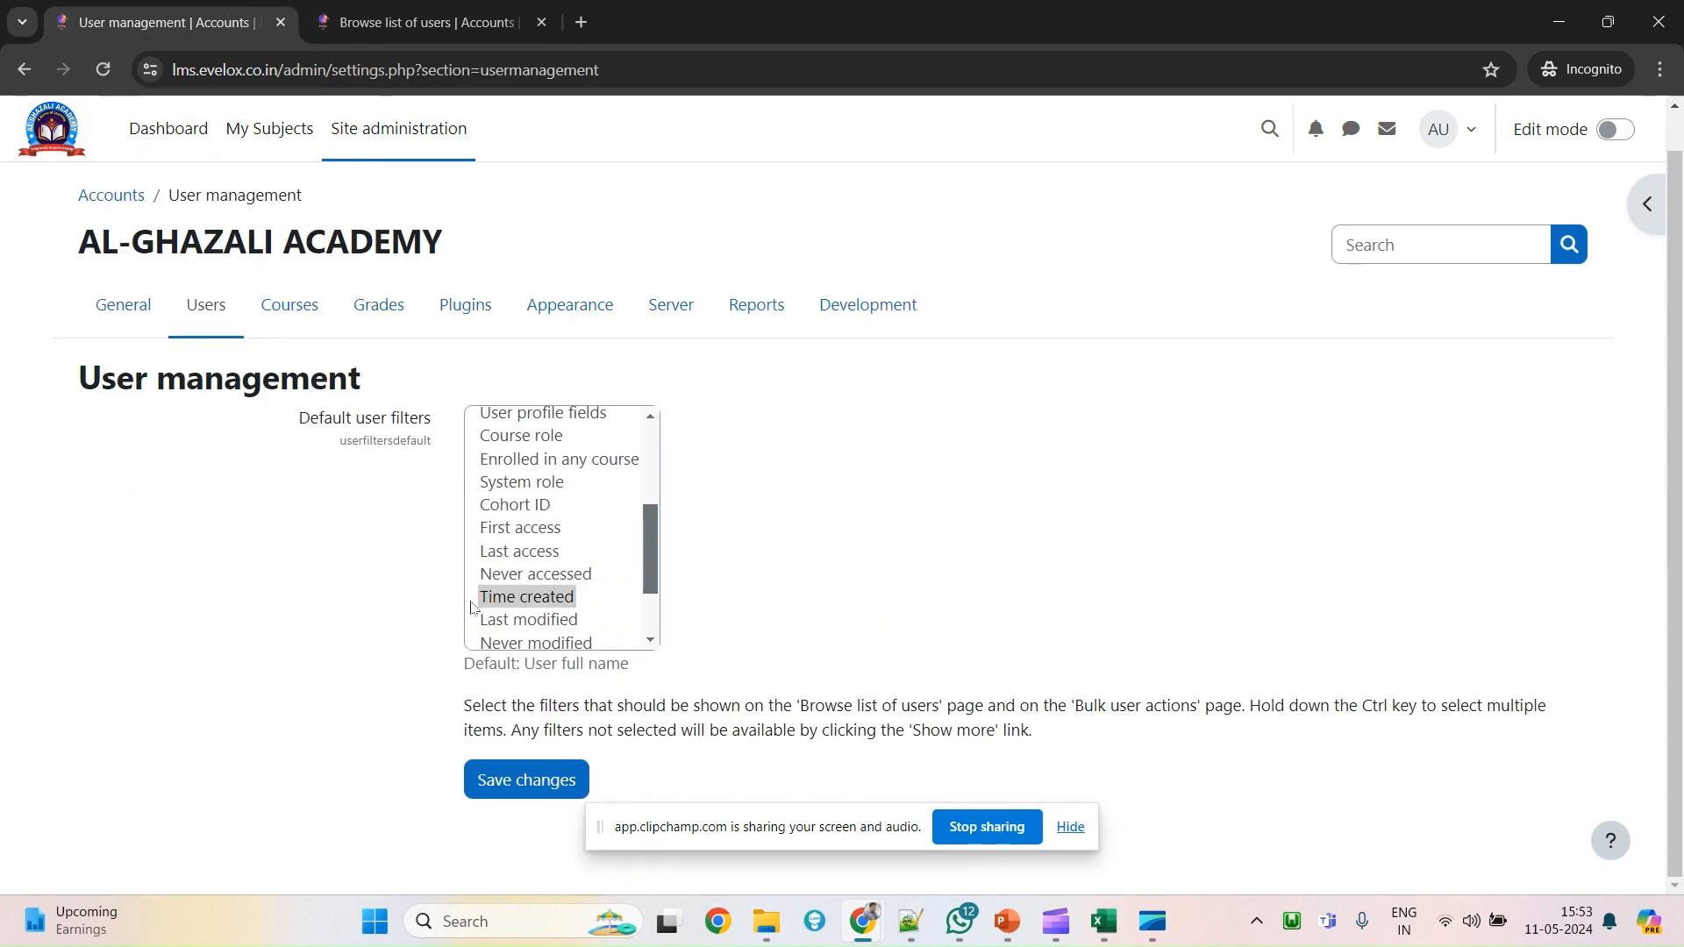
{"action": "key", "text": "ctrl+Tab"}
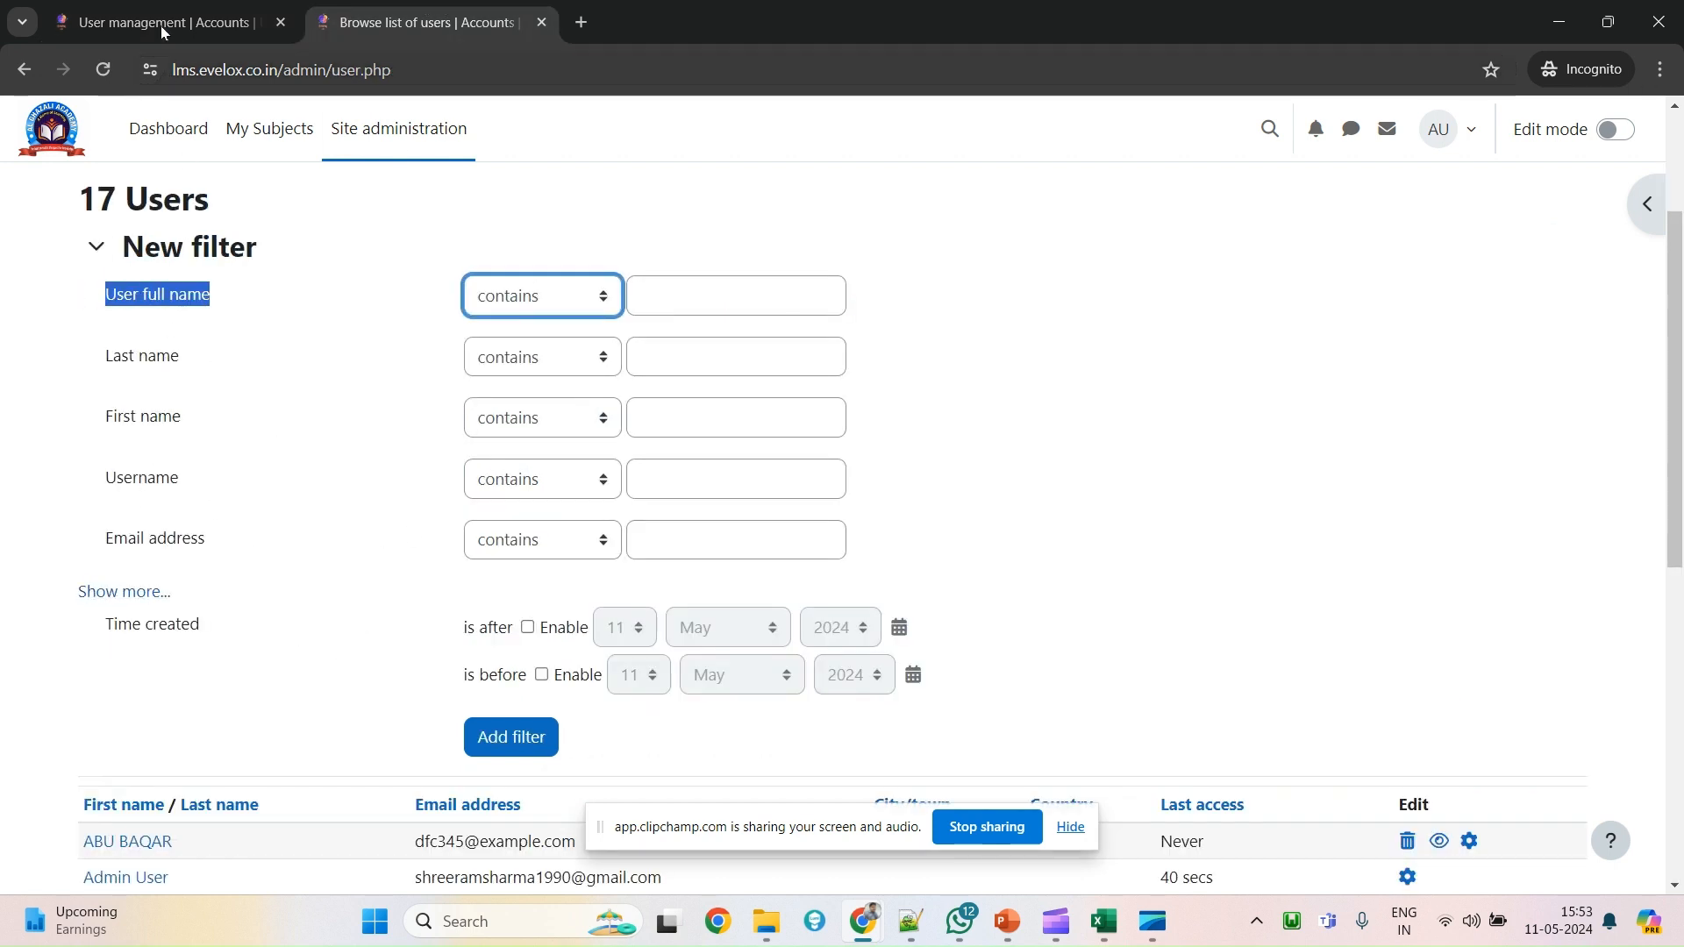
{"action": "key", "text": "ctrl+shift+Tab"}
{"action": "scroll", "coordinate": [549, 531], "scroll_direction": "up", "scroll_amount": 1}
{"action": "scroll", "coordinate": [549, 532], "scroll_direction": "up", "scroll_amount": 3}
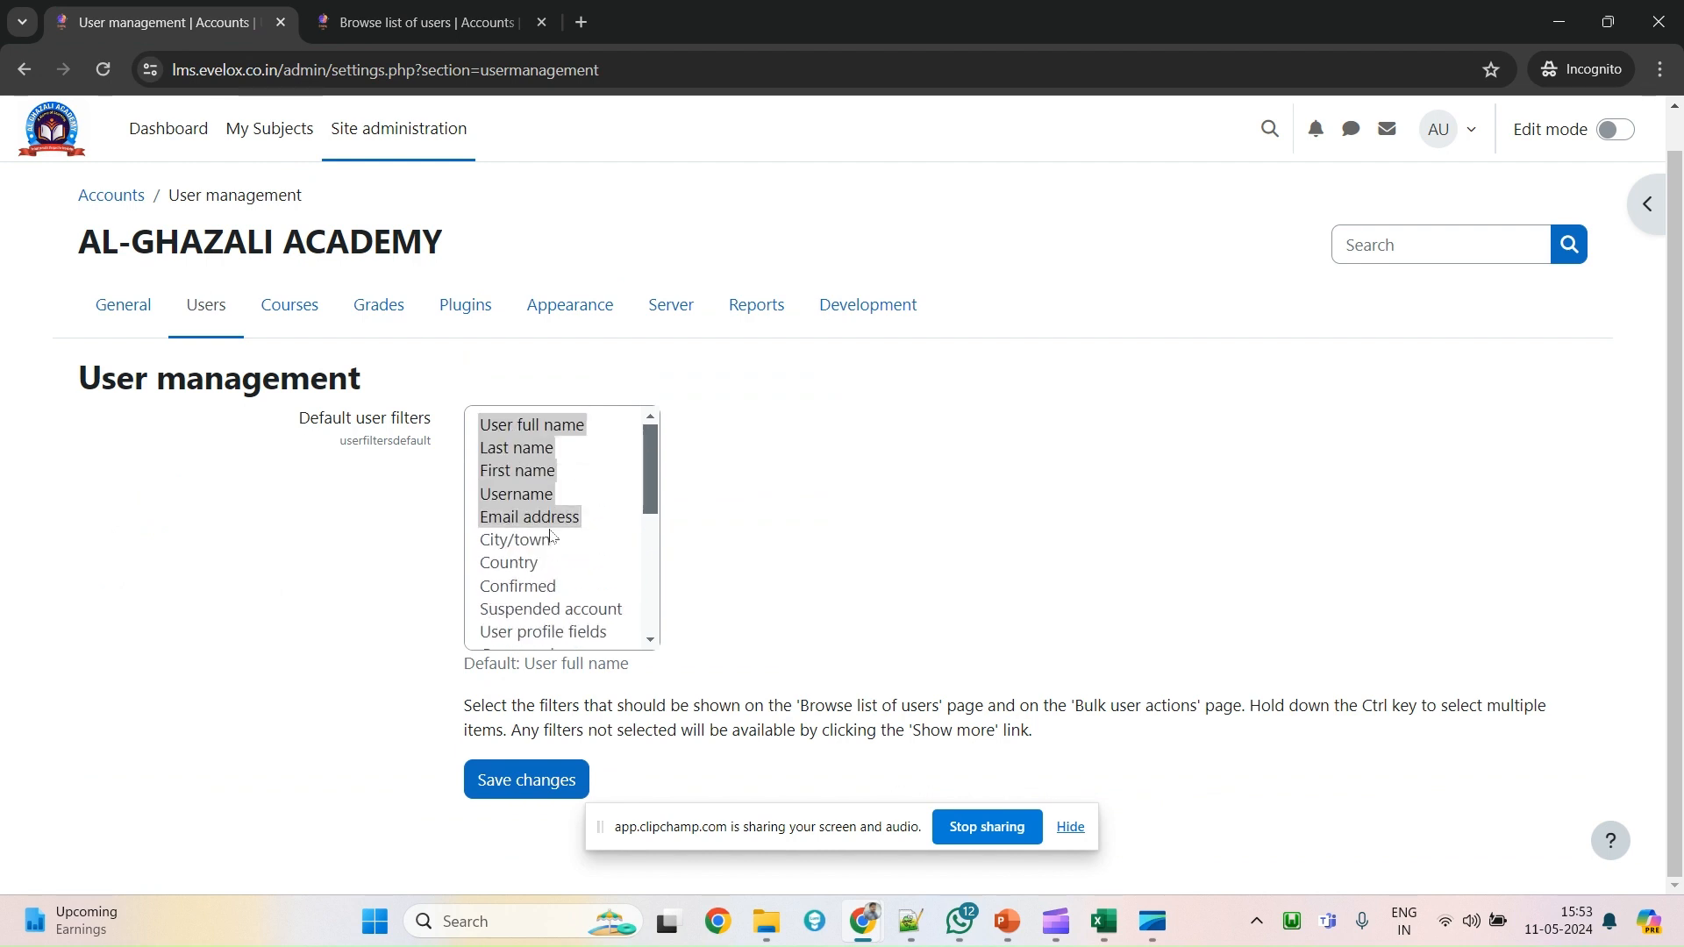
Include Country in the Default user filters selection, save changes, and go back to the users list.
{"action": "left_click", "coordinate": [536, 570], "text": "ctrl"}
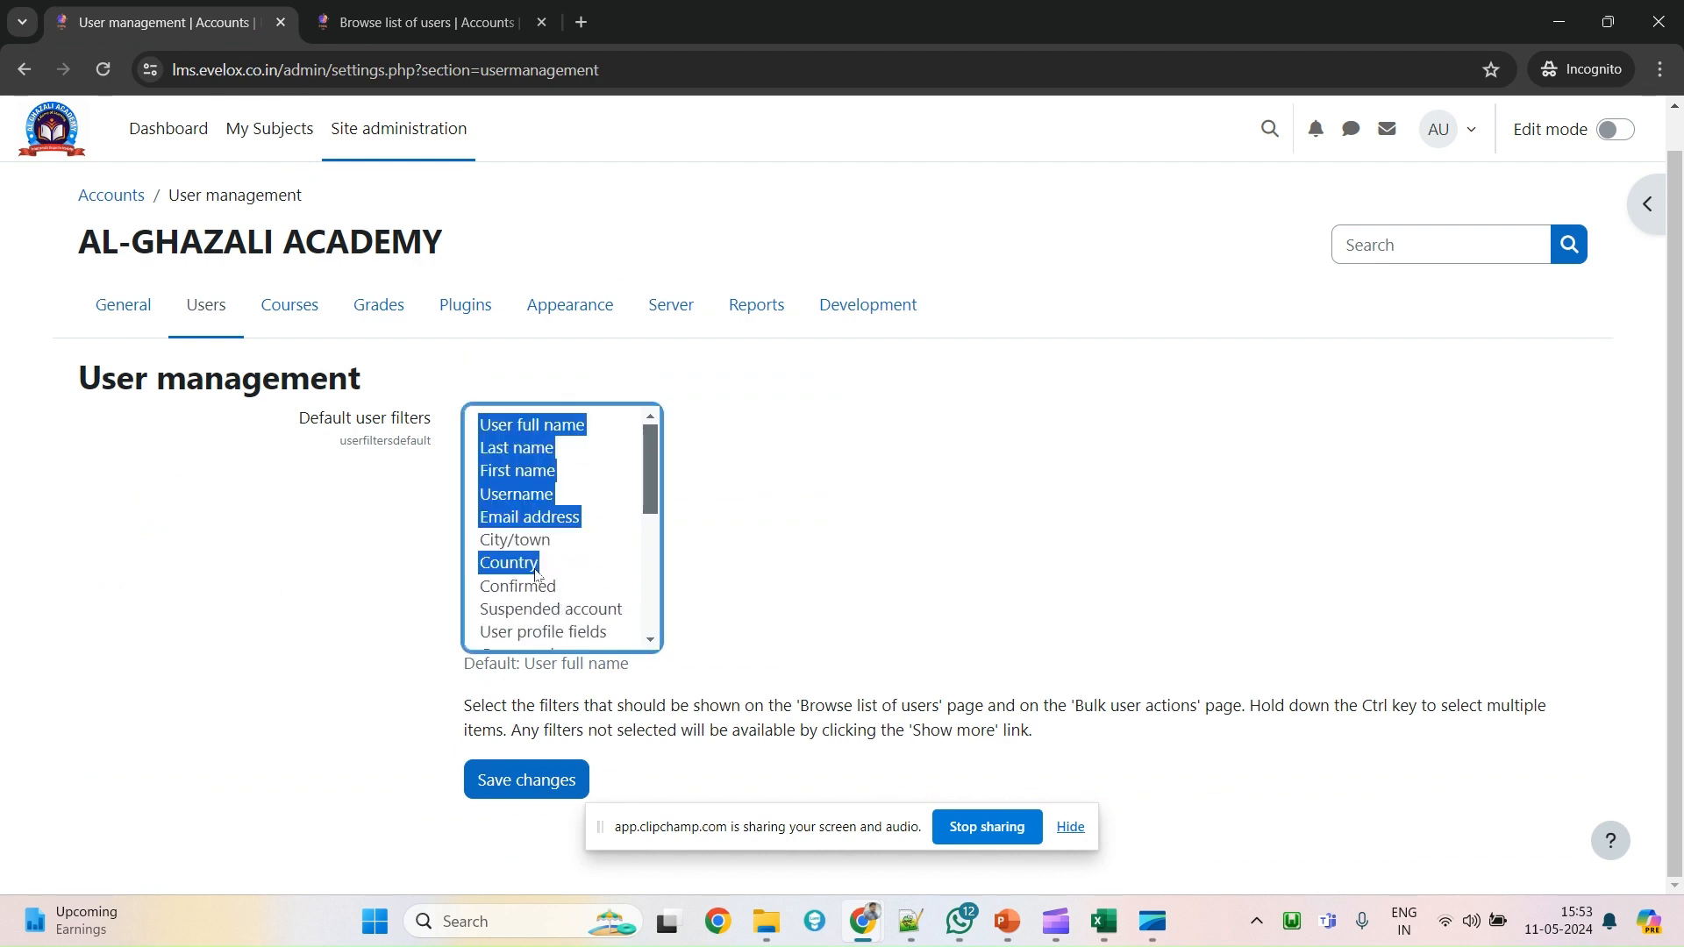
{"action": "key", "text": "ctrl+Tab"}
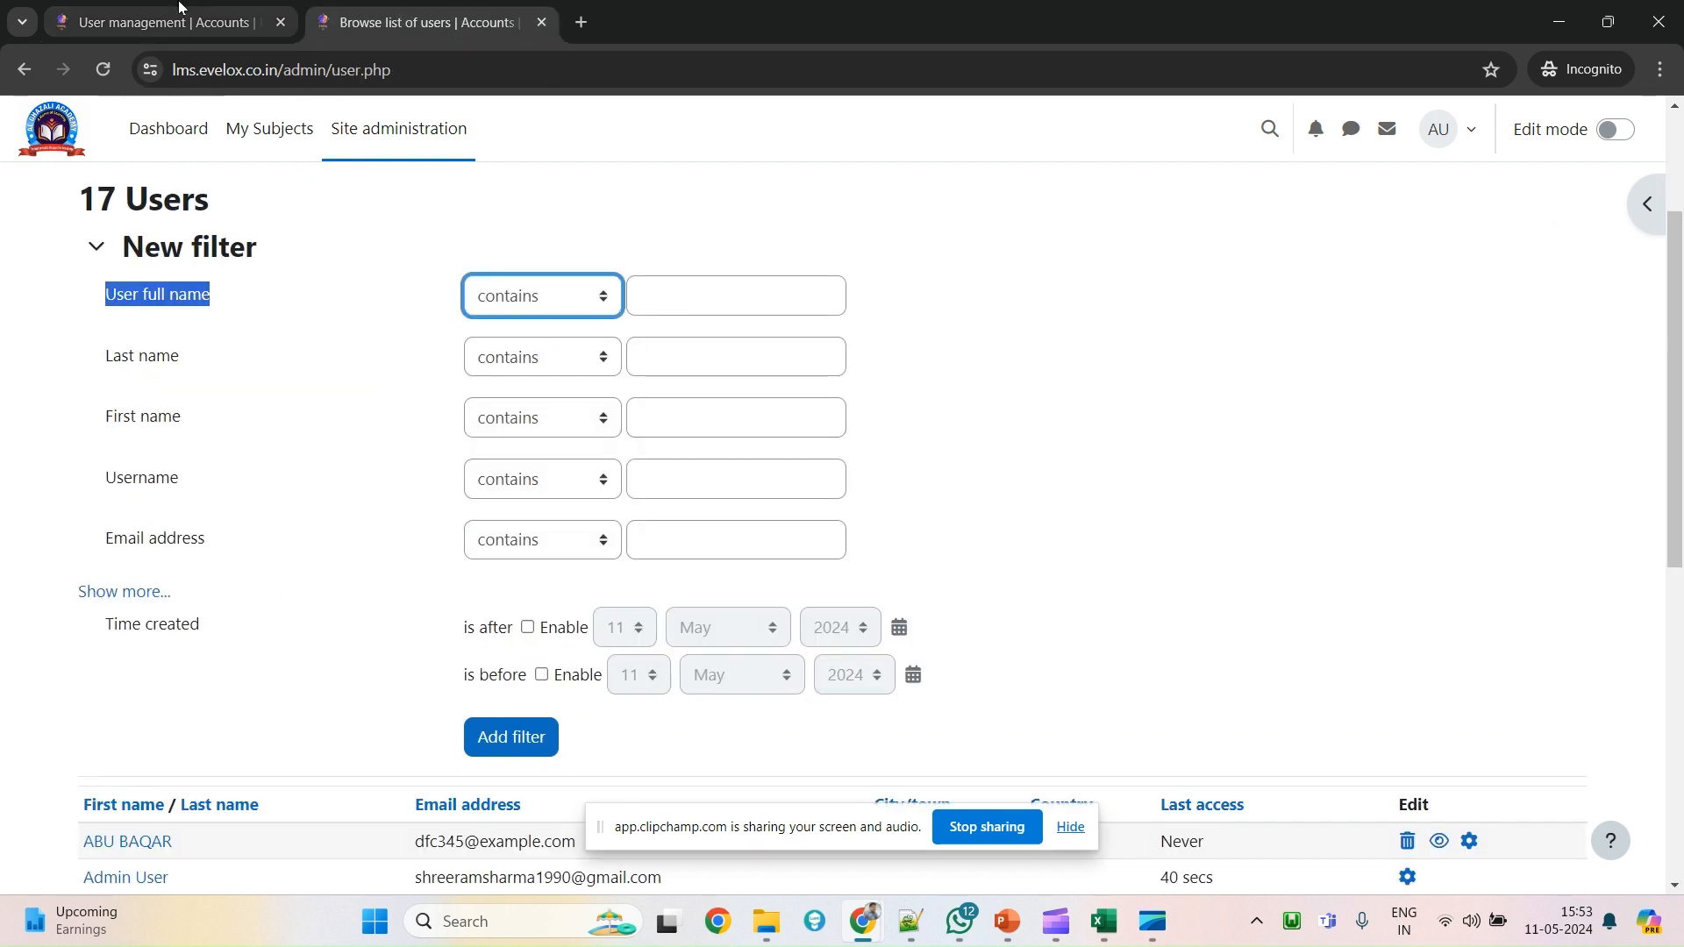
{"action": "key", "text": "ctrl+shift+Tab"}
{"action": "scroll", "coordinate": [536, 596], "scroll_direction": "down", "scroll_amount": 1}
{"action": "scroll", "coordinate": [536, 597], "scroll_direction": "down", "scroll_amount": 3}
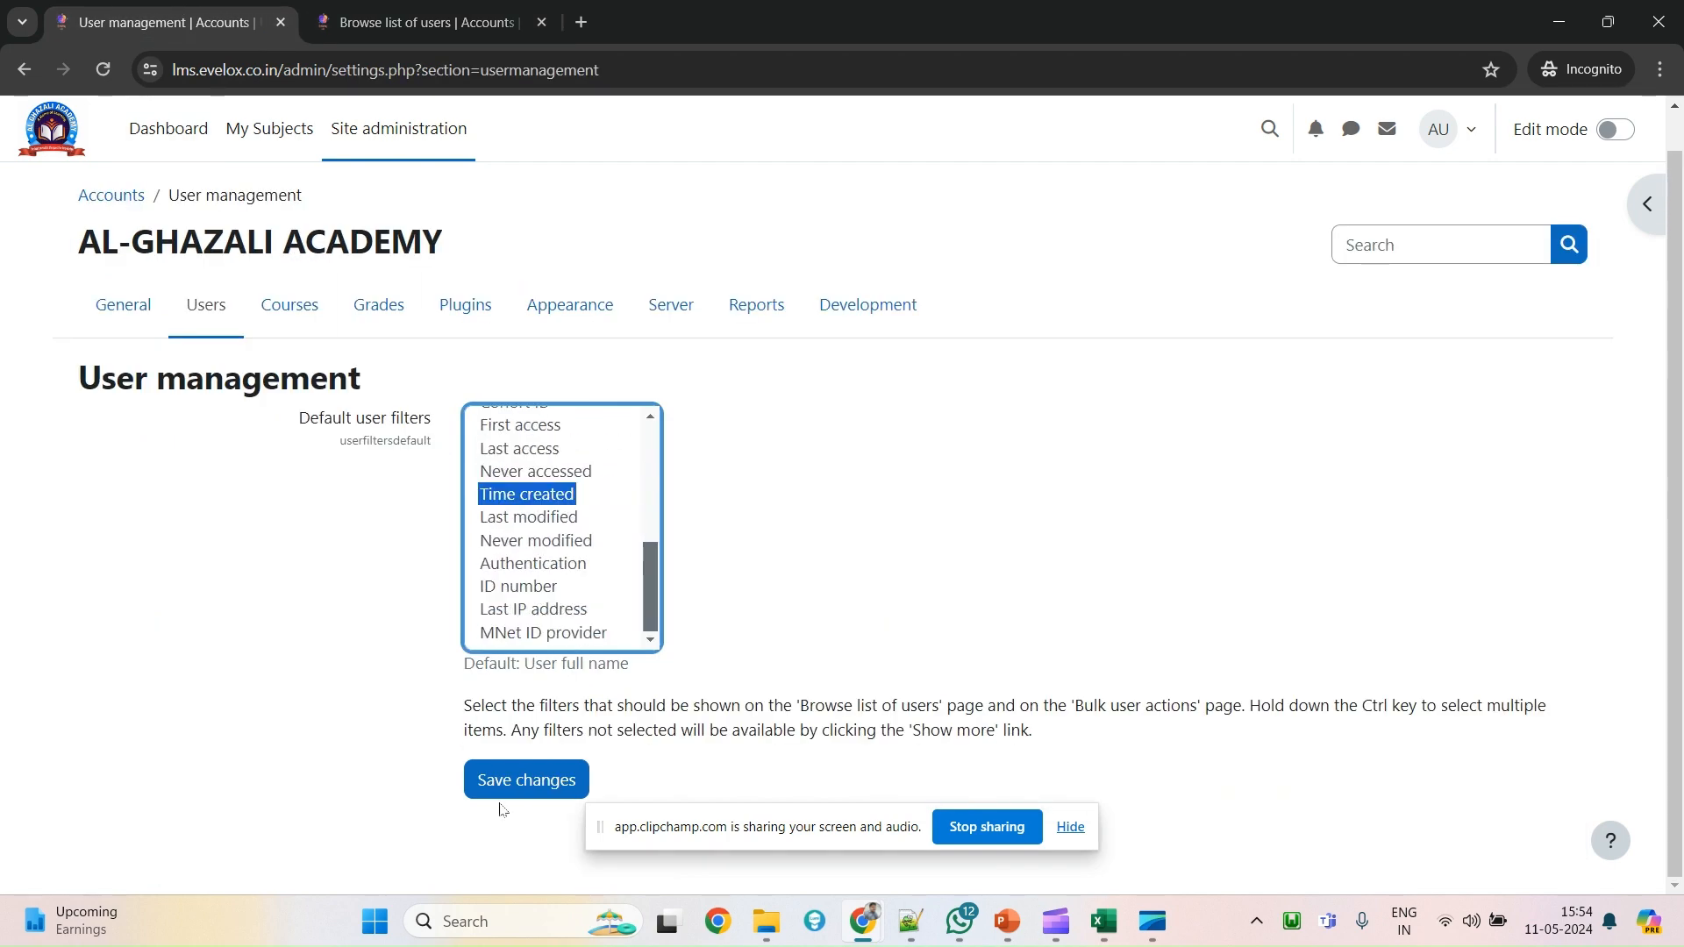
{"action": "left_click", "coordinate": [503, 788]}
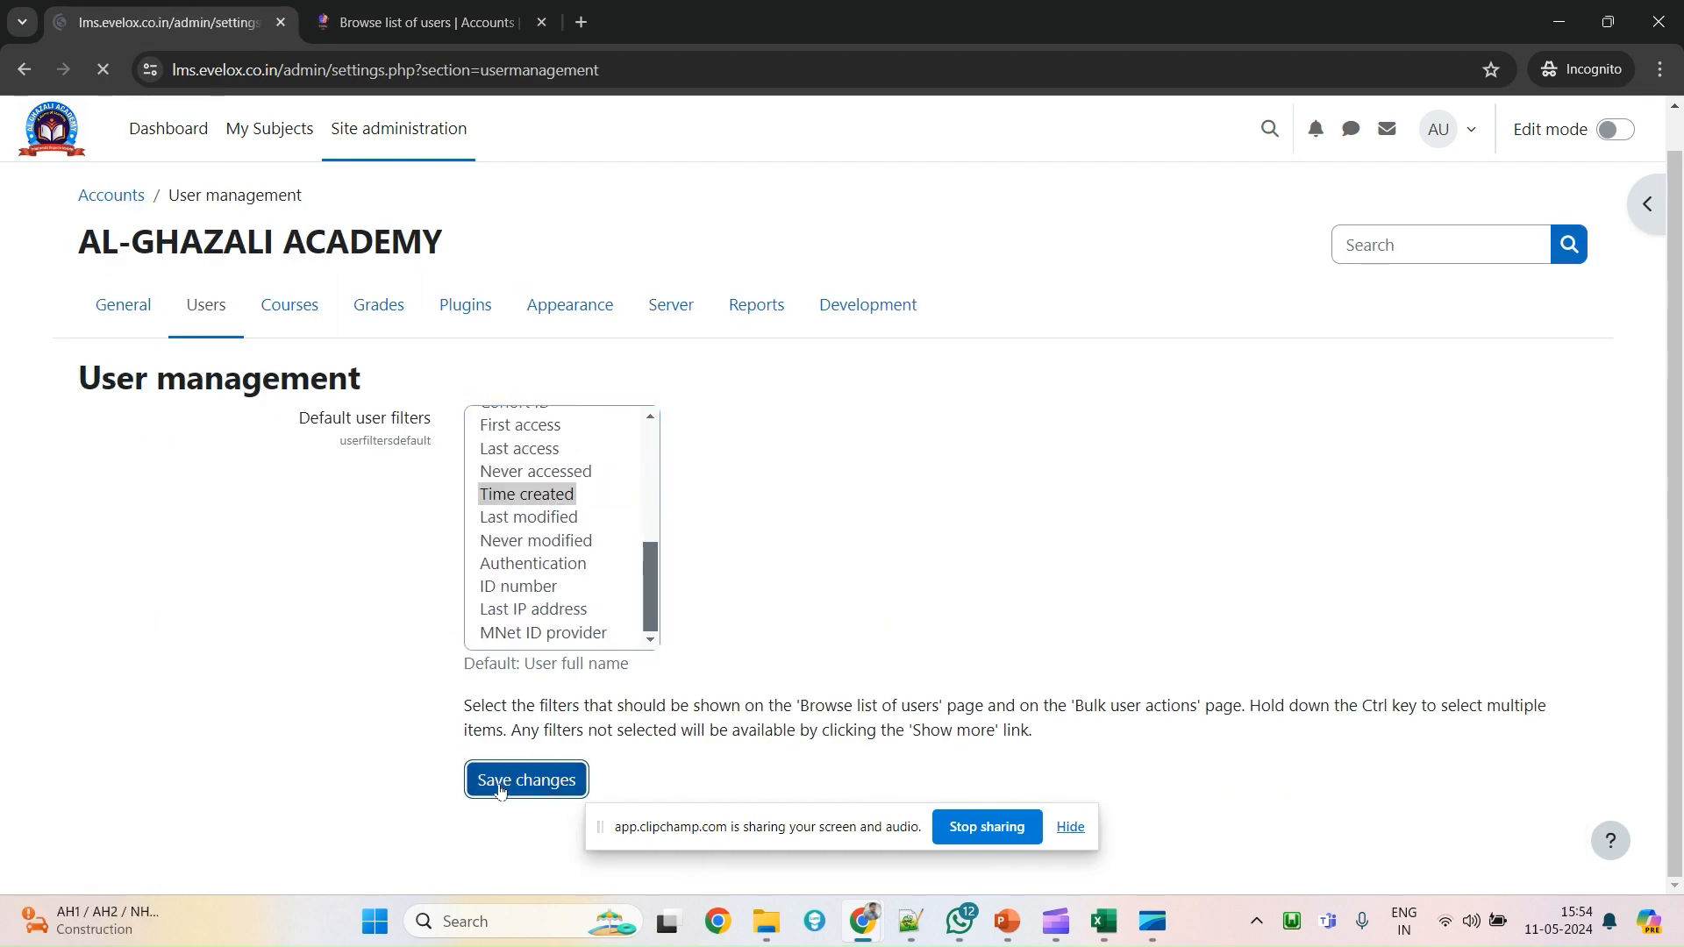
{"action": "key", "text": "ctrl+Tab"}
{"action": "right_click", "coordinate": [959, 220]}
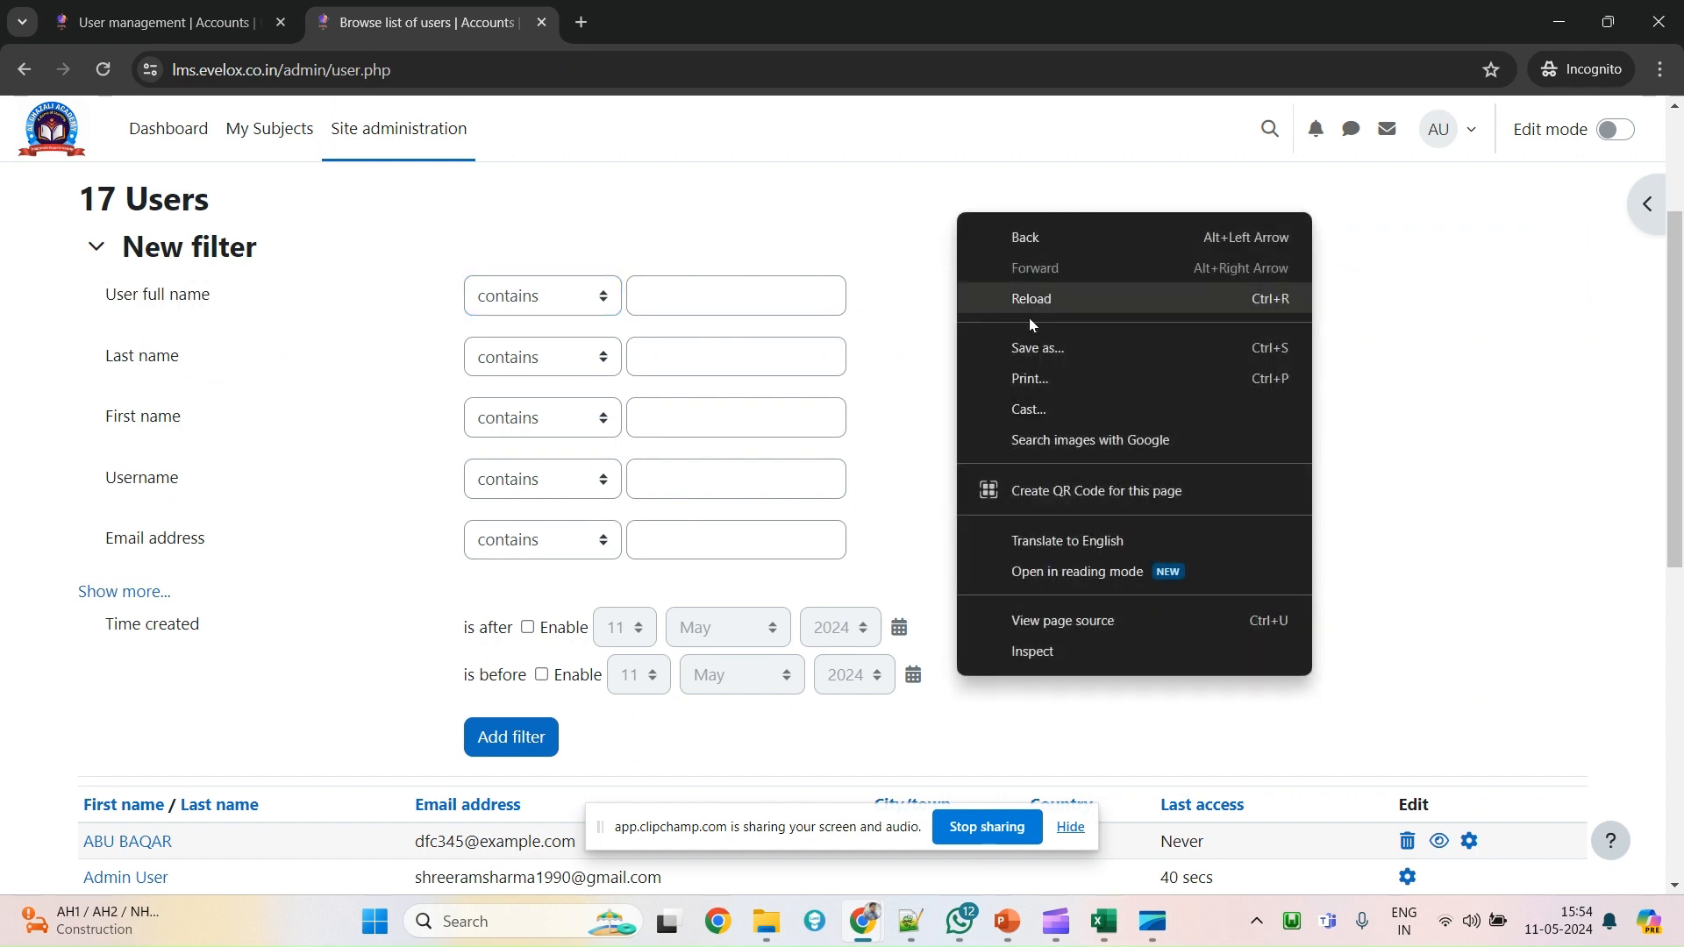
Reload the users list and confirm the new Country and Time created filters.
{"action": "left_click", "coordinate": [1039, 302]}
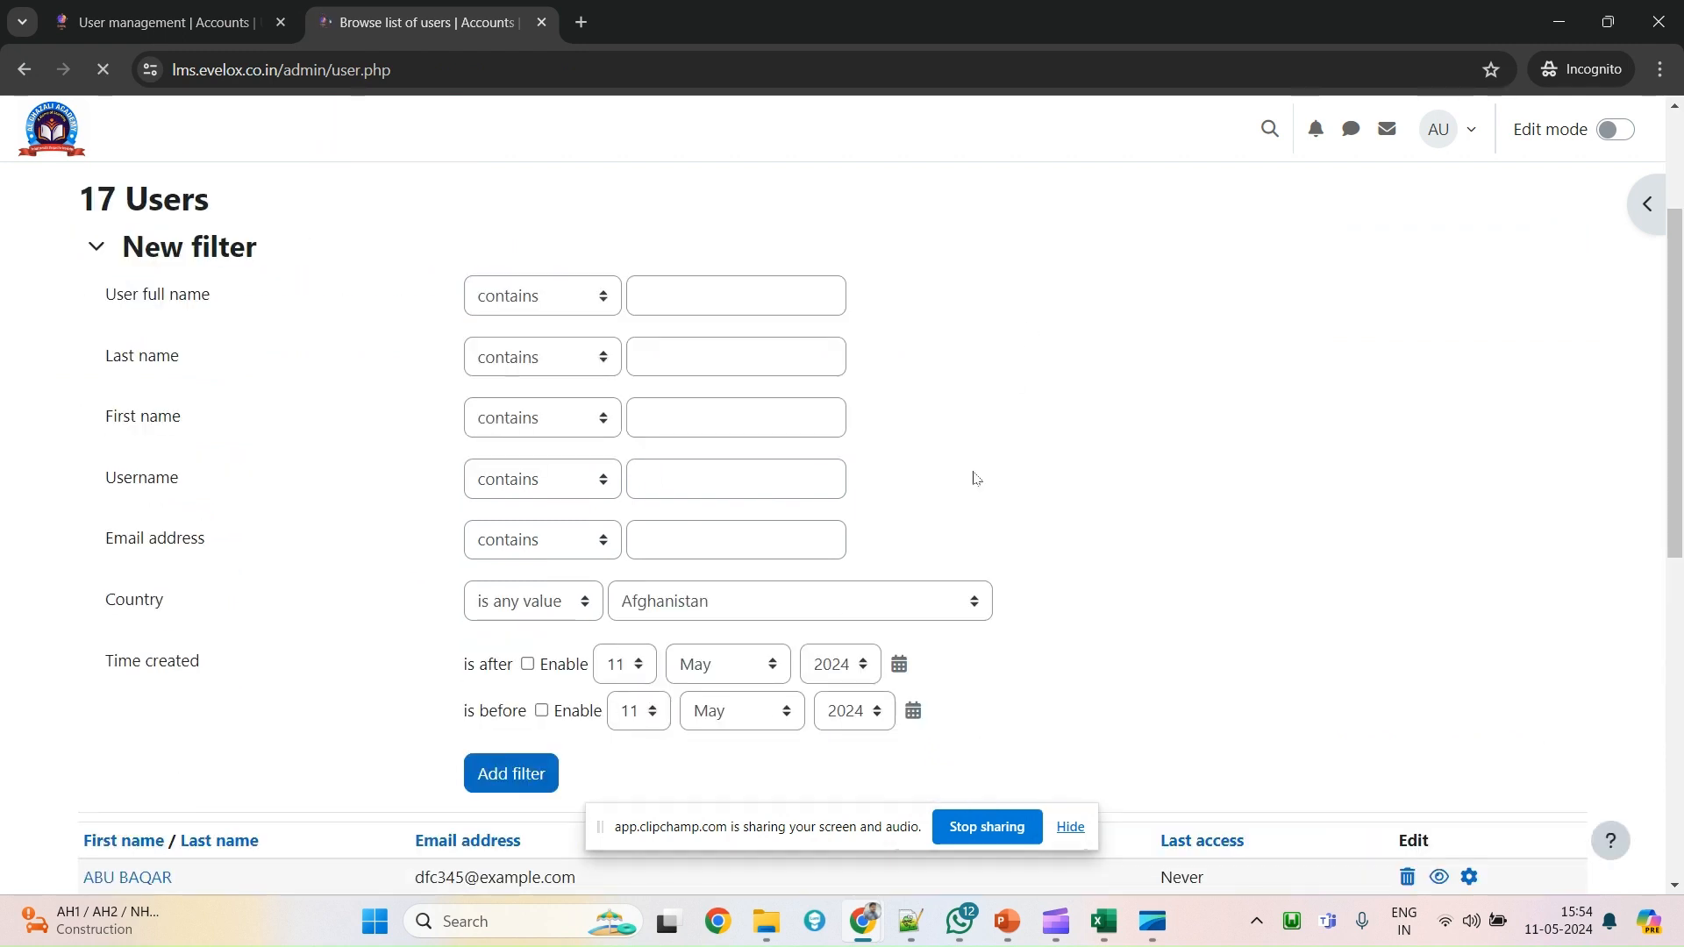
{"action": "scroll", "coordinate": [96, 537], "scroll_direction": "down", "scroll_amount": 3}
{"action": "scroll", "coordinate": [222, 547], "scroll_direction": "up", "scroll_amount": 1}
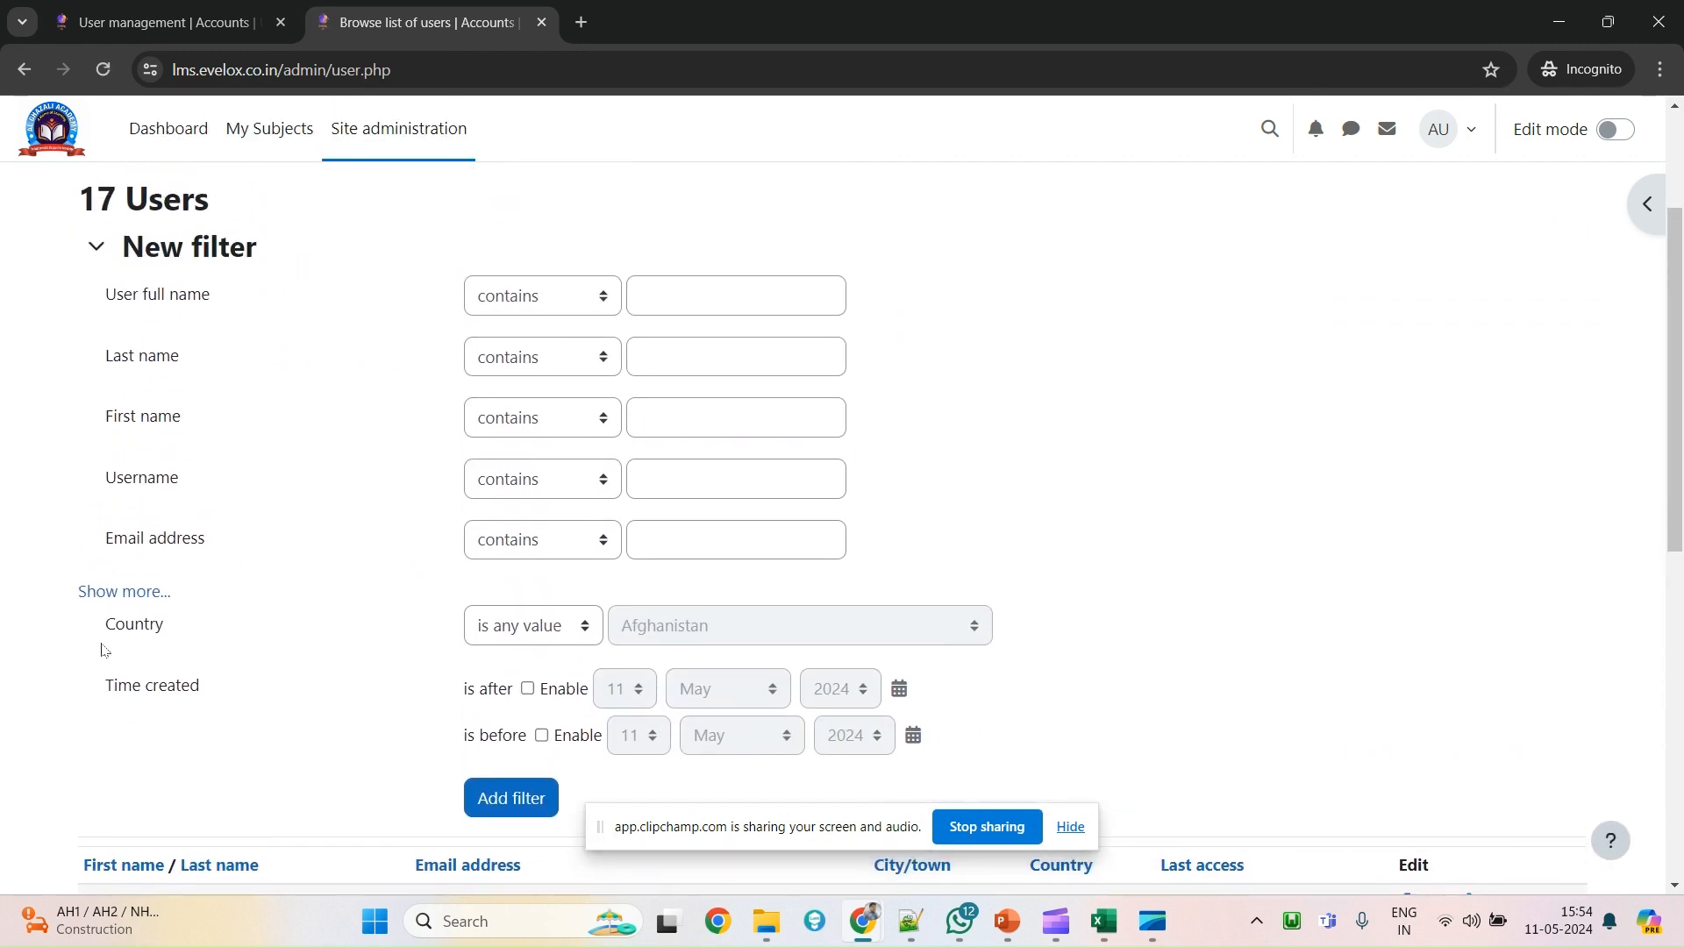
{"action": "left_click_drag", "start_coordinate": [99, 632], "coordinate": [614, 627]}
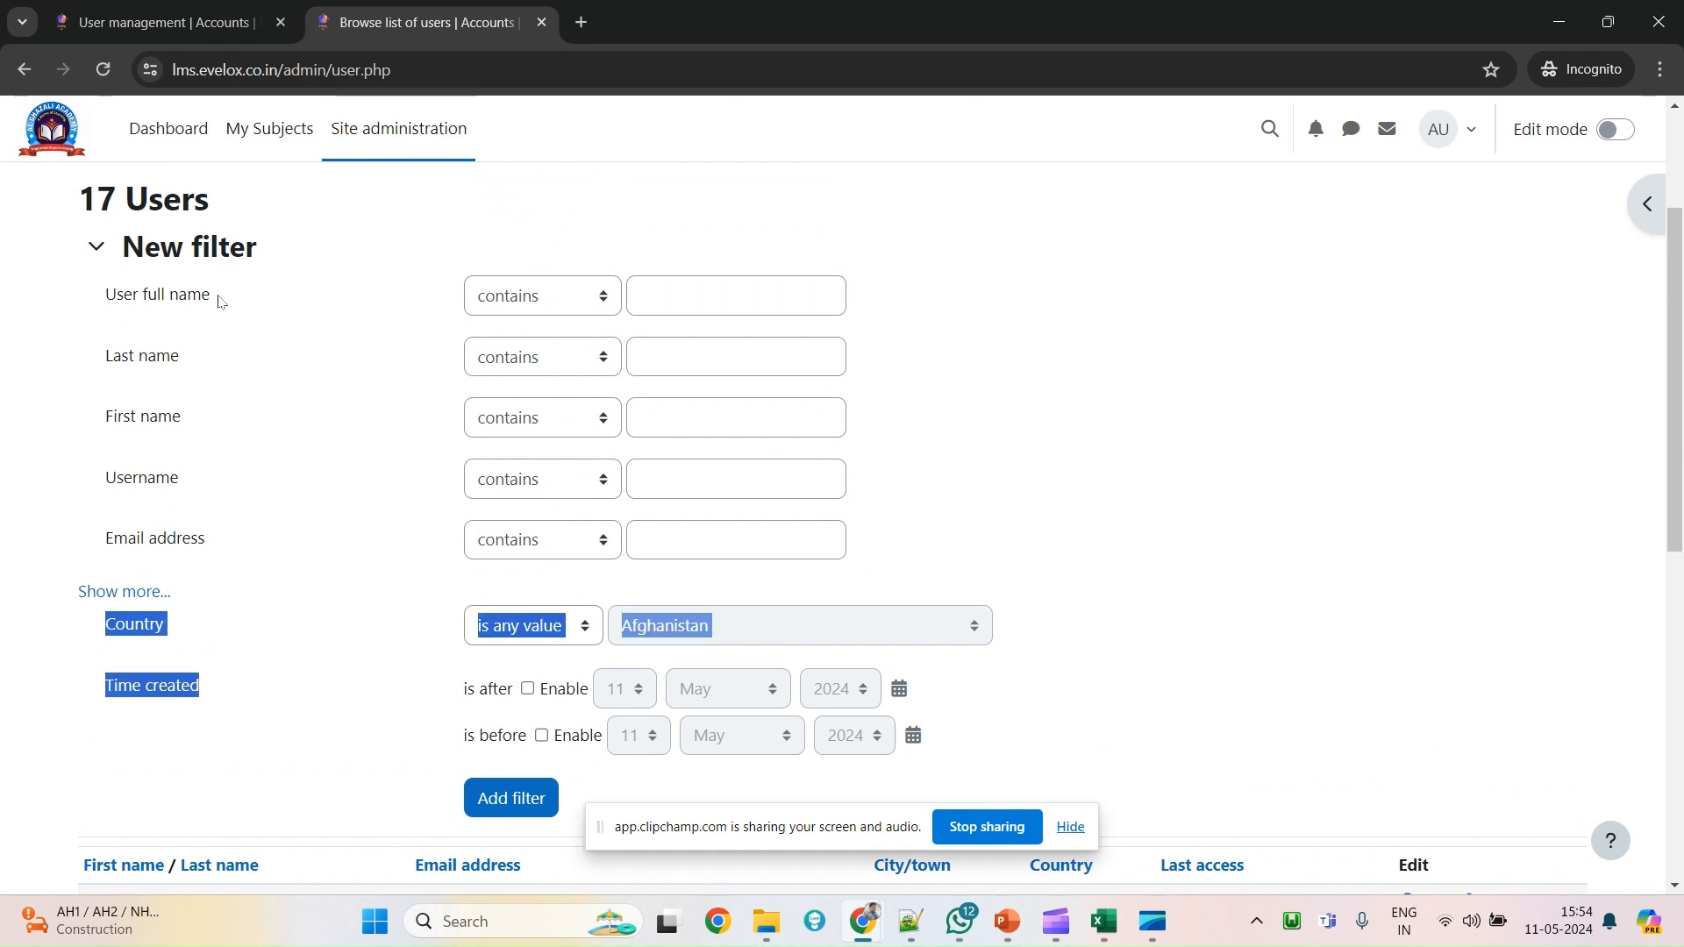
{"action": "left_click", "coordinate": [162, 22]}
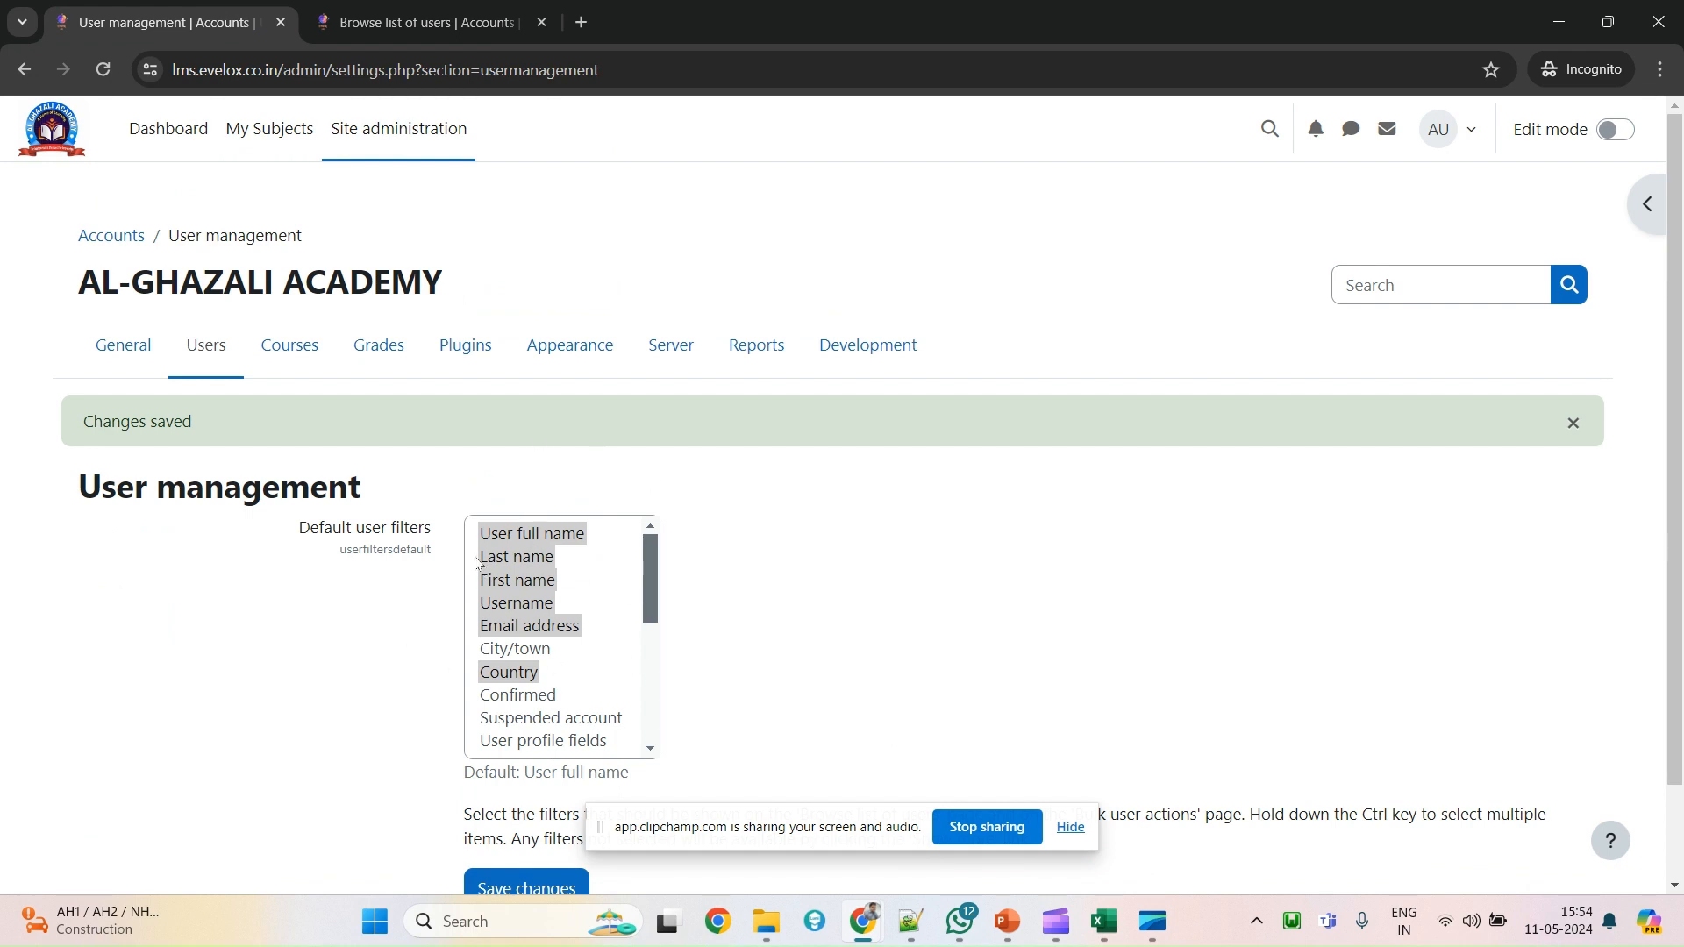
{"action": "left_click", "coordinate": [394, 22]}
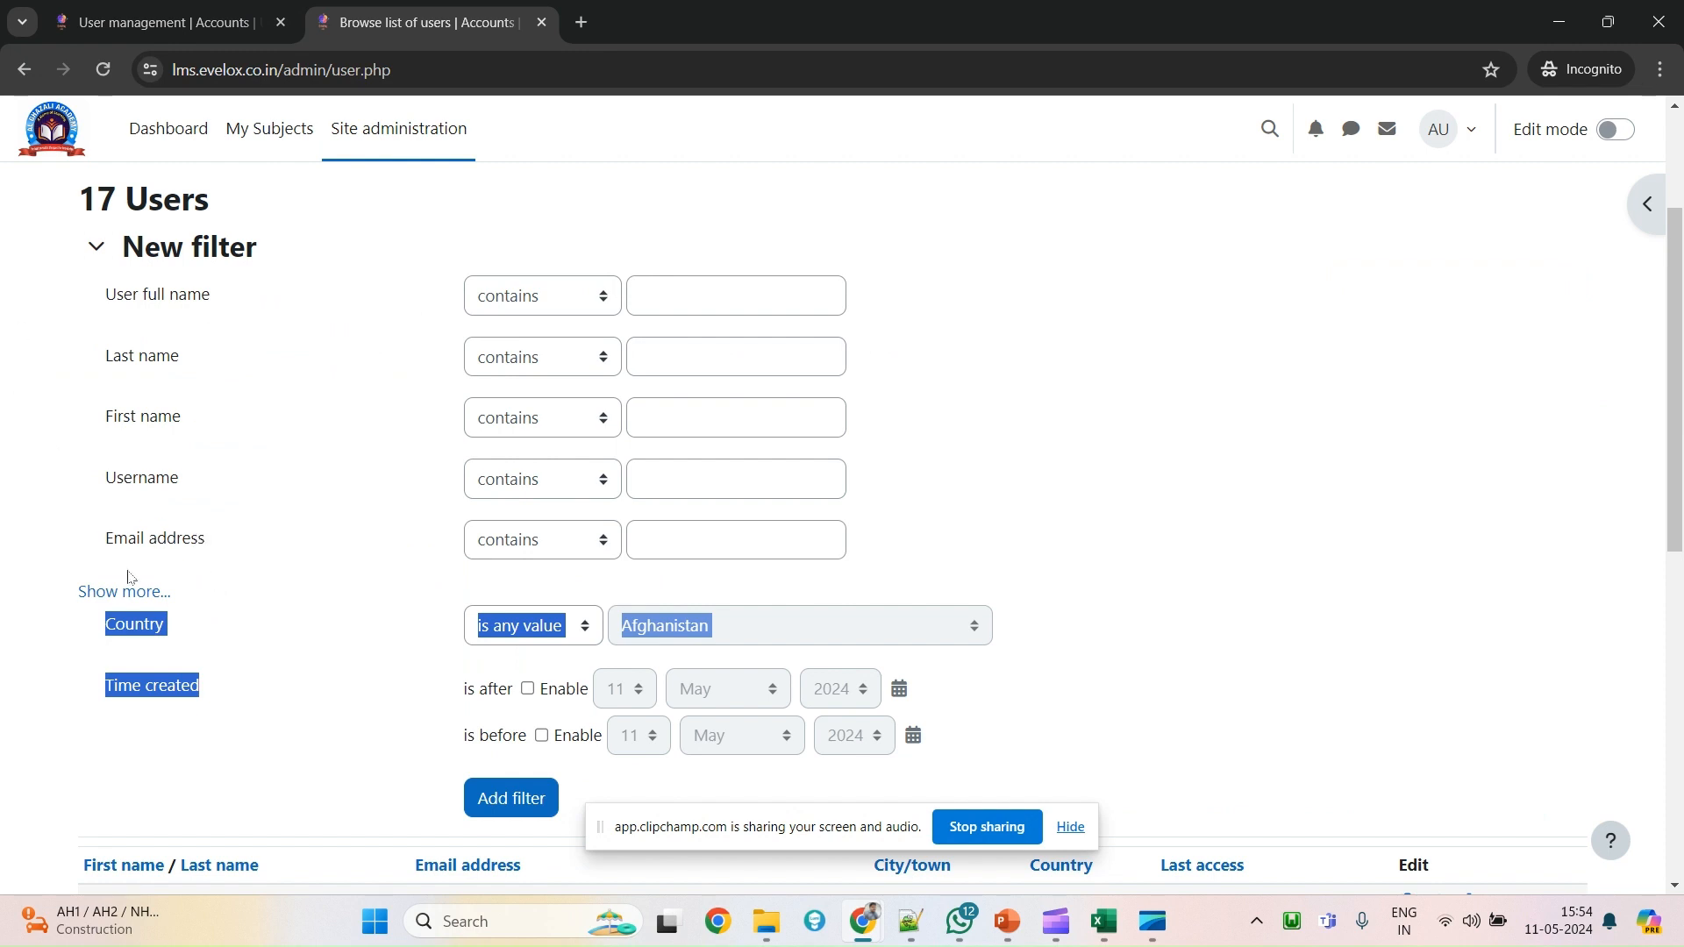
{"action": "left_click", "coordinate": [219, 368]}
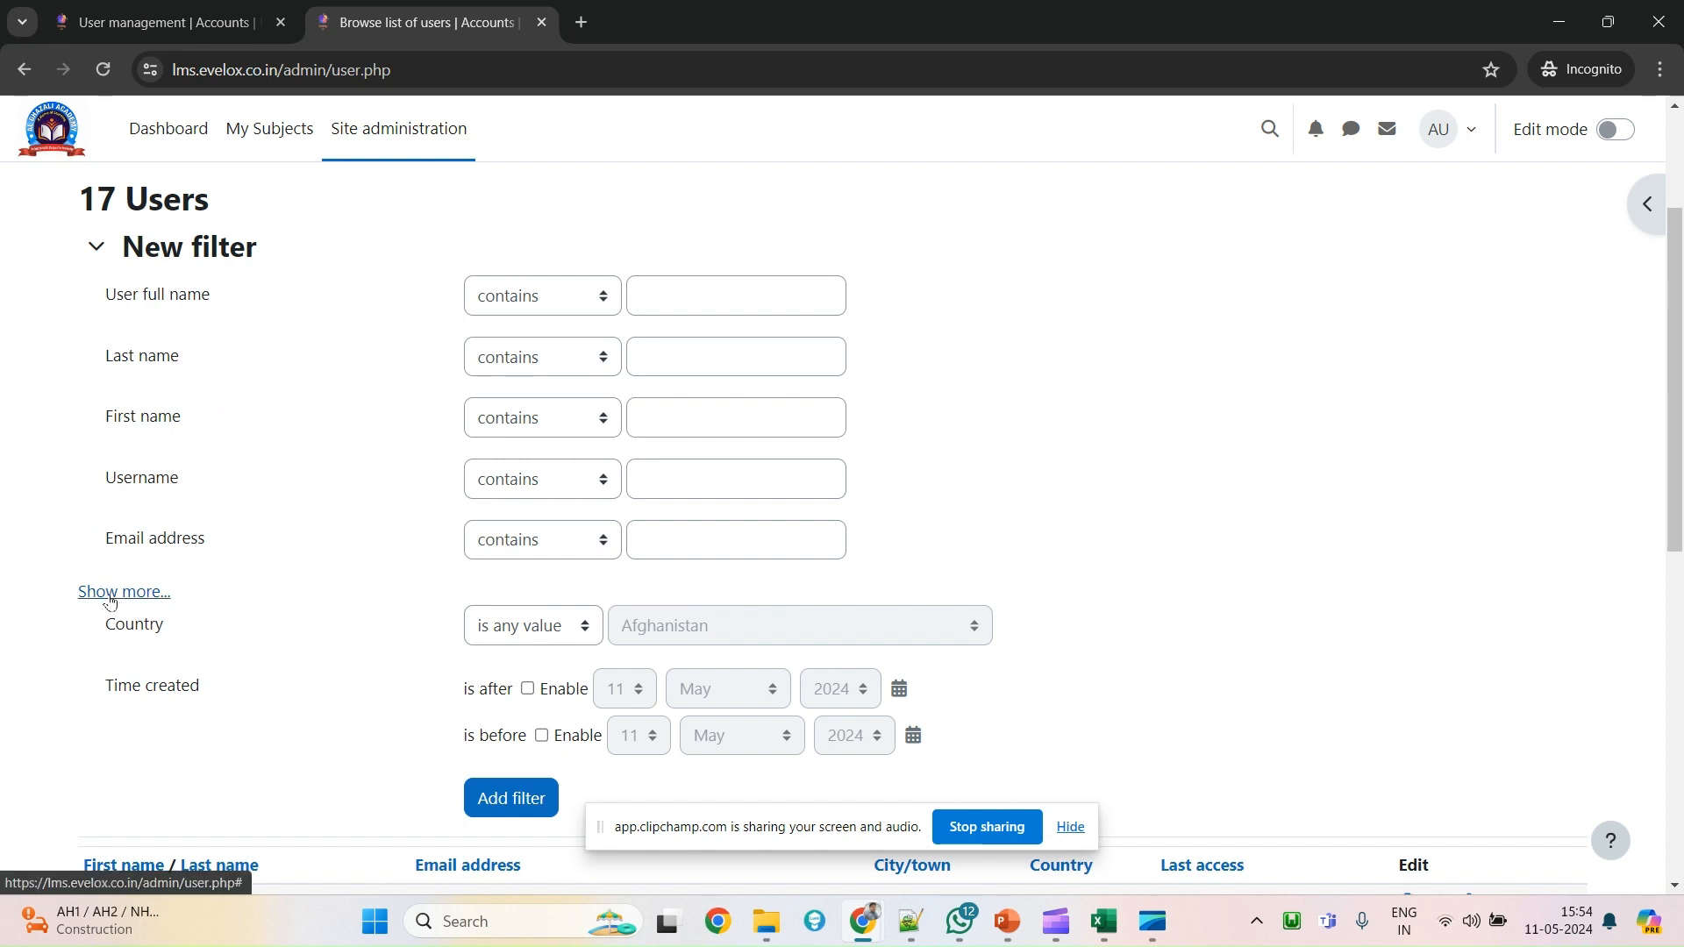
Expand all filters with Show more... and go to the Site administration Users page.
{"action": "scroll", "coordinate": [149, 570], "scroll_direction": "down", "scroll_amount": 2}
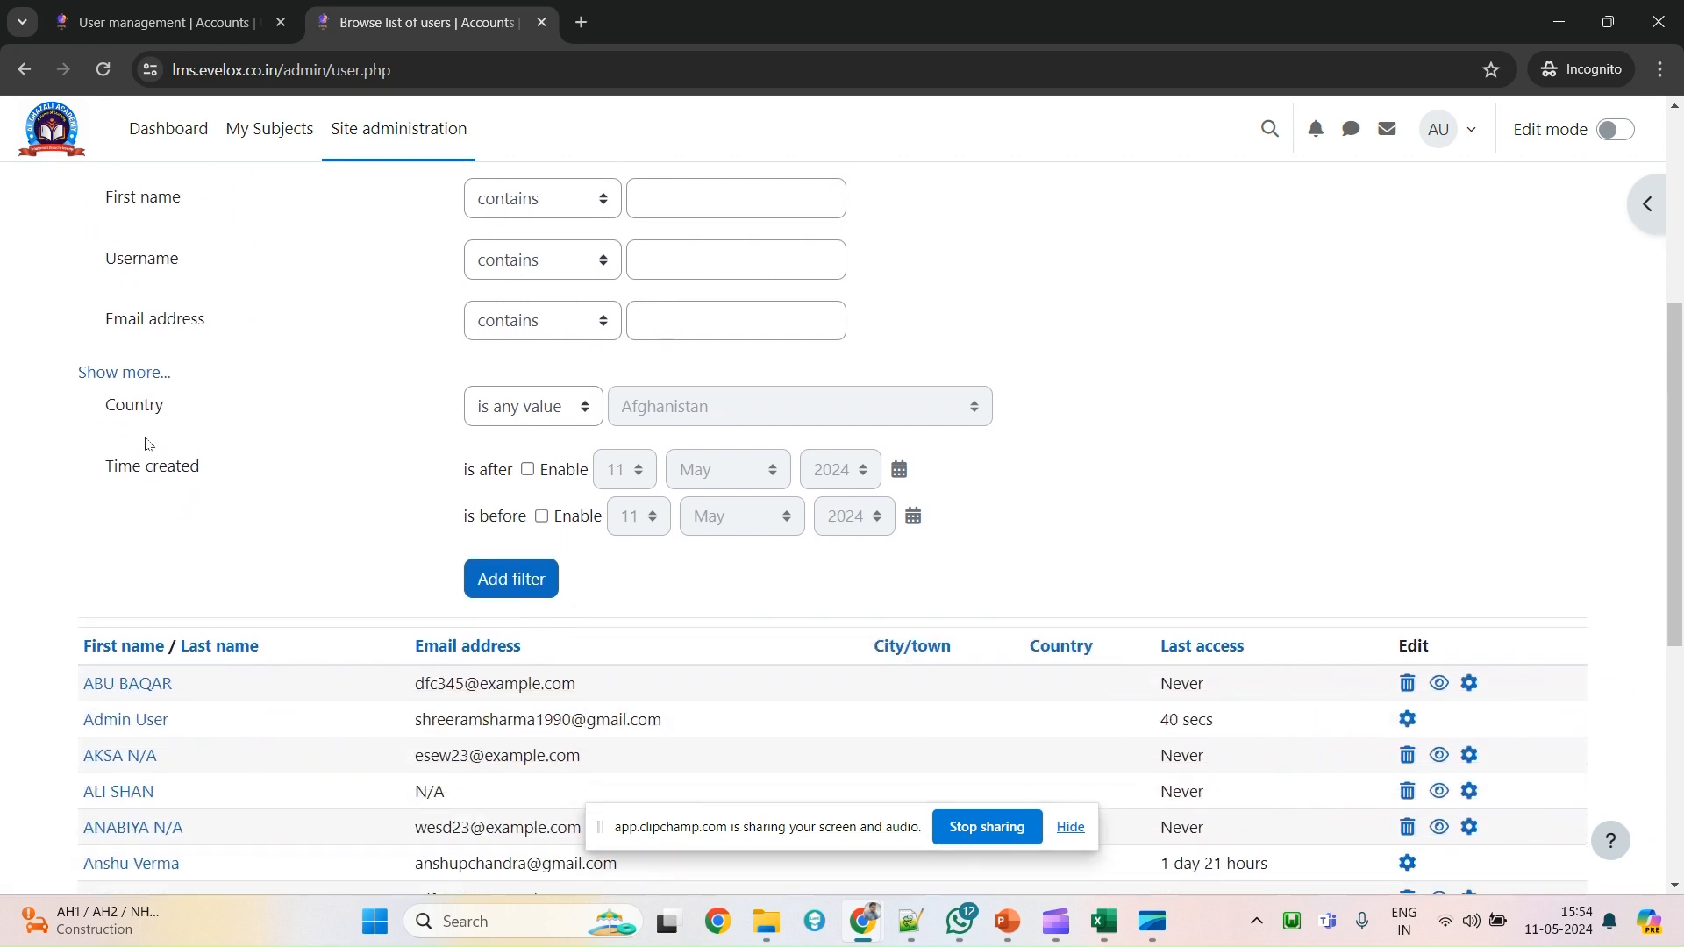
{"action": "left_click", "coordinate": [118, 372]}
{"action": "scroll", "coordinate": [341, 755], "scroll_direction": "down", "scroll_amount": 2}
{"action": "scroll", "coordinate": [368, 701], "scroll_direction": "down", "scroll_amount": 8}
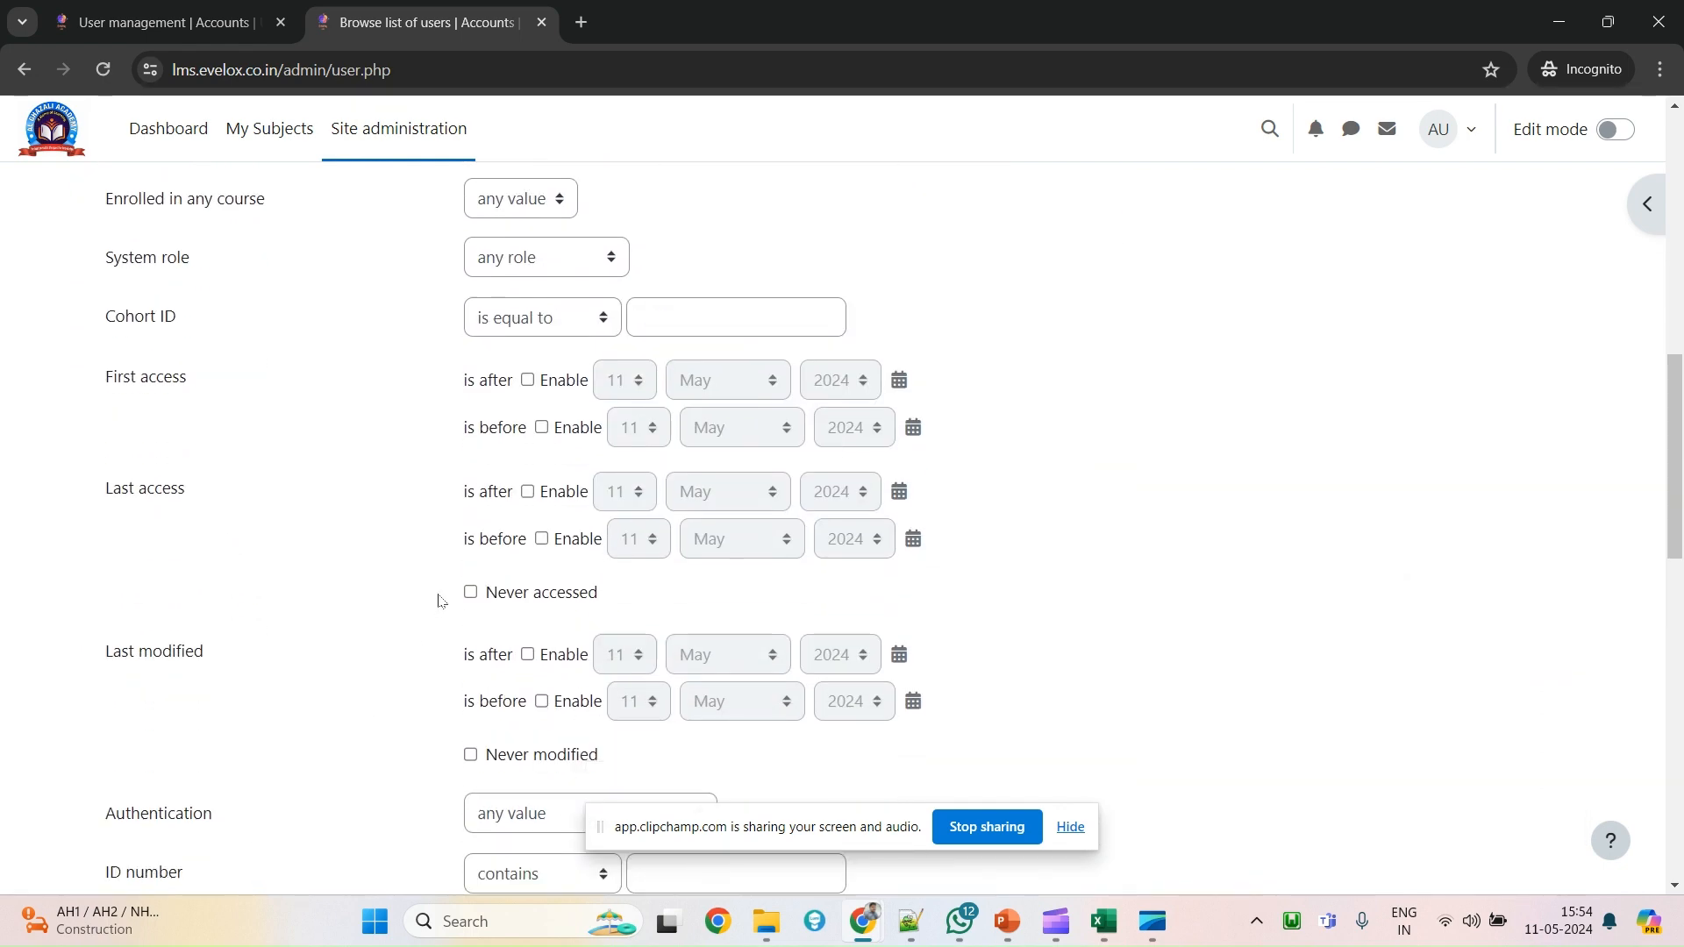
{"action": "scroll", "coordinate": [382, 742], "scroll_direction": "down", "scroll_amount": 2}
{"action": "scroll", "coordinate": [290, 539], "scroll_direction": "up", "scroll_amount": 12}
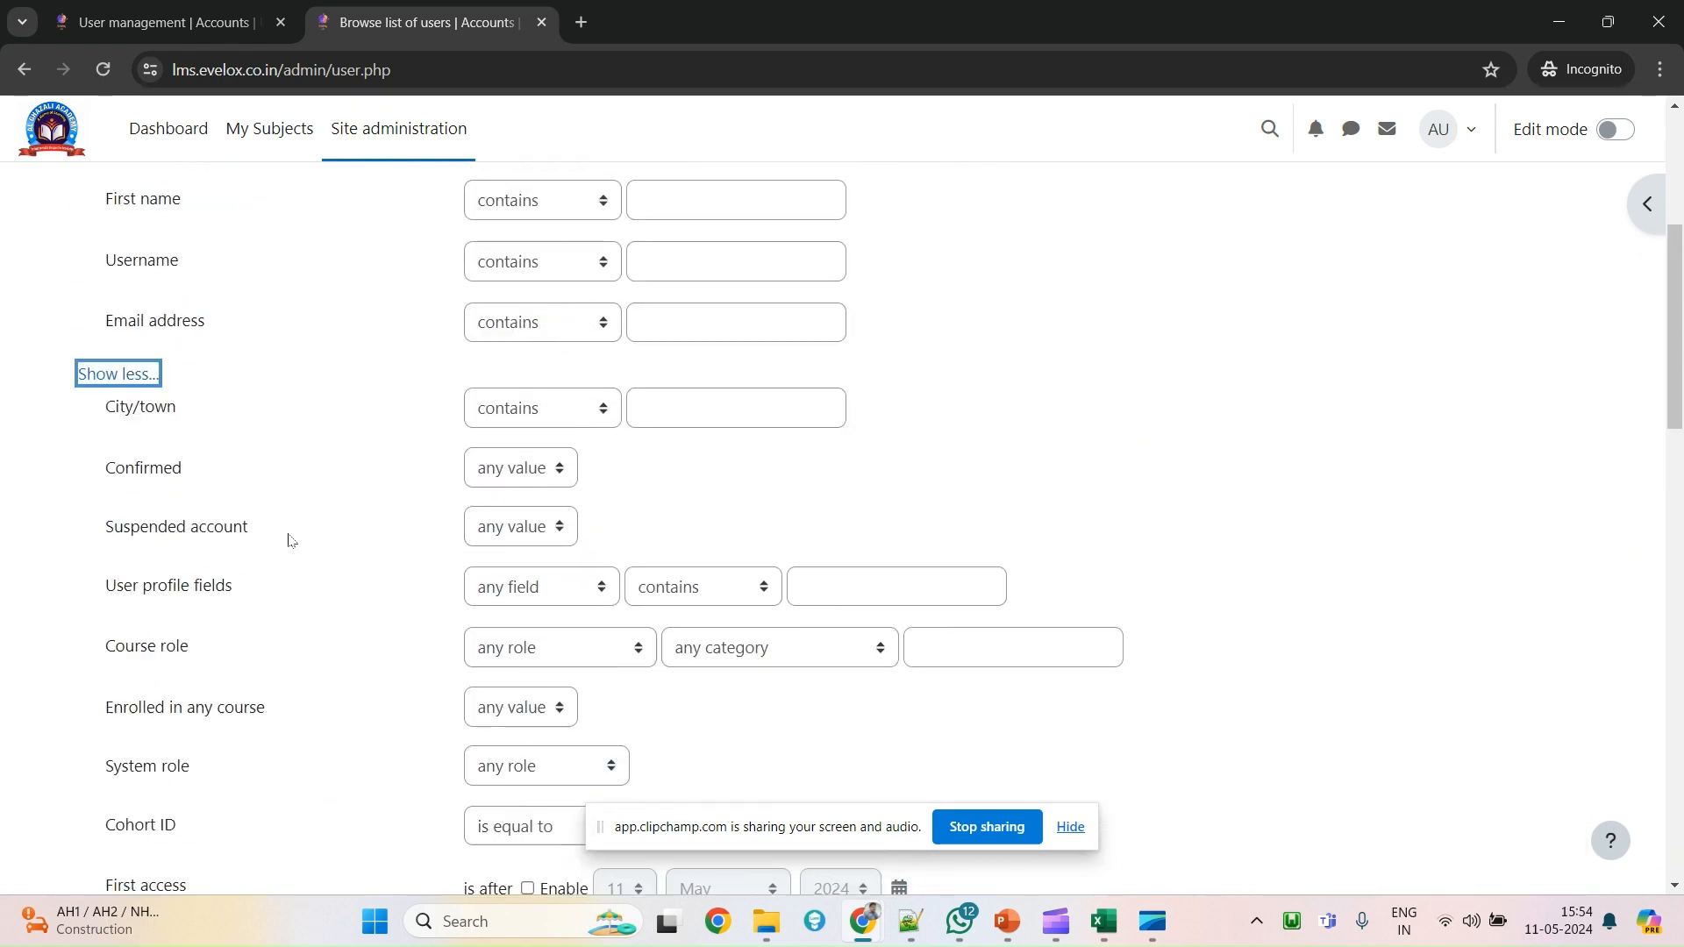
{"action": "left_click", "coordinate": [210, 372]}
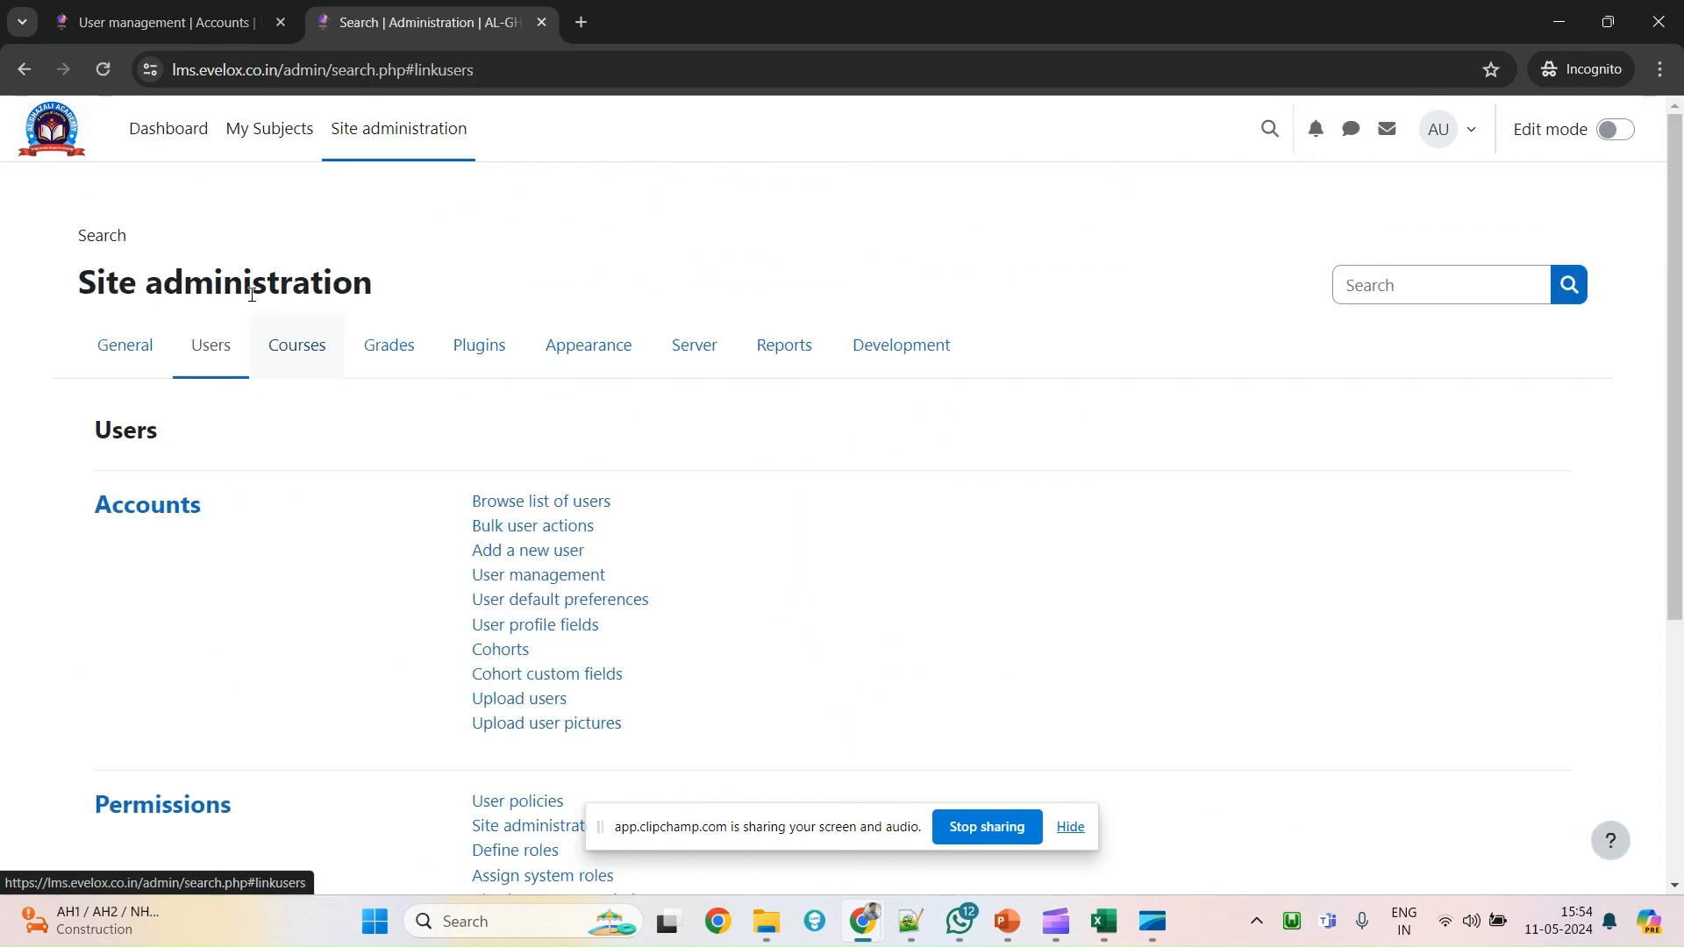
Scroll the Site administration Users page and clear the highlighted selection over the Accounts links.
{"action": "scroll", "coordinate": [631, 561], "scroll_direction": "down", "scroll_amount": 1}
{"action": "left_click_drag", "start_coordinate": [658, 612], "coordinate": [441, 399]}
{"action": "left_click", "coordinate": [401, 400]}
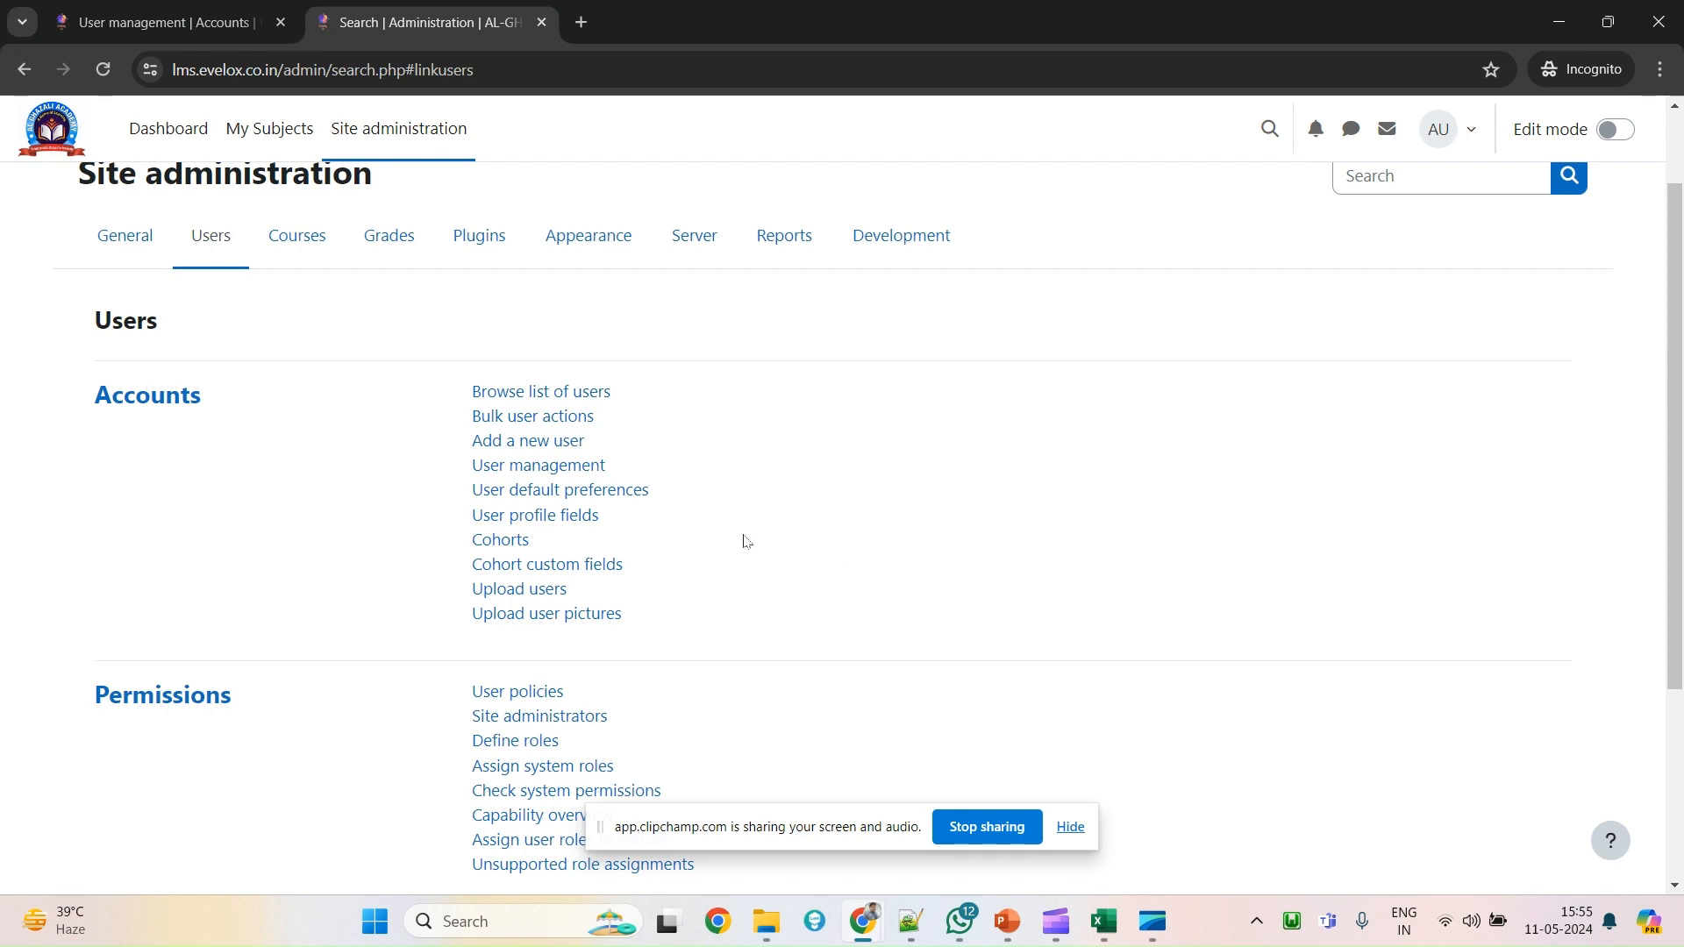
{"action": "mouse_move", "coordinate": [1055, 916]}
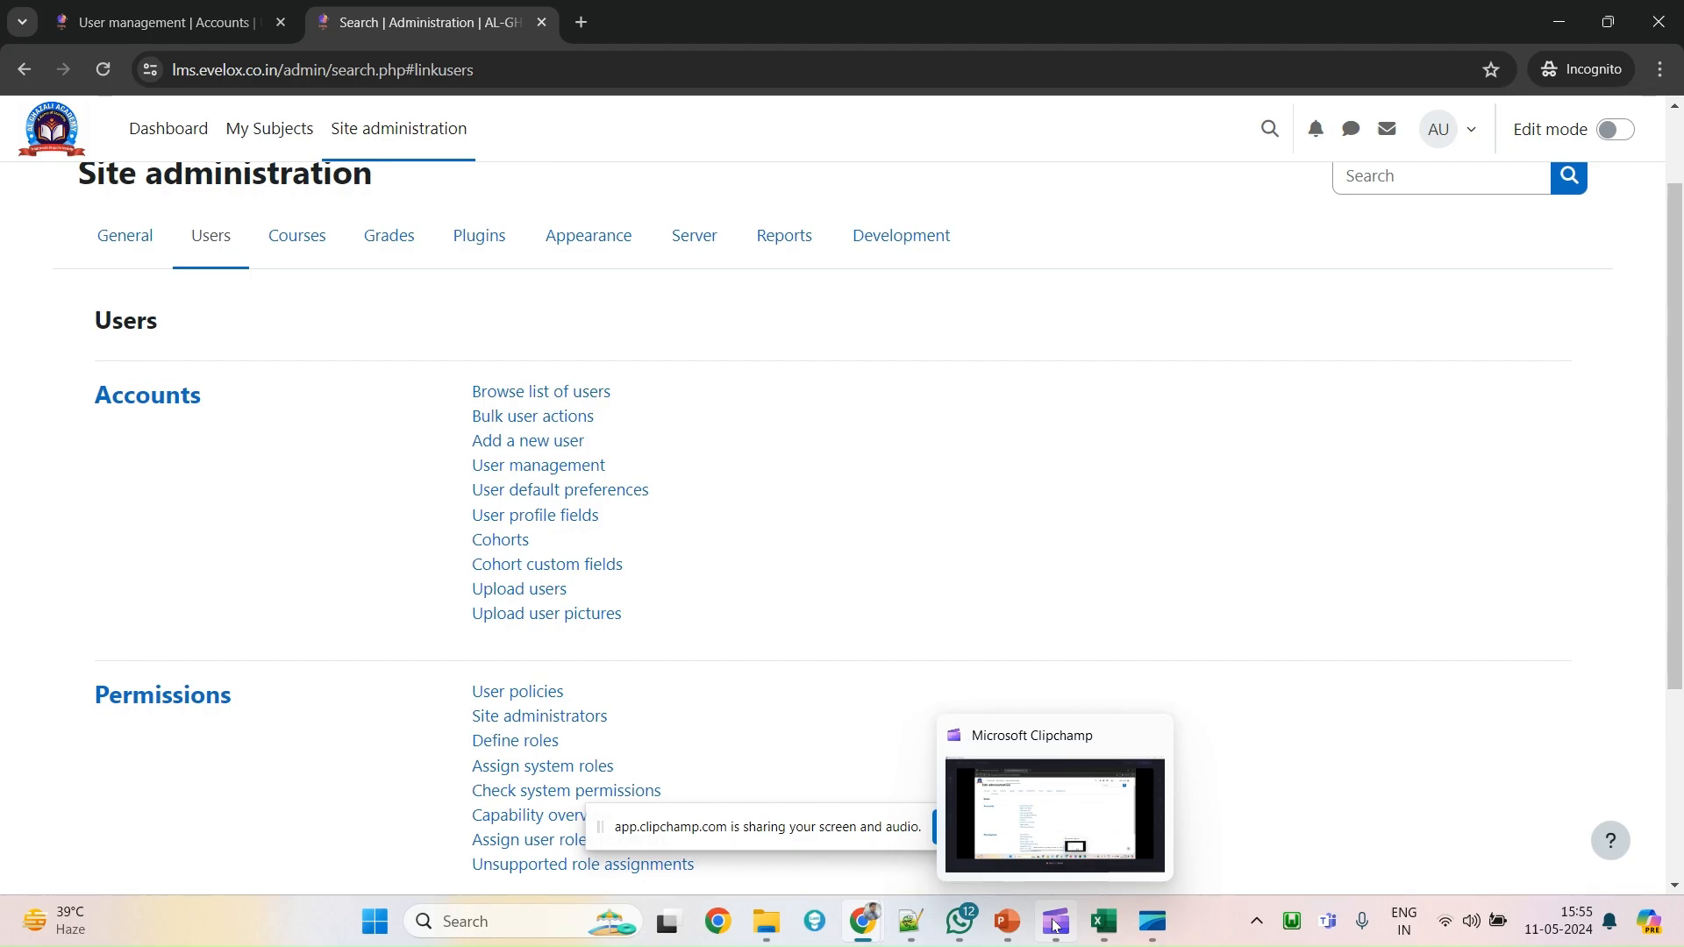